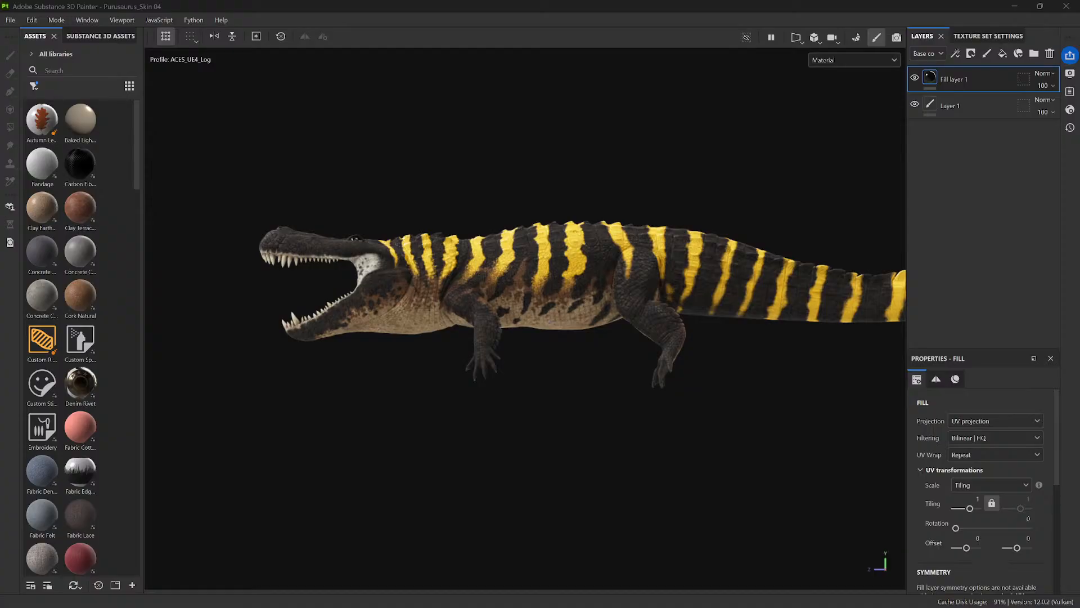
# - Frame the entire crocodile from snout to tail tip in the viewport
pyautogui.click(706, 191)
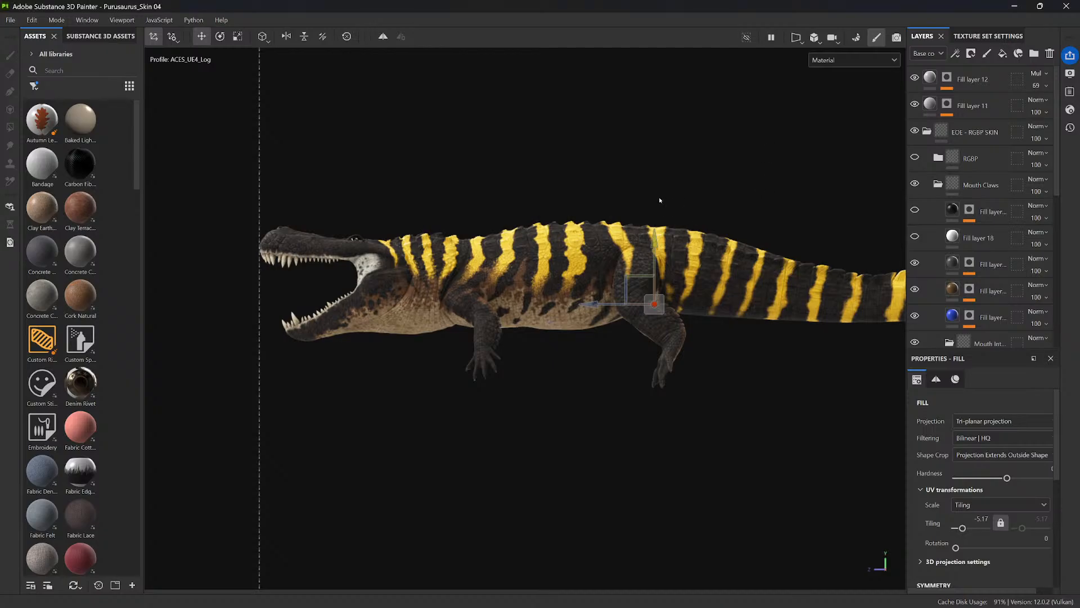
pyautogui.rightClick(677, 224)
pyautogui.click(646, 181)
pyautogui.moveTo(647, 181)
pyautogui.keyDown('alt'); pyautogui.mouseDown()
pyautogui.moveTo(738, 166)
pyautogui.moveTo(647, 190)
pyautogui.mouseUp(); pyautogui.keyUp('alt')
pyautogui.keyDown('alt'); pyautogui.moveTo(696, 176); pyautogui.dragTo(629, 222, button='middle'); pyautogui.keyUp('alt')
pyautogui.keyDown('alt'); pyautogui.moveTo(637, 147); pyautogui.dragTo(673, 247, button='right'); pyautogui.keyUp('alt')
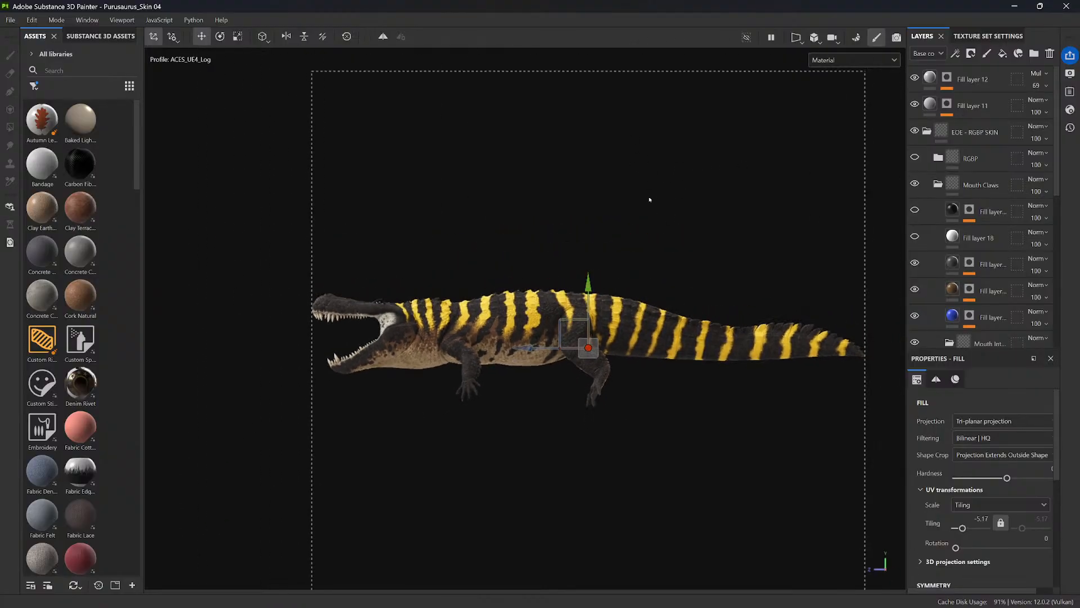
pyautogui.keyDown('alt'); pyautogui.moveTo(695, 194); pyautogui.dragTo(660, 226, button='middle'); pyautogui.keyUp('alt')
# - Look through the layers inside the Mouth Claws folder and collapse the folder
pyautogui.moveTo(1057, 173); pyautogui.dragTo(1064, 296)
pyautogui.scroll(8, 990, 225)
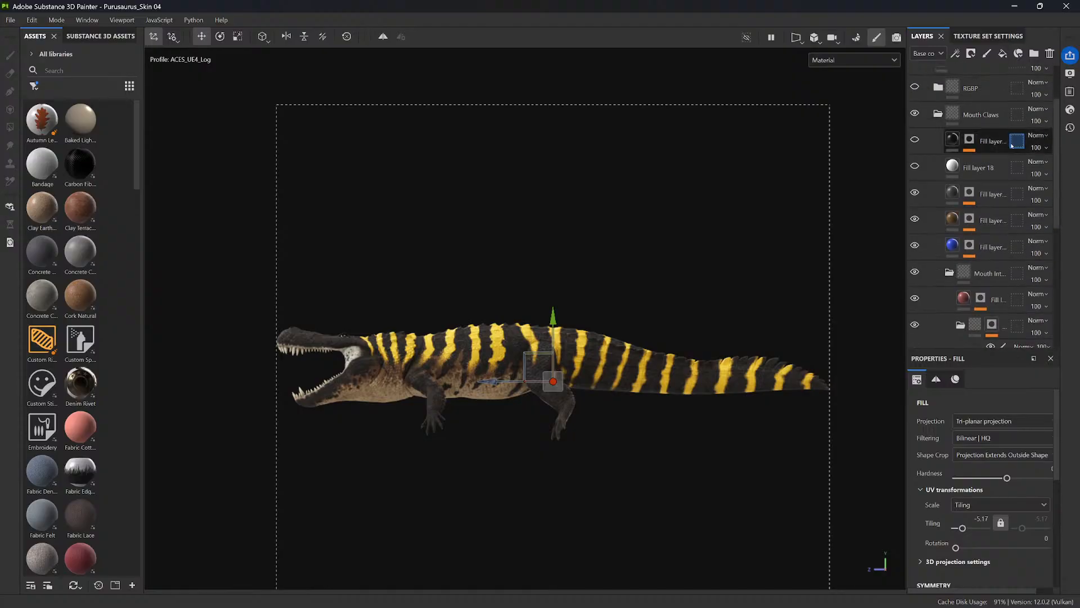
pyautogui.click(937, 114)
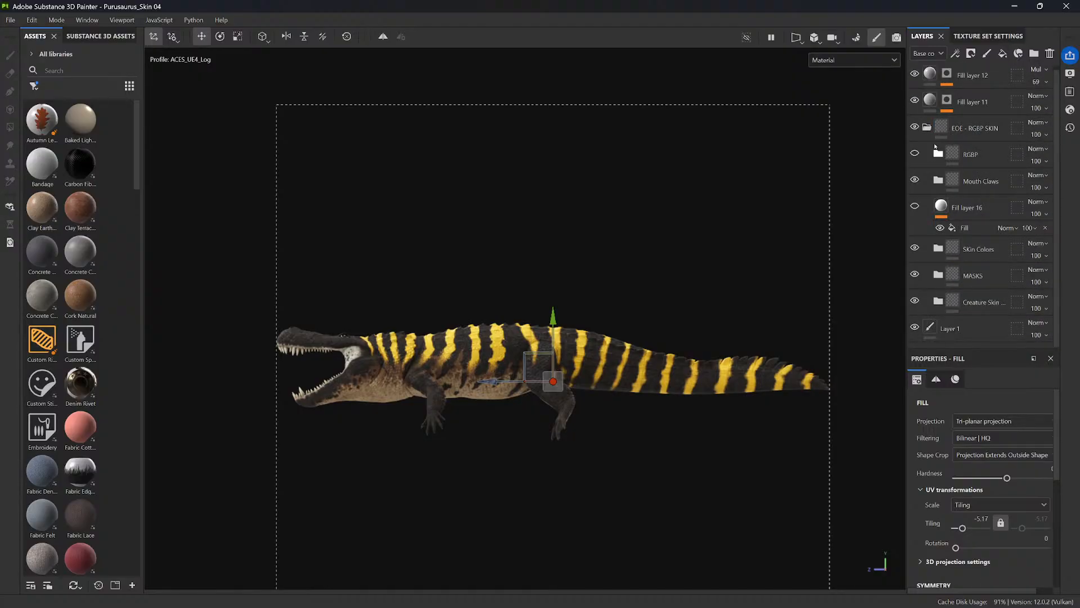
pyautogui.click(938, 180)
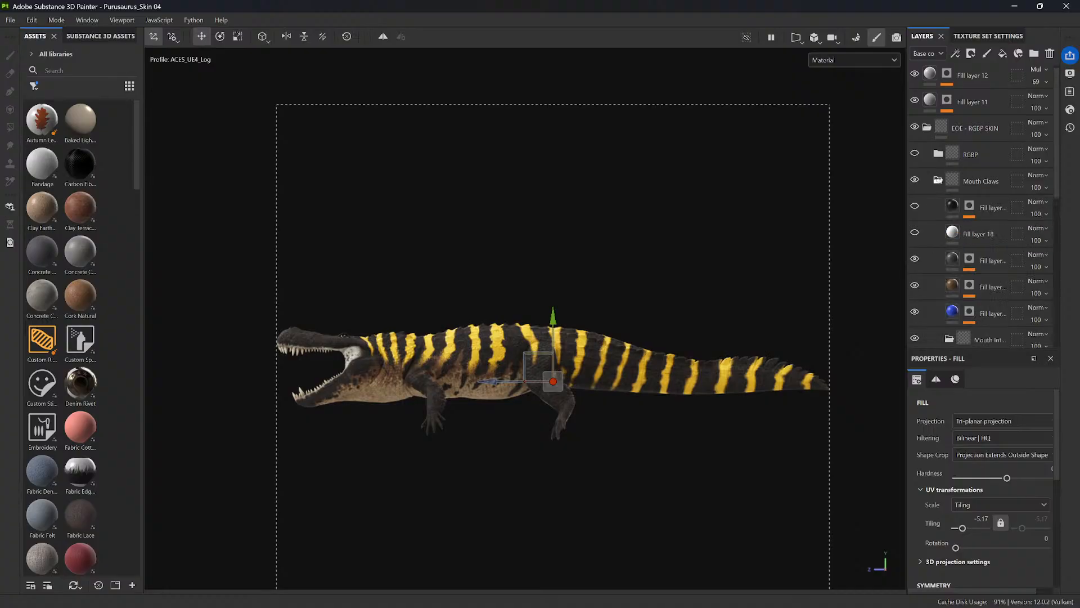
pyautogui.scroll(-3, 1056, 221)
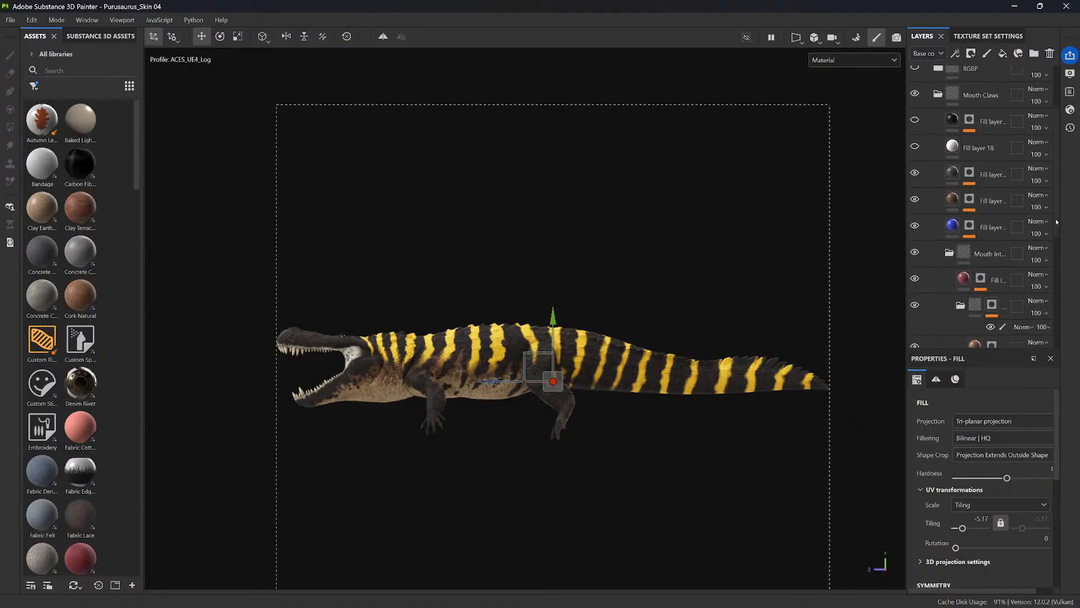
pyautogui.moveTo(1057, 222); pyautogui.dragTo(1056, 200)
pyautogui.click(938, 152)
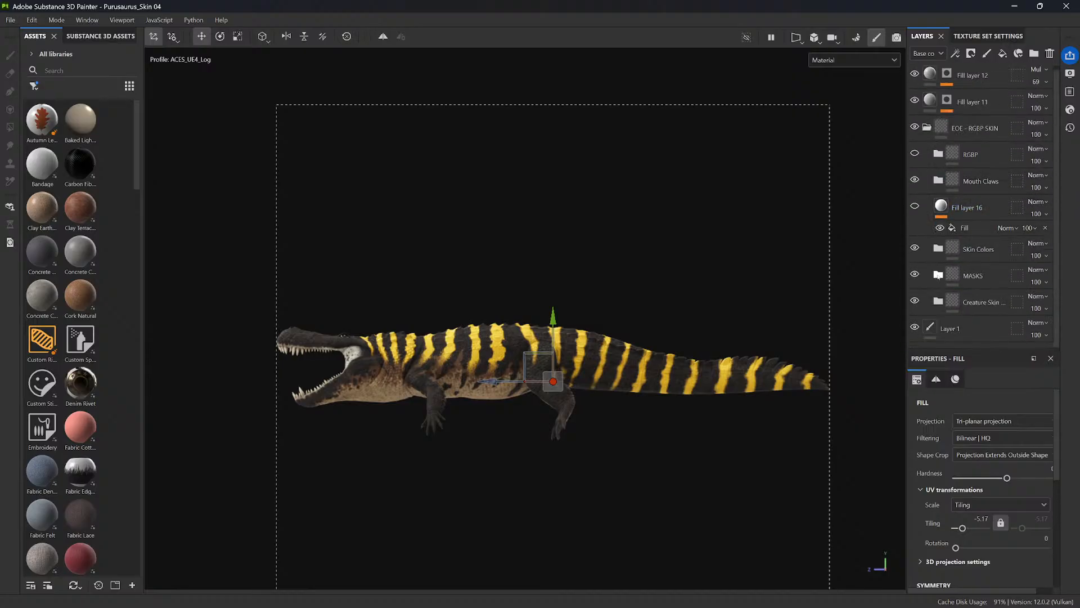
# - Expand the Skin Colors folder and hide the layers from Color 7 down to Color 2, leaving only Color 1 visible
pyautogui.click(938, 249)
pyautogui.moveTo(1057, 202); pyautogui.dragTo(1055, 292)
pyautogui.click(916, 110)
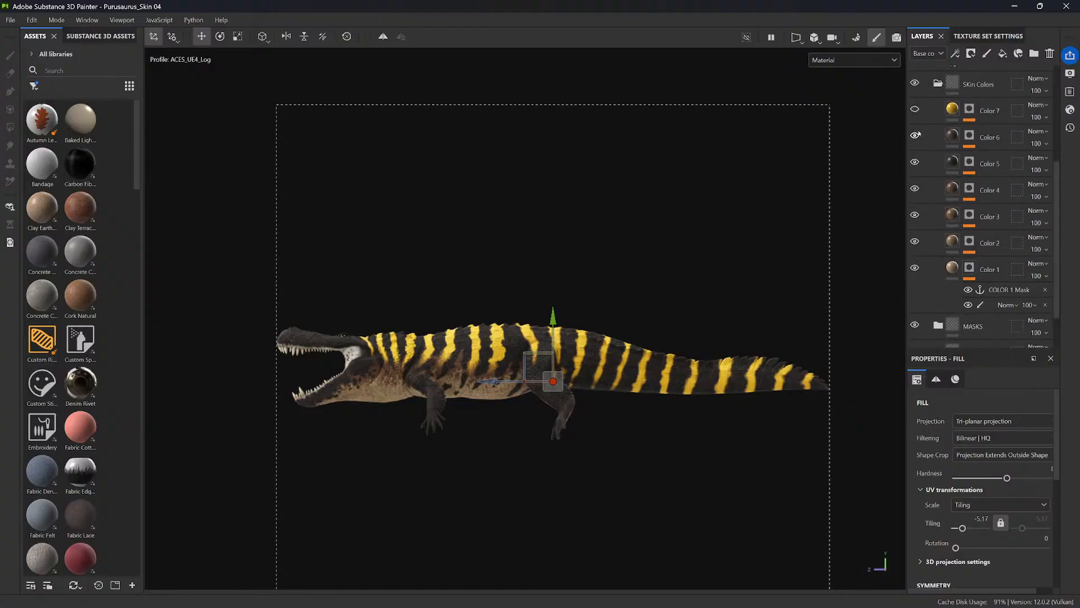
pyautogui.click(916, 135)
pyautogui.click(915, 161)
pyautogui.click(915, 188)
pyautogui.click(915, 214)
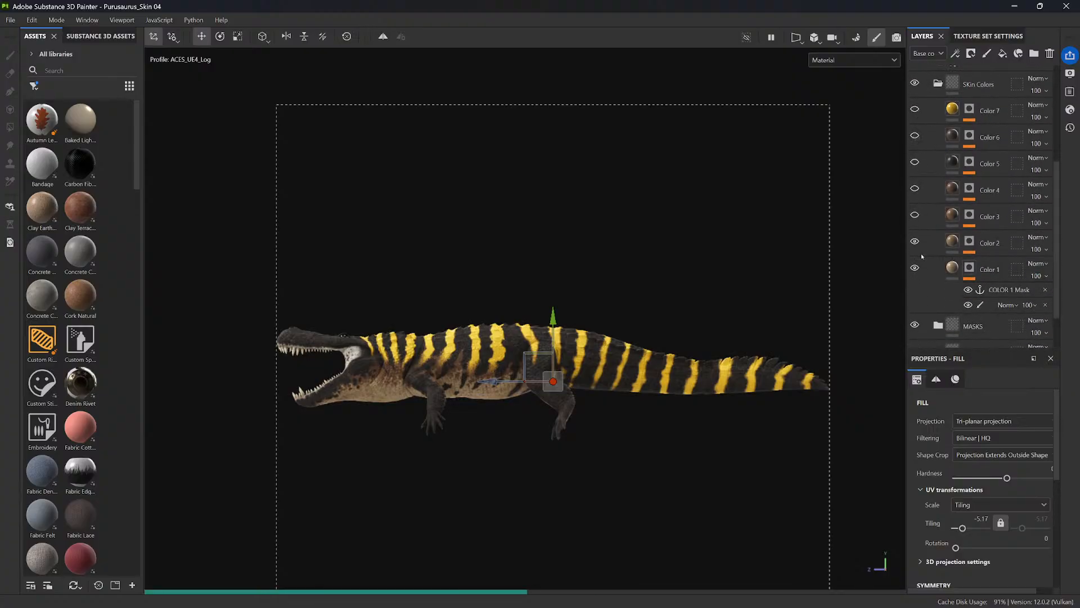
pyautogui.click(914, 241)
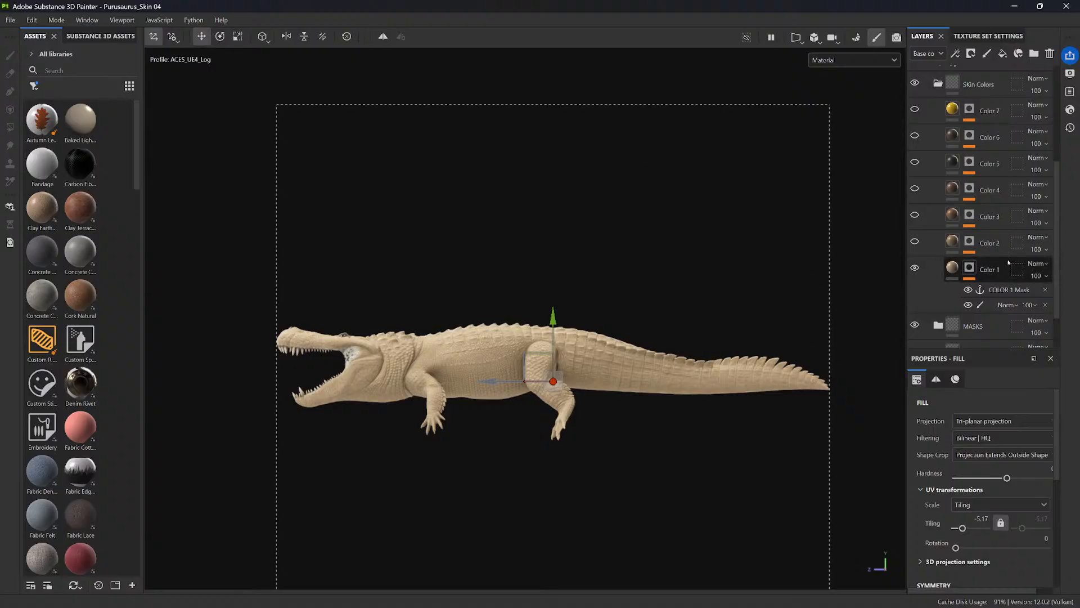
# - Set Color 1's base color to a pale beige, show Color 2 and set its base color to a golden tan
pyautogui.click(956, 379)
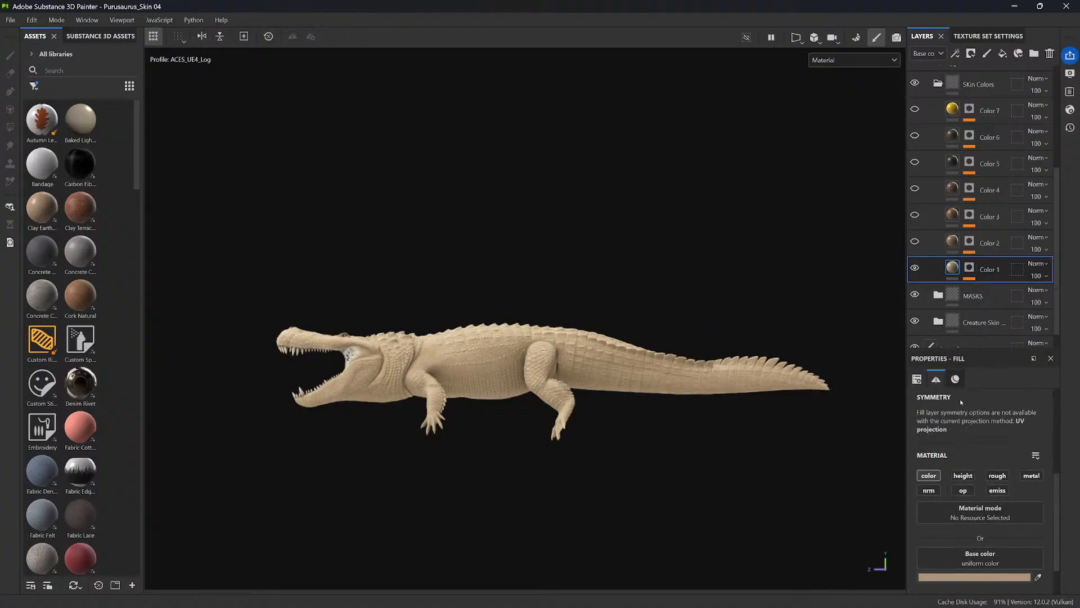
pyautogui.click(1039, 530)
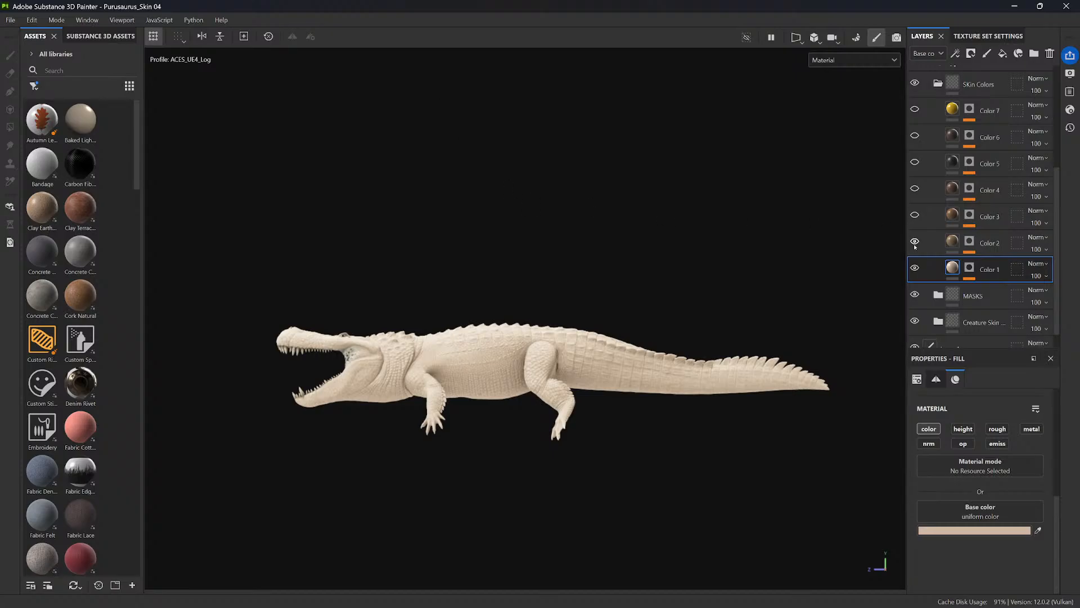
pyautogui.click(959, 251)
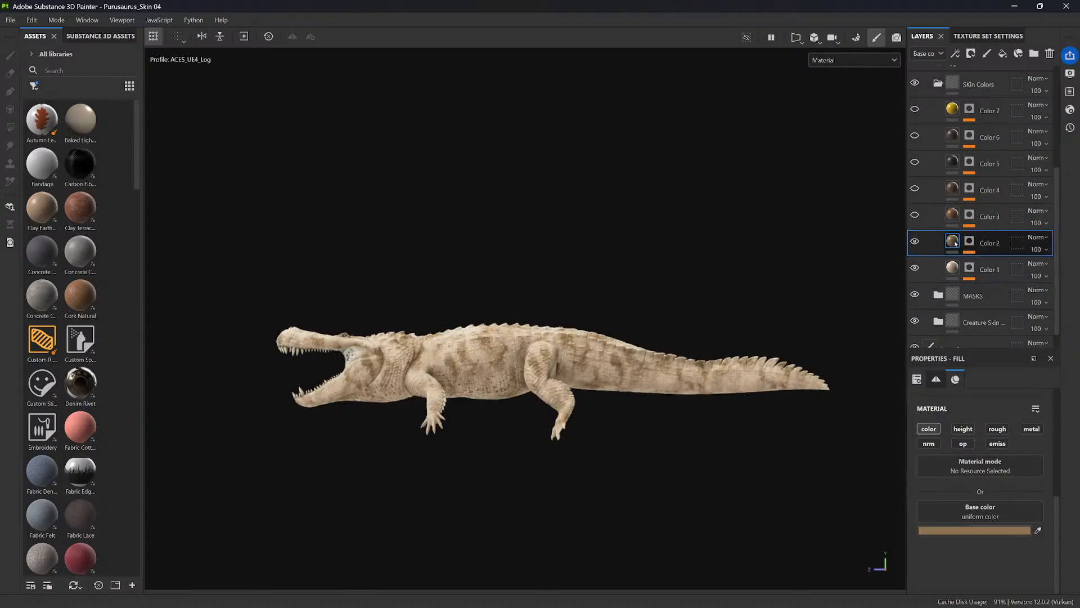
pyautogui.click(1039, 530)
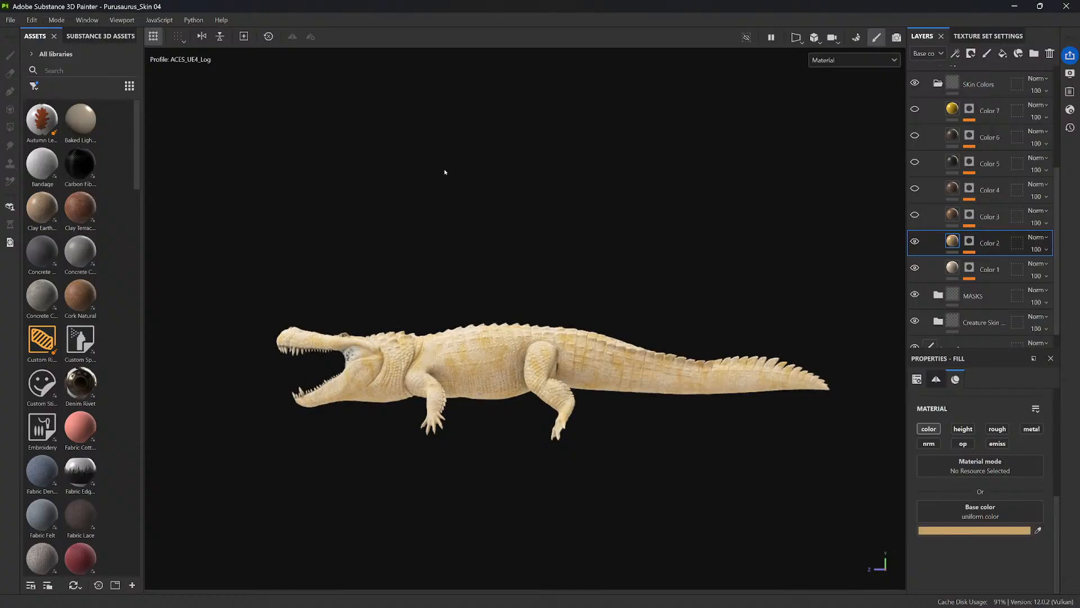
# - Toggle the paint, Levels and fill effects in Color 2's mask off and on to compare their influence on the pattern
pyautogui.click(970, 242)
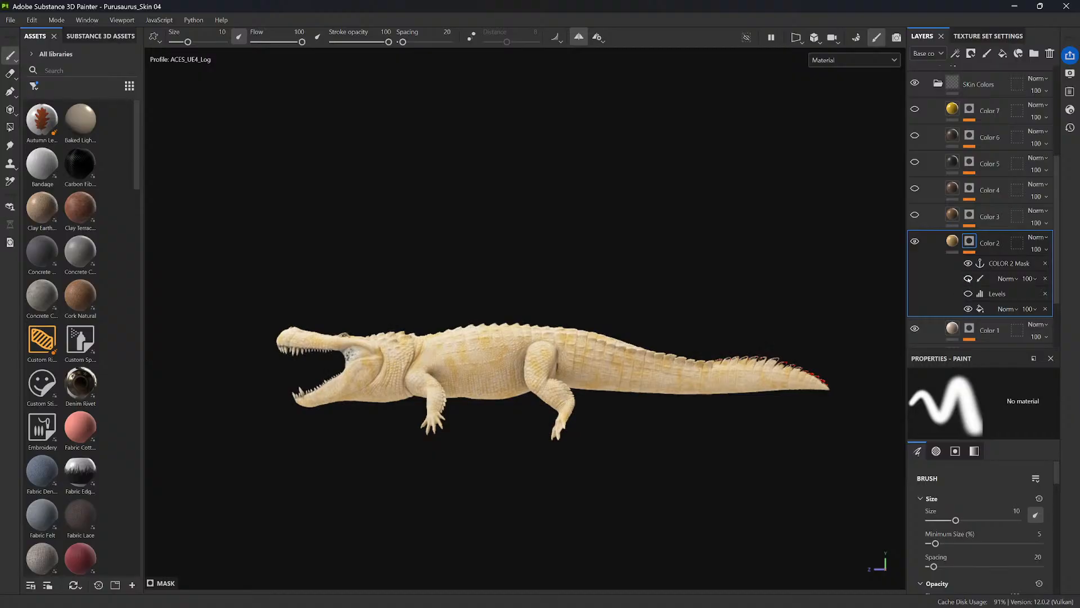
pyautogui.click(969, 309)
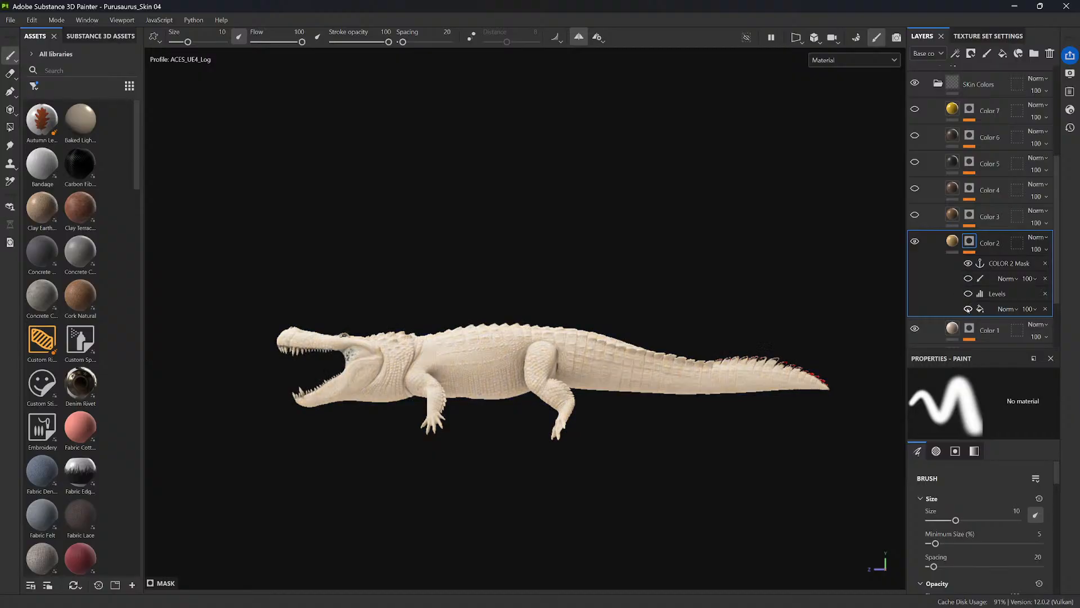
pyautogui.click(968, 309)
pyautogui.click(968, 309)
pyautogui.click(969, 309)
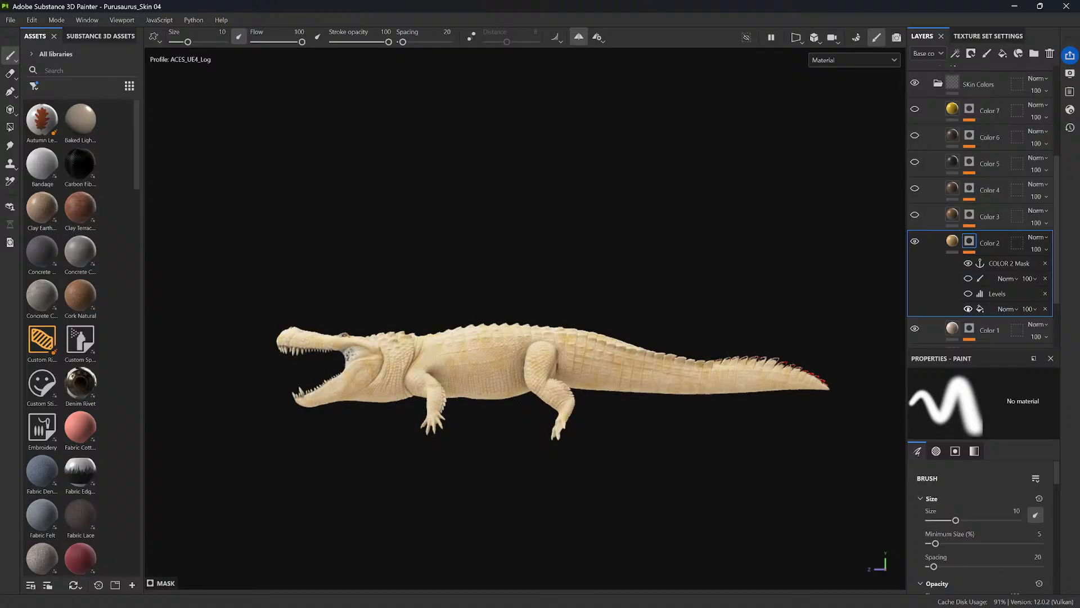
pyautogui.click(969, 309)
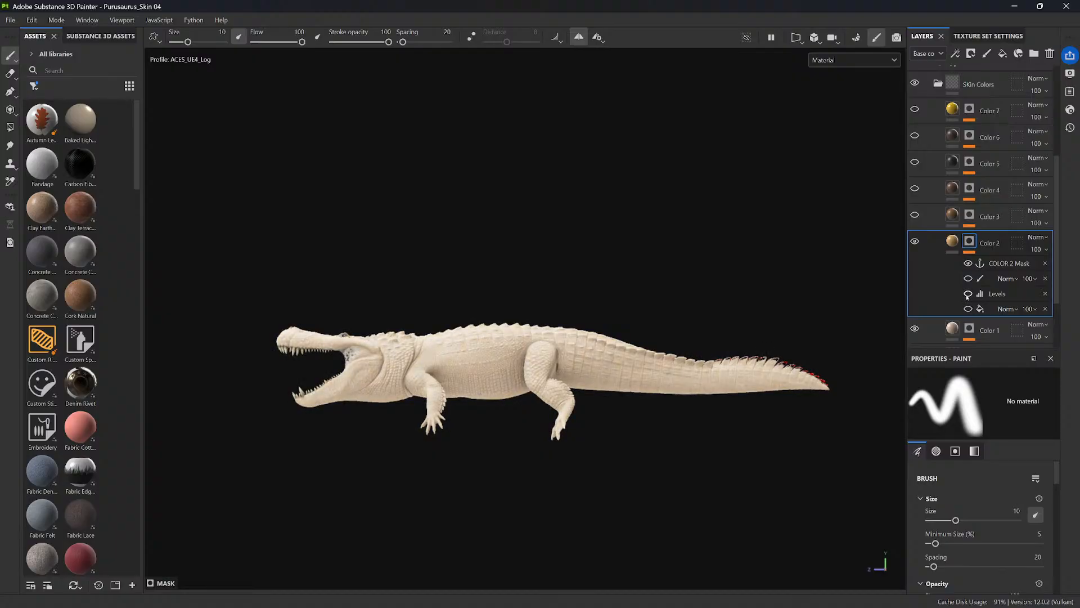
pyautogui.click(969, 309)
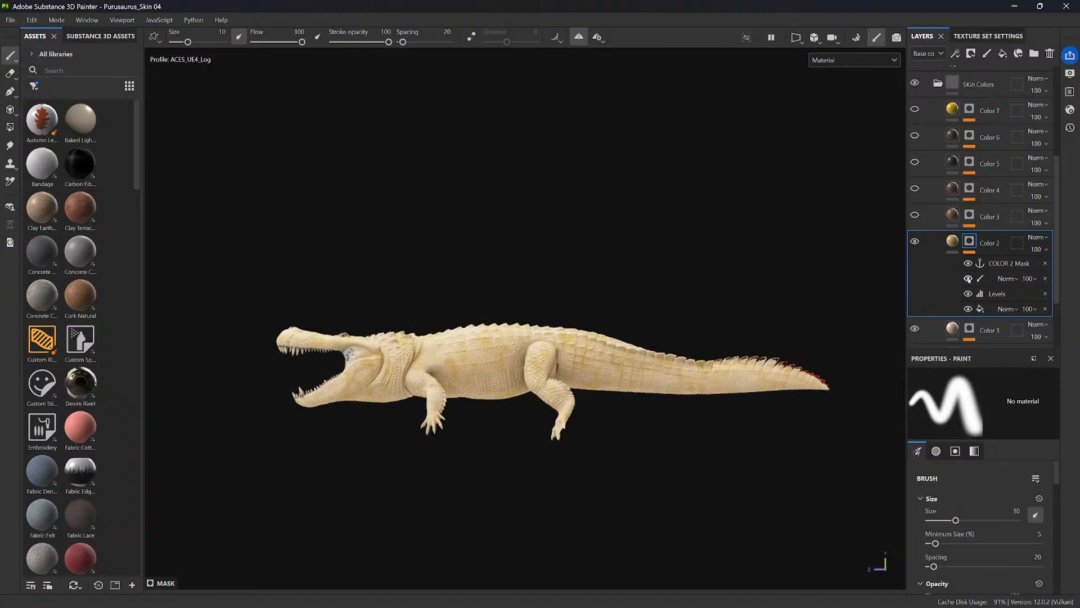
# - Copy all four mask effects of Color 2, from the COLOR 2 Mask anchor point down to the fill
pyautogui.click(953, 243)
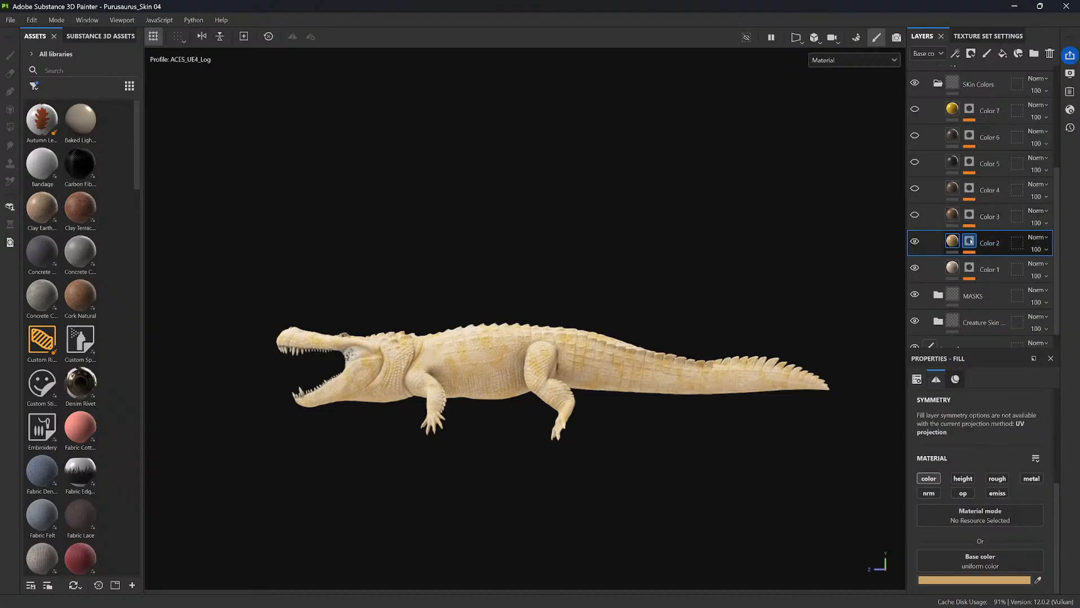
pyautogui.click(970, 241)
pyautogui.click(994, 266)
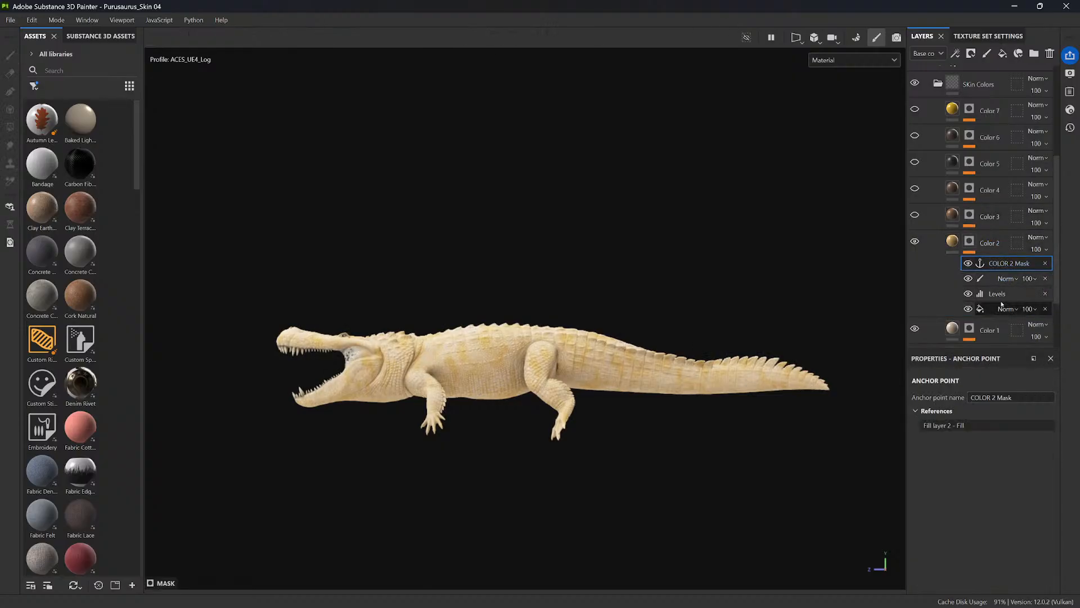
pyautogui.rightClick(995, 310)
pyautogui.press('Escape')
pyautogui.keyDown('shift'); pyautogui.click(990, 308); pyautogui.keyUp('shift')
pyautogui.rightClick(982, 295)
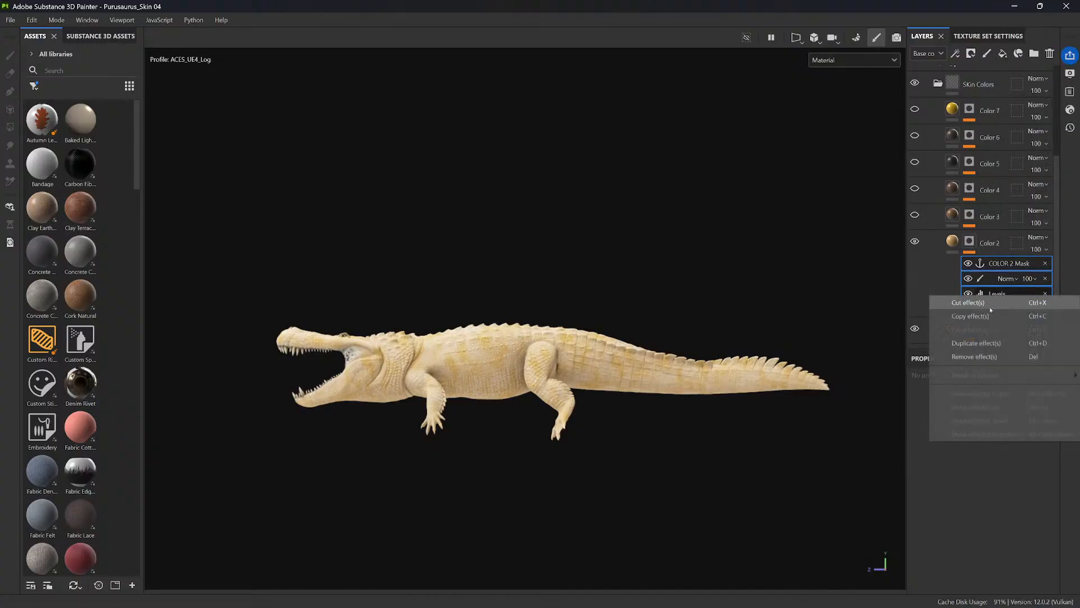
pyautogui.click(979, 316)
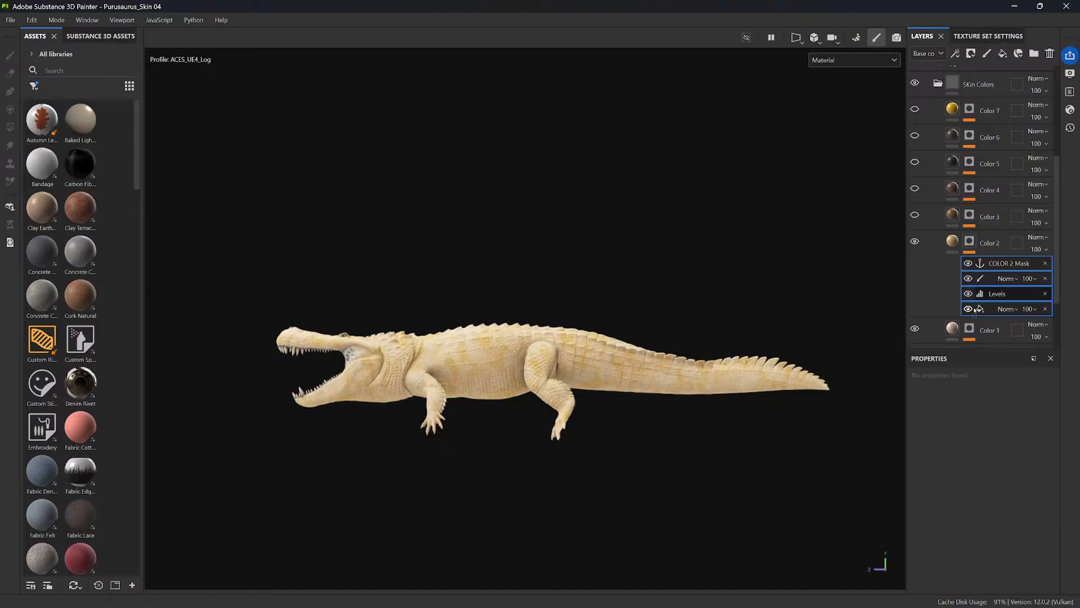
# - Show Color 3 and delete the four paint effects from its mask, keeping the Color 3 anchor point
pyautogui.click(969, 215)
pyautogui.hotkey('ctrl', 'v')
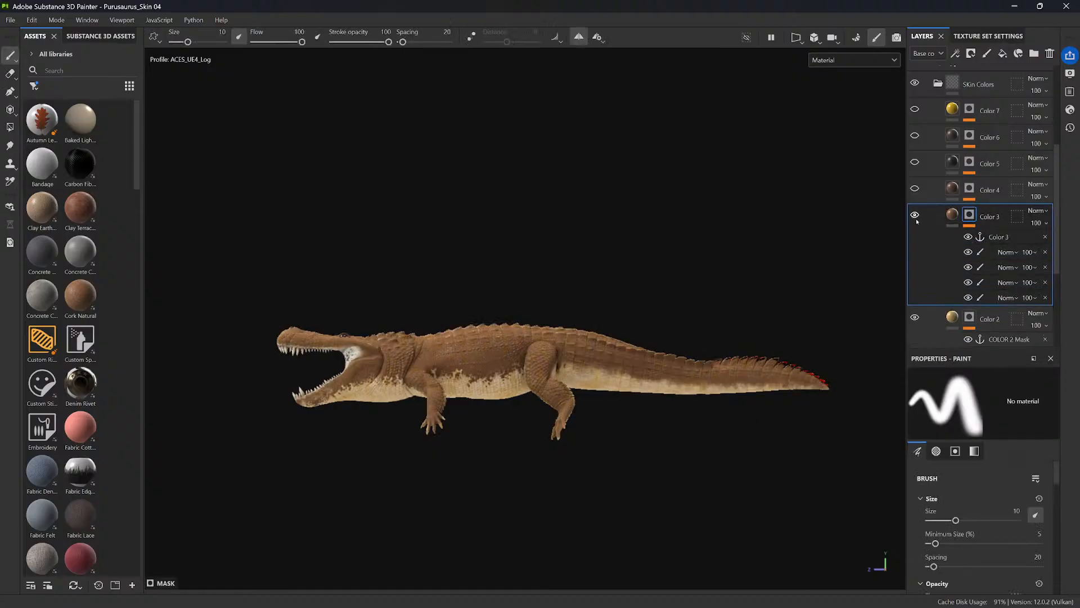
pyautogui.click(997, 237)
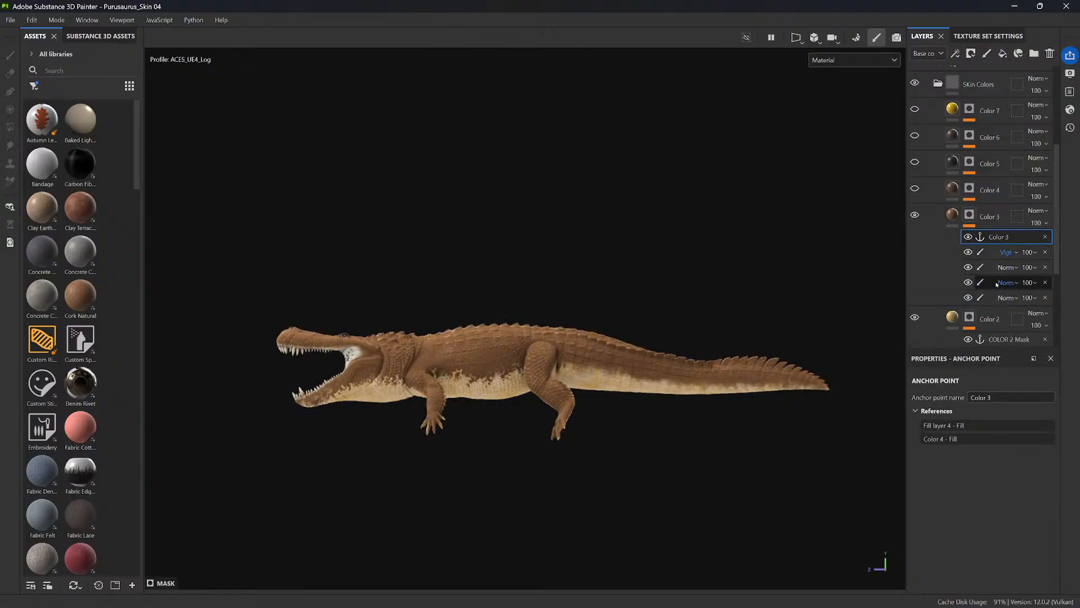
pyautogui.click(993, 252)
pyautogui.keyDown('shift'); pyautogui.click(993, 297); pyautogui.keyUp('shift')
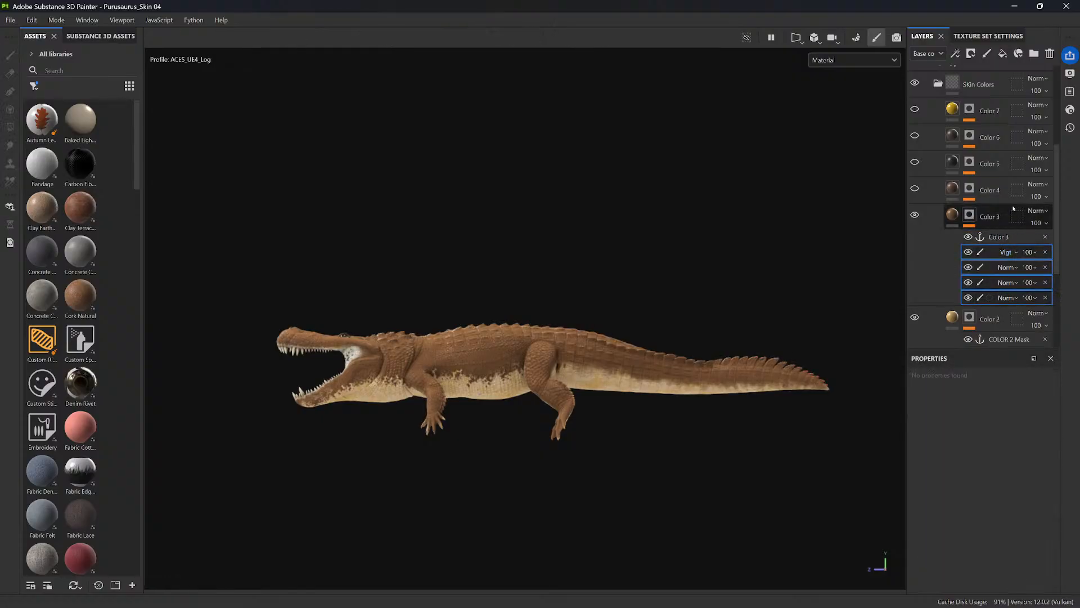
pyautogui.click(1050, 55)
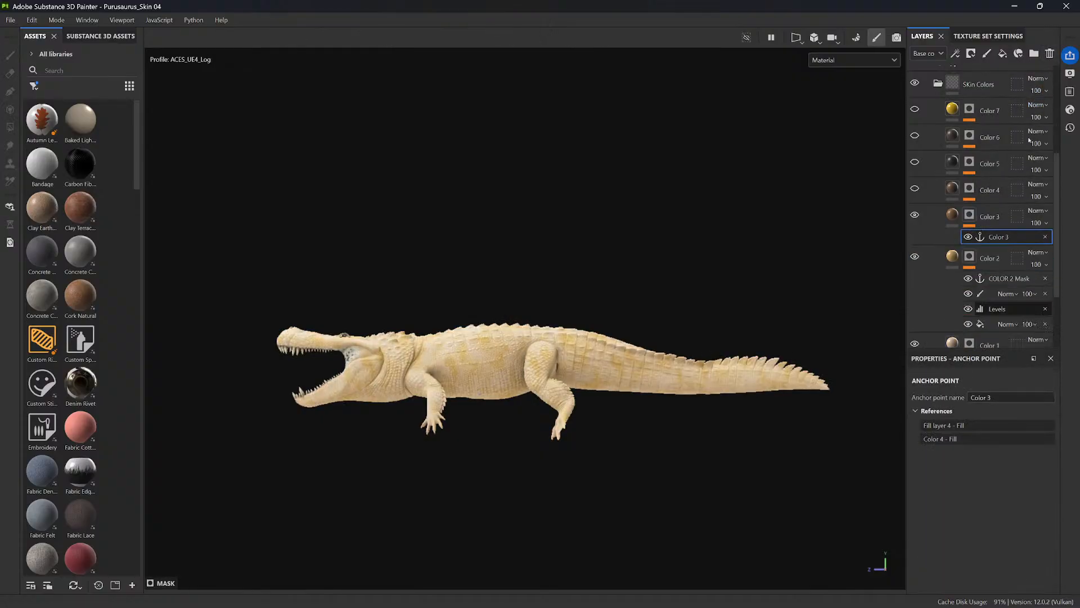
# - Paste the copied Color 2 mask effects into Color 3's mask above its anchor point, and hide Color 3
pyautogui.rightClick(993, 237)
pyautogui.click(982, 274)
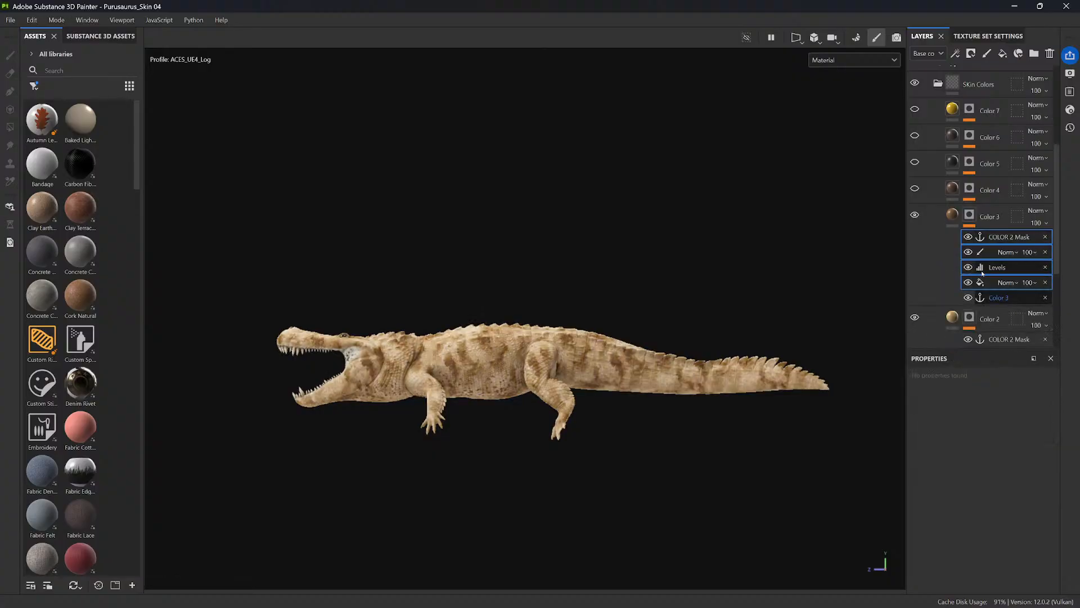
pyautogui.click(997, 256)
pyautogui.click(984, 238)
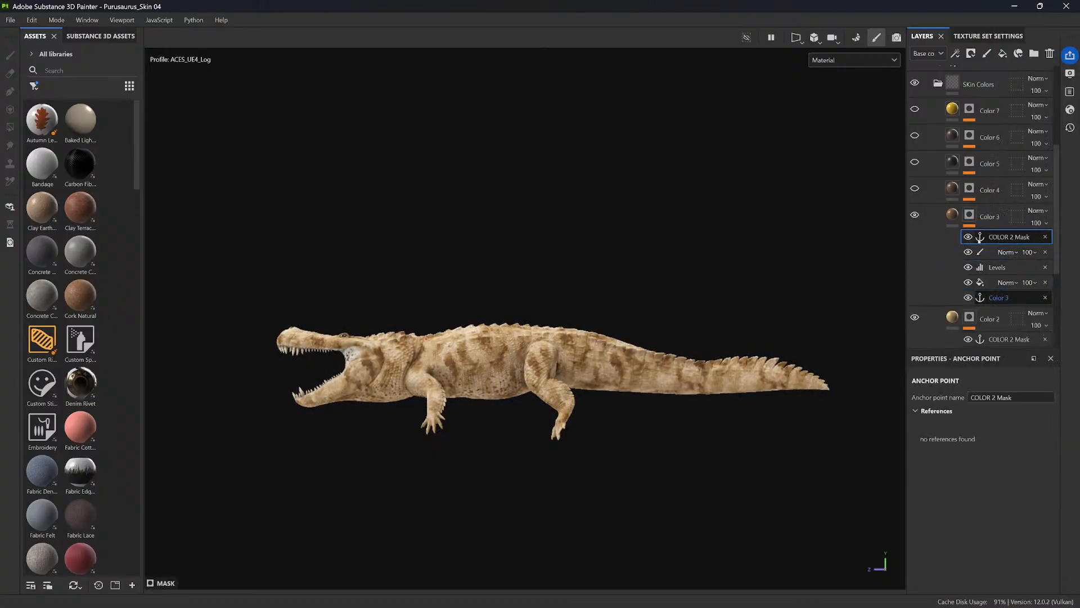
pyautogui.click(952, 215)
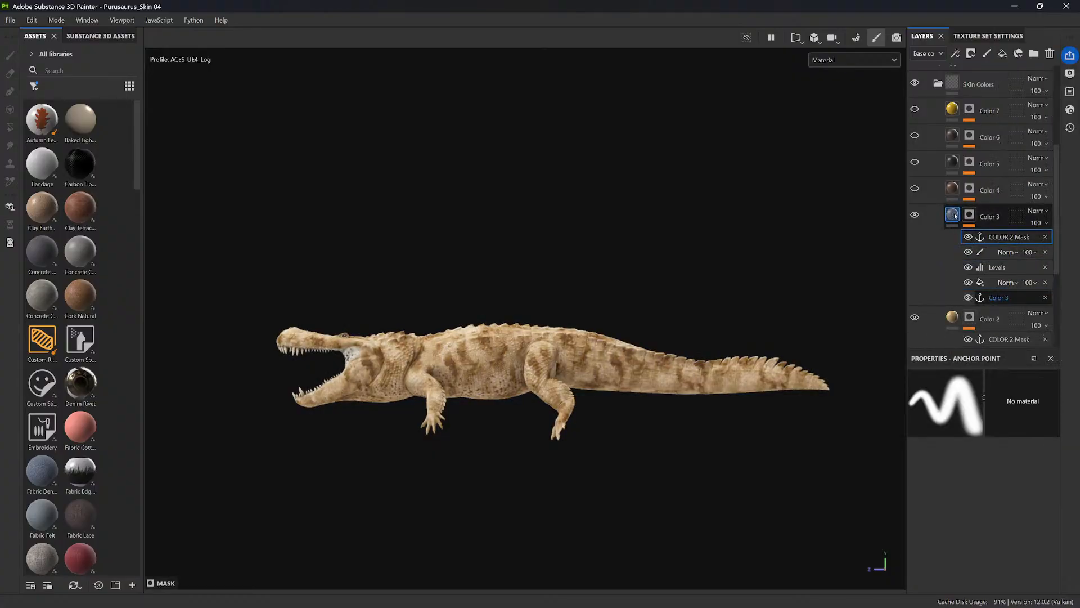
pyautogui.click(916, 215)
# - Remove the paint, Levels and fill effects from Color 2's mask, keeping only the COLOR 2 Mask anchor point
pyautogui.click(952, 242)
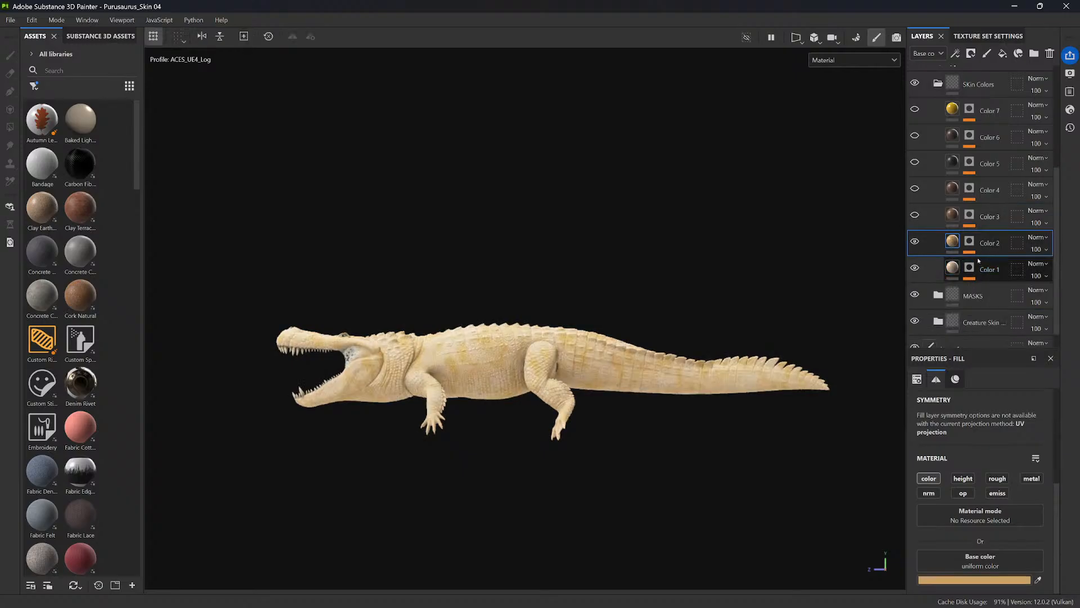
pyautogui.click(969, 242)
pyautogui.click(1008, 279)
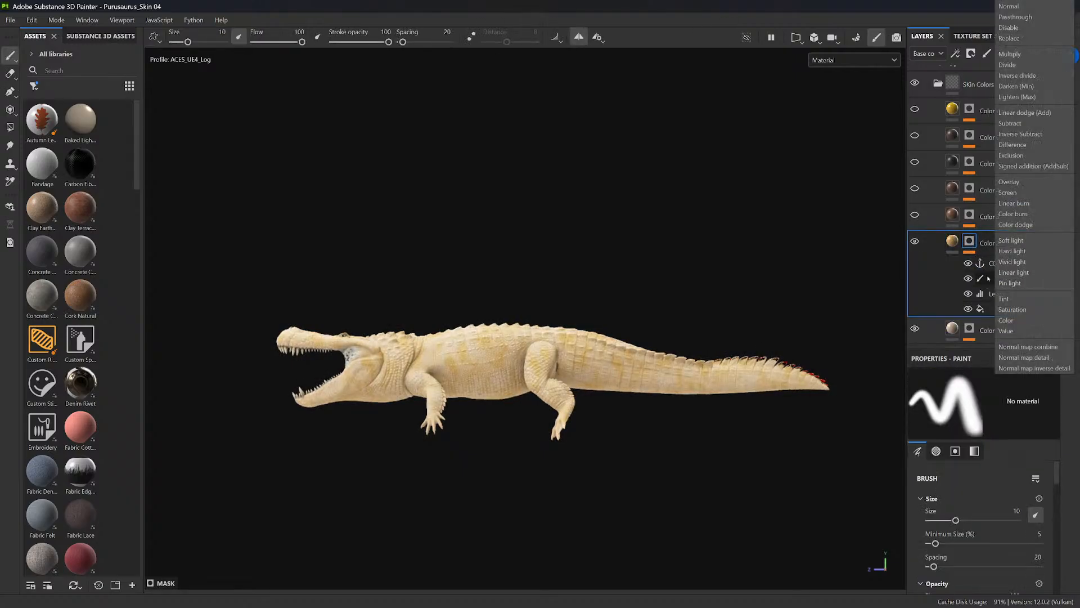
pyautogui.click(969, 279)
pyautogui.click(1046, 279)
pyautogui.click(1046, 293)
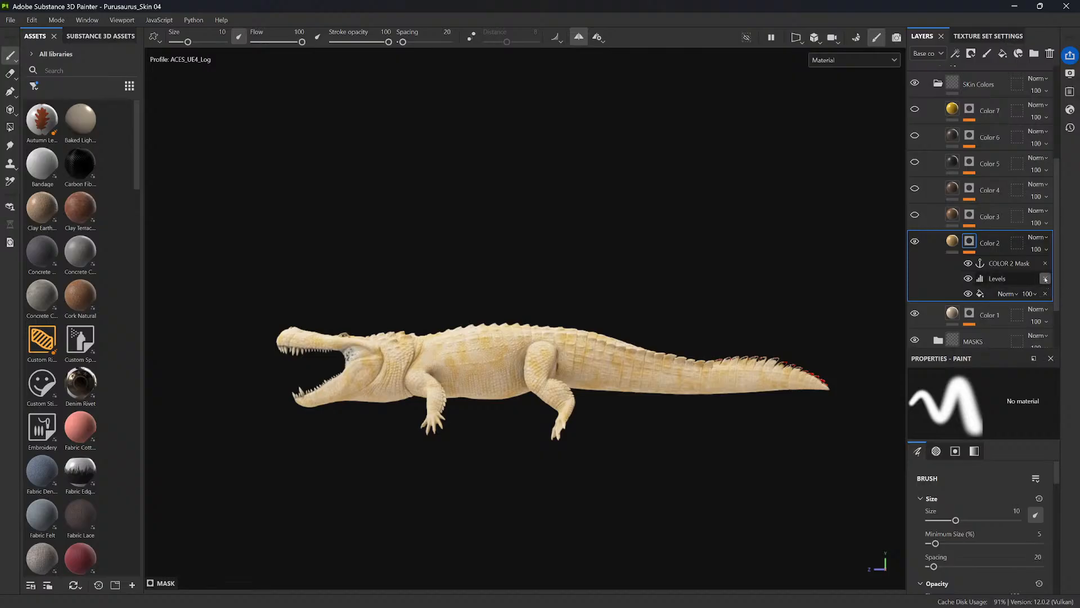
pyautogui.click(1045, 278)
# - Add a new paint effect to Color 2's mask above the COLOR 2 Mask anchor point
pyautogui.click(996, 265)
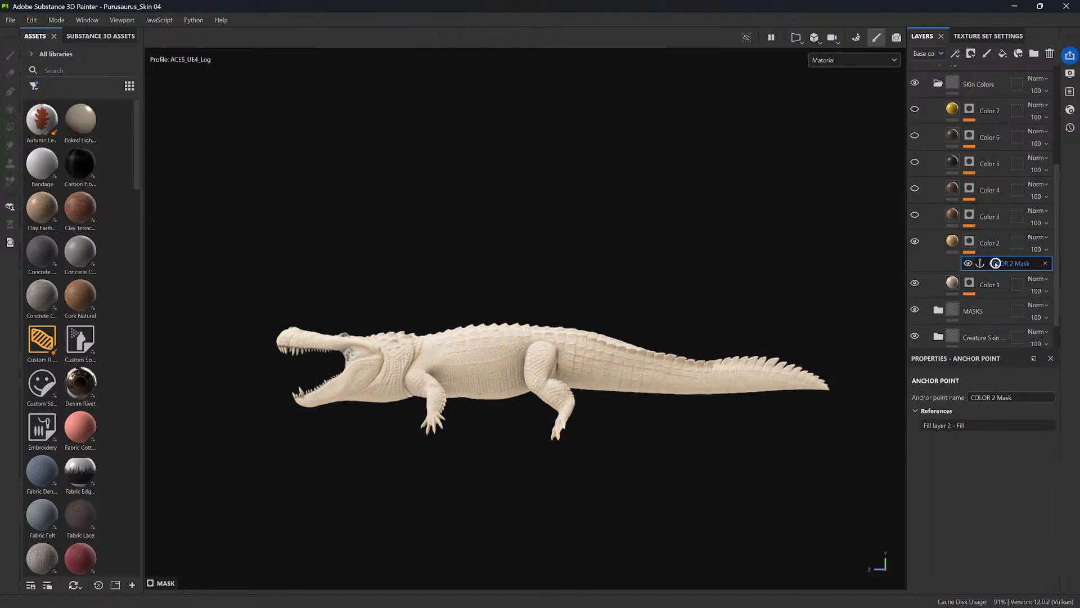
pyautogui.rightClick(996, 264)
pyautogui.click(968, 433)
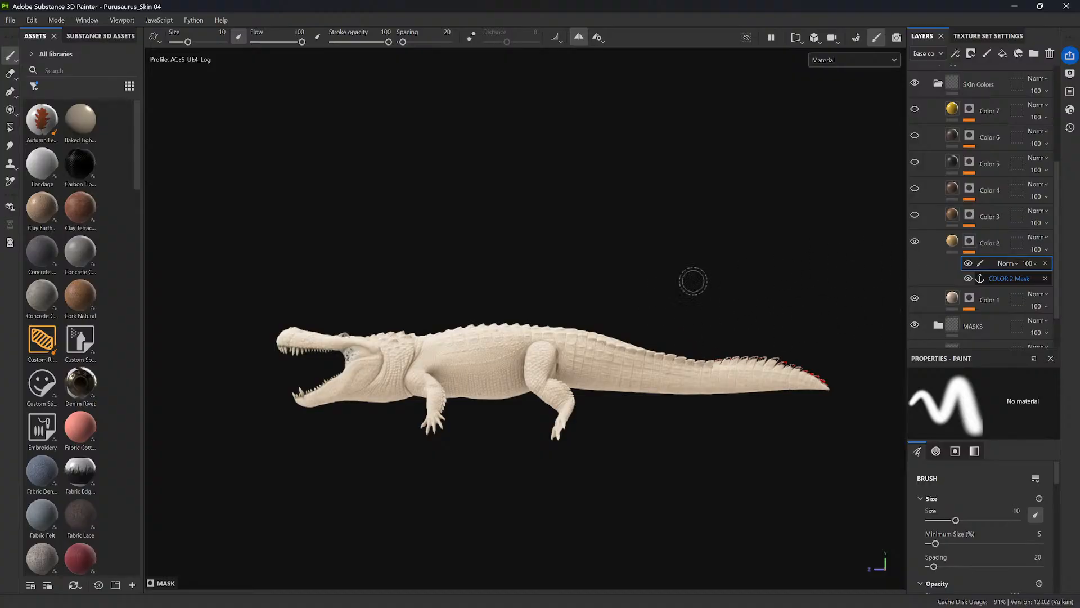
# - Widen the asset library so its thumbnails are laid out in three columns
pyautogui.moveTo(650, 273)
pyautogui.keyDown('alt'); pyautogui.mouseDown()
pyautogui.moveTo(723, 256)
pyautogui.moveTo(620, 295)
pyautogui.moveTo(692, 253)
pyautogui.moveTo(659, 268)
pyautogui.mouseUp(); pyautogui.keyUp('alt')
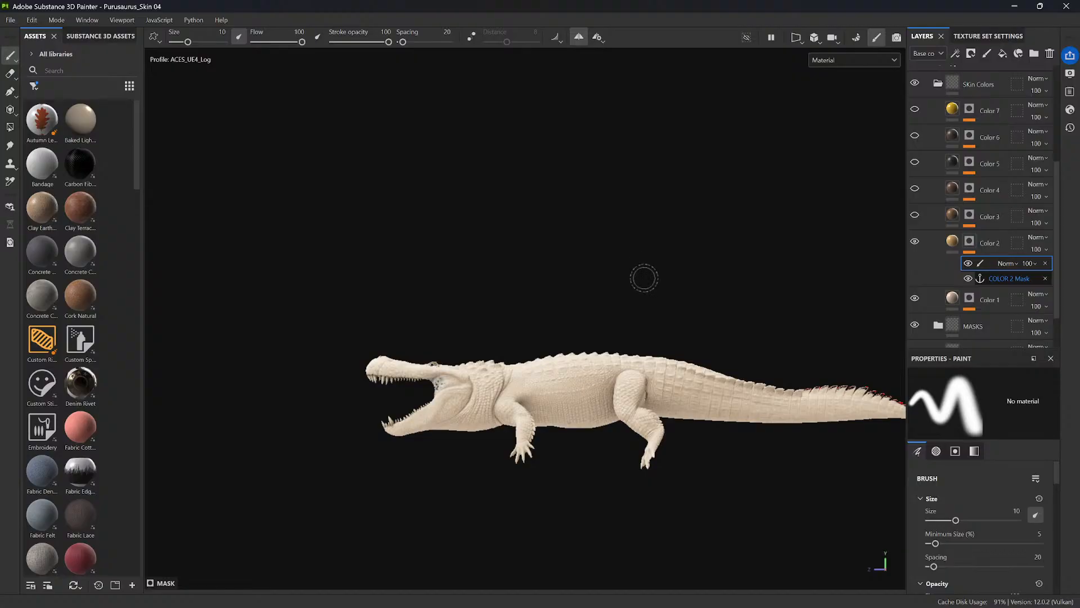
pyautogui.keyDown('alt'); pyautogui.moveTo(625, 349); pyautogui.dragTo(647, 416, button='right'); pyautogui.keyUp('alt')
pyautogui.moveTo(648, 265)
pyautogui.keyDown('alt'); pyautogui.mouseDown(button='middle')
pyautogui.moveTo(698, 296)
pyautogui.moveTo(684, 270)
pyautogui.mouseUp(button='middle'); pyautogui.keyUp('alt')
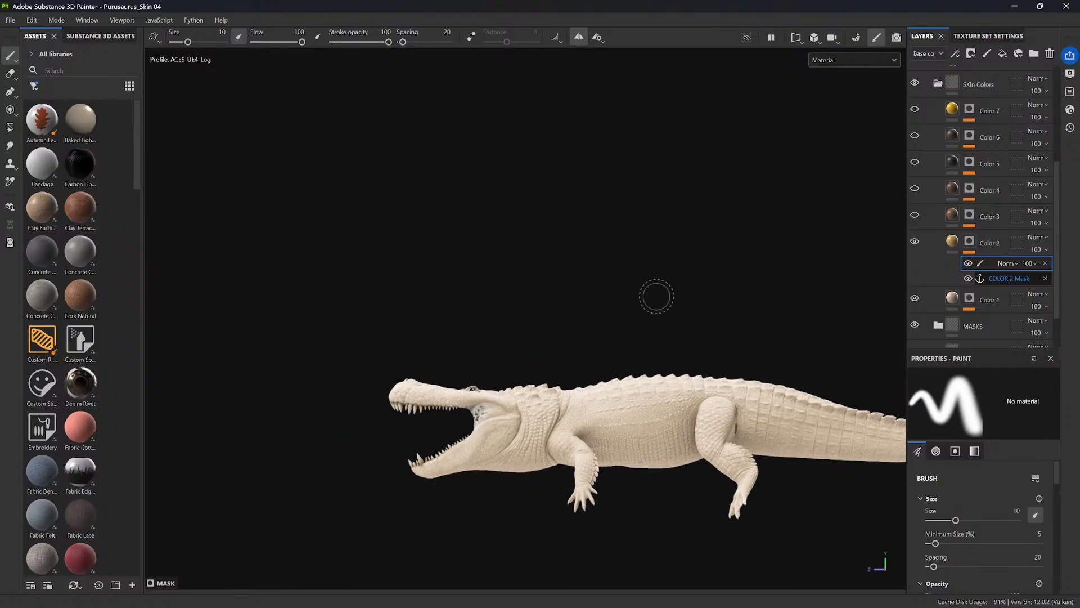
pyautogui.keyDown('alt'); pyautogui.moveTo(652, 309); pyautogui.dragTo(664, 493); pyautogui.keyUp('alt')
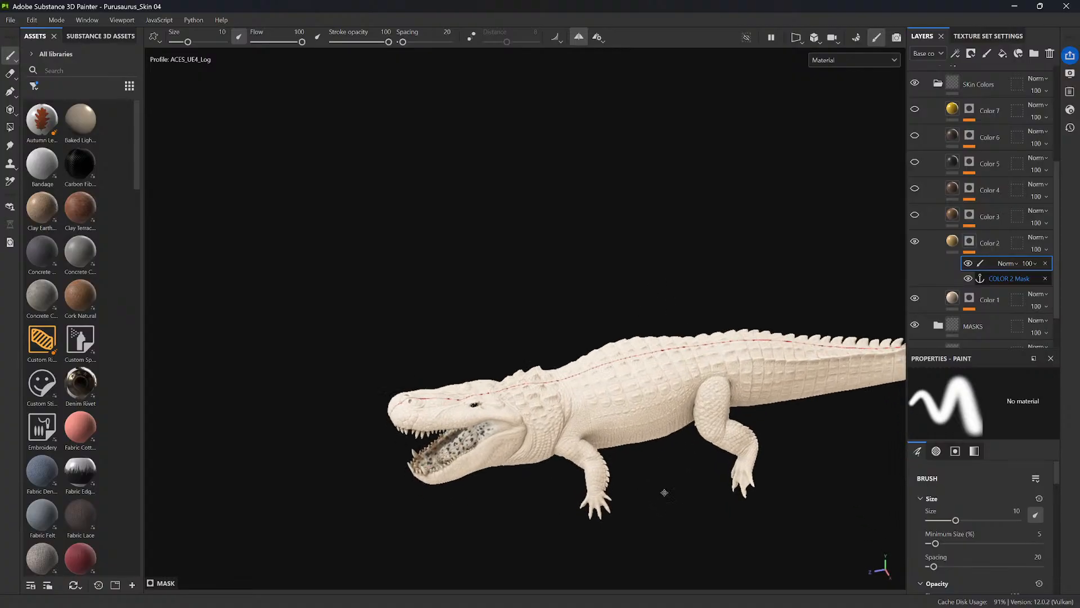
pyautogui.keyDown('alt'); pyautogui.moveTo(665, 493); pyautogui.dragTo(658, 427, button='middle'); pyautogui.keyUp('alt')
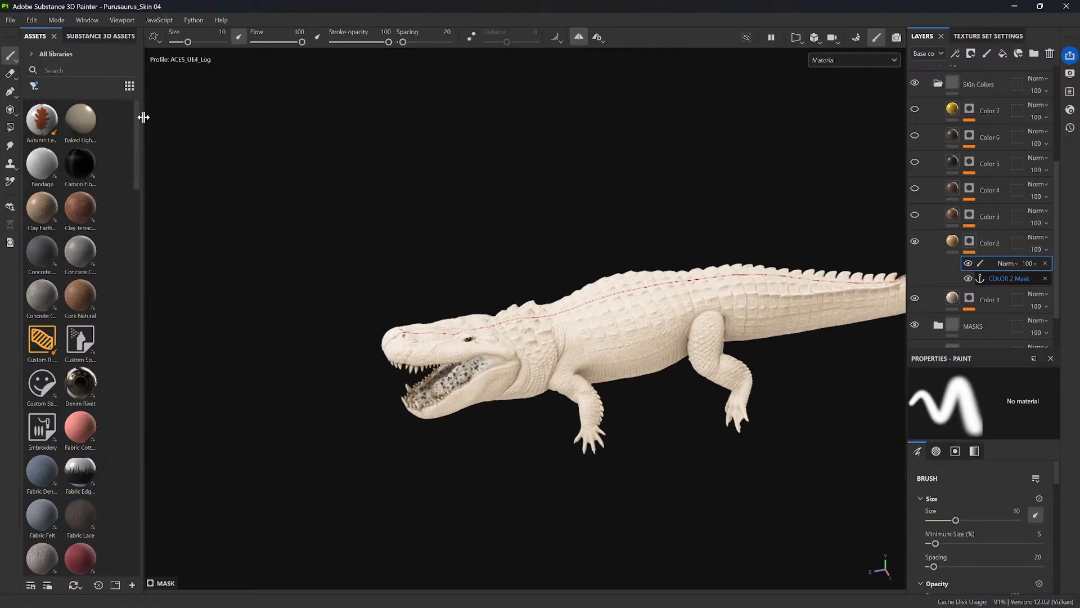
pyautogui.moveTo(143, 116); pyautogui.dragTo(190, 116)
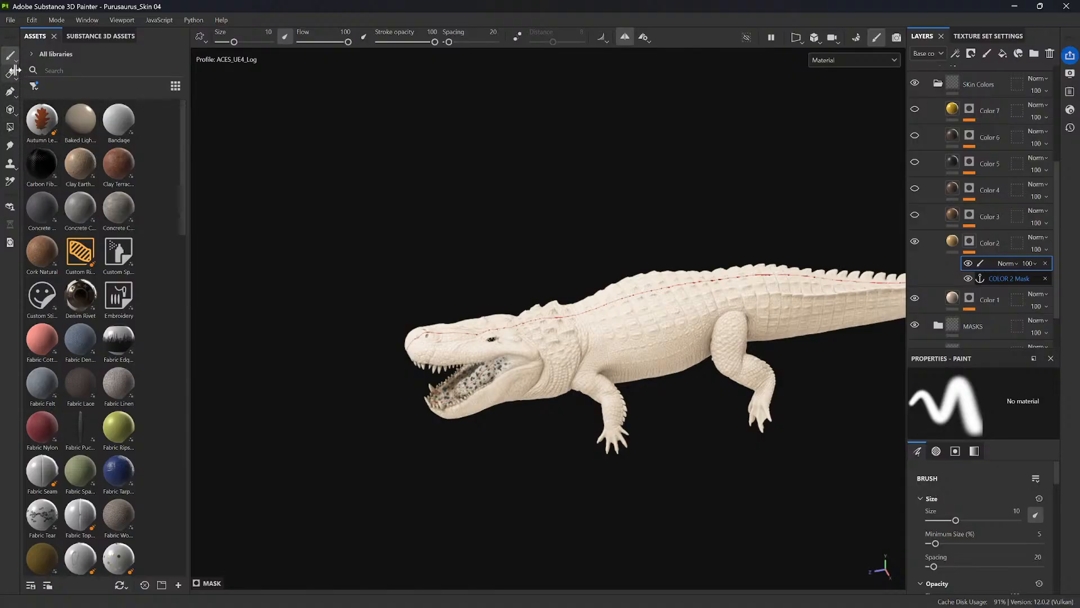
pyautogui.click(34, 85)
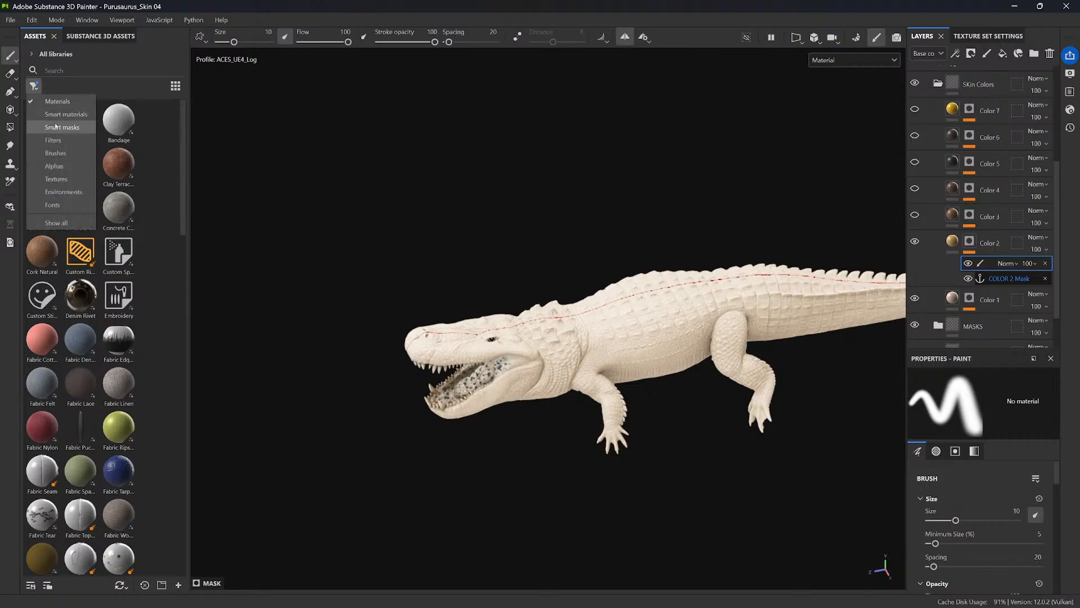
pyautogui.click(56, 179)
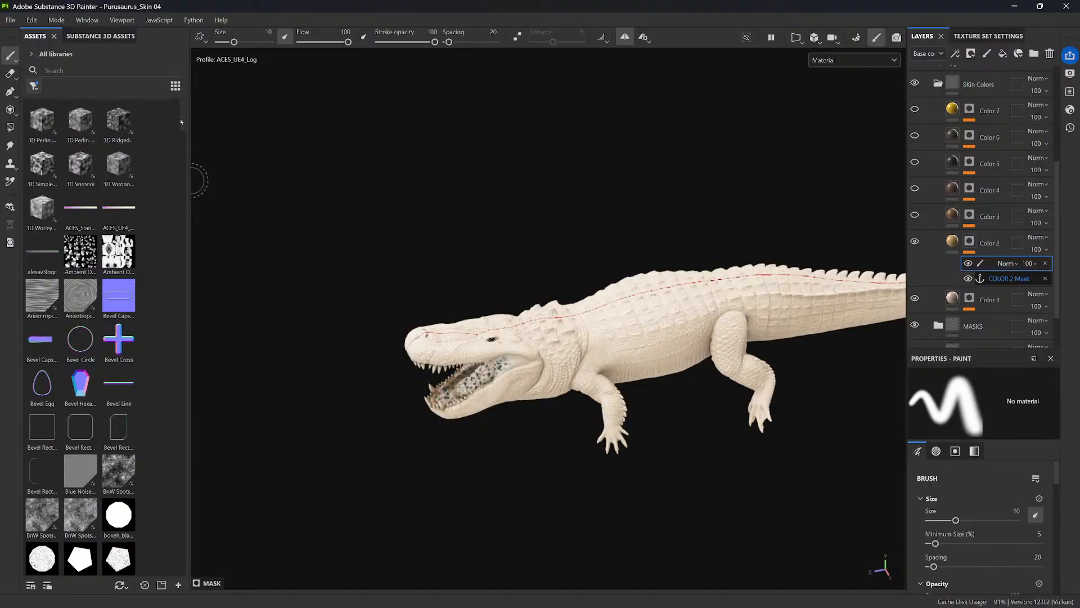
pyautogui.scroll(-20, 192, 180)
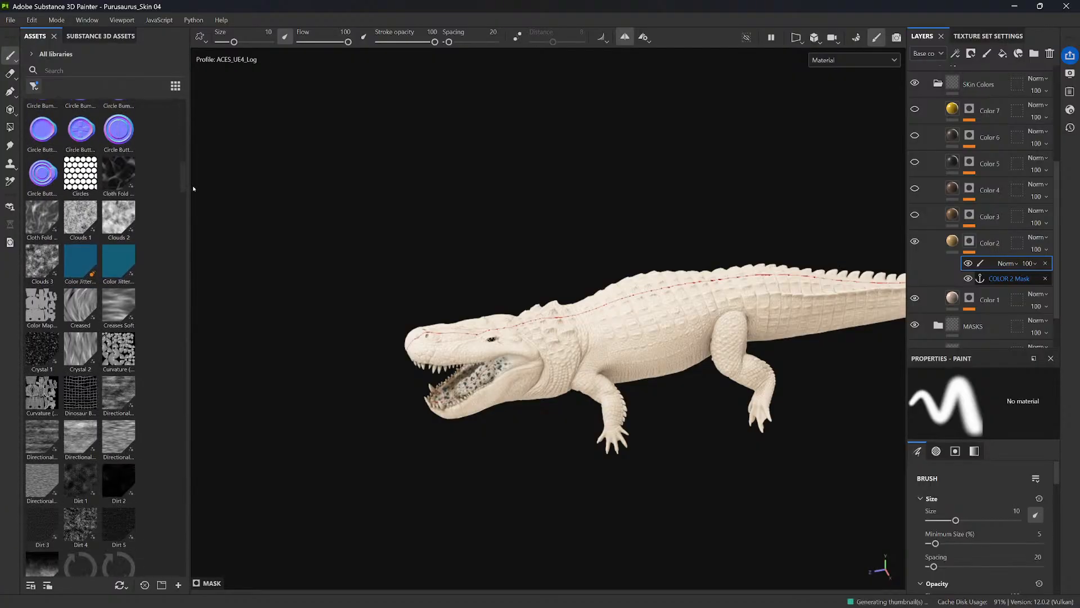
pyautogui.scroll(8, 193, 188)
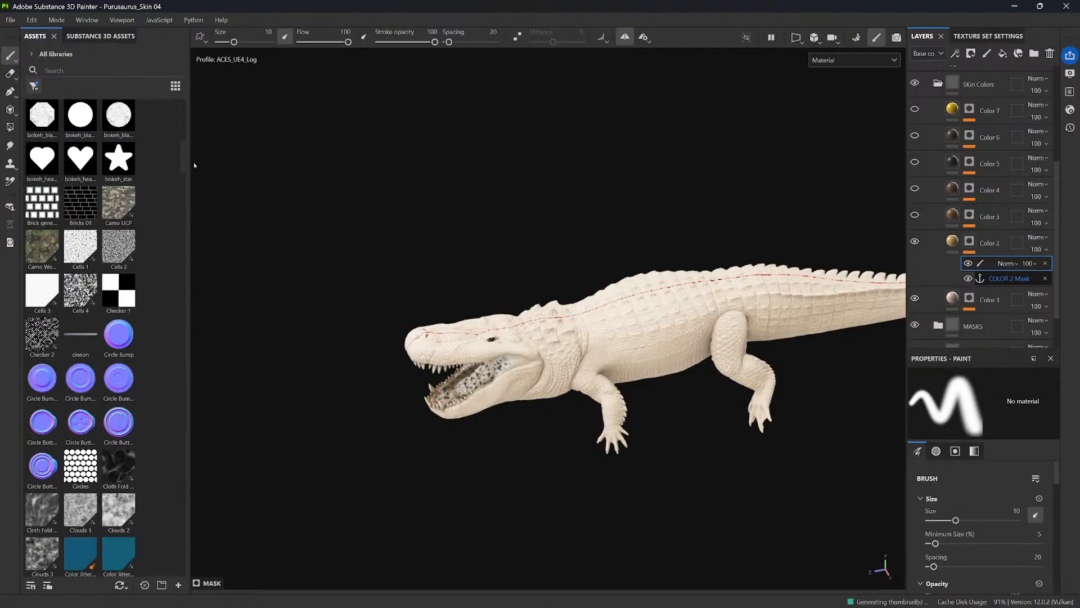
pyautogui.scroll(4, 193, 164)
# - Filter the asset library to brushes and choose the heavy Artistic brush with the broad, rough-edged stroke
pyautogui.click(34, 85)
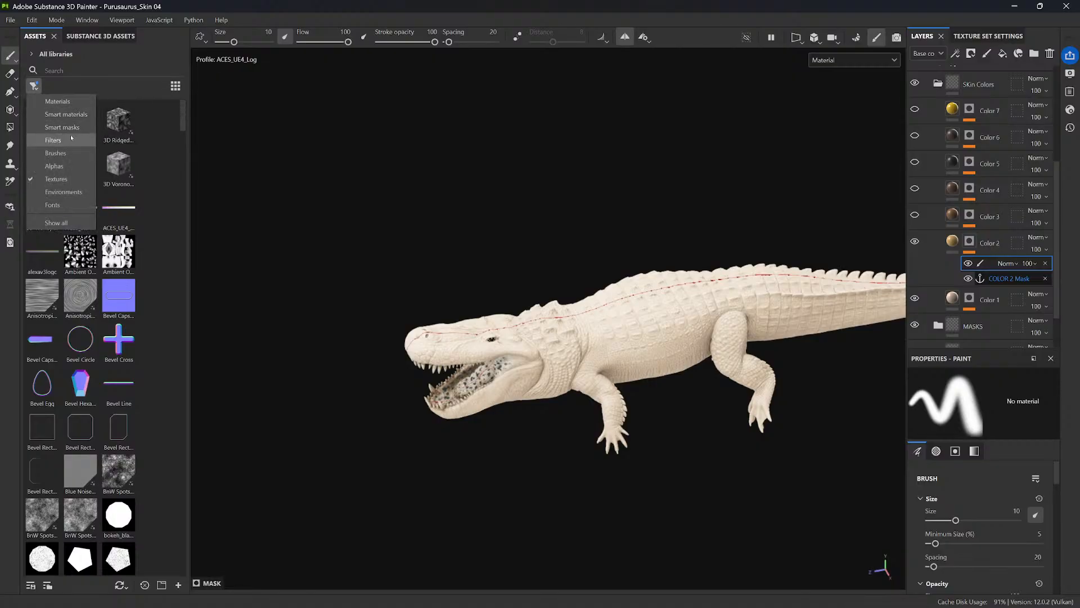
pyautogui.click(66, 153)
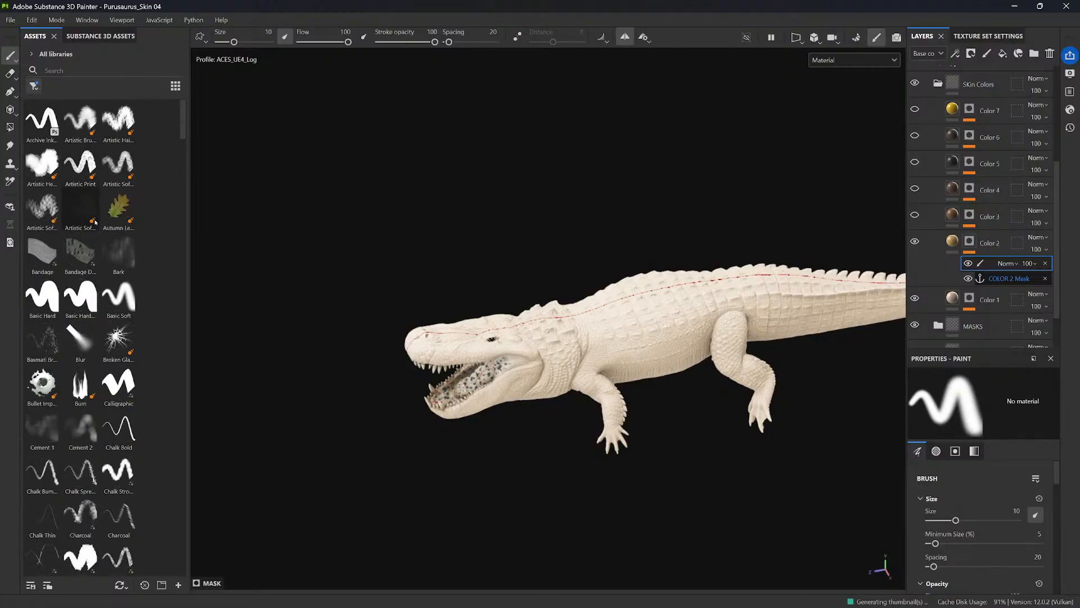
pyautogui.click(42, 166)
# - Set the brush size to 9.39 and paint a patch on the side of the neck in Color 2's mask
pyautogui.keyDown('alt'); pyautogui.moveTo(560, 277); pyautogui.dragTo(624, 275); pyautogui.keyUp('alt')
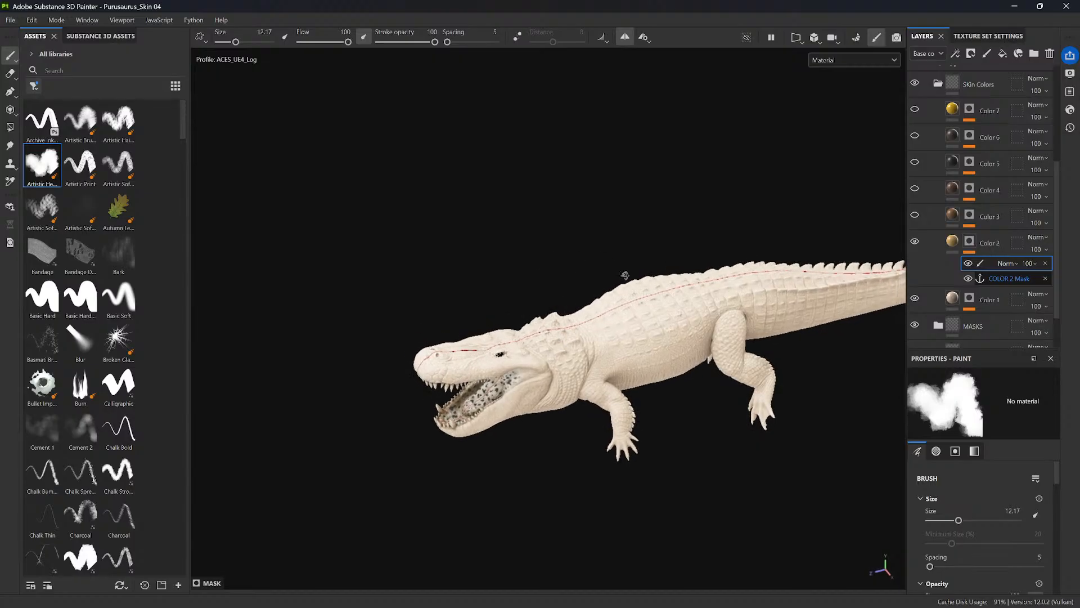
pyautogui.keyDown('alt'); pyautogui.moveTo(600, 326); pyautogui.dragTo(596, 427, button='right'); pyautogui.keyUp('alt')
pyautogui.moveTo(574, 358)
pyautogui.keyDown('ctrl'); pyautogui.mouseDown(button='right')
pyautogui.moveTo(556, 359)
pyautogui.moveTo(569, 366)
pyautogui.mouseUp(button='right'); pyautogui.keyUp('ctrl')
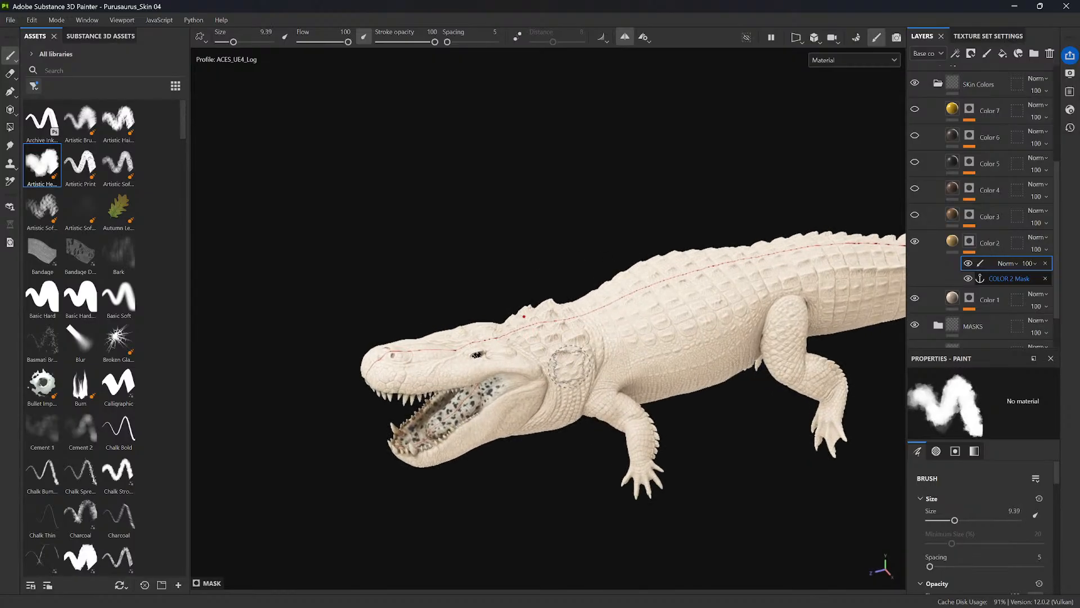
pyautogui.moveTo(563, 356); pyautogui.dragTo(571, 363)
# - Move the COLOR 2 Mask anchor point above the paint effect and reselect the paint effect for painting
pyautogui.click(1037, 278)
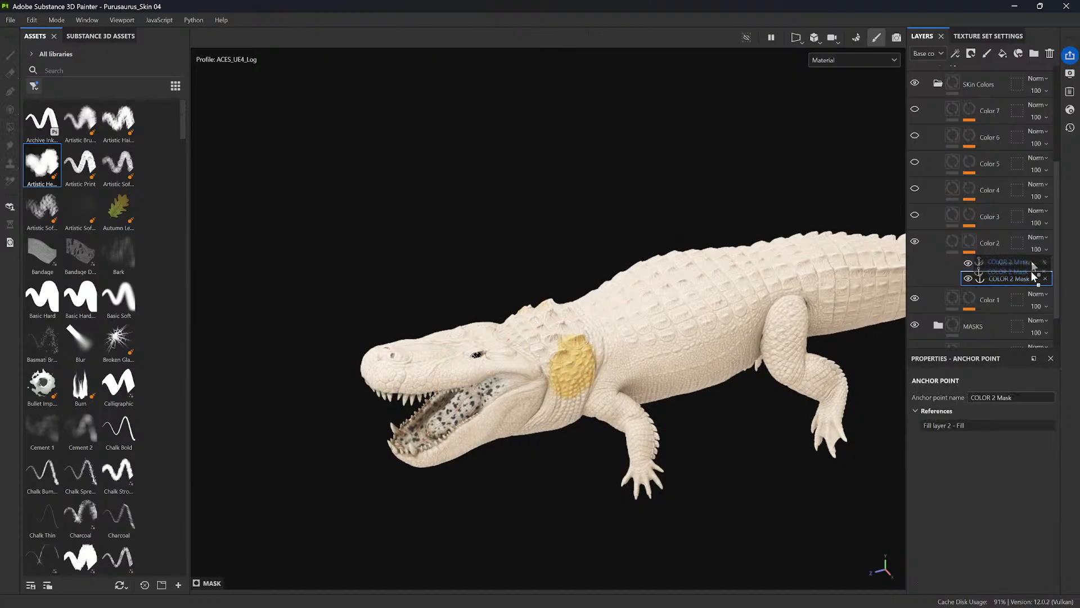
pyautogui.moveTo(1031, 280); pyautogui.dragTo(1031, 261)
pyautogui.click(988, 280)
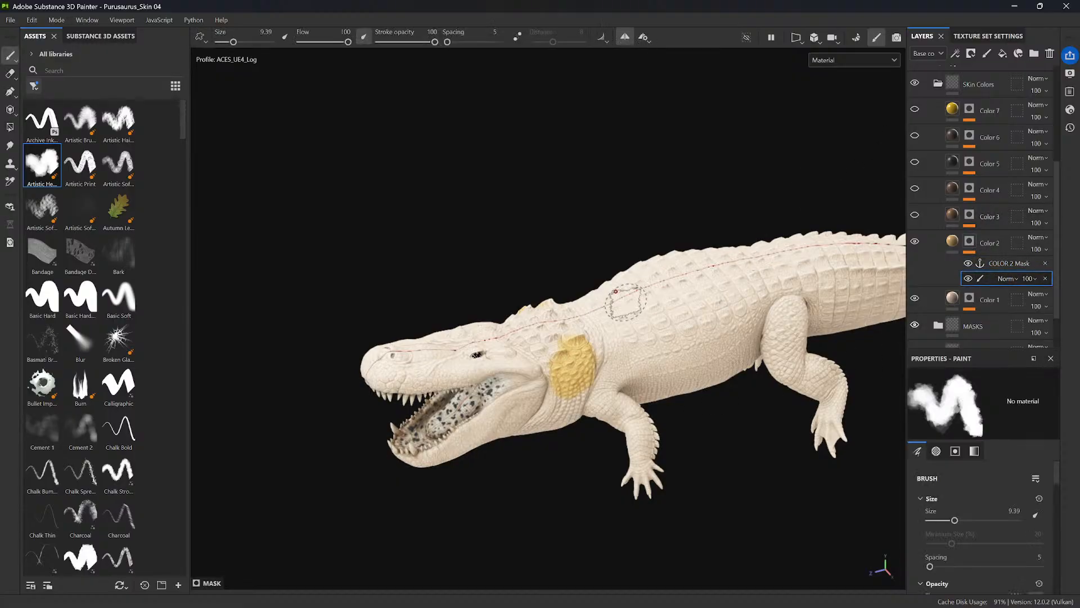
# - Paint Color 2 over the top and sides of the neck, reducing the brush size to 6.57
pyautogui.keyDown('alt'); pyautogui.moveTo(596, 338); pyautogui.dragTo(593, 359); pyautogui.keyUp('alt')
pyautogui.moveTo(574, 348)
pyautogui.mouseDown()
pyautogui.moveTo(509, 331)
pyautogui.moveTo(585, 317)
pyautogui.moveTo(593, 347)
pyautogui.moveTo(582, 378)
pyautogui.moveTo(574, 372)
pyautogui.mouseUp()
pyautogui.keyDown('ctrl'); pyautogui.moveTo(572, 370); pyautogui.dragTo(557, 371, button='right'); pyautogui.keyUp('ctrl')
pyautogui.moveTo(563, 380)
pyautogui.mouseDown()
pyautogui.moveTo(550, 391)
pyautogui.moveTo(569, 400)
pyautogui.mouseUp()
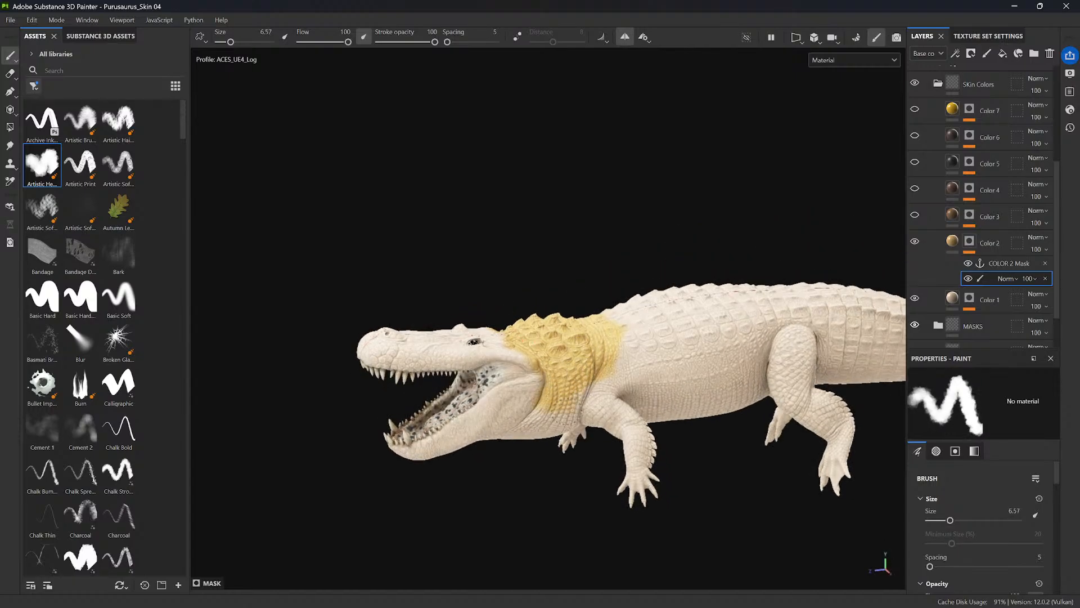
# - Paint Color 2 over the cheek and along the side of the lower jaw to its tip
pyautogui.moveTo(592, 352)
pyautogui.keyDown('alt'); pyautogui.mouseDown()
pyautogui.moveTo(627, 285)
pyautogui.moveTo(571, 408)
pyautogui.moveTo(532, 408)
pyautogui.mouseUp(); pyautogui.keyUp('alt')
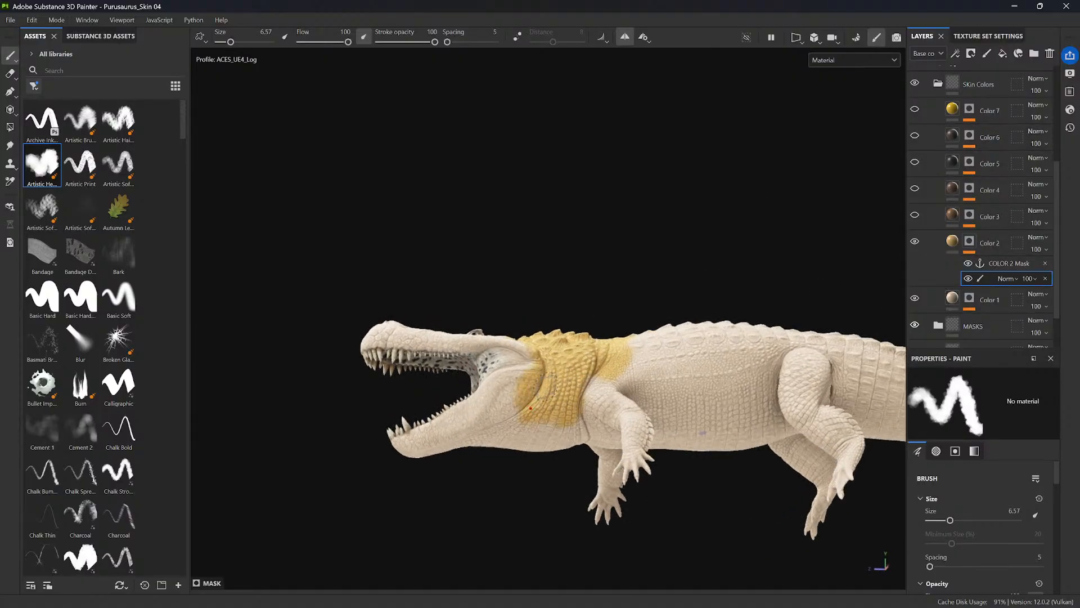
pyautogui.moveTo(525, 388)
pyautogui.mouseDown()
pyautogui.moveTo(498, 406)
pyautogui.moveTo(482, 393)
pyautogui.moveTo(509, 392)
pyautogui.moveTo(500, 394)
pyautogui.mouseUp()
pyautogui.moveTo(501, 394)
pyautogui.keyDown('alt'); pyautogui.mouseDown(button='middle')
pyautogui.moveTo(521, 392)
pyautogui.moveTo(584, 344)
pyautogui.mouseUp(button='middle'); pyautogui.keyUp('alt')
pyautogui.moveTo(578, 366); pyautogui.dragTo(540, 379)
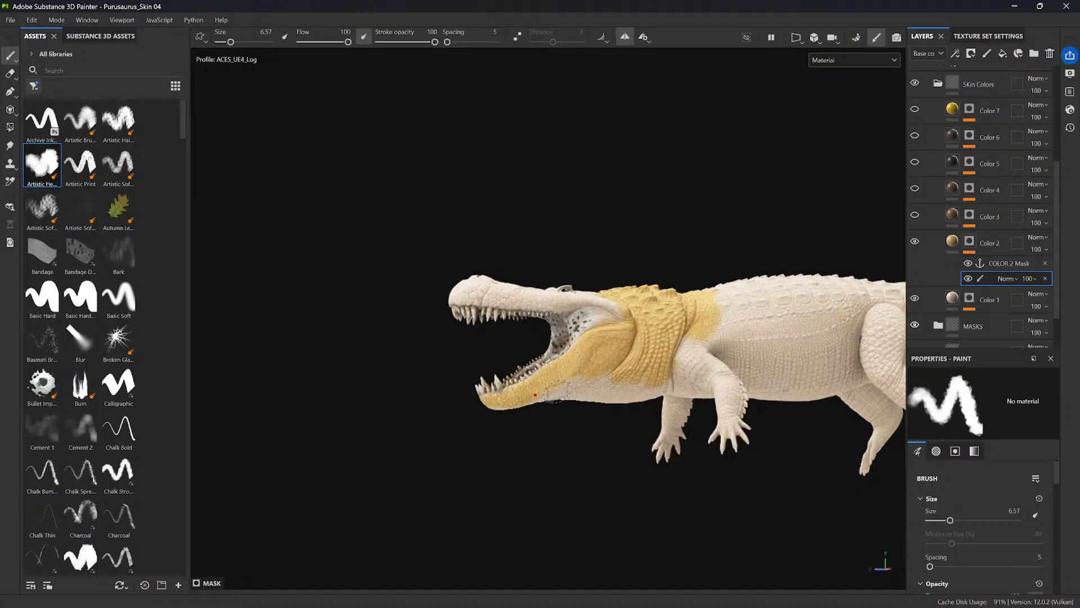
# - Set the brush size to 10.76 and paint Color 2 over the top of the head and snout
pyautogui.keyDown('alt'); pyautogui.moveTo(535, 395); pyautogui.dragTo(518, 399); pyautogui.keyUp('alt')
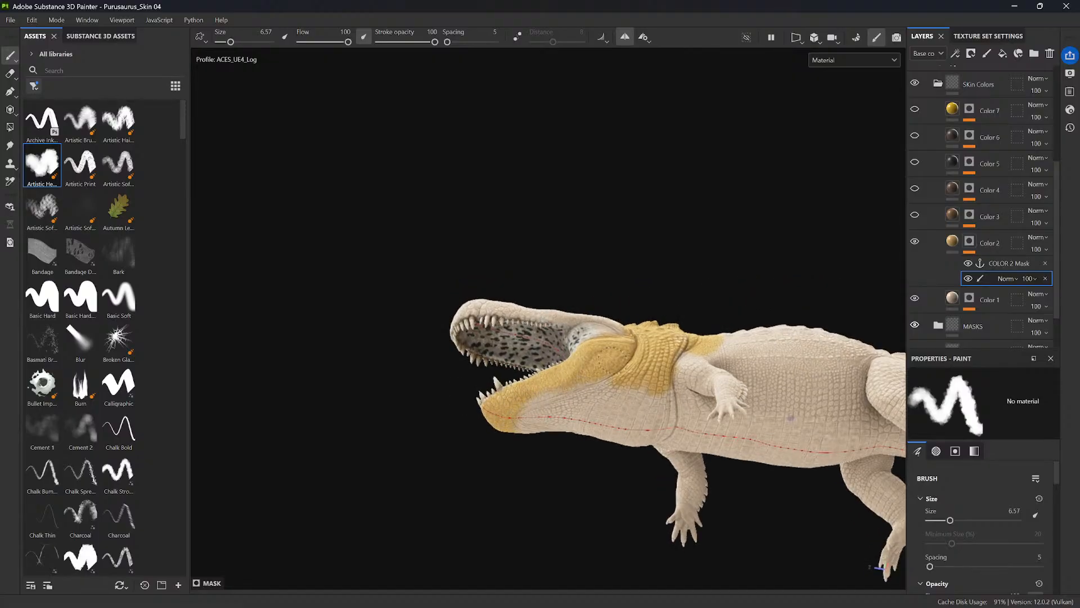
pyautogui.keyDown('alt'); pyautogui.moveTo(614, 361); pyautogui.dragTo(629, 431); pyautogui.keyUp('alt')
pyautogui.keyDown('ctrl'); pyautogui.moveTo(595, 315); pyautogui.dragTo(614, 314, button='right'); pyautogui.keyUp('ctrl')
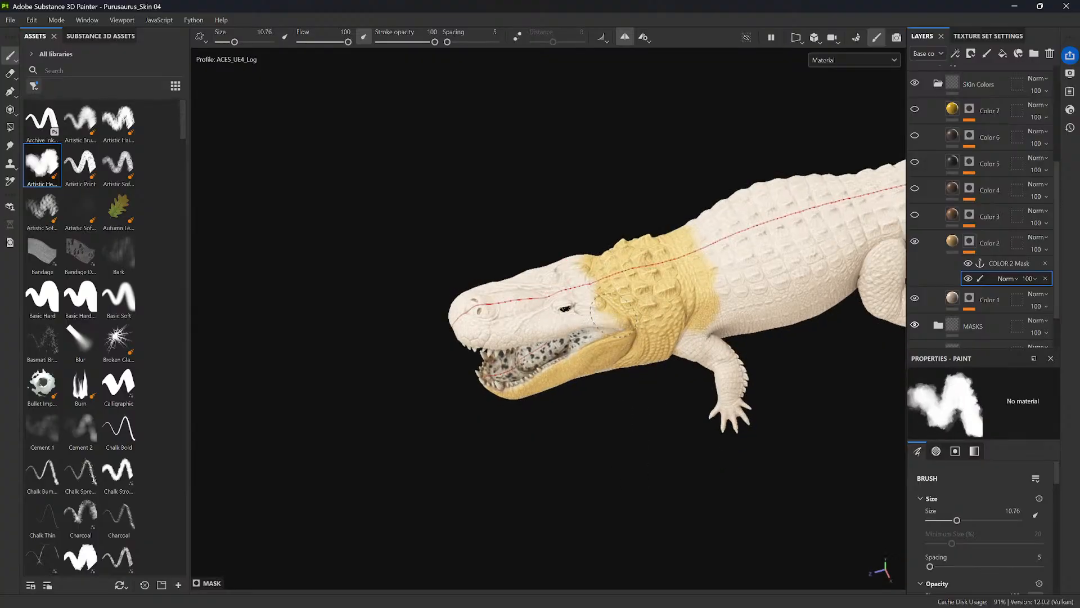
pyautogui.moveTo(593, 312)
pyautogui.mouseDown()
pyautogui.moveTo(476, 320)
pyautogui.moveTo(450, 346)
pyautogui.mouseUp()
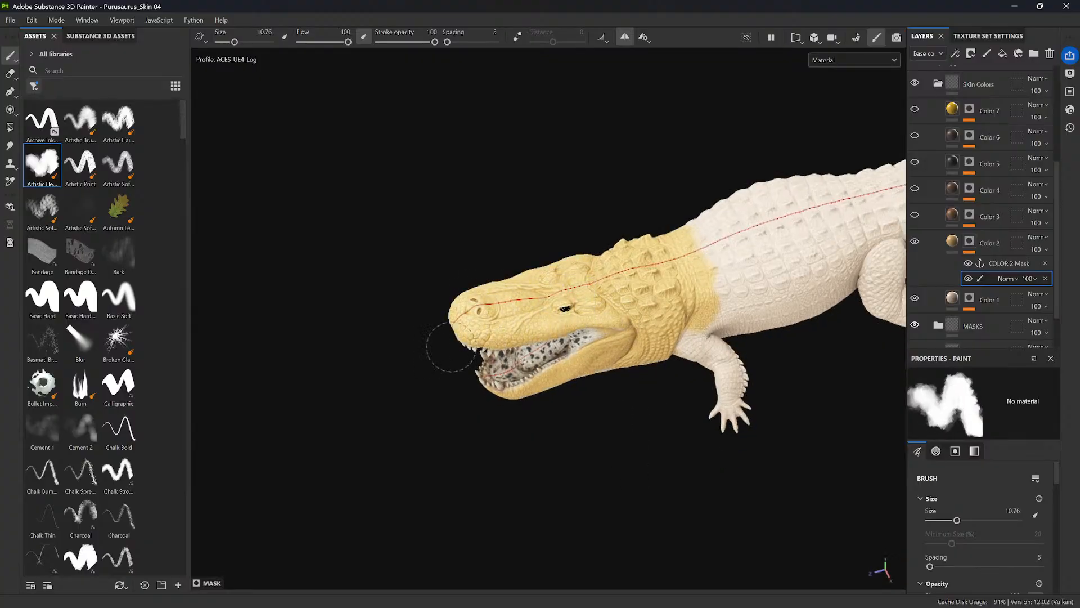
# - Set the brush size to 8.03 and paint Color 2 over the front leg down to the foot and the shoulder
pyautogui.moveTo(641, 299)
pyautogui.keyDown('alt'); pyautogui.mouseDown()
pyautogui.moveTo(563, 388)
pyautogui.moveTo(557, 309)
pyautogui.mouseUp(); pyautogui.keyUp('alt')
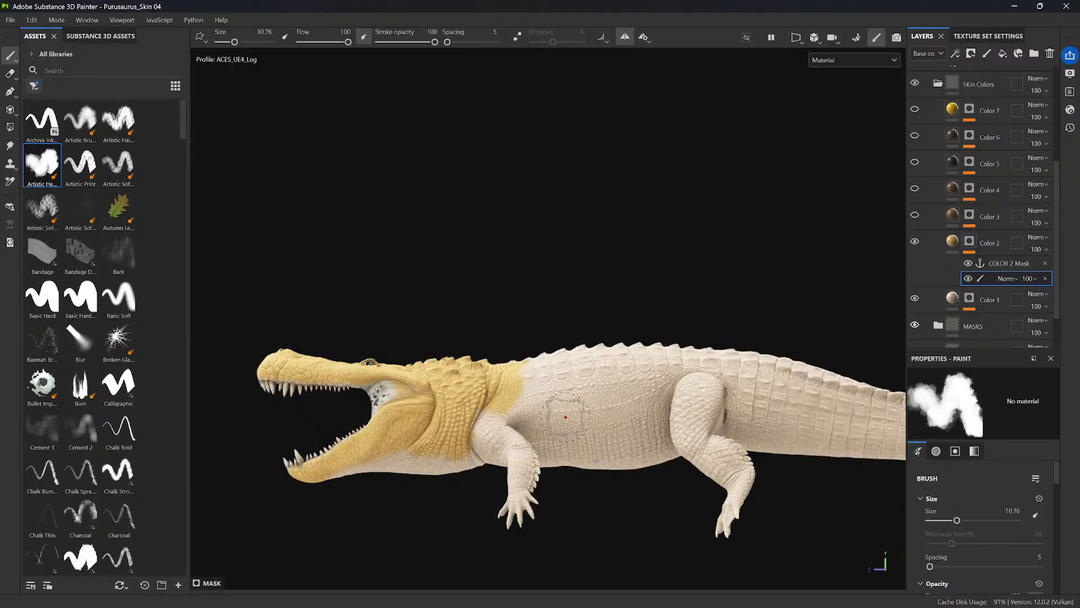
pyautogui.keyDown('alt'); pyautogui.moveTo(566, 417); pyautogui.dragTo(549, 315, button='middle'); pyautogui.keyUp('alt')
pyautogui.keyDown('ctrl'); pyautogui.moveTo(492, 315); pyautogui.dragTo(478, 315, button='right'); pyautogui.keyUp('ctrl')
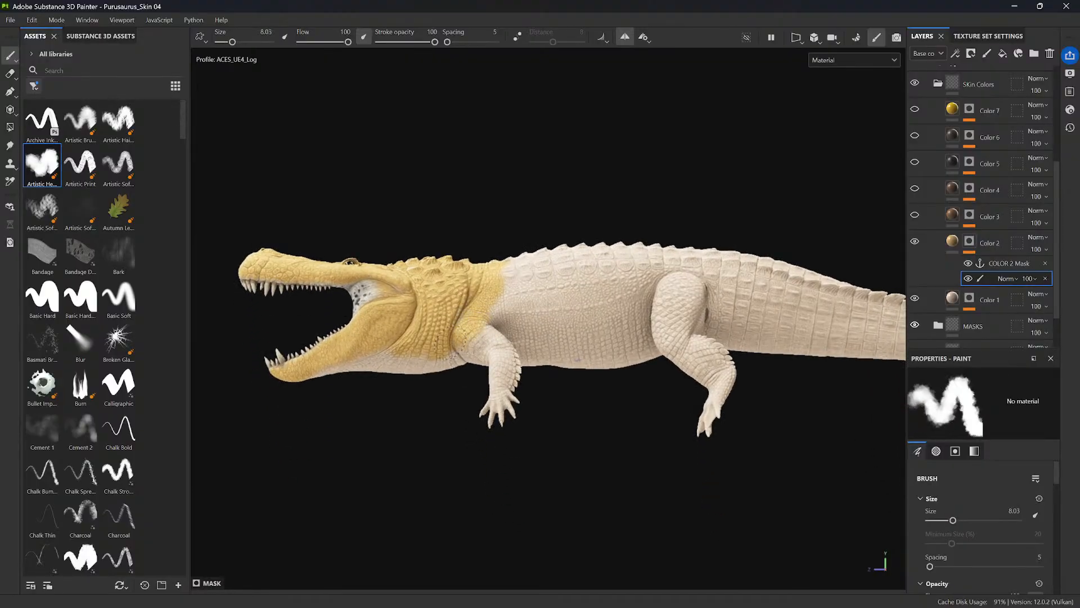
pyautogui.moveTo(489, 346)
pyautogui.mouseDown()
pyautogui.moveTo(495, 337)
pyautogui.moveTo(496, 389)
pyautogui.mouseUp()
pyautogui.moveTo(498, 391)
pyautogui.keyDown('alt'); pyautogui.mouseDown()
pyautogui.moveTo(543, 413)
pyautogui.moveTo(532, 419)
pyautogui.mouseUp(); pyautogui.keyUp('alt')
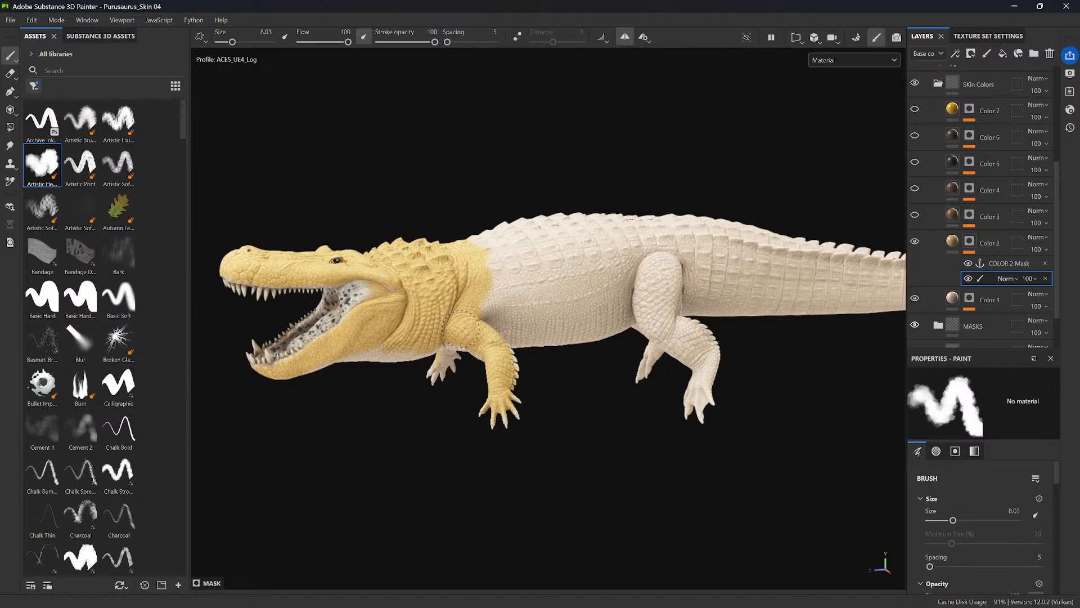
pyautogui.moveTo(488, 260); pyautogui.dragTo(476, 256)
# - Set the brush size to 10.94 and paint Color 2 over the flank and back up to the hind leg
pyautogui.keyDown('alt'); pyautogui.moveTo(566, 298); pyautogui.dragTo(516, 251); pyautogui.keyUp('alt')
pyautogui.keyDown('alt'); pyautogui.moveTo(585, 256); pyautogui.dragTo(496, 283, button='middle'); pyautogui.keyUp('alt')
pyautogui.keyDown('ctrl'); pyautogui.moveTo(436, 307); pyautogui.dragTo(451, 307, button='right'); pyautogui.keyUp('ctrl')
pyautogui.moveTo(421, 304); pyautogui.dragTo(453, 306)
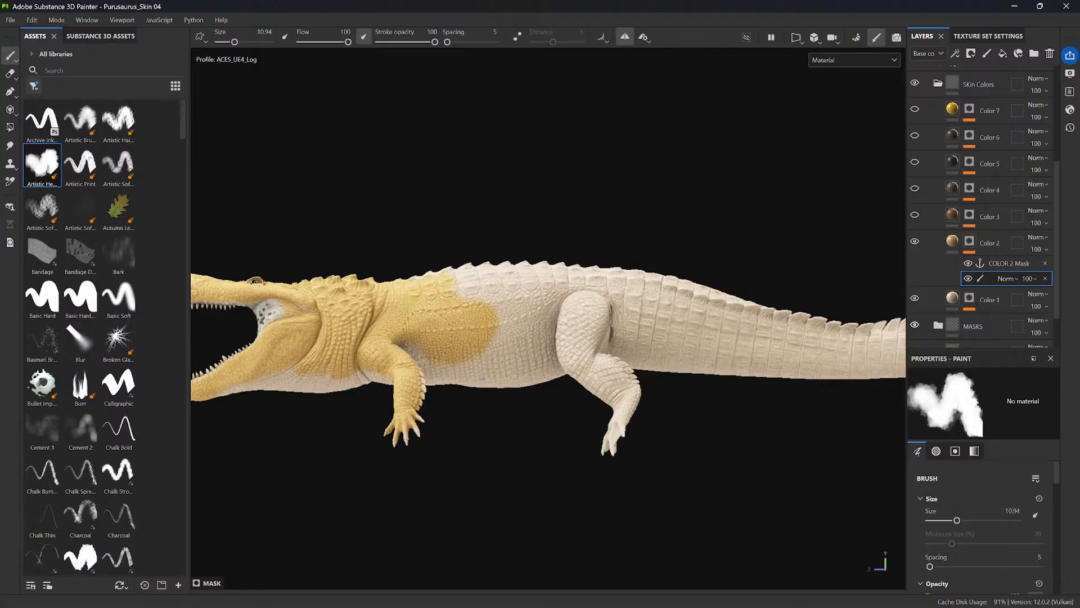
pyautogui.moveTo(509, 342)
pyautogui.mouseDown()
pyautogui.moveTo(546, 323)
pyautogui.moveTo(560, 297)
pyautogui.mouseUp()
pyautogui.keyDown('alt'); pyautogui.moveTo(568, 323); pyautogui.dragTo(598, 402); pyautogui.keyUp('alt')
pyautogui.moveTo(568, 277)
pyautogui.mouseDown()
pyautogui.moveTo(510, 226)
pyautogui.moveTo(405, 275)
pyautogui.mouseUp()
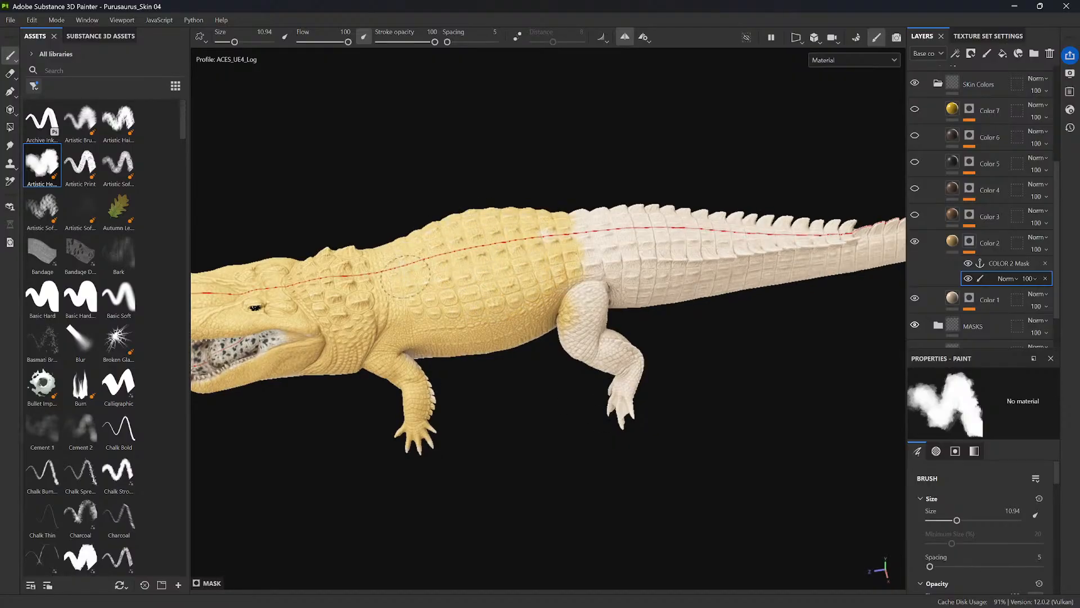
# - Paint Color 2 along the top of the back and the upper front part of the tail
pyautogui.moveTo(509, 275)
pyautogui.keyDown('alt'); pyautogui.mouseDown()
pyautogui.moveTo(588, 244)
pyautogui.moveTo(715, 256)
pyautogui.moveTo(662, 248)
pyautogui.moveTo(563, 269)
pyautogui.moveTo(697, 424)
pyautogui.moveTo(658, 411)
pyautogui.mouseUp(); pyautogui.keyUp('alt')
pyautogui.moveTo(443, 217)
pyautogui.mouseDown()
pyautogui.moveTo(481, 197)
pyautogui.moveTo(520, 310)
pyautogui.moveTo(515, 177)
pyautogui.mouseUp()
pyautogui.keyDown('alt'); pyautogui.moveTo(629, 190); pyautogui.dragTo(663, 326, button='middle'); pyautogui.keyUp('alt')
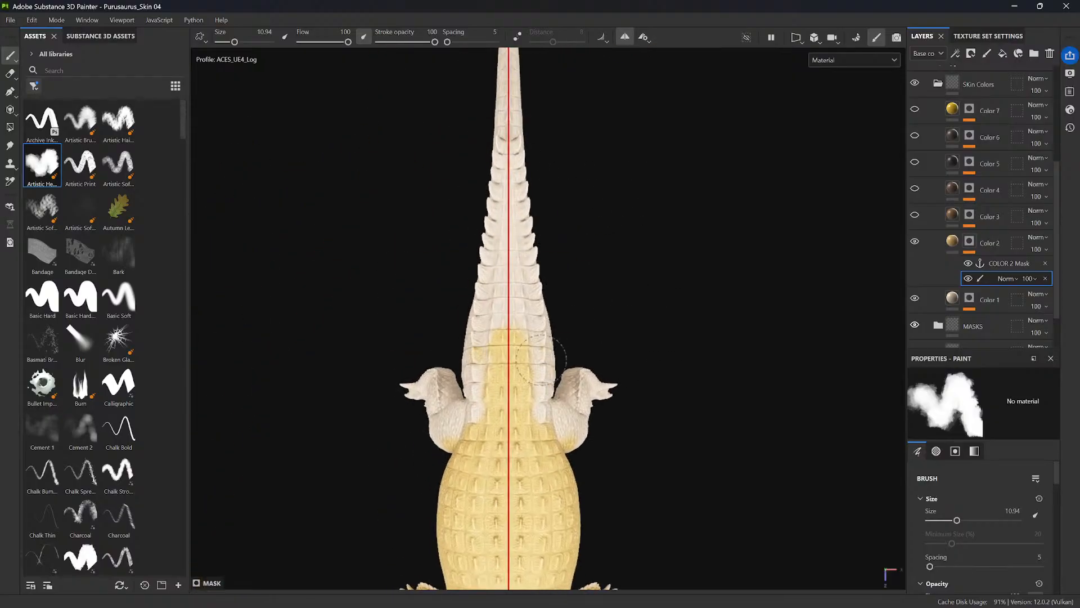
pyautogui.moveTo(529, 400); pyautogui.dragTo(521, 206)
pyautogui.moveTo(594, 217)
pyautogui.keyDown('alt'); pyautogui.mouseDown()
pyautogui.moveTo(618, 257)
pyautogui.moveTo(636, 166)
pyautogui.moveTo(521, 235)
pyautogui.moveTo(569, 323)
pyautogui.mouseUp(); pyautogui.keyUp('alt')
pyautogui.keyDown('alt'); pyautogui.moveTo(569, 323); pyautogui.dragTo(555, 234, button='middle'); pyautogui.keyUp('alt')
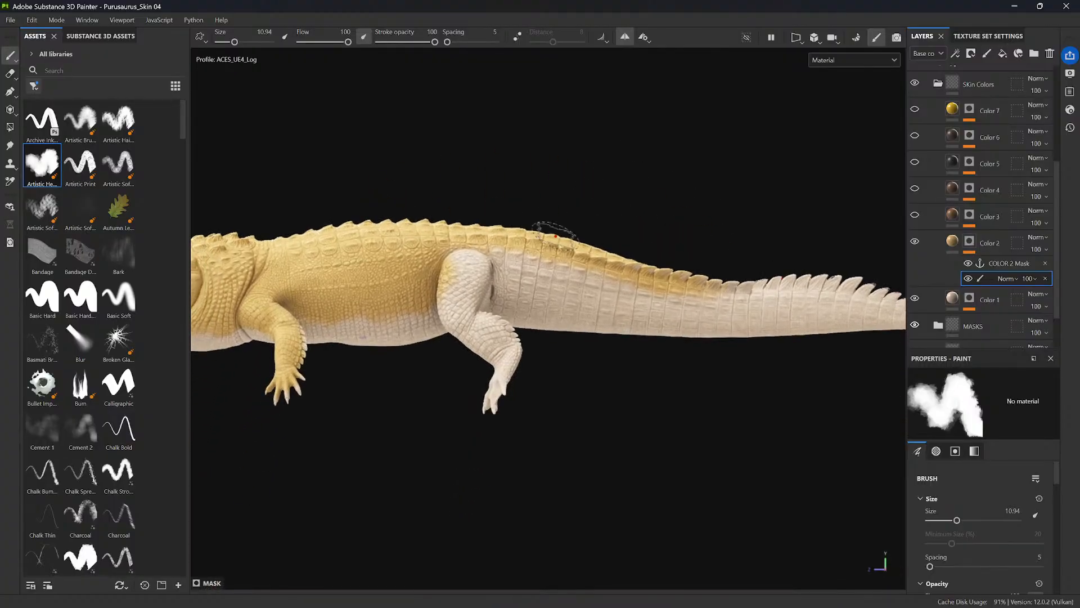
# - Paint Color 2 over the hind leg down to the foot and around its joint with the tail
pyautogui.keyDown('alt'); pyautogui.moveTo(391, 291); pyautogui.dragTo(444, 296); pyautogui.keyUp('alt')
pyautogui.moveTo(477, 330); pyautogui.dragTo(502, 404)
pyautogui.keyDown('alt'); pyautogui.moveTo(512, 324); pyautogui.dragTo(442, 333); pyautogui.keyUp('alt')
pyautogui.keyDown('ctrl'); pyautogui.moveTo(442, 333); pyautogui.dragTo(436, 332, button='right'); pyautogui.keyUp('ctrl')
pyautogui.moveTo(436, 318)
pyautogui.mouseDown()
pyautogui.moveTo(451, 281)
pyautogui.moveTo(487, 270)
pyautogui.moveTo(487, 246)
pyautogui.moveTo(463, 281)
pyautogui.mouseUp()
# - Set the brush size to 13.74 and paint Color 2 along the sides and top ridges of the tail
pyautogui.keyDown('ctrl'); pyautogui.moveTo(463, 281); pyautogui.dragTo(483, 281, button='right'); pyautogui.keyUp('ctrl')
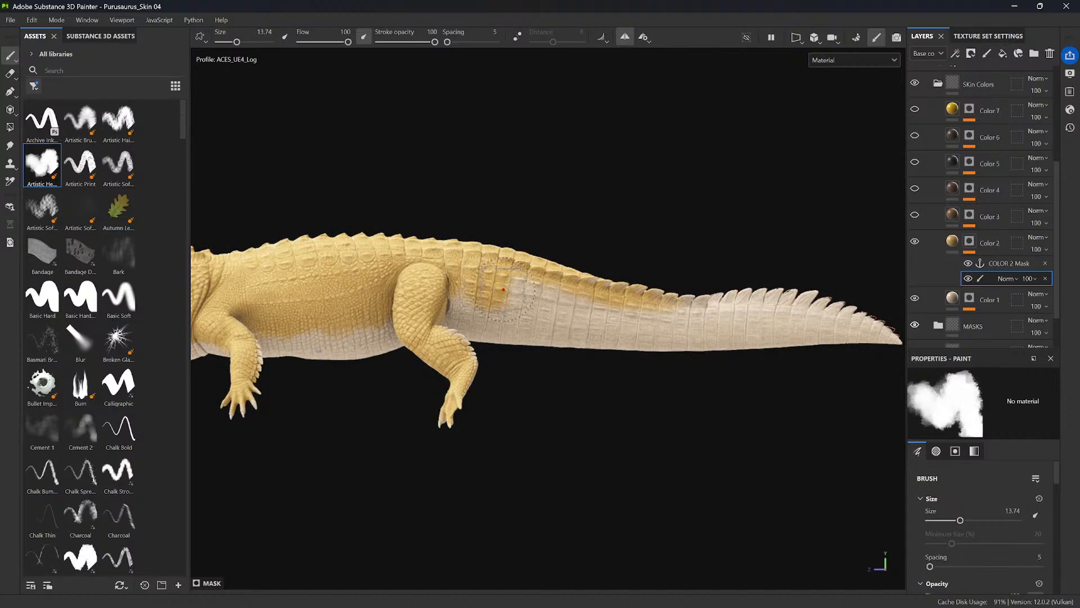
pyautogui.moveTo(467, 304)
pyautogui.mouseDown()
pyautogui.moveTo(490, 309)
pyautogui.moveTo(568, 288)
pyautogui.moveTo(667, 319)
pyautogui.mouseUp()
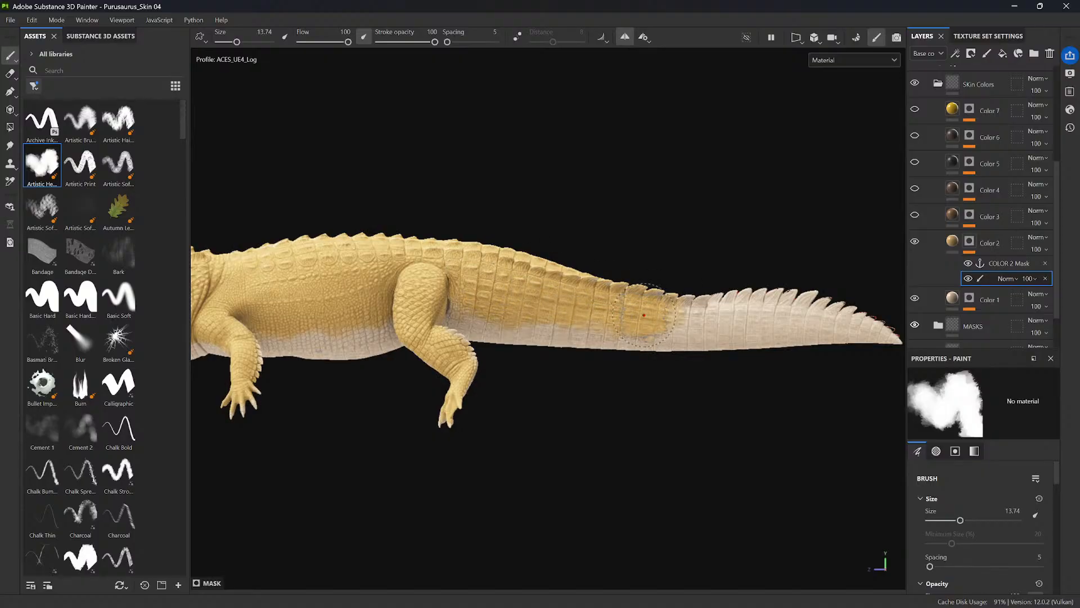
pyautogui.keyDown('alt'); pyautogui.moveTo(681, 337); pyautogui.dragTo(586, 321, button='middle'); pyautogui.keyUp('alt')
pyautogui.moveTo(586, 321)
pyautogui.mouseDown()
pyautogui.moveTo(647, 306)
pyautogui.moveTo(670, 329)
pyautogui.mouseUp()
pyautogui.moveTo(670, 329)
pyautogui.keyDown('alt'); pyautogui.mouseDown()
pyautogui.moveTo(654, 411)
pyautogui.moveTo(744, 425)
pyautogui.mouseUp(); pyautogui.keyUp('alt')
pyautogui.moveTo(582, 320)
pyautogui.mouseDown()
pyautogui.moveTo(609, 260)
pyautogui.moveTo(670, 194)
pyautogui.mouseUp()
# - Paint Color 2 over the remaining tail tip and fill in along the lower sides of the tail
pyautogui.keyDown('alt'); pyautogui.keyDown('shift'); pyautogui.moveTo(710, 310); pyautogui.dragTo(597, 214); pyautogui.keyUp('shift'); pyautogui.keyUp('alt')
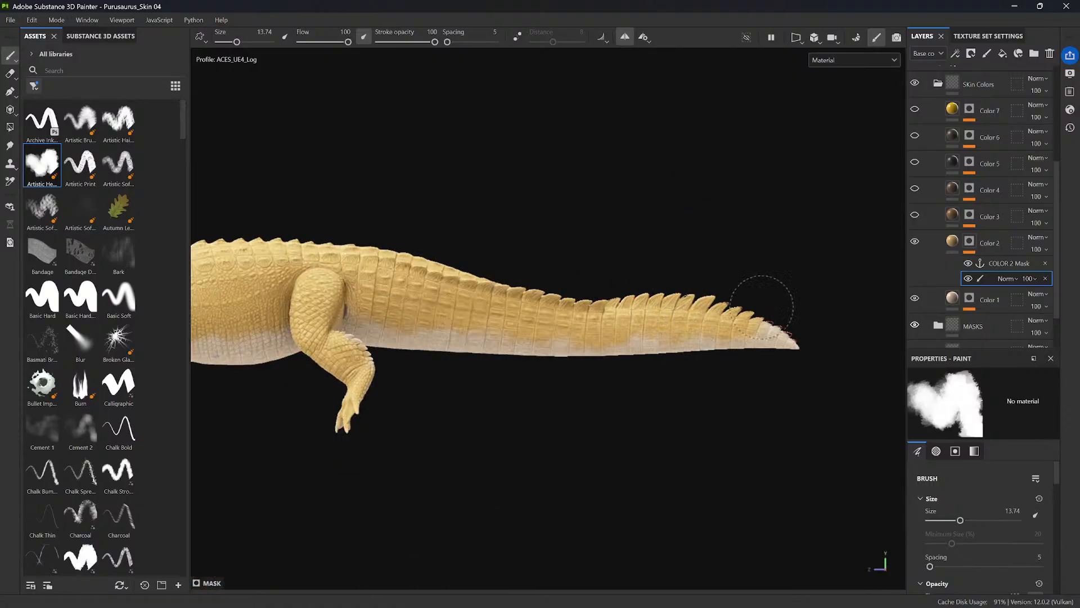
pyautogui.moveTo(738, 323); pyautogui.dragTo(557, 317)
pyautogui.moveTo(545, 395)
pyautogui.keyDown('alt'); pyautogui.mouseDown(button='middle')
pyautogui.moveTo(663, 406)
pyautogui.moveTo(691, 395)
pyautogui.mouseUp(button='middle'); pyautogui.keyUp('alt')
pyautogui.moveTo(713, 338); pyautogui.dragTo(565, 302)
# - Reduce the brush size to 9.64 and check the Color 2 coverage over the body, head and neck
pyautogui.keyDown('alt'); pyautogui.moveTo(568, 369); pyautogui.dragTo(711, 392, button='middle'); pyautogui.keyUp('alt')
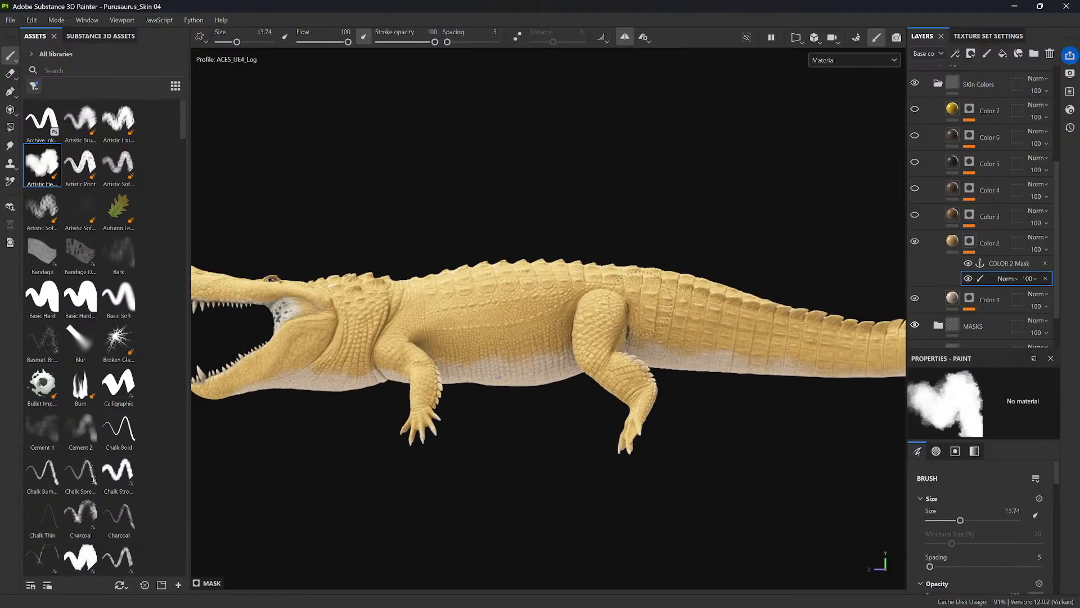
pyautogui.moveTo(635, 316)
pyautogui.keyDown('alt'); pyautogui.mouseDown()
pyautogui.moveTo(556, 312)
pyautogui.moveTo(650, 314)
pyautogui.mouseUp(); pyautogui.keyUp('alt')
pyautogui.keyDown('alt'); pyautogui.moveTo(533, 305); pyautogui.dragTo(692, 314, button='middle'); pyautogui.keyUp('alt')
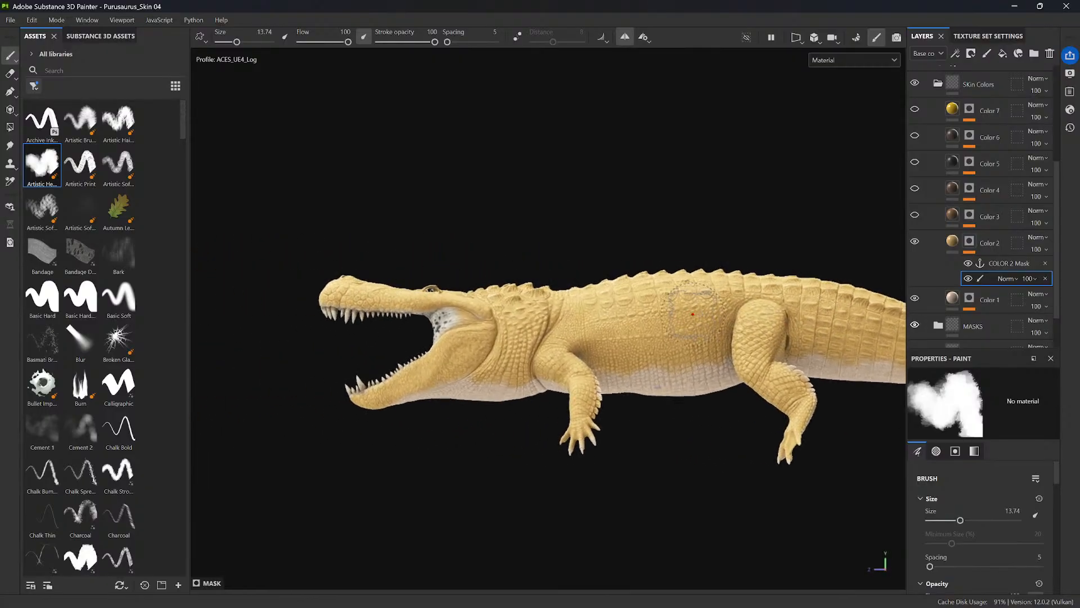
pyautogui.moveTo(580, 301)
pyautogui.keyDown('alt'); pyautogui.mouseDown()
pyautogui.moveTo(647, 487)
pyautogui.moveTo(608, 307)
pyautogui.mouseUp(); pyautogui.keyUp('alt')
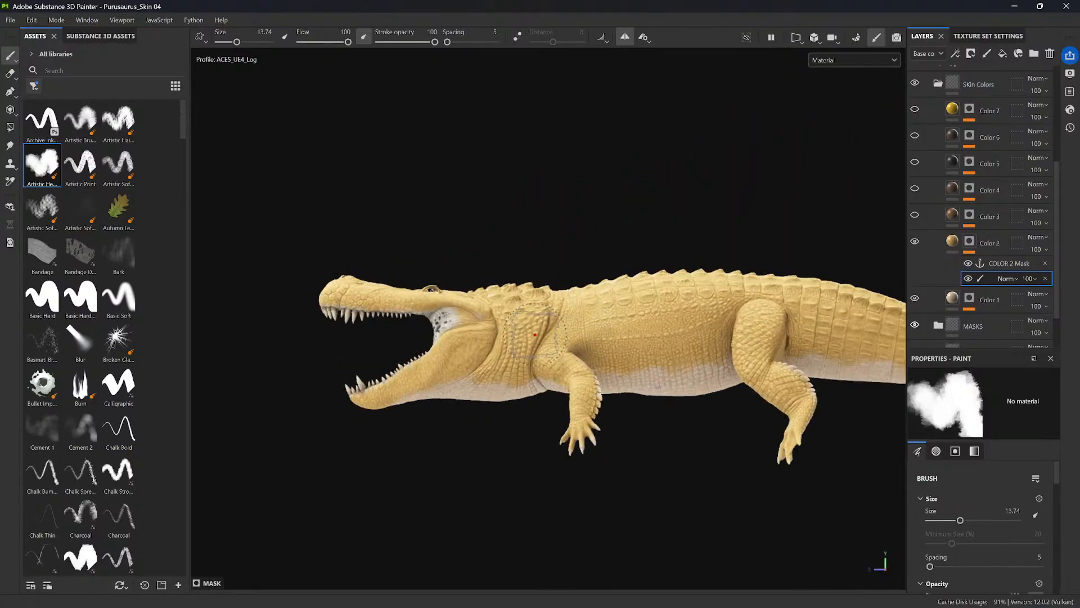
pyautogui.keyDown('ctrl'); pyautogui.moveTo(495, 319); pyautogui.dragTo(481, 318, button='right'); pyautogui.keyUp('ctrl')
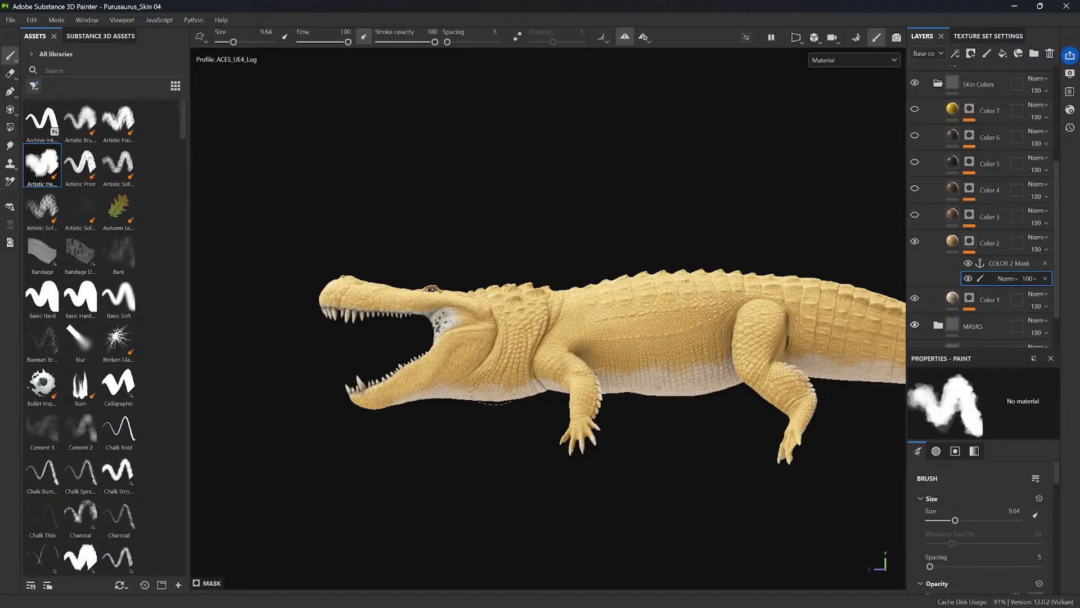
pyautogui.keyDown('alt'); pyautogui.moveTo(528, 327); pyautogui.dragTo(644, 431); pyautogui.keyUp('alt')
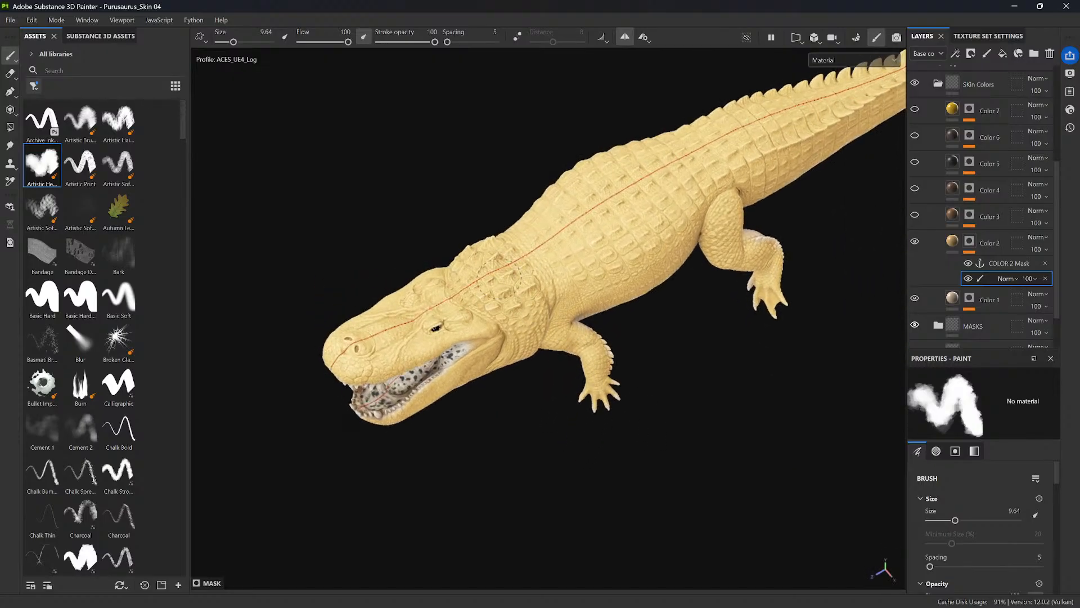
pyautogui.keyDown('alt'); pyautogui.keyDown('shift'); pyautogui.moveTo(664, 388); pyautogui.dragTo(653, 319); pyautogui.keyUp('shift'); pyautogui.keyUp('alt')
pyautogui.keyDown('alt'); pyautogui.moveTo(678, 465); pyautogui.dragTo(639, 472, button='middle'); pyautogui.keyUp('alt')
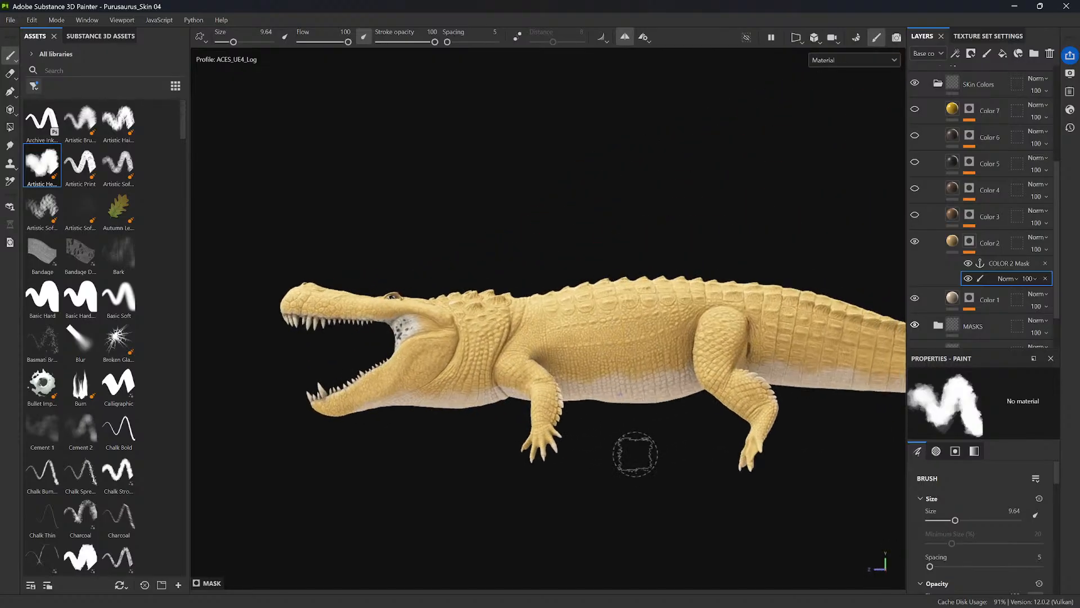
# - Show the Color 3 layer and set its base color by sampling the tan skin on the crocodile's upper flank
pyautogui.click(915, 216)
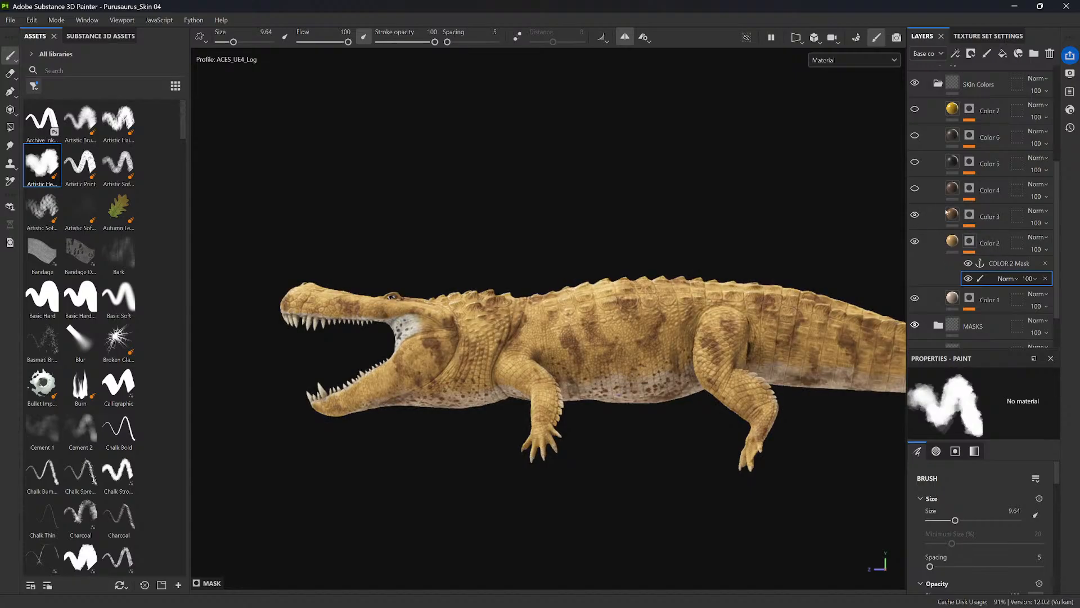
pyautogui.click(965, 223)
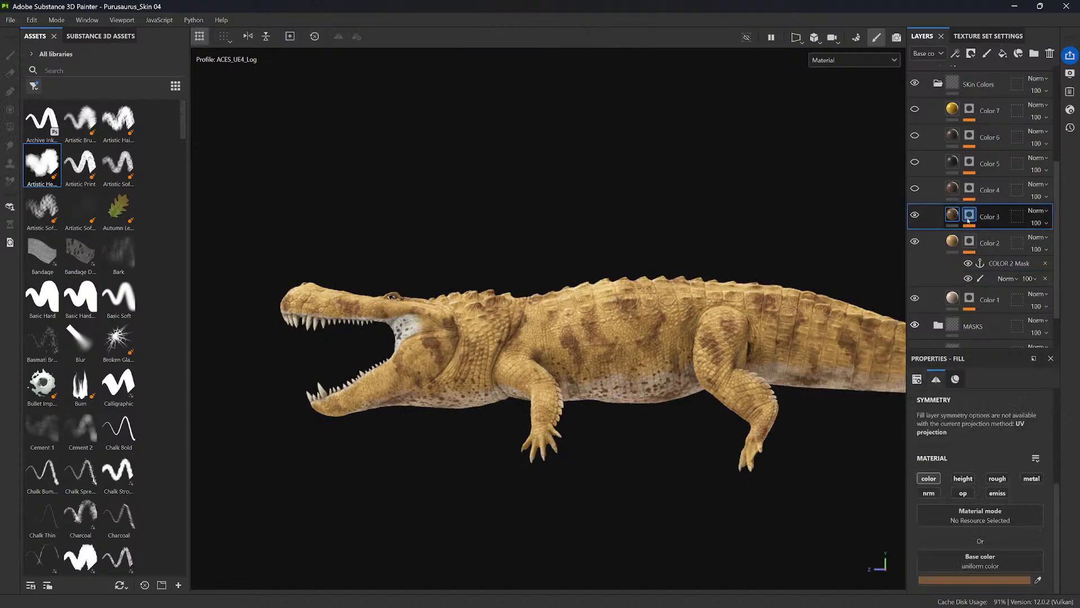
pyautogui.click(951, 216)
pyautogui.click(971, 218)
pyautogui.click(953, 216)
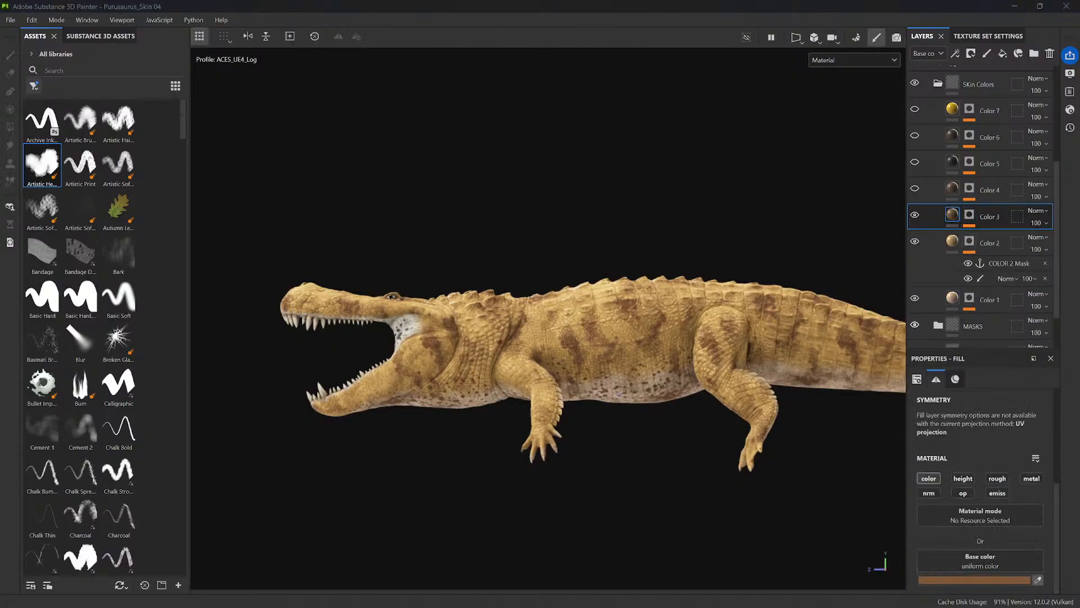
pyautogui.click(574, 304)
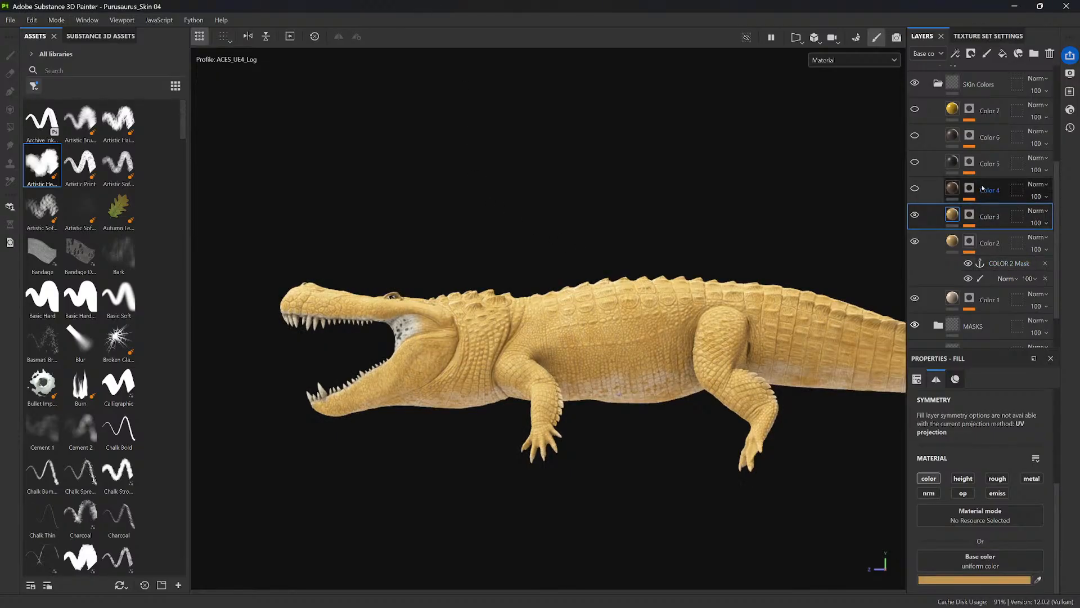
# - Open the Color 3 mask's effects and check the name of its COLOR 2 Mask anchor point
pyautogui.click(969, 214)
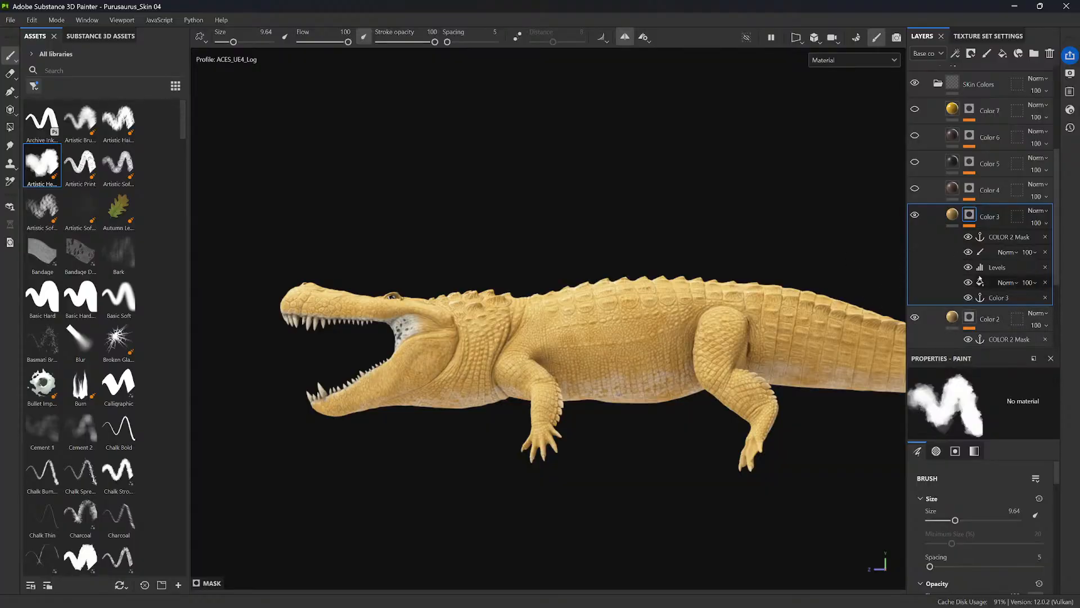
pyautogui.click(1007, 236)
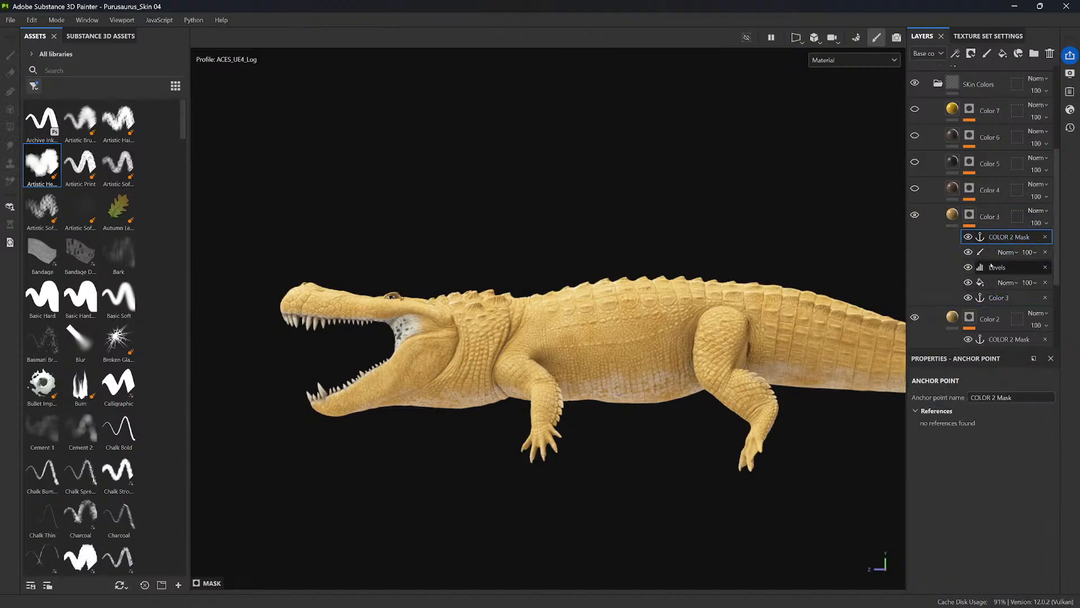
pyautogui.click(993, 397)
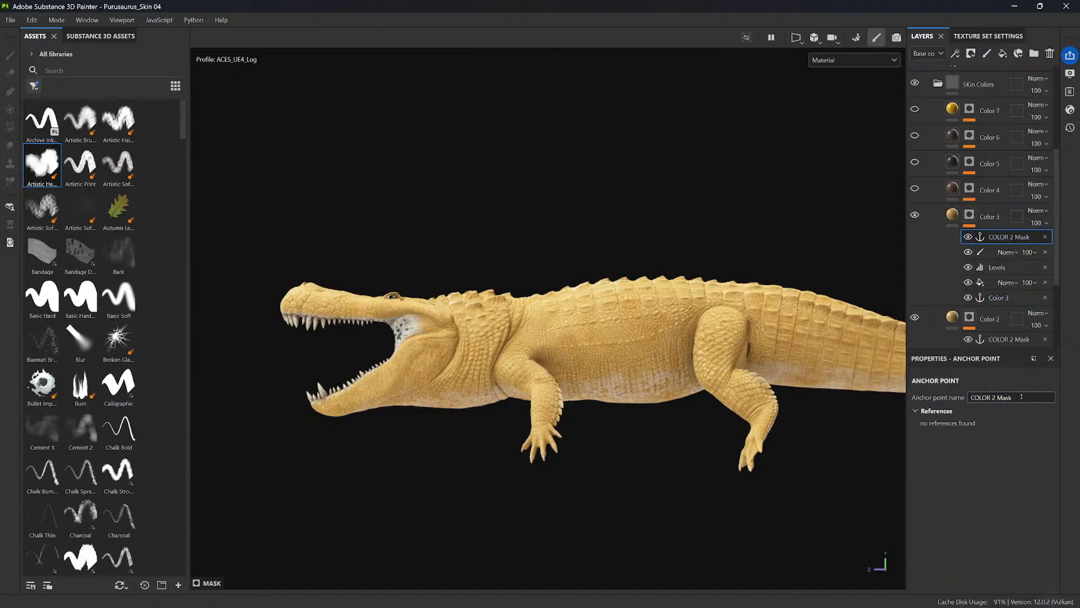
pyautogui.press('Return')
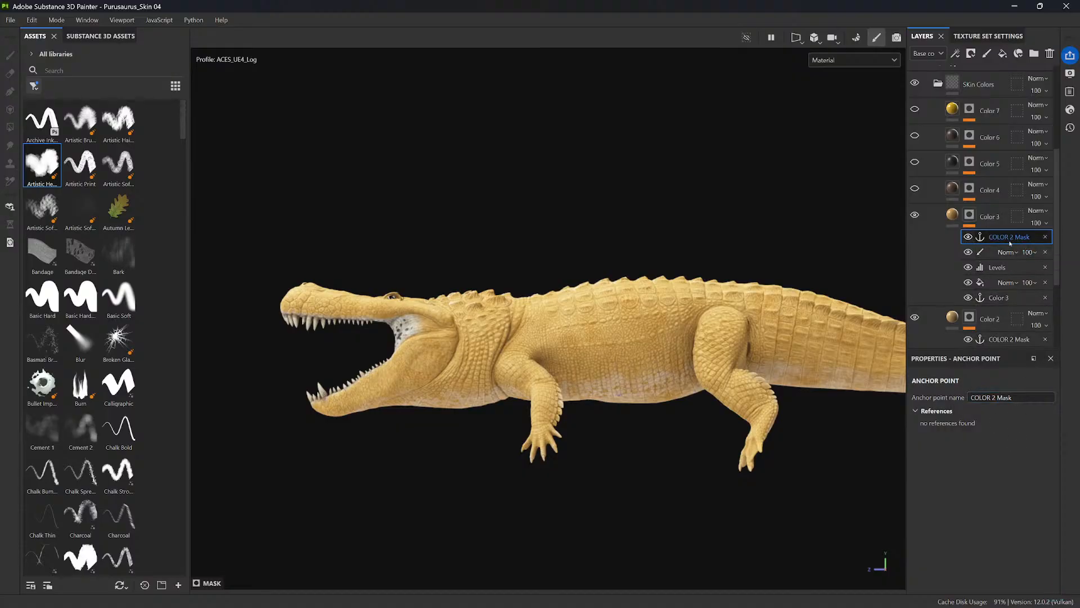
pyautogui.click(1006, 300)
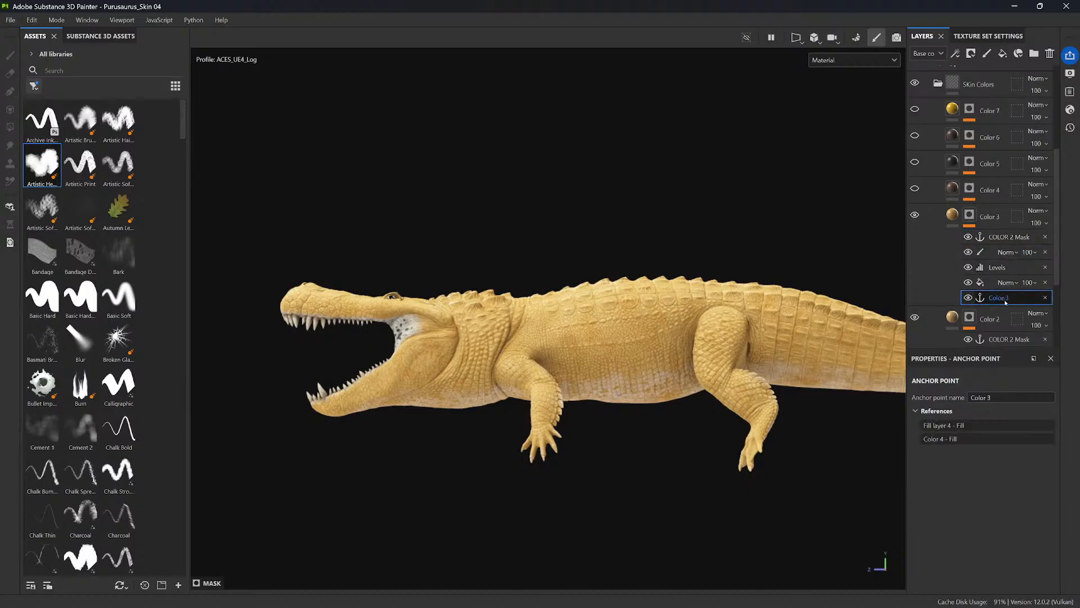
pyautogui.moveTo(1006, 303)
pyautogui.mouseDown()
pyautogui.moveTo(1008, 231)
pyautogui.moveTo(1008, 285)
pyautogui.mouseUp()
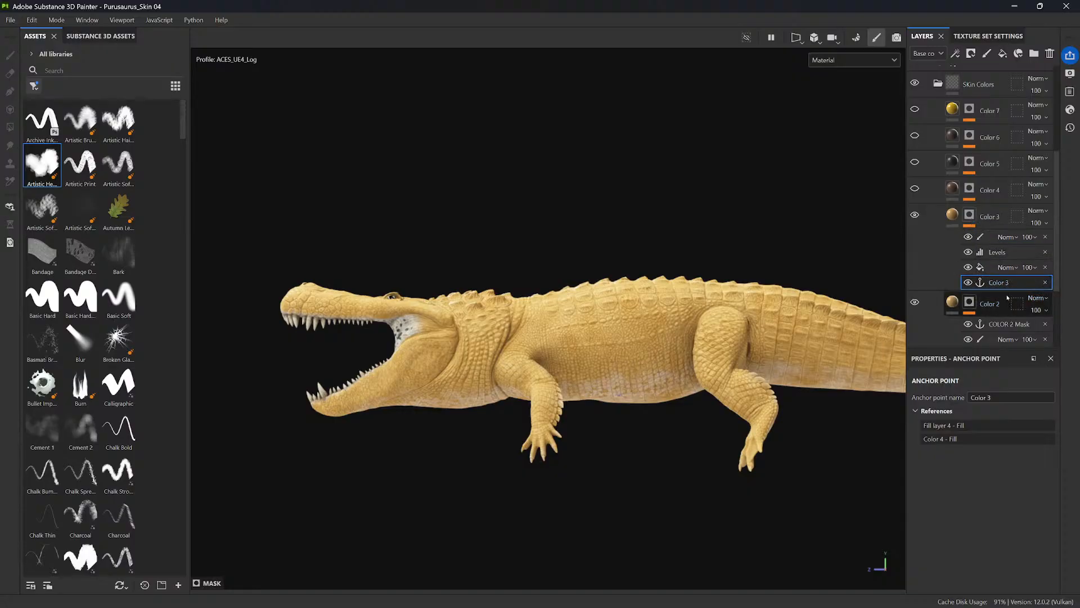
pyautogui.hotkey('ctrl', 'z')
# - Move the Color 3 anchor point above the other effects in the Color 3 mask and delete its COLOR 2 Mask anchor point
pyautogui.moveTo(1014, 300); pyautogui.dragTo(1010, 229)
pyautogui.click(1005, 251)
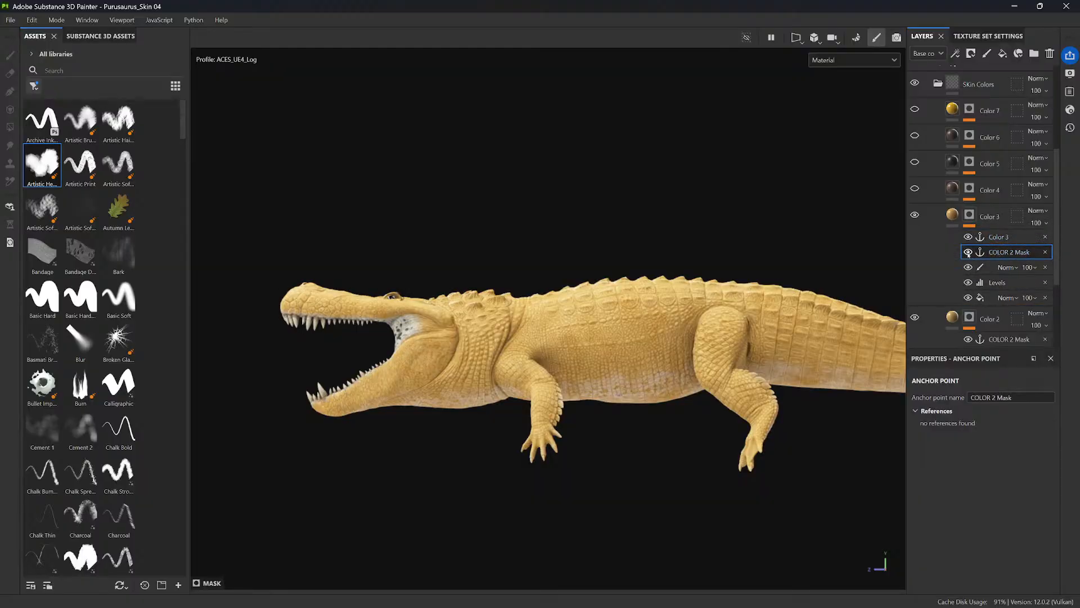
pyautogui.click(969, 236)
pyautogui.click(969, 237)
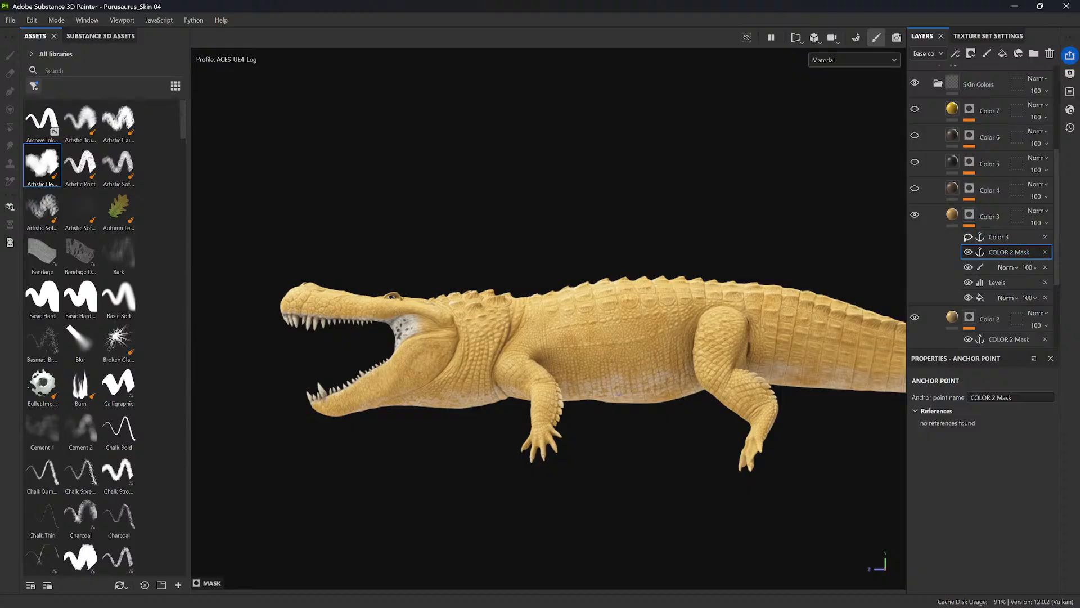
pyautogui.click(1045, 253)
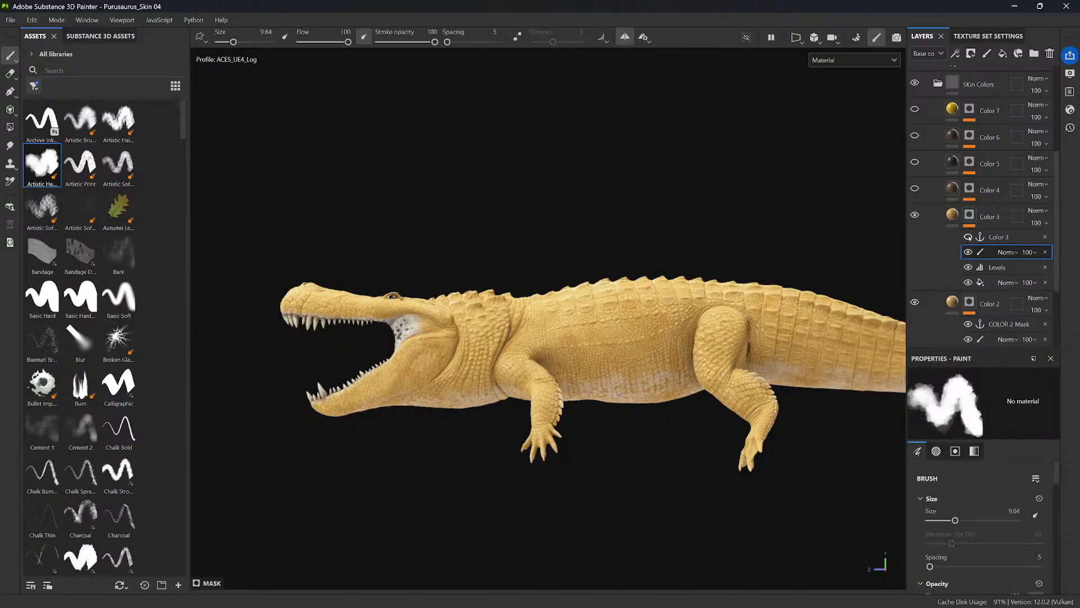
# - Rename the remaining anchor point in the Color 3 mask as COLOR 3 Mask
pyautogui.click(1006, 240)
pyautogui.doubleClick(999, 238)
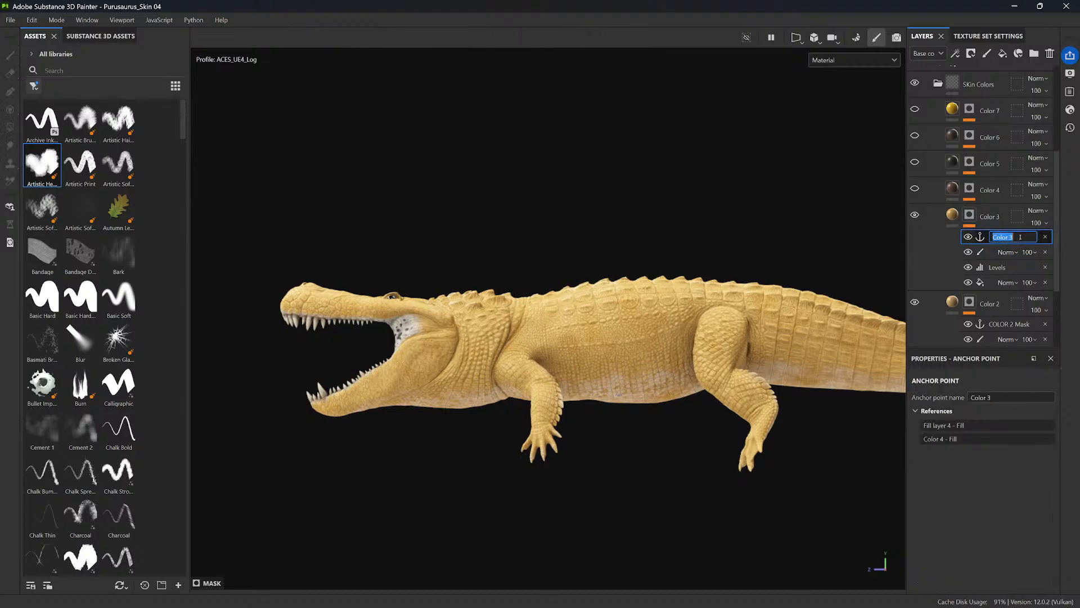
pyautogui.press('BackSpace')
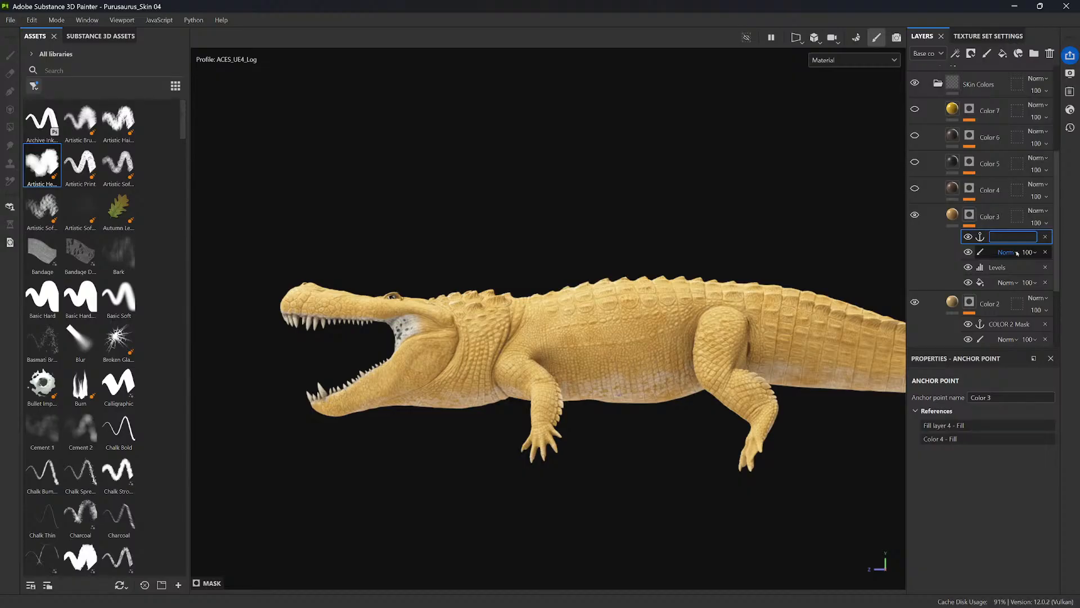
pyautogui.write('COLOR 3 Mask')
pyautogui.press('Return')
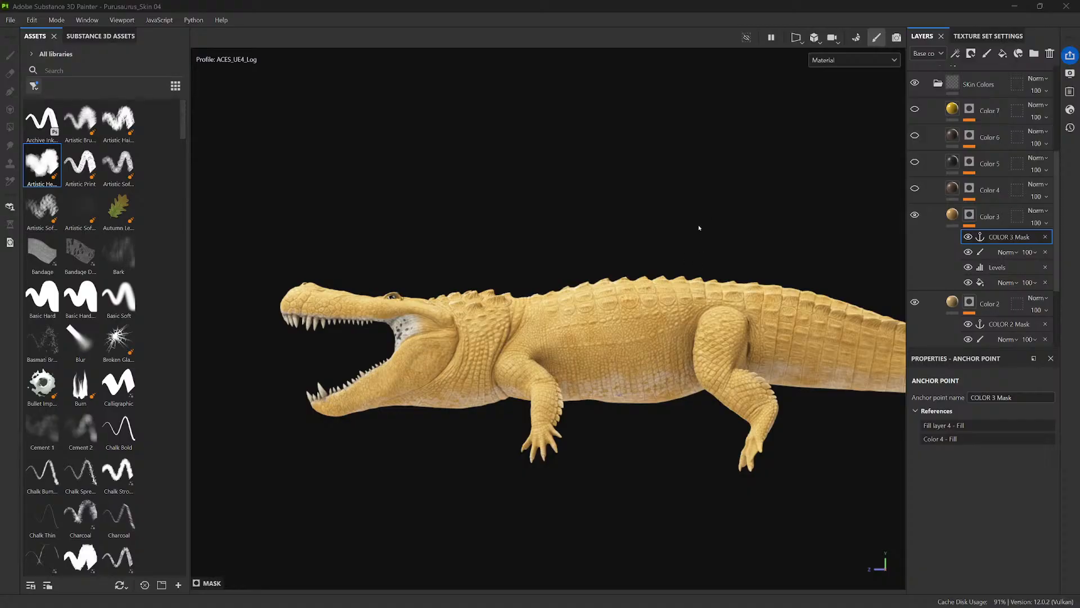
pyautogui.click(685, 310)
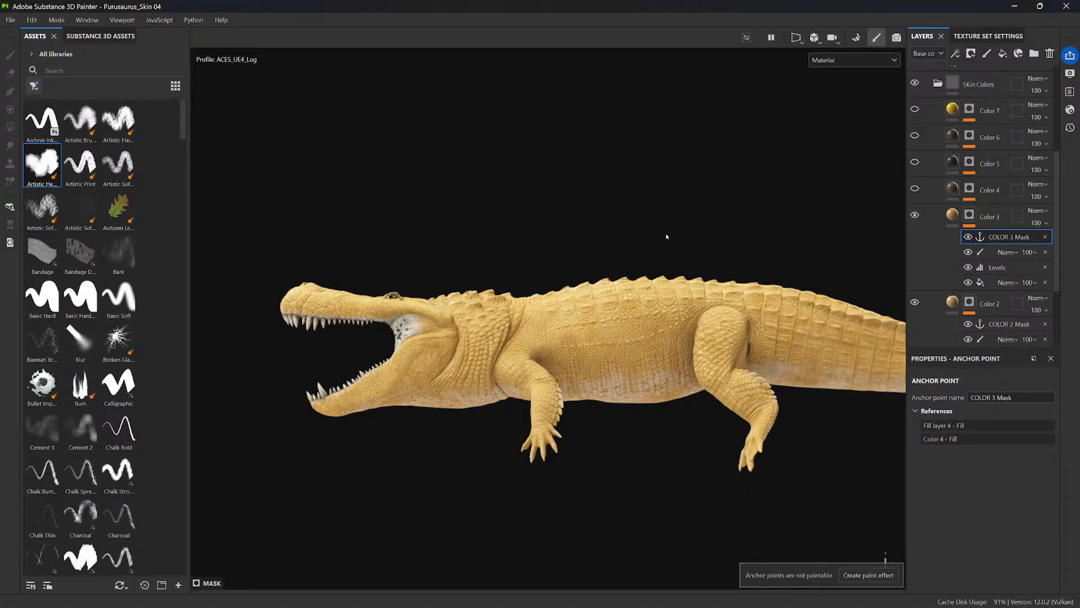
pyautogui.keyDown('shift'); pyautogui.moveTo(683, 225); pyautogui.dragTo(723, 207, button='right'); pyautogui.keyUp('shift')
# - Add a fill effect above the paint effect in the Color 3 mask and assign the COLOR 2 Mask anchor point as its grayscale source
pyautogui.click(970, 215)
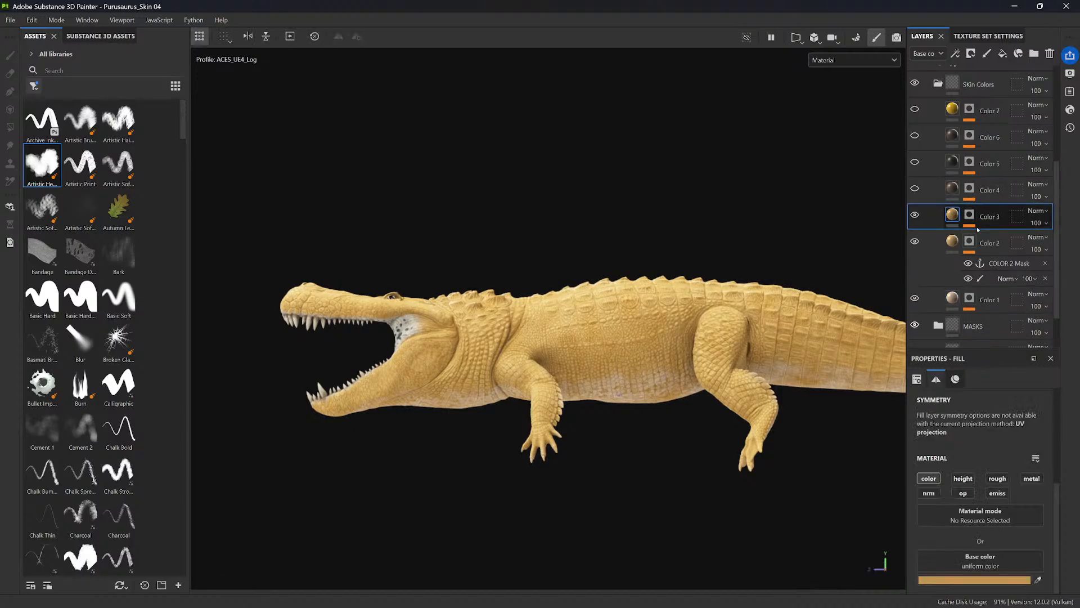
pyautogui.click(969, 214)
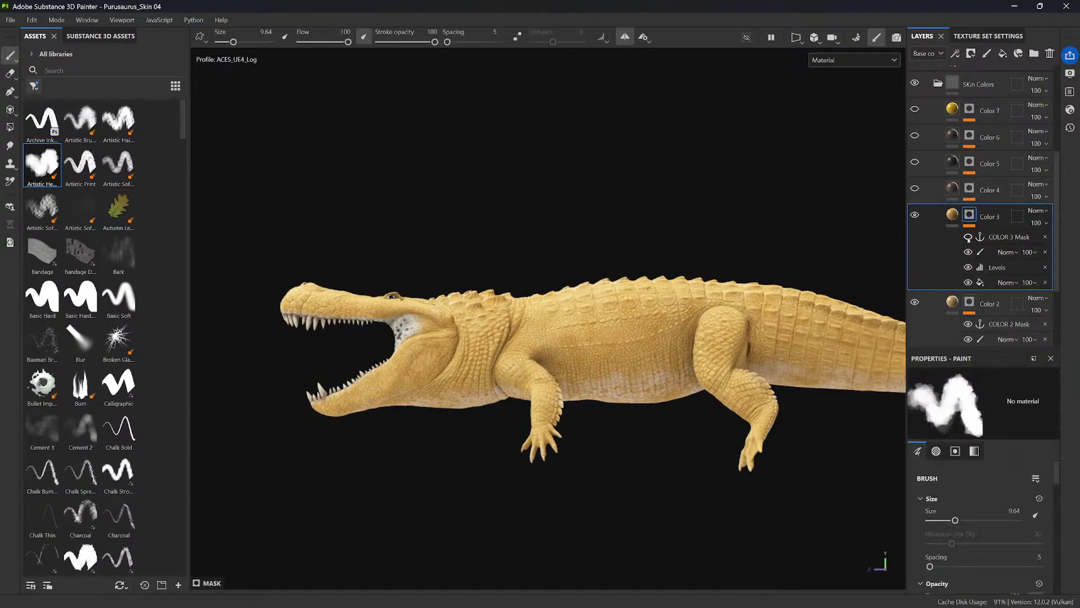
pyautogui.click(1006, 253)
pyautogui.click(968, 252)
pyautogui.rightClick(994, 251)
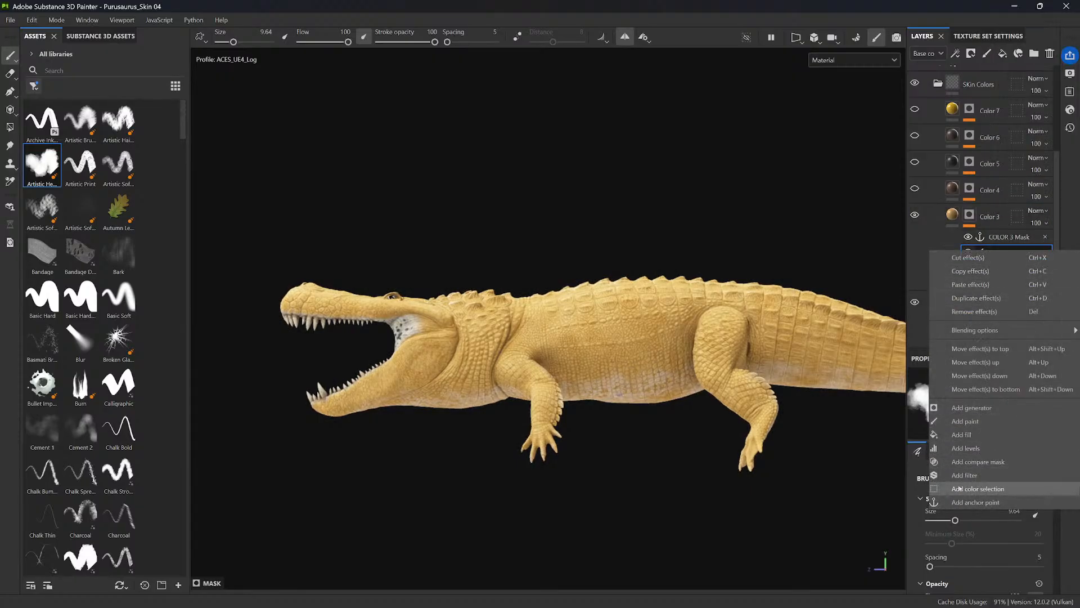
pyautogui.click(962, 434)
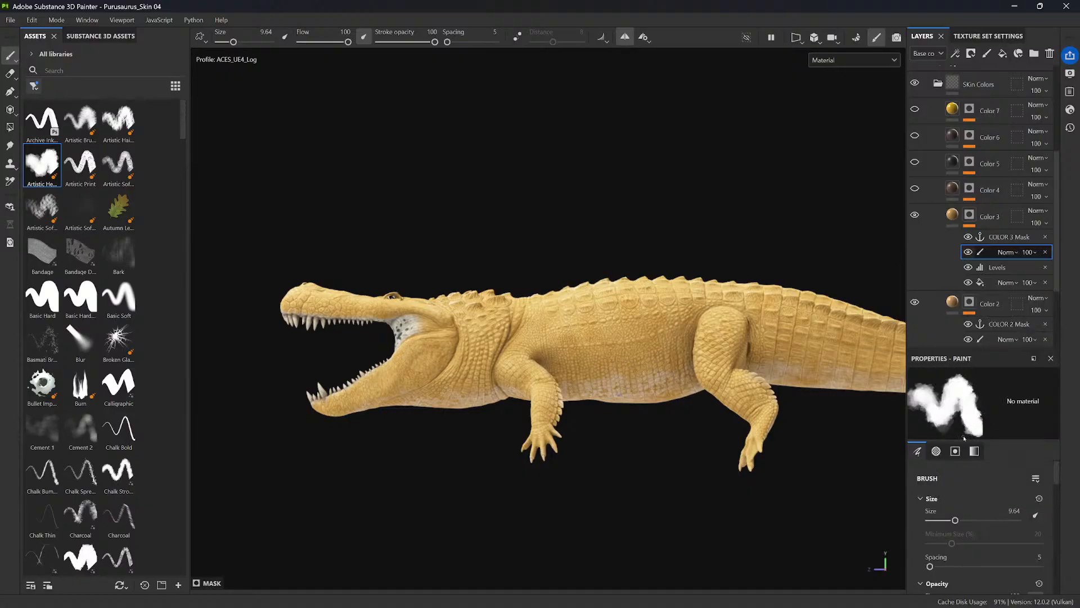
pyautogui.click(976, 484)
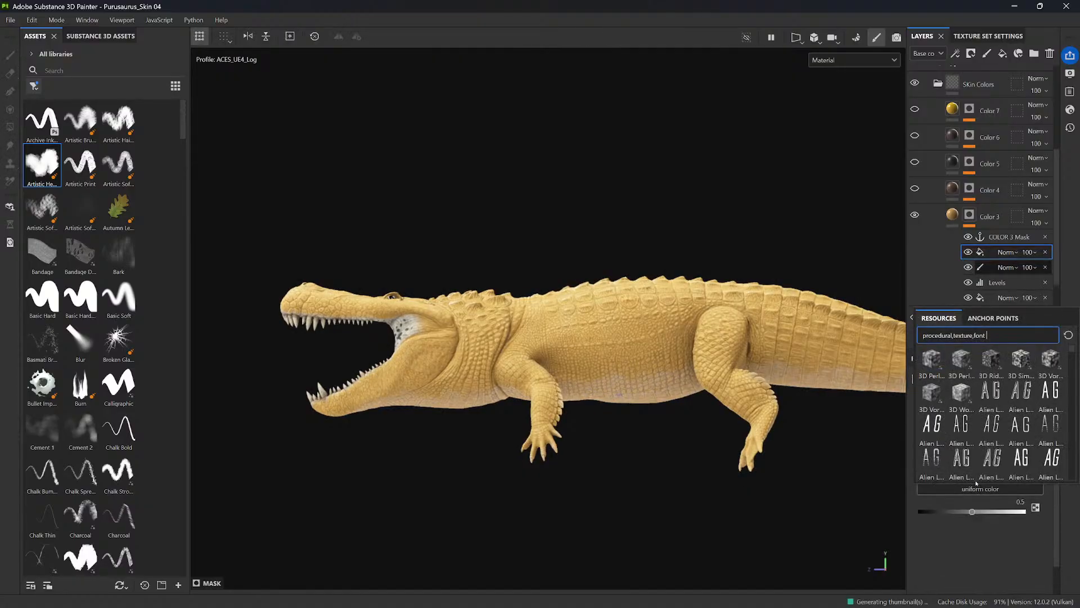
pyautogui.click(993, 318)
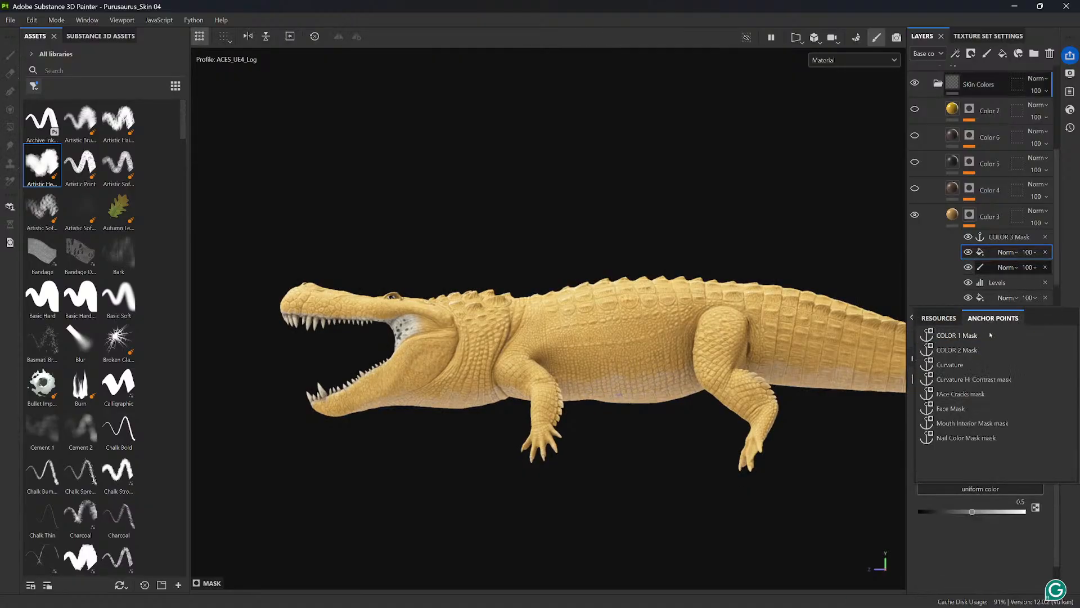
pyautogui.click(963, 350)
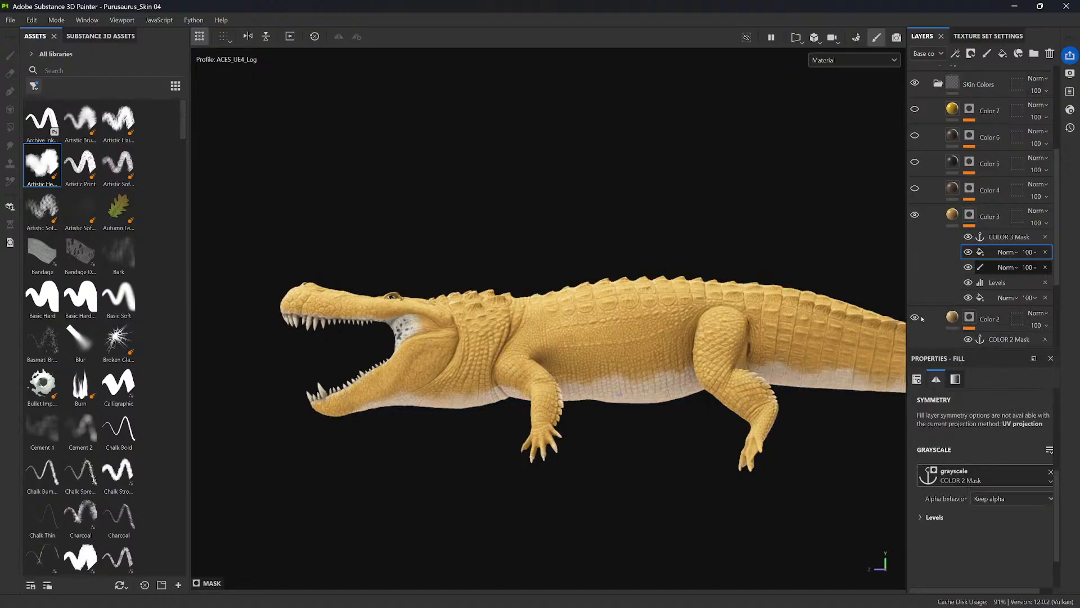
# - Delete the anchor-based fill effect from the Color 3 mask
pyautogui.click(1032, 256)
pyautogui.click(1034, 254)
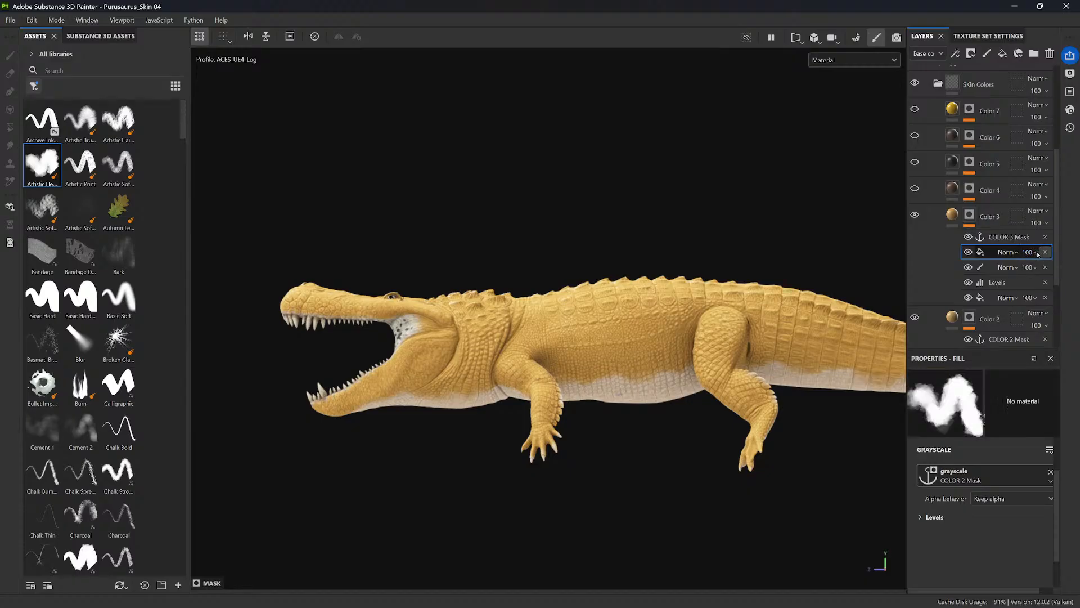
pyautogui.click(1045, 252)
# - Try the Multiply blend mode on the Color 3 mask's paint effect while viewing the mask, then undo it
pyautogui.click(1007, 252)
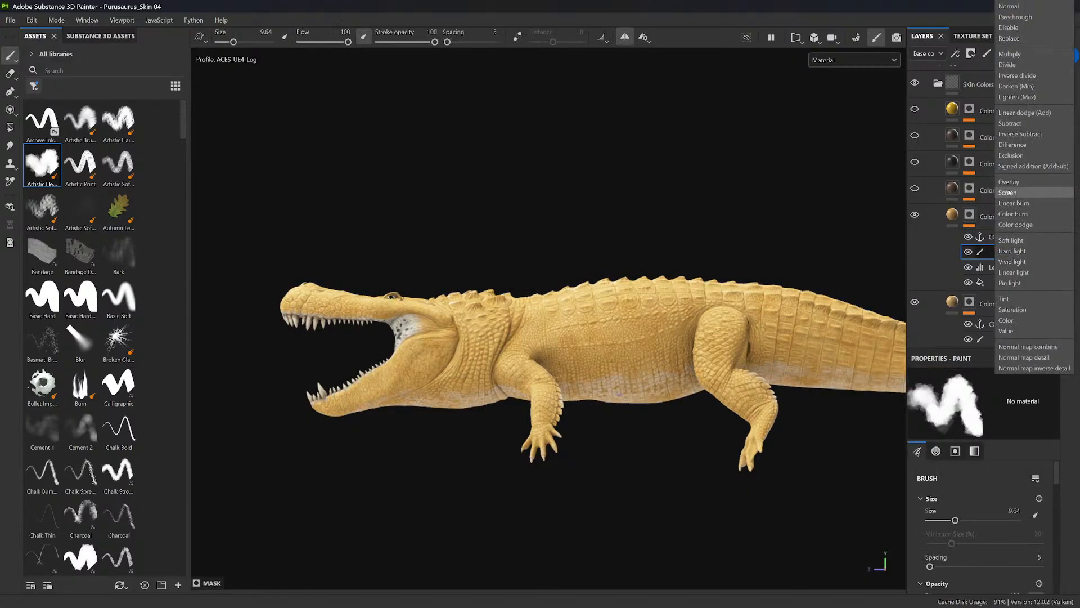
pyautogui.click(1009, 54)
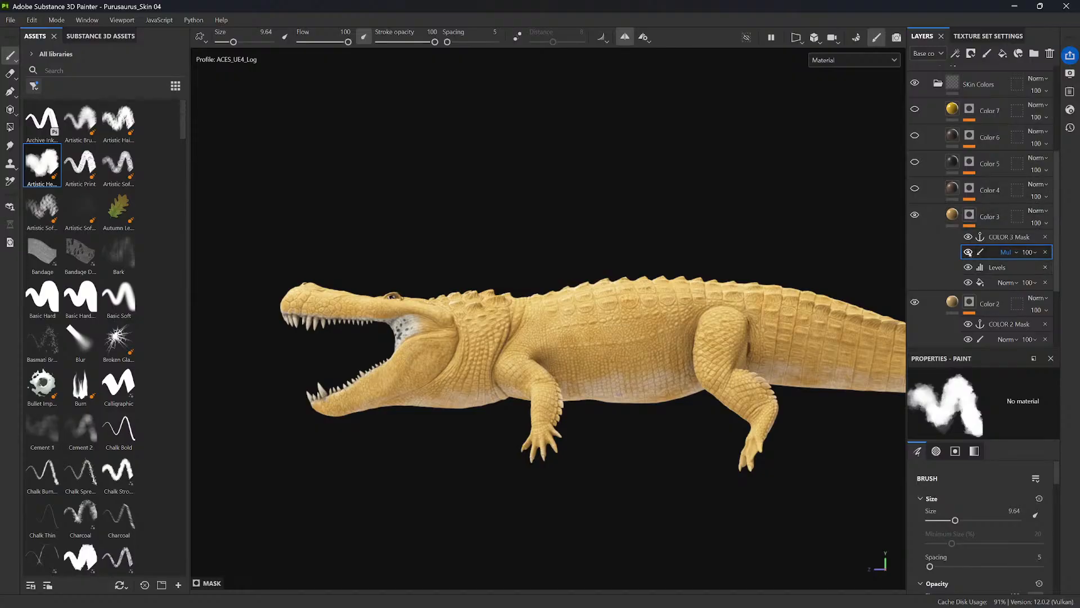
pyautogui.keyDown('alt'); pyautogui.click(970, 216); pyautogui.keyUp('alt')
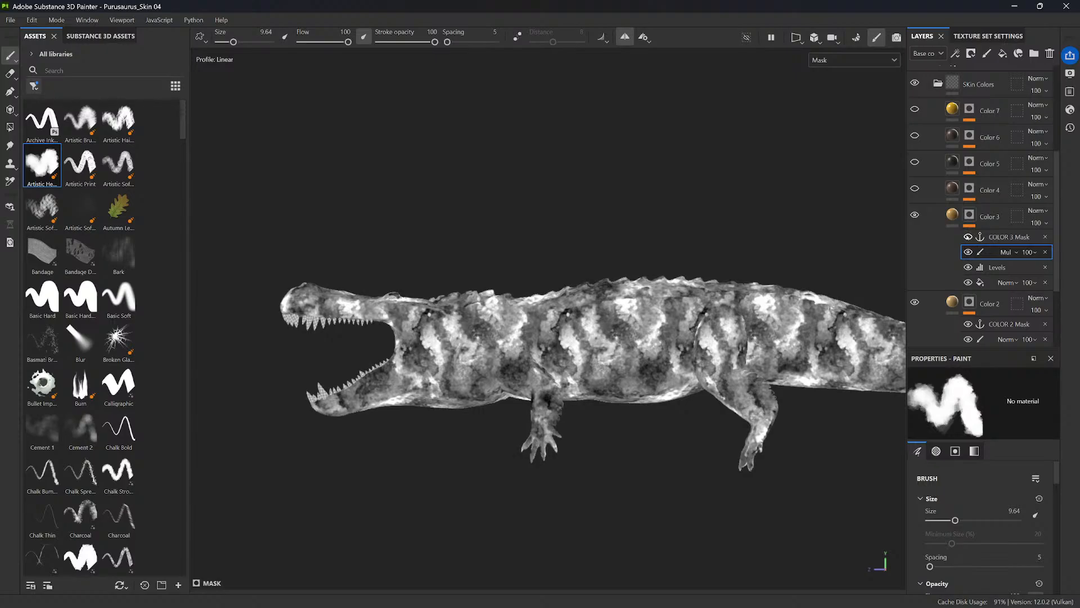
pyautogui.click(1034, 253)
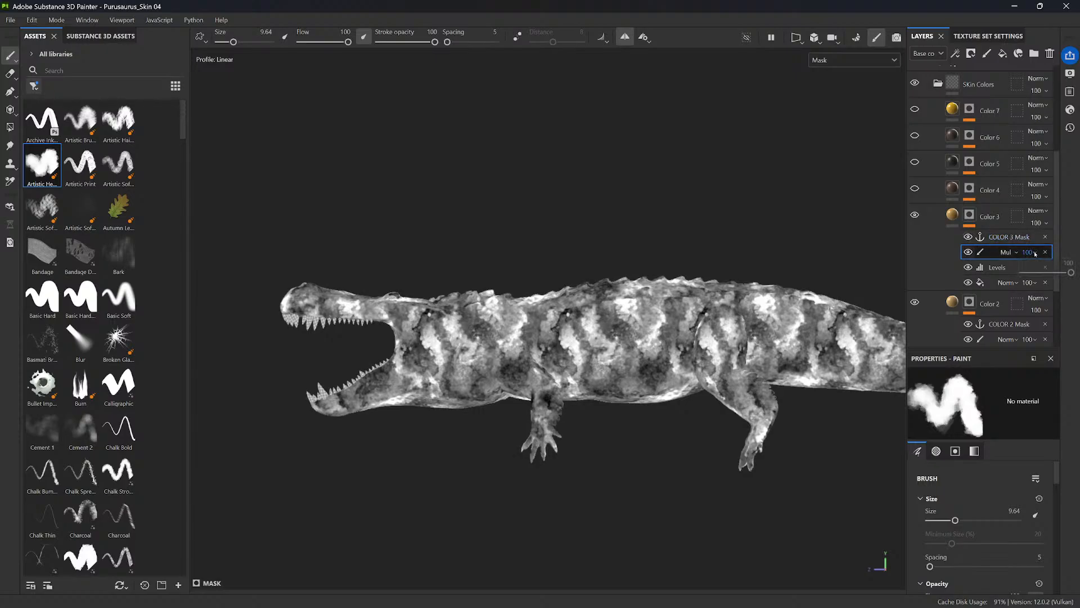
pyautogui.click(1008, 253)
pyautogui.click(969, 265)
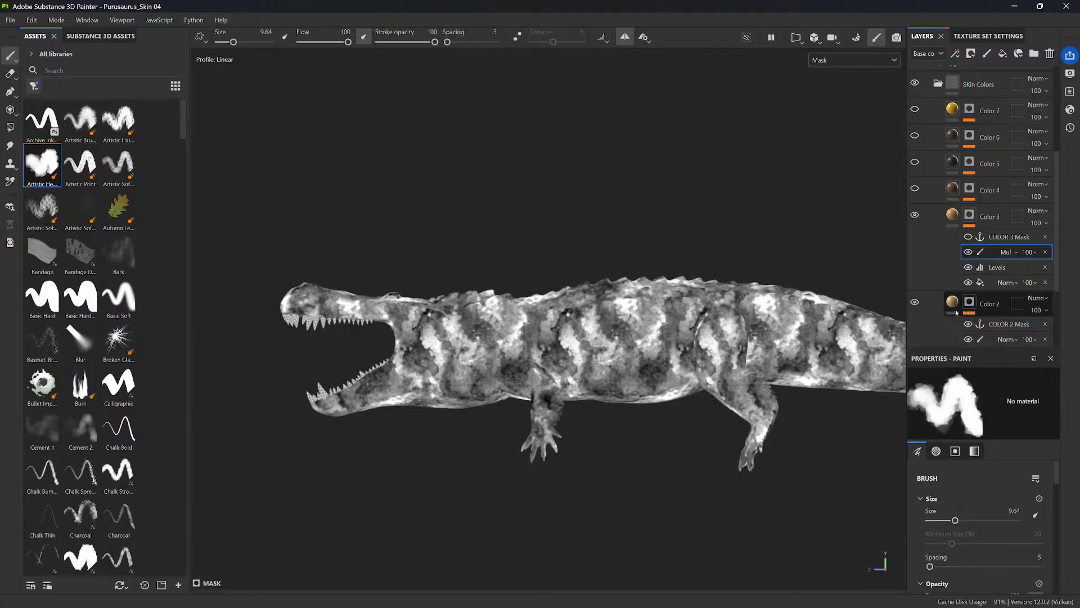
pyautogui.hotkey('ctrl', 'z')
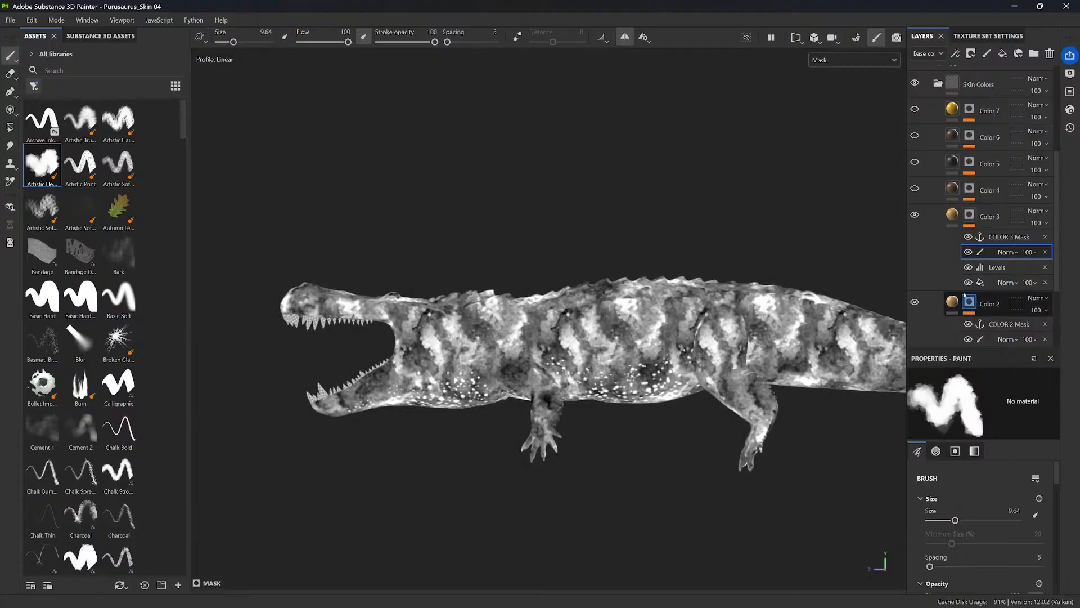
# - Return to the material view and delete the paint effect from the Color 3 mask
pyautogui.click(955, 218)
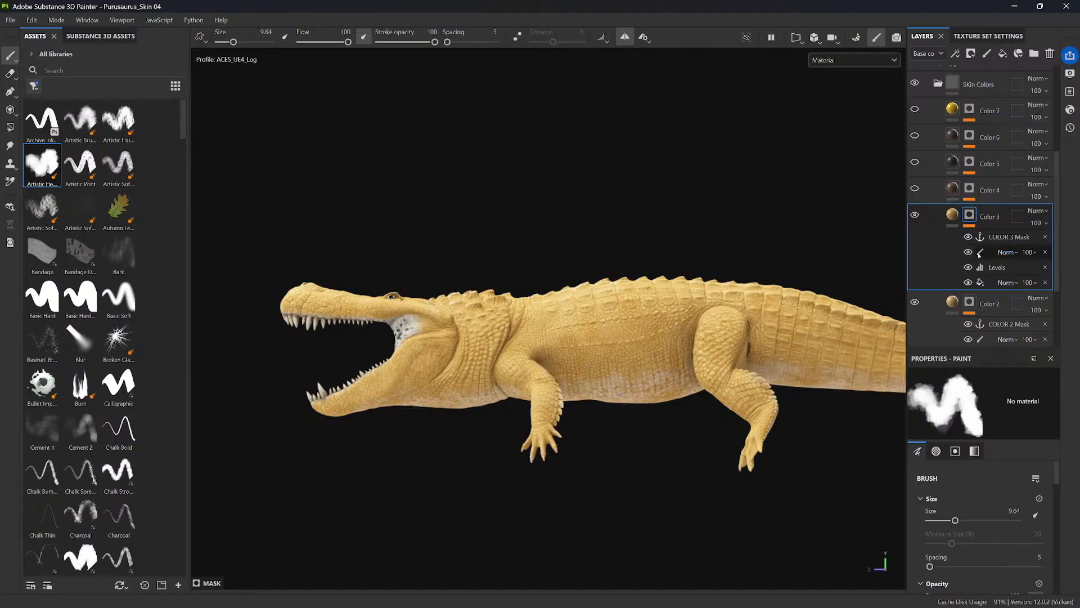
pyautogui.click(990, 256)
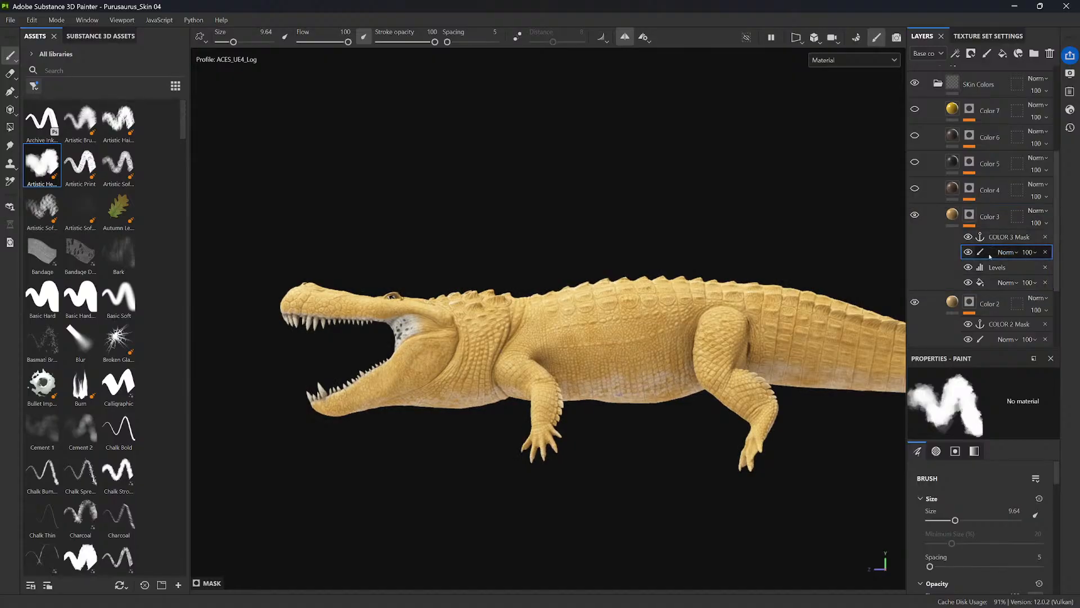
pyautogui.click(968, 252)
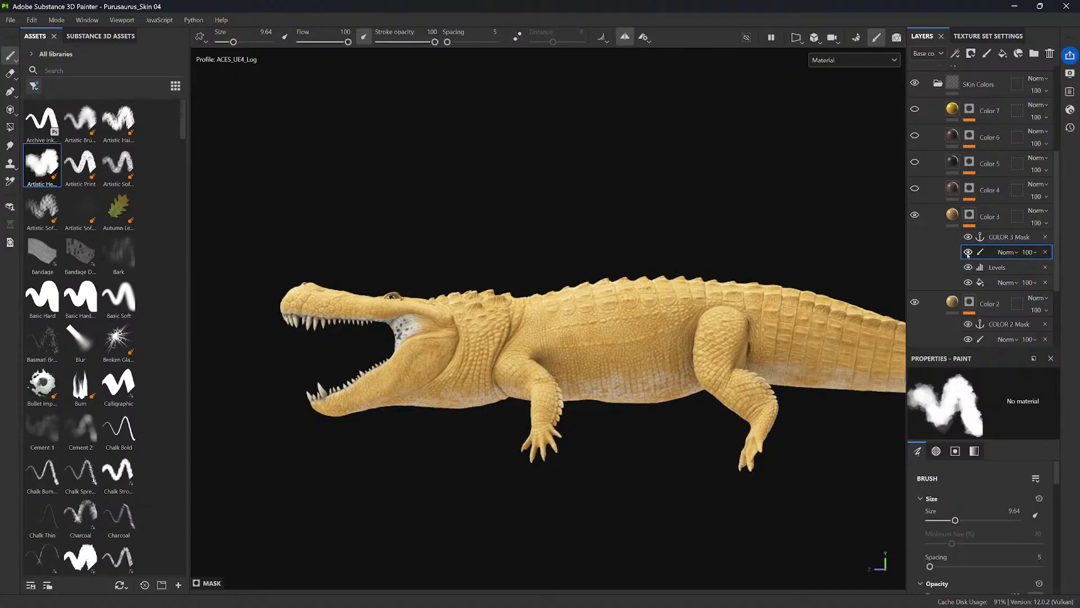
pyautogui.click(1046, 252)
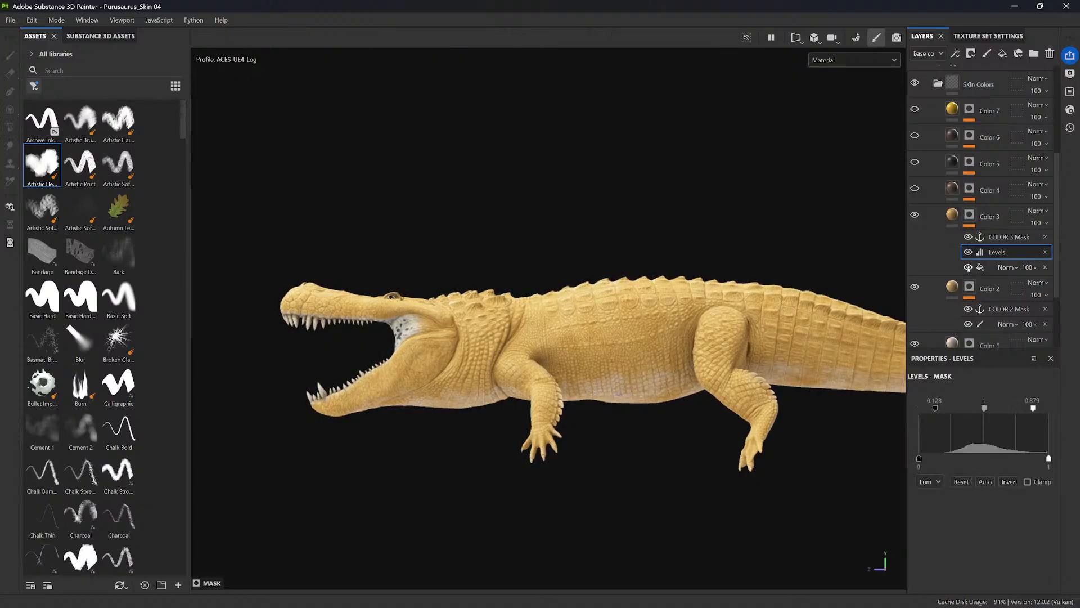
# - Add a Multiply fill effect above Levels in the Color 3 mask, using the COLOR 2 Mask anchor point as its grayscale source
pyautogui.click(968, 268)
pyautogui.rightClick(1017, 254)
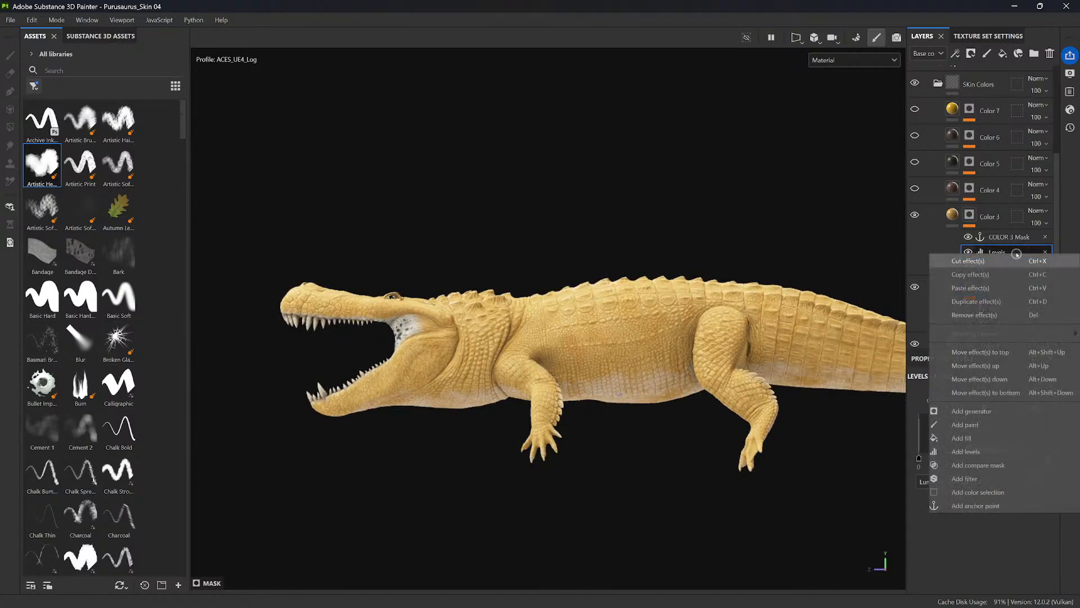
pyautogui.click(968, 438)
pyautogui.click(980, 489)
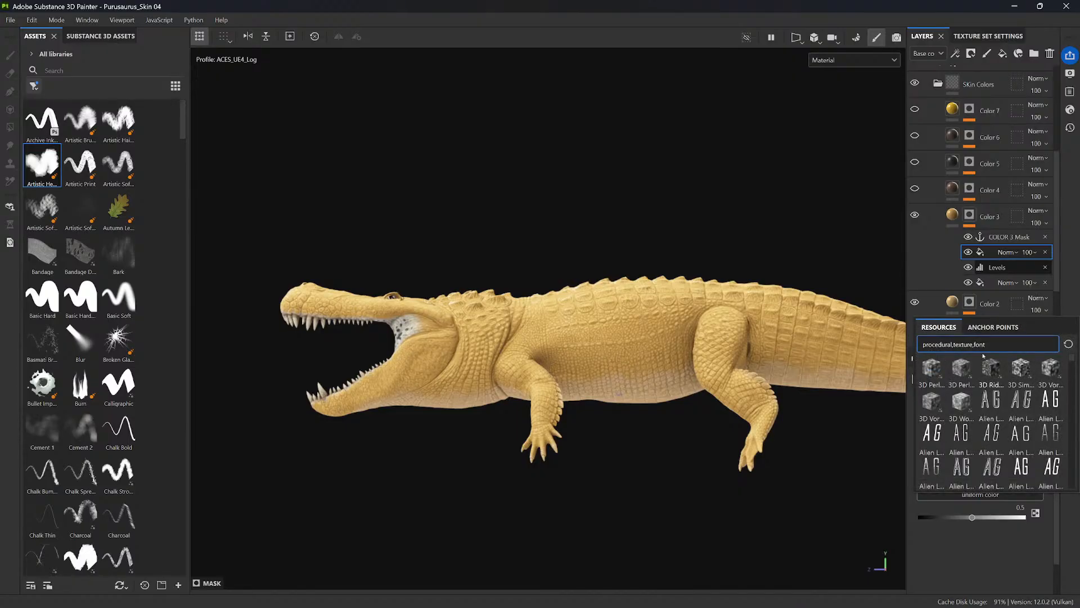
pyautogui.click(993, 327)
pyautogui.click(970, 360)
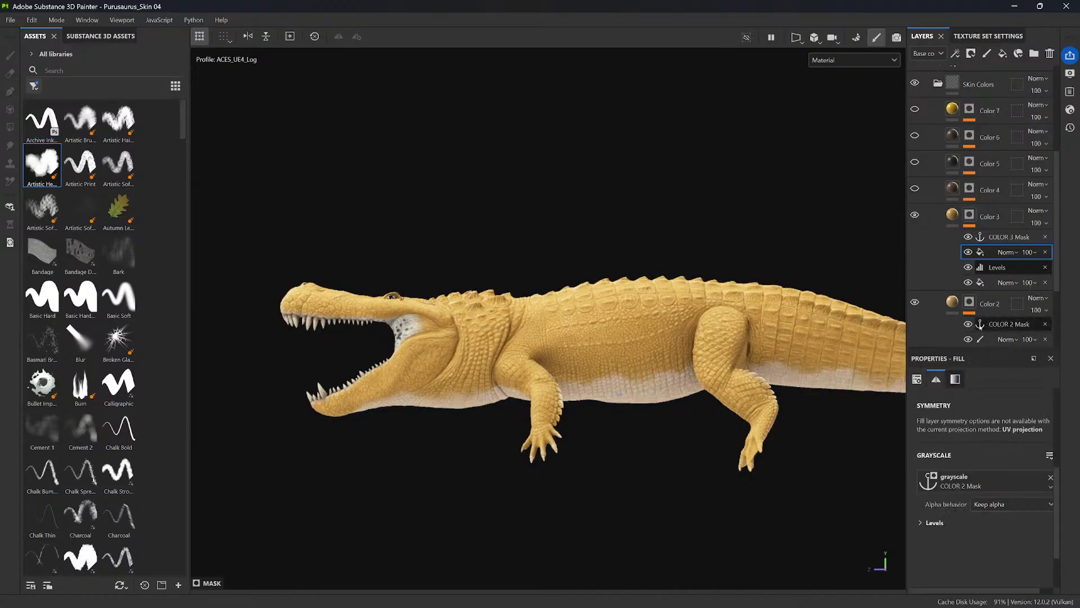
pyautogui.click(1017, 252)
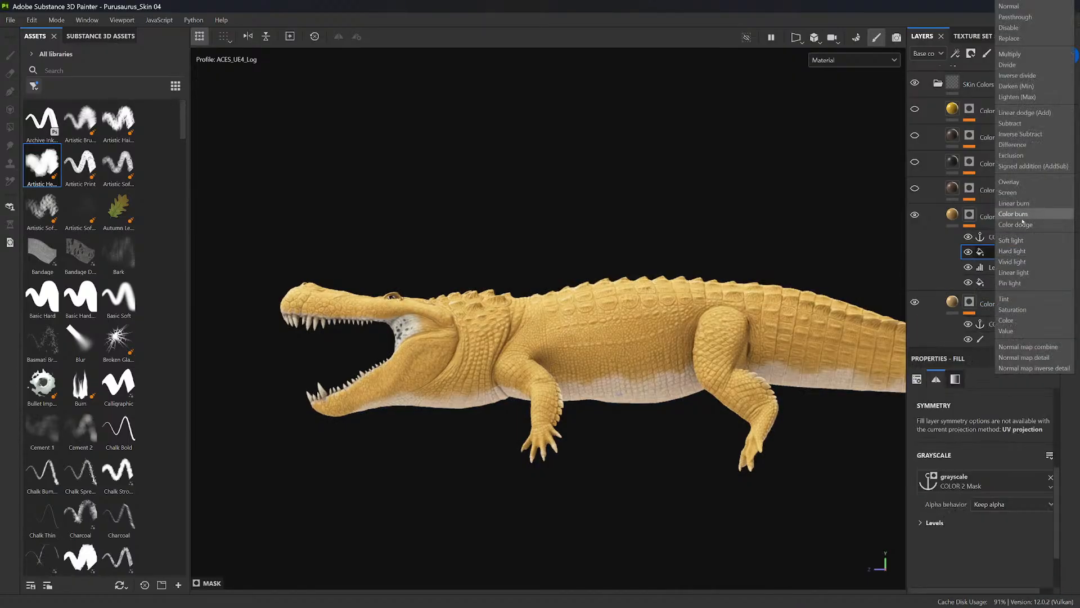
pyautogui.click(1015, 54)
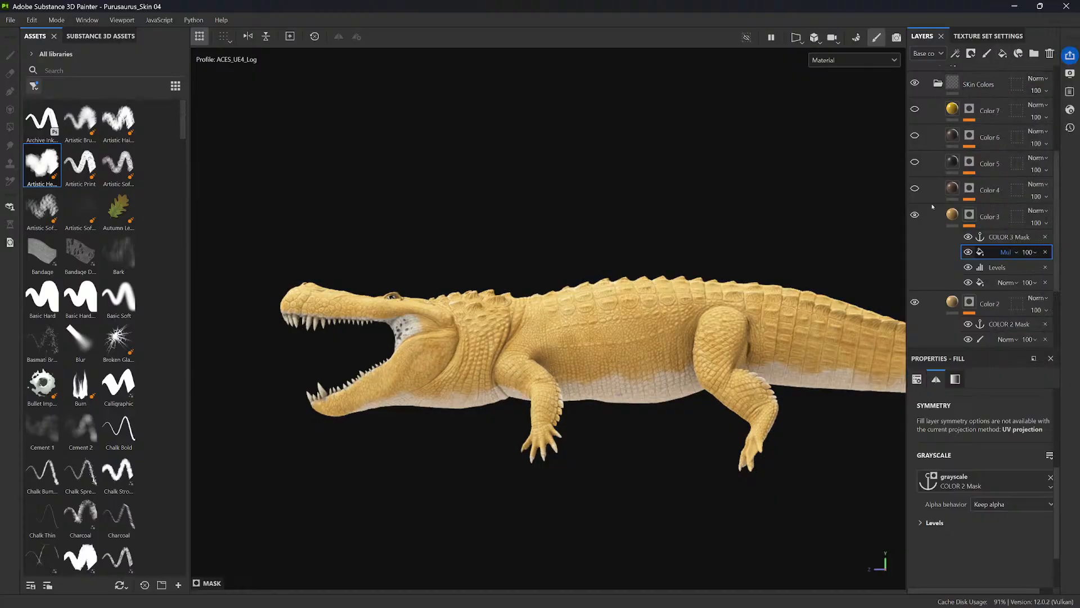
# - Paint more of Color 2 along the lower side of the tail in the Color 2 mask's paint effect
pyautogui.keyDown('alt'); pyautogui.moveTo(637, 351); pyautogui.dragTo(775, 356); pyautogui.keyUp('alt')
pyautogui.keyDown('alt'); pyautogui.moveTo(832, 321); pyautogui.dragTo(728, 365, button='middle'); pyautogui.keyUp('alt')
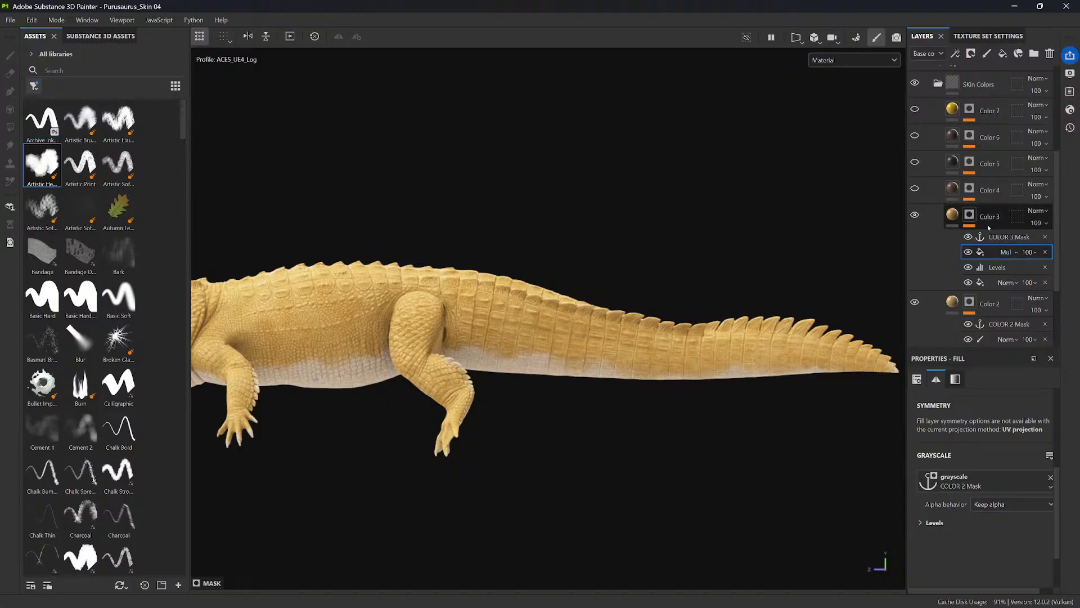
pyautogui.scroll(-2, 1056, 267)
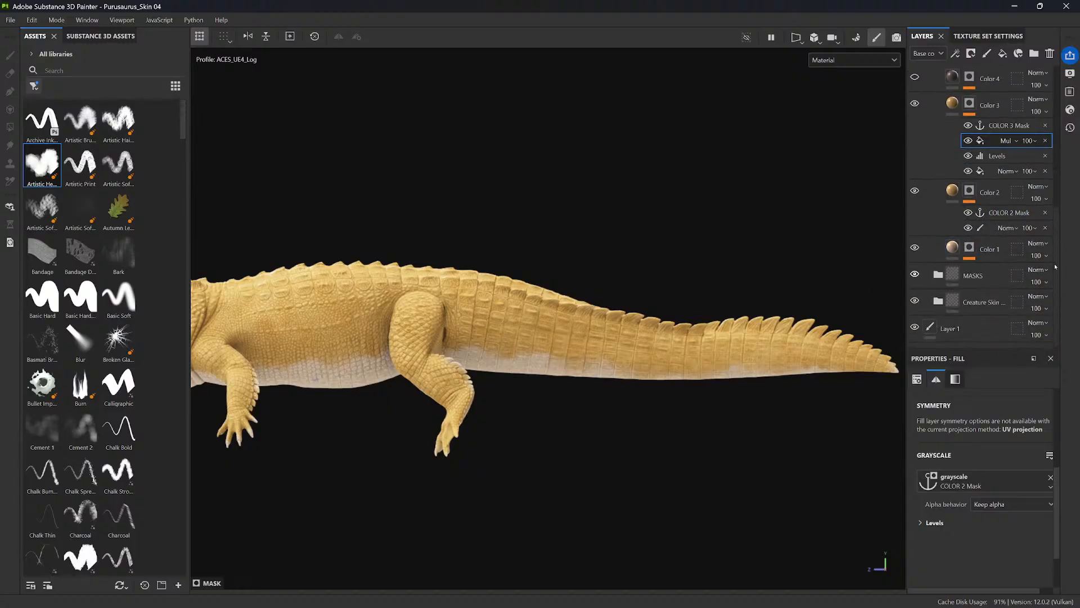
pyautogui.click(1004, 227)
pyautogui.click(807, 349)
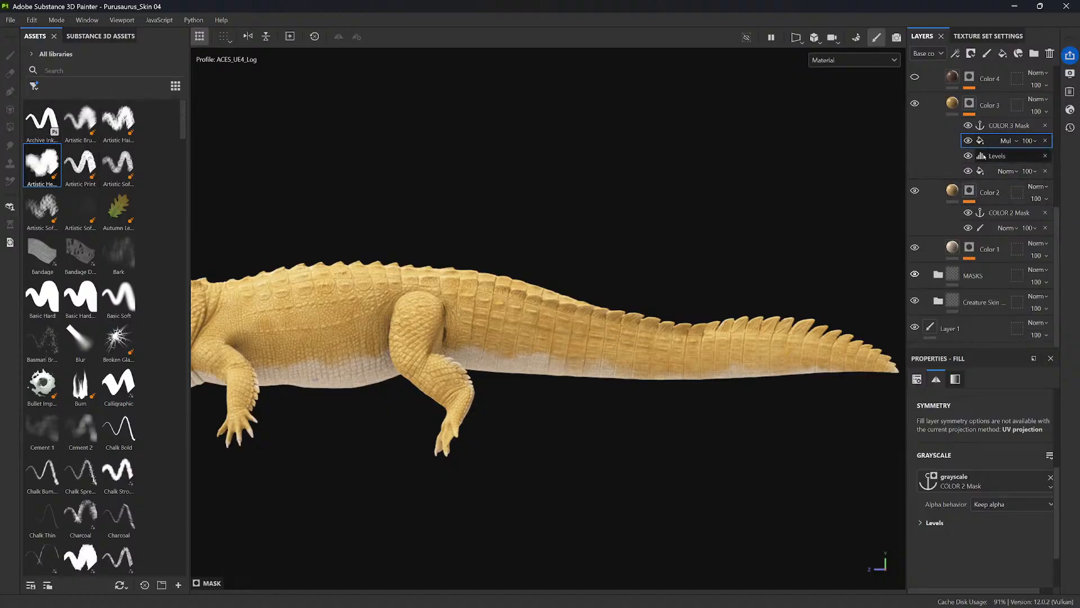
pyautogui.click(991, 228)
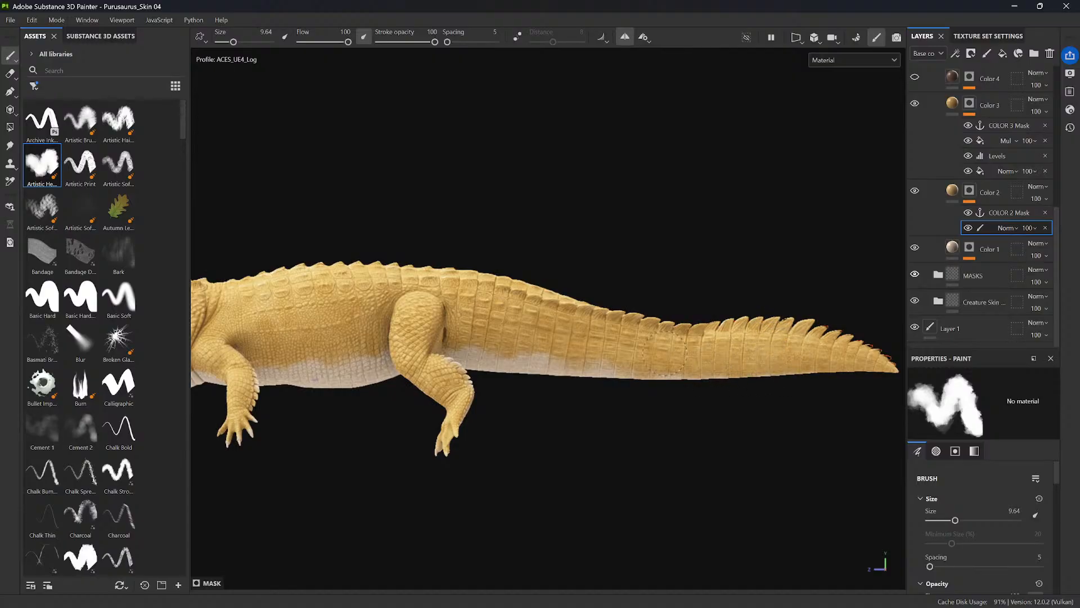
pyautogui.moveTo(578, 355)
pyautogui.mouseDown()
pyautogui.moveTo(515, 345)
pyautogui.moveTo(519, 368)
pyautogui.mouseUp()
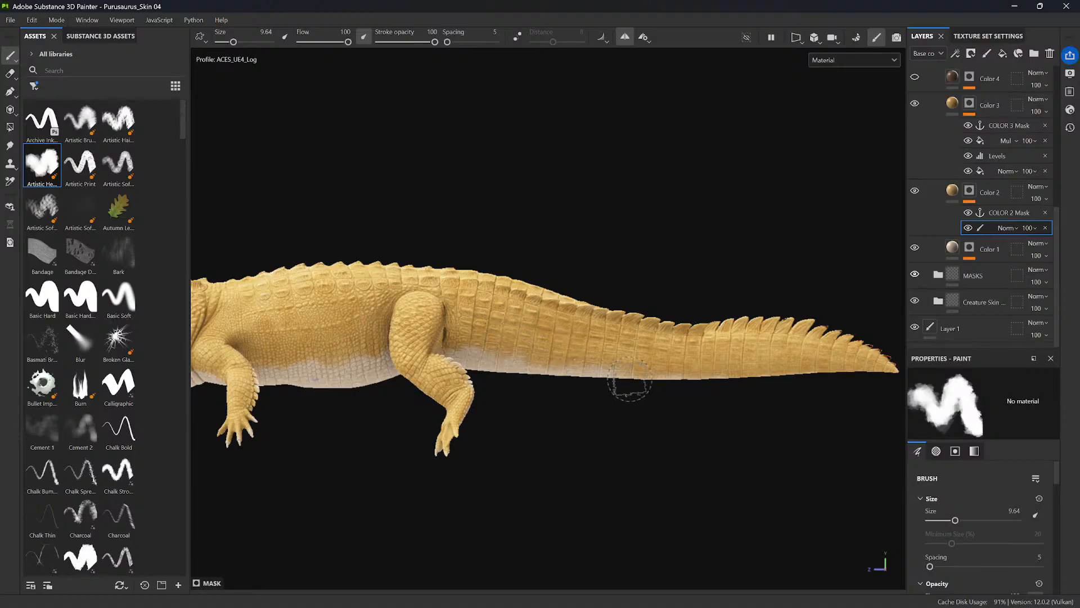
pyautogui.keyDown('alt'); pyautogui.moveTo(620, 421); pyautogui.dragTo(780, 430, button='middle'); pyautogui.keyUp('alt')
pyautogui.keyDown('alt'); pyautogui.moveTo(634, 314); pyautogui.dragTo(757, 325, button='middle'); pyautogui.keyUp('alt')
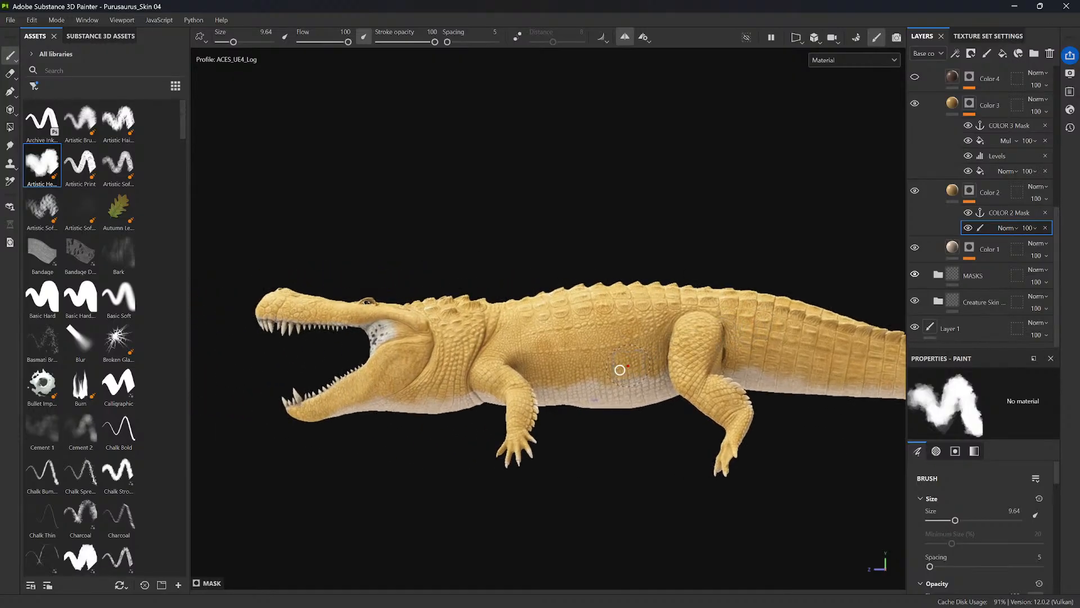
pyautogui.moveTo(633, 349)
pyautogui.keyDown('alt'); pyautogui.mouseDown()
pyautogui.moveTo(651, 420)
pyautogui.moveTo(634, 303)
pyautogui.mouseUp(); pyautogui.keyUp('alt')
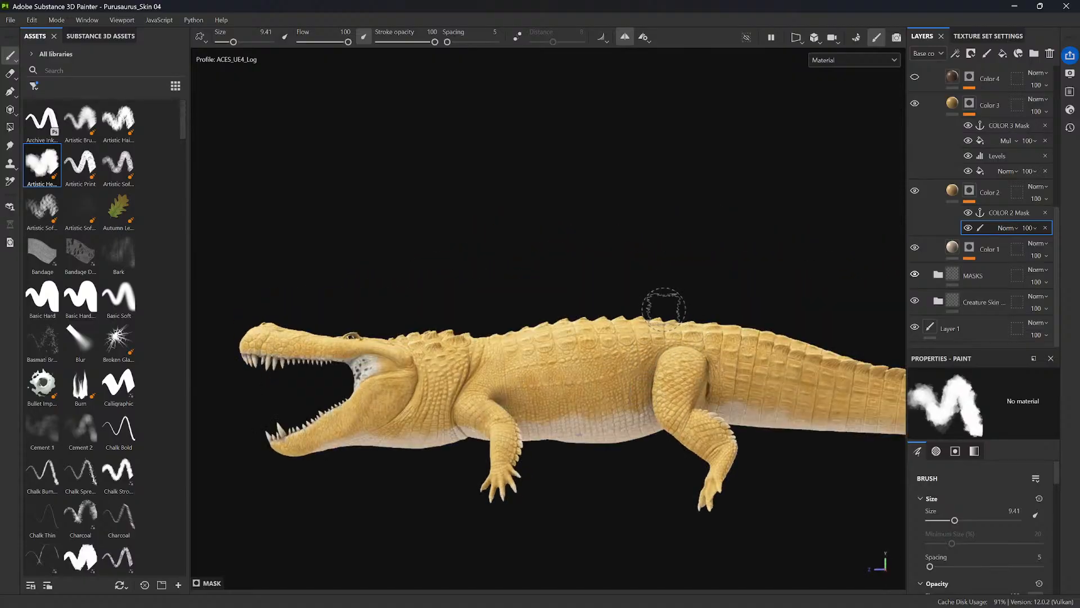
# - Toggle the visibility of Color 2 and Color 3 to compare their effect on the skin
pyautogui.click(914, 191)
pyautogui.click(915, 191)
pyautogui.scroll(3, 942, 179)
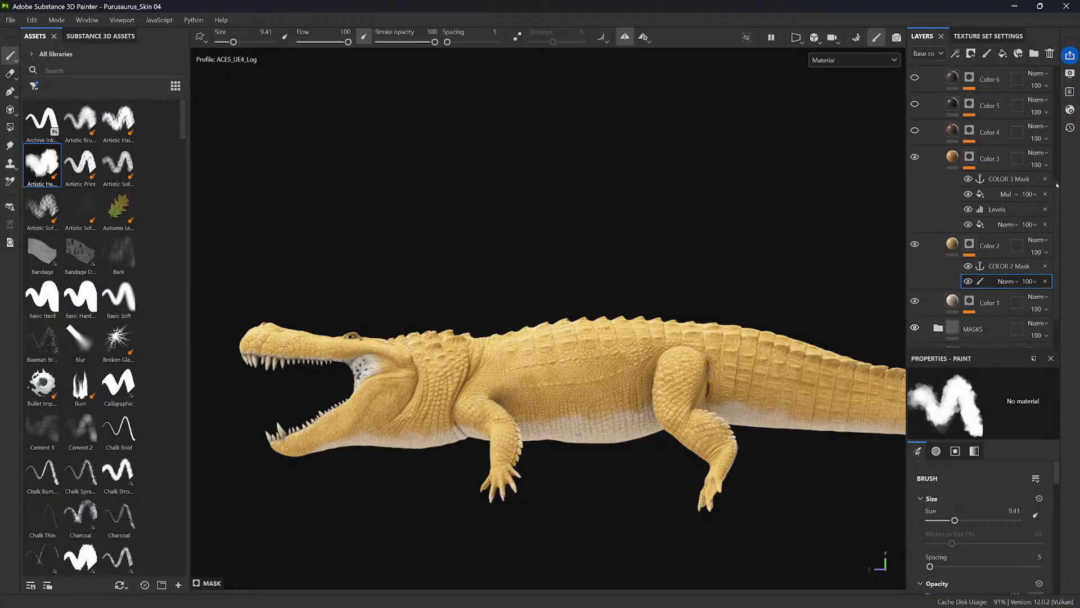
pyautogui.click(916, 168)
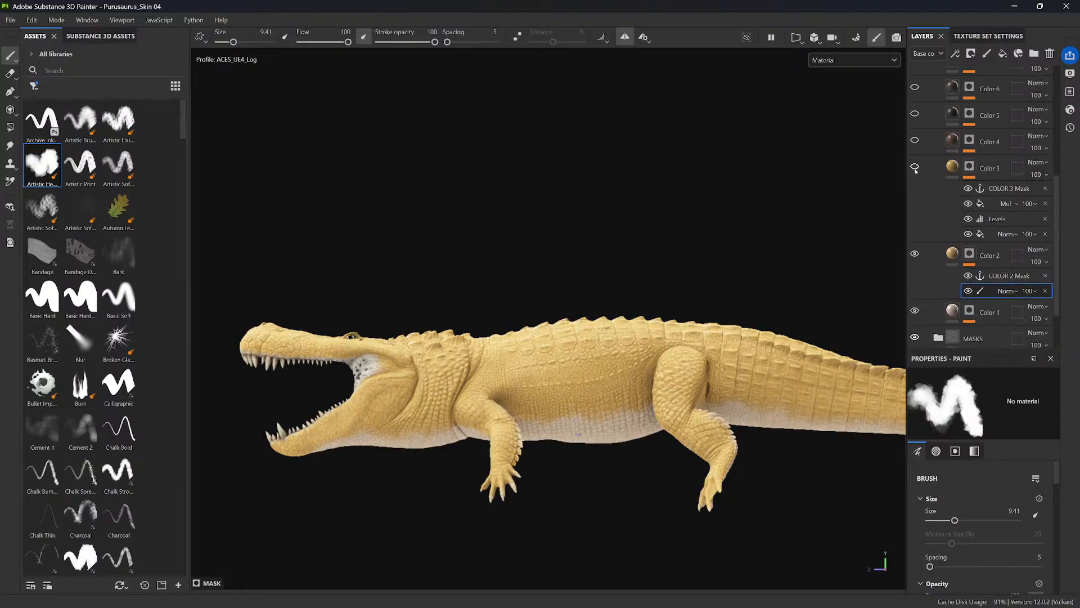
pyautogui.click(915, 168)
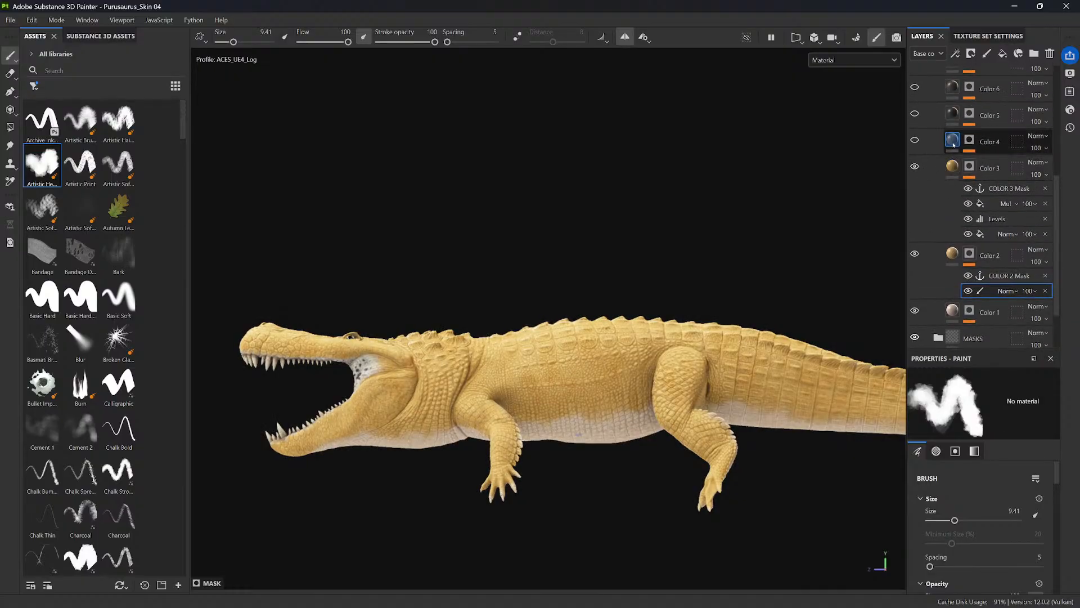
# - Make the Color 4 layer visible on the crocodile
pyautogui.click(926, 146)
pyautogui.click(915, 140)
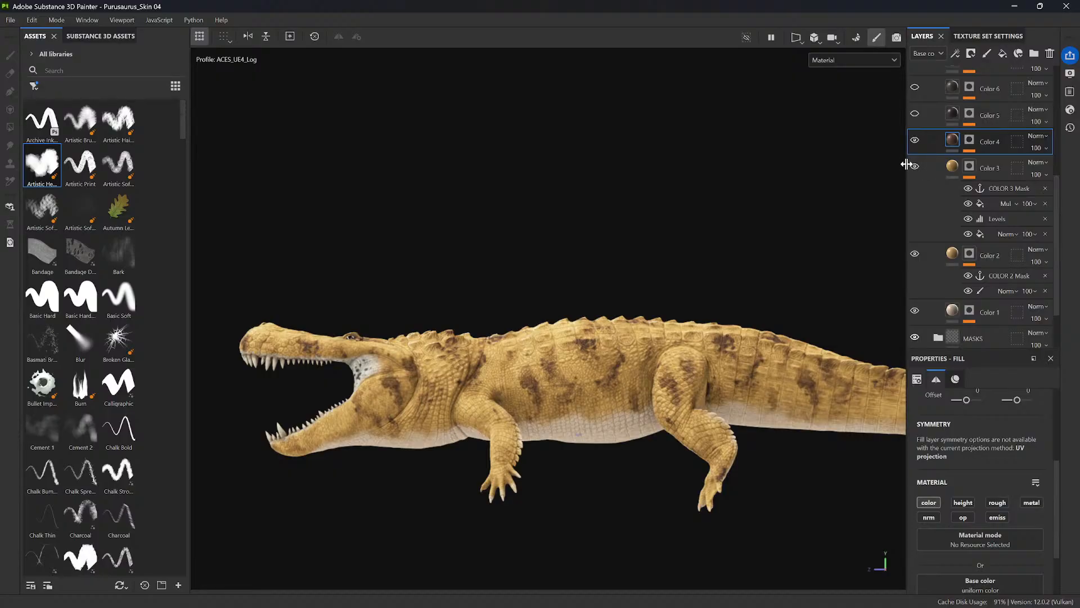
pyautogui.click(915, 141)
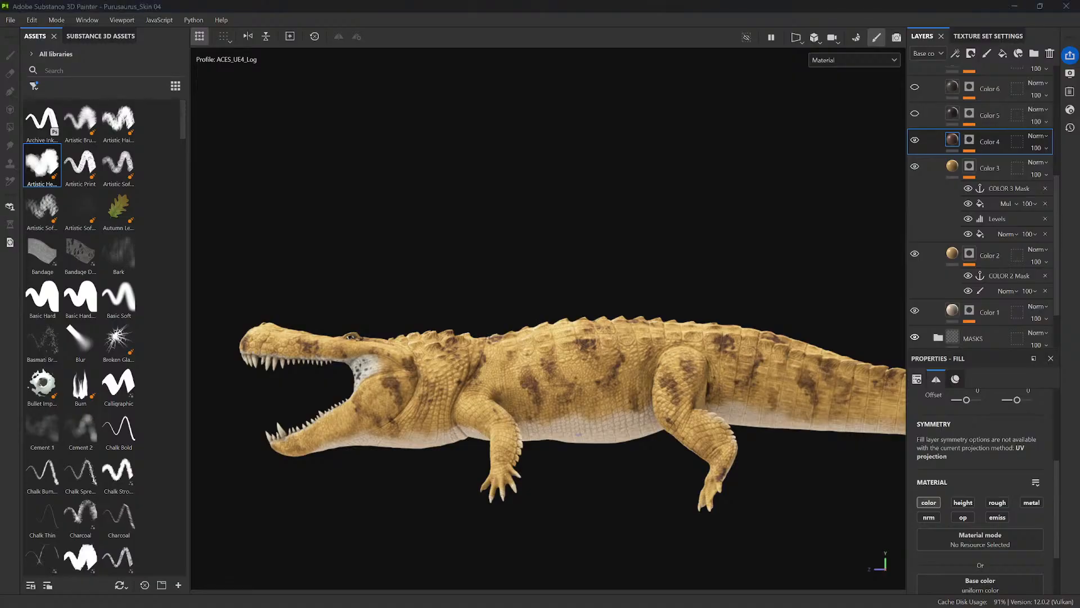
# - Sample a very dark brown as the base color of the Color 4 fill layer
pyautogui.click(970, 140)
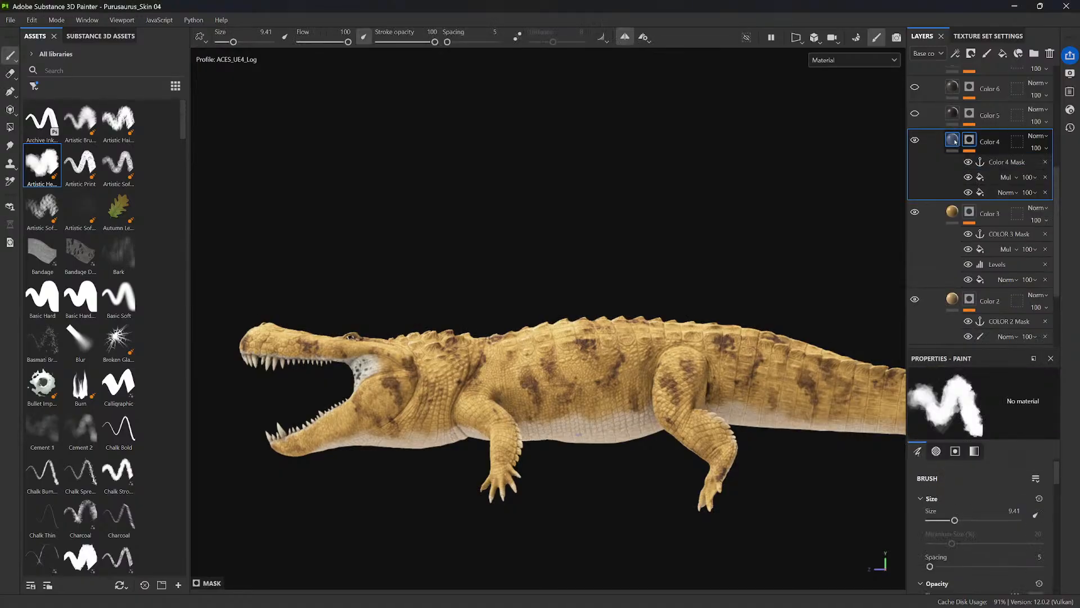
pyautogui.click(954, 141)
pyautogui.click(967, 140)
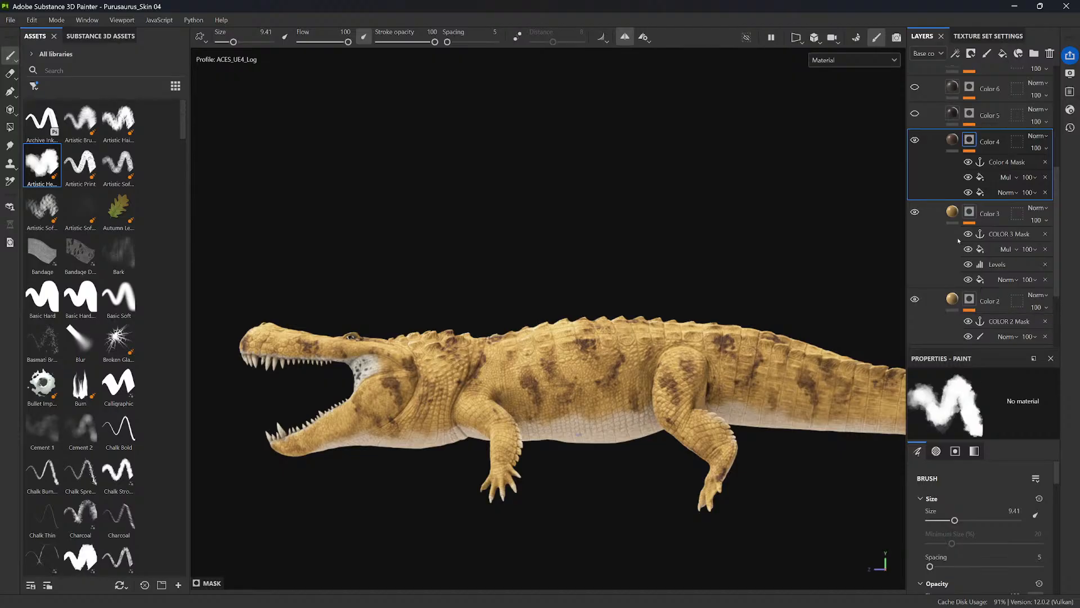
pyautogui.click(955, 145)
pyautogui.scroll(-1, 1005, 420)
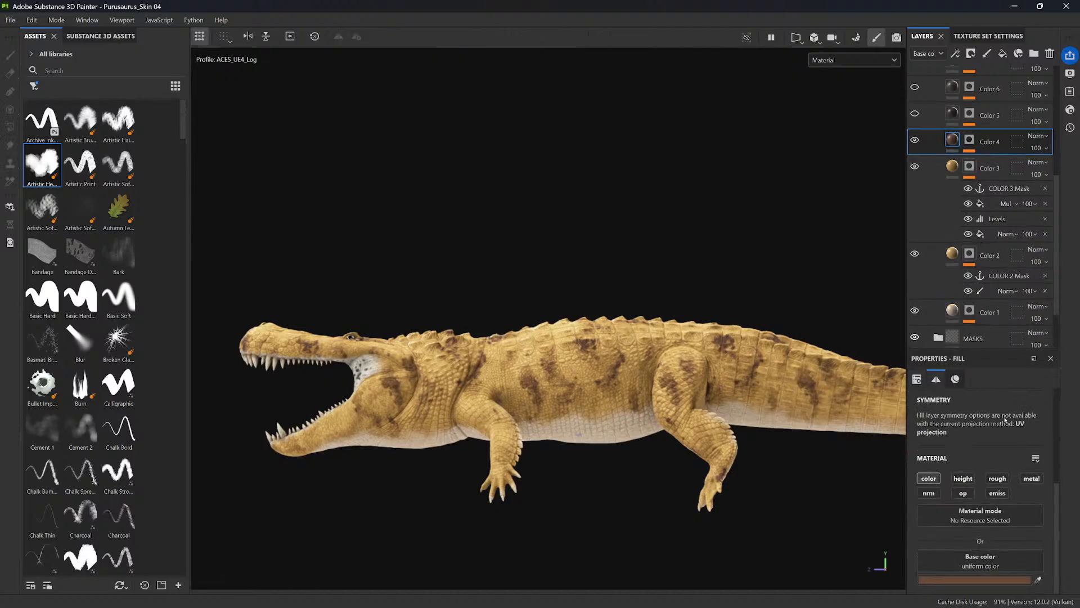
pyautogui.click(1039, 580)
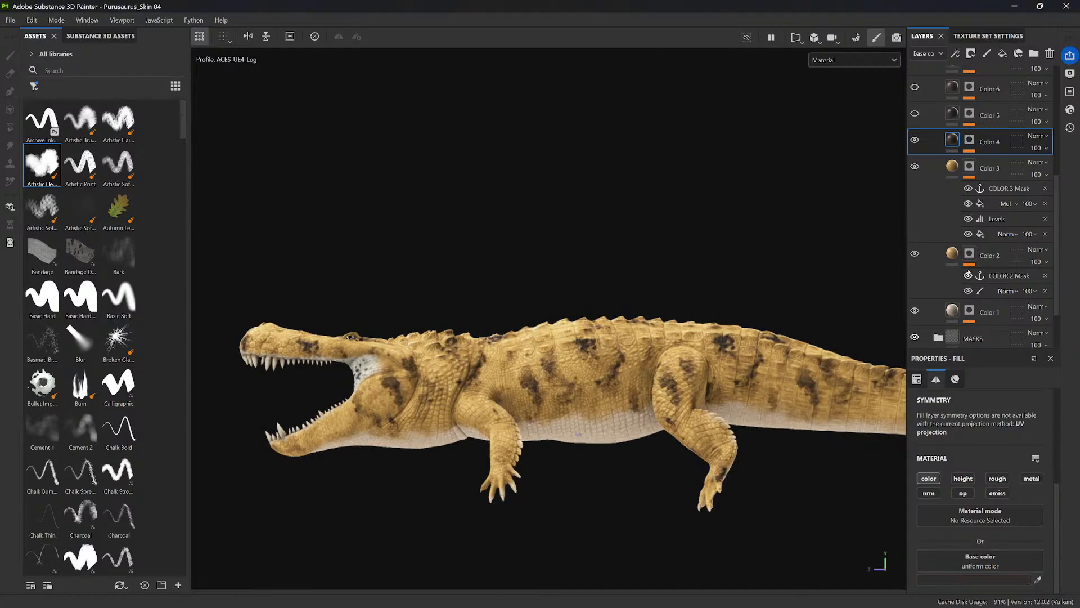
# - Toggle the two fill effects in the Color 4 mask to examine what each contributes to the spots
pyautogui.click(969, 140)
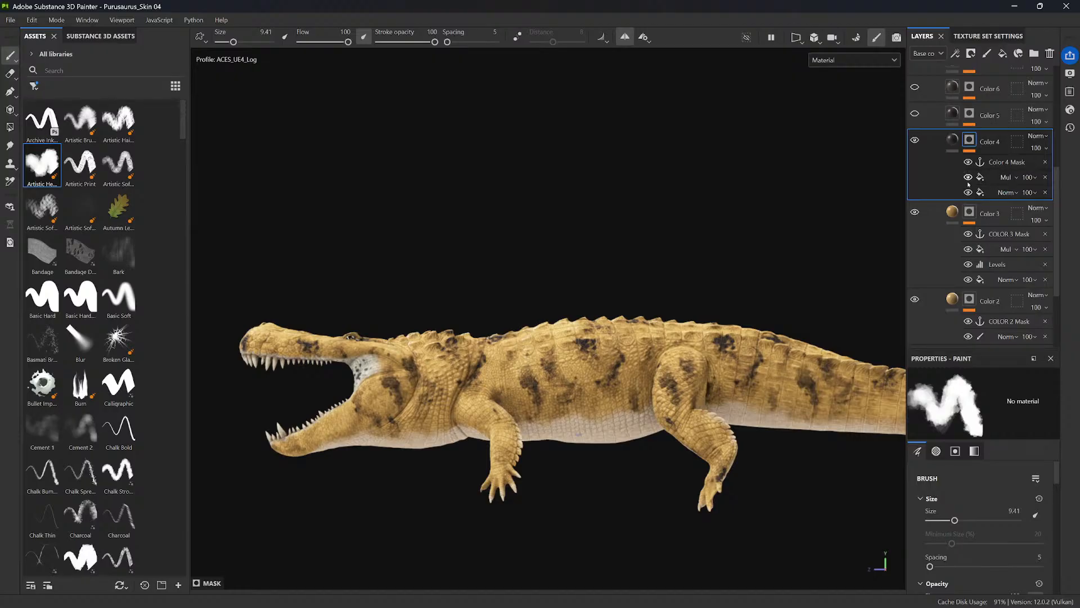
pyautogui.click(969, 178)
pyautogui.click(968, 178)
pyautogui.click(968, 192)
pyautogui.click(968, 192)
pyautogui.click(968, 178)
pyautogui.click(968, 178)
# - Delete both fill effects from the Color 4 mask
pyautogui.click(1001, 178)
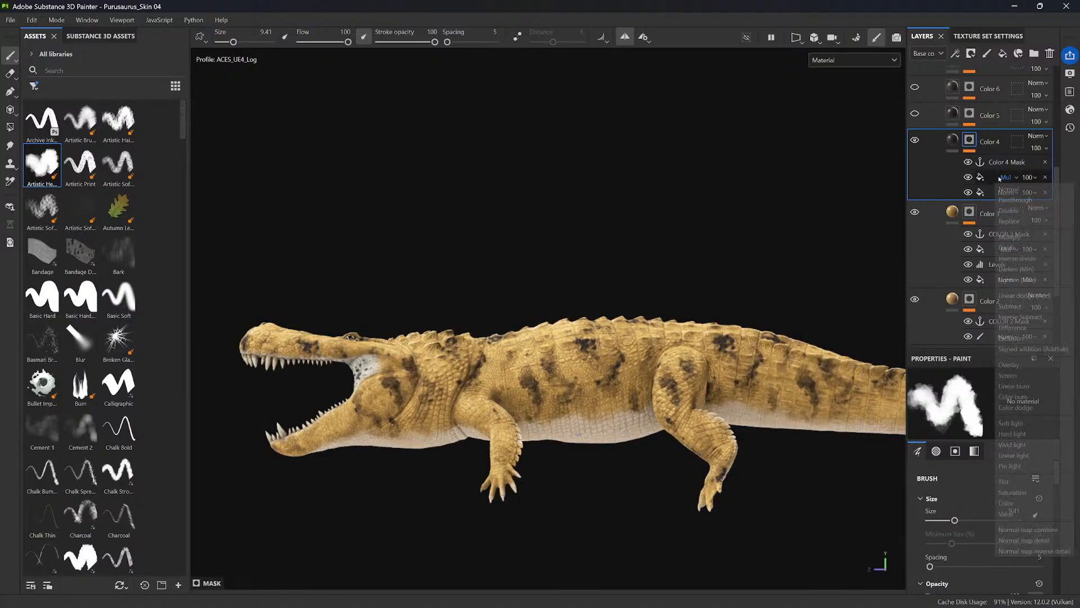
pyautogui.click(1001, 178)
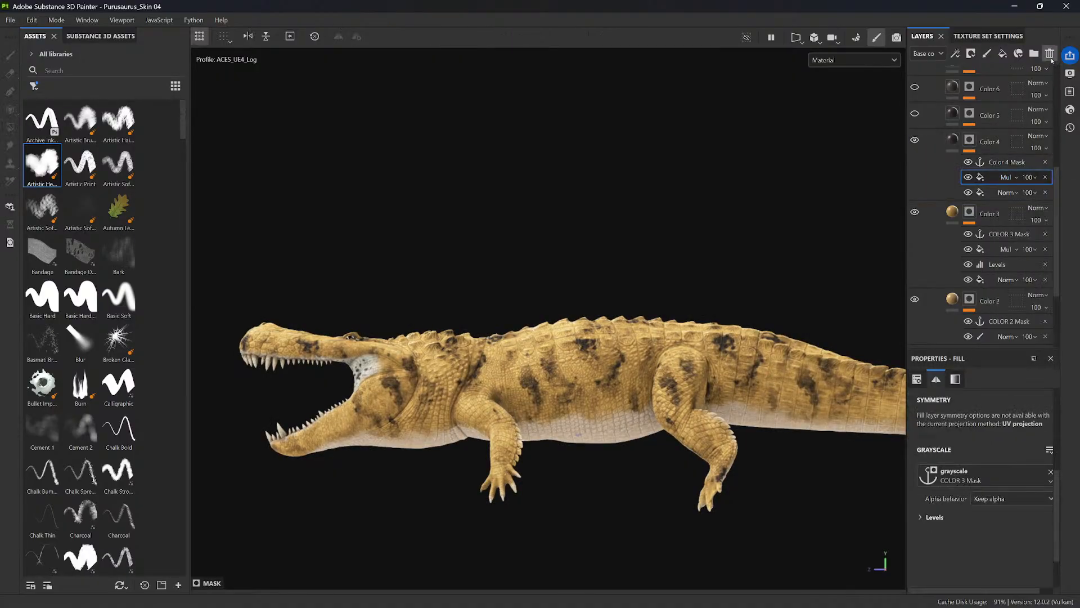
pyautogui.click(1050, 54)
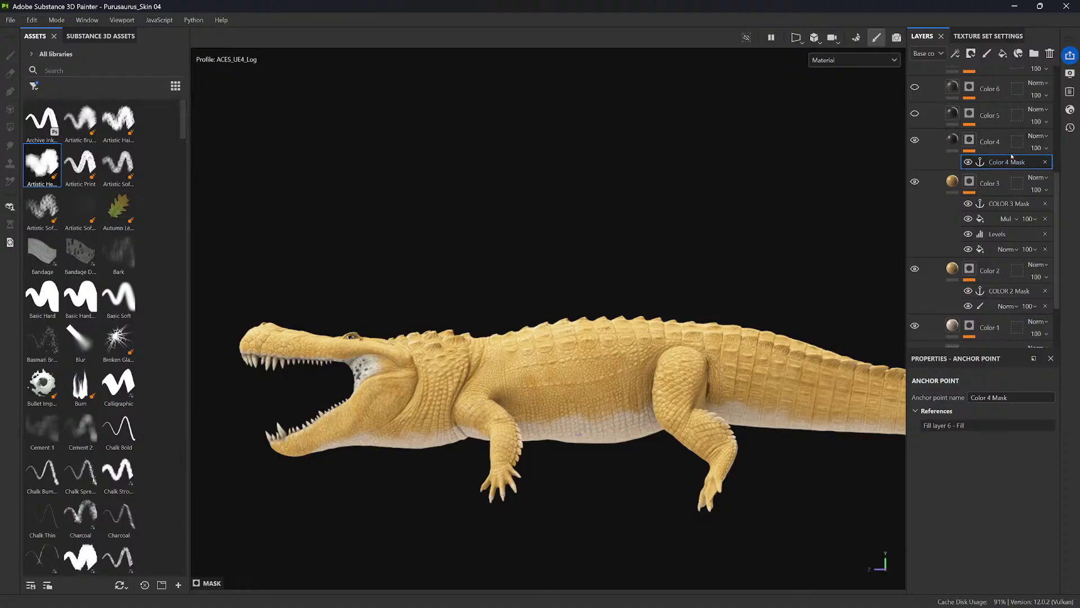
# - Add a paint effect to the Color 4 mask and move it beneath the Color 4 Mask anchor point
pyautogui.rightClick(990, 163)
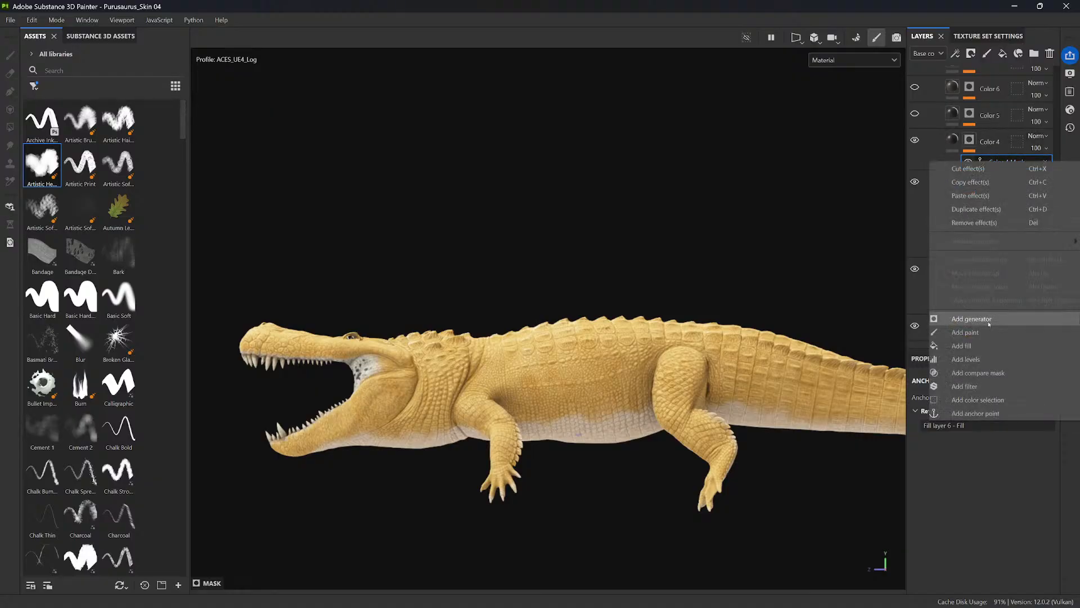
pyautogui.click(970, 333)
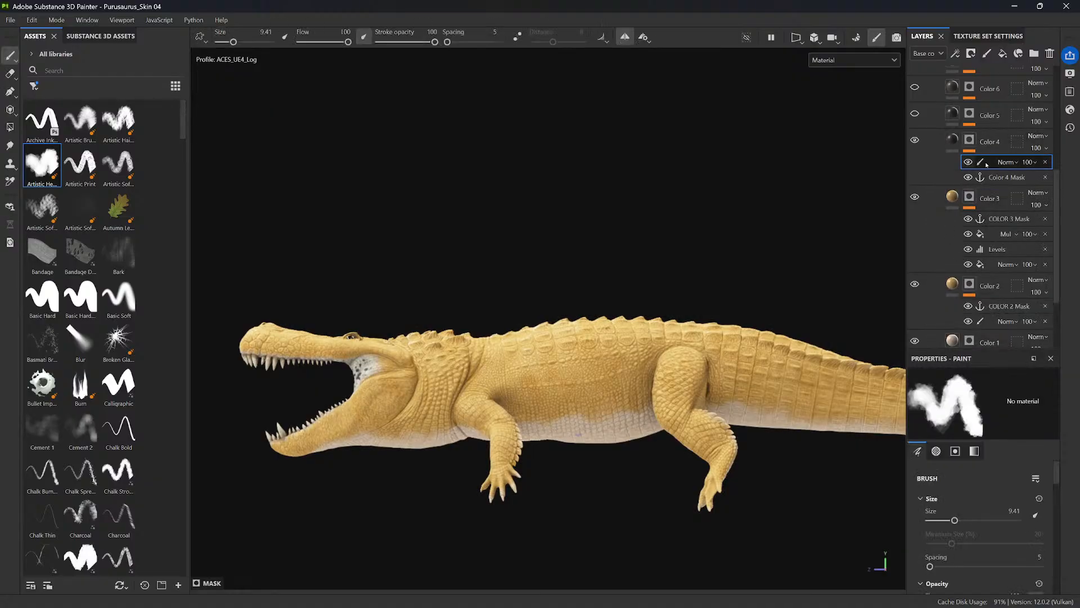
pyautogui.moveTo(984, 162); pyautogui.dragTo(984, 180)
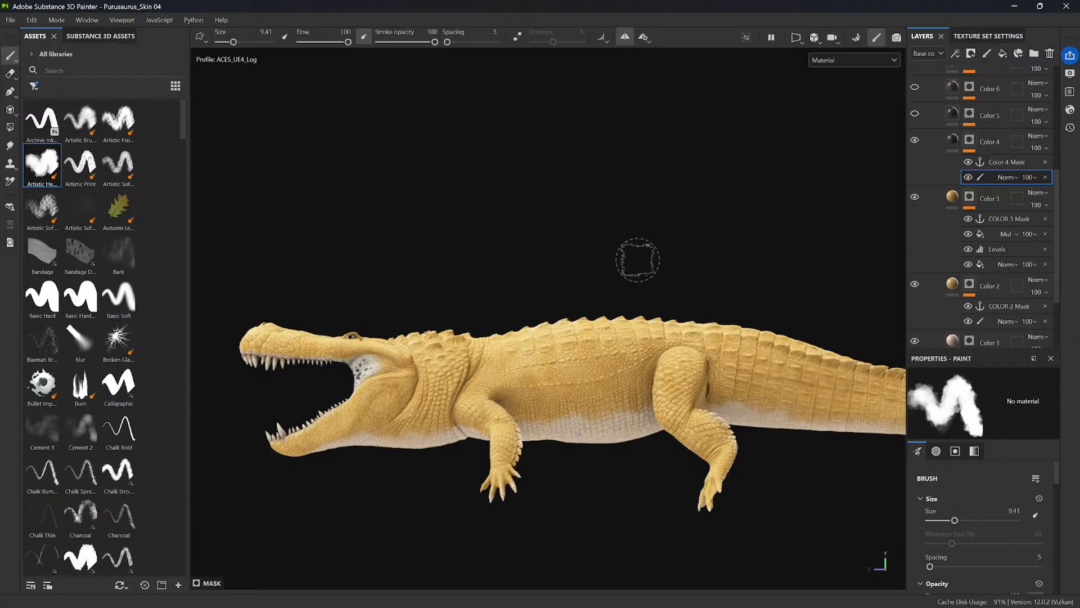
# - Paint a first dark patch on the upper back behind the shoulder with a broad Charcoal brush at size about 7
pyautogui.click(81, 163)
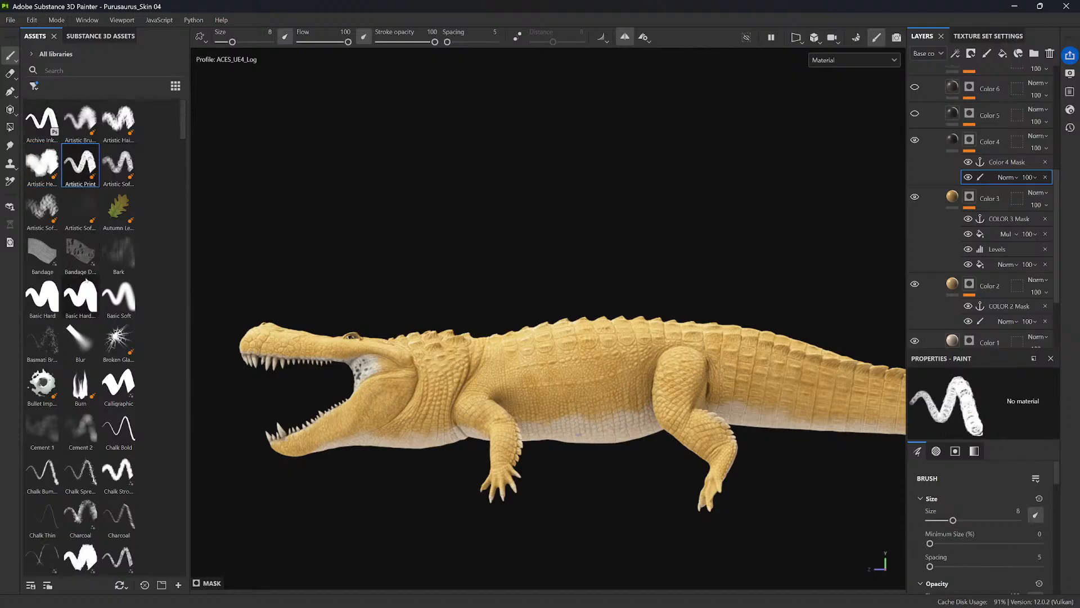
pyautogui.click(80, 556)
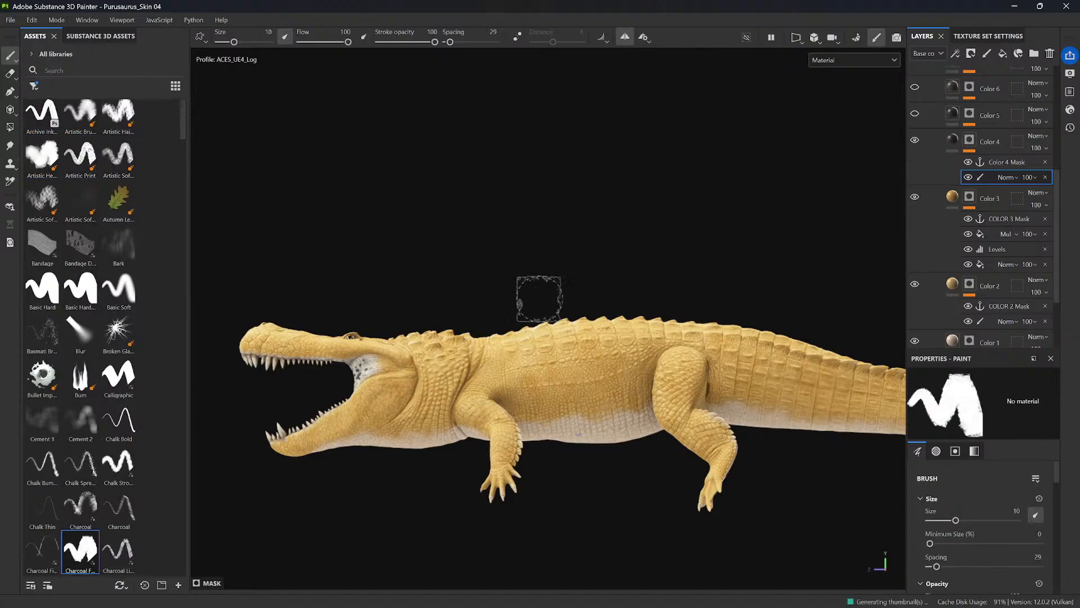
pyautogui.keyDown('ctrl'); pyautogui.moveTo(570, 349); pyautogui.dragTo(561, 348, button='right'); pyautogui.keyUp('ctrl')
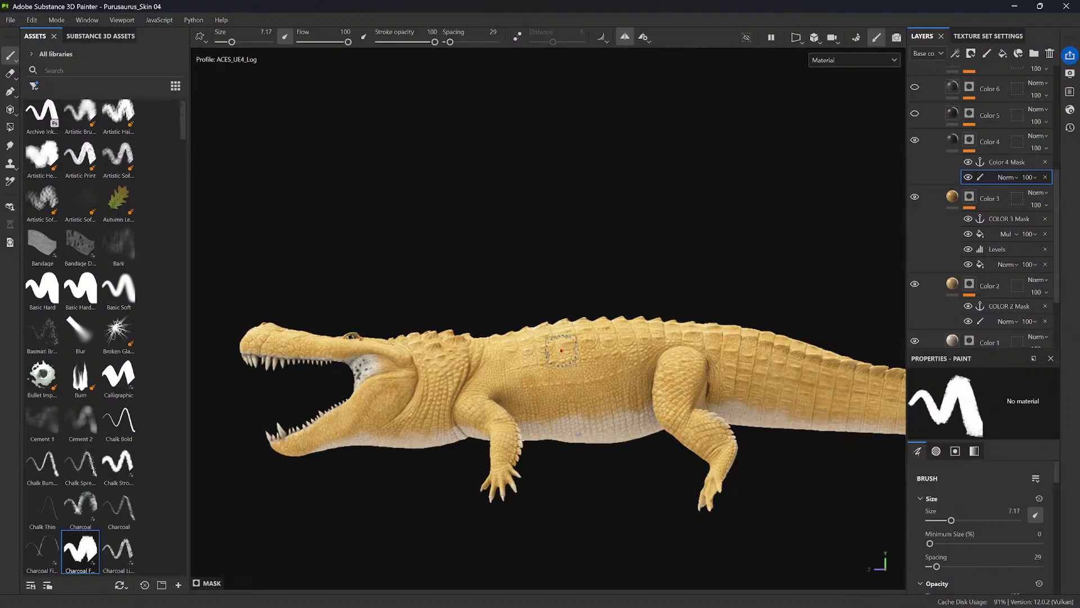
pyautogui.moveTo(557, 334)
pyautogui.mouseDown()
pyautogui.moveTo(526, 369)
pyautogui.moveTo(553, 338)
pyautogui.mouseUp()
pyautogui.keyDown('ctrl'); pyautogui.moveTo(551, 339); pyautogui.dragTo(552, 340, button='right'); pyautogui.keyUp('ctrl')
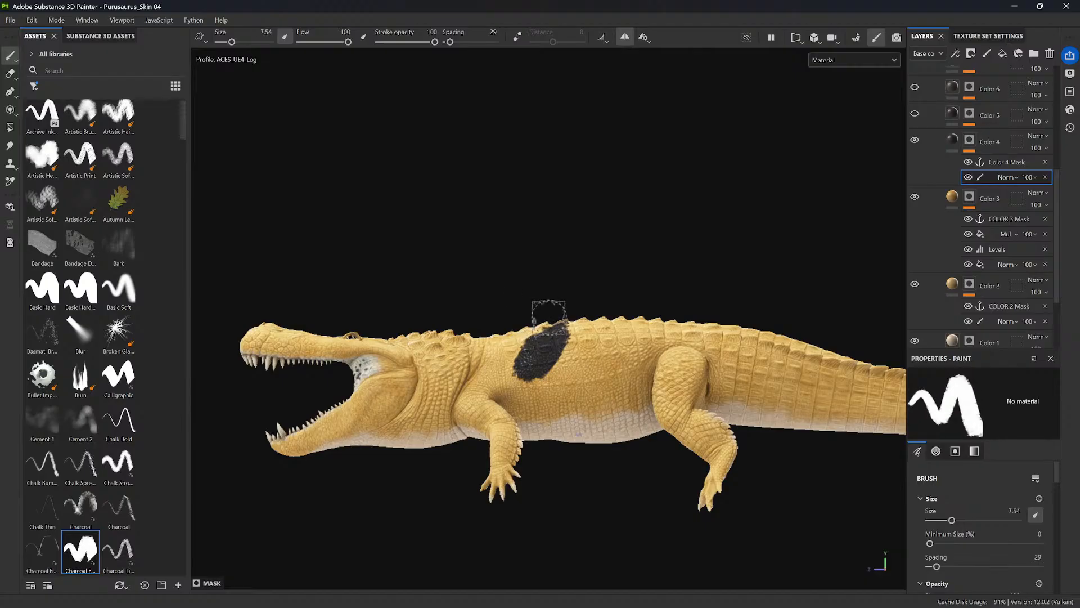
# - Enlarge the brush to about 11.9 and paint the shoulders and the back of the neck dark in the Color 4 mask
pyautogui.moveTo(565, 281)
pyautogui.keyDown('alt'); pyautogui.mouseDown()
pyautogui.moveTo(572, 316)
pyautogui.moveTo(540, 307)
pyautogui.moveTo(509, 338)
pyautogui.moveTo(525, 302)
pyautogui.moveTo(526, 321)
pyautogui.mouseUp(); pyautogui.keyUp('alt')
pyautogui.keyDown('ctrl'); pyautogui.moveTo(527, 321); pyautogui.dragTo(541, 320, button='right'); pyautogui.keyUp('ctrl')
pyautogui.moveTo(521, 326)
pyautogui.mouseDown()
pyautogui.moveTo(494, 337)
pyautogui.moveTo(525, 359)
pyautogui.mouseUp()
pyautogui.keyDown('alt'); pyautogui.moveTo(490, 242); pyautogui.dragTo(572, 246, button='middle'); pyautogui.keyUp('alt')
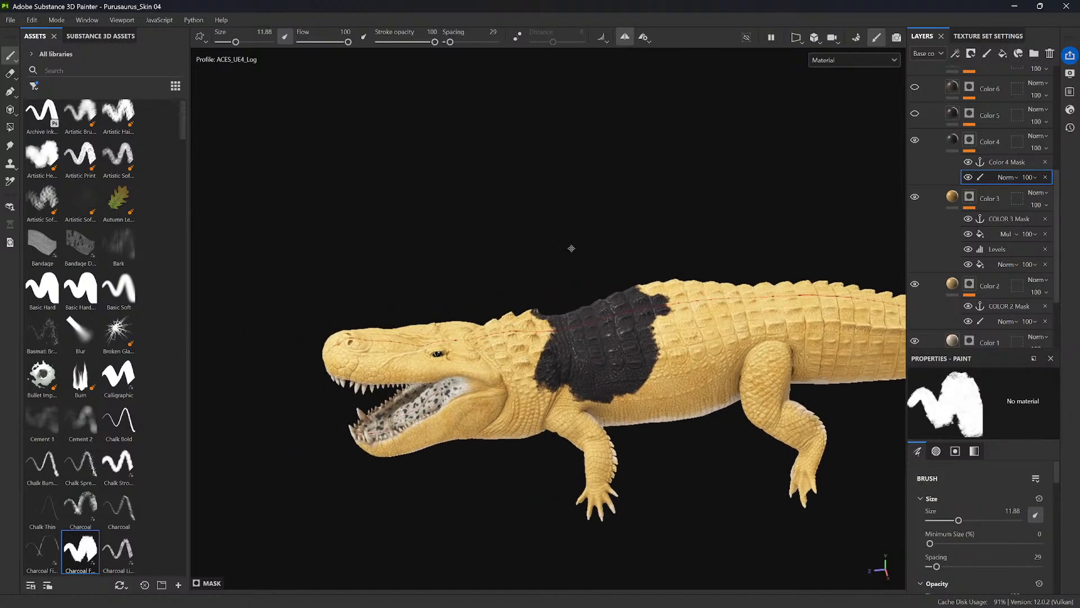
pyautogui.keyDown('alt'); pyautogui.moveTo(565, 333); pyautogui.dragTo(564, 343); pyautogui.keyUp('alt')
pyautogui.moveTo(557, 333)
pyautogui.mouseDown()
pyautogui.moveTo(519, 338)
pyautogui.moveTo(509, 317)
pyautogui.moveTo(524, 374)
pyautogui.moveTo(573, 341)
pyautogui.moveTo(515, 401)
pyautogui.mouseUp()
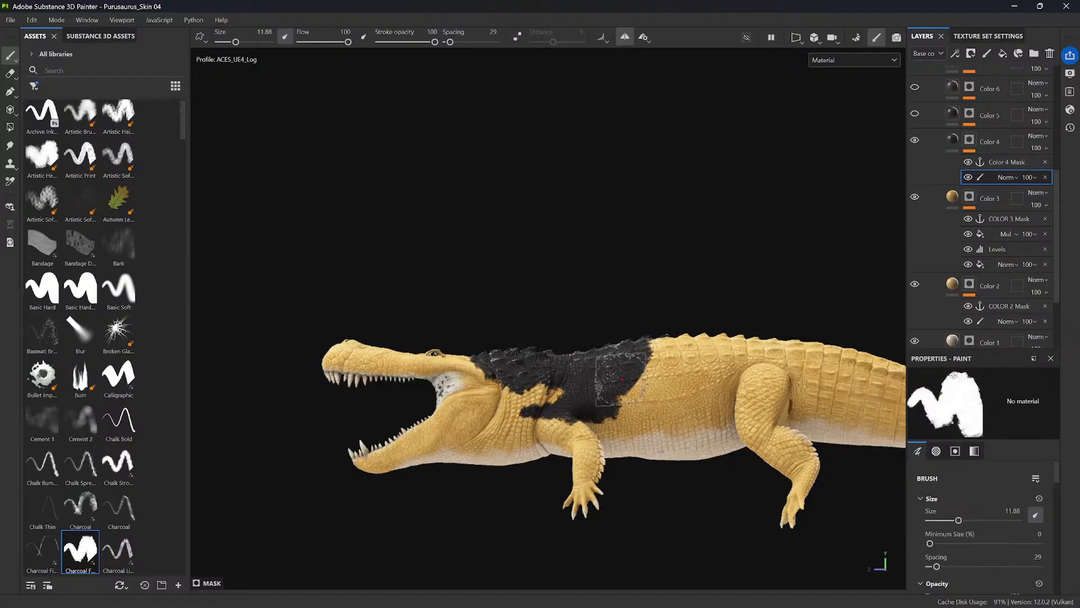
# - Extend the dark color over the back and upper flank to the hip, leaving a ragged lower edge above the belly
pyautogui.moveTo(605, 388); pyautogui.dragTo(559, 407, button='middle')
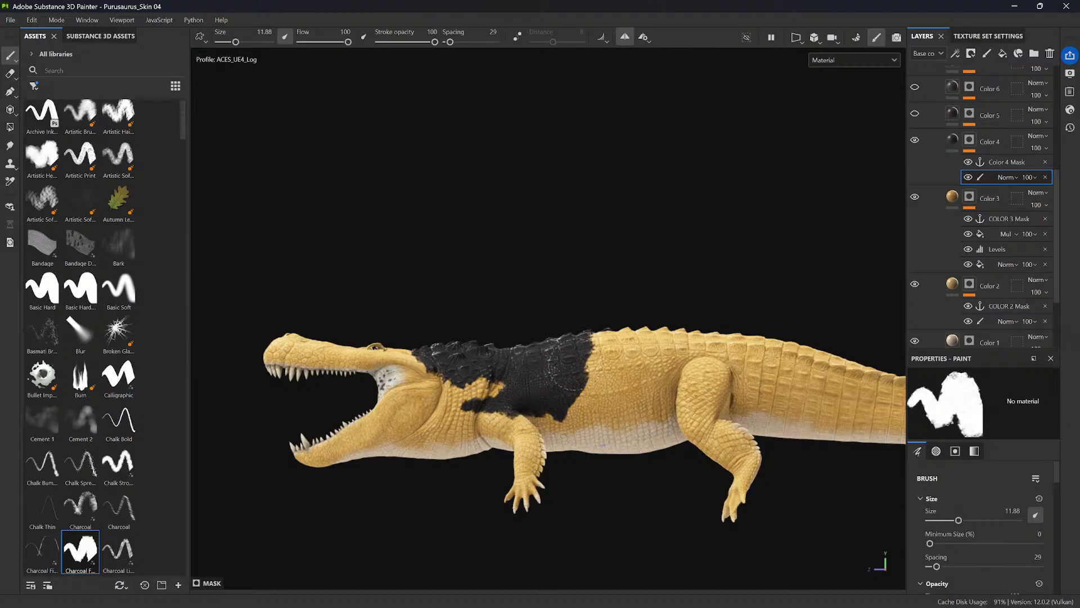
pyautogui.moveTo(585, 388)
pyautogui.mouseDown()
pyautogui.moveTo(613, 368)
pyautogui.moveTo(619, 400)
pyautogui.moveTo(631, 352)
pyautogui.moveTo(619, 388)
pyautogui.moveTo(630, 413)
pyautogui.moveTo(566, 414)
pyautogui.moveTo(586, 415)
pyautogui.moveTo(628, 357)
pyautogui.moveTo(624, 394)
pyautogui.mouseUp()
pyautogui.keyDown('ctrl'); pyautogui.moveTo(605, 326); pyautogui.dragTo(621, 326, button='right'); pyautogui.keyUp('ctrl')
pyautogui.moveTo(608, 323)
pyautogui.mouseDown()
pyautogui.moveTo(652, 303)
pyautogui.moveTo(664, 356)
pyautogui.moveTo(677, 297)
pyautogui.mouseUp()
pyautogui.keyDown('alt'); pyautogui.moveTo(702, 324); pyautogui.dragTo(563, 324, button='middle'); pyautogui.keyUp('alt')
# - Paint the hip, the thigh and the outer hind leg down to the foot dark with the brush at size about 13
pyautogui.keyDown('ctrl'); pyautogui.moveTo(552, 325); pyautogui.dragTo(538, 326, button='right'); pyautogui.keyUp('ctrl')
pyautogui.moveTo(531, 346); pyautogui.dragTo(510, 377)
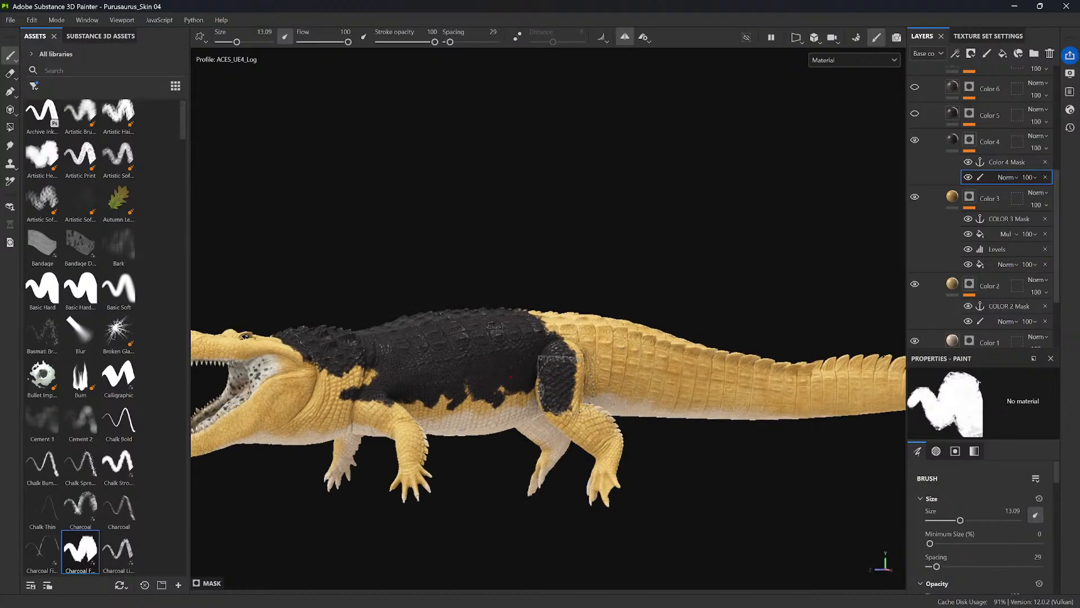
pyautogui.moveTo(605, 443)
pyautogui.mouseDown()
pyautogui.moveTo(604, 481)
pyautogui.moveTo(710, 524)
pyautogui.mouseUp()
pyautogui.moveTo(611, 453)
pyautogui.mouseDown()
pyautogui.moveTo(601, 476)
pyautogui.moveTo(591, 472)
pyautogui.moveTo(619, 522)
pyautogui.mouseUp()
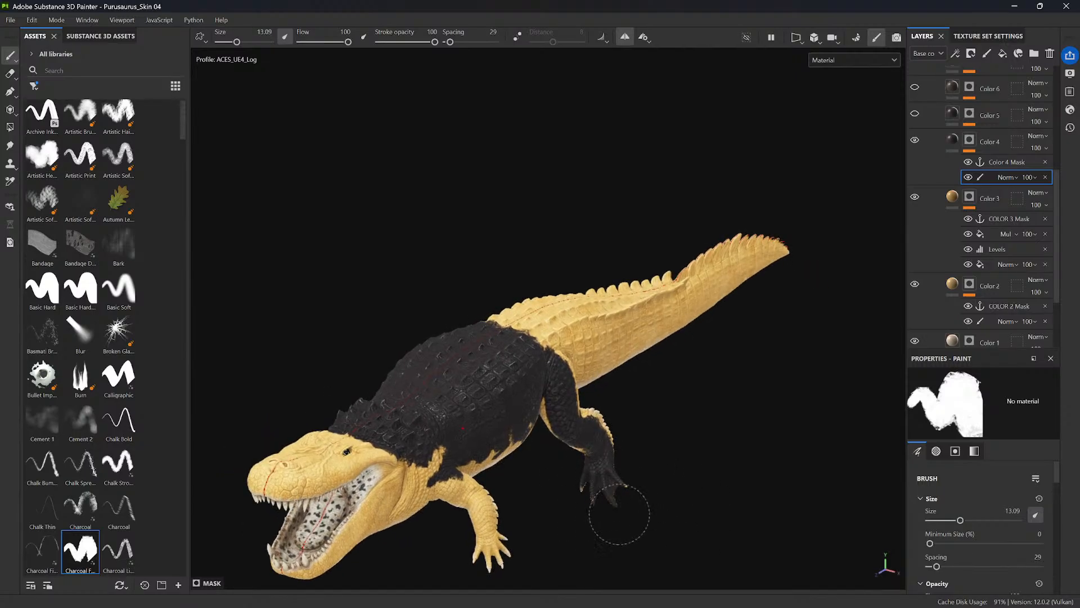
pyautogui.moveTo(625, 477)
pyautogui.keyDown('alt'); pyautogui.mouseDown()
pyautogui.moveTo(550, 480)
pyautogui.moveTo(538, 446)
pyautogui.mouseUp(); pyautogui.keyUp('alt')
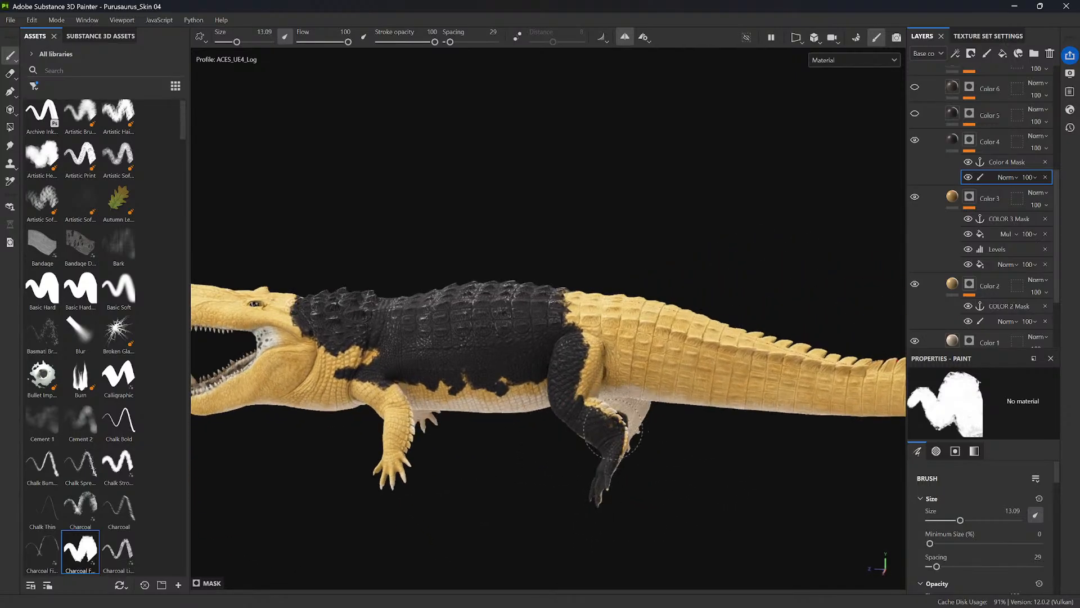
pyautogui.moveTo(583, 354)
pyautogui.keyDown('alt'); pyautogui.mouseDown()
pyautogui.moveTo(598, 341)
pyautogui.moveTo(570, 296)
pyautogui.moveTo(614, 271)
pyautogui.mouseUp(); pyautogui.keyUp('alt')
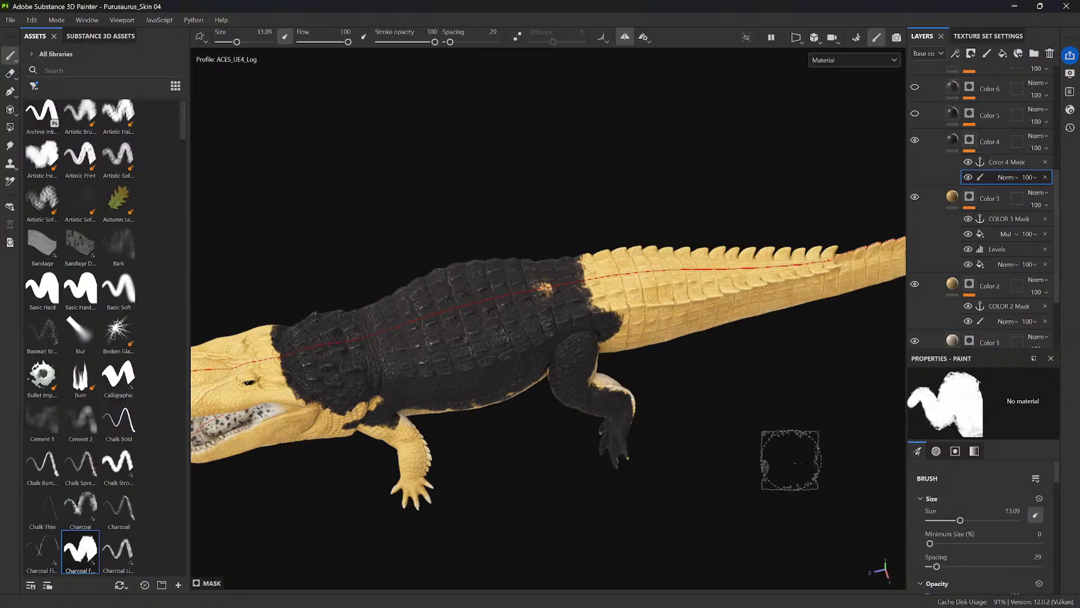
# - Paint the top of the tail dark along its centerline from the hips to the tip
pyautogui.moveTo(586, 275)
pyautogui.mouseDown()
pyautogui.moveTo(537, 268)
pyautogui.moveTo(569, 208)
pyautogui.moveTo(557, 352)
pyautogui.mouseUp()
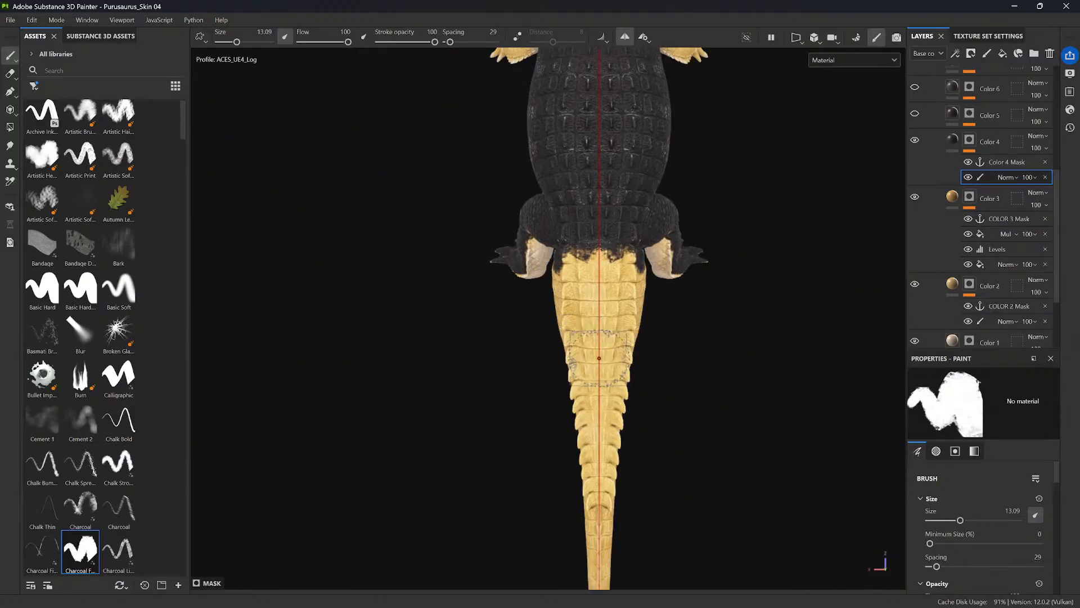
pyautogui.keyDown('alt'); pyautogui.moveTo(633, 386); pyautogui.dragTo(622, 323, button='middle'); pyautogui.keyUp('alt')
pyautogui.moveTo(599, 171)
pyautogui.mouseDown()
pyautogui.moveTo(596, 315)
pyautogui.moveTo(590, 307)
pyautogui.mouseUp()
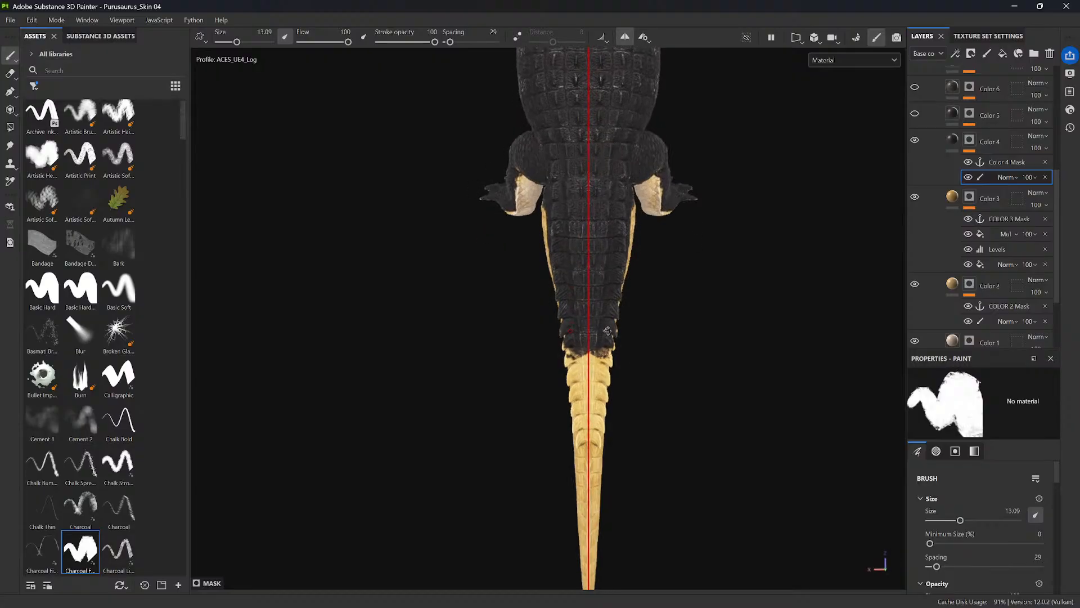
pyautogui.moveTo(599, 239); pyautogui.dragTo(588, 448)
pyautogui.keyDown('alt'); pyautogui.moveTo(660, 460); pyautogui.dragTo(655, 306, button='middle'); pyautogui.keyUp('alt')
pyautogui.moveTo(591, 256); pyautogui.dragTo(588, 393)
pyautogui.moveTo(591, 306)
pyautogui.mouseDown()
pyautogui.moveTo(583, 483)
pyautogui.moveTo(723, 408)
pyautogui.mouseUp()
# - Paint the side of the tail dark, leaving a ragged lower edge against the pale underside
pyautogui.keyDown('alt'); pyautogui.moveTo(578, 355); pyautogui.dragTo(777, 379); pyautogui.keyUp('alt')
pyautogui.keyDown('alt'); pyautogui.moveTo(687, 417); pyautogui.dragTo(806, 424); pyautogui.keyUp('alt')
pyautogui.moveTo(685, 365)
pyautogui.keyDown('alt'); pyautogui.mouseDown(button='middle')
pyautogui.moveTo(673, 395)
pyautogui.moveTo(693, 417)
pyautogui.mouseUp(button='middle'); pyautogui.keyUp('alt')
pyautogui.moveTo(529, 207)
pyautogui.mouseDown()
pyautogui.moveTo(520, 248)
pyautogui.moveTo(498, 231)
pyautogui.moveTo(489, 248)
pyautogui.moveTo(495, 225)
pyautogui.moveTo(502, 246)
pyautogui.moveTo(533, 236)
pyautogui.moveTo(530, 247)
pyautogui.moveTo(557, 217)
pyautogui.moveTo(585, 236)
pyautogui.moveTo(559, 263)
pyautogui.moveTo(554, 232)
pyautogui.moveTo(597, 242)
pyautogui.moveTo(604, 258)
pyautogui.moveTo(591, 239)
pyautogui.moveTo(608, 256)
pyautogui.moveTo(658, 225)
pyautogui.moveTo(716, 235)
pyautogui.mouseUp()
pyautogui.keyDown('alt'); pyautogui.moveTo(725, 253); pyautogui.dragTo(618, 265, button='middle'); pyautogui.keyUp('alt')
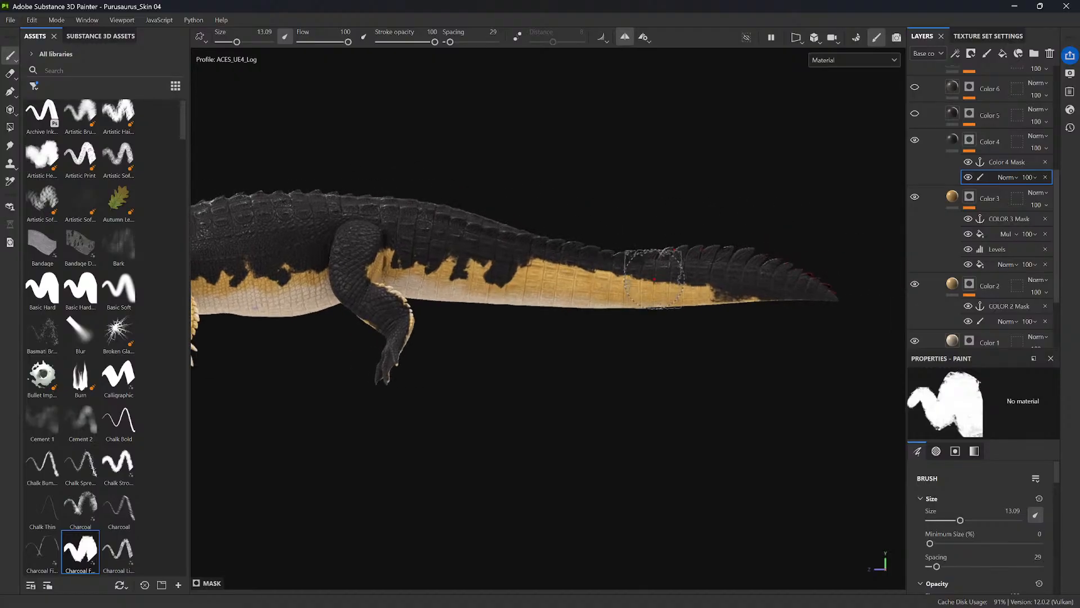
pyautogui.moveTo(560, 242)
pyautogui.mouseDown()
pyautogui.moveTo(540, 256)
pyautogui.moveTo(534, 284)
pyautogui.moveTo(516, 259)
pyautogui.moveTo(494, 282)
pyautogui.moveTo(442, 251)
pyautogui.moveTo(427, 272)
pyautogui.moveTo(419, 256)
pyautogui.moveTo(394, 262)
pyautogui.mouseUp()
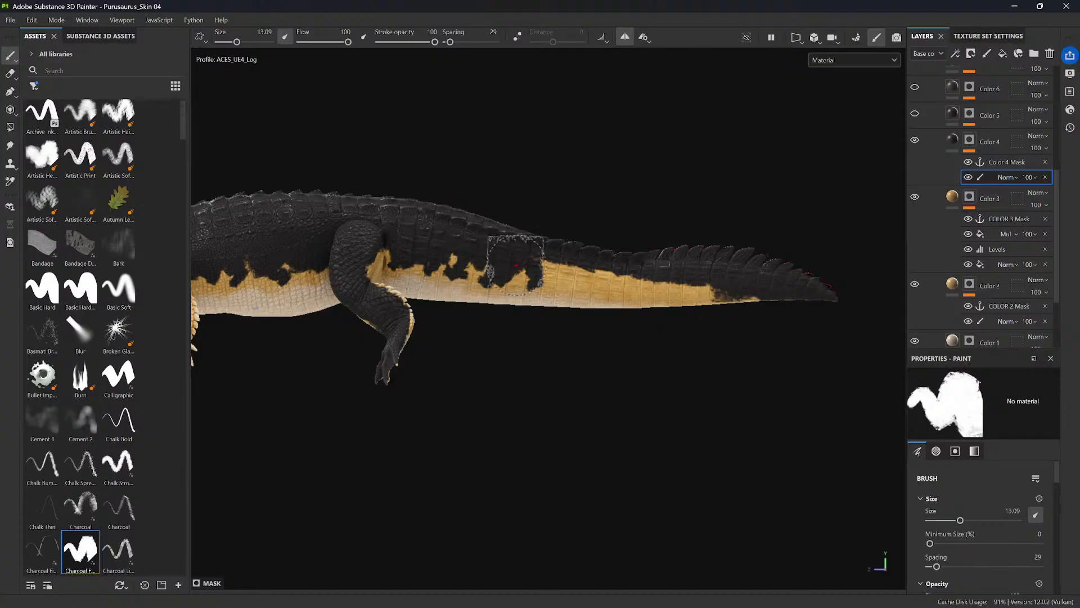
pyautogui.moveTo(553, 254)
pyautogui.mouseDown()
pyautogui.moveTo(558, 296)
pyautogui.moveTo(583, 275)
pyautogui.moveTo(558, 294)
pyautogui.moveTo(569, 294)
pyautogui.moveTo(552, 287)
pyautogui.moveTo(564, 298)
pyautogui.moveTo(615, 259)
pyautogui.moveTo(640, 273)
pyautogui.moveTo(623, 289)
pyautogui.moveTo(681, 277)
pyautogui.moveTo(678, 264)
pyautogui.moveTo(743, 294)
pyautogui.moveTo(789, 295)
pyautogui.moveTo(698, 304)
pyautogui.mouseUp()
pyautogui.keyDown('alt'); pyautogui.moveTo(736, 355); pyautogui.dragTo(658, 385, button='middle'); pyautogui.keyUp('alt')
# - Erase slanted stripes across the tail near its tip and refine them with the brush at size about 8.5
pyautogui.press('x')
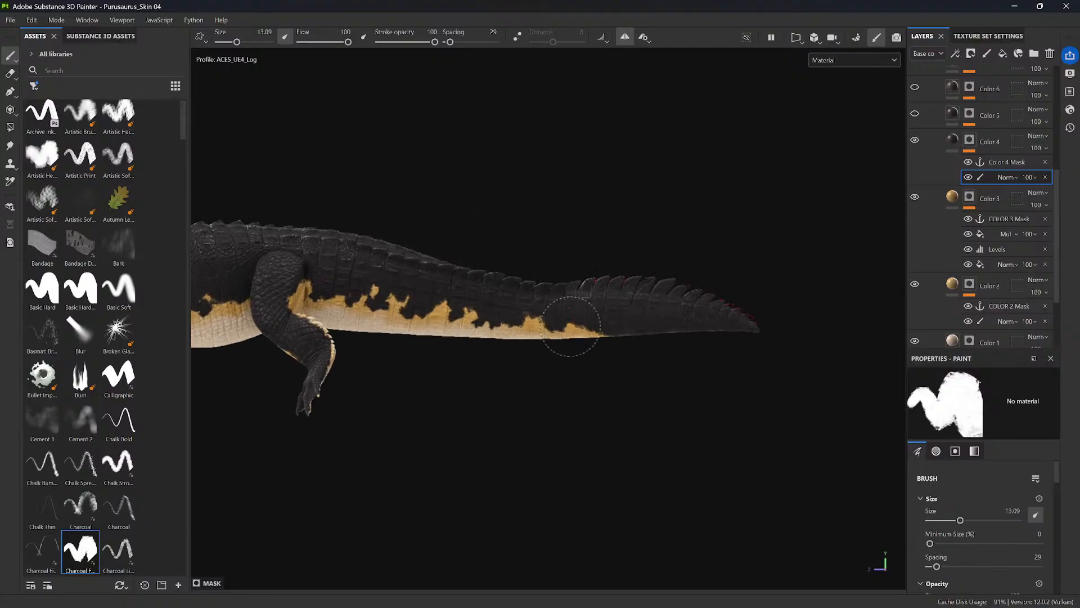
pyautogui.moveTo(571, 331)
pyautogui.mouseDown()
pyautogui.moveTo(587, 290)
pyautogui.moveTo(557, 295)
pyautogui.moveTo(574, 338)
pyautogui.moveTo(590, 311)
pyautogui.moveTo(581, 323)
pyautogui.moveTo(621, 304)
pyautogui.moveTo(633, 276)
pyautogui.moveTo(622, 273)
pyautogui.moveTo(585, 315)
pyautogui.moveTo(571, 292)
pyautogui.moveTo(605, 284)
pyautogui.moveTo(562, 323)
pyautogui.moveTo(598, 299)
pyautogui.moveTo(586, 330)
pyautogui.moveTo(625, 307)
pyautogui.moveTo(657, 320)
pyautogui.moveTo(686, 288)
pyautogui.mouseUp()
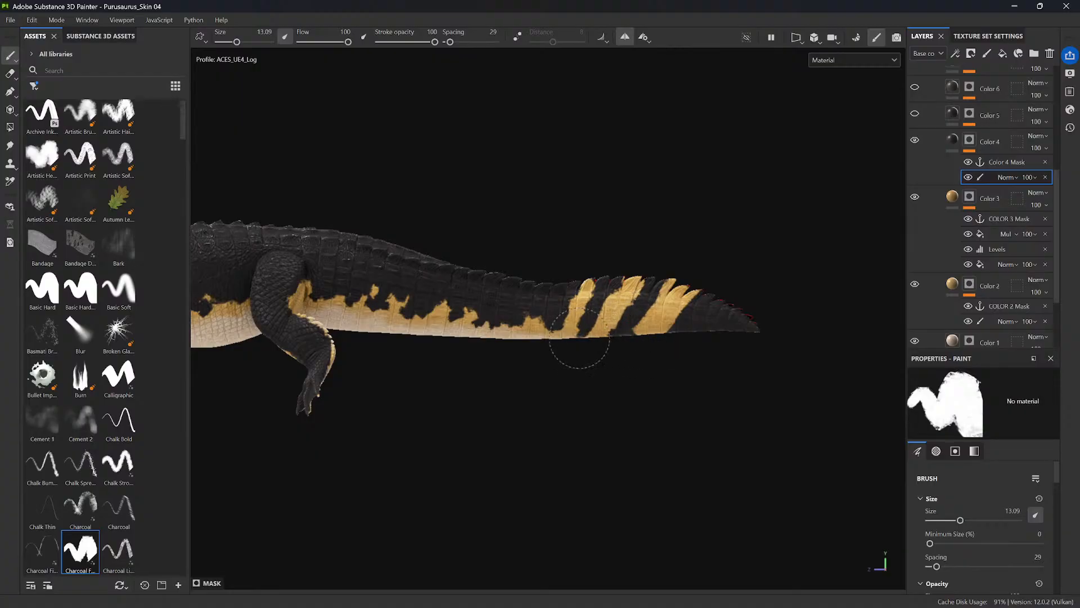
pyautogui.moveTo(614, 321)
pyautogui.mouseDown()
pyautogui.moveTo(741, 314)
pyautogui.moveTo(716, 326)
pyautogui.moveTo(719, 310)
pyautogui.mouseUp()
pyautogui.keyDown('ctrl'); pyautogui.moveTo(723, 312); pyautogui.dragTo(703, 304, button='right'); pyautogui.keyUp('ctrl')
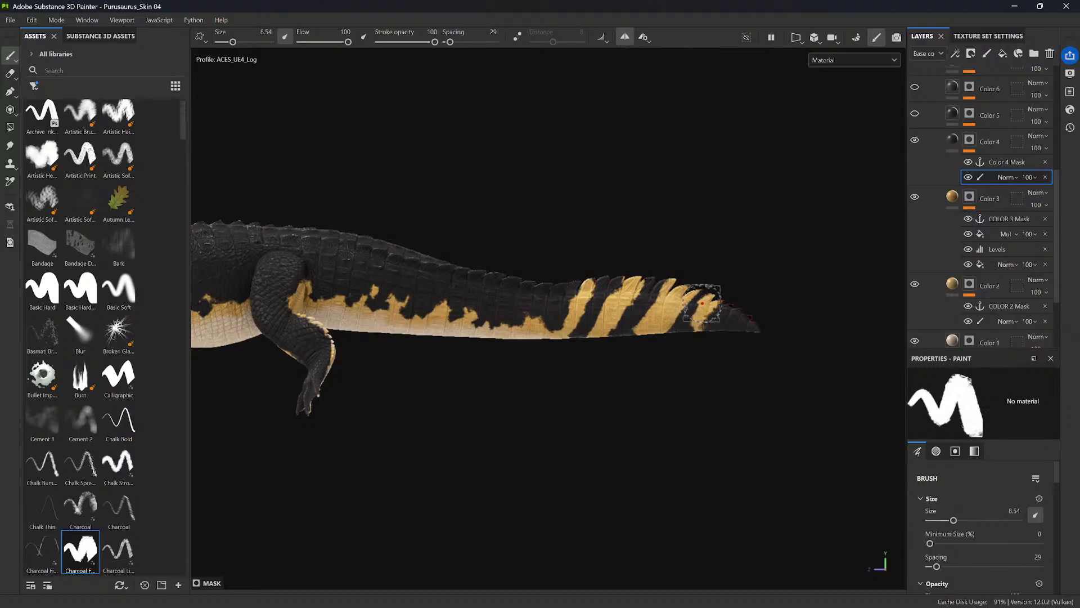
pyautogui.moveTo(696, 293)
pyautogui.mouseDown()
pyautogui.moveTo(675, 326)
pyautogui.moveTo(693, 297)
pyautogui.moveTo(663, 293)
pyautogui.moveTo(672, 337)
pyautogui.moveTo(645, 337)
pyautogui.moveTo(636, 303)
pyautogui.moveTo(646, 297)
pyautogui.moveTo(627, 346)
pyautogui.moveTo(656, 274)
pyautogui.mouseUp()
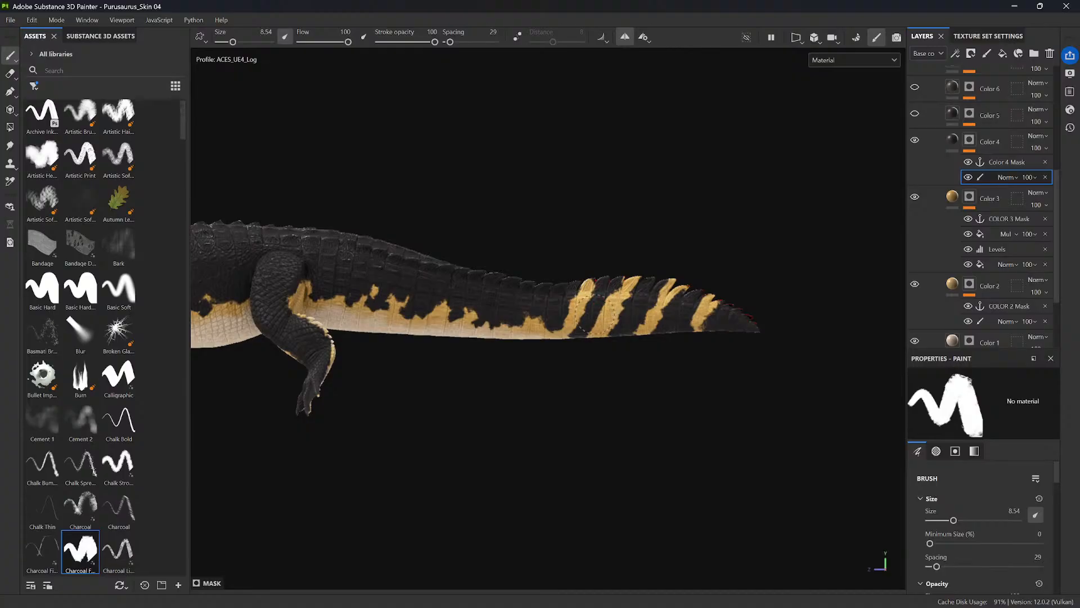
# - Continue the stripe pattern forward along the lower middle of the tail with the brush at size about 11.2
pyautogui.keyDown('alt'); pyautogui.moveTo(563, 396); pyautogui.dragTo(646, 399, button='middle'); pyautogui.keyUp('alt')
pyautogui.keyDown('ctrl'); pyautogui.moveTo(641, 319); pyautogui.dragTo(646, 320, button='right'); pyautogui.keyUp('ctrl')
pyautogui.moveTo(643, 323); pyautogui.dragTo(632, 331)
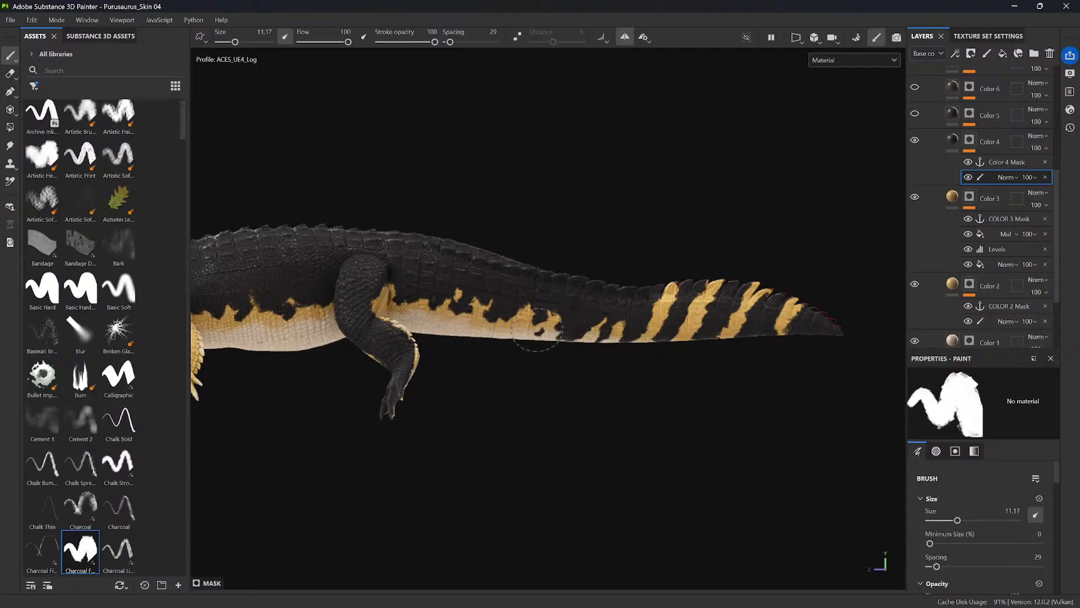
# - Dab irregular dark spots along the lower side and underside of the tail base behind the hind legs
pyautogui.keyDown('alt'); pyautogui.moveTo(514, 330); pyautogui.dragTo(571, 347, button='middle'); pyautogui.keyUp('alt')
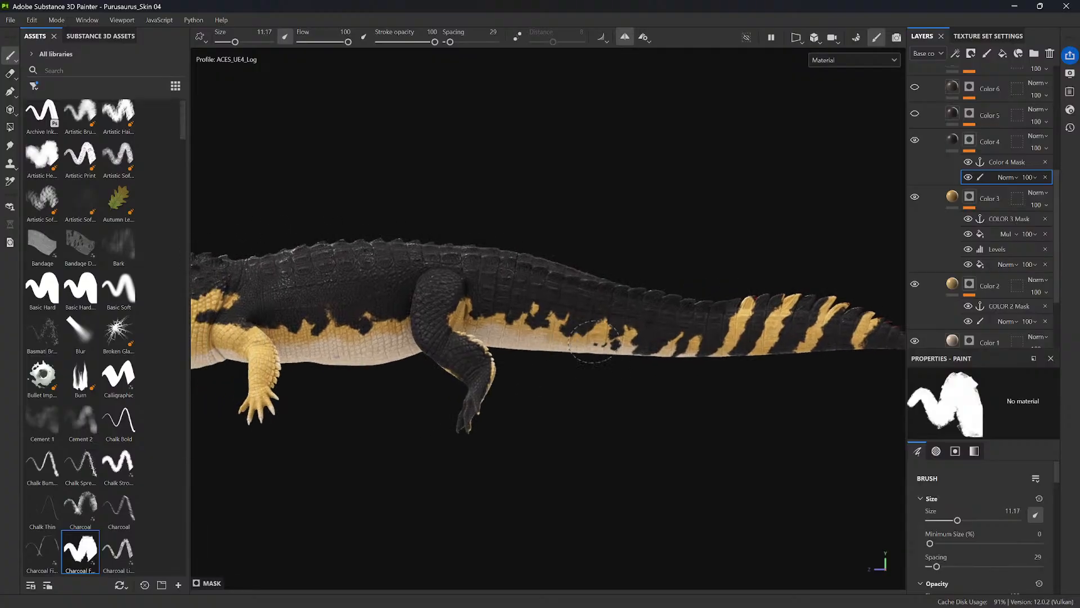
pyautogui.click(554, 339)
pyautogui.click(526, 308)
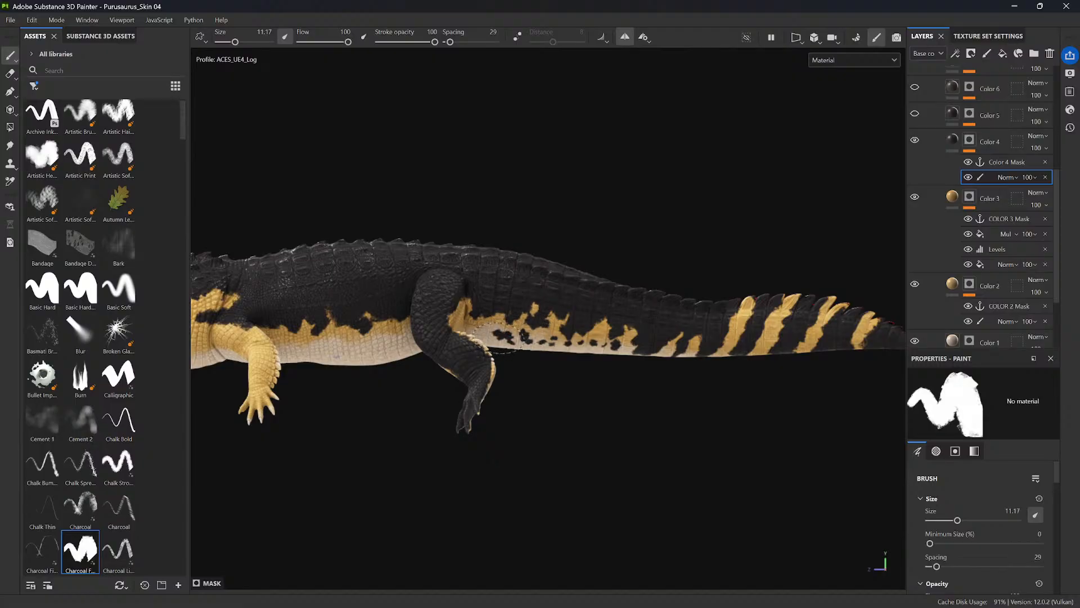
pyautogui.keyDown('alt'); pyautogui.moveTo(499, 338); pyautogui.dragTo(538, 348, button='middle'); pyautogui.keyUp('alt')
pyautogui.keyDown('alt'); pyautogui.moveTo(584, 400); pyautogui.dragTo(606, 253); pyautogui.keyUp('alt')
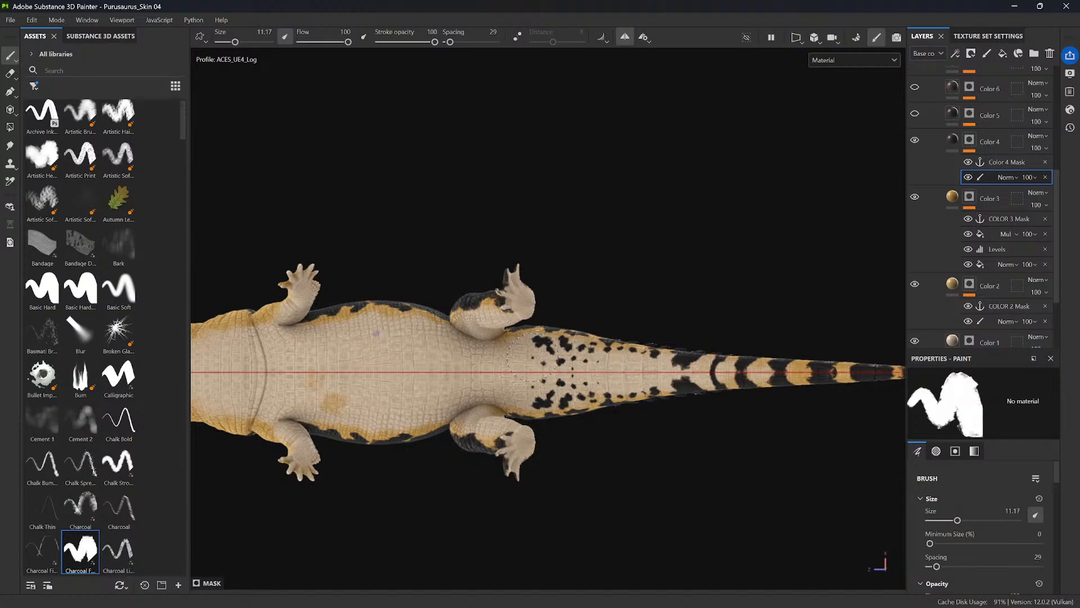
pyautogui.click(518, 347)
pyautogui.click(513, 344)
pyautogui.moveTo(517, 340); pyautogui.dragTo(539, 328)
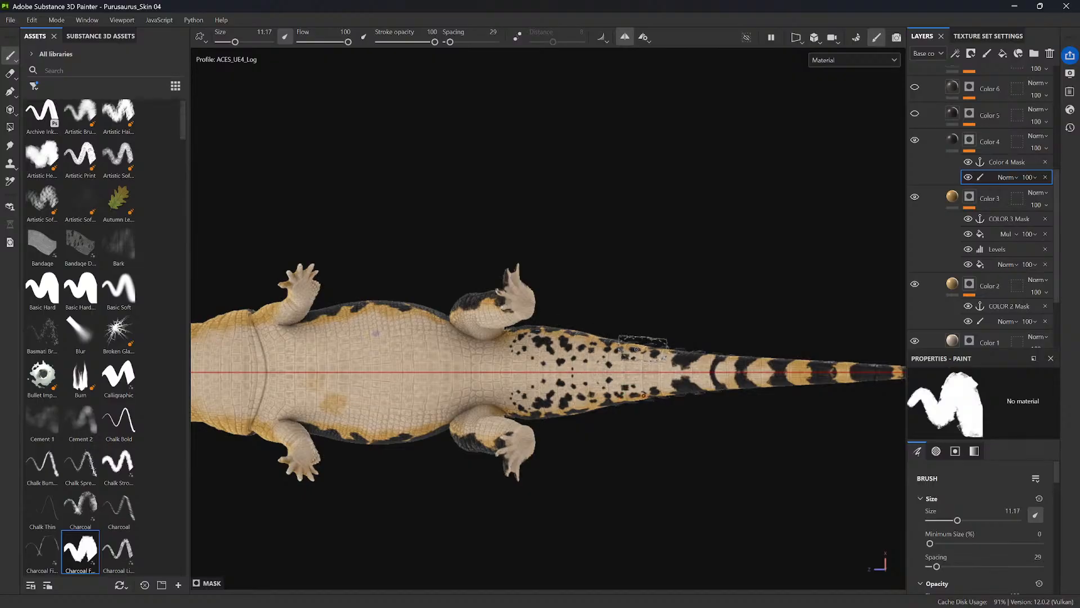
# - Paint the remaining pale back edge of the hind leg dark, keeping its inner side light
pyautogui.keyDown('alt'); pyautogui.moveTo(634, 295); pyautogui.dragTo(632, 422); pyautogui.keyUp('alt')
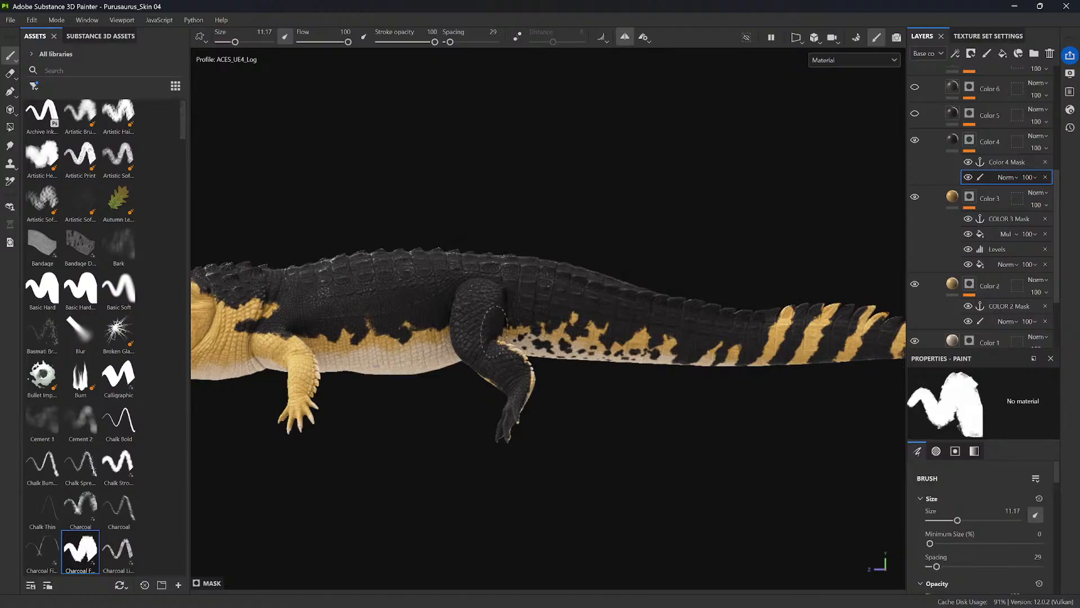
pyautogui.moveTo(504, 337)
pyautogui.keyDown('alt'); pyautogui.mouseDown()
pyautogui.moveTo(465, 384)
pyautogui.moveTo(479, 346)
pyautogui.mouseUp(); pyautogui.keyUp('alt')
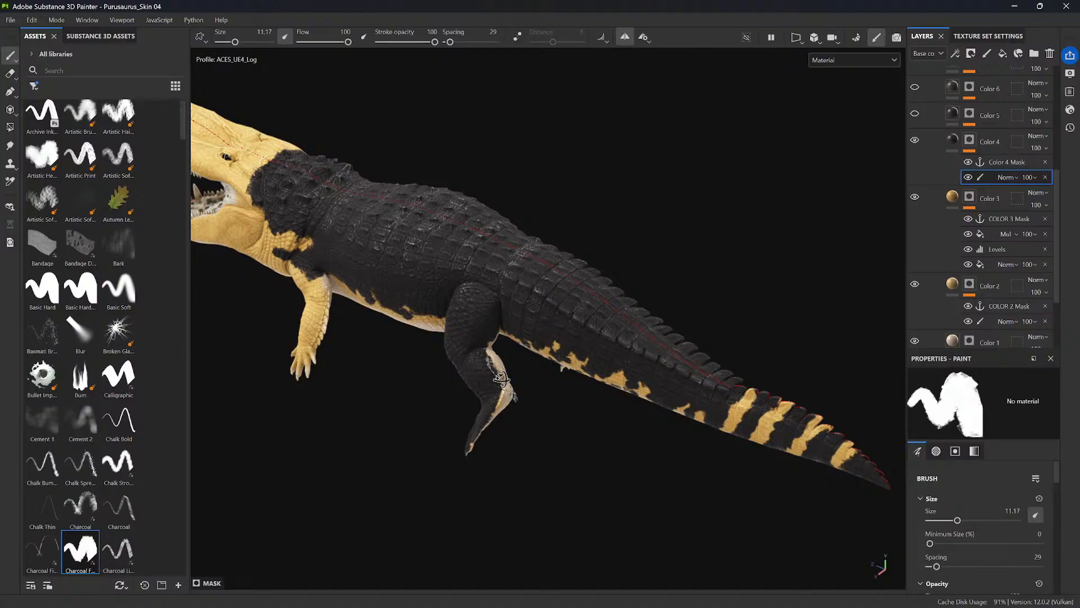
pyautogui.keyDown('alt'); pyautogui.moveTo(501, 383); pyautogui.dragTo(487, 351); pyautogui.keyUp('alt')
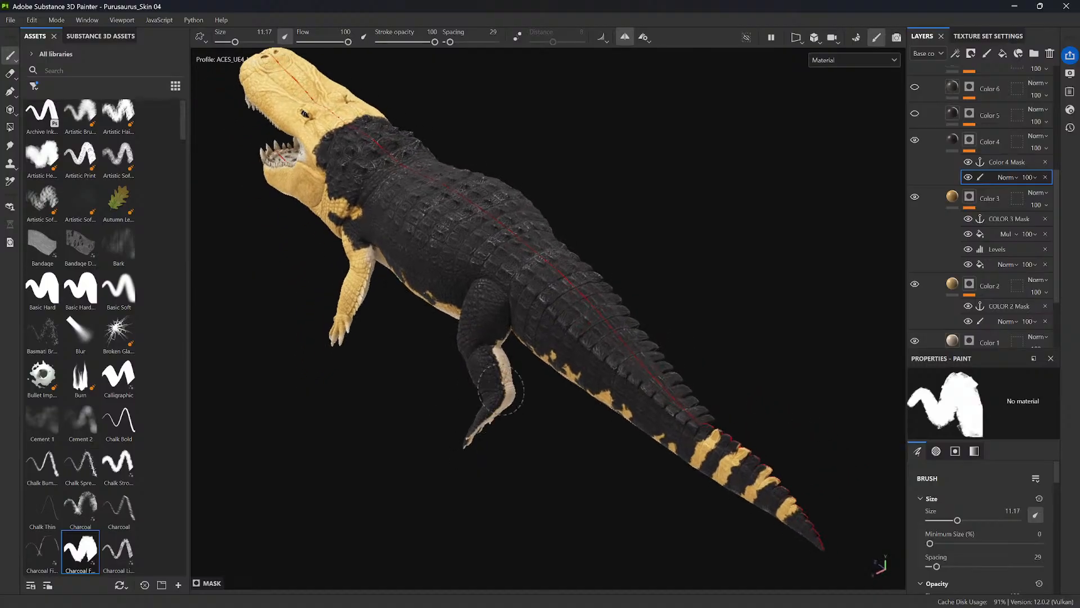
pyautogui.moveTo(474, 396)
pyautogui.keyDown('alt'); pyautogui.mouseDown()
pyautogui.moveTo(577, 293)
pyautogui.moveTo(658, 397)
pyautogui.moveTo(682, 293)
pyautogui.moveTo(719, 298)
pyautogui.moveTo(635, 337)
pyautogui.moveTo(667, 366)
pyautogui.moveTo(660, 392)
pyautogui.mouseUp(); pyautogui.keyUp('alt')
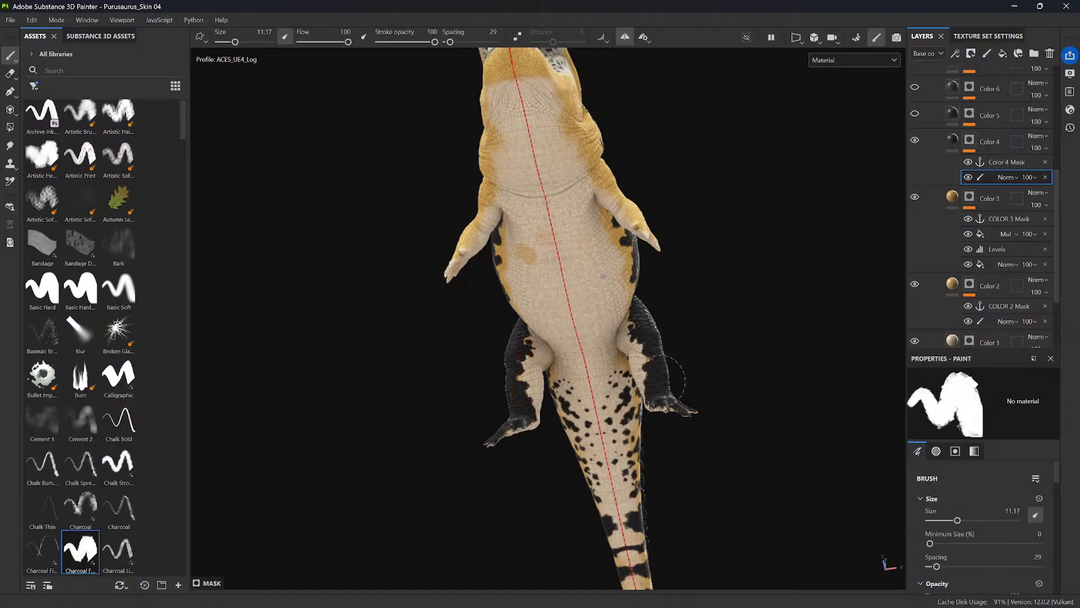
pyautogui.keyDown('alt'); pyautogui.moveTo(712, 309); pyautogui.dragTo(599, 415); pyautogui.keyUp('alt')
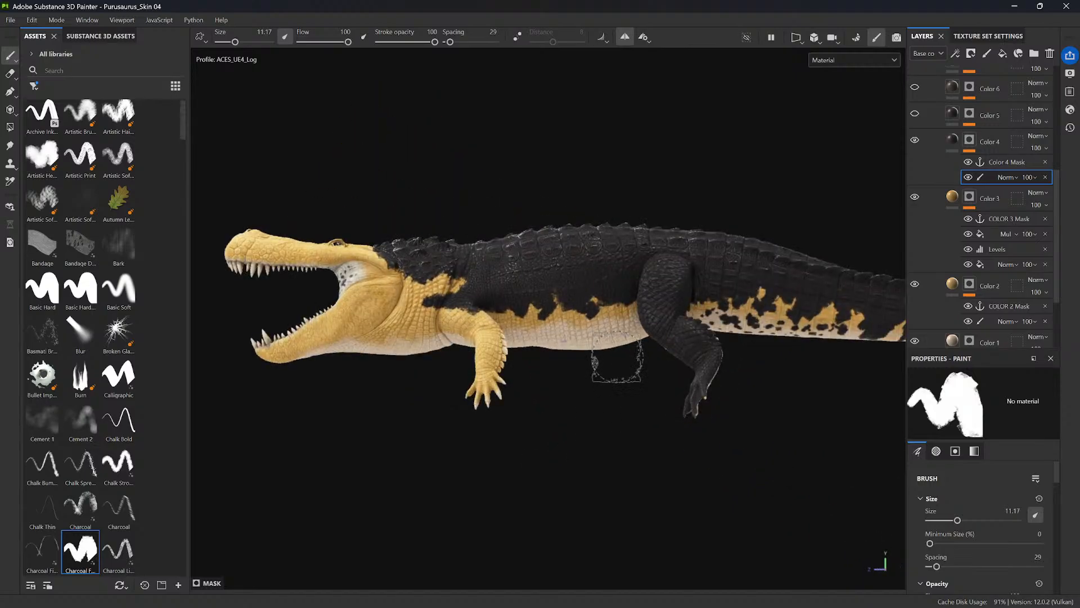
# - Paint the remaining yellow on the neck dark and extend it forward over the cheek and the back of the head around the eye
pyautogui.moveTo(615, 360)
pyautogui.keyDown('alt'); pyautogui.mouseDown(button='middle')
pyautogui.moveTo(670, 437)
pyautogui.moveTo(647, 441)
pyautogui.mouseUp(button='middle'); pyautogui.keyUp('alt')
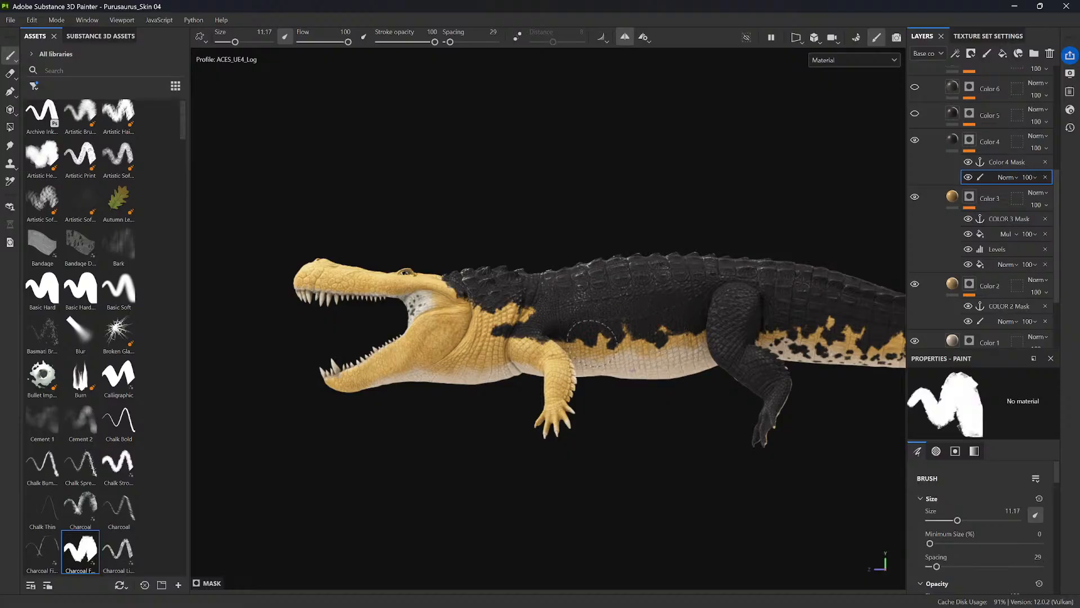
pyautogui.moveTo(591, 322)
pyautogui.mouseDown()
pyautogui.moveTo(543, 318)
pyautogui.moveTo(516, 350)
pyautogui.moveTo(498, 284)
pyautogui.moveTo(473, 331)
pyautogui.moveTo(461, 315)
pyautogui.mouseUp()
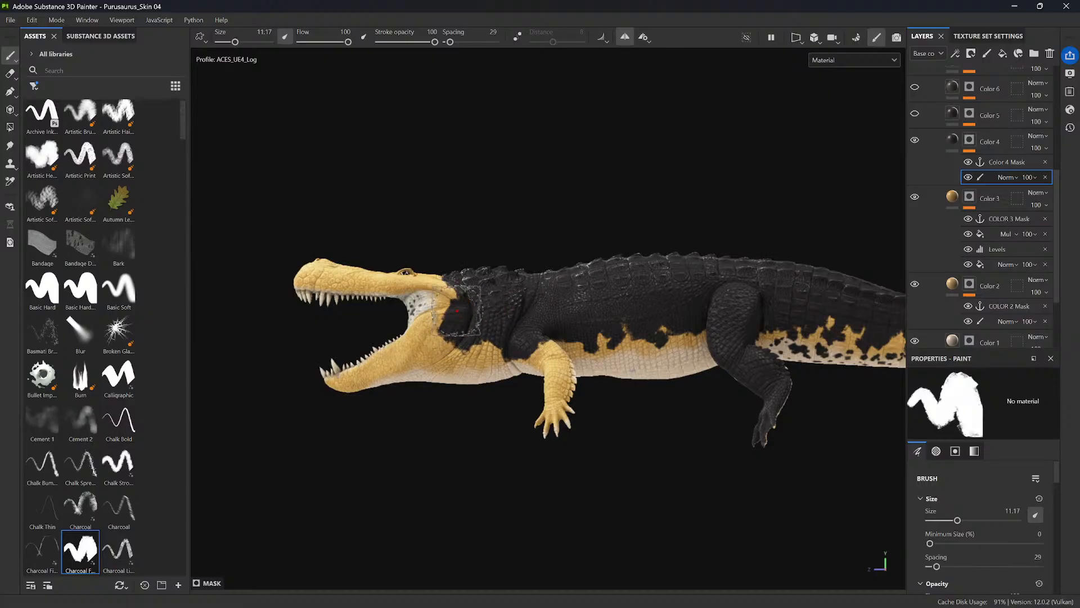
pyautogui.keyDown('alt'); pyautogui.moveTo(457, 285); pyautogui.dragTo(573, 304, button='middle'); pyautogui.keyUp('alt')
pyautogui.moveTo(573, 304)
pyautogui.keyDown('alt'); pyautogui.mouseDown()
pyautogui.moveTo(515, 270)
pyautogui.moveTo(507, 295)
pyautogui.moveTo(529, 245)
pyautogui.moveTo(543, 297)
pyautogui.moveTo(537, 279)
pyautogui.moveTo(615, 316)
pyautogui.moveTo(602, 311)
pyautogui.mouseUp(); pyautogui.keyUp('alt')
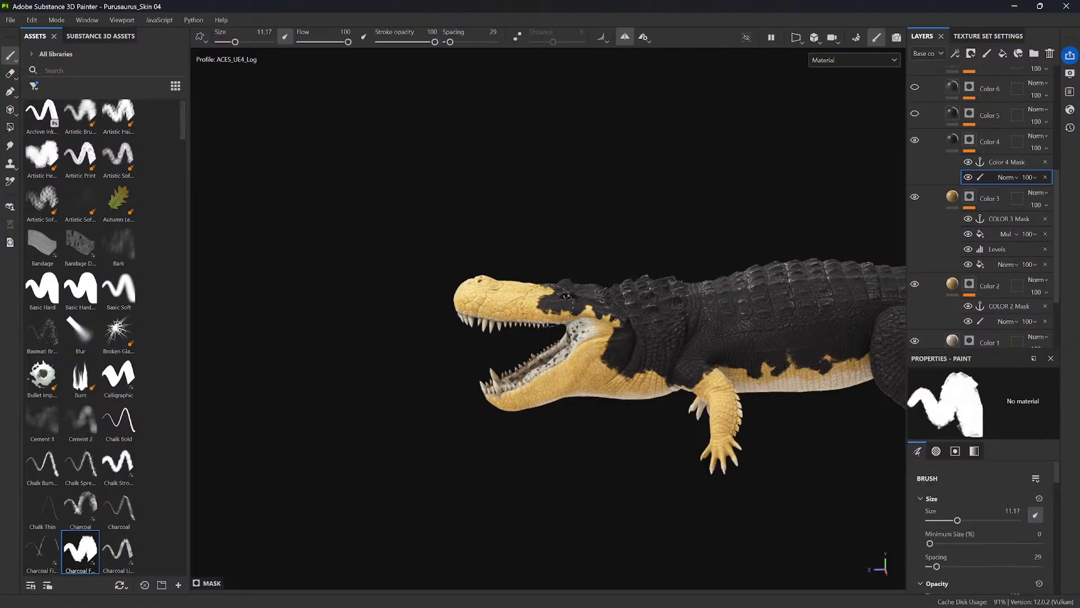
# - Paint the top of the snout dark, breaking its lower edge into irregular spots along the upper jaw
pyautogui.moveTo(533, 274)
pyautogui.keyDown('alt'); pyautogui.mouseDown()
pyautogui.moveTo(449, 294)
pyautogui.moveTo(461, 326)
pyautogui.moveTo(456, 302)
pyautogui.moveTo(471, 316)
pyautogui.moveTo(460, 309)
pyautogui.moveTo(472, 305)
pyautogui.mouseUp(); pyautogui.keyUp('alt')
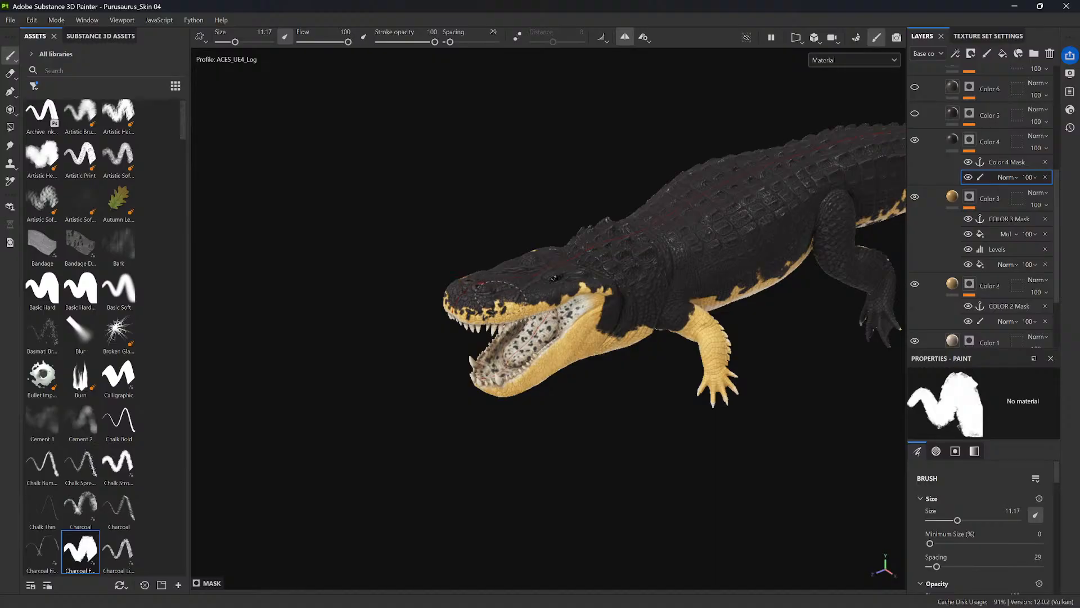
pyautogui.keyDown('alt'); pyautogui.keyDown('shift'); pyautogui.moveTo(512, 302); pyautogui.dragTo(506, 299); pyautogui.keyUp('shift'); pyautogui.keyUp('alt')
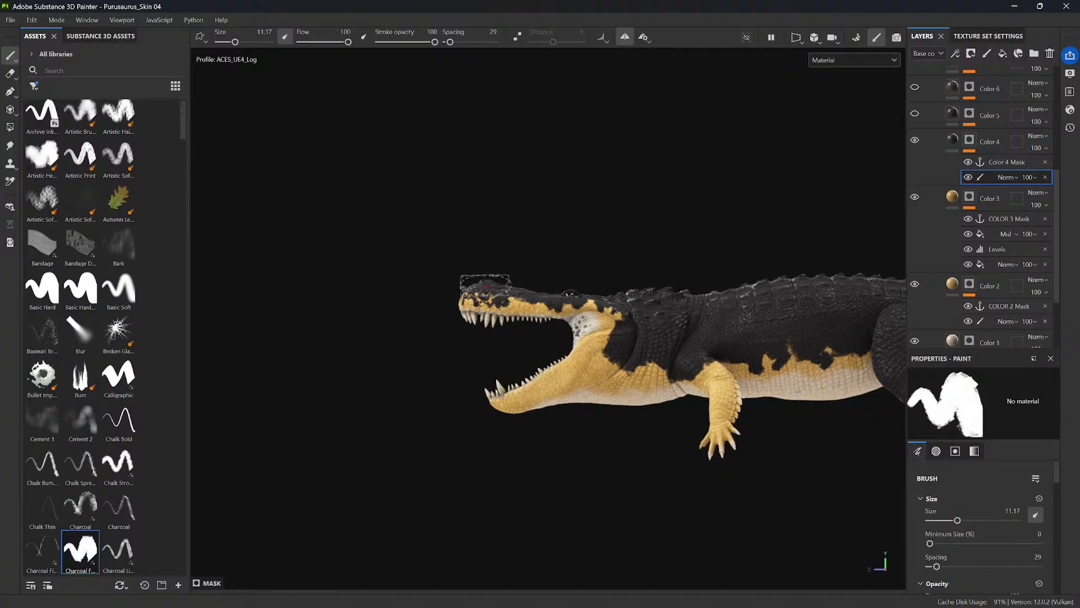
pyautogui.keyDown('alt'); pyautogui.moveTo(520, 275); pyautogui.dragTo(481, 286); pyautogui.keyUp('alt')
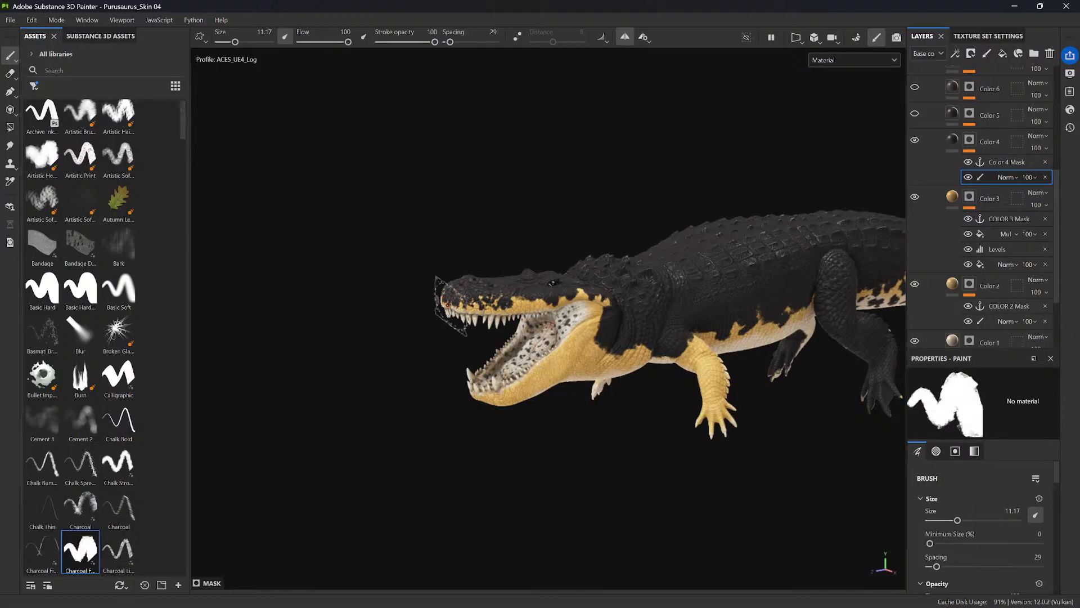
pyautogui.moveTo(482, 284)
pyautogui.keyDown('alt'); pyautogui.mouseDown()
pyautogui.moveTo(499, 271)
pyautogui.moveTo(511, 306)
pyautogui.moveTo(539, 300)
pyautogui.mouseUp(); pyautogui.keyUp('alt')
pyautogui.keyDown('alt'); pyautogui.moveTo(539, 291); pyautogui.dragTo(501, 285, button='middle'); pyautogui.keyUp('alt')
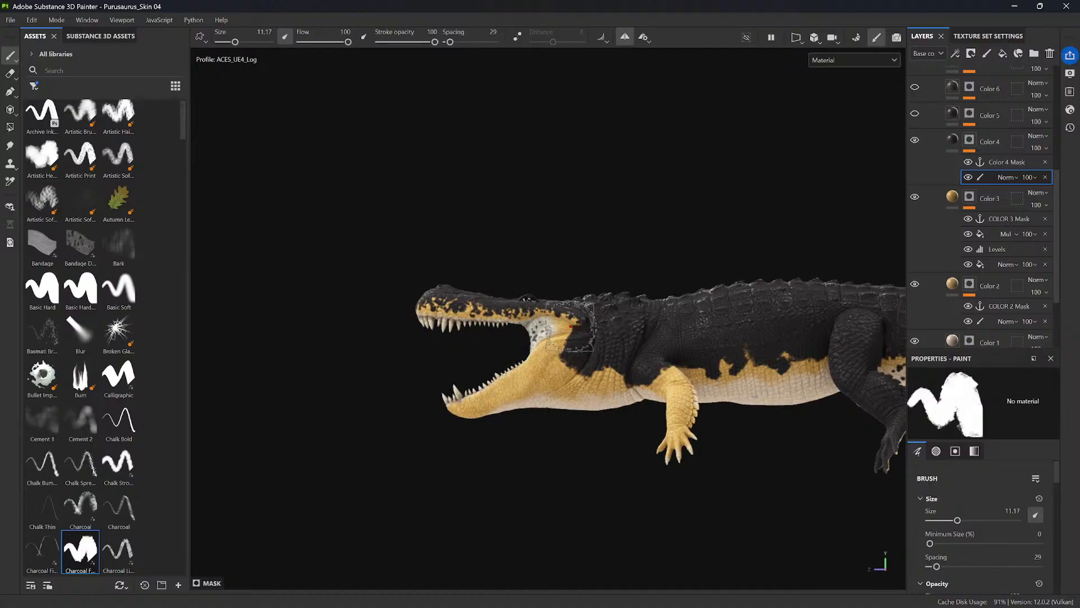
# - Break up the dark neck with yellow gaps and streaks toward the shoulder and dark spots behind the lower jaw, using brush size 13.37
pyautogui.keyDown('ctrl'); pyautogui.moveTo(566, 346); pyautogui.dragTo(573, 345, button='right'); pyautogui.keyUp('ctrl')
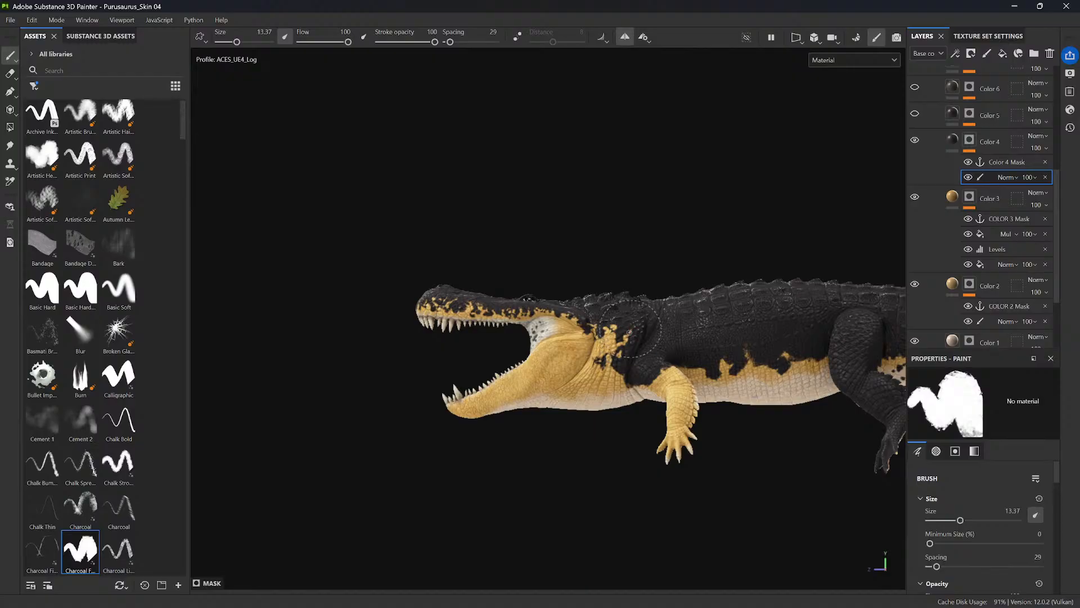
pyautogui.keyDown('alt'); pyautogui.moveTo(627, 327); pyautogui.dragTo(592, 341, button='middle'); pyautogui.keyUp('alt')
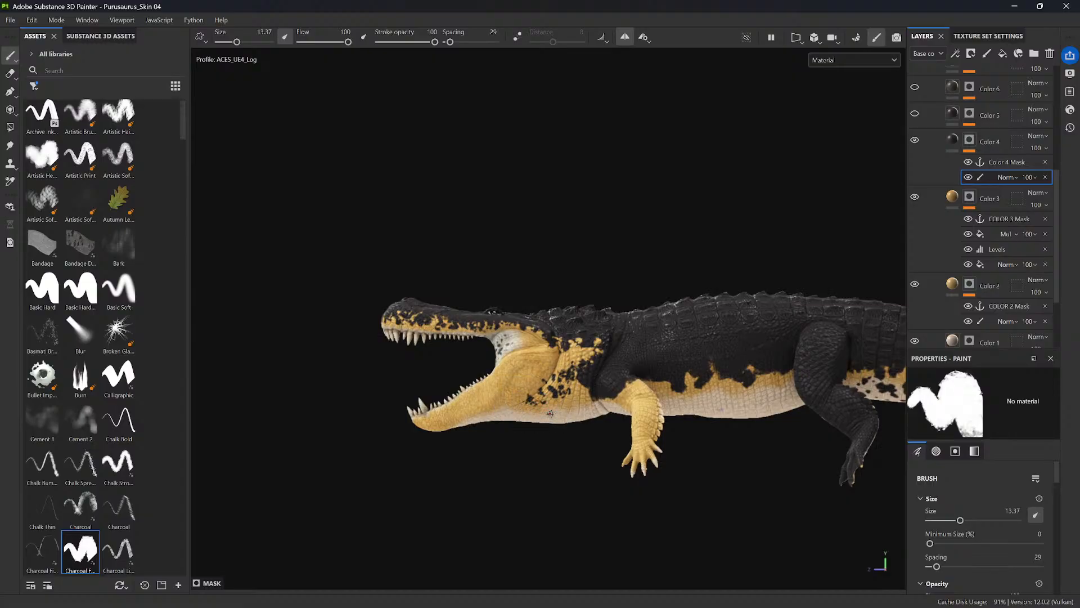
pyautogui.keyDown('alt'); pyautogui.moveTo(535, 404); pyautogui.dragTo(537, 366); pyautogui.keyUp('alt')
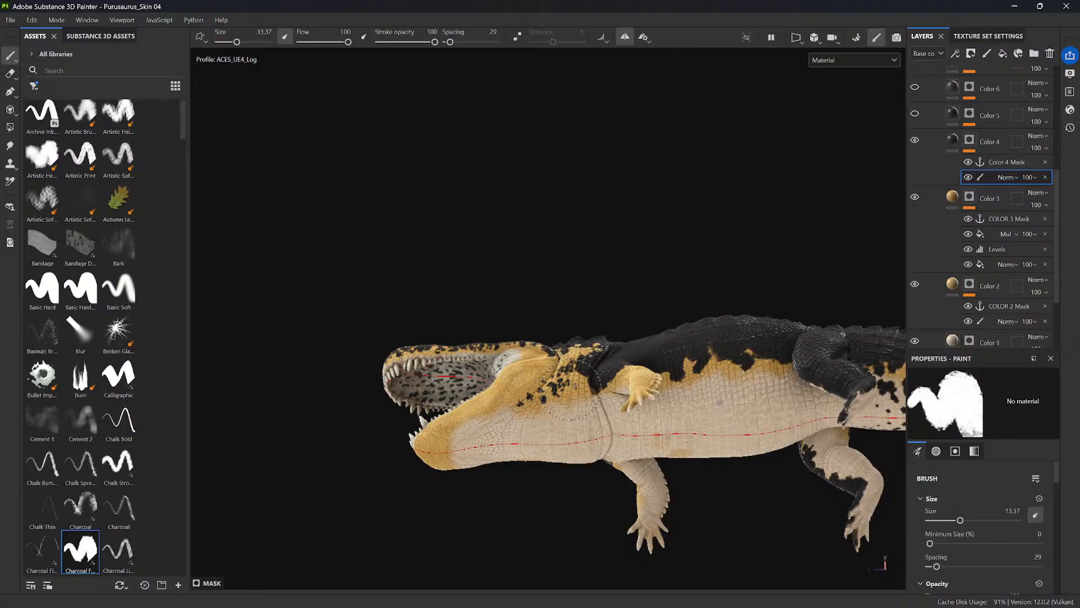
pyautogui.keyDown('alt'); pyautogui.moveTo(578, 458); pyautogui.dragTo(878, 369); pyautogui.keyUp('alt')
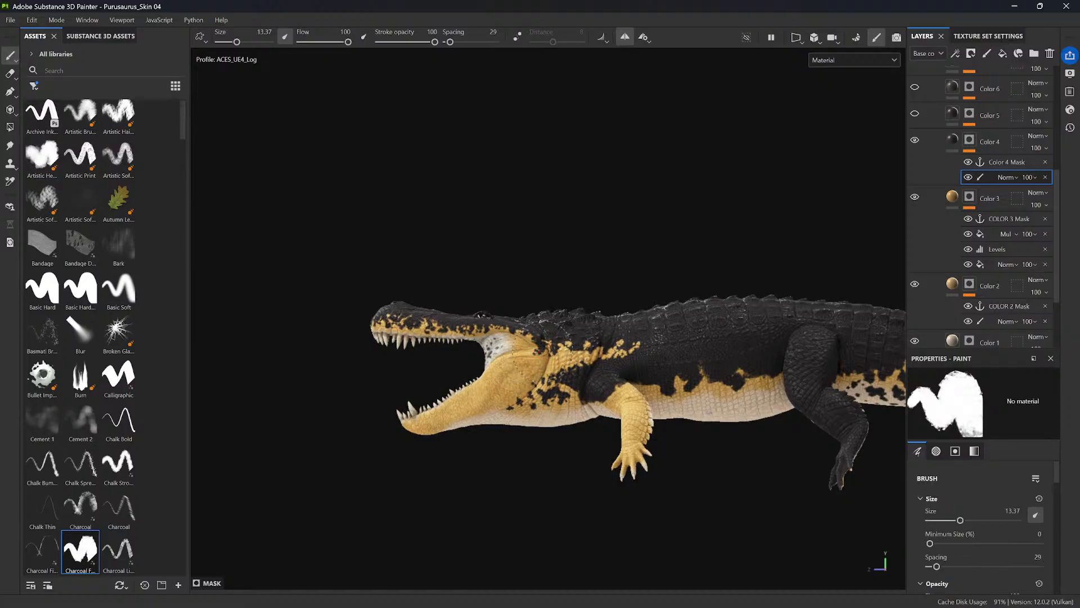
pyautogui.keyDown('alt'); pyautogui.moveTo(584, 319); pyautogui.dragTo(552, 338, button='middle'); pyautogui.keyUp('alt')
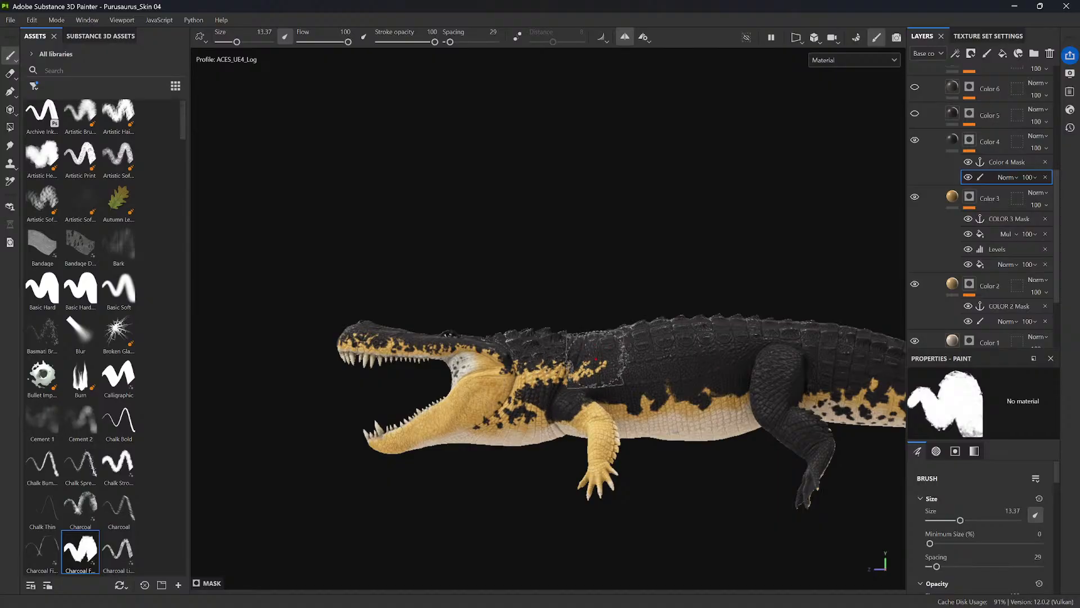
# - Paint the front leg dark from the shoulder to the toes, keeping its inner side light
pyautogui.keyDown('alt'); pyautogui.moveTo(649, 228); pyautogui.dragTo(516, 239, button='middle'); pyautogui.keyUp('alt')
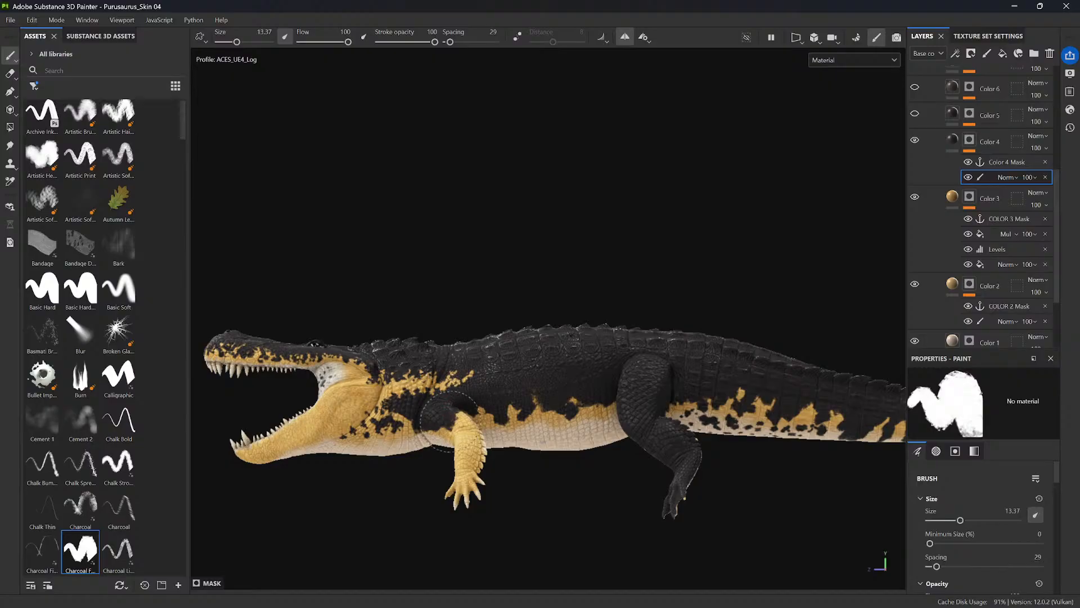
pyautogui.moveTo(446, 416)
pyautogui.mouseDown()
pyautogui.moveTo(459, 419)
pyautogui.moveTo(472, 498)
pyautogui.moveTo(450, 503)
pyautogui.moveTo(485, 473)
pyautogui.moveTo(459, 418)
pyautogui.mouseUp()
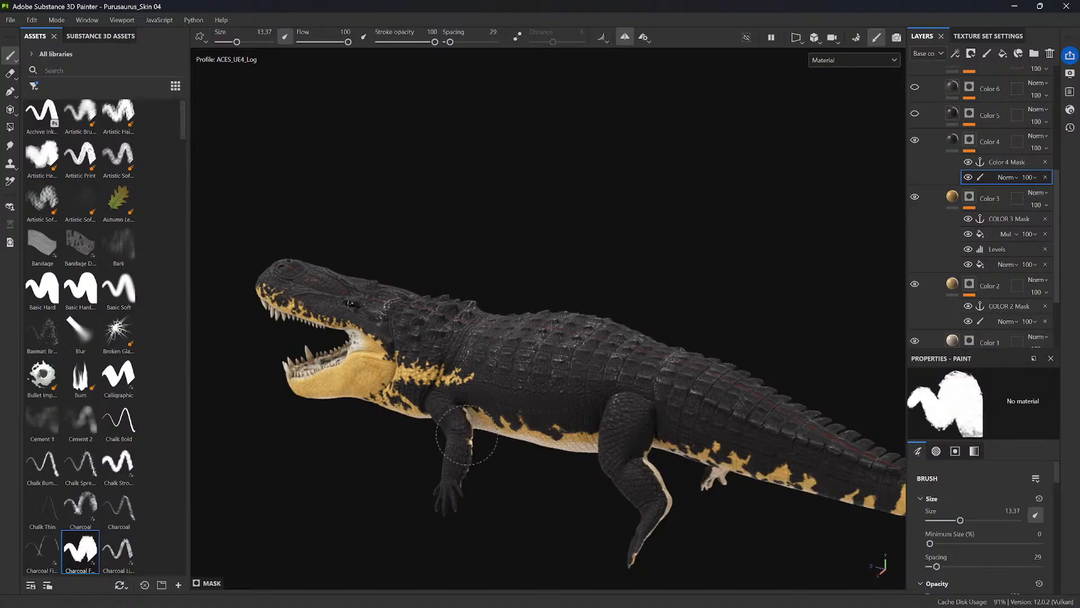
pyautogui.moveTo(446, 494)
pyautogui.keyDown('alt'); pyautogui.mouseDown()
pyautogui.moveTo(548, 457)
pyautogui.moveTo(521, 491)
pyautogui.moveTo(535, 350)
pyautogui.moveTo(562, 367)
pyautogui.moveTo(448, 456)
pyautogui.mouseUp(); pyautogui.keyUp('alt')
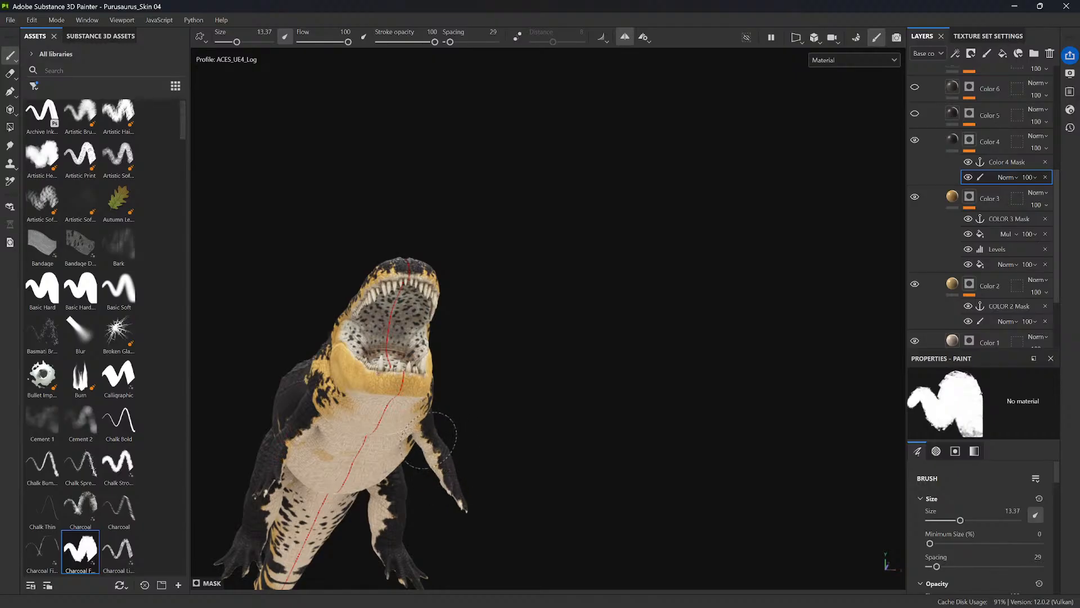
pyautogui.moveTo(434, 439)
pyautogui.keyDown('alt'); pyautogui.mouseDown()
pyautogui.moveTo(475, 433)
pyautogui.moveTo(492, 335)
pyautogui.moveTo(416, 419)
pyautogui.mouseUp(); pyautogui.keyUp('alt')
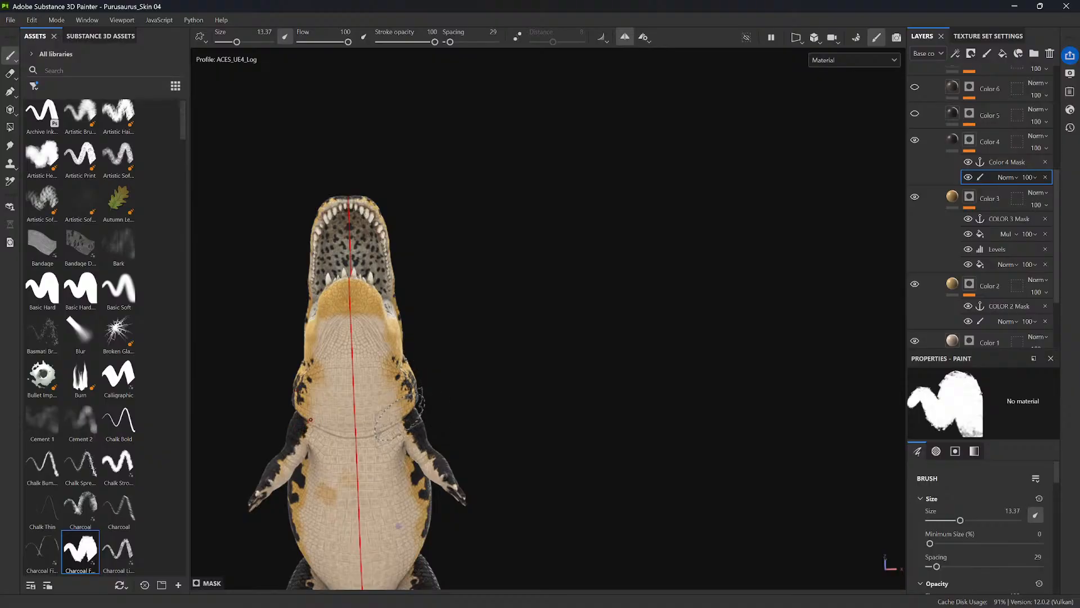
pyautogui.moveTo(473, 369)
pyautogui.keyDown('alt'); pyautogui.mouseDown()
pyautogui.moveTo(481, 341)
pyautogui.moveTo(388, 372)
pyautogui.mouseUp(); pyautogui.keyUp('alt')
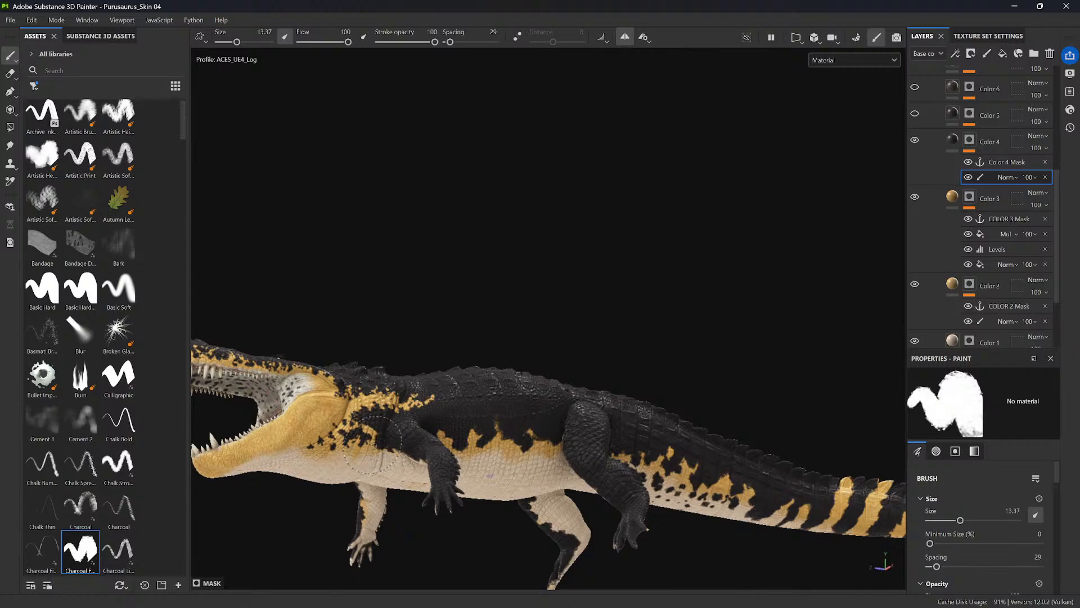
pyautogui.keyDown('alt'); pyautogui.moveTo(396, 444); pyautogui.dragTo(442, 438); pyautogui.keyUp('alt')
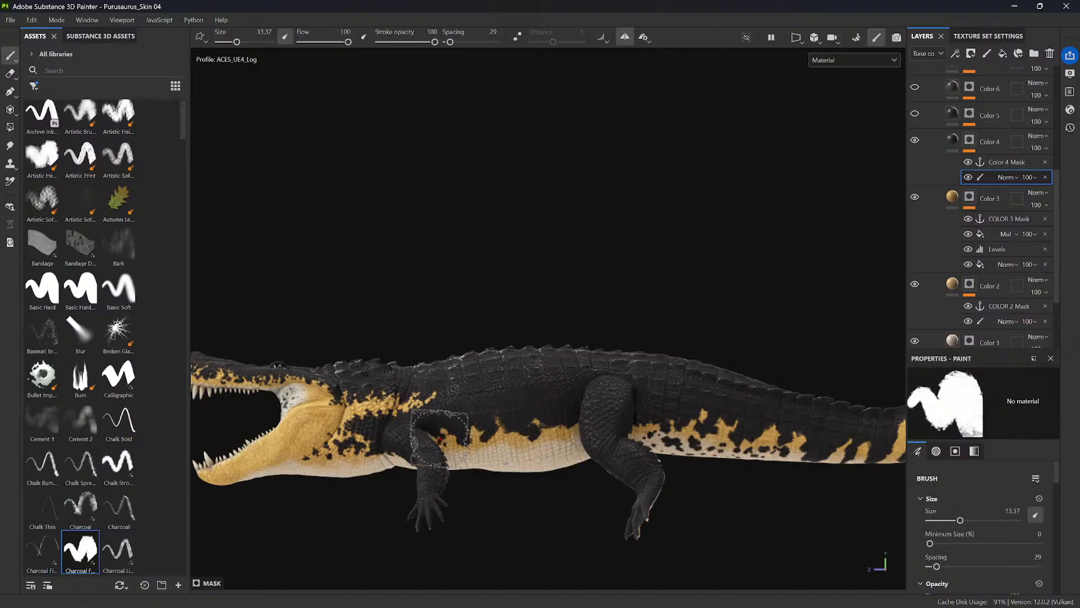
# - Break up the lower edge of the dark flank between the front and hind legs with irregular yellow patches and dark spots
pyautogui.keyDown('alt'); pyautogui.moveTo(528, 386); pyautogui.dragTo(483, 382); pyautogui.keyUp('alt')
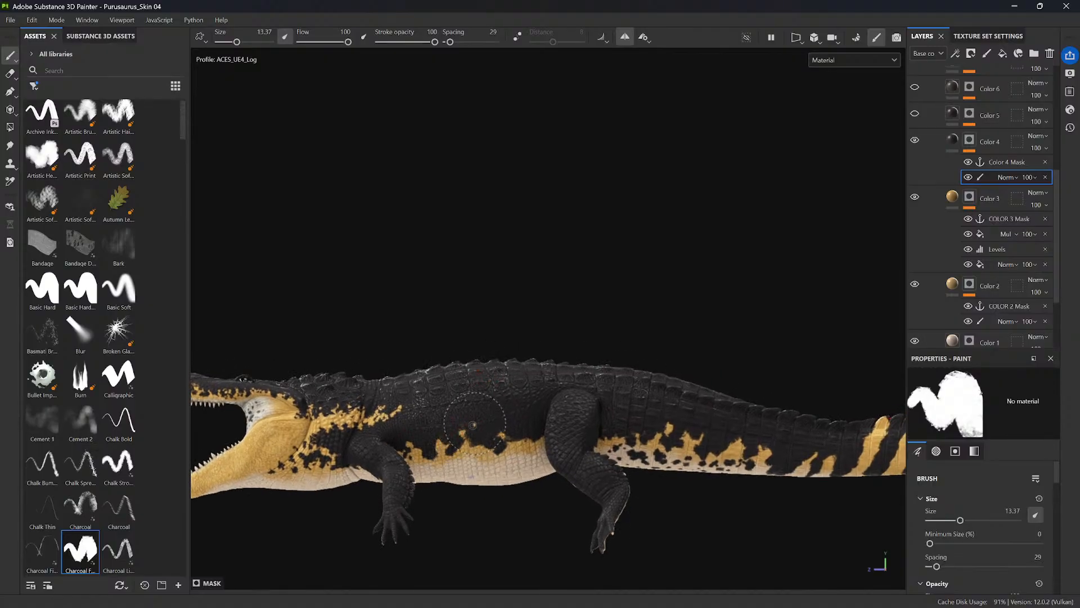
pyautogui.moveTo(472, 426)
pyautogui.mouseDown()
pyautogui.moveTo(531, 411)
pyautogui.moveTo(516, 444)
pyautogui.mouseUp()
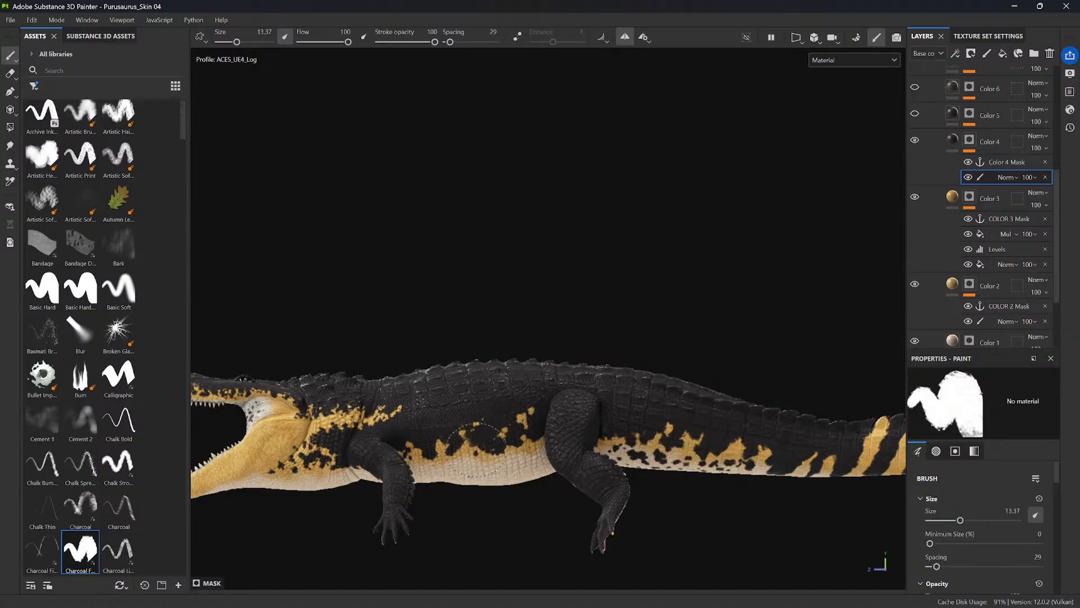
pyautogui.keyDown('alt'); pyautogui.moveTo(478, 451); pyautogui.dragTo(525, 445, button='middle'); pyautogui.keyUp('alt')
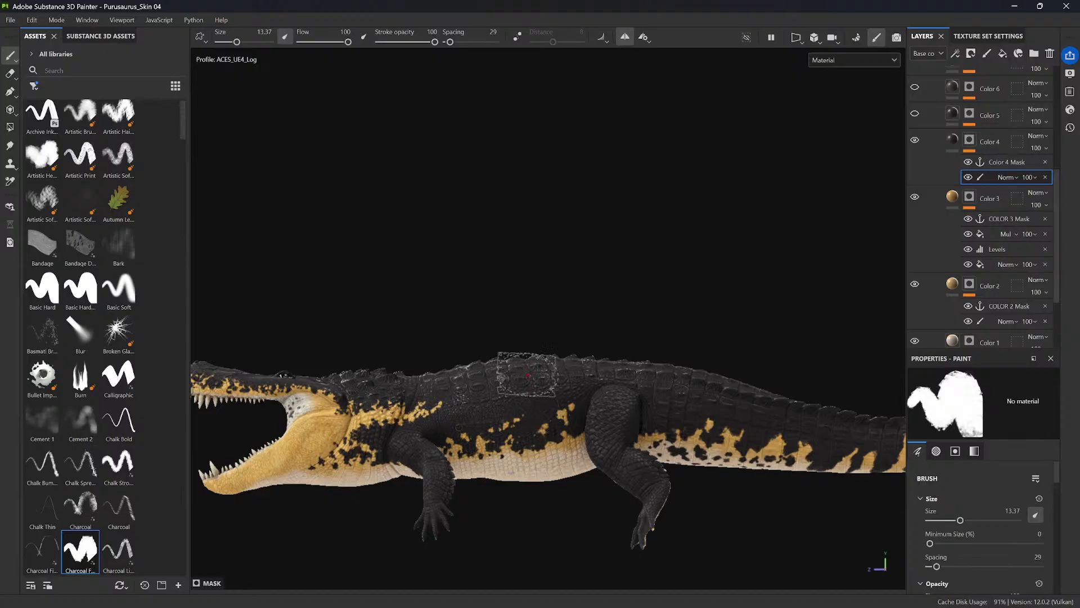
pyautogui.moveTo(700, 222)
pyautogui.keyDown('alt'); pyautogui.mouseDown()
pyautogui.moveTo(570, 213)
pyautogui.moveTo(692, 247)
pyautogui.mouseUp(); pyautogui.keyUp('alt')
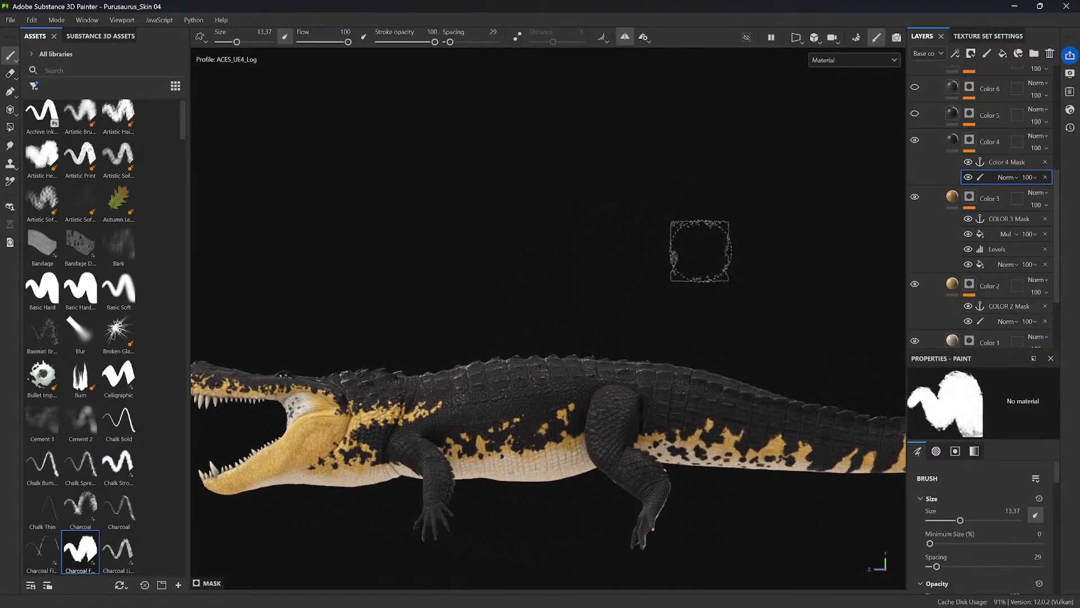
# - Refine the irregular yellow patches and dark spots along the lower side of the tail base behind the hind leg
pyautogui.keyDown('alt'); pyautogui.moveTo(700, 251); pyautogui.dragTo(610, 223, button='middle'); pyautogui.keyUp('alt')
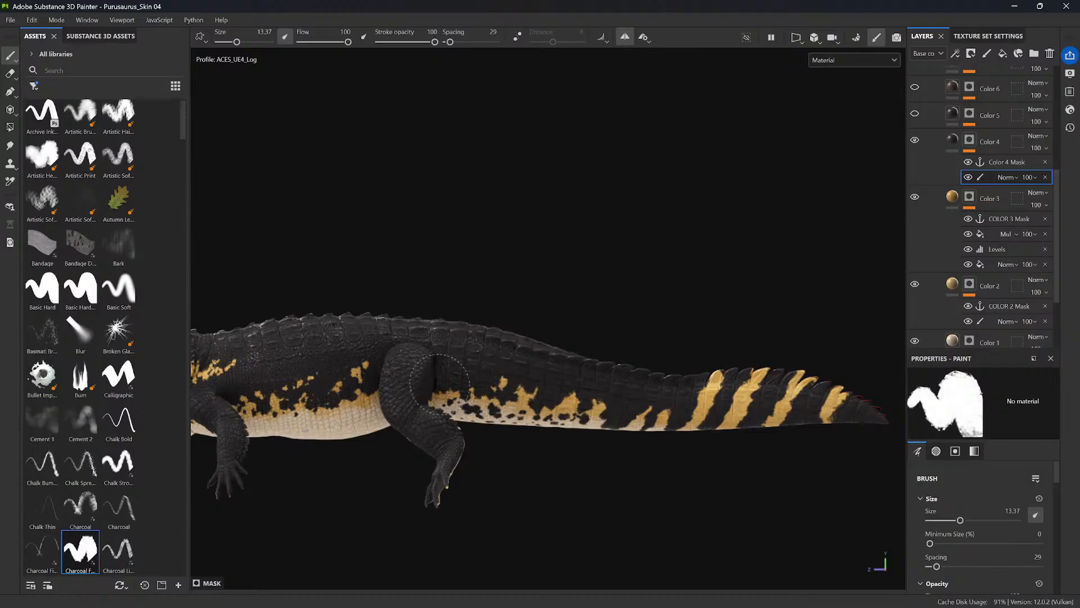
pyautogui.keyDown('alt'); pyautogui.moveTo(447, 278); pyautogui.dragTo(743, 248, button='middle'); pyautogui.keyUp('alt')
pyautogui.keyDown('alt'); pyautogui.moveTo(633, 255); pyautogui.dragTo(448, 264, button='middle'); pyautogui.keyUp('alt')
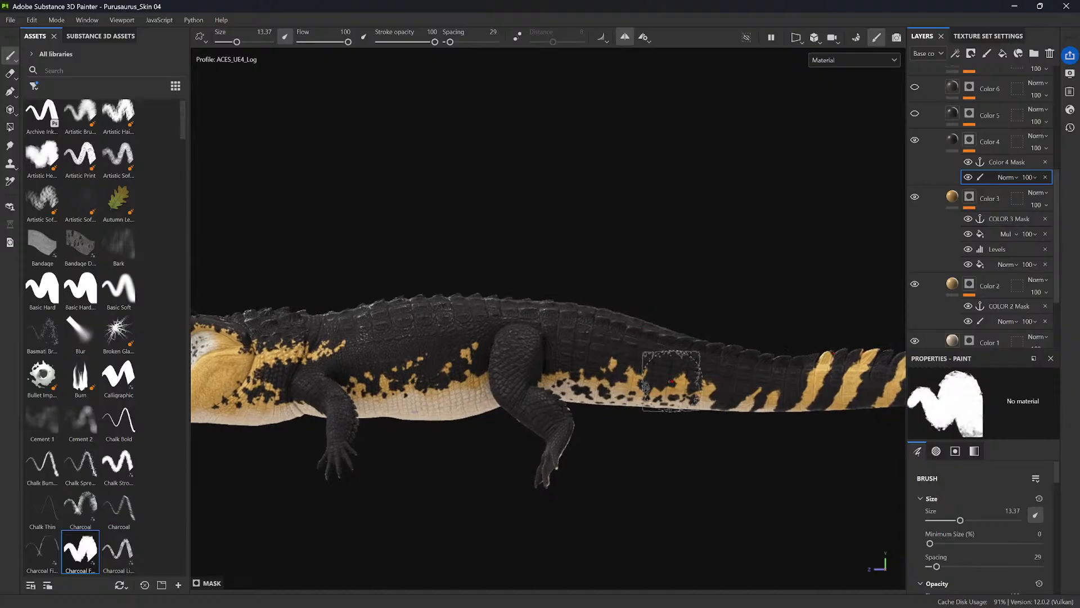
pyautogui.moveTo(637, 388); pyautogui.dragTo(630, 384)
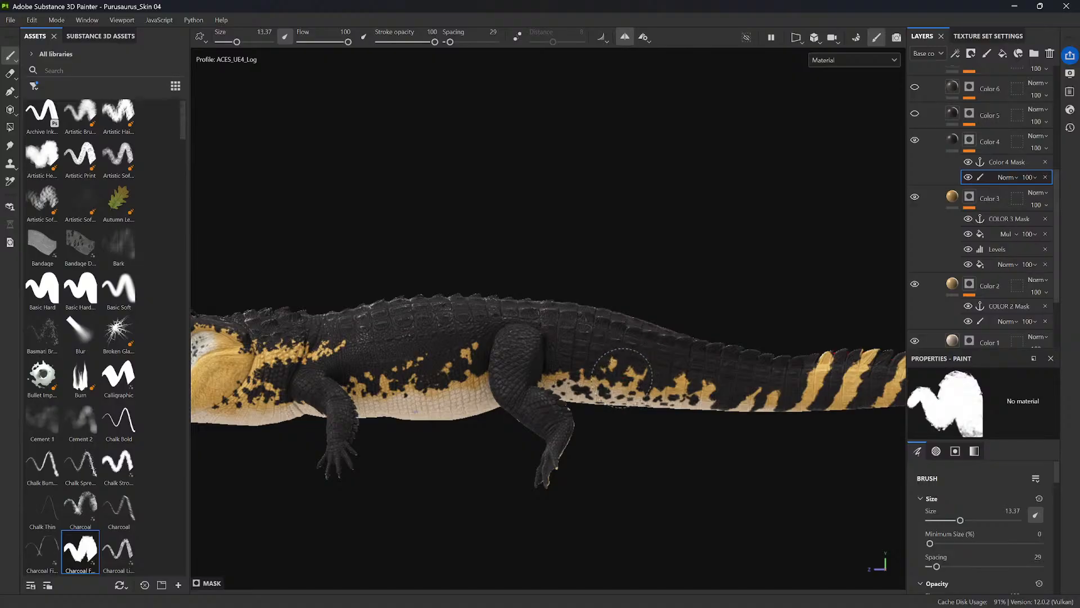
pyautogui.moveTo(629, 346); pyautogui.dragTo(681, 350, button='middle')
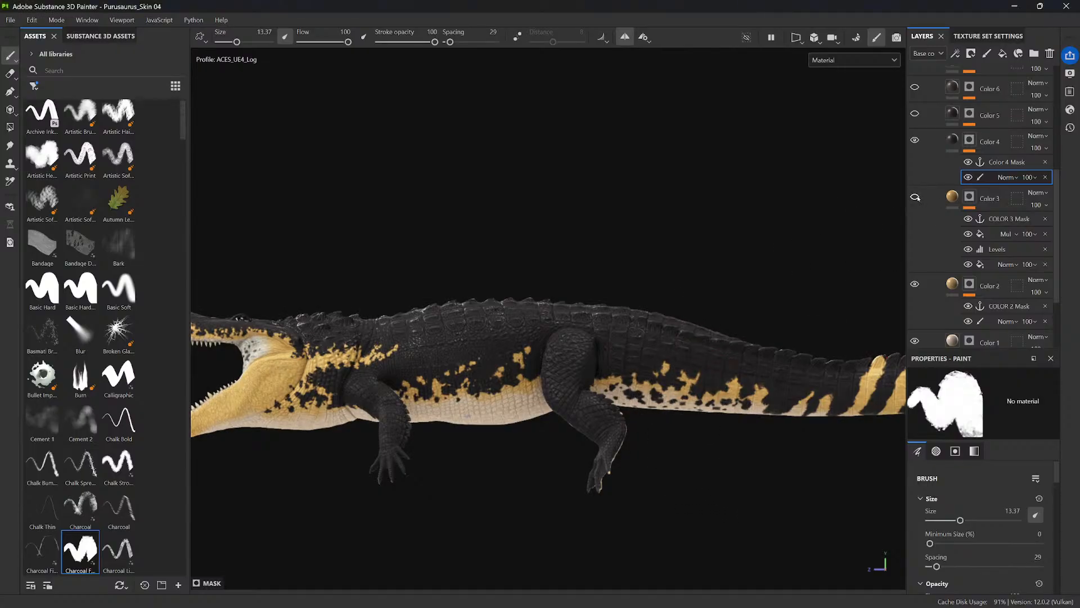
# - Switch the Color 4 layer's visibility off and on to compare its effect on the skin
pyautogui.click(990, 142)
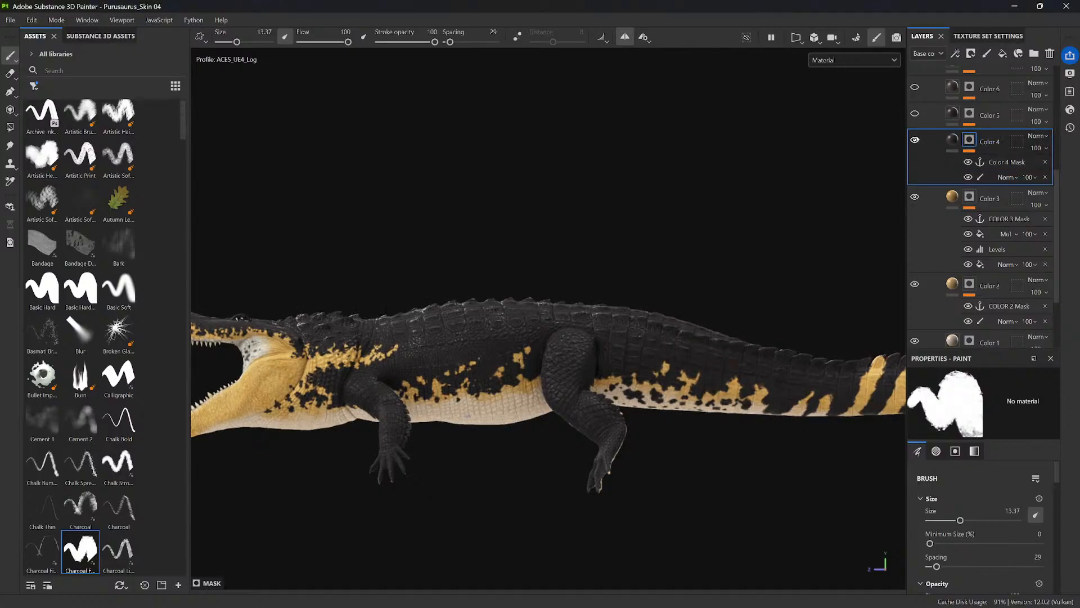
pyautogui.click(915, 139)
pyautogui.click(914, 139)
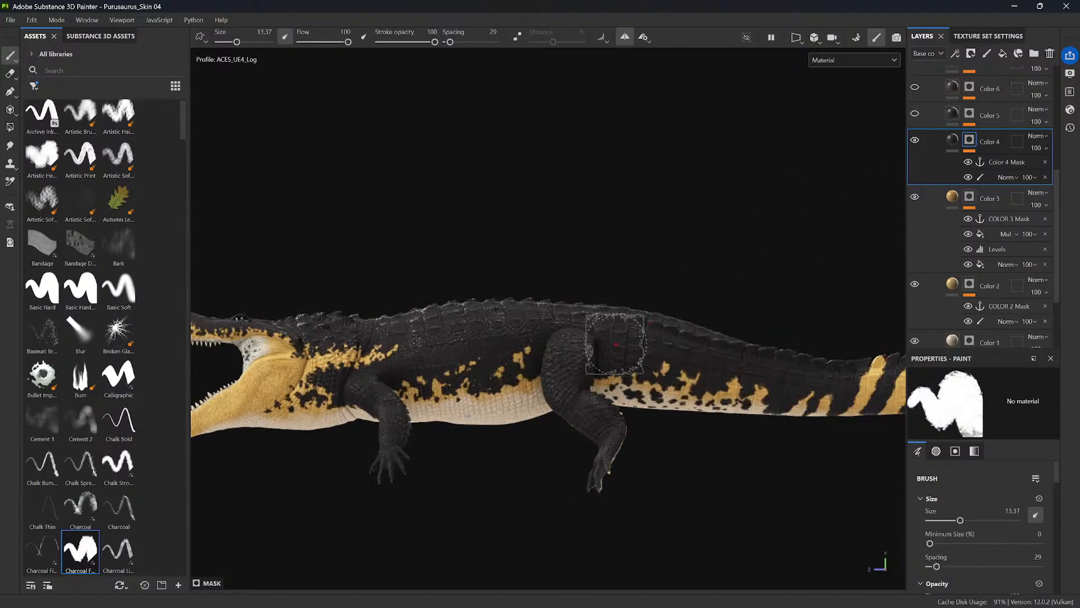
pyautogui.keyDown('alt'); pyautogui.moveTo(616, 344); pyautogui.dragTo(719, 349, button='middle'); pyautogui.keyUp('alt')
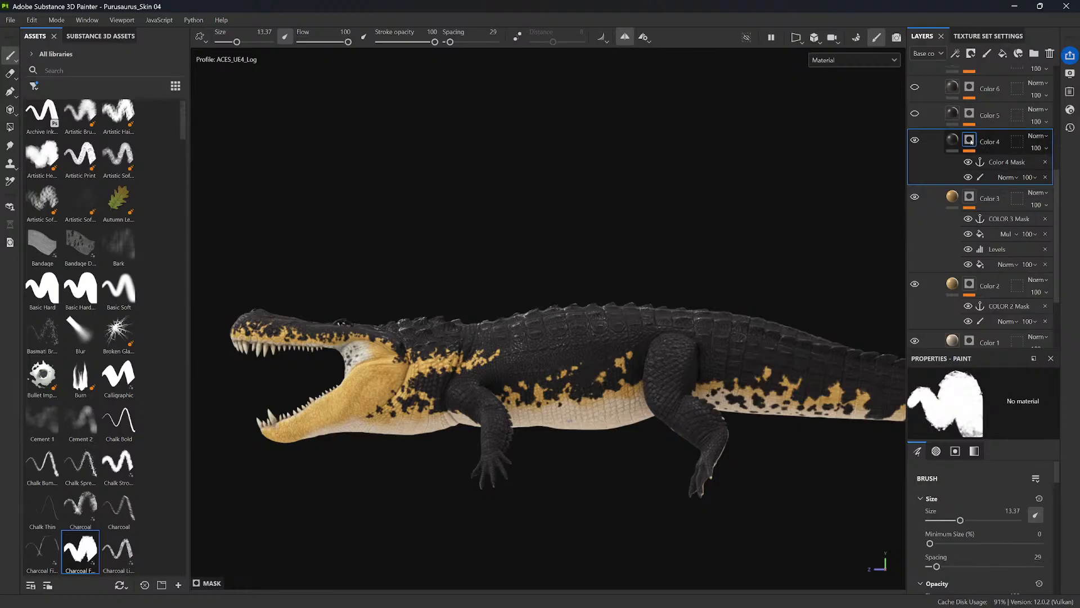
# - Move the Color 4 layer above Color 5, show Color 5, and expand Color 5's mask effects
pyautogui.moveTo(986, 137); pyautogui.dragTo(985, 107)
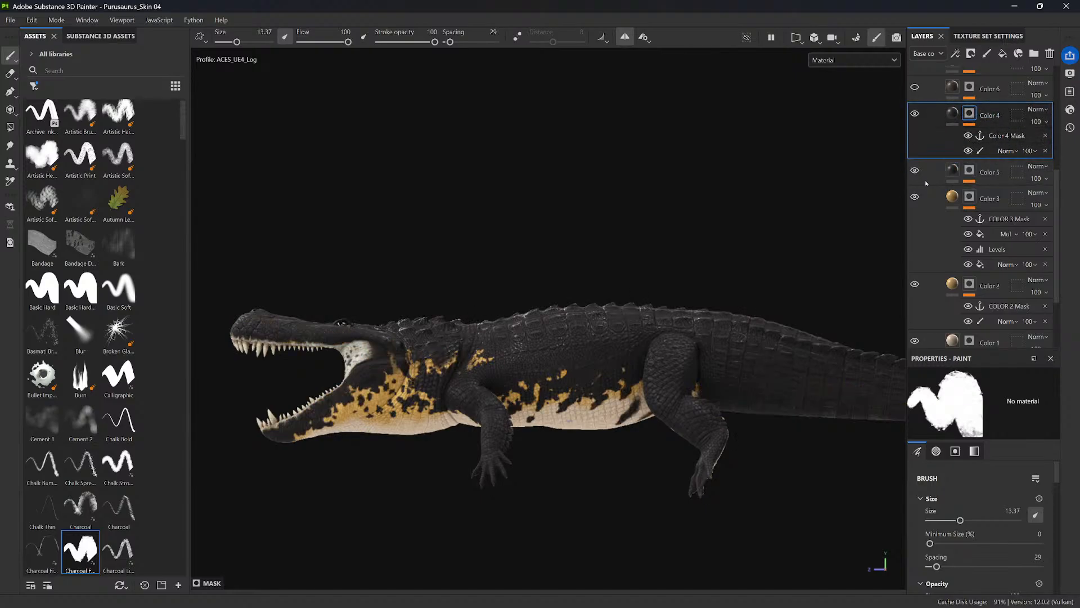
pyautogui.click(953, 172)
pyautogui.click(970, 170)
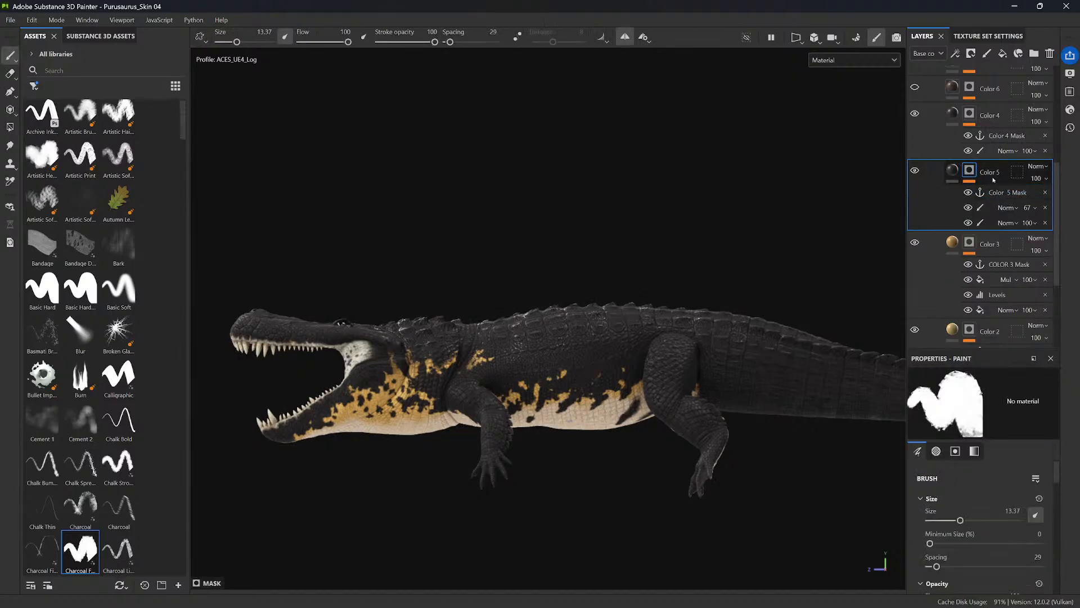
# - Rename the anchor point on the Color 4 layer's mask as Color 5 Mask
pyautogui.click(1001, 137)
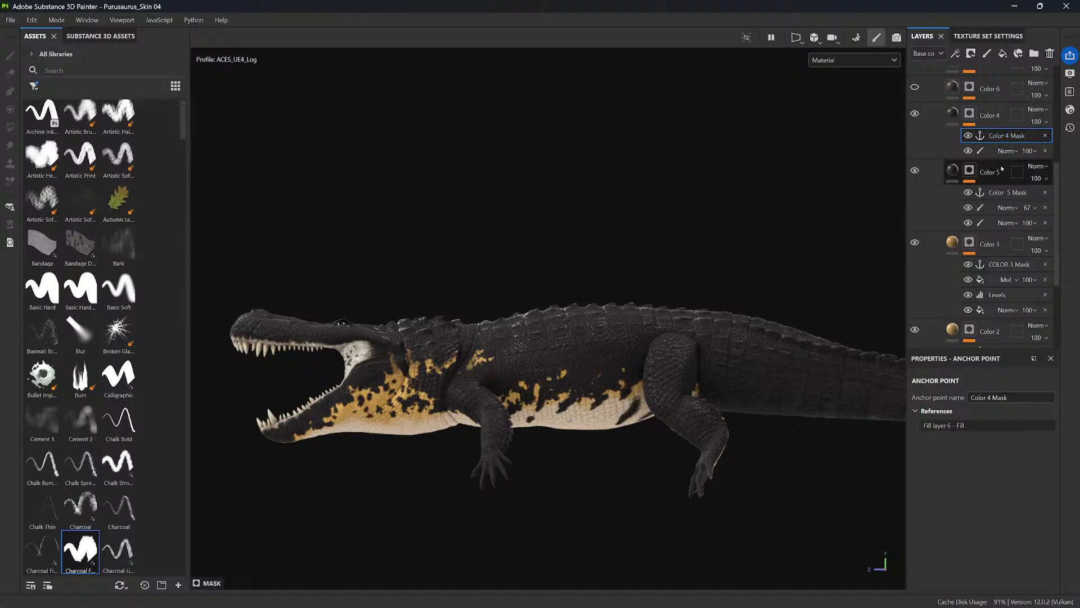
pyautogui.doubleClick(1011, 136)
pyautogui.doubleClick(1011, 137)
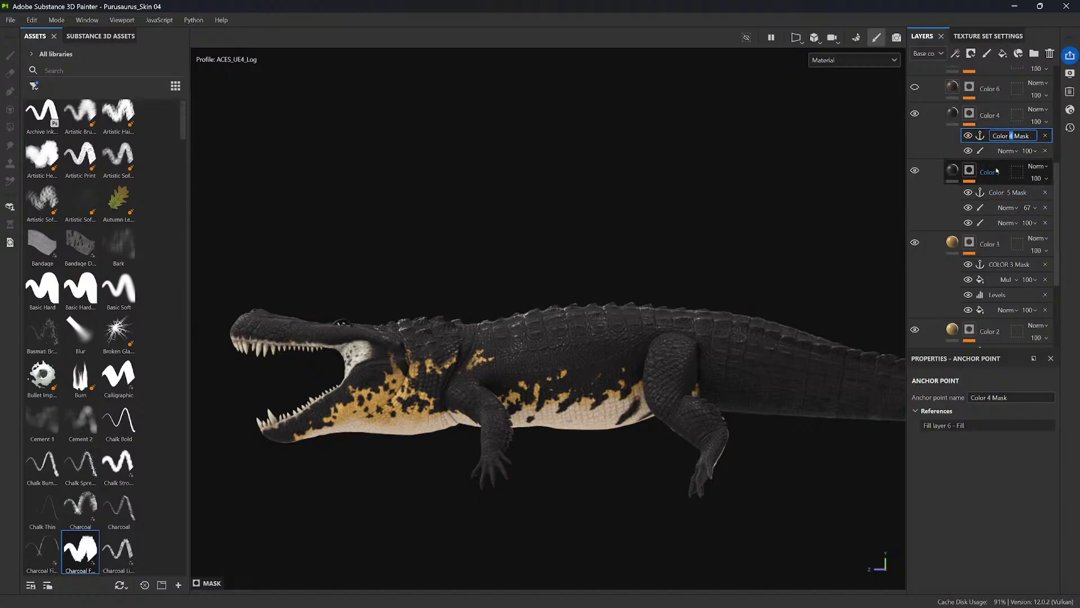
pyautogui.press('BackSpace')
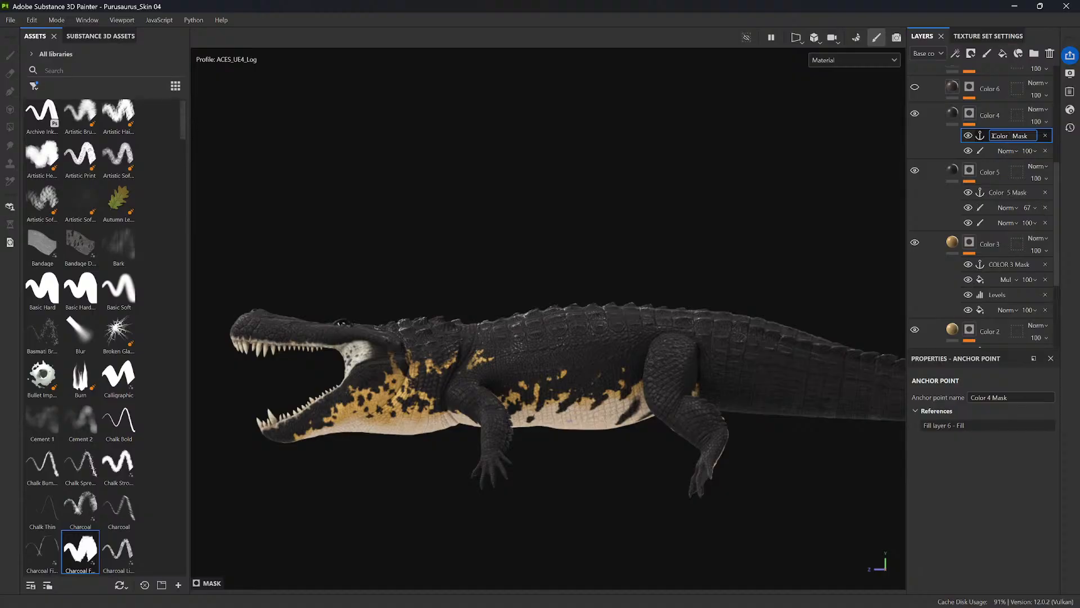
pyautogui.write('5')
pyautogui.click(1011, 193)
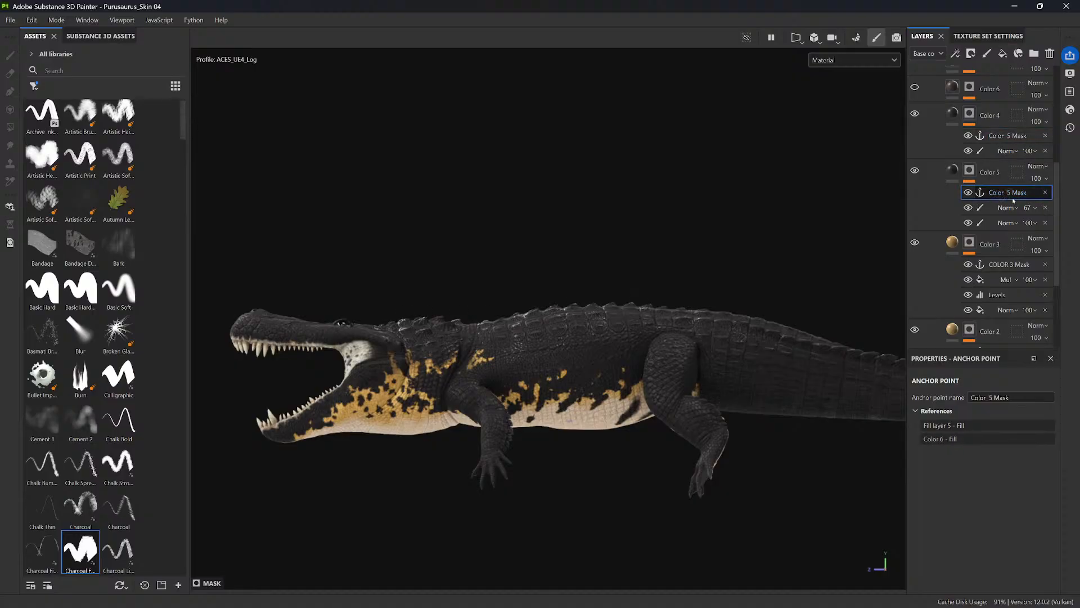
# - Rename the anchor on Color 5's mask as Color 4 Mask and remove the extra space from Color 4's Color 5 Mask anchor name
pyautogui.doubleClick(1011, 193)
pyautogui.write('4')
pyautogui.press('Return')
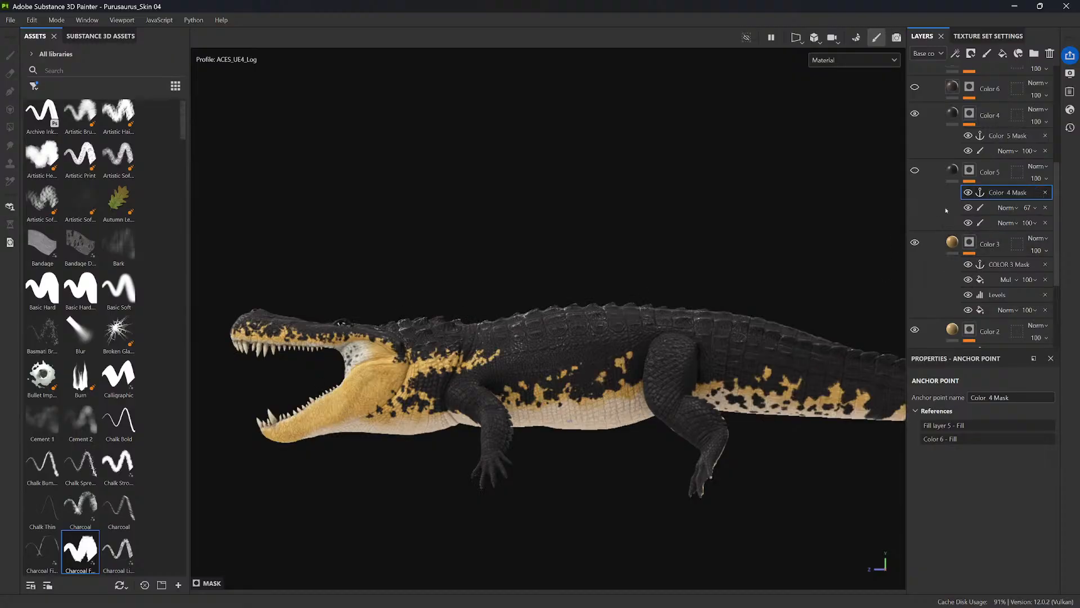
pyautogui.doubleClick(1011, 135)
pyautogui.click(1015, 139)
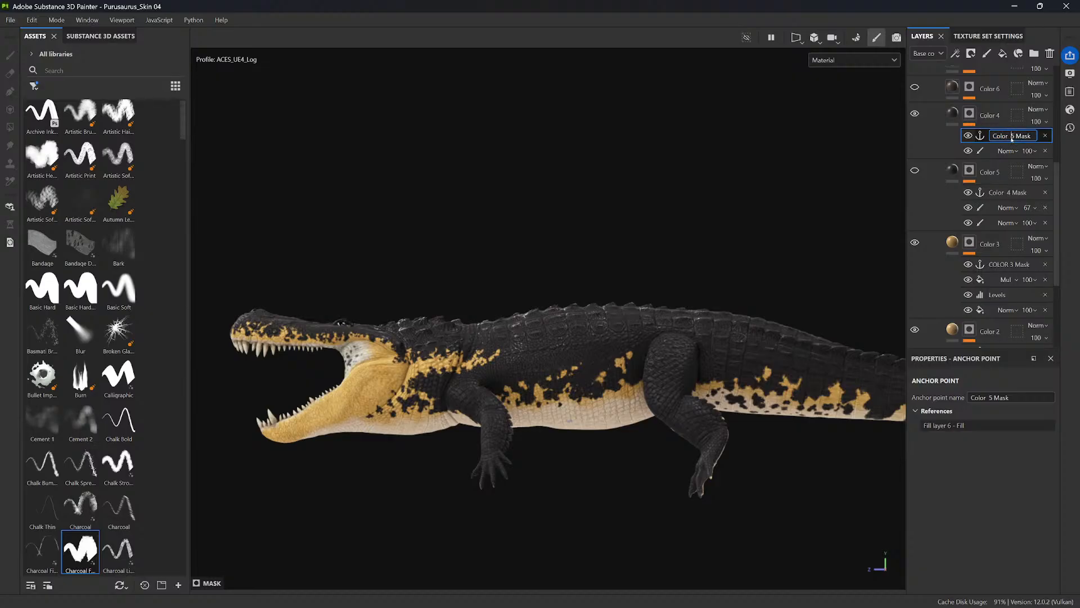
pyautogui.press('BackSpace')
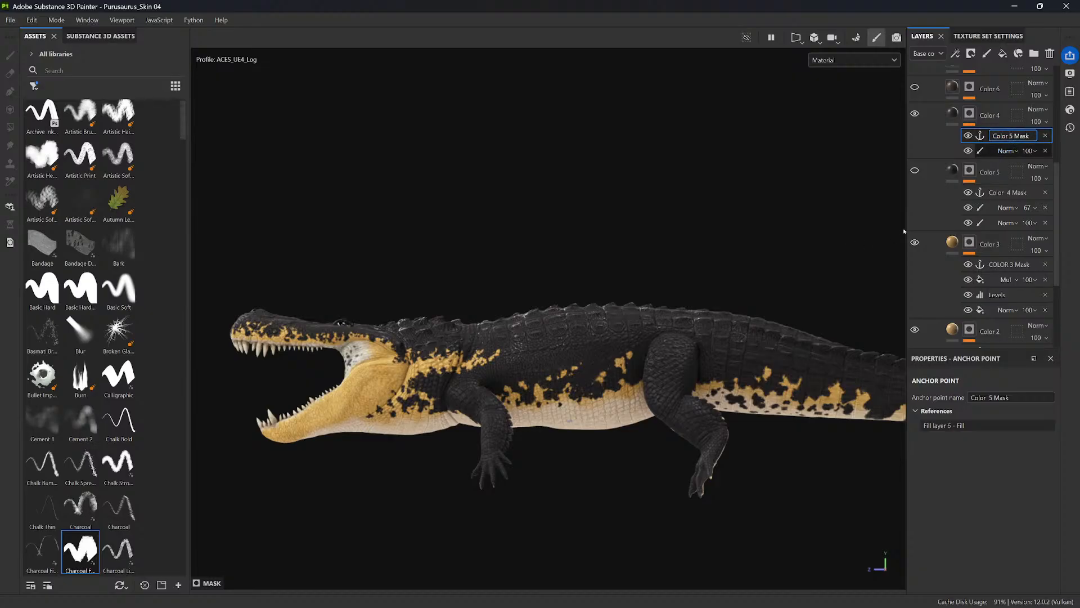
# - Delete both paint effects from the Color 5 layer's mask
pyautogui.click(958, 194)
pyautogui.click(1006, 209)
pyautogui.click(950, 208)
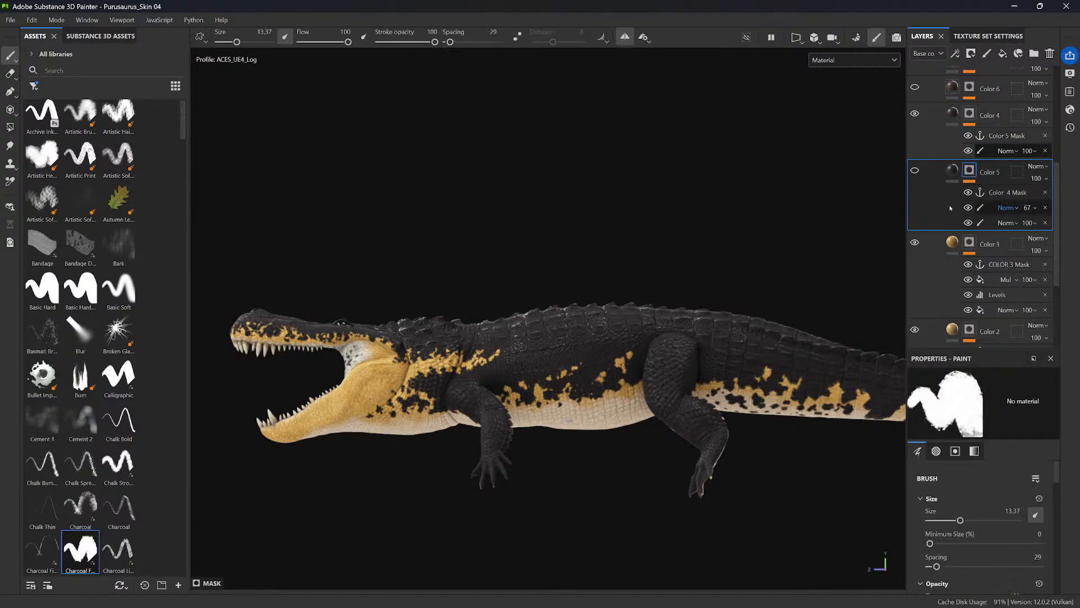
pyautogui.click(952, 170)
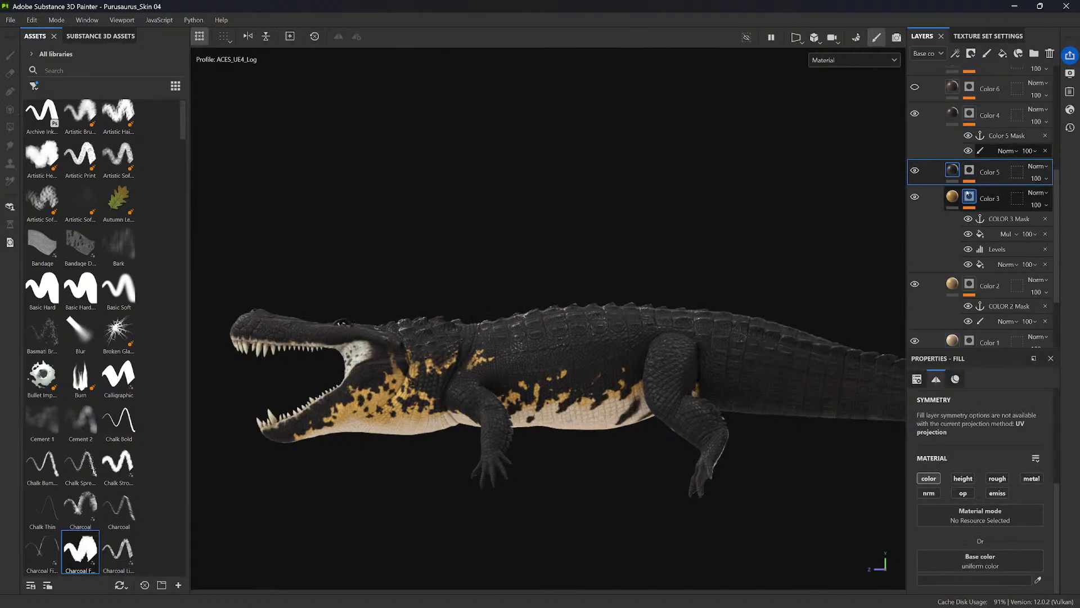
pyautogui.click(969, 170)
pyautogui.click(1007, 208)
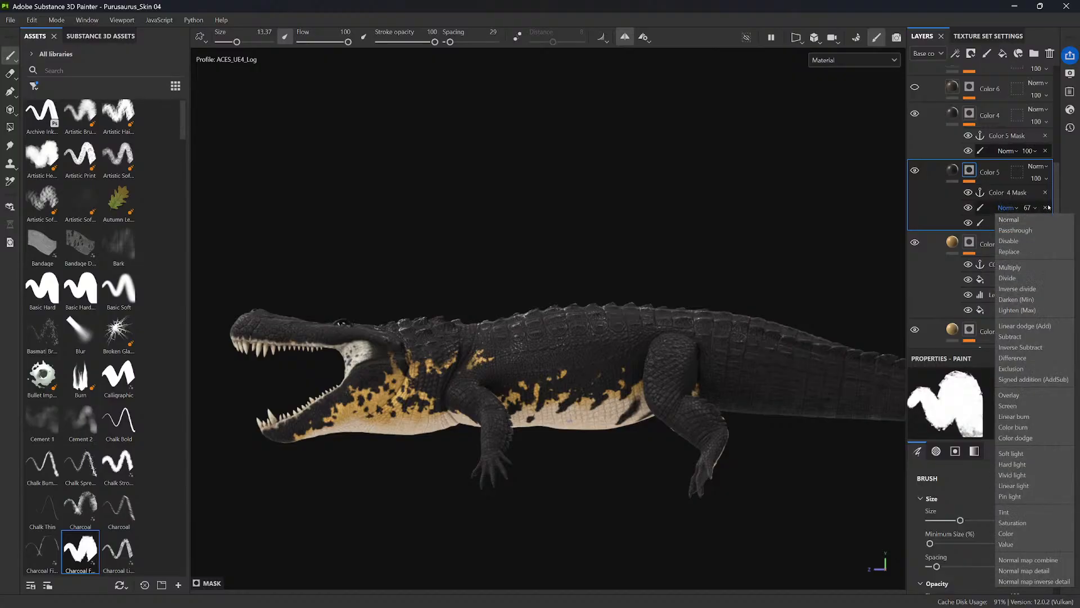
pyautogui.click(1047, 207)
pyautogui.click(1047, 207)
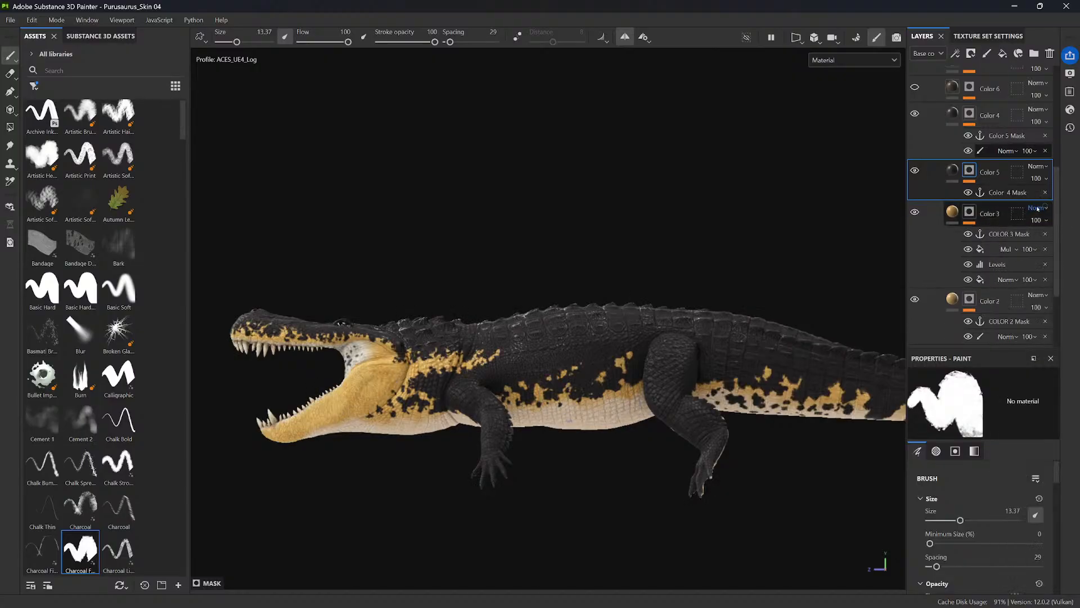
# - Set the Color 5 layer's base color to a dark red and add a new paint effect to its mask
pyautogui.click(951, 171)
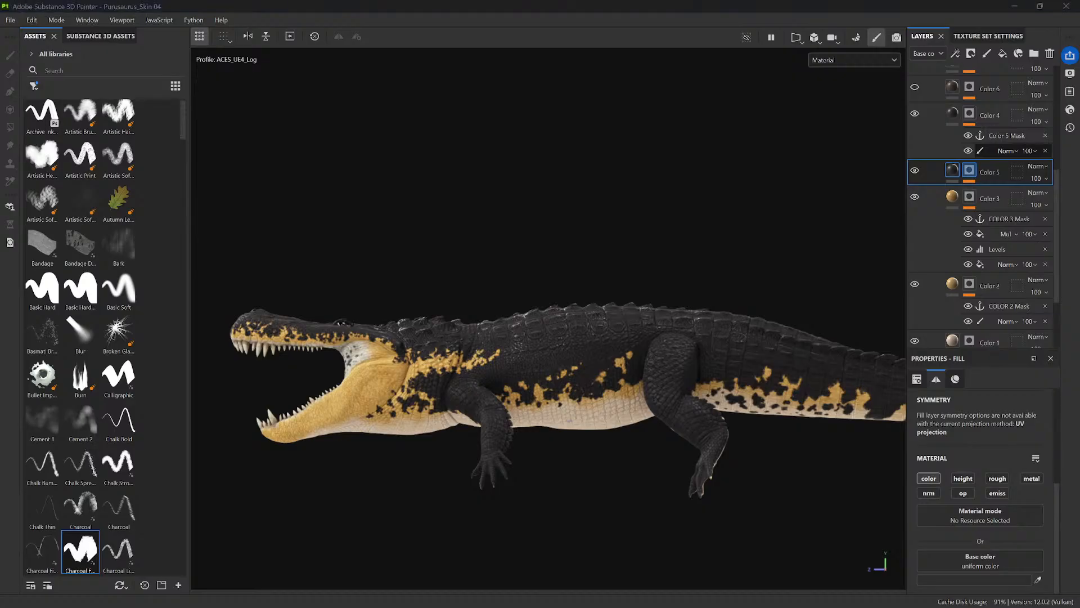
pyautogui.click(1039, 580)
pyautogui.click(970, 170)
pyautogui.rightClick(970, 171)
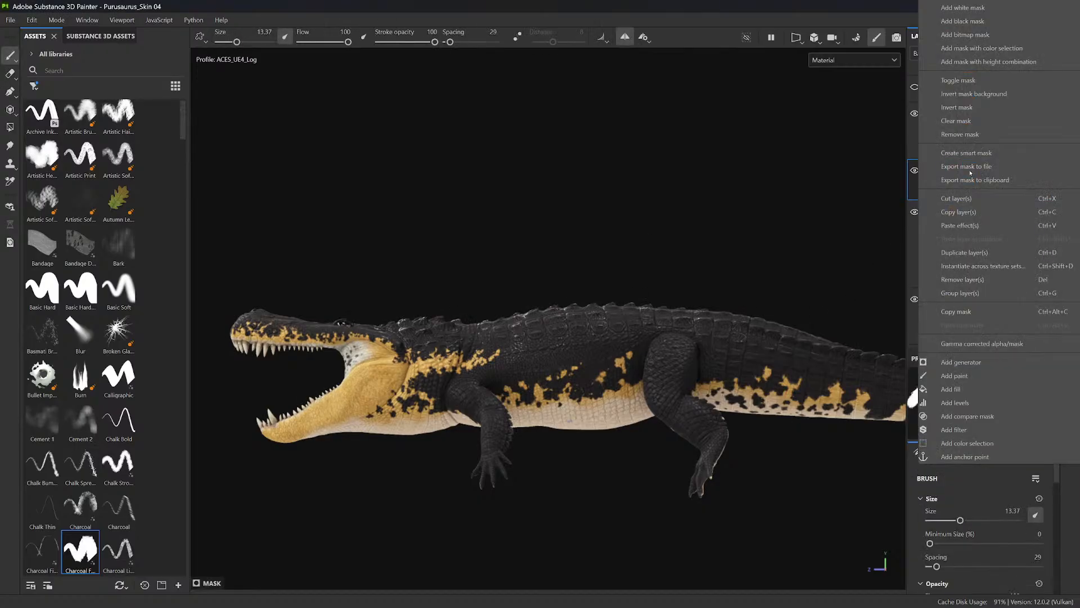
pyautogui.click(954, 380)
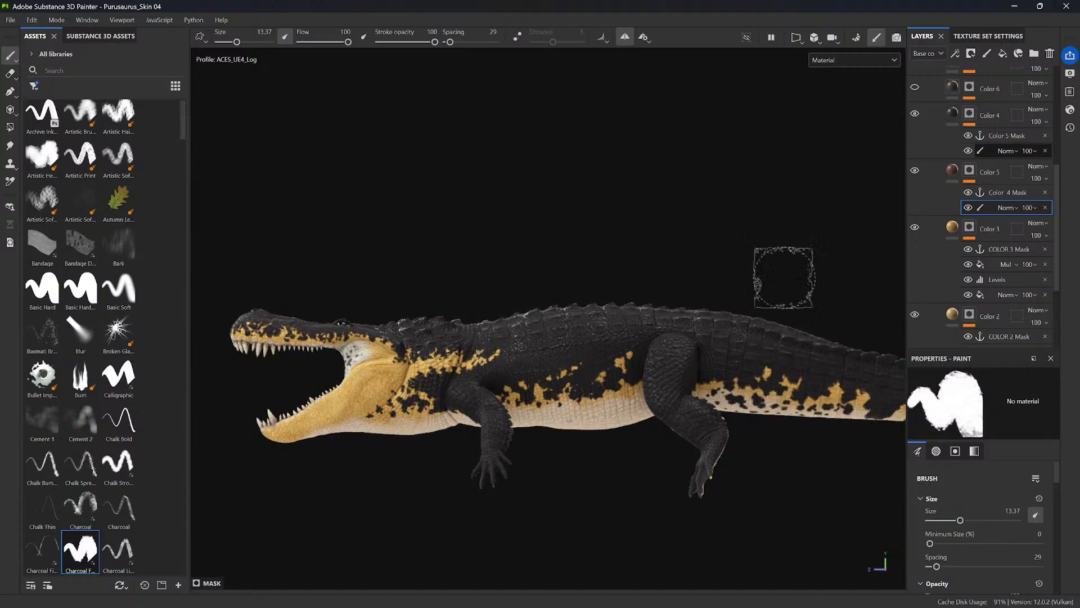
# - Paint Color 5's dark red over the yellow patches on the side of the neck, above the front leg
pyautogui.moveTo(454, 353)
pyautogui.mouseDown()
pyautogui.moveTo(444, 363)
pyautogui.moveTo(498, 355)
pyautogui.moveTo(427, 351)
pyautogui.mouseUp()
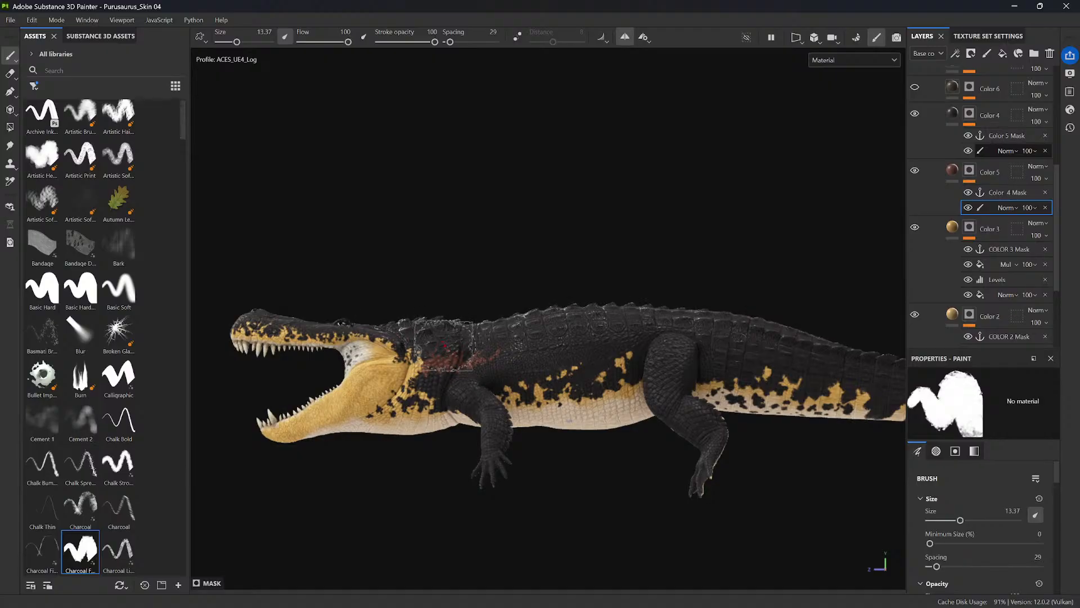
pyautogui.keyDown('alt'); pyautogui.moveTo(450, 292); pyautogui.dragTo(491, 228); pyautogui.keyUp('alt')
pyautogui.keyDown('alt'); pyautogui.moveTo(488, 366); pyautogui.dragTo(487, 403, button='right'); pyautogui.keyUp('alt')
pyautogui.keyDown('alt'); pyautogui.moveTo(487, 403); pyautogui.dragTo(498, 450); pyautogui.keyUp('alt')
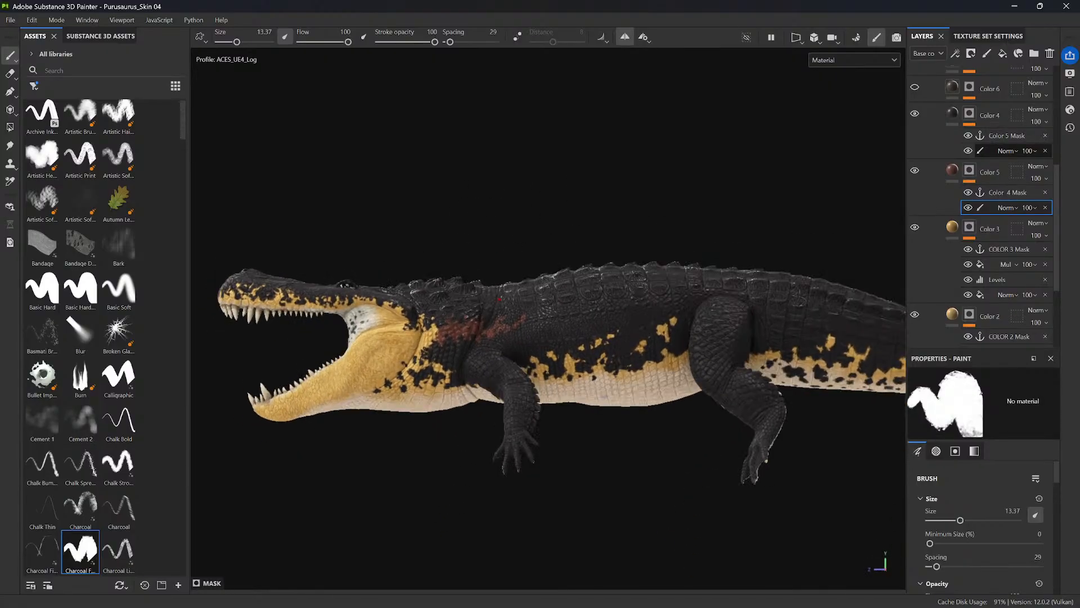
pyautogui.keyDown('alt'); pyautogui.moveTo(501, 332); pyautogui.dragTo(525, 428, button='right'); pyautogui.keyUp('alt')
pyautogui.keyDown('alt'); pyautogui.moveTo(488, 338); pyautogui.dragTo(549, 346, button='middle'); pyautogui.keyUp('alt')
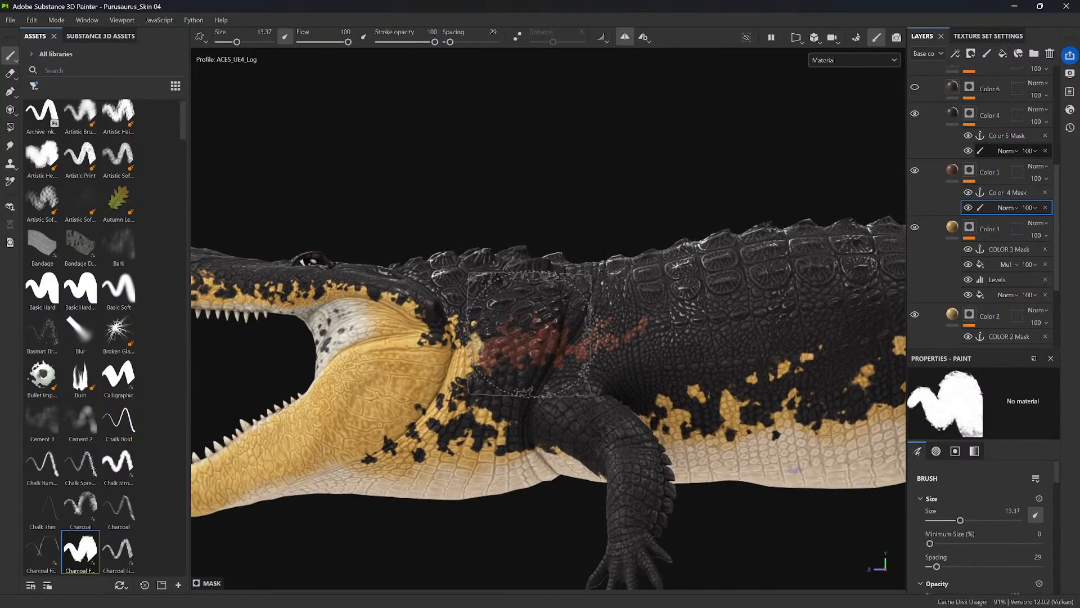
pyautogui.keyDown('alt'); pyautogui.moveTo(532, 323); pyautogui.dragTo(534, 344, button='right'); pyautogui.keyUp('alt')
pyautogui.moveTo(534, 346)
pyautogui.keyDown('alt'); pyautogui.mouseDown()
pyautogui.moveTo(542, 360)
pyautogui.moveTo(533, 321)
pyautogui.mouseUp(); pyautogui.keyUp('alt')
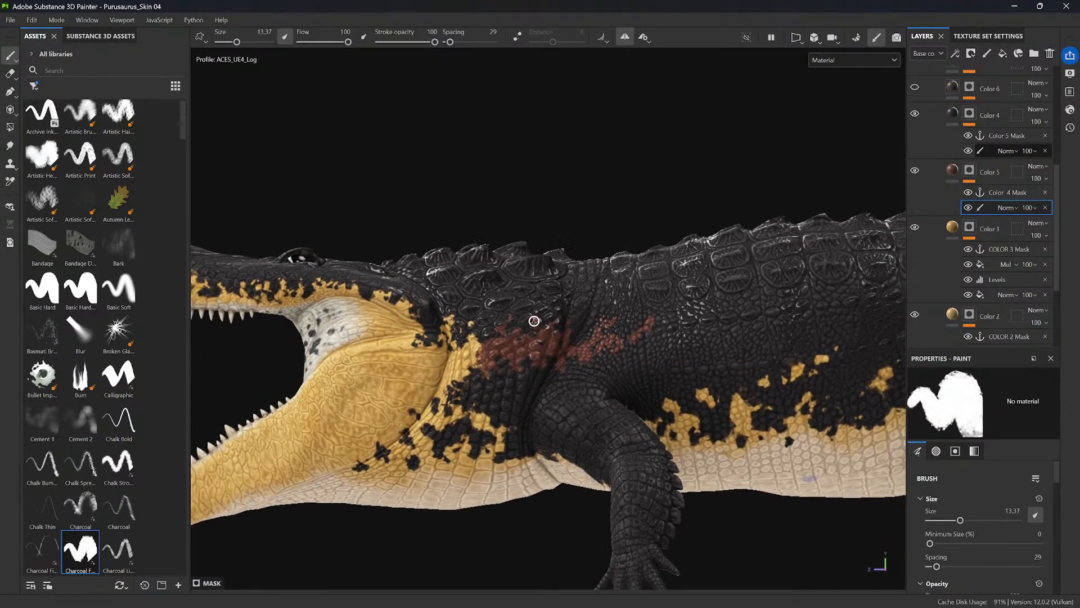
# - Break up the neck's red patch with small speckles along its edges, using an RAR spatter brush at size 3.26
pyautogui.moveTo(185, 144); pyautogui.dragTo(181, 191)
pyautogui.click(81, 249)
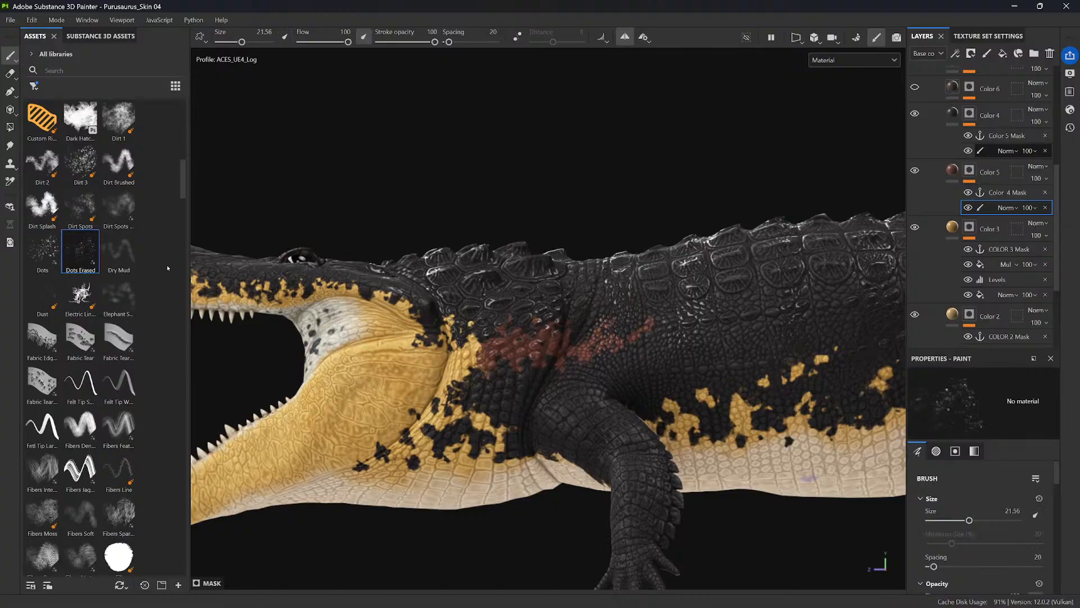
pyautogui.click(43, 249)
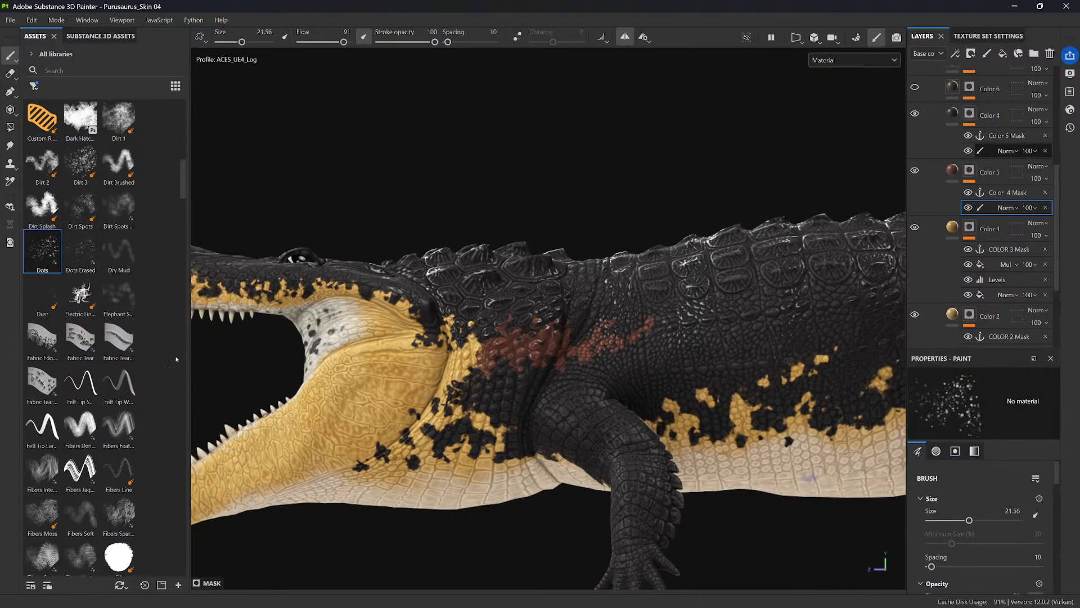
pyautogui.moveTo(183, 184); pyautogui.dragTo(183, 326)
pyautogui.moveTo(182, 348); pyautogui.dragTo(181, 445)
pyautogui.click(80, 352)
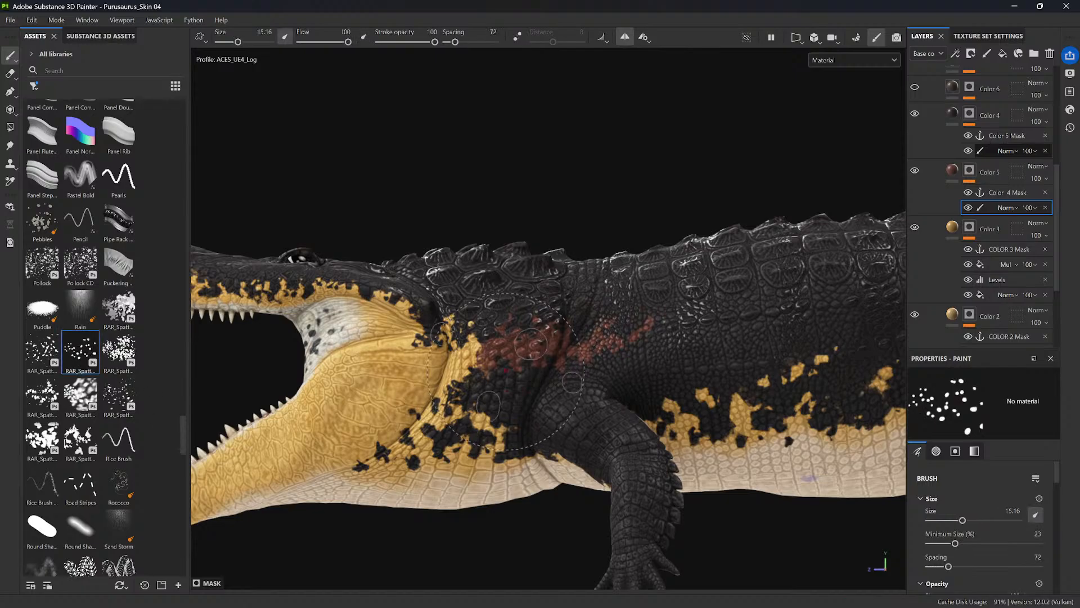
pyautogui.moveTo(473, 357)
pyautogui.mouseDown()
pyautogui.moveTo(472, 340)
pyautogui.moveTo(476, 381)
pyautogui.moveTo(458, 383)
pyautogui.moveTo(473, 340)
pyautogui.moveTo(485, 337)
pyautogui.moveTo(473, 307)
pyautogui.mouseUp()
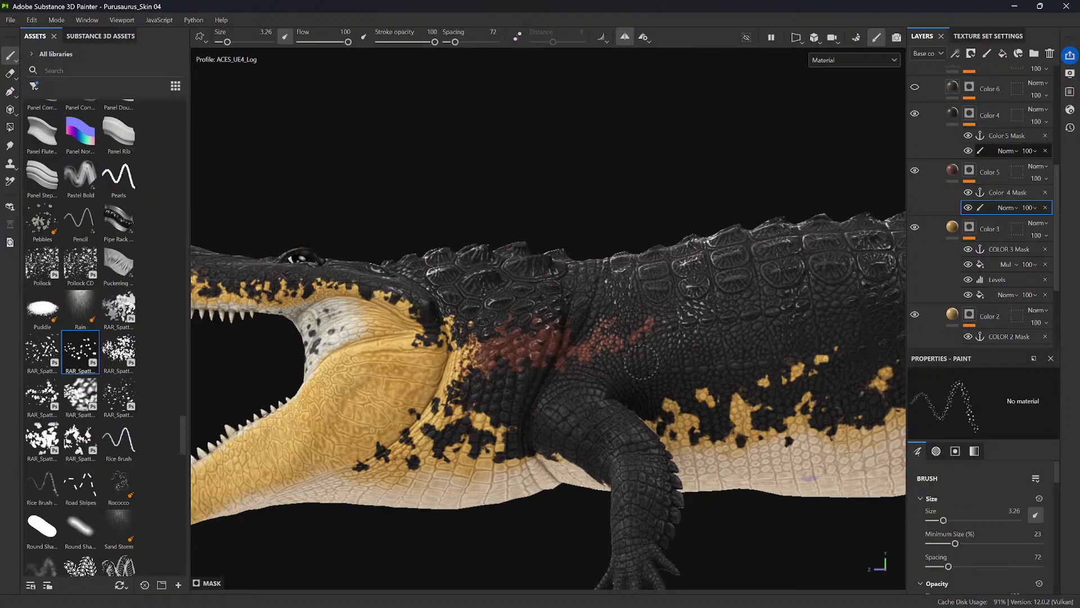
pyautogui.moveTo(473, 319)
pyautogui.mouseDown()
pyautogui.moveTo(489, 370)
pyautogui.moveTo(507, 349)
pyautogui.moveTo(495, 338)
pyautogui.moveTo(506, 335)
pyautogui.moveTo(487, 360)
pyautogui.moveTo(520, 352)
pyautogui.moveTo(493, 315)
pyautogui.moveTo(537, 346)
pyautogui.moveTo(563, 338)
pyautogui.mouseUp()
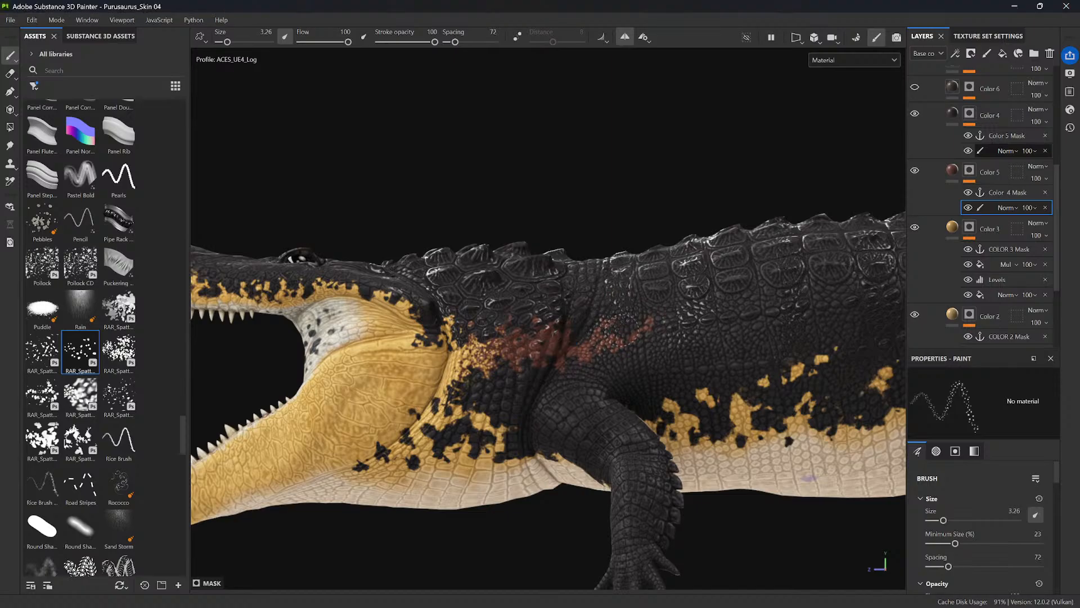
pyautogui.scroll(-5, 640, 334)
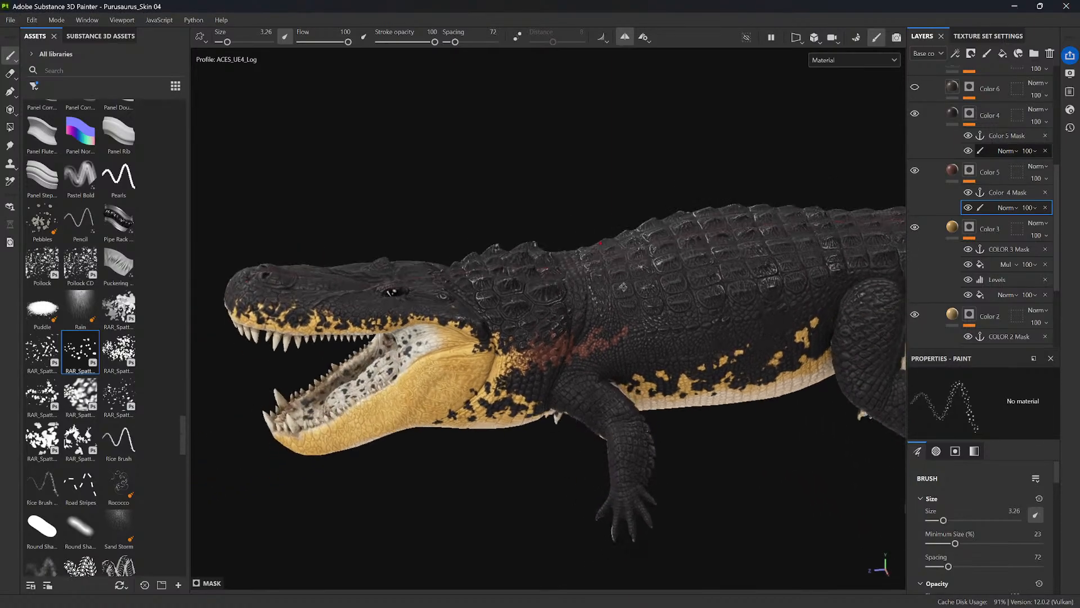
pyautogui.moveTo(623, 287)
pyautogui.keyDown('alt'); pyautogui.mouseDown()
pyautogui.moveTo(772, 340)
pyautogui.moveTo(802, 378)
pyautogui.moveTo(643, 227)
pyautogui.moveTo(603, 250)
pyautogui.moveTo(673, 224)
pyautogui.moveTo(572, 254)
pyautogui.mouseUp(); pyautogui.keyUp('alt')
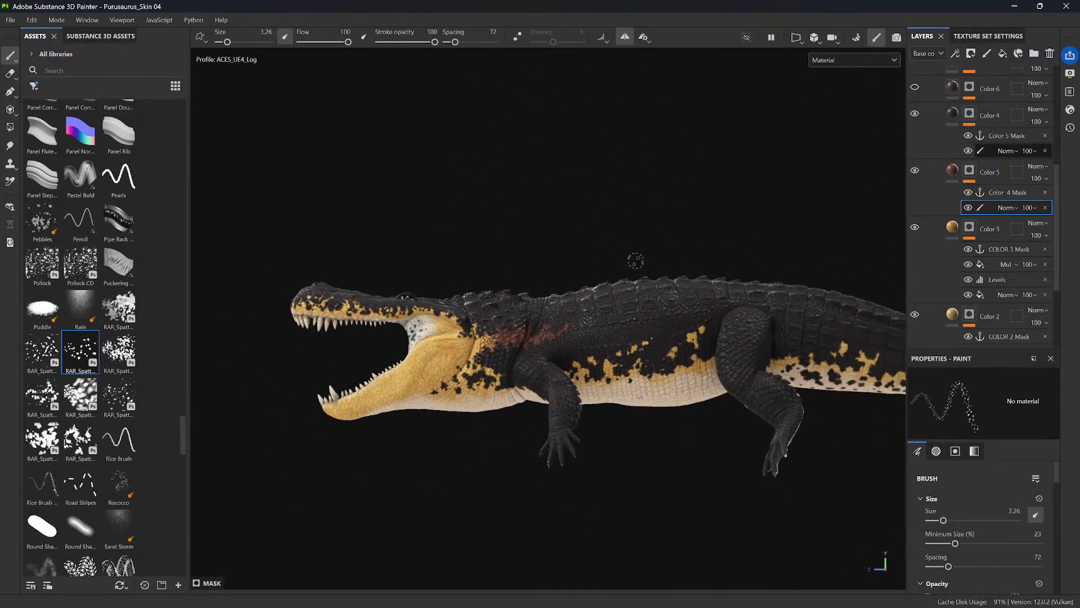
pyautogui.keyDown('alt'); pyautogui.moveTo(675, 232); pyautogui.dragTo(675, 196); pyautogui.keyUp('alt')
pyautogui.keyDown('alt'); pyautogui.moveTo(700, 203); pyautogui.dragTo(665, 208, button='middle'); pyautogui.keyUp('alt')
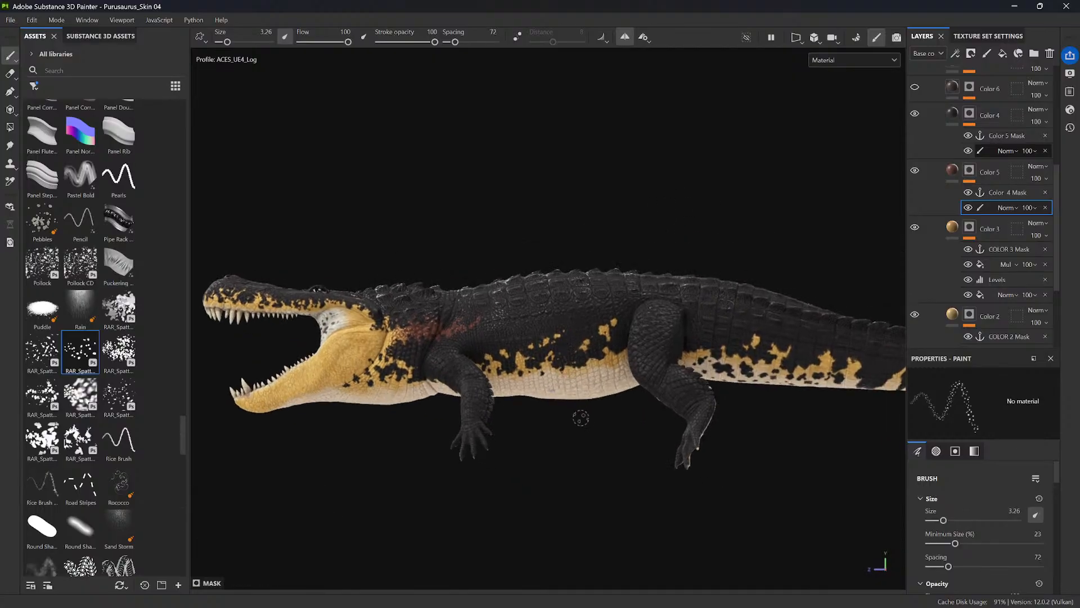
pyautogui.keyDown('alt'); pyautogui.moveTo(555, 448); pyautogui.dragTo(600, 450, button='middle'); pyautogui.keyUp('alt')
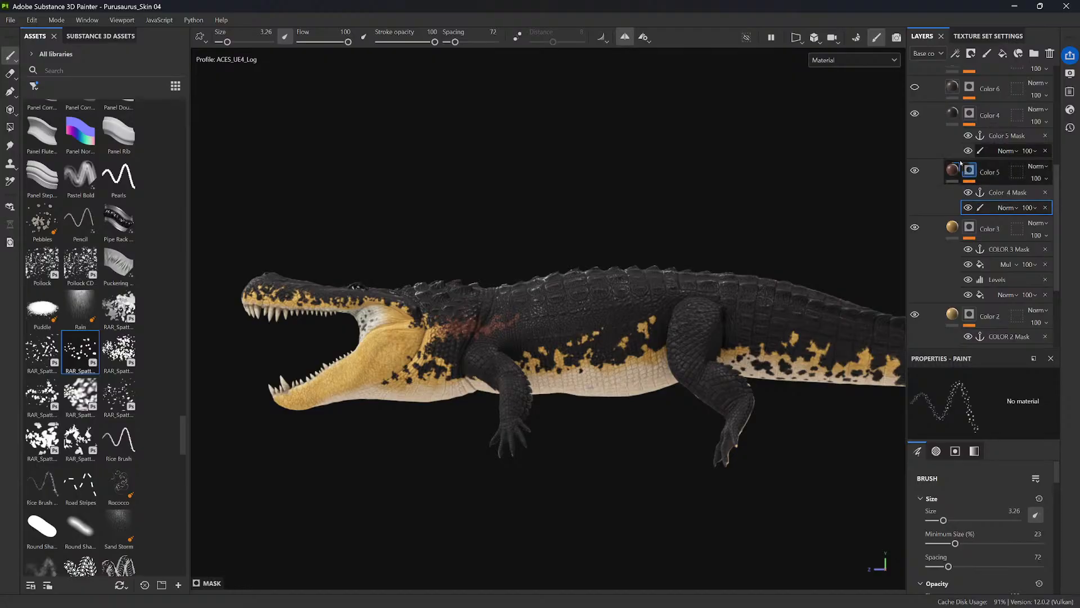
# - Activate the paint effect on the Color 4 layer's mask and choose a soft-edged Kyle's Real brush
pyautogui.click(1000, 152)
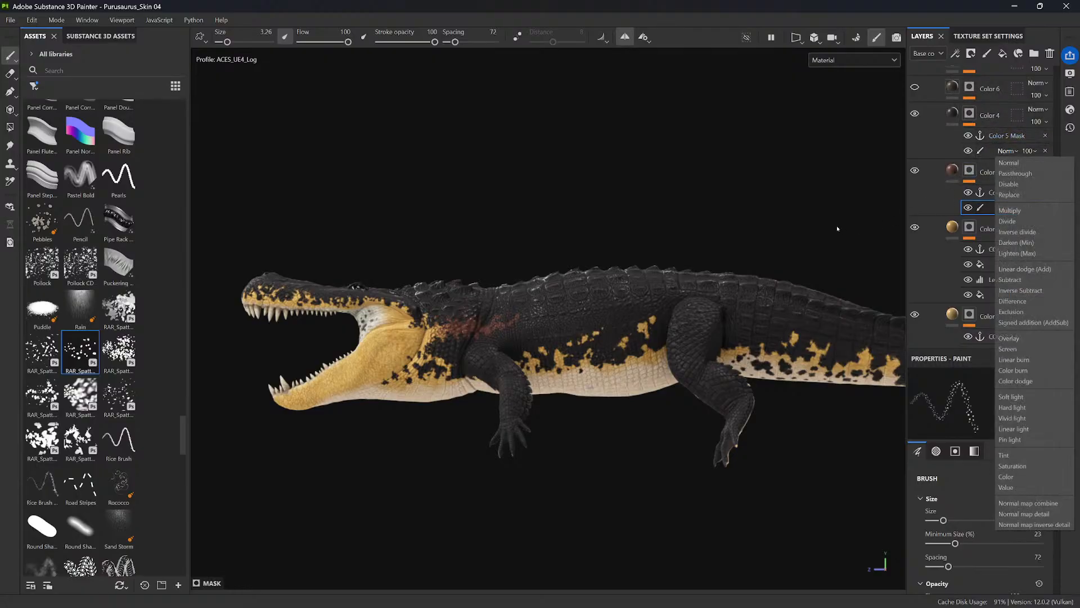
pyautogui.click(996, 151)
pyautogui.click(994, 151)
pyautogui.click(989, 151)
pyautogui.click(987, 151)
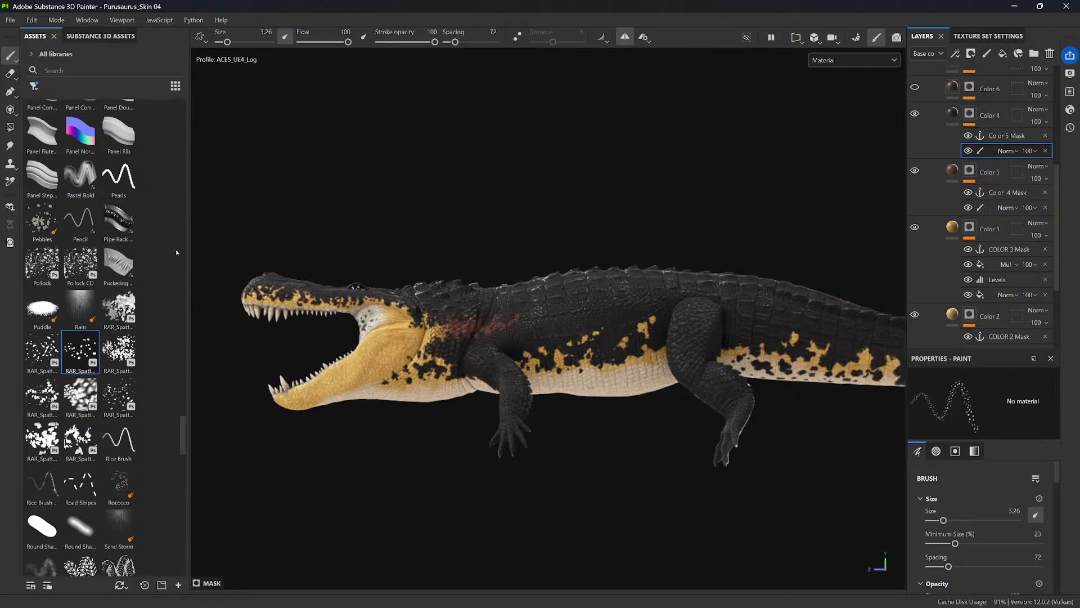
pyautogui.moveTo(181, 437); pyautogui.dragTo(183, 325)
pyautogui.scroll(-1, 159, 369)
pyautogui.click(119, 416)
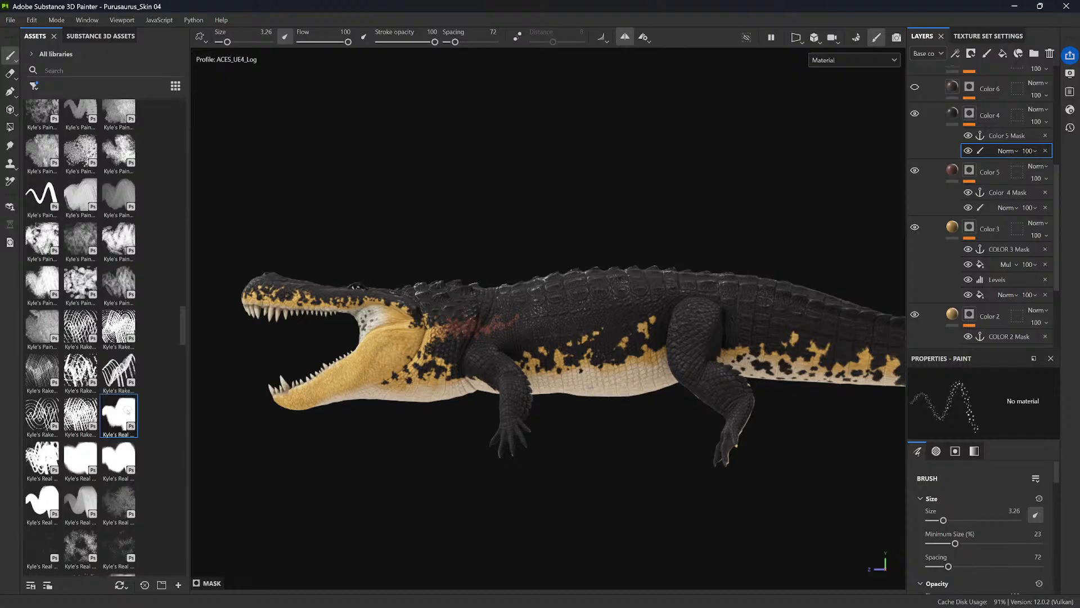
# - Reshape the dark Color 4 mask at brush size 5.44 to extend the colored band from the neck onto the flank behind the front leg
pyautogui.scroll(3, 539, 311)
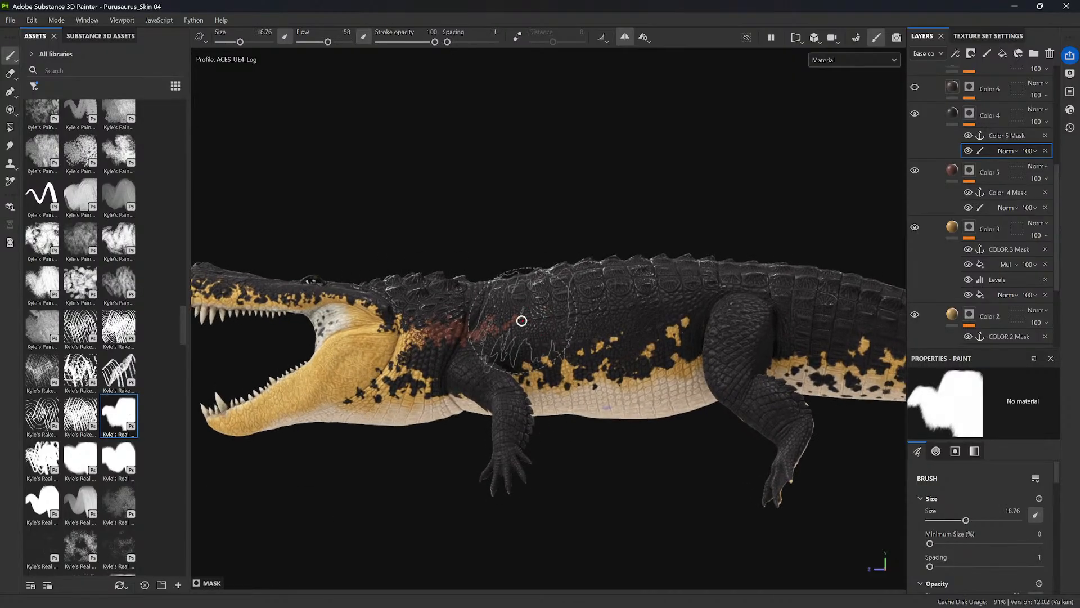
pyautogui.keyDown('ctrl'); pyautogui.moveTo(521, 318); pyautogui.dragTo(456, 327, button='right'); pyautogui.keyUp('ctrl')
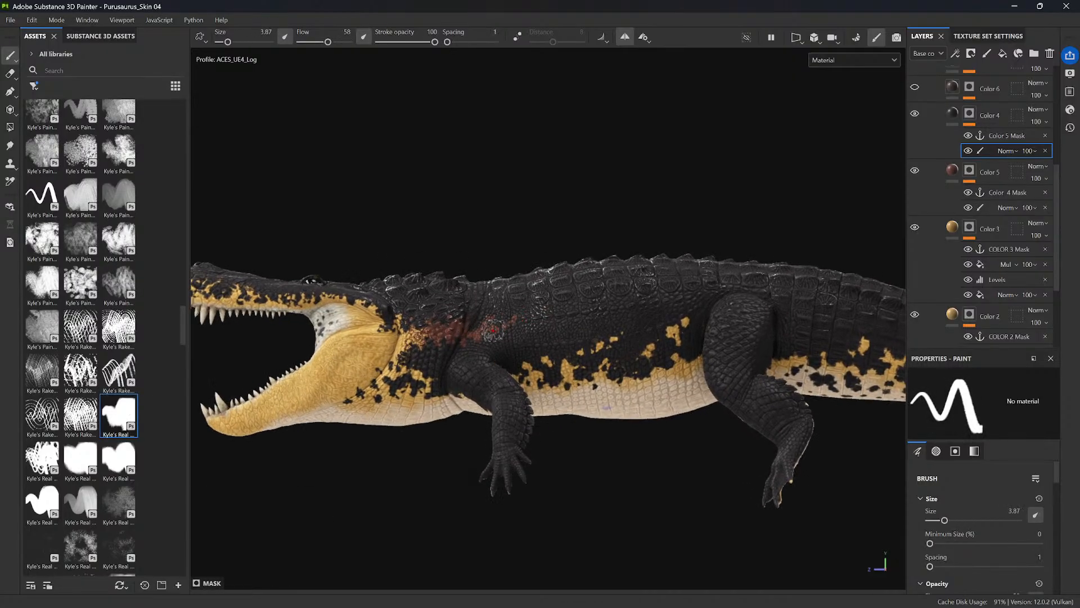
pyautogui.moveTo(488, 327); pyautogui.dragTo(509, 319)
pyautogui.keyDown('ctrl'); pyautogui.moveTo(512, 323); pyautogui.dragTo(521, 324, button='right'); pyautogui.keyUp('ctrl')
pyautogui.moveTo(523, 328)
pyautogui.mouseDown()
pyautogui.moveTo(549, 318)
pyautogui.moveTo(532, 327)
pyautogui.moveTo(538, 337)
pyautogui.moveTo(476, 338)
pyautogui.moveTo(476, 326)
pyautogui.moveTo(468, 343)
pyautogui.mouseUp()
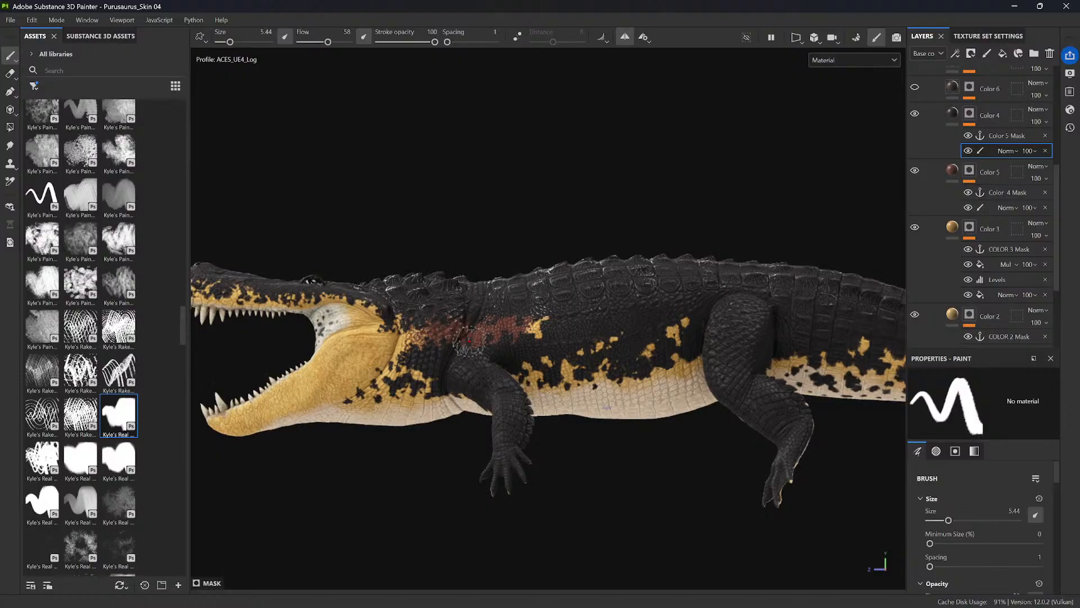
pyautogui.scroll(3, 465, 341)
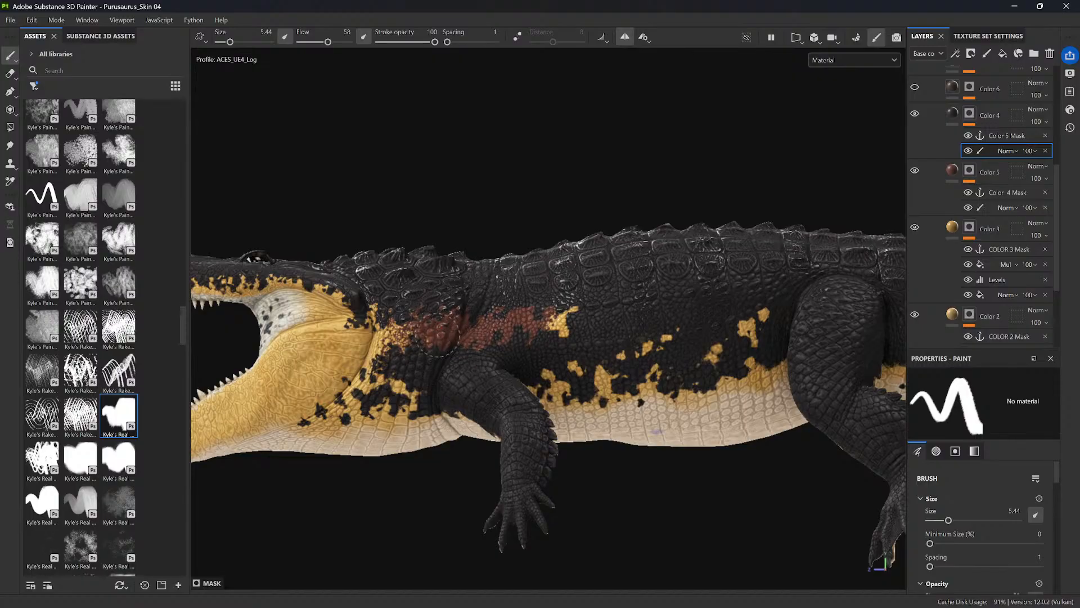
pyautogui.moveTo(493, 337); pyautogui.dragTo(487, 337)
pyautogui.moveTo(499, 347); pyautogui.dragTo(483, 341)
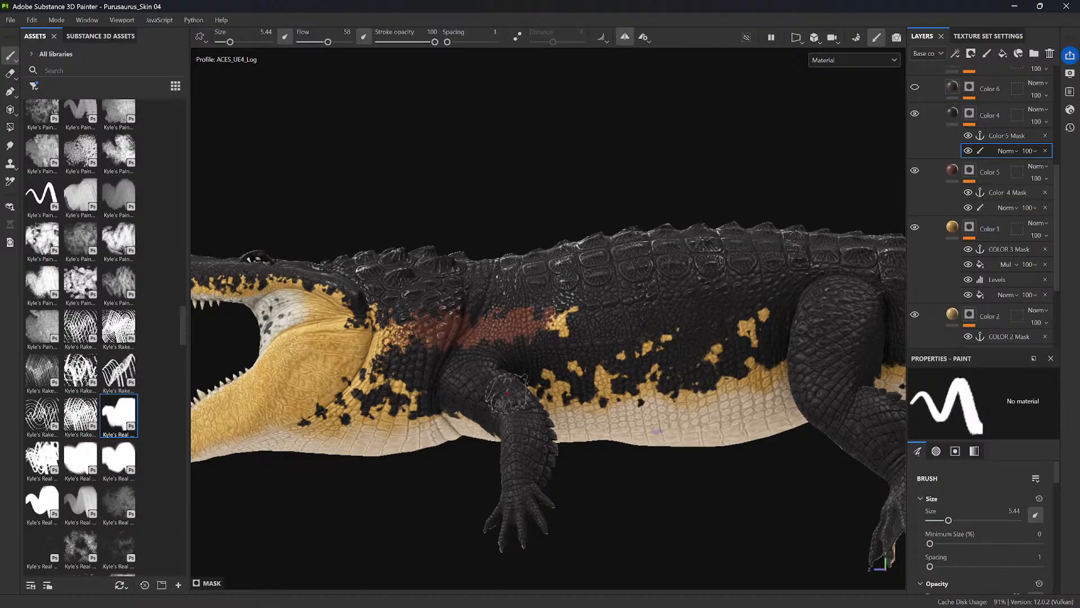
# - Paint Color 5's red over the yellow rear end of the flank band on its mask's paint effect
pyautogui.click(1007, 208)
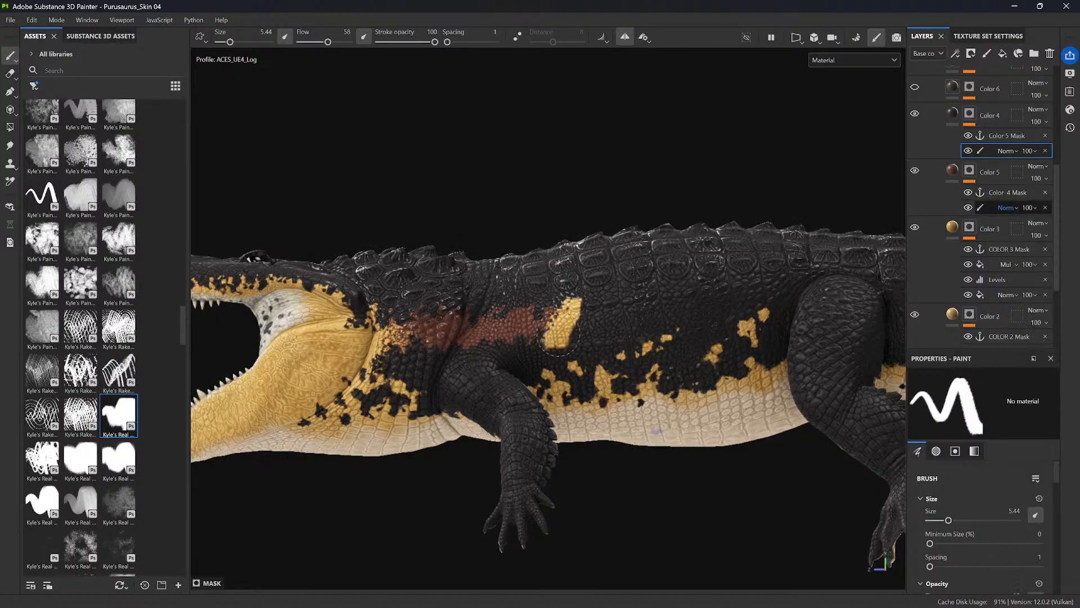
pyautogui.click(991, 209)
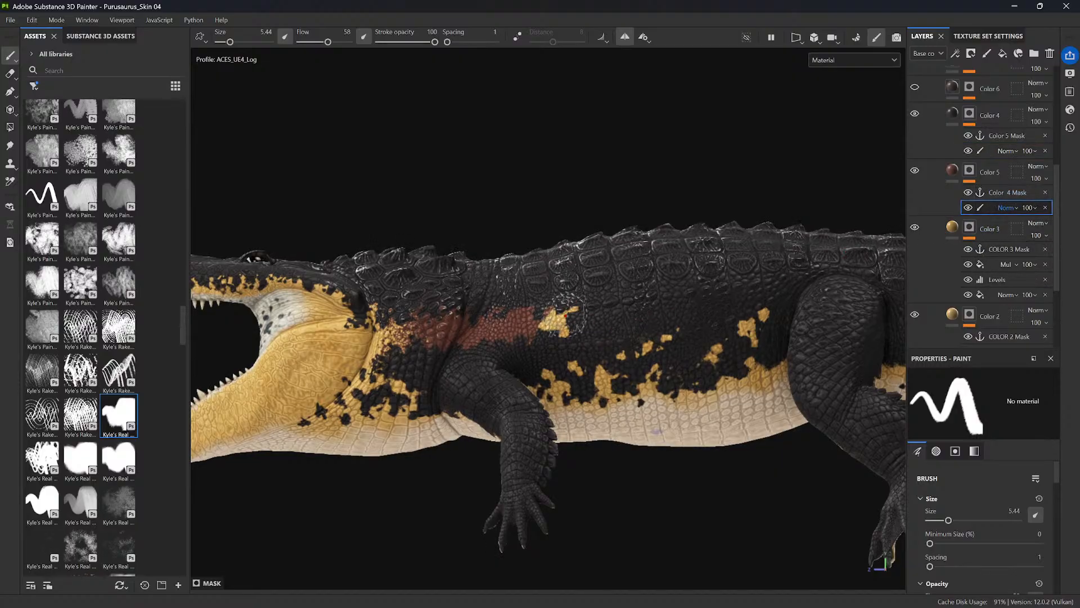
pyautogui.moveTo(559, 320); pyautogui.dragTo(562, 333)
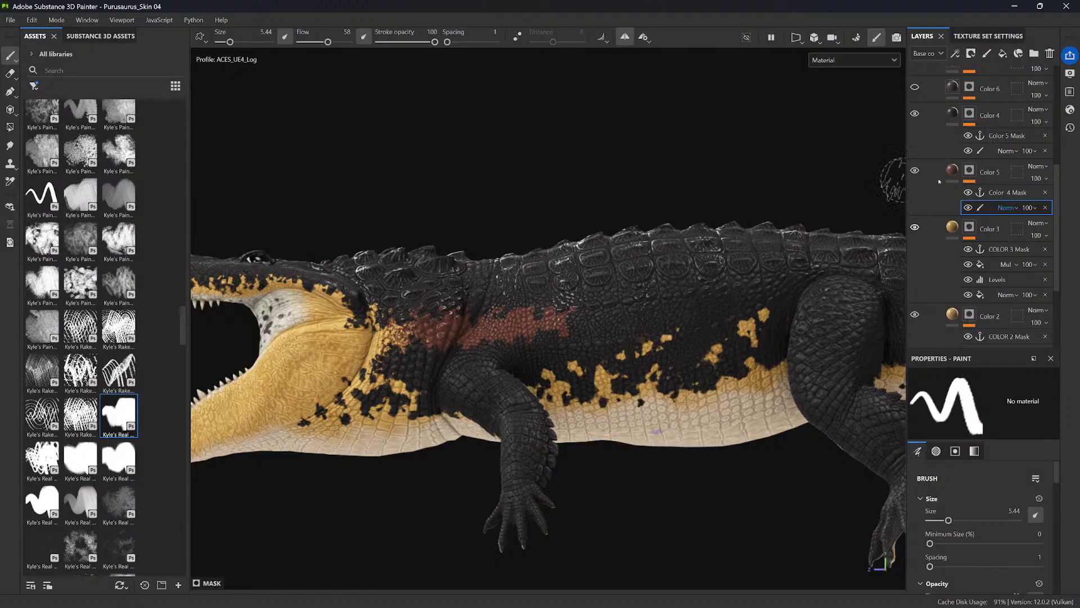
# - Touch up the edges of the red flank band on the Color 4 mask's paint effect
pyautogui.click(1003, 153)
pyautogui.click(507, 339)
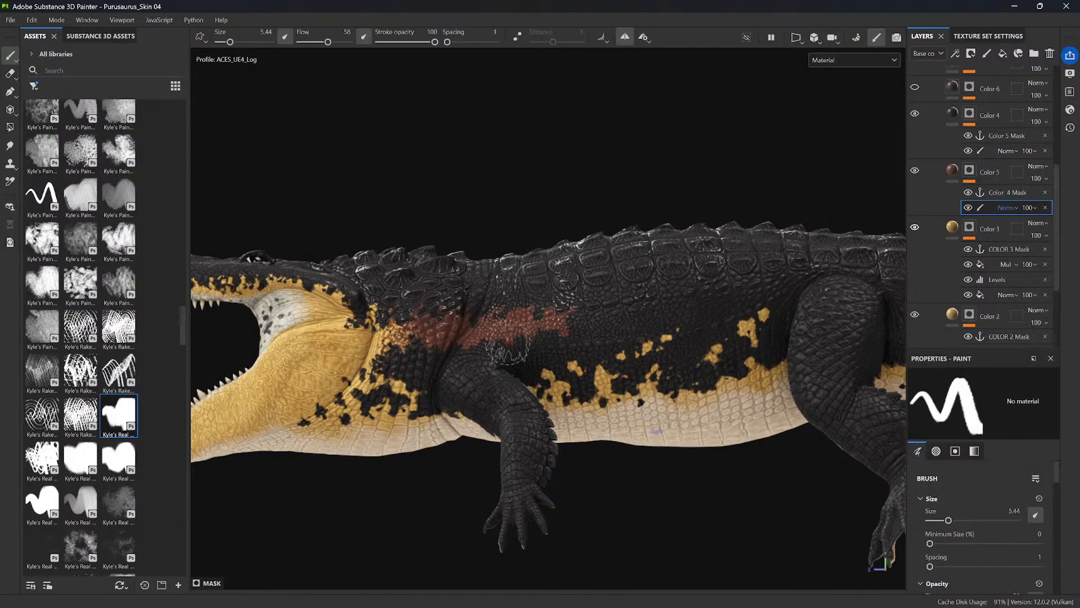
pyautogui.click(511, 338)
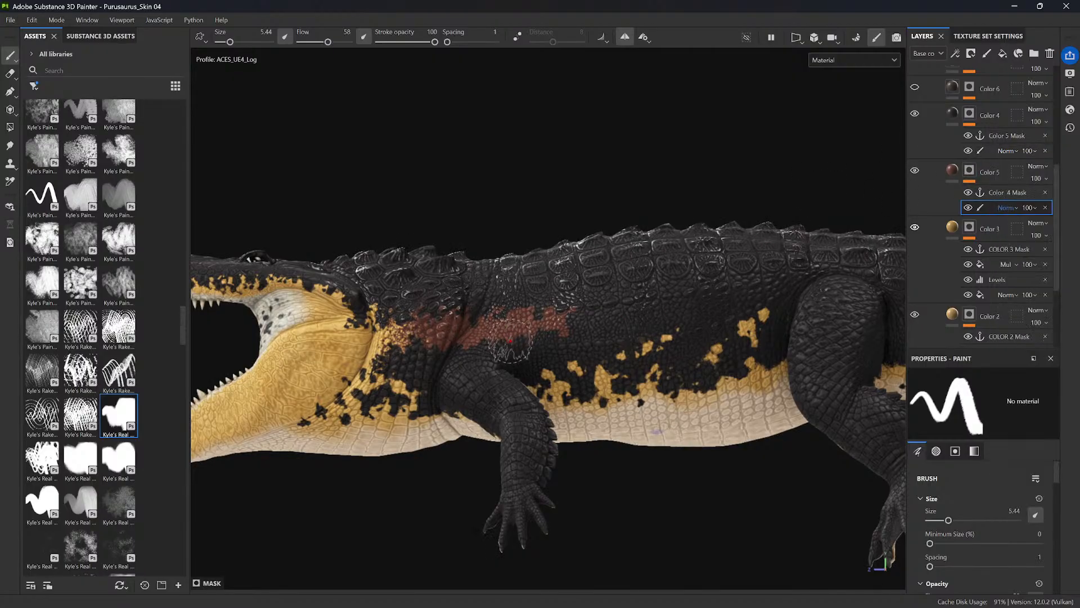
pyautogui.click(1006, 151)
pyautogui.click(982, 151)
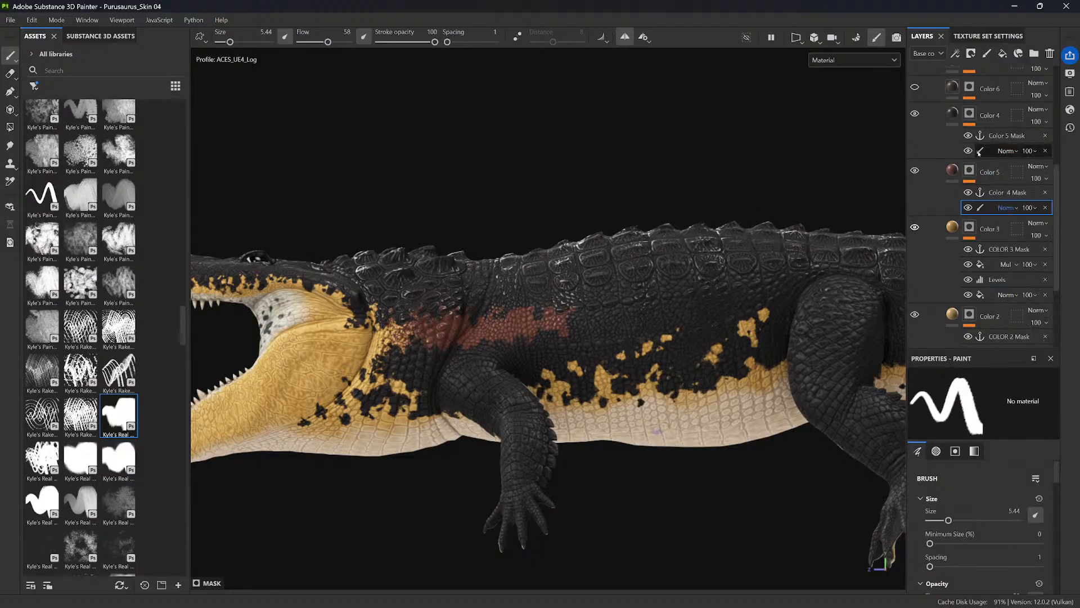
pyautogui.click(982, 151)
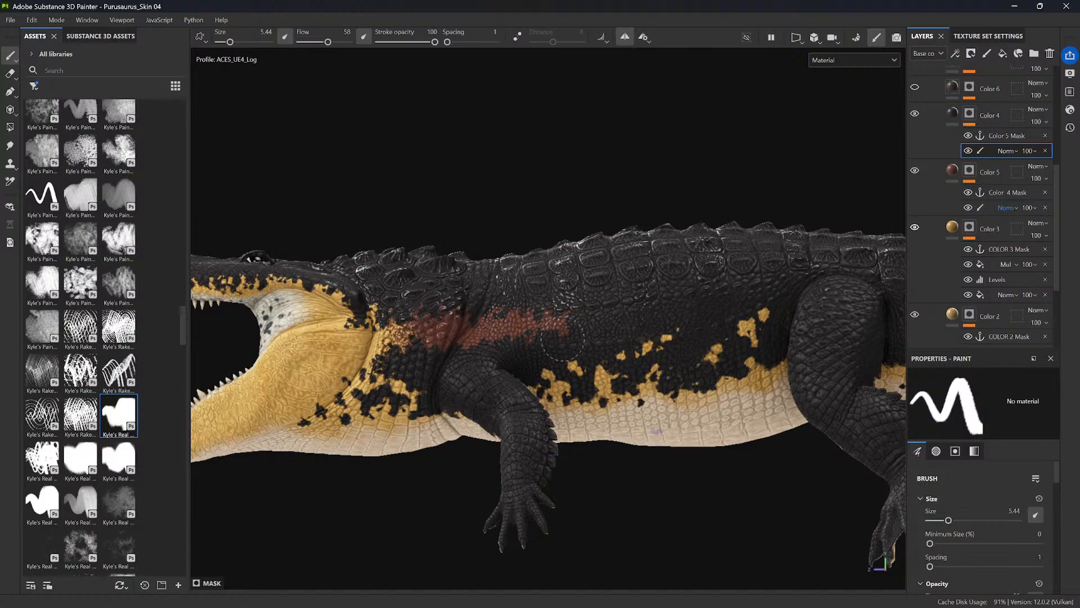
pyautogui.keyDown('alt'); pyautogui.moveTo(615, 273); pyautogui.dragTo(701, 292, button='middle'); pyautogui.keyUp('alt')
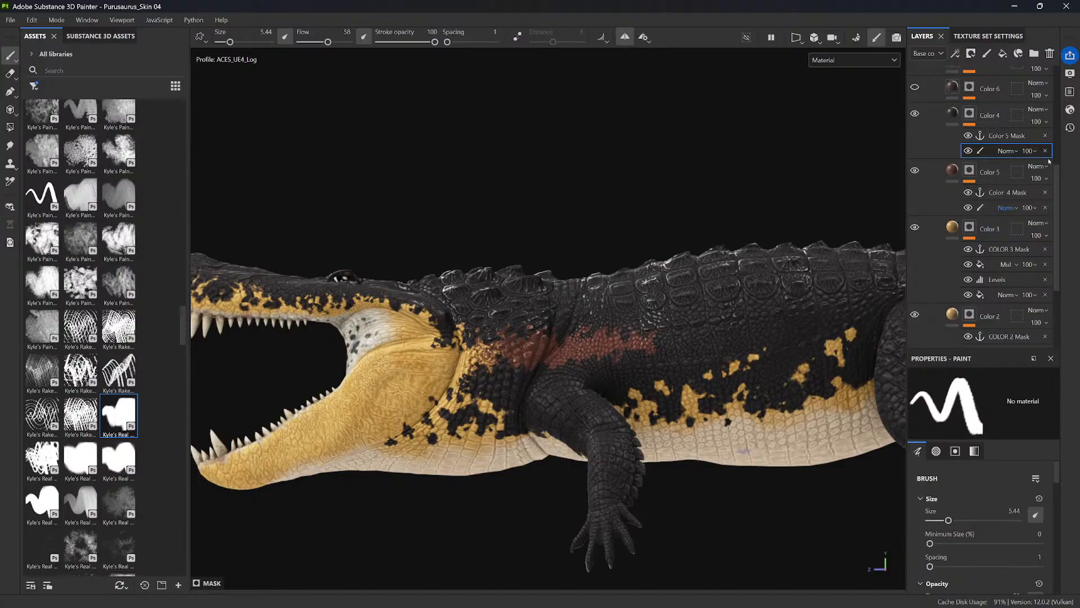
# - Make the Color 6 layer visible and display its mask on the model
pyautogui.moveTo(1057, 179); pyautogui.dragTo(1054, 146)
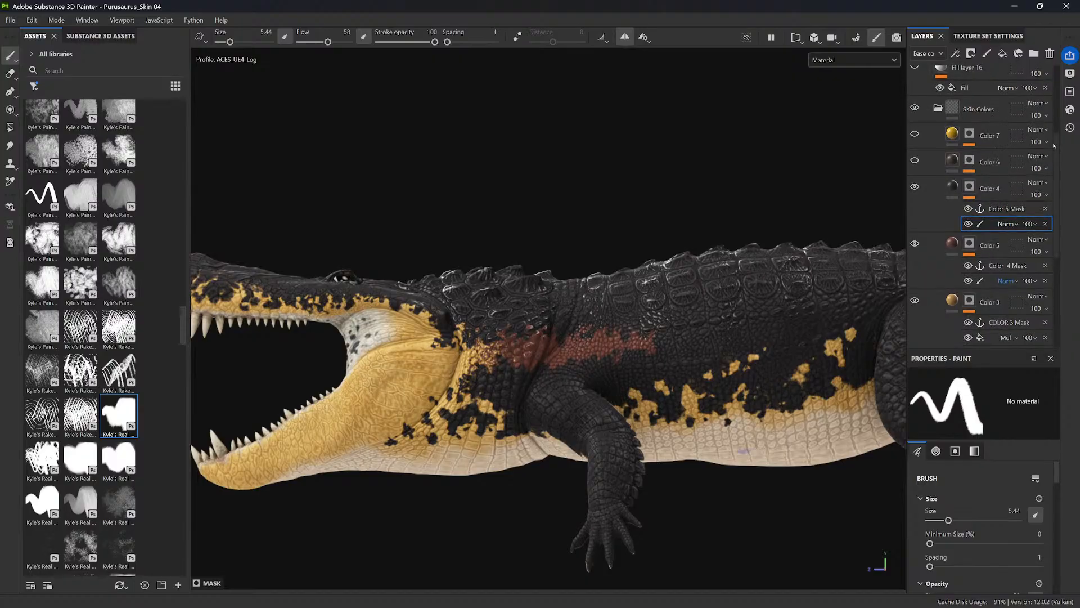
pyautogui.click(983, 188)
pyautogui.click(915, 188)
pyautogui.click(915, 188)
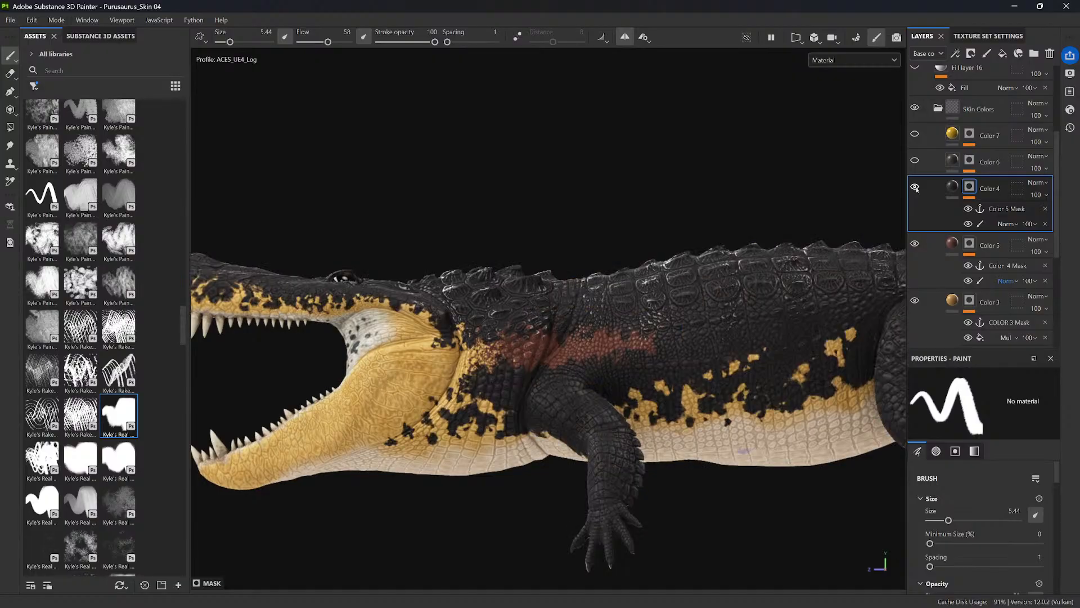
pyautogui.click(952, 163)
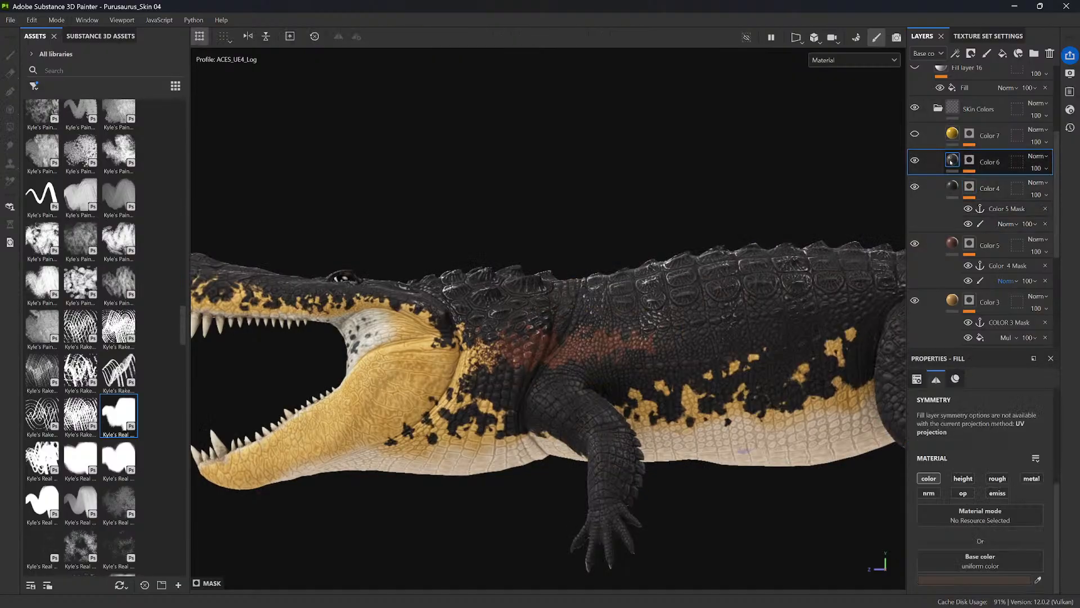
pyautogui.keyDown('alt'); pyautogui.click(968, 163); pyautogui.keyUp('alt')
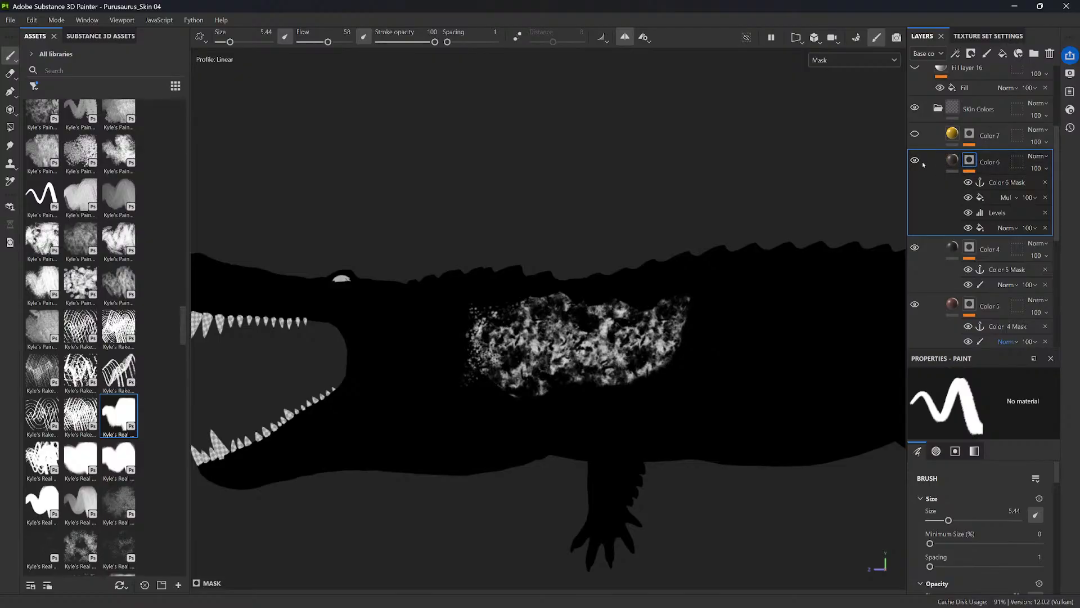
# - Compare Color 6's mask with and without its Multiply fill effect
pyautogui.click(997, 183)
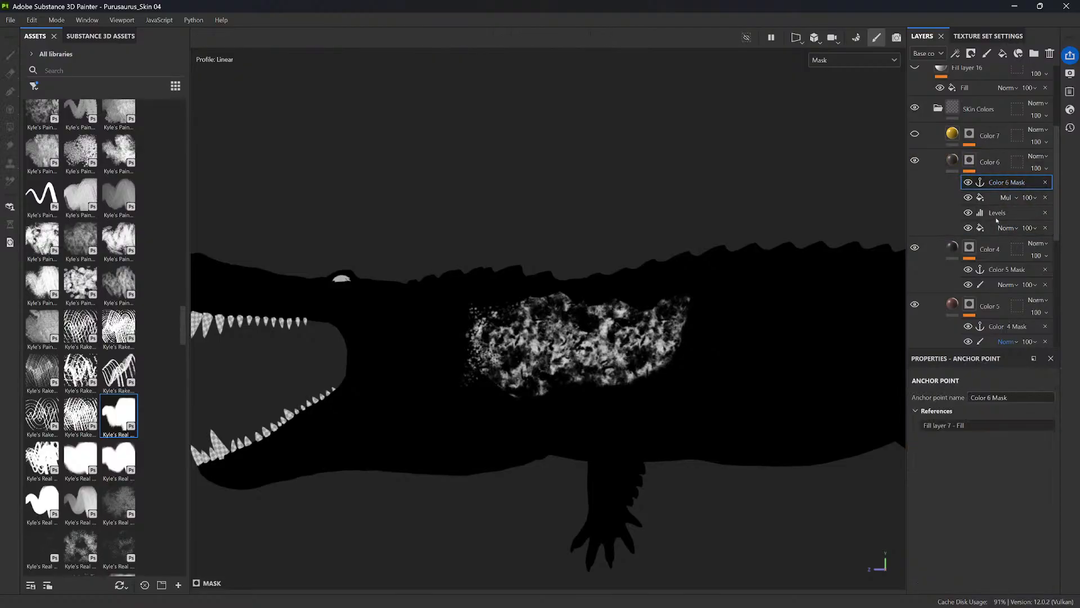
pyautogui.click(968, 198)
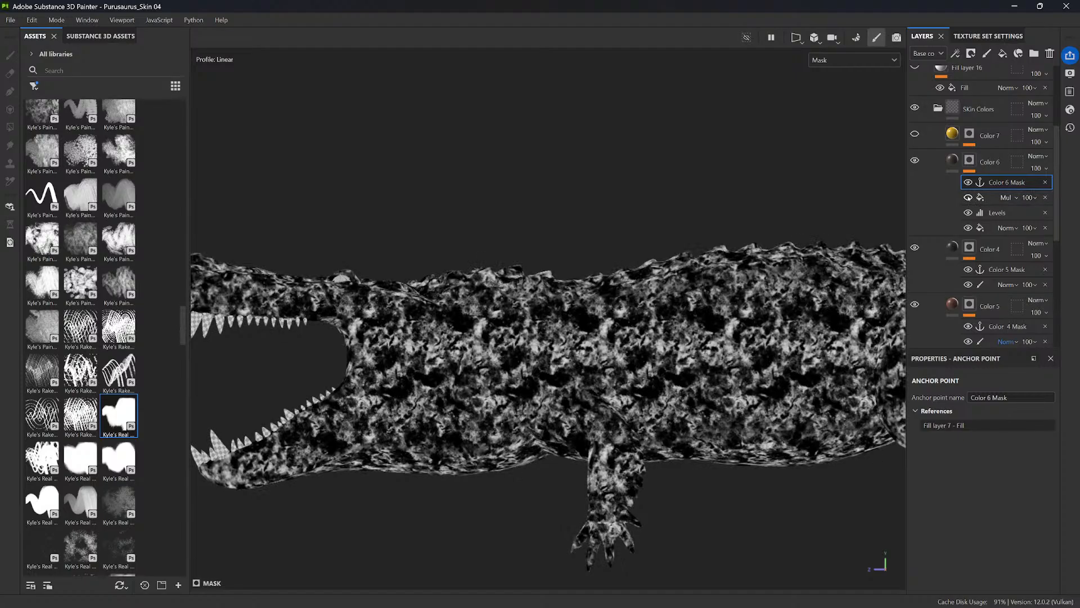
pyautogui.click(969, 197)
pyautogui.click(968, 197)
pyautogui.click(968, 198)
pyautogui.click(969, 198)
pyautogui.click(969, 197)
pyautogui.click(969, 197)
pyautogui.click(969, 197)
# - Switch the grayscale source of Color 6's Multiply mask fill to the Color 5 Mask anchor point
pyautogui.click(993, 198)
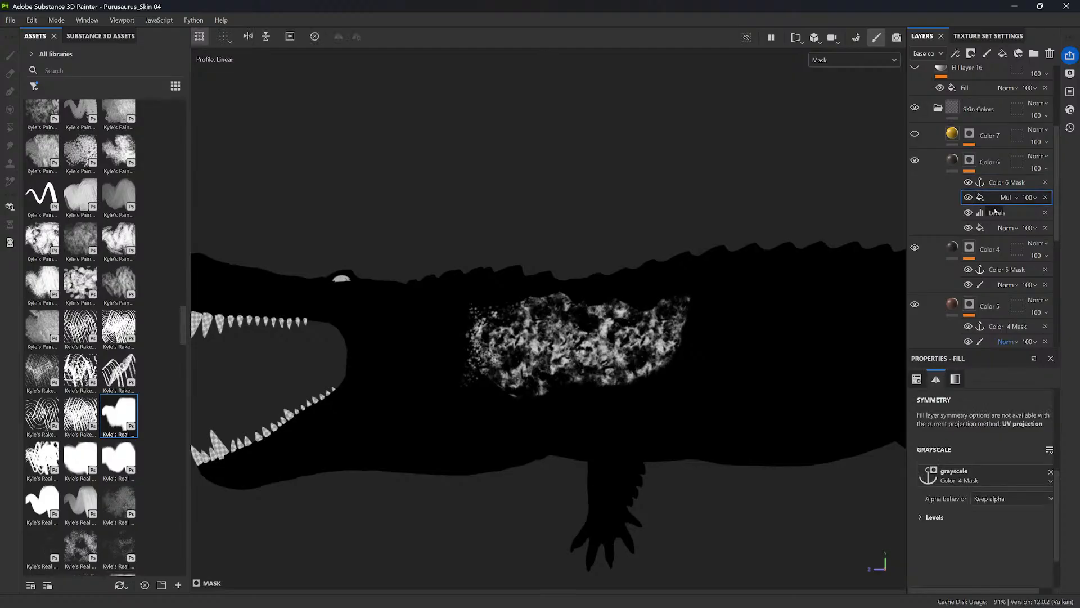
pyautogui.click(991, 480)
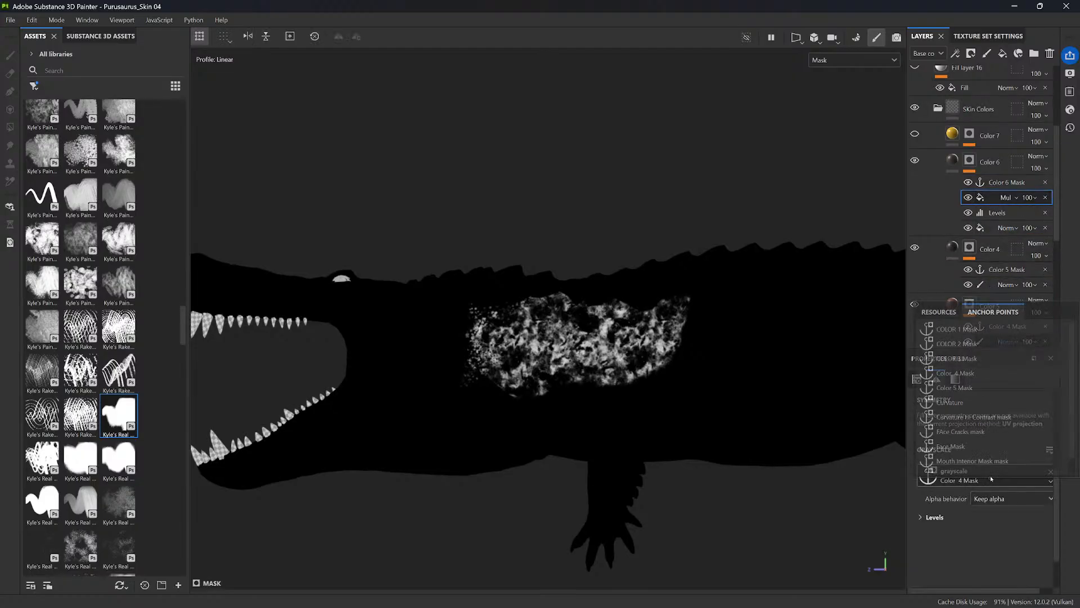
pyautogui.click(963, 388)
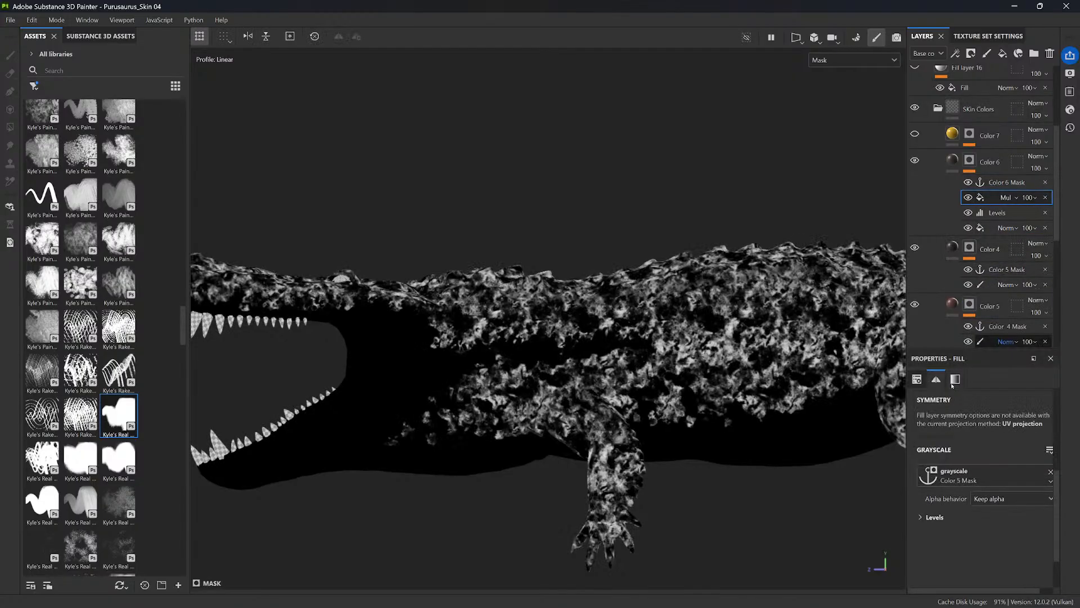
# - Return to the material view and sample the model's dark skin as Color 6's base color
pyautogui.click(953, 162)
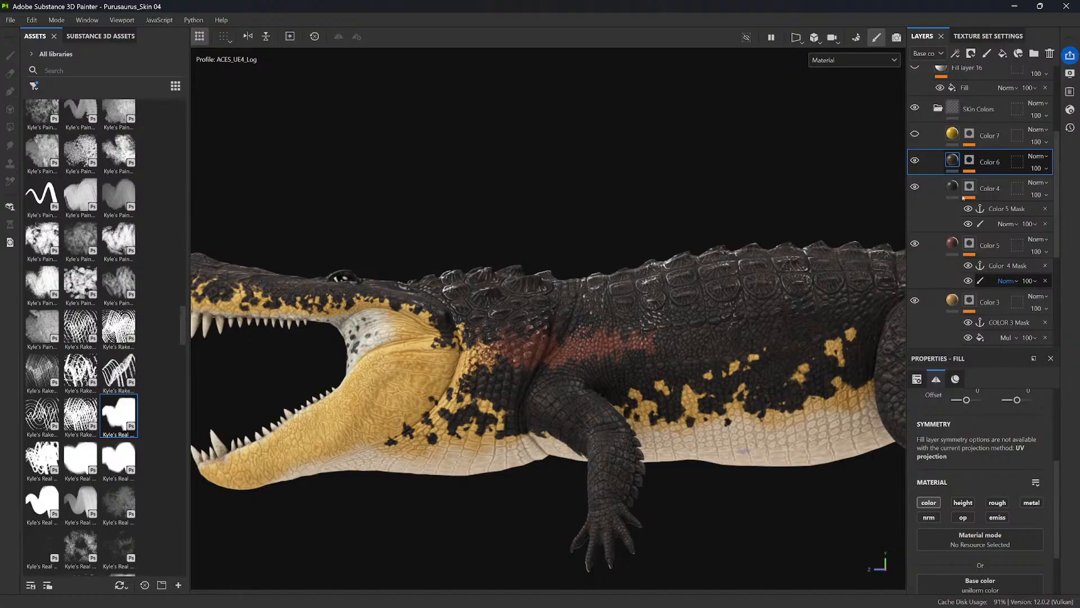
pyautogui.scroll(-2, 982, 499)
pyautogui.click(1039, 530)
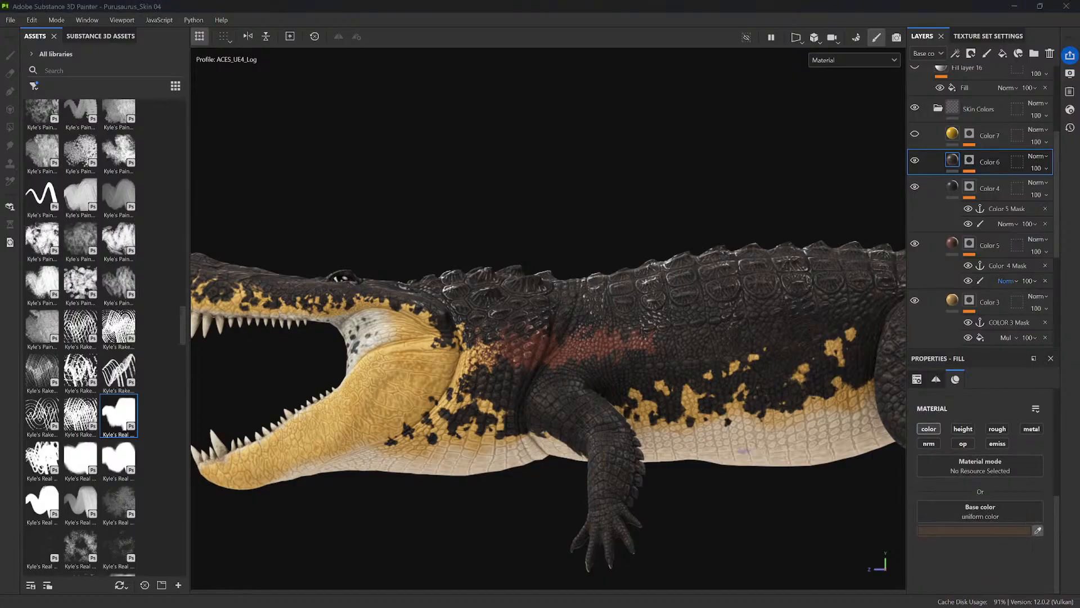
pyautogui.click(449, 278)
# - Display only the Base color channel and resample Color 4's base color with the eyedropper
pyautogui.click(861, 59)
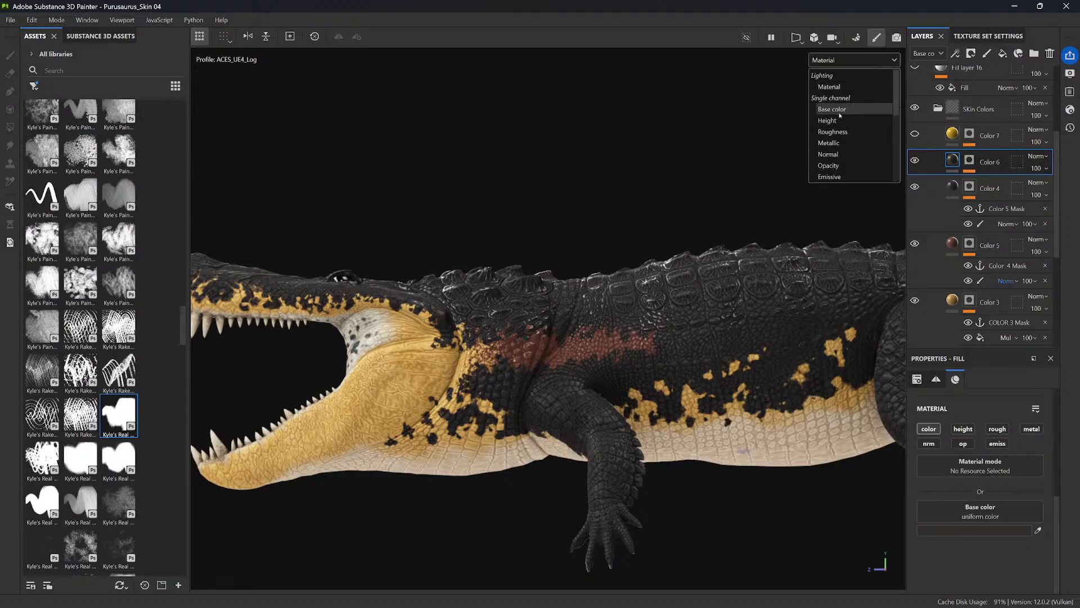
pyautogui.click(836, 110)
pyautogui.scroll(3, 774, 341)
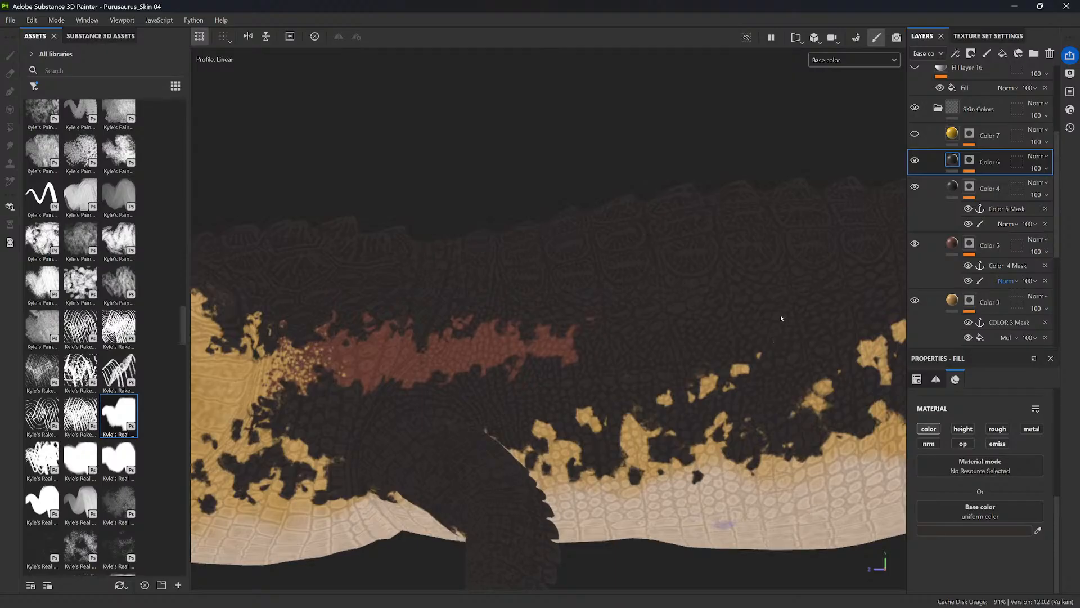
pyautogui.click(940, 191)
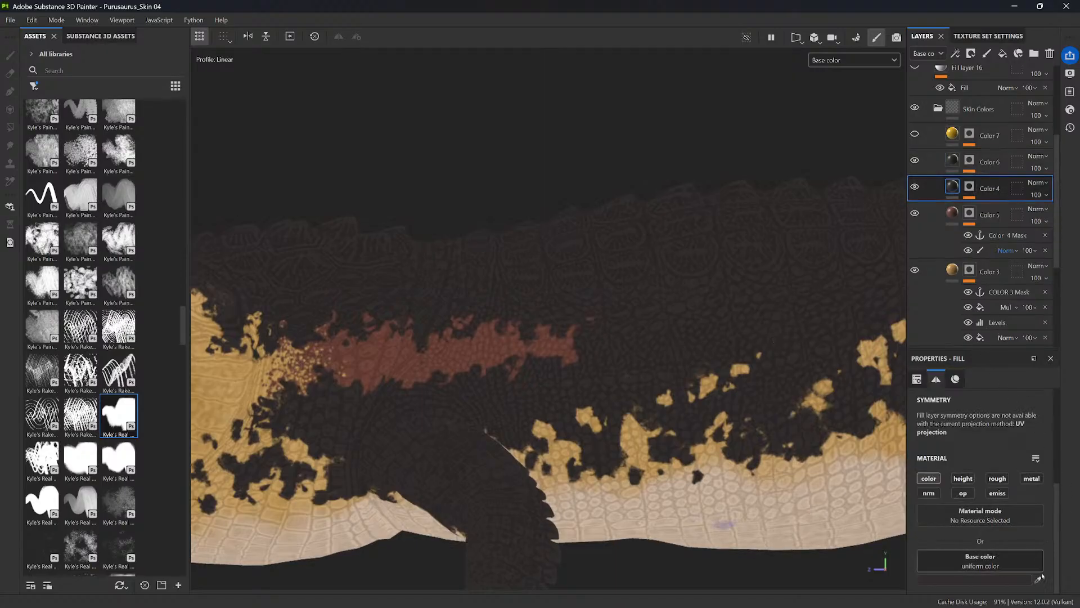
pyautogui.click(1039, 580)
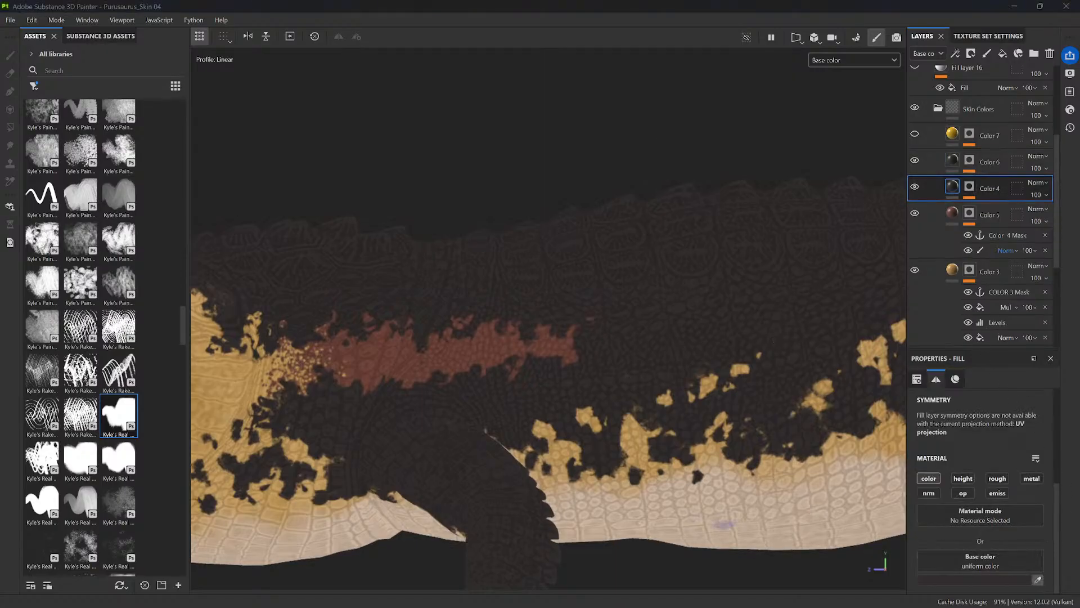
pyautogui.press('Escape')
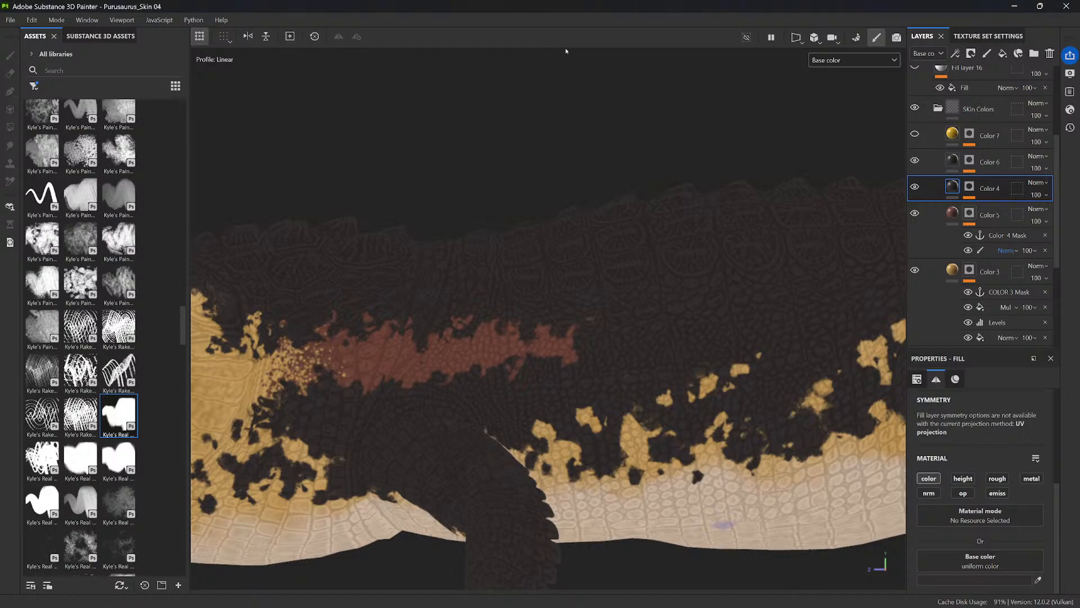
# - Resample Color 6's base color from the dark skin in the base color view
pyautogui.click(937, 168)
pyautogui.scroll(3, 791, 314)
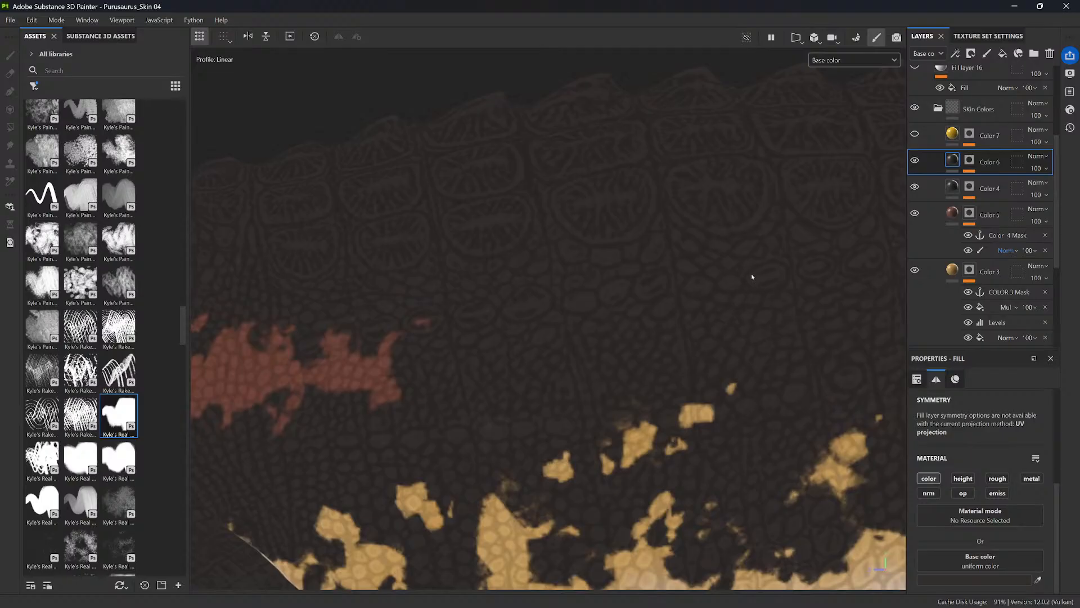
pyautogui.click(1039, 580)
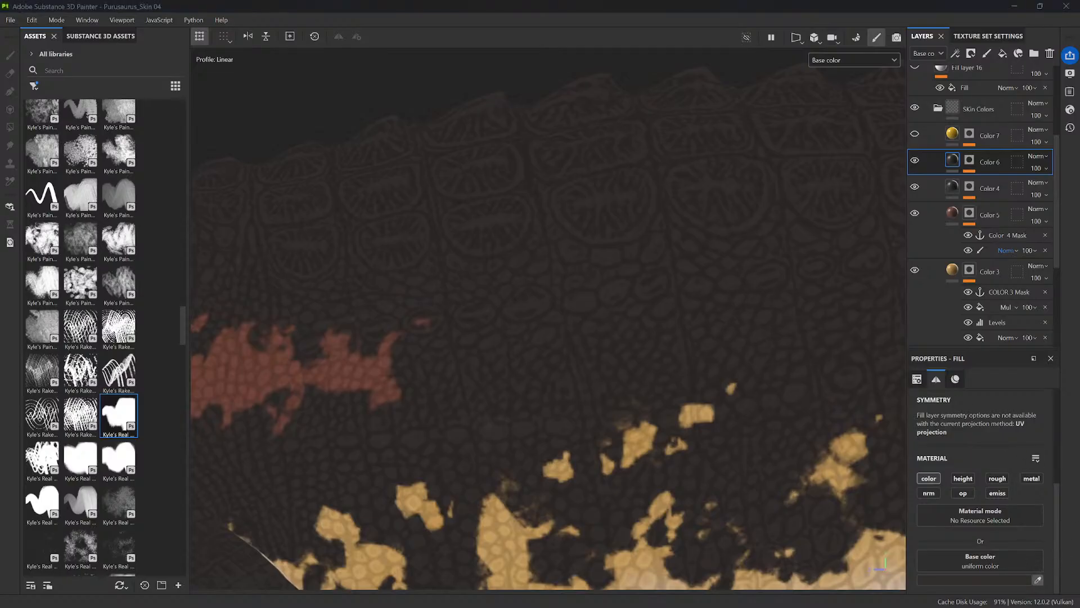
pyautogui.press('Escape')
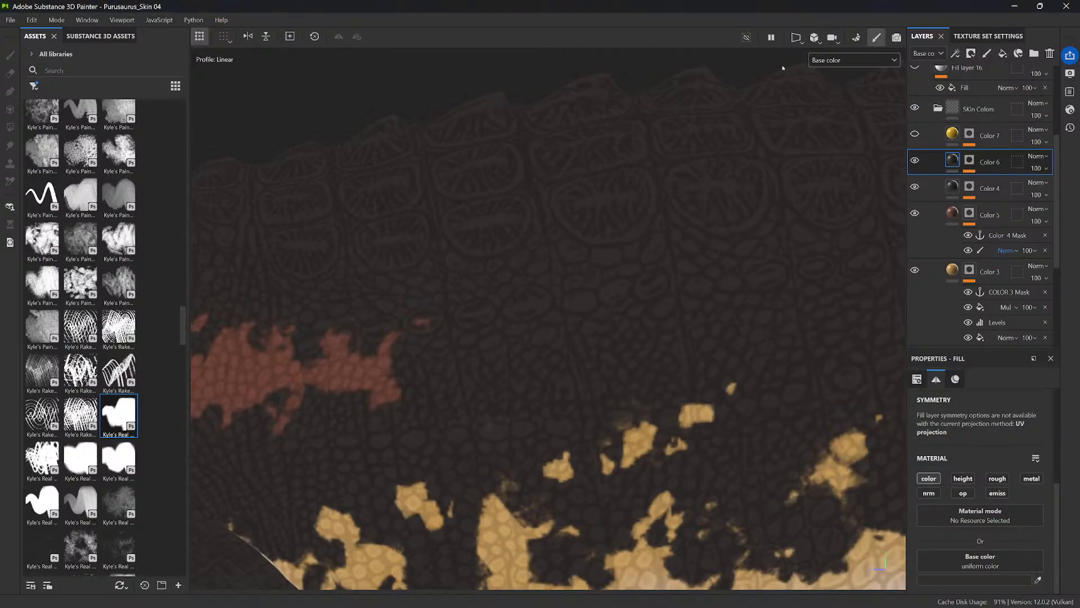
# - Hide Fill layer 12 and Fill layer 11 above the skin folder
pyautogui.scroll(5, 979, 169)
pyautogui.click(915, 77)
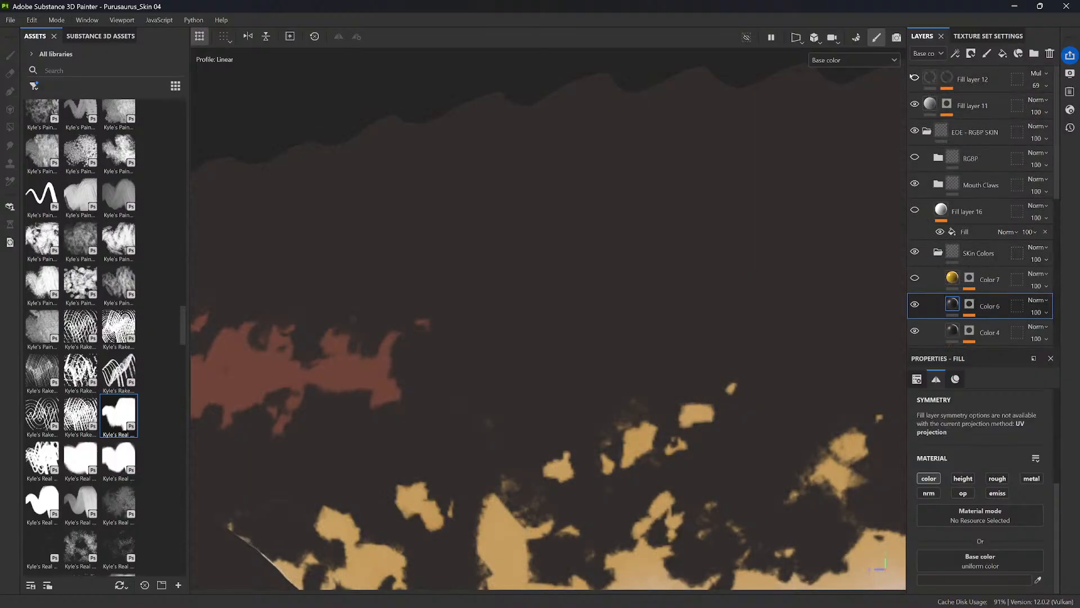
pyautogui.click(915, 104)
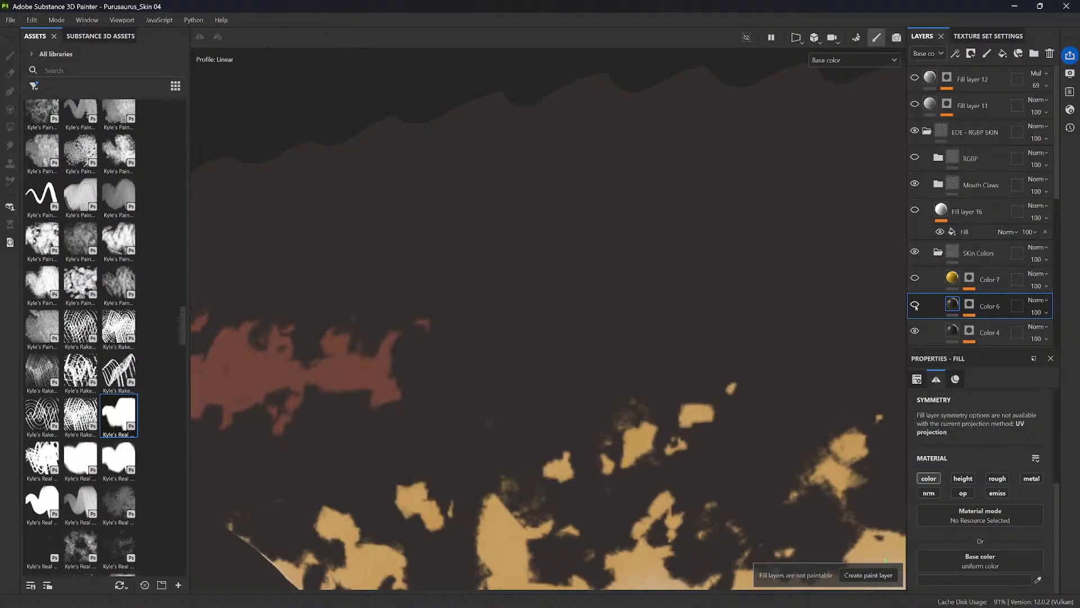
# - Compare the Color 4 and Color 6 layers by toggling their visibility, and inspect the flat colors along the head and flank
pyautogui.click(915, 331)
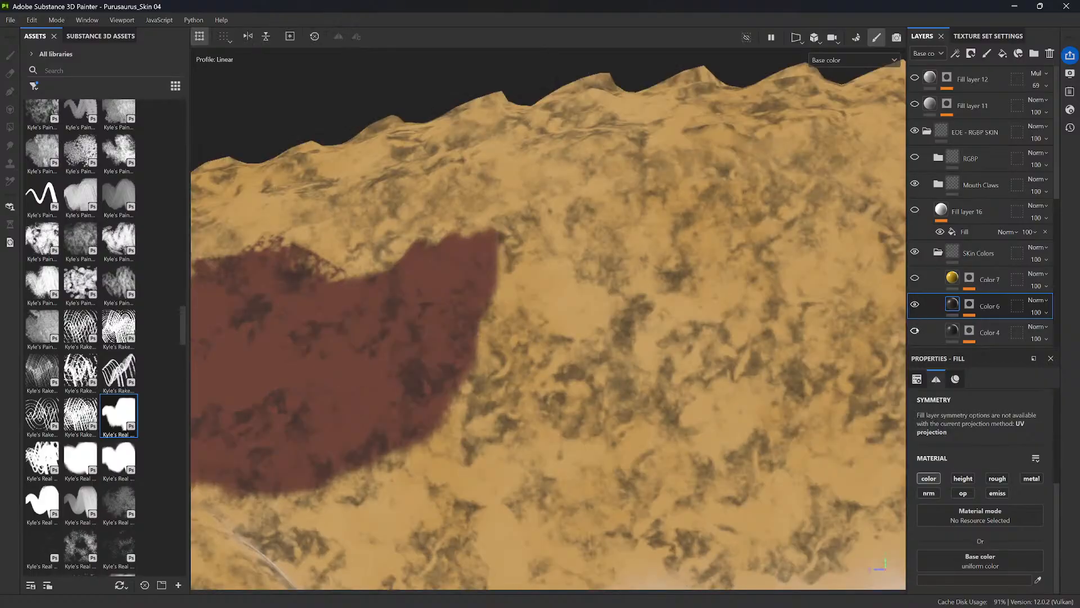
pyautogui.click(915, 306)
pyautogui.click(915, 305)
pyautogui.click(915, 331)
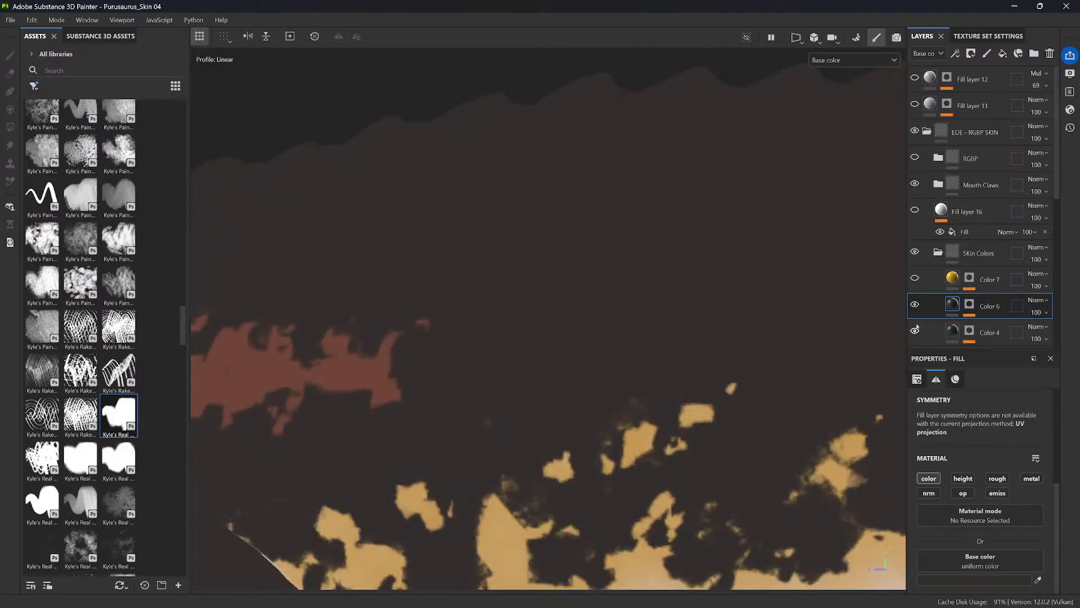
pyautogui.click(916, 330)
pyautogui.click(915, 331)
pyautogui.scroll(-6, 611, 295)
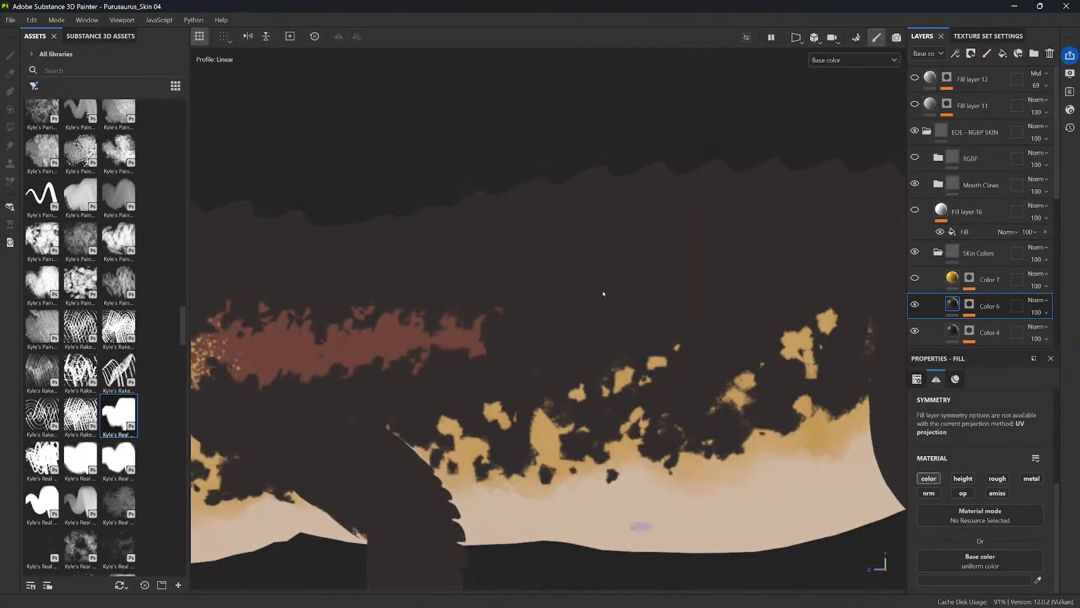
pyautogui.keyDown('alt'); pyautogui.moveTo(604, 294); pyautogui.dragTo(728, 294, button='middle'); pyautogui.keyUp('alt')
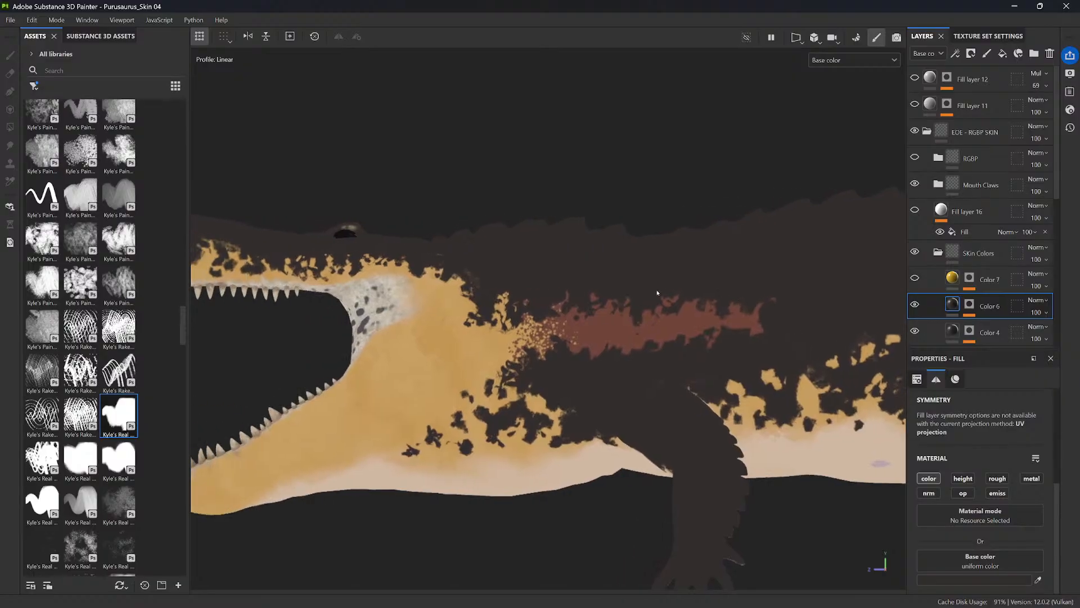
pyautogui.keyDown('alt'); pyautogui.moveTo(648, 293); pyautogui.dragTo(773, 291, button='middle'); pyautogui.keyUp('alt')
pyautogui.scroll(2, 648, 284)
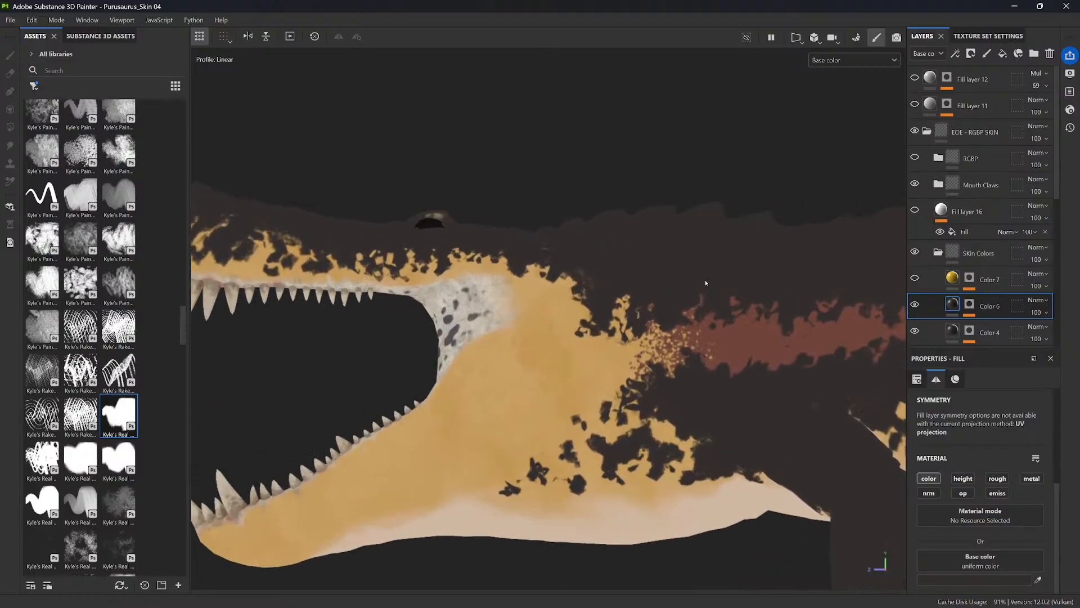
pyautogui.scroll(-3, 704, 280)
pyautogui.scroll(3, 683, 288)
pyautogui.scroll(2, 659, 295)
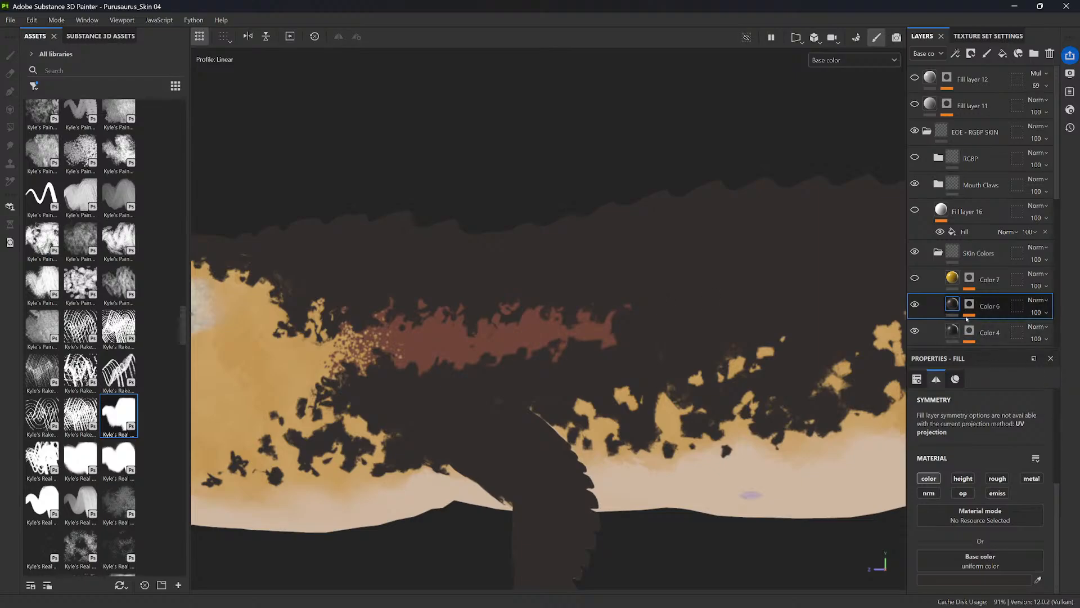
# - Darken Color 6's base color to 252220 by lowering its HSV value to 0.144
pyautogui.click(965, 580)
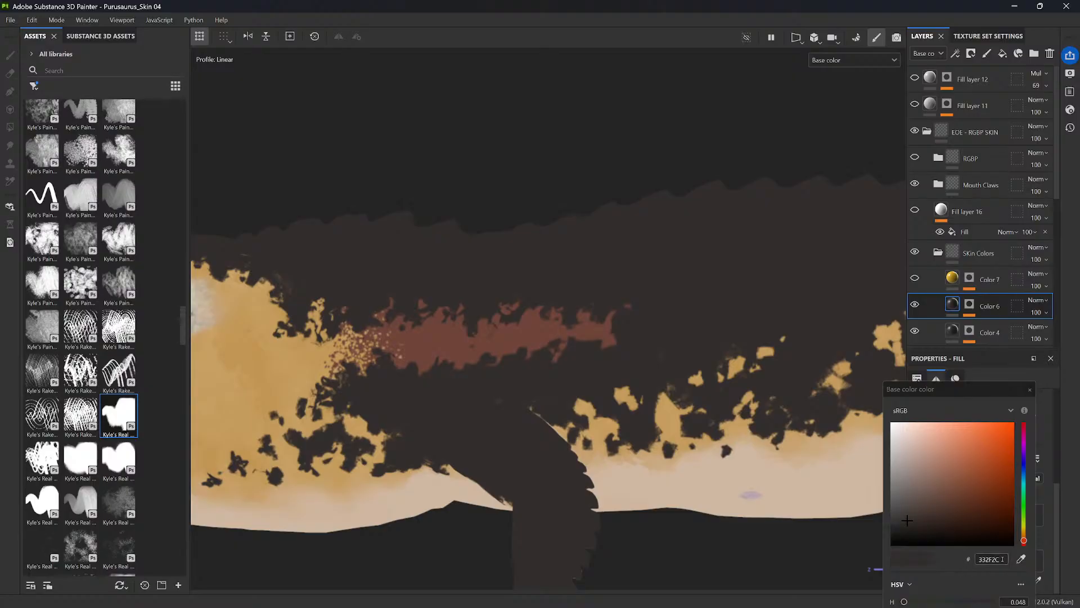
pyautogui.moveTo(968, 394); pyautogui.dragTo(703, 167)
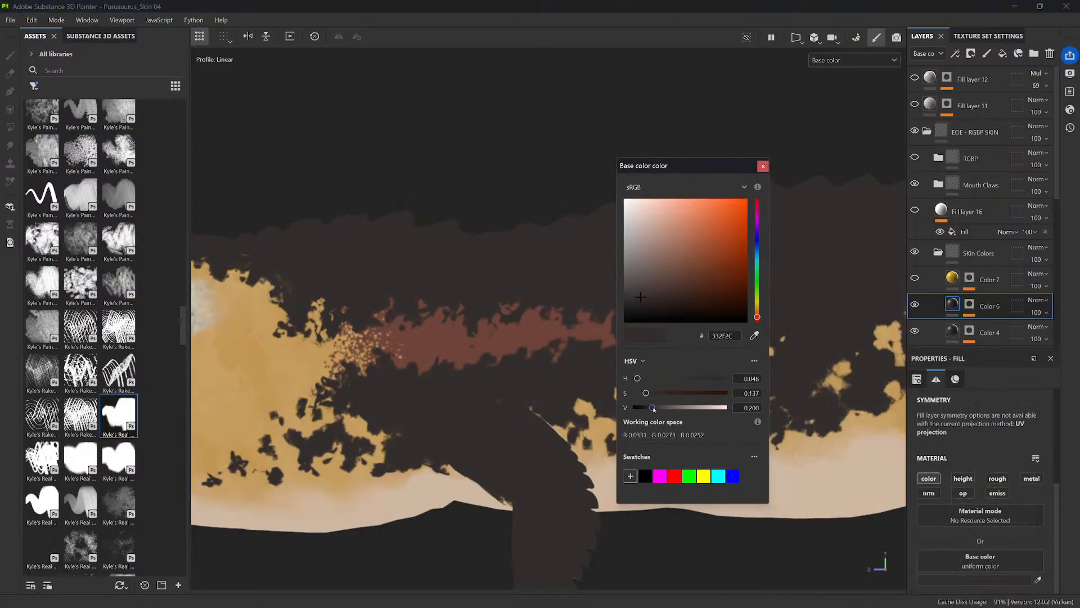
pyautogui.moveTo(654, 409); pyautogui.dragTo(648, 411)
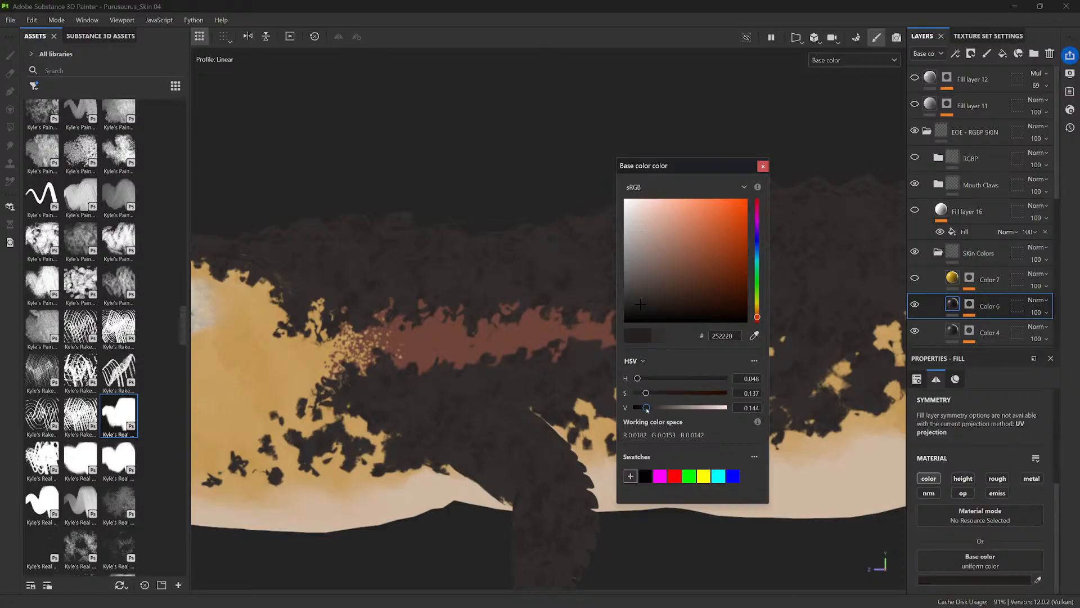
# - Close Color 6's color settings and inspect the skin along the flank and back in the lit Material view
pyautogui.moveTo(647, 409); pyautogui.dragTo(646, 409)
pyautogui.click(763, 166)
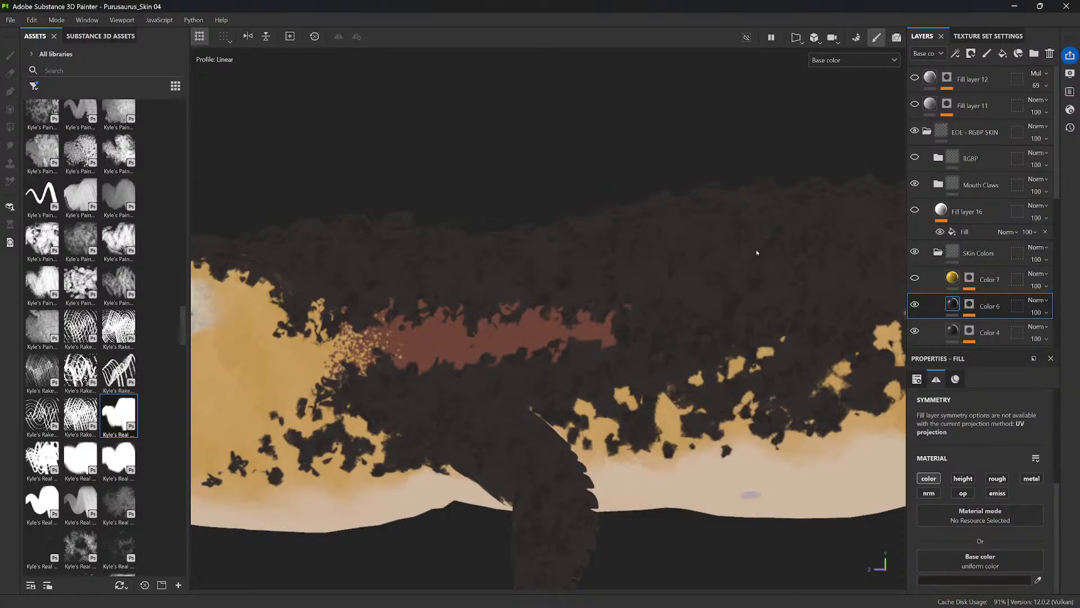
pyautogui.click(847, 60)
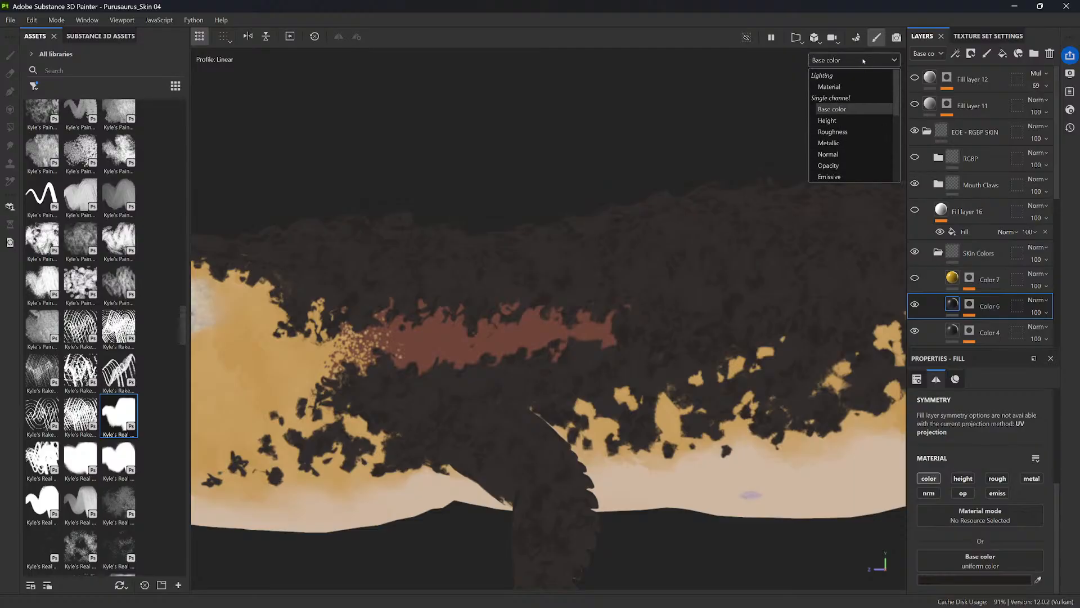
pyautogui.click(833, 84)
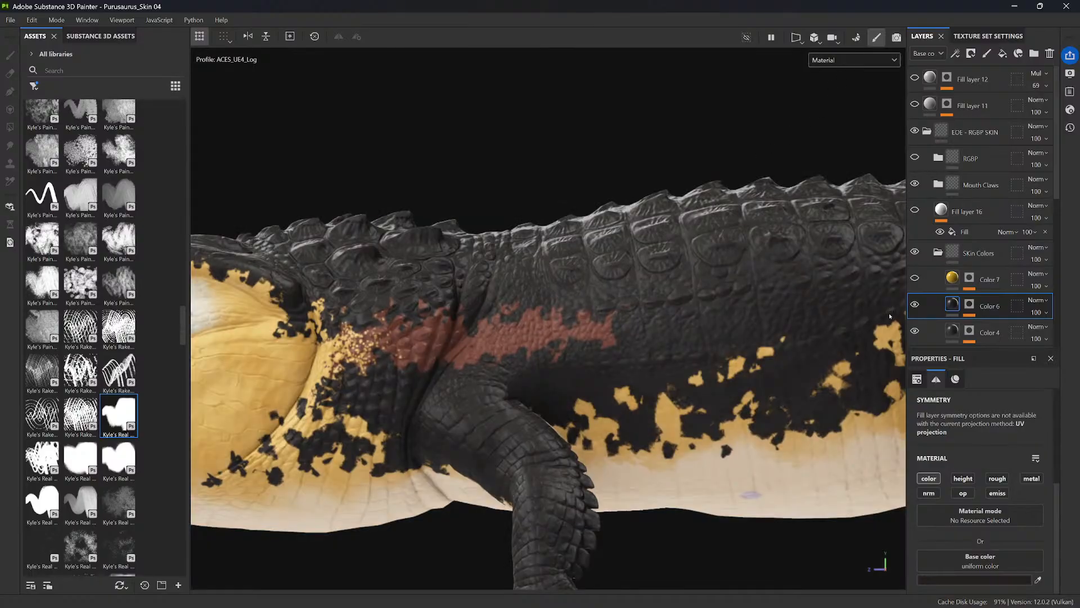
pyautogui.scroll(-1, 750, 316)
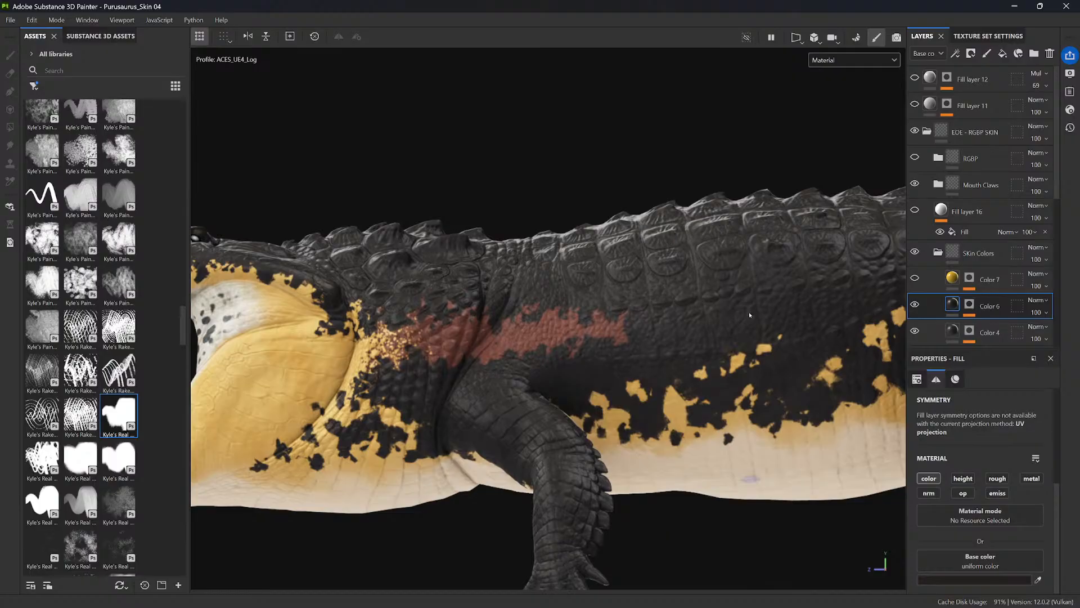
pyautogui.keyDown('alt'); pyautogui.moveTo(733, 149); pyautogui.dragTo(899, 391); pyautogui.keyUp('alt')
pyautogui.keyDown('alt'); pyautogui.moveTo(587, 372); pyautogui.dragTo(707, 307); pyautogui.keyUp('alt')
pyautogui.keyDown('shift'); pyautogui.moveTo(707, 307); pyautogui.dragTo(659, 301, button='right'); pyautogui.keyUp('shift')
# - Return to the Base color view and darken Color 6's base color further to about 161413
pyautogui.click(844, 60)
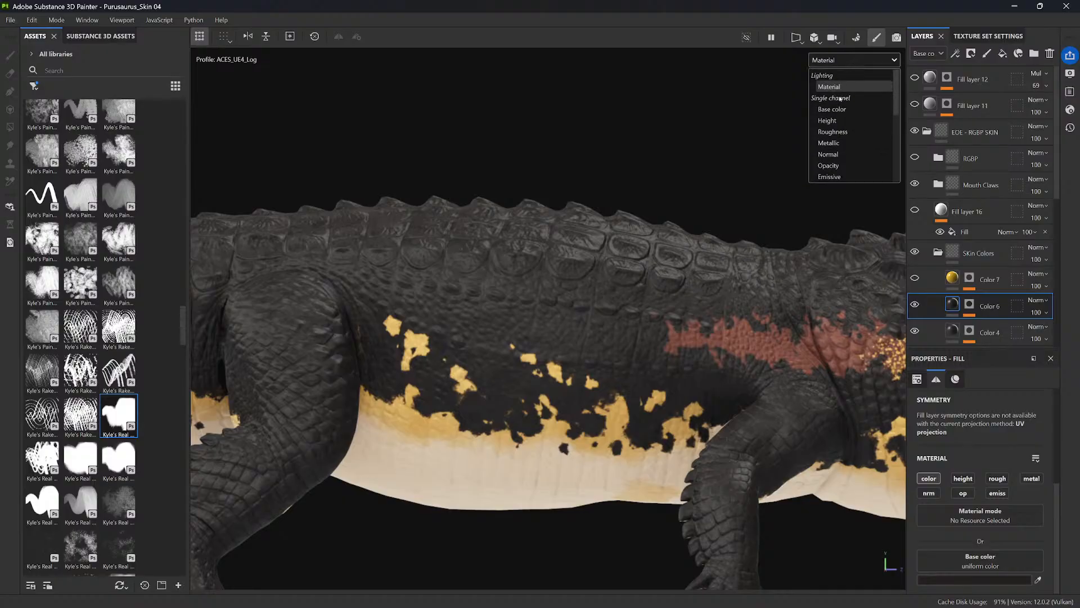
pyautogui.click(817, 106)
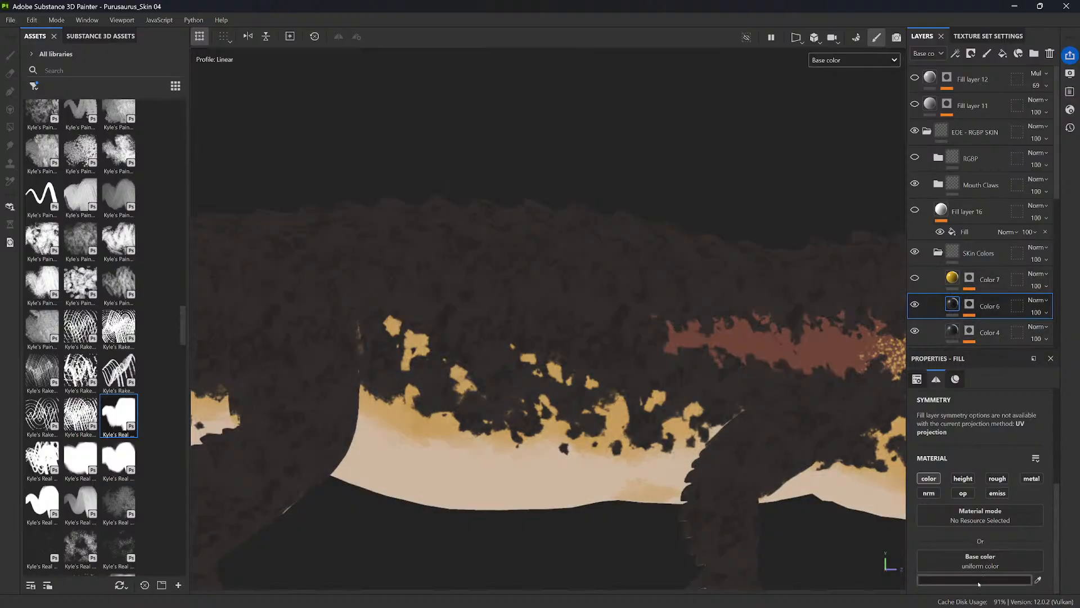
pyautogui.click(934, 580)
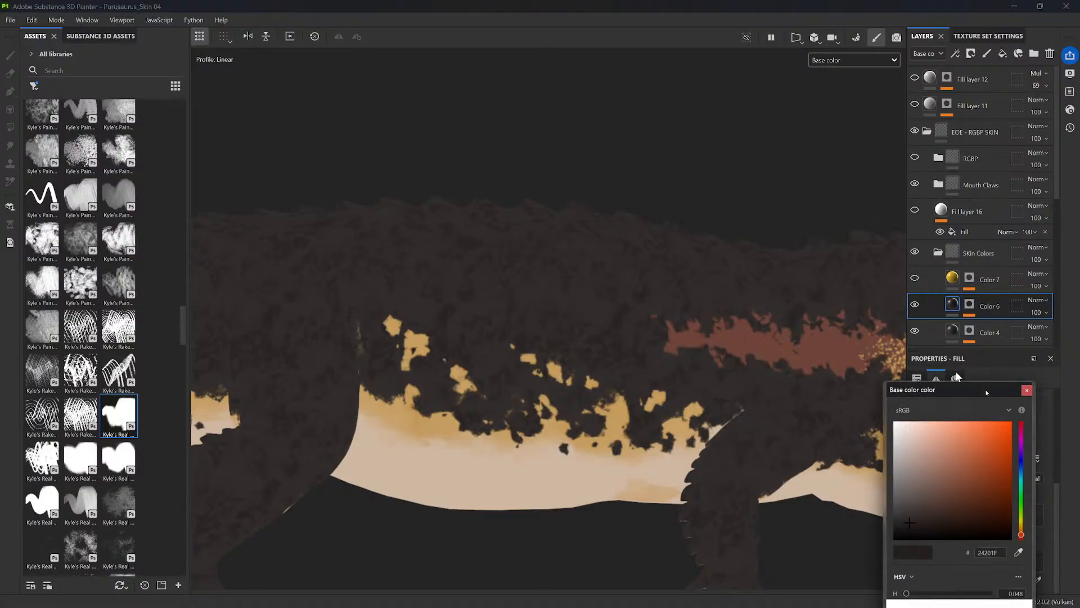
pyautogui.moveTo(988, 388); pyautogui.dragTo(724, 141)
pyautogui.moveTo(650, 383); pyautogui.dragTo(650, 385)
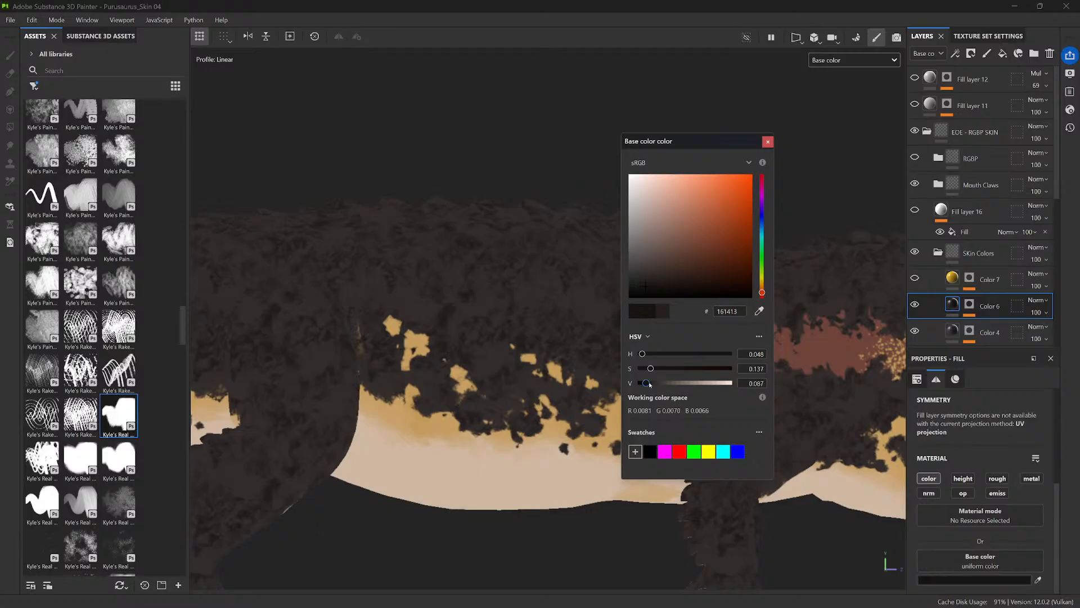
pyautogui.moveTo(650, 385); pyautogui.dragTo(650, 384)
pyautogui.click(766, 141)
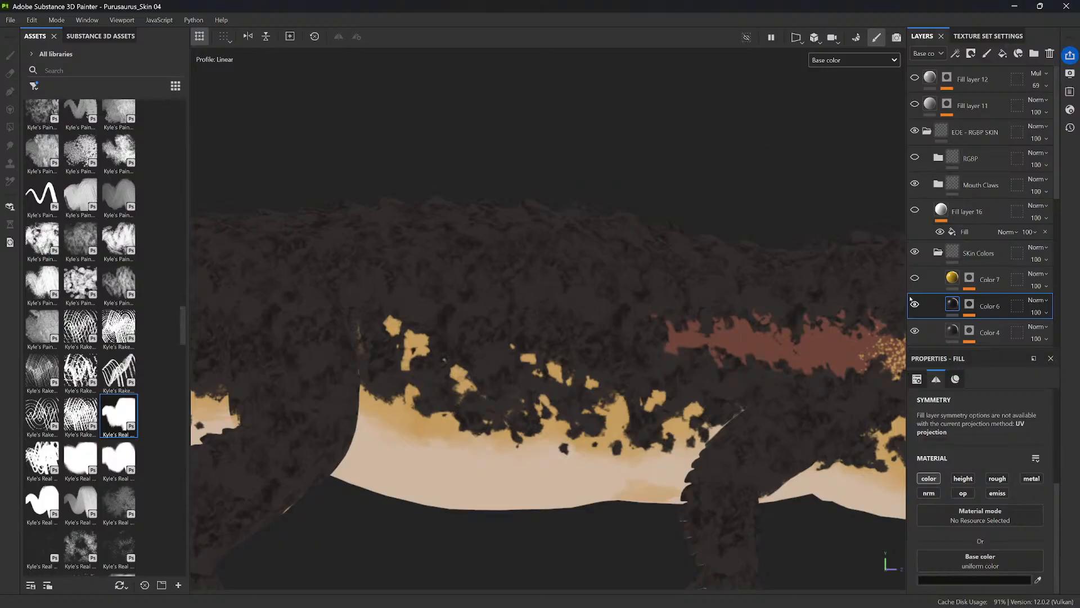
# - Deepen the yellow-orange base color of the Color 3 layer to AF813B
pyautogui.keyDown('alt'); pyautogui.moveTo(830, 322); pyautogui.dragTo(634, 357); pyautogui.keyUp('alt')
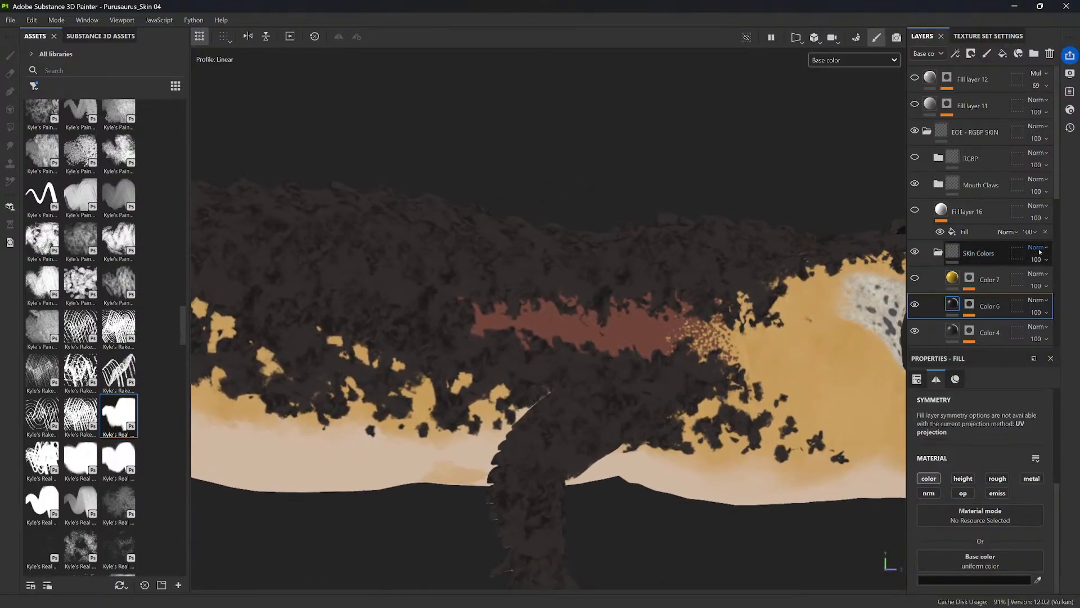
pyautogui.scroll(-5, 952, 271)
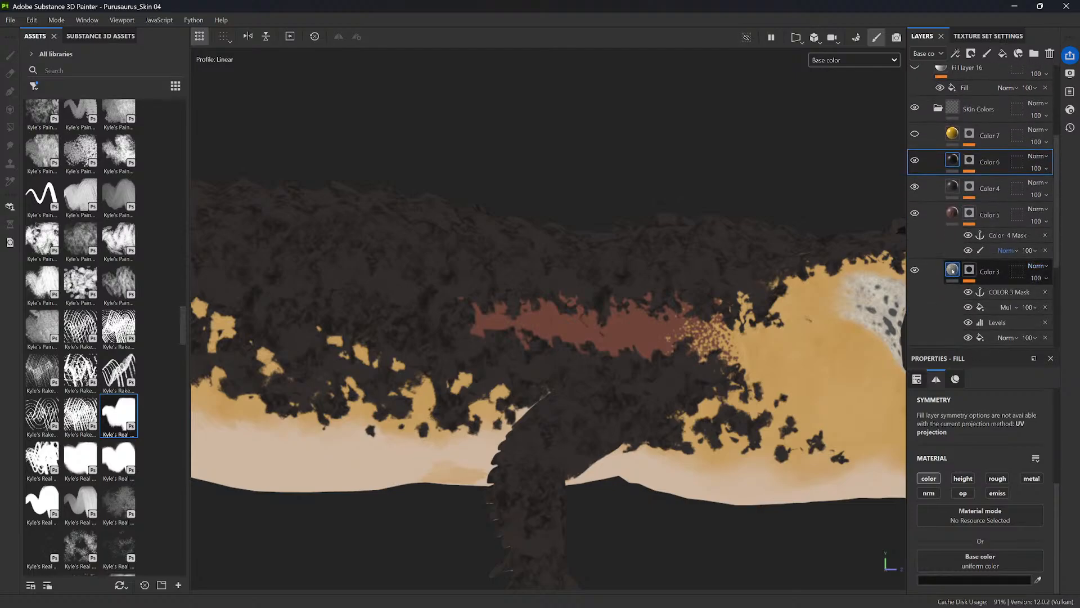
pyautogui.click(952, 271)
pyautogui.scroll(-3, 979, 264)
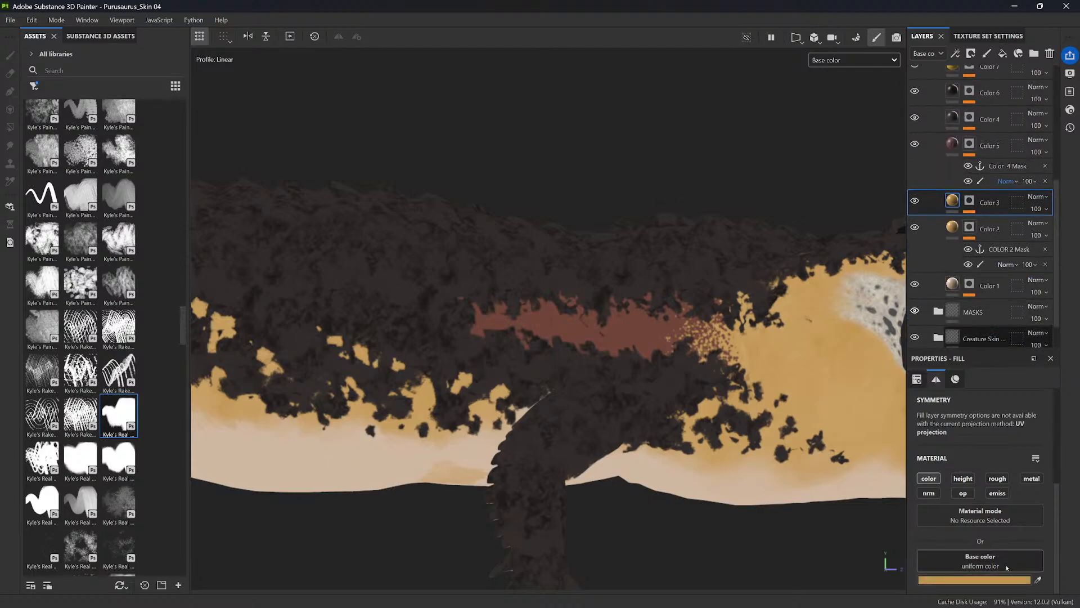
pyautogui.click(990, 580)
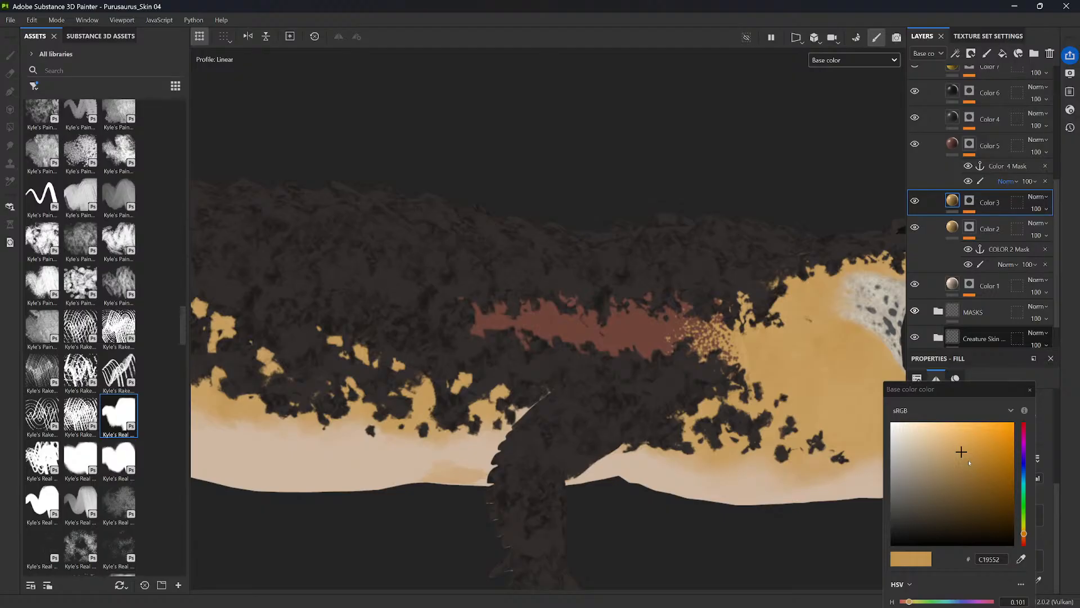
pyautogui.moveTo(984, 388); pyautogui.dragTo(479, 231)
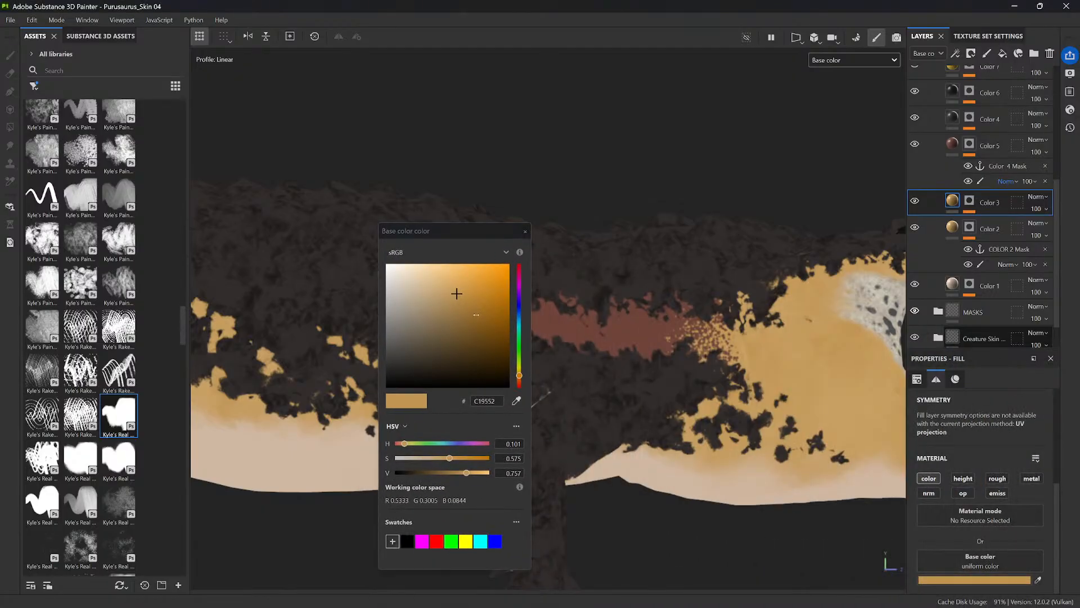
pyautogui.moveTo(456, 294); pyautogui.dragTo(468, 303)
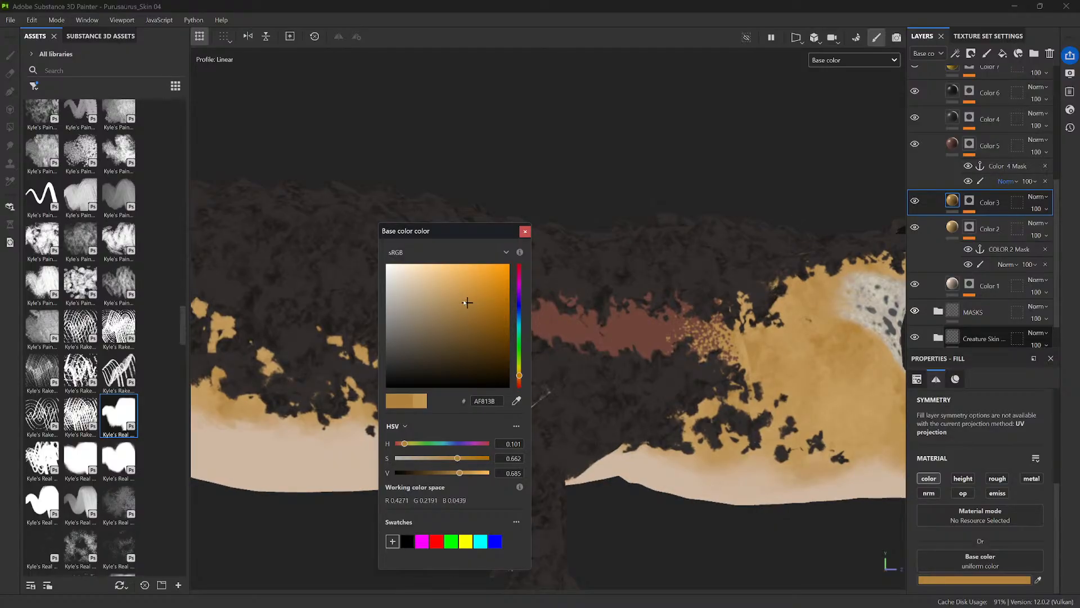
pyautogui.click(525, 231)
# - Inspect the recolored skin across the head and body in the flat base color and in the lit Material view
pyautogui.keyDown('alt'); pyautogui.moveTo(804, 358); pyautogui.dragTo(332, 366); pyautogui.keyUp('alt')
pyautogui.keyDown('alt'); pyautogui.moveTo(524, 390); pyautogui.dragTo(704, 386, button='middle'); pyautogui.keyUp('alt')
pyautogui.keyDown('alt'); pyautogui.moveTo(689, 376); pyautogui.dragTo(616, 228, button='right'); pyautogui.keyUp('alt')
pyautogui.keyDown('alt'); pyautogui.moveTo(809, 347); pyautogui.dragTo(681, 367, button='middle'); pyautogui.keyUp('alt')
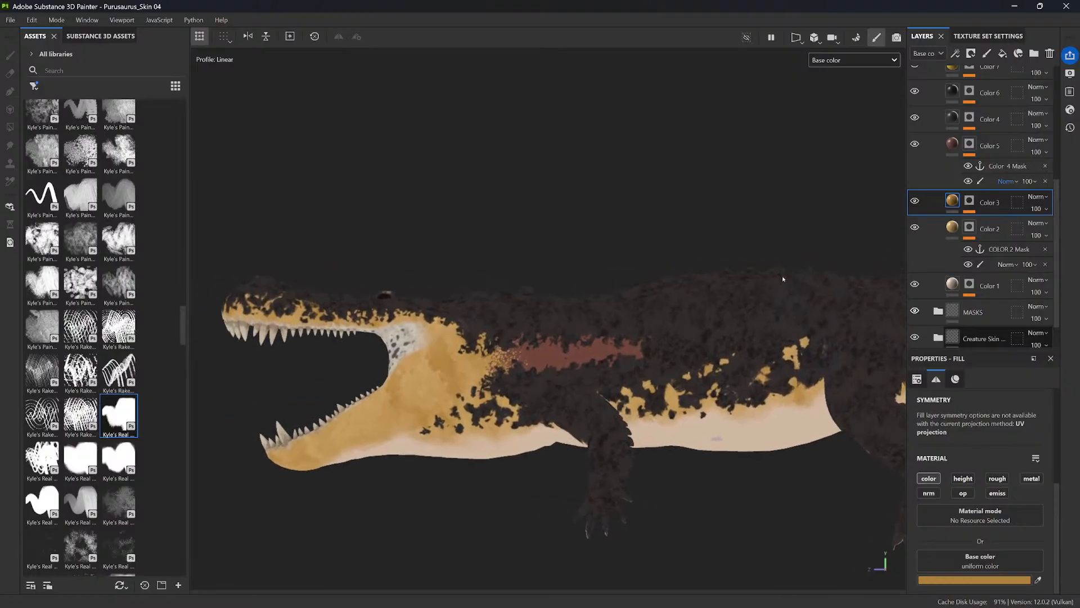
pyautogui.press('m')
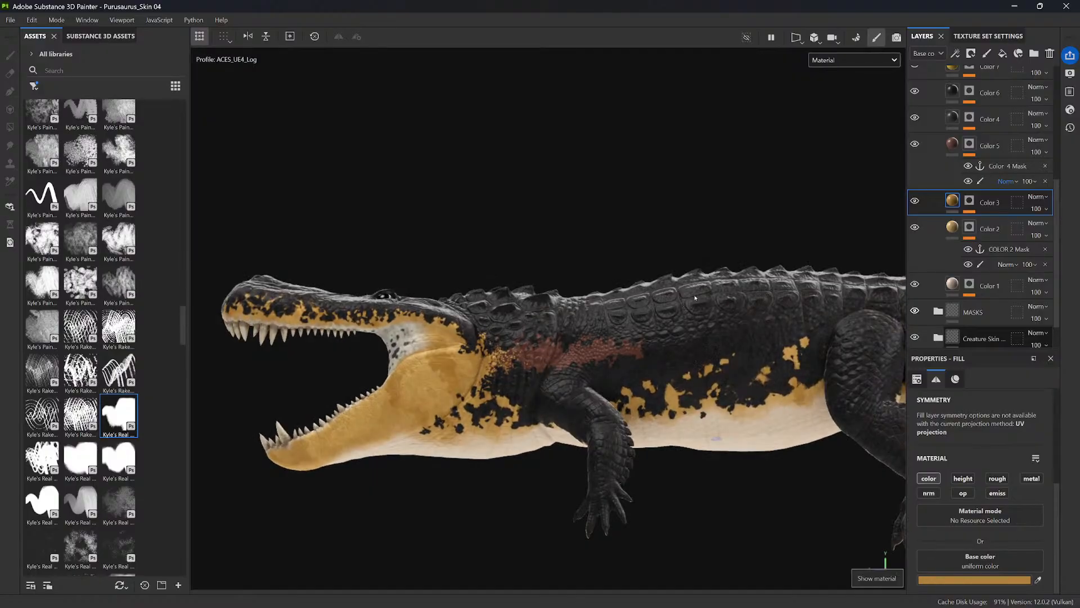
pyautogui.moveTo(696, 299)
pyautogui.keyDown('alt'); pyautogui.mouseDown()
pyautogui.moveTo(743, 415)
pyautogui.moveTo(743, 490)
pyautogui.moveTo(738, 309)
pyautogui.mouseUp(); pyautogui.keyUp('alt')
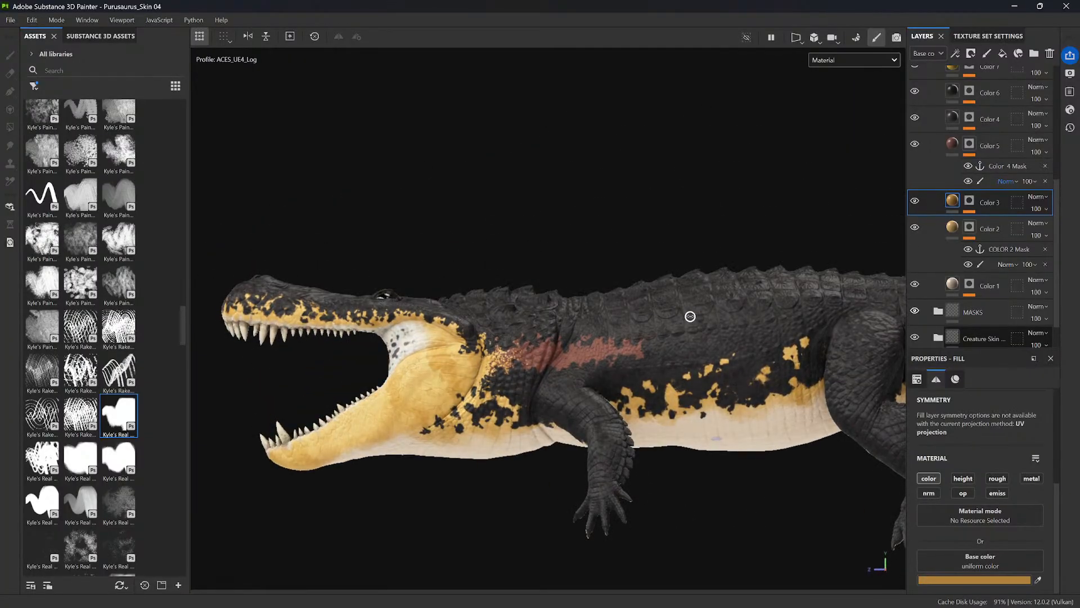
pyautogui.moveTo(647, 357)
pyautogui.keyDown('alt'); pyautogui.mouseDown()
pyautogui.moveTo(629, 369)
pyautogui.moveTo(673, 367)
pyautogui.moveTo(650, 355)
pyautogui.mouseUp(); pyautogui.keyUp('alt')
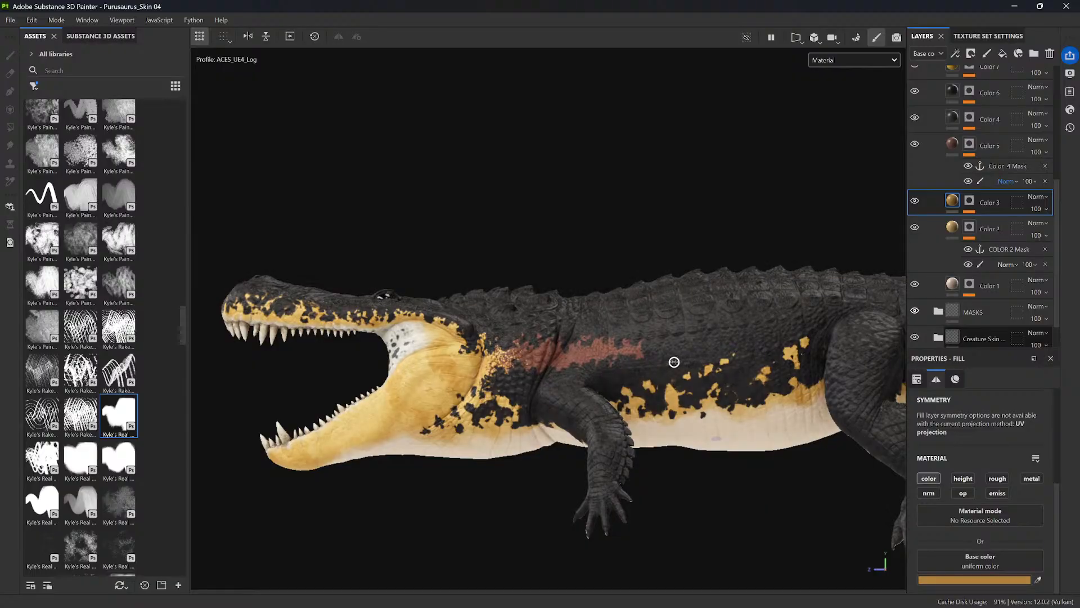
pyautogui.keyDown('alt'); pyautogui.moveTo(864, 313); pyautogui.dragTo(523, 301, button='middle'); pyautogui.keyUp('alt')
pyautogui.moveTo(749, 329)
pyautogui.keyDown('alt'); pyautogui.mouseDown()
pyautogui.moveTo(702, 391)
pyautogui.moveTo(702, 353)
pyautogui.moveTo(712, 439)
pyautogui.moveTo(711, 286)
pyautogui.moveTo(810, 249)
pyautogui.moveTo(691, 330)
pyautogui.moveTo(690, 282)
pyautogui.moveTo(715, 318)
pyautogui.moveTo(813, 352)
pyautogui.moveTo(785, 329)
pyautogui.moveTo(730, 322)
pyautogui.mouseUp(); pyautogui.keyUp('alt')
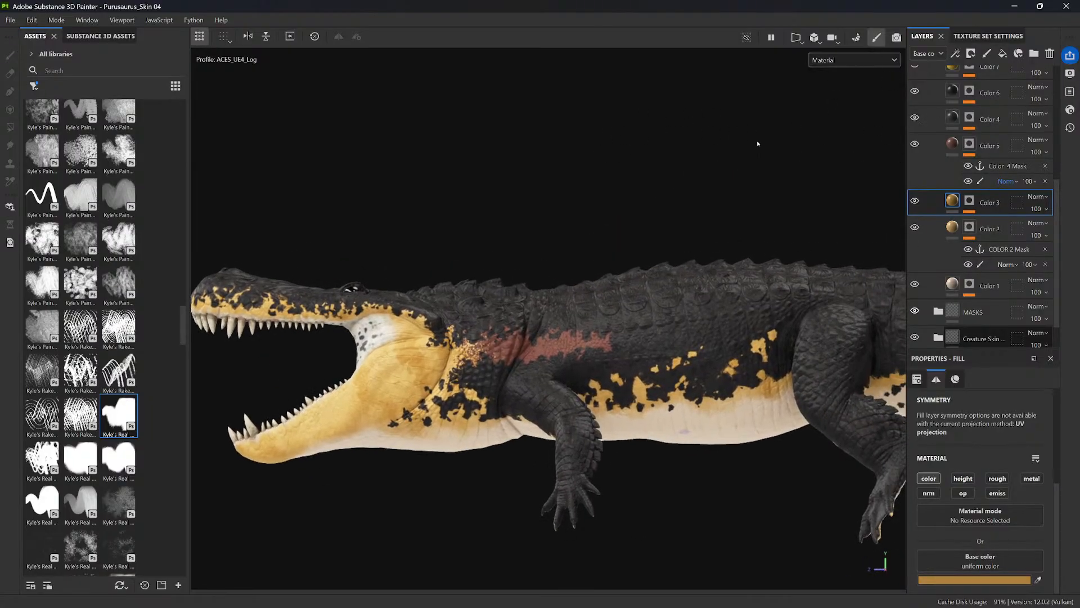
# - Show the Color 7 stripes layer and delete the upper of the two paint effects from its mask
pyautogui.scroll(2, 917, 225)
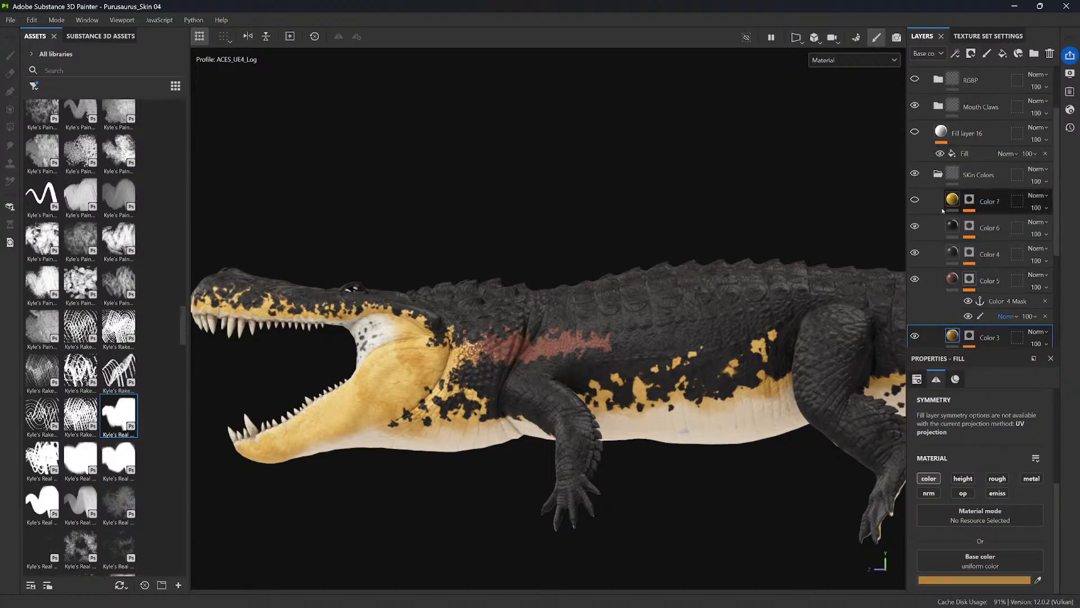
pyautogui.click(914, 201)
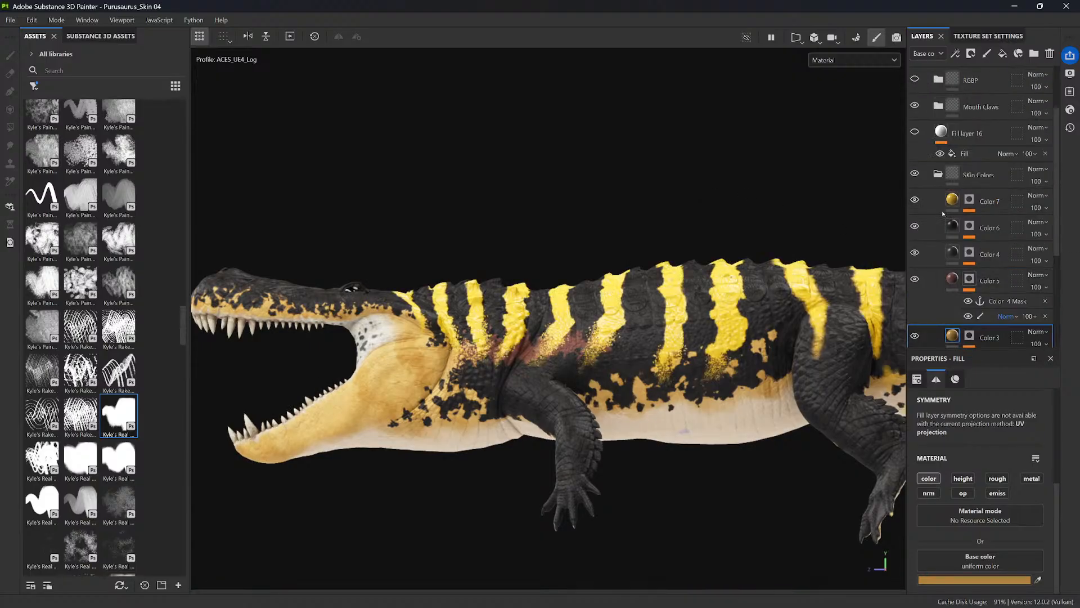
pyautogui.click(968, 201)
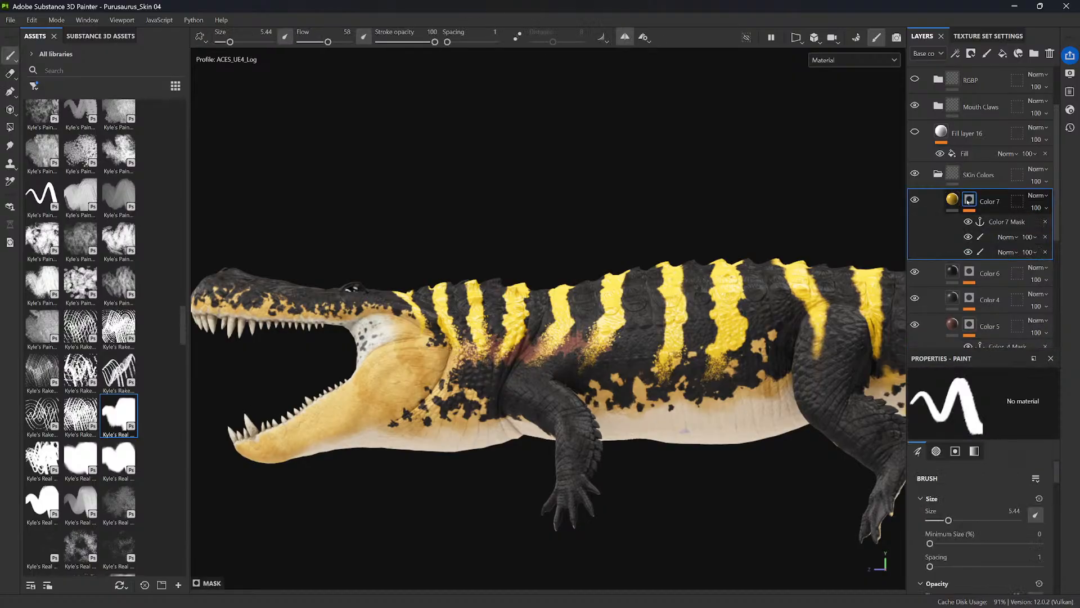
pyautogui.click(968, 236)
pyautogui.click(968, 236)
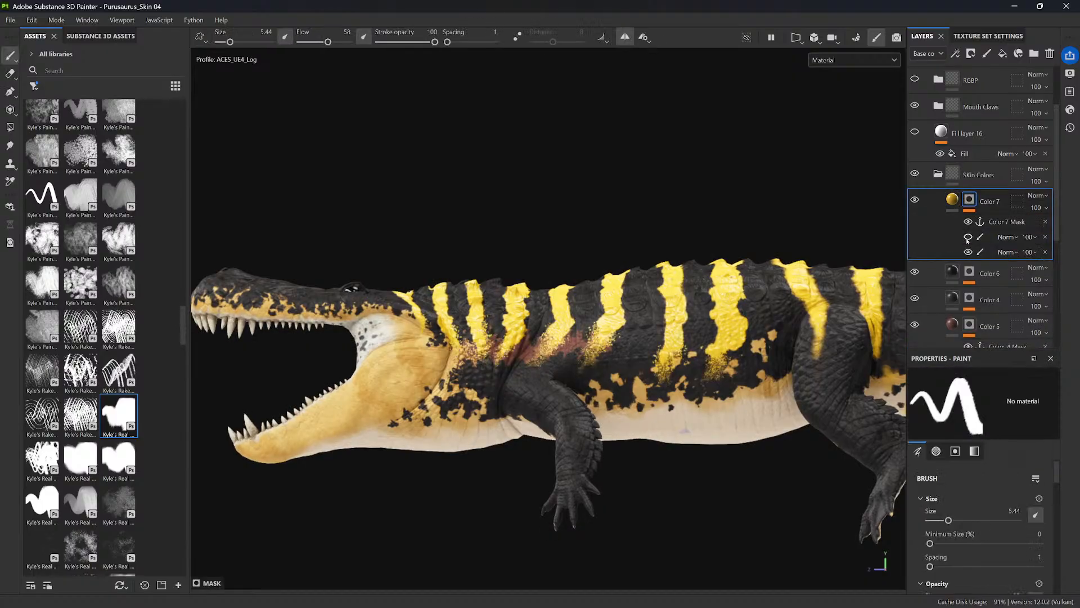
pyautogui.click(969, 236)
pyautogui.click(989, 238)
pyautogui.press('Delete')
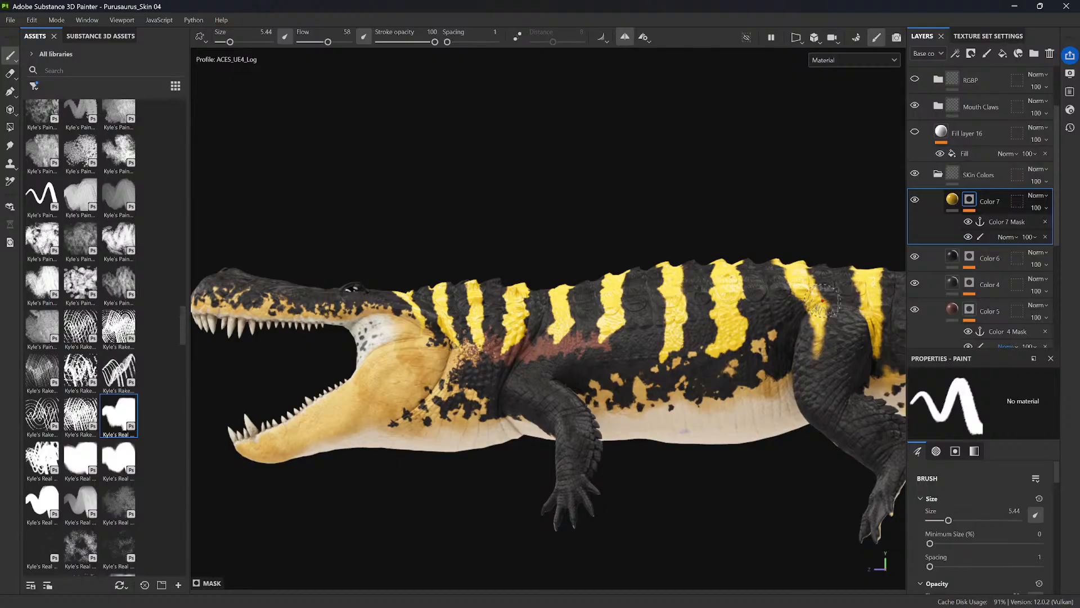
# - Resample Color 7's base color from the reddish-brown patch on the crocodile's flank
pyautogui.click(954, 201)
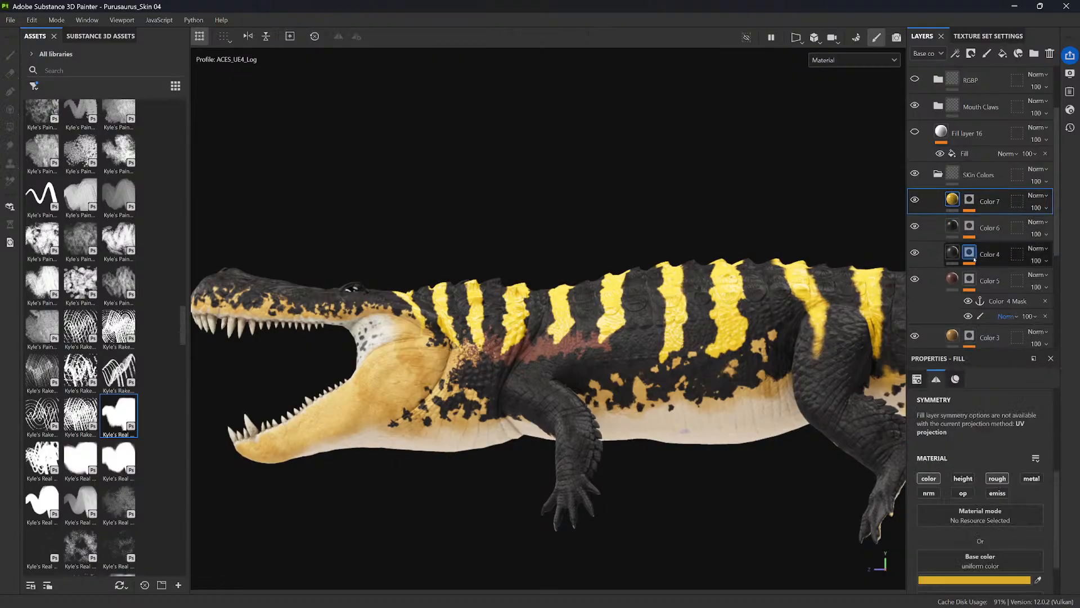
pyautogui.click(970, 200)
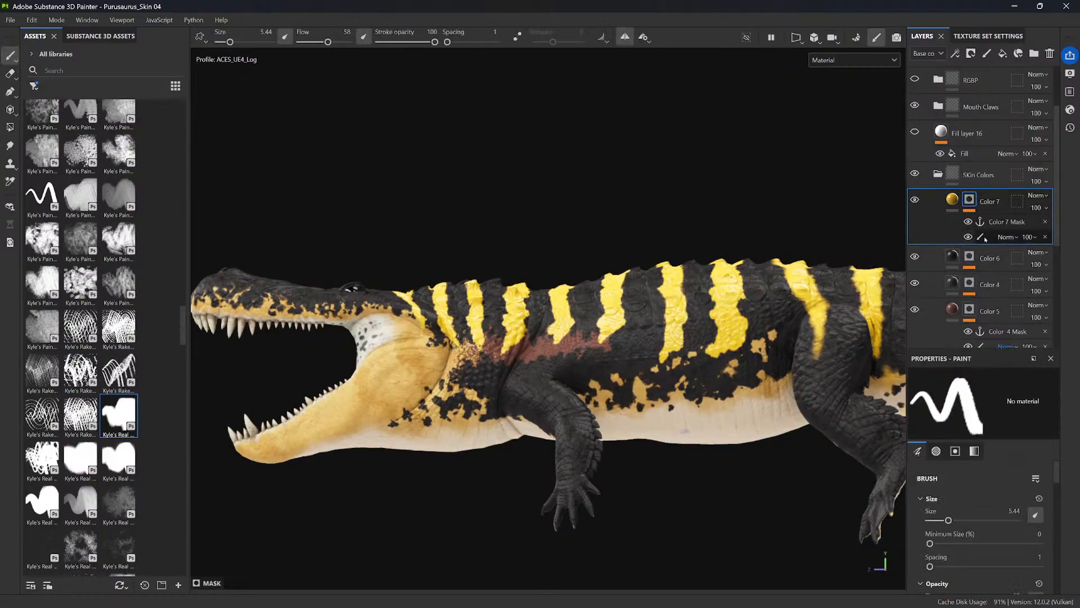
pyautogui.click(952, 202)
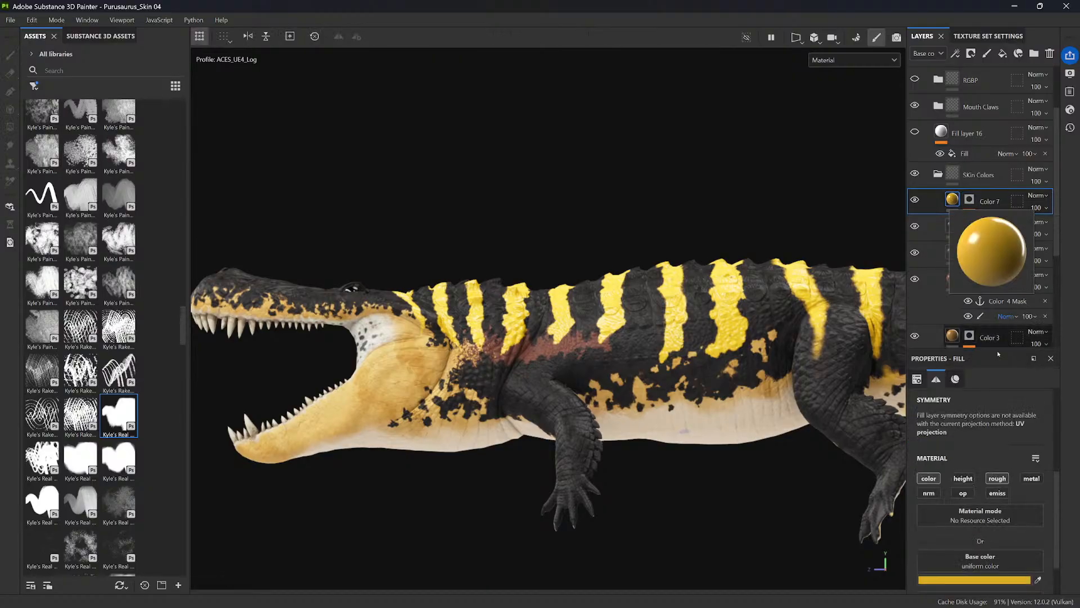
pyautogui.click(1038, 581)
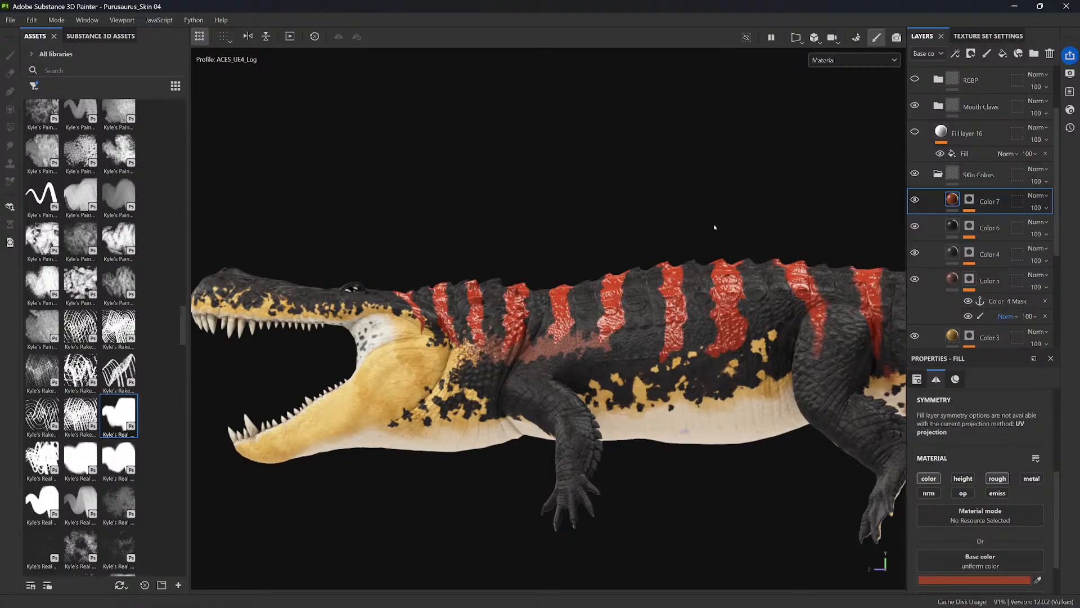
pyautogui.keyDown('alt'); pyautogui.moveTo(715, 228); pyautogui.dragTo(619, 223); pyautogui.keyUp('alt')
# - Select the remaining paint effect in Color 7's mask and enlarge the brush to size 16.65
pyautogui.click(969, 200)
pyautogui.moveTo(787, 307)
pyautogui.keyDown('shift'); pyautogui.mouseDown(button='right')
pyautogui.moveTo(757, 292)
pyautogui.moveTo(706, 301)
pyautogui.mouseUp(button='right'); pyautogui.keyUp('shift')
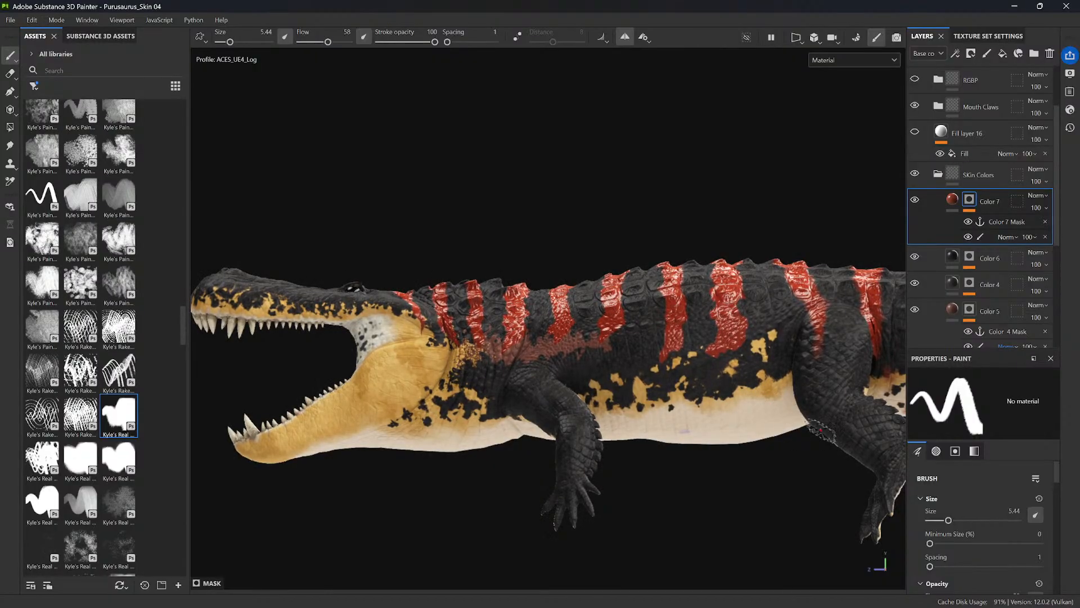
pyautogui.click(986, 239)
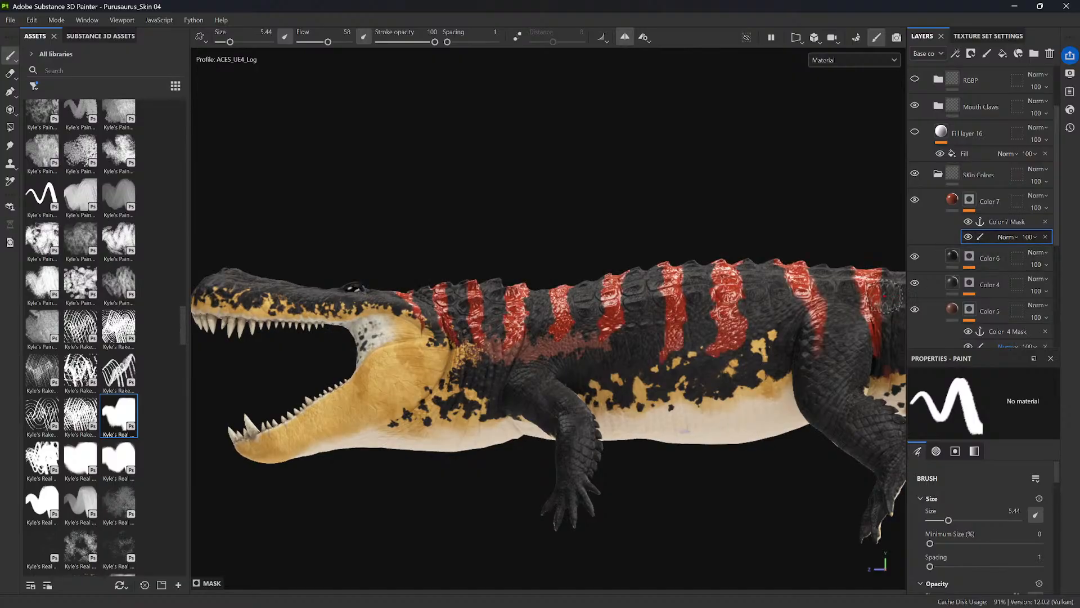
pyautogui.moveTo(706, 286)
pyautogui.keyDown('alt'); pyautogui.mouseDown(button='right')
pyautogui.moveTo(699, 332)
pyautogui.moveTo(696, 307)
pyautogui.mouseUp(button='right'); pyautogui.keyUp('alt')
# - Show the RGBP folder and examine its mask colors over the crocodile's head and striped back
pyautogui.scroll(3, 1058, 151)
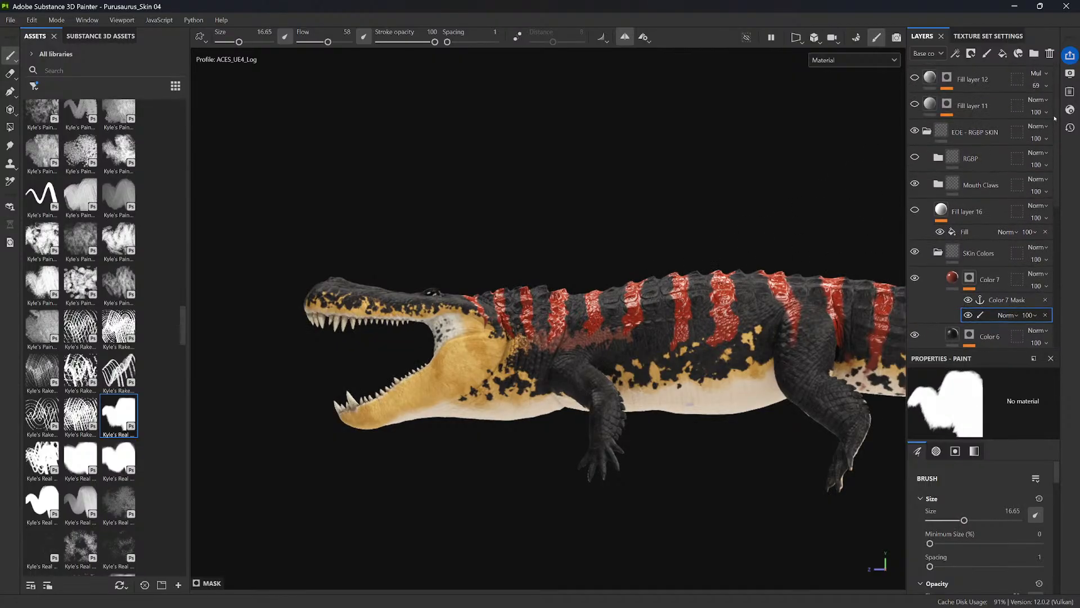
pyautogui.click(915, 157)
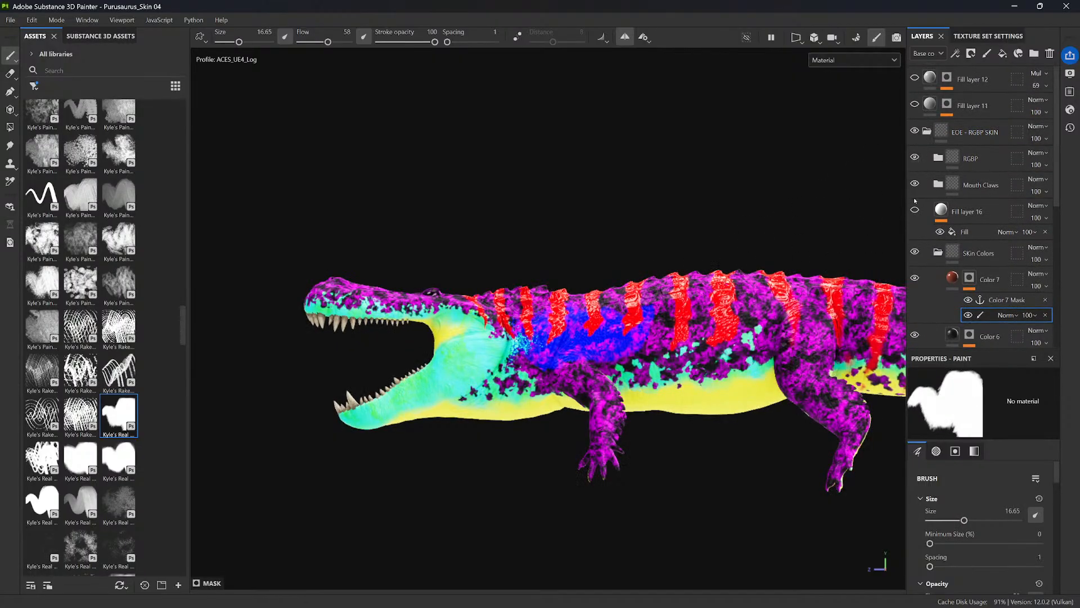
pyautogui.keyDown('alt'); pyautogui.moveTo(792, 194); pyautogui.dragTo(812, 222); pyautogui.keyUp('alt')
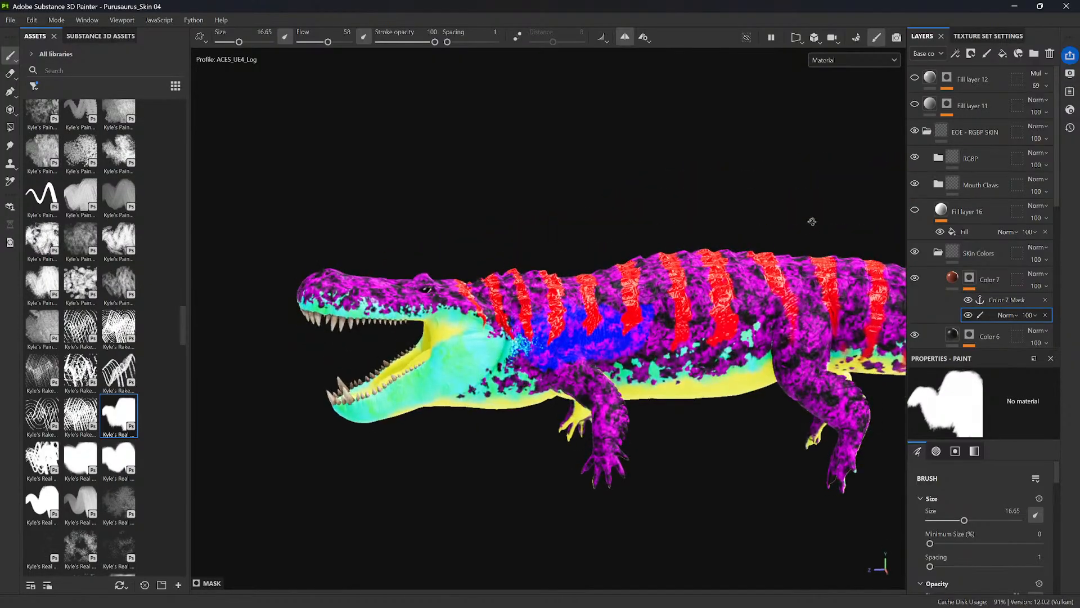
pyautogui.keyDown('alt'); pyautogui.moveTo(784, 341); pyautogui.dragTo(767, 425); pyautogui.keyUp('alt')
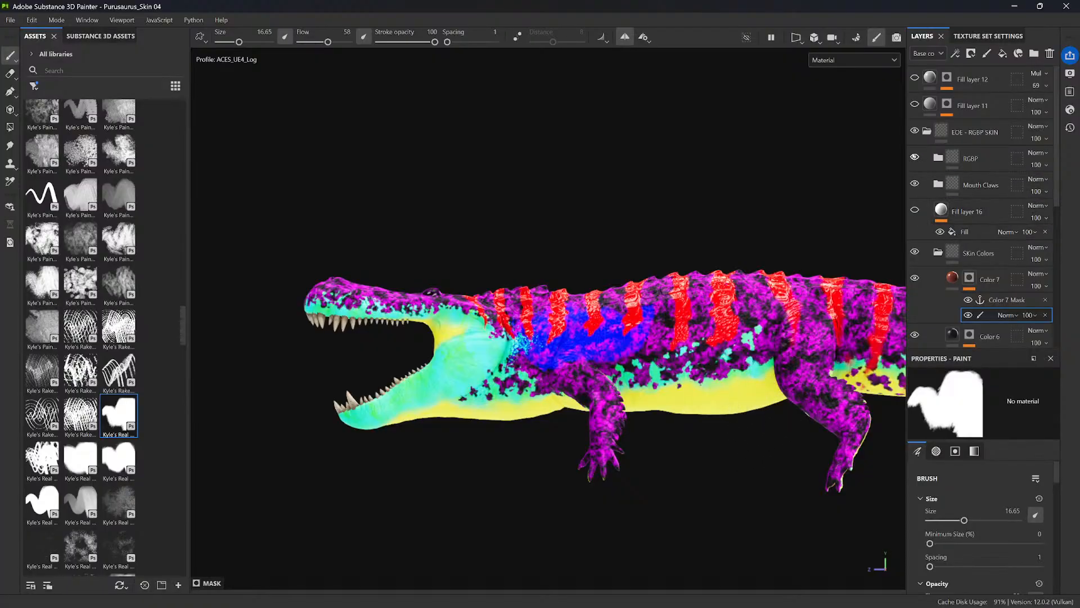
# - Hide the RGBP folder and erase Color 7's red stripes along the crocodile's back with a size 23.4 brush
pyautogui.click(915, 157)
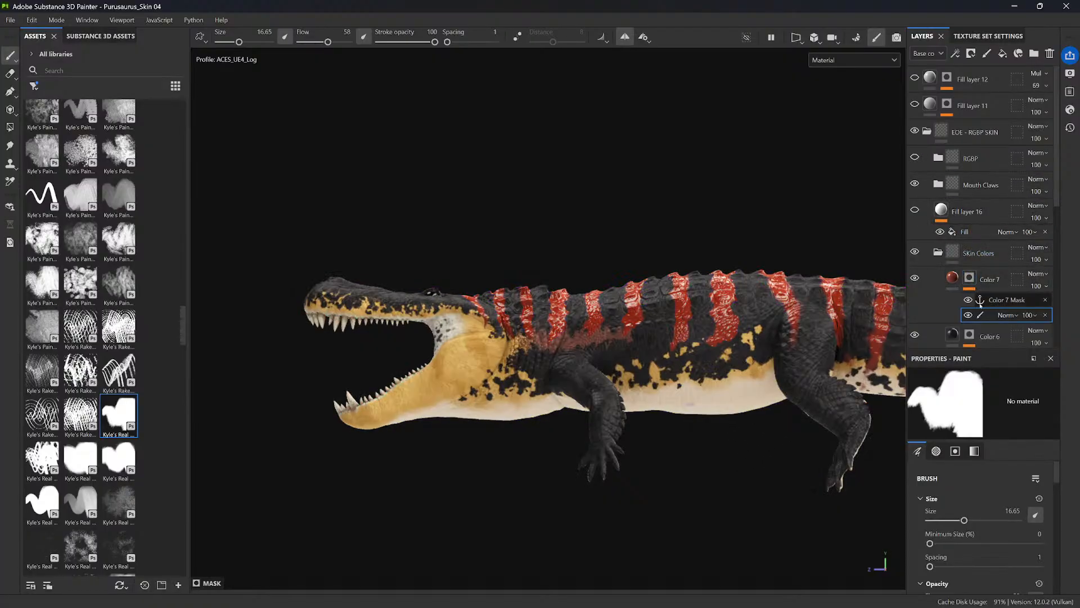
pyautogui.moveTo(601, 304); pyautogui.dragTo(560, 290)
pyautogui.keyDown('alt'); pyautogui.moveTo(566, 281); pyautogui.dragTo(569, 321); pyautogui.keyUp('alt')
pyautogui.keyDown('ctrl'); pyautogui.moveTo(569, 321); pyautogui.dragTo(588, 320, button='right'); pyautogui.keyUp('ctrl')
pyautogui.moveTo(580, 315)
pyautogui.mouseDown()
pyautogui.moveTo(553, 282)
pyautogui.moveTo(472, 281)
pyautogui.moveTo(574, 236)
pyautogui.moveTo(726, 264)
pyautogui.moveTo(697, 323)
pyautogui.moveTo(734, 284)
pyautogui.mouseUp()
pyautogui.keyDown('alt'); pyautogui.moveTo(735, 284); pyautogui.dragTo(583, 303, button='middle'); pyautogui.keyUp('alt')
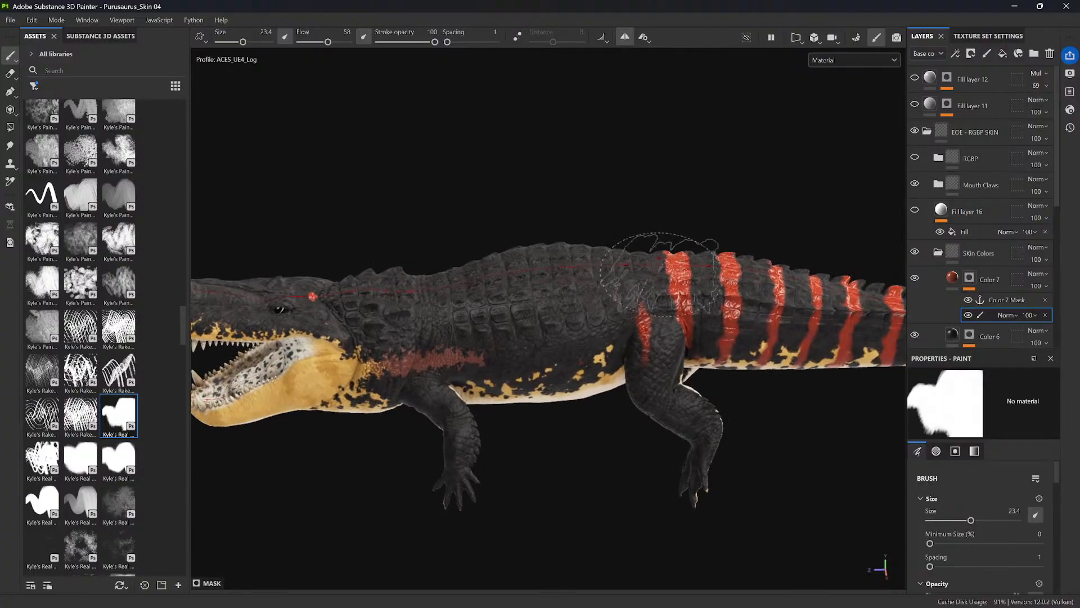
# - Erase the remaining red stripes from the Color 7 mask, from the hips to the tail tip
pyautogui.moveTo(664, 276)
pyautogui.mouseDown()
pyautogui.moveTo(703, 260)
pyautogui.moveTo(695, 285)
pyautogui.mouseUp()
pyautogui.keyDown('alt'); pyautogui.moveTo(737, 284); pyautogui.dragTo(548, 278, button='middle'); pyautogui.keyUp('alt')
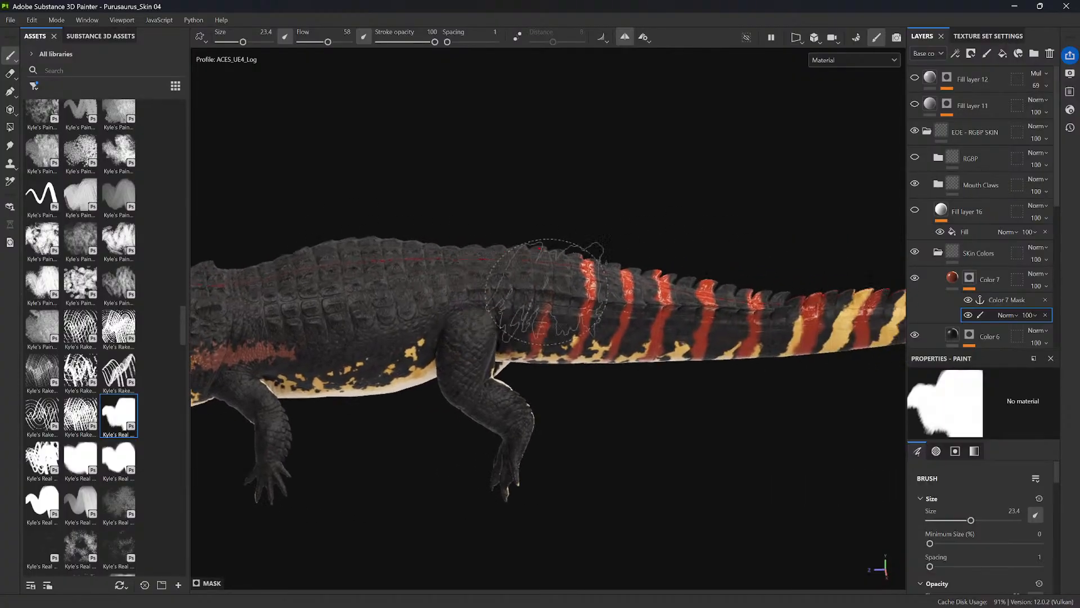
pyautogui.moveTo(563, 276)
pyautogui.mouseDown()
pyautogui.moveTo(554, 324)
pyautogui.moveTo(701, 324)
pyautogui.moveTo(776, 265)
pyautogui.mouseUp()
pyautogui.keyDown('alt'); pyautogui.moveTo(777, 265); pyautogui.dragTo(632, 381, button='middle'); pyautogui.keyUp('alt')
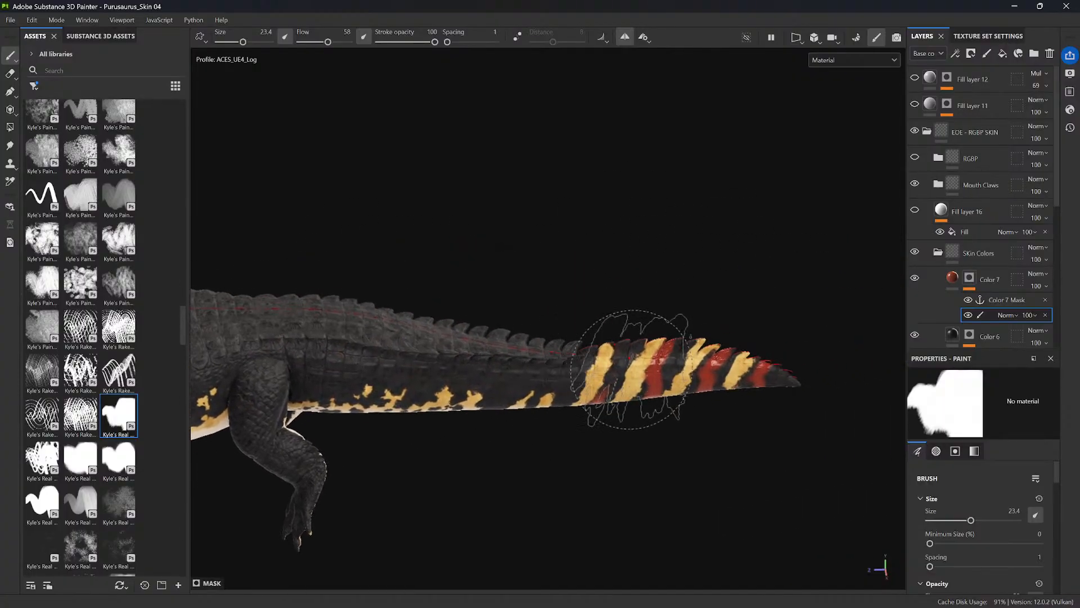
pyautogui.moveTo(632, 381)
pyautogui.mouseDown()
pyautogui.moveTo(728, 313)
pyautogui.moveTo(746, 401)
pyautogui.moveTo(738, 268)
pyautogui.moveTo(652, 314)
pyautogui.mouseUp()
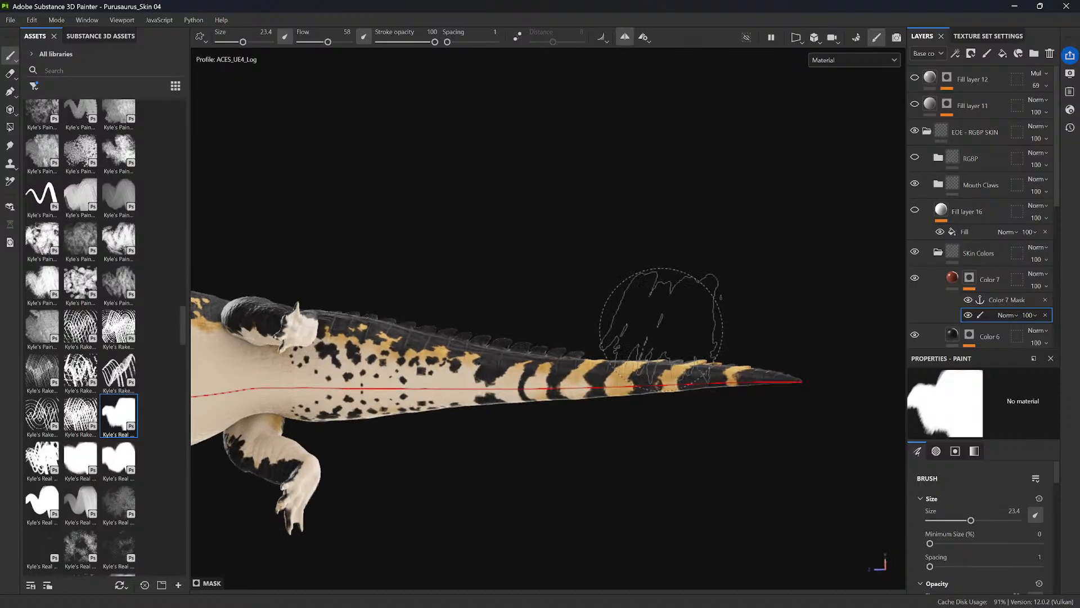
pyautogui.keyDown('alt'); pyautogui.moveTo(495, 386); pyautogui.dragTo(459, 434); pyautogui.keyUp('alt')
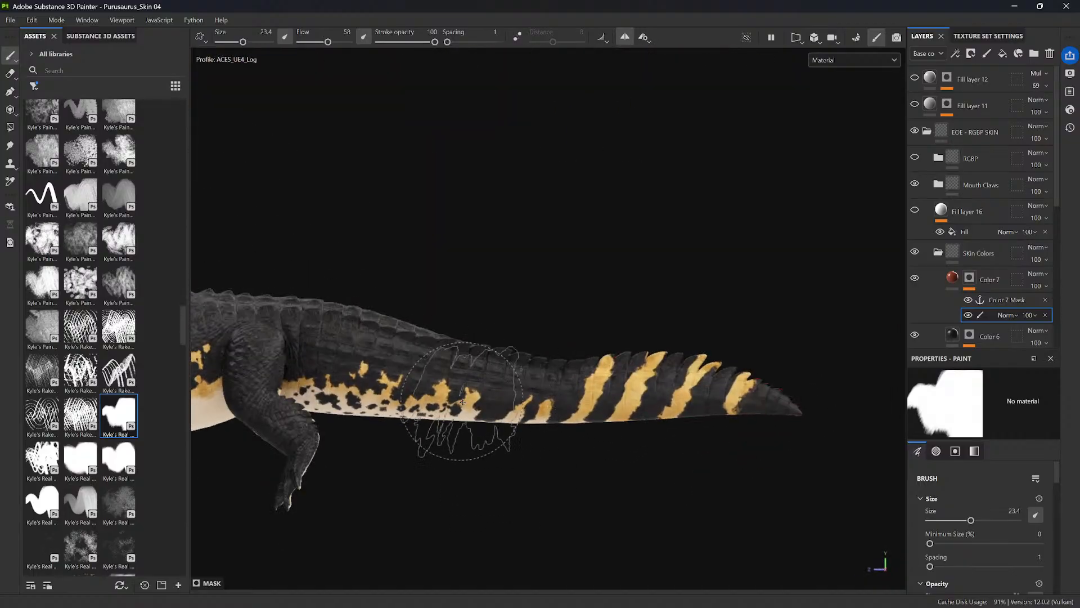
# - Reduce the brush to size 5.84 and begin a new slanted red stripe behind the neck, above the front leg
pyautogui.keyDown('alt'); pyautogui.moveTo(459, 434); pyautogui.dragTo(779, 418, button='middle'); pyautogui.keyUp('alt')
pyautogui.keyDown('alt'); pyautogui.moveTo(482, 354); pyautogui.dragTo(720, 406, button='middle'); pyautogui.keyUp('alt')
pyautogui.keyDown('ctrl'); pyautogui.moveTo(597, 336); pyautogui.dragTo(572, 333, button='right'); pyautogui.keyUp('ctrl')
pyautogui.moveTo(610, 378)
pyautogui.keyDown('alt'); pyautogui.mouseDown(button='right')
pyautogui.moveTo(626, 405)
pyautogui.moveTo(656, 394)
pyautogui.mouseUp(button='right'); pyautogui.keyUp('alt')
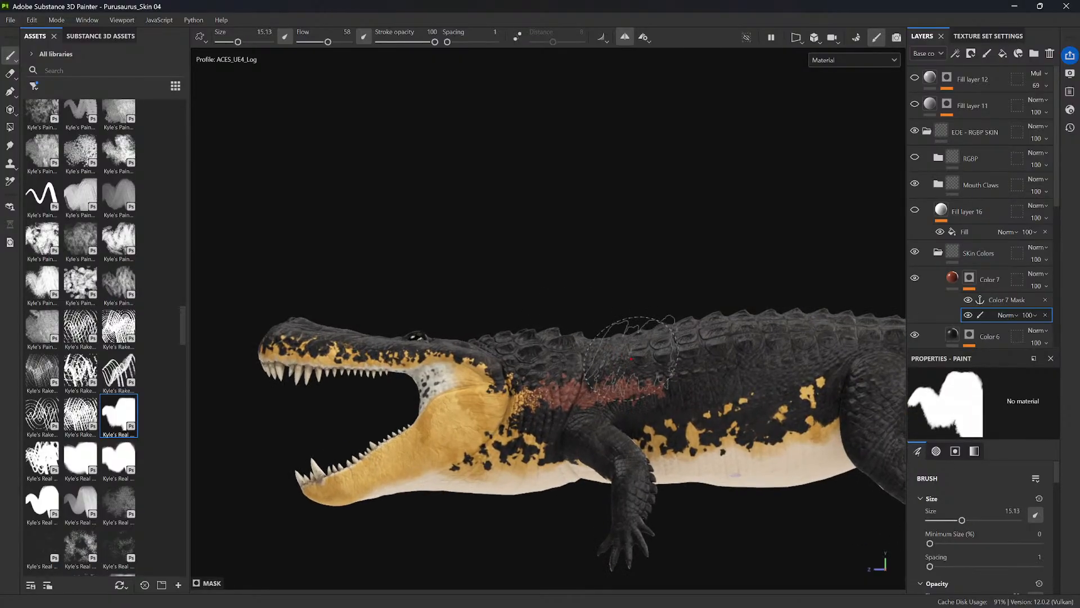
pyautogui.keyDown('ctrl'); pyautogui.moveTo(629, 352); pyautogui.dragTo(586, 354, button='right'); pyautogui.keyUp('ctrl')
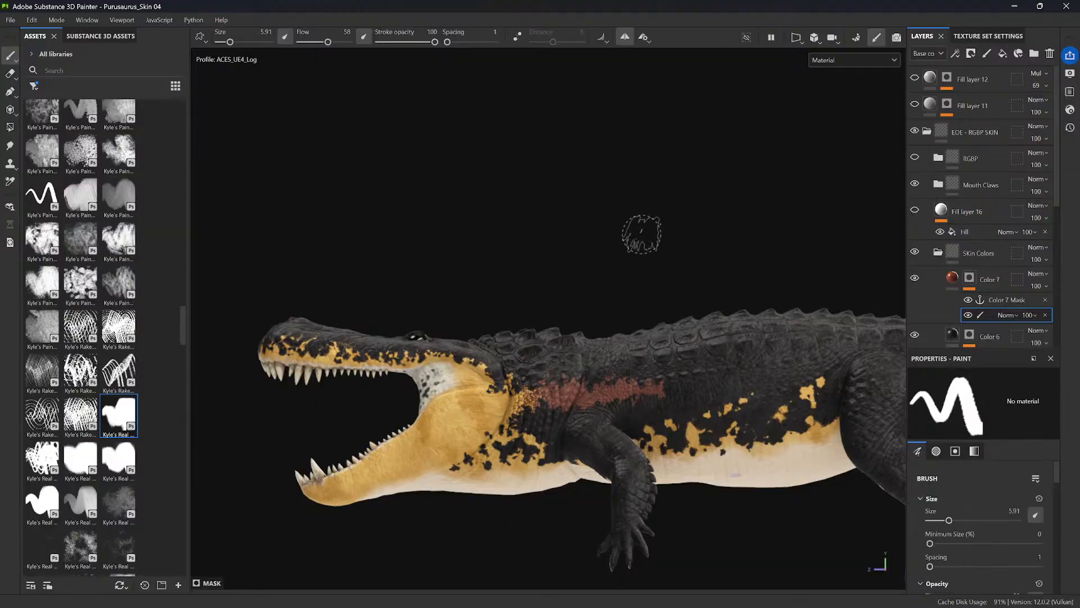
pyautogui.keyDown('ctrl'); pyautogui.moveTo(571, 364); pyautogui.dragTo(558, 367, button='right'); pyautogui.keyUp('ctrl')
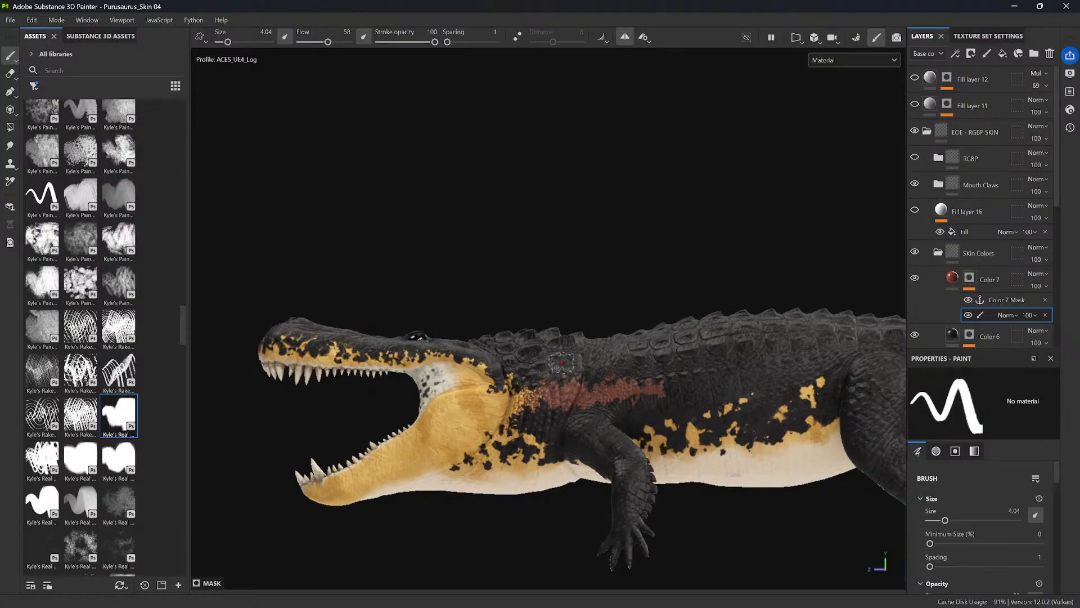
pyautogui.keyDown('alt'); pyautogui.moveTo(562, 363); pyautogui.dragTo(631, 339); pyautogui.keyUp('alt')
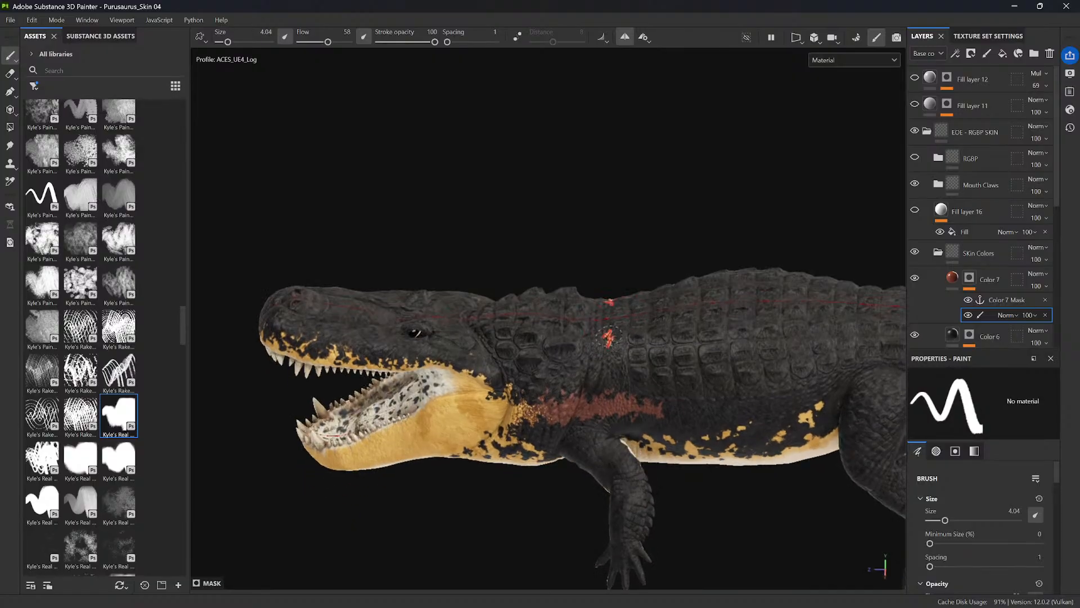
pyautogui.keyDown('ctrl'); pyautogui.moveTo(610, 341); pyautogui.dragTo(621, 339, button='right'); pyautogui.keyUp('ctrl')
pyautogui.moveTo(610, 331)
pyautogui.keyDown('alt'); pyautogui.mouseDown()
pyautogui.moveTo(608, 343)
pyautogui.moveTo(622, 306)
pyautogui.moveTo(598, 328)
pyautogui.moveTo(606, 368)
pyautogui.moveTo(628, 310)
pyautogui.moveTo(598, 331)
pyautogui.moveTo(606, 371)
pyautogui.moveTo(625, 282)
pyautogui.mouseUp(); pyautogui.keyUp('alt')
pyautogui.press('x')
pyautogui.moveTo(603, 330)
pyautogui.keyDown('alt'); pyautogui.mouseDown()
pyautogui.moveTo(675, 439)
pyautogui.moveTo(842, 449)
pyautogui.moveTo(823, 445)
pyautogui.moveTo(808, 394)
pyautogui.mouseUp(); pyautogui.keyUp('alt')
pyautogui.keyDown('alt'); pyautogui.moveTo(737, 294); pyautogui.dragTo(621, 298); pyautogui.keyUp('alt')
# - Display only the Base color channel and extend the first red stripe across the back with a size 7.14 brush
pyautogui.click(860, 64)
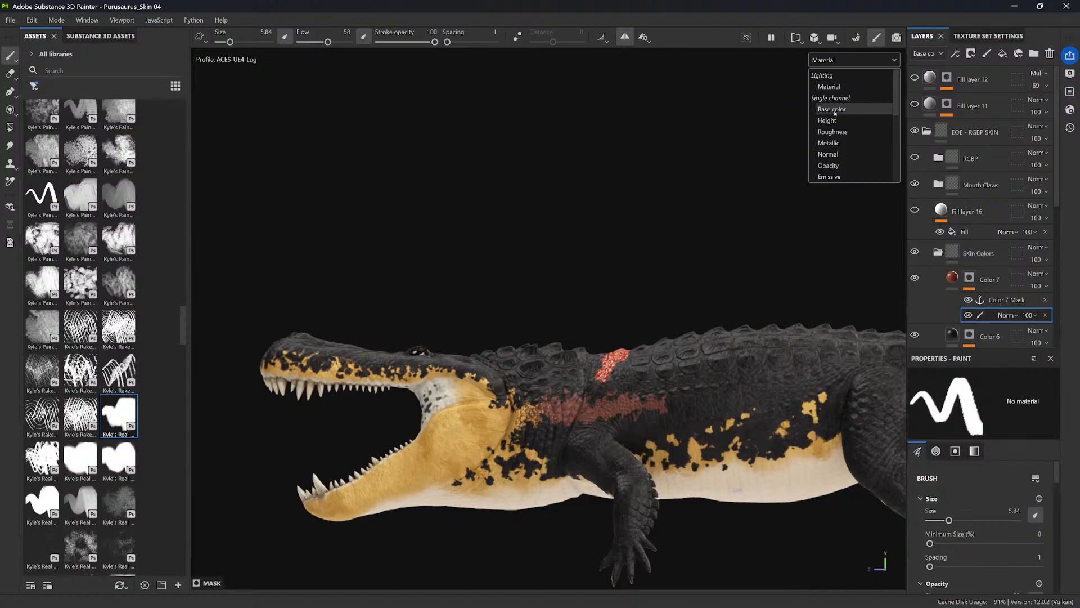
pyautogui.click(827, 109)
pyautogui.moveTo(738, 271)
pyautogui.keyDown('alt'); pyautogui.mouseDown()
pyautogui.moveTo(668, 251)
pyautogui.moveTo(676, 237)
pyautogui.moveTo(681, 339)
pyautogui.moveTo(682, 278)
pyautogui.mouseUp(); pyautogui.keyUp('alt')
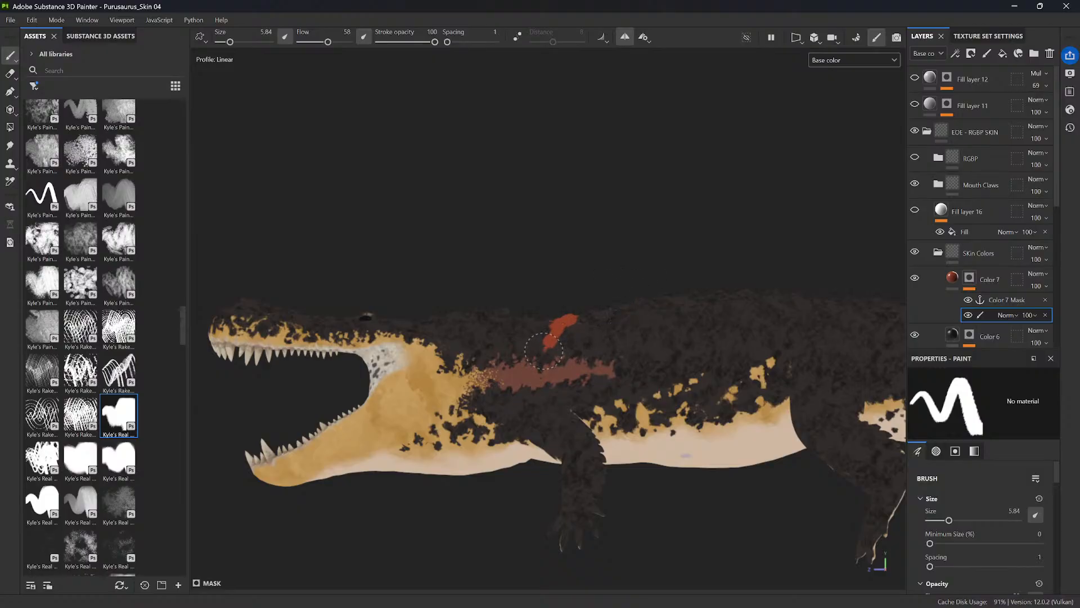
pyautogui.keyDown('ctrl'); pyautogui.moveTo(544, 345); pyautogui.dragTo(547, 341, button='right'); pyautogui.keyUp('ctrl')
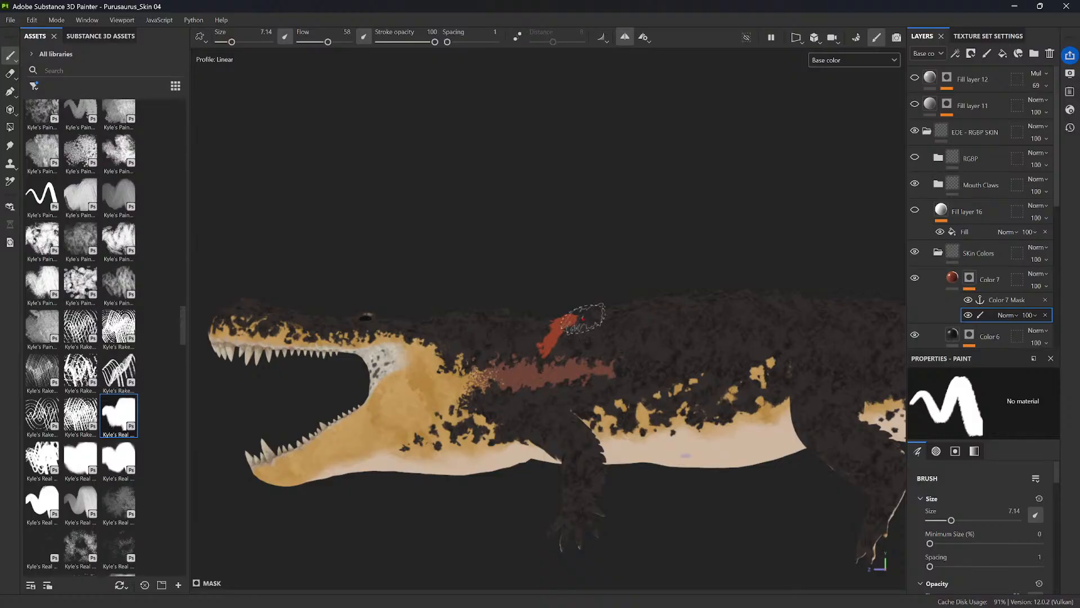
pyautogui.keyDown('alt'); pyautogui.moveTo(651, 284); pyautogui.dragTo(668, 394); pyautogui.keyUp('alt')
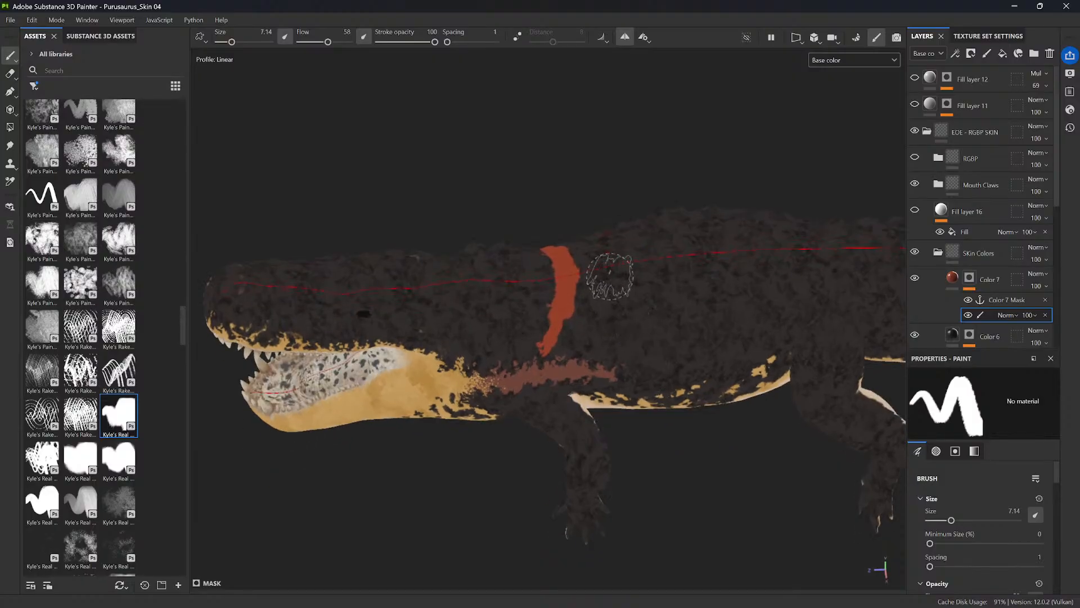
# - Paint a second and a third curved red stripe behind the first, running over the spine and down the flank
pyautogui.moveTo(610, 273)
pyautogui.mouseDown()
pyautogui.moveTo(606, 253)
pyautogui.moveTo(608, 287)
pyautogui.moveTo(623, 297)
pyautogui.moveTo(599, 239)
pyautogui.moveTo(597, 352)
pyautogui.moveTo(572, 354)
pyautogui.mouseUp()
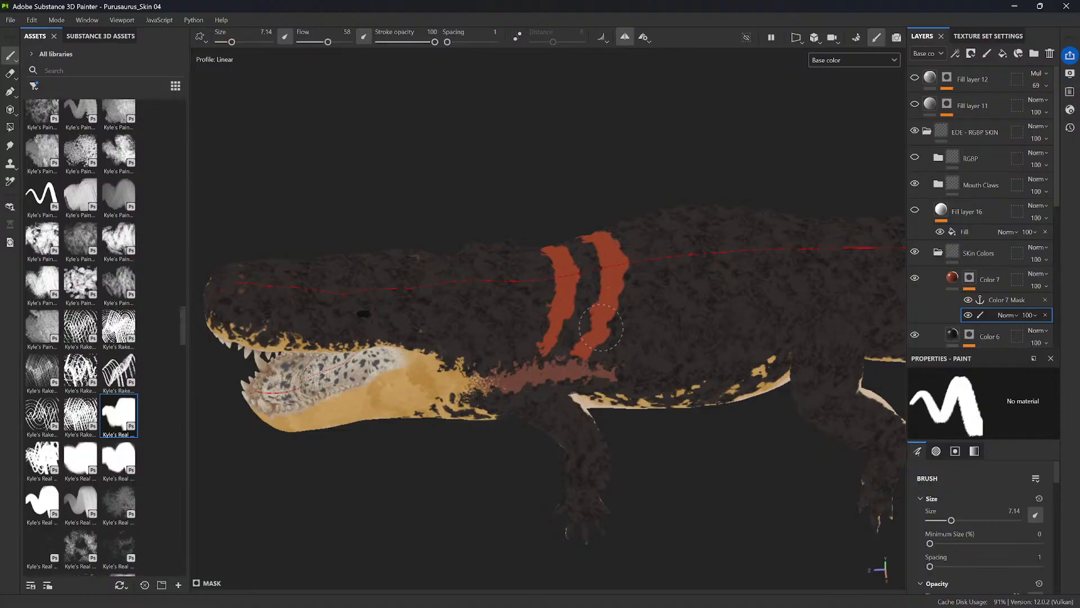
pyautogui.keyDown('alt'); pyautogui.keyDown('shift'); pyautogui.moveTo(601, 328); pyautogui.dragTo(607, 259); pyautogui.keyUp('shift'); pyautogui.keyUp('alt')
pyautogui.keyDown('alt'); pyautogui.moveTo(660, 341); pyautogui.dragTo(590, 326, button='middle'); pyautogui.keyUp('alt')
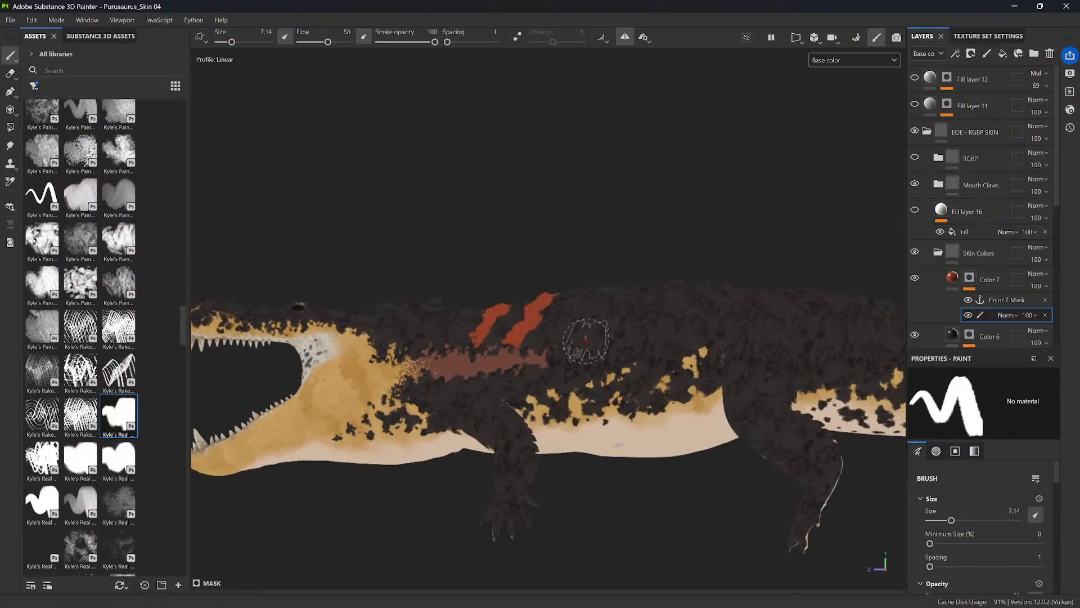
pyautogui.moveTo(612, 296)
pyautogui.keyDown('alt'); pyautogui.mouseDown()
pyautogui.moveTo(581, 313)
pyautogui.moveTo(589, 269)
pyautogui.mouseUp(); pyautogui.keyUp('alt')
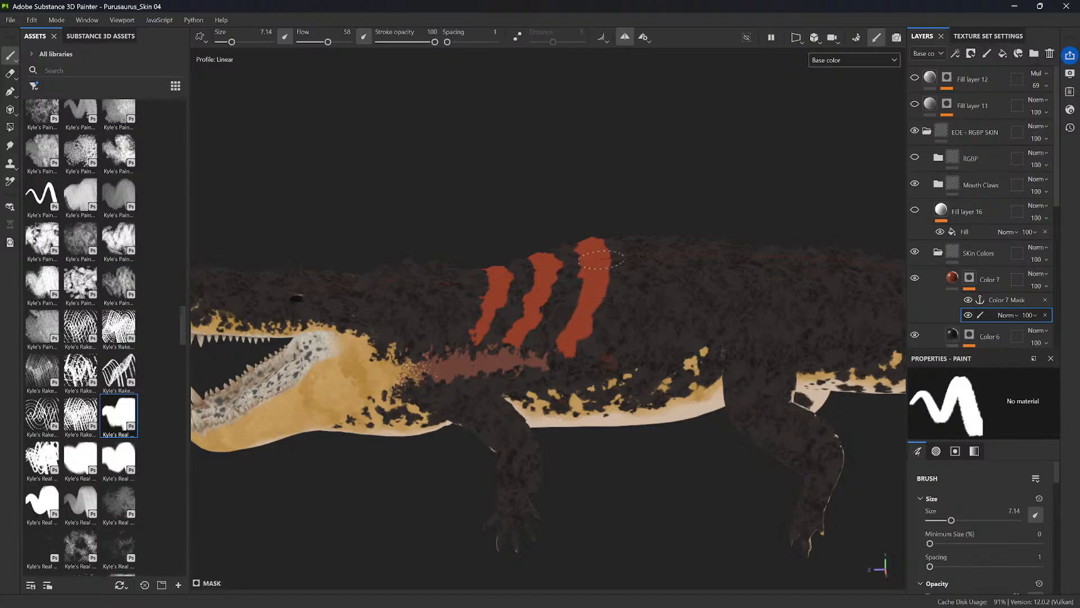
pyautogui.keyDown('alt'); pyautogui.moveTo(619, 263); pyautogui.dragTo(592, 275); pyautogui.keyUp('alt')
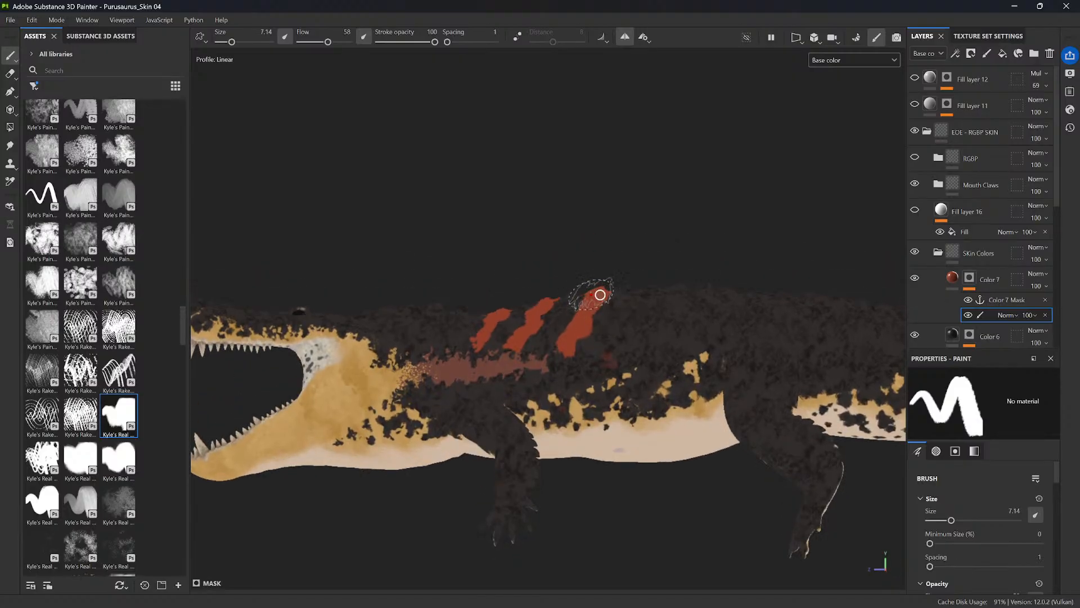
pyautogui.keyDown('alt'); pyautogui.moveTo(598, 343); pyautogui.dragTo(598, 364); pyautogui.keyUp('alt')
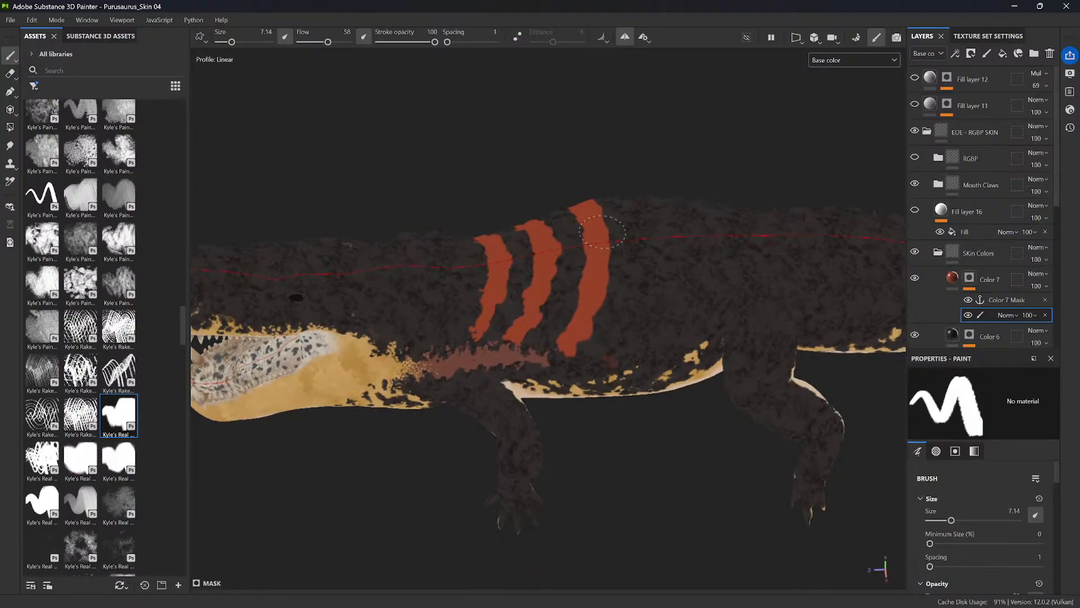
pyautogui.moveTo(596, 239)
pyautogui.mouseDown()
pyautogui.moveTo(620, 262)
pyautogui.moveTo(596, 275)
pyautogui.moveTo(592, 252)
pyautogui.mouseUp()
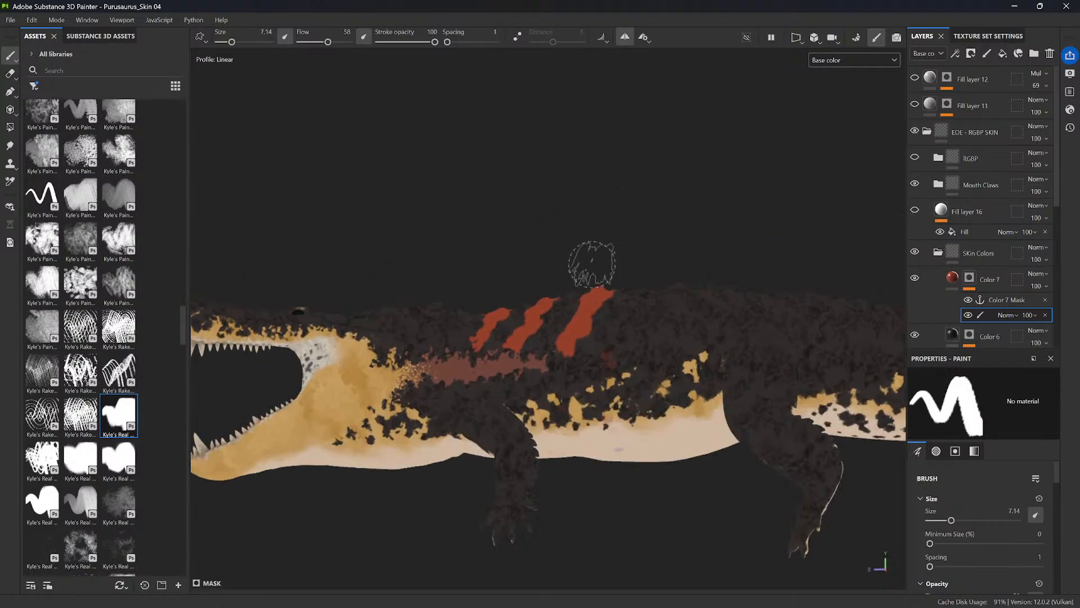
# - Refine the third stripe's edges and lower end on the flank with a size 5.38 brush
pyautogui.keyDown('ctrl'); pyautogui.moveTo(606, 302); pyautogui.dragTo(596, 300, button='right'); pyautogui.keyUp('ctrl')
pyautogui.moveTo(593, 303)
pyautogui.mouseDown()
pyautogui.moveTo(563, 331)
pyautogui.moveTo(571, 321)
pyautogui.moveTo(563, 353)
pyautogui.moveTo(551, 346)
pyautogui.mouseUp()
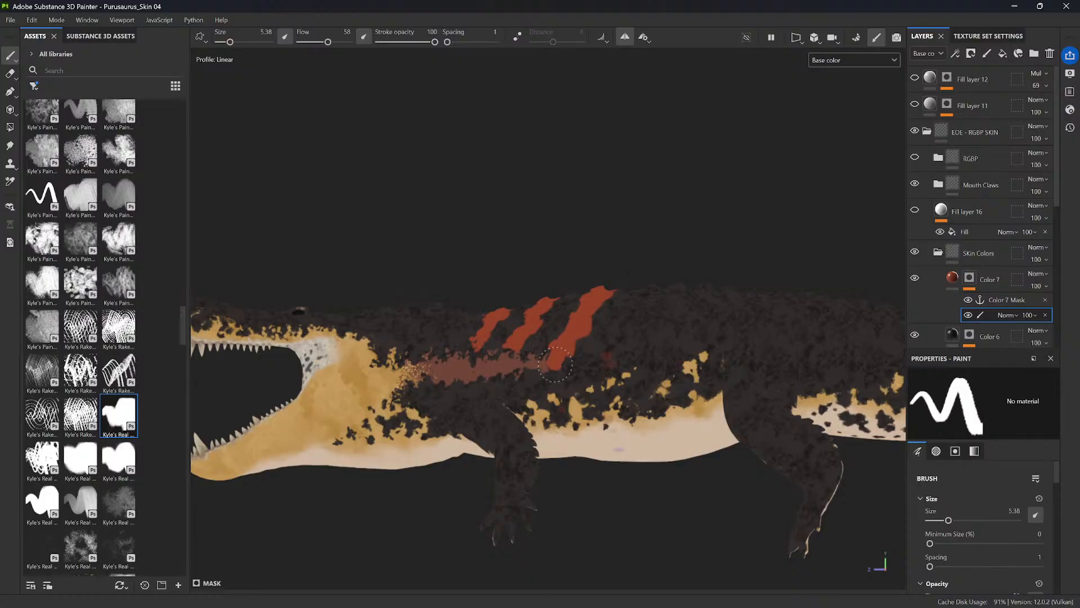
pyautogui.moveTo(565, 346); pyautogui.dragTo(574, 352)
pyautogui.moveTo(580, 325); pyautogui.dragTo(566, 331)
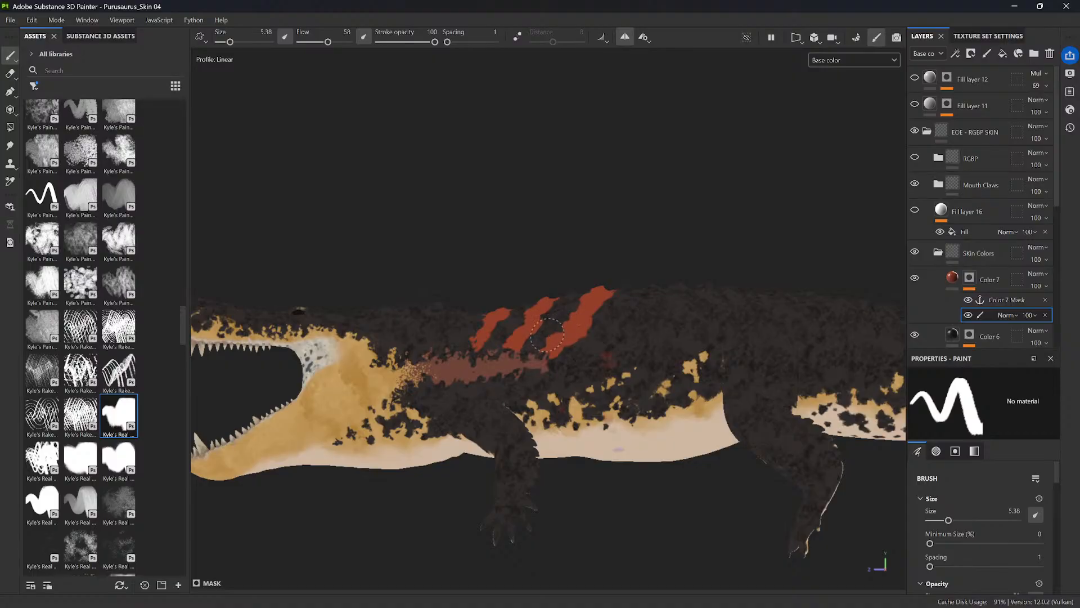
pyautogui.moveTo(554, 345); pyautogui.dragTo(501, 357, button='middle')
pyautogui.moveTo(500, 358)
pyautogui.mouseDown()
pyautogui.moveTo(489, 356)
pyautogui.moveTo(509, 353)
pyautogui.mouseUp()
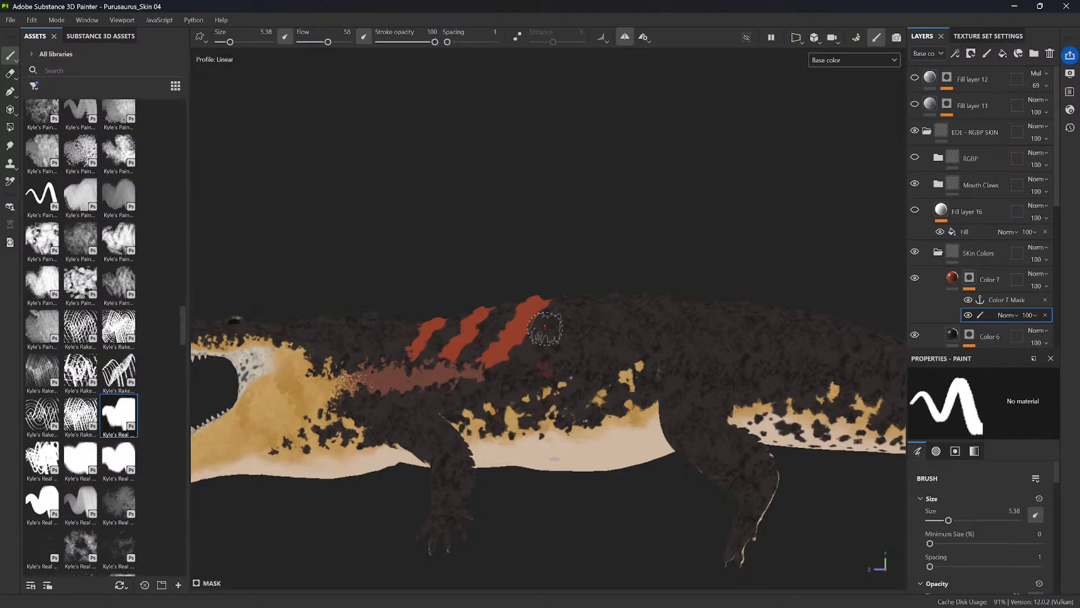
# - Paint a fourth red stripe from the flank over the spine with a size 7.48 brush and trim its lower edge
pyautogui.keyDown('ctrl'); pyautogui.moveTo(555, 319); pyautogui.dragTo(574, 315, button='right'); pyautogui.keyUp('ctrl')
pyautogui.moveTo(558, 335); pyautogui.dragTo(573, 310)
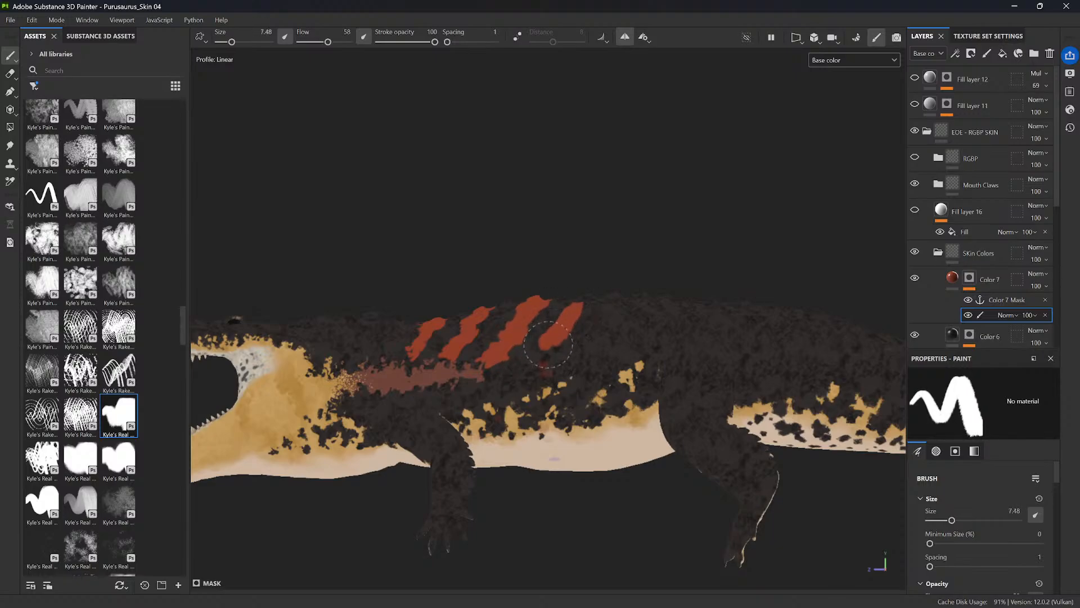
pyautogui.moveTo(548, 345)
pyautogui.mouseDown()
pyautogui.moveTo(532, 359)
pyautogui.moveTo(548, 341)
pyautogui.moveTo(579, 378)
pyautogui.moveTo(579, 401)
pyautogui.mouseUp()
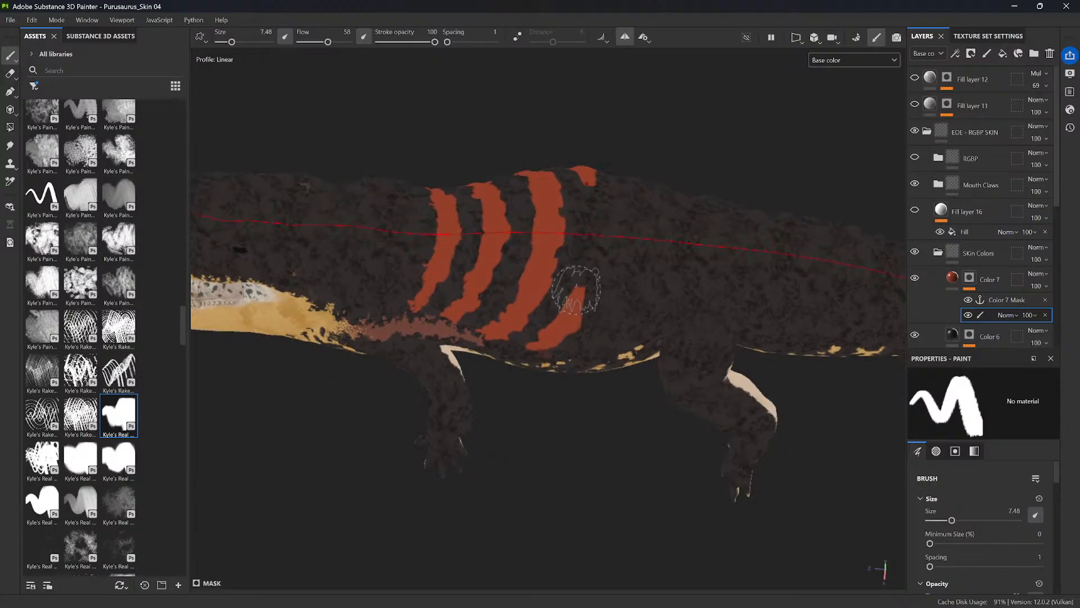
pyautogui.moveTo(575, 290)
pyautogui.mouseDown()
pyautogui.moveTo(588, 202)
pyautogui.moveTo(600, 236)
pyautogui.moveTo(582, 242)
pyautogui.moveTo(571, 277)
pyautogui.moveTo(602, 251)
pyautogui.moveTo(604, 233)
pyautogui.mouseUp()
pyautogui.press('x')
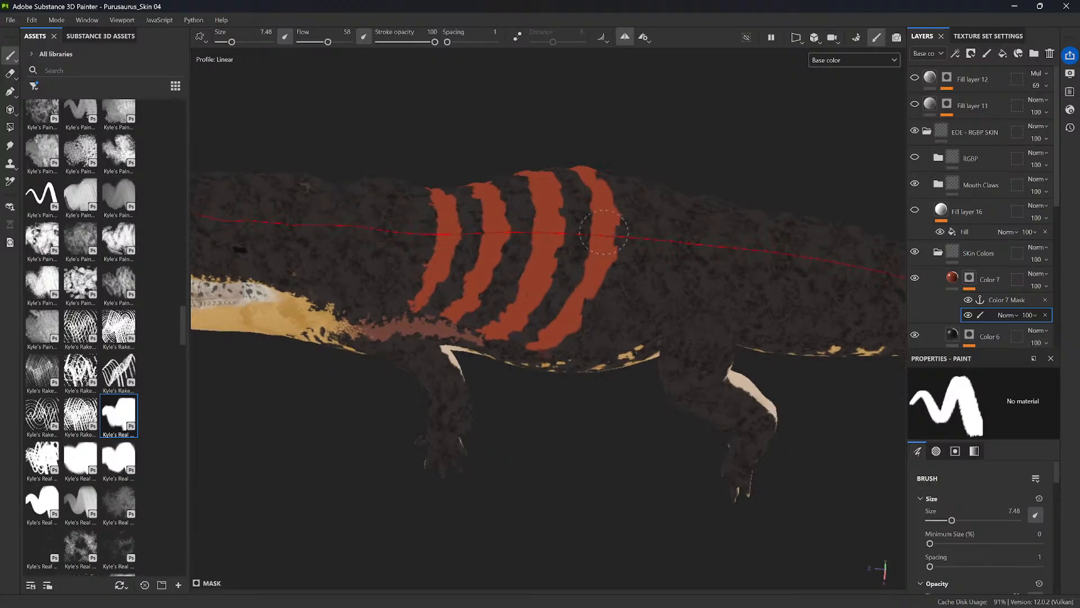
pyautogui.moveTo(591, 287)
pyautogui.mouseDown()
pyautogui.moveTo(557, 286)
pyautogui.moveTo(541, 318)
pyautogui.moveTo(557, 314)
pyautogui.moveTo(554, 338)
pyautogui.moveTo(533, 355)
pyautogui.moveTo(578, 329)
pyautogui.moveTo(558, 333)
pyautogui.moveTo(569, 318)
pyautogui.mouseUp()
pyautogui.press('x')
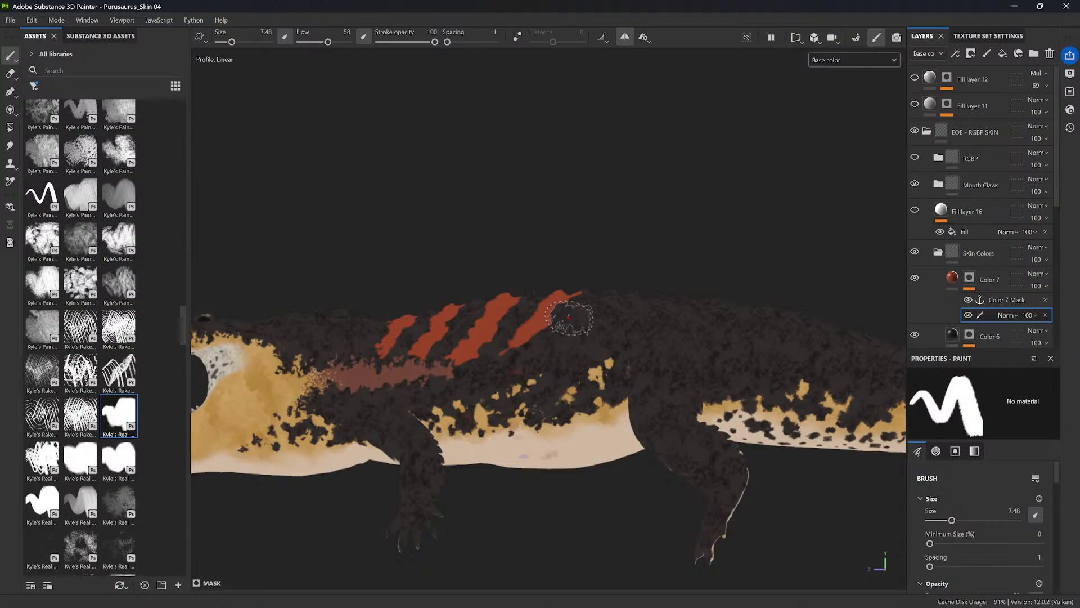
# - Paint a fifth and a sixth red stripe across the back ahead of the hind legs, tapering their lower ends
pyautogui.moveTo(627, 306)
pyautogui.keyDown('alt'); pyautogui.mouseDown()
pyautogui.moveTo(651, 242)
pyautogui.moveTo(656, 354)
pyautogui.moveTo(591, 259)
pyautogui.moveTo(616, 253)
pyautogui.mouseUp(); pyautogui.keyUp('alt')
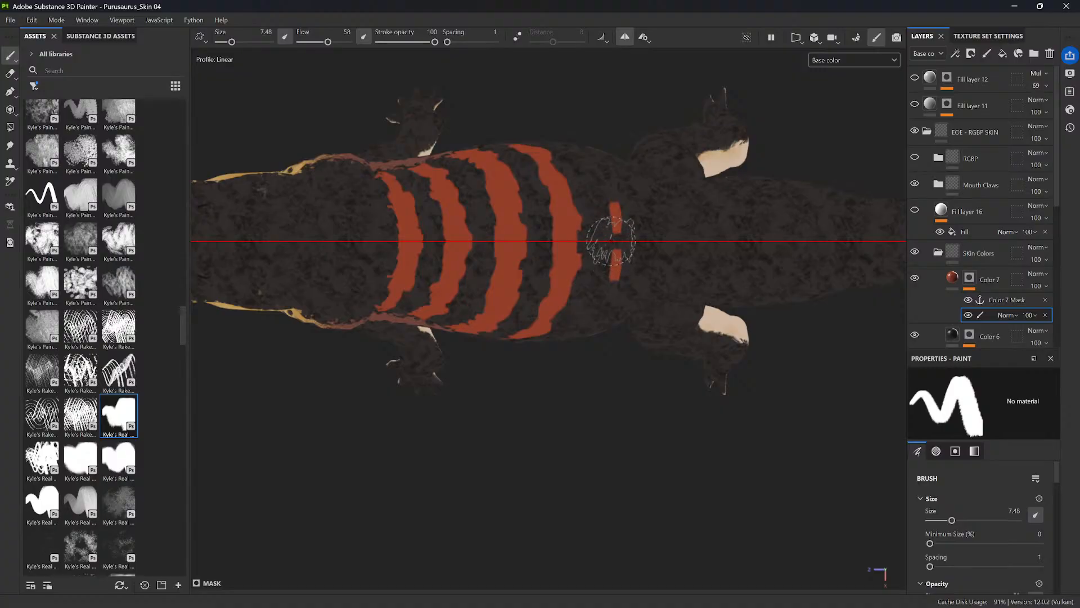
pyautogui.moveTo(617, 254); pyautogui.dragTo(613, 239)
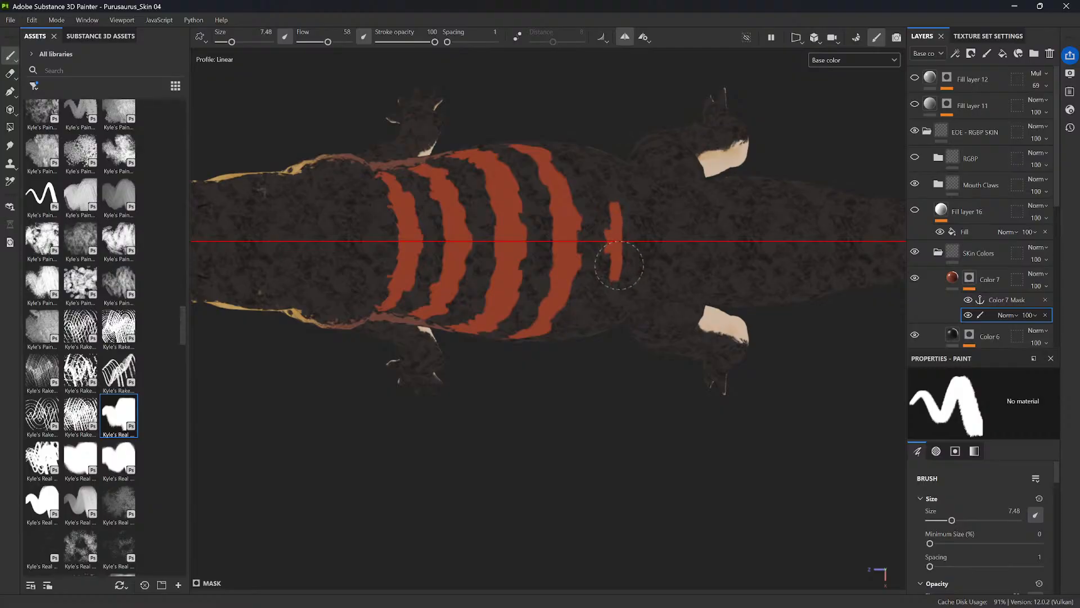
pyautogui.keyDown('alt'); pyautogui.moveTo(630, 304); pyautogui.dragTo(620, 205); pyautogui.keyUp('alt')
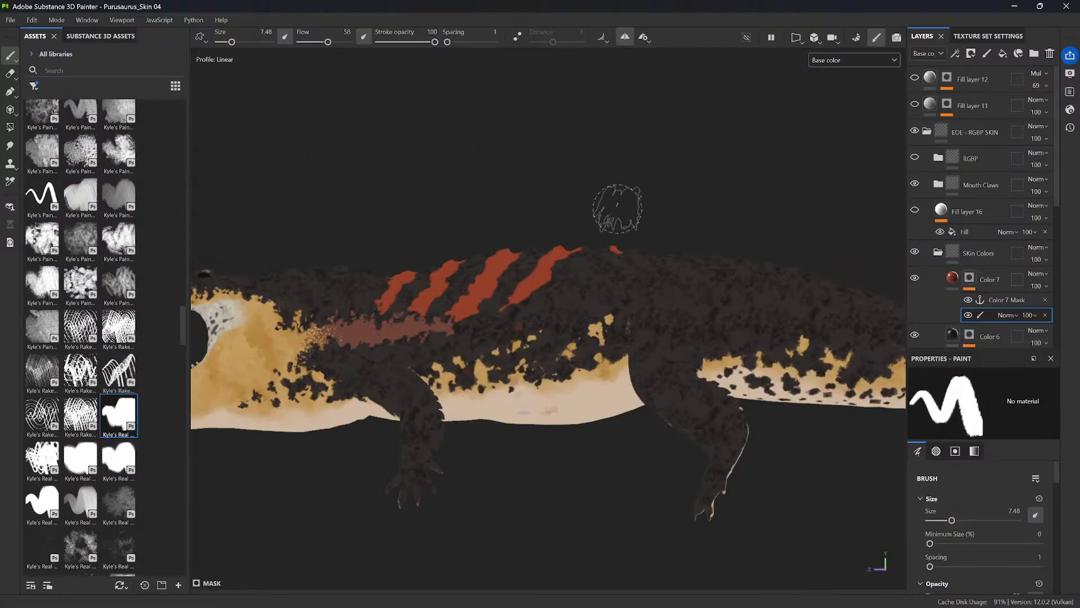
pyautogui.keyDown('alt'); pyautogui.moveTo(639, 253); pyautogui.dragTo(588, 272); pyautogui.keyUp('alt')
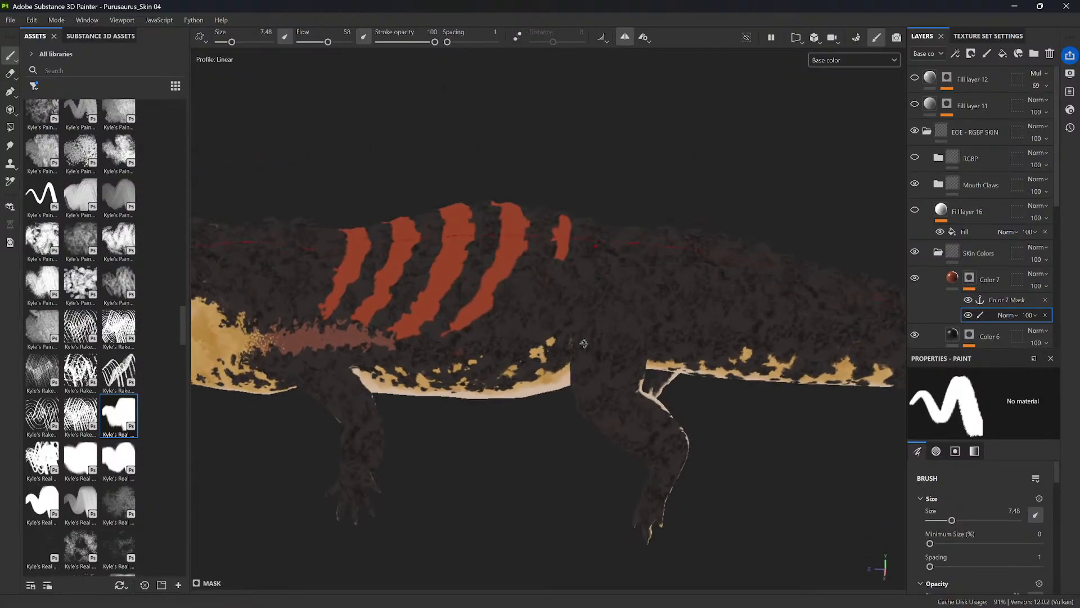
pyautogui.moveTo(559, 219)
pyautogui.mouseDown()
pyautogui.moveTo(521, 338)
pyautogui.moveTo(550, 290)
pyautogui.mouseUp()
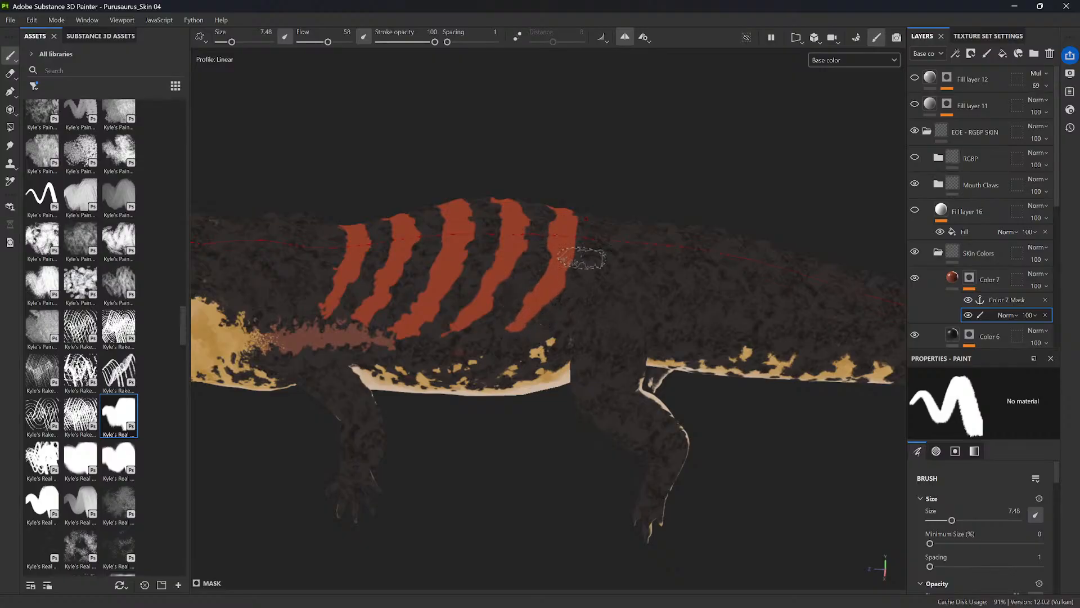
pyautogui.moveTo(573, 248)
pyautogui.keyDown('alt'); pyautogui.mouseDown()
pyautogui.moveTo(506, 326)
pyautogui.moveTo(454, 322)
pyautogui.moveTo(437, 342)
pyautogui.mouseUp(); pyautogui.keyUp('alt')
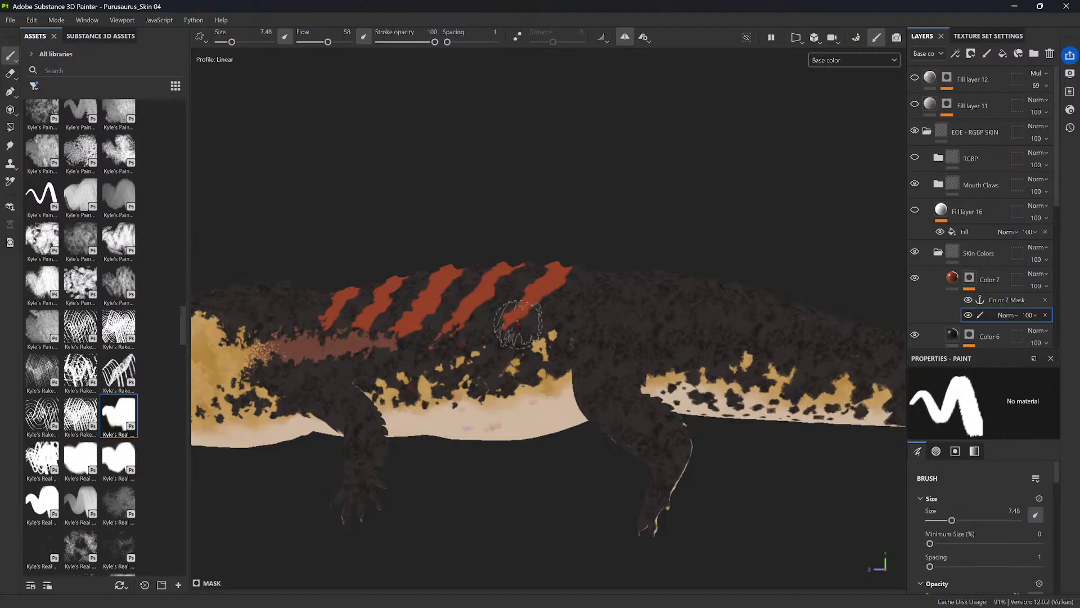
pyautogui.moveTo(512, 318); pyautogui.dragTo(500, 336)
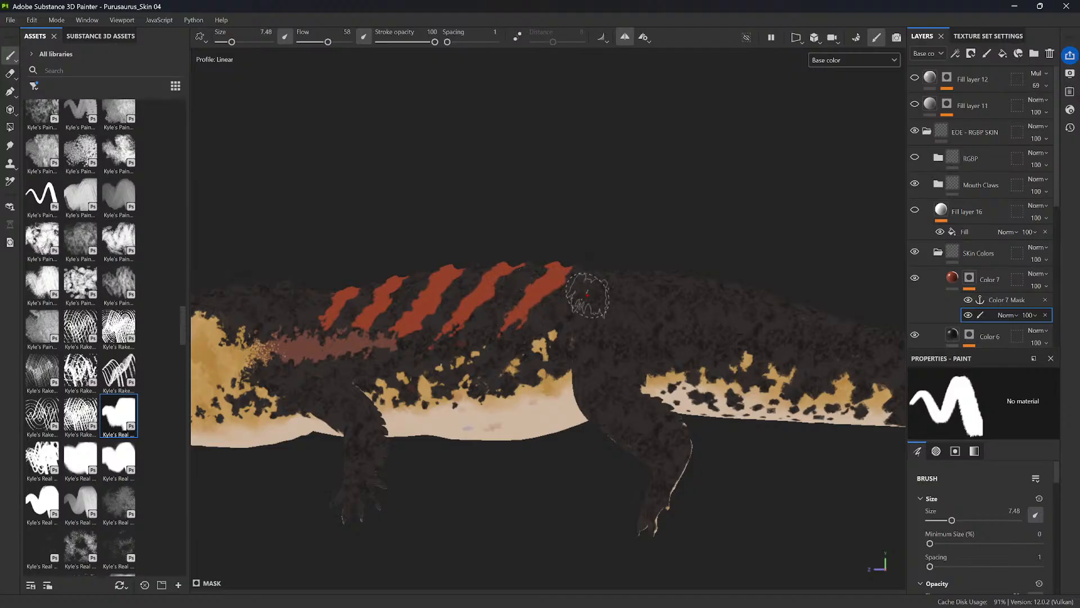
pyautogui.moveTo(586, 296)
pyautogui.mouseDown()
pyautogui.moveTo(561, 322)
pyautogui.moveTo(585, 305)
pyautogui.moveTo(606, 250)
pyautogui.moveTo(624, 259)
pyautogui.mouseUp()
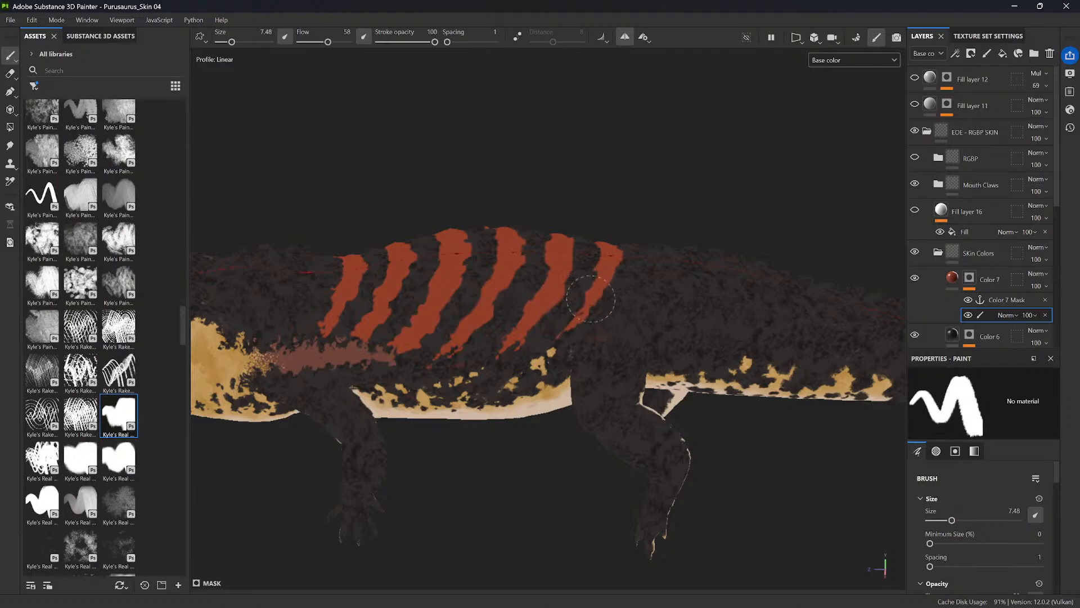
# - Refine the sixth red stripe ahead of the hind leg, breaking up its edges and trimming its lower end
pyautogui.moveTo(570, 330)
pyautogui.mouseDown()
pyautogui.moveTo(563, 341)
pyautogui.moveTo(577, 318)
pyautogui.moveTo(568, 315)
pyautogui.moveTo(605, 278)
pyautogui.moveTo(608, 222)
pyautogui.mouseUp()
pyautogui.moveTo(579, 313); pyautogui.dragTo(574, 318)
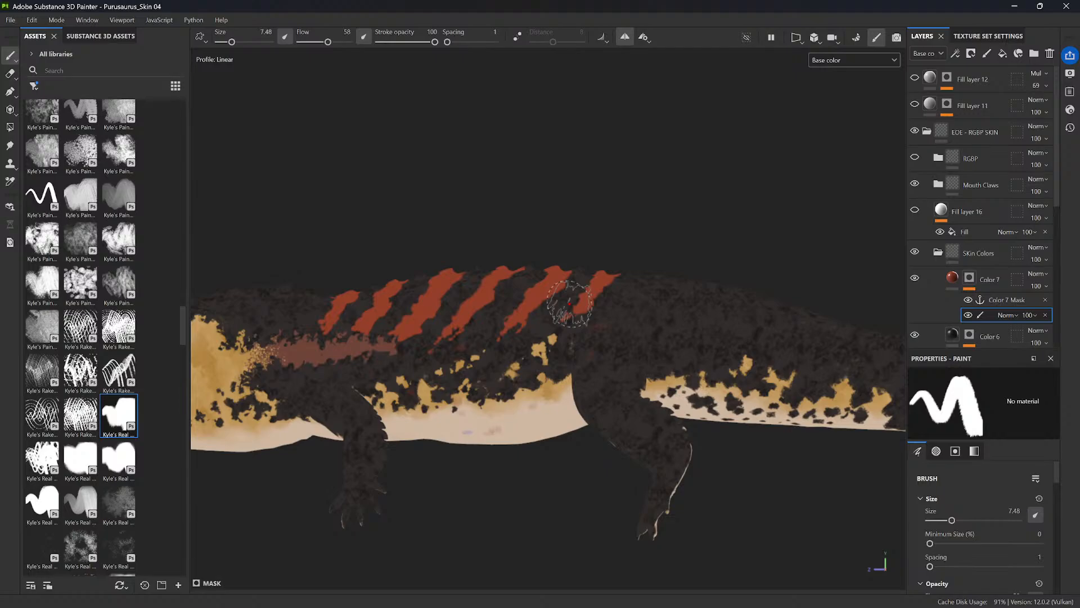
pyautogui.moveTo(569, 316)
pyautogui.mouseDown()
pyautogui.moveTo(577, 312)
pyautogui.moveTo(567, 316)
pyautogui.mouseUp()
pyautogui.keyDown('alt'); pyautogui.moveTo(591, 311); pyautogui.dragTo(531, 318, button='middle'); pyautogui.keyUp('alt')
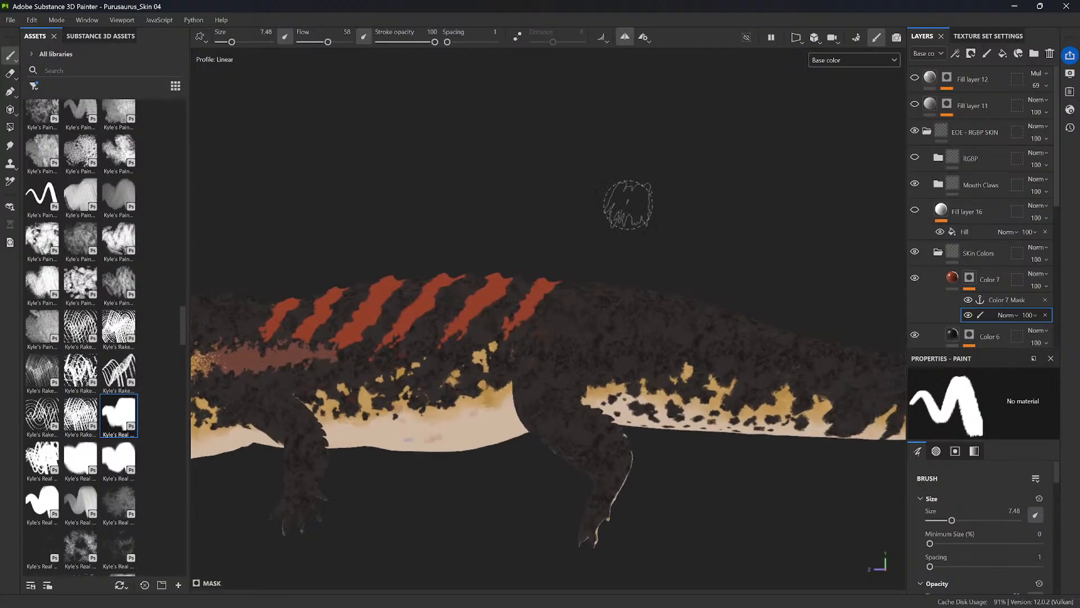
# - Paint a seventh red stripe over the spine above the hind leg, widening it and giving it a forked lower end
pyautogui.keyDown('alt'); pyautogui.moveTo(601, 285); pyautogui.dragTo(580, 279); pyautogui.keyUp('alt')
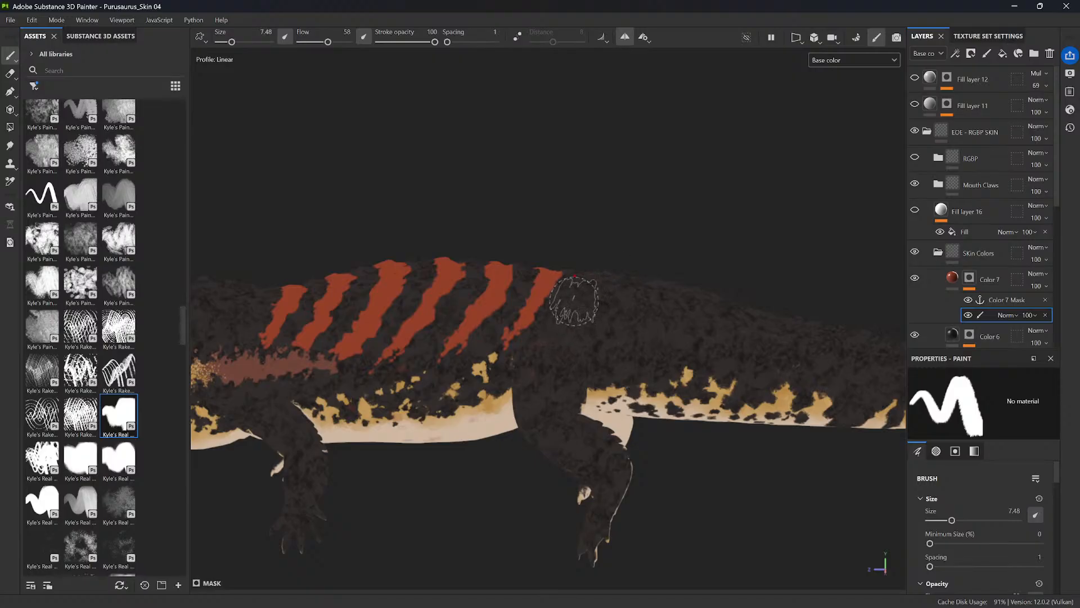
pyautogui.click(578, 301)
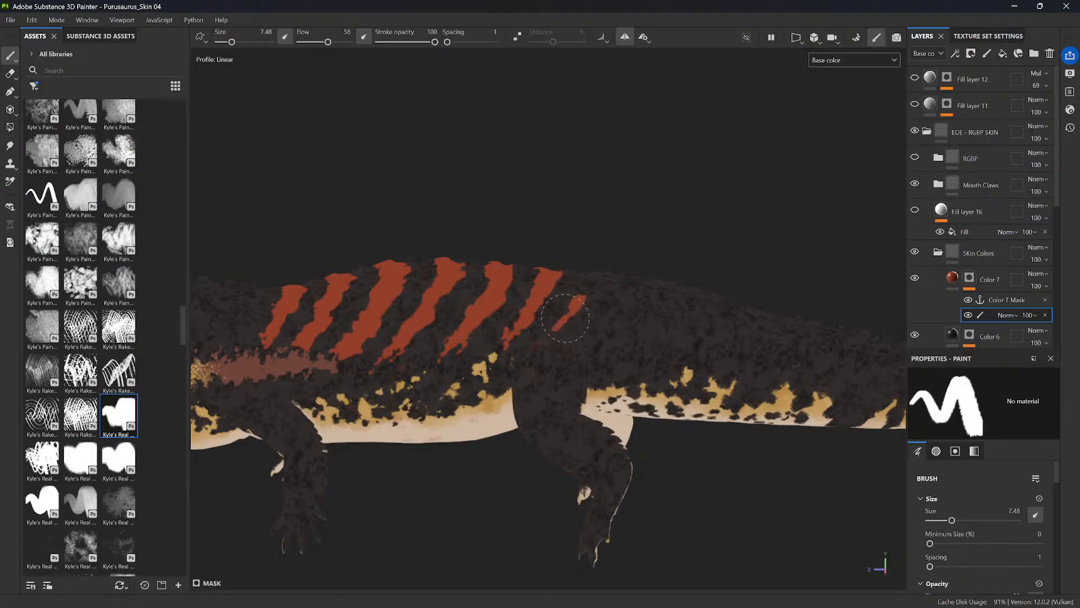
pyautogui.keyDown('alt'); pyautogui.moveTo(584, 294); pyautogui.dragTo(588, 264); pyautogui.keyUp('alt')
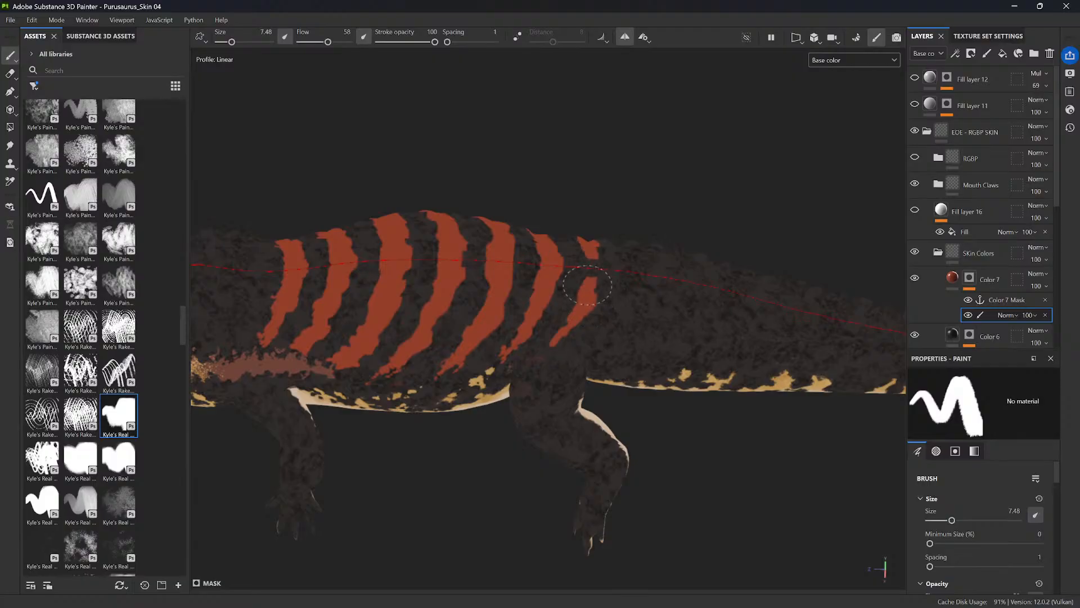
pyautogui.moveTo(606, 304)
pyautogui.keyDown('alt'); pyautogui.mouseDown()
pyautogui.moveTo(549, 355)
pyautogui.moveTo(578, 324)
pyautogui.mouseUp(); pyautogui.keyUp('alt')
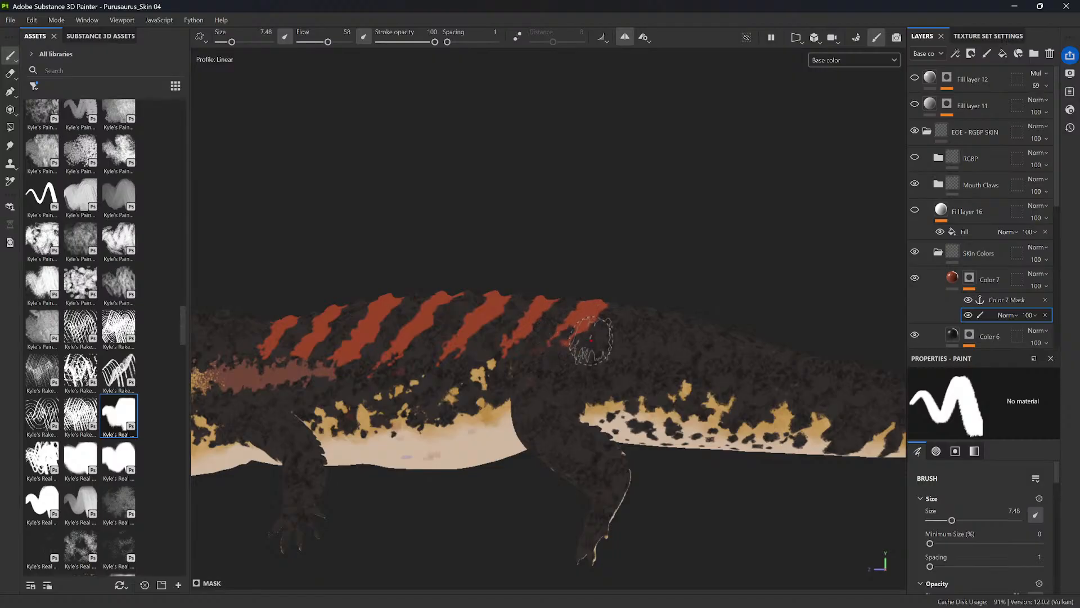
pyautogui.keyDown('alt'); pyautogui.moveTo(626, 337); pyautogui.dragTo(552, 350, button='middle'); pyautogui.keyUp('alt')
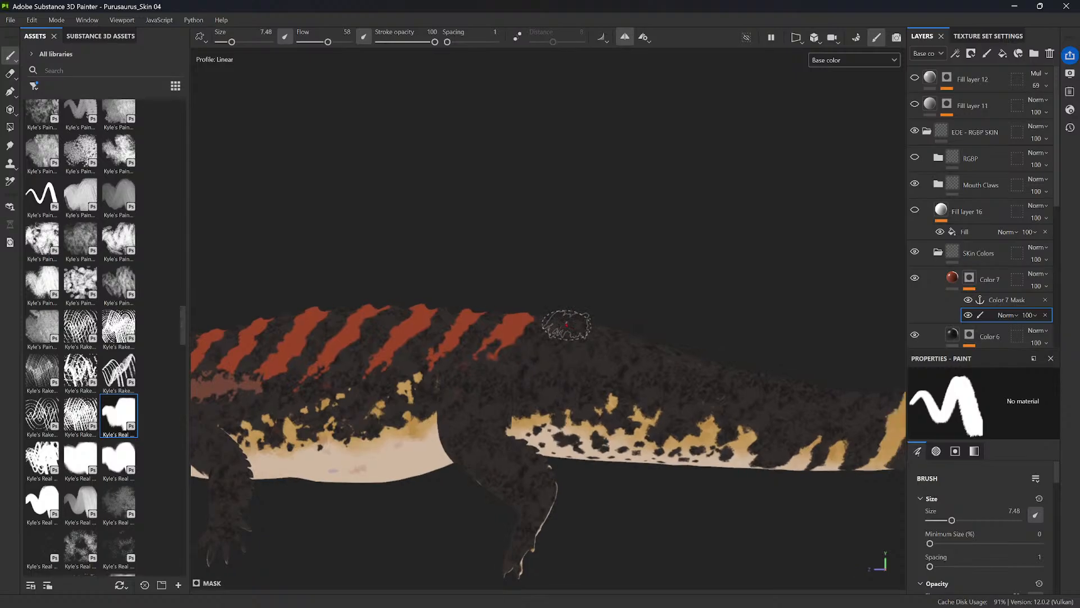
pyautogui.keyDown('alt'); pyautogui.moveTo(566, 324); pyautogui.dragTo(554, 335); pyautogui.keyUp('alt')
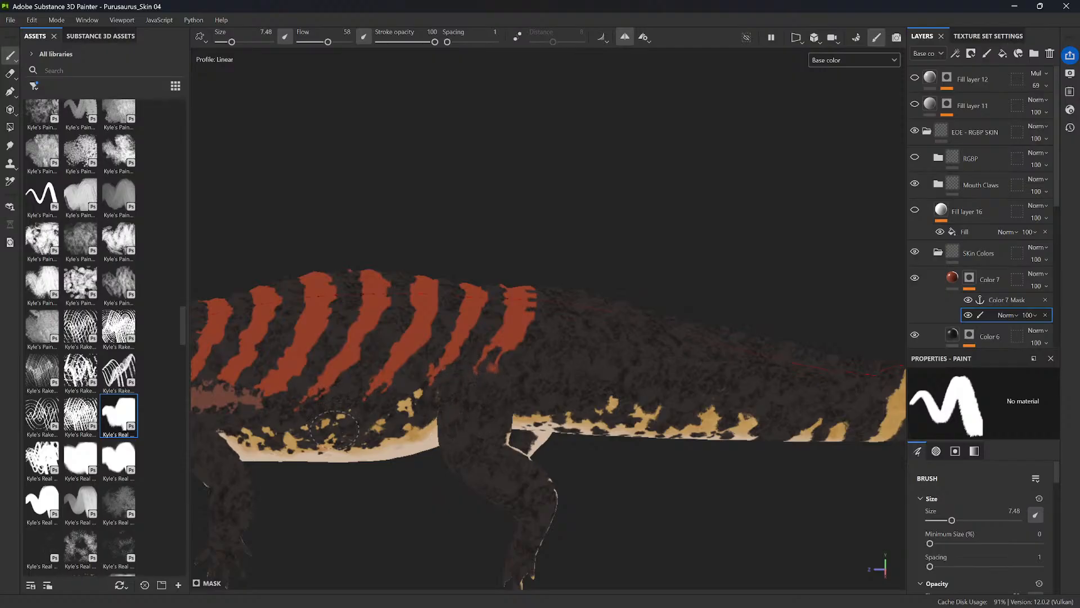
pyautogui.moveTo(509, 349)
pyautogui.mouseDown()
pyautogui.moveTo(496, 365)
pyautogui.moveTo(531, 307)
pyautogui.mouseUp()
pyautogui.keyDown('alt'); pyautogui.moveTo(561, 367); pyautogui.dragTo(581, 334); pyautogui.keyUp('alt')
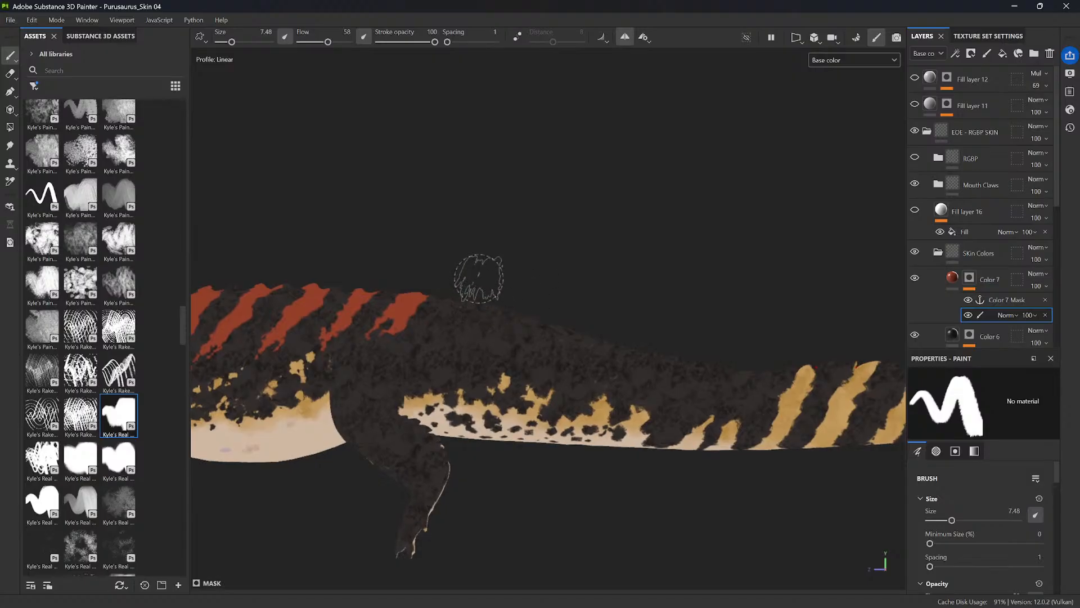
# - Paint an eighth, a ninth and a tenth red stripe over the hips and tail base, tapering their lower ends
pyautogui.keyDown('alt'); pyautogui.moveTo(431, 336); pyautogui.dragTo(459, 290); pyautogui.keyUp('alt')
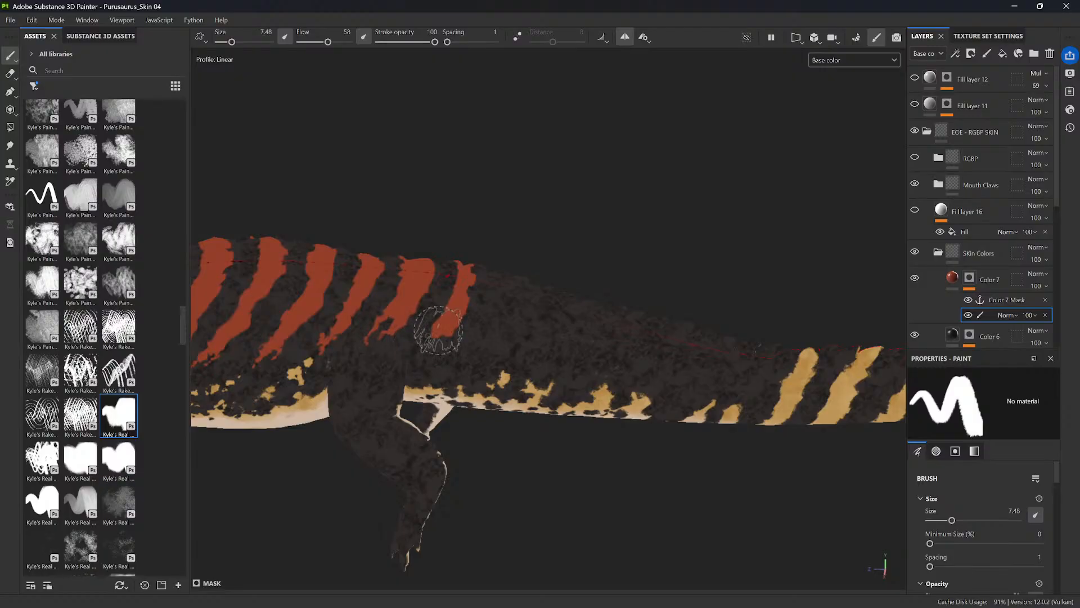
pyautogui.moveTo(439, 330); pyautogui.dragTo(419, 344)
pyautogui.moveTo(517, 282)
pyautogui.mouseDown()
pyautogui.moveTo(479, 341)
pyautogui.moveTo(518, 290)
pyautogui.moveTo(511, 338)
pyautogui.moveTo(506, 313)
pyautogui.moveTo(514, 294)
pyautogui.moveTo(522, 330)
pyautogui.mouseUp()
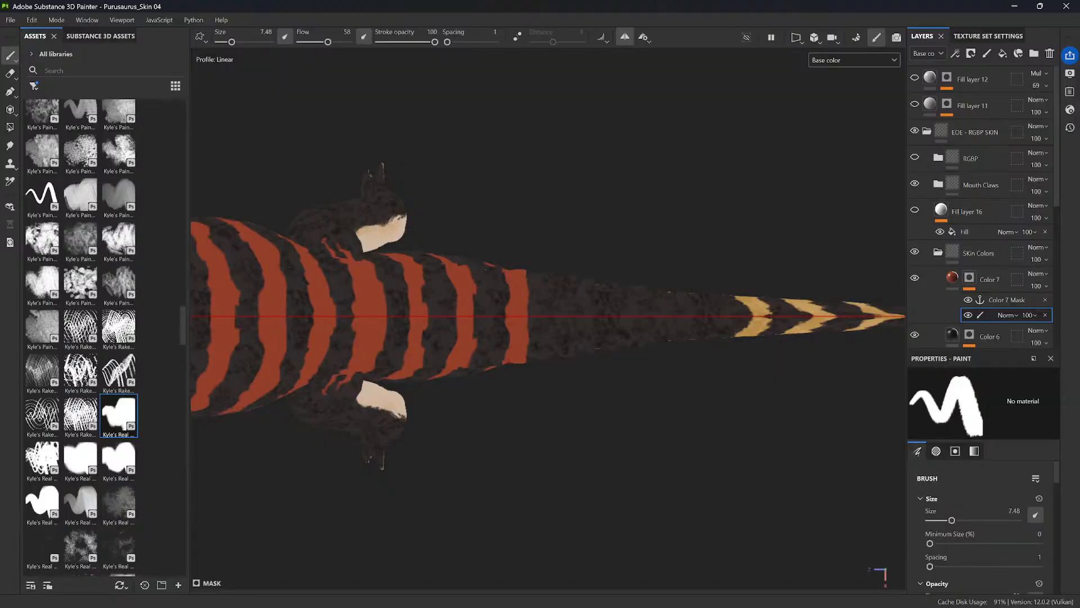
pyautogui.moveTo(646, 451)
pyautogui.keyDown('alt'); pyautogui.mouseDown()
pyautogui.moveTo(619, 361)
pyautogui.moveTo(615, 282)
pyautogui.mouseUp(); pyautogui.keyUp('alt')
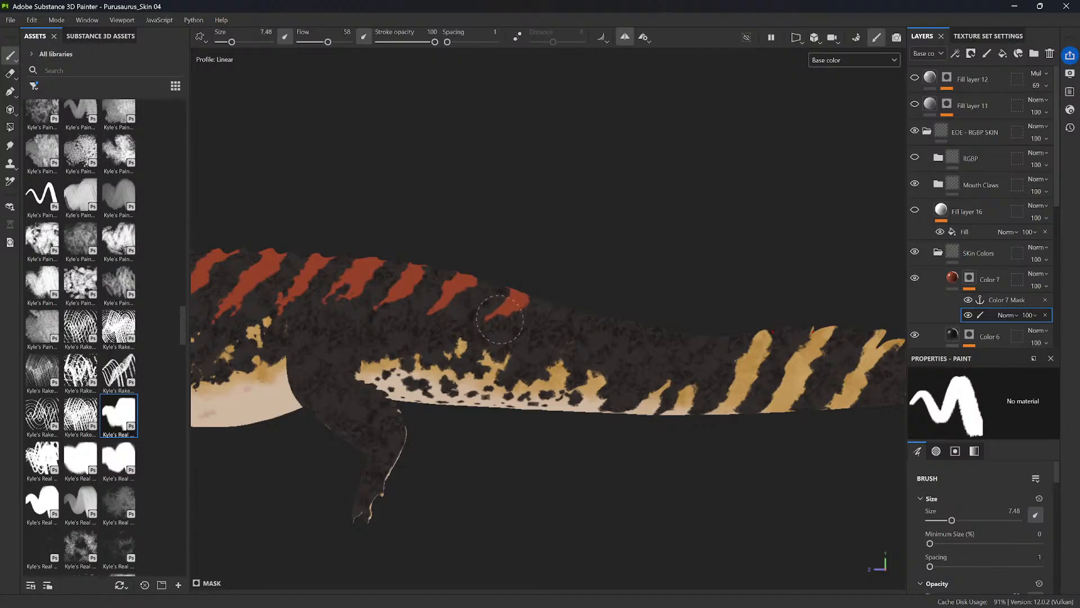
pyautogui.moveTo(508, 316)
pyautogui.mouseDown()
pyautogui.moveTo(522, 308)
pyautogui.moveTo(492, 315)
pyautogui.mouseUp()
# - Paint a row of slanted red spots along the neck band from behind the jaw toward the shoulder, decreasing in size
pyautogui.keyDown('alt'); pyautogui.moveTo(465, 349); pyautogui.dragTo(824, 318, button='middle'); pyautogui.keyUp('alt')
pyautogui.keyDown('alt'); pyautogui.moveTo(627, 328); pyautogui.dragTo(757, 318, button='middle'); pyautogui.keyUp('alt')
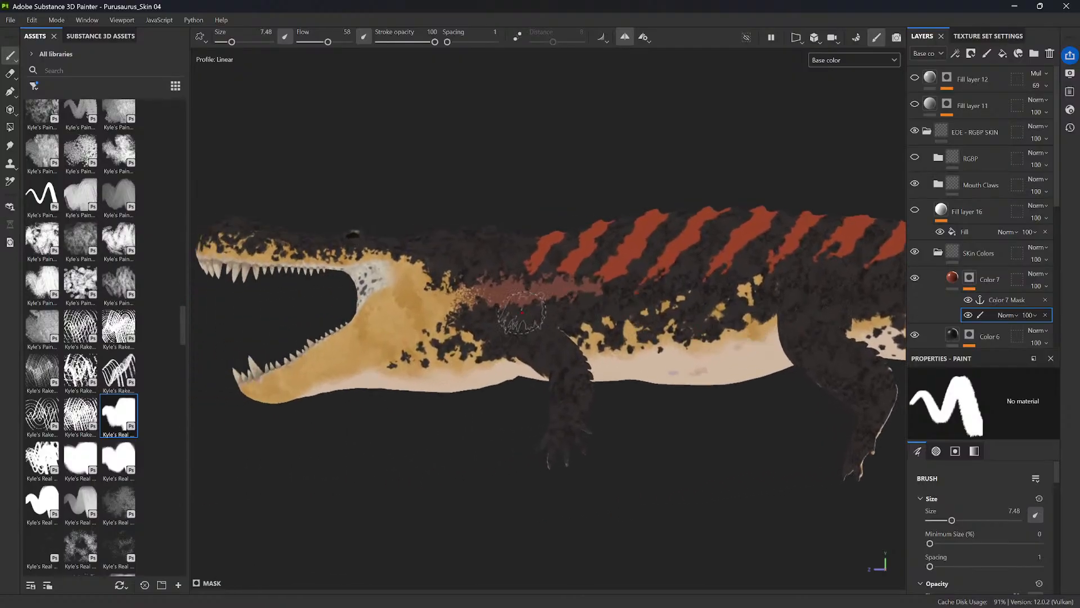
pyautogui.keyDown('alt'); pyautogui.moveTo(522, 312); pyautogui.dragTo(485, 302); pyautogui.keyUp('alt')
pyautogui.keyDown('alt'); pyautogui.moveTo(485, 302); pyautogui.dragTo(528, 398, button='right'); pyautogui.keyUp('alt')
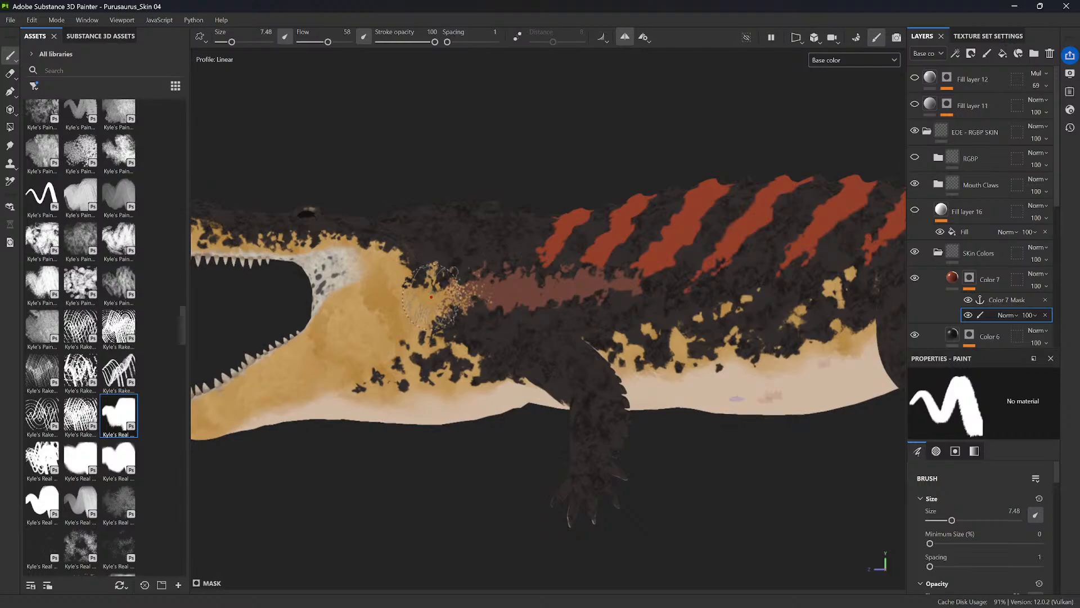
pyautogui.moveTo(422, 309); pyautogui.dragTo(450, 278)
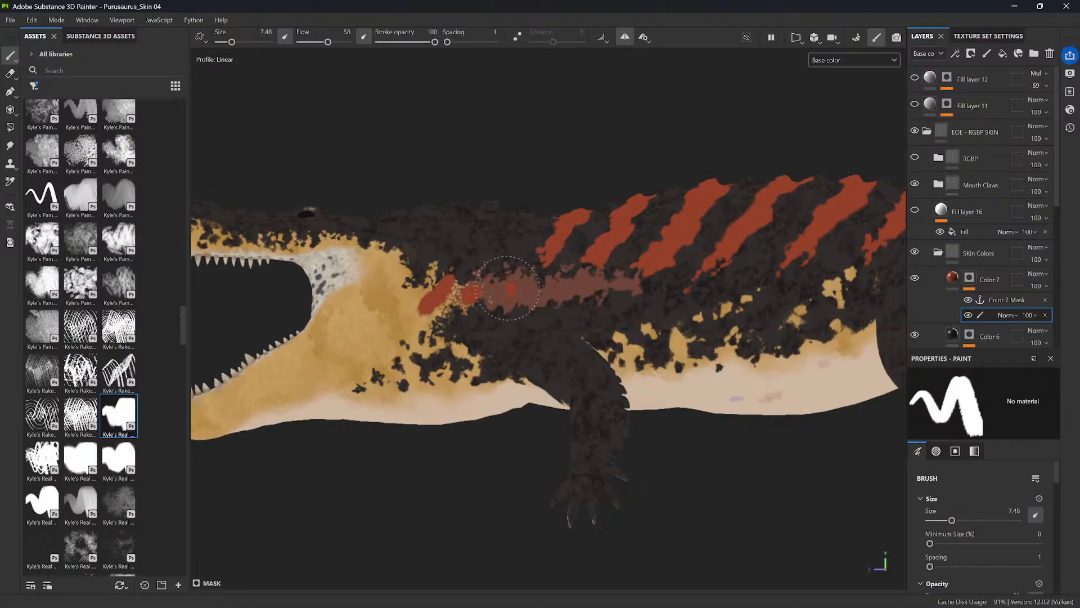
pyautogui.moveTo(510, 290); pyautogui.dragTo(565, 289)
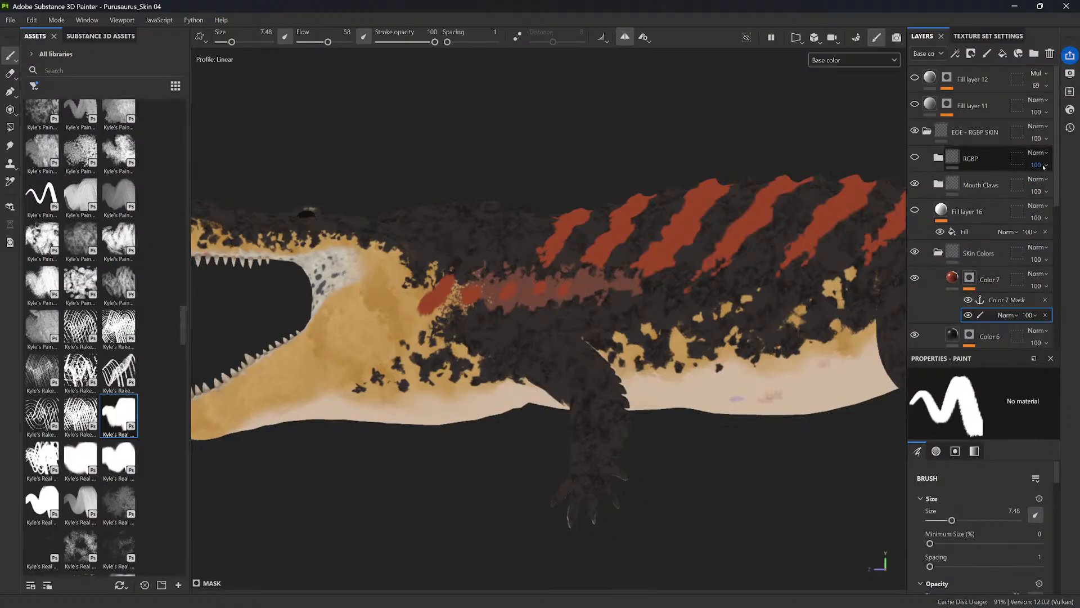
# - On the Color 4 mask's paint effect, paint dark outlines around the red spots along the neck
pyautogui.scroll(-3, 1044, 242)
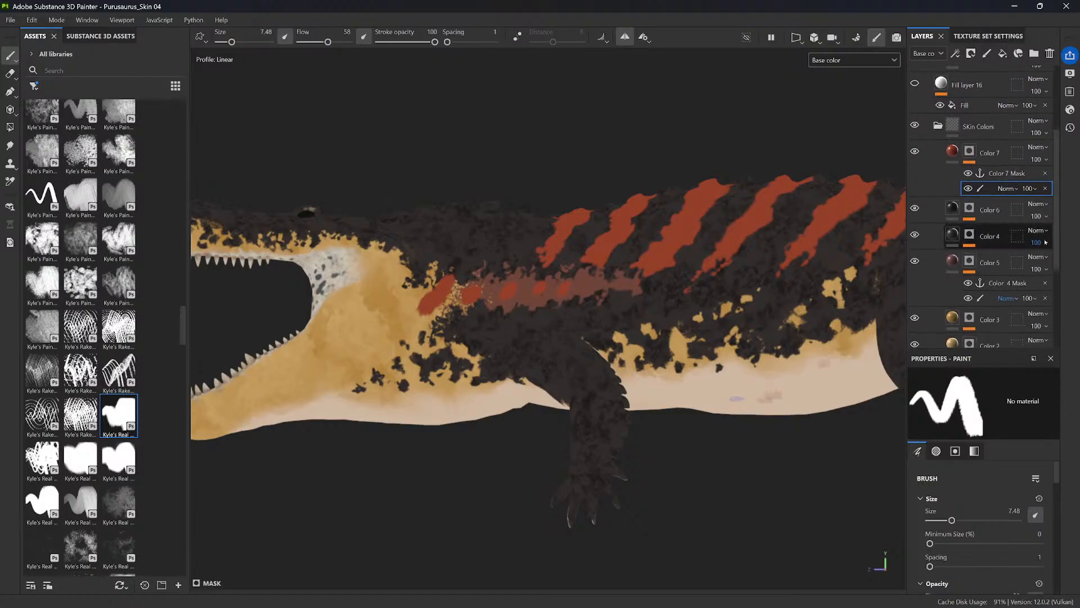
pyautogui.click(989, 240)
pyautogui.click(971, 236)
pyautogui.click(995, 274)
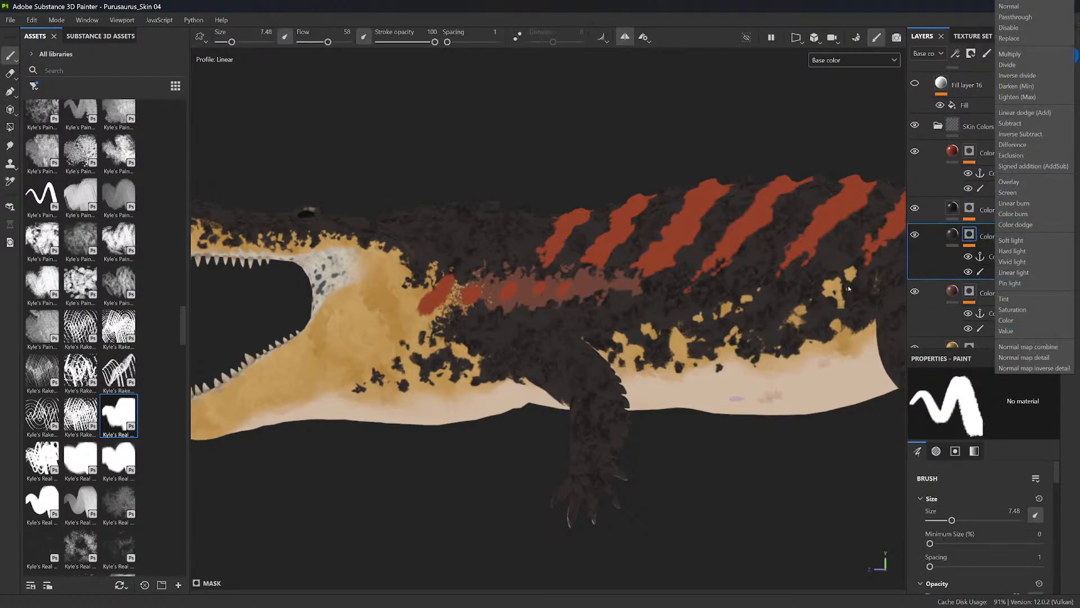
pyautogui.click(701, 274)
pyautogui.click(1005, 272)
pyautogui.click(898, 306)
pyautogui.click(981, 273)
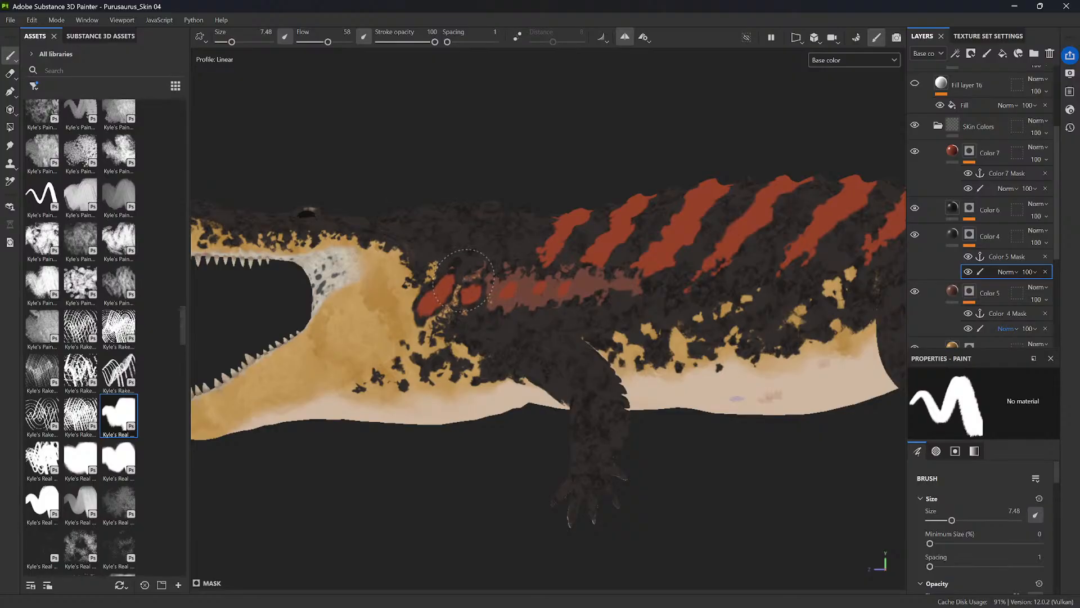
pyautogui.moveTo(472, 274)
pyautogui.mouseDown()
pyautogui.moveTo(456, 261)
pyautogui.moveTo(411, 276)
pyautogui.moveTo(425, 283)
pyautogui.moveTo(418, 318)
pyautogui.mouseUp()
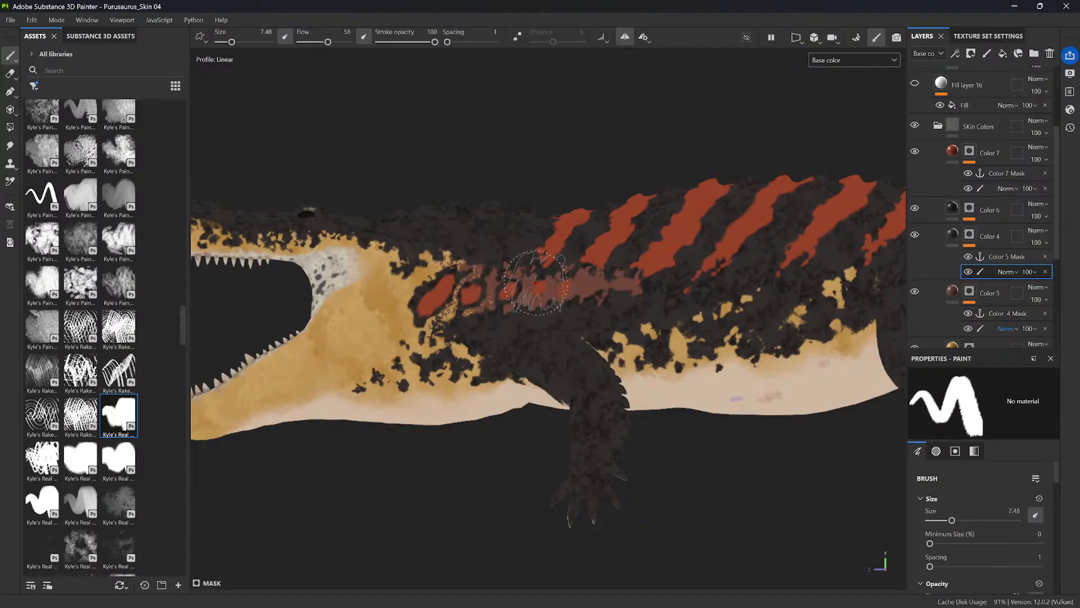
pyautogui.moveTo(543, 276)
pyautogui.mouseDown()
pyautogui.moveTo(528, 288)
pyautogui.moveTo(580, 284)
pyautogui.moveTo(583, 298)
pyautogui.moveTo(561, 272)
pyautogui.moveTo(580, 259)
pyautogui.moveTo(517, 253)
pyautogui.moveTo(515, 281)
pyautogui.moveTo(490, 263)
pyautogui.moveTo(497, 242)
pyautogui.moveTo(484, 315)
pyautogui.moveTo(495, 312)
pyautogui.moveTo(437, 311)
pyautogui.moveTo(428, 332)
pyautogui.moveTo(402, 335)
pyautogui.moveTo(395, 348)
pyautogui.moveTo(415, 386)
pyautogui.moveTo(362, 374)
pyautogui.moveTo(378, 381)
pyautogui.mouseUp()
pyautogui.moveTo(403, 280); pyautogui.dragTo(392, 273)
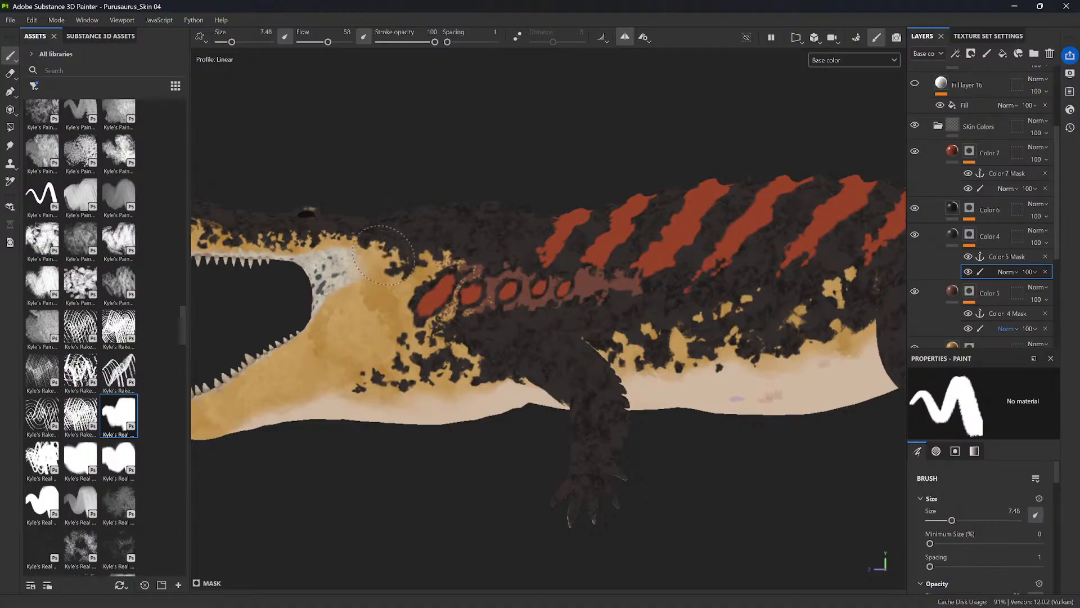
# - Break up the edges of the neck band and the yellow skin behind the jaw with dark mottling on the Color 4 mask
pyautogui.moveTo(383, 253)
pyautogui.mouseDown()
pyautogui.moveTo(424, 248)
pyautogui.moveTo(491, 270)
pyautogui.moveTo(470, 246)
pyautogui.mouseUp()
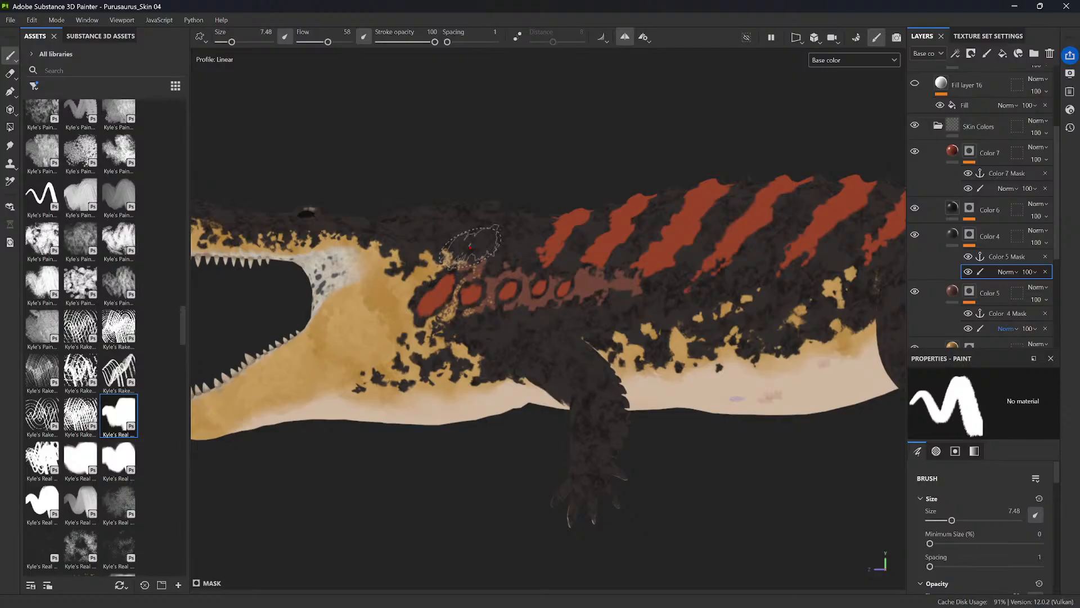
pyautogui.moveTo(470, 246)
pyautogui.mouseDown()
pyautogui.moveTo(515, 257)
pyautogui.moveTo(486, 271)
pyautogui.moveTo(484, 239)
pyautogui.moveTo(498, 236)
pyautogui.moveTo(572, 288)
pyautogui.moveTo(607, 265)
pyautogui.moveTo(587, 288)
pyautogui.moveTo(614, 265)
pyautogui.moveTo(579, 271)
pyautogui.moveTo(597, 293)
pyautogui.moveTo(608, 264)
pyautogui.moveTo(633, 287)
pyautogui.moveTo(616, 285)
pyautogui.moveTo(614, 270)
pyautogui.moveTo(602, 298)
pyautogui.moveTo(624, 276)
pyautogui.moveTo(631, 304)
pyautogui.moveTo(517, 311)
pyautogui.moveTo(528, 295)
pyautogui.mouseUp()
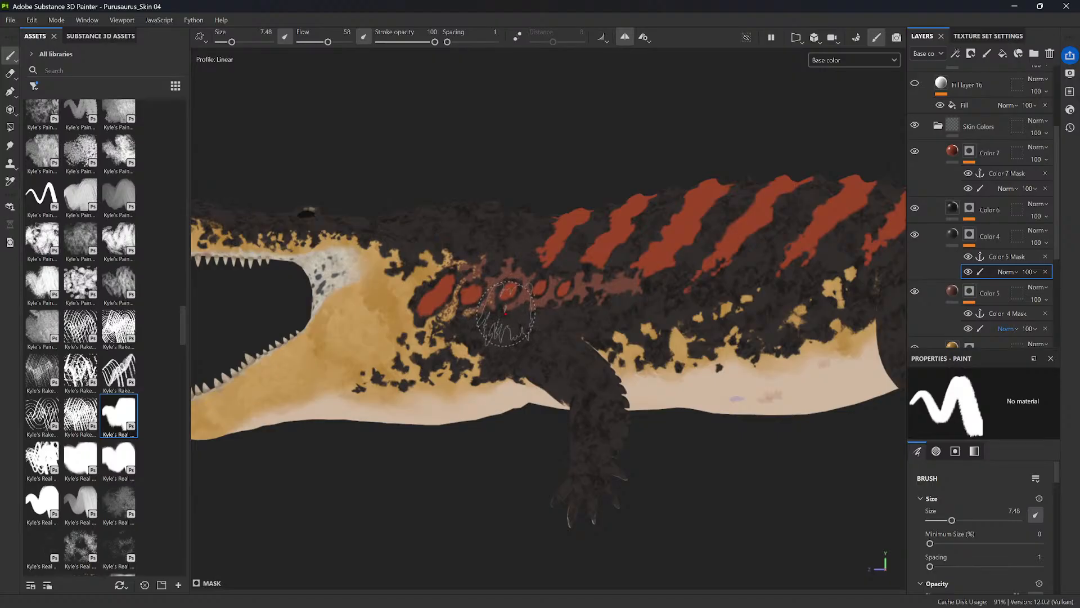
pyautogui.moveTo(505, 314)
pyautogui.mouseDown()
pyautogui.moveTo(507, 295)
pyautogui.moveTo(450, 322)
pyautogui.moveTo(452, 284)
pyautogui.moveTo(457, 299)
pyautogui.moveTo(439, 282)
pyautogui.moveTo(419, 306)
pyautogui.moveTo(434, 293)
pyautogui.moveTo(439, 336)
pyautogui.mouseUp()
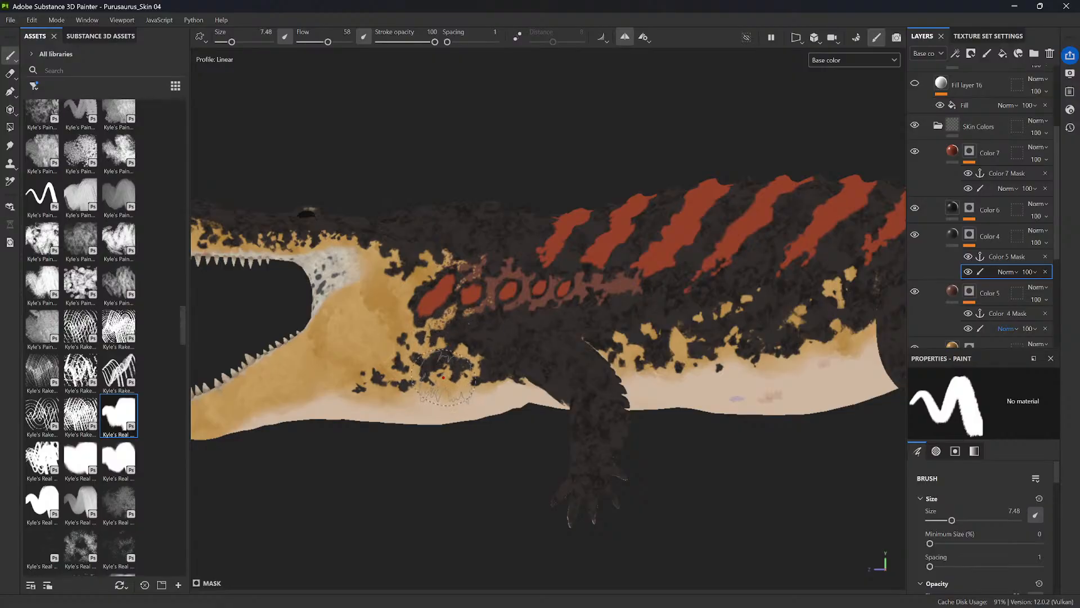
pyautogui.moveTo(446, 392); pyautogui.dragTo(500, 356, button='middle')
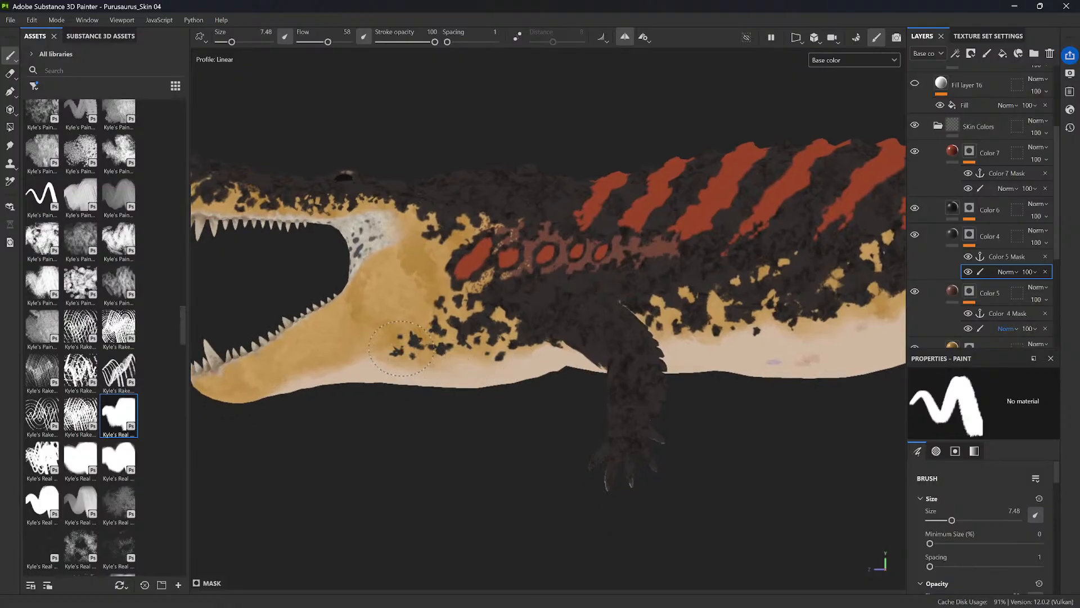
pyautogui.moveTo(396, 350); pyautogui.dragTo(487, 338, button='middle')
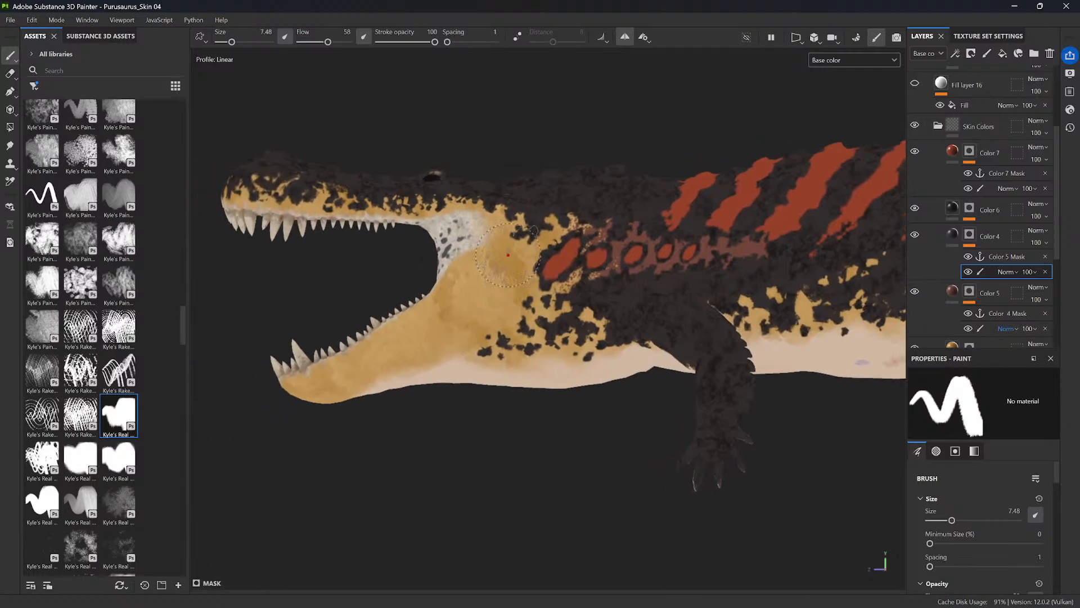
pyautogui.moveTo(496, 313); pyautogui.dragTo(502, 325)
# - Examine the head markings, neck spots and back stripes from above, in side view and across the whole body
pyautogui.keyDown('alt'); pyautogui.moveTo(498, 306); pyautogui.dragTo(482, 326, button='middle'); pyautogui.keyUp('alt')
pyautogui.keyDown('alt'); pyautogui.moveTo(482, 326); pyautogui.dragTo(474, 303, button='right'); pyautogui.keyUp('alt')
pyautogui.keyDown('alt'); pyautogui.moveTo(426, 193); pyautogui.dragTo(441, 152); pyautogui.keyUp('alt')
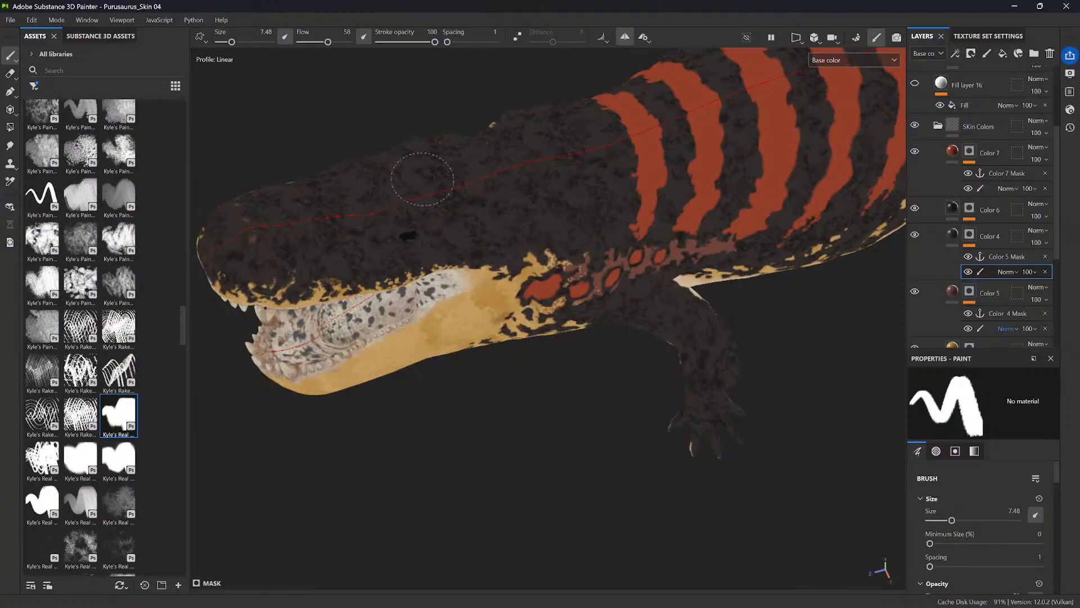
pyautogui.keyDown('alt'); pyautogui.moveTo(485, 222); pyautogui.dragTo(504, 150); pyautogui.keyUp('alt')
pyautogui.keyDown('alt'); pyautogui.moveTo(701, 253); pyautogui.dragTo(610, 250, button='middle'); pyautogui.keyUp('alt')
pyautogui.keyDown('alt'); pyautogui.moveTo(611, 250); pyautogui.dragTo(537, 176, button='right'); pyautogui.keyUp('alt')
pyautogui.keyDown('alt'); pyautogui.moveTo(742, 243); pyautogui.dragTo(599, 254, button='middle'); pyautogui.keyUp('alt')
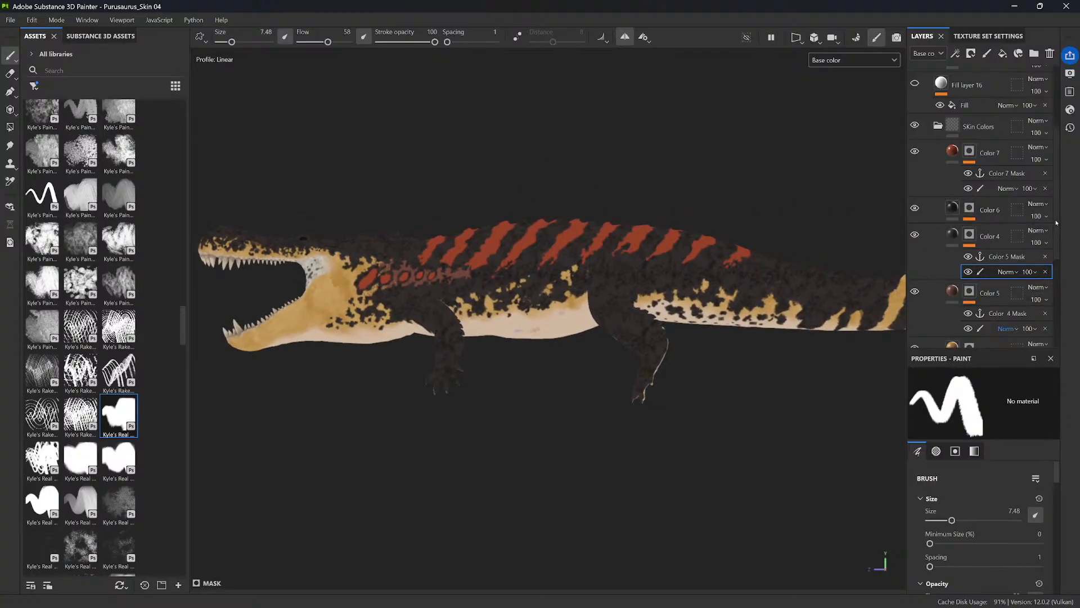
# - Paint dark mottled patches over the inner and rear surfaces of the hind legs in the Color 4 mask
pyautogui.scroll(-5, 1052, 226)
pyautogui.scroll(-1, 1050, 270)
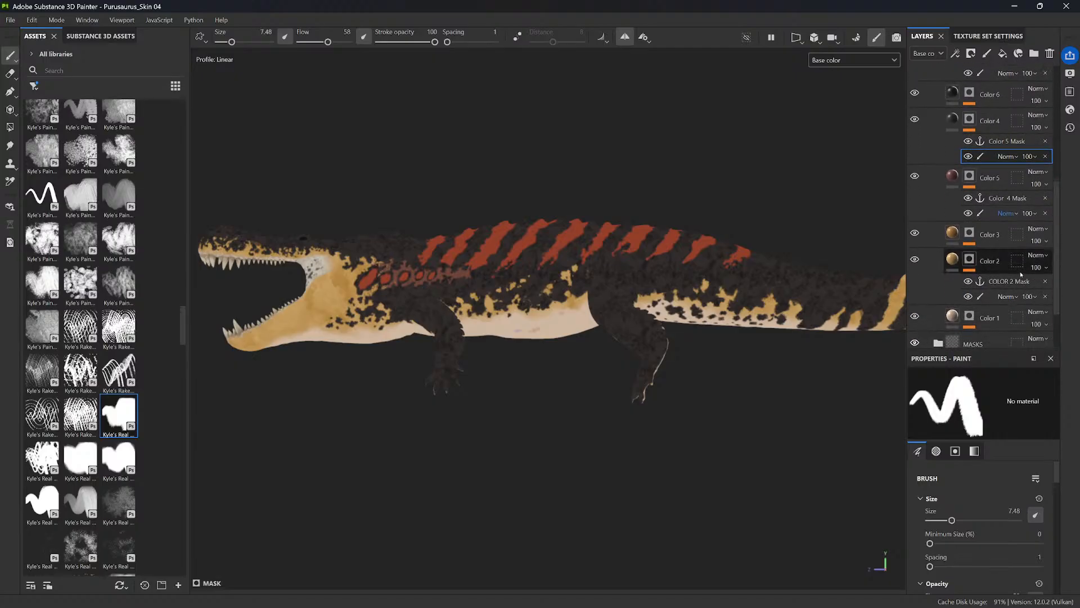
pyautogui.keyDown('alt'); pyautogui.moveTo(796, 272); pyautogui.dragTo(797, 241); pyautogui.keyUp('alt')
pyautogui.keyDown('alt'); pyautogui.moveTo(681, 288); pyautogui.dragTo(762, 274, button='middle'); pyautogui.keyUp('alt')
pyautogui.moveTo(762, 274)
pyautogui.keyDown('alt'); pyautogui.mouseDown()
pyautogui.moveTo(716, 313)
pyautogui.moveTo(709, 306)
pyautogui.moveTo(813, 235)
pyautogui.moveTo(845, 253)
pyautogui.moveTo(794, 304)
pyautogui.mouseUp(); pyautogui.keyUp('alt')
pyautogui.keyDown('alt'); pyautogui.moveTo(773, 260); pyautogui.dragTo(788, 337, button='right'); pyautogui.keyUp('alt')
pyautogui.keyDown('alt'); pyautogui.moveTo(783, 249); pyautogui.dragTo(743, 245); pyautogui.keyUp('alt')
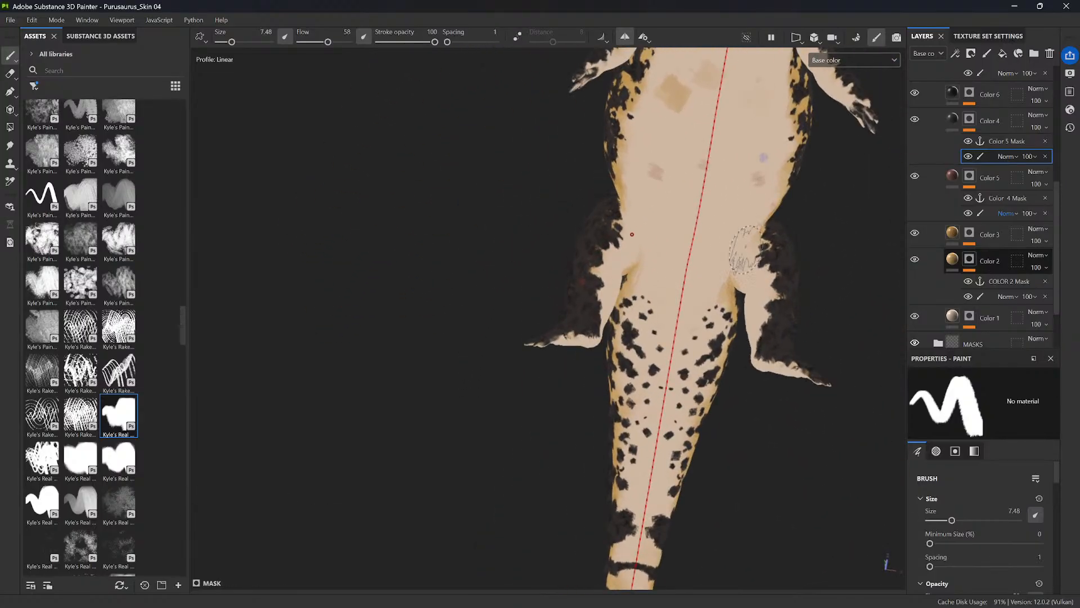
pyautogui.keyDown('alt'); pyautogui.moveTo(743, 246); pyautogui.dragTo(710, 341, button='middle'); pyautogui.keyUp('alt')
pyautogui.keyDown('alt'); pyautogui.moveTo(711, 332); pyautogui.dragTo(692, 274); pyautogui.keyUp('alt')
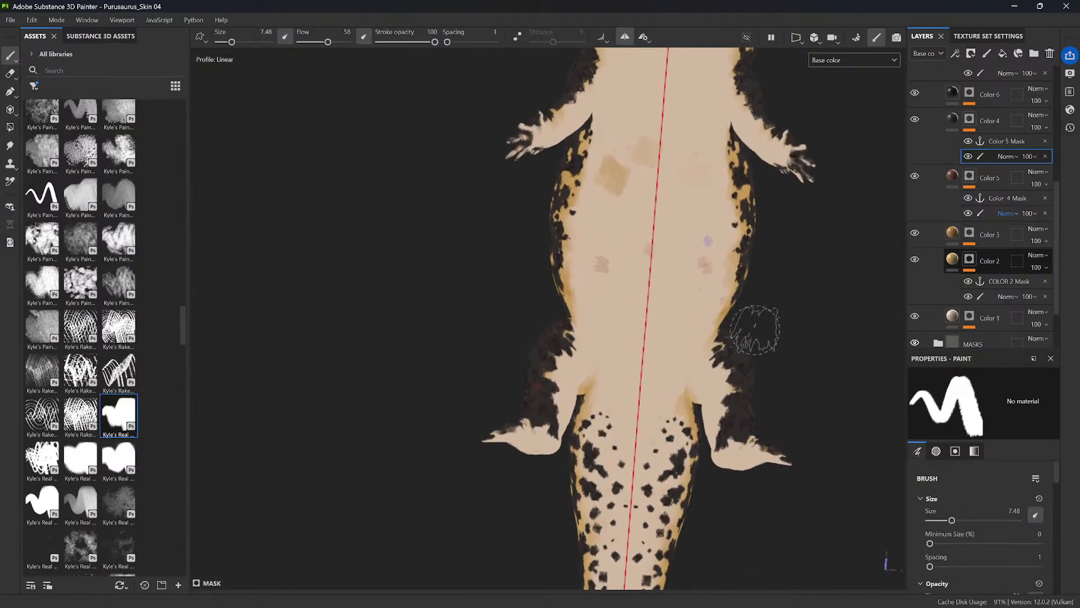
pyautogui.moveTo(736, 385); pyautogui.dragTo(743, 380)
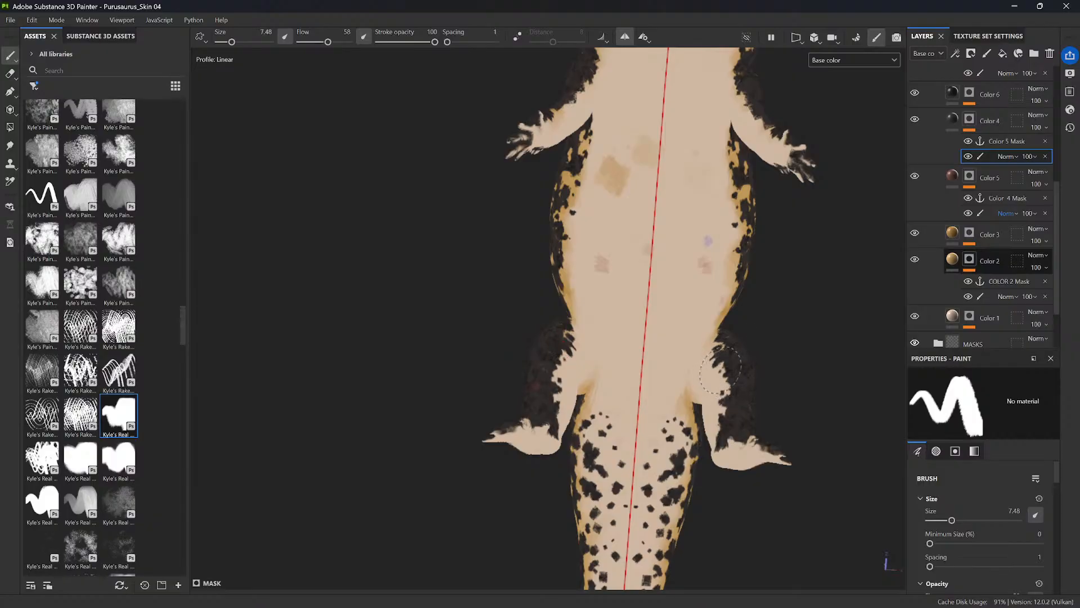
pyautogui.keyDown('alt'); pyautogui.moveTo(717, 365); pyautogui.dragTo(715, 363); pyautogui.keyUp('alt')
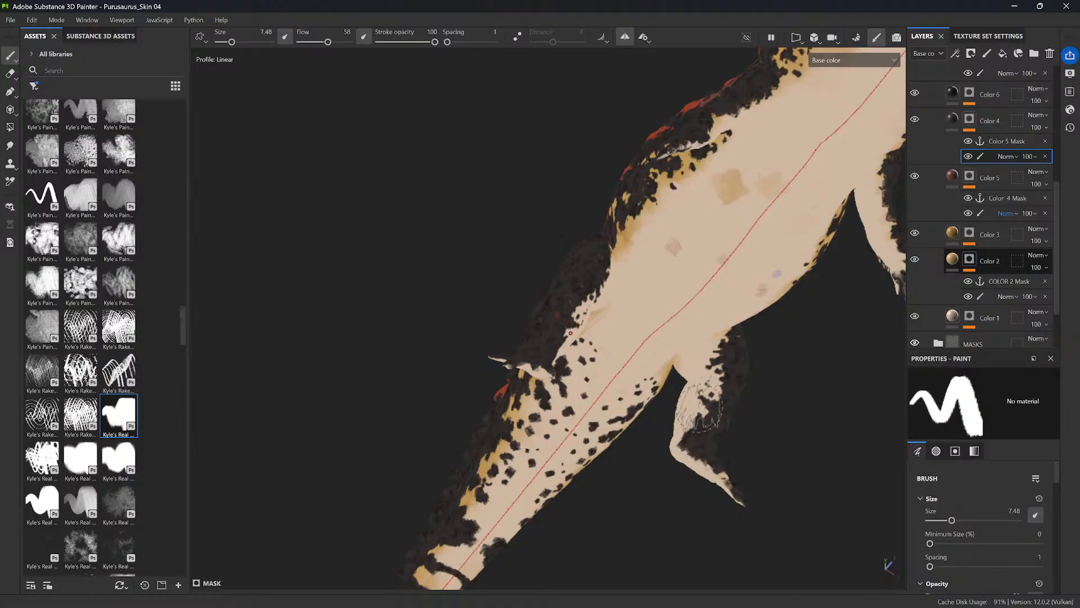
pyautogui.moveTo(686, 445)
pyautogui.keyDown('alt'); pyautogui.mouseDown()
pyautogui.moveTo(699, 434)
pyautogui.moveTo(723, 497)
pyautogui.moveTo(750, 490)
pyautogui.moveTo(661, 507)
pyautogui.moveTo(699, 482)
pyautogui.moveTo(734, 494)
pyautogui.moveTo(759, 477)
pyautogui.moveTo(731, 490)
pyautogui.mouseUp(); pyautogui.keyUp('alt')
pyautogui.moveTo(762, 457)
pyautogui.keyDown('alt'); pyautogui.mouseDown()
pyautogui.moveTo(677, 451)
pyautogui.moveTo(771, 389)
pyautogui.moveTo(748, 391)
pyautogui.moveTo(785, 400)
pyautogui.moveTo(787, 388)
pyautogui.mouseUp(); pyautogui.keyUp('alt')
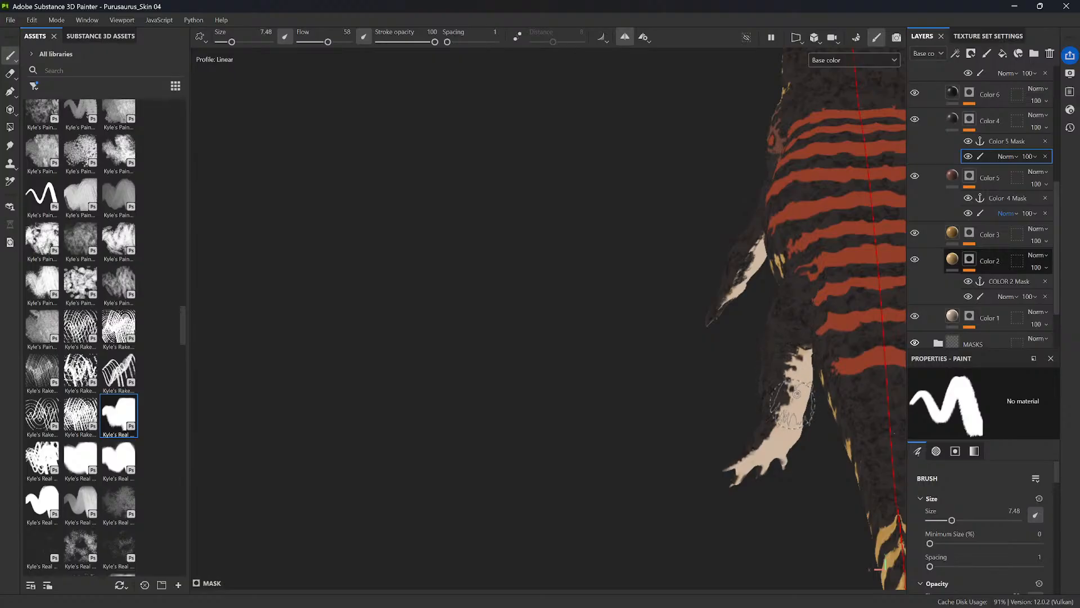
pyautogui.moveTo(793, 408)
pyautogui.mouseDown()
pyautogui.moveTo(780, 412)
pyautogui.moveTo(816, 366)
pyautogui.moveTo(811, 336)
pyautogui.moveTo(746, 338)
pyautogui.mouseUp()
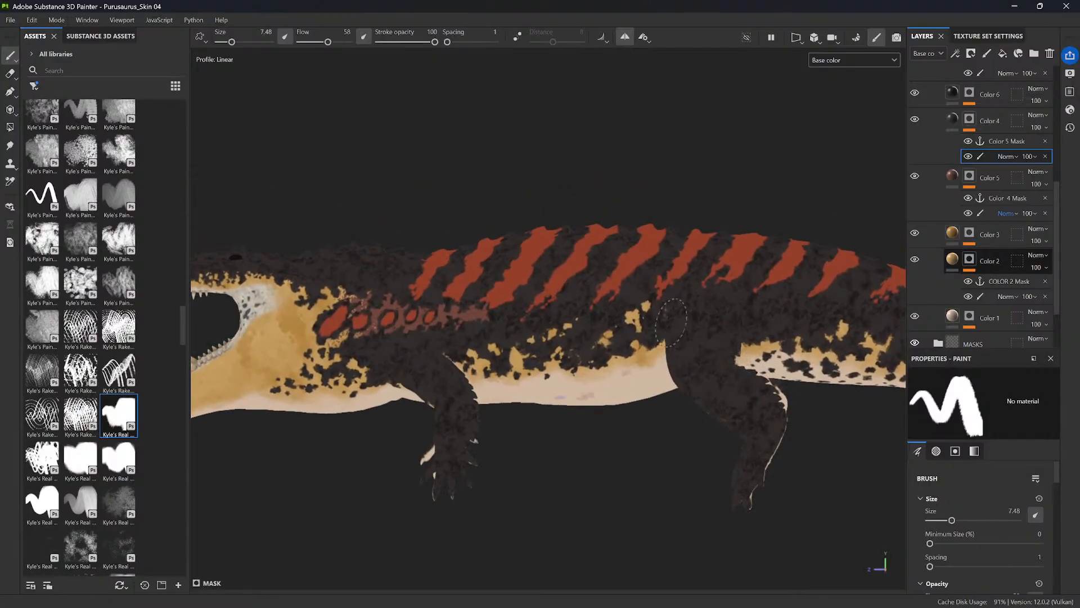
# - Touch up the dark patches over the yellow band on the flank between the front and hind legs
pyautogui.moveTo(666, 314)
pyautogui.keyDown('alt'); pyautogui.mouseDown()
pyautogui.moveTo(661, 326)
pyautogui.moveTo(619, 333)
pyautogui.mouseUp(); pyautogui.keyUp('alt')
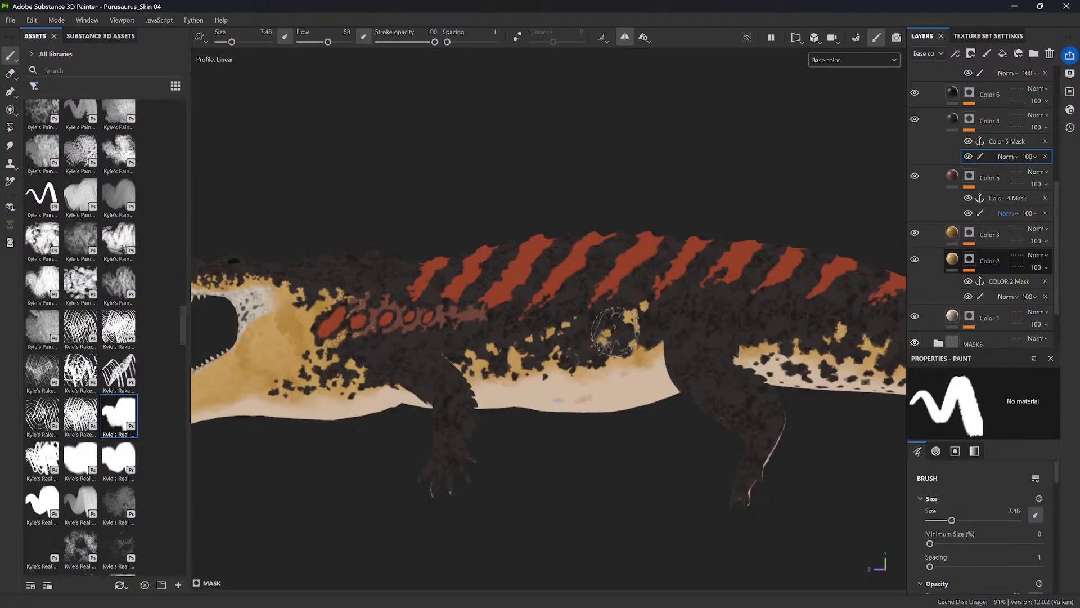
pyautogui.moveTo(615, 330)
pyautogui.mouseDown()
pyautogui.moveTo(594, 343)
pyautogui.moveTo(575, 335)
pyautogui.moveTo(568, 349)
pyautogui.moveTo(580, 336)
pyautogui.moveTo(581, 356)
pyautogui.mouseUp()
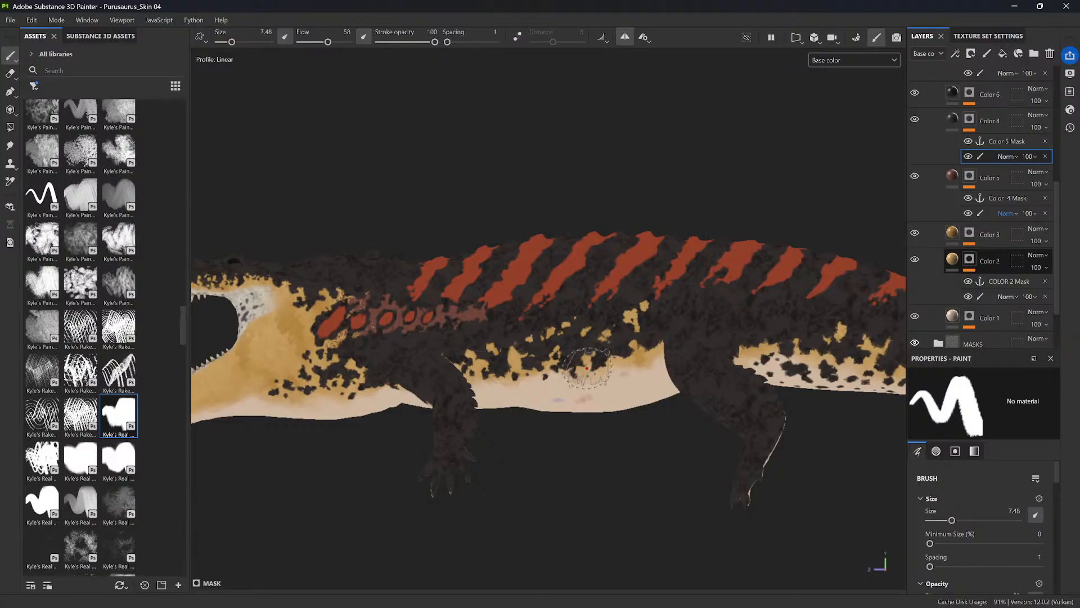
pyautogui.keyDown('alt'); pyautogui.moveTo(597, 359); pyautogui.dragTo(569, 333); pyautogui.keyUp('alt')
# - Paint dark spots along the lower side of the tail where the belly spots meet the tail stripes
pyautogui.keyDown('alt'); pyautogui.moveTo(671, 300); pyautogui.dragTo(709, 450); pyautogui.keyUp('alt')
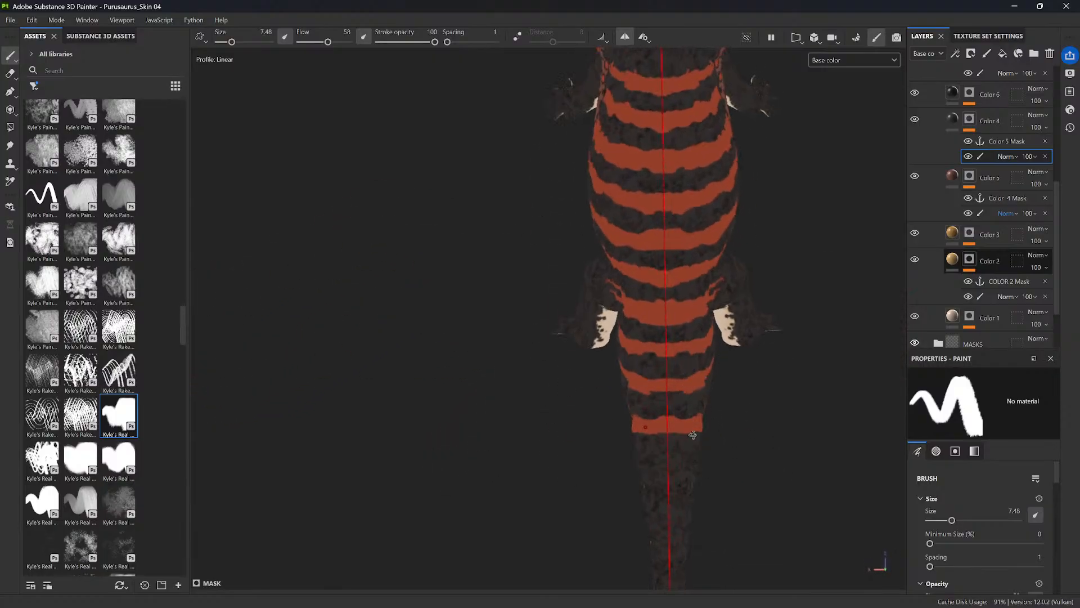
pyautogui.keyDown('alt'); pyautogui.moveTo(704, 405); pyautogui.dragTo(691, 225); pyautogui.keyUp('alt')
pyautogui.keyDown('alt'); pyautogui.moveTo(714, 352); pyautogui.dragTo(633, 362); pyautogui.keyUp('alt')
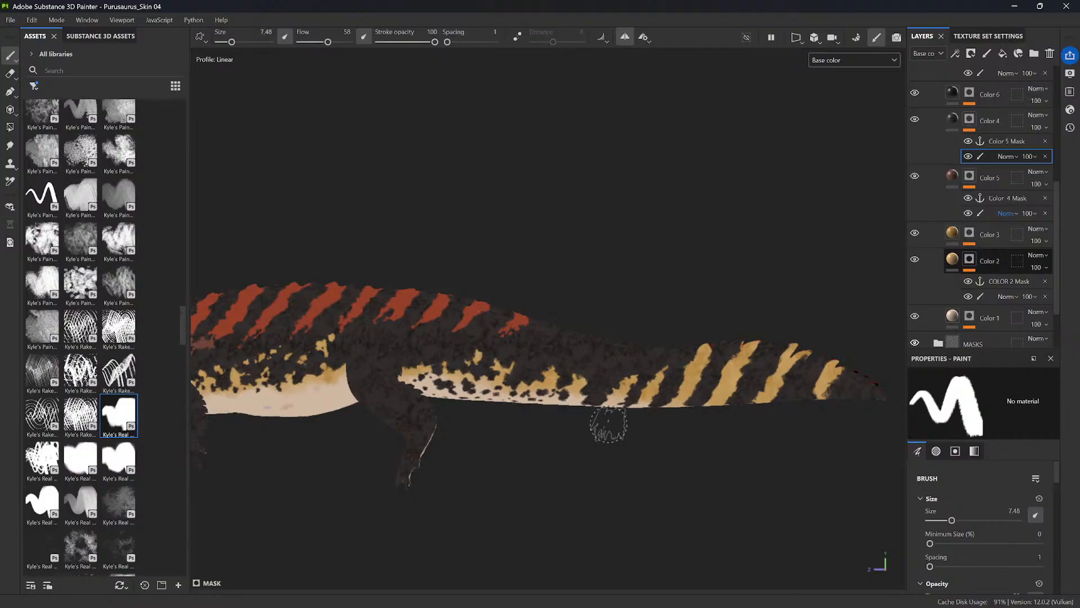
pyautogui.keyDown('alt'); pyautogui.moveTo(615, 400); pyautogui.dragTo(597, 281); pyautogui.keyUp('alt')
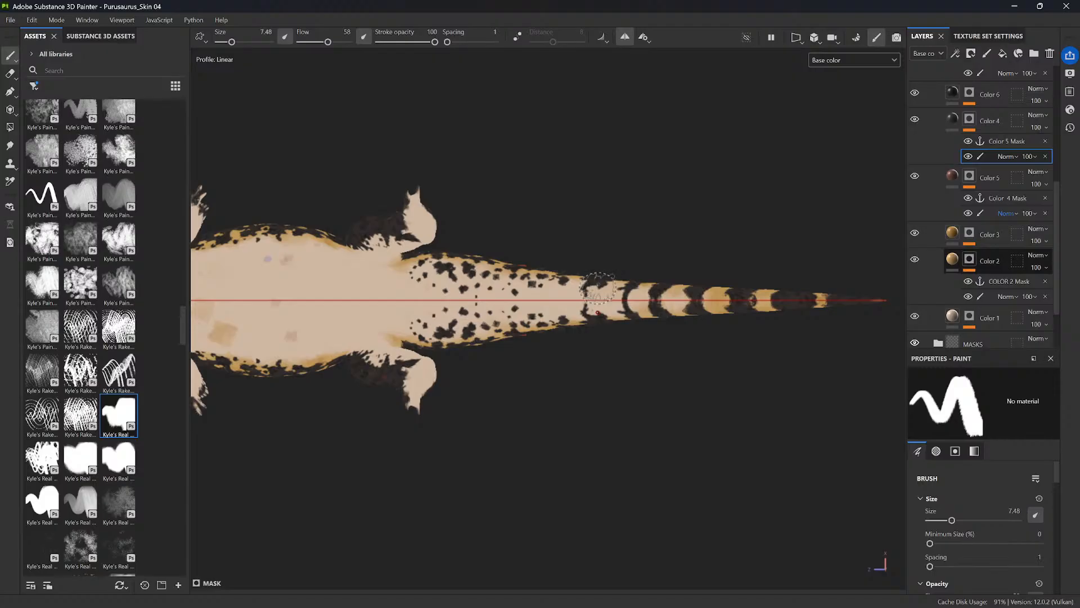
pyautogui.keyDown('alt'); pyautogui.moveTo(575, 285); pyautogui.dragTo(585, 353); pyautogui.keyUp('alt')
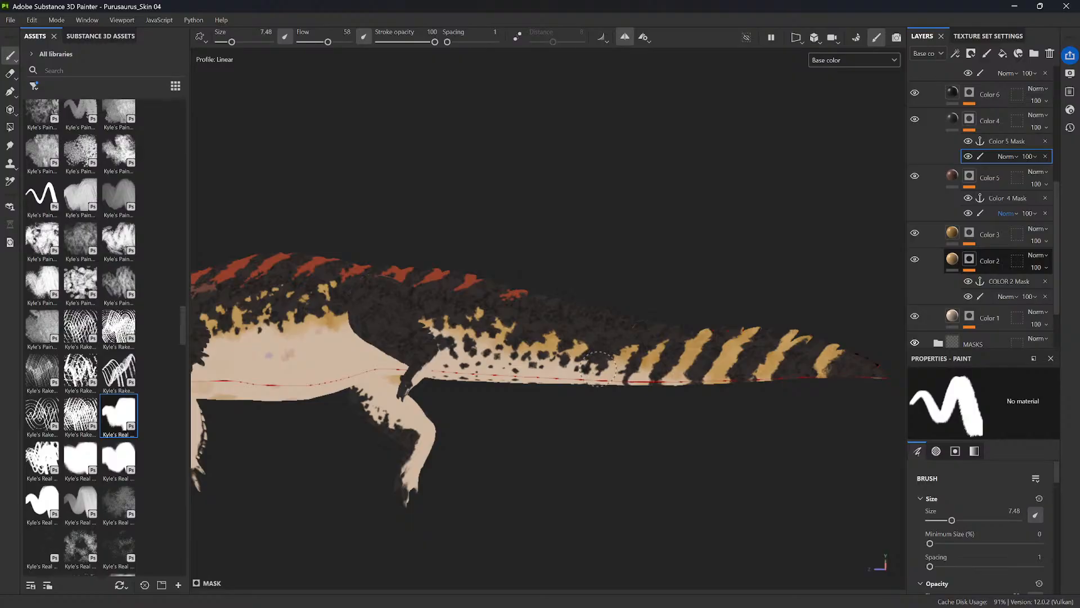
pyautogui.keyDown('alt'); pyautogui.moveTo(607, 367); pyautogui.dragTo(597, 403); pyautogui.keyUp('alt')
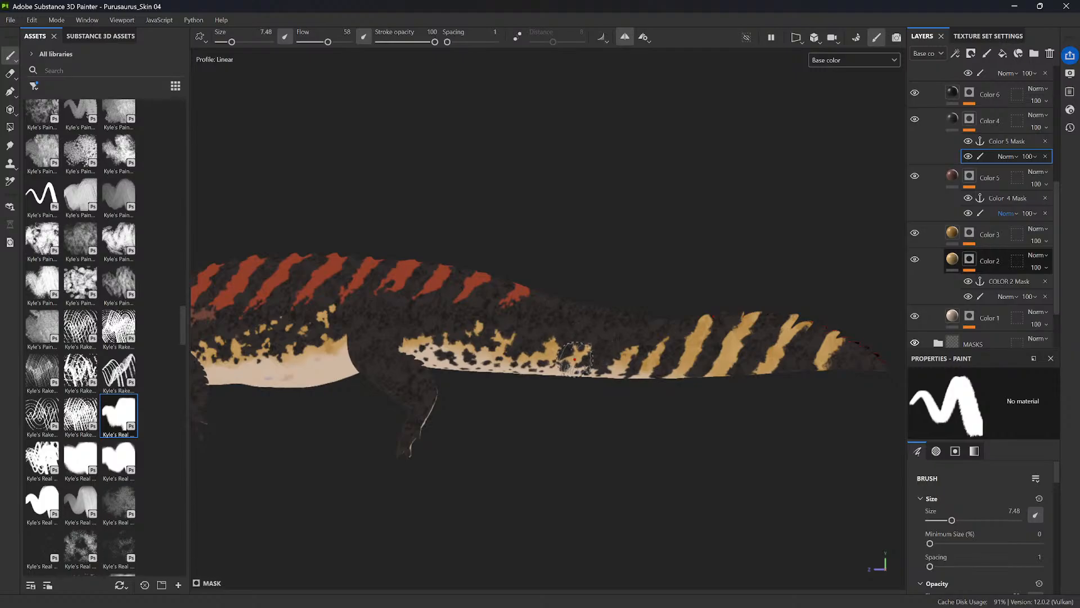
# - Break up the yellow area just in front of the hind leg with dark spots
pyautogui.scroll(-3, 567, 359)
pyautogui.keyDown('alt'); pyautogui.moveTo(440, 420); pyautogui.dragTo(660, 440, button='middle'); pyautogui.keyUp('alt')
pyautogui.scroll(5, 653, 433)
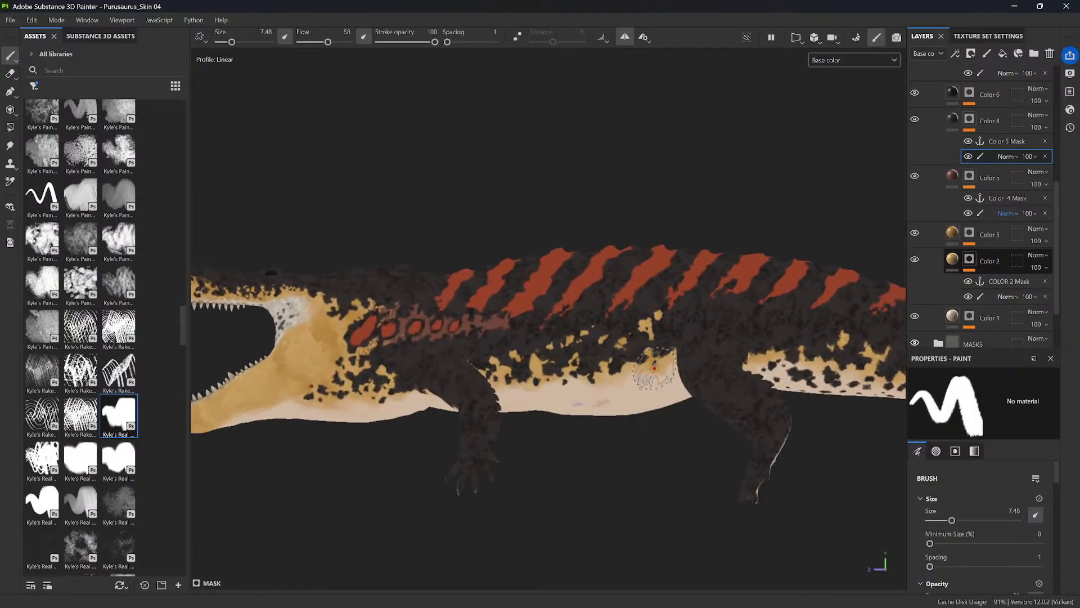
pyautogui.moveTo(666, 355); pyautogui.dragTo(664, 352)
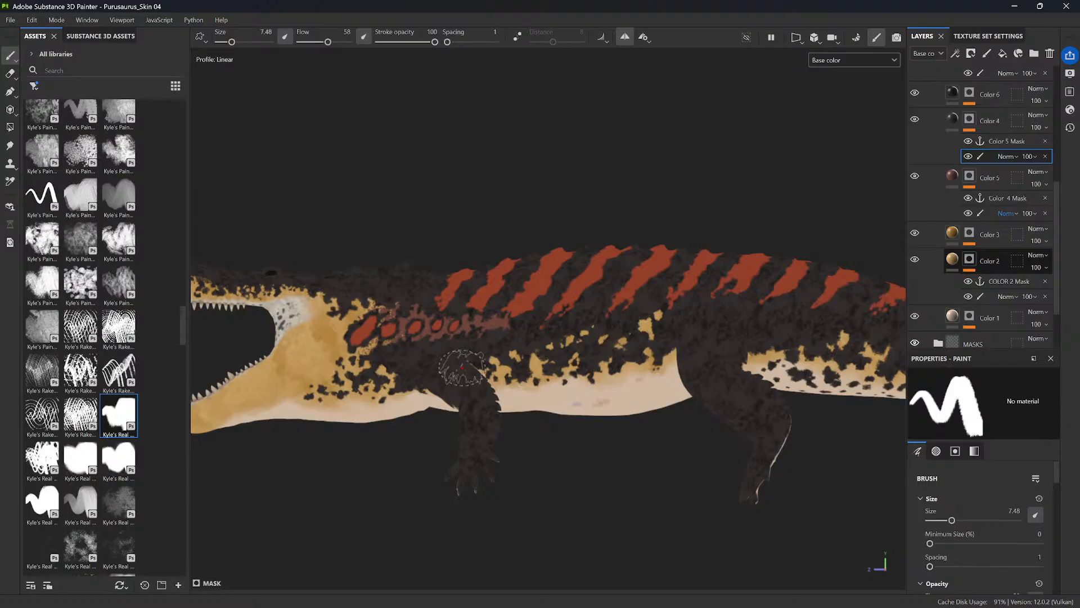
# - Examine the skin pattern around the head, neck and shoulder from several angles
pyautogui.moveTo(444, 371)
pyautogui.keyDown('alt'); pyautogui.mouseDown()
pyautogui.moveTo(397, 410)
pyautogui.moveTo(409, 398)
pyautogui.moveTo(387, 404)
pyautogui.moveTo(399, 400)
pyautogui.moveTo(398, 458)
pyautogui.moveTo(381, 476)
pyautogui.mouseUp(); pyautogui.keyUp('alt')
pyautogui.keyDown('alt'); pyautogui.moveTo(381, 419); pyautogui.dragTo(487, 430, button='middle'); pyautogui.keyUp('alt')
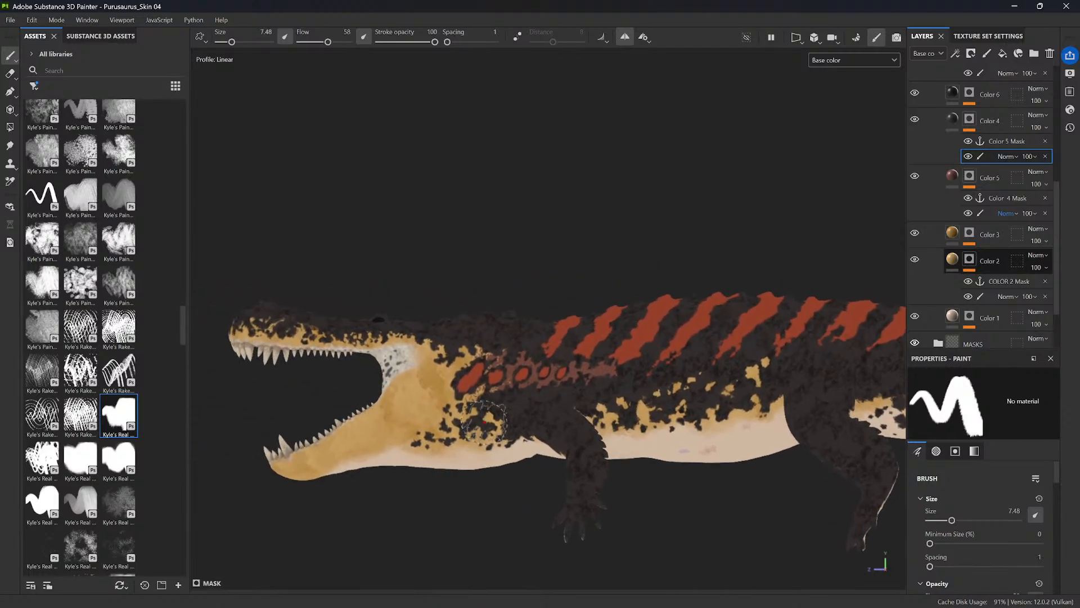
pyautogui.keyDown('alt'); pyautogui.moveTo(487, 430); pyautogui.dragTo(487, 397); pyautogui.keyUp('alt')
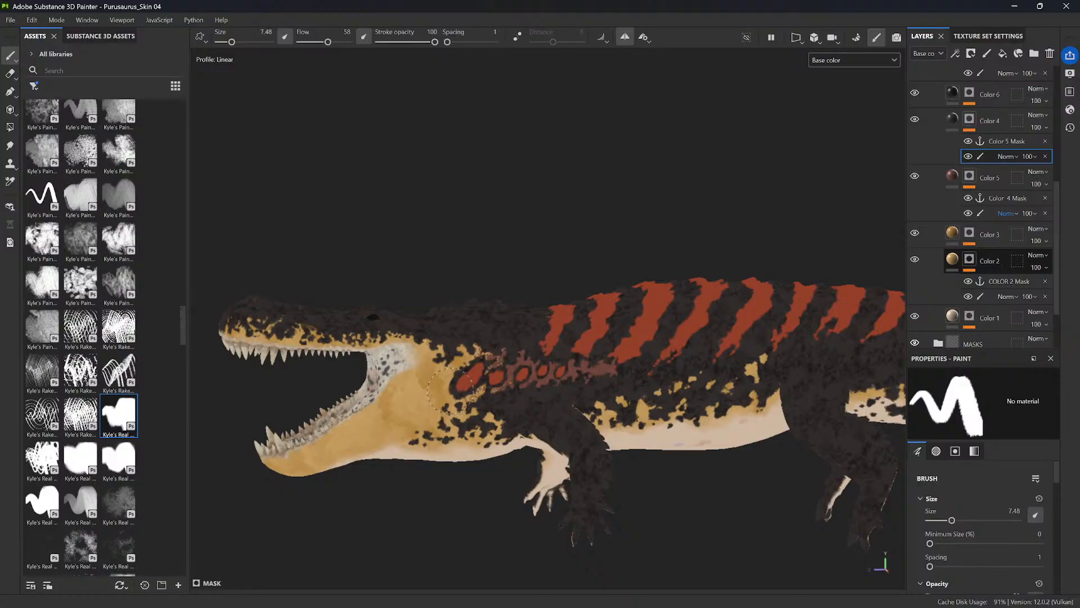
pyautogui.keyDown('alt'); pyautogui.moveTo(462, 337); pyautogui.dragTo(476, 313); pyautogui.keyUp('alt')
pyautogui.keyDown('alt'); pyautogui.keyDown('shift'); pyautogui.moveTo(477, 381); pyautogui.dragTo(517, 394); pyautogui.keyUp('shift'); pyautogui.keyUp('alt')
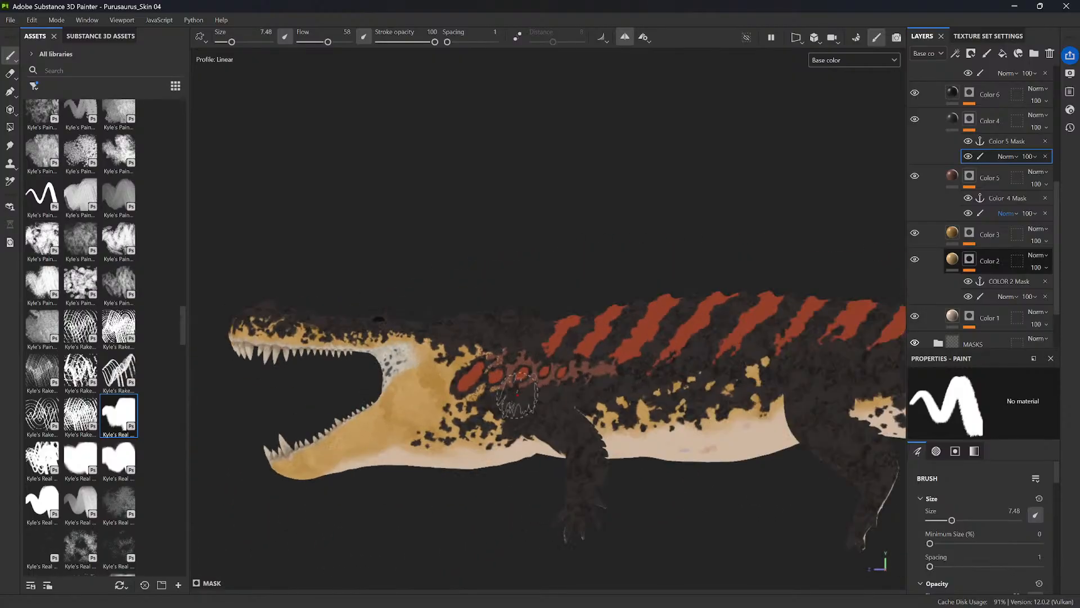
pyautogui.keyDown('alt'); pyautogui.moveTo(561, 368); pyautogui.dragTo(630, 293, button='right'); pyautogui.keyUp('alt')
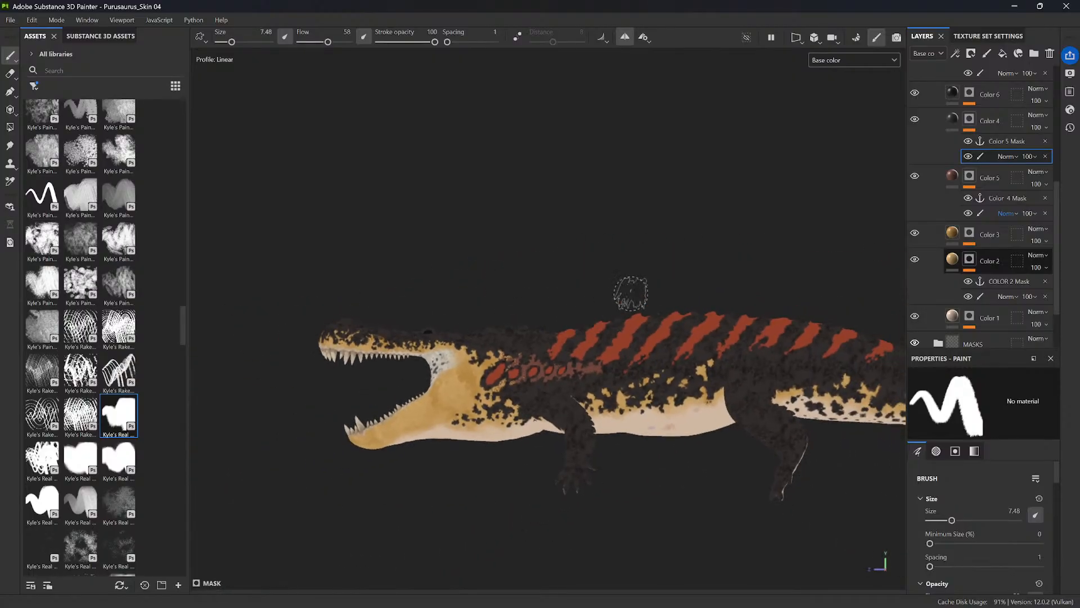
pyautogui.keyDown('alt'); pyautogui.moveTo(631, 292); pyautogui.dragTo(604, 318); pyautogui.keyUp('alt')
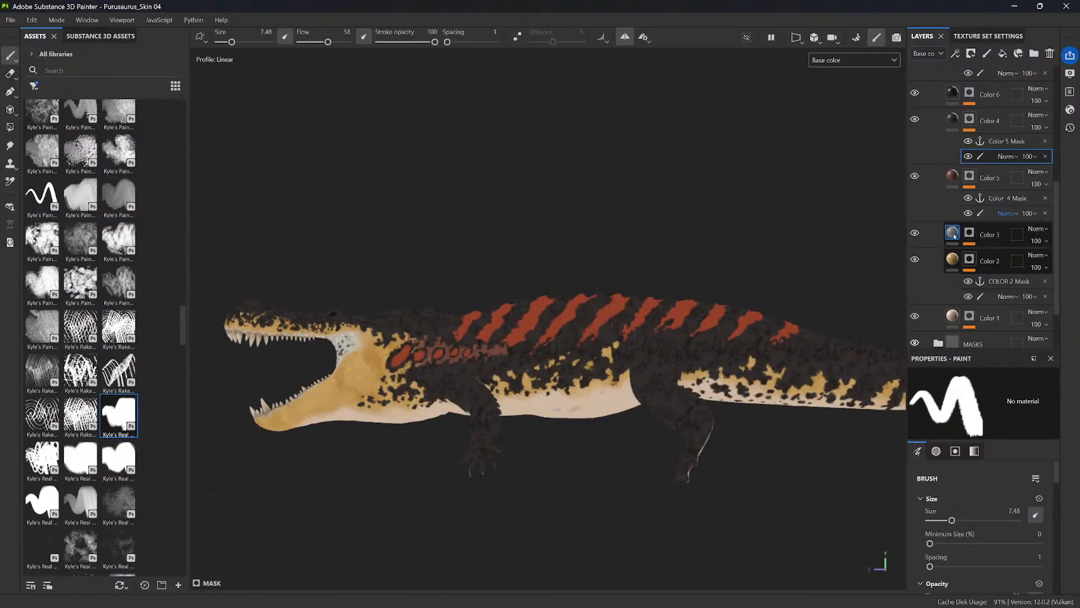
# - Select the paint effect in the Color 2 layer's mask and toggle its visibility off and on
pyautogui.click(1001, 297)
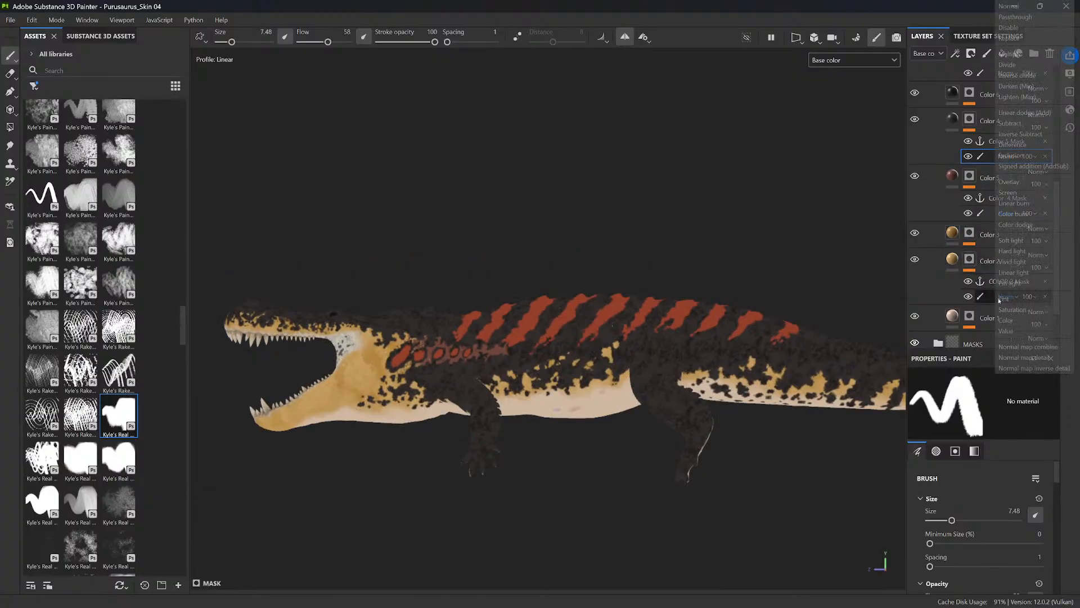
pyautogui.click(991, 298)
pyautogui.click(990, 298)
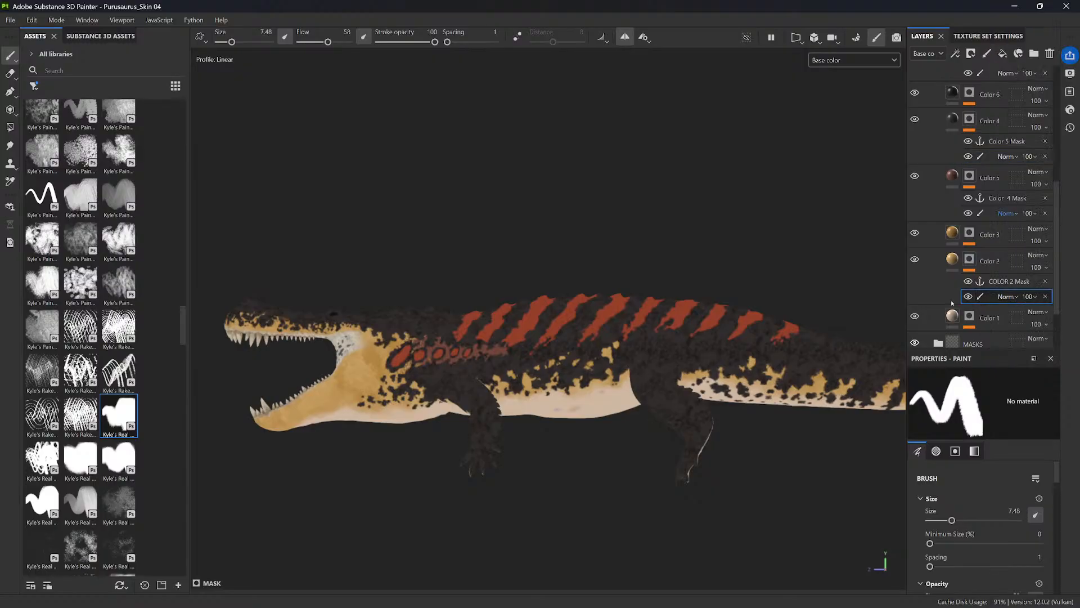
pyautogui.click(969, 297)
pyautogui.click(968, 296)
# - Choose a RAR spatter brush, set its size to 8.45, and add another paint effect to the Color 2 mask
pyautogui.moveTo(181, 313)
pyautogui.mouseDown()
pyautogui.moveTo(184, 326)
pyautogui.moveTo(181, 236)
pyautogui.moveTo(180, 442)
pyautogui.mouseUp()
pyautogui.click(81, 309)
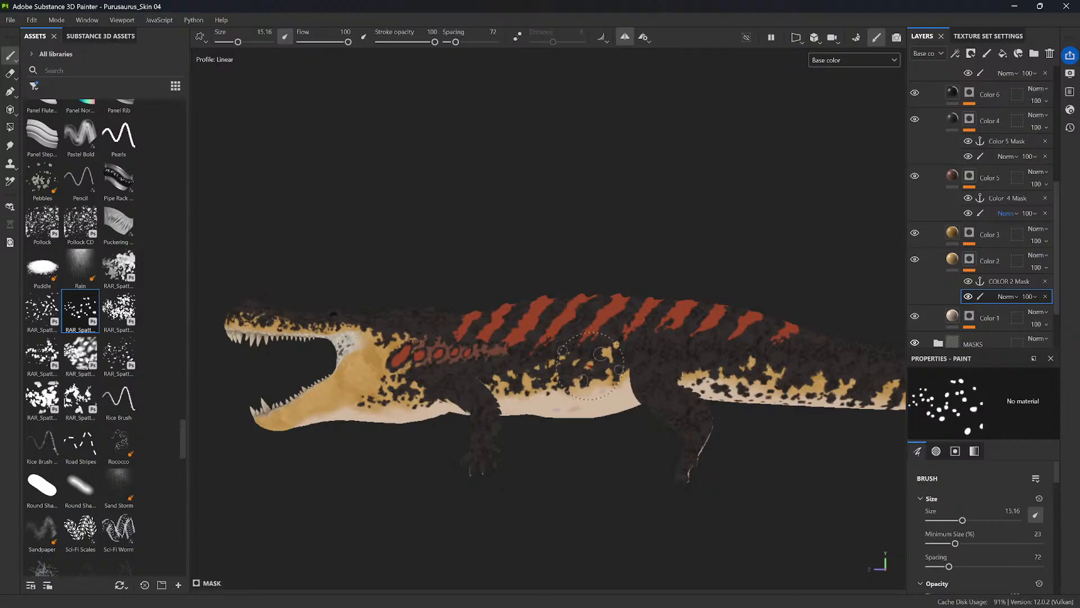
pyautogui.keyDown('ctrl'); pyautogui.moveTo(591, 398); pyautogui.dragTo(580, 402, button='right'); pyautogui.keyUp('ctrl')
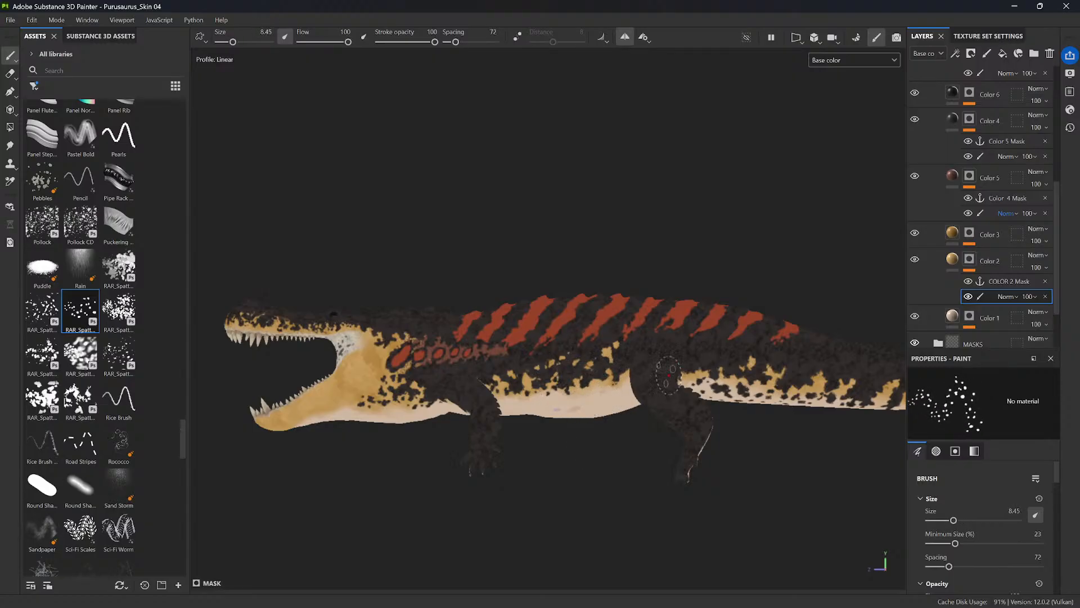
pyautogui.rightClick(996, 297)
pyautogui.click(965, 468)
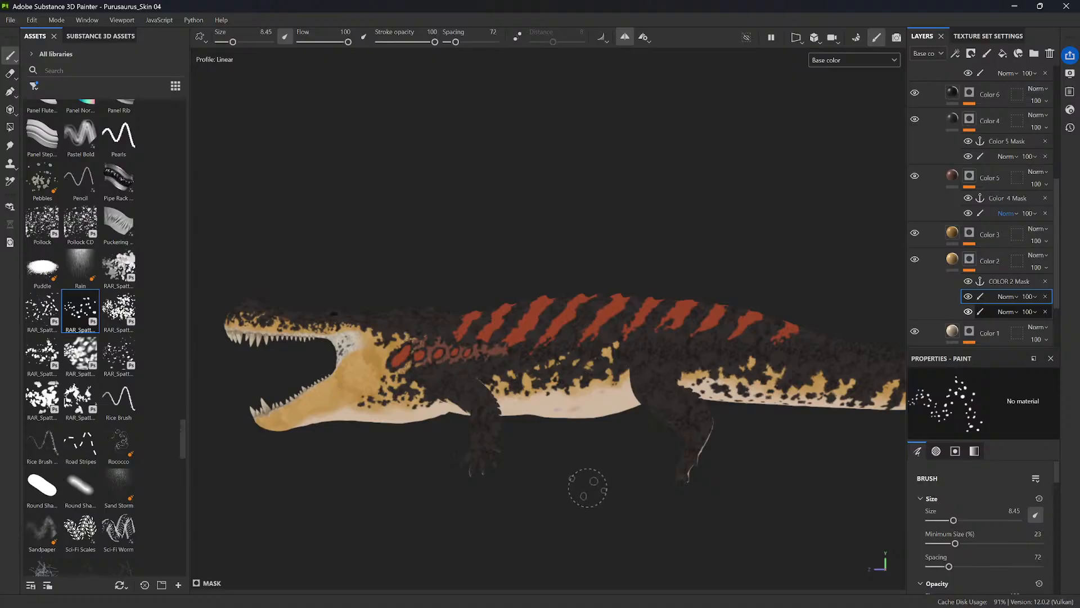
# - Paint scattered yellow speckles along the flank where the yellow band meets the pale belly
pyautogui.keyDown('alt'); pyautogui.moveTo(582, 490); pyautogui.dragTo(613, 293); pyautogui.keyUp('alt')
pyautogui.keyDown('alt'); pyautogui.moveTo(605, 293); pyautogui.dragTo(563, 349, button='right'); pyautogui.keyUp('alt')
pyautogui.keyDown('alt'); pyautogui.moveTo(563, 348); pyautogui.dragTo(561, 414); pyautogui.keyUp('alt')
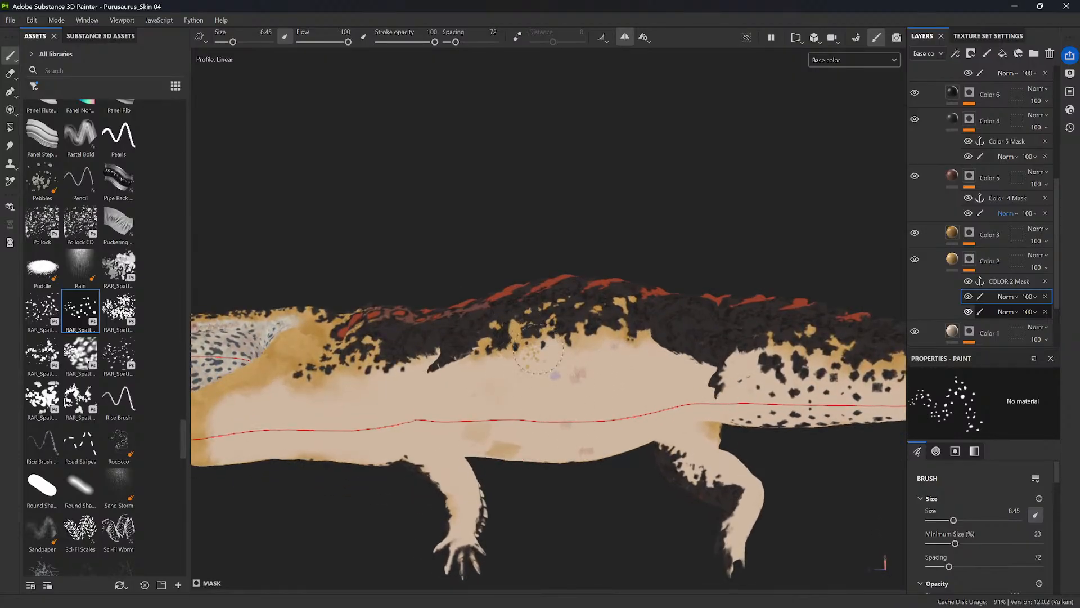
pyautogui.keyDown('alt'); pyautogui.moveTo(479, 368); pyautogui.dragTo(539, 338); pyautogui.keyUp('alt')
pyautogui.hotkey('ctrl', 'z')
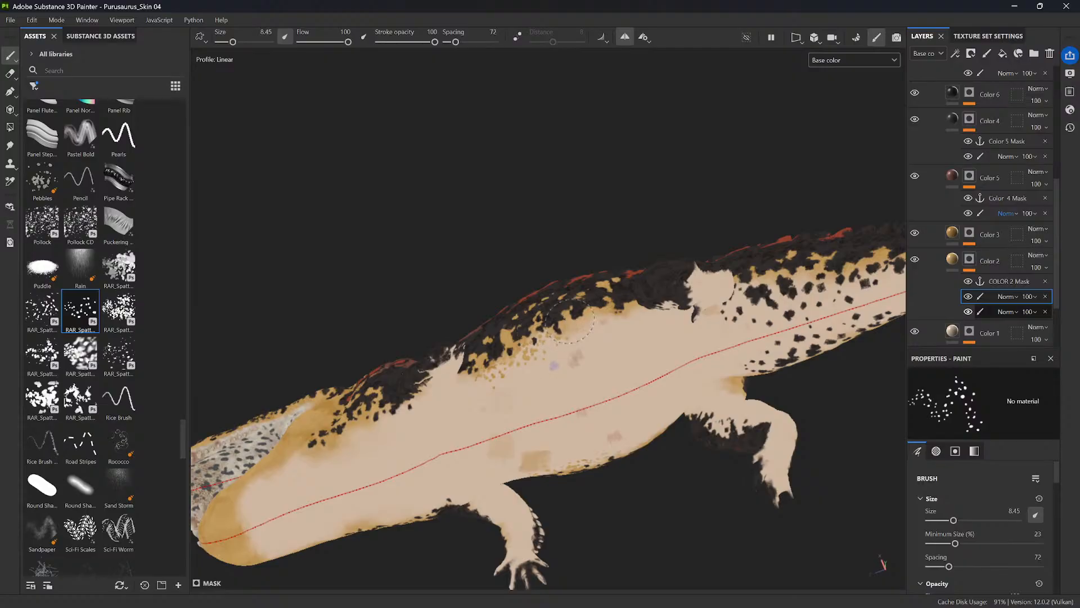
pyautogui.keyDown('alt'); pyautogui.moveTo(603, 319); pyautogui.dragTo(608, 304); pyautogui.keyUp('alt')
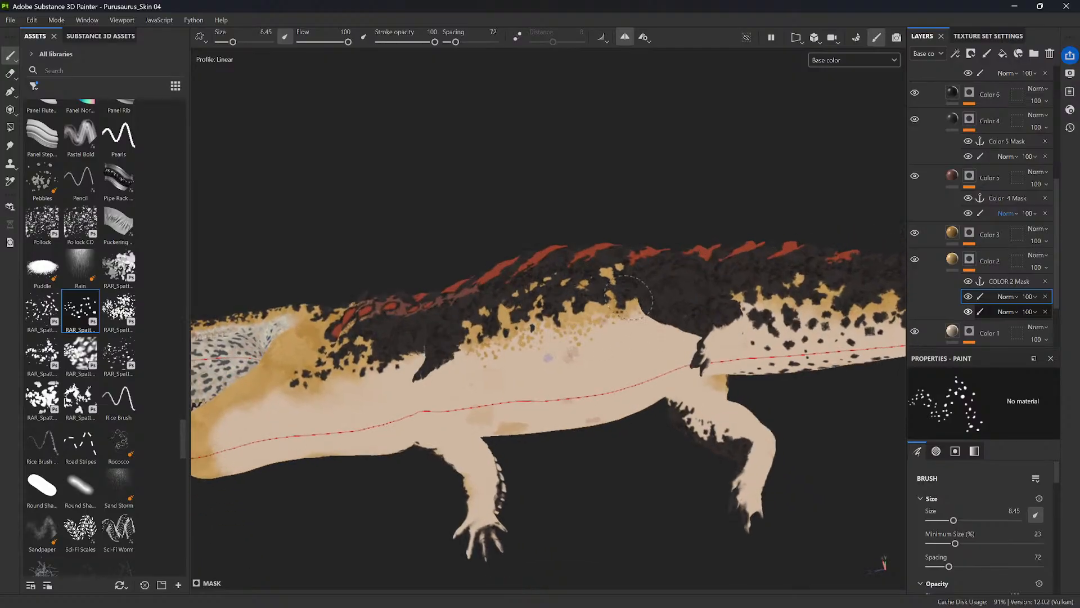
# - Paint yellow speckles along the throat and lower jaw to blend the yellow into the pale underside
pyautogui.keyDown('alt'); pyautogui.moveTo(629, 296); pyautogui.dragTo(535, 342); pyautogui.keyUp('alt')
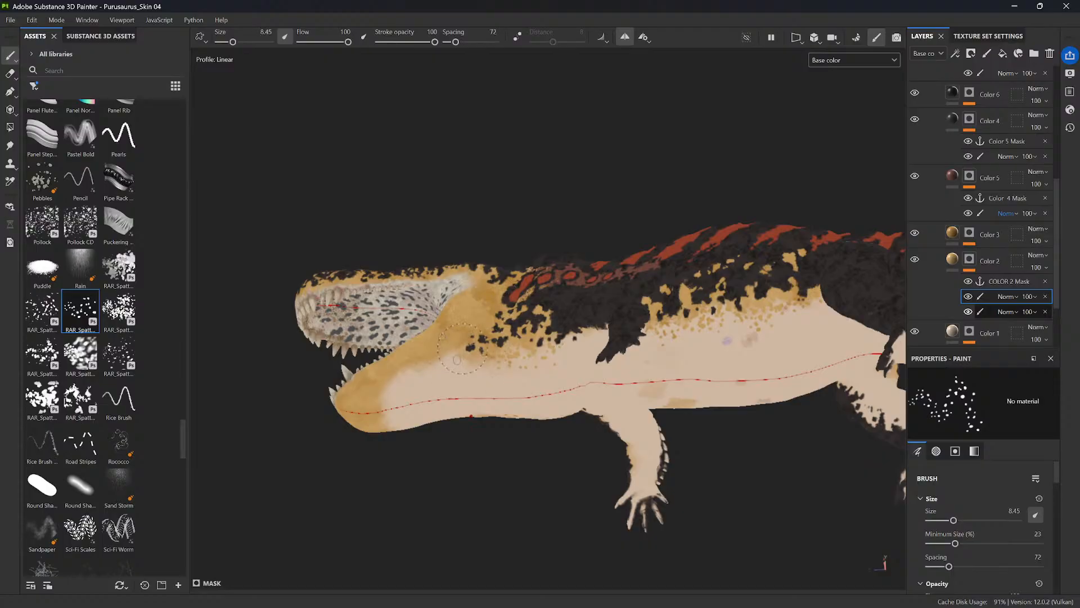
pyautogui.keyDown('alt'); pyautogui.moveTo(439, 356); pyautogui.dragTo(443, 354); pyautogui.keyUp('alt')
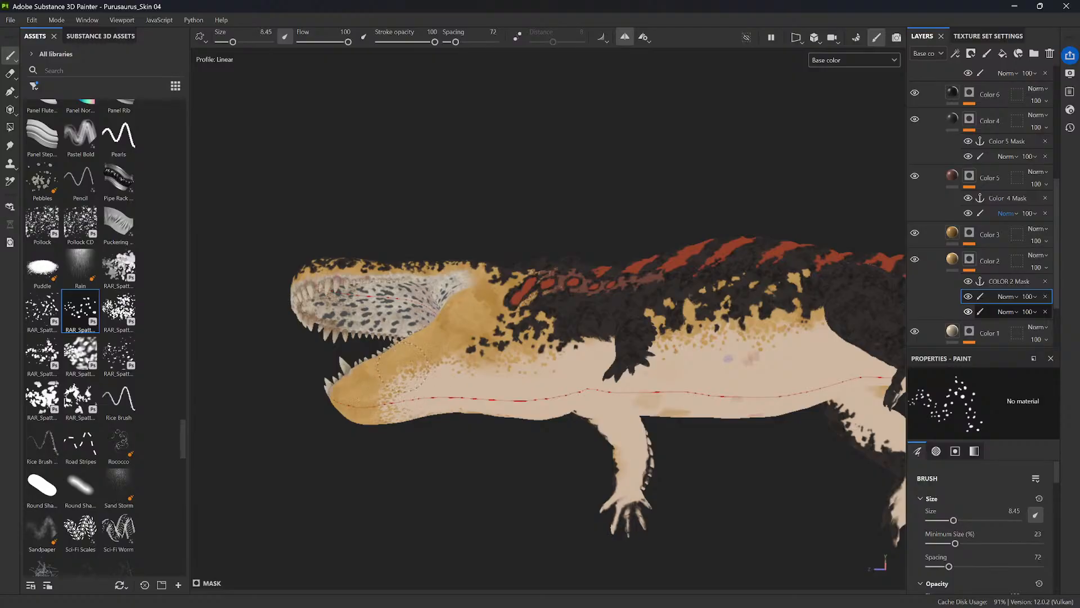
pyautogui.keyDown('alt'); pyautogui.moveTo(443, 356); pyautogui.dragTo(479, 363); pyautogui.keyUp('alt')
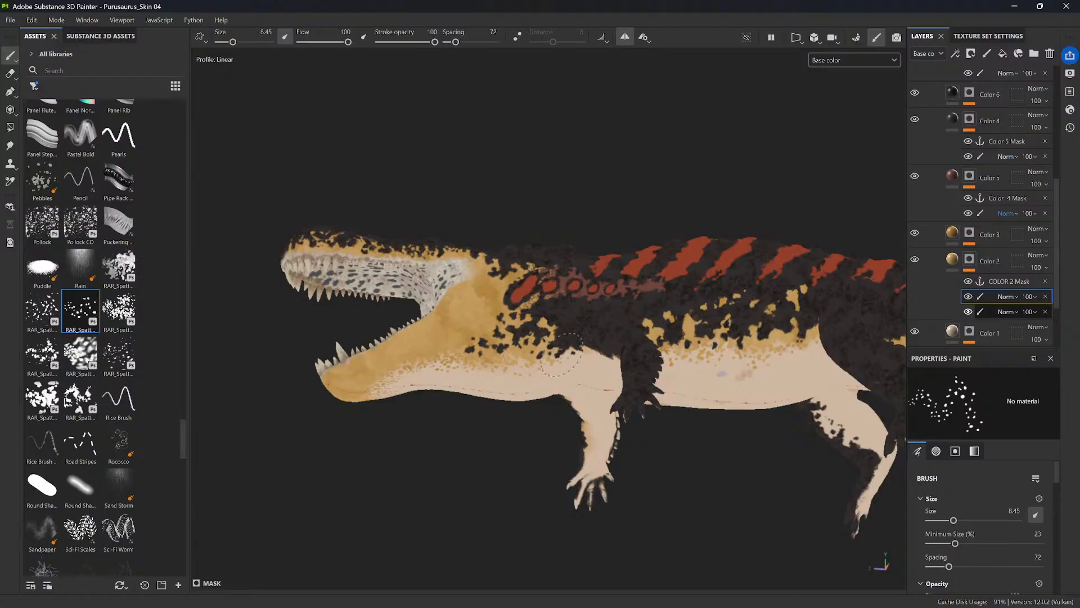
pyautogui.keyDown('alt'); pyautogui.moveTo(562, 355); pyautogui.dragTo(580, 416); pyautogui.keyUp('alt')
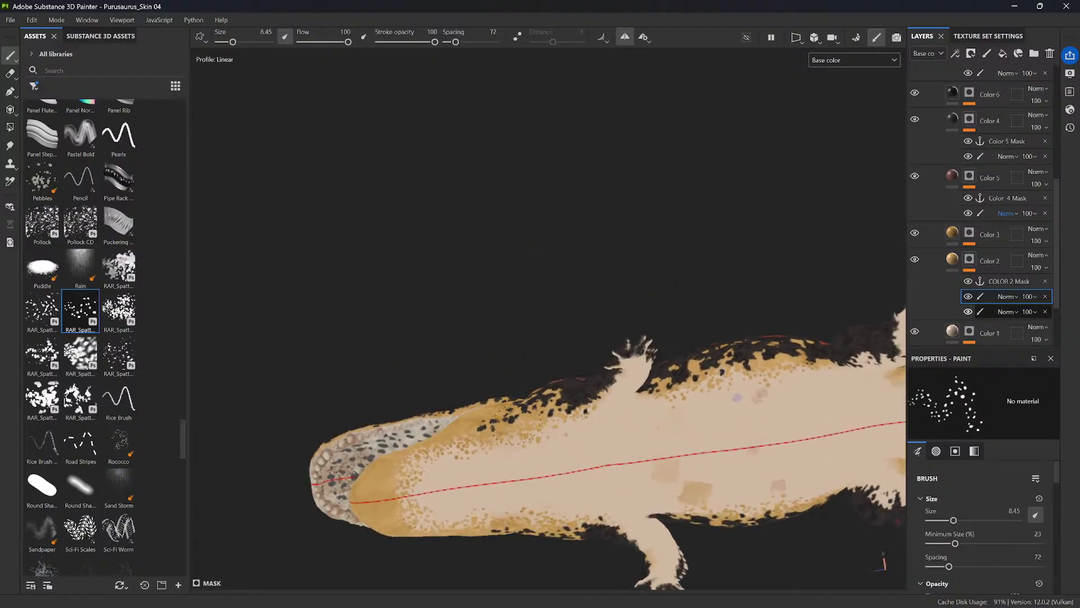
pyautogui.keyDown('alt'); pyautogui.moveTo(525, 366); pyautogui.dragTo(469, 376); pyautogui.keyUp('alt')
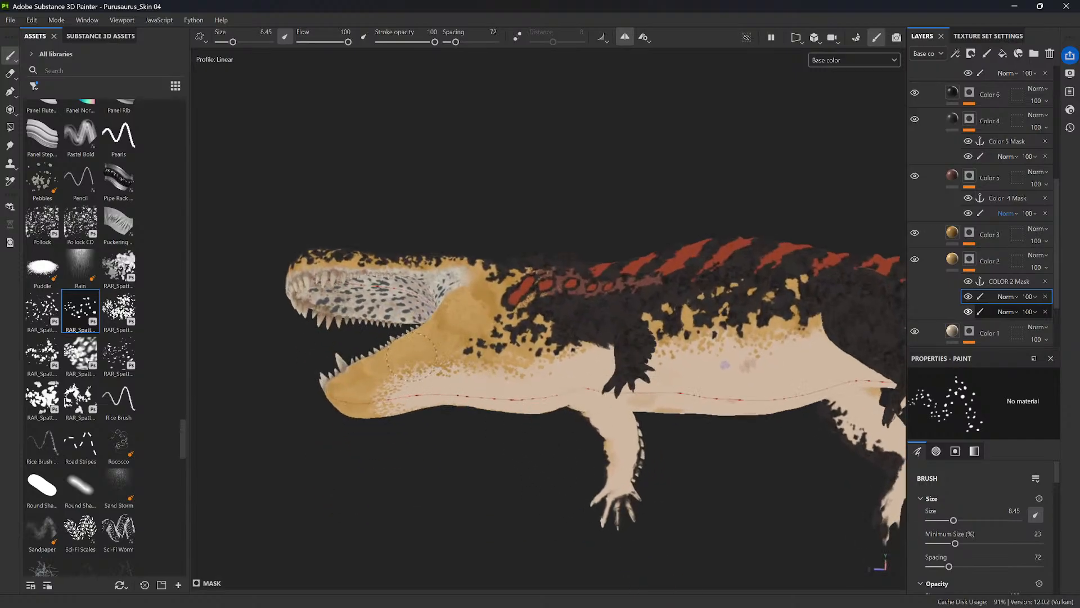
pyautogui.keyDown('alt'); pyautogui.moveTo(412, 356); pyautogui.dragTo(467, 415); pyautogui.keyUp('alt')
pyautogui.keyDown('ctrl'); pyautogui.keyDown('alt'); pyautogui.moveTo(726, 405); pyautogui.dragTo(510, 469); pyautogui.keyUp('alt'); pyautogui.keyUp('ctrl')
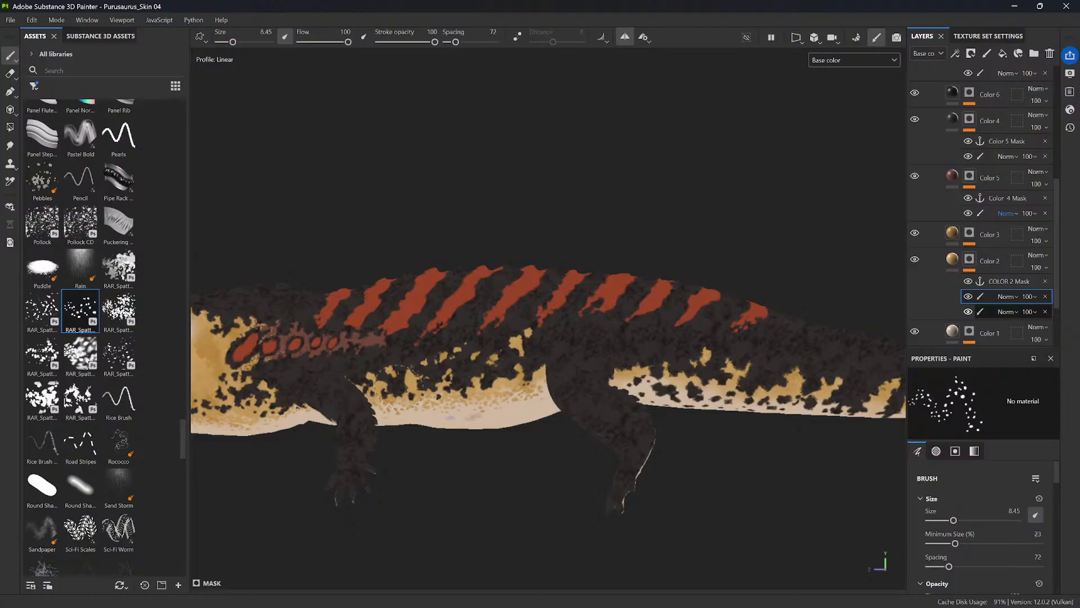
# - Examine the speckled transition between yellow and pale skin on the tail, flank and head from the side and from below
pyautogui.keyDown('ctrl'); pyautogui.keyDown('alt'); pyautogui.moveTo(657, 346); pyautogui.dragTo(491, 364); pyautogui.keyUp('alt'); pyautogui.keyUp('ctrl')
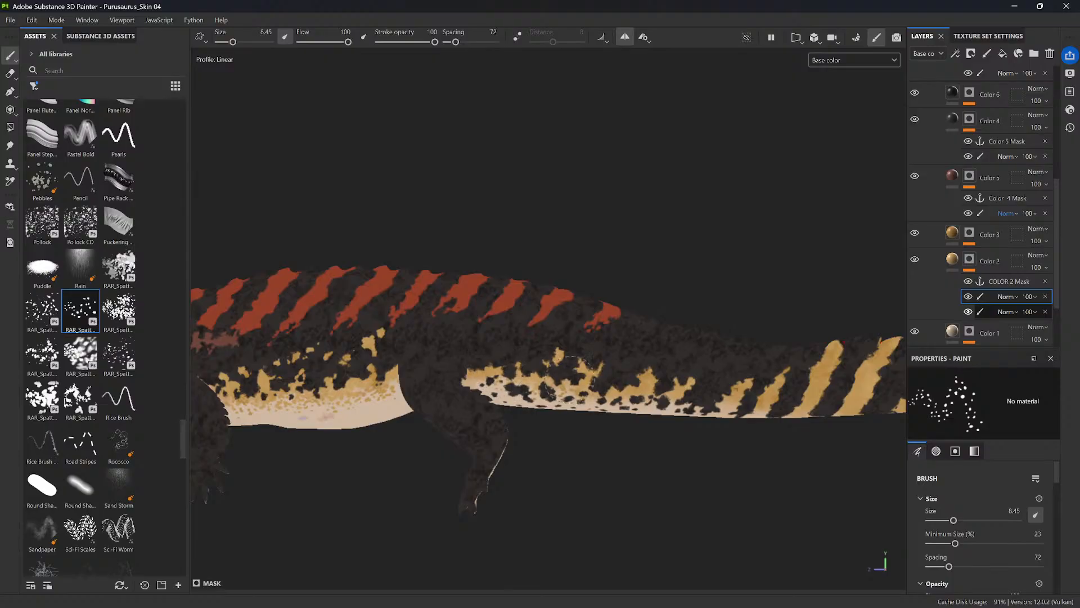
pyautogui.keyDown('alt'); pyautogui.moveTo(553, 371); pyautogui.dragTo(802, 422); pyautogui.keyUp('alt')
pyautogui.keyDown('alt'); pyautogui.moveTo(761, 450); pyautogui.dragTo(539, 375); pyautogui.keyUp('alt')
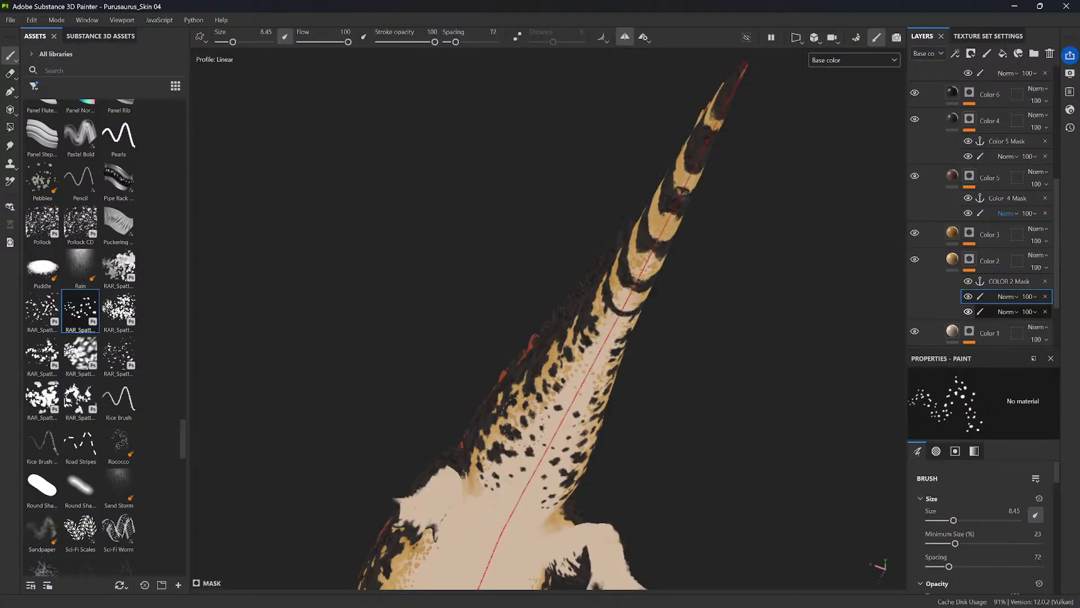
pyautogui.moveTo(480, 437)
pyautogui.keyDown('alt'); pyautogui.mouseDown()
pyautogui.moveTo(628, 389)
pyautogui.moveTo(554, 371)
pyautogui.moveTo(501, 428)
pyautogui.mouseUp(); pyautogui.keyUp('alt')
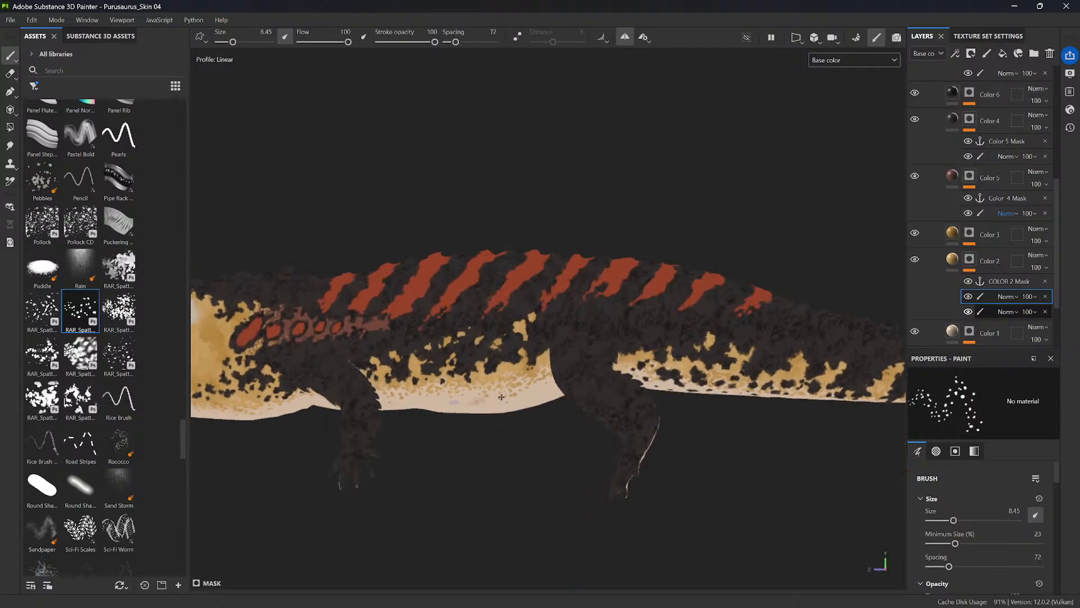
pyautogui.keyDown('alt'); pyautogui.moveTo(501, 426); pyautogui.dragTo(626, 404, button='middle'); pyautogui.keyUp('alt')
pyautogui.keyDown('alt'); pyautogui.moveTo(397, 356); pyautogui.dragTo(532, 365, button='middle'); pyautogui.keyUp('alt')
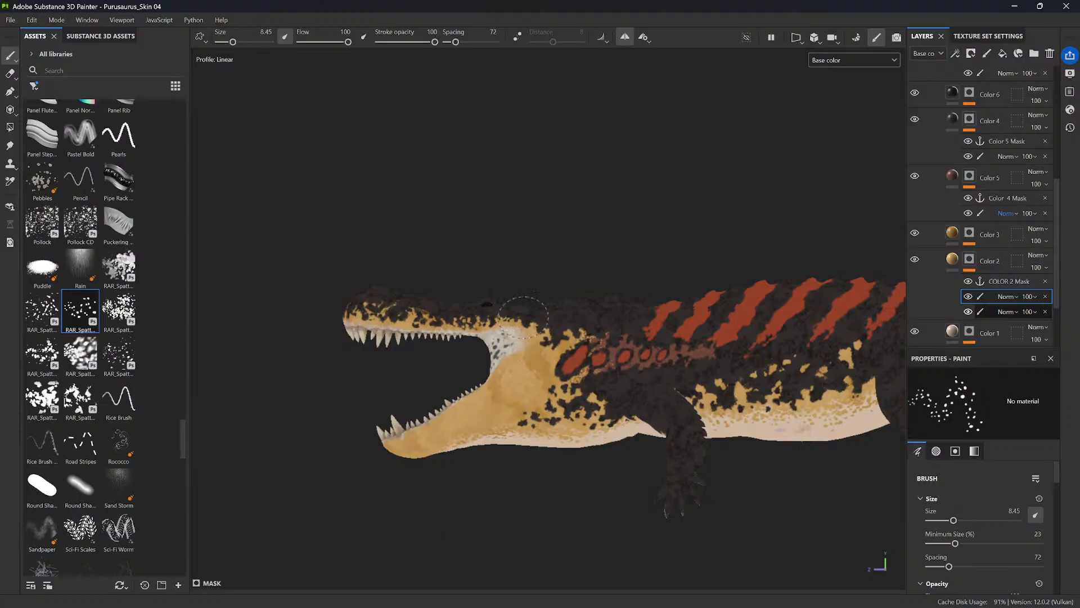
pyautogui.keyDown('alt'); pyautogui.moveTo(510, 325); pyautogui.dragTo(606, 304); pyautogui.keyUp('alt')
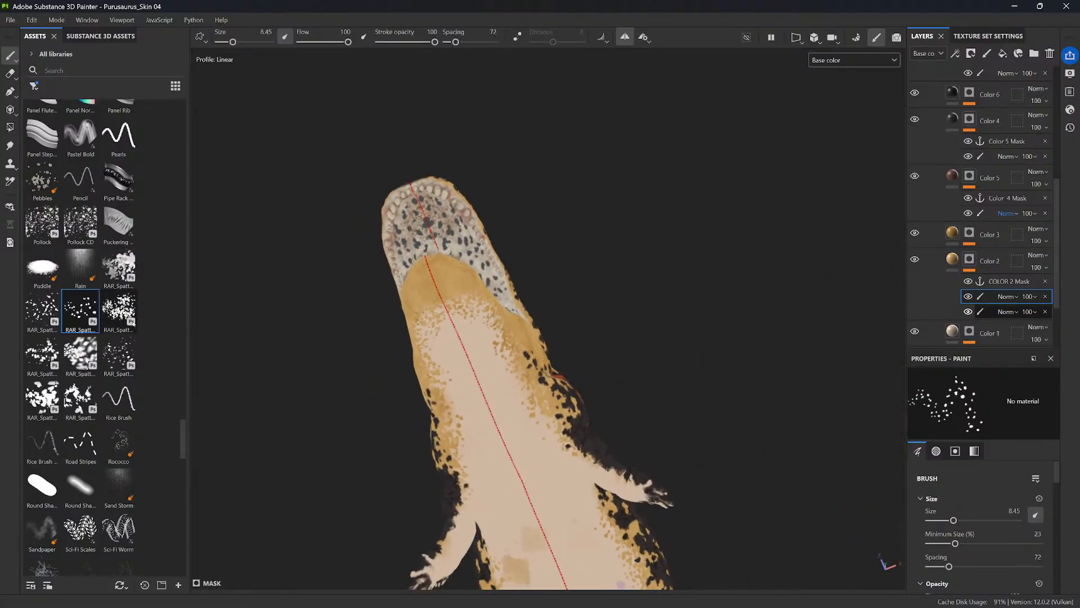
# - Choose a finer RAR spatter brush, set its size to 15.58, and paint fine yellow speckles over the throat and the belly's edge
pyautogui.click(119, 355)
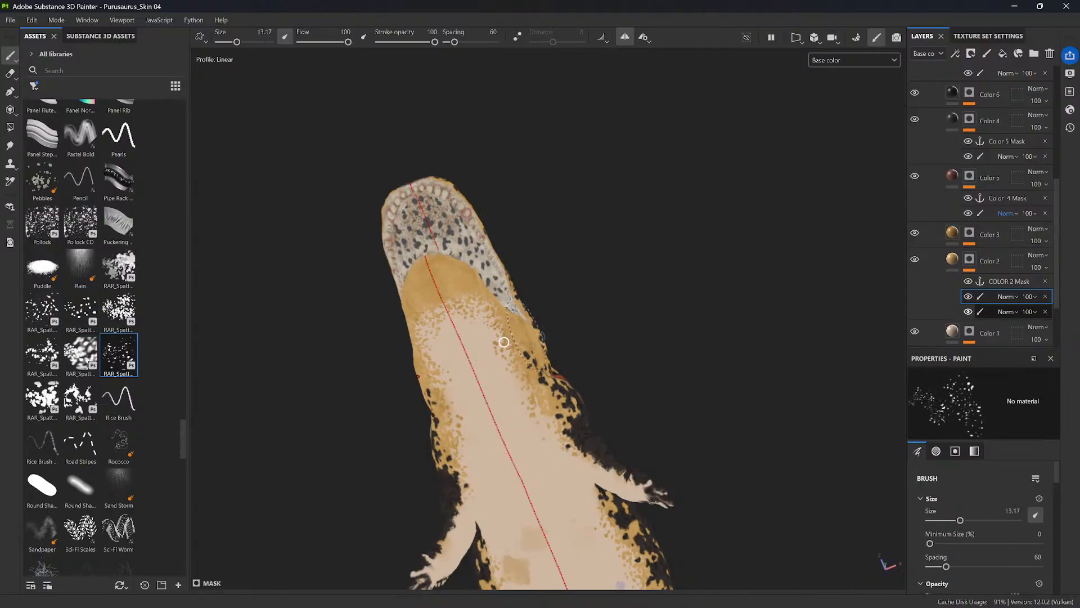
pyautogui.keyDown('ctrl'); pyautogui.moveTo(504, 342); pyautogui.dragTo(499, 342, button='right'); pyautogui.keyUp('ctrl')
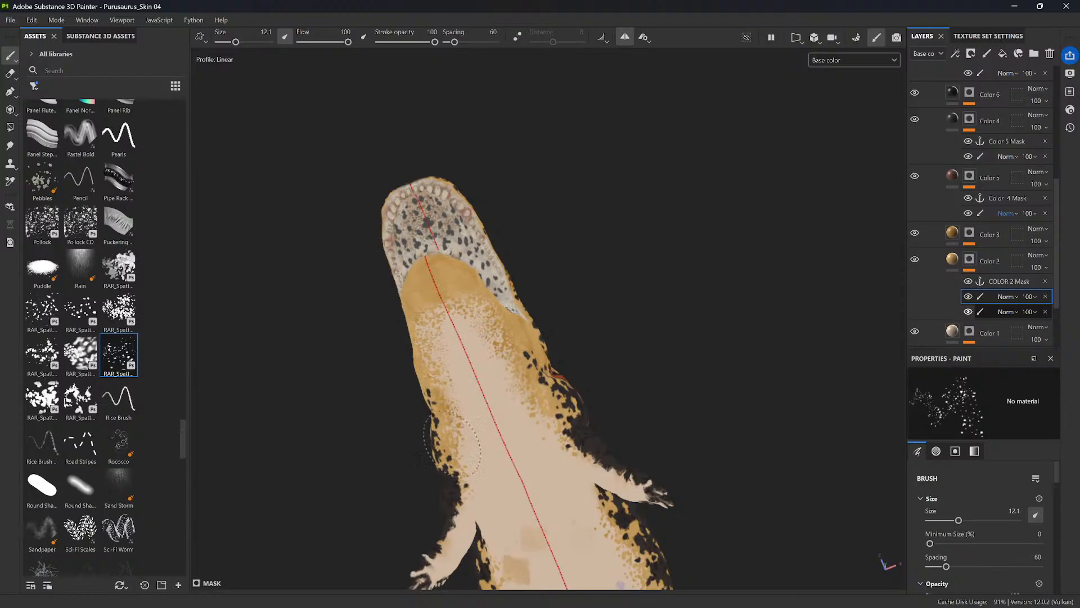
pyautogui.moveTo(450, 451)
pyautogui.keyDown('alt'); pyautogui.mouseDown()
pyautogui.moveTo(518, 436)
pyautogui.moveTo(478, 414)
pyautogui.mouseUp(); pyautogui.keyUp('alt')
pyautogui.keyDown('ctrl'); pyautogui.moveTo(452, 434); pyautogui.dragTo(463, 433, button='right'); pyautogui.keyUp('ctrl')
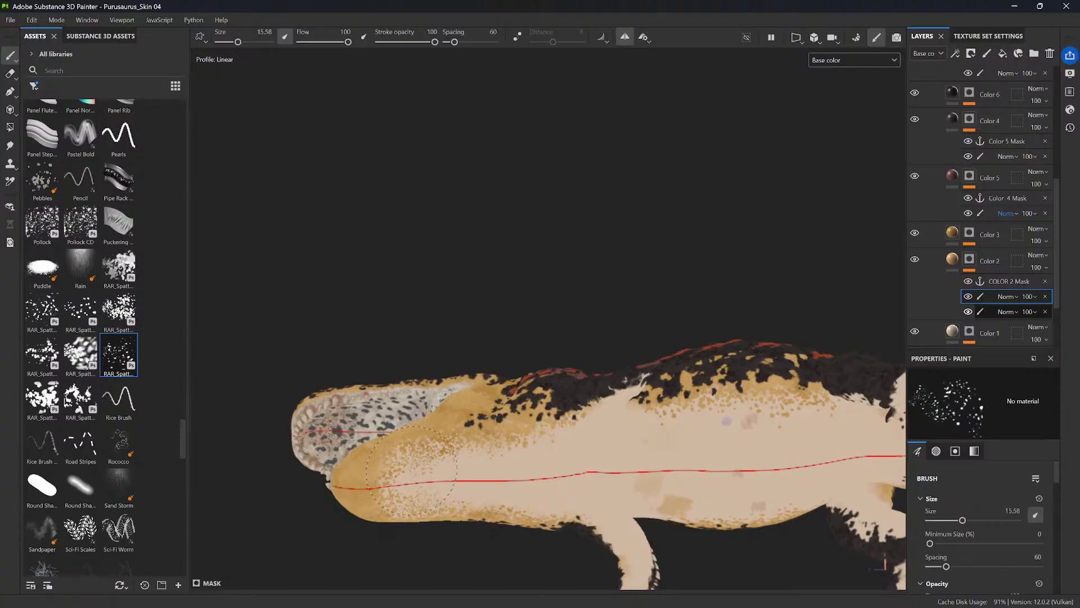
pyautogui.moveTo(412, 472); pyautogui.dragTo(377, 477)
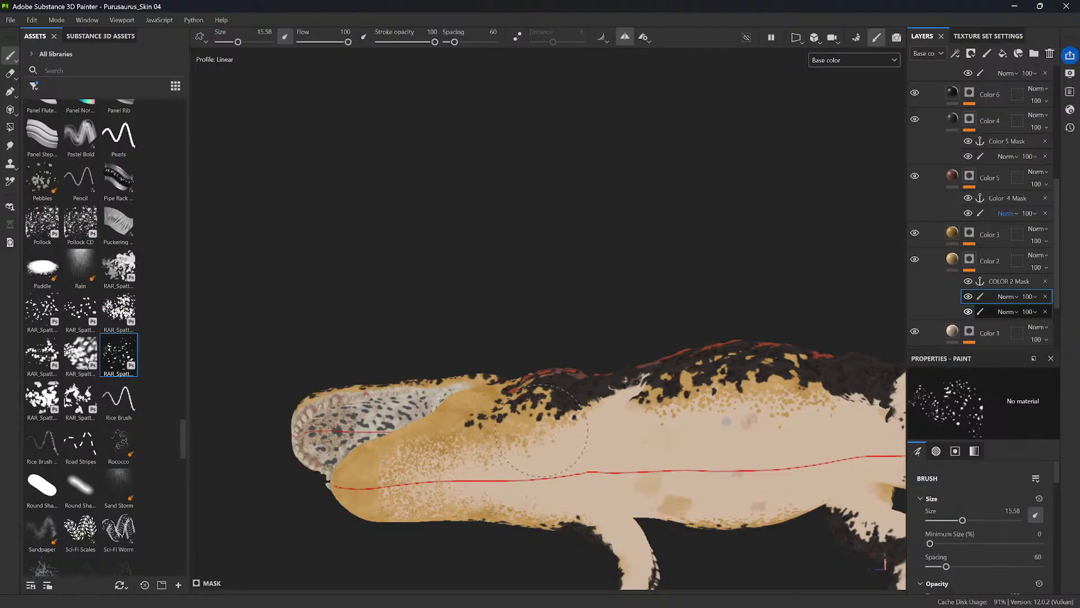
pyautogui.keyDown('alt'); pyautogui.moveTo(542, 430); pyautogui.dragTo(507, 459); pyautogui.keyUp('alt')
pyautogui.keyDown('alt'); pyautogui.moveTo(495, 385); pyautogui.dragTo(503, 410); pyautogui.keyUp('alt')
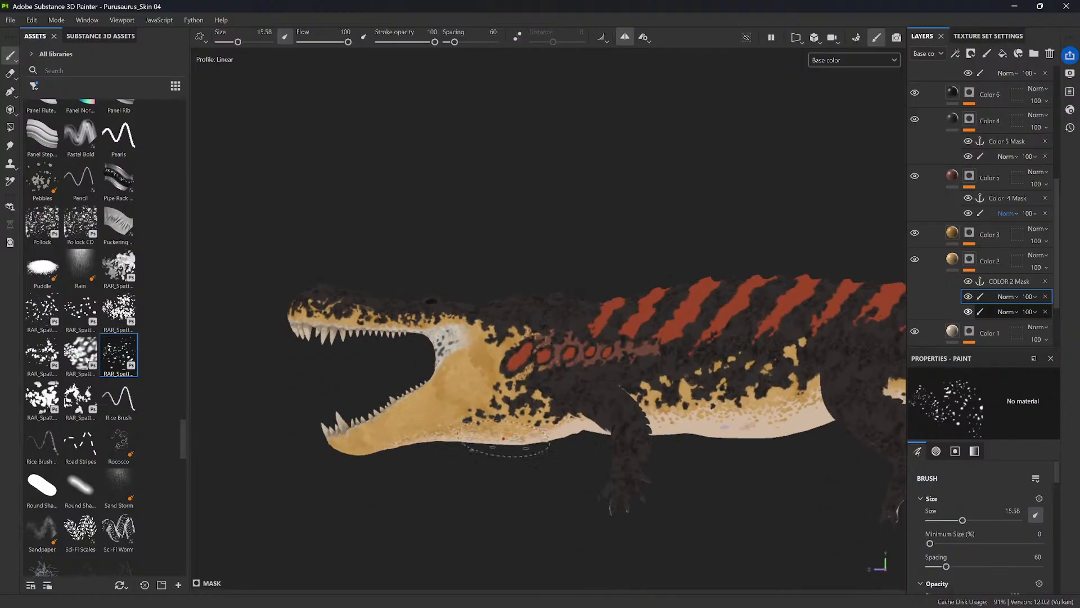
pyautogui.keyDown('alt'); pyautogui.moveTo(669, 397); pyautogui.dragTo(498, 401, button='middle'); pyautogui.keyUp('alt')
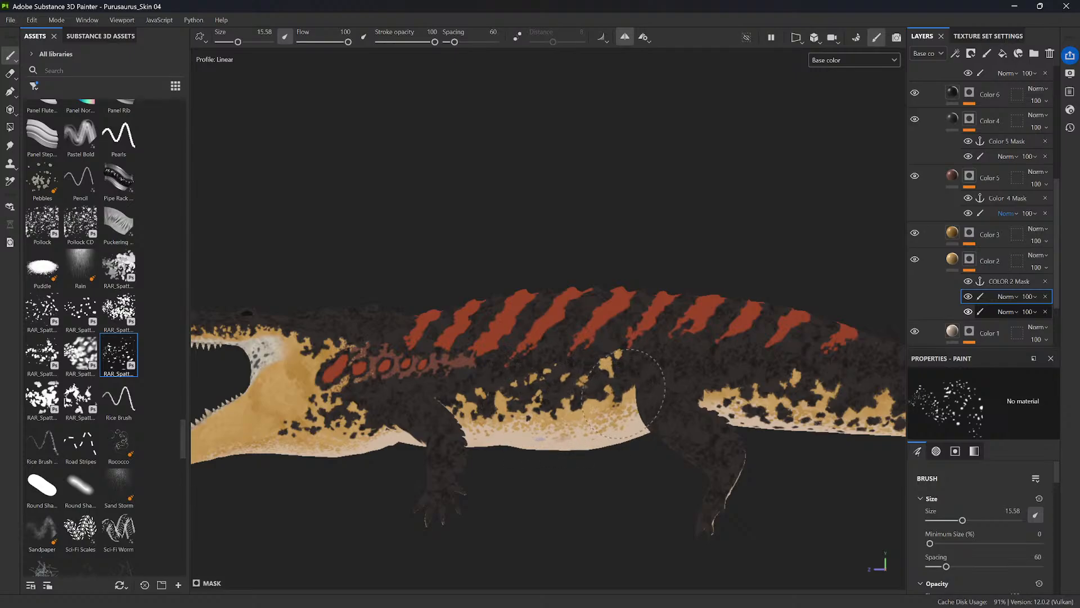
pyautogui.keyDown('alt'); pyautogui.moveTo(591, 365); pyautogui.dragTo(542, 307); pyautogui.keyUp('alt')
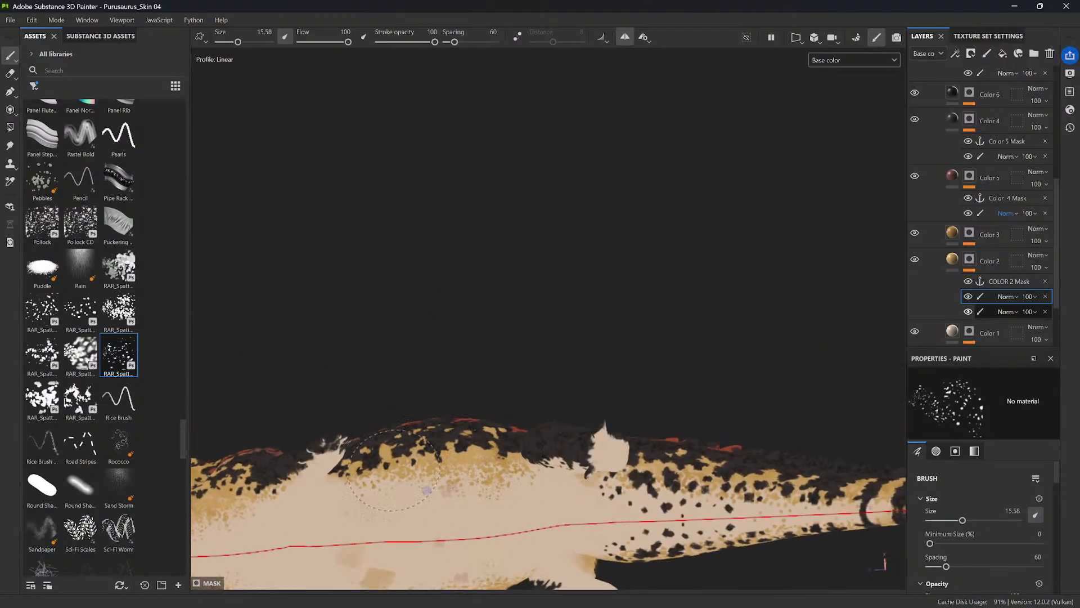
pyautogui.keyDown('alt'); pyautogui.keyDown('shift'); pyautogui.moveTo(443, 427); pyautogui.dragTo(458, 528); pyautogui.keyUp('shift'); pyautogui.keyUp('alt')
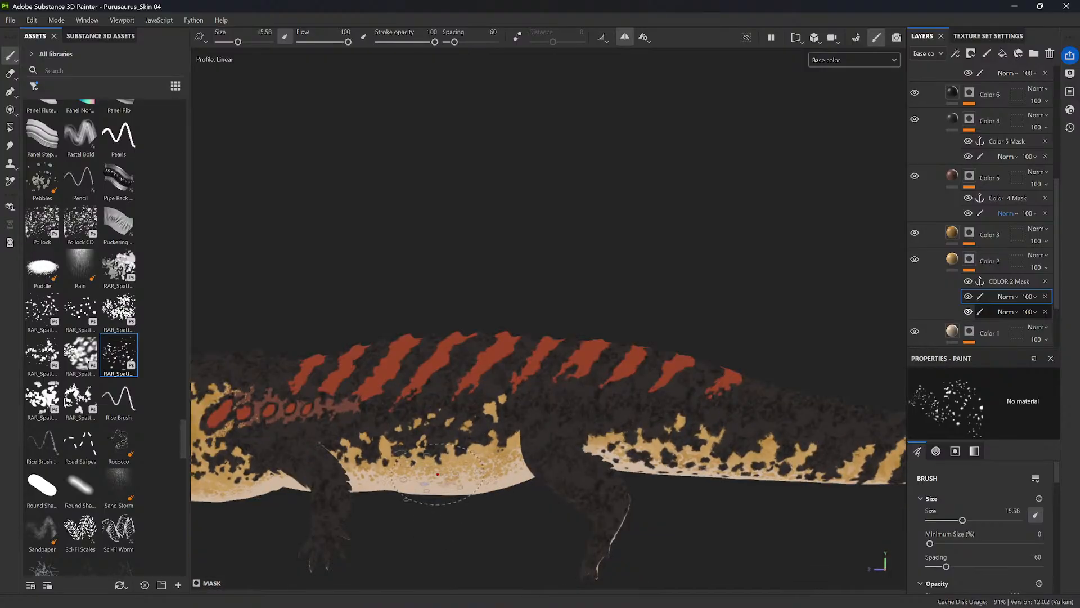
pyautogui.keyDown('alt'); pyautogui.moveTo(457, 490); pyautogui.dragTo(548, 463, button='middle'); pyautogui.keyUp('alt')
# - Toggle the EOE - RGBP SKIN folder's visibility off and on, and inspect the animal's underside
pyautogui.scroll(5, 1048, 148)
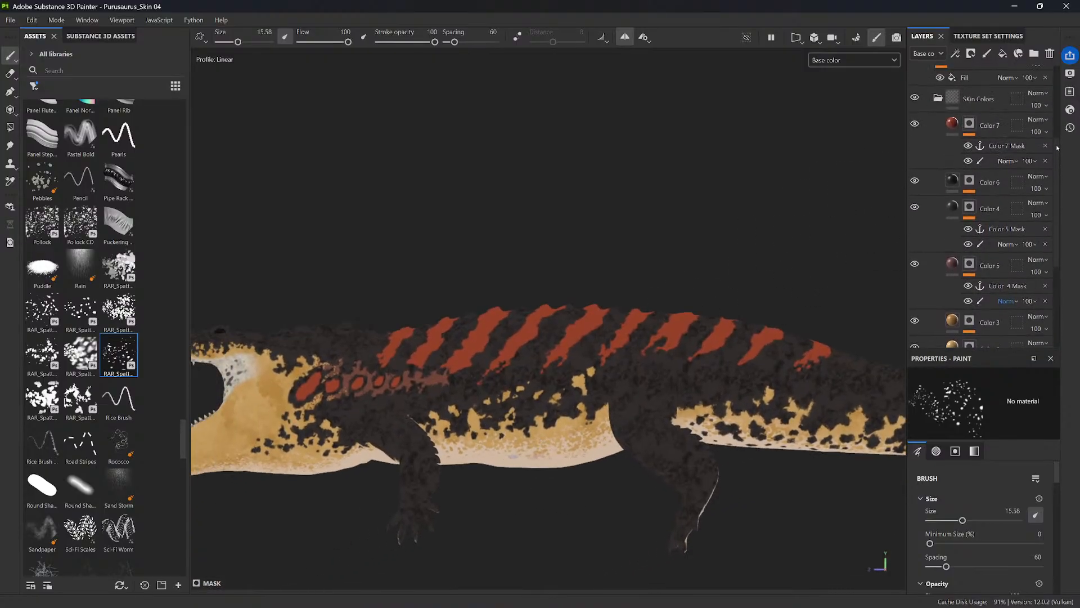
pyautogui.scroll(4, 1058, 125)
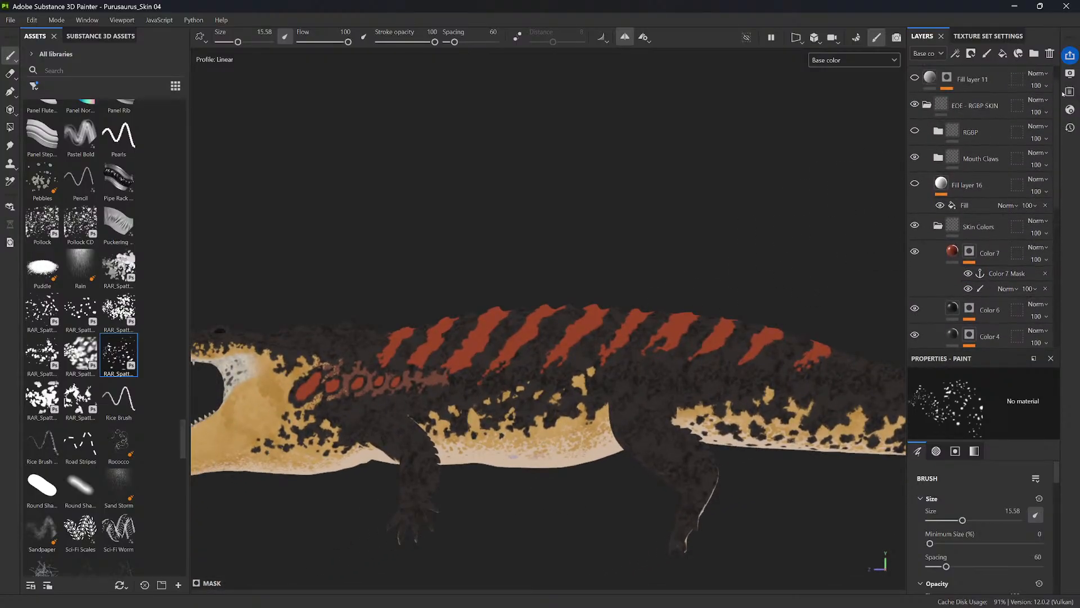
pyautogui.click(915, 130)
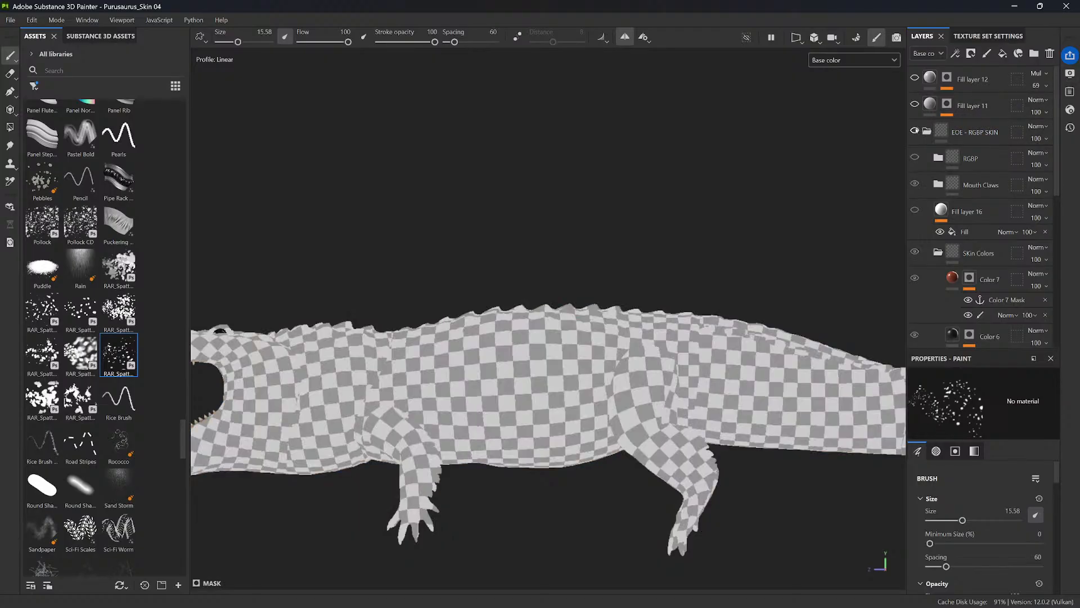
pyautogui.click(915, 130)
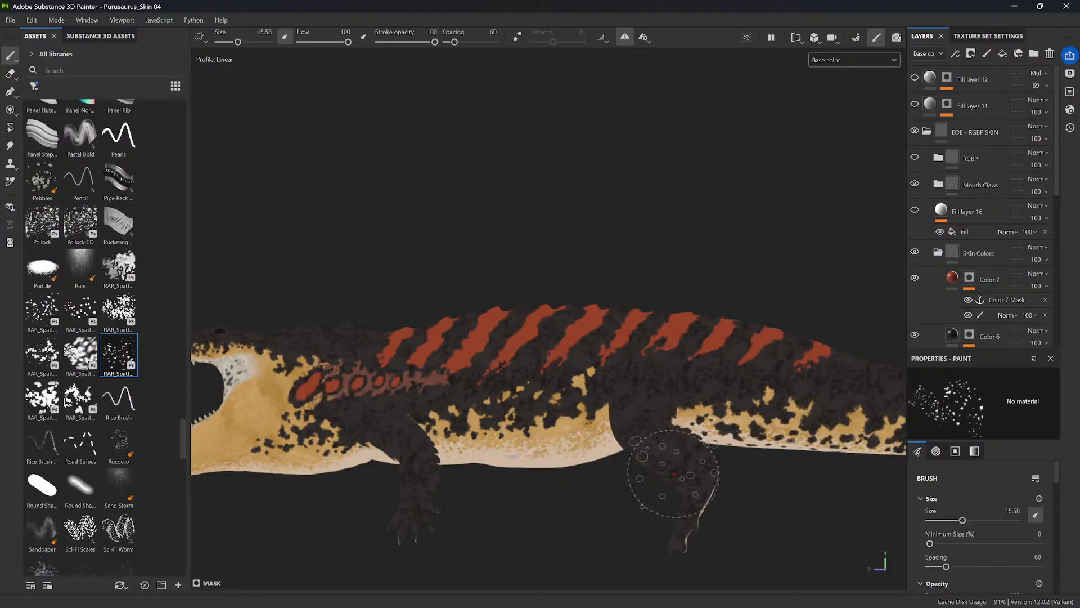
pyautogui.keyDown('alt'); pyautogui.keyDown('shift'); pyautogui.moveTo(675, 474); pyautogui.dragTo(572, 377); pyautogui.keyUp('shift'); pyautogui.keyUp('alt')
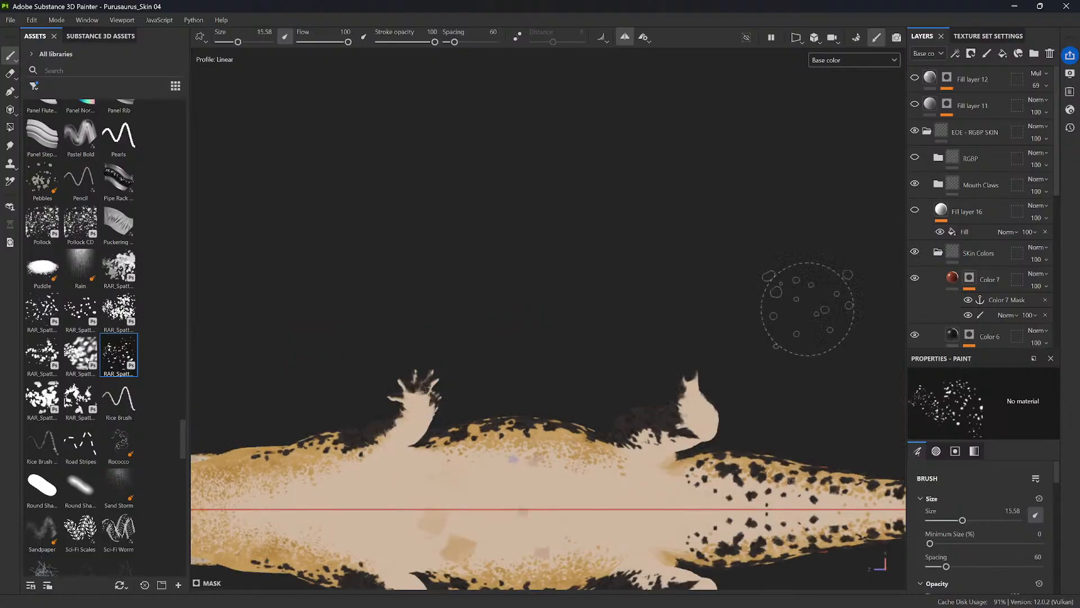
# - Toggle the Color 2, Color 3, Color 4 and Color 6 layers and the EOE - RGBP SKIN folder off and on while viewing the belly
pyautogui.scroll(-5, 1046, 268)
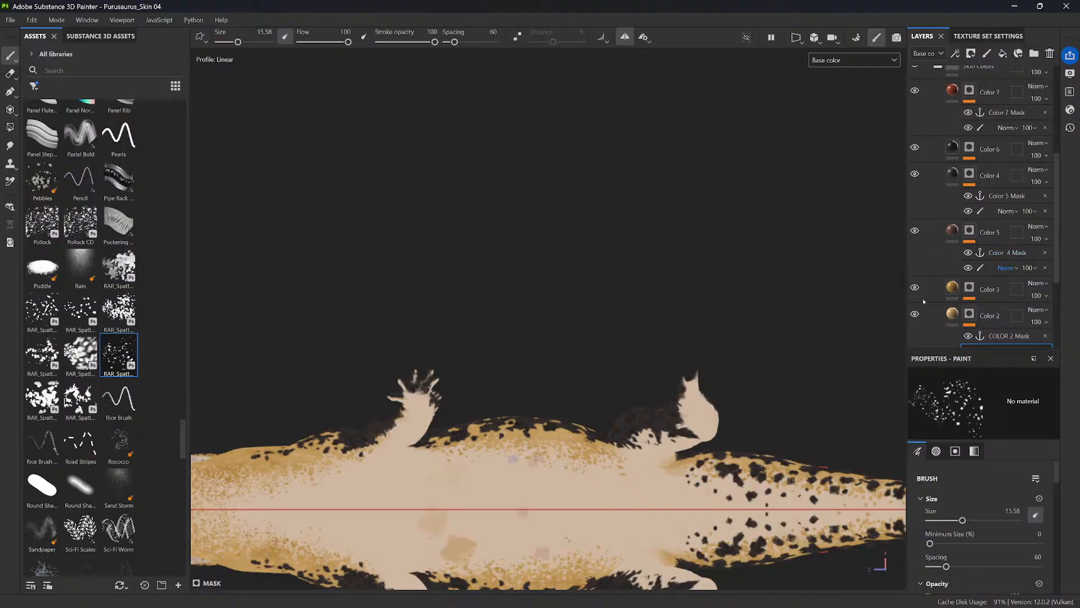
pyautogui.click(914, 314)
pyautogui.click(913, 314)
pyautogui.click(914, 288)
pyautogui.click(914, 288)
pyautogui.click(915, 174)
pyautogui.click(915, 175)
pyautogui.click(914, 147)
pyautogui.click(915, 147)
pyautogui.moveTo(1058, 169); pyautogui.dragTo(1056, 83)
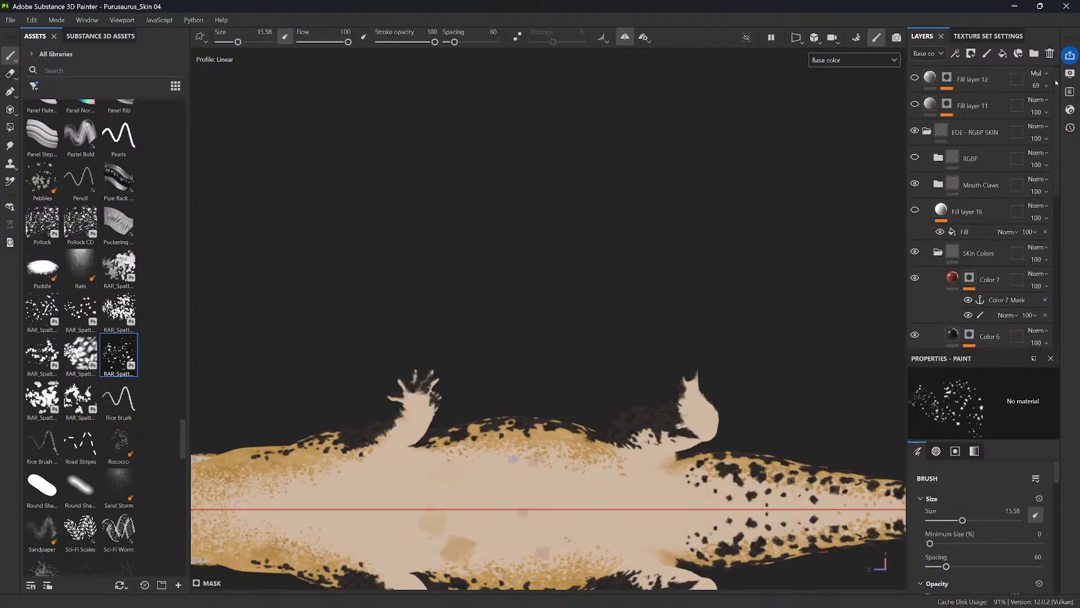
pyautogui.click(915, 131)
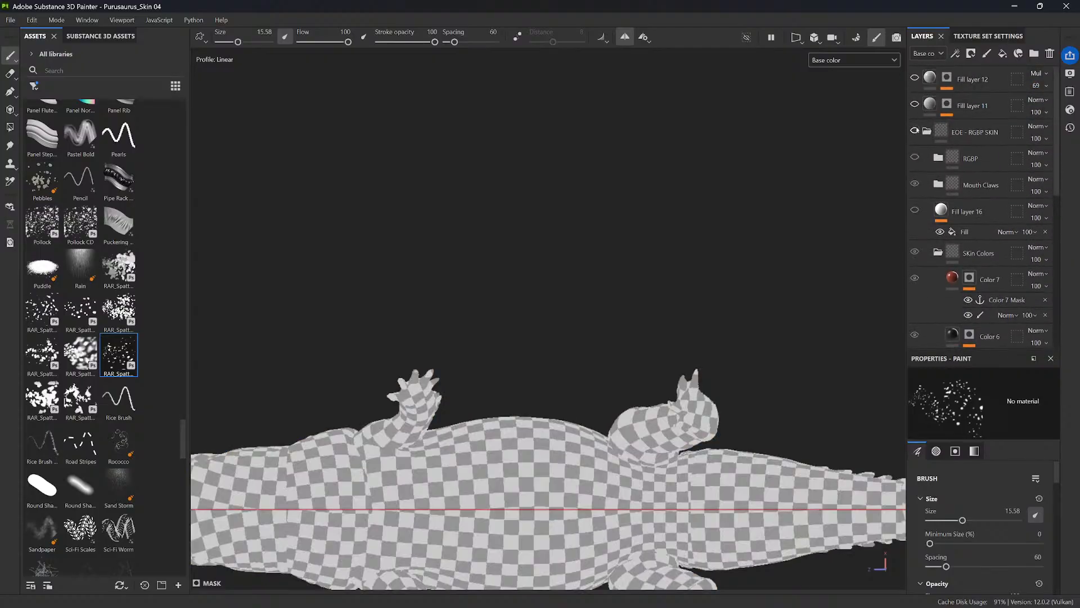
pyautogui.click(915, 130)
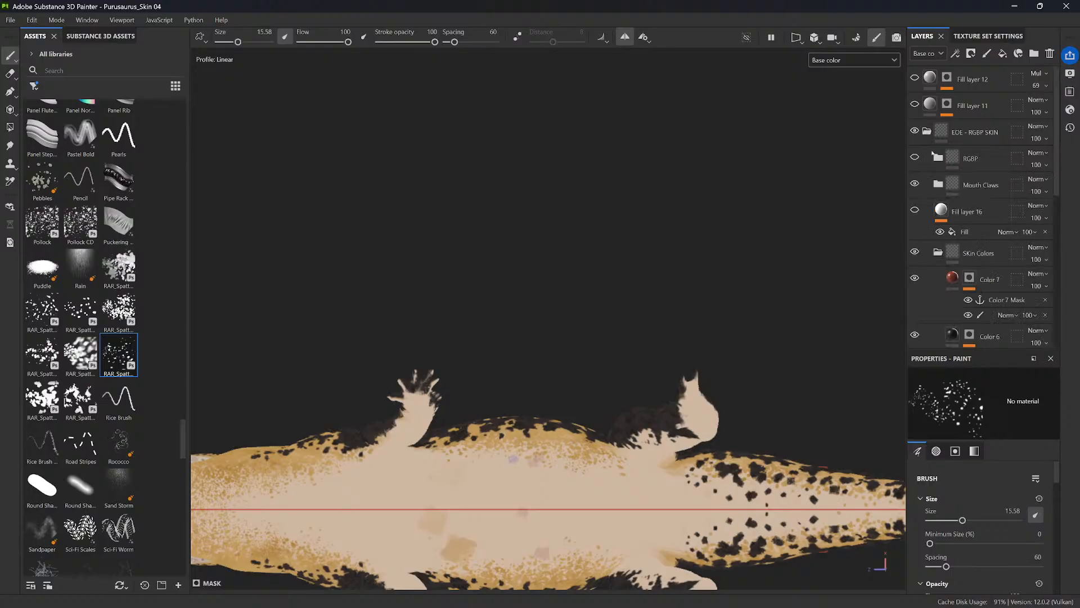
# - Expand the Mouth Claws folder, hide its blue fill layer, and inspect that layer's mask along the body
pyautogui.click(938, 184)
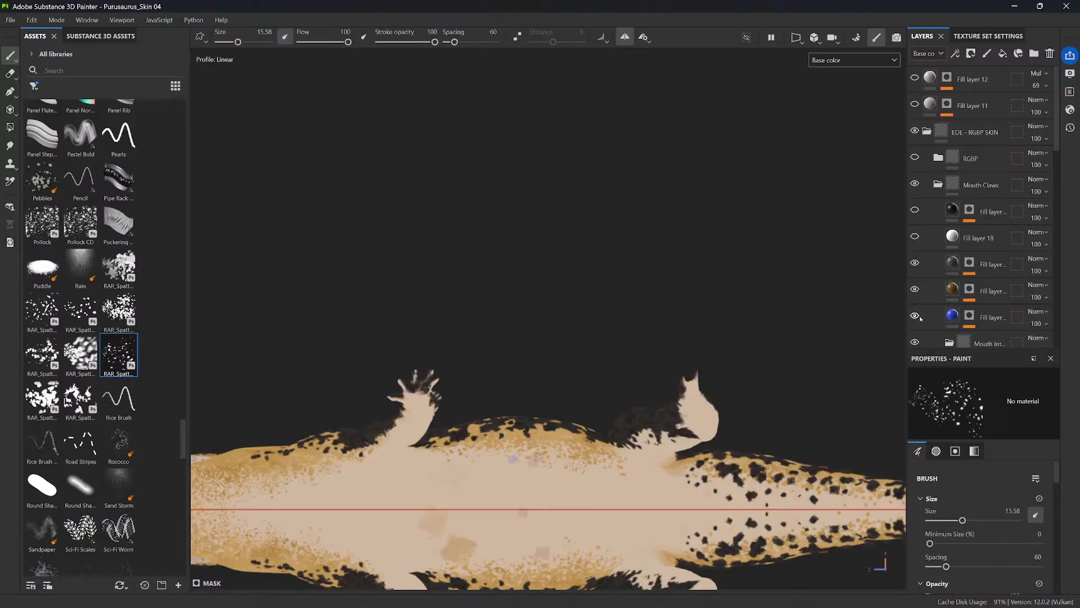
pyautogui.click(915, 317)
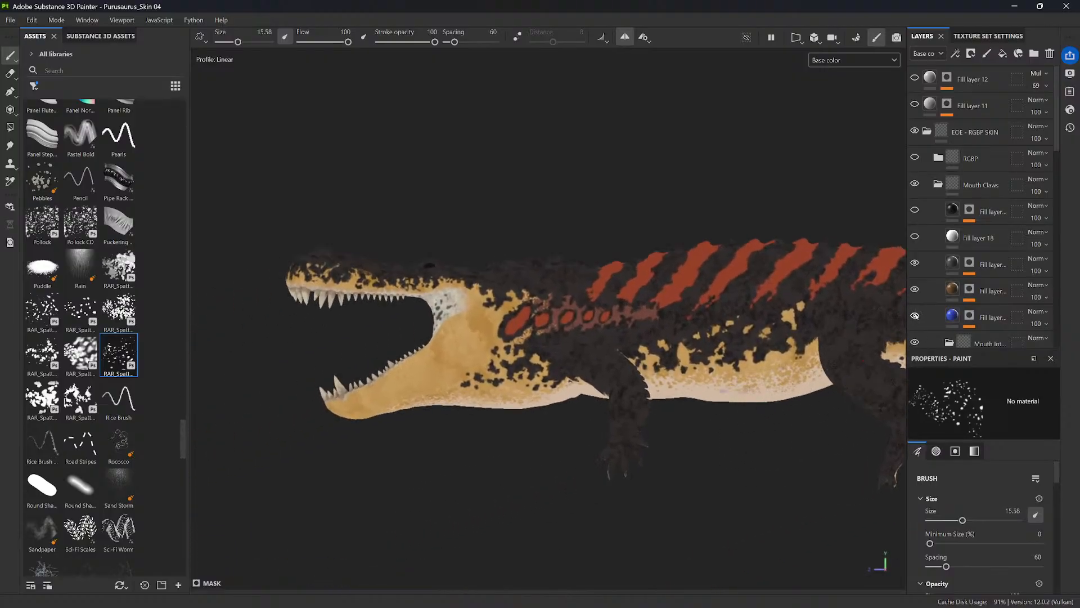
pyautogui.keyDown('alt'); pyautogui.click(969, 316); pyautogui.keyUp('alt')
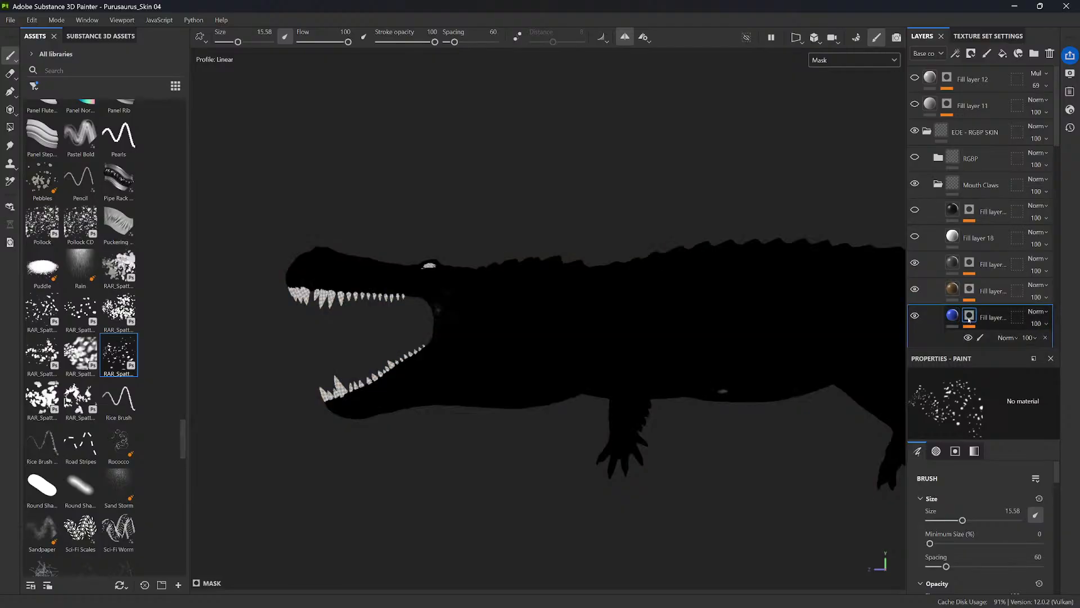
pyautogui.keyDown('alt'); pyautogui.moveTo(768, 453); pyautogui.dragTo(815, 475); pyautogui.keyUp('alt')
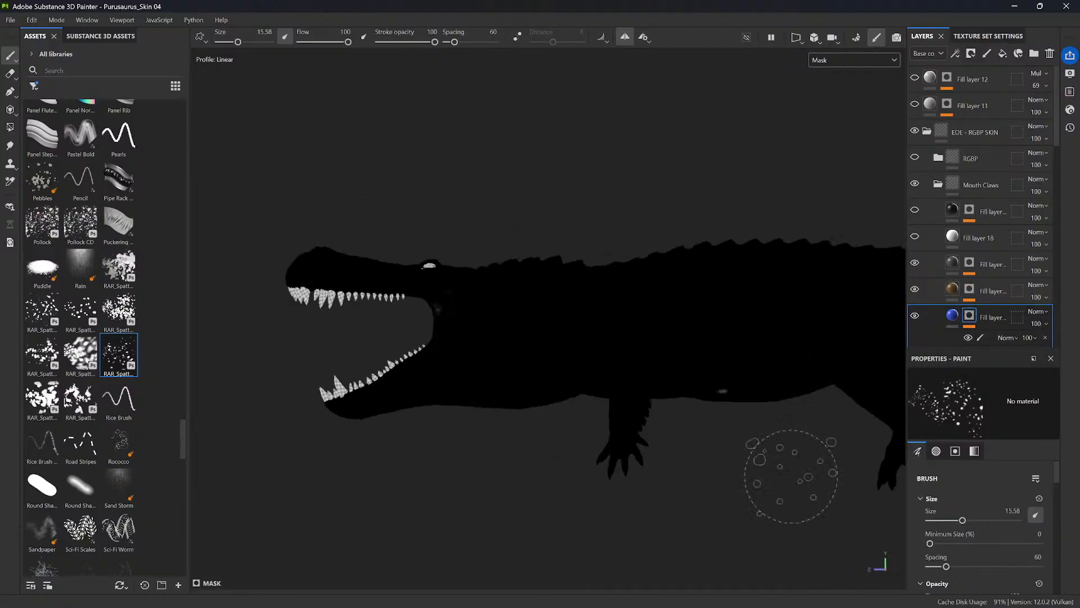
pyautogui.keyDown('alt'); pyautogui.moveTo(797, 471); pyautogui.dragTo(731, 481, button='middle'); pyautogui.keyUp('alt')
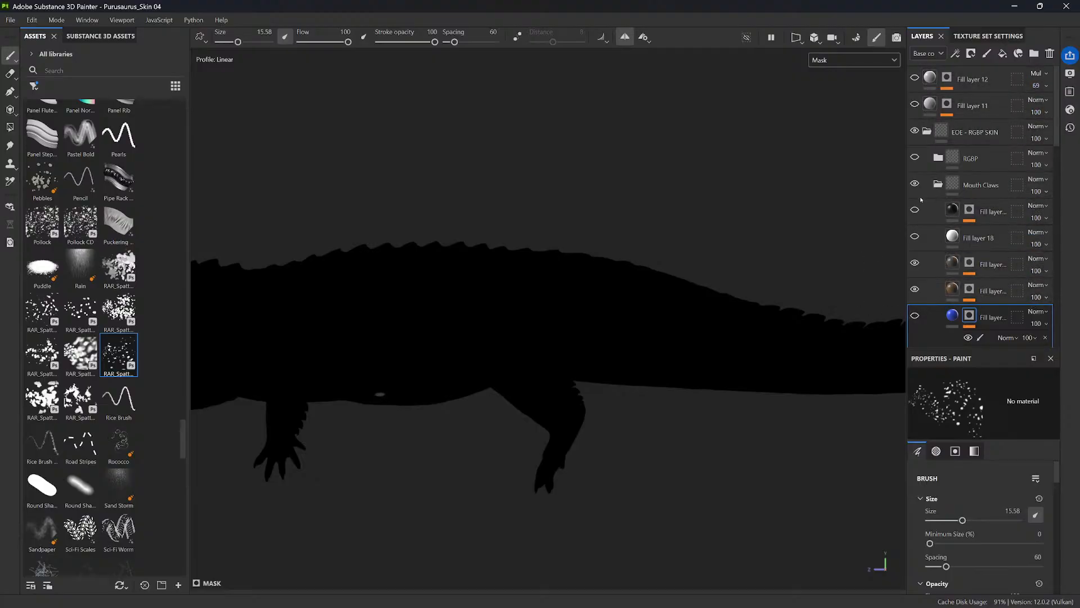
# - Select the brown fill layer to return to the base color view, inspect the underside, and collapse the Mouth Claws folder
pyautogui.click(956, 289)
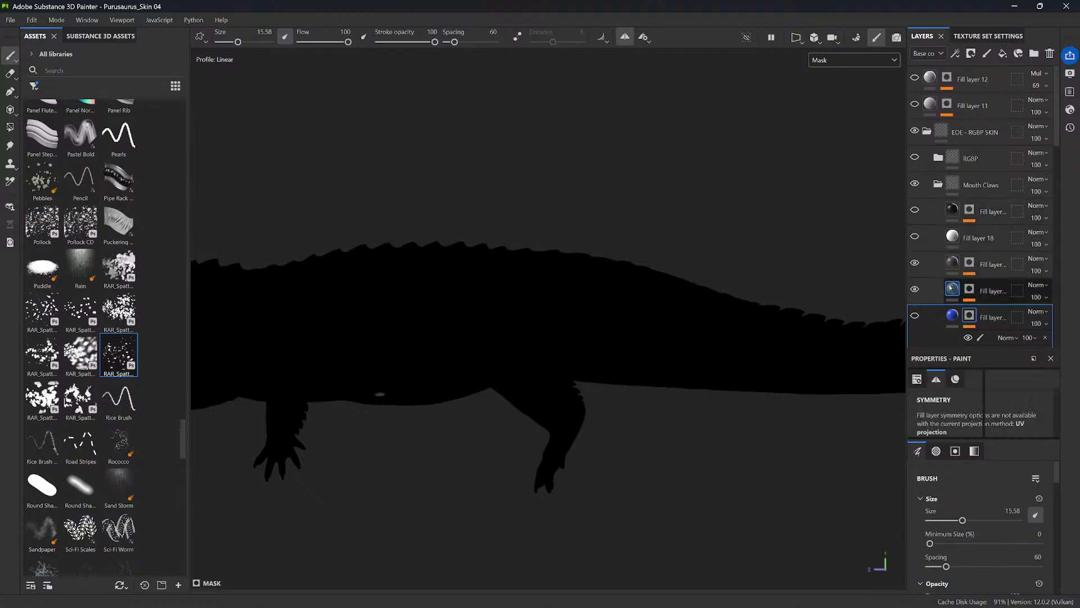
pyautogui.keyDown('alt'); pyautogui.moveTo(737, 237); pyautogui.dragTo(737, 320); pyautogui.keyUp('alt')
pyautogui.keyDown('alt'); pyautogui.moveTo(725, 275); pyautogui.dragTo(826, 197); pyautogui.keyUp('alt')
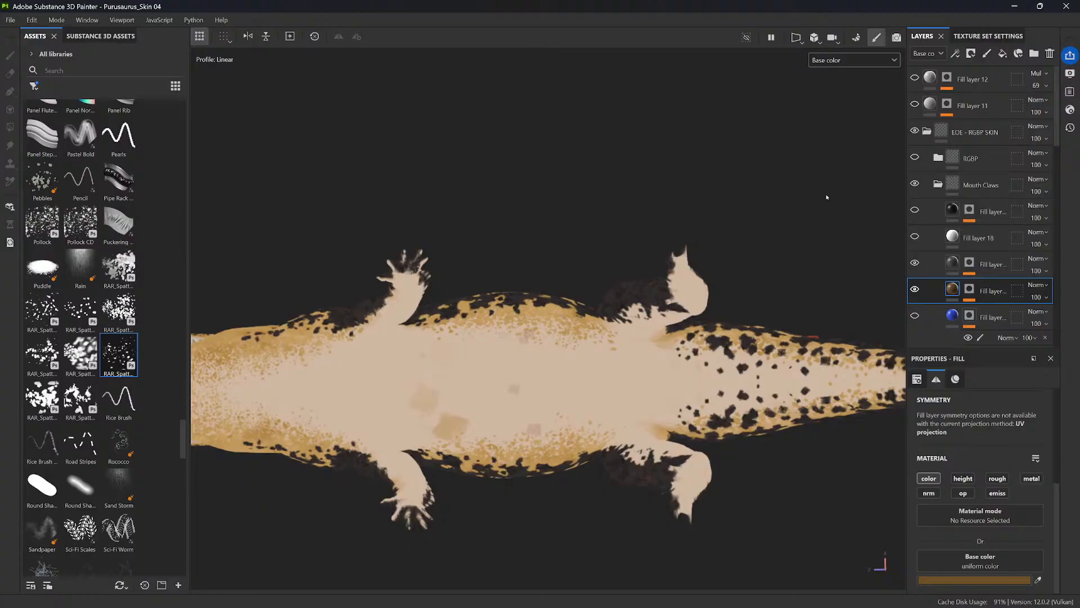
pyautogui.click(939, 183)
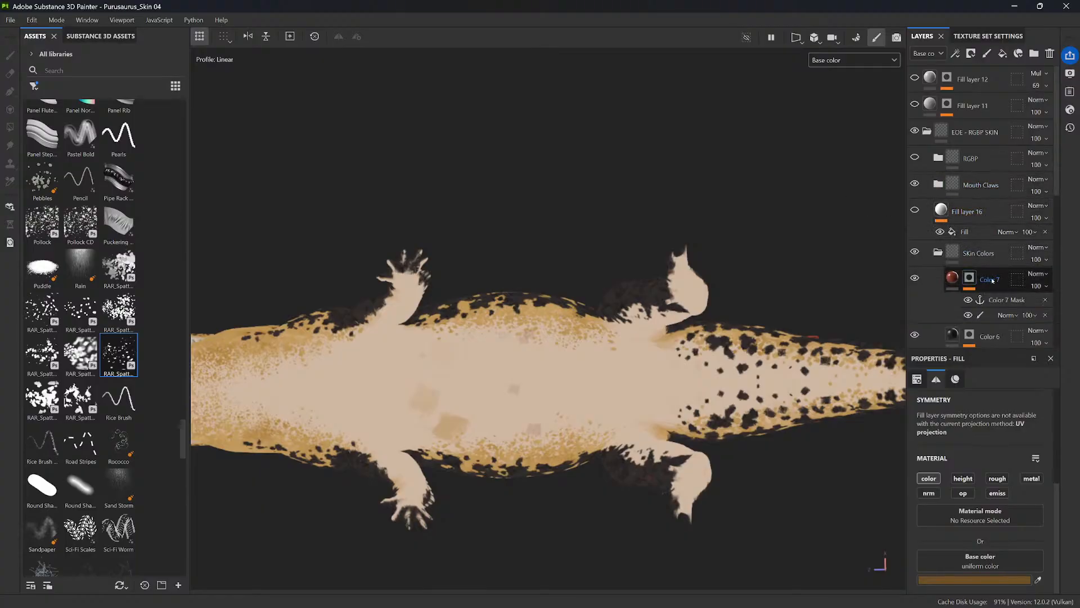
# - Select the paint effect in the Color 7 mask, choose the Basic Hard brush at size 10, and paint out the faint reddish patches on the belly
pyautogui.click(984, 315)
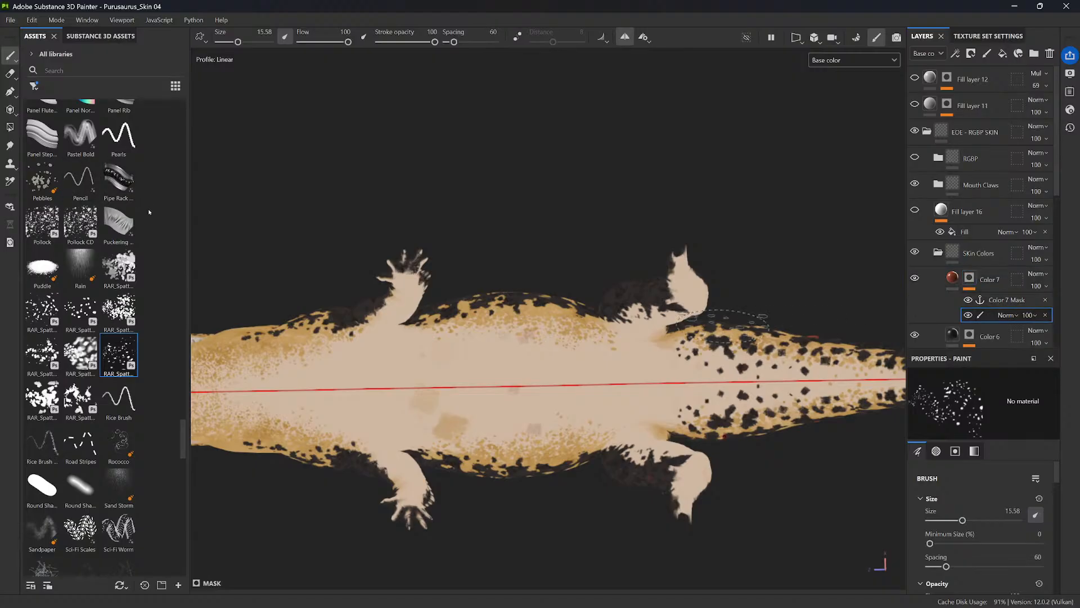
pyautogui.scroll(15, 114, 225)
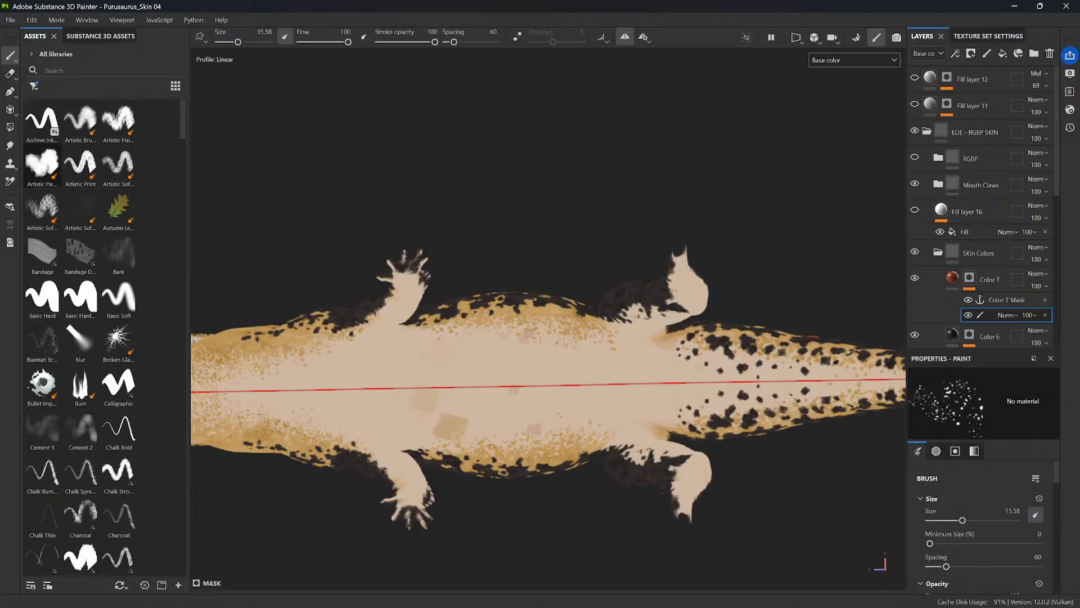
pyautogui.click(42, 296)
pyautogui.moveTo(515, 383); pyautogui.dragTo(556, 360)
pyautogui.hotkey('ctrl', 'z')
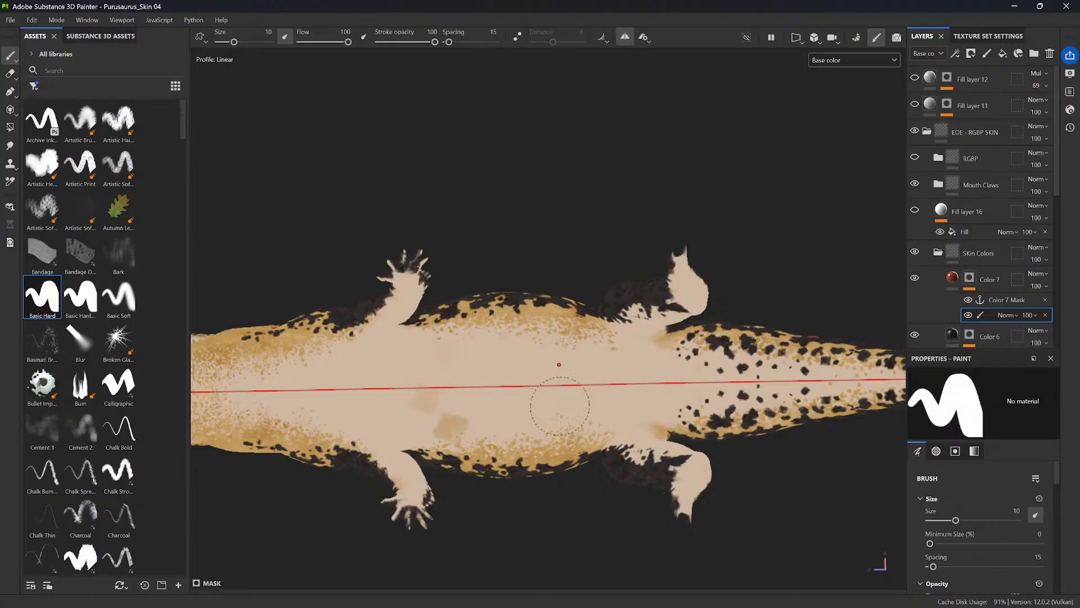
# - Display the Color 7 mask alone and inspect it for stray marks along the underside, flanks, back and tail
pyautogui.press('m')
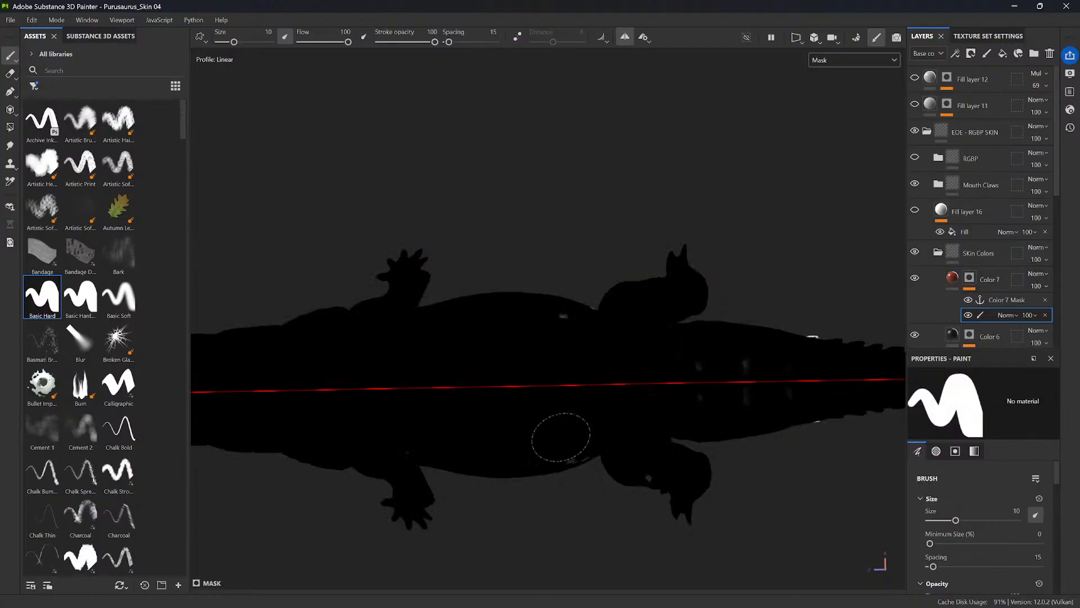
pyautogui.moveTo(595, 410)
pyautogui.keyDown('alt'); pyautogui.mouseDown()
pyautogui.moveTo(644, 479)
pyautogui.moveTo(646, 521)
pyautogui.moveTo(596, 275)
pyautogui.mouseUp(); pyautogui.keyUp('alt')
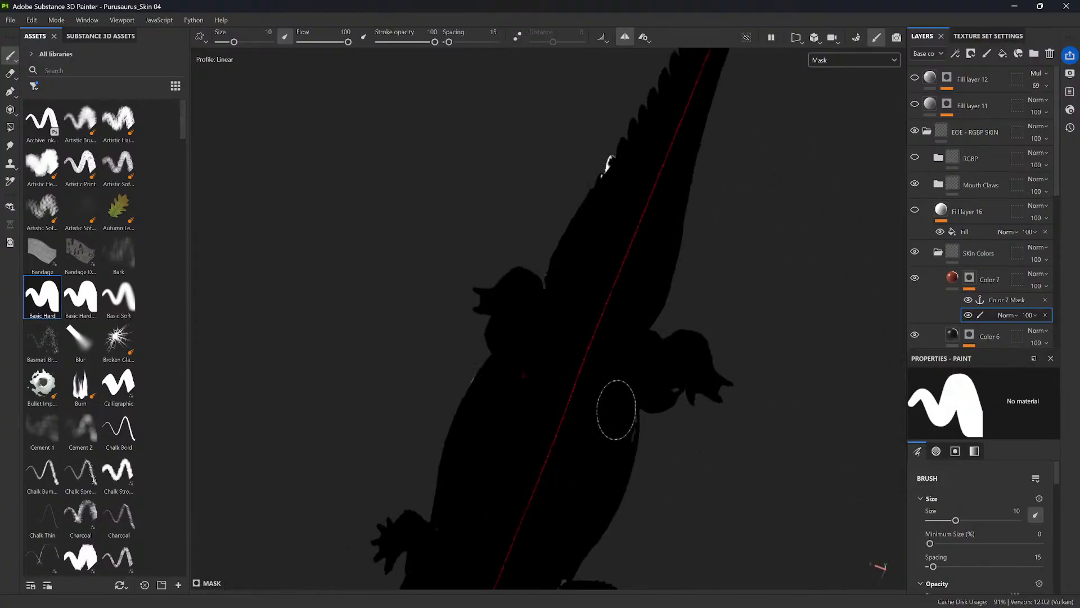
pyautogui.moveTo(617, 409)
pyautogui.keyDown('alt'); pyautogui.mouseDown()
pyautogui.moveTo(626, 390)
pyautogui.moveTo(682, 390)
pyautogui.mouseUp(); pyautogui.keyUp('alt')
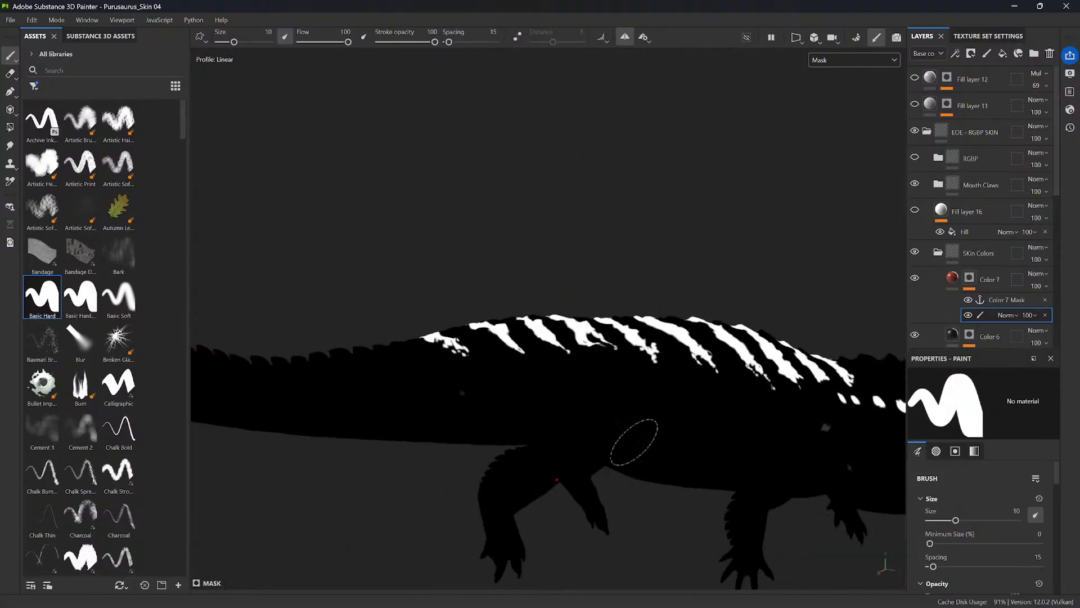
pyautogui.keyDown('alt'); pyautogui.moveTo(634, 442); pyautogui.dragTo(545, 408); pyautogui.keyUp('alt')
pyautogui.moveTo(533, 456)
pyautogui.keyDown('alt'); pyautogui.mouseDown()
pyautogui.moveTo(705, 531)
pyautogui.moveTo(659, 561)
pyautogui.moveTo(584, 449)
pyautogui.mouseUp(); pyautogui.keyUp('alt')
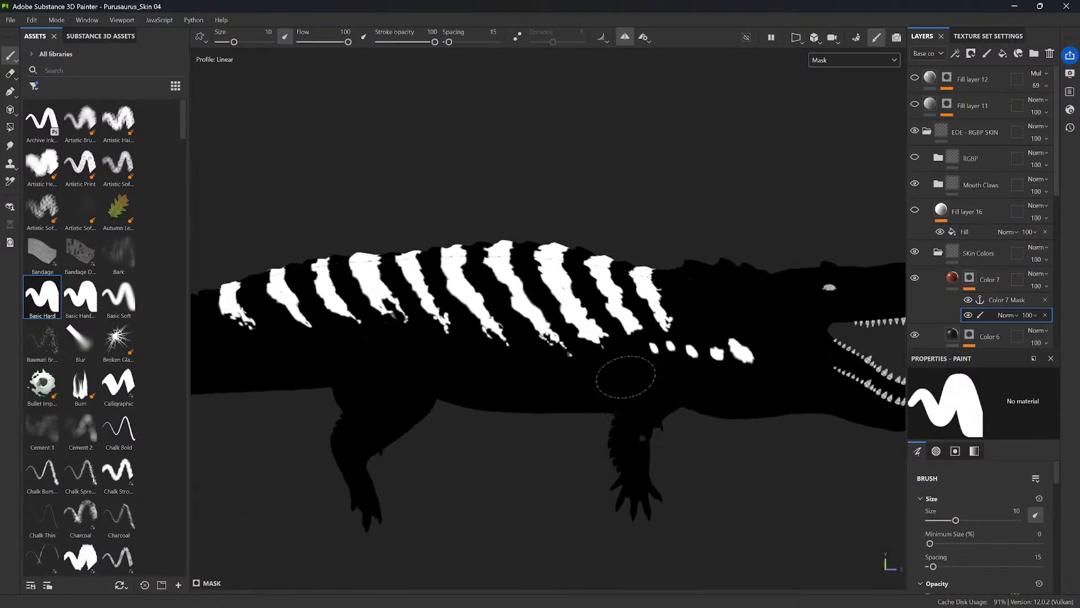
pyautogui.moveTo(647, 430)
pyautogui.keyDown('alt'); pyautogui.mouseDown()
pyautogui.moveTo(607, 433)
pyautogui.moveTo(622, 398)
pyautogui.moveTo(661, 405)
pyautogui.moveTo(675, 388)
pyautogui.moveTo(736, 492)
pyautogui.moveTo(658, 501)
pyautogui.moveTo(666, 511)
pyautogui.moveTo(731, 437)
pyautogui.moveTo(623, 495)
pyautogui.moveTo(653, 485)
pyautogui.moveTo(665, 499)
pyautogui.moveTo(666, 401)
pyautogui.mouseUp(); pyautogui.keyUp('alt')
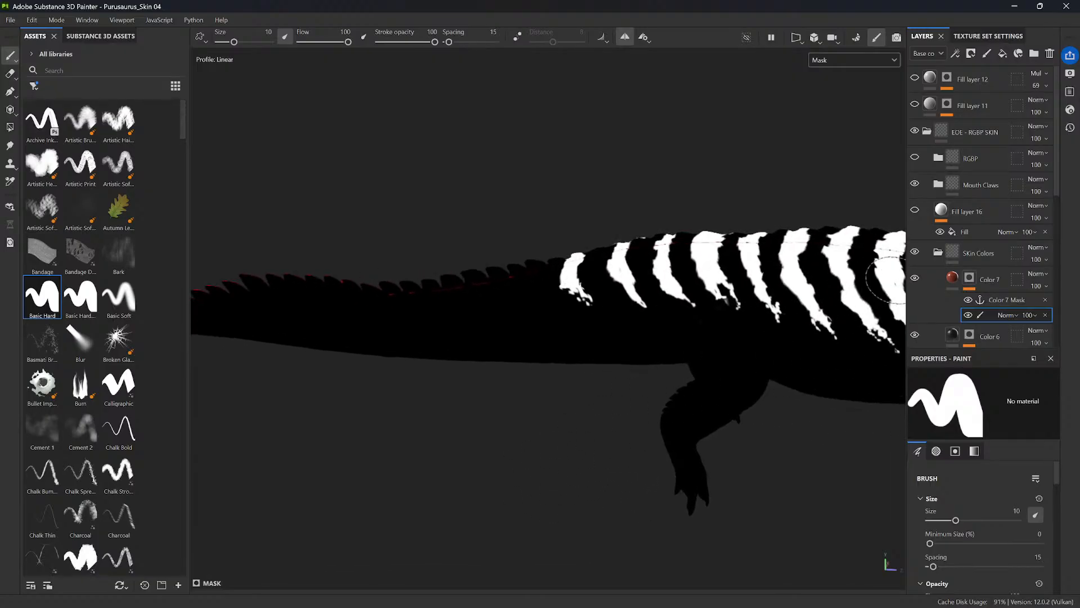
# - Return to the base color view through the Color 7 fill and toggle Color 3 off and on while viewing the belly
pyautogui.click(952, 278)
pyautogui.keyDown('alt'); pyautogui.moveTo(796, 420); pyautogui.dragTo(664, 338); pyautogui.keyUp('alt')
pyautogui.scroll(-5, 1053, 264)
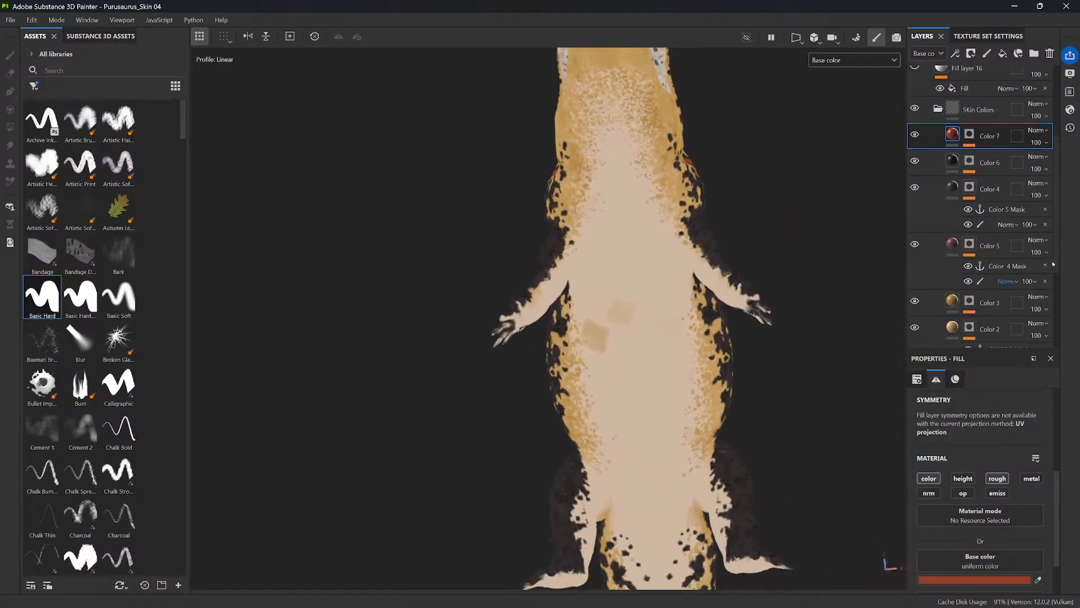
pyautogui.click(915, 299)
pyautogui.click(915, 299)
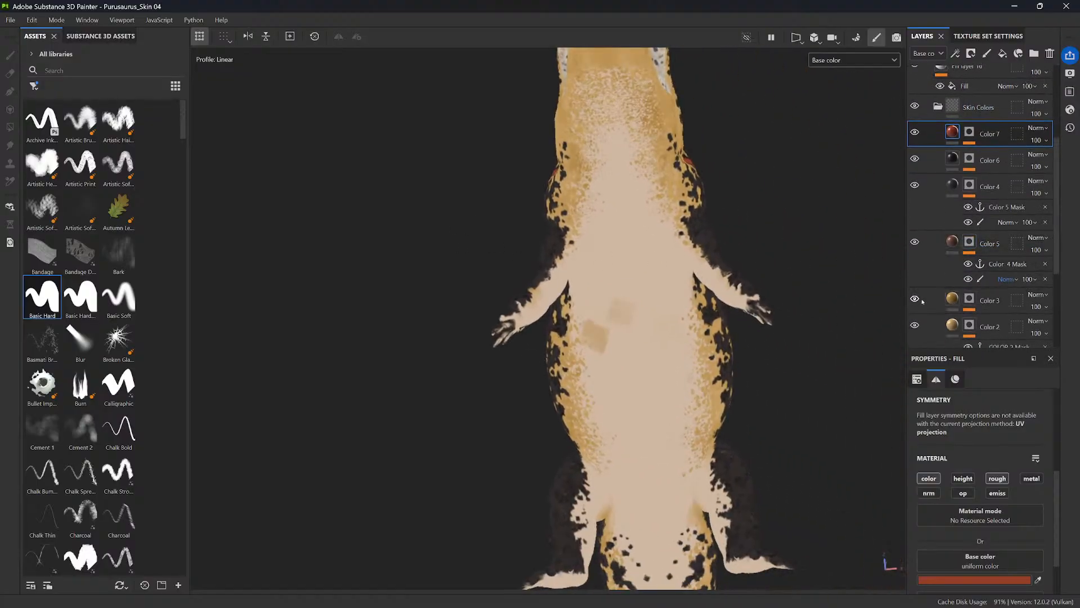
# - Select the upper paint effect in the Color 2 mask and paint out the tan patches on the mid-belly with the size 10 brush
pyautogui.click(970, 327)
pyautogui.moveTo(1056, 265); pyautogui.dragTo(1057, 317)
pyautogui.click(1003, 256)
pyautogui.click(949, 277)
pyautogui.click(989, 258)
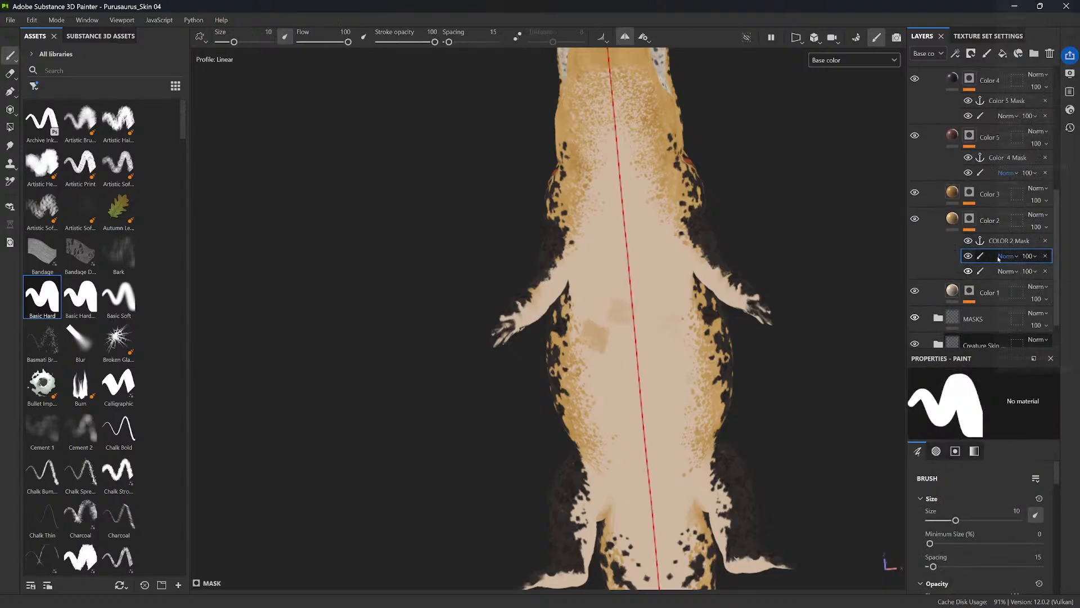
pyautogui.click(1000, 258)
pyautogui.click(986, 258)
pyautogui.click(968, 256)
pyautogui.click(969, 257)
pyautogui.moveTo(633, 314)
pyautogui.mouseDown()
pyautogui.moveTo(615, 341)
pyautogui.moveTo(603, 315)
pyautogui.mouseUp()
pyautogui.press('x')
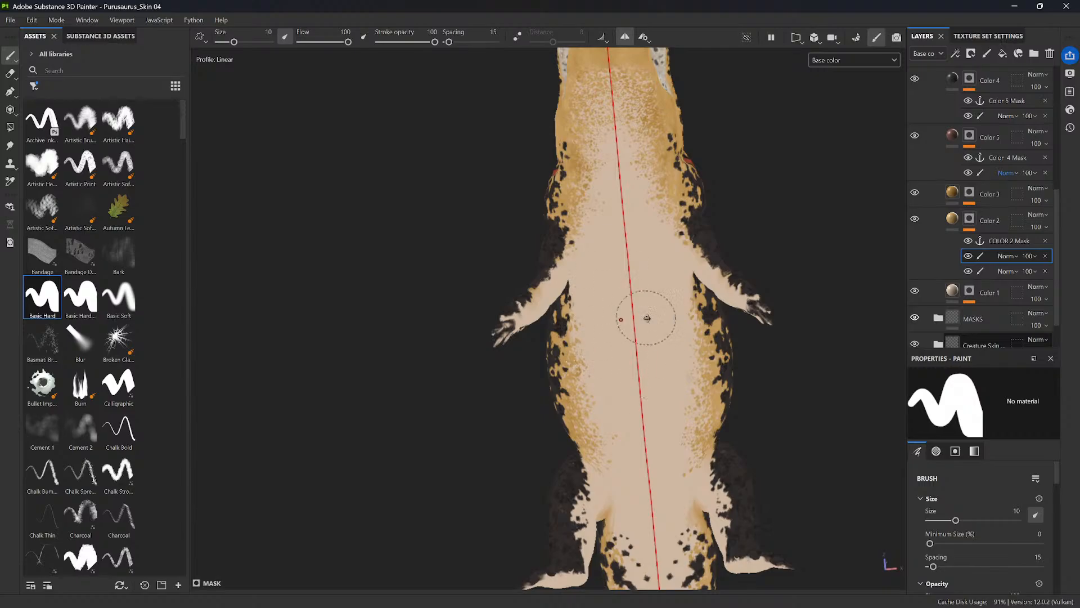
# - Examine the full skin colour pattern from the underside around to the side profile
pyautogui.keyDown('alt'); pyautogui.moveTo(639, 316); pyautogui.dragTo(646, 361); pyautogui.keyUp('alt')
pyautogui.keyDown('alt'); pyautogui.moveTo(658, 420); pyautogui.dragTo(577, 499); pyautogui.keyUp('alt')
pyautogui.keyDown('alt'); pyautogui.moveTo(529, 481); pyautogui.dragTo(632, 508, button='middle'); pyautogui.keyUp('alt')
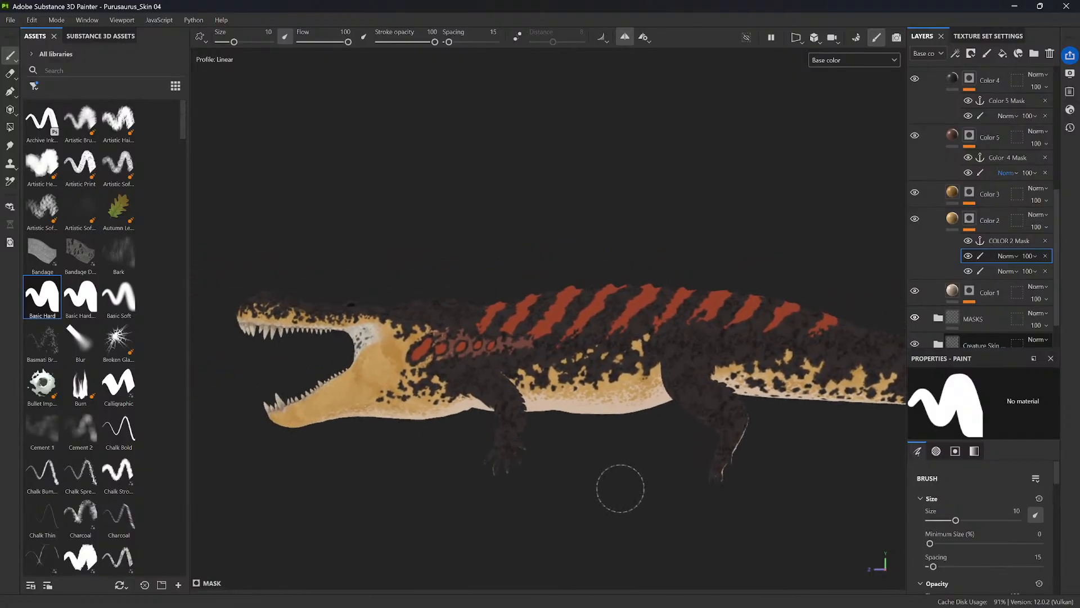
pyautogui.scroll(4, 1005, 267)
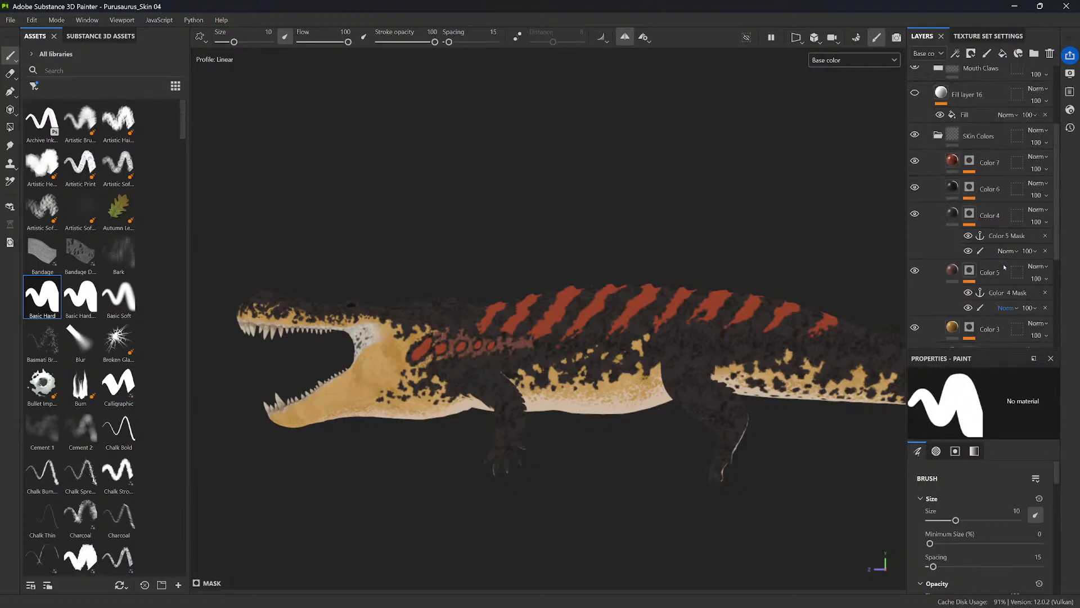
pyautogui.scroll(4, 1005, 267)
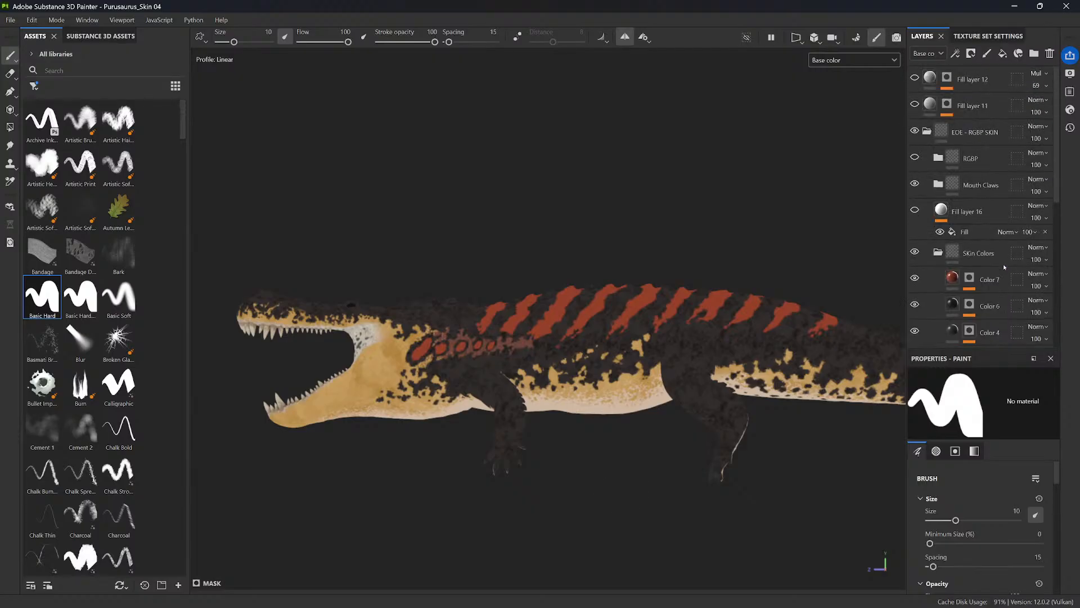
pyautogui.press('ctrl')
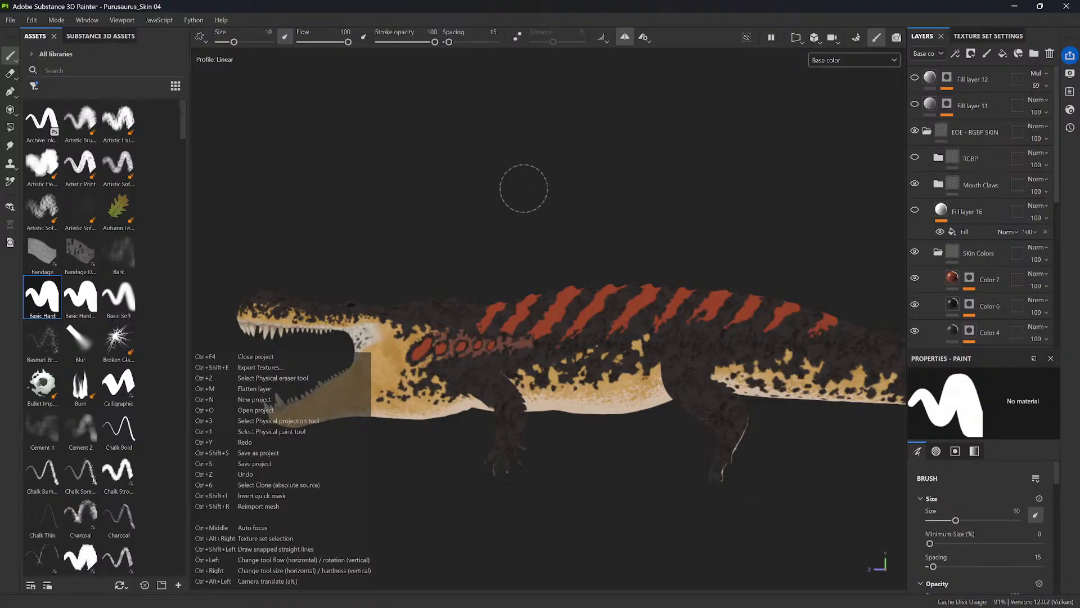
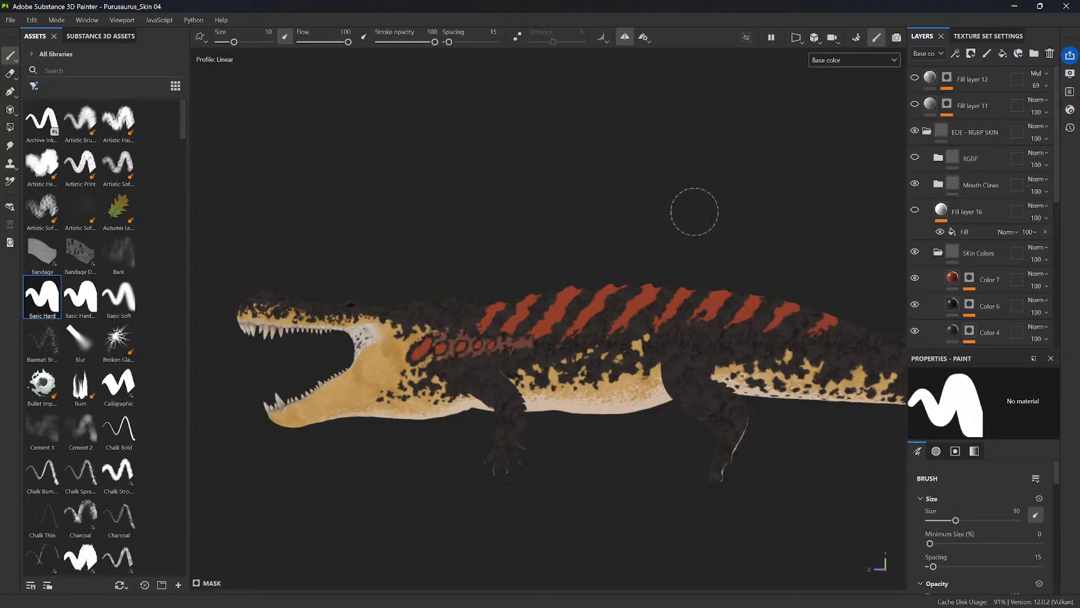
pyautogui.moveTo(706, 194)
pyautogui.keyDown('shift'); pyautogui.mouseDown(button='right')
pyautogui.moveTo(716, 180)
pyautogui.moveTo(716, 220)
pyautogui.moveTo(661, 203)
pyautogui.moveTo(742, 214)
pyautogui.moveTo(687, 212)
pyautogui.moveTo(707, 218)
pyautogui.mouseUp(button='right'); pyautogui.keyUp('shift')
# - Show and expand the RGBP folder to view its fill layers on the body, and collapse and hide it again
pyautogui.moveTo(1058, 155)
pyautogui.mouseDown()
pyautogui.moveTo(1059, 172)
pyautogui.moveTo(1058, 152)
pyautogui.mouseUp()
pyautogui.click(915, 158)
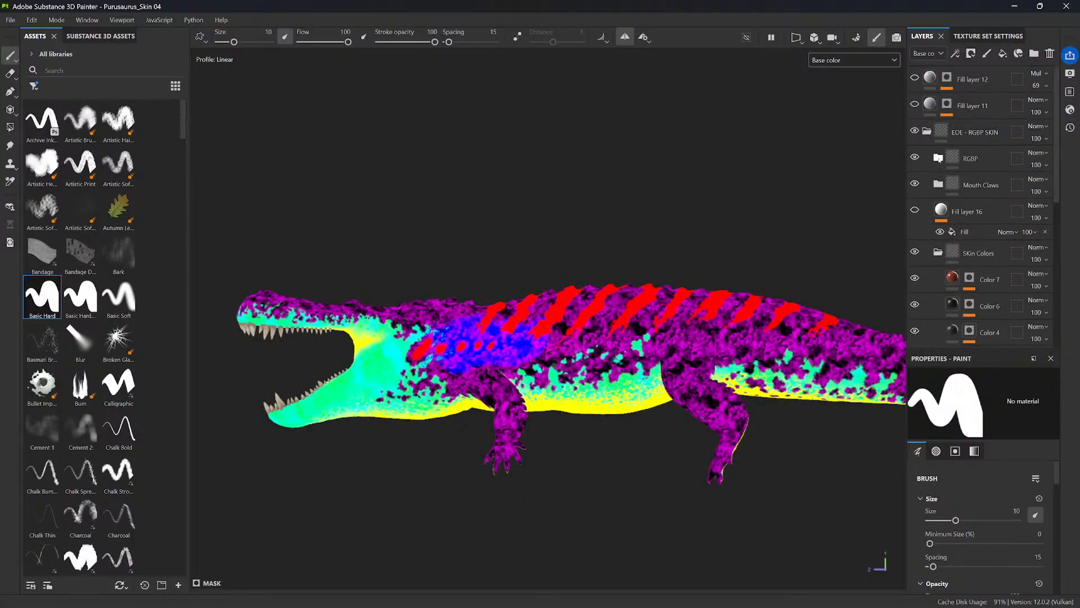
pyautogui.click(938, 158)
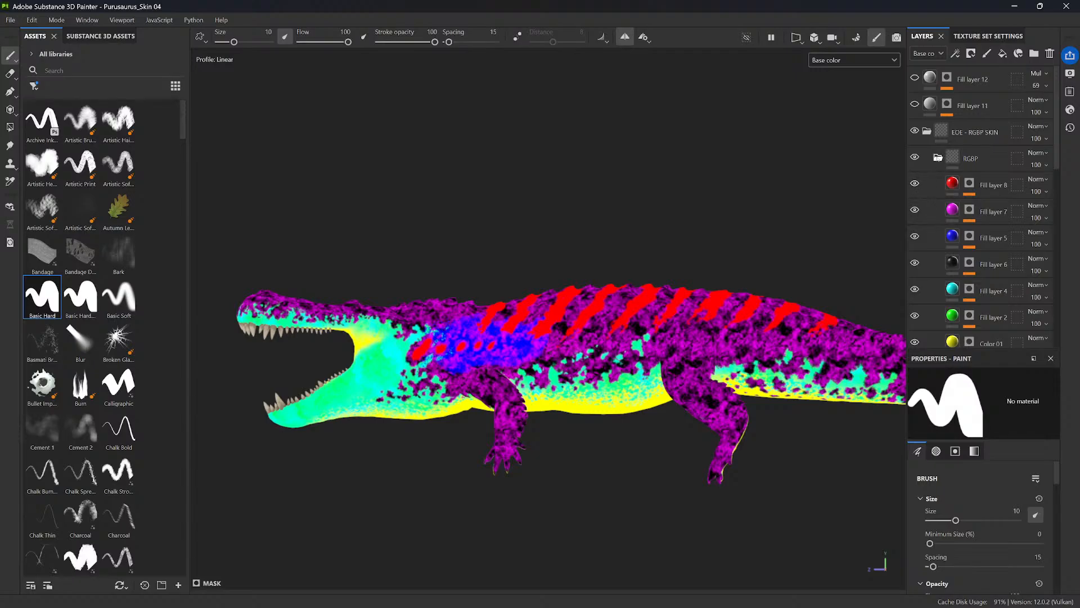
pyautogui.click(938, 158)
pyautogui.click(915, 157)
# - Expand the mask stacks of the Color 7, Color 6 and Color 4 layers to review their anchor points and effects
pyautogui.scroll(-2, 1056, 208)
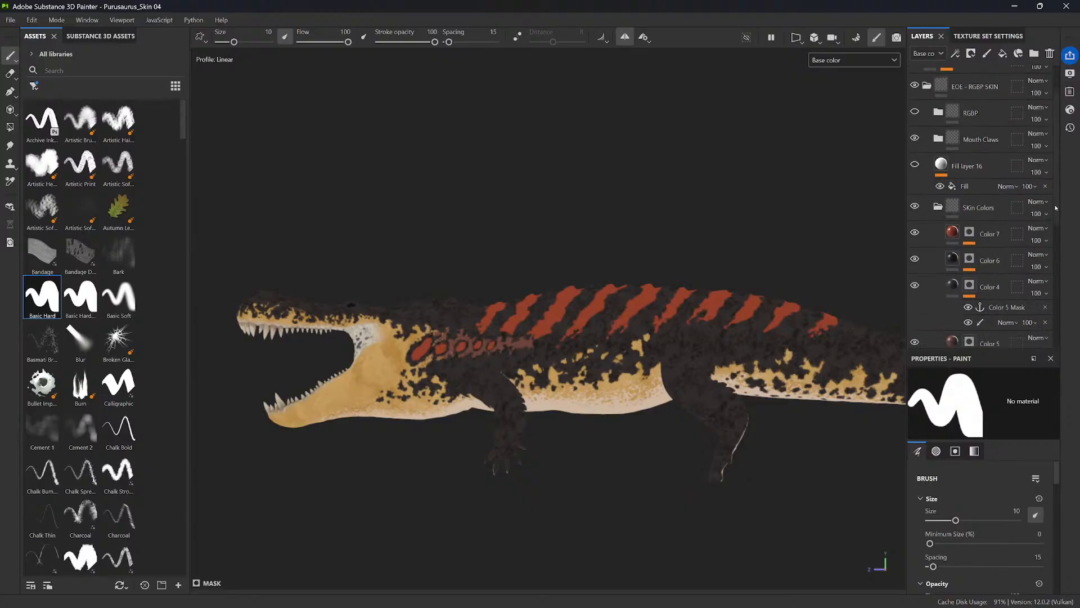
pyautogui.scroll(-5, 1056, 207)
pyautogui.click(969, 106)
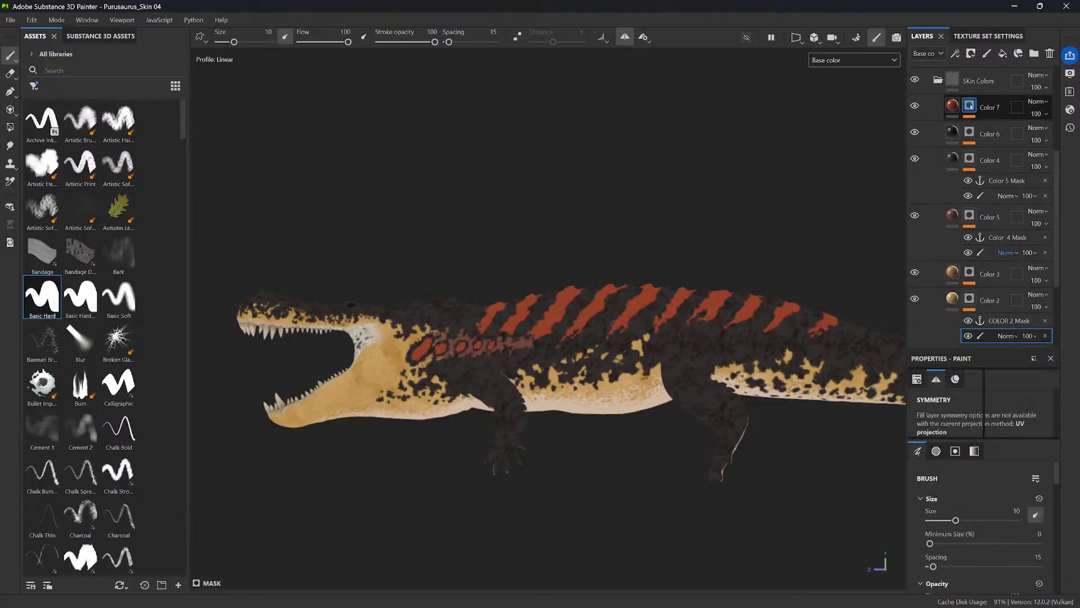
pyautogui.click(970, 163)
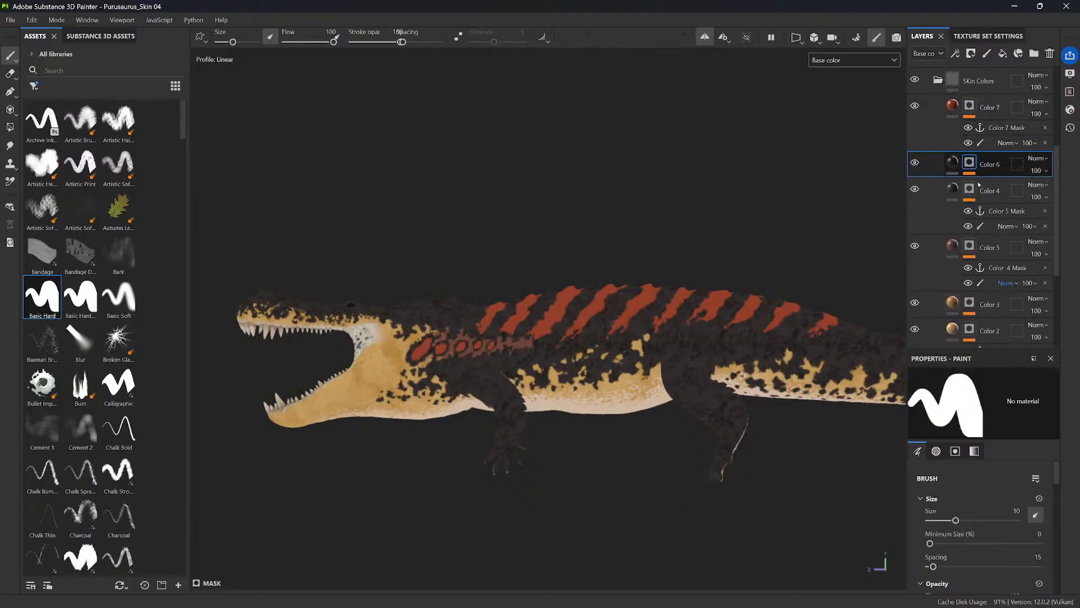
pyautogui.scroll(-4, 977, 180)
pyautogui.click(970, 161)
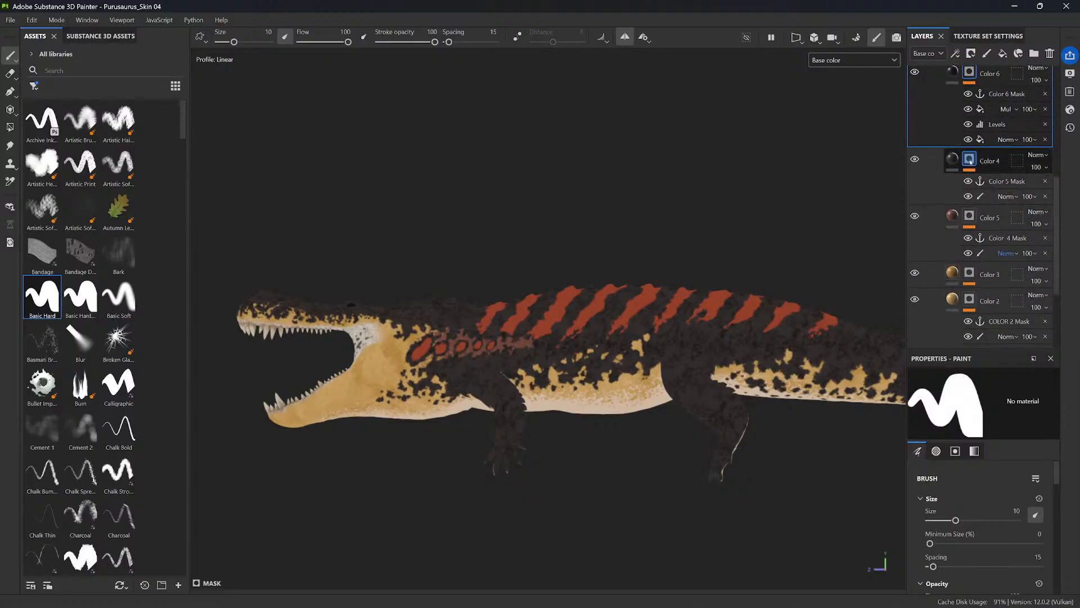
pyautogui.scroll(2, 1054, 158)
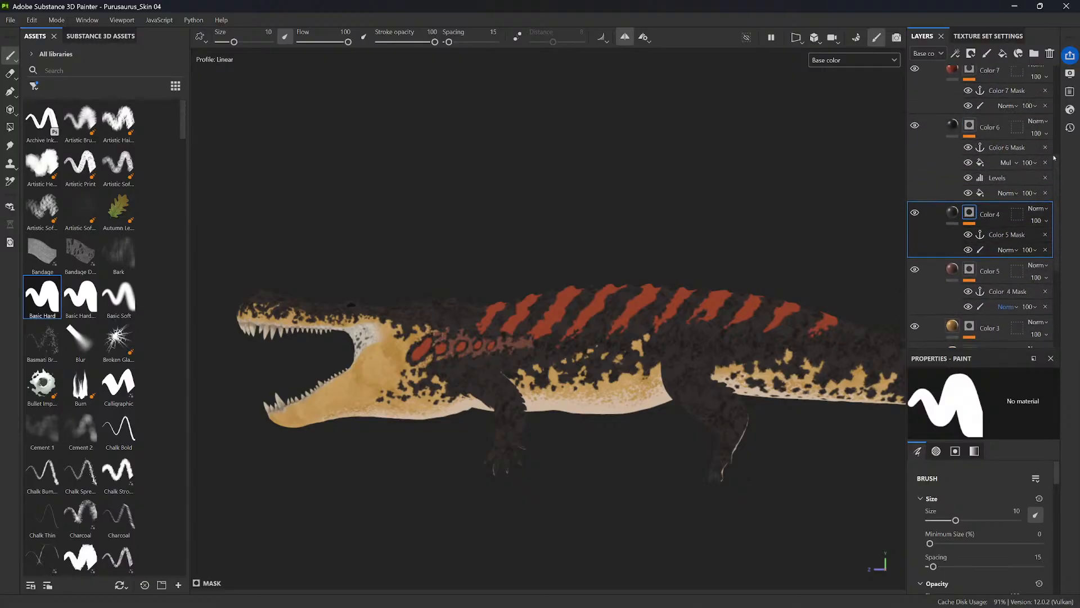
pyautogui.scroll(-2, 1054, 158)
# - Rename the dark Color 4 layer as Color 5 and the reddish layer directly below it as Color 4
pyautogui.doubleClick(1006, 172)
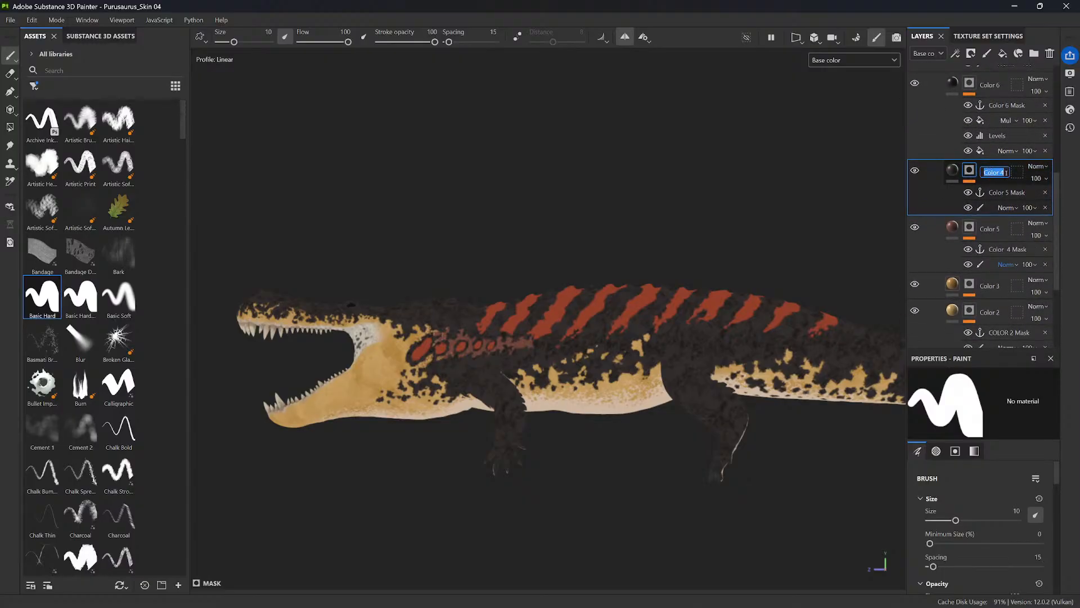
pyautogui.doubleClick(1003, 172)
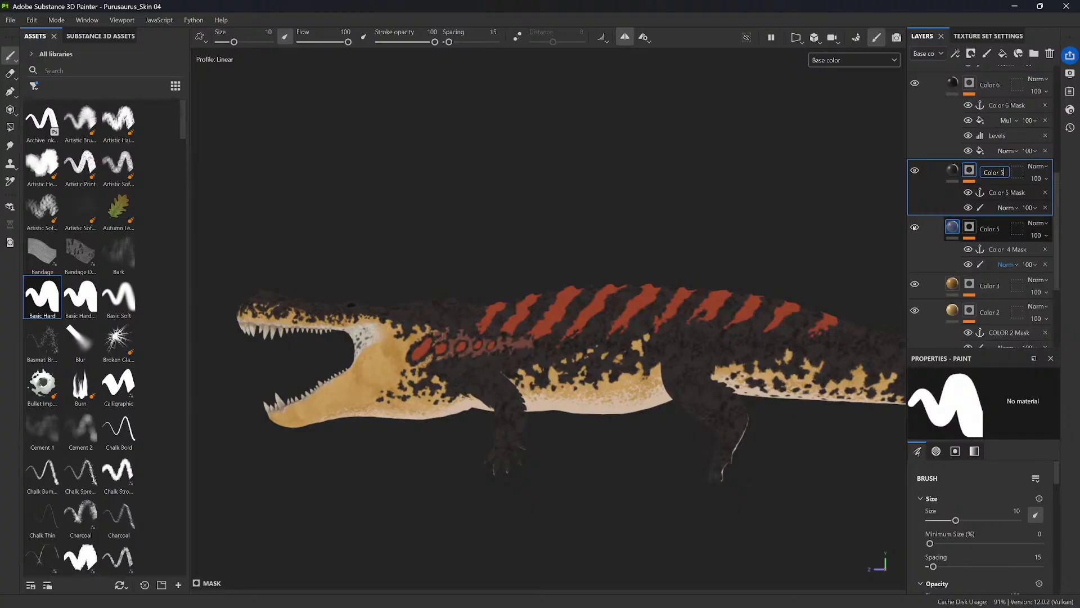
pyautogui.click(923, 188)
pyautogui.doubleClick(1001, 229)
pyautogui.moveTo(1006, 230); pyautogui.dragTo(999, 235)
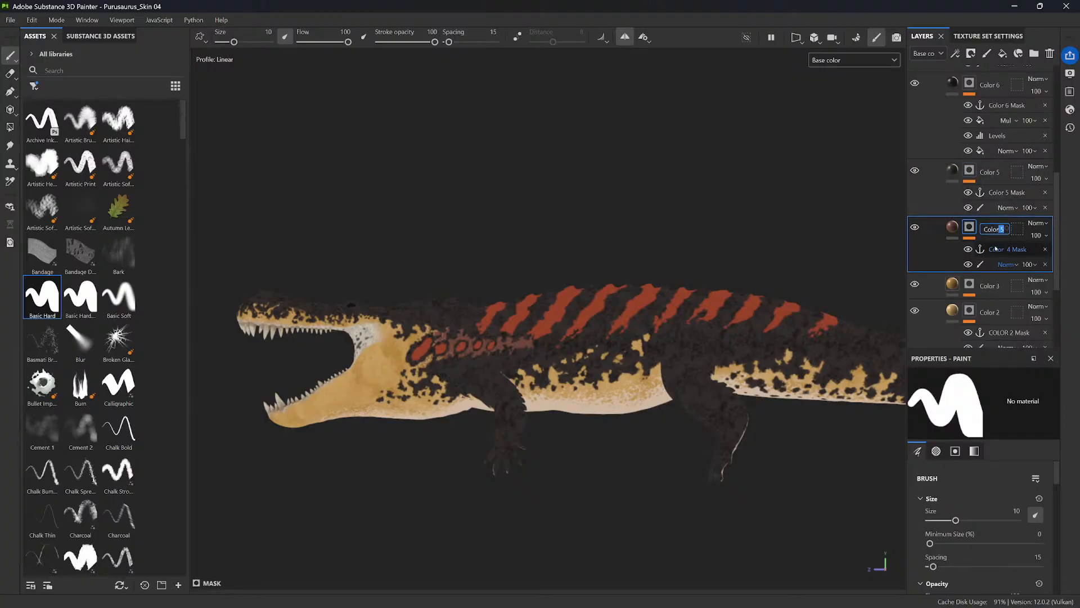
pyautogui.press('BackSpace')
pyautogui.press('Return')
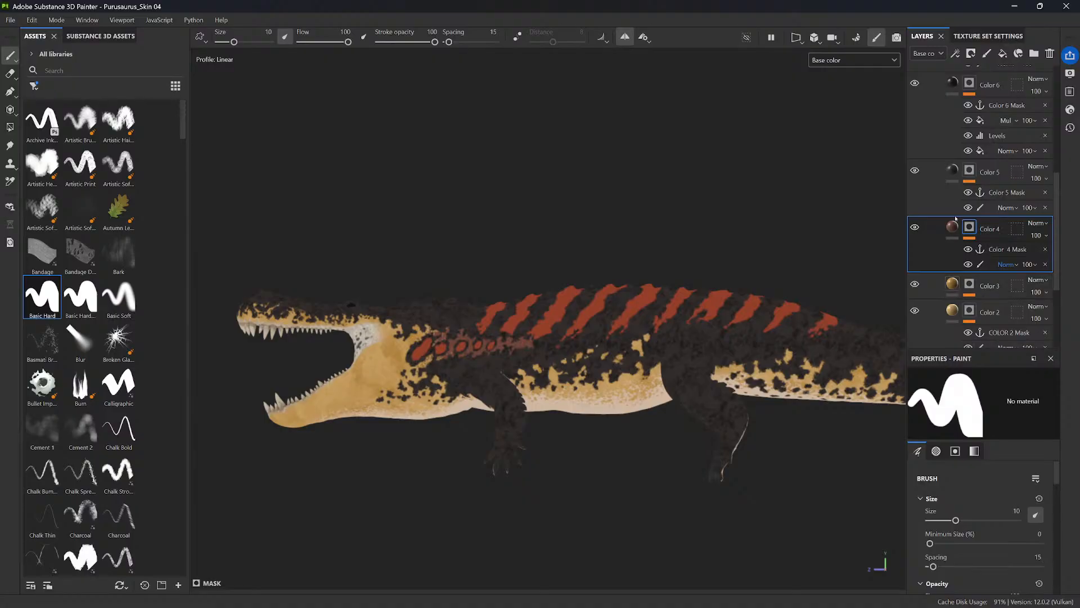
# - Expand the Color 3 and Color 1 mask stacks to review their anchor points and effects
pyautogui.click(967, 286)
pyautogui.click(967, 287)
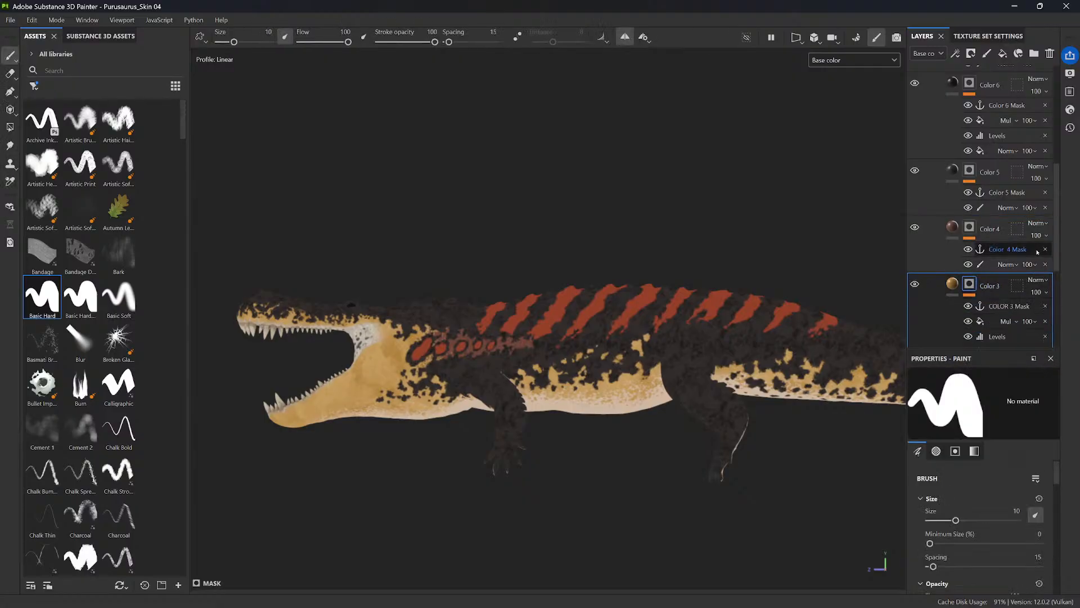
pyautogui.moveTo(1057, 245); pyautogui.dragTo(1057, 282)
pyautogui.scroll(-2, 1056, 282)
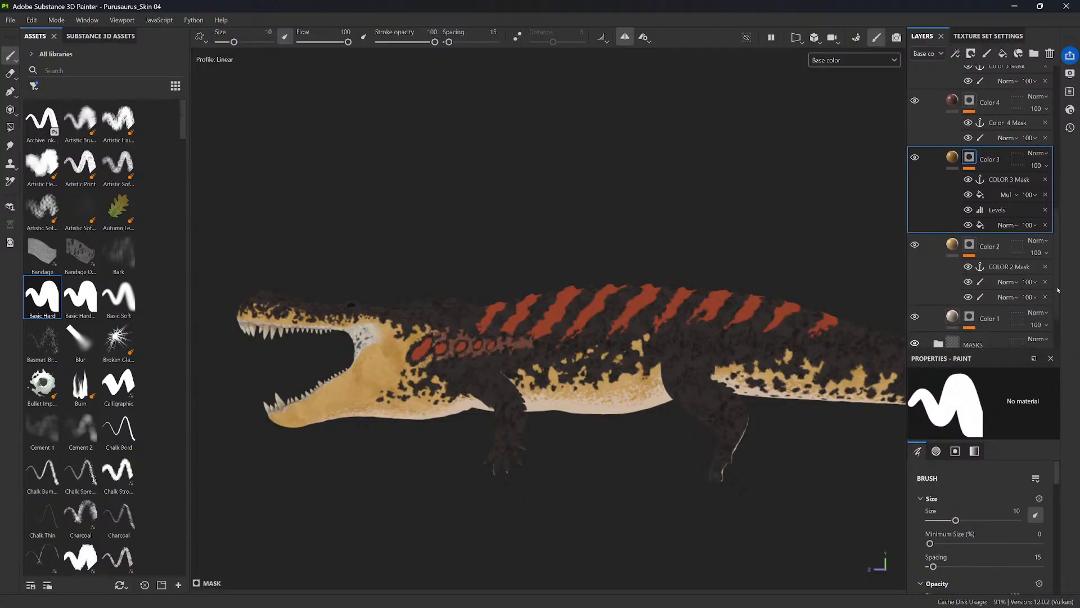
pyautogui.click(969, 300)
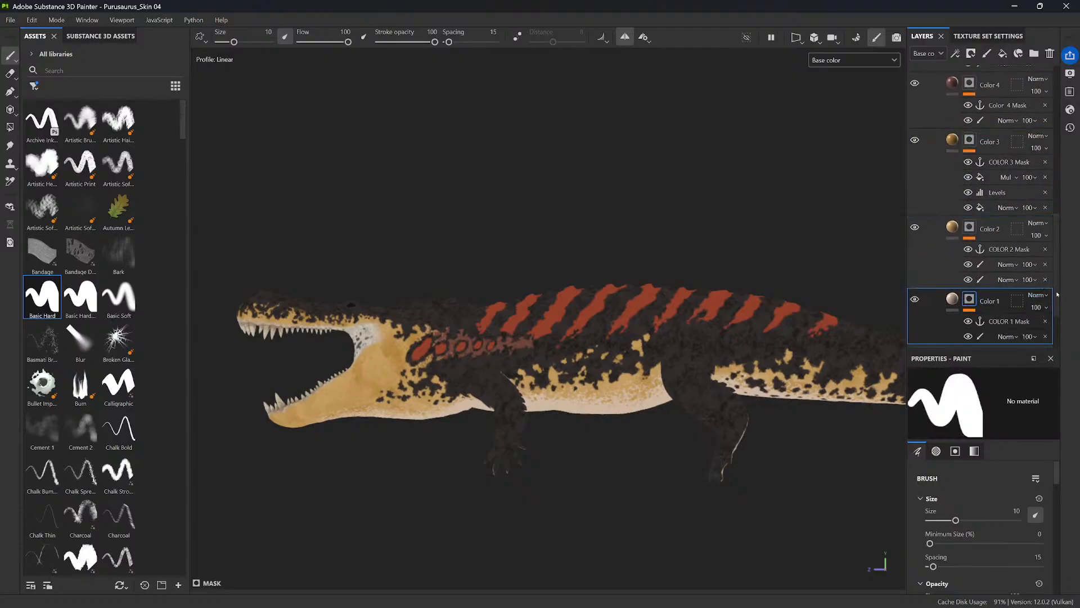
pyautogui.scroll(10, 1057, 223)
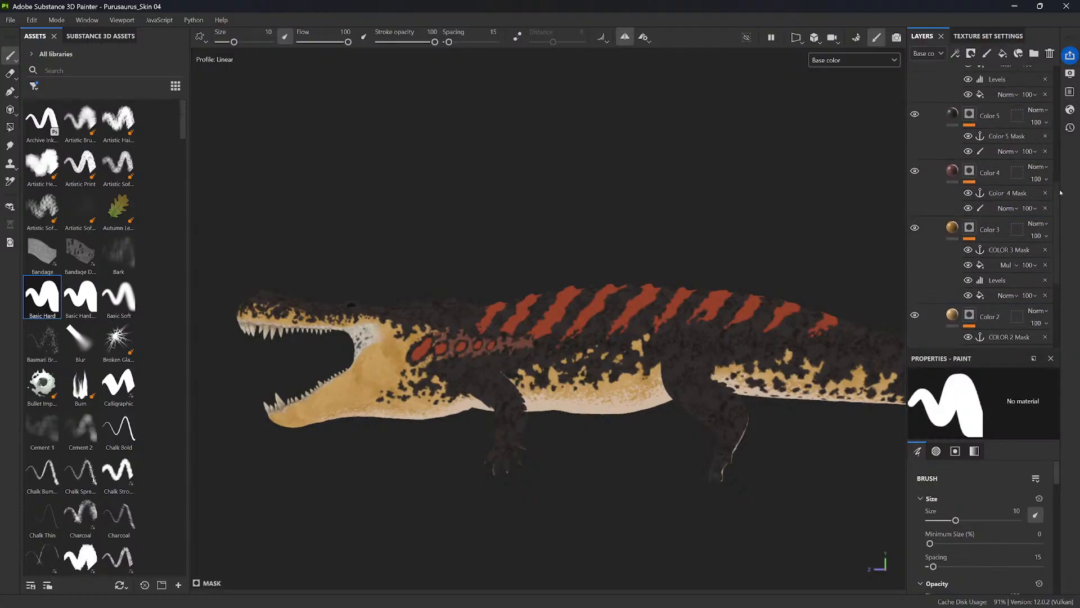
# - Show and expand the RGBP folder and hide all its fill layers above the yellow Color 01 layer
pyautogui.click(915, 157)
pyautogui.click(928, 160)
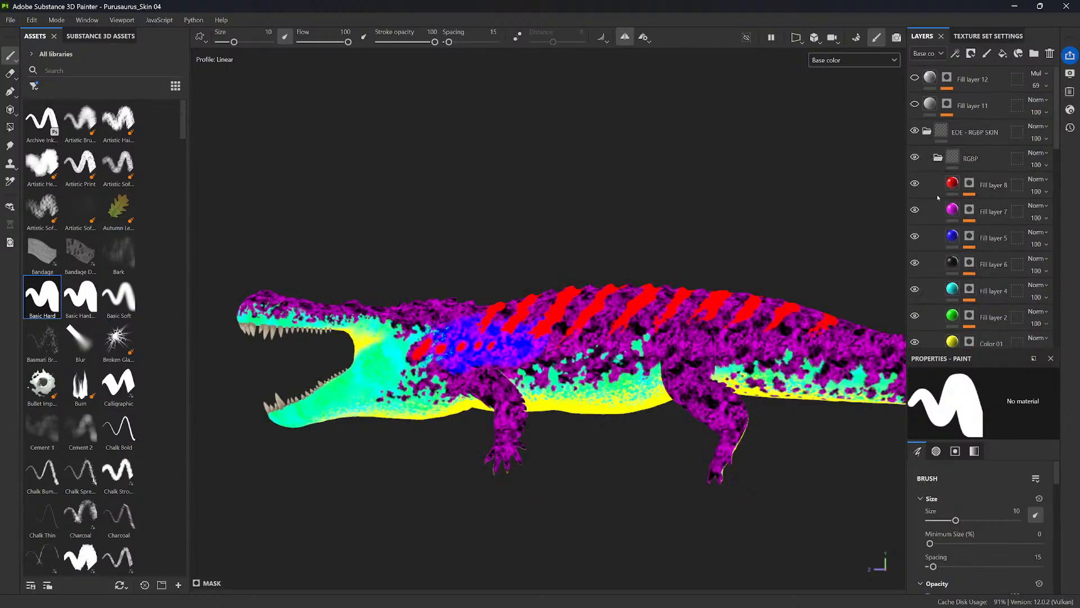
pyautogui.moveTo(914, 300); pyautogui.dragTo(915, 316)
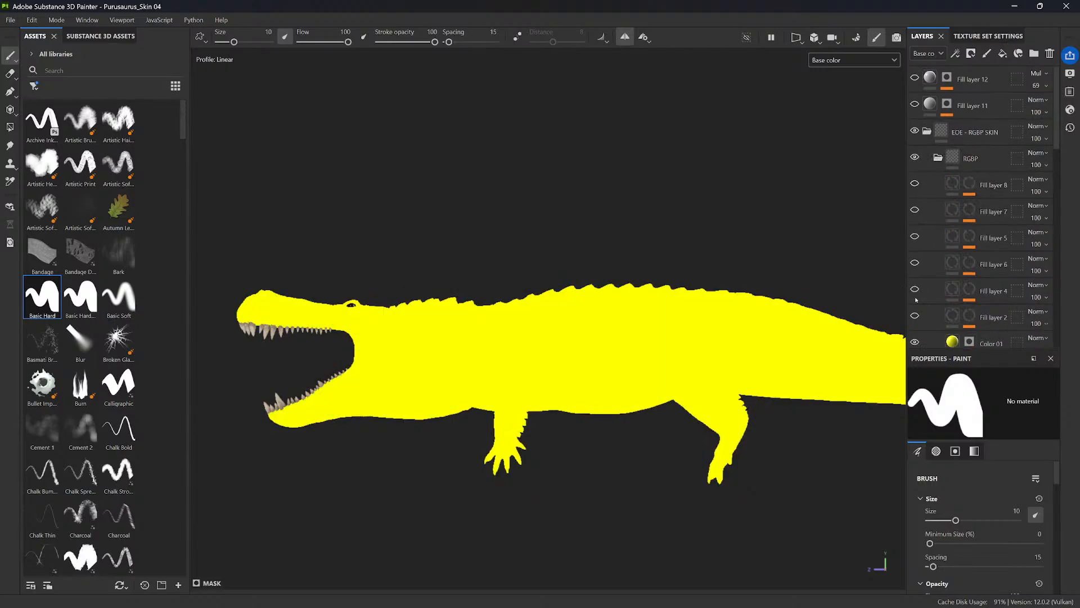
# - Toggle the yellow Color 01 layer to view its coverage, leave it hidden, and show the green Fill layer 2
pyautogui.scroll(-5, 1043, 182)
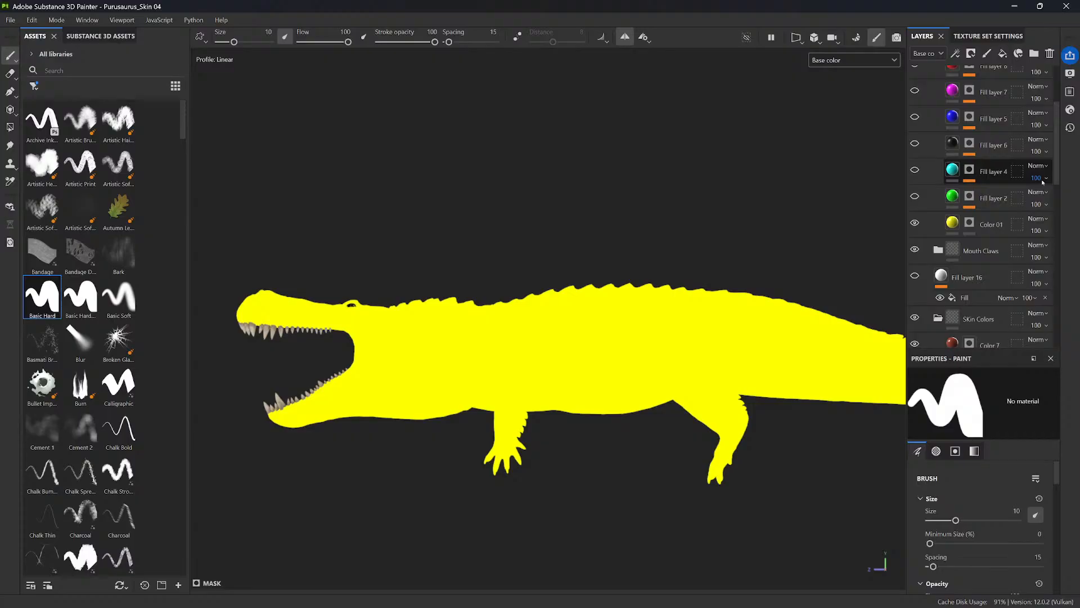
pyautogui.click(915, 221)
pyautogui.click(915, 221)
pyautogui.click(915, 221)
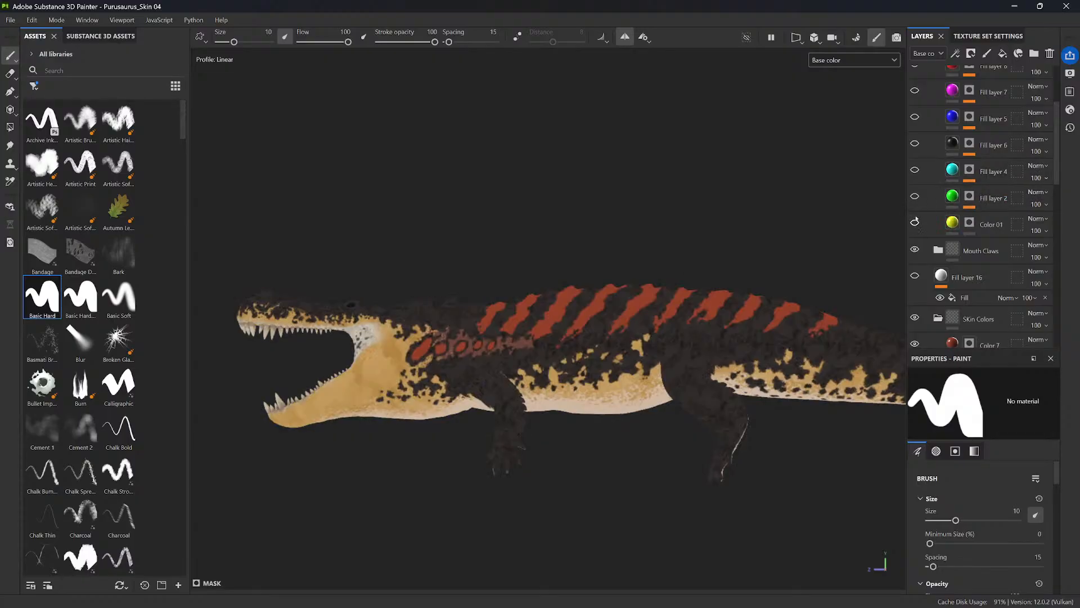
pyautogui.click(915, 223)
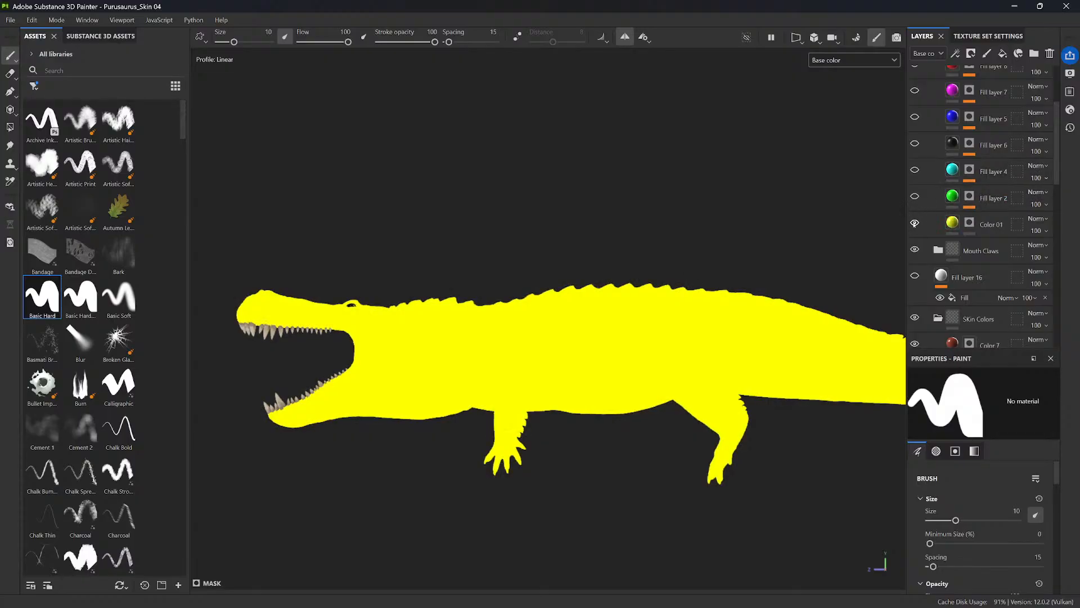
pyautogui.click(915, 223)
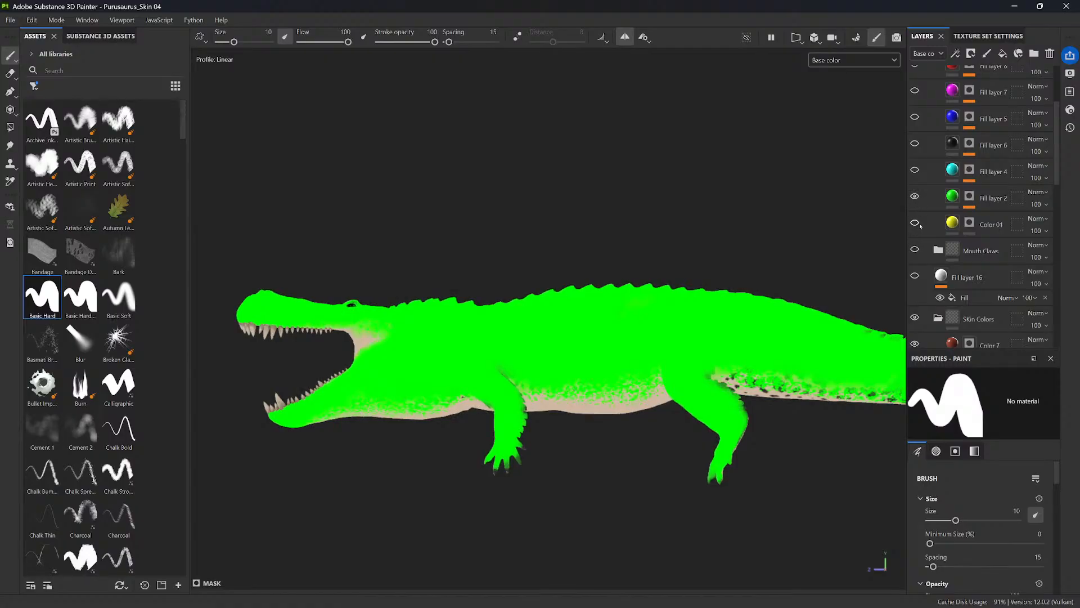
# - Move the green Fill layer 2 directly below Color 01 and link its mask fill to the COLOR 1 Mask anchor point
pyautogui.moveTo(982, 196); pyautogui.dragTo(980, 232)
pyautogui.click(970, 223)
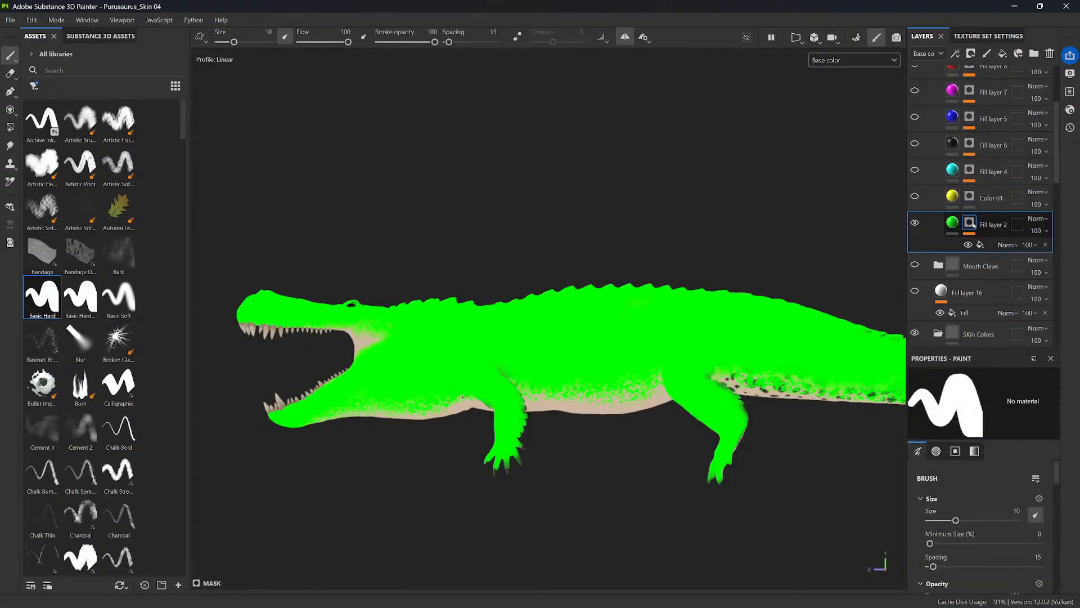
pyautogui.click(1004, 246)
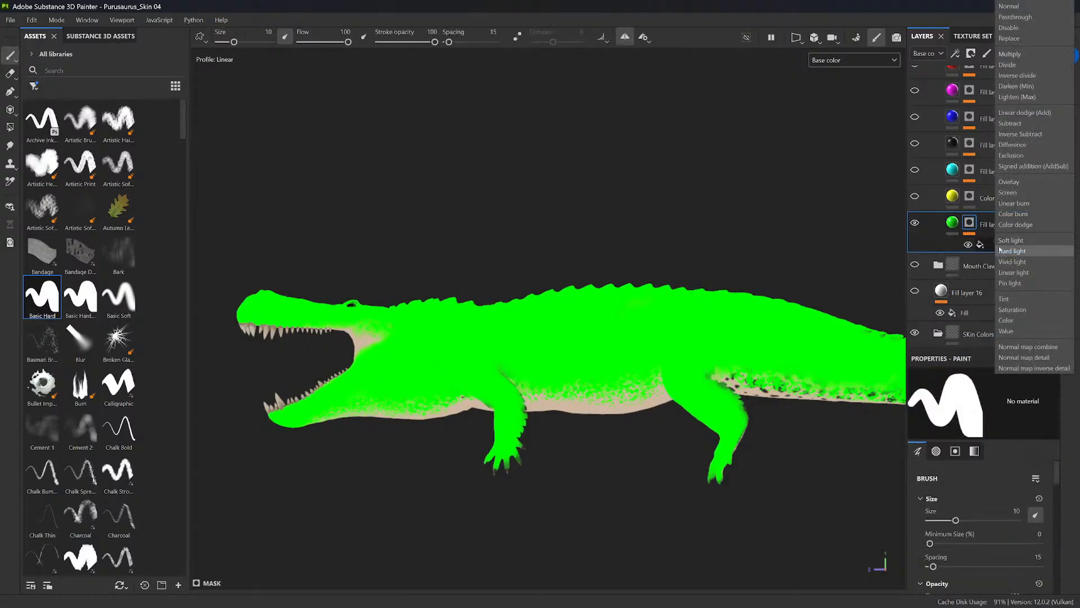
pyautogui.click(968, 245)
pyautogui.click(969, 245)
pyautogui.click(989, 245)
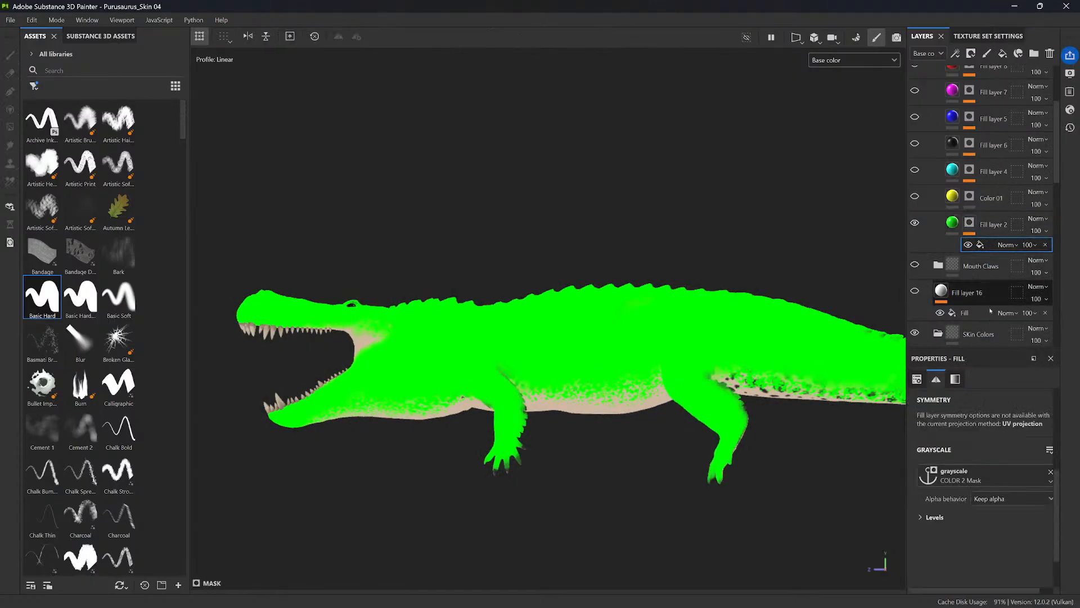
pyautogui.click(978, 486)
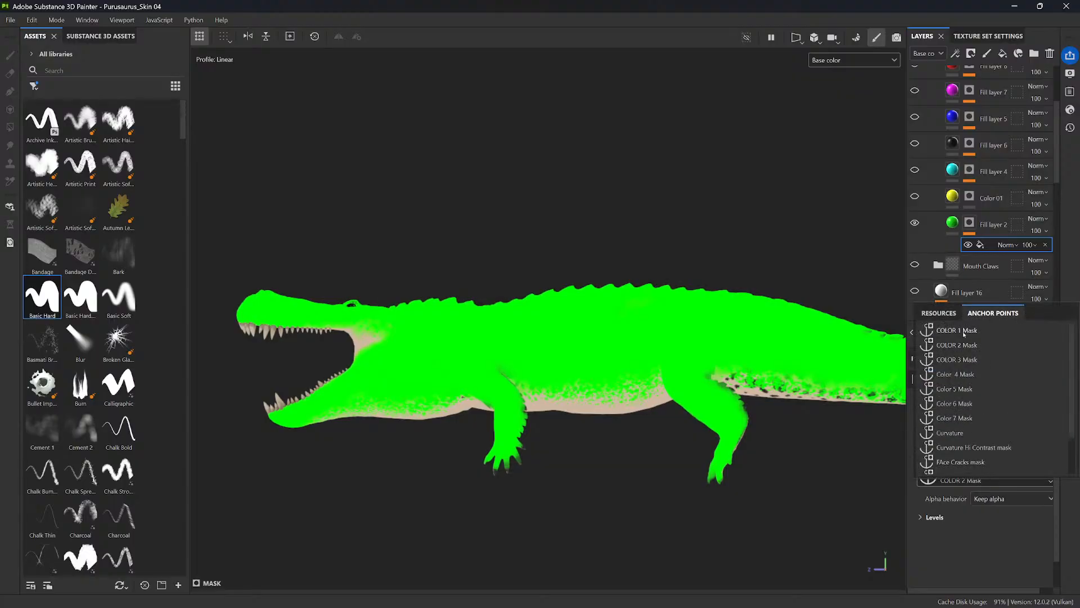
pyautogui.click(951, 330)
# - Show the yellow Color 01 layer and add a fill to its mask that references the COLOR 2 Mask anchor point
pyautogui.click(915, 196)
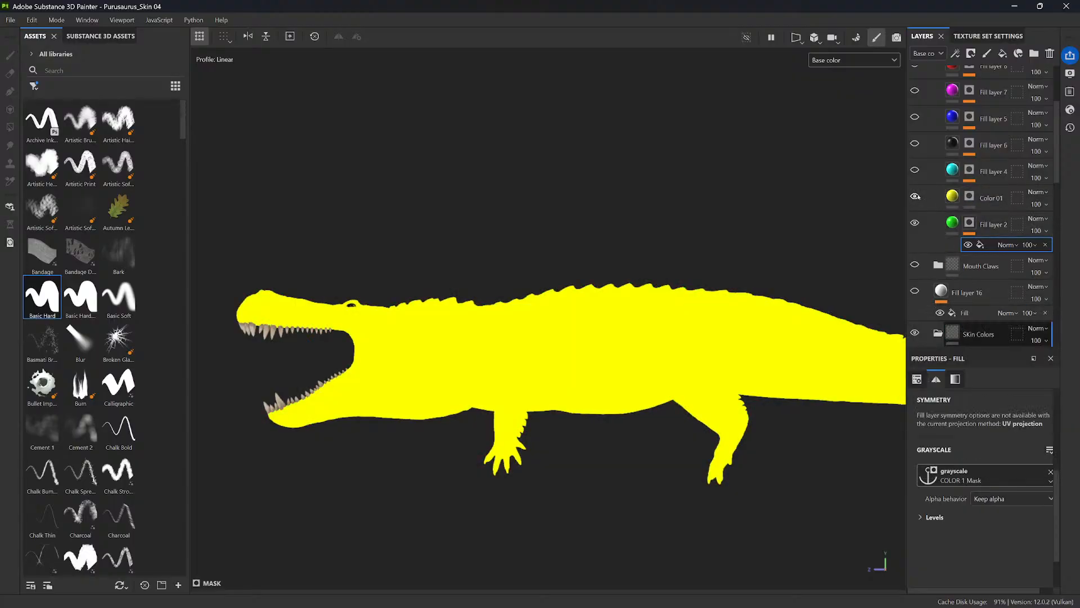
pyautogui.click(968, 197)
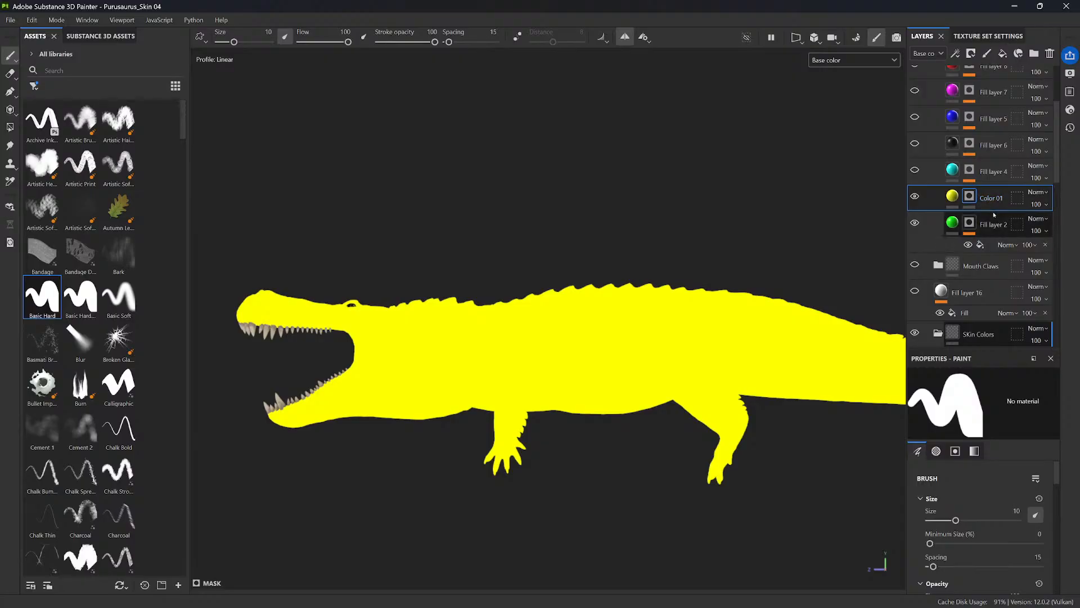
pyautogui.rightClick(970, 196)
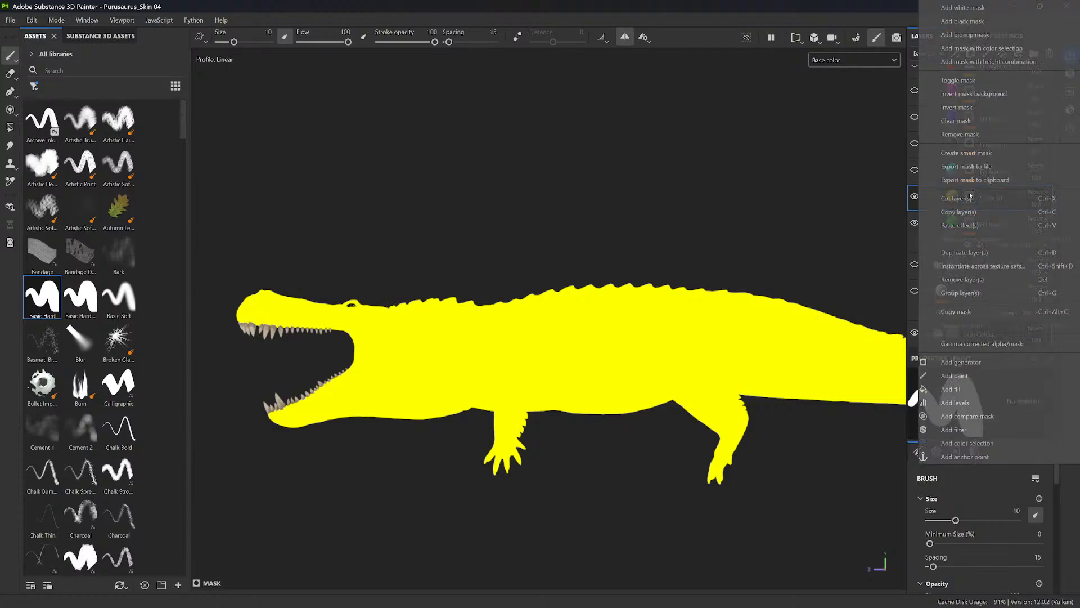
pyautogui.click(971, 388)
pyautogui.click(980, 488)
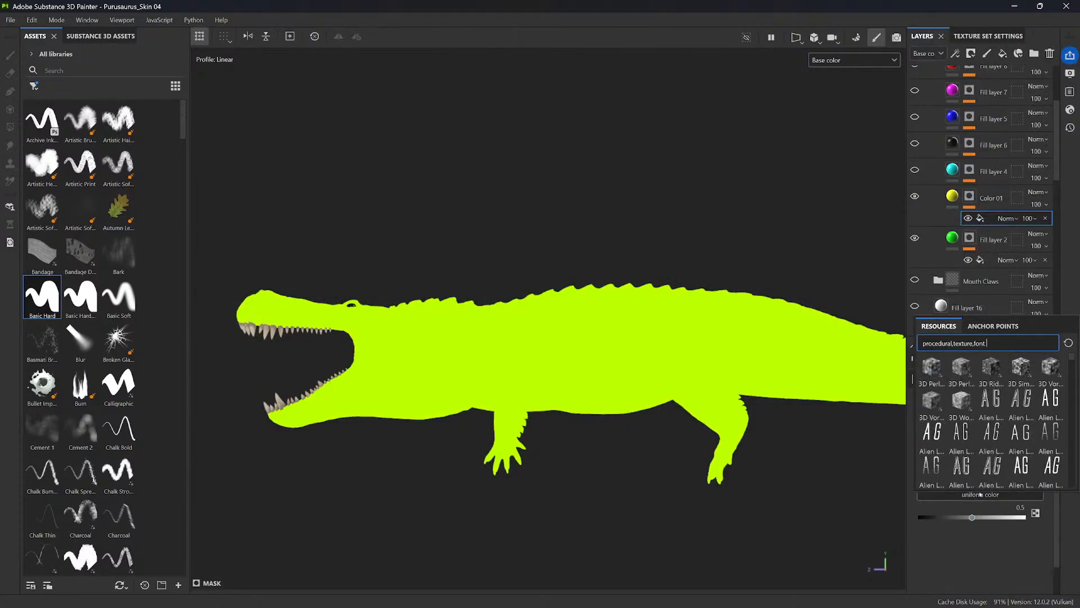
pyautogui.click(993, 326)
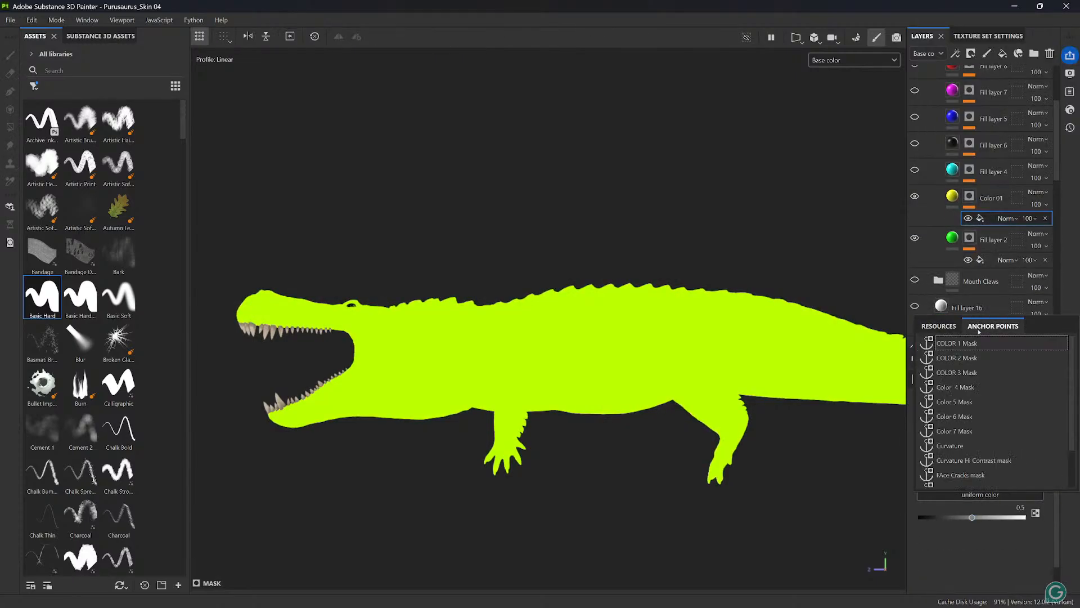
pyautogui.click(967, 360)
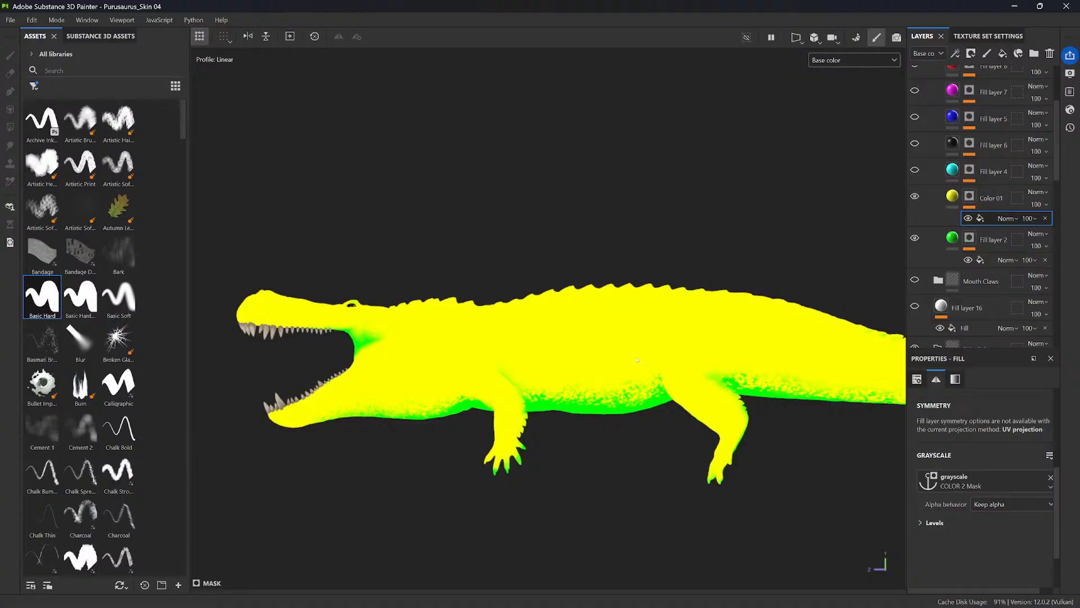
# - Preview the coverage of the cyan Fill layer 4, expand its mask effects, and leave the layer hidden
pyautogui.click(915, 170)
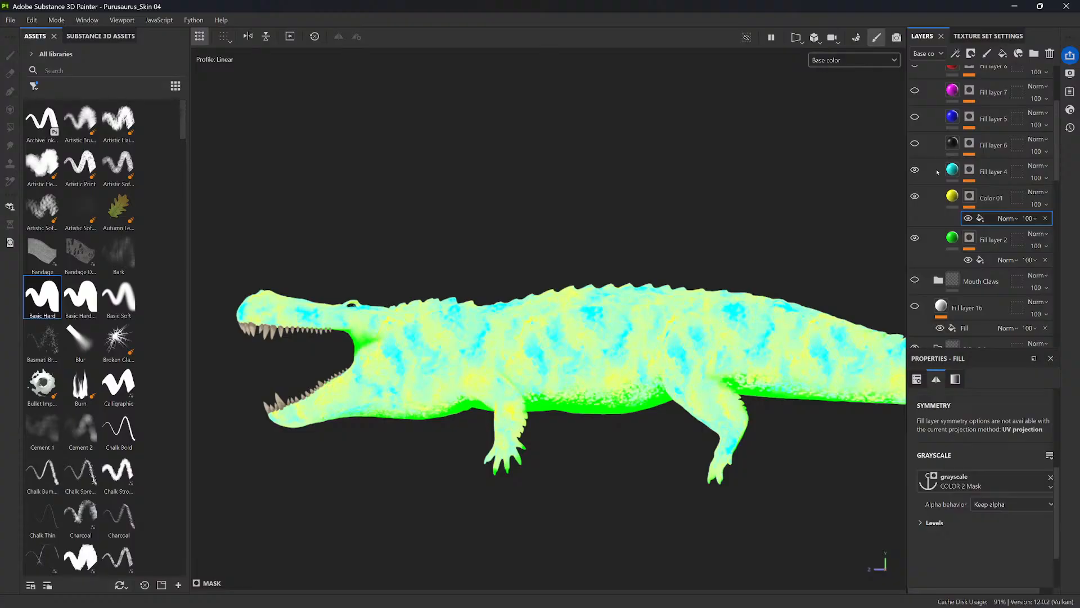
pyautogui.click(954, 171)
pyautogui.click(968, 172)
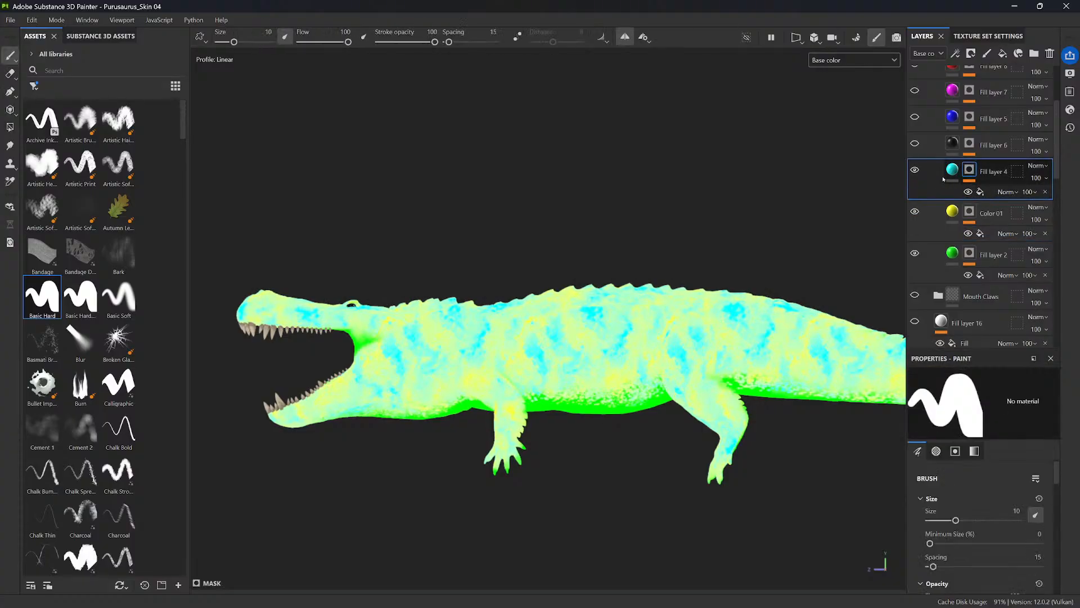
pyautogui.click(915, 169)
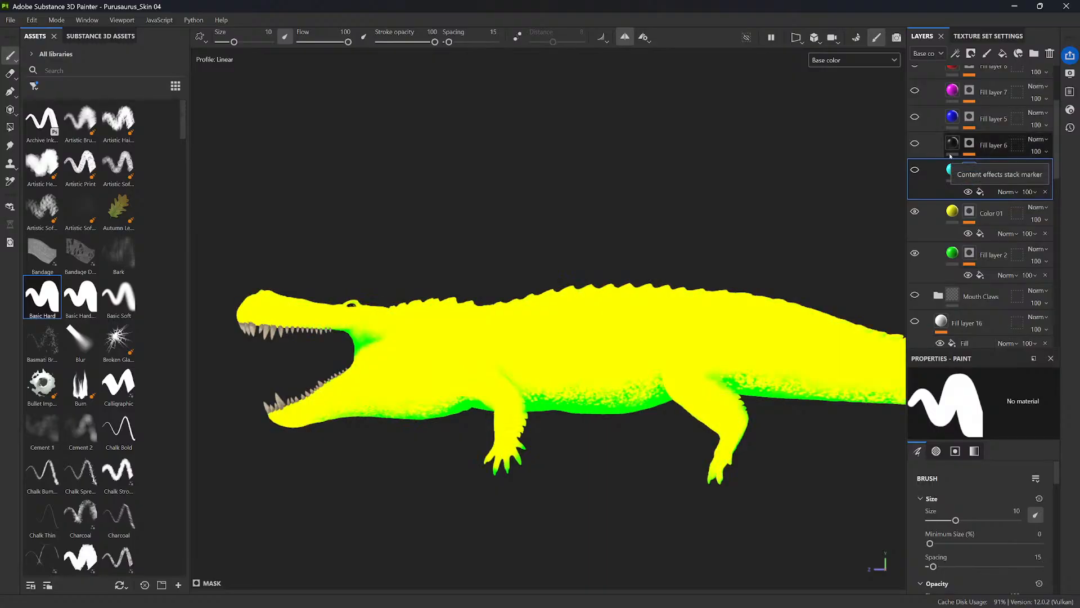
# - Show the black Fill layer 6 and link its mask fill to the Color 7 Mask anchor point
pyautogui.click(915, 143)
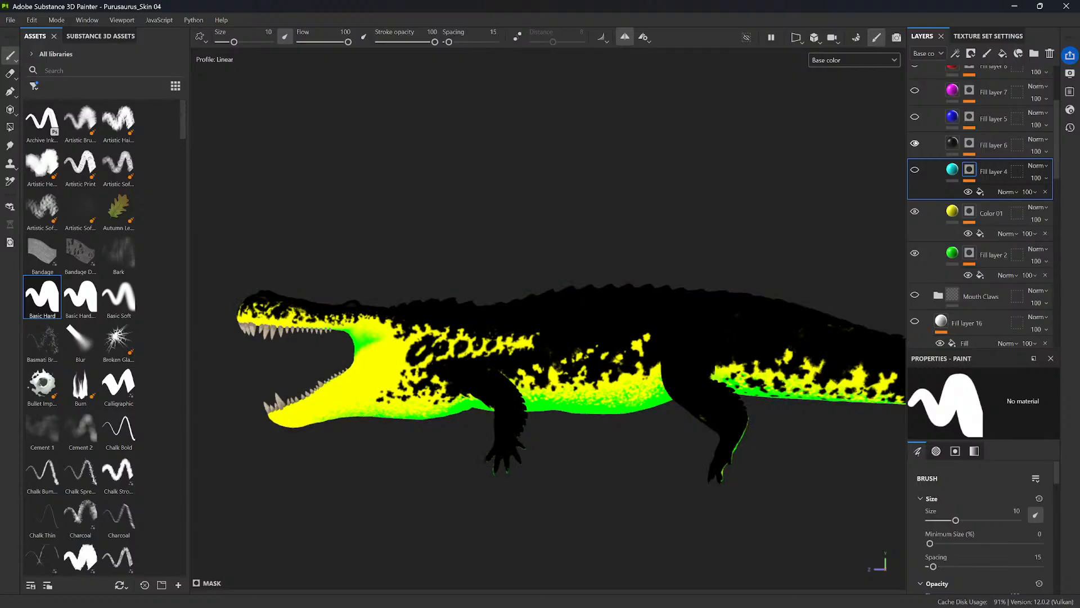
pyautogui.click(968, 144)
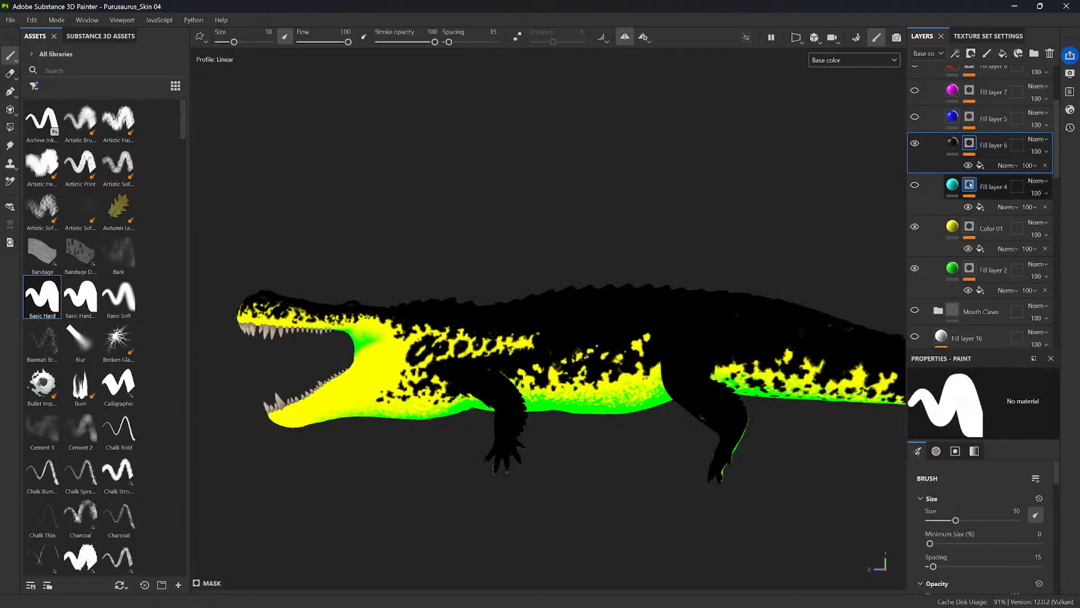
pyautogui.click(989, 166)
pyautogui.click(961, 481)
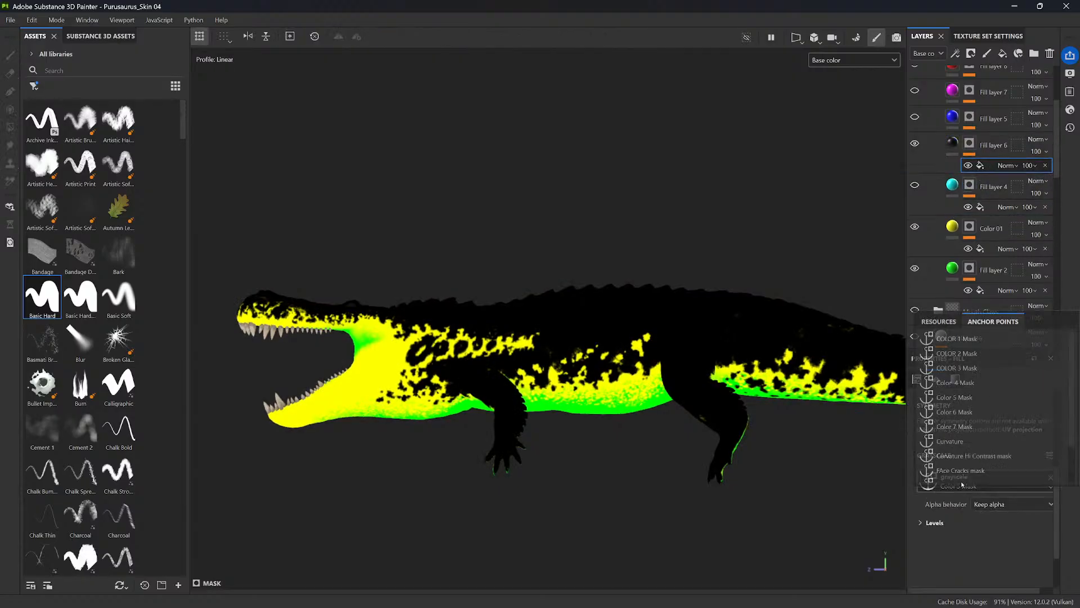
pyautogui.click(961, 427)
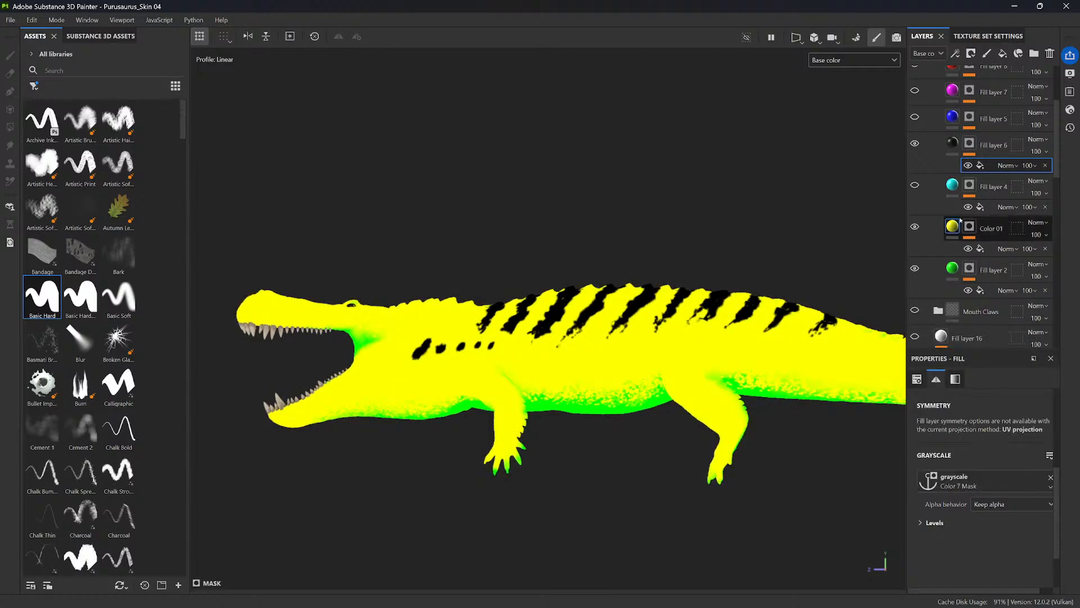
# - Move the black Fill layer 6 to the top of the RGBP folder and toggle the magenta Fill layer 7 to check it
pyautogui.scroll(3, 983, 143)
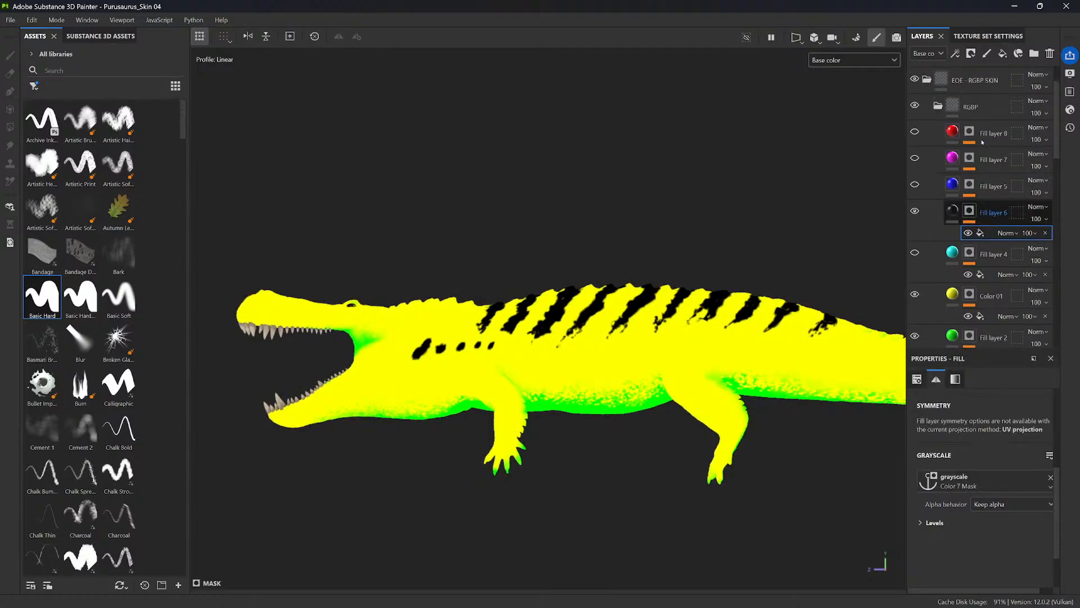
pyautogui.moveTo(987, 209); pyautogui.dragTo(979, 120)
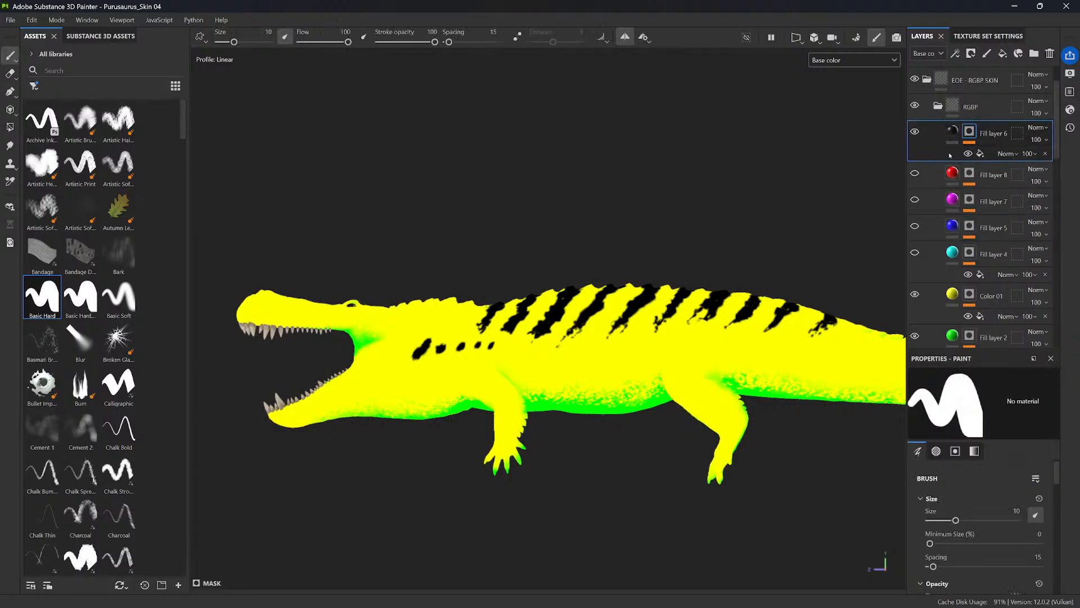
pyautogui.click(915, 200)
pyautogui.click(916, 200)
# - Move the red Fill layer 8 directly above Color 01, visible, and link its mask fill to the COLOR 3 Mask anchor point
pyautogui.scroll(-2, 1059, 150)
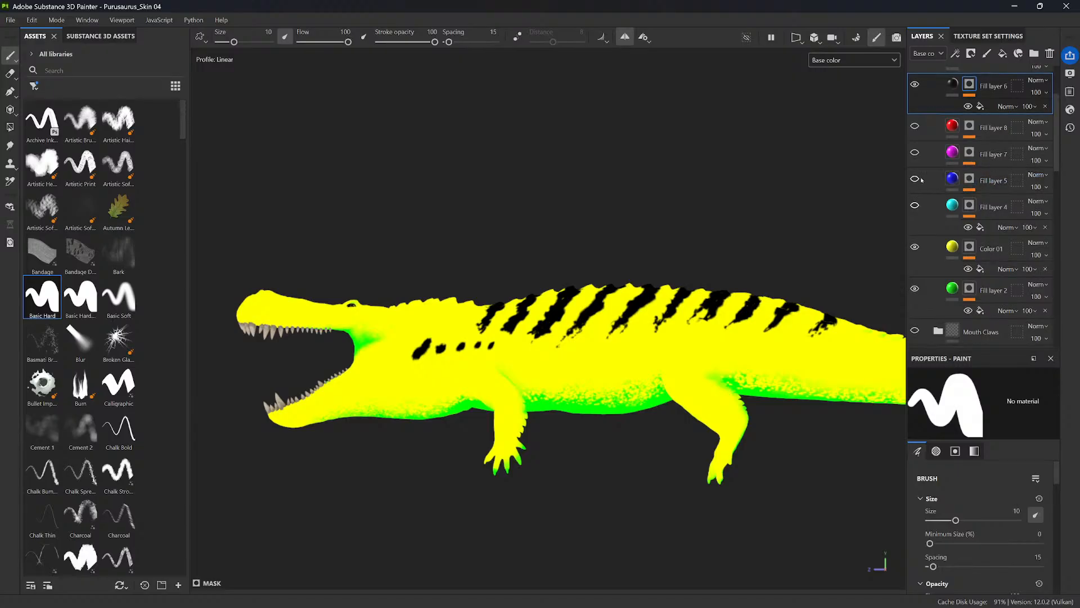
pyautogui.moveTo(994, 129); pyautogui.dragTo(977, 245)
pyautogui.click(973, 223)
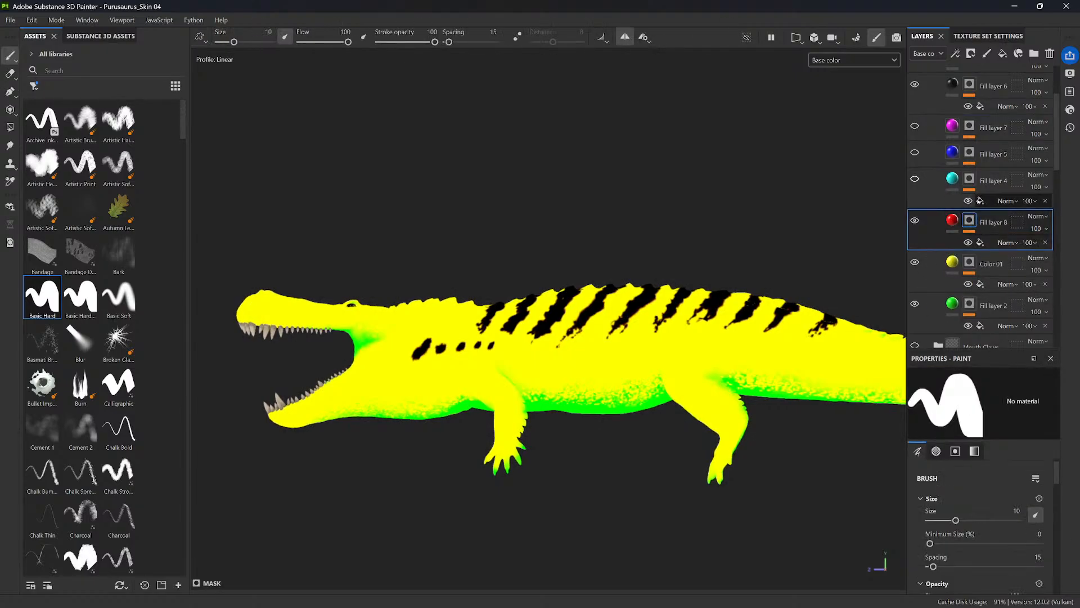
pyautogui.click(991, 243)
pyautogui.click(978, 498)
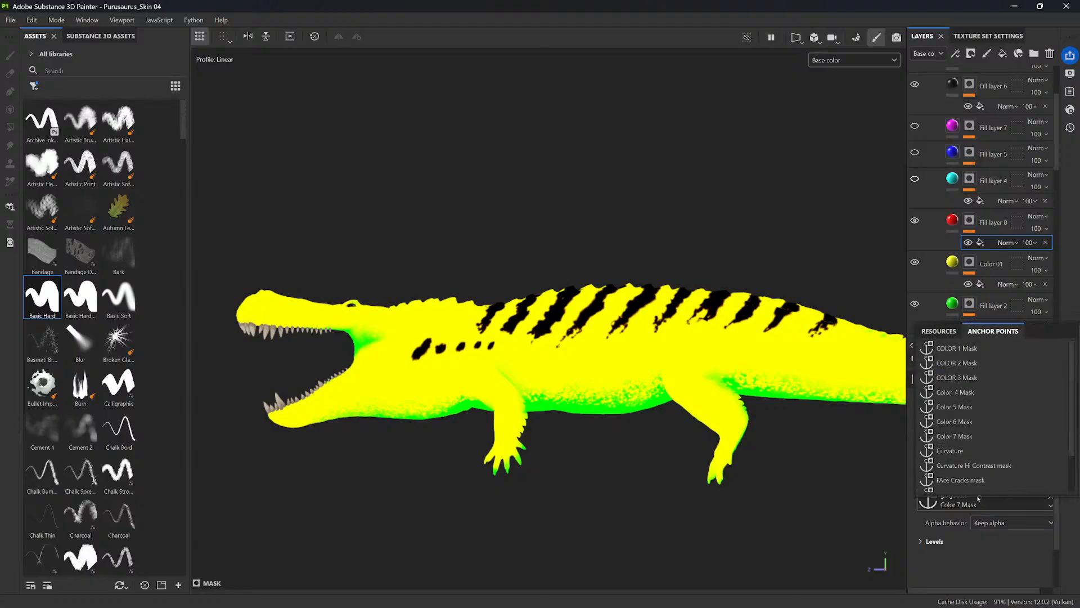
pyautogui.click(960, 378)
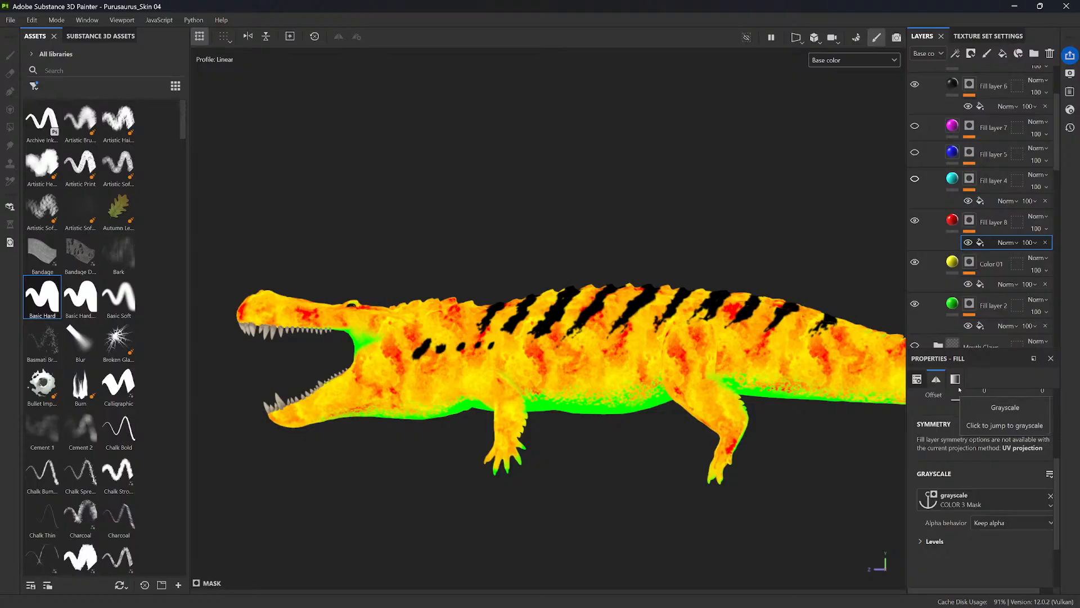
# - Show the cyan Fill layer 4 and link its mask fill to the Color 5 Mask anchor point, trying Color 4 Mask first
pyautogui.click(915, 179)
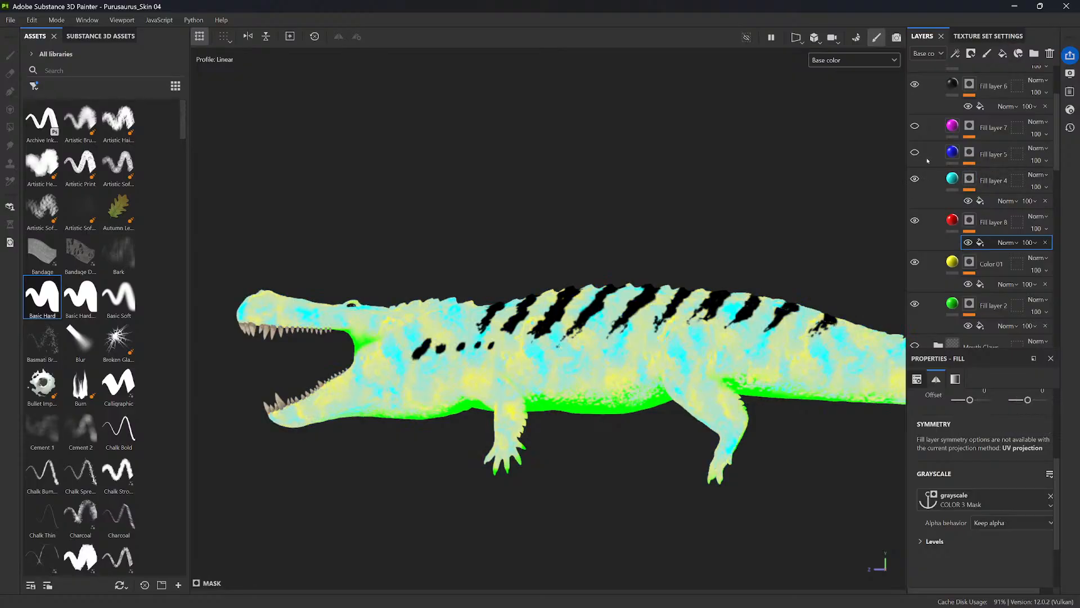
pyautogui.click(974, 158)
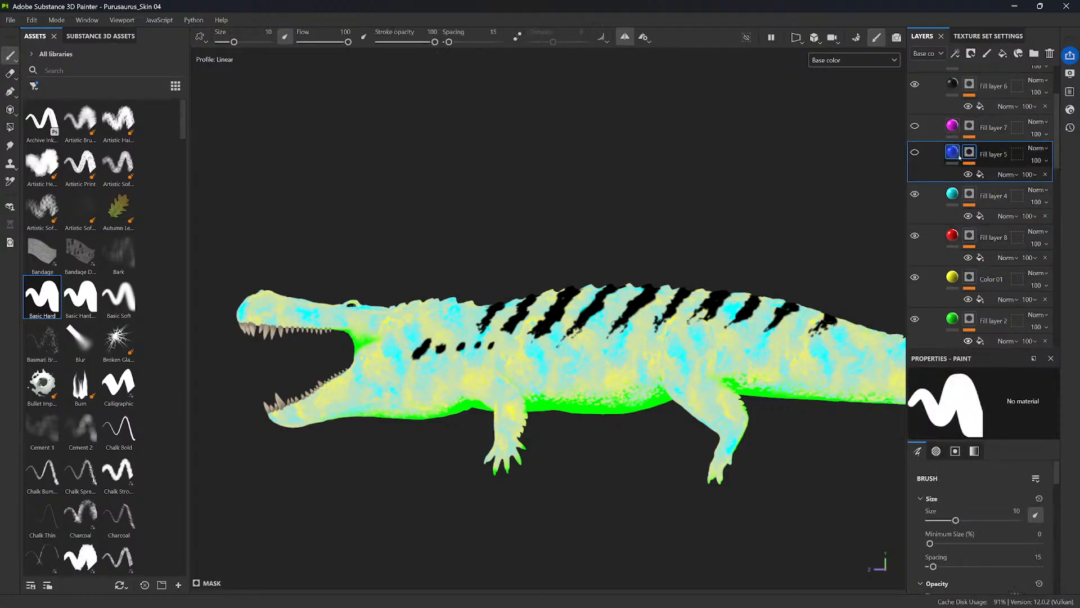
pyautogui.click(991, 216)
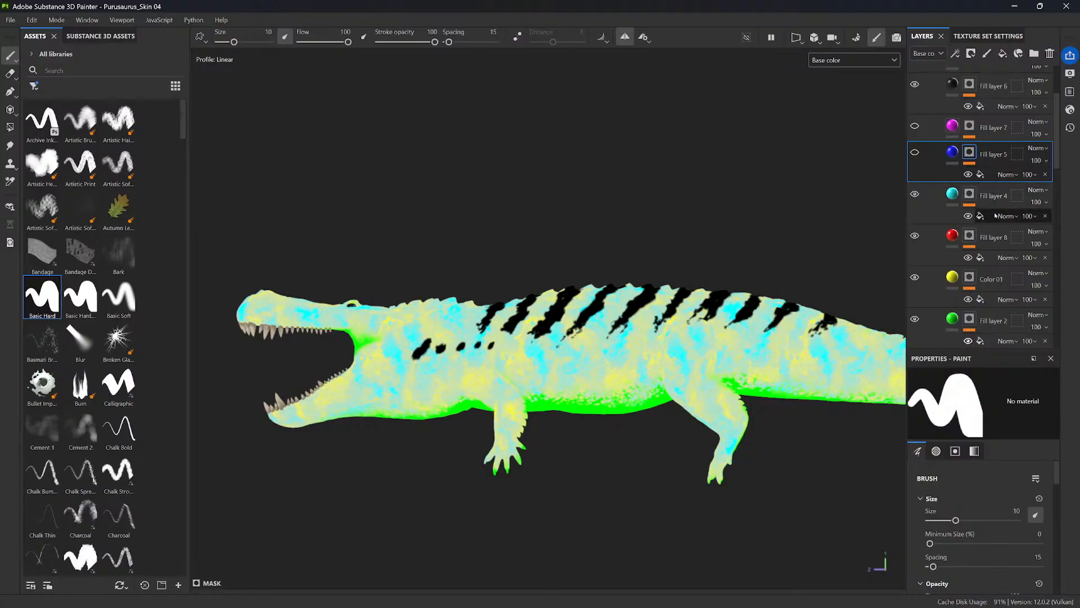
pyautogui.click(934, 499)
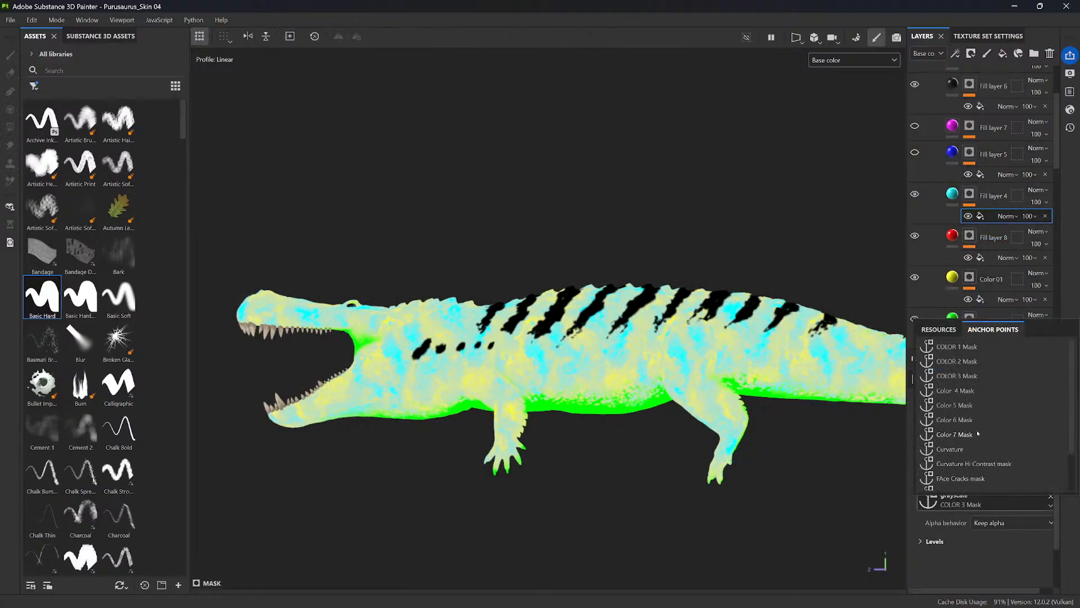
pyautogui.click(966, 393)
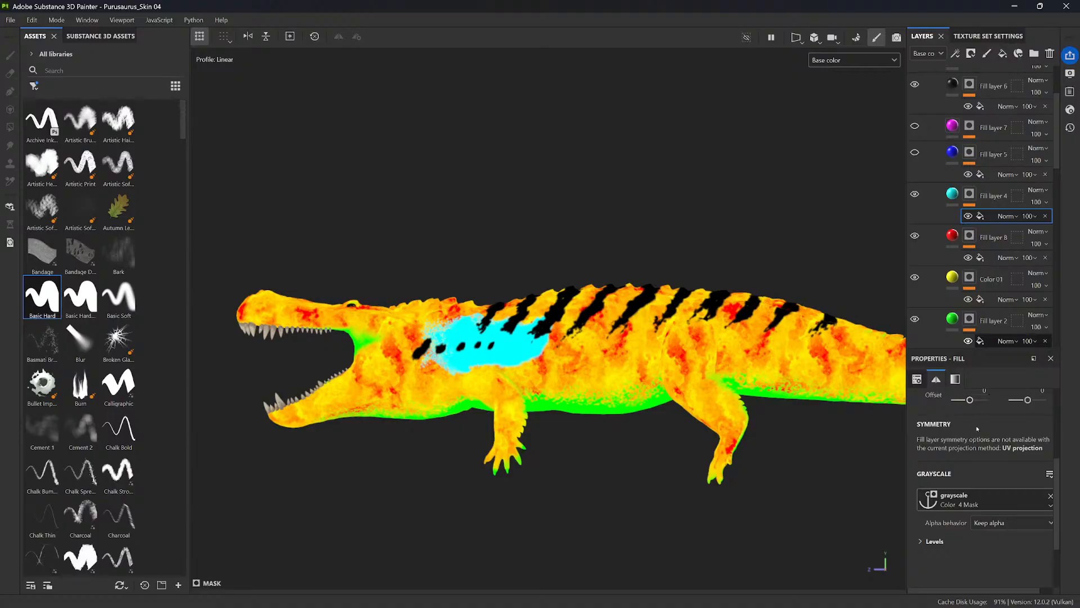
pyautogui.click(976, 502)
pyautogui.click(968, 410)
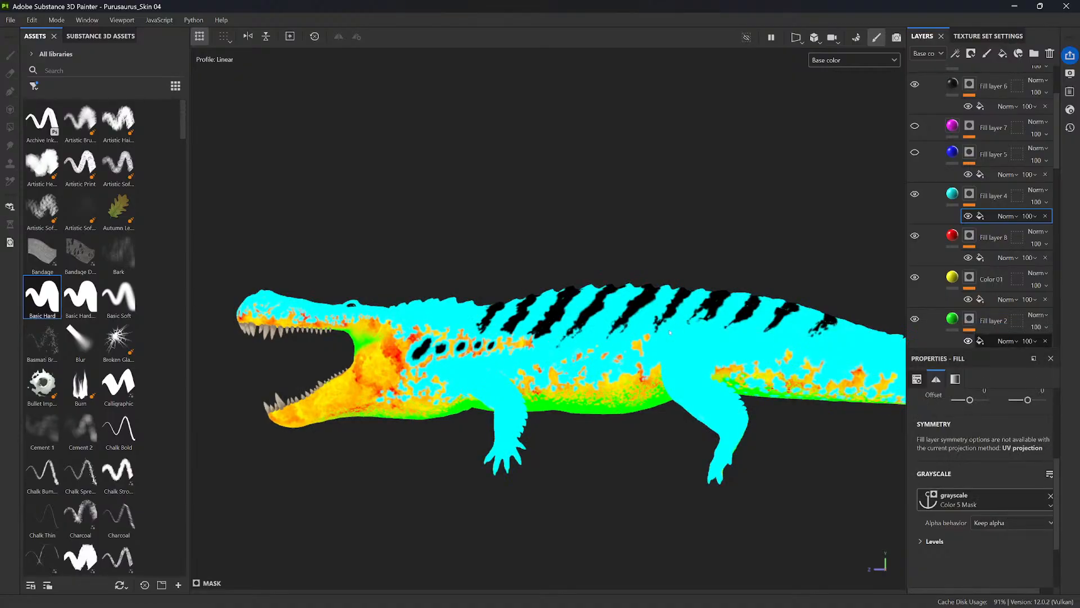
# - Show the blue Fill layer 5 and link its mask fill to the Color 6 Mask anchor point
pyautogui.moveTo(641, 380)
pyautogui.keyDown('alt'); pyautogui.mouseDown()
pyautogui.moveTo(703, 386)
pyautogui.moveTo(714, 347)
pyautogui.moveTo(705, 313)
pyautogui.moveTo(641, 381)
pyautogui.mouseUp(); pyautogui.keyUp('alt')
pyautogui.scroll(3, 641, 380)
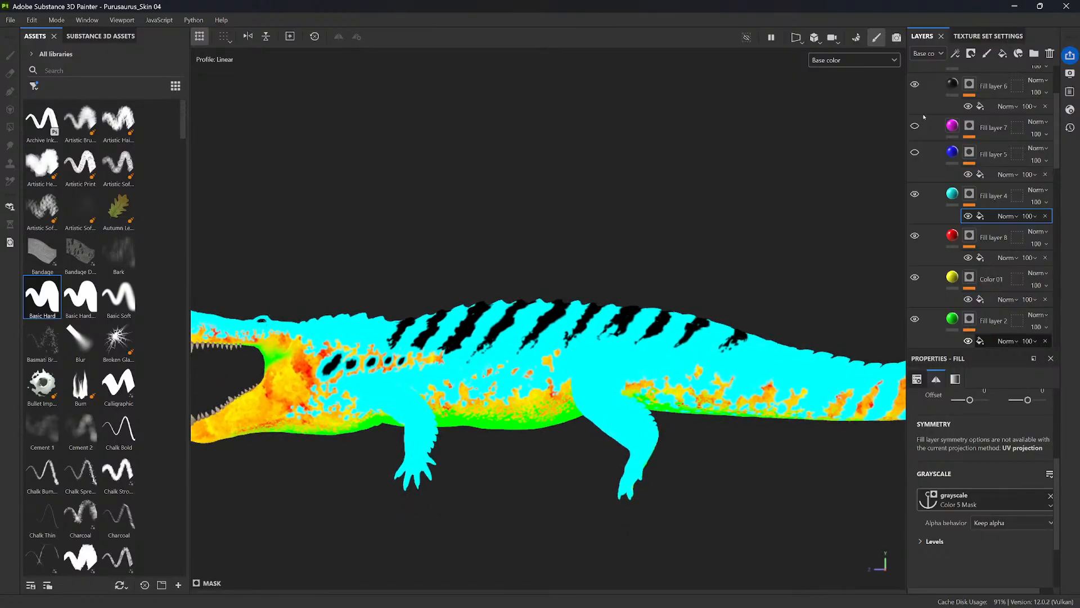
pyautogui.click(915, 153)
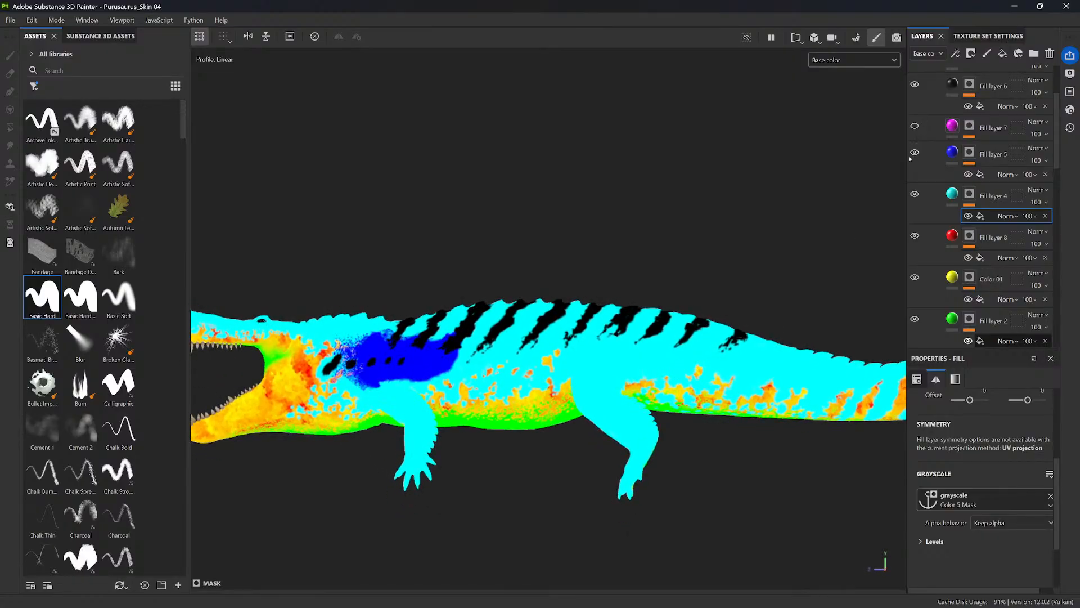
pyautogui.click(970, 159)
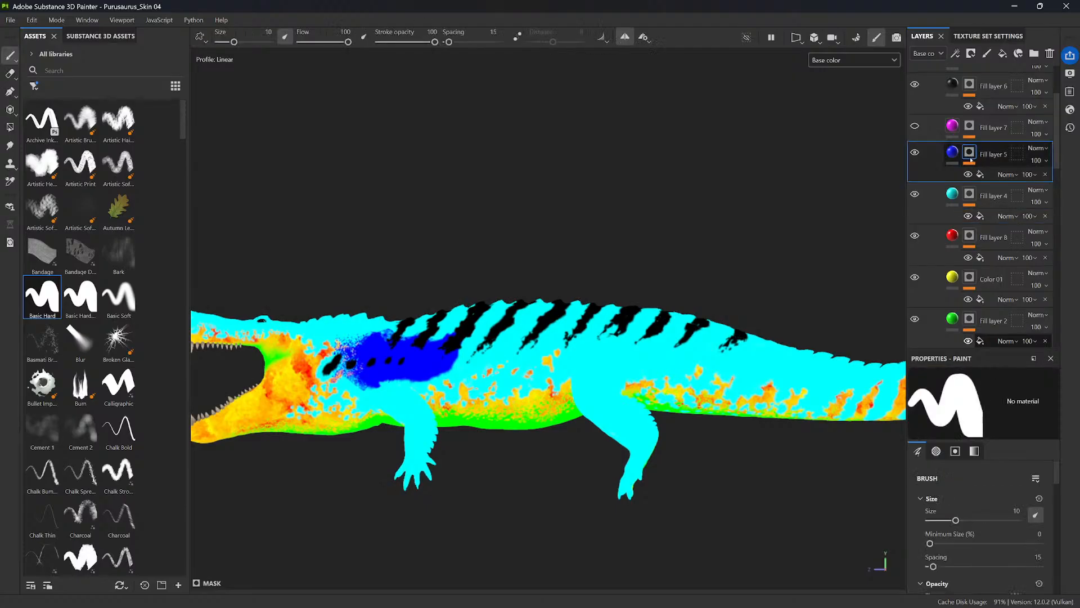
pyautogui.click(987, 175)
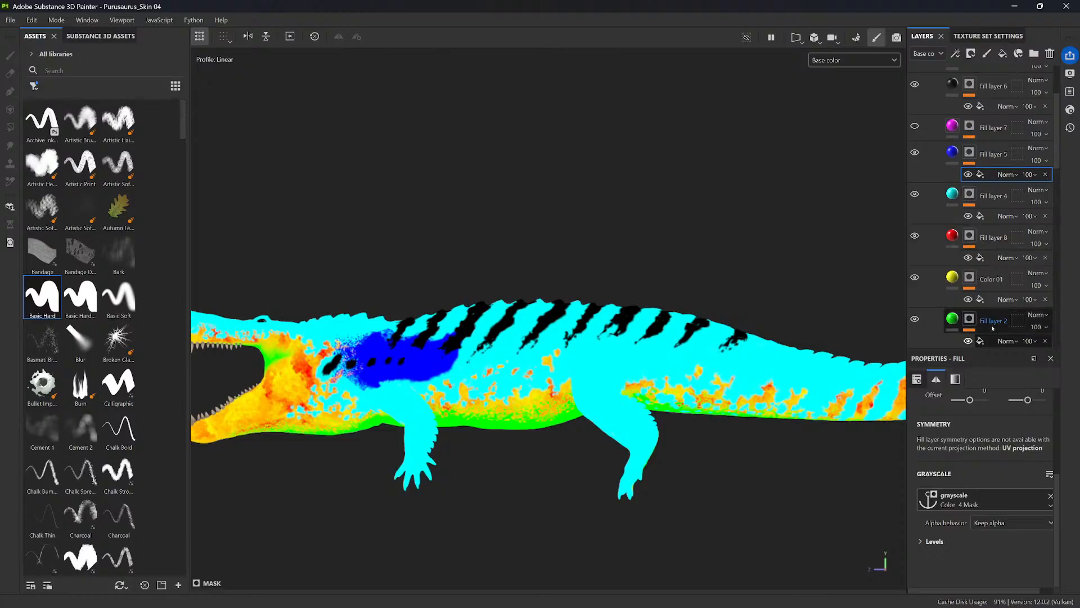
pyautogui.click(971, 502)
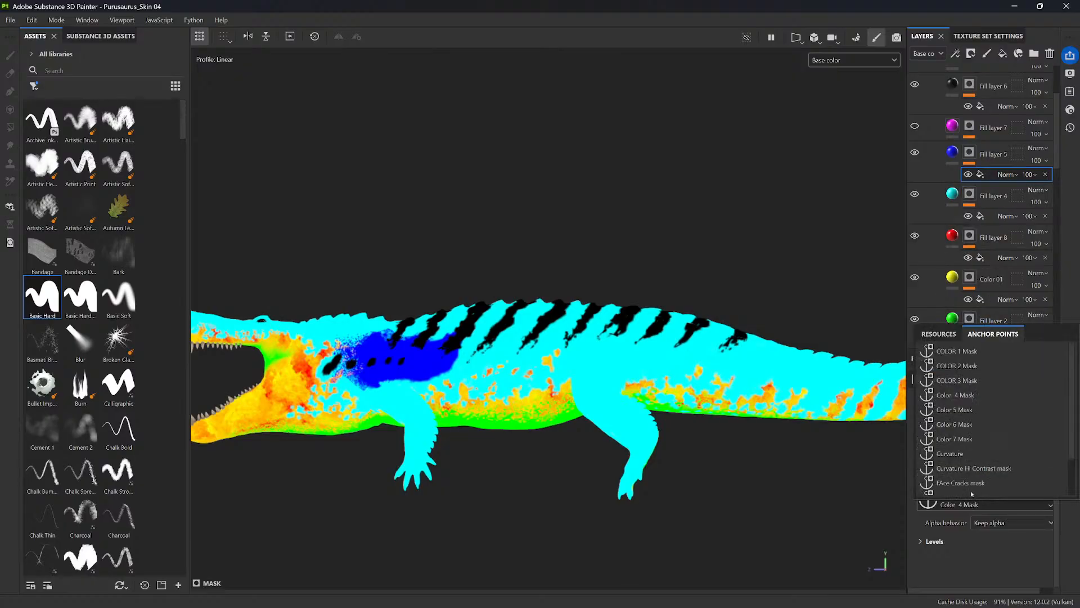
pyautogui.click(966, 425)
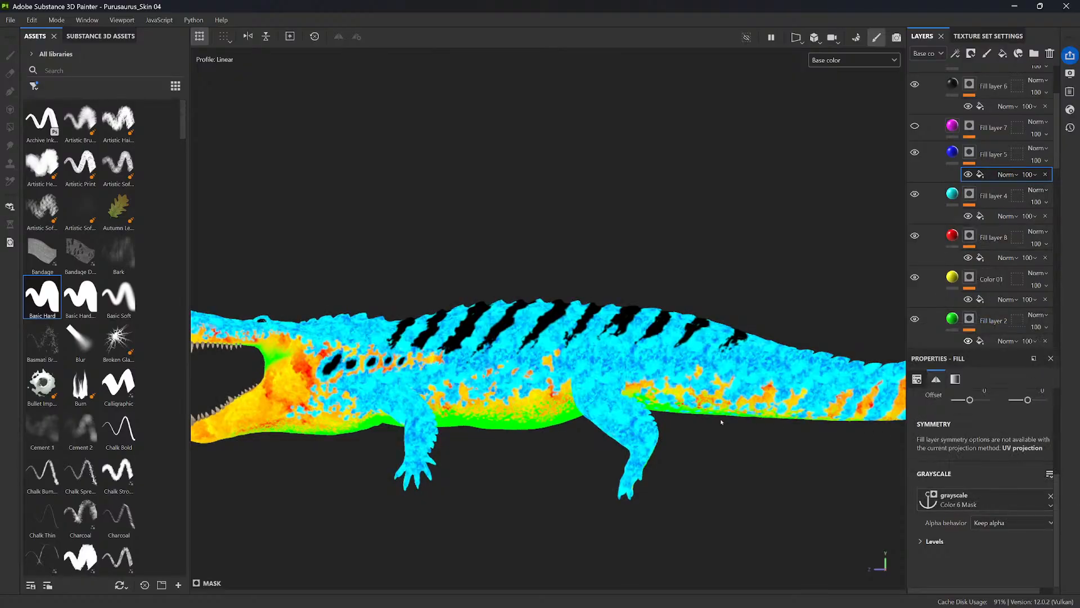
# - Show the magenta Fill layer 7, add a mask fill to it and link the fill to the Color 5 Mask anchor point
pyautogui.keyDown('alt'); pyautogui.moveTo(645, 381); pyautogui.dragTo(759, 391, button='middle'); pyautogui.keyUp('alt')
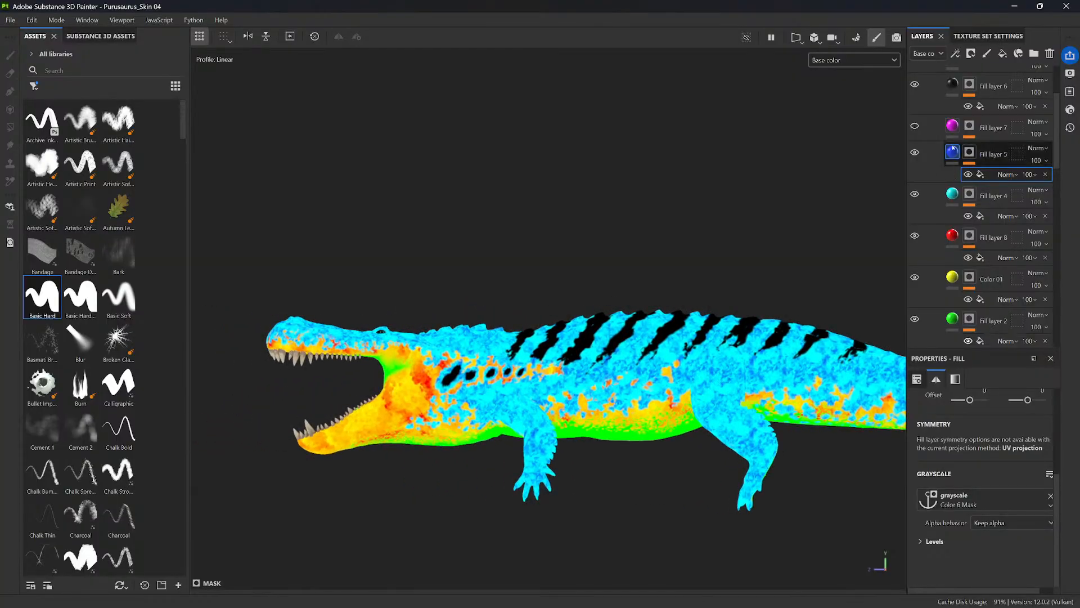
pyautogui.click(915, 126)
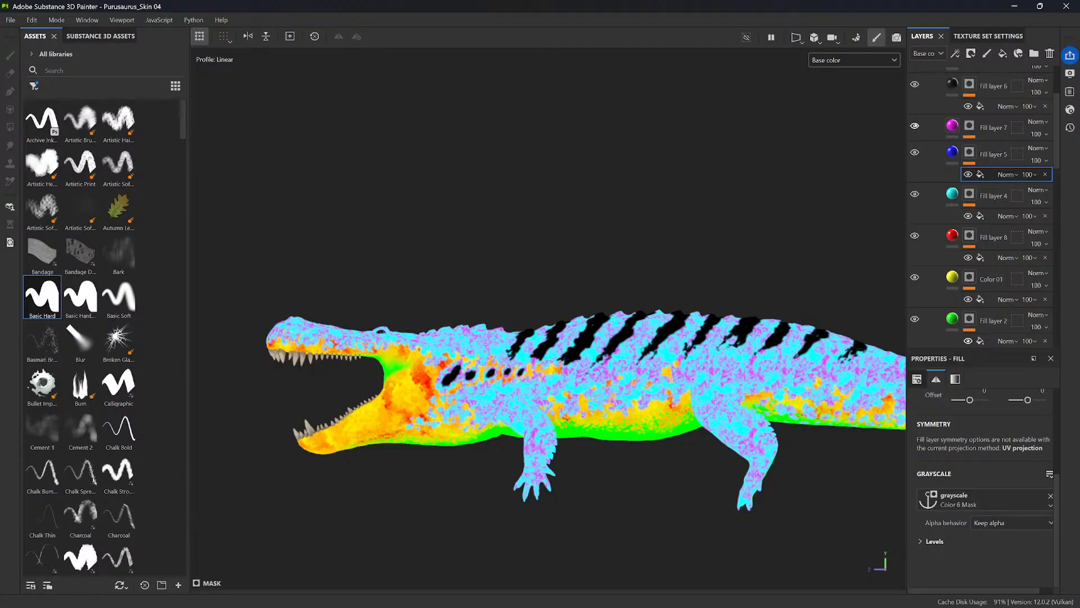
pyautogui.click(915, 126)
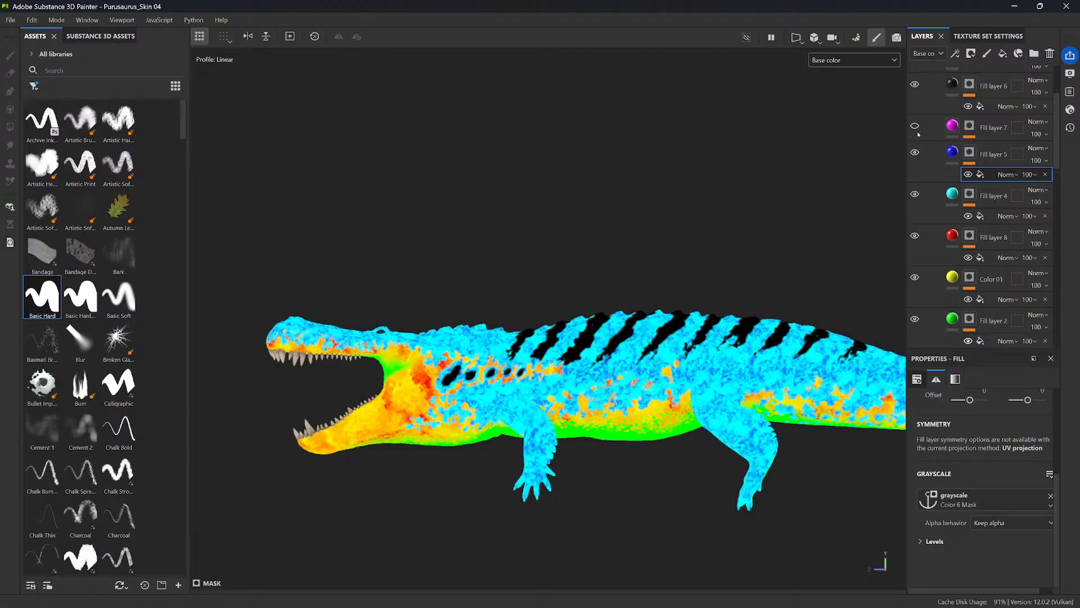
pyautogui.click(915, 126)
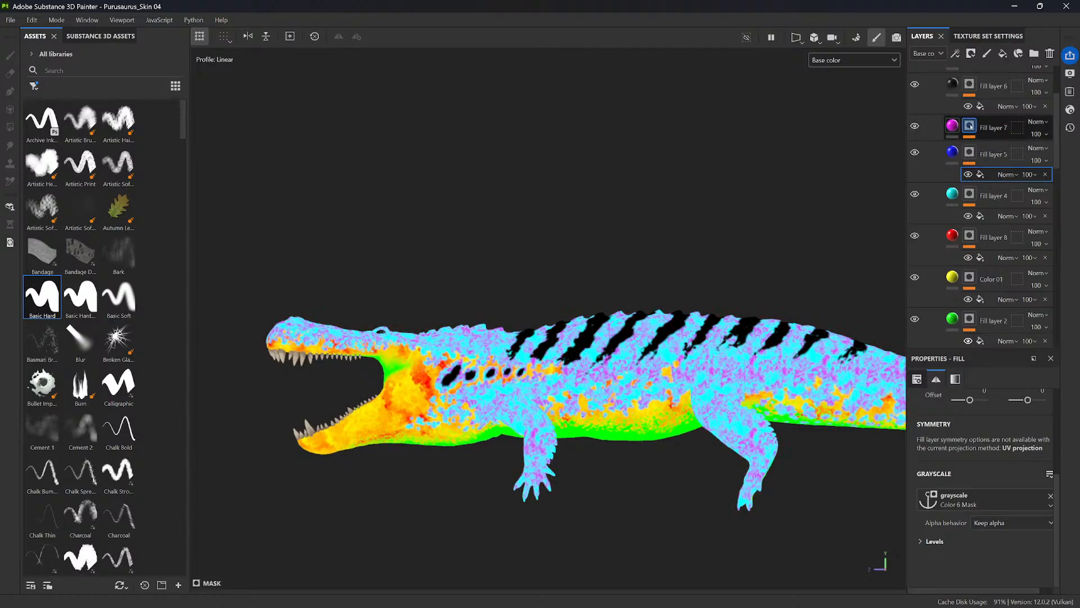
pyautogui.click(970, 125)
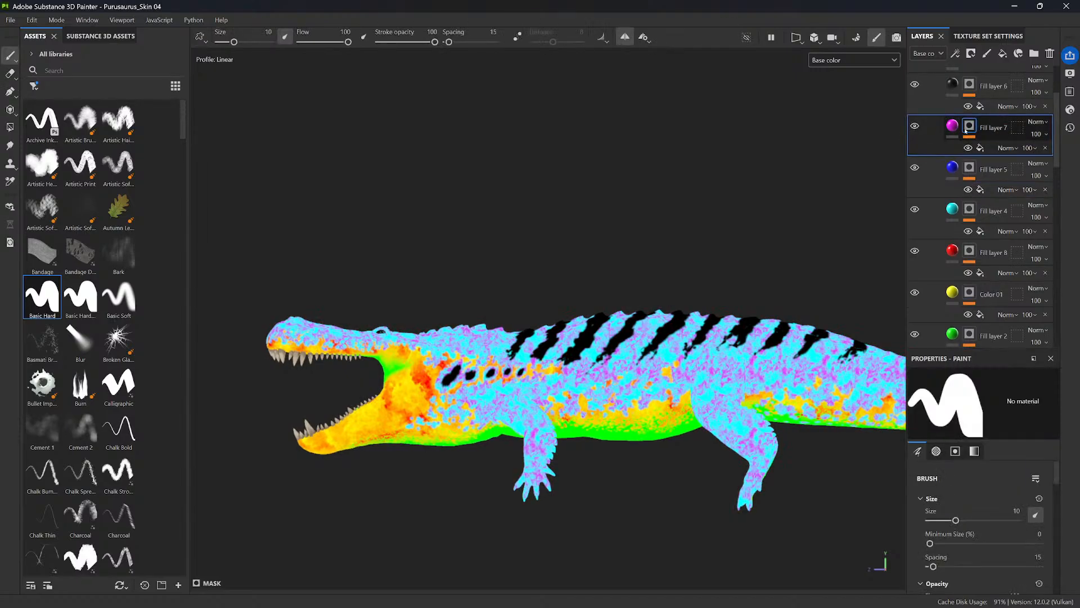
pyautogui.click(1008, 147)
pyautogui.click(971, 503)
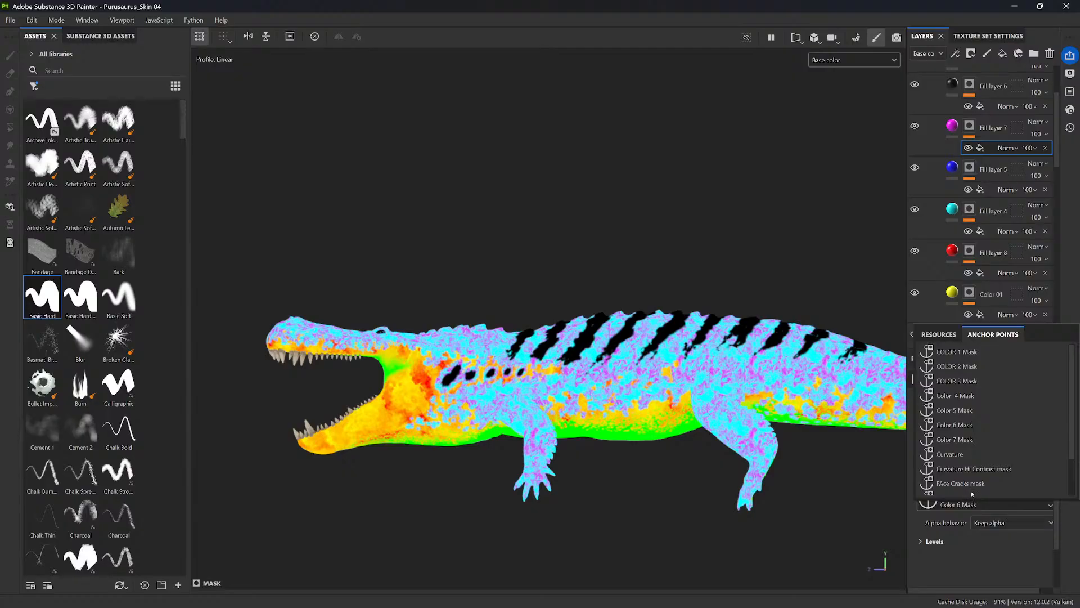
pyautogui.click(965, 411)
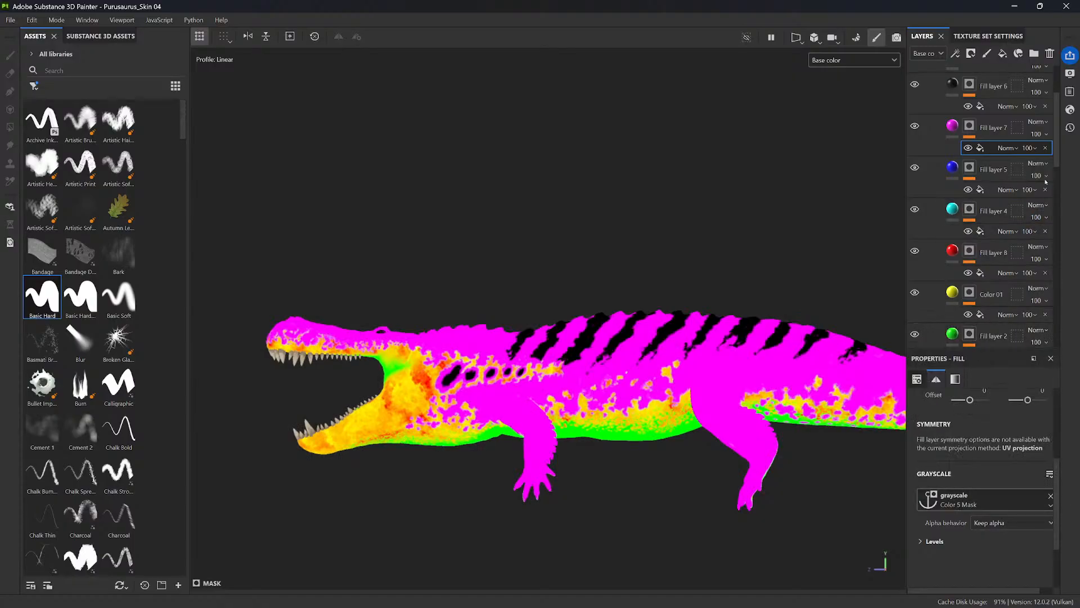
# - Move the magenta Fill layer 7 between Fill layer 4 and Fill layer 8 and link its mask fill to the Color 4 Mask anchor point
pyautogui.moveTo(1057, 156)
pyautogui.mouseDown()
pyautogui.moveTo(1058, 264)
pyautogui.moveTo(1054, 162)
pyautogui.mouseUp()
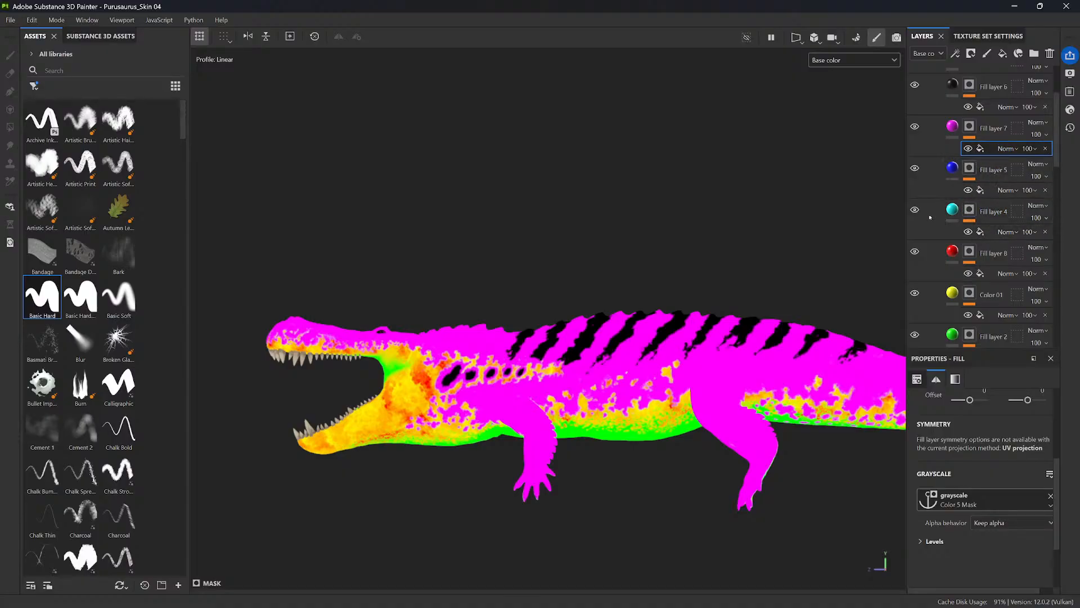
pyautogui.moveTo(990, 129); pyautogui.dragTo(987, 232)
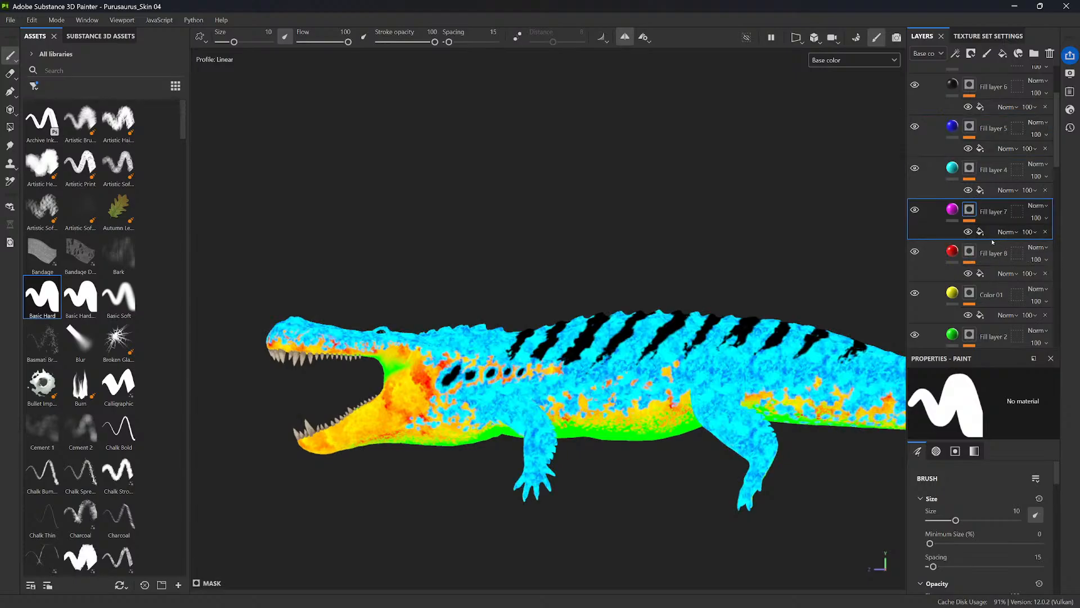
pyautogui.click(988, 235)
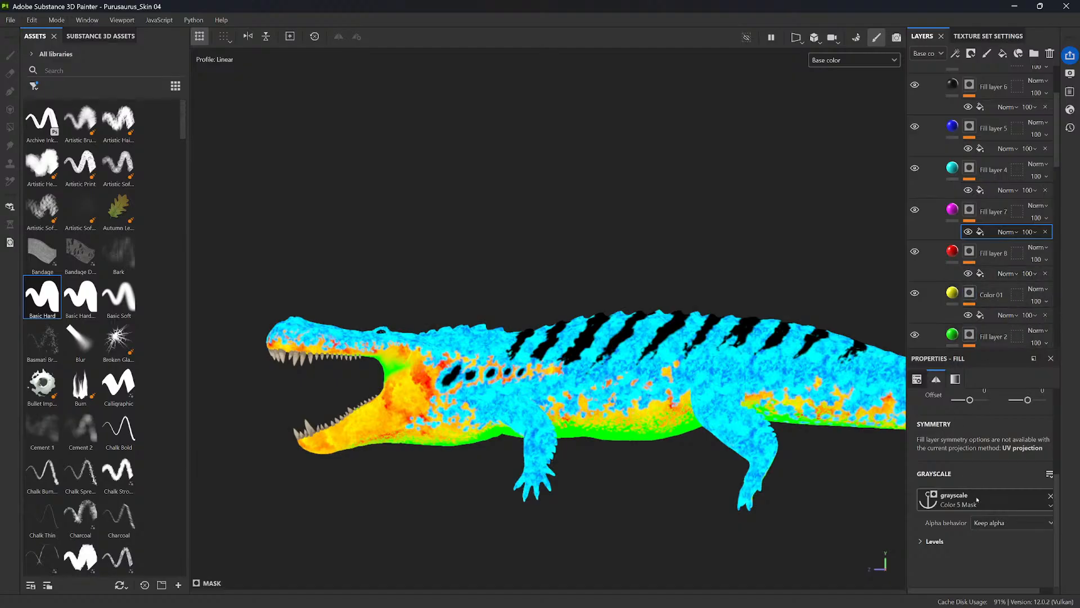
pyautogui.click(969, 500)
pyautogui.click(956, 403)
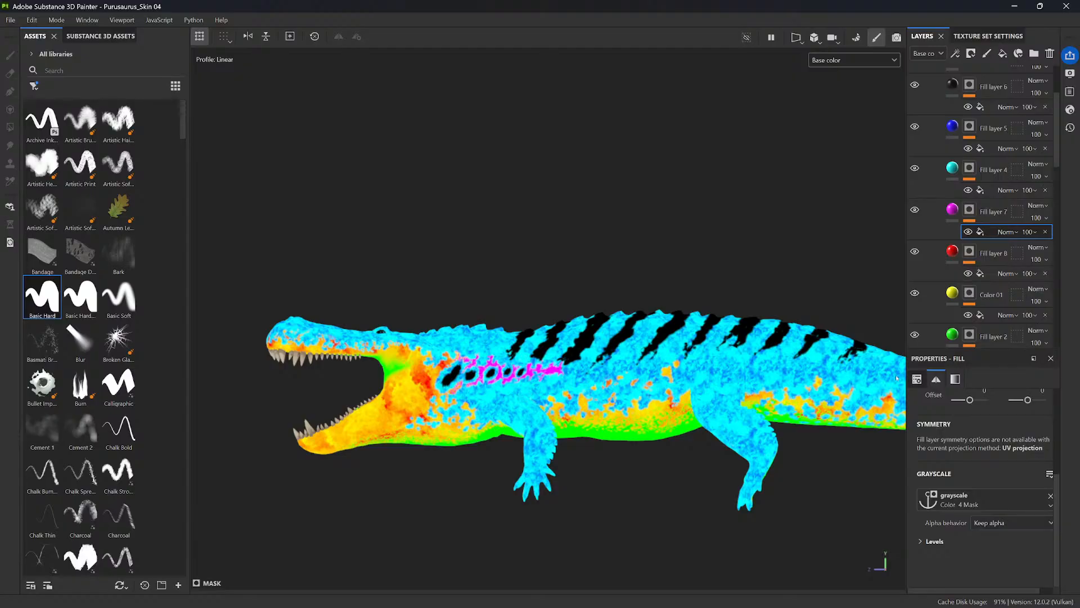
# - Toggle the visibility of Color 01, Fill layer 8 and Fill layer 4 to check their masks, and examine the magenta neck band up close
pyautogui.moveTo(1058, 139); pyautogui.dragTo(1057, 116)
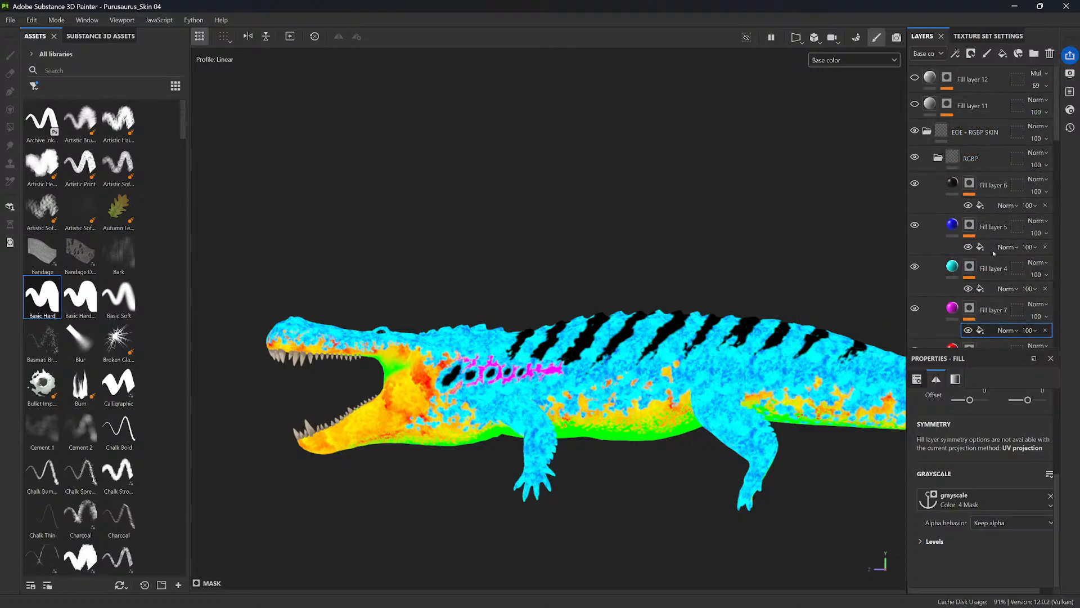
pyautogui.moveTo(1058, 131); pyautogui.dragTo(1057, 173)
pyautogui.click(916, 217)
pyautogui.click(916, 218)
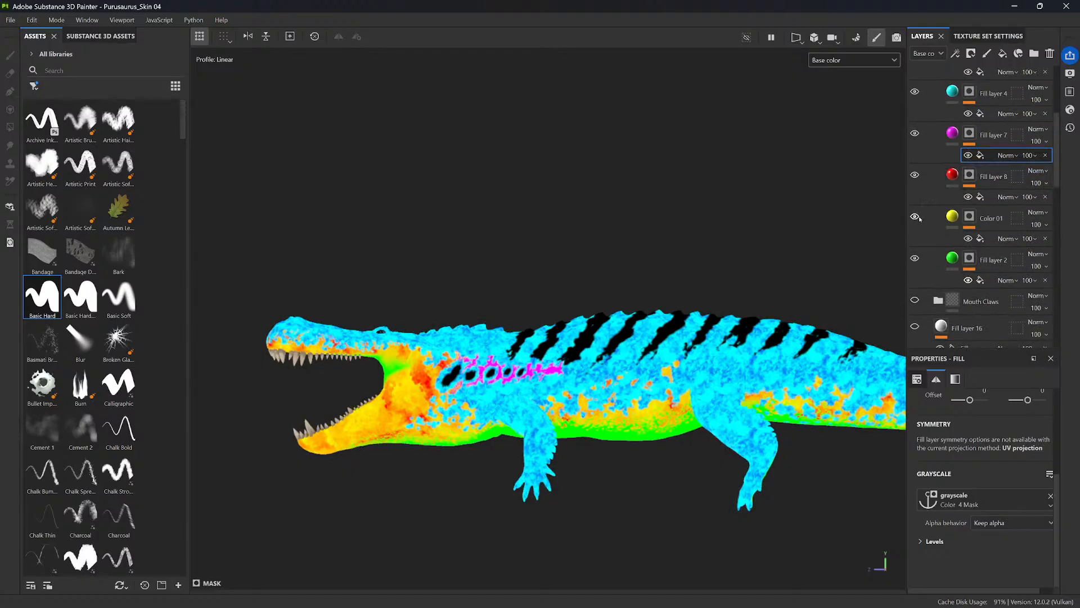
pyautogui.click(916, 175)
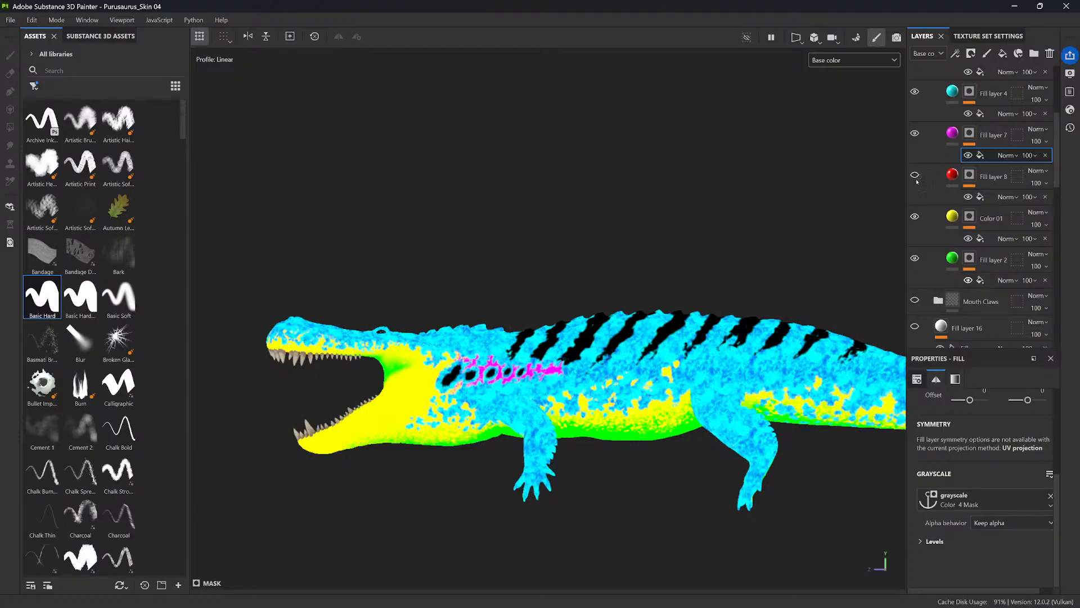
pyautogui.click(916, 175)
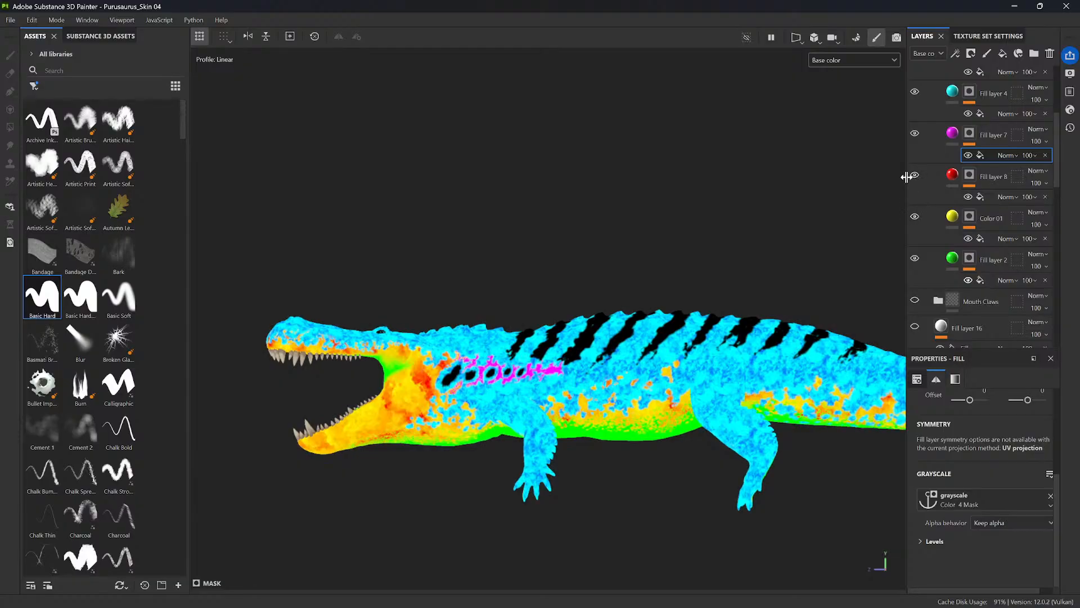
pyautogui.click(915, 175)
pyautogui.click(915, 175)
pyautogui.click(915, 91)
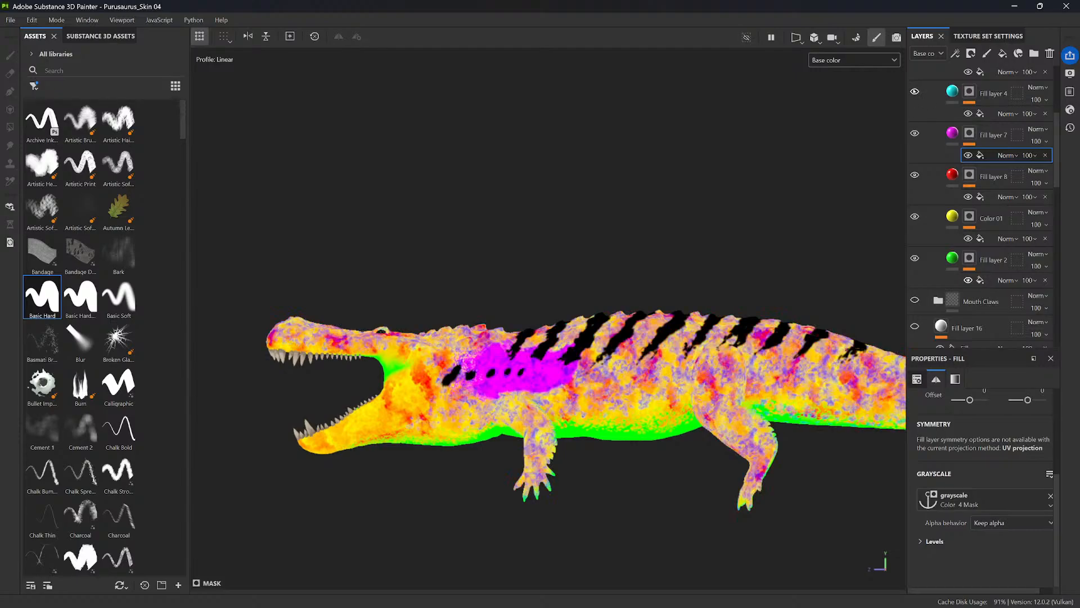
pyautogui.click(914, 91)
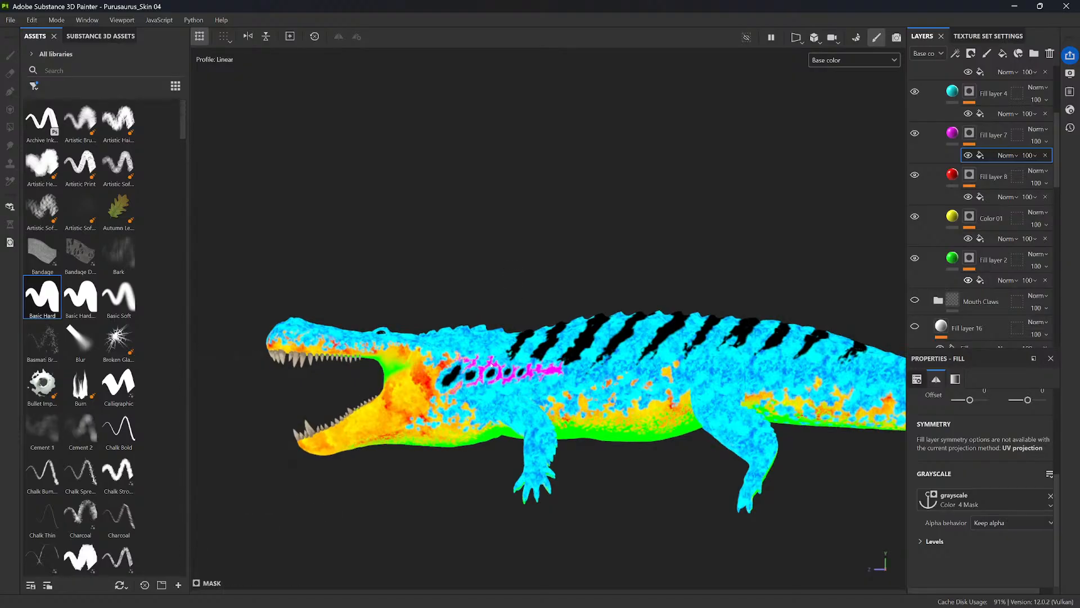
pyautogui.scroll(2, 533, 471)
pyautogui.scroll(5, 533, 471)
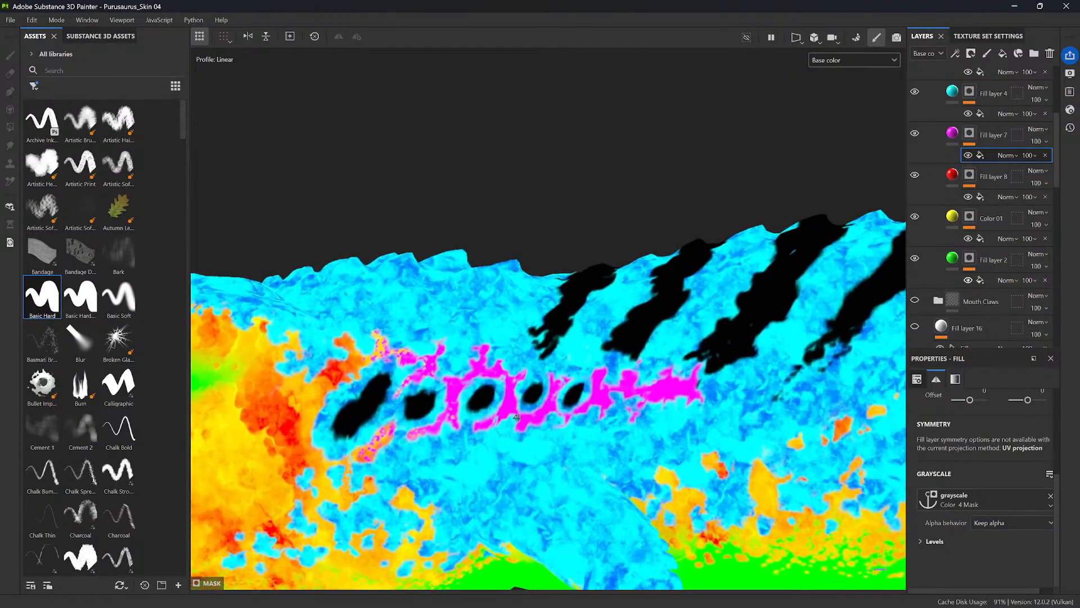
pyautogui.keyDown('alt'); pyautogui.moveTo(503, 448); pyautogui.dragTo(484, 386); pyautogui.keyUp('alt')
pyautogui.scroll(-5, 559, 456)
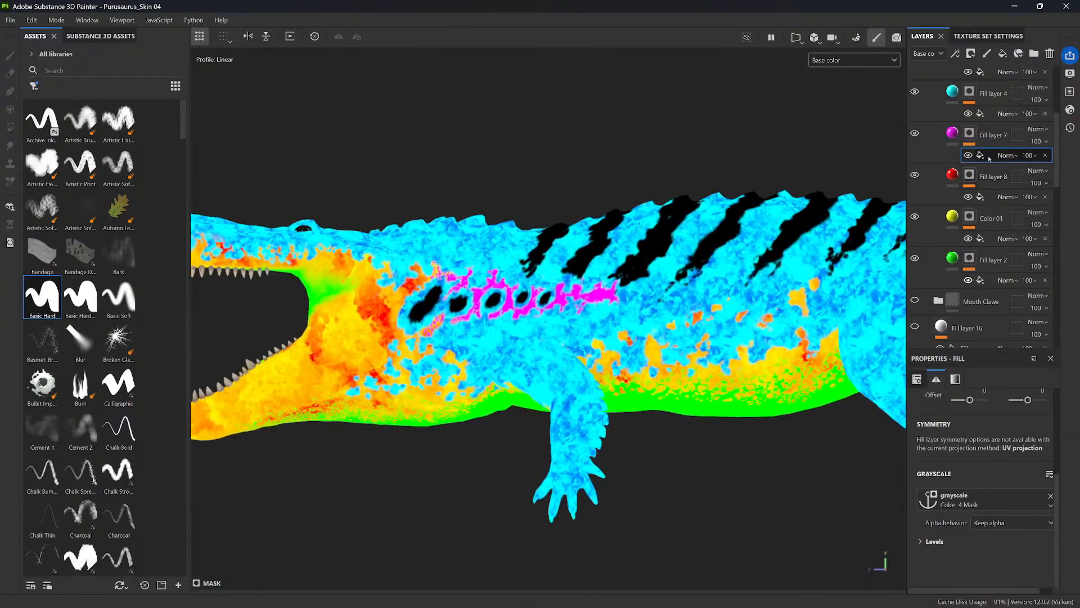
# - Add a Levels effect above the paint effect in the mask of the Color 5 skin layer
pyautogui.click(969, 92)
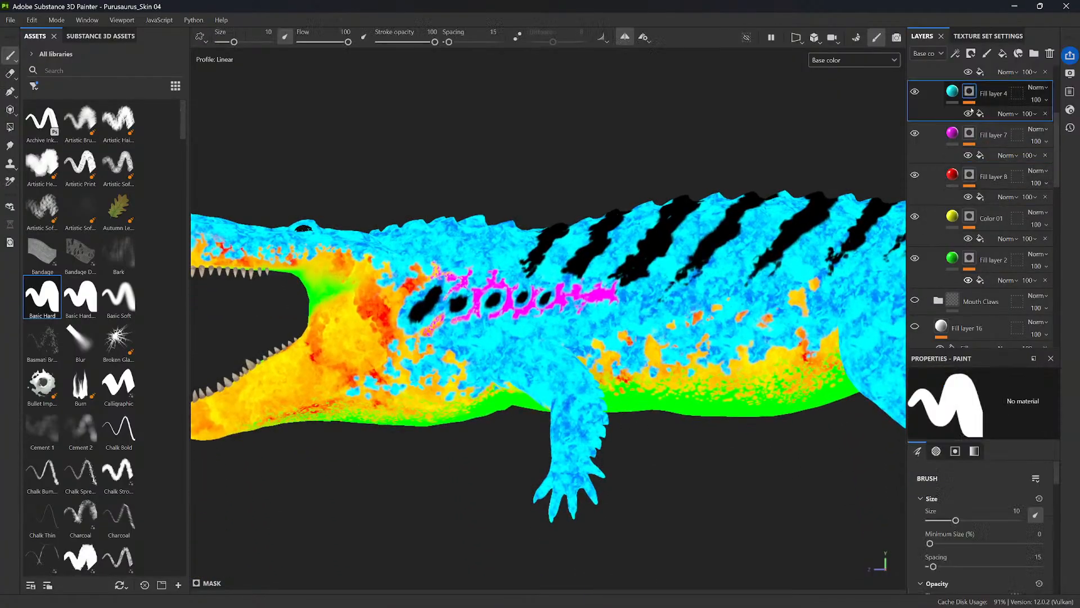
pyautogui.moveTo(1056, 141); pyautogui.dragTo(1057, 249)
pyautogui.click(995, 120)
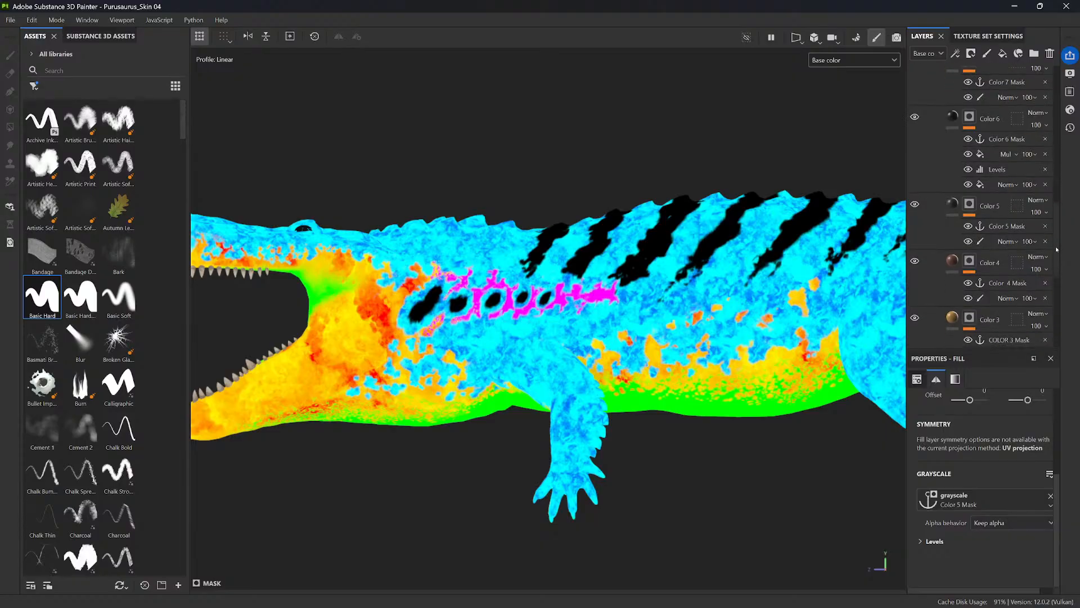
pyautogui.click(991, 241)
pyautogui.rightClick(990, 243)
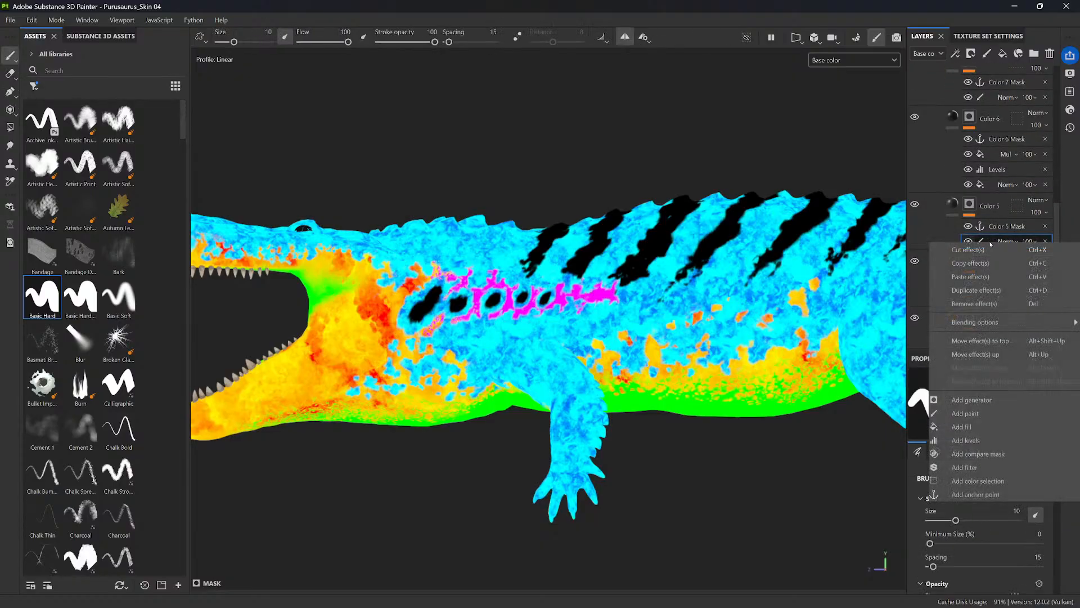
pyautogui.click(965, 440)
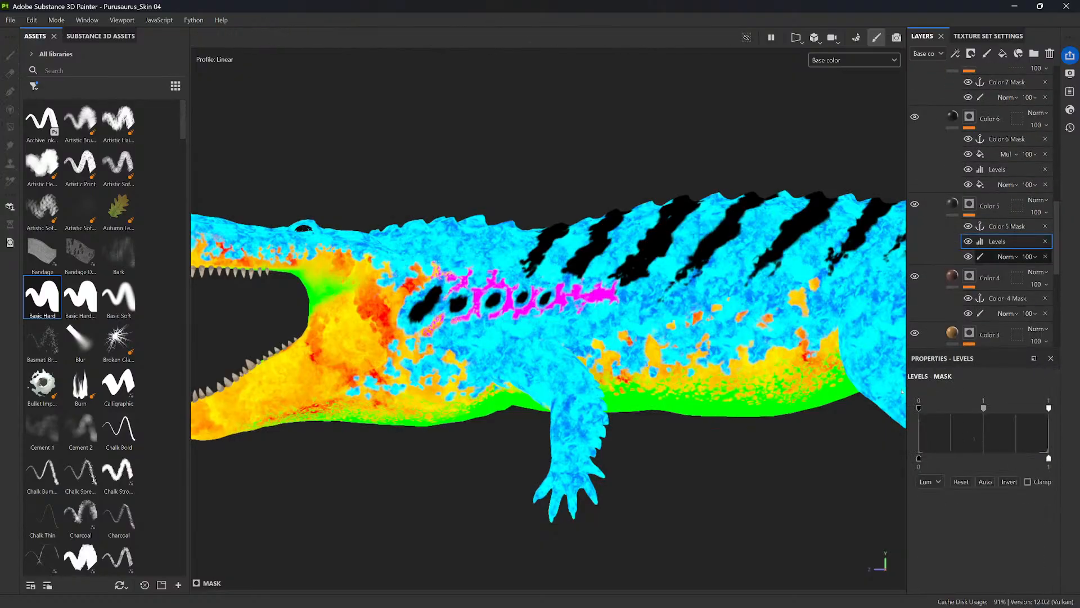
# - Isolate the Color 5 mask and harden its edges with input levels of 0.218 black, about 5.4 midtone and 0.796 white
pyautogui.scroll(5, 902, 391)
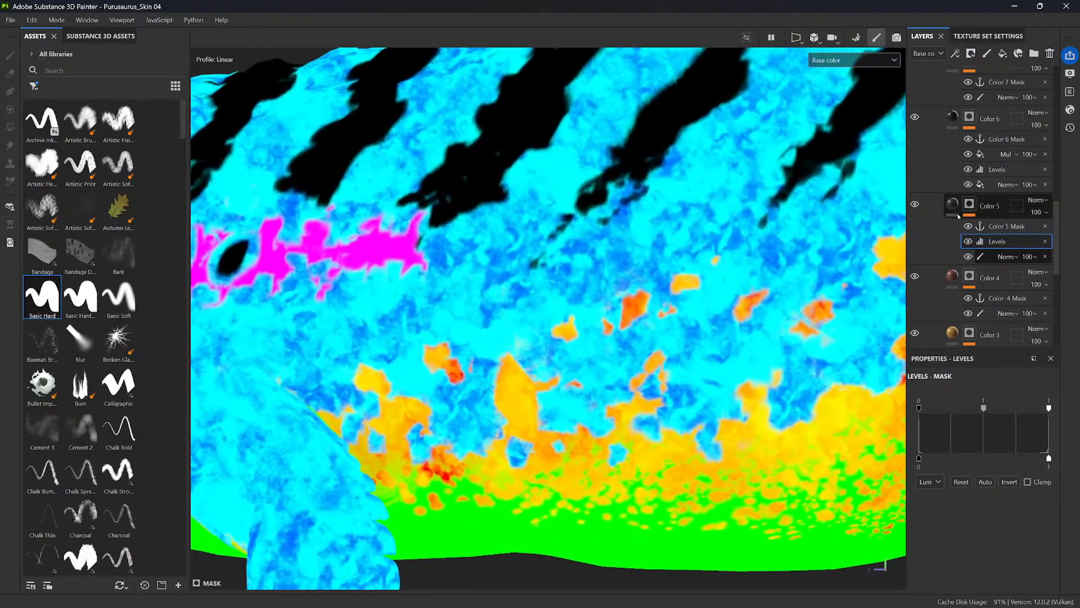
pyautogui.keyDown('alt'); pyautogui.click(969, 203); pyautogui.keyUp('alt')
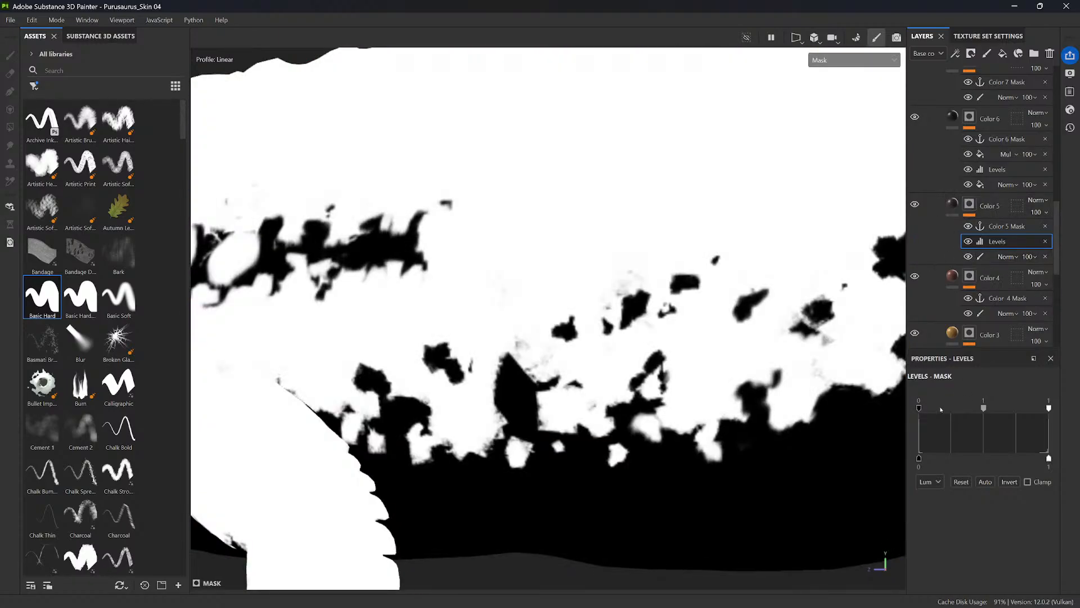
pyautogui.moveTo(919, 408); pyautogui.dragTo(946, 412)
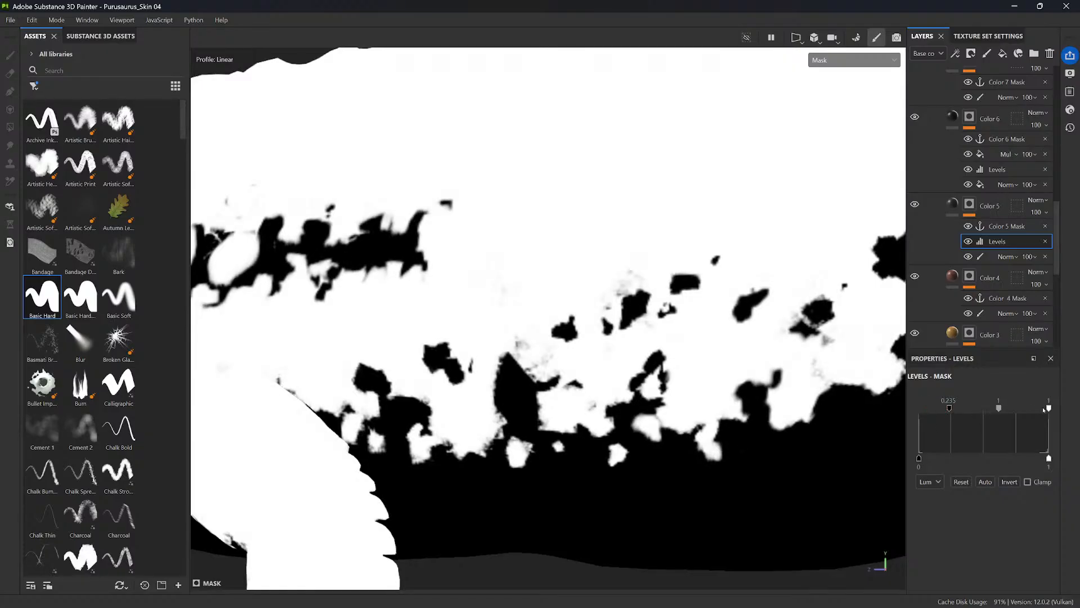
pyautogui.moveTo(1041, 413); pyautogui.dragTo(1034, 411)
pyautogui.moveTo(1034, 410); pyautogui.dragTo(995, 410)
pyautogui.click(993, 409)
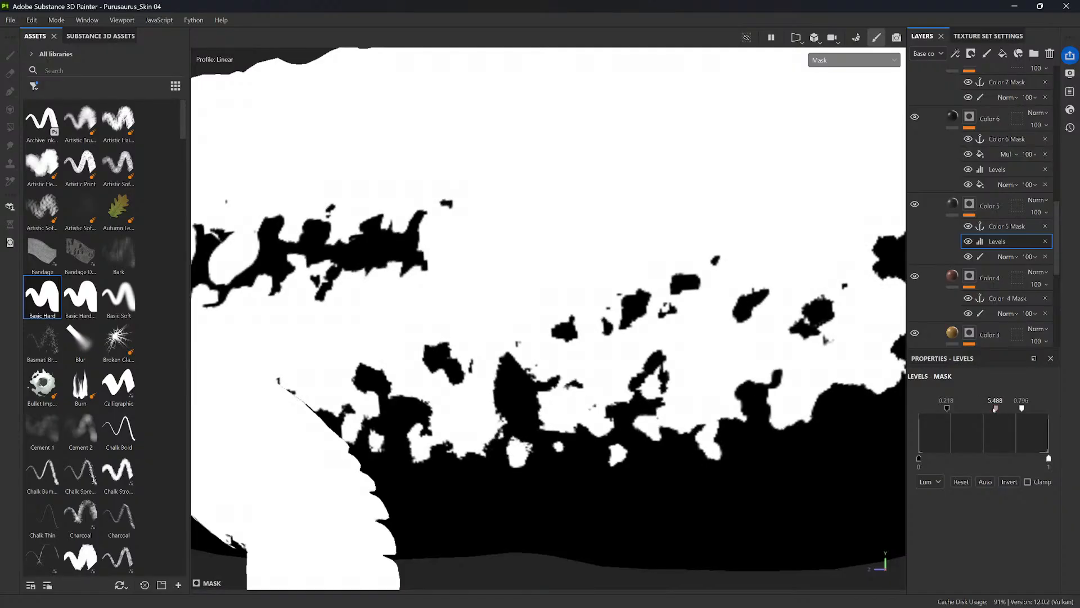
# - Examine the Color 5 mask edges over the neck and head, and check the colours on the model in the Material display
pyautogui.keyDown('alt'); pyautogui.moveTo(459, 293); pyautogui.dragTo(513, 332, button='middle'); pyautogui.keyUp('alt')
pyautogui.keyDown('alt'); pyautogui.moveTo(514, 332); pyautogui.dragTo(535, 439, button='right'); pyautogui.keyUp('alt')
pyautogui.keyDown('alt'); pyautogui.moveTo(465, 296); pyautogui.dragTo(502, 359, button='right'); pyautogui.keyUp('alt')
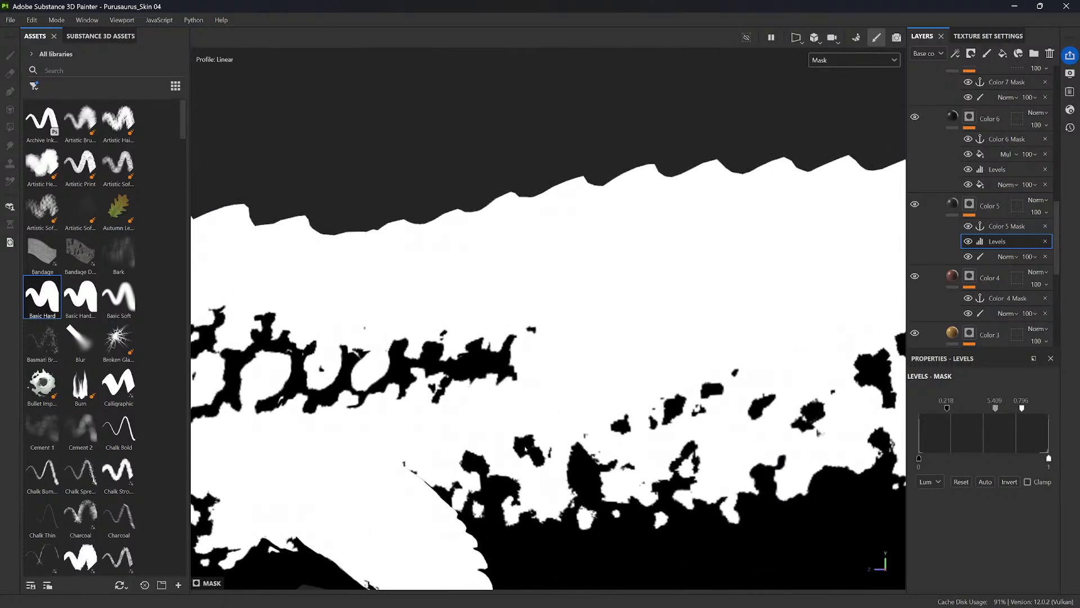
pyautogui.keyDown('alt'); pyautogui.moveTo(525, 448); pyautogui.dragTo(545, 371, button='right'); pyautogui.keyUp('alt')
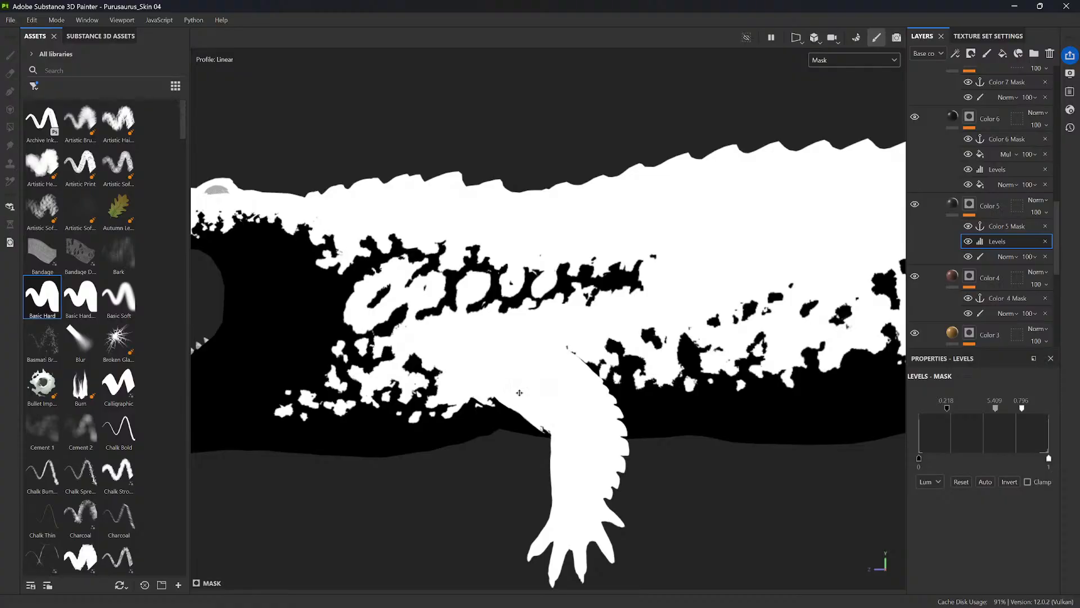
pyautogui.keyDown('alt'); pyautogui.moveTo(519, 393); pyautogui.dragTo(673, 394, button='middle'); pyautogui.keyUp('alt')
pyautogui.keyDown('alt'); pyautogui.keyDown('shift'); pyautogui.moveTo(626, 344); pyautogui.dragTo(623, 295); pyautogui.keyUp('shift'); pyautogui.keyUp('alt')
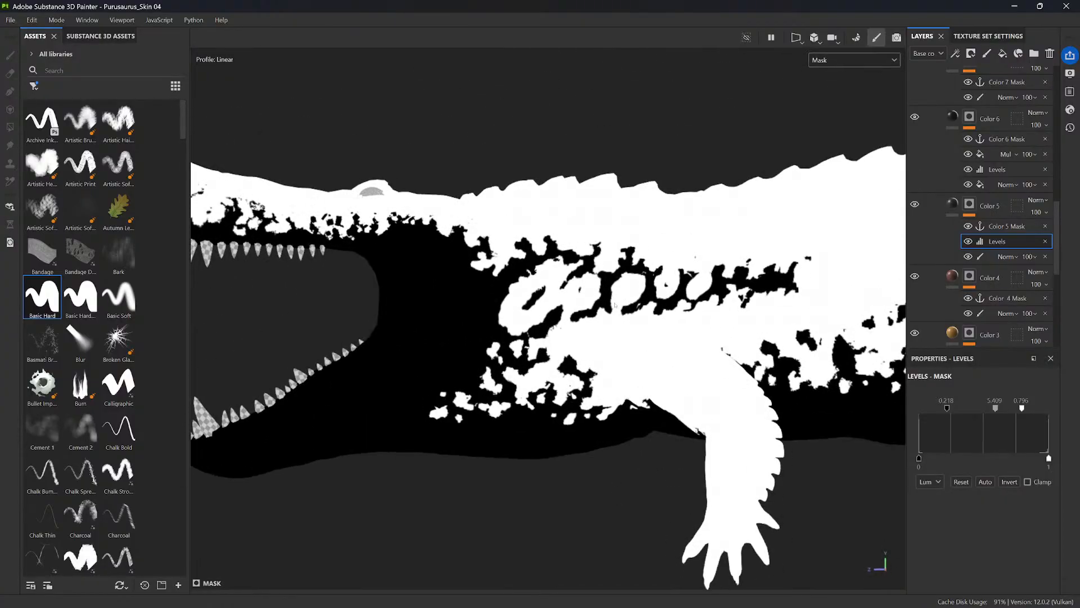
pyautogui.keyDown('alt'); pyautogui.moveTo(615, 306); pyautogui.dragTo(701, 365, button='middle'); pyautogui.keyUp('alt')
pyautogui.press('m')
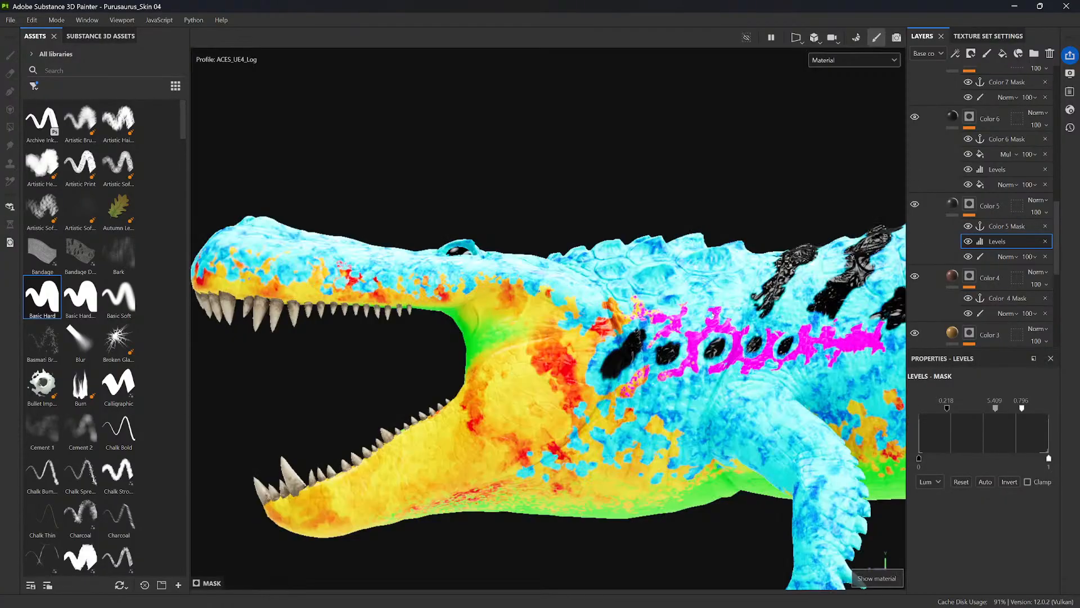
pyautogui.scroll(1, 726, 366)
pyautogui.scroll(-1, 725, 366)
pyautogui.scroll(-2, 737, 365)
pyautogui.keyDown('alt'); pyautogui.moveTo(776, 342); pyautogui.dragTo(618, 320, button='middle'); pyautogui.keyUp('alt')
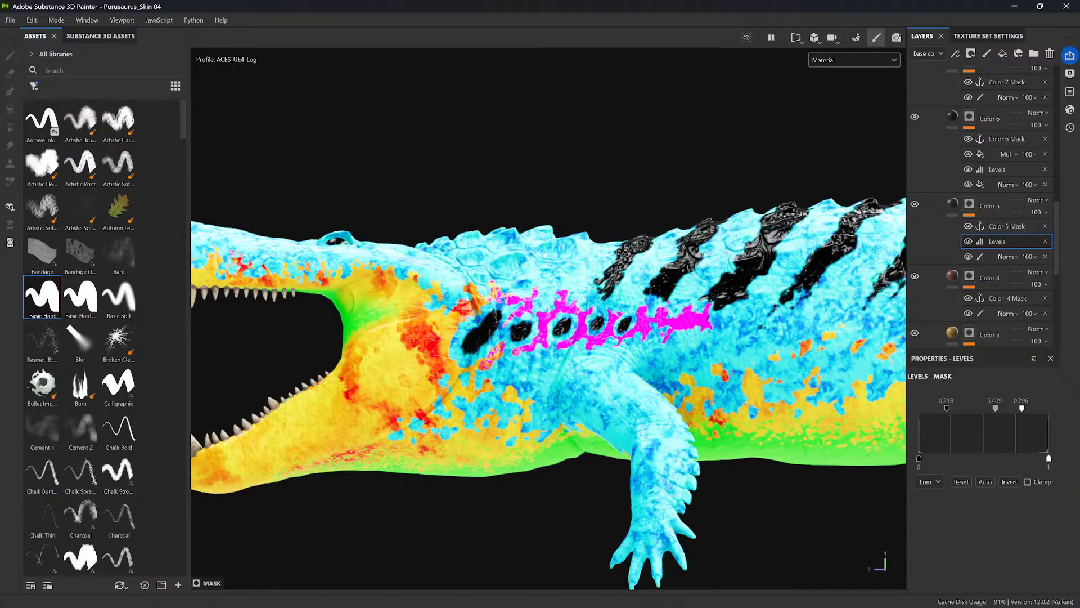
pyautogui.keyDown('alt'); pyautogui.moveTo(613, 350); pyautogui.dragTo(691, 432); pyautogui.keyUp('alt')
# - Collapse and hide the RGBP folder, and inspect the real skin colours along the body from head to tail
pyautogui.keyDown('alt'); pyautogui.moveTo(732, 394); pyautogui.dragTo(1055, 86); pyautogui.keyUp('alt')
pyautogui.click(938, 92)
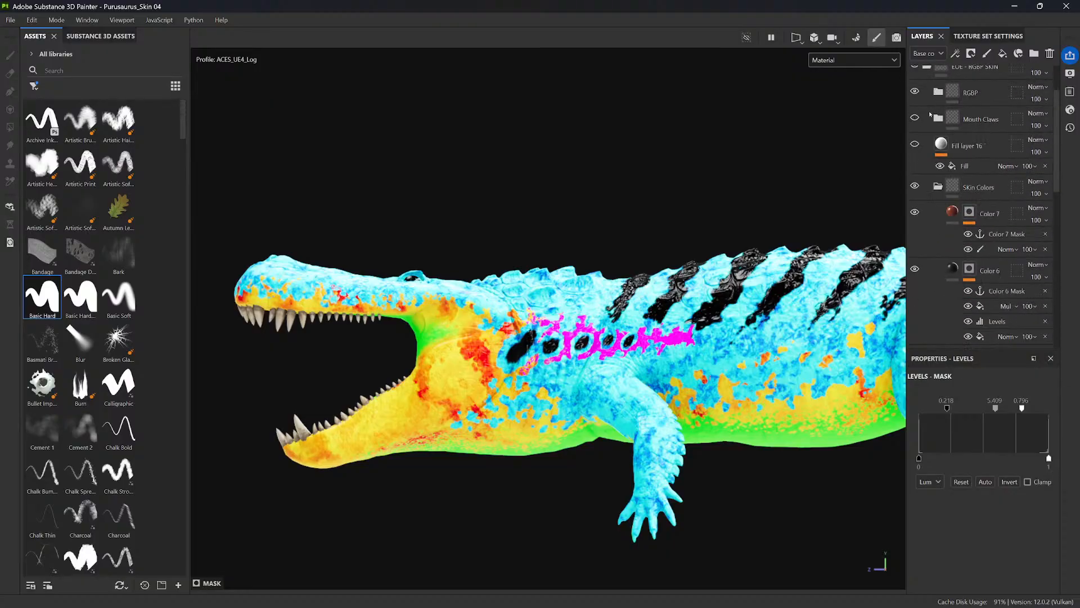
pyautogui.click(915, 92)
pyautogui.keyDown('alt'); pyautogui.moveTo(870, 151); pyautogui.dragTo(724, 250); pyautogui.keyUp('alt')
pyautogui.keyDown('alt'); pyautogui.moveTo(759, 289); pyautogui.dragTo(884, 291); pyautogui.keyUp('alt')
pyautogui.keyDown('alt'); pyautogui.moveTo(755, 263); pyautogui.dragTo(786, 436); pyautogui.keyUp('alt')
pyautogui.keyDown('alt'); pyautogui.moveTo(768, 340); pyautogui.dragTo(596, 416); pyautogui.keyUp('alt')
pyautogui.keyDown('alt'); pyautogui.moveTo(772, 457); pyautogui.dragTo(621, 327, button='middle'); pyautogui.keyUp('alt')
pyautogui.keyDown('alt'); pyautogui.moveTo(689, 444); pyautogui.dragTo(756, 422, button='right'); pyautogui.keyUp('alt')
pyautogui.moveTo(1056, 156); pyautogui.dragTo(1054, 248)
pyautogui.keyDown('alt'); pyautogui.moveTo(883, 349); pyautogui.dragTo(811, 399); pyautogui.keyUp('alt')
pyautogui.keyDown('alt'); pyautogui.moveTo(820, 402); pyautogui.dragTo(529, 415, button='middle'); pyautogui.keyUp('alt')
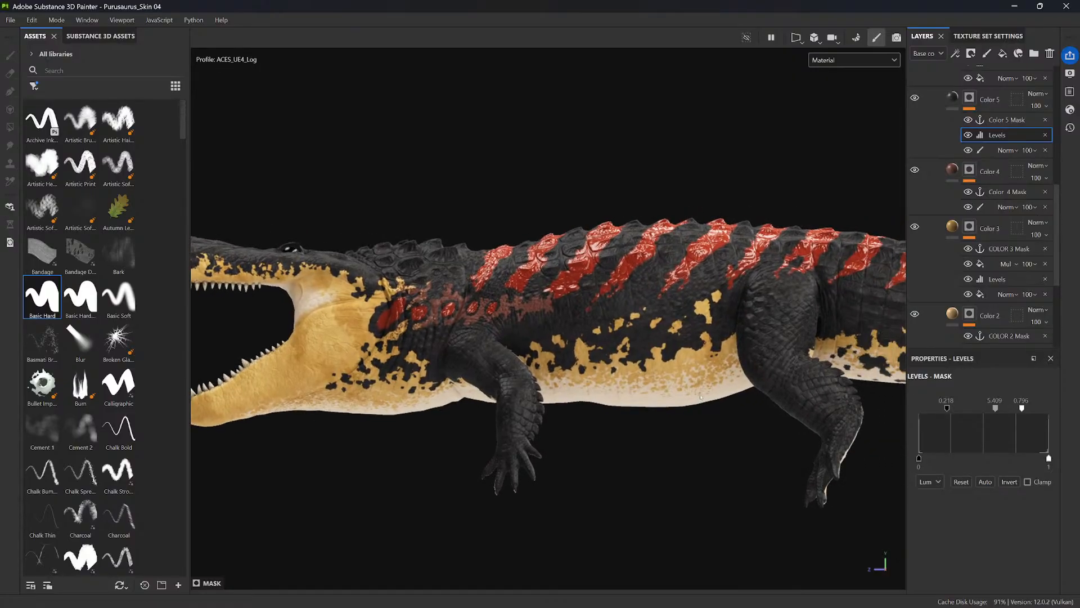
pyautogui.keyDown('alt'); pyautogui.moveTo(731, 390); pyautogui.dragTo(678, 361, button='middle'); pyautogui.keyUp('alt')
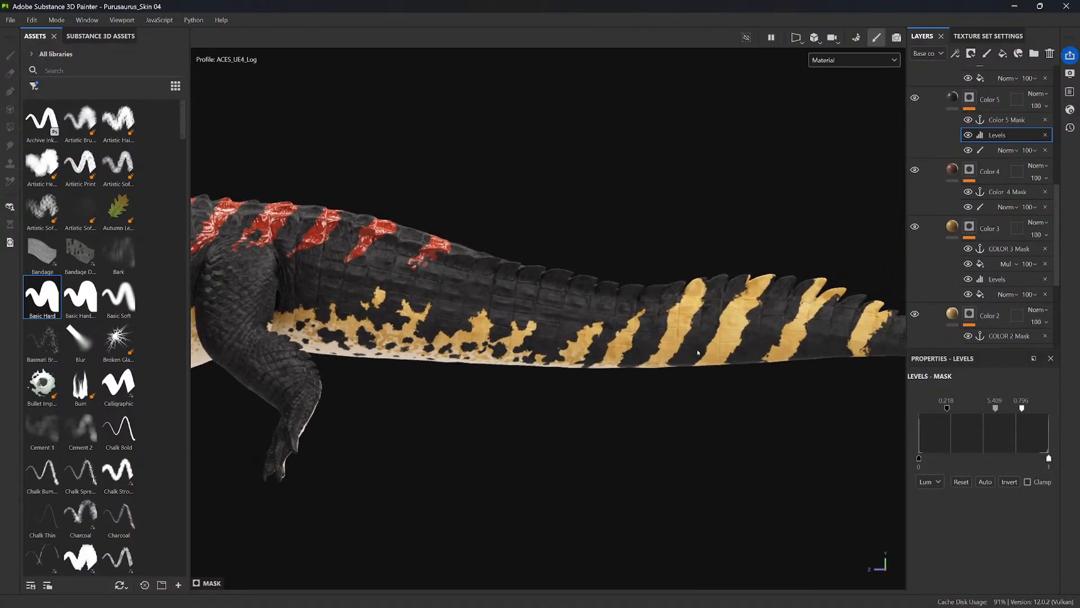
# - Select the paint effect in the Color 5 mask and set up the second Basic Hard brush variant at size 2.63
pyautogui.click(990, 150)
pyautogui.scroll(5, 707, 425)
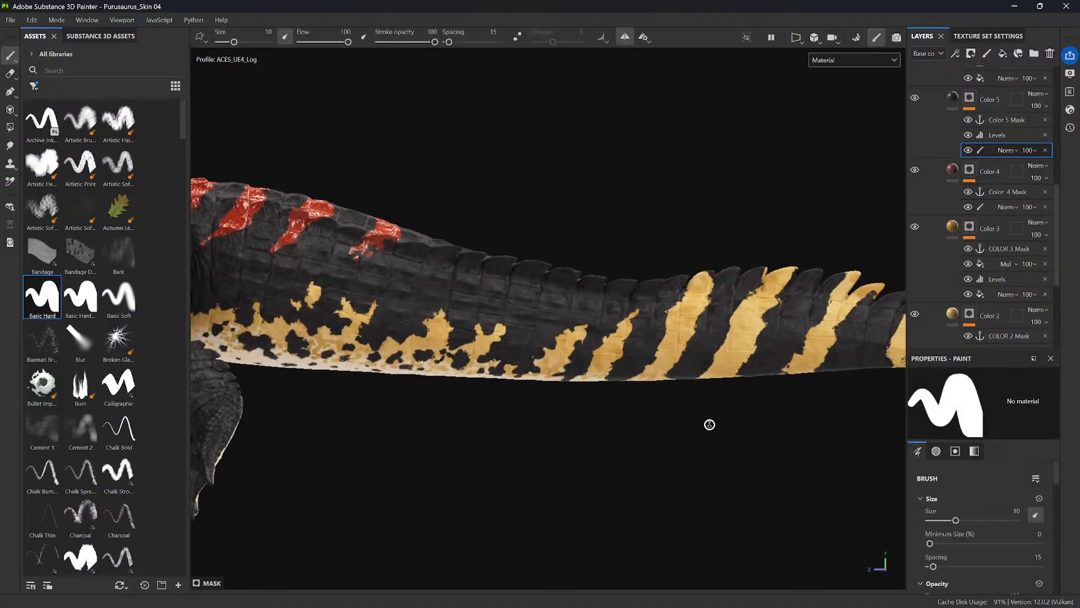
pyautogui.click(81, 297)
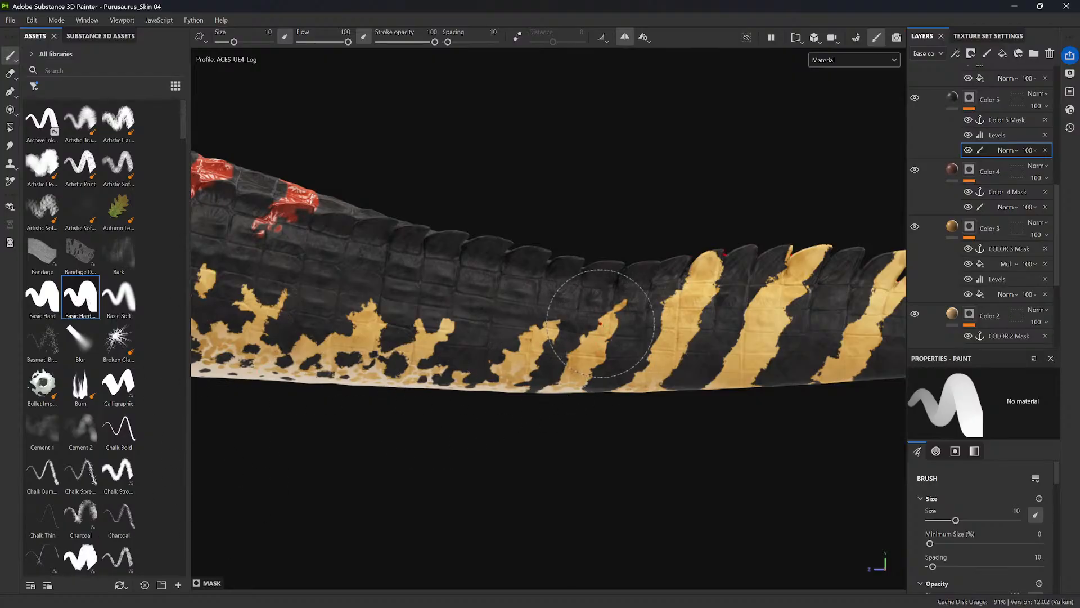
pyautogui.scroll(2, 601, 321)
pyautogui.keyDown('ctrl'); pyautogui.moveTo(640, 312); pyautogui.dragTo(581, 306, button='right'); pyautogui.keyUp('ctrl')
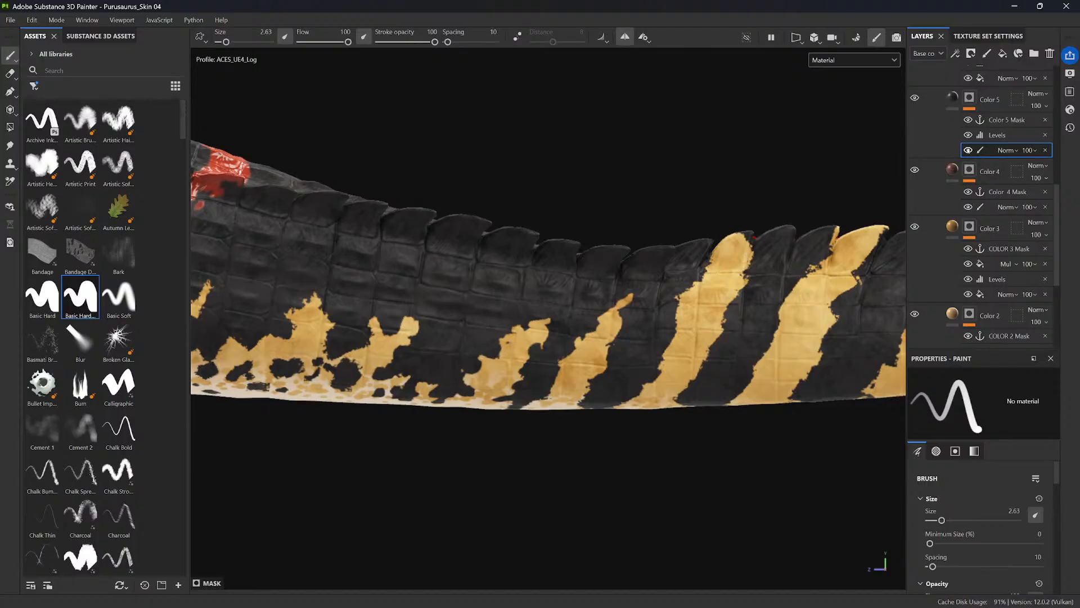
# - Compare the tail pattern with the Color 5 mask's paint effect and Levels effect hidden and shown
pyautogui.click(968, 150)
pyautogui.click(969, 150)
pyautogui.click(967, 136)
pyautogui.click(967, 137)
pyautogui.click(968, 136)
pyautogui.click(967, 136)
pyautogui.click(967, 136)
pyautogui.click(967, 136)
pyautogui.click(968, 136)
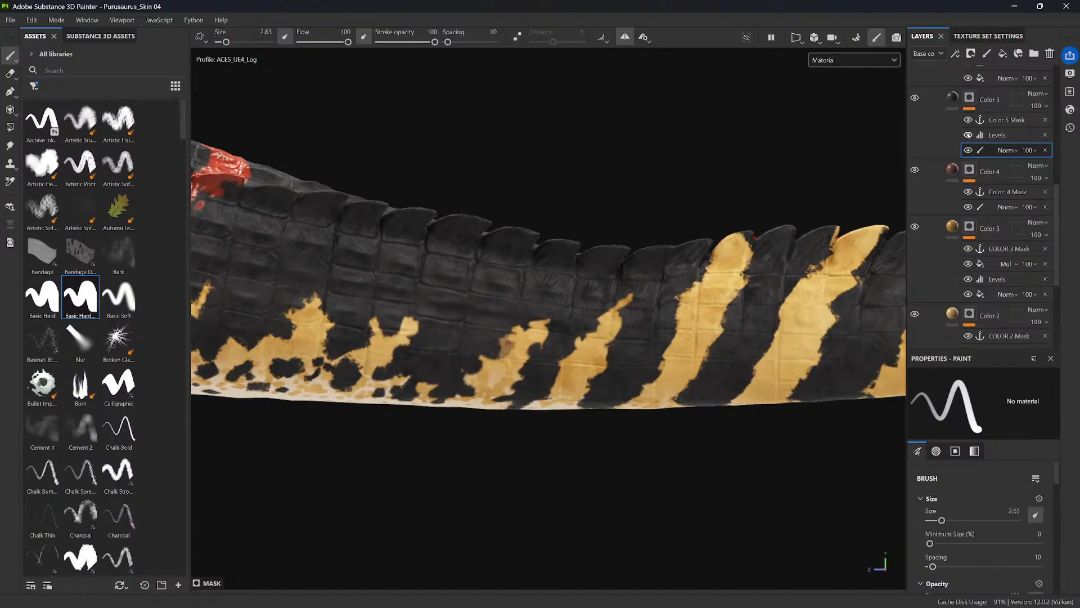
pyautogui.click(968, 136)
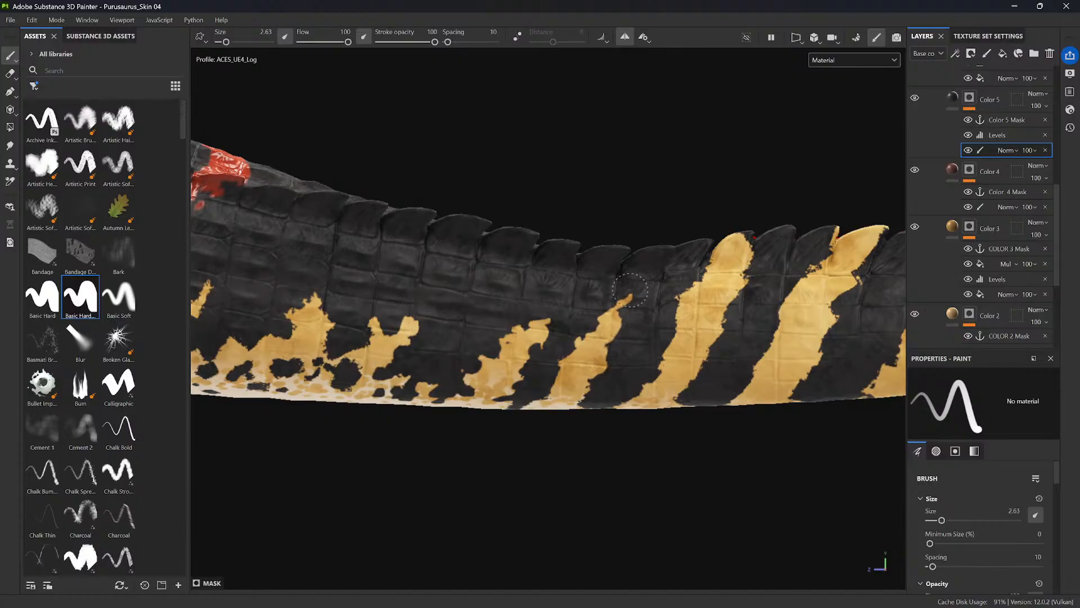
# - Touch up the edges of the yellow tail stripes in the Color 5 mask with the 2.63 brush
pyautogui.moveTo(631, 289); pyautogui.dragTo(579, 340)
pyautogui.keyDown('alt'); pyautogui.moveTo(702, 349); pyautogui.dragTo(603, 372, button='middle'); pyautogui.keyUp('alt')
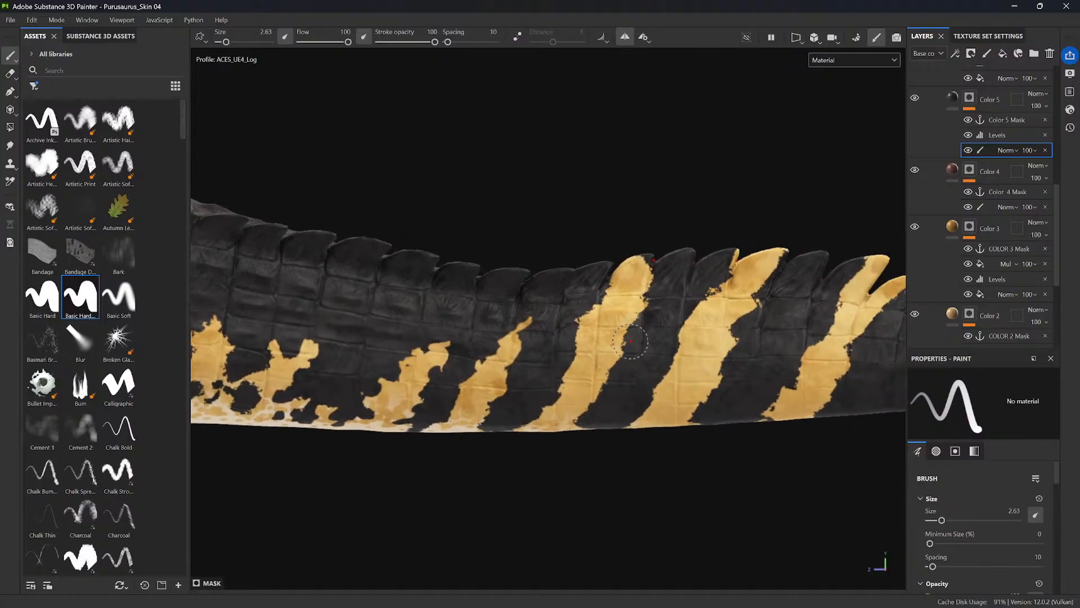
pyautogui.moveTo(630, 337); pyautogui.dragTo(619, 347)
pyautogui.moveTo(614, 387); pyautogui.dragTo(603, 386)
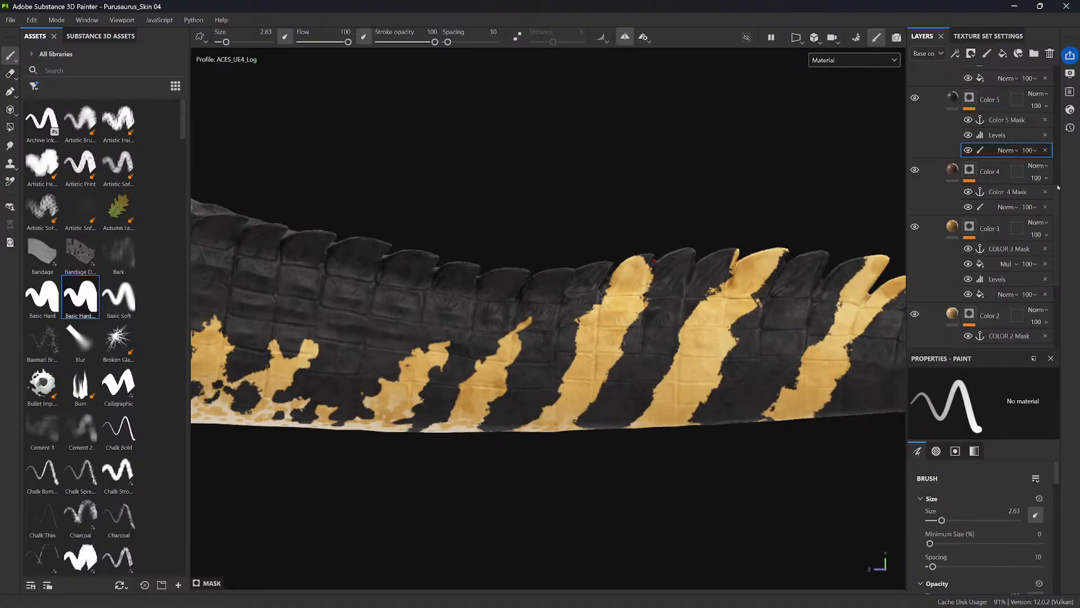
# - Compare the tail stripe edges with the Color 5 Levels effect off and on, reducing the brush size to 0.96
pyautogui.scroll(4, 1055, 151)
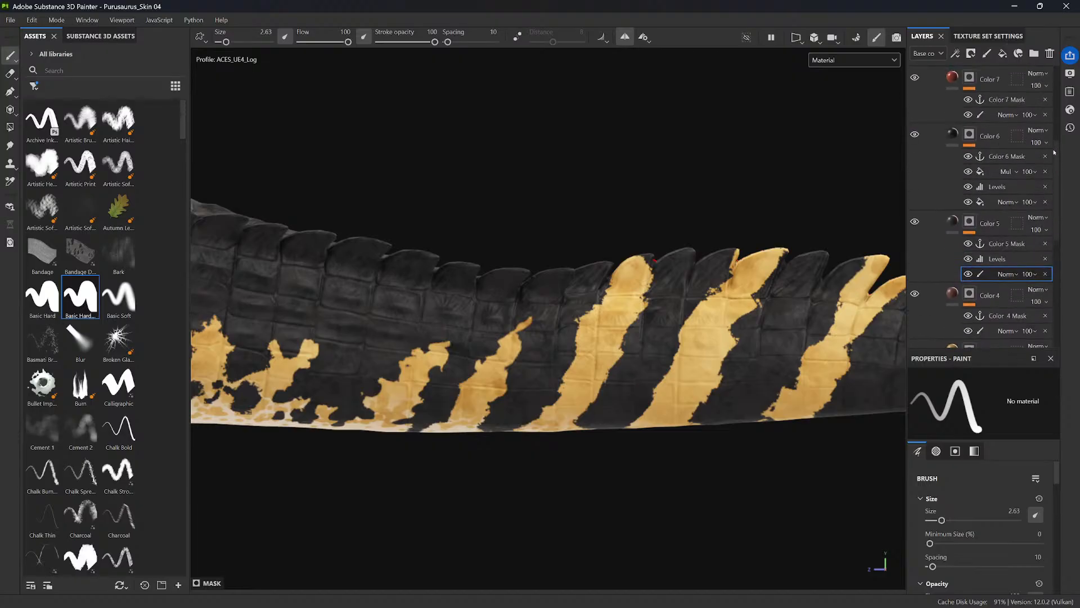
pyautogui.moveTo(1054, 152); pyautogui.dragTo(1055, 156)
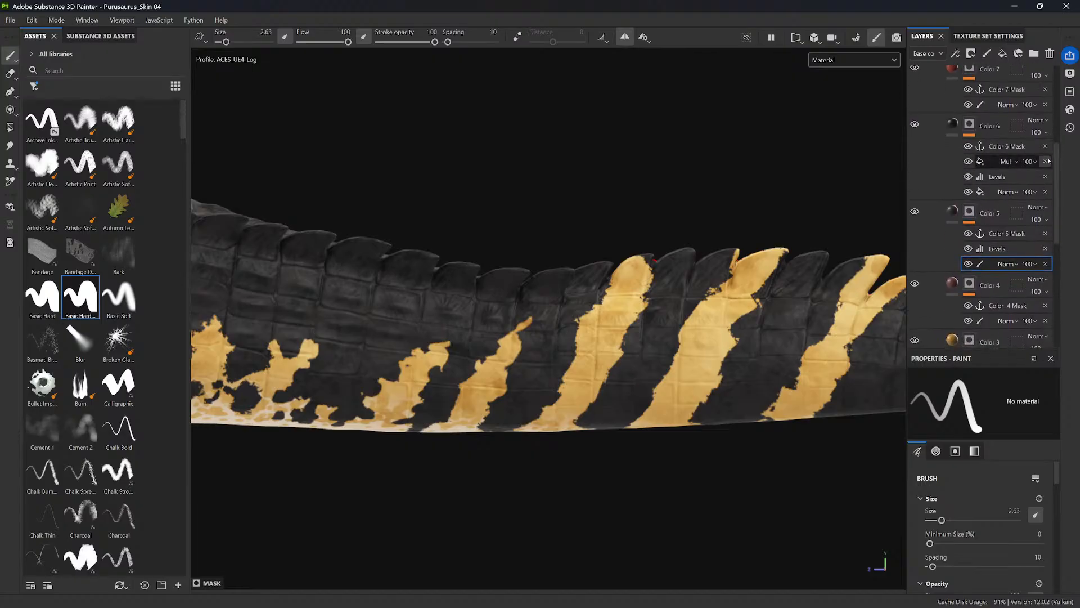
pyautogui.click(968, 248)
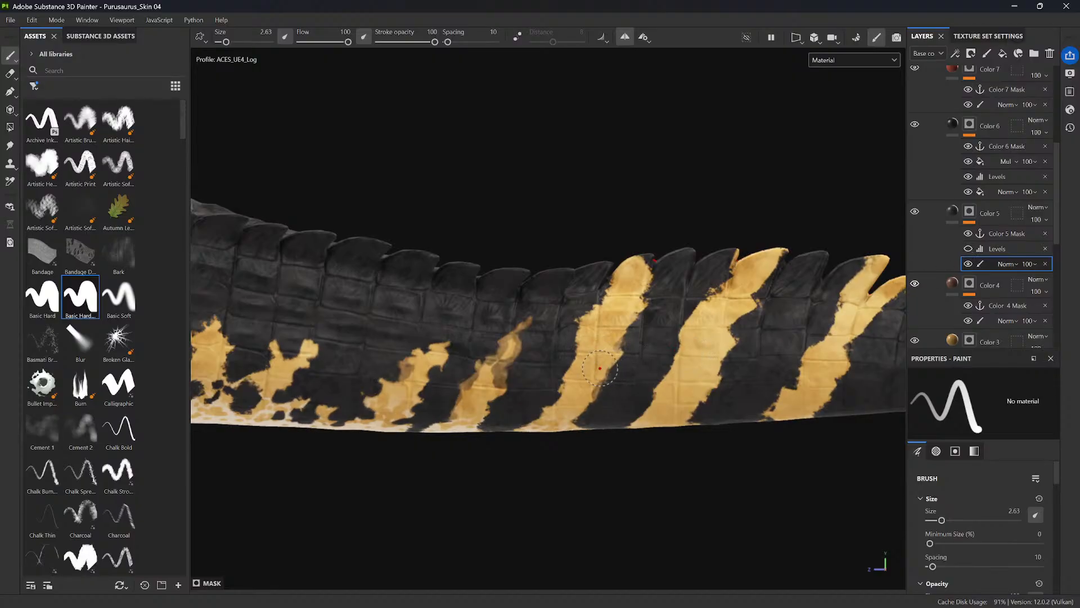
pyautogui.keyDown('ctrl'); pyautogui.moveTo(614, 346); pyautogui.dragTo(595, 348, button='right'); pyautogui.keyUp('ctrl')
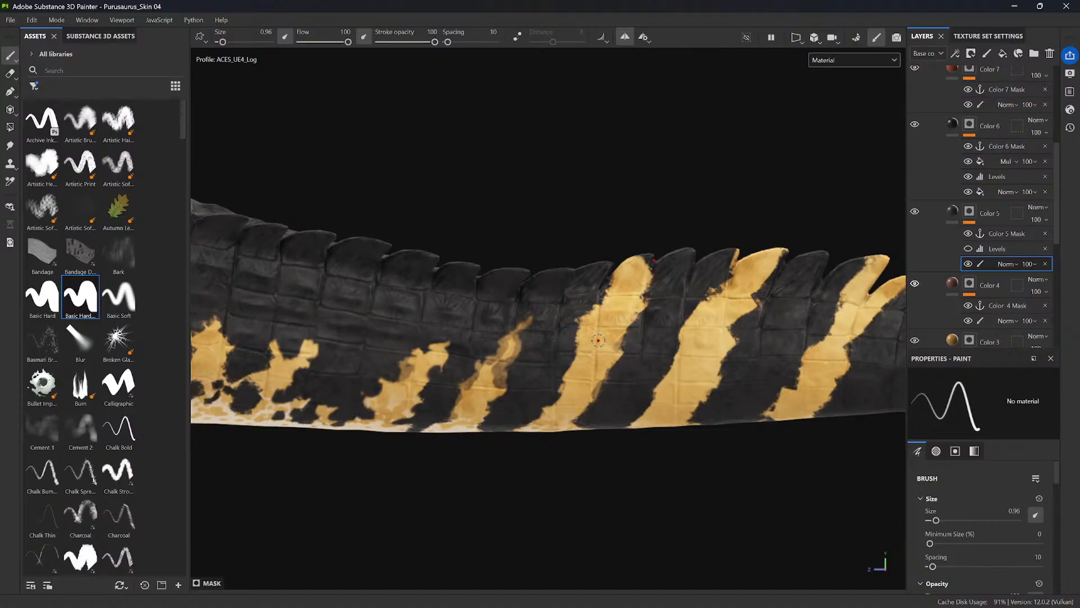
pyautogui.click(968, 248)
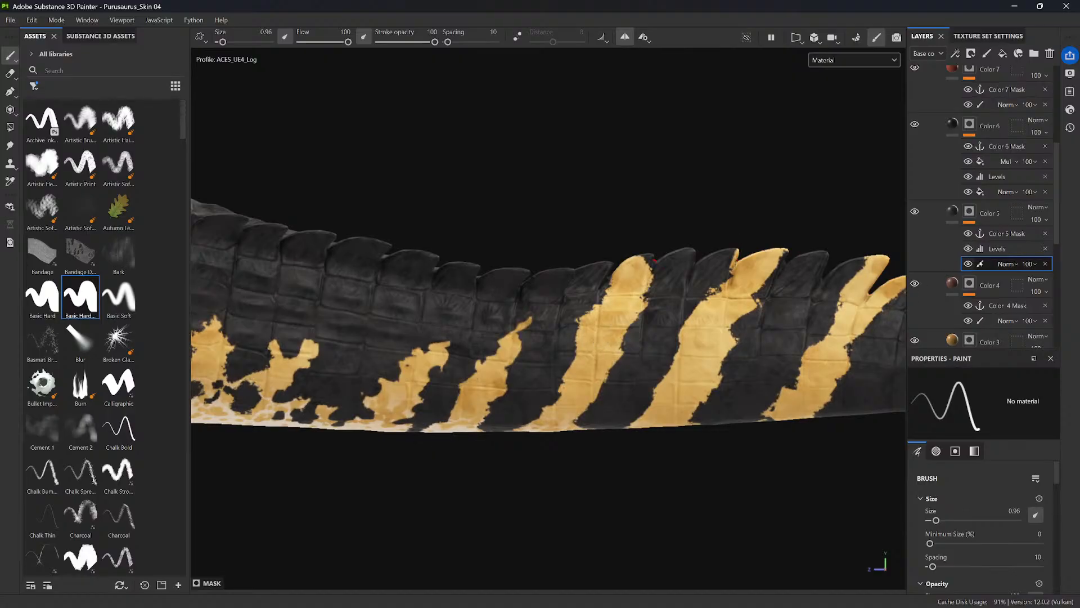
# - Add a second paint effect beneath the Levels in the Color 5 mask and choose the Basic Hard brush
pyautogui.rightClick(992, 266)
pyautogui.click(966, 435)
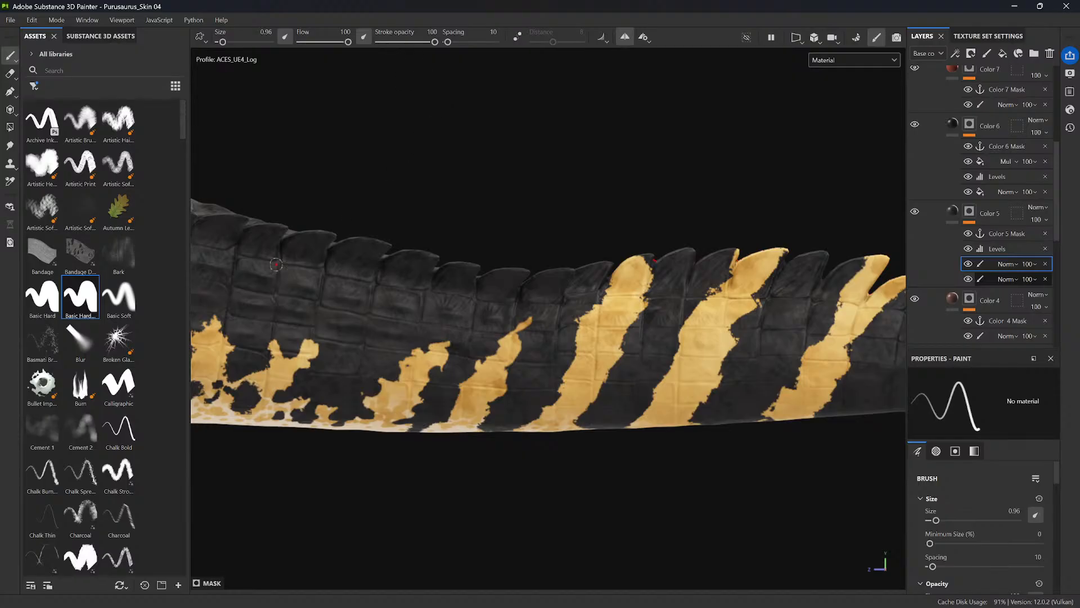
pyautogui.click(42, 297)
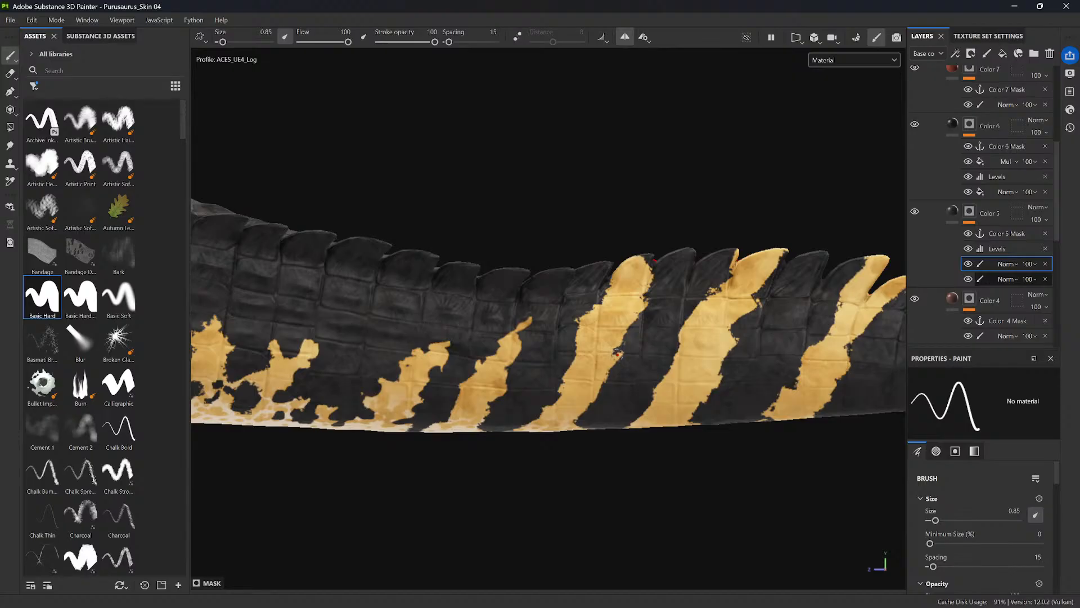
# - Roughen the edges of the yellow stripes on the middle of the tail using brush size 0.85
pyautogui.keyDown('alt'); pyautogui.moveTo(618, 355); pyautogui.dragTo(622, 415, button='right'); pyautogui.keyUp('alt')
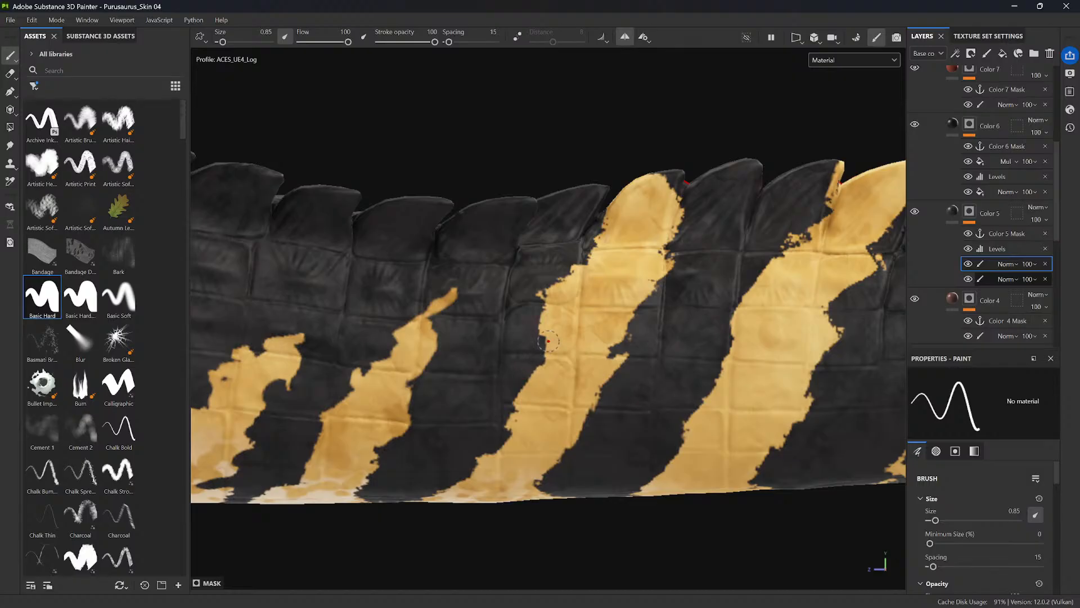
pyautogui.moveTo(548, 341); pyautogui.dragTo(537, 292)
pyautogui.moveTo(433, 321); pyautogui.dragTo(436, 327)
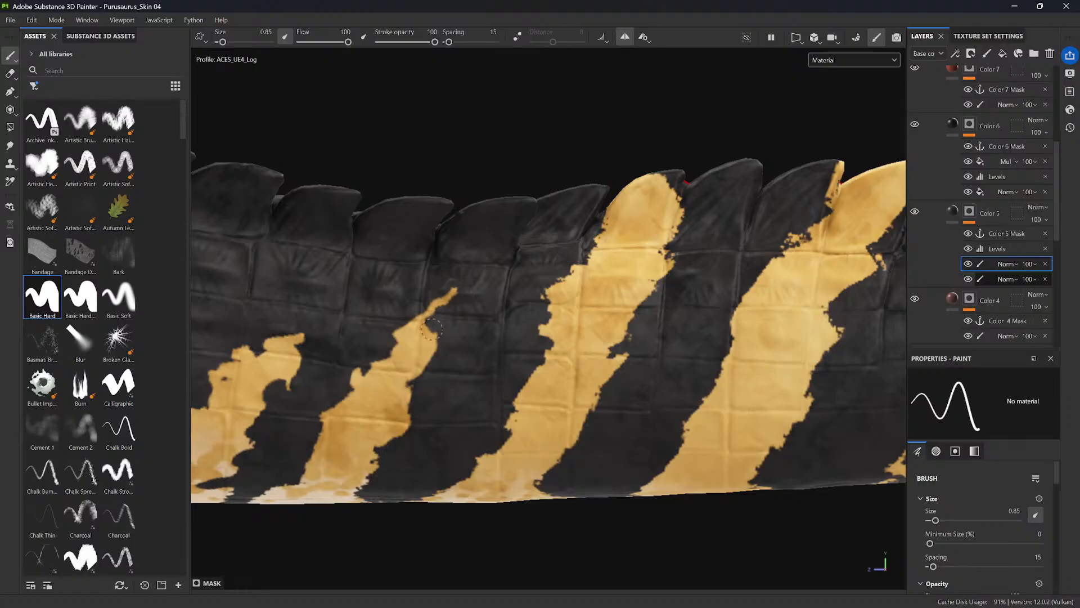
pyautogui.keyDown('alt'); pyautogui.moveTo(402, 339); pyautogui.dragTo(570, 295, button='middle'); pyautogui.keyUp('alt')
pyautogui.moveTo(556, 307); pyautogui.dragTo(551, 315)
# - Enlarge the brush to 1.43 and reshape the yellow patches ahead of the tail stripes, alternating between adding and removing mask
pyautogui.press(']')
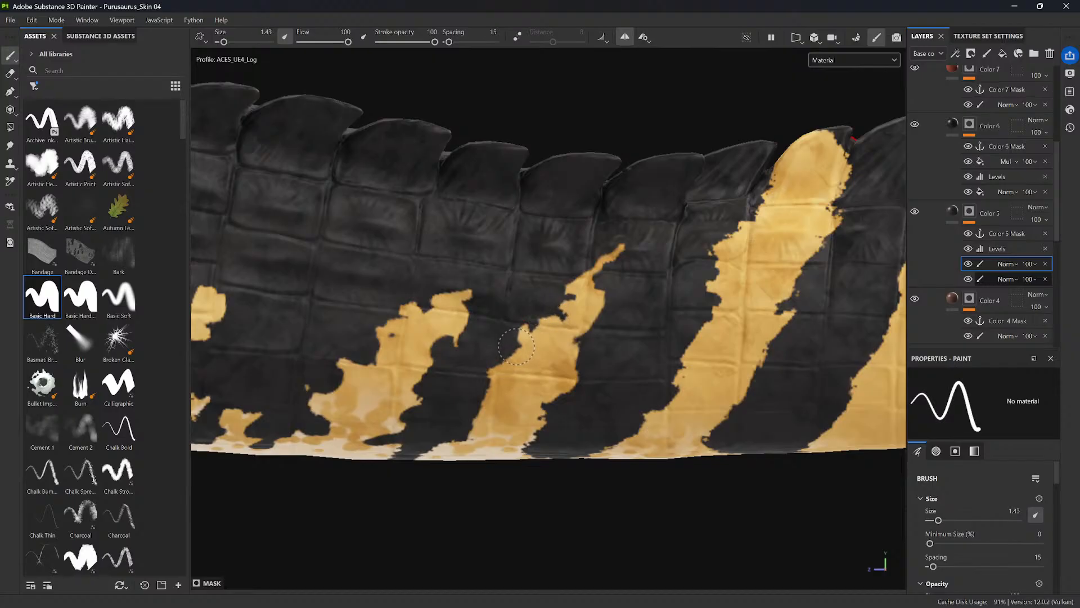
pyautogui.moveTo(517, 348); pyautogui.dragTo(485, 397)
pyautogui.keyDown('alt'); pyautogui.moveTo(485, 397); pyautogui.dragTo(531, 340, button='middle'); pyautogui.keyUp('alt')
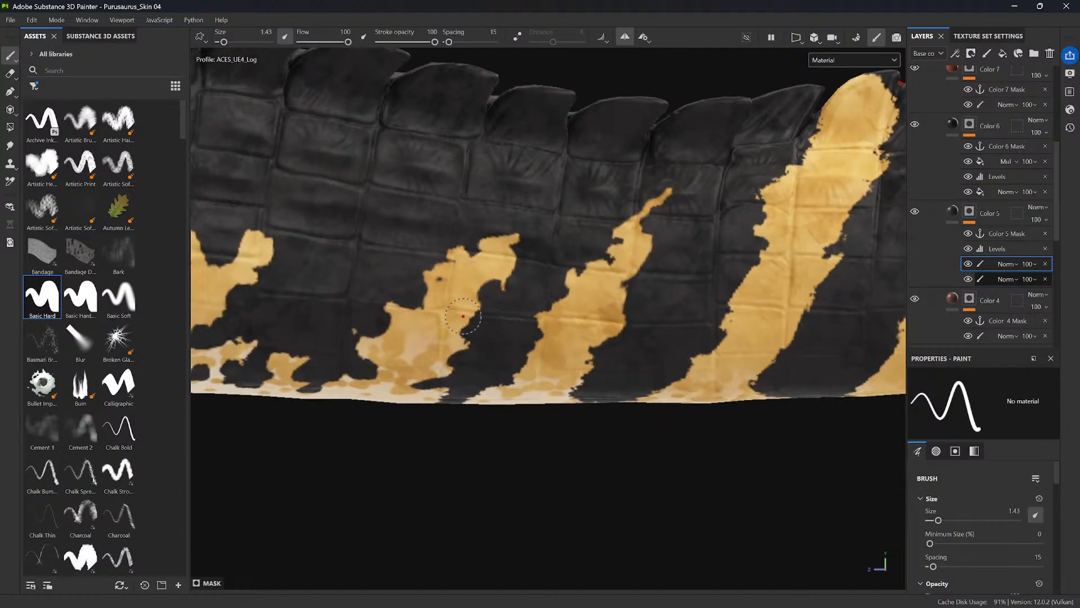
pyautogui.click(442, 278)
pyautogui.press('x')
pyautogui.moveTo(438, 262)
pyautogui.mouseDown()
pyautogui.moveTo(445, 255)
pyautogui.moveTo(450, 272)
pyautogui.moveTo(424, 280)
pyautogui.mouseUp()
# - Sharpen the forked yellow patch on the tail into pointed tips and refine the dark spots beside it
pyautogui.keyDown('alt'); pyautogui.moveTo(401, 289); pyautogui.dragTo(676, 302, button='middle'); pyautogui.keyUp('alt')
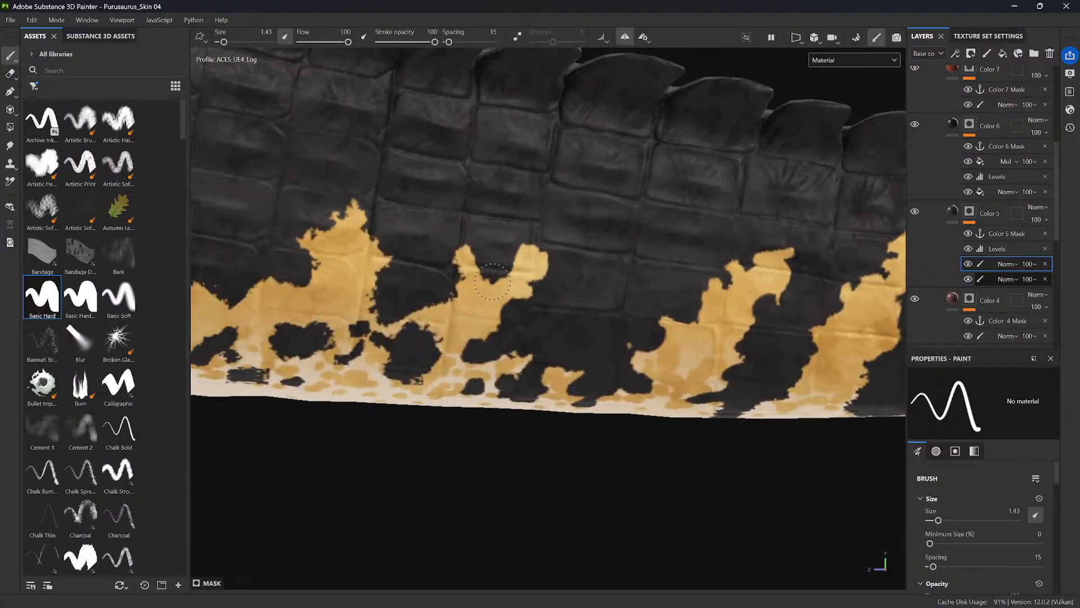
pyautogui.moveTo(491, 274); pyautogui.dragTo(541, 236)
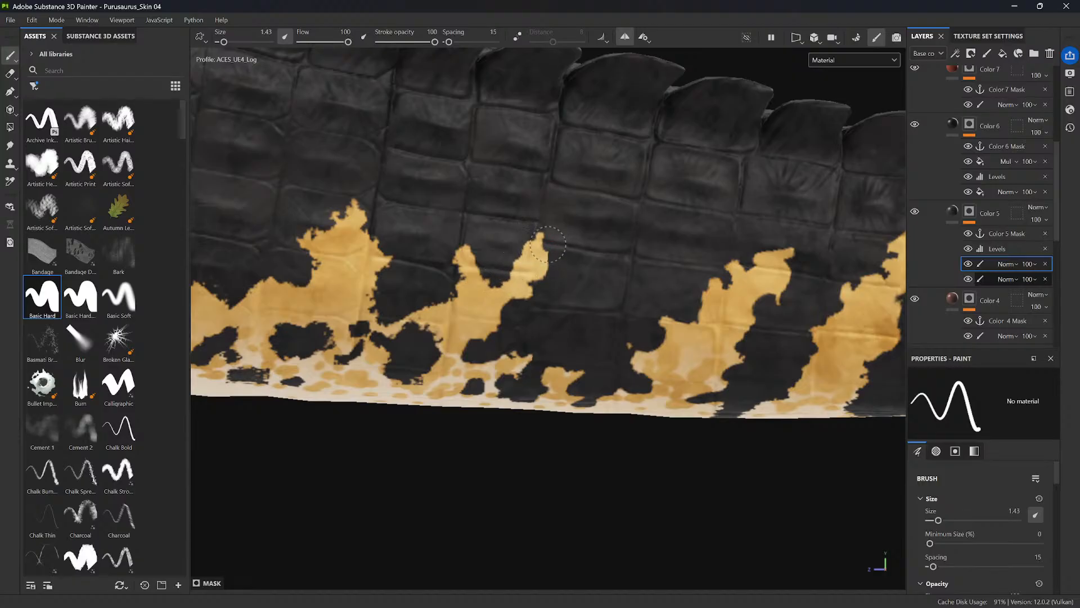
pyautogui.keyDown('alt'); pyautogui.moveTo(422, 256); pyautogui.dragTo(569, 266, button='middle'); pyautogui.keyUp('alt')
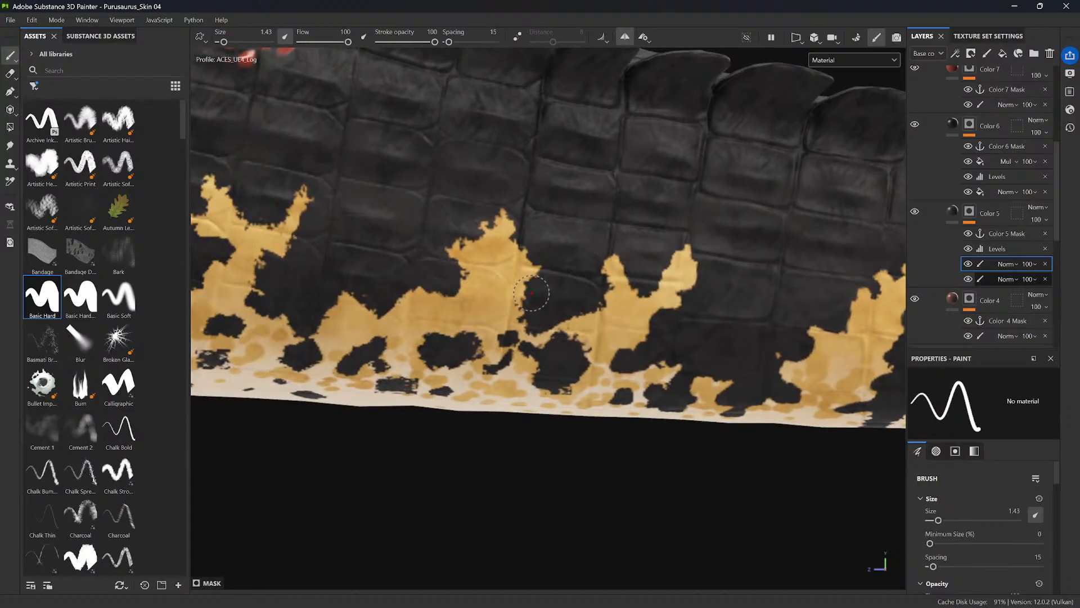
pyautogui.moveTo(534, 292)
pyautogui.mouseDown()
pyautogui.moveTo(522, 303)
pyautogui.moveTo(524, 288)
pyautogui.moveTo(535, 299)
pyautogui.moveTo(591, 287)
pyautogui.moveTo(571, 307)
pyautogui.moveTo(582, 318)
pyautogui.moveTo(591, 309)
pyautogui.moveTo(560, 337)
pyautogui.moveTo(566, 318)
pyautogui.moveTo(563, 335)
pyautogui.mouseUp()
pyautogui.moveTo(504, 369); pyautogui.dragTo(514, 362)
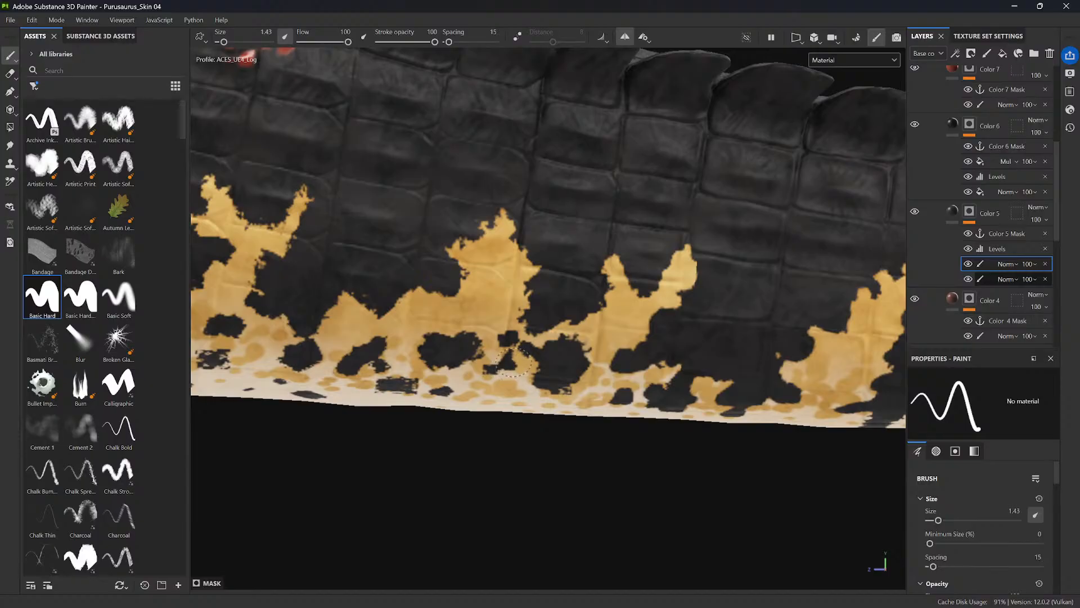
# - Reshape the dark spots along the lower edge of the tail where the yellow meets the cream underside
pyautogui.keyDown('alt'); pyautogui.moveTo(483, 360); pyautogui.dragTo(580, 357, button='middle'); pyautogui.keyUp('alt')
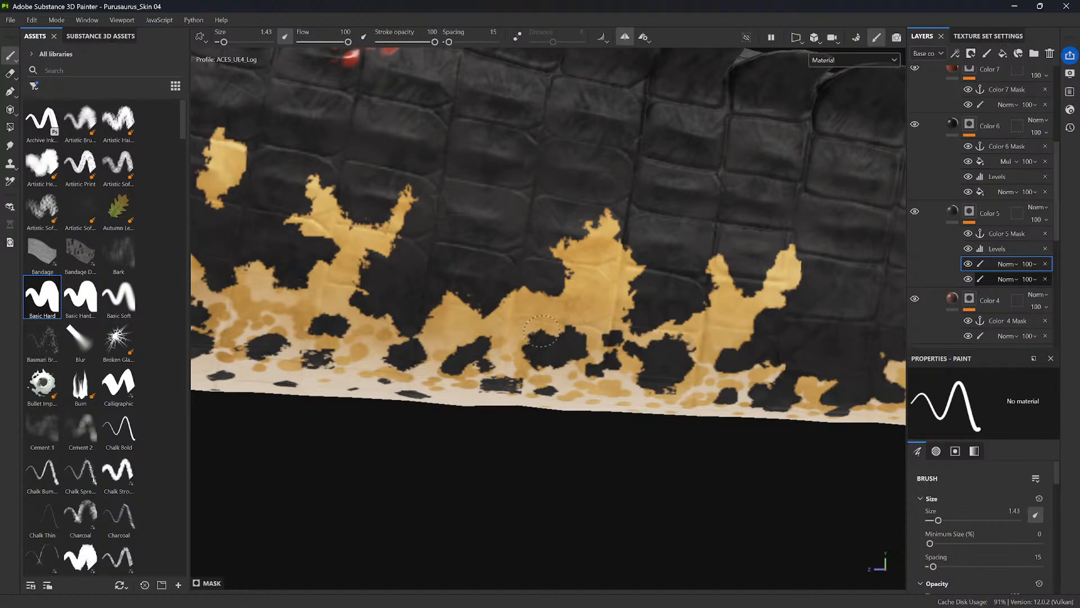
pyautogui.moveTo(530, 335); pyautogui.dragTo(531, 354)
pyautogui.moveTo(542, 309); pyautogui.dragTo(495, 351)
pyautogui.moveTo(492, 367)
pyautogui.mouseDown()
pyautogui.moveTo(413, 341)
pyautogui.moveTo(422, 363)
pyautogui.moveTo(410, 372)
pyautogui.moveTo(377, 357)
pyautogui.moveTo(394, 351)
pyautogui.moveTo(408, 366)
pyautogui.mouseUp()
# - Refine the branching yellow patch and the isolated yellow patches on the side of the tail base
pyautogui.keyDown('alt'); pyautogui.moveTo(421, 368); pyautogui.dragTo(594, 404, button='middle'); pyautogui.keyUp('alt')
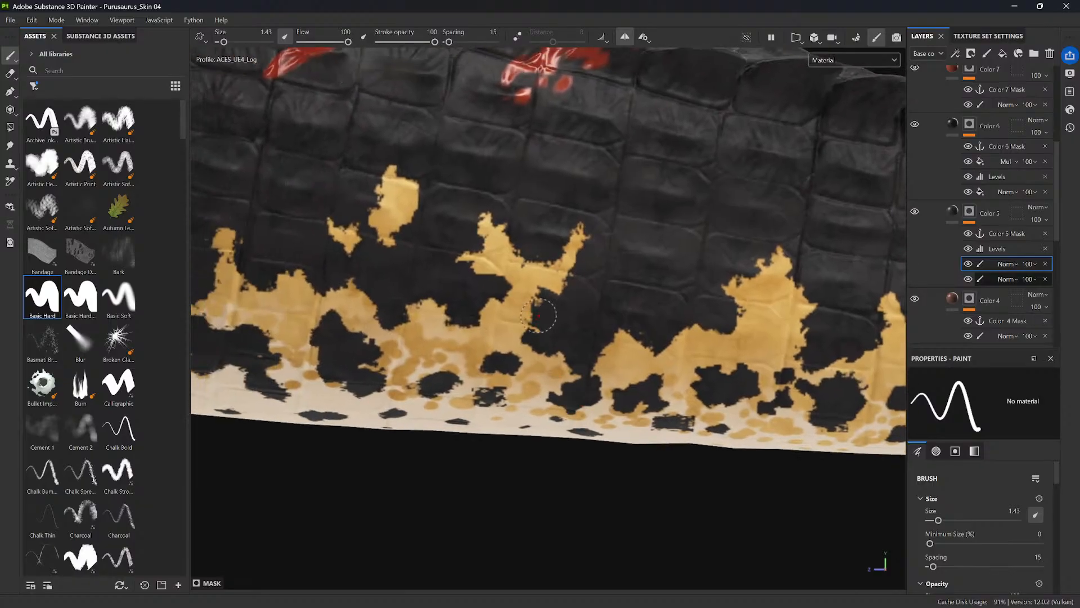
pyautogui.moveTo(533, 319)
pyautogui.mouseDown()
pyautogui.moveTo(523, 343)
pyautogui.moveTo(561, 352)
pyautogui.mouseUp()
pyautogui.moveTo(538, 308)
pyautogui.mouseDown()
pyautogui.moveTo(530, 301)
pyautogui.moveTo(544, 286)
pyautogui.moveTo(555, 294)
pyautogui.moveTo(565, 281)
pyautogui.moveTo(562, 263)
pyautogui.moveTo(542, 267)
pyautogui.moveTo(560, 245)
pyautogui.moveTo(529, 258)
pyautogui.moveTo(531, 269)
pyautogui.moveTo(506, 221)
pyautogui.moveTo(460, 254)
pyautogui.moveTo(474, 278)
pyautogui.moveTo(508, 286)
pyautogui.mouseUp()
pyautogui.keyDown('alt'); pyautogui.moveTo(508, 286); pyautogui.dragTo(611, 302, button='middle'); pyautogui.keyUp('alt')
pyautogui.moveTo(483, 226); pyautogui.dragTo(482, 216)
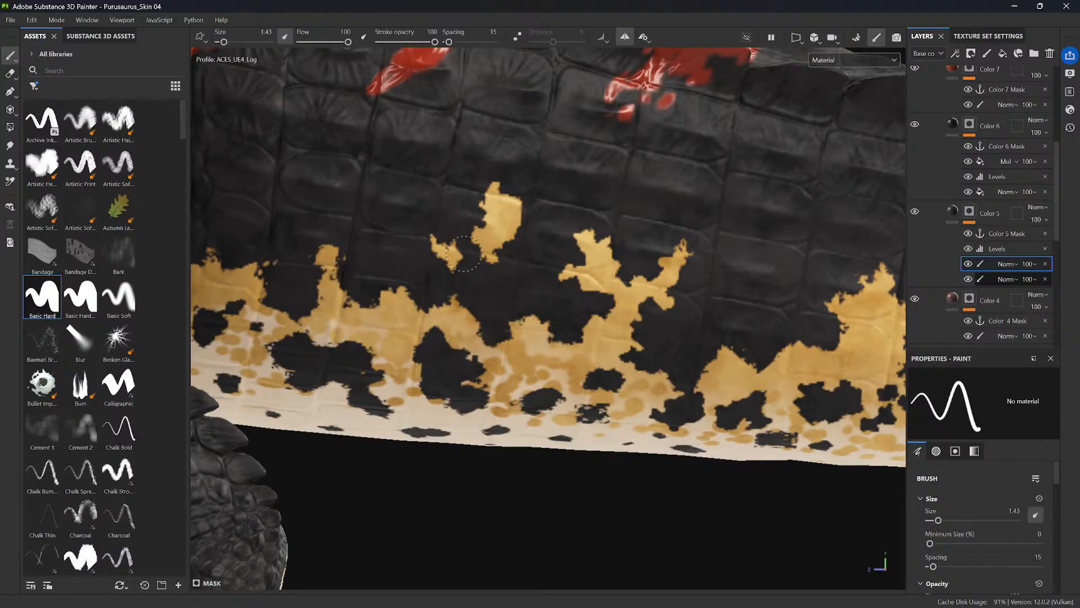
# - Rework the dark blotches and yellow band edge on the tail base just behind the hind leg
pyautogui.keyDown('alt'); pyautogui.moveTo(445, 290); pyautogui.dragTo(603, 275, button='middle'); pyautogui.keyUp('alt')
pyautogui.moveTo(488, 256)
pyautogui.mouseDown()
pyautogui.moveTo(461, 304)
pyautogui.moveTo(459, 325)
pyautogui.moveTo(465, 317)
pyautogui.moveTo(471, 329)
pyautogui.moveTo(429, 332)
pyautogui.moveTo(467, 376)
pyautogui.moveTo(539, 387)
pyautogui.moveTo(515, 363)
pyautogui.moveTo(539, 363)
pyautogui.moveTo(551, 335)
pyautogui.moveTo(505, 328)
pyautogui.mouseUp()
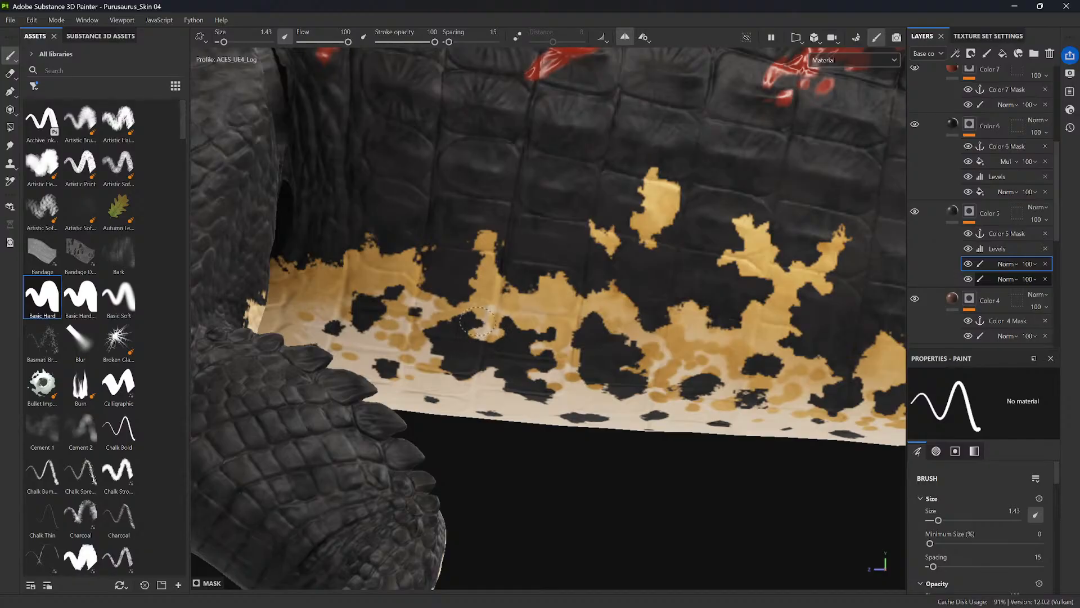
pyautogui.moveTo(477, 322); pyautogui.dragTo(477, 320)
# - Touch up the dark spots bordering the cream underside of the tail with the 1.43 brush
pyautogui.keyDown('alt'); pyautogui.moveTo(507, 347); pyautogui.dragTo(419, 347, button='right'); pyautogui.keyUp('alt')
pyautogui.keyDown('alt'); pyautogui.moveTo(510, 174); pyautogui.dragTo(538, 285, button='right'); pyautogui.keyUp('alt')
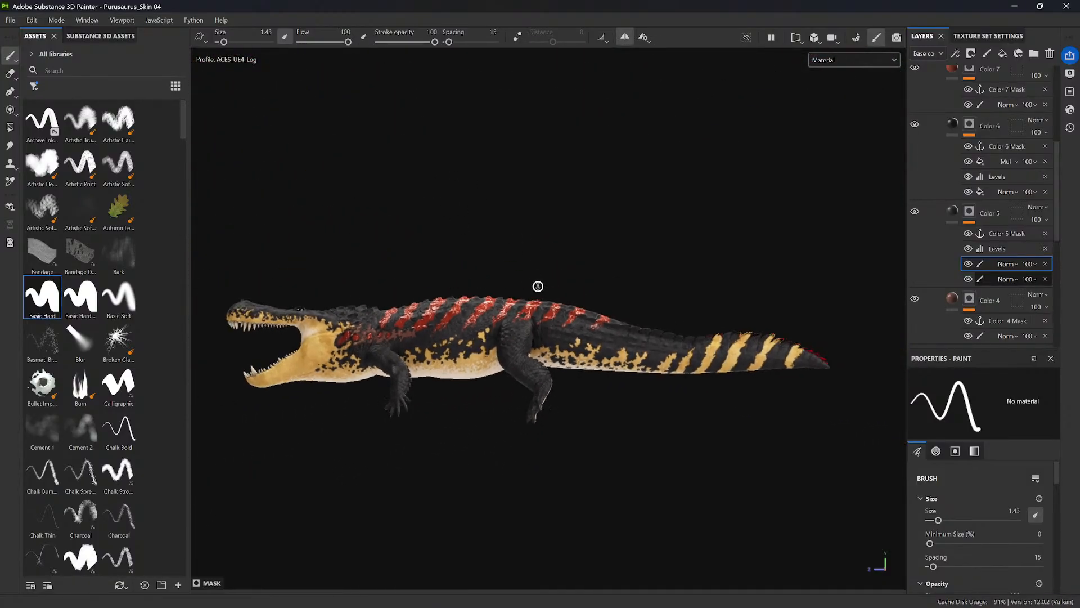
pyautogui.keyDown('alt'); pyautogui.moveTo(538, 285); pyautogui.dragTo(799, 450); pyautogui.keyUp('alt')
pyautogui.moveTo(799, 450)
pyautogui.keyDown('alt'); pyautogui.mouseDown(button='right')
pyautogui.moveTo(644, 513)
pyautogui.moveTo(588, 518)
pyautogui.mouseUp(button='right'); pyautogui.keyUp('alt')
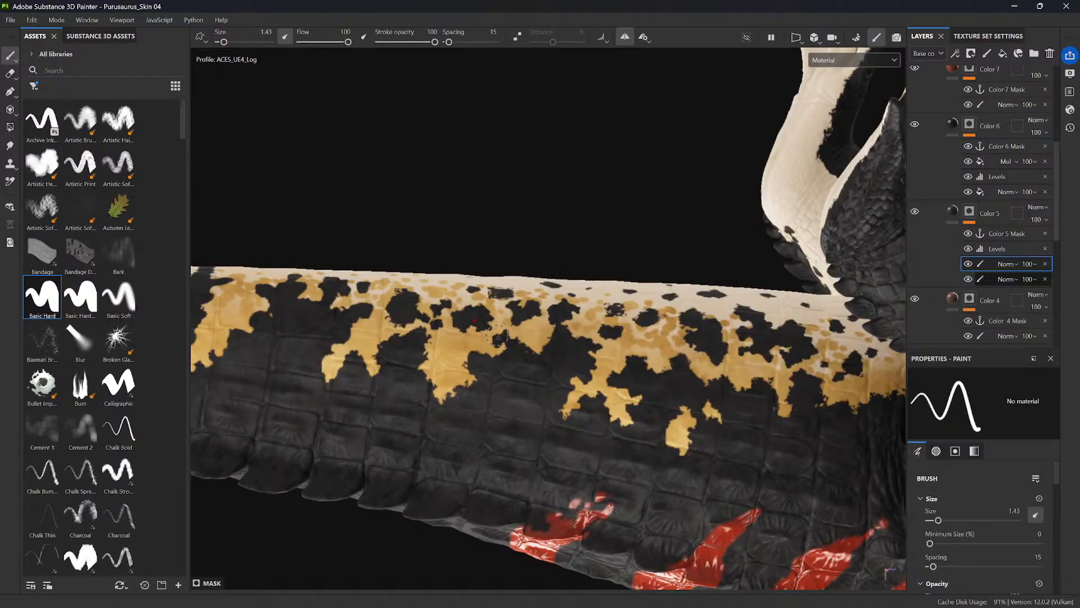
pyautogui.keyDown('alt'); pyautogui.moveTo(536, 307); pyautogui.dragTo(497, 285); pyautogui.keyUp('alt')
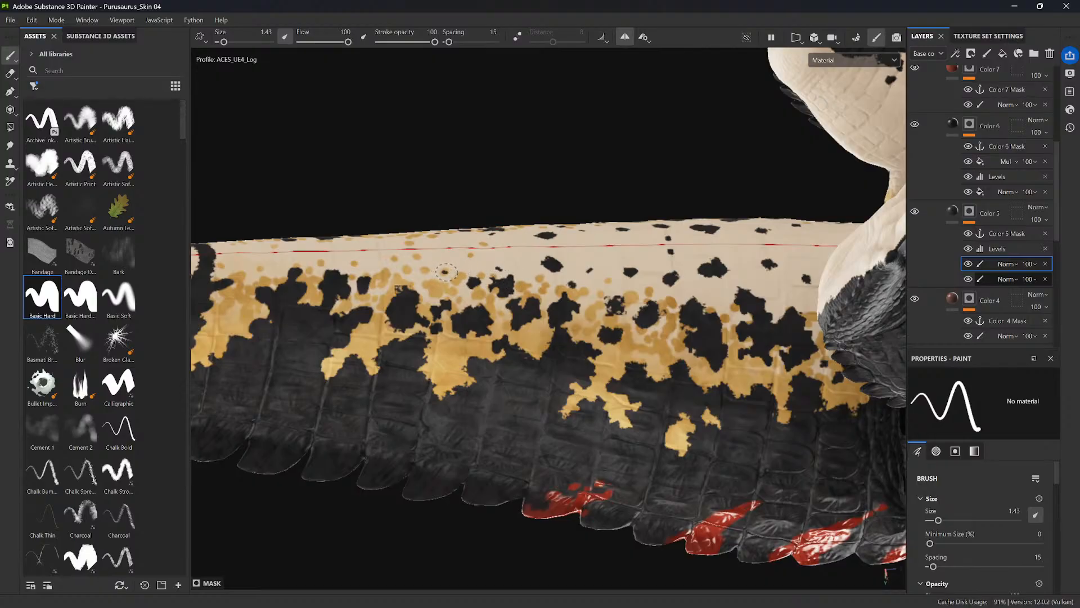
pyautogui.moveTo(447, 293); pyautogui.dragTo(380, 329)
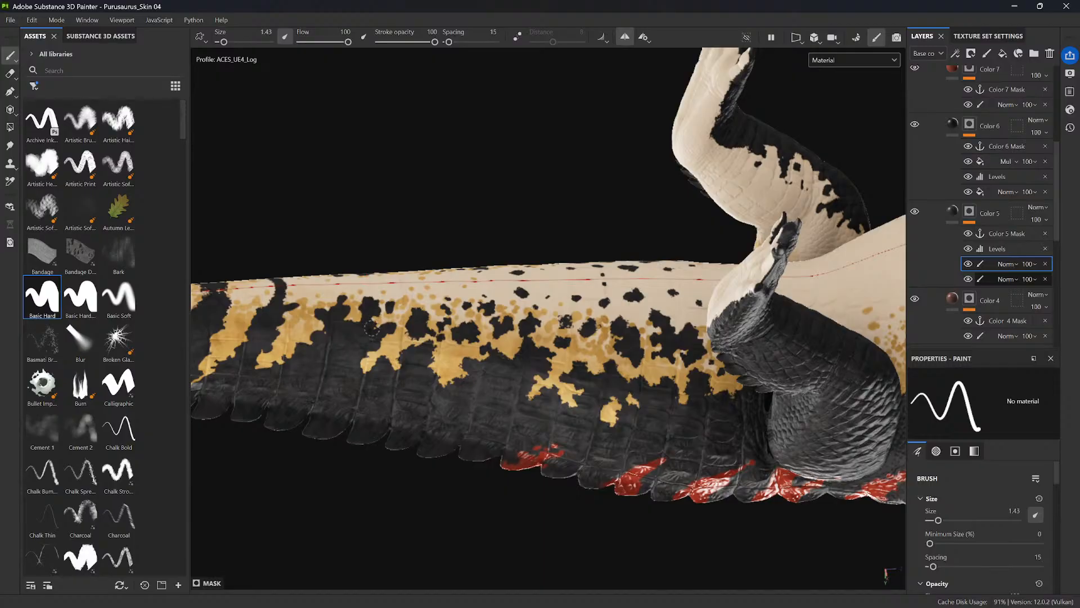
# - Reshape the isolated yellow patches on the flank in front of the hind leg and add small yellow specks beside them
pyautogui.moveTo(373, 332)
pyautogui.keyDown('alt'); pyautogui.mouseDown()
pyautogui.moveTo(336, 294)
pyautogui.moveTo(380, 352)
pyautogui.moveTo(634, 538)
pyautogui.moveTo(716, 451)
pyautogui.moveTo(693, 466)
pyautogui.moveTo(697, 427)
pyautogui.moveTo(393, 522)
pyautogui.moveTo(566, 491)
pyautogui.mouseUp(); pyautogui.keyUp('alt')
pyautogui.keyDown('alt'); pyautogui.moveTo(542, 485); pyautogui.dragTo(731, 468, button='middle'); pyautogui.keyUp('alt')
pyautogui.keyDown('alt'); pyautogui.moveTo(484, 474); pyautogui.dragTo(667, 484, button='middle'); pyautogui.keyUp('alt')
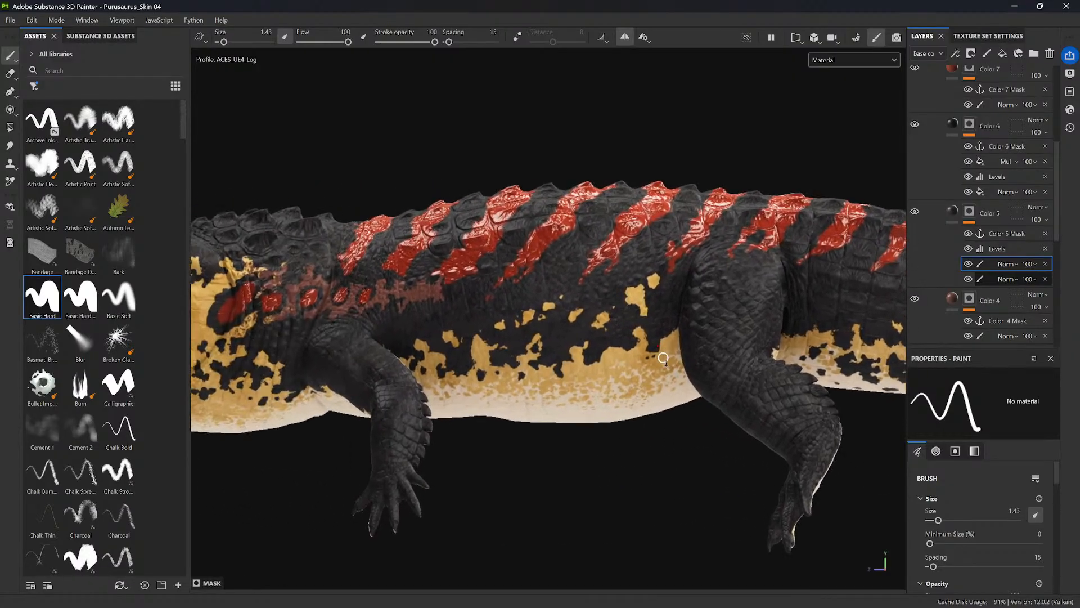
pyautogui.keyDown('alt'); pyautogui.moveTo(663, 360); pyautogui.dragTo(680, 444, button='right'); pyautogui.keyUp('alt')
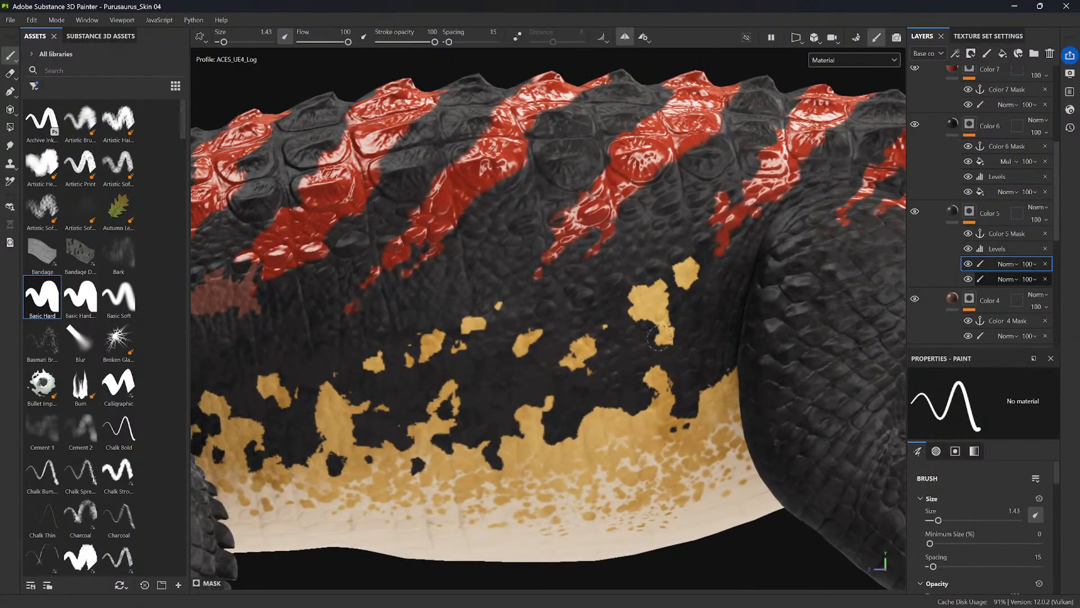
pyautogui.moveTo(659, 331)
pyautogui.mouseDown()
pyautogui.moveTo(657, 277)
pyautogui.moveTo(686, 285)
pyautogui.moveTo(695, 273)
pyautogui.moveTo(692, 306)
pyautogui.mouseUp()
pyautogui.click(690, 341)
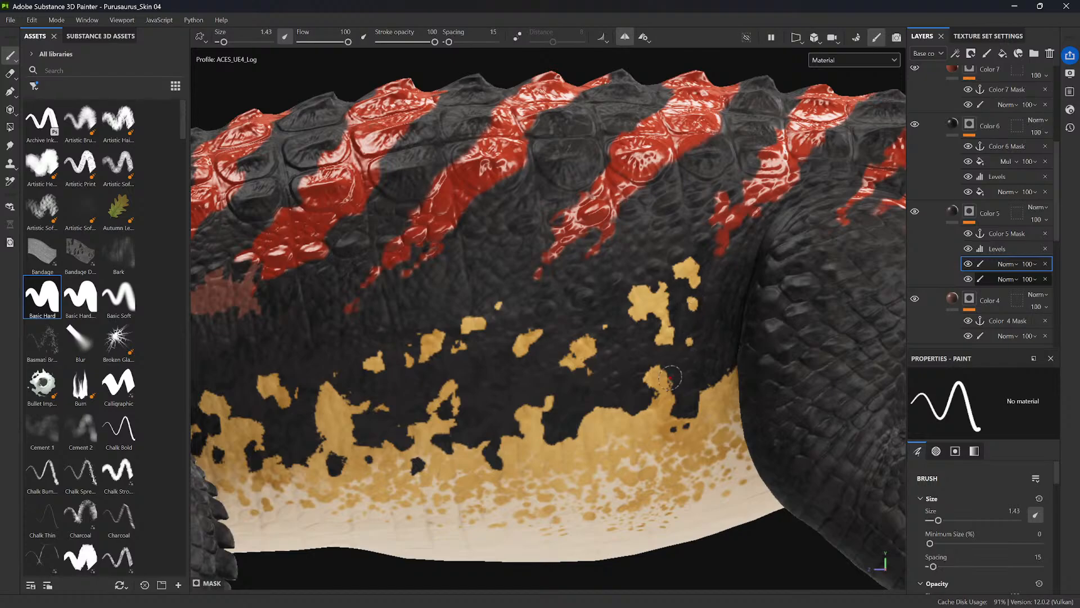
# - Break up the upper edge of the yellow band on the lower flank with irregular yellow bumps and small dark spots
pyautogui.moveTo(653, 402)
pyautogui.mouseDown()
pyautogui.moveTo(597, 400)
pyautogui.moveTo(597, 426)
pyautogui.mouseUp()
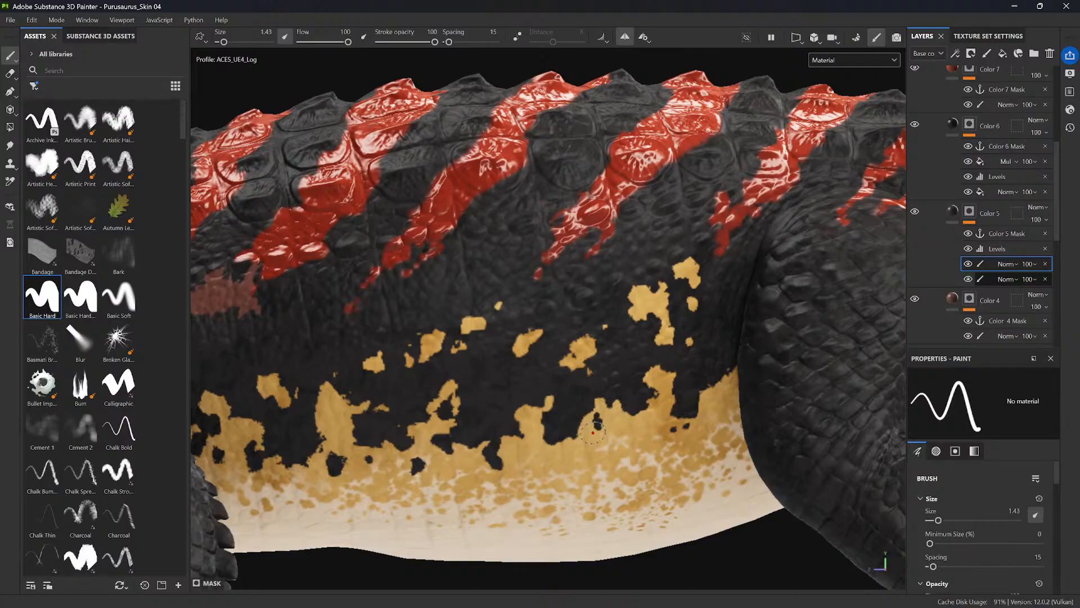
pyautogui.click(590, 440)
pyautogui.moveTo(576, 462); pyautogui.dragTo(570, 460)
pyautogui.click(553, 454)
pyautogui.click(642, 420)
pyautogui.click(654, 406)
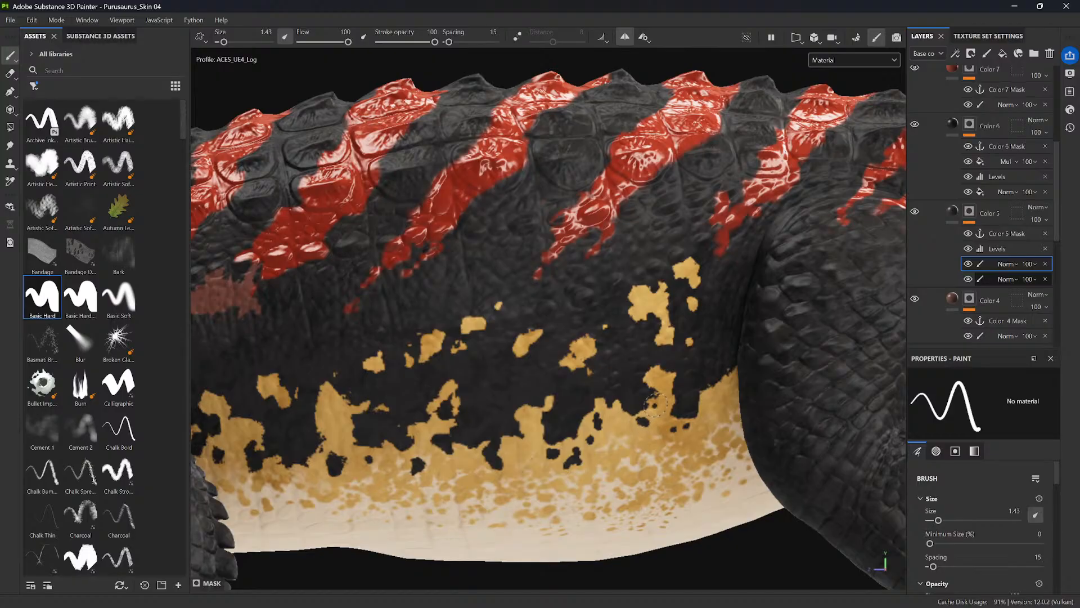
# - Break up the yellow columns on the lower flank behind the front leg with dark notches and small spots using the 1.43 brush
pyautogui.click(653, 434)
pyautogui.click(630, 438)
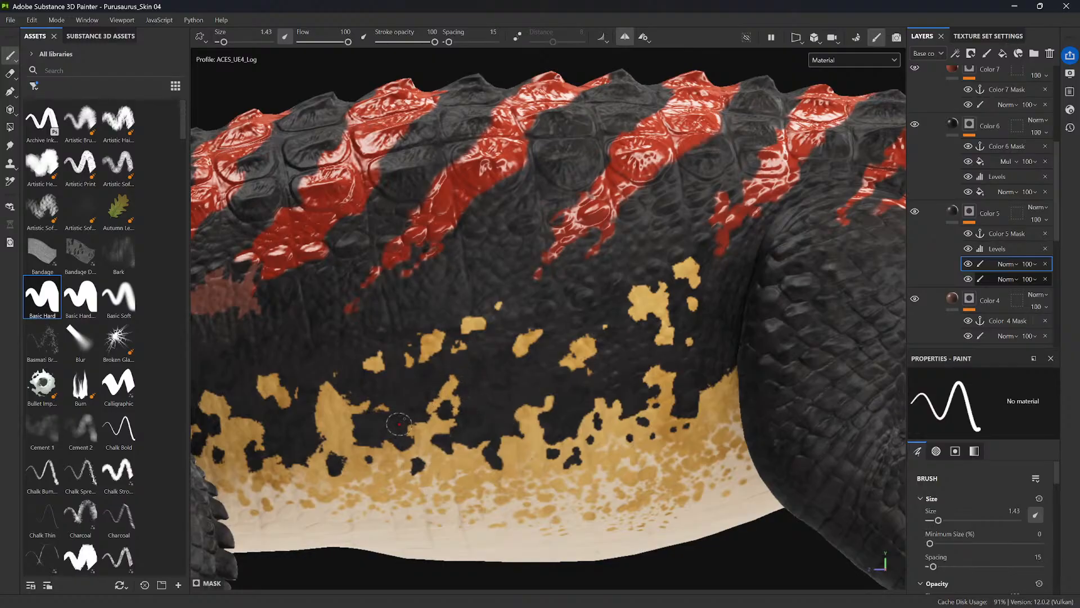
pyautogui.keyDown('alt'); pyautogui.moveTo(427, 456); pyautogui.dragTo(616, 338); pyautogui.keyUp('alt')
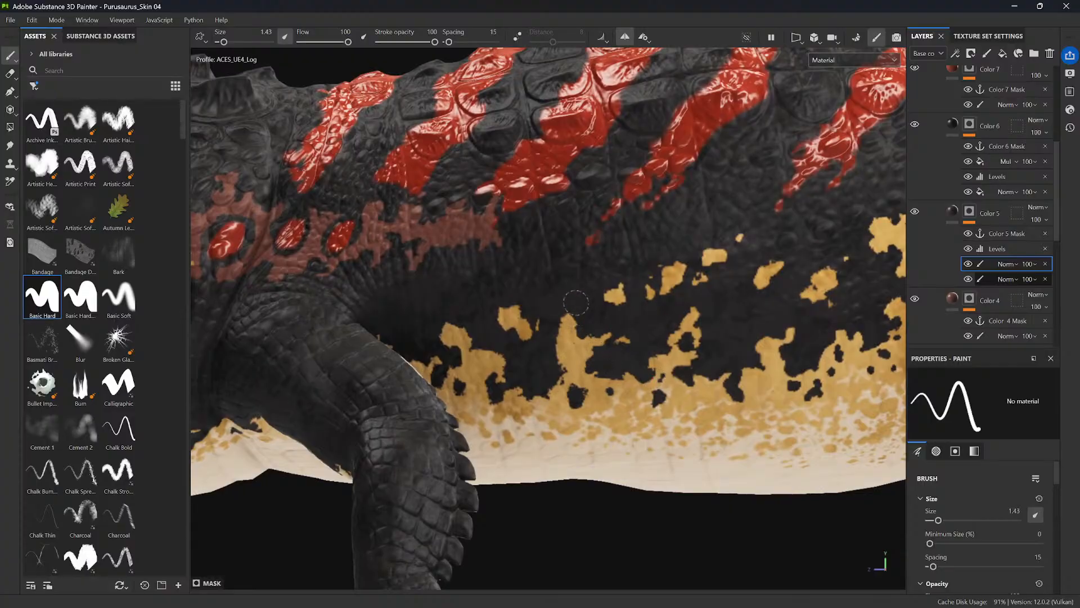
pyautogui.moveTo(567, 322)
pyautogui.mouseDown()
pyautogui.moveTo(579, 316)
pyautogui.moveTo(569, 312)
pyautogui.moveTo(554, 338)
pyautogui.moveTo(557, 376)
pyautogui.moveTo(529, 411)
pyautogui.moveTo(514, 405)
pyautogui.mouseUp()
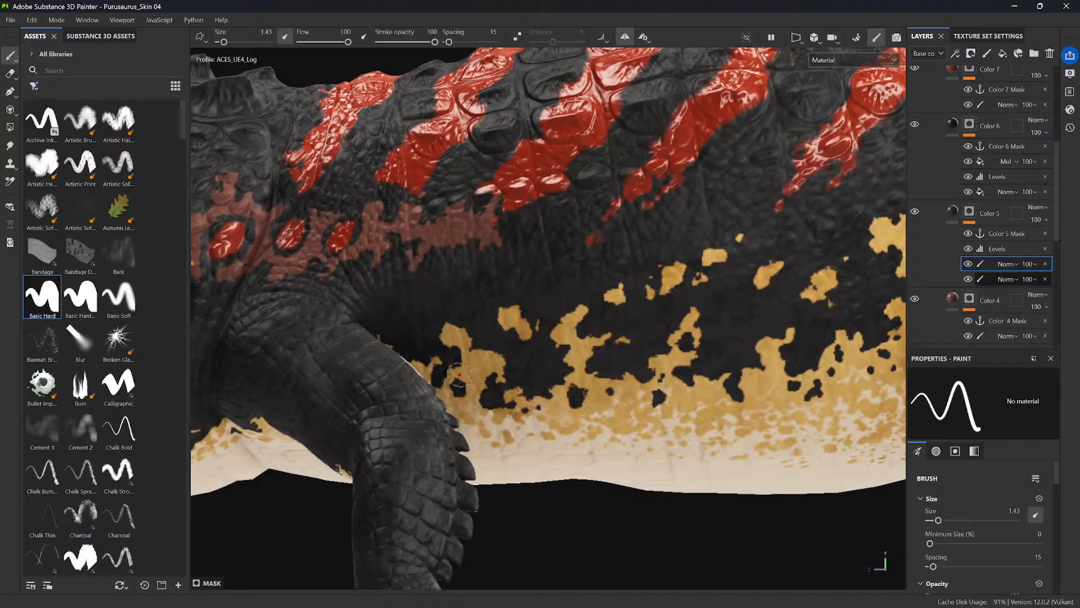
pyautogui.moveTo(456, 356); pyautogui.dragTo(456, 361)
pyautogui.click(562, 282)
pyautogui.click(557, 297)
pyautogui.click(542, 306)
# - Examine the colour pattern on the head, back and flank from the side and the front
pyautogui.moveTo(538, 339)
pyautogui.keyDown('alt'); pyautogui.mouseDown(button='right')
pyautogui.moveTo(468, 231)
pyautogui.moveTo(481, 255)
pyautogui.mouseUp(button='right'); pyautogui.keyUp('alt')
pyautogui.keyDown('alt'); pyautogui.moveTo(600, 403); pyautogui.dragTo(532, 353, button='right'); pyautogui.keyUp('alt')
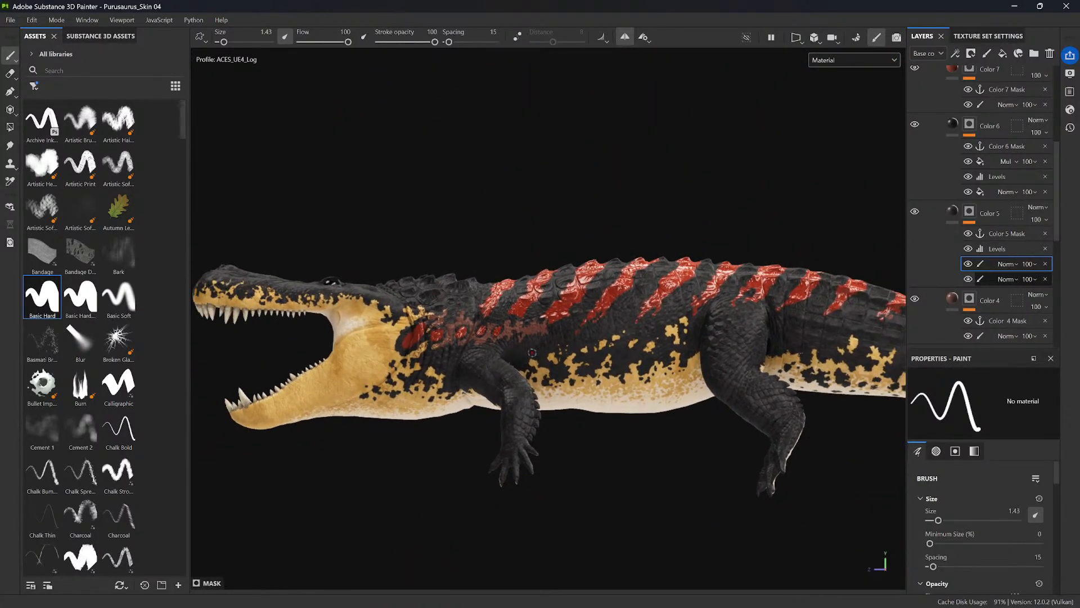
pyautogui.keyDown('alt'); pyautogui.moveTo(532, 353); pyautogui.dragTo(633, 453); pyautogui.keyUp('alt')
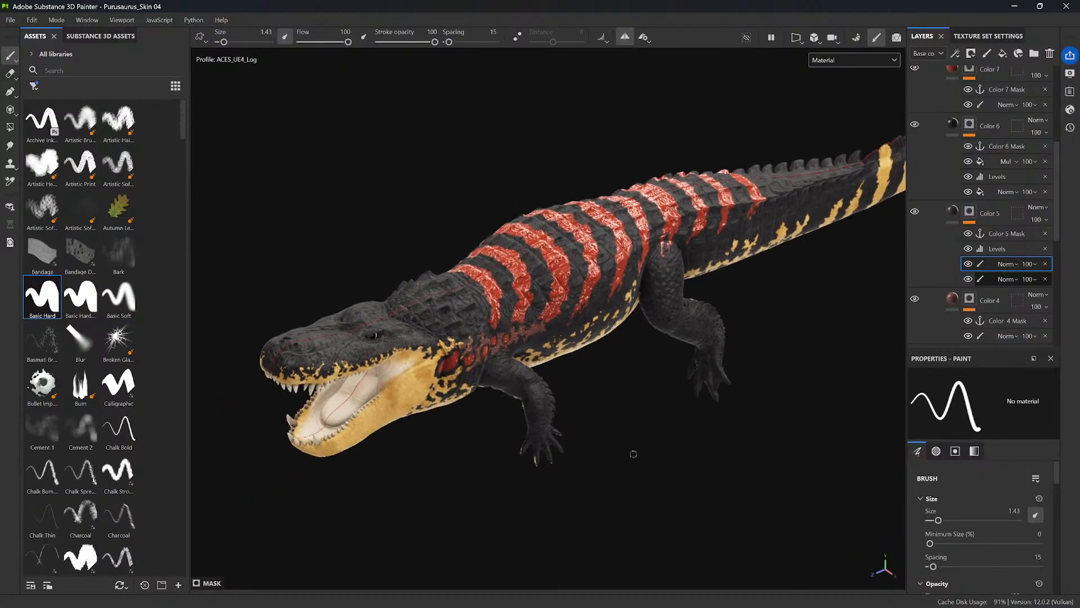
pyautogui.keyDown('alt'); pyautogui.moveTo(511, 440); pyautogui.dragTo(619, 431); pyautogui.keyUp('alt')
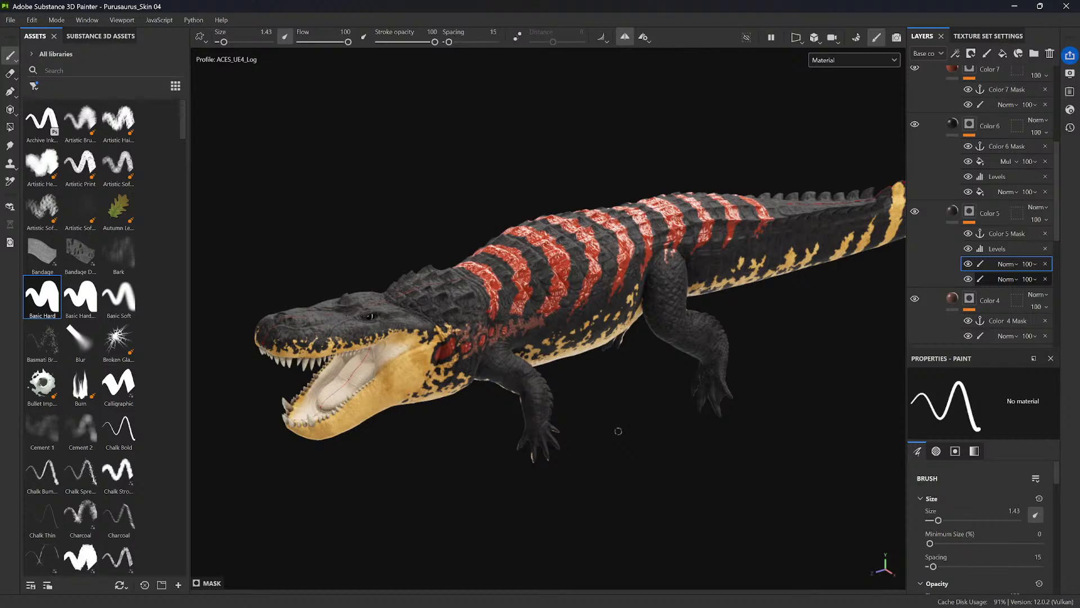
pyautogui.keyDown('alt'); pyautogui.moveTo(383, 427); pyautogui.dragTo(321, 385, button='right'); pyautogui.keyUp('alt')
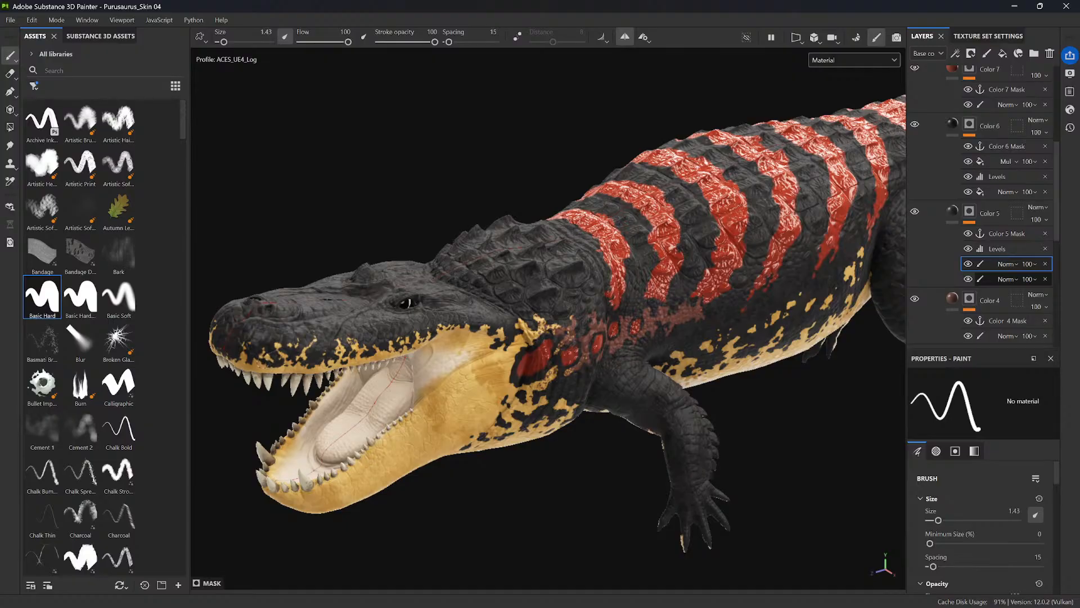
pyautogui.keyDown('alt'); pyautogui.moveTo(255, 354); pyautogui.dragTo(308, 356); pyautogui.keyUp('alt')
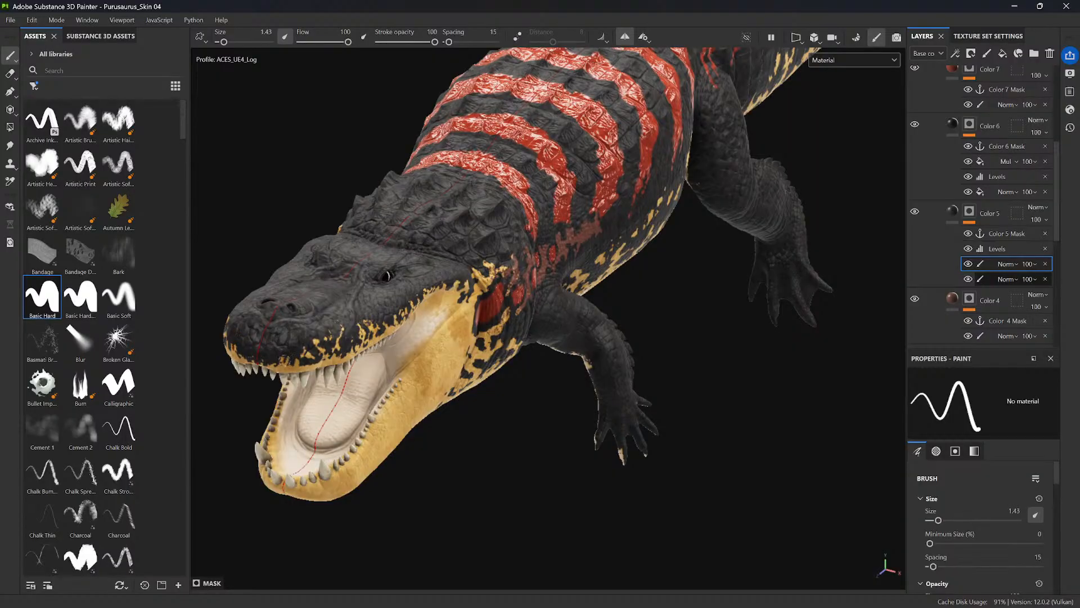
pyautogui.keyDown('alt'); pyautogui.moveTo(339, 335); pyautogui.dragTo(607, 321); pyautogui.keyUp('alt')
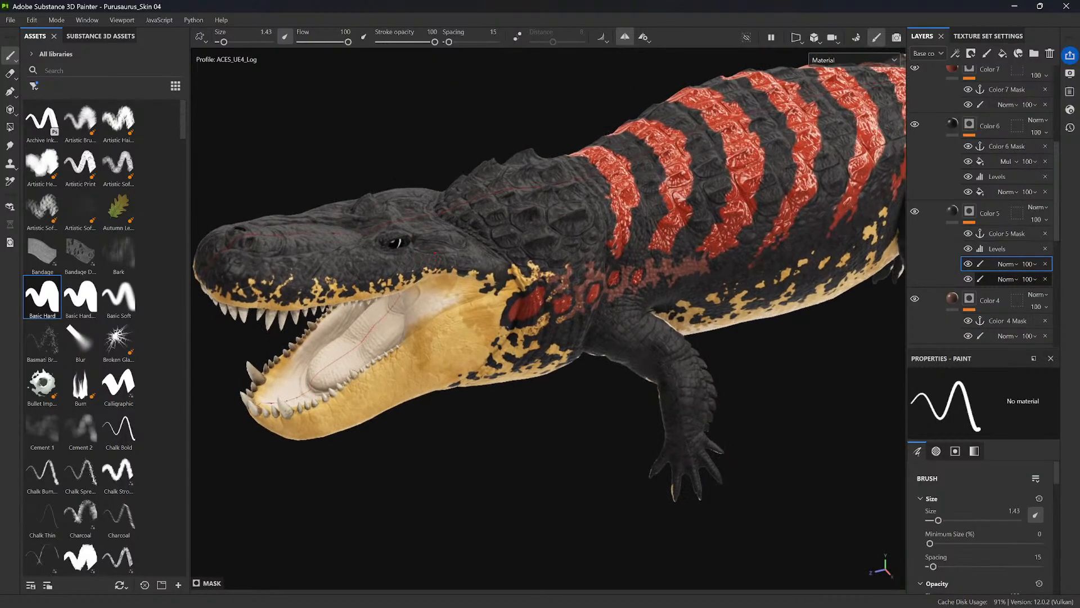
pyautogui.scroll(8, 453, 262)
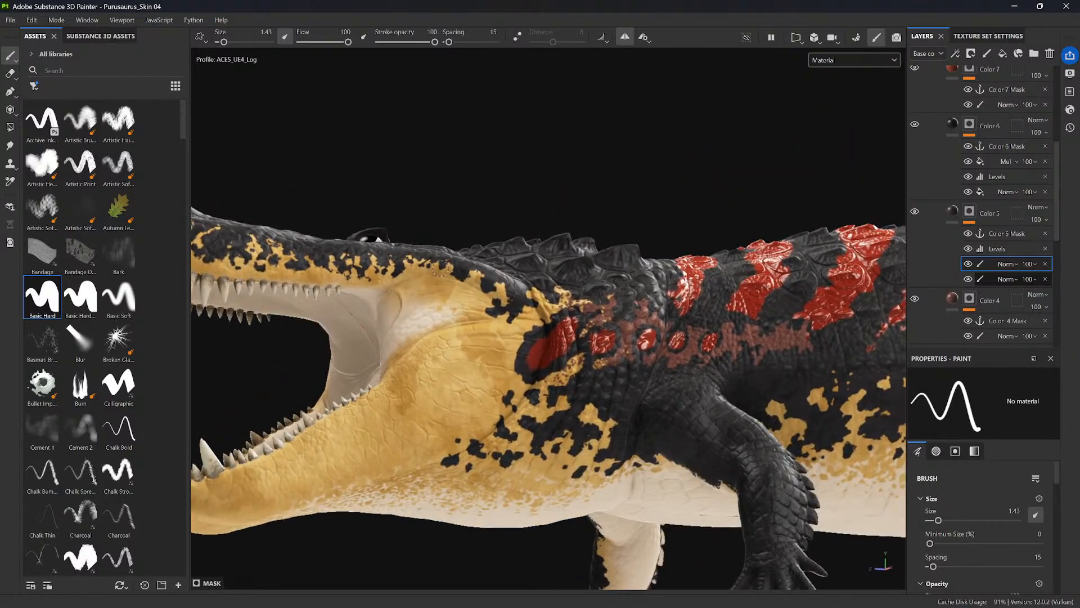
# - Paint small yellow specks along the upper jaw edge below and behind the eye, working from the side and from above
pyautogui.keyDown('alt'); pyautogui.moveTo(453, 252); pyautogui.dragTo(442, 322); pyautogui.keyUp('alt')
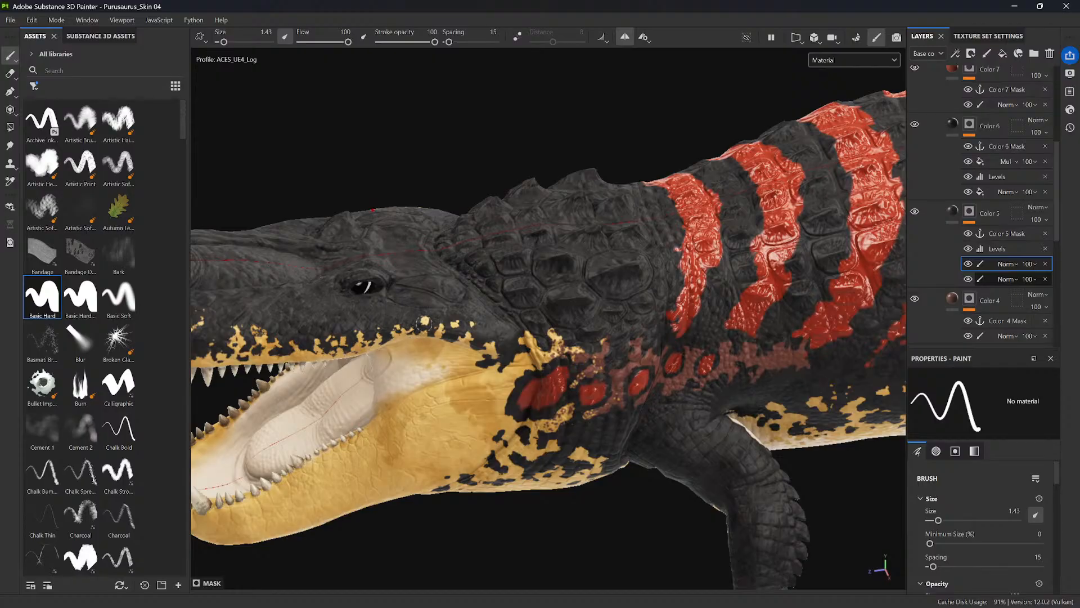
pyautogui.keyDown('alt'); pyautogui.moveTo(423, 324); pyautogui.dragTo(419, 336); pyautogui.keyUp('alt')
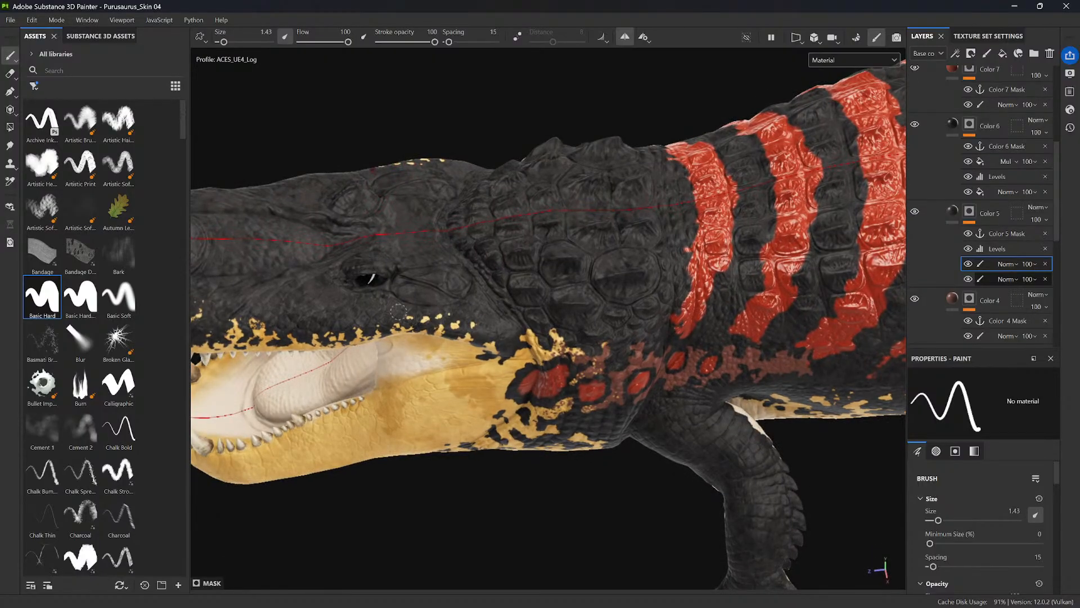
pyautogui.keyDown('alt'); pyautogui.moveTo(396, 307); pyautogui.dragTo(491, 303); pyautogui.keyUp('alt')
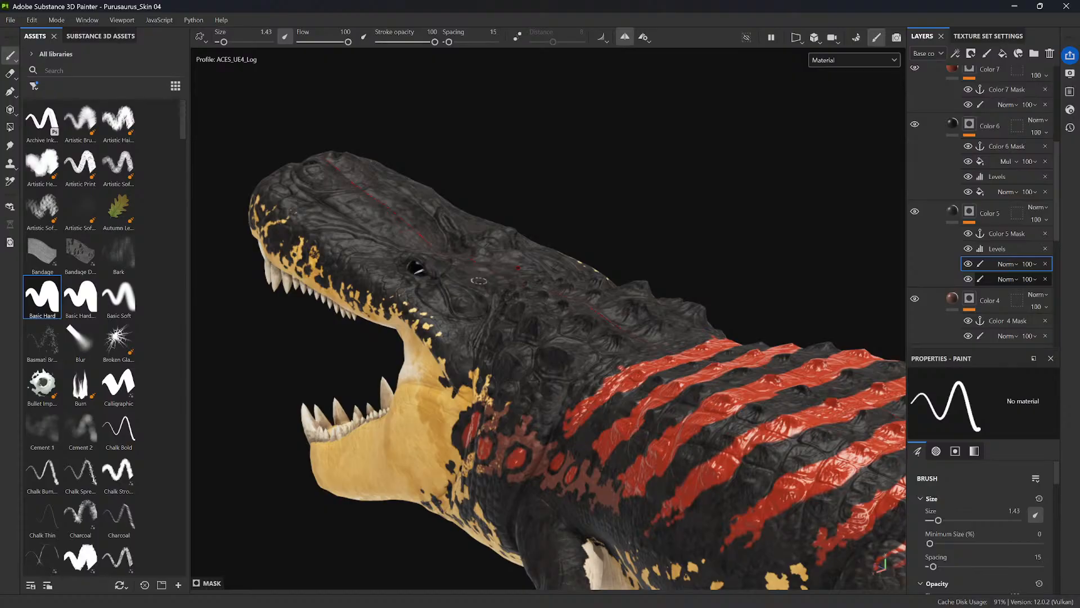
pyautogui.keyDown('alt'); pyautogui.moveTo(646, 173); pyautogui.dragTo(505, 304); pyautogui.keyUp('alt')
pyautogui.keyDown('alt'); pyautogui.moveTo(500, 266); pyautogui.dragTo(564, 310, button='middle'); pyautogui.keyUp('alt')
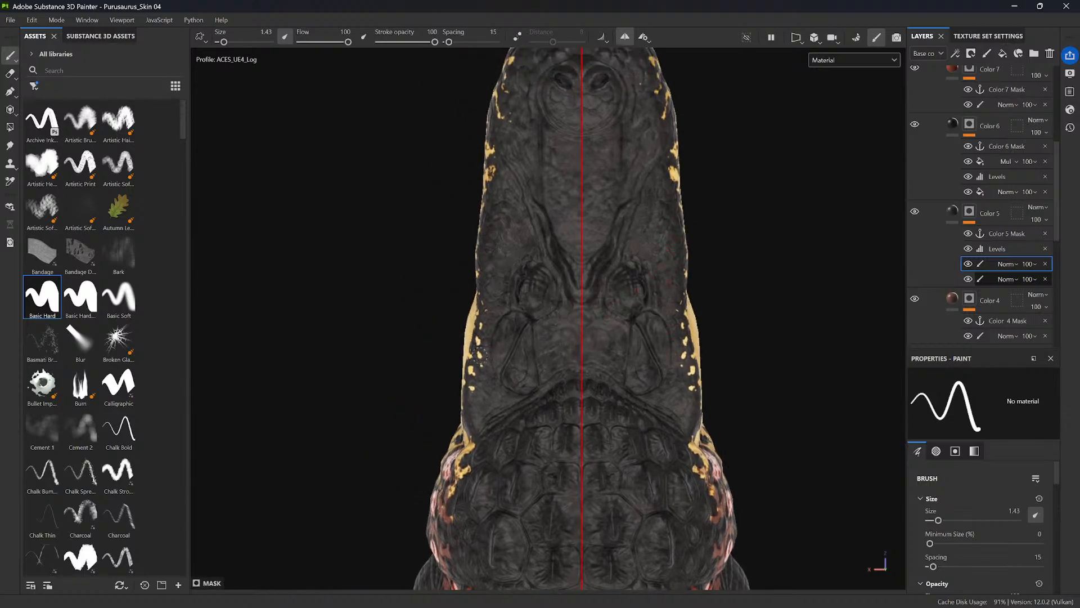
pyautogui.moveTo(482, 357); pyautogui.dragTo(482, 361)
pyautogui.keyDown('alt'); pyautogui.moveTo(481, 369); pyautogui.dragTo(488, 304, button='middle'); pyautogui.keyUp('alt')
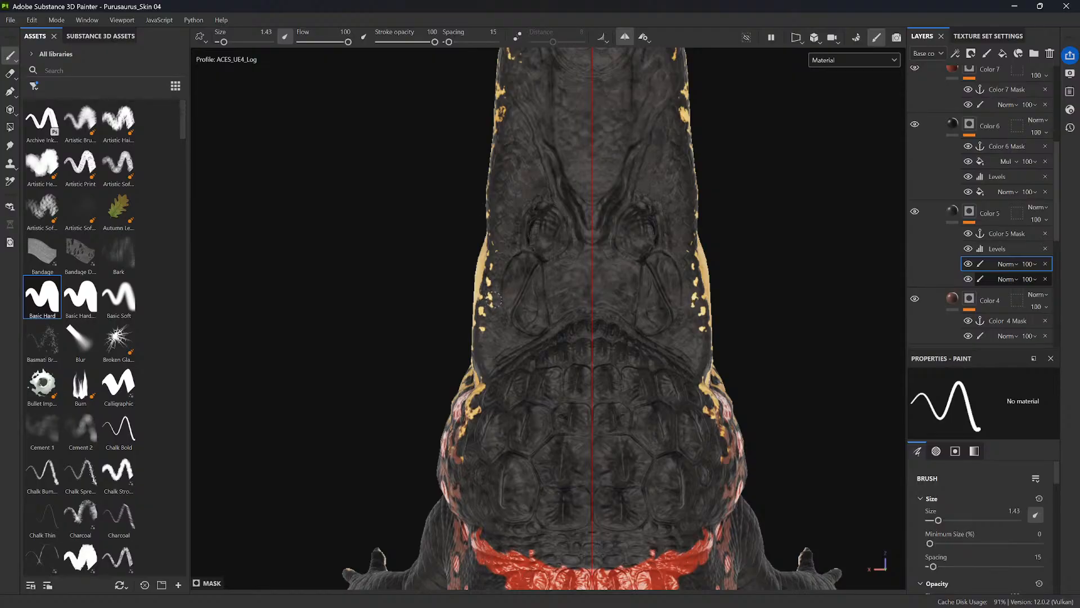
pyautogui.moveTo(483, 344)
pyautogui.mouseDown()
pyautogui.moveTo(483, 304)
pyautogui.moveTo(639, 349)
pyautogui.moveTo(468, 399)
pyautogui.mouseUp()
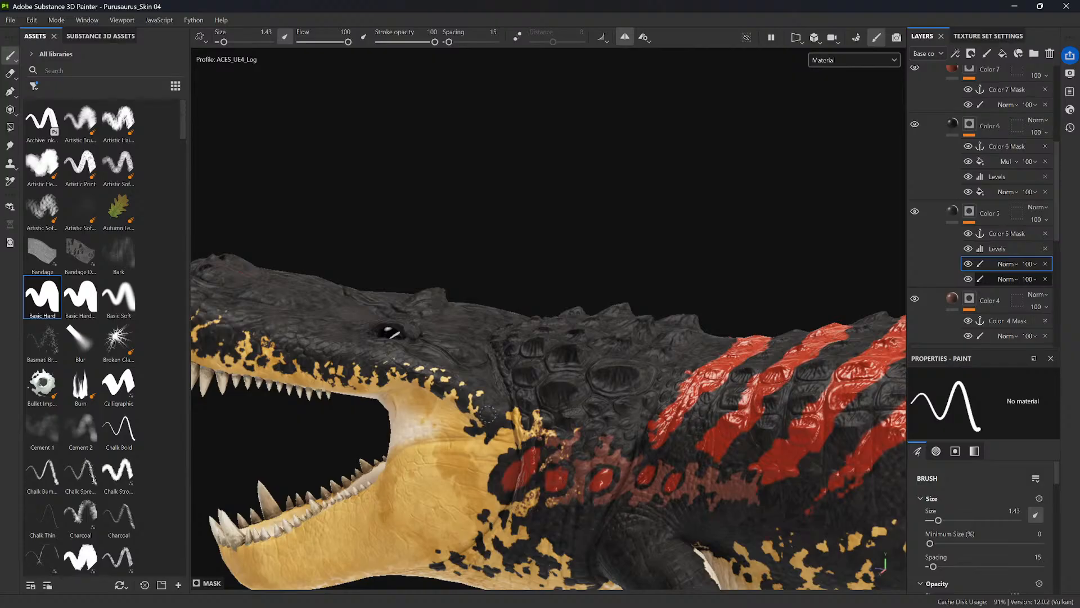
# - Reshape the dark blotches on the rear of the jaw below the large red neck patch
pyautogui.keyDown('alt'); pyautogui.moveTo(491, 419); pyautogui.dragTo(527, 397); pyautogui.keyUp('alt')
pyautogui.keyDown('alt'); pyautogui.moveTo(526, 397); pyautogui.dragTo(427, 293, button='right'); pyautogui.keyUp('alt')
pyautogui.keyDown('alt'); pyautogui.moveTo(475, 295); pyautogui.dragTo(526, 339, button='middle'); pyautogui.keyUp('alt')
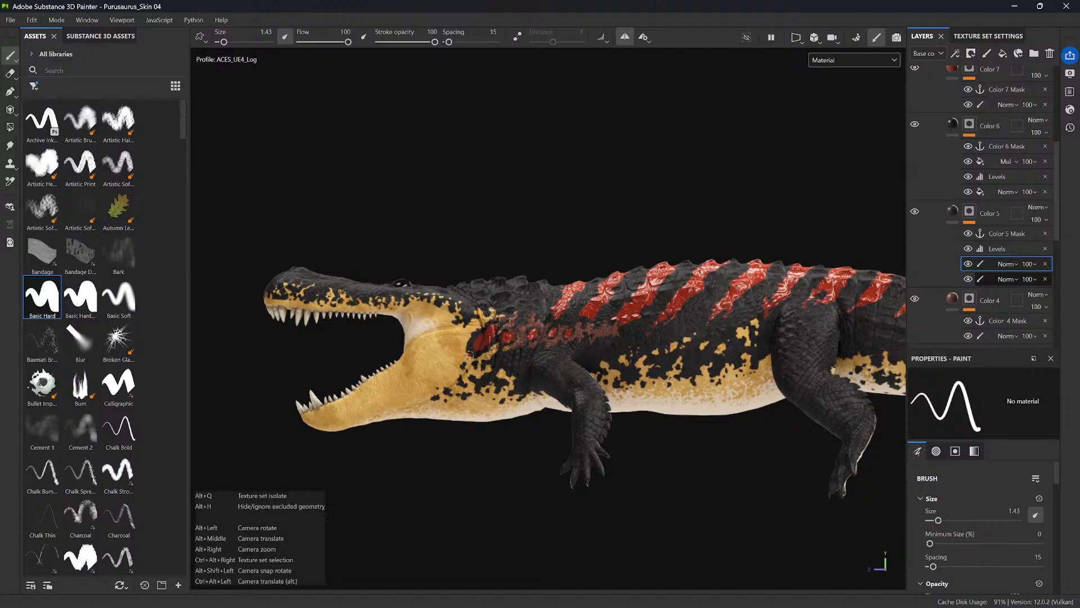
pyautogui.scroll(5, 450, 319)
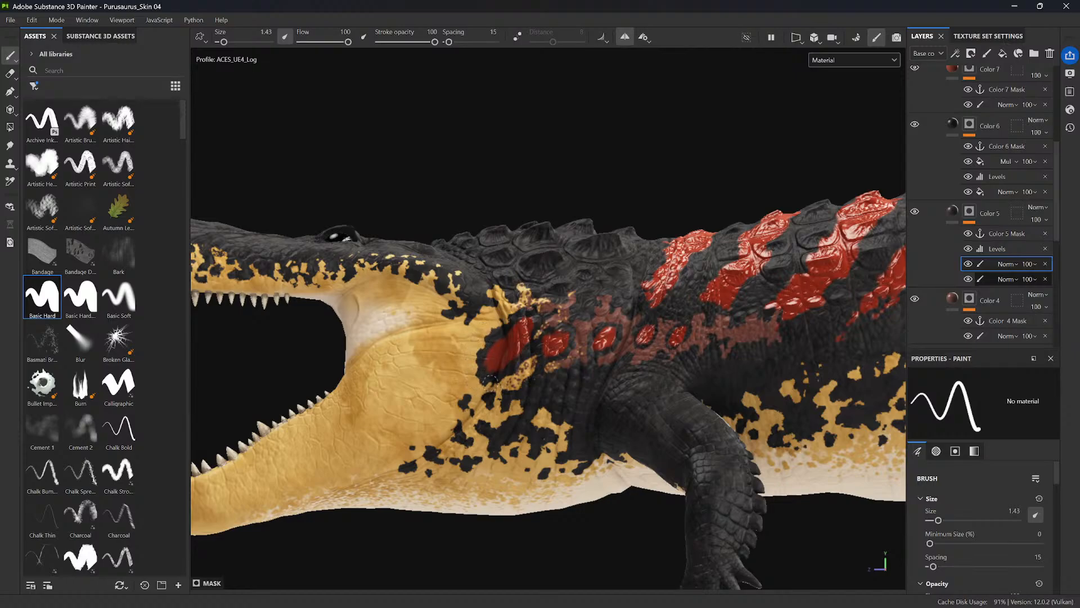
pyautogui.moveTo(496, 387); pyautogui.dragTo(489, 389)
pyautogui.moveTo(455, 411); pyautogui.dragTo(454, 416)
pyautogui.click(440, 427)
pyautogui.click(436, 433)
pyautogui.moveTo(439, 432); pyautogui.dragTo(437, 436)
# - Dab small irregular spots along the lower throat where the yellow meets the cream underside
pyautogui.click(370, 467)
pyautogui.click(387, 480)
pyautogui.moveTo(400, 488)
pyautogui.mouseDown()
pyautogui.moveTo(405, 473)
pyautogui.moveTo(493, 475)
pyautogui.moveTo(495, 467)
pyautogui.moveTo(489, 479)
pyautogui.moveTo(526, 463)
pyautogui.mouseUp()
pyautogui.click(423, 484)
pyautogui.click(441, 484)
pyautogui.click(465, 485)
pyautogui.click(516, 485)
# - Inspect the whole crocodile from the front and the side to check the finished pattern
pyautogui.moveTo(514, 432)
pyautogui.keyDown('alt'); pyautogui.mouseDown(button='right')
pyautogui.moveTo(471, 393)
pyautogui.moveTo(439, 341)
pyautogui.mouseUp(button='right'); pyautogui.keyUp('alt')
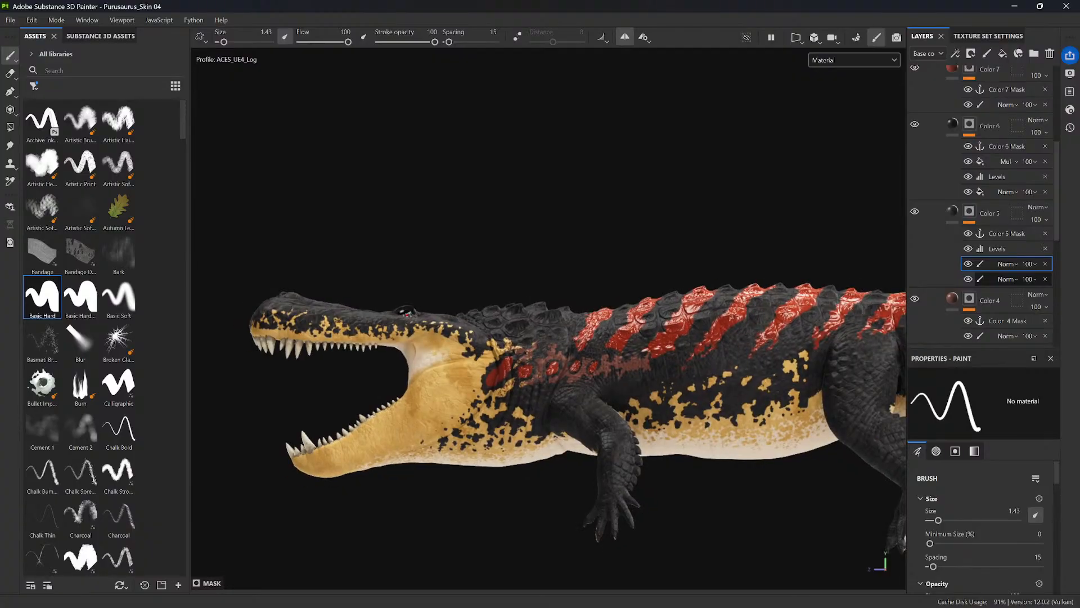
pyautogui.keyDown('alt'); pyautogui.moveTo(557, 285); pyautogui.dragTo(488, 188, button='right'); pyautogui.keyUp('alt')
pyautogui.moveTo(487, 188)
pyautogui.keyDown('alt'); pyautogui.mouseDown()
pyautogui.moveTo(566, 270)
pyautogui.moveTo(537, 278)
pyautogui.moveTo(583, 260)
pyautogui.moveTo(668, 263)
pyautogui.mouseUp(); pyautogui.keyUp('alt')
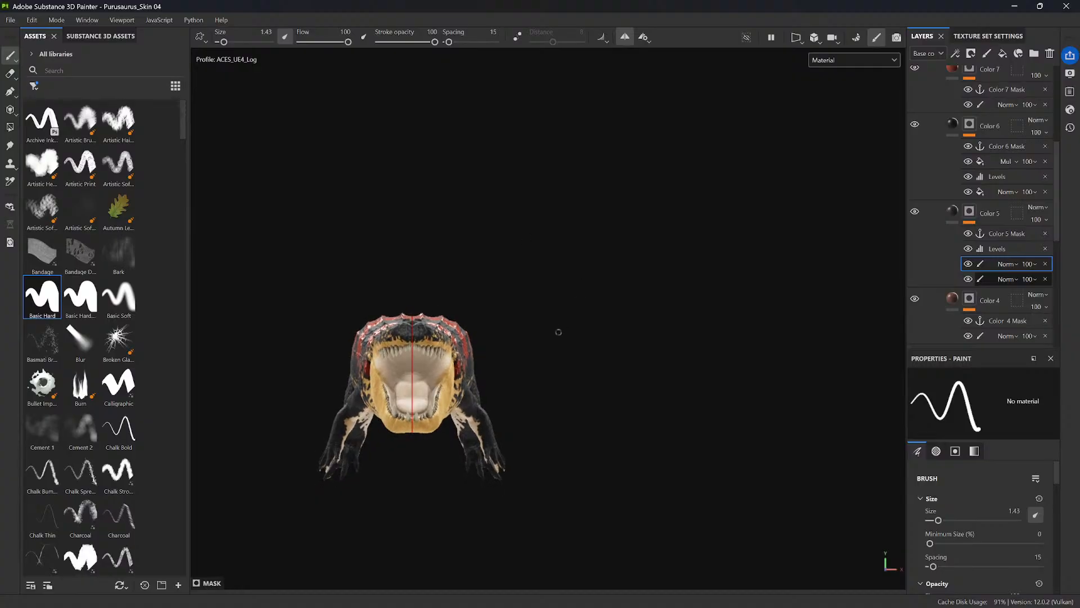
pyautogui.keyDown('alt'); pyautogui.moveTo(557, 332); pyautogui.dragTo(580, 297, button='middle'); pyautogui.keyUp('alt')
pyautogui.keyDown('alt'); pyautogui.moveTo(580, 297); pyautogui.dragTo(529, 395); pyautogui.keyUp('alt')
pyautogui.keyDown('alt'); pyautogui.moveTo(530, 396); pyautogui.dragTo(491, 422, button='middle'); pyautogui.keyUp('alt')
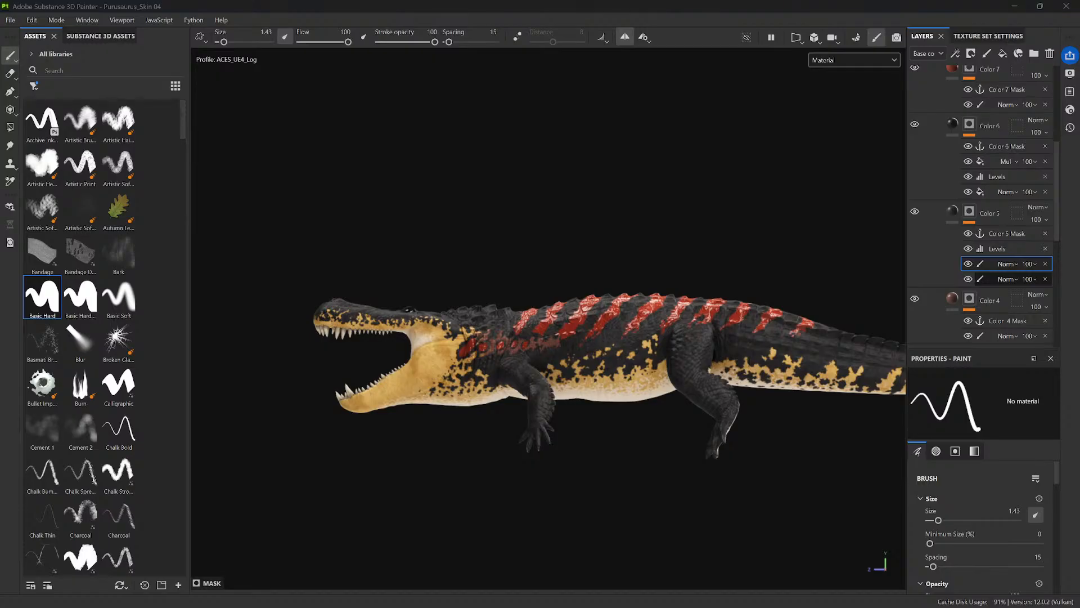
pyautogui.keyDown('alt'); pyautogui.moveTo(608, 190); pyautogui.dragTo(666, 172); pyautogui.keyUp('alt')
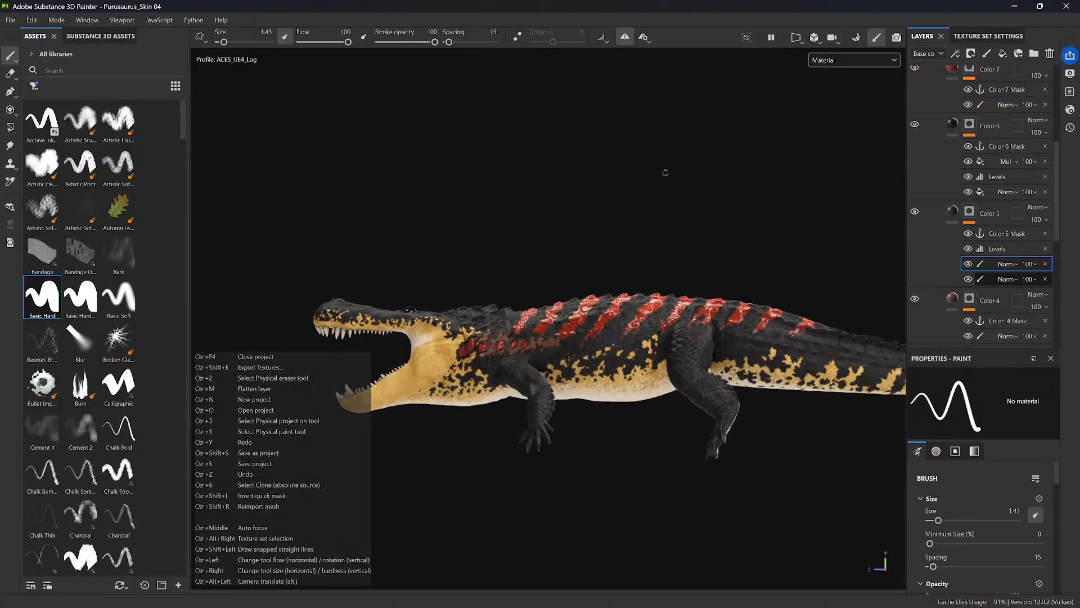
# - Save the project, and save a new version of it as Puruskin 05
pyautogui.hotkey('ctrl', 's')
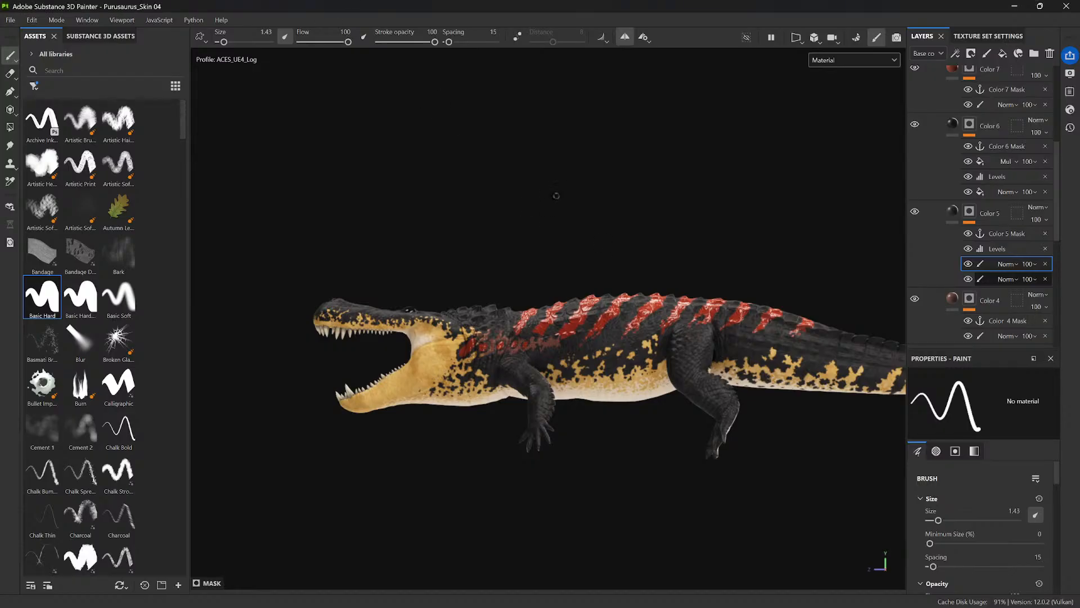
pyautogui.click(9, 24)
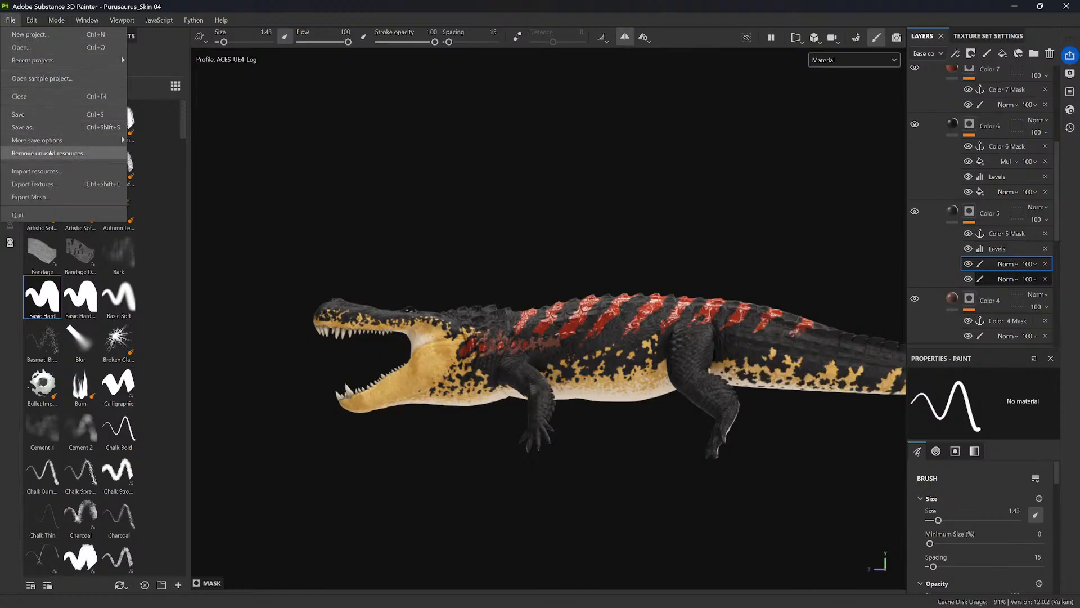
pyautogui.click(22, 127)
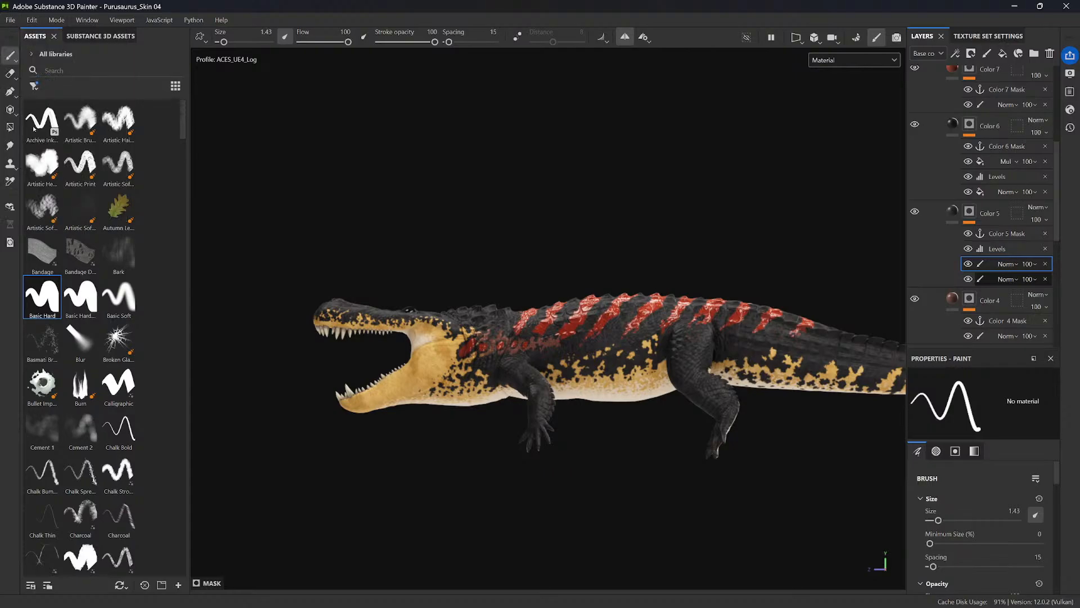
pyautogui.click(891, 21)
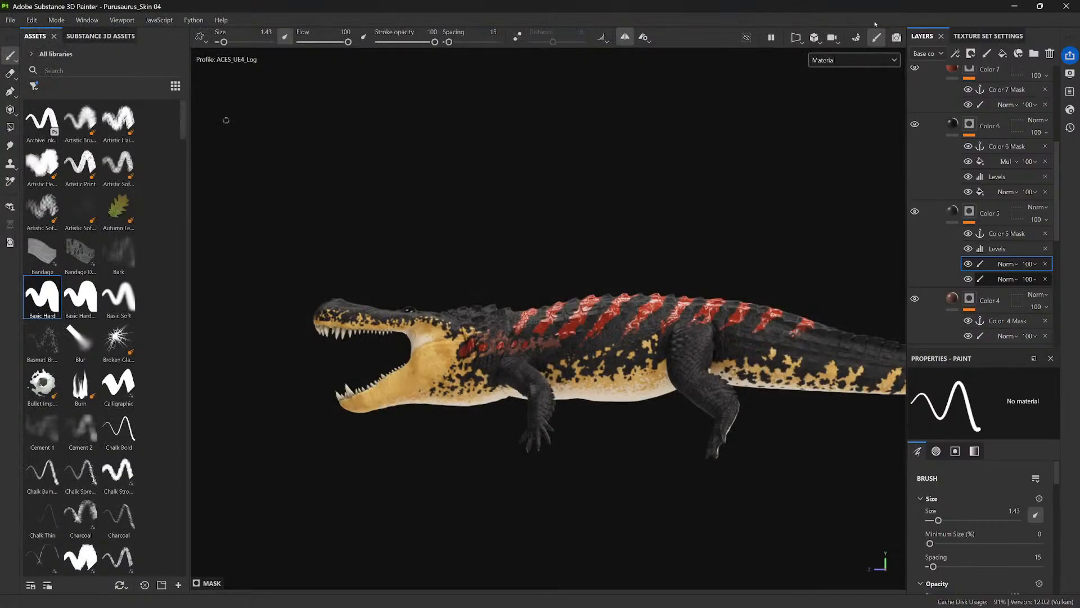
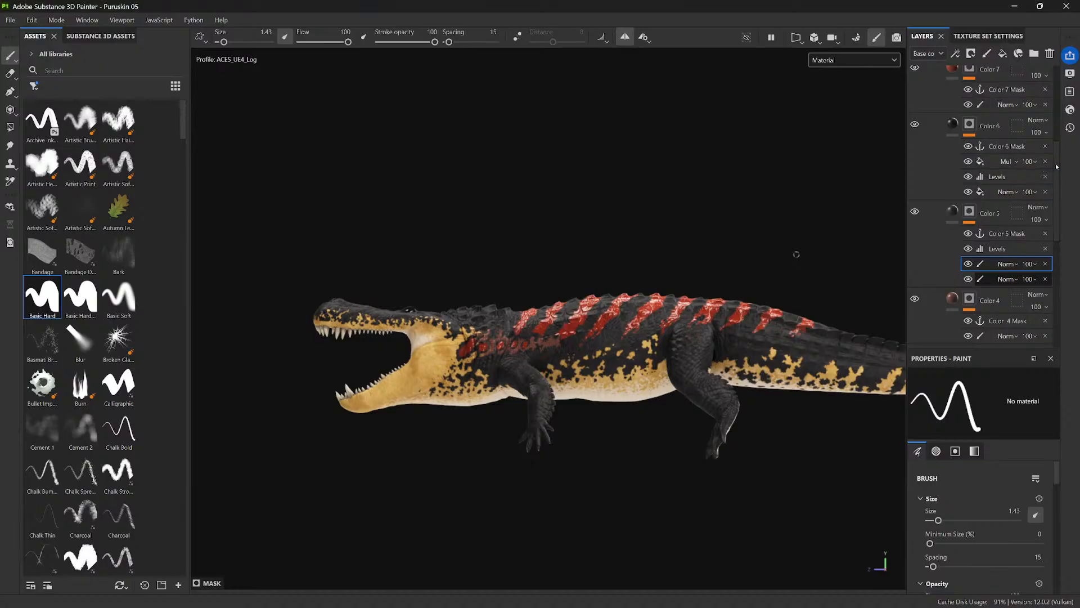
# - Hide the skin layers Color 7, Color 6, Color 5, Color 4, Color 3 and Color 2, leaving only Color 1 showing
pyautogui.scroll(4, 933, 193)
pyautogui.click(915, 205)
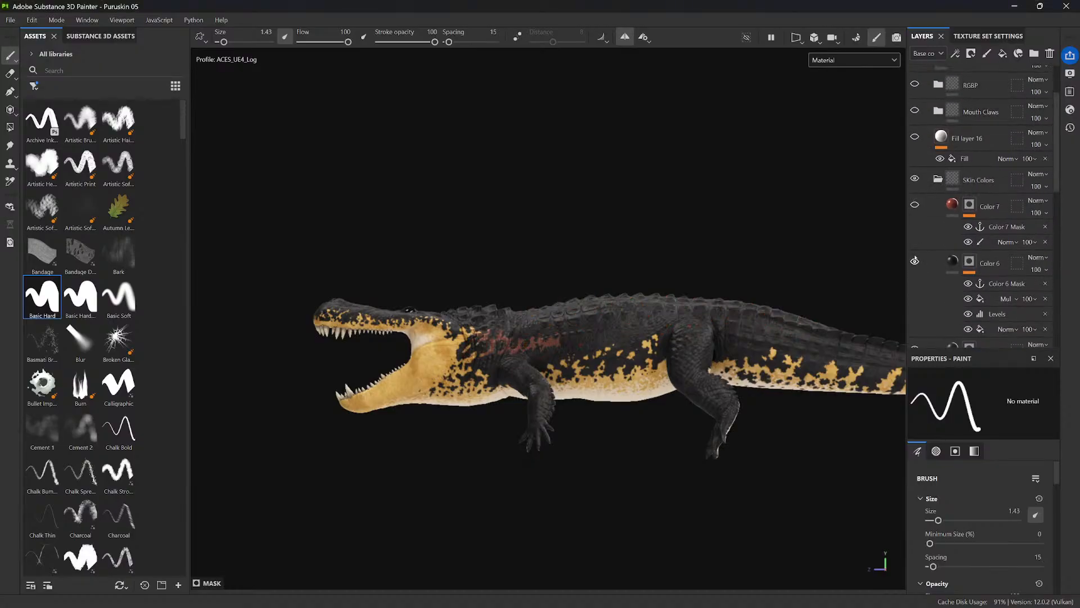
pyautogui.scroll(-5, 929, 186)
pyautogui.click(915, 143)
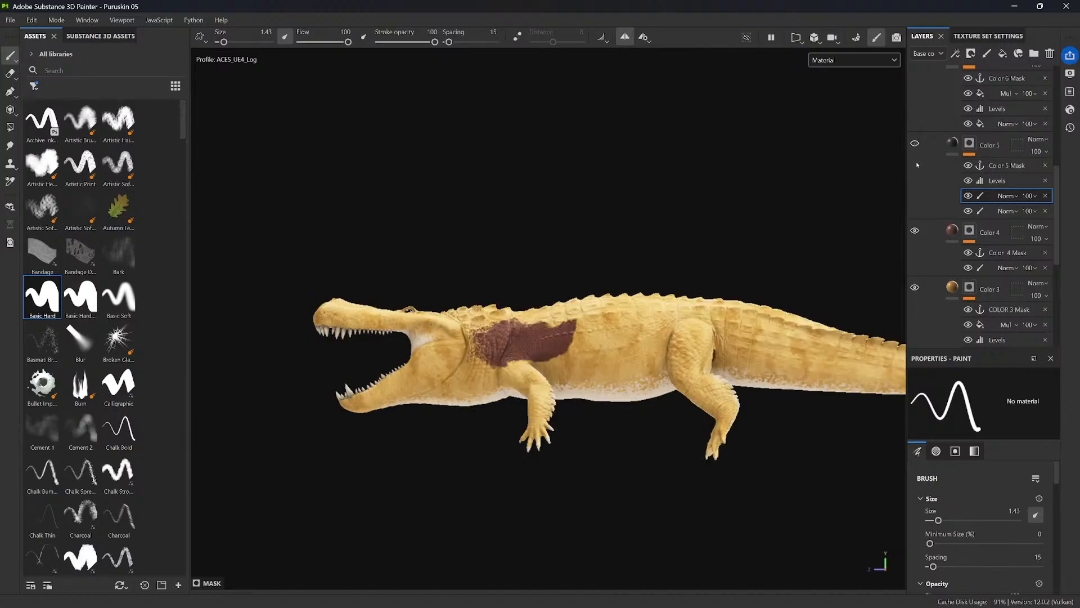
pyautogui.click(915, 230)
pyautogui.click(915, 287)
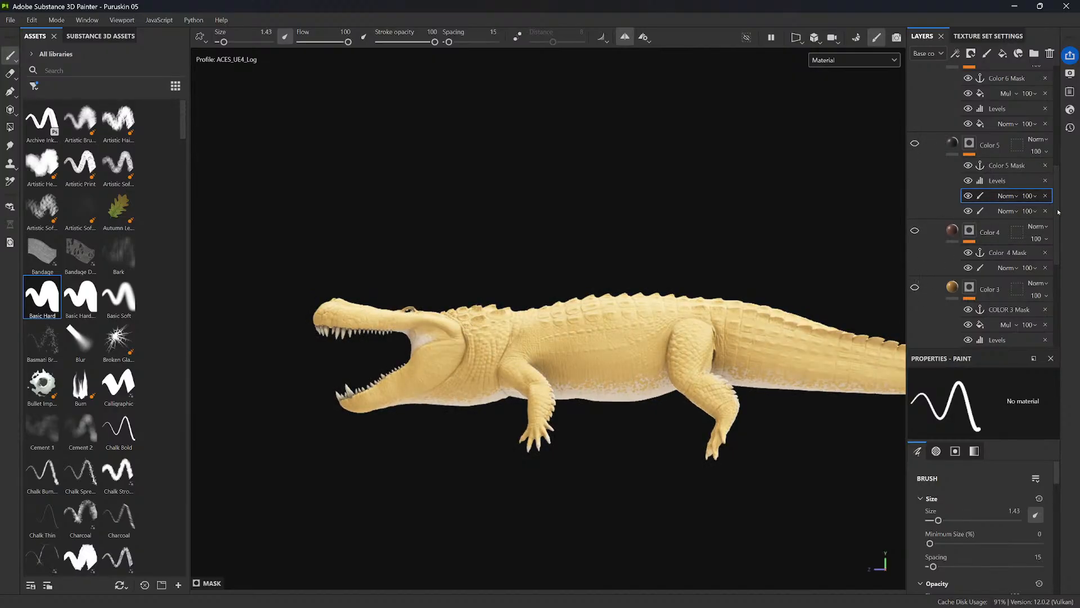
pyautogui.scroll(-3, 1041, 258)
pyautogui.click(915, 223)
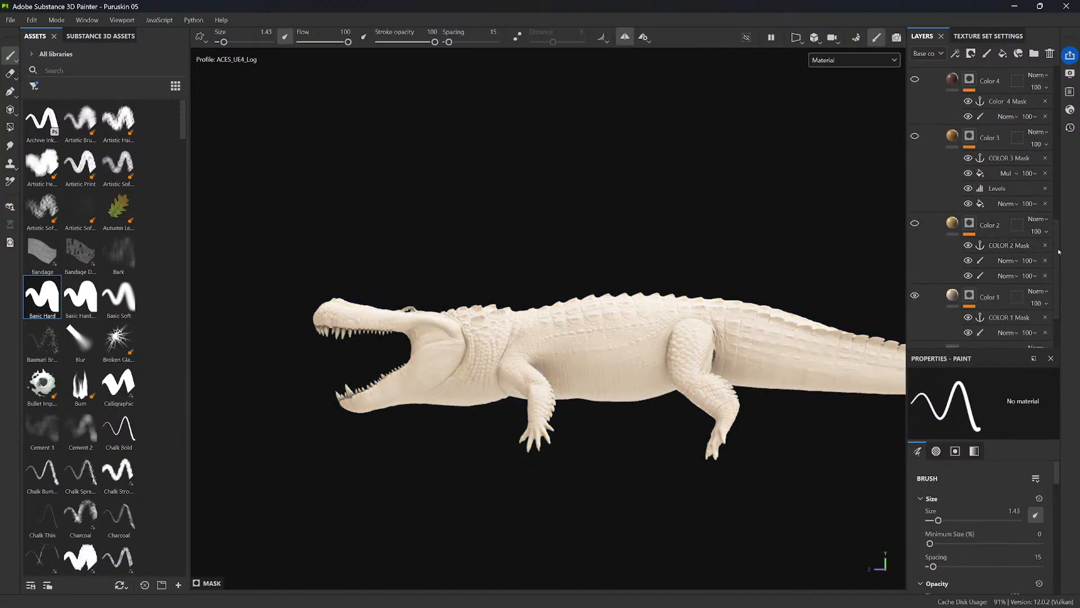
pyautogui.scroll(-3, 1050, 287)
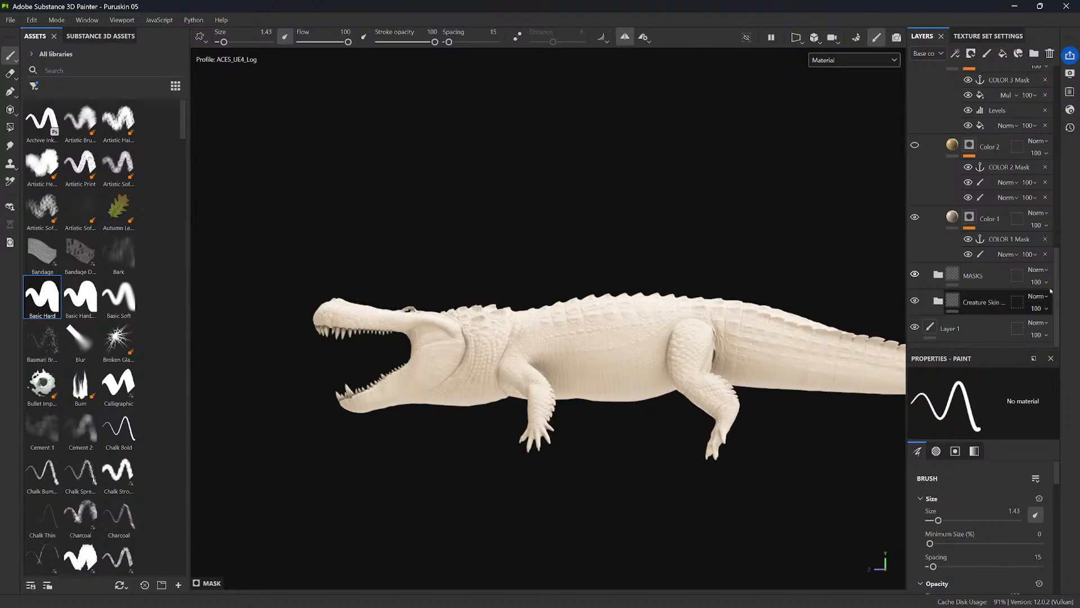
# - Set Color 1's base color to the golden ochre sampled from the Color 2 swatch, and show the Color 2 layer again
pyautogui.click(990, 249)
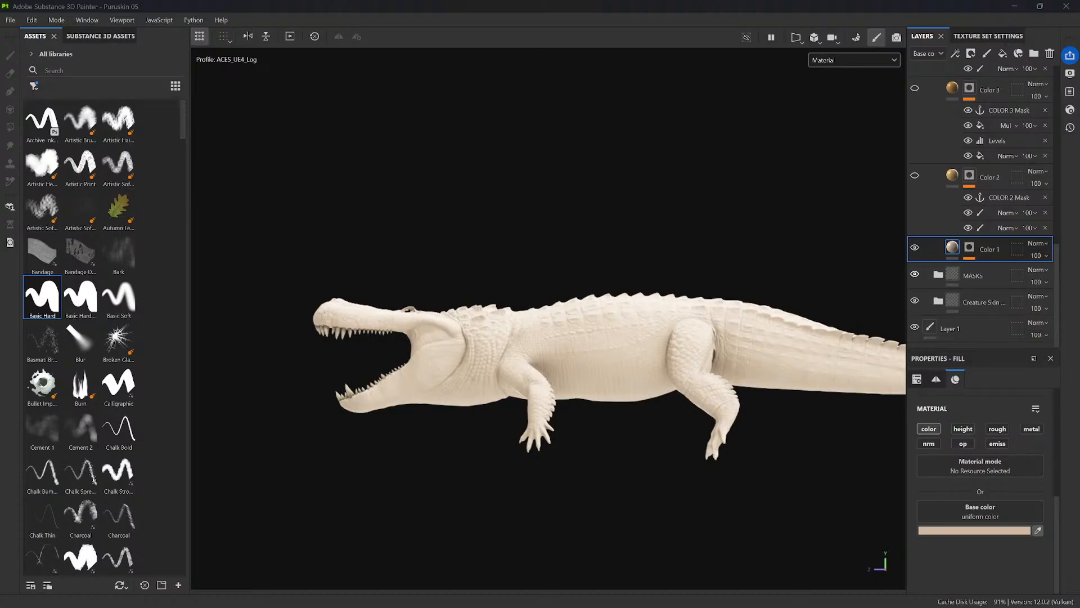
pyautogui.click(952, 175)
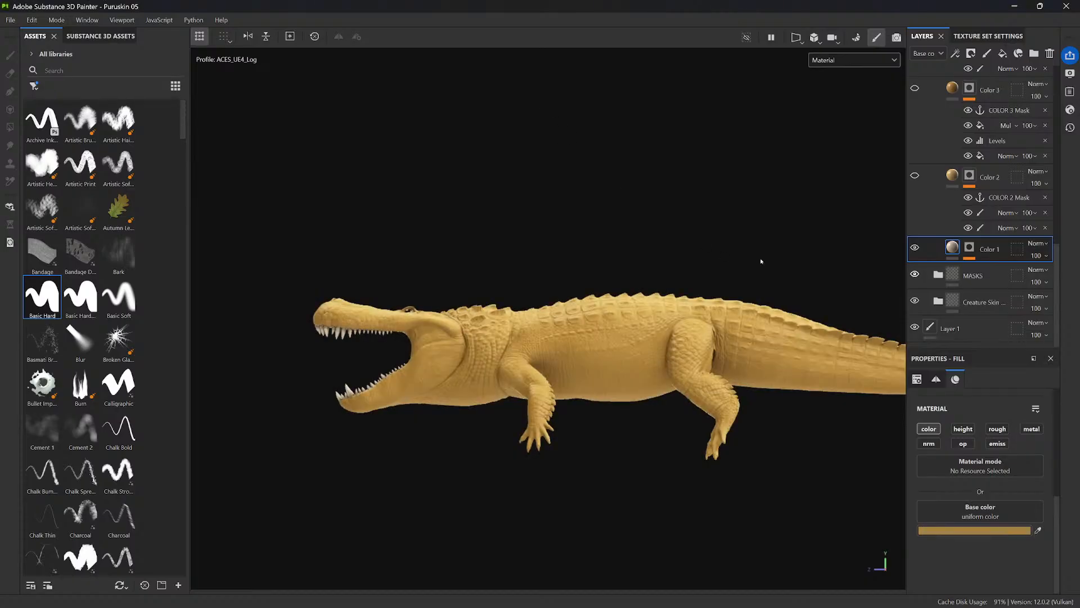
pyautogui.click(915, 175)
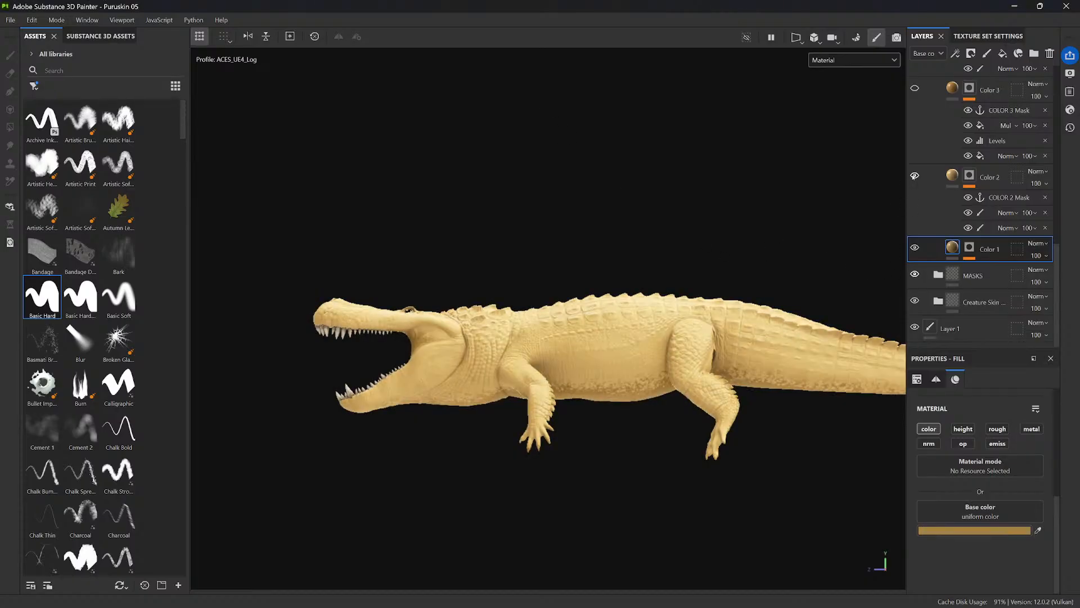
# - Change the Color 2 layer's base color to a dark olive green
pyautogui.click(951, 176)
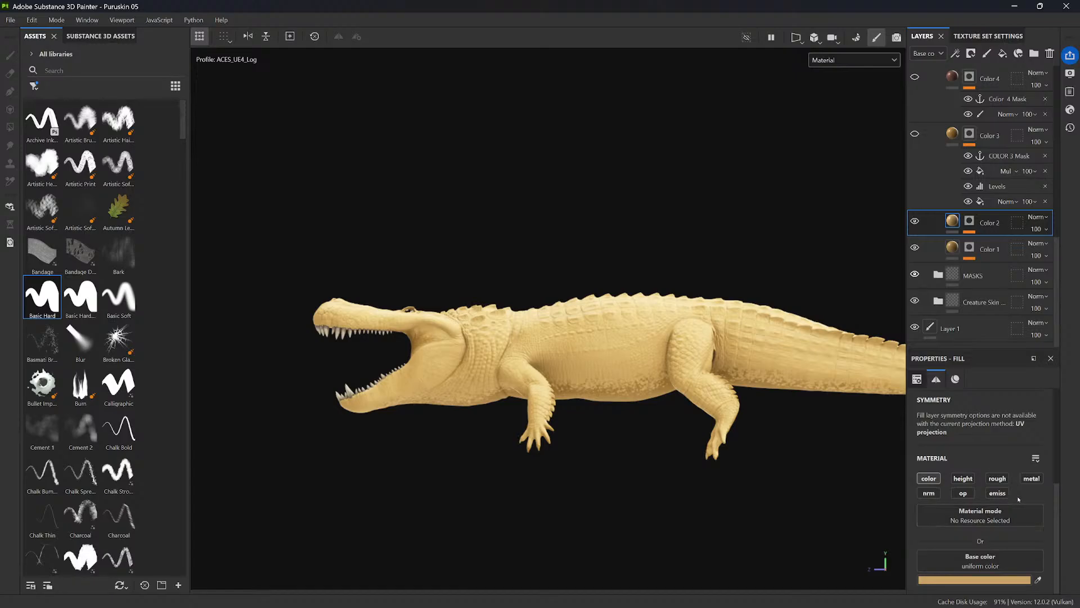
pyautogui.click(1005, 559)
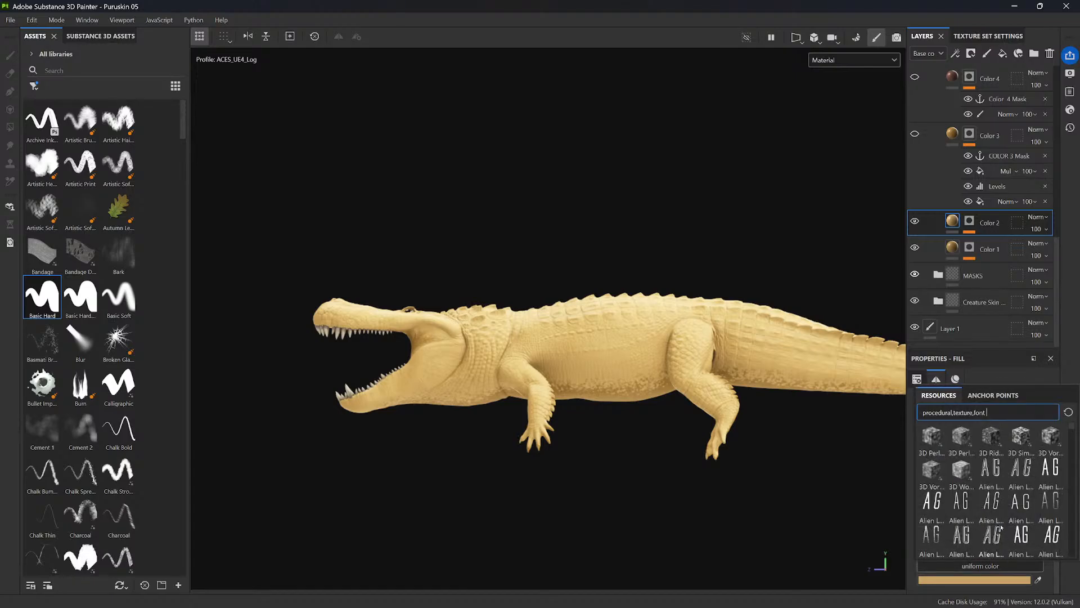
pyautogui.click(969, 220)
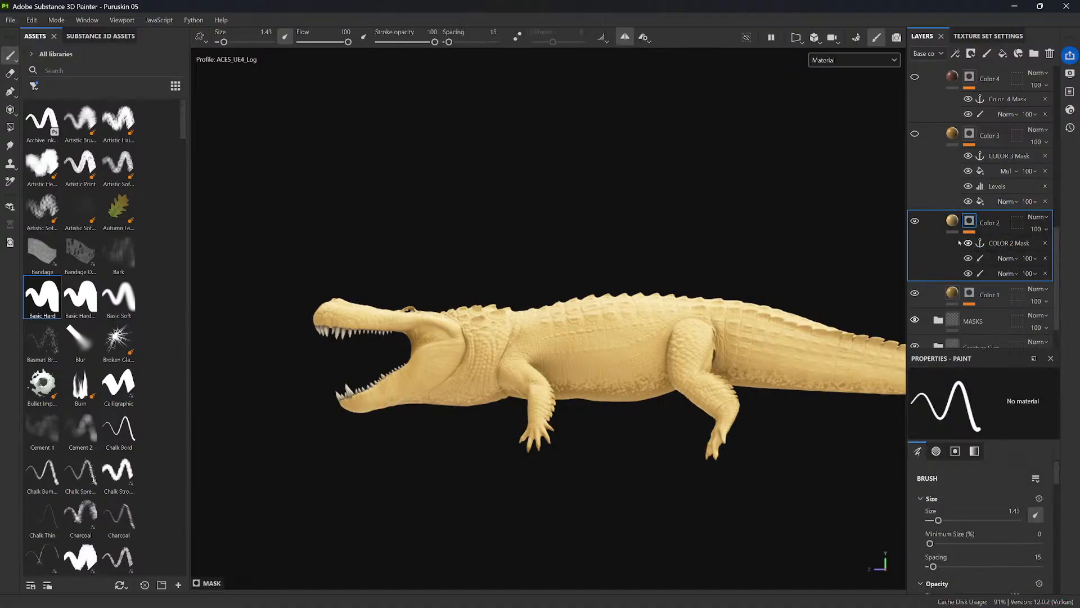
pyautogui.click(952, 221)
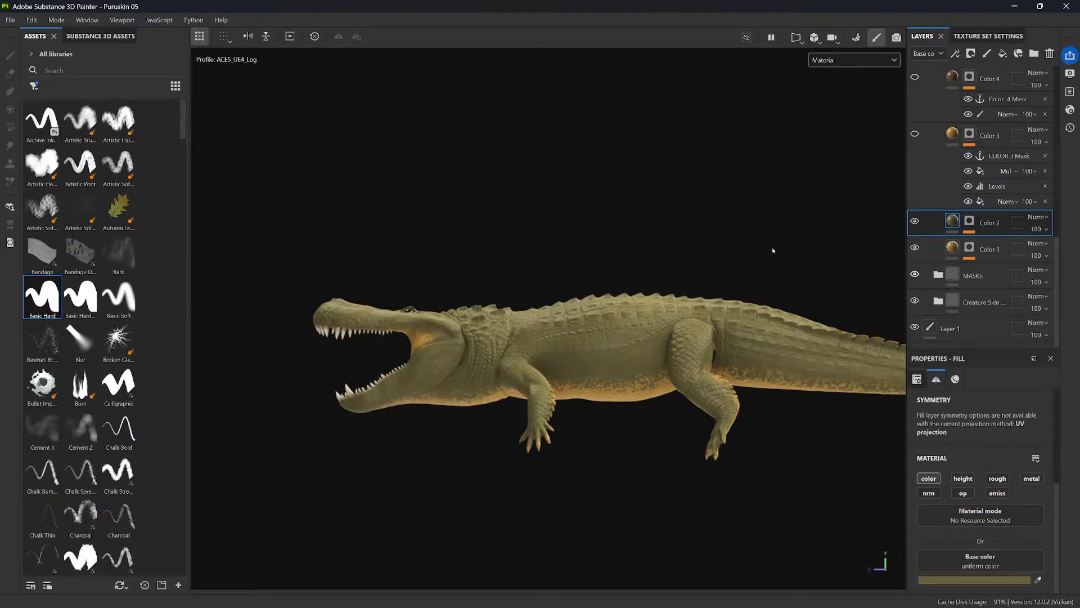
# - Delete the paint effect that speckles the belly edge from Color 2's mask, and select the remaining paint effect for editing
pyautogui.click(970, 221)
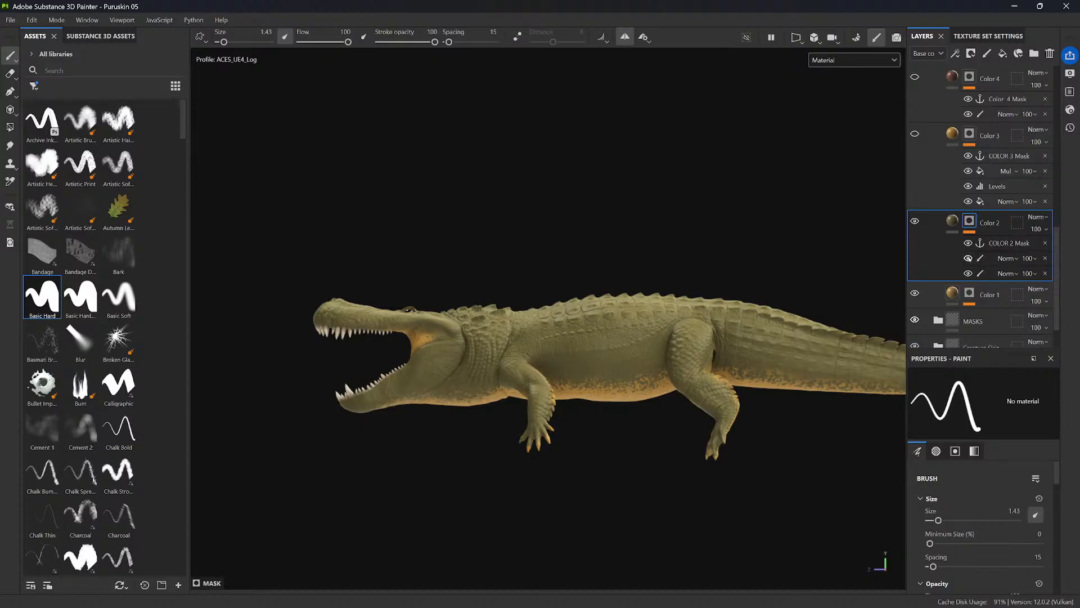
pyautogui.click(969, 258)
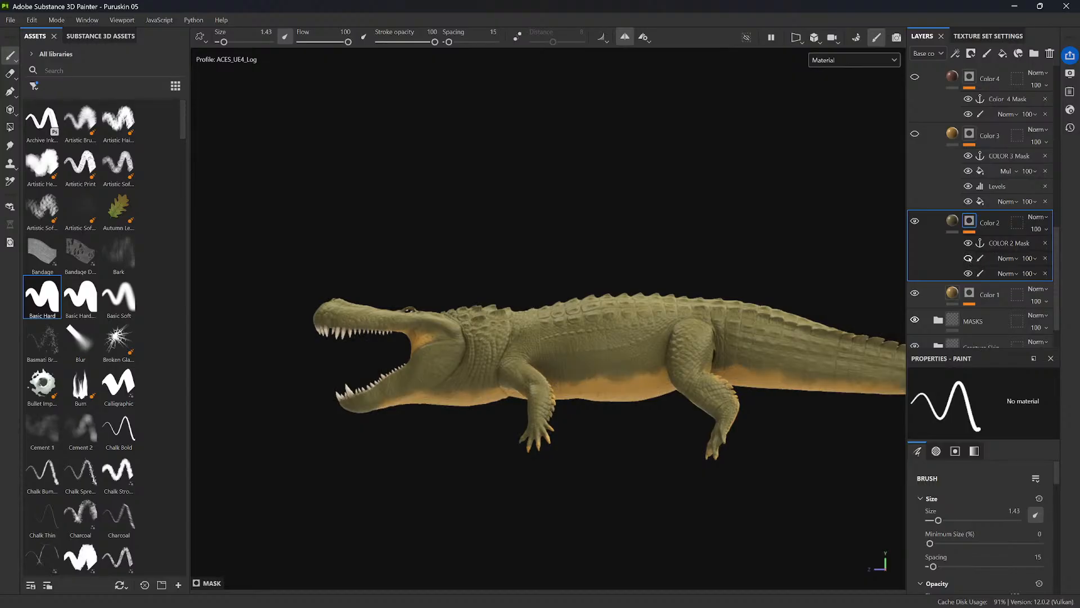
pyautogui.click(1046, 258)
pyautogui.click(994, 260)
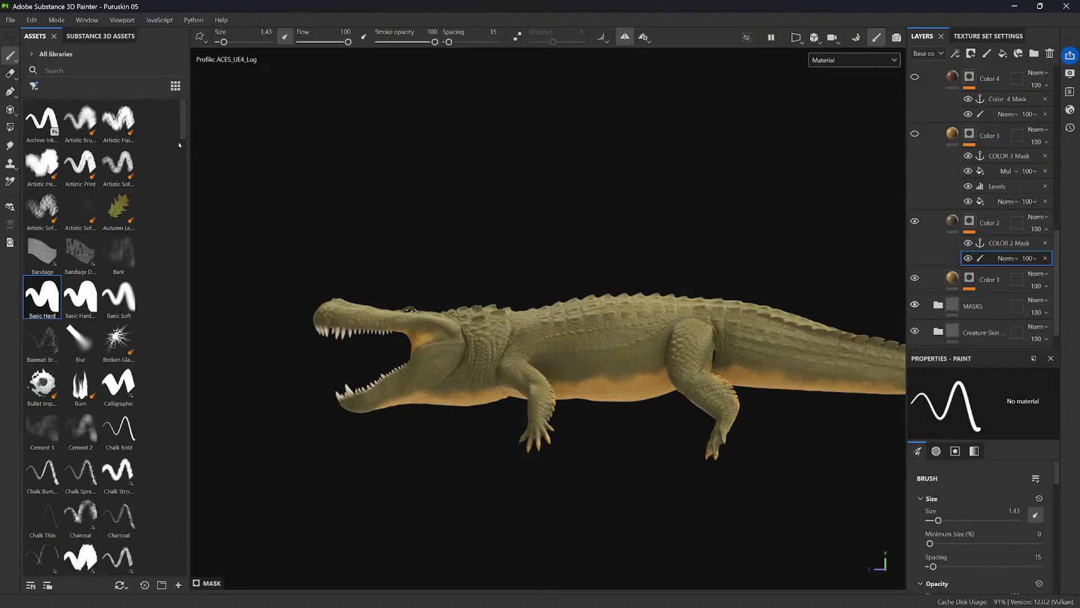
# - With the Artistic Heavy Sponge brush at about size 8.31, remove Color 2 from the lower jaw, cheek and throat to expose the ochre
pyautogui.click(41, 166)
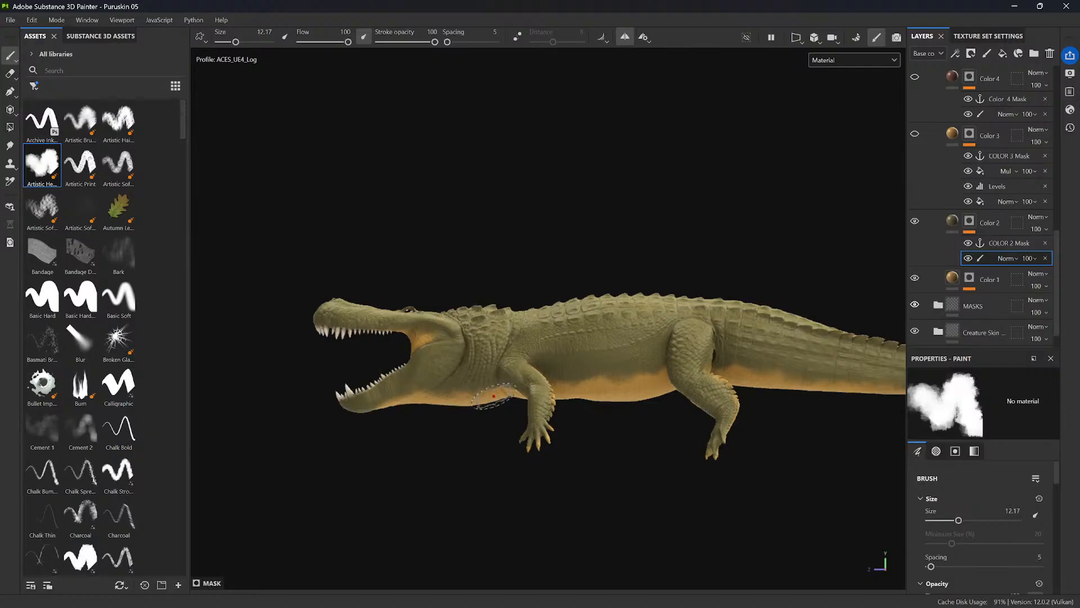
pyautogui.keyDown('ctrl'); pyautogui.moveTo(488, 386); pyautogui.dragTo(481, 386, button='right'); pyautogui.keyUp('ctrl')
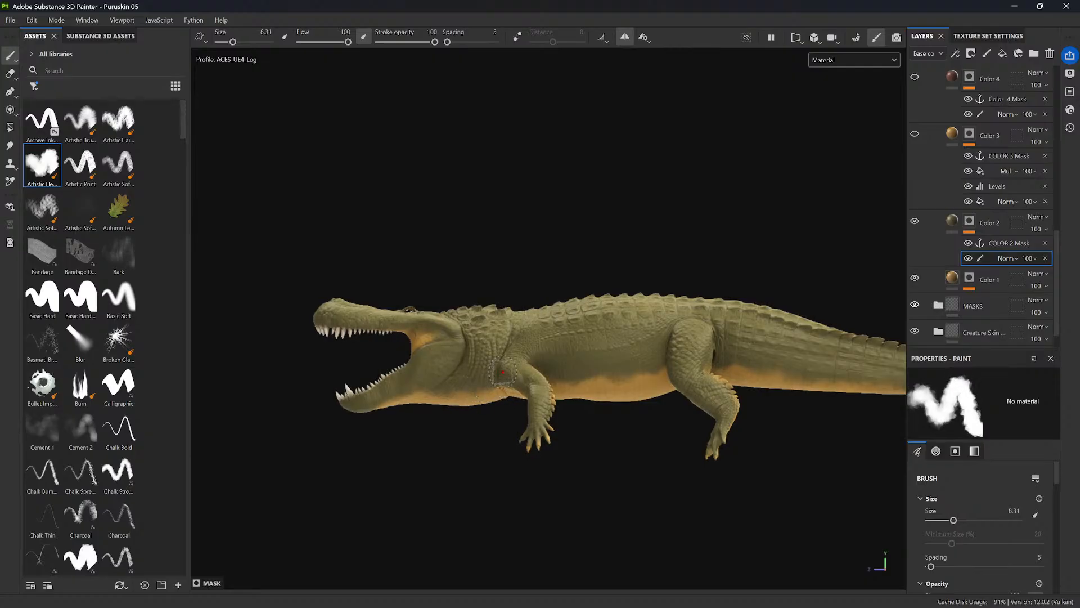
pyautogui.moveTo(501, 378)
pyautogui.mouseDown()
pyautogui.moveTo(454, 395)
pyautogui.moveTo(484, 388)
pyautogui.moveTo(453, 376)
pyautogui.moveTo(454, 359)
pyautogui.moveTo(438, 360)
pyautogui.moveTo(353, 406)
pyautogui.mouseUp()
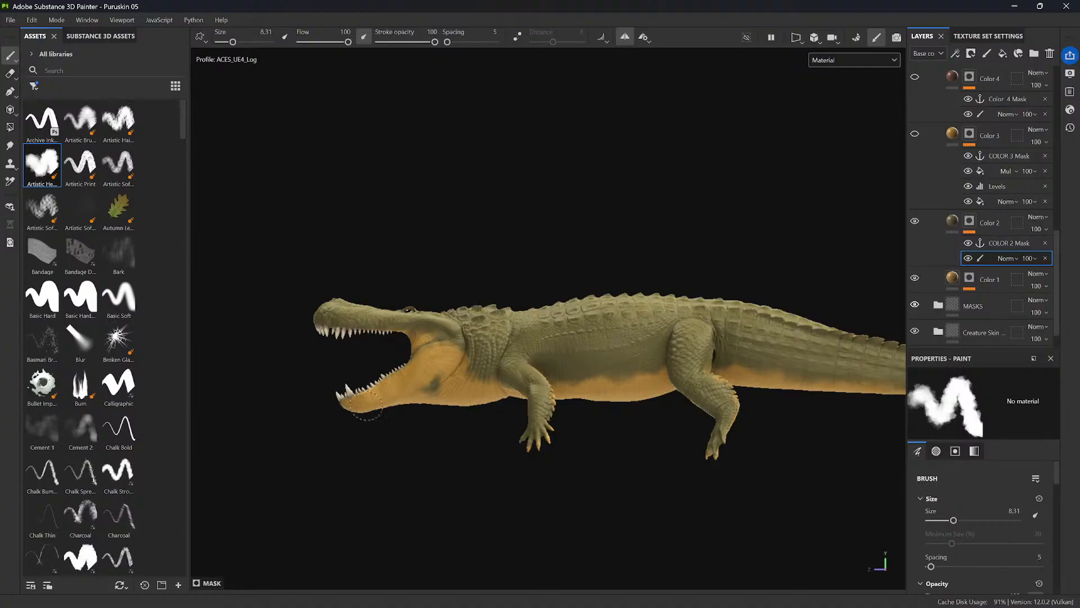
pyautogui.moveTo(429, 386)
pyautogui.mouseDown()
pyautogui.moveTo(444, 383)
pyautogui.moveTo(366, 396)
pyautogui.mouseUp()
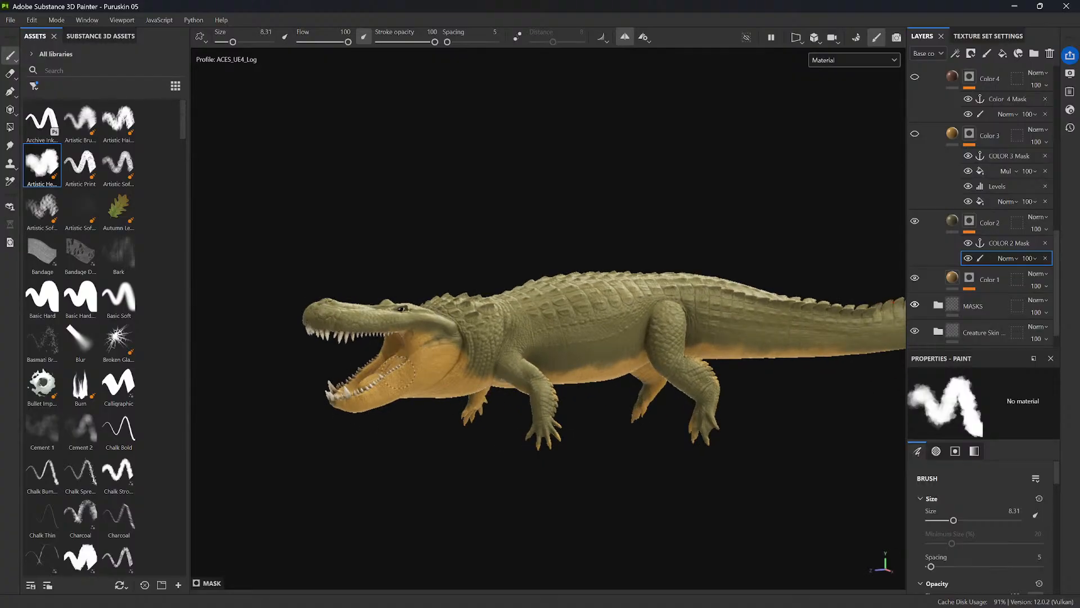
pyautogui.moveTo(434, 348); pyautogui.dragTo(474, 374)
pyautogui.keyDown('ctrl'); pyautogui.moveTo(474, 374); pyautogui.dragTo(469, 375, button='right'); pyautogui.keyUp('ctrl')
pyautogui.moveTo(469, 375)
pyautogui.mouseDown()
pyautogui.moveTo(487, 373)
pyautogui.moveTo(466, 372)
pyautogui.mouseUp()
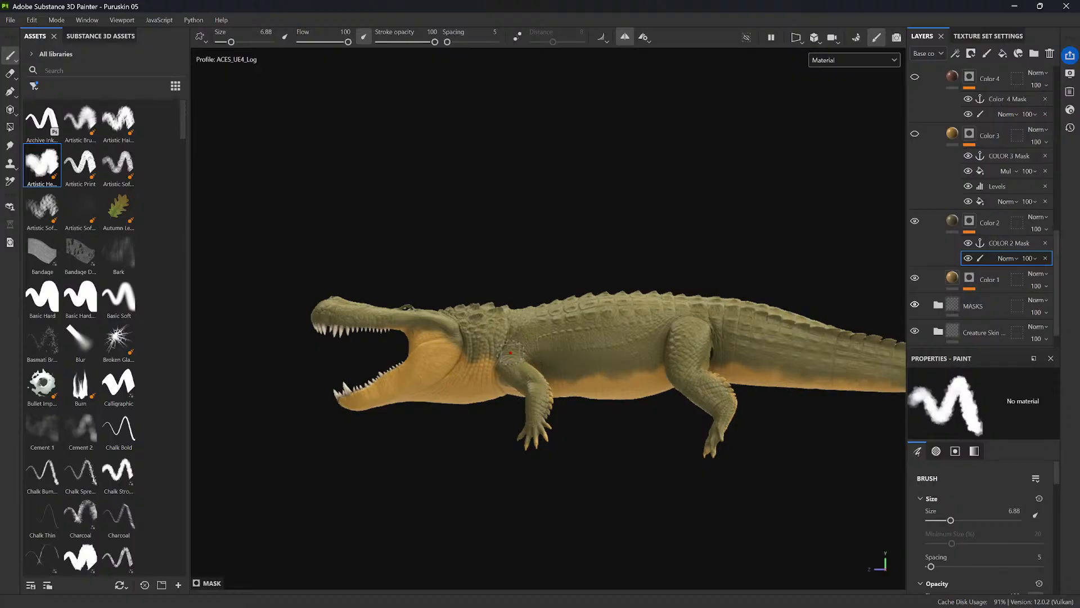
# - Mask Color 2 off the lip edge of the upper jaw and snout, using brush sizes of about 5.27 and 3.31
pyautogui.keyDown('ctrl'); pyautogui.moveTo(400, 324); pyautogui.dragTo(395, 325, button='right'); pyautogui.keyUp('ctrl')
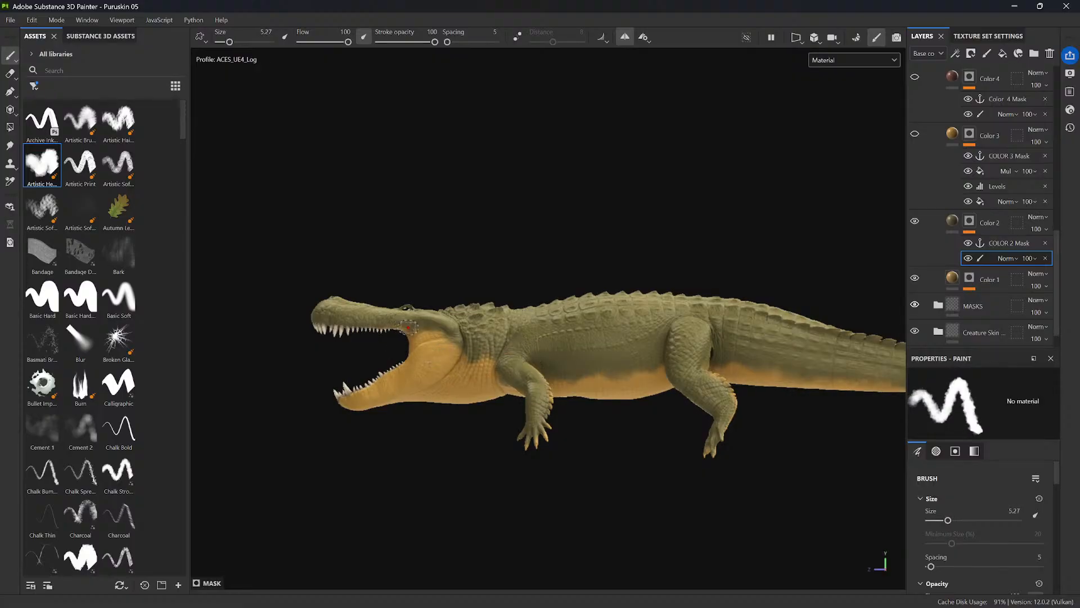
pyautogui.moveTo(406, 326); pyautogui.dragTo(315, 321)
pyautogui.keyDown('alt'); pyautogui.moveTo(307, 319); pyautogui.dragTo(322, 319); pyautogui.keyUp('alt')
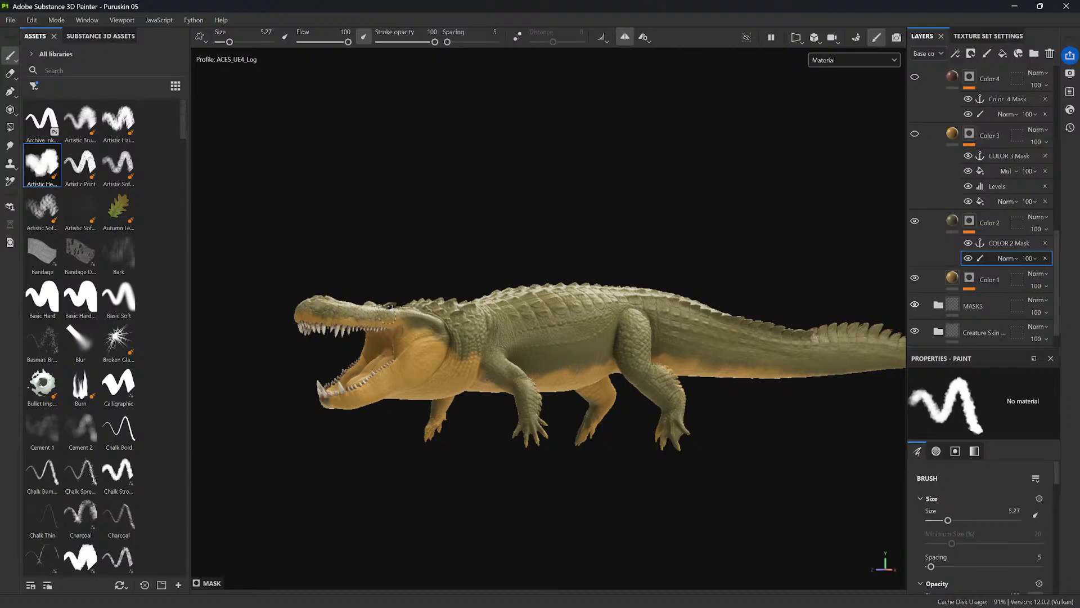
pyautogui.keyDown('alt'); pyautogui.moveTo(397, 311); pyautogui.dragTo(764, 326); pyautogui.keyUp('alt')
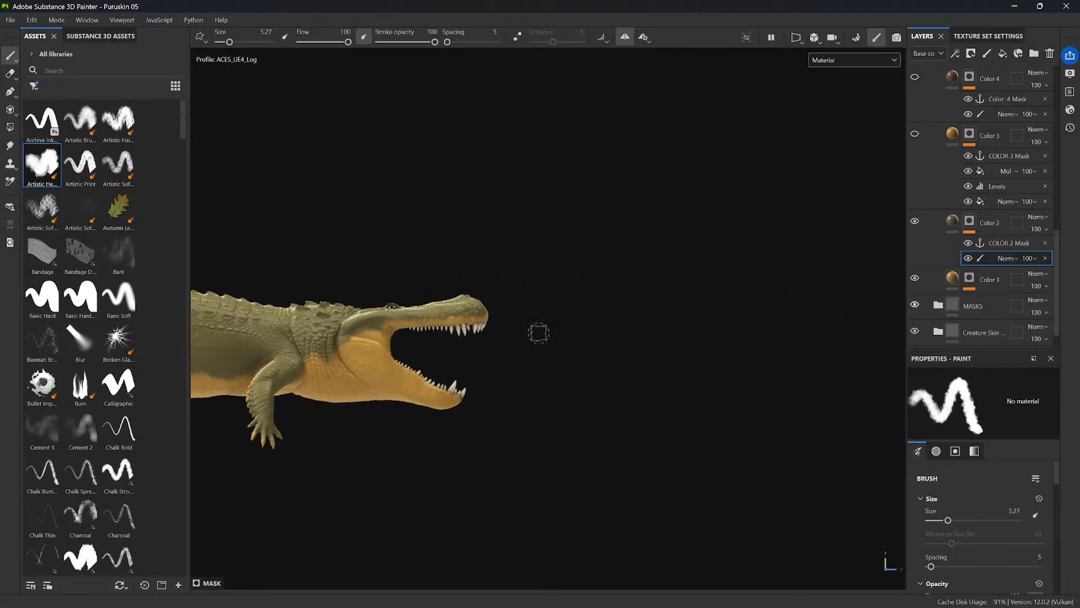
pyautogui.keyDown('alt'); pyautogui.moveTo(448, 293); pyautogui.dragTo(541, 428, button='right'); pyautogui.keyUp('alt')
pyautogui.keyDown('ctrl'); pyautogui.moveTo(471, 314); pyautogui.dragTo(466, 310, button='right'); pyautogui.keyUp('ctrl')
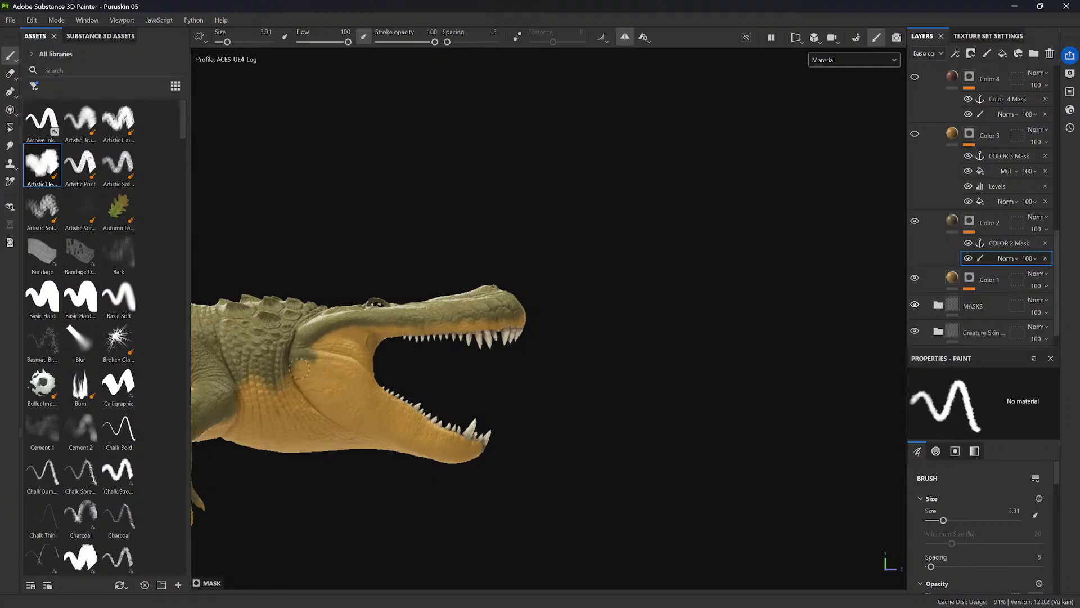
# - Clear the leftover Color 2 patches from the chest and belly underside with the brush at about size 6.52
pyautogui.moveTo(307, 378); pyautogui.dragTo(486, 378, button='middle')
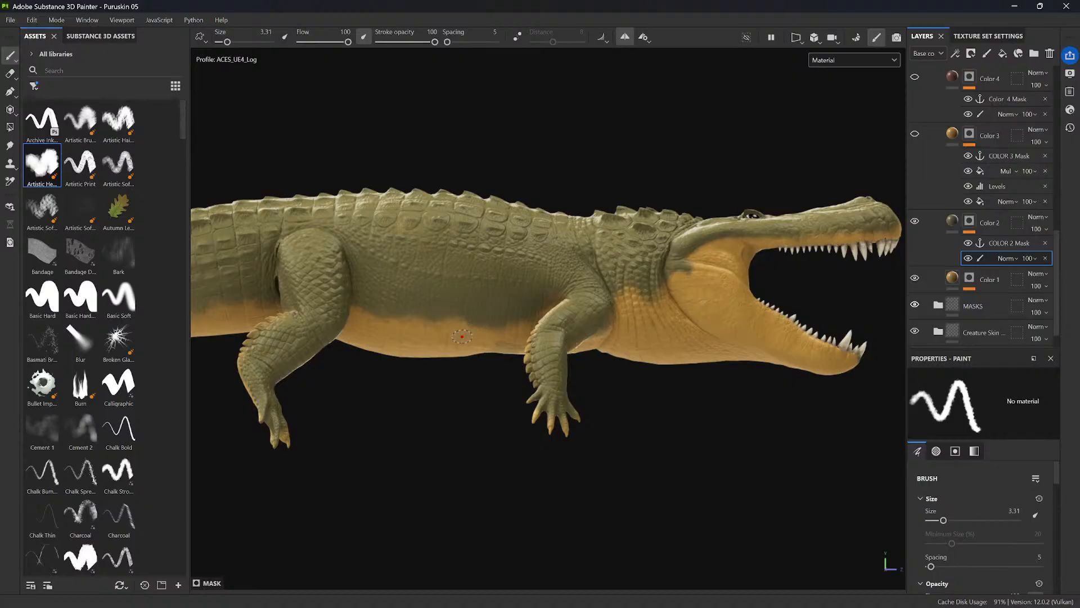
pyautogui.keyDown('alt'); pyautogui.moveTo(489, 396); pyautogui.dragTo(286, 321); pyautogui.keyUp('alt')
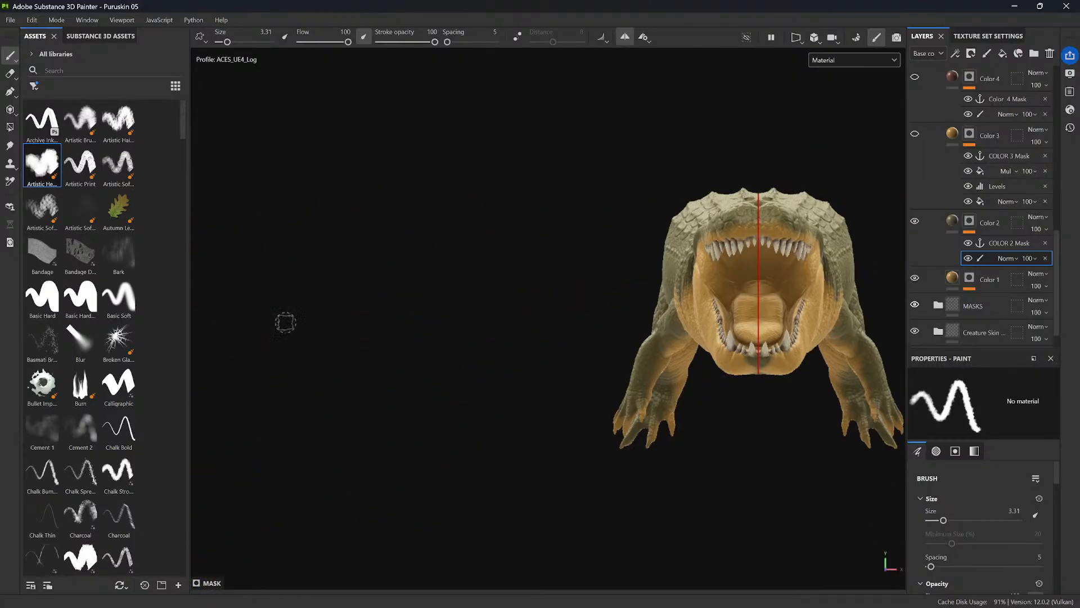
pyautogui.keyDown('alt'); pyautogui.keyDown('shift'); pyautogui.moveTo(482, 425); pyautogui.dragTo(472, 240); pyautogui.keyUp('shift'); pyautogui.keyUp('alt')
pyautogui.keyDown('ctrl'); pyautogui.moveTo(763, 170); pyautogui.dragTo(772, 169, button='right'); pyautogui.keyUp('ctrl')
pyautogui.moveTo(765, 164); pyautogui.dragTo(764, 161)
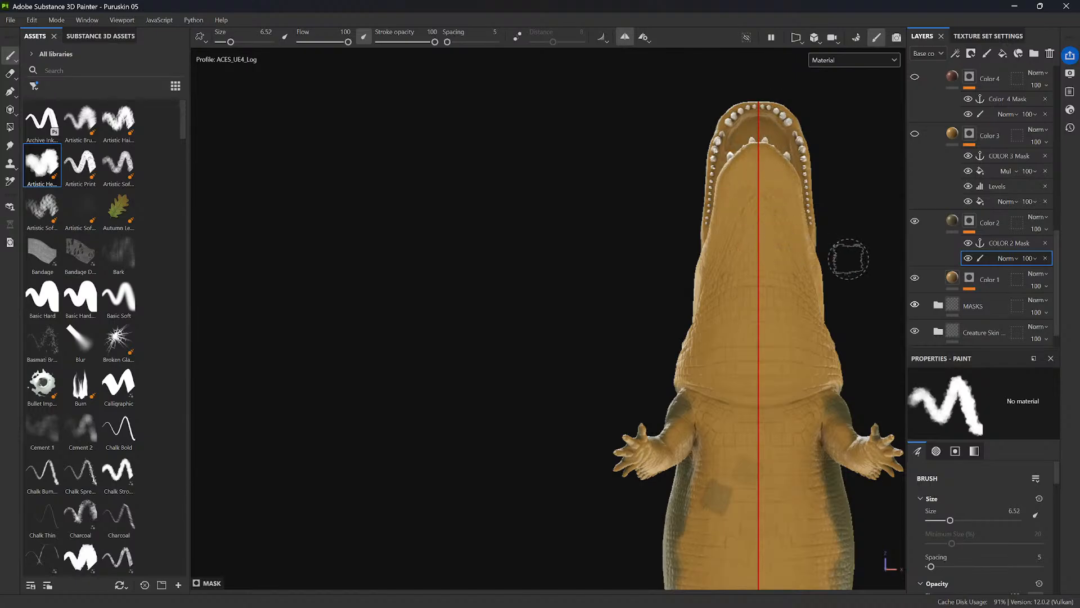
pyautogui.moveTo(844, 253); pyautogui.dragTo(651, 197, button='middle')
pyautogui.moveTo(592, 348); pyautogui.dragTo(580, 332)
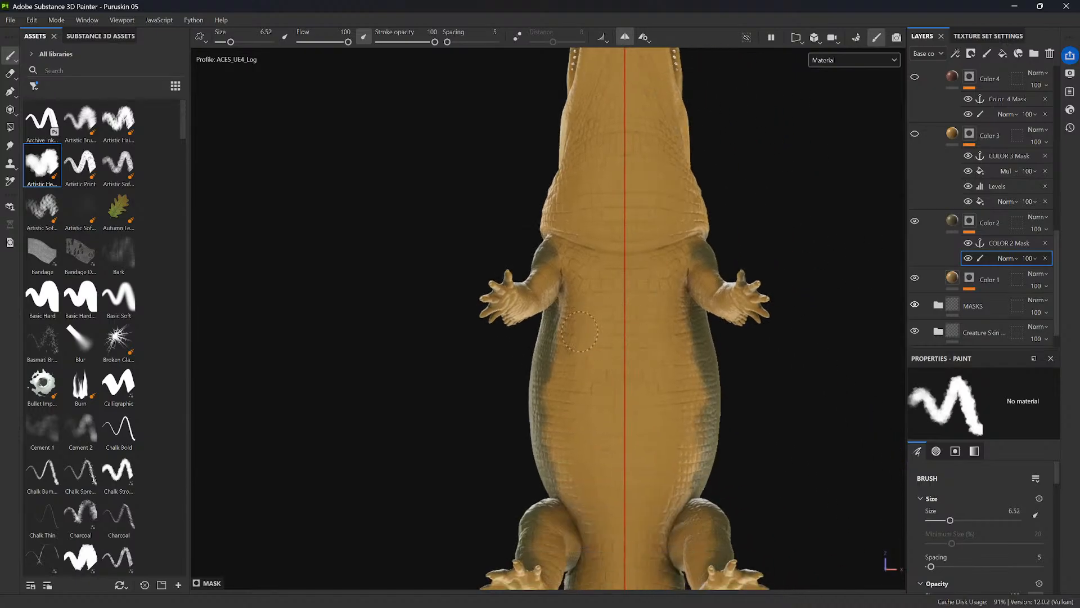
# - Extend the ochre area up the flank between the front and hind legs, refining its irregular upper edge against the green back
pyautogui.moveTo(579, 374)
pyautogui.keyDown('alt'); pyautogui.mouseDown()
pyautogui.moveTo(697, 504)
pyautogui.moveTo(628, 340)
pyautogui.moveTo(588, 335)
pyautogui.moveTo(648, 318)
pyautogui.moveTo(521, 270)
pyautogui.moveTo(485, 279)
pyautogui.moveTo(483, 305)
pyautogui.moveTo(498, 321)
pyautogui.moveTo(600, 319)
pyautogui.mouseUp(); pyautogui.keyUp('alt')
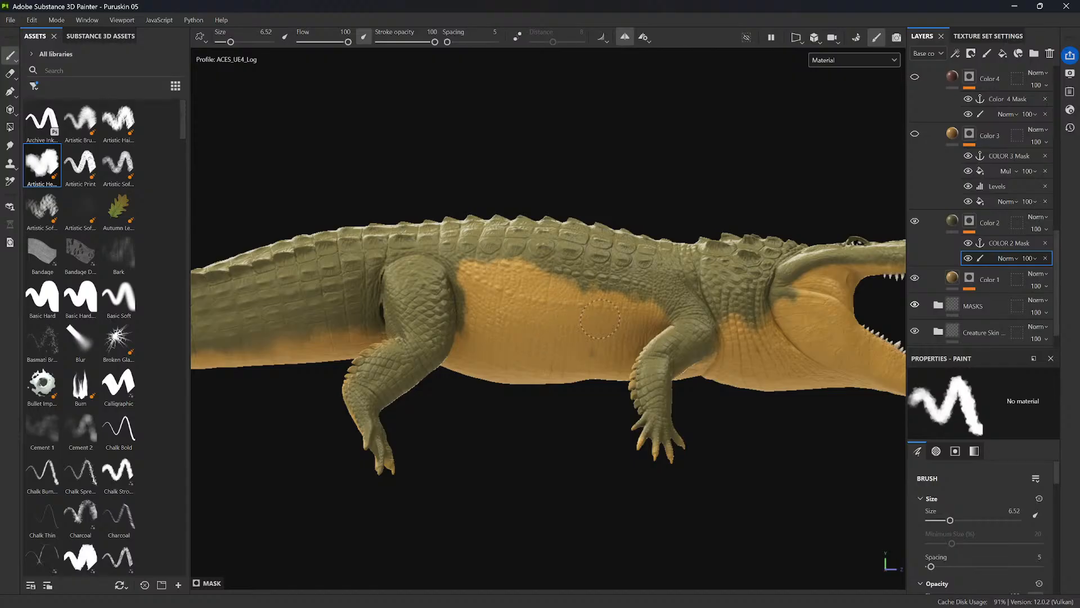
pyautogui.moveTo(542, 283)
pyautogui.keyDown('alt'); pyautogui.mouseDown()
pyautogui.moveTo(793, 359)
pyautogui.moveTo(808, 386)
pyautogui.moveTo(793, 389)
pyautogui.moveTo(869, 276)
pyautogui.moveTo(707, 322)
pyautogui.mouseUp(); pyautogui.keyUp('alt')
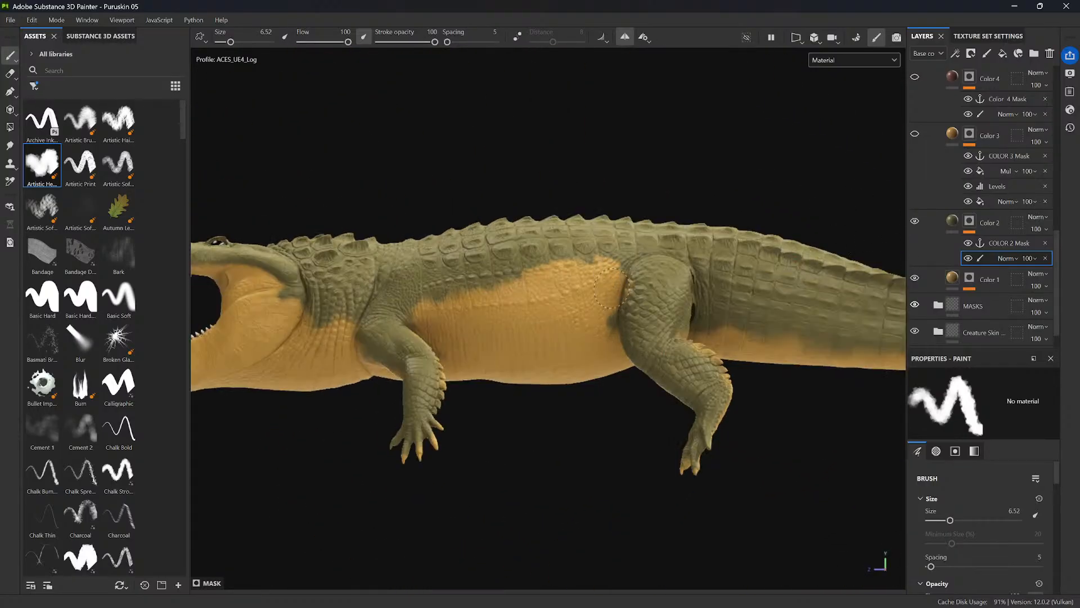
pyautogui.keyDown('alt'); pyautogui.moveTo(636, 307); pyautogui.dragTo(601, 280); pyautogui.keyUp('alt')
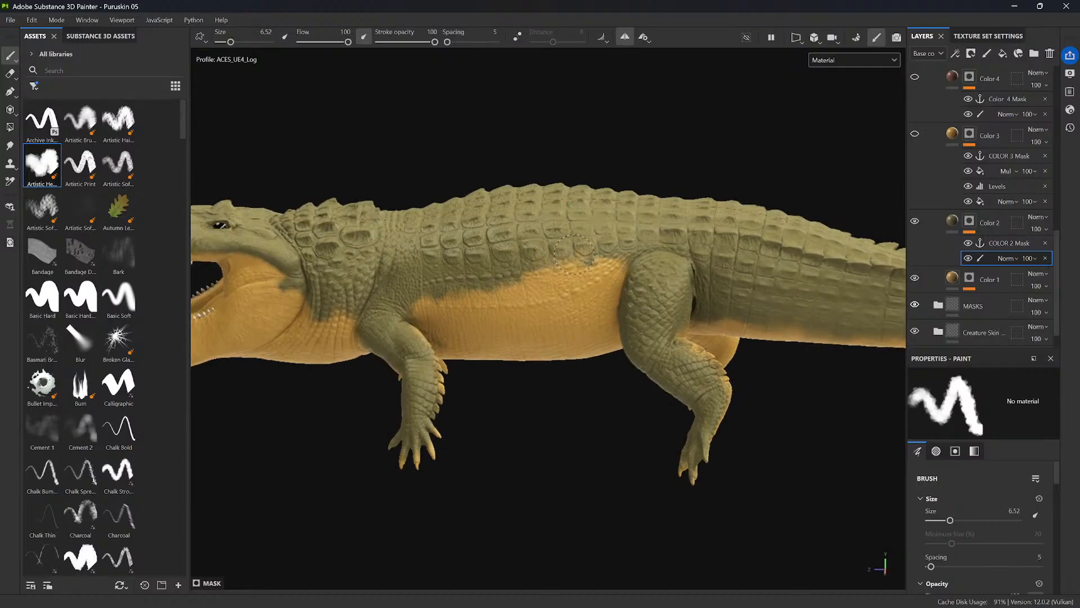
pyautogui.moveTo(532, 275); pyautogui.dragTo(566, 252)
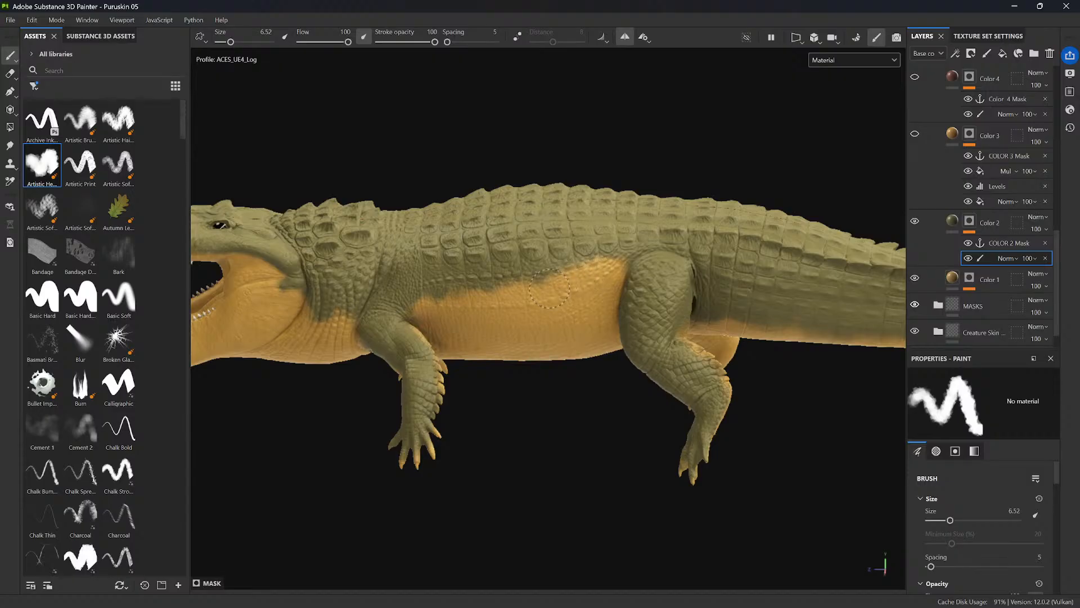
pyautogui.keyDown('alt'); pyautogui.moveTo(509, 319); pyautogui.dragTo(517, 263); pyautogui.keyUp('alt')
pyautogui.keyDown('alt'); pyautogui.moveTo(551, 352); pyautogui.dragTo(477, 326, button='middle'); pyautogui.keyUp('alt')
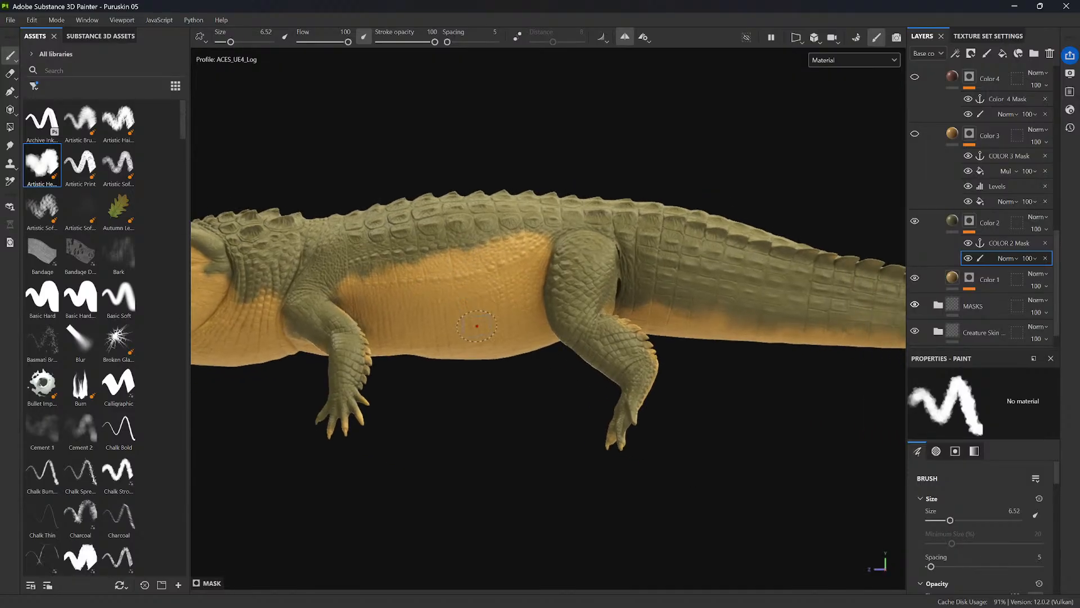
pyautogui.moveTo(435, 260)
pyautogui.keyDown('alt'); pyautogui.mouseDown()
pyautogui.moveTo(440, 179)
pyautogui.moveTo(433, 194)
pyautogui.mouseUp(); pyautogui.keyUp('alt')
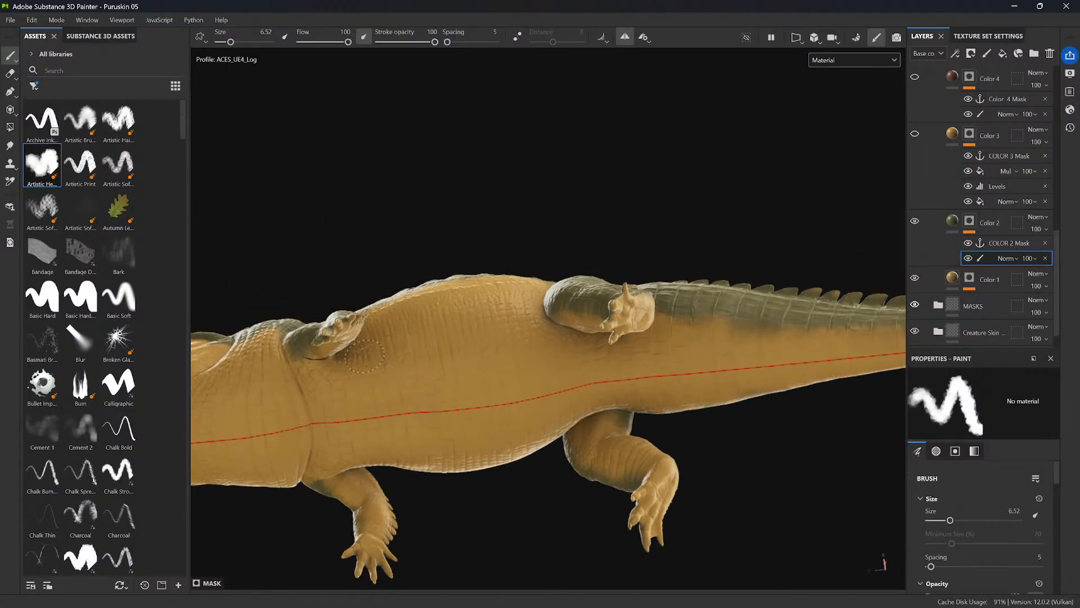
pyautogui.keyDown('alt'); pyautogui.keyDown('shift'); pyautogui.moveTo(413, 372); pyautogui.dragTo(428, 406); pyautogui.keyUp('shift'); pyautogui.keyUp('alt')
# - Paint Color 2 away along the lower side of the tail from behind the hind leg to about mid-tail
pyautogui.keyDown('alt'); pyautogui.moveTo(679, 255); pyautogui.dragTo(501, 281, button='middle'); pyautogui.keyUp('alt')
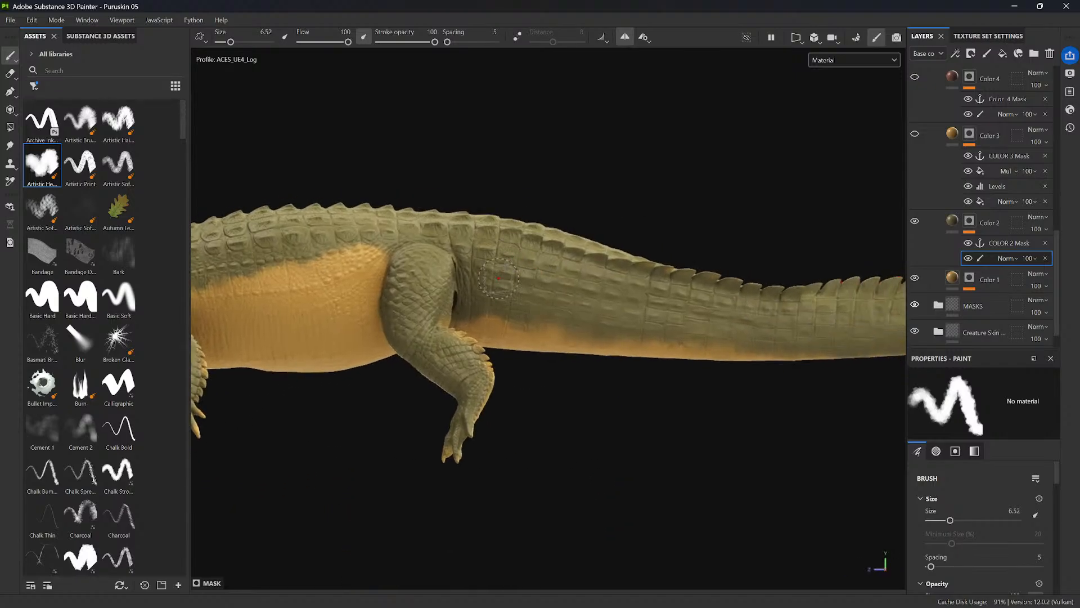
pyautogui.moveTo(506, 301)
pyautogui.mouseDown()
pyautogui.moveTo(484, 314)
pyautogui.moveTo(460, 307)
pyautogui.moveTo(466, 284)
pyautogui.moveTo(500, 304)
pyautogui.moveTo(515, 295)
pyautogui.moveTo(692, 342)
pyautogui.moveTo(676, 310)
pyautogui.moveTo(543, 313)
pyautogui.moveTo(554, 301)
pyautogui.moveTo(595, 338)
pyautogui.moveTo(608, 314)
pyautogui.moveTo(533, 334)
pyautogui.mouseUp()
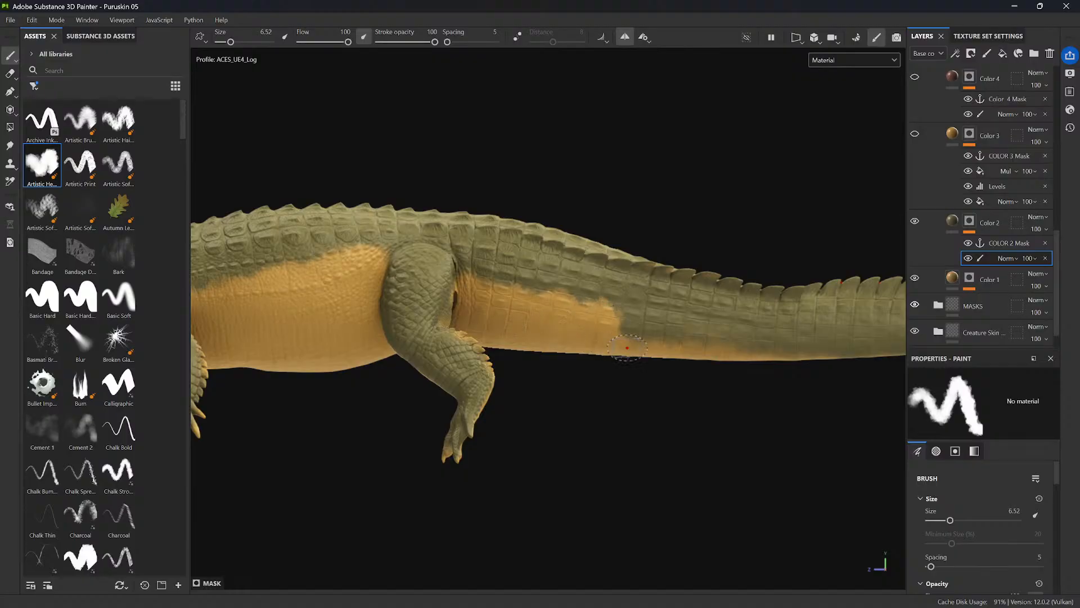
pyautogui.keyDown('alt'); pyautogui.moveTo(671, 336); pyautogui.dragTo(489, 343, button='middle'); pyautogui.keyUp('alt')
pyautogui.moveTo(489, 344)
pyautogui.mouseDown()
pyautogui.moveTo(326, 293)
pyautogui.moveTo(404, 332)
pyautogui.mouseUp()
pyautogui.moveTo(326, 302)
pyautogui.mouseDown()
pyautogui.moveTo(348, 289)
pyautogui.moveTo(368, 298)
pyautogui.moveTo(309, 290)
pyautogui.moveTo(546, 348)
pyautogui.mouseUp()
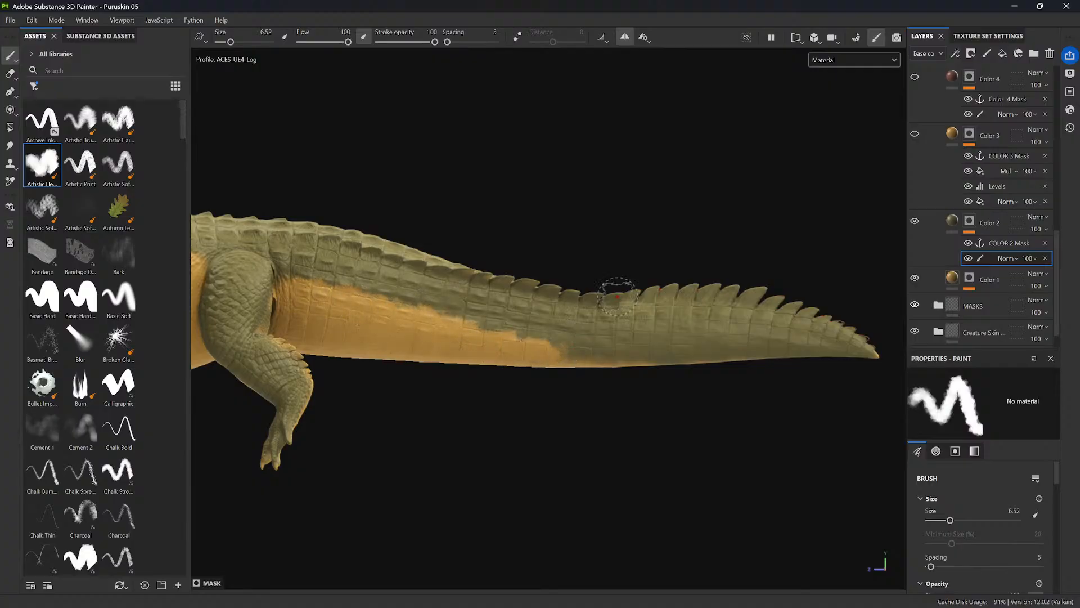
# - Toggle Fill layer 12 to compare the skin shading, and leave it visible with Fill layer 11 hidden
pyautogui.scroll(10, 1057, 236)
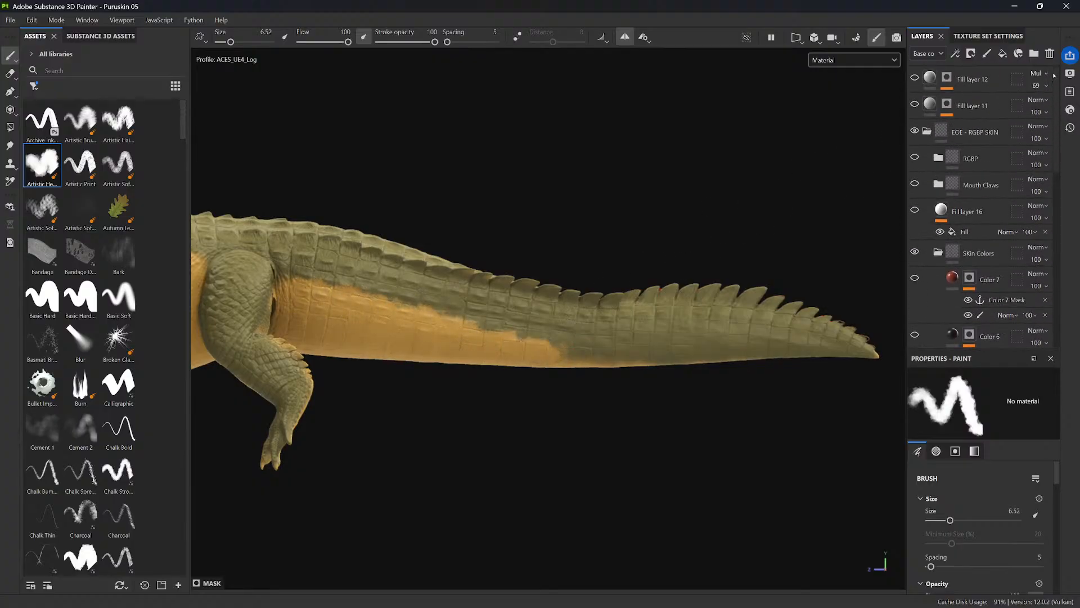
pyautogui.click(915, 104)
pyautogui.click(915, 78)
pyautogui.click(915, 78)
pyautogui.click(915, 78)
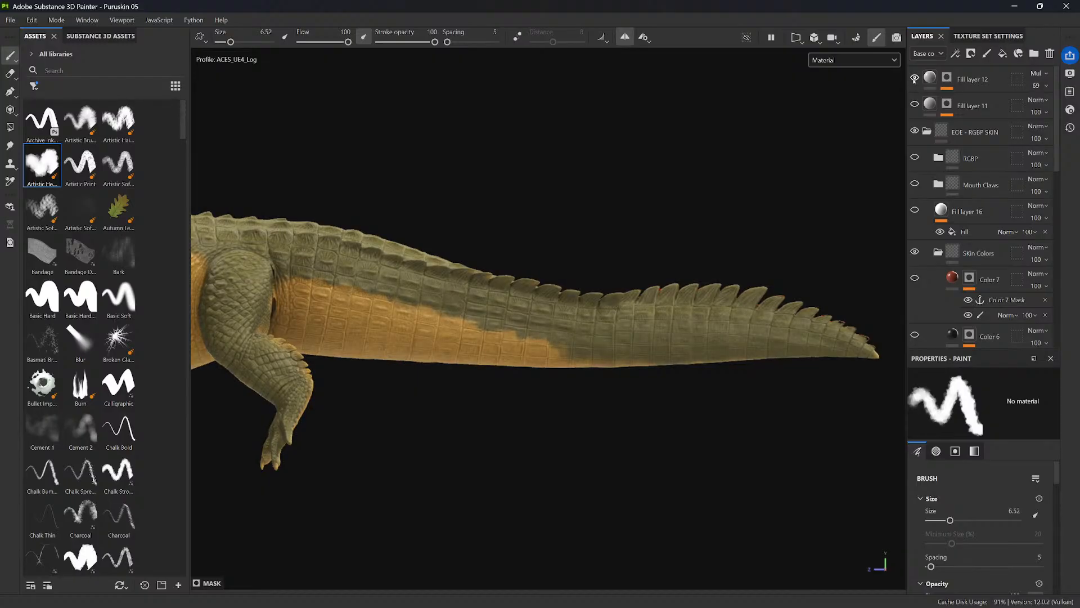
pyautogui.click(915, 78)
pyautogui.click(915, 79)
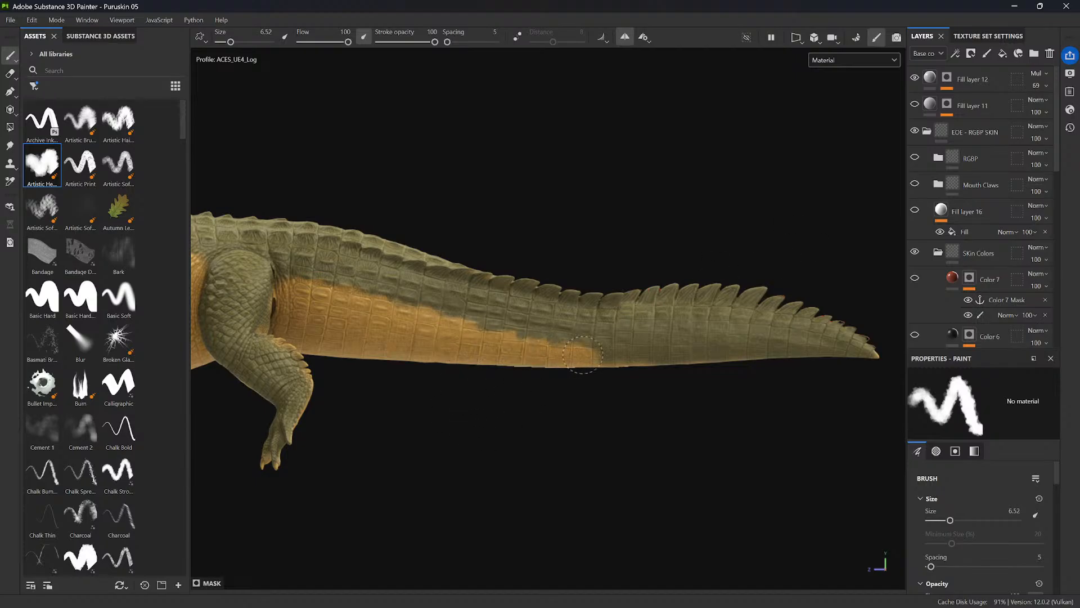
# - Continue the ochre band along the underside of the tail to its tip, refining the tip and upper edge at brush size 3.86
pyautogui.moveTo(583, 355)
pyautogui.mouseDown()
pyautogui.moveTo(487, 346)
pyautogui.moveTo(663, 361)
pyautogui.moveTo(629, 358)
pyautogui.mouseUp()
pyautogui.moveTo(643, 352)
pyautogui.mouseDown()
pyautogui.moveTo(827, 361)
pyautogui.moveTo(597, 356)
pyautogui.moveTo(782, 349)
pyautogui.moveTo(881, 362)
pyautogui.mouseUp()
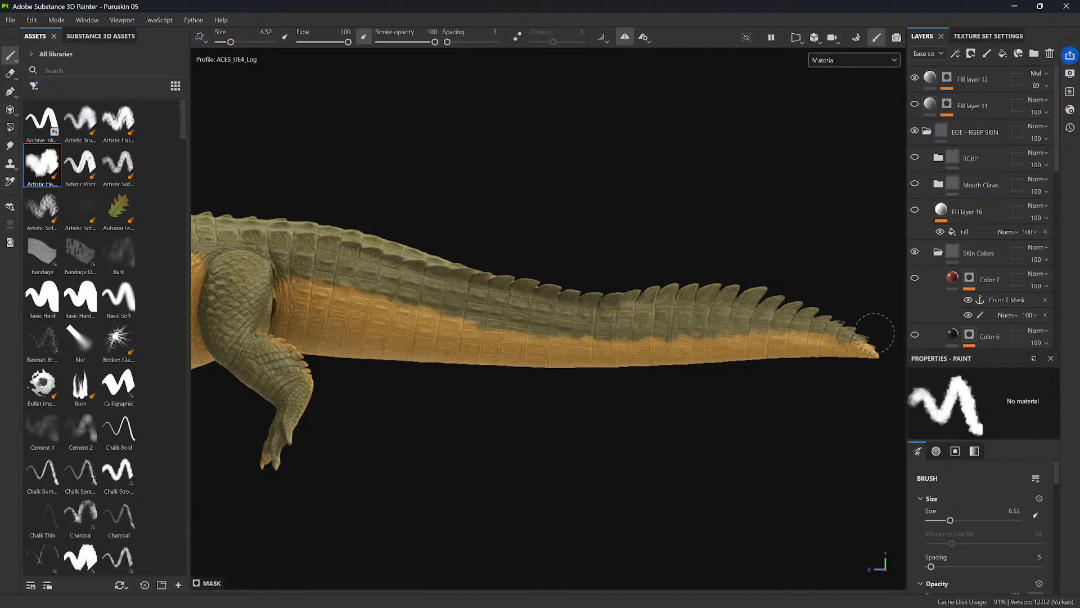
pyautogui.moveTo(878, 352); pyautogui.dragTo(867, 349)
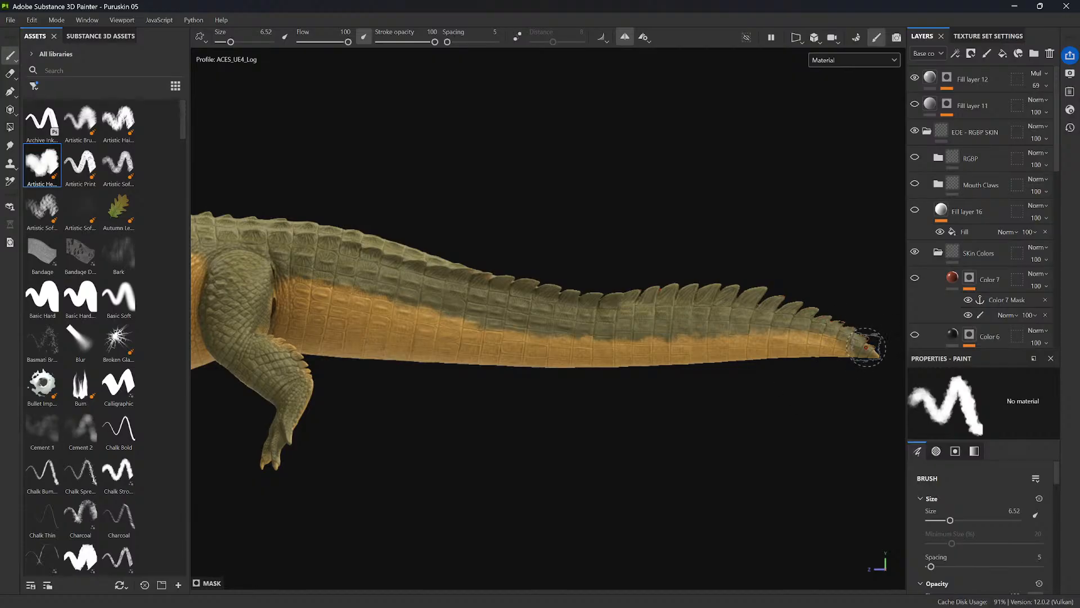
pyautogui.keyDown('ctrl'); pyautogui.moveTo(867, 338); pyautogui.dragTo(853, 338, button='right'); pyautogui.keyUp('ctrl')
pyautogui.moveTo(864, 340); pyautogui.dragTo(658, 339)
pyautogui.moveTo(474, 332); pyautogui.dragTo(822, 343)
pyautogui.keyDown('alt'); pyautogui.moveTo(716, 373); pyautogui.dragTo(568, 380, button='right'); pyautogui.keyUp('alt')
pyautogui.keyDown('alt'); pyautogui.moveTo(507, 401); pyautogui.dragTo(704, 406, button='middle'); pyautogui.keyUp('alt')
pyautogui.keyDown('alt'); pyautogui.moveTo(566, 416); pyautogui.dragTo(733, 421, button='middle'); pyautogui.keyUp('alt')
pyautogui.keyDown('alt'); pyautogui.moveTo(584, 494); pyautogui.dragTo(625, 499, button='middle'); pyautogui.keyUp('alt')
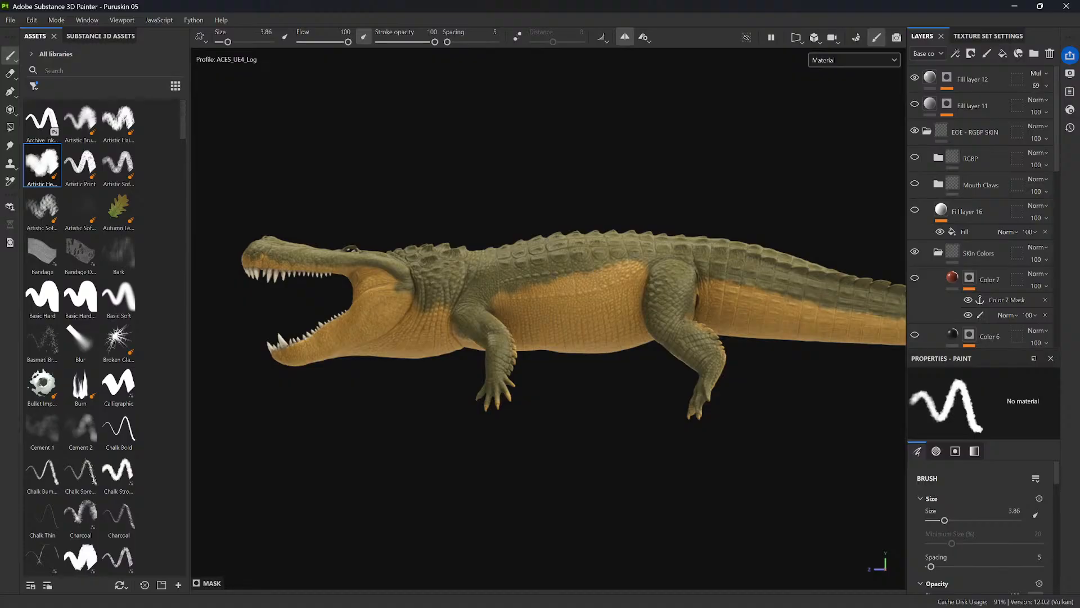
# - Show Color 3, hide the two fill effects and the Levels in its mask, and add a paint effect above them
pyautogui.scroll(-6, 1041, 287)
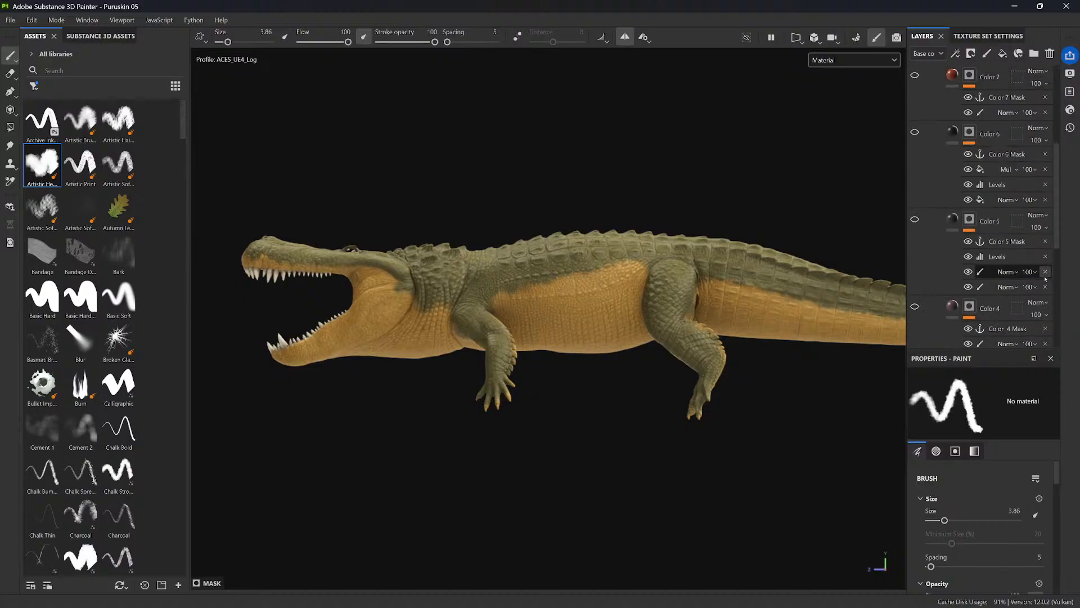
pyautogui.scroll(2, 996, 259)
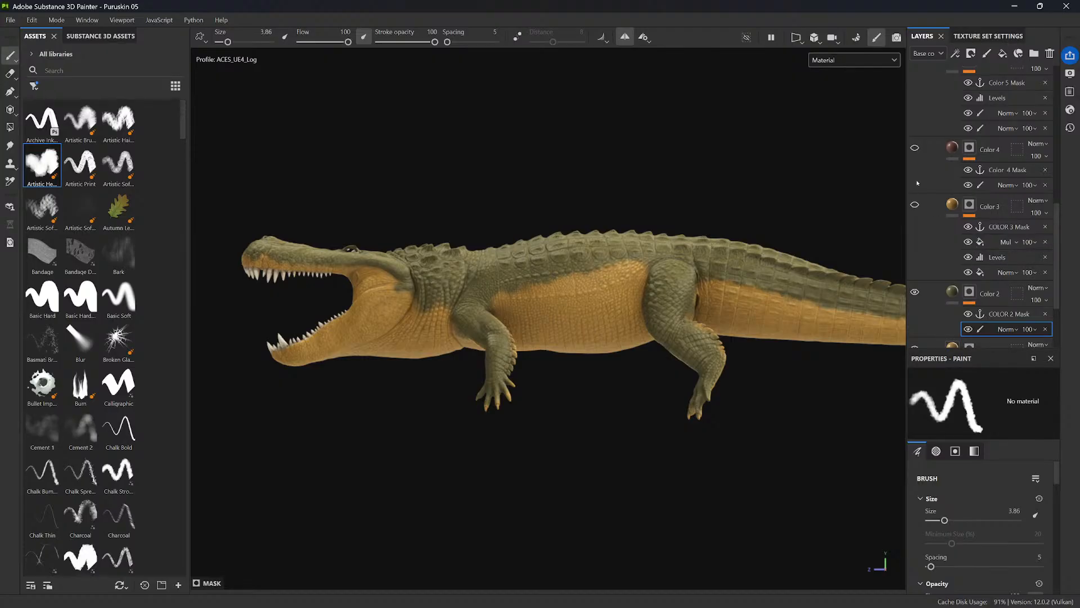
pyautogui.click(915, 206)
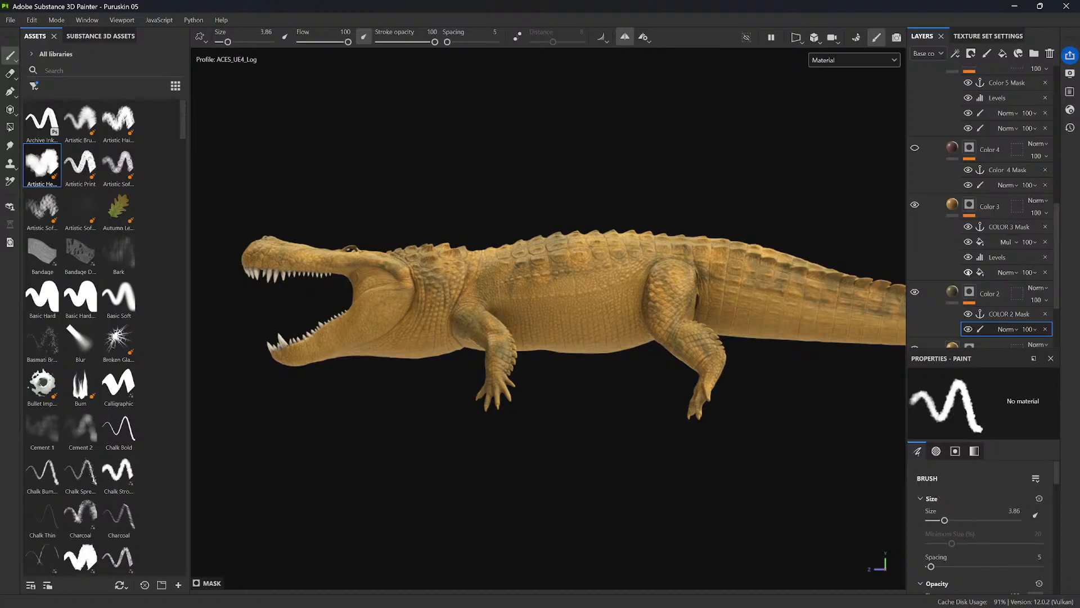
pyautogui.click(969, 272)
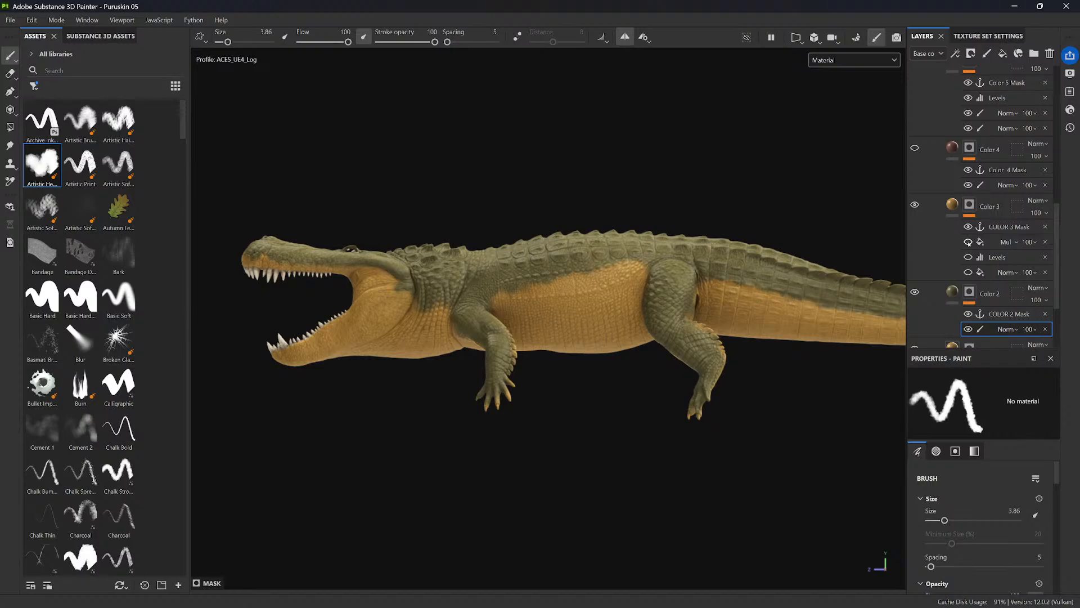
pyautogui.rightClick(969, 242)
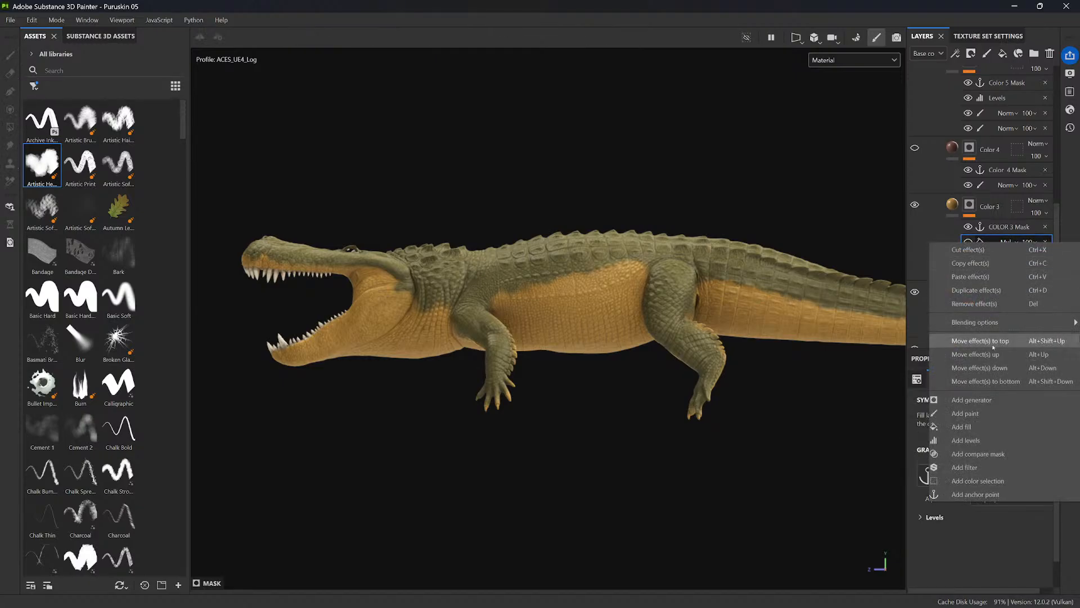
pyautogui.click(977, 415)
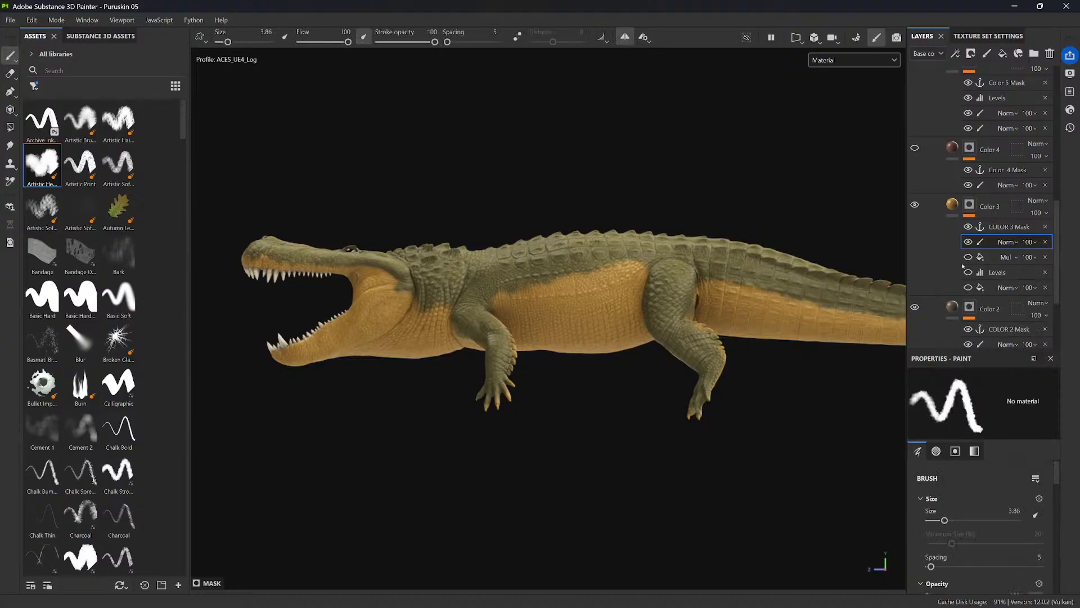
# - Set the base colour of Color 3 to a dark purplish grey sampled with the colour picker
pyautogui.click(951, 206)
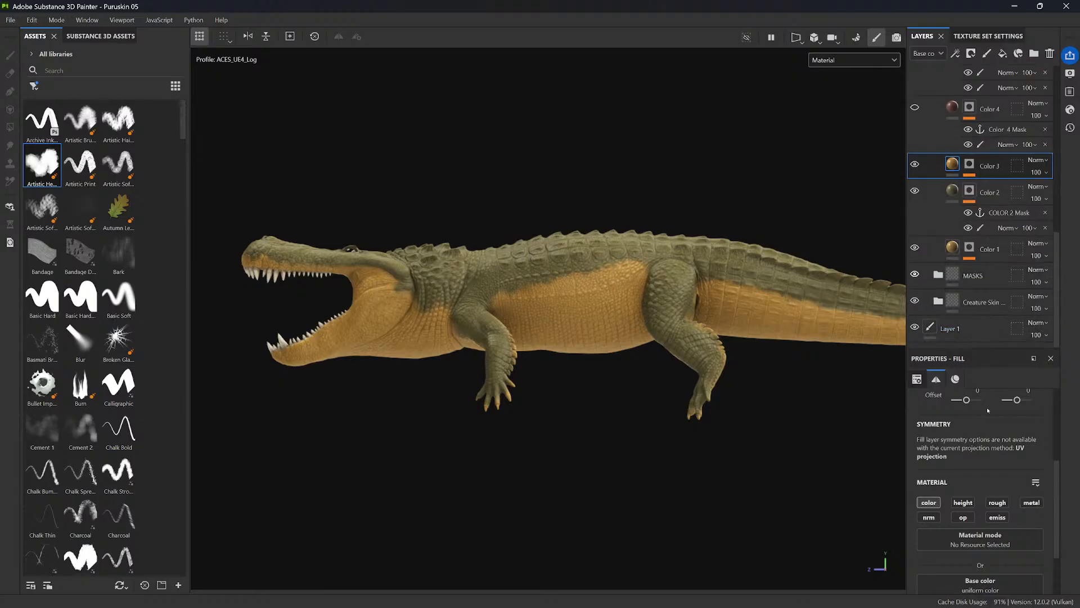
pyautogui.scroll(-2, 990, 419)
pyautogui.click(1038, 530)
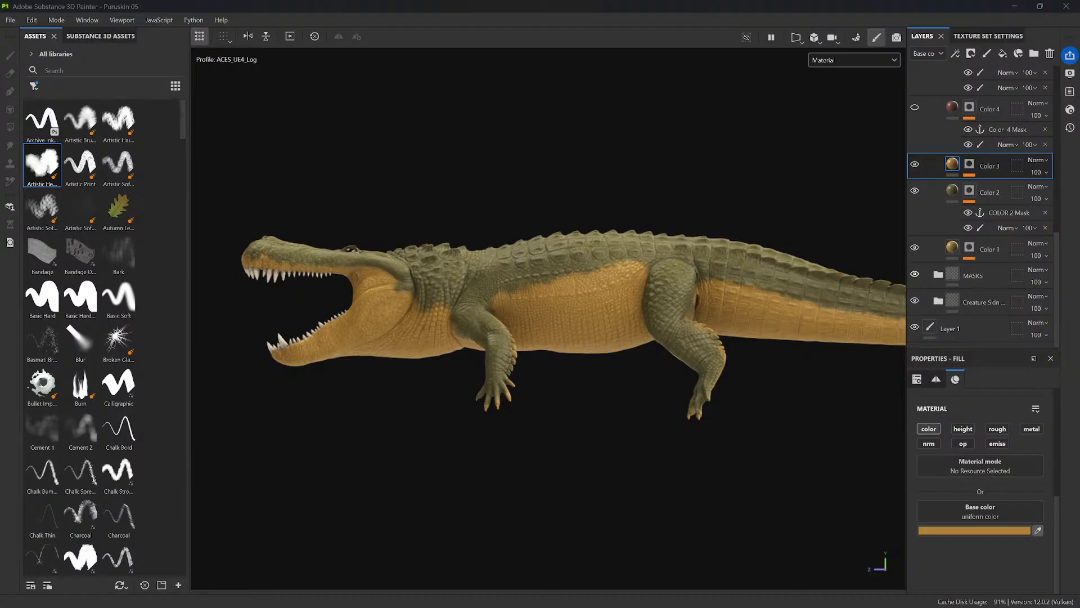
pyautogui.click(739, 221)
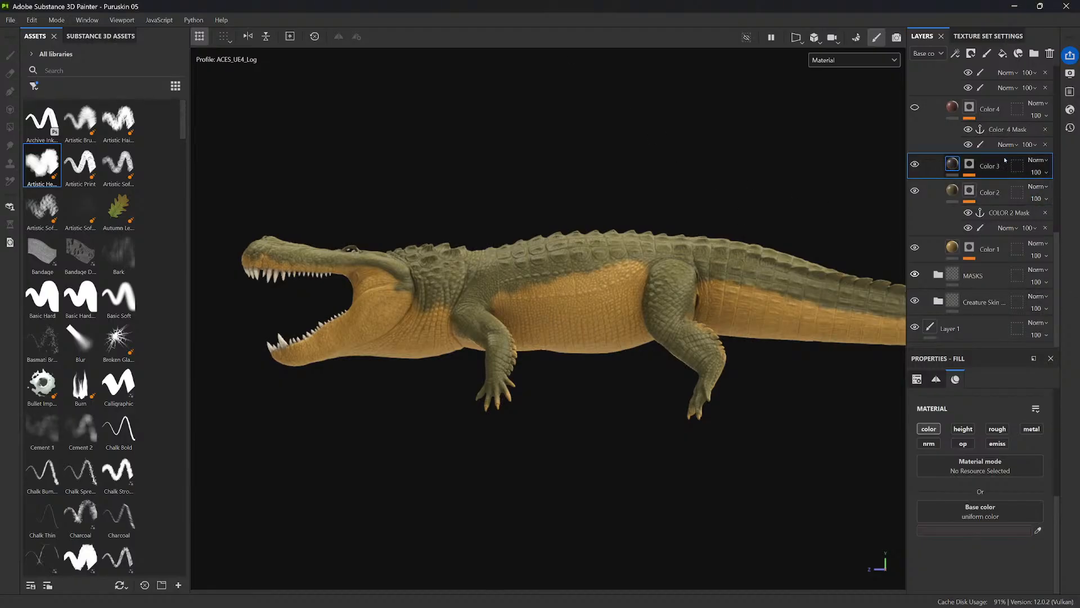
# - Paint a dark Color 3 band along the upper flank between the front and hind legs with the Artistic Hai... brush
pyautogui.click(970, 163)
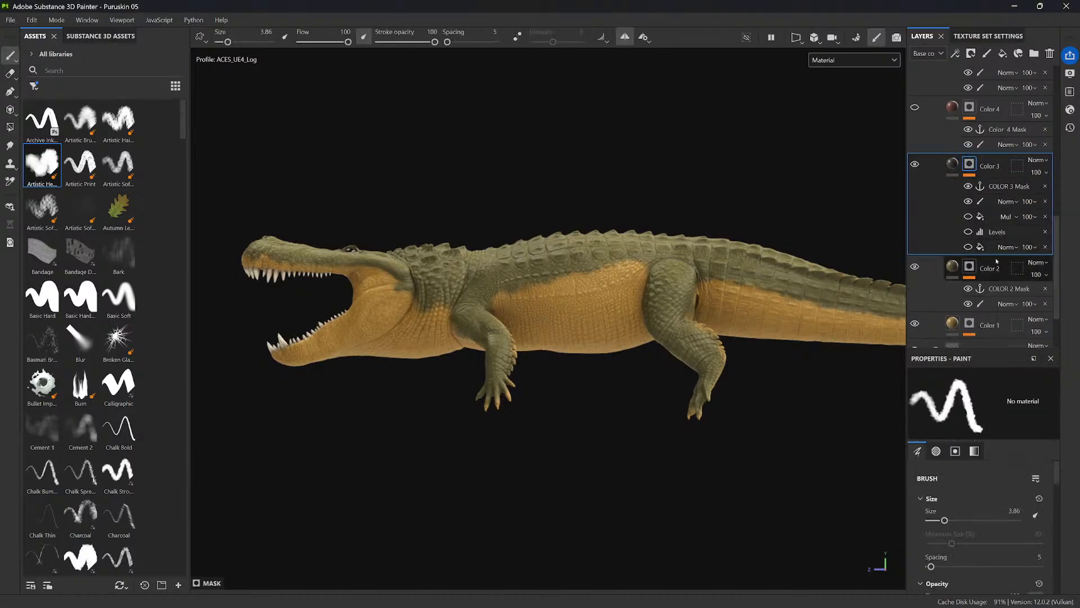
pyautogui.click(989, 203)
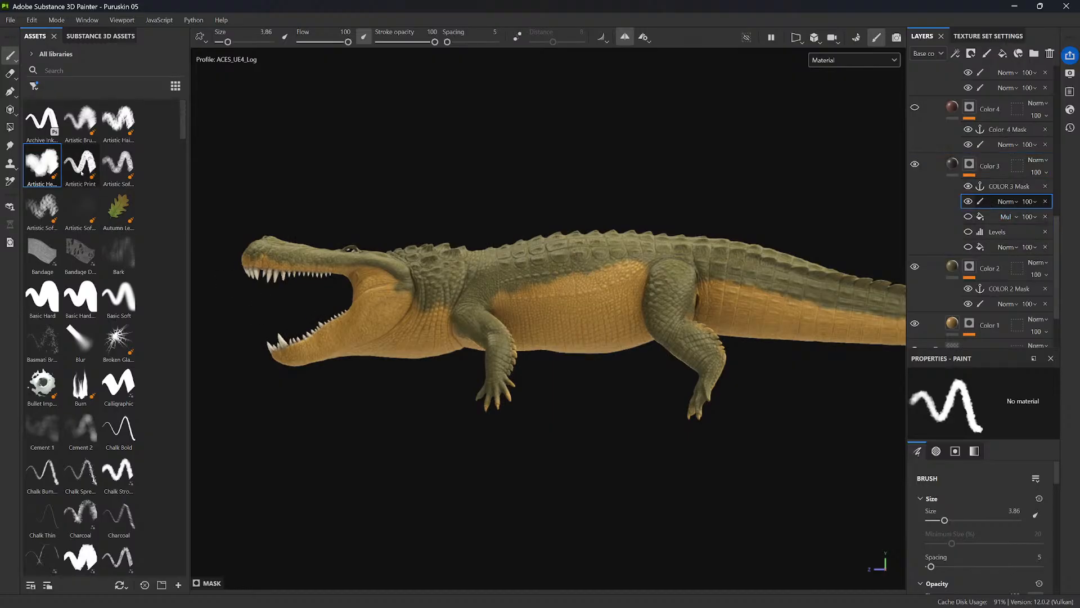
pyautogui.click(45, 296)
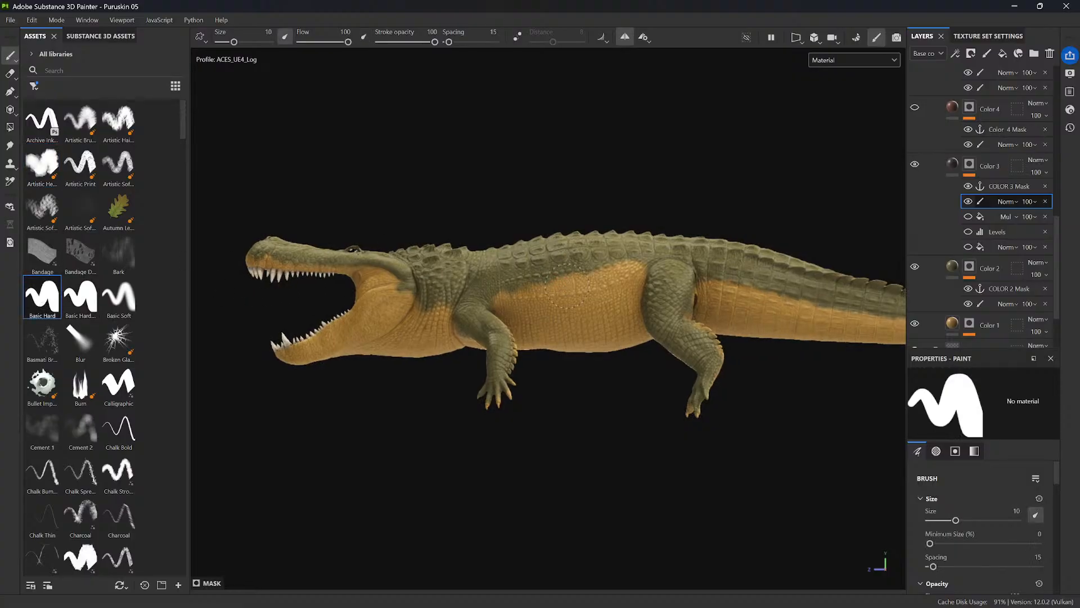
pyautogui.moveTo(564, 283); pyautogui.dragTo(506, 296)
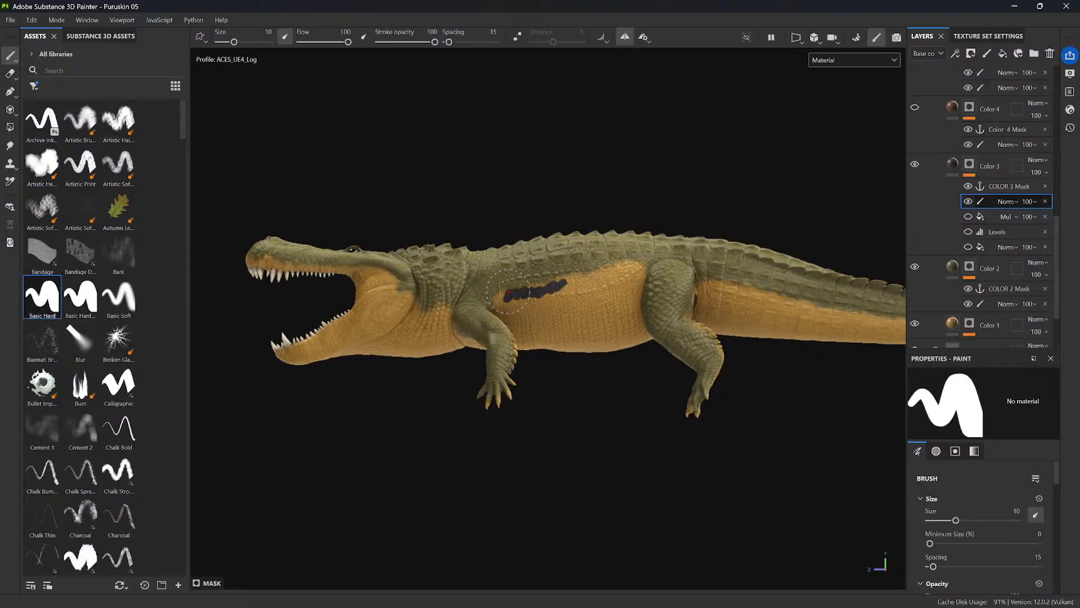
pyautogui.click(118, 121)
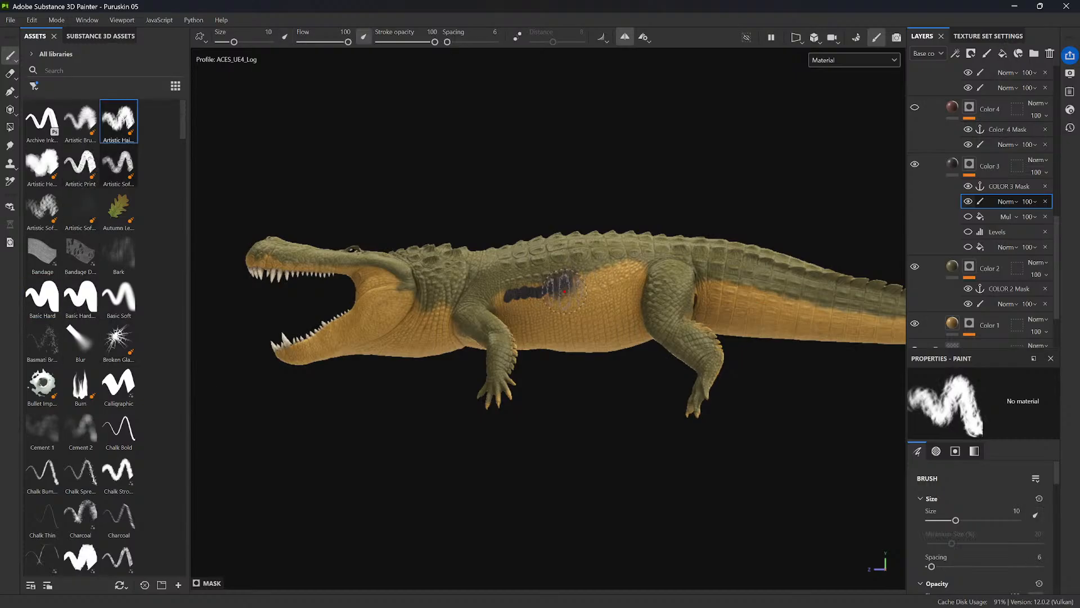
pyautogui.keyDown('ctrl'); pyautogui.moveTo(568, 292); pyautogui.dragTo(544, 294, button='right'); pyautogui.keyUp('ctrl')
pyautogui.moveTo(560, 292)
pyautogui.mouseDown()
pyautogui.moveTo(569, 283)
pyautogui.moveTo(534, 293)
pyautogui.mouseUp()
pyautogui.keyDown('ctrl'); pyautogui.moveTo(528, 297); pyautogui.dragTo(523, 298, button='right'); pyautogui.keyUp('ctrl')
pyautogui.moveTo(523, 298)
pyautogui.mouseDown()
pyautogui.moveTo(494, 297)
pyautogui.moveTo(583, 280)
pyautogui.moveTo(568, 295)
pyautogui.moveTo(575, 302)
pyautogui.moveTo(606, 285)
pyautogui.mouseUp()
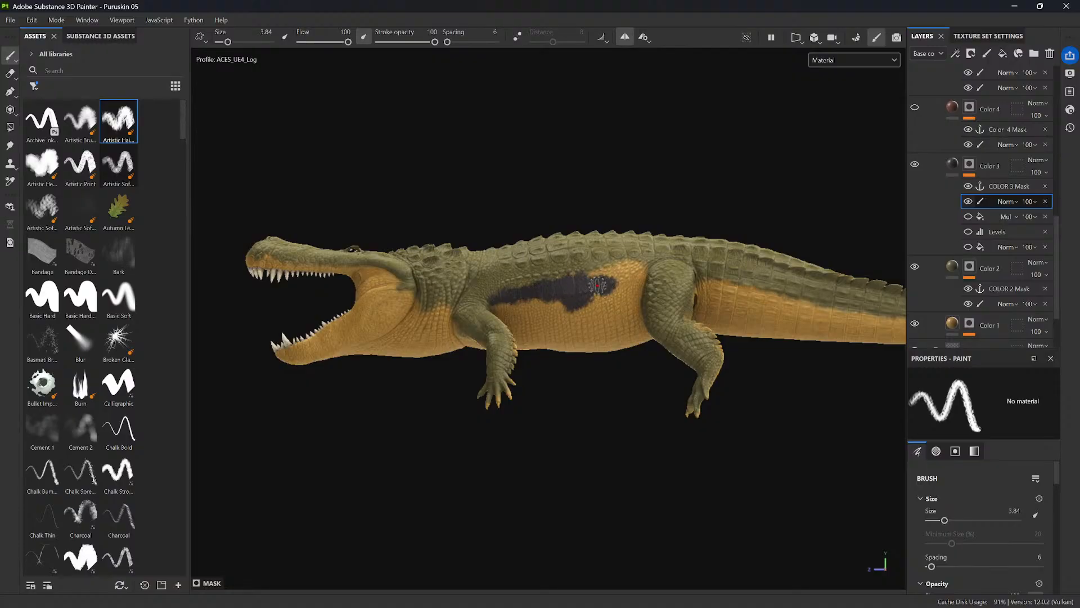
pyautogui.keyDown('ctrl'); pyautogui.moveTo(598, 286); pyautogui.dragTo(605, 285, button='right'); pyautogui.keyUp('ctrl')
pyautogui.moveTo(605, 284)
pyautogui.mouseDown()
pyautogui.moveTo(640, 275)
pyautogui.moveTo(633, 291)
pyautogui.moveTo(612, 287)
pyautogui.moveTo(573, 315)
pyautogui.moveTo(549, 297)
pyautogui.moveTo(529, 303)
pyautogui.moveTo(560, 305)
pyautogui.moveTo(610, 269)
pyautogui.moveTo(635, 269)
pyautogui.moveTo(626, 279)
pyautogui.moveTo(619, 272)
pyautogui.moveTo(632, 283)
pyautogui.mouseUp()
# - Undo the last stroke and refine the upper edge of the dark flank band against the green back at brush size 3.81
pyautogui.press('x')
pyautogui.press('x')
pyautogui.hotkey('ctrl', 'z')
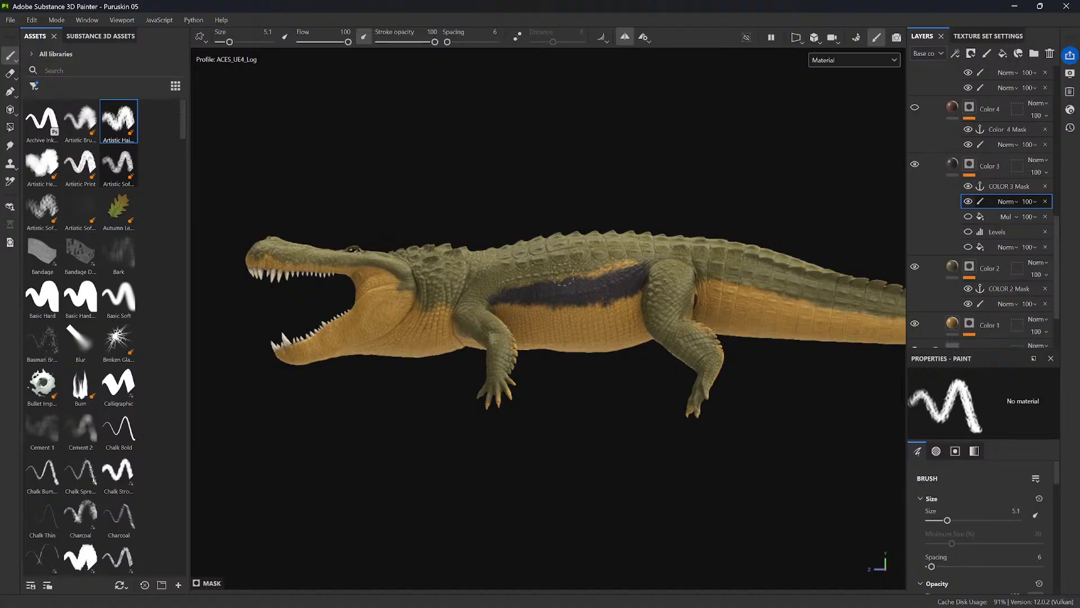
pyautogui.moveTo(573, 284); pyautogui.dragTo(587, 278)
pyautogui.keyDown('alt'); pyautogui.moveTo(583, 282); pyautogui.dragTo(567, 278, button='right'); pyautogui.keyUp('alt')
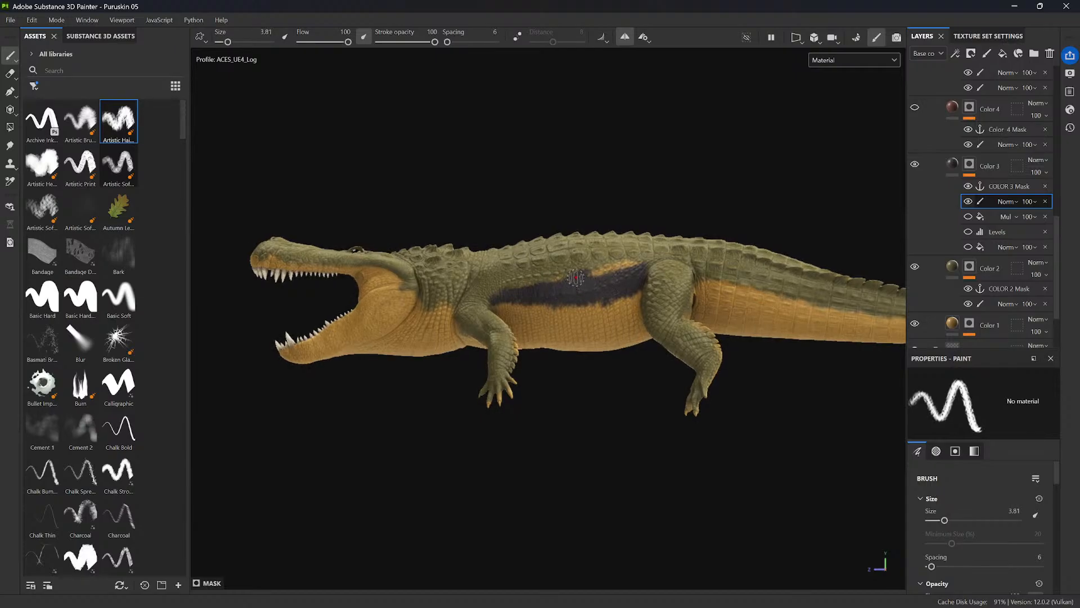
pyautogui.moveTo(575, 276); pyautogui.dragTo(553, 282)
# - Continue the dark Color 3 band across the neck from the front leg to the jaw corner, refining it at size 2.97
pyautogui.keyDown('alt'); pyautogui.moveTo(579, 298); pyautogui.dragTo(694, 315, button='middle'); pyautogui.keyUp('alt')
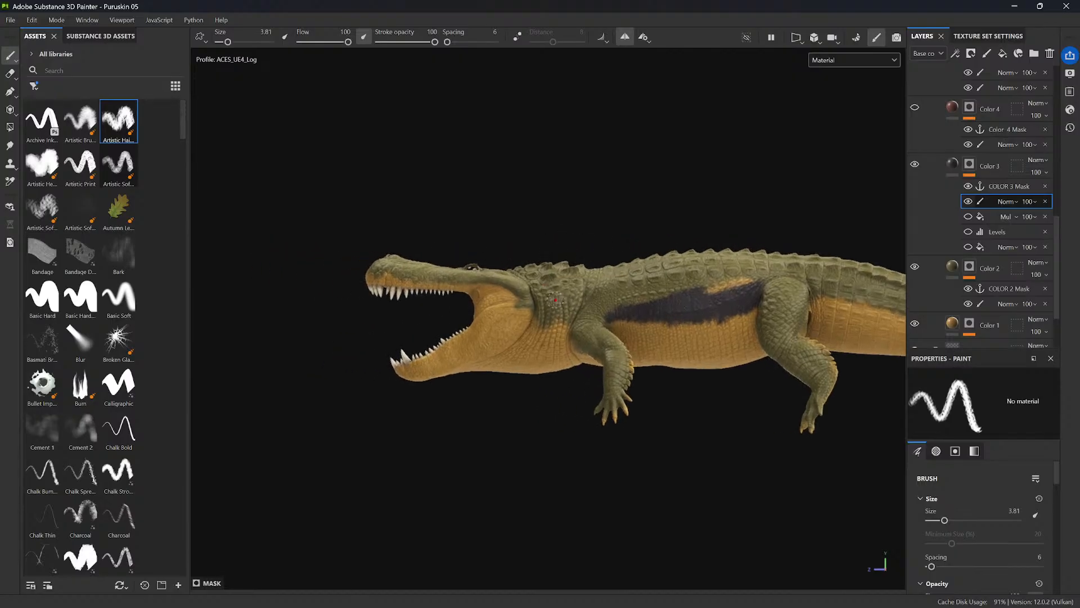
pyautogui.moveTo(574, 318)
pyautogui.mouseDown()
pyautogui.moveTo(516, 315)
pyautogui.moveTo(537, 322)
pyautogui.mouseUp()
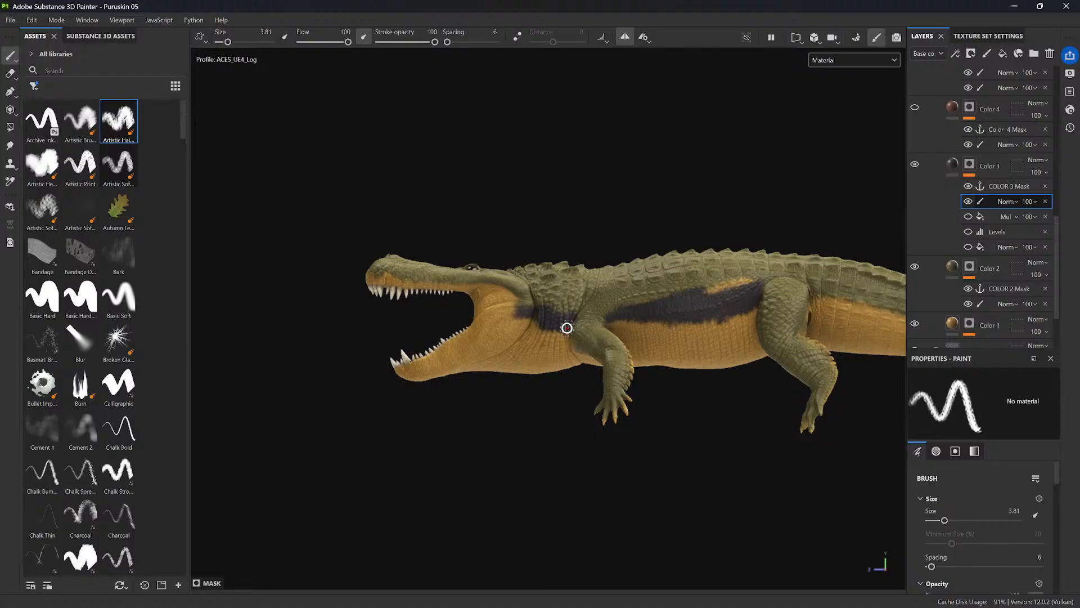
pyautogui.keyDown('ctrl'); pyautogui.moveTo(567, 326); pyautogui.dragTo(562, 328, button='right'); pyautogui.keyUp('ctrl')
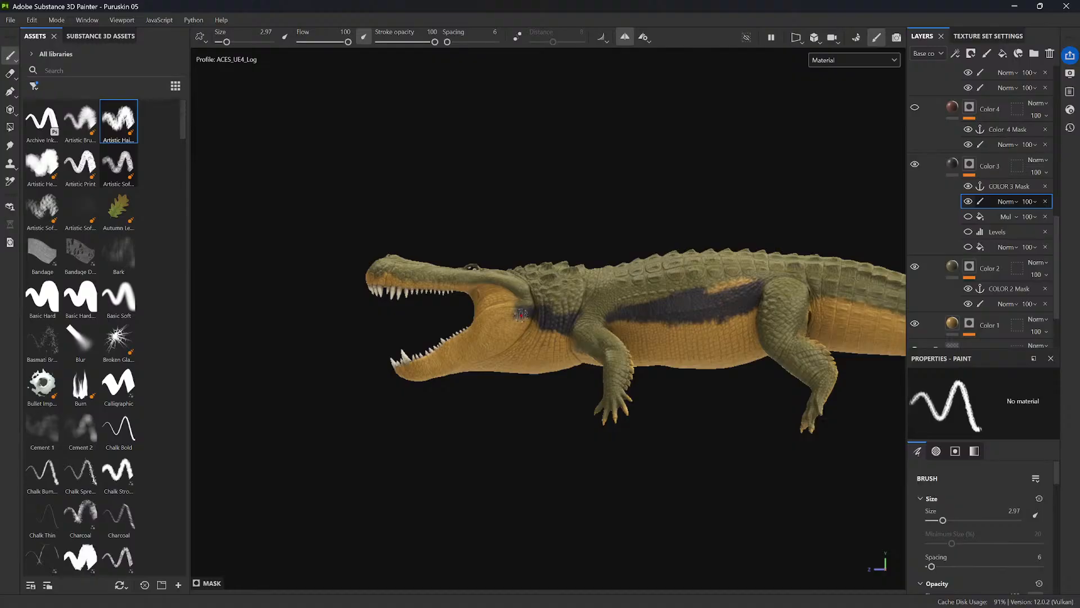
pyautogui.moveTo(510, 310)
pyautogui.mouseDown()
pyautogui.moveTo(511, 322)
pyautogui.moveTo(557, 313)
pyautogui.moveTo(545, 319)
pyautogui.mouseUp()
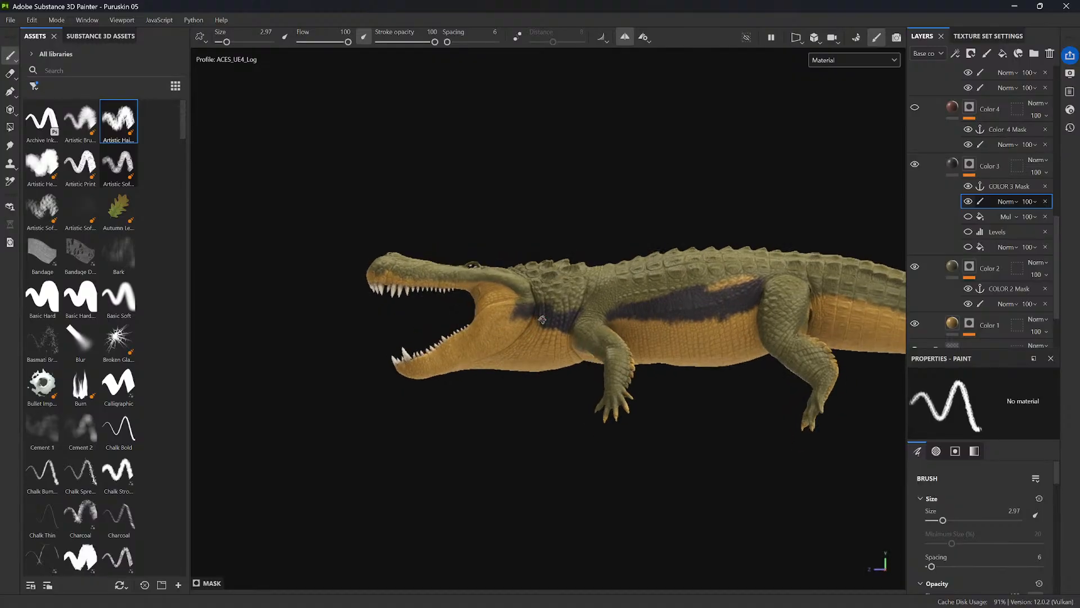
# - Paint Color 2 over the ochre patch above the dark flank band near the hind leg at brush size 4.49
pyautogui.keyDown('alt'); pyautogui.moveTo(545, 319); pyautogui.dragTo(566, 345, button='right'); pyautogui.keyUp('alt')
pyautogui.keyDown('alt'); pyautogui.moveTo(663, 285); pyautogui.dragTo(535, 326, button='middle'); pyautogui.keyUp('alt')
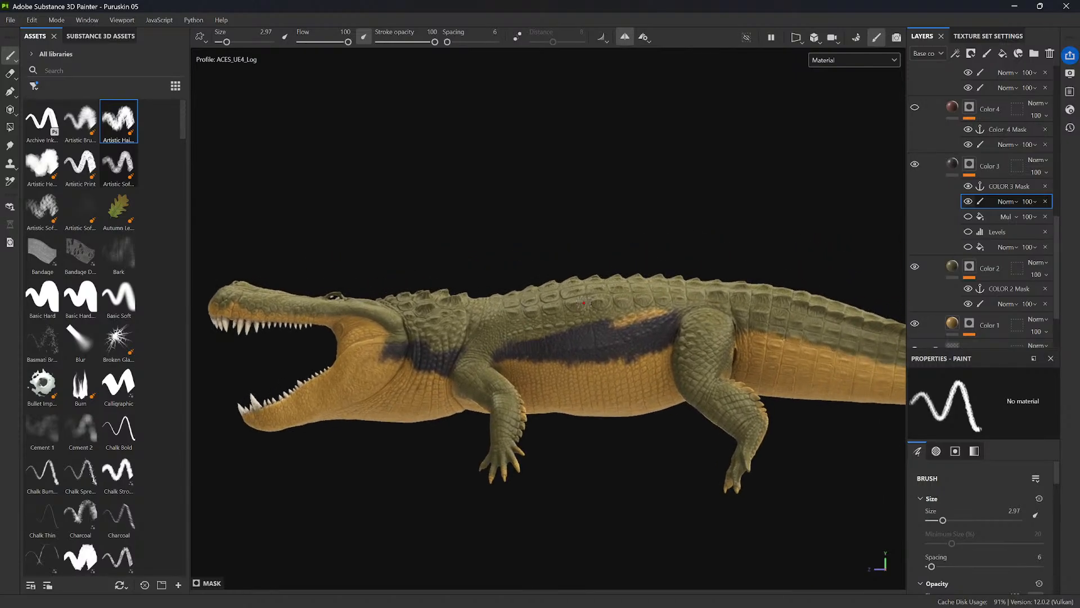
pyautogui.keyDown('alt'); pyautogui.moveTo(673, 364); pyautogui.dragTo(578, 338, button='middle'); pyautogui.keyUp('alt')
pyautogui.keyDown('alt'); pyautogui.moveTo(578, 338); pyautogui.dragTo(584, 317); pyautogui.keyUp('alt')
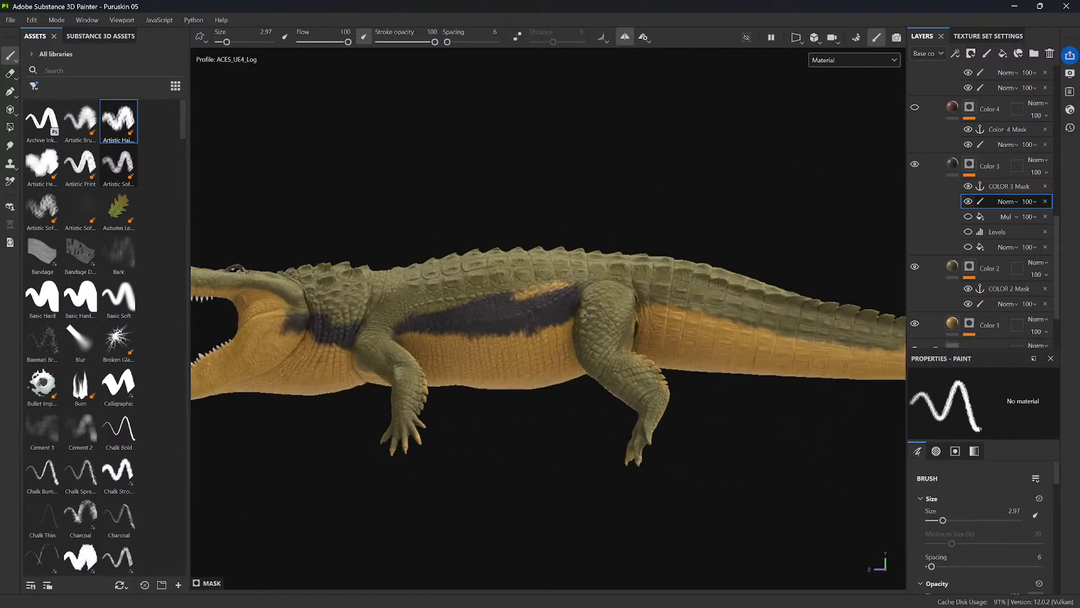
pyautogui.click(986, 304)
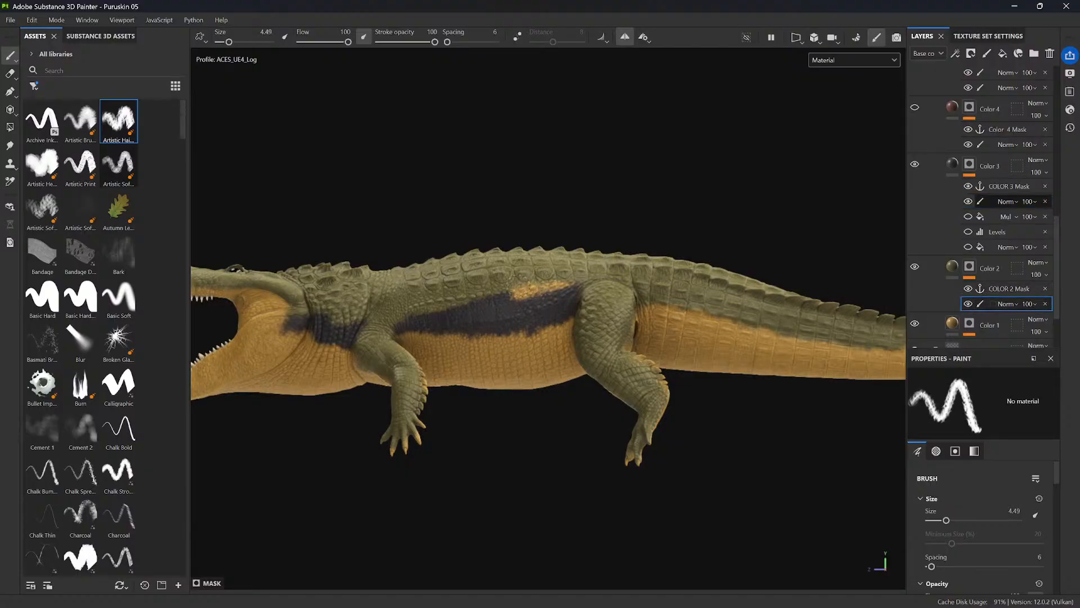
pyautogui.moveTo(514, 289); pyautogui.dragTo(563, 282)
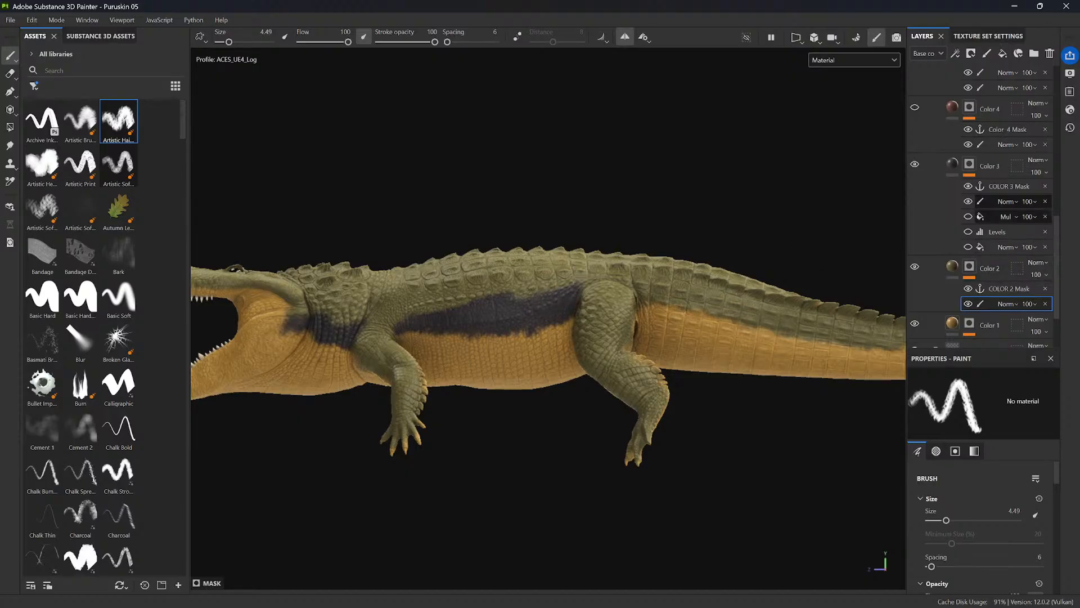
# - Paint the dark Color 3 band along the tail base behind the hind leg at brush size 3.76
pyautogui.click(986, 202)
pyautogui.keyDown('alt'); pyautogui.moveTo(662, 313); pyautogui.dragTo(504, 311, button='middle'); pyautogui.keyUp('alt')
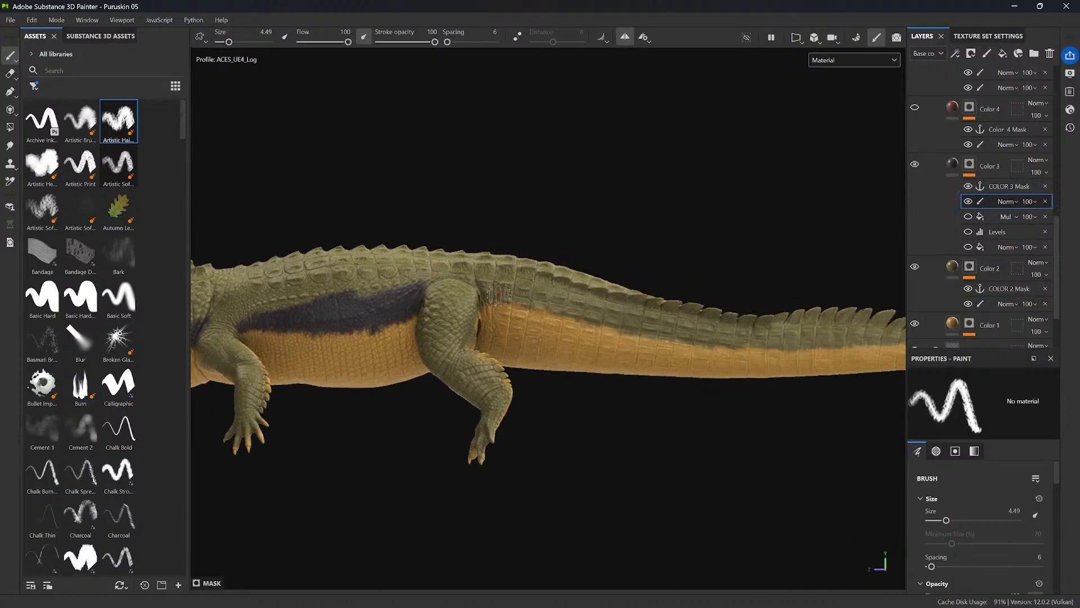
pyautogui.keyDown('ctrl'); pyautogui.moveTo(489, 298); pyautogui.dragTo(486, 298, button='right'); pyautogui.keyUp('ctrl')
pyautogui.moveTo(487, 297); pyautogui.dragTo(532, 313)
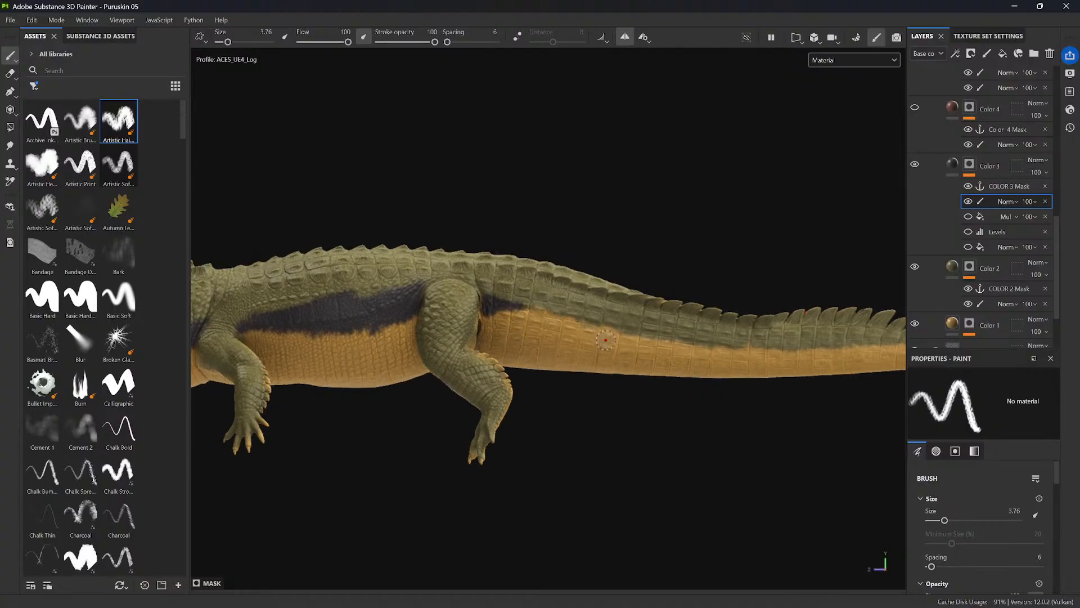
pyautogui.moveTo(492, 297); pyautogui.dragTo(573, 322)
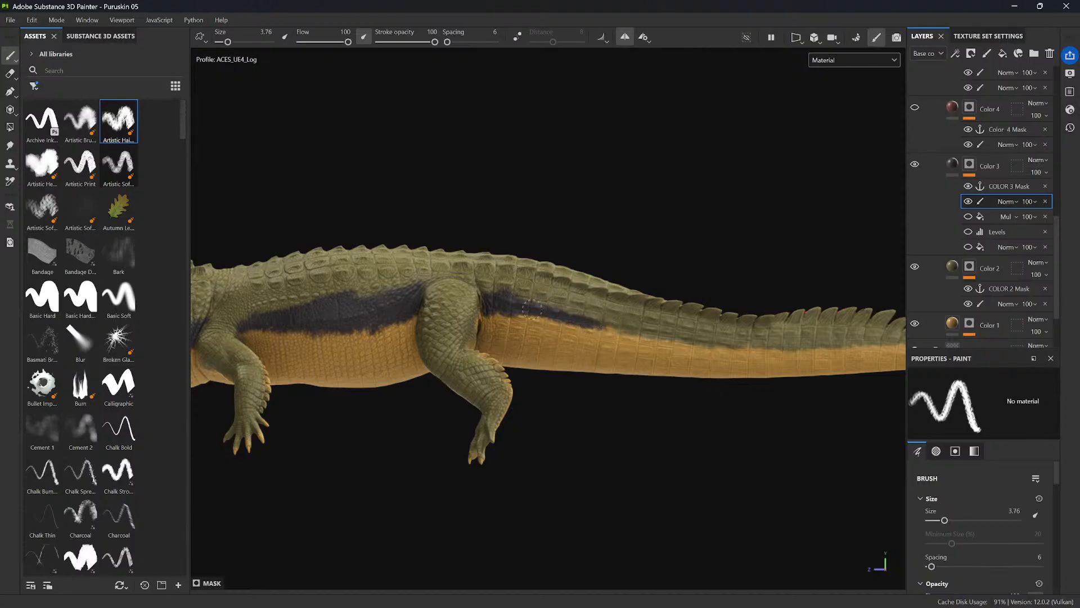
pyautogui.moveTo(530, 304)
pyautogui.mouseDown()
pyautogui.moveTo(630, 332)
pyautogui.moveTo(533, 312)
pyautogui.mouseUp()
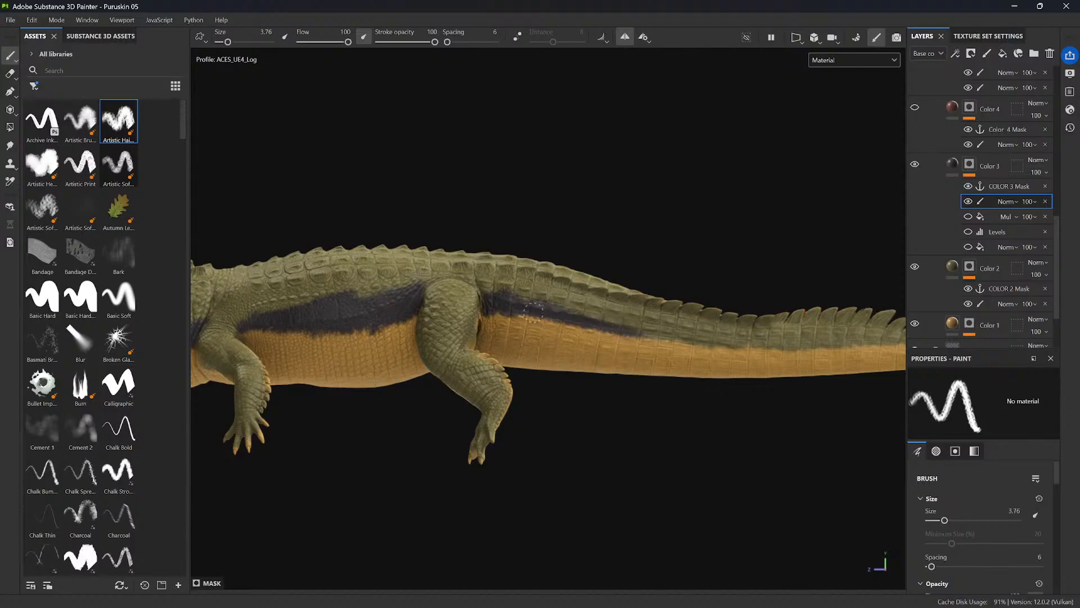
# - Extend the dark Color 3 band to about mid-tail between the green and ochre areas, tapering it at size 2.47
pyautogui.keyDown('alt'); pyautogui.moveTo(592, 321); pyautogui.dragTo(480, 313, button='middle'); pyautogui.keyUp('alt')
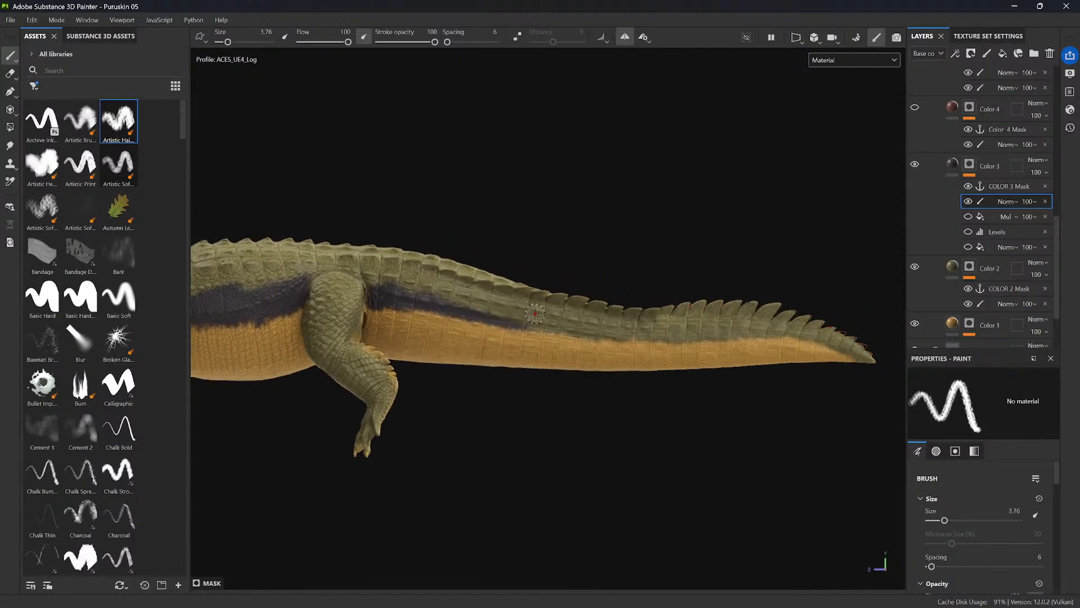
pyautogui.moveTo(488, 318); pyautogui.dragTo(567, 334)
pyautogui.keyDown('ctrl'); pyautogui.moveTo(566, 334); pyautogui.dragTo(532, 332, button='right'); pyautogui.keyUp('ctrl')
pyautogui.moveTo(591, 338); pyautogui.dragTo(628, 341)
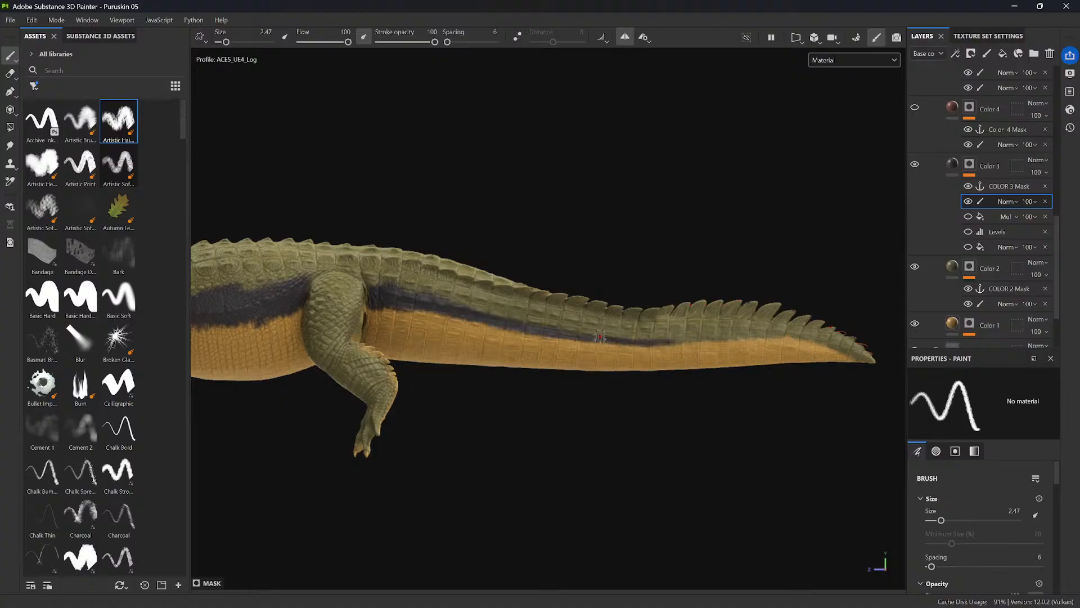
pyautogui.moveTo(600, 336); pyautogui.dragTo(673, 340)
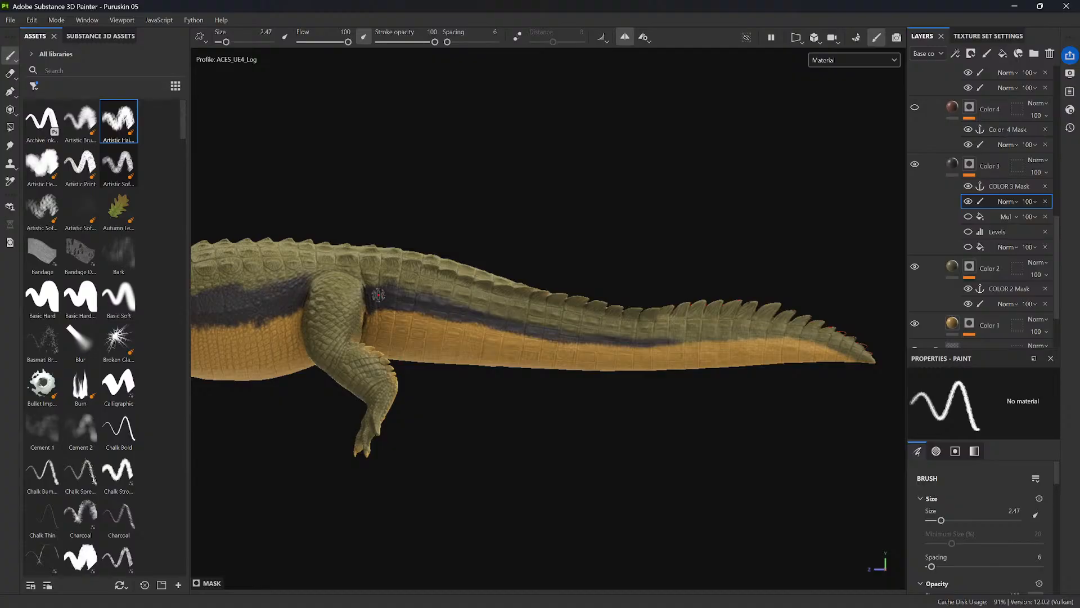
# - Show the Color 4 layer and change its base colour to a very dark near-black
pyautogui.keyDown('alt'); pyautogui.moveTo(378, 295); pyautogui.dragTo(613, 298, button='middle'); pyautogui.keyUp('alt')
pyautogui.keyDown('alt'); pyautogui.moveTo(590, 372); pyautogui.dragTo(699, 394, button='middle'); pyautogui.keyUp('alt')
pyautogui.keyDown('alt'); pyautogui.moveTo(578, 438); pyautogui.dragTo(612, 429, button='middle'); pyautogui.keyUp('alt')
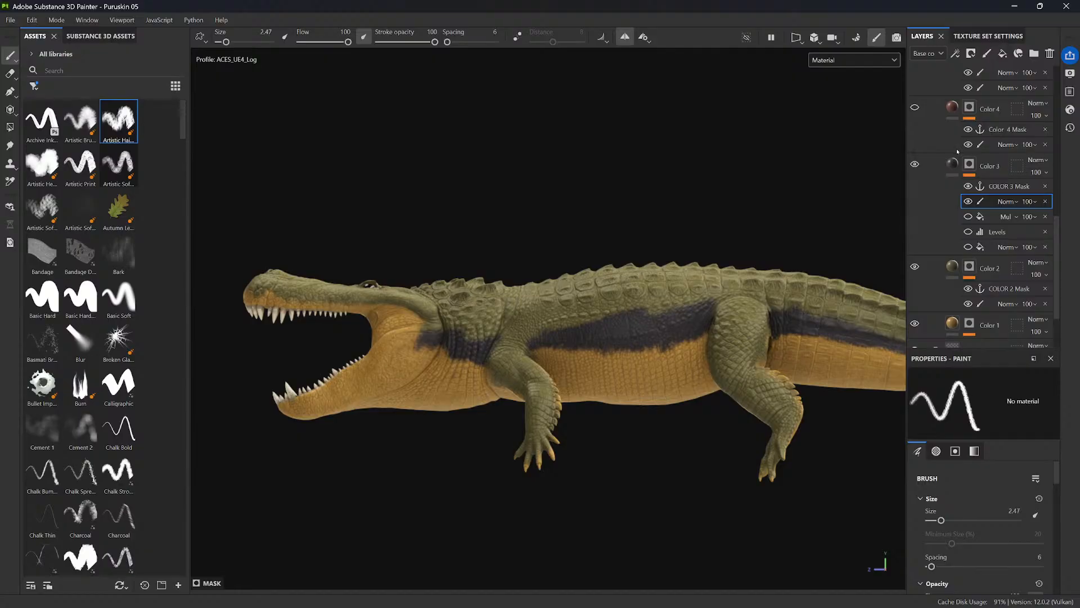
pyautogui.scroll(3, 959, 169)
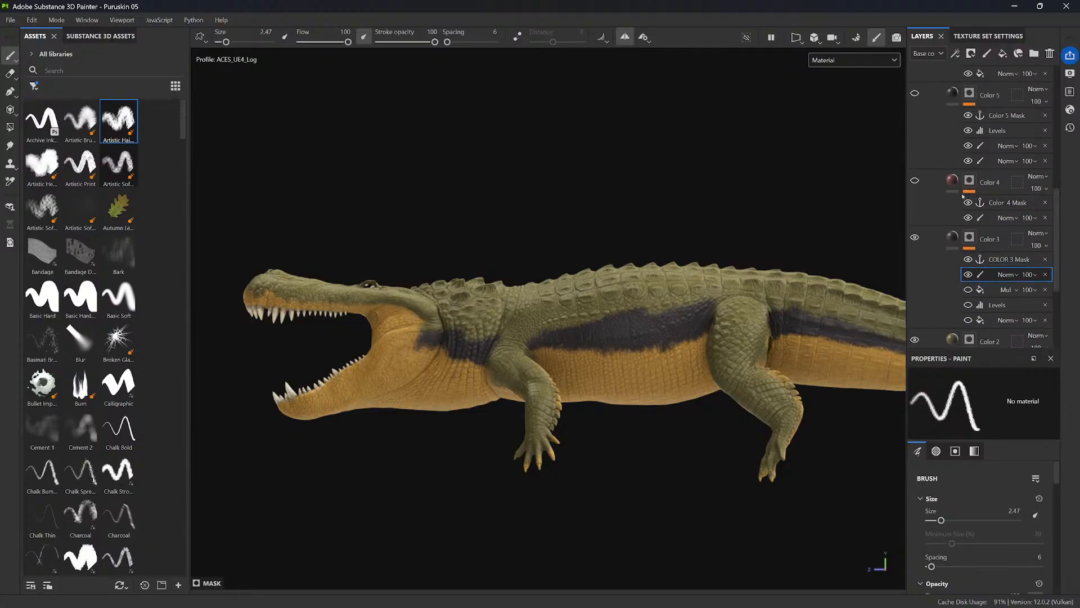
pyautogui.click(964, 180)
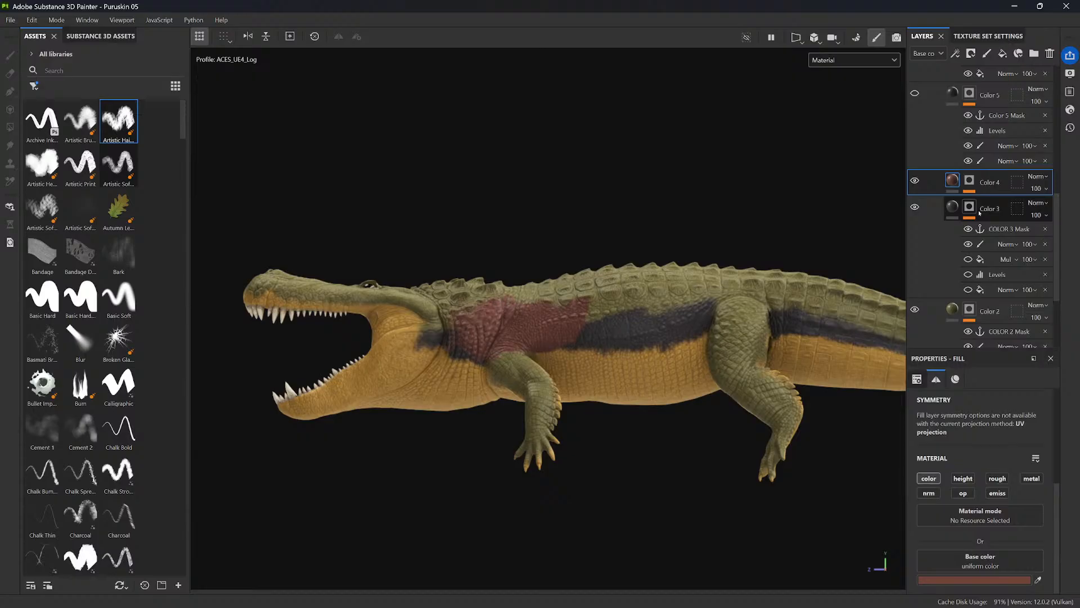
pyautogui.click(965, 180)
pyautogui.click(952, 180)
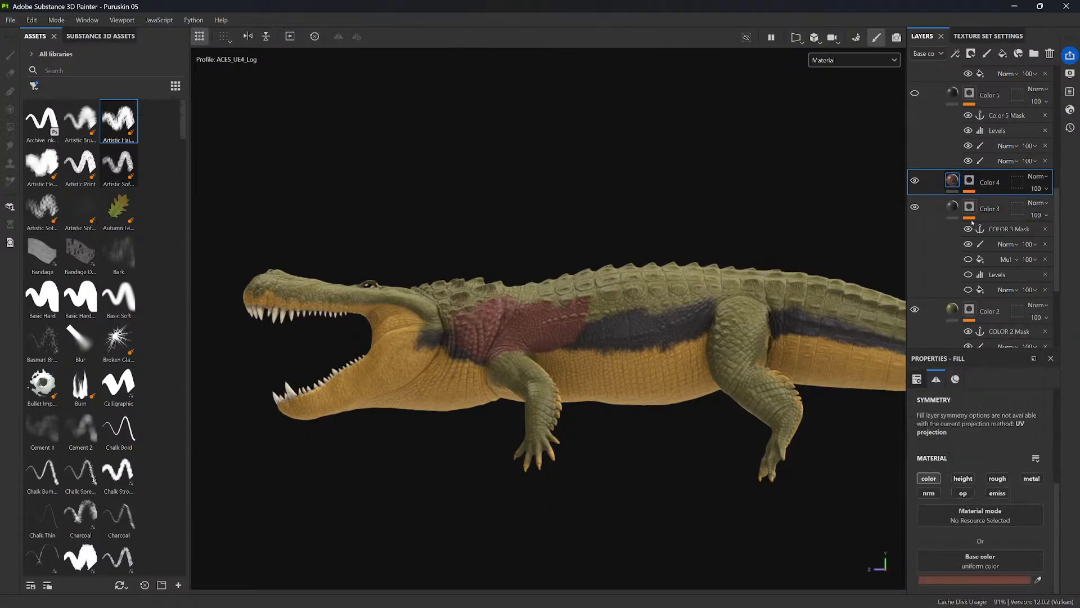
pyautogui.click(1038, 580)
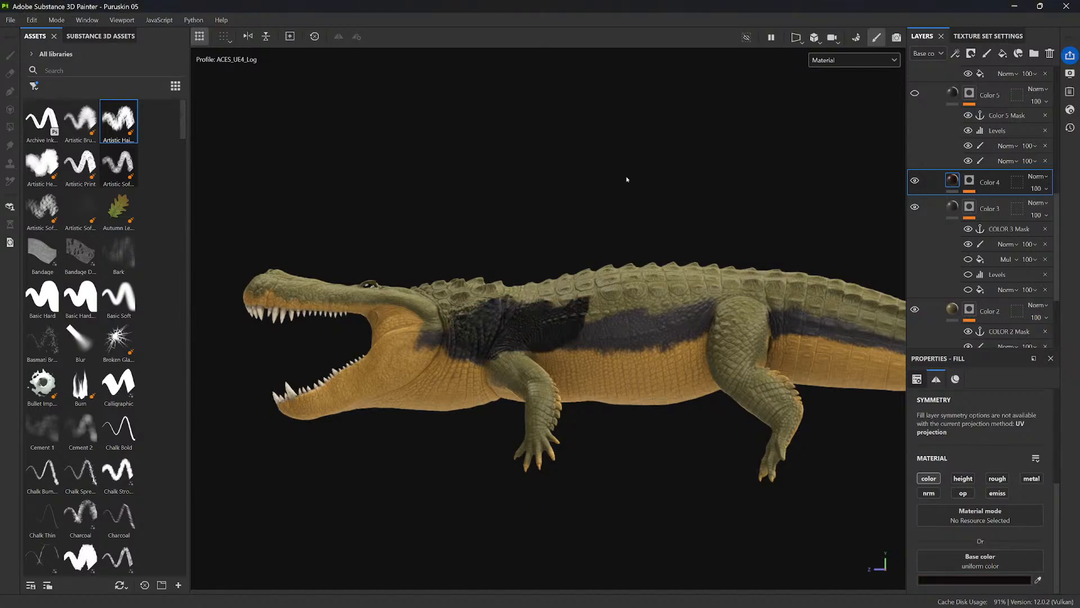
pyautogui.click(1038, 580)
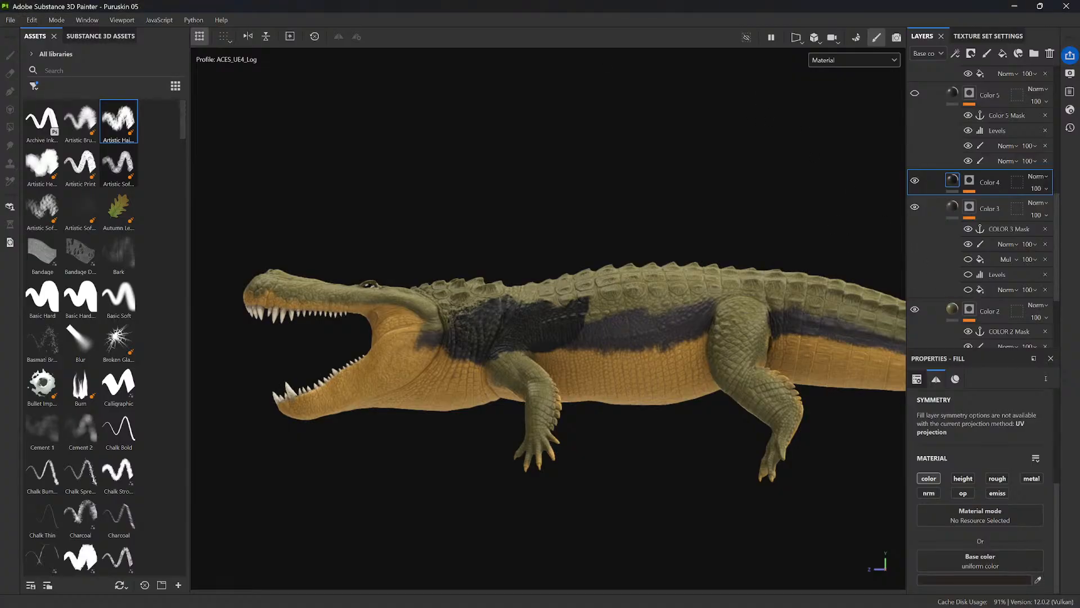
# - Delete the existing paint effect from the Color 4 mask and add a fresh paint effect above its anchor point
pyautogui.click(974, 180)
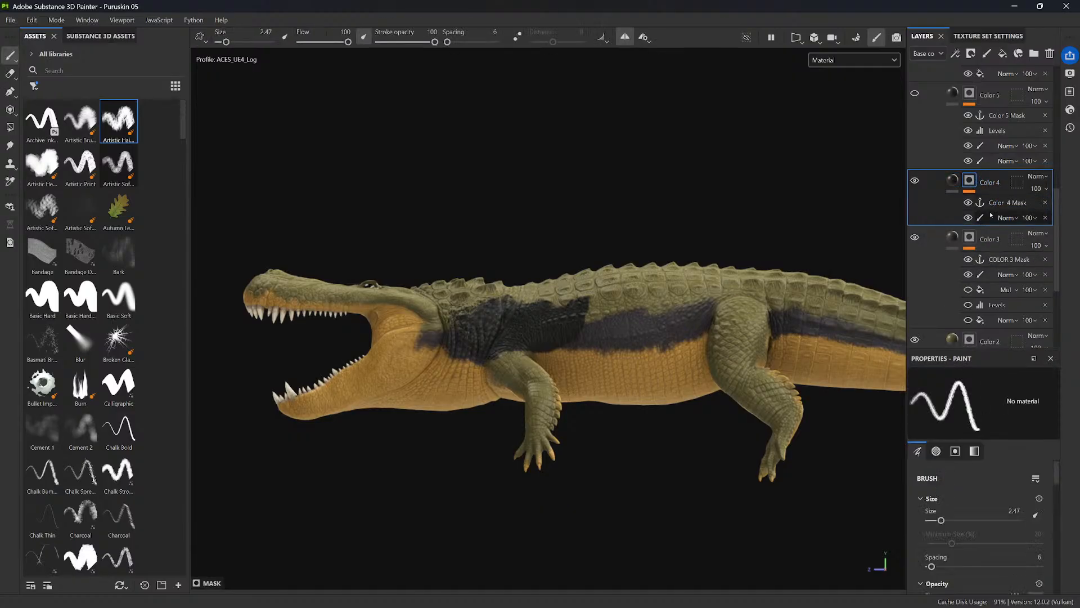
pyautogui.click(976, 221)
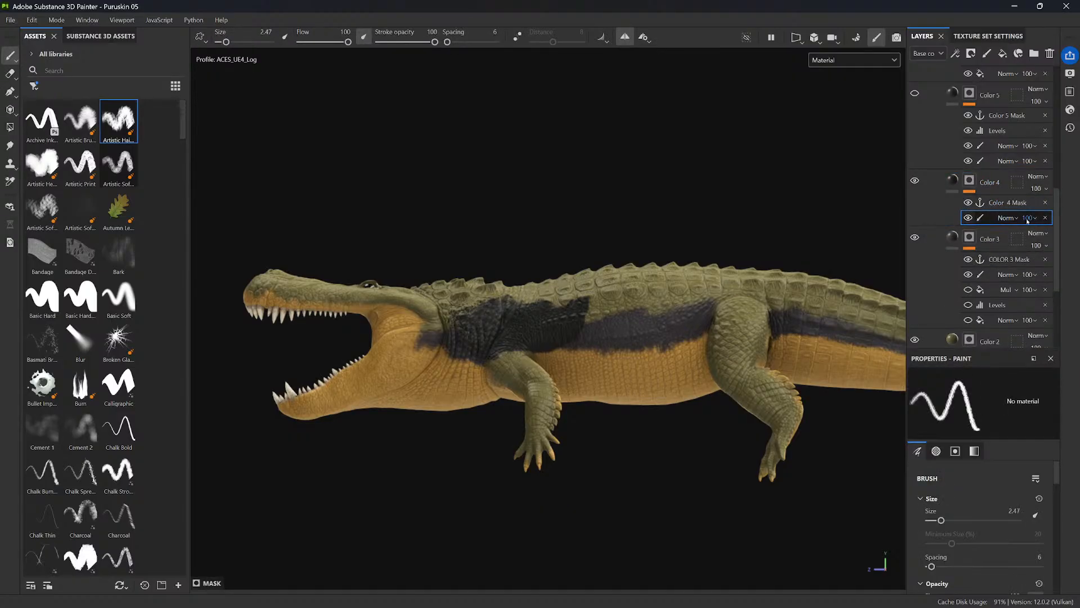
pyautogui.click(1046, 218)
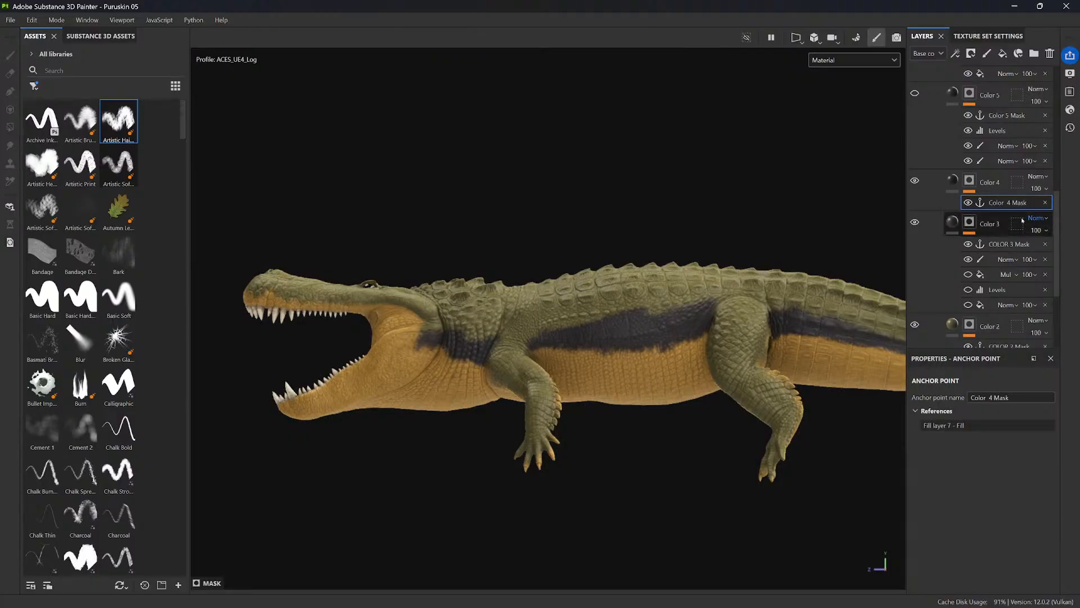
pyautogui.rightClick(994, 206)
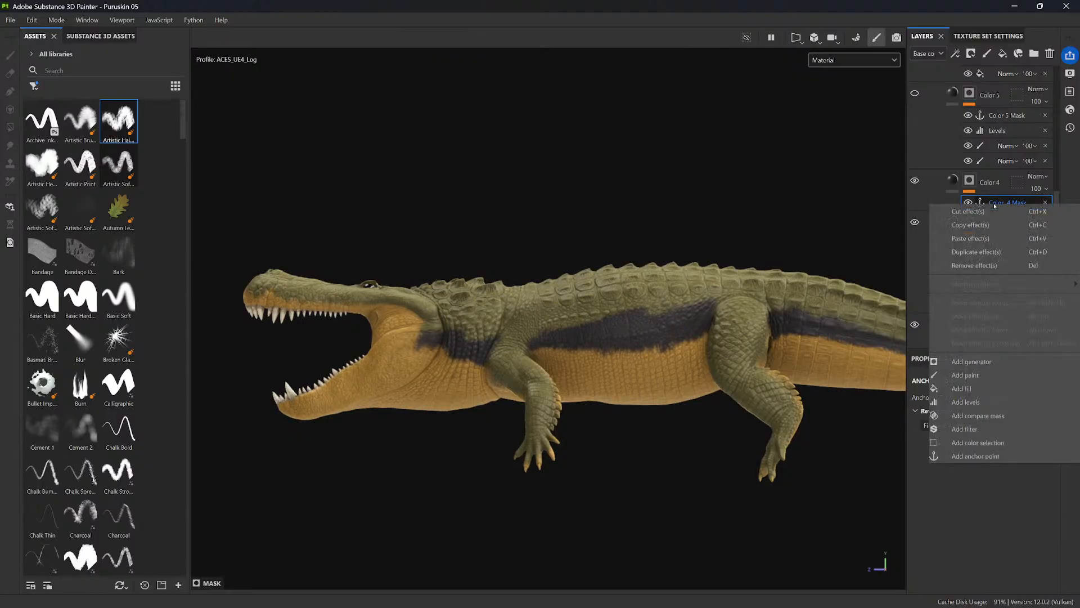
pyautogui.click(966, 374)
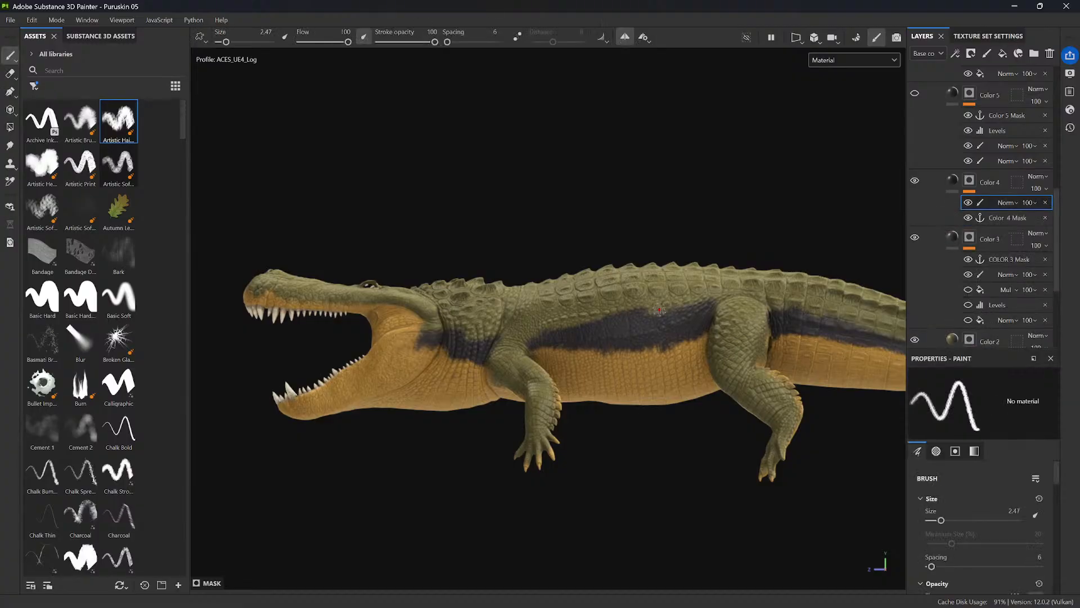
# - Paint Color 4 symmetrically from above over the snout, head, neck and front of the back, ending at brush size 6.86
pyautogui.keyDown('alt'); pyautogui.moveTo(659, 309); pyautogui.dragTo(643, 443); pyautogui.keyUp('alt')
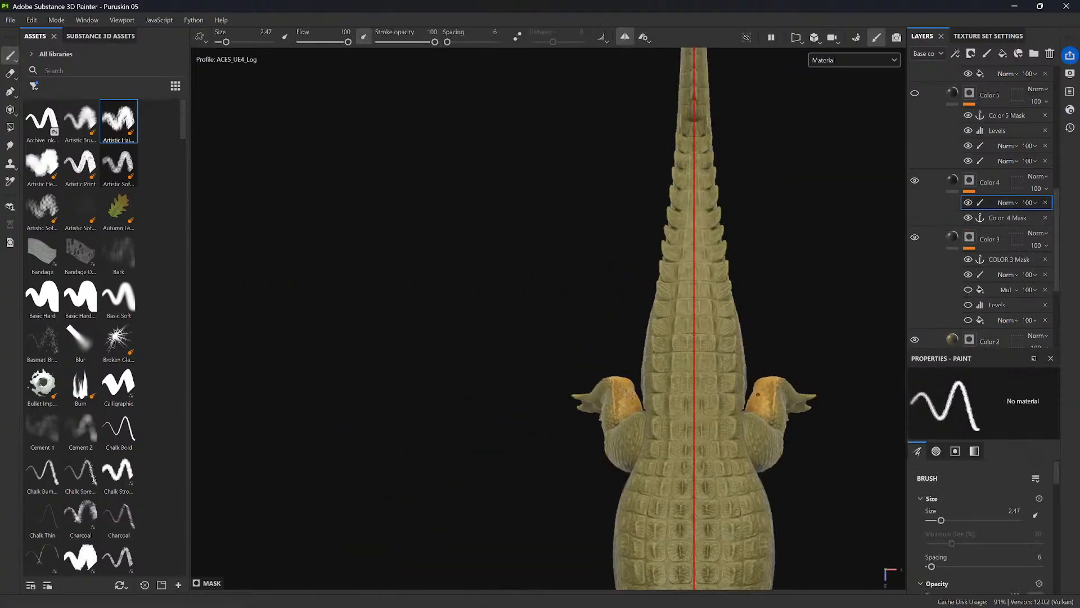
pyautogui.scroll(-3, 747, 417)
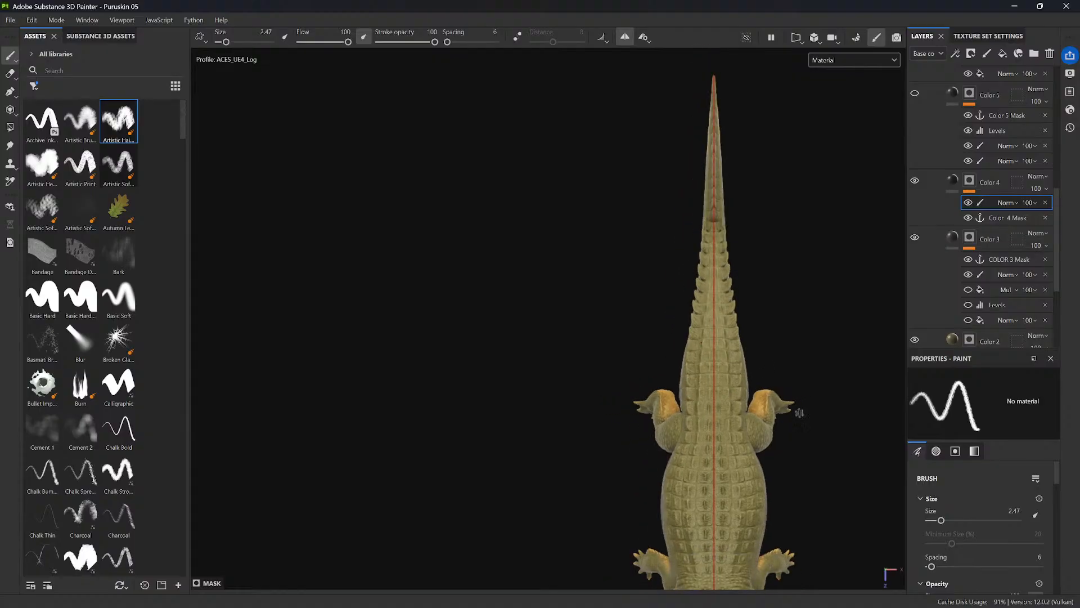
pyautogui.keyDown('alt'); pyautogui.moveTo(800, 413); pyautogui.dragTo(696, 241, button='middle'); pyautogui.keyUp('alt')
pyautogui.keyDown('ctrl'); pyautogui.moveTo(582, 356); pyautogui.dragTo(596, 357, button='right'); pyautogui.keyUp('ctrl')
pyautogui.moveTo(594, 360)
pyautogui.mouseDown()
pyautogui.moveTo(583, 404)
pyautogui.moveTo(579, 377)
pyautogui.mouseUp()
pyautogui.keyDown('ctrl'); pyautogui.moveTo(578, 377); pyautogui.dragTo(596, 377, button='right'); pyautogui.keyUp('ctrl')
pyautogui.moveTo(592, 363)
pyautogui.mouseDown()
pyautogui.moveTo(580, 400)
pyautogui.moveTo(597, 383)
pyautogui.moveTo(571, 417)
pyautogui.mouseUp()
pyautogui.keyDown('ctrl'); pyautogui.moveTo(571, 413); pyautogui.dragTo(560, 413, button='right'); pyautogui.keyUp('ctrl')
pyautogui.moveTo(571, 404)
pyautogui.mouseDown()
pyautogui.moveTo(588, 444)
pyautogui.moveTo(571, 444)
pyautogui.moveTo(579, 526)
pyautogui.moveTo(611, 360)
pyautogui.moveTo(588, 337)
pyautogui.moveTo(591, 347)
pyautogui.moveTo(600, 332)
pyautogui.mouseUp()
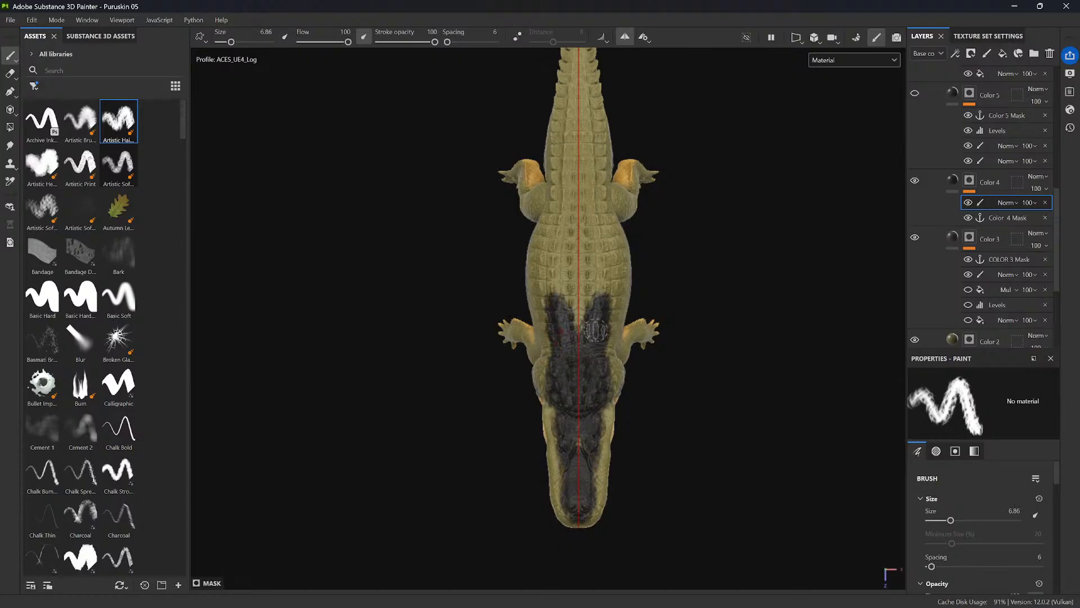
# - Extend the Color 4 area along the spine over the back, hips and tail to past mid-tail at brush size 7.29
pyautogui.keyDown('ctrl'); pyautogui.moveTo(598, 330); pyautogui.dragTo(600, 328, button='right'); pyautogui.keyUp('ctrl')
pyautogui.moveTo(600, 325)
pyautogui.mouseDown()
pyautogui.moveTo(594, 272)
pyautogui.moveTo(611, 293)
pyautogui.moveTo(606, 313)
pyautogui.mouseUp()
pyautogui.moveTo(609, 248); pyautogui.dragTo(601, 231)
pyautogui.keyDown('alt'); pyautogui.moveTo(603, 231); pyautogui.dragTo(602, 342, button='middle'); pyautogui.keyUp('alt')
pyautogui.moveTo(603, 344)
pyautogui.mouseDown()
pyautogui.moveTo(597, 310)
pyautogui.moveTo(584, 377)
pyautogui.moveTo(595, 256)
pyautogui.mouseUp()
pyautogui.keyDown('alt'); pyautogui.moveTo(580, 262); pyautogui.dragTo(579, 355, button='middle'); pyautogui.keyUp('alt')
pyautogui.moveTo(577, 354)
pyautogui.mouseDown()
pyautogui.moveTo(577, 278)
pyautogui.moveTo(568, 314)
pyautogui.mouseUp()
pyautogui.moveTo(564, 371)
pyautogui.mouseDown()
pyautogui.moveTo(554, 294)
pyautogui.moveTo(578, 230)
pyautogui.mouseUp()
pyautogui.keyDown('alt'); pyautogui.moveTo(578, 229); pyautogui.dragTo(578, 337, button='middle'); pyautogui.keyUp('alt')
pyautogui.moveTo(579, 337); pyautogui.dragTo(579, 311)
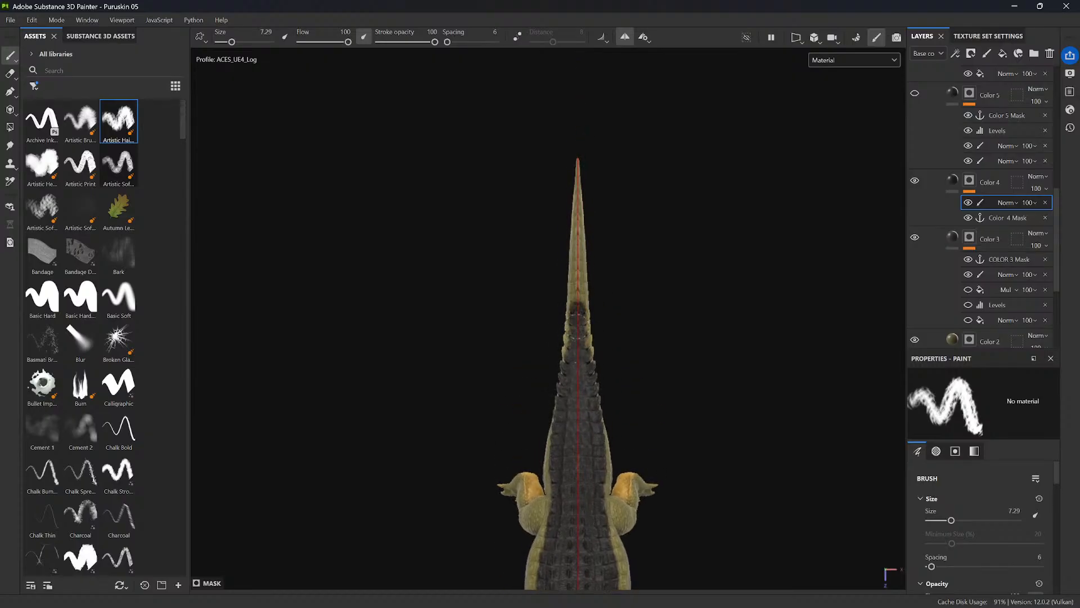
pyautogui.moveTo(575, 349); pyautogui.dragTo(574, 415)
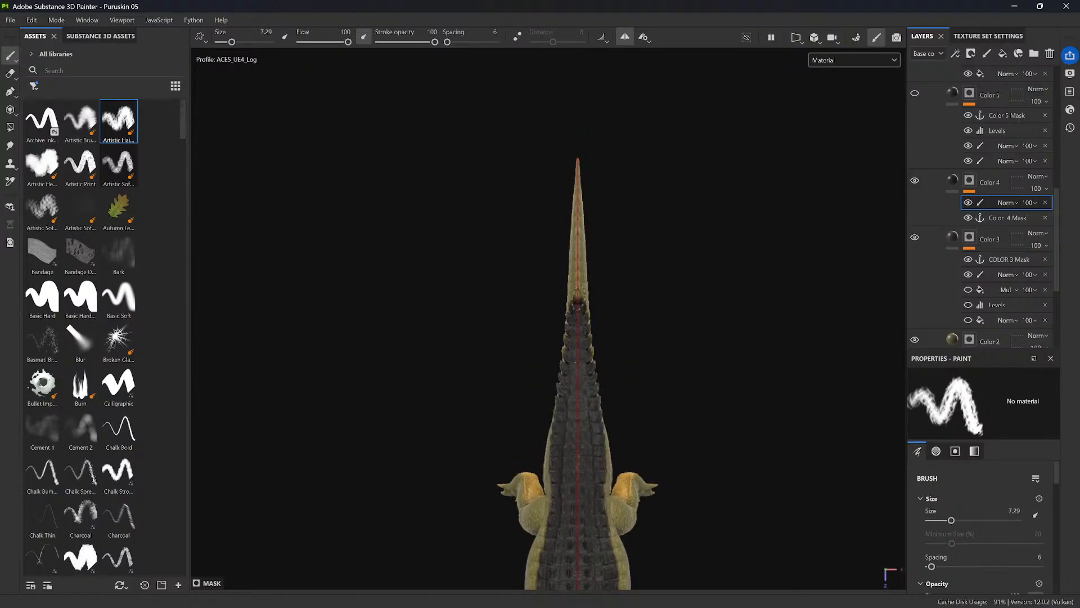
# - Paint Color 4 over the tail crest spikes from the side down to the tail tip, reducing the brush to 3.19
pyautogui.moveTo(677, 229)
pyautogui.keyDown('alt'); pyautogui.mouseDown()
pyautogui.moveTo(678, 202)
pyautogui.moveTo(640, 177)
pyautogui.moveTo(570, 176)
pyautogui.mouseUp(); pyautogui.keyUp('alt')
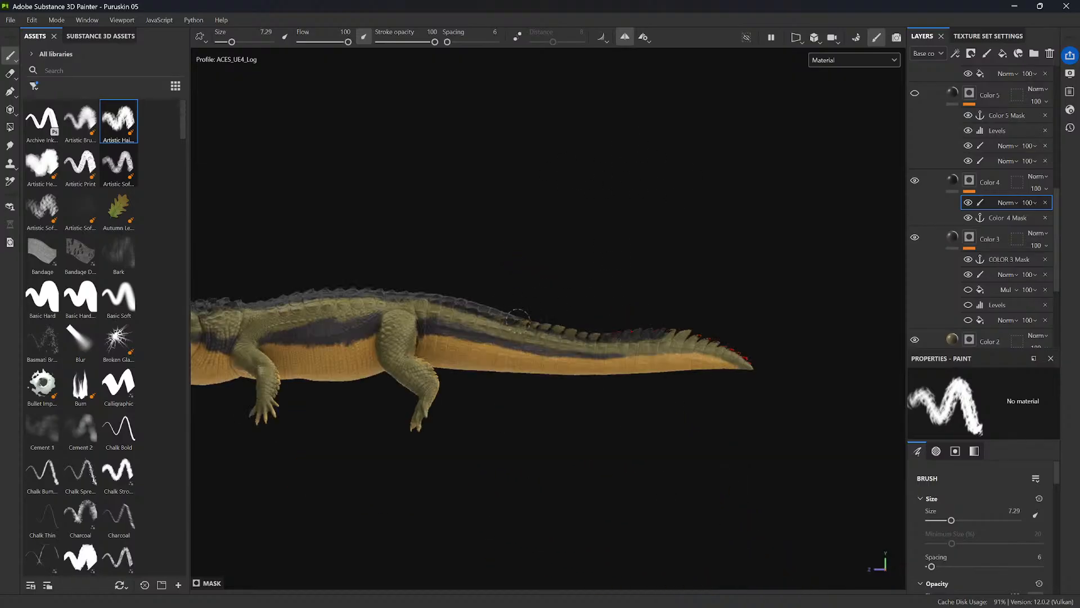
pyautogui.moveTo(518, 316)
pyautogui.mouseDown()
pyautogui.moveTo(591, 333)
pyautogui.moveTo(696, 332)
pyautogui.moveTo(838, 368)
pyautogui.moveTo(619, 262)
pyautogui.mouseUp()
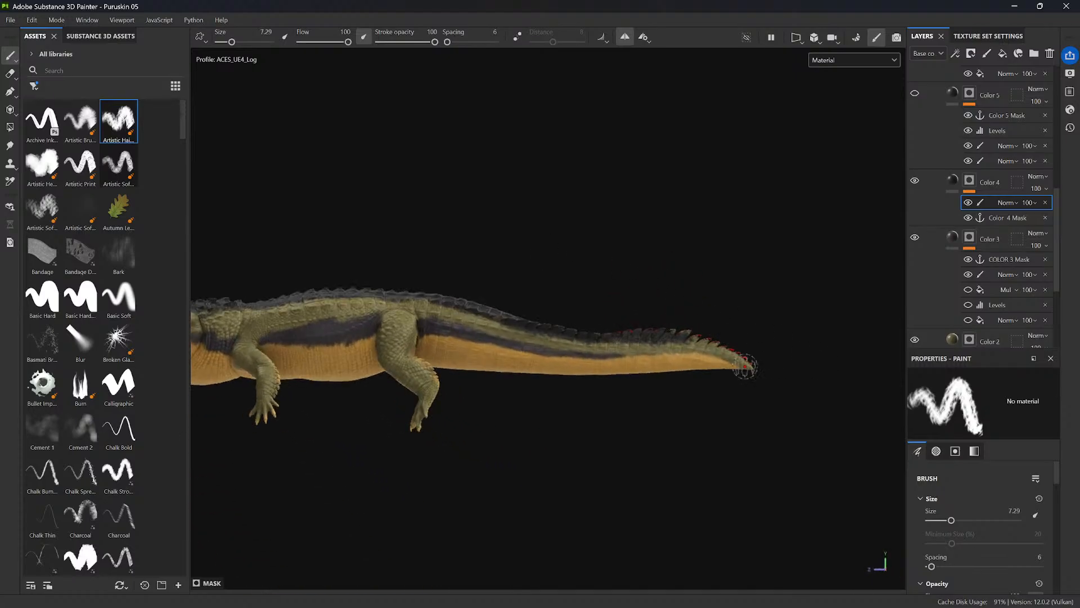
pyautogui.scroll(3, 785, 448)
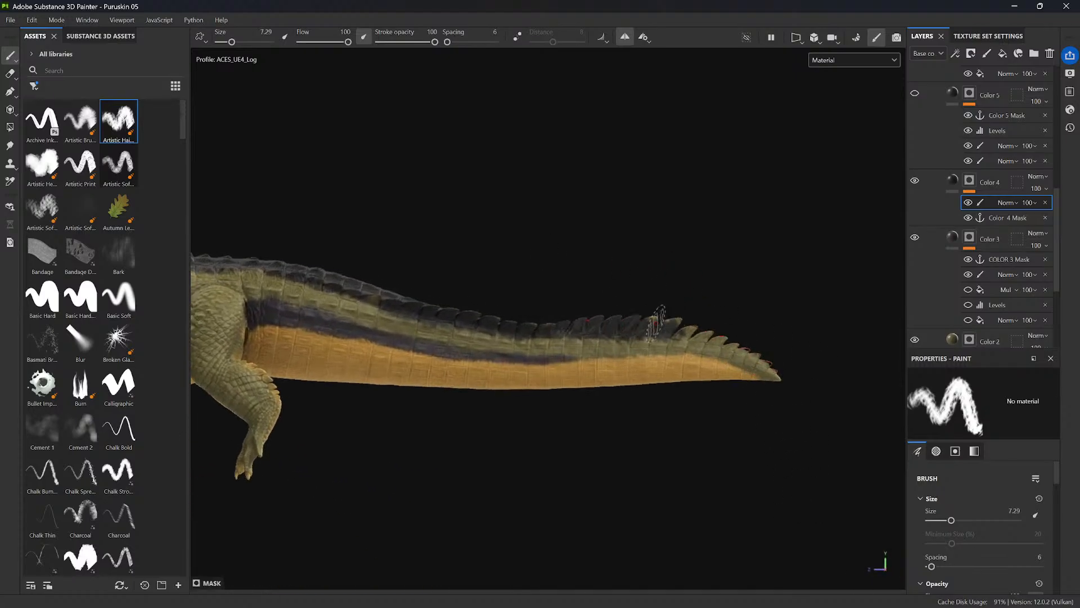
pyautogui.keyDown('ctrl'); pyautogui.moveTo(650, 321); pyautogui.dragTo(611, 330, button='right'); pyautogui.keyUp('ctrl')
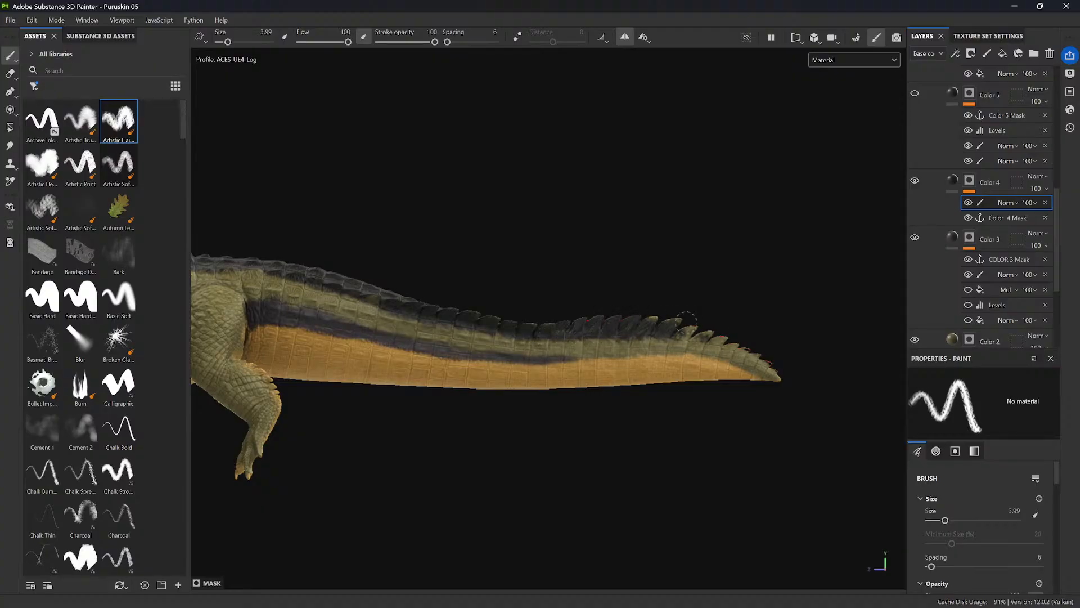
pyautogui.keyDown('ctrl'); pyautogui.moveTo(670, 323); pyautogui.dragTo(675, 325, button='right'); pyautogui.keyUp('ctrl')
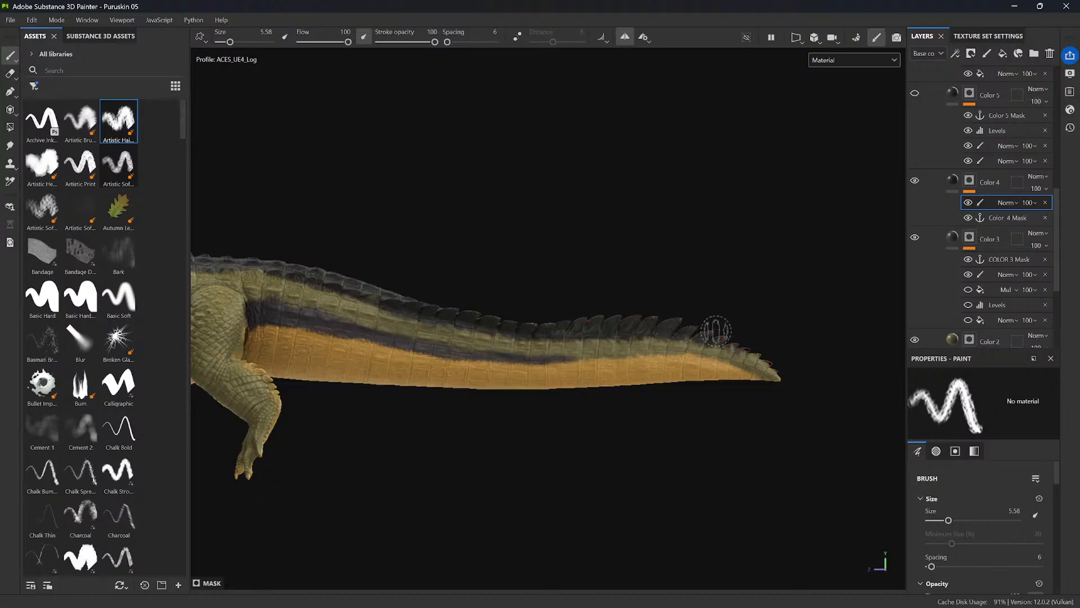
pyautogui.keyDown('ctrl'); pyautogui.moveTo(716, 331); pyautogui.dragTo(712, 345, button='right'); pyautogui.keyUp('ctrl')
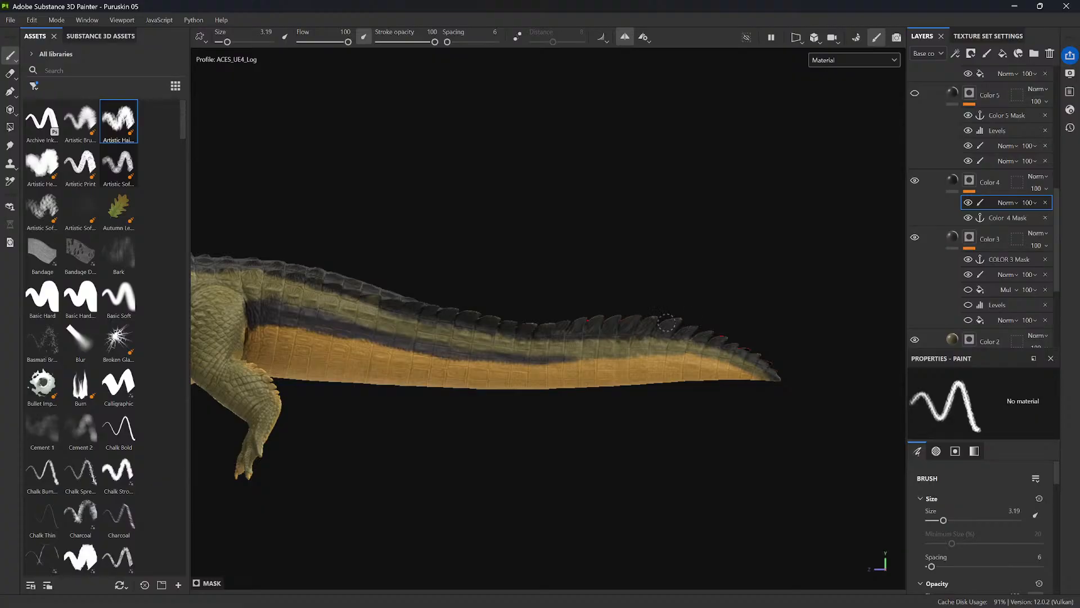
# - Reinforce the Color 4 edge along the upper side of the tail and across the hips at brush size 7.85
pyautogui.keyDown('ctrl'); pyautogui.moveTo(534, 324); pyautogui.dragTo(549, 322, button='right'); pyautogui.keyUp('ctrl')
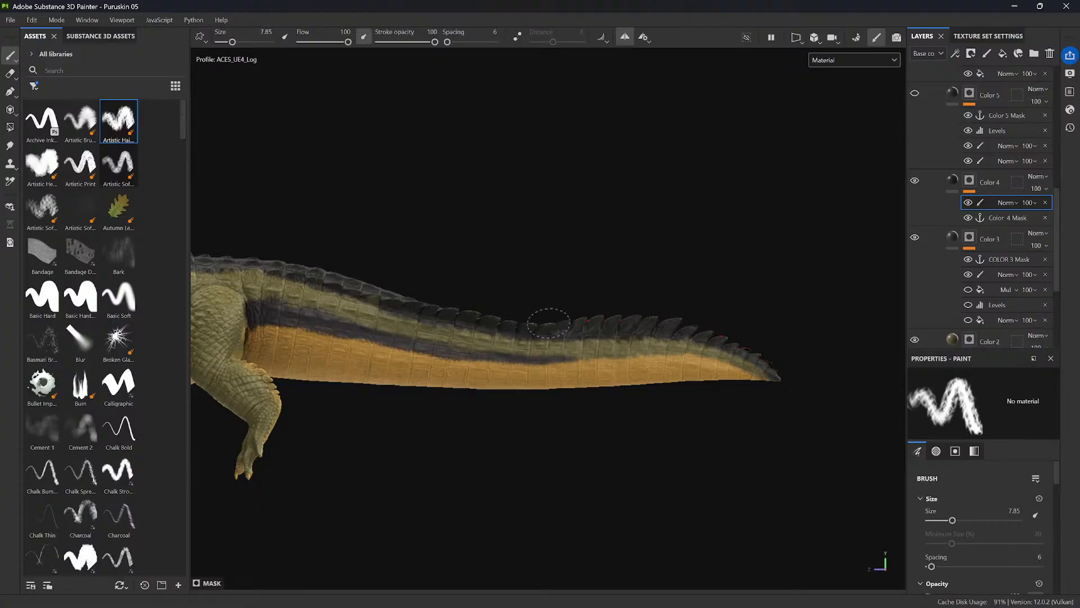
pyautogui.keyDown('alt'); pyautogui.moveTo(459, 310); pyautogui.dragTo(626, 335, button='middle'); pyautogui.keyUp('alt')
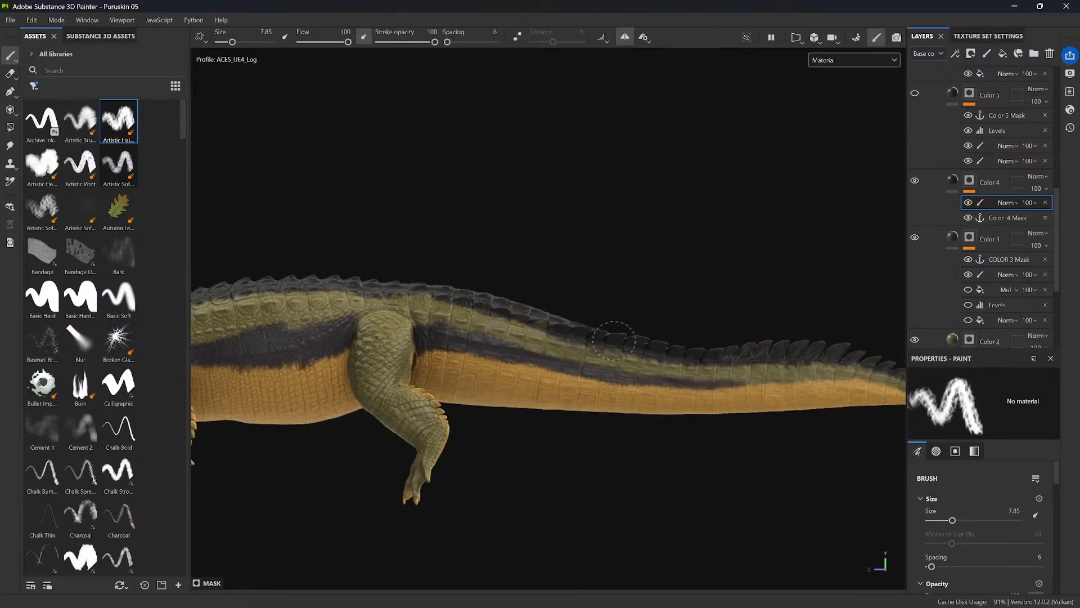
pyautogui.moveTo(602, 336); pyautogui.dragTo(498, 309)
pyautogui.keyDown('alt'); pyautogui.moveTo(481, 301); pyautogui.dragTo(605, 311, button='middle'); pyautogui.keyUp('alt')
pyautogui.moveTo(605, 313); pyautogui.dragTo(487, 300)
pyautogui.moveTo(487, 300)
pyautogui.keyDown('alt'); pyautogui.mouseDown(button='middle')
pyautogui.moveTo(602, 276)
pyautogui.moveTo(675, 242)
pyautogui.mouseUp(button='middle'); pyautogui.keyUp('alt')
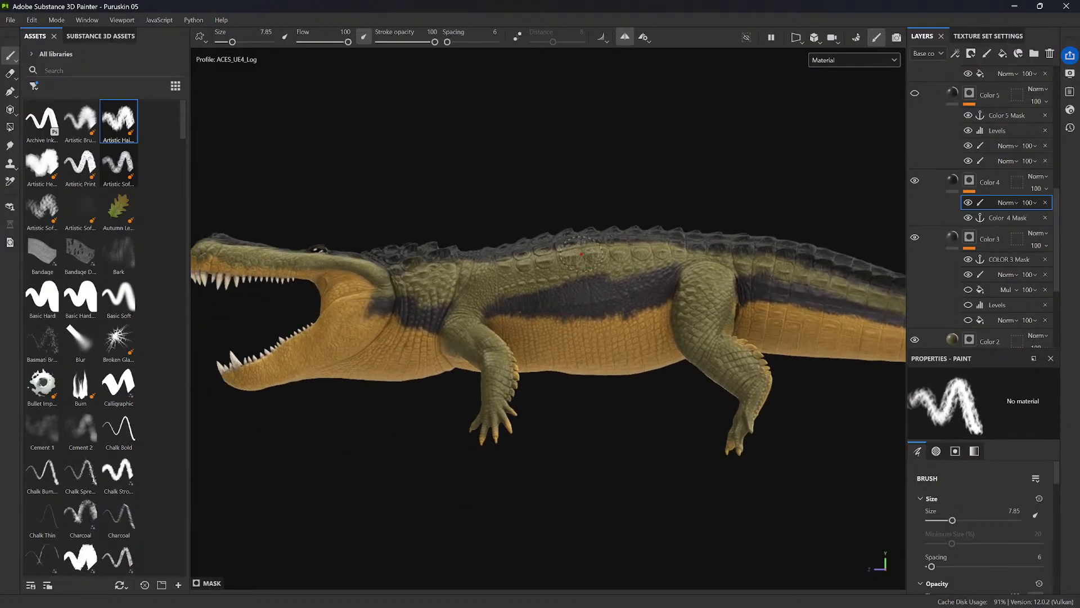
# - Fill Color 4 across the top of the head around the eyes, reducing the brush from 5.4 to 3.72
pyautogui.keyDown('ctrl'); pyautogui.moveTo(643, 253); pyautogui.dragTo(637, 257, button='right'); pyautogui.keyUp('ctrl')
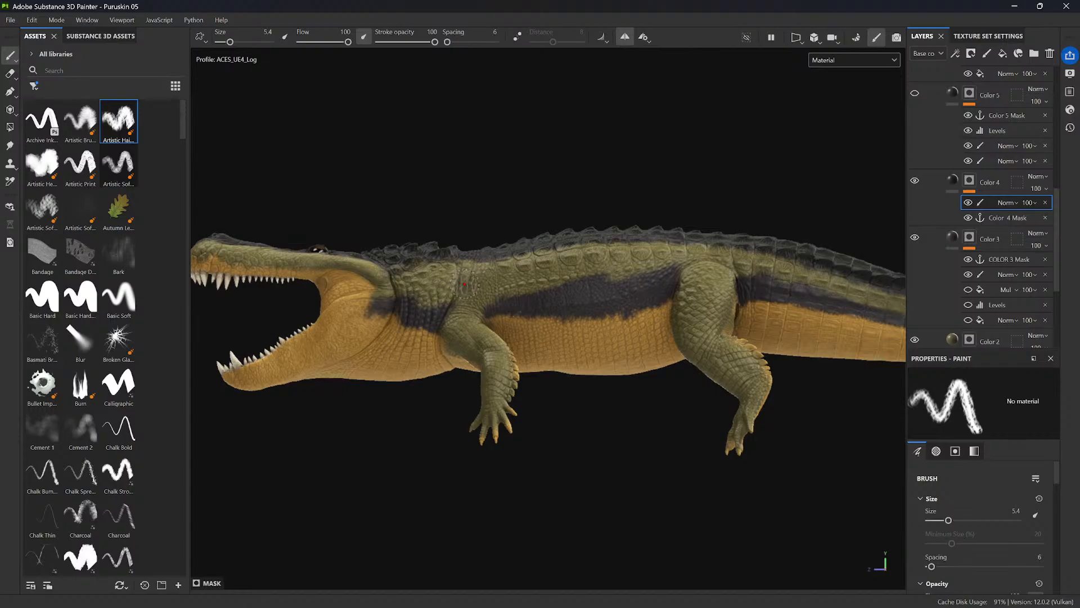
pyautogui.keyDown('alt'); pyautogui.moveTo(475, 284); pyautogui.dragTo(563, 288, button='middle'); pyautogui.keyUp('alt')
pyautogui.moveTo(537, 290)
pyautogui.keyDown('alt'); pyautogui.mouseDown()
pyautogui.moveTo(731, 415)
pyautogui.moveTo(724, 454)
pyautogui.mouseUp(); pyautogui.keyUp('alt')
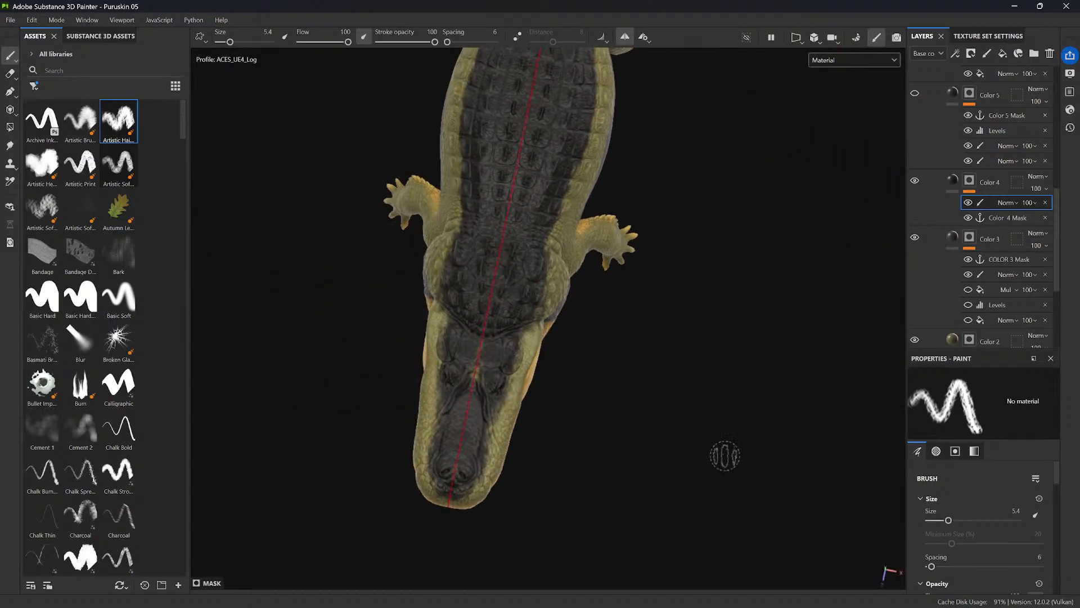
pyautogui.moveTo(483, 339); pyautogui.dragTo(474, 369)
pyautogui.keyDown('ctrl'); pyautogui.moveTo(506, 367); pyautogui.dragTo(500, 367, button='right'); pyautogui.keyUp('ctrl')
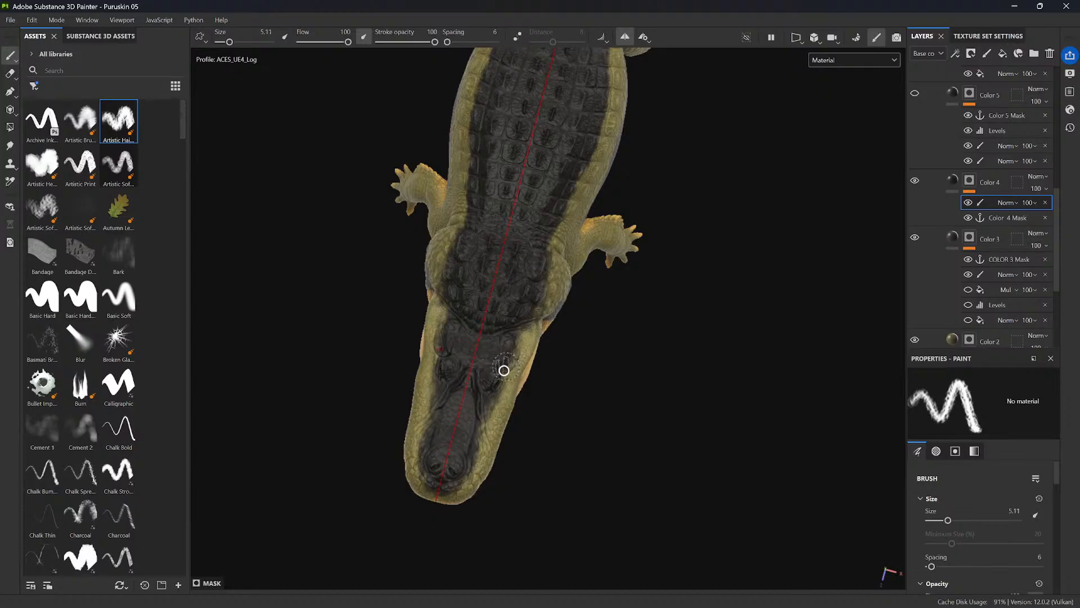
pyautogui.moveTo(504, 365); pyautogui.dragTo(519, 331)
pyautogui.keyDown('ctrl'); pyautogui.moveTo(517, 339); pyautogui.dragTo(502, 342, button='right'); pyautogui.keyUp('ctrl')
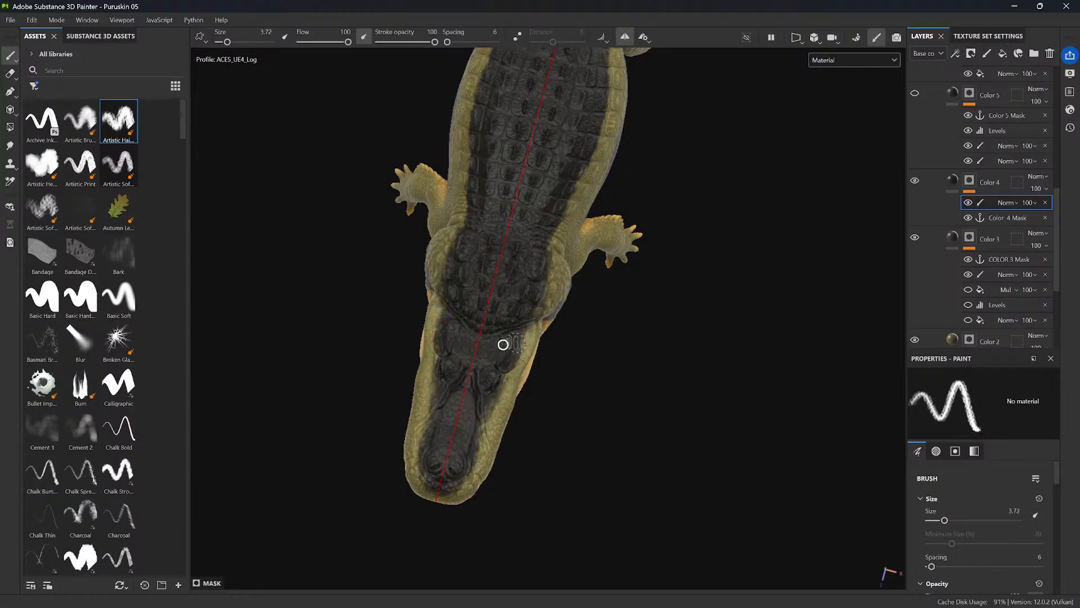
pyautogui.moveTo(505, 376)
pyautogui.mouseDown()
pyautogui.moveTo(474, 475)
pyautogui.moveTo(441, 486)
pyautogui.moveTo(475, 472)
pyautogui.moveTo(523, 326)
pyautogui.mouseUp()
# - Extend Color 4 over the snout tip and down the sides of the upper snout at brush size 3.62
pyautogui.keyDown('alt'); pyautogui.moveTo(539, 290); pyautogui.dragTo(461, 244); pyautogui.keyUp('alt')
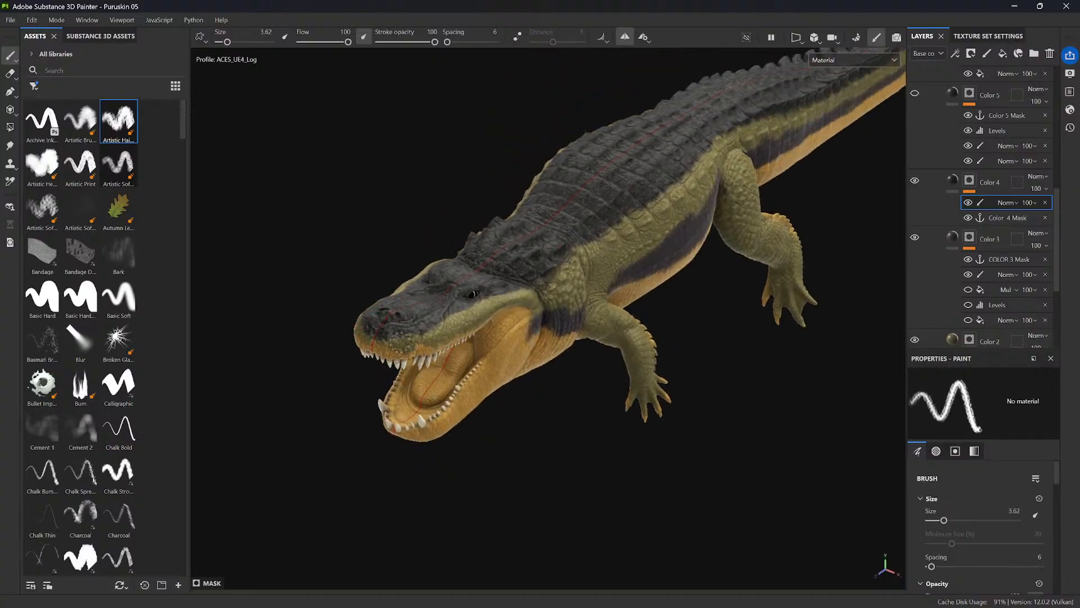
pyautogui.moveTo(396, 334); pyautogui.dragTo(401, 327)
pyautogui.moveTo(457, 309)
pyautogui.mouseDown()
pyautogui.moveTo(508, 291)
pyautogui.moveTo(475, 318)
pyautogui.mouseUp()
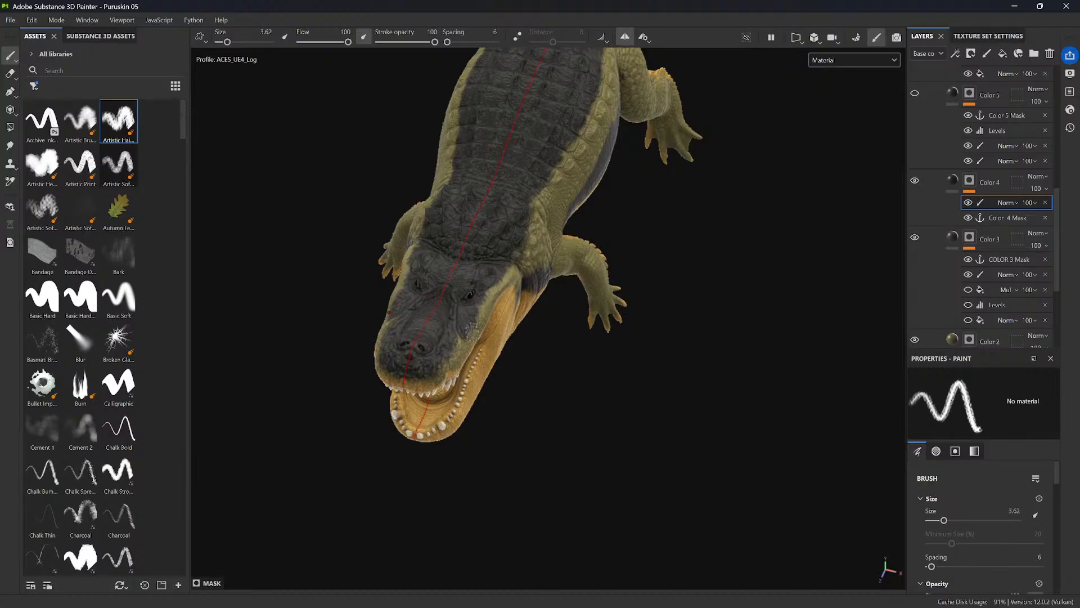
# - Refine the Color 4 edge along the sides of the neck, shoulders and back at brush size 3.62
pyautogui.keyDown('alt'); pyautogui.moveTo(503, 282); pyautogui.dragTo(508, 294); pyautogui.keyUp('alt')
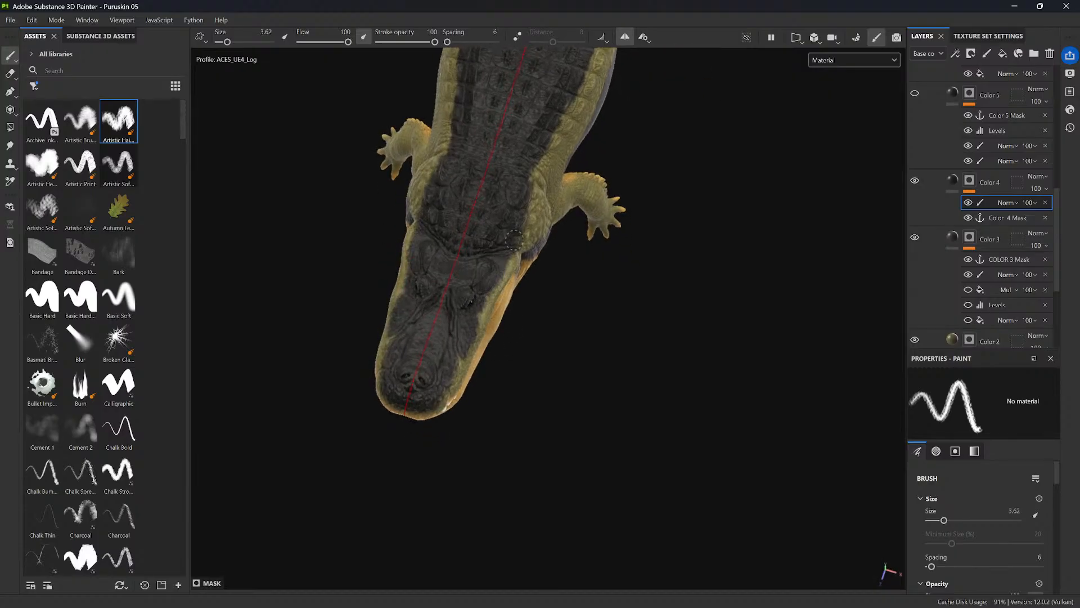
pyautogui.moveTo(528, 225); pyautogui.dragTo(531, 170)
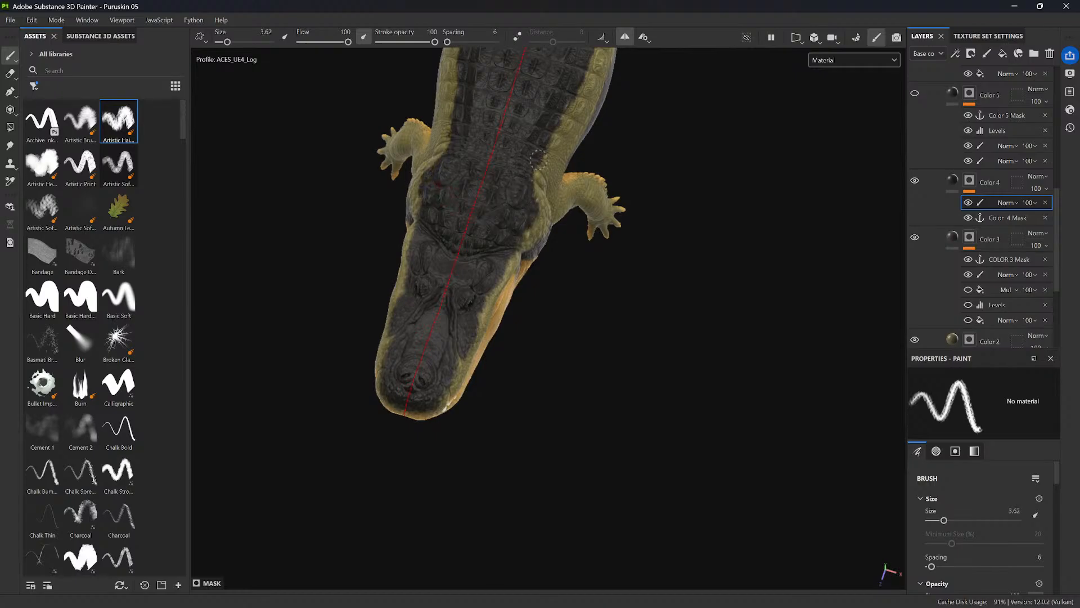
pyautogui.keyDown('alt'); pyautogui.moveTo(540, 144); pyautogui.dragTo(524, 224, button='middle'); pyautogui.keyUp('alt')
pyautogui.moveTo(525, 217); pyautogui.dragTo(543, 204)
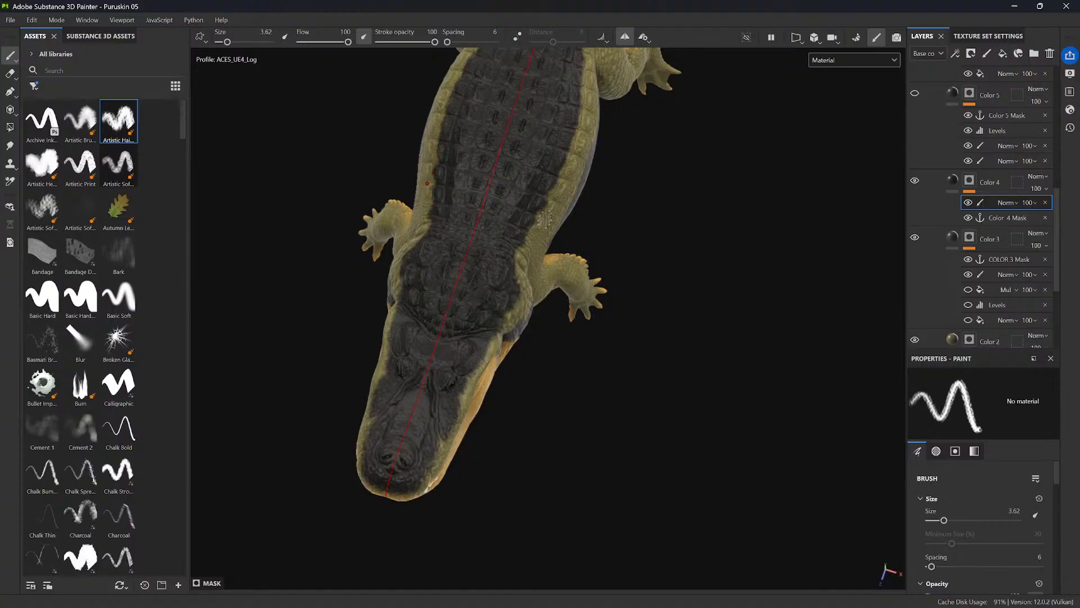
pyautogui.moveTo(539, 223)
pyautogui.keyDown('alt'); pyautogui.mouseDown(button='middle')
pyautogui.moveTo(534, 240)
pyautogui.moveTo(525, 243)
pyautogui.moveTo(526, 229)
pyautogui.moveTo(519, 241)
pyautogui.mouseUp(button='middle'); pyautogui.keyUp('alt')
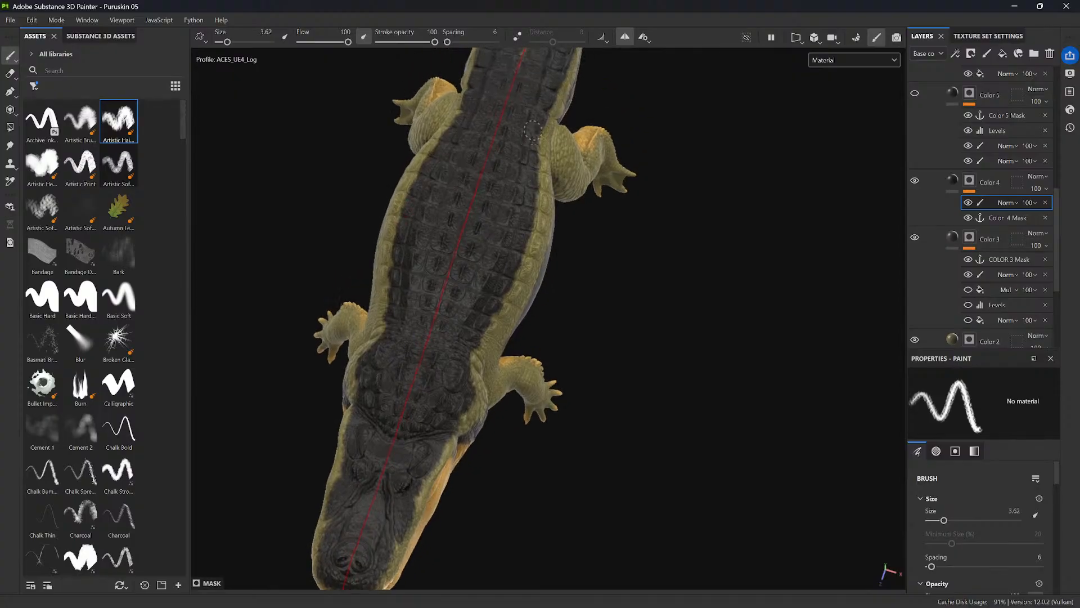
# - Show the Color 5 layer and change its base color to a pale cream
pyautogui.keyDown('alt'); pyautogui.moveTo(533, 131); pyautogui.dragTo(535, 239); pyautogui.keyUp('alt')
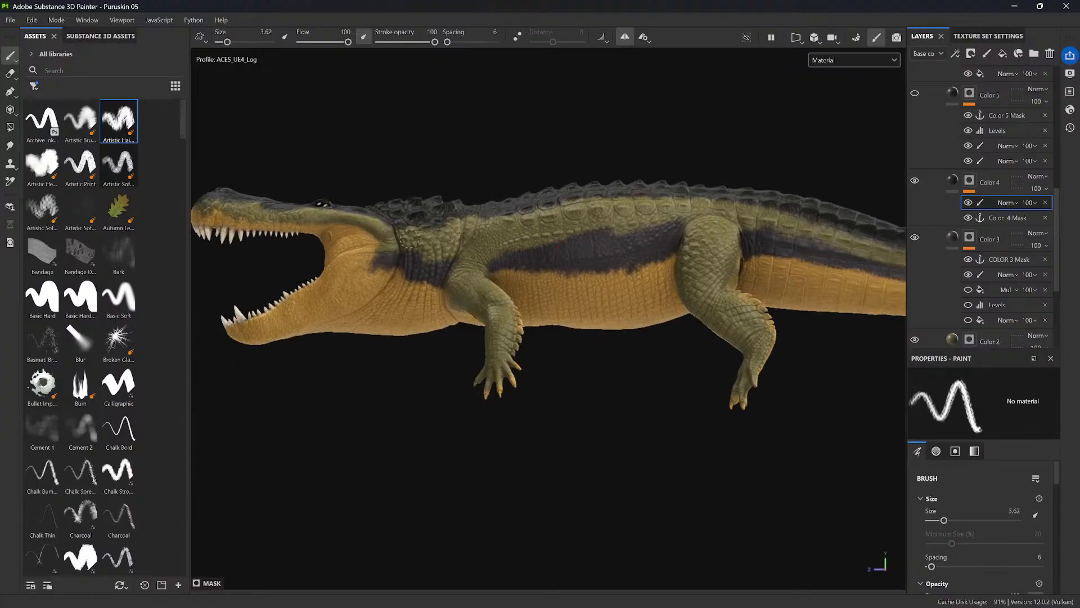
pyautogui.keyDown('alt'); pyautogui.moveTo(412, 264); pyautogui.dragTo(614, 279, button='middle'); pyautogui.keyUp('alt')
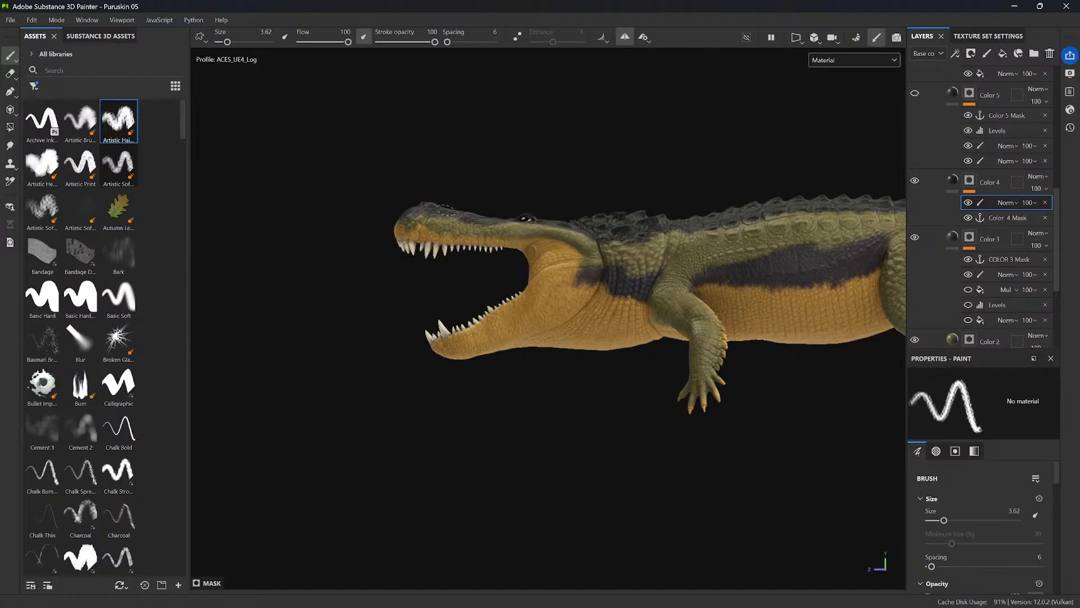
pyautogui.keyDown('alt'); pyautogui.moveTo(457, 210); pyautogui.dragTo(453, 239); pyautogui.keyUp('alt')
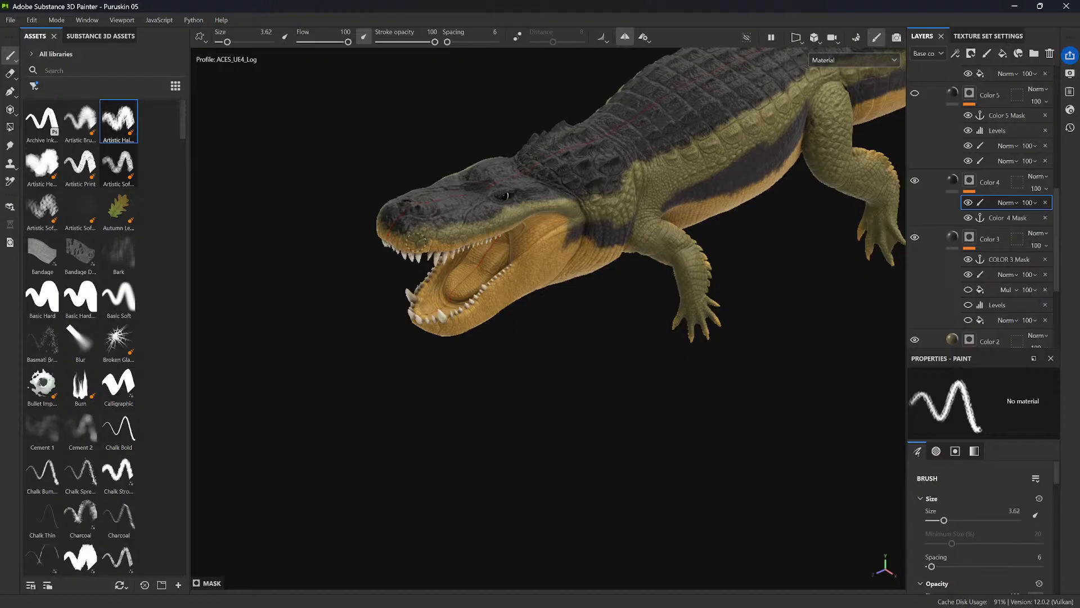
pyautogui.keyDown('alt'); pyautogui.moveTo(423, 252); pyautogui.dragTo(401, 206); pyautogui.keyUp('alt')
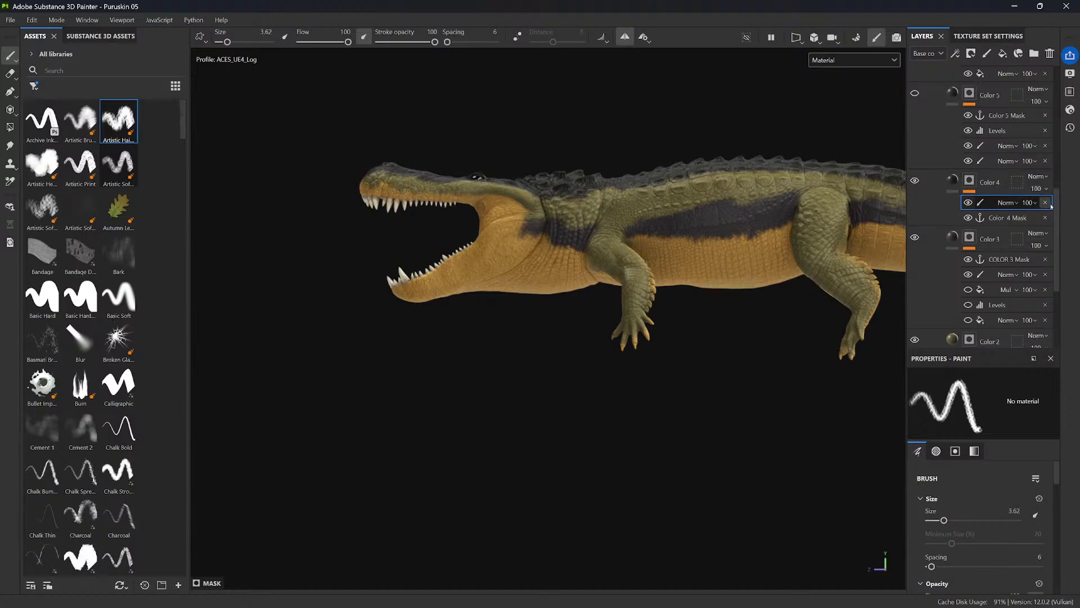
pyautogui.scroll(3, 993, 170)
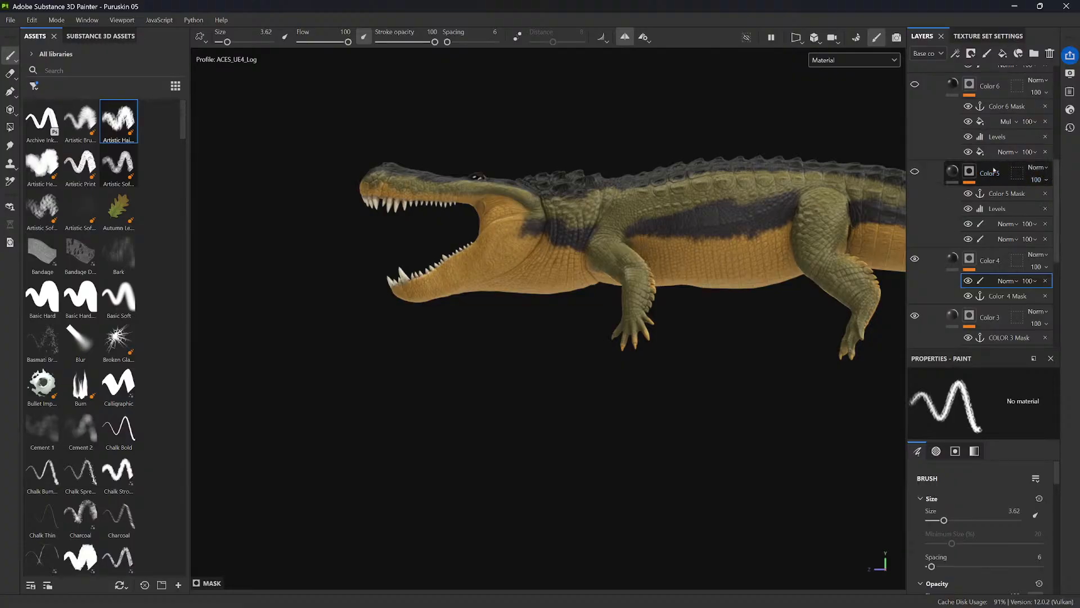
pyautogui.click(993, 171)
pyautogui.click(915, 171)
pyautogui.click(952, 171)
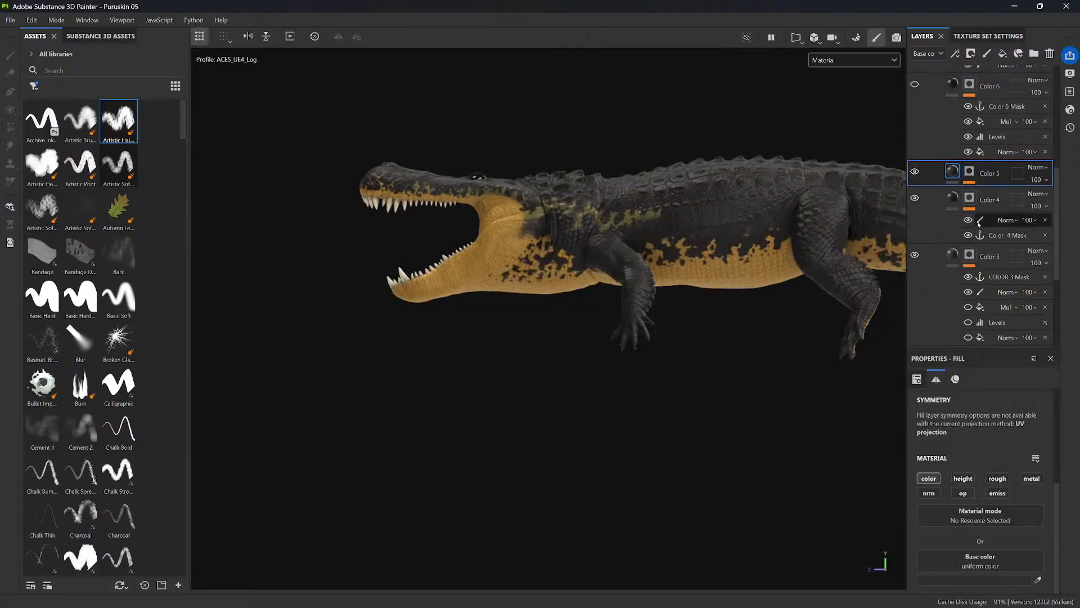
pyautogui.click(969, 171)
pyautogui.click(969, 182)
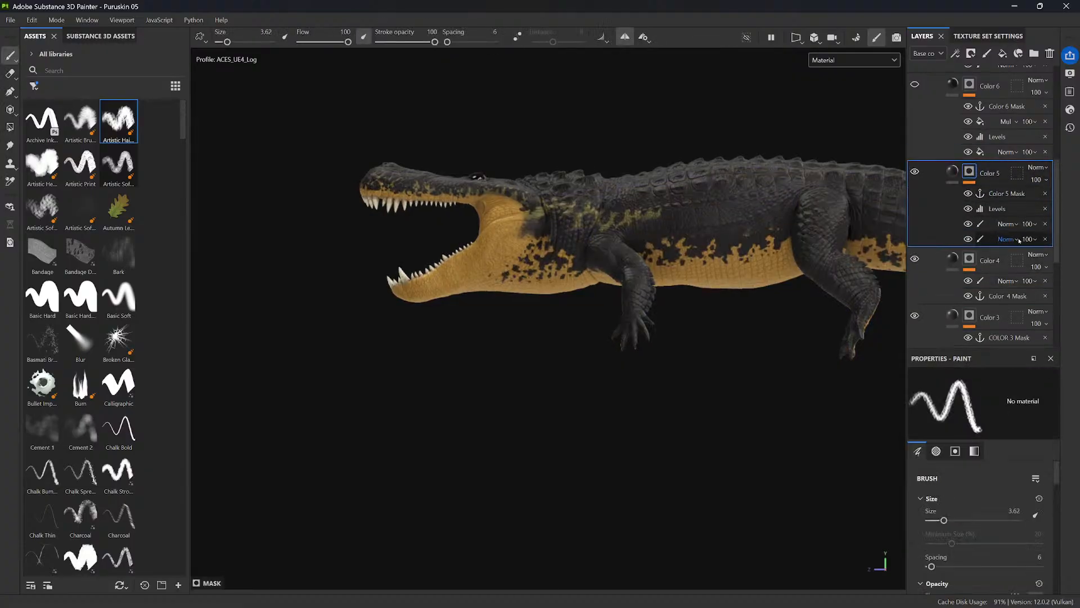
pyautogui.click(951, 172)
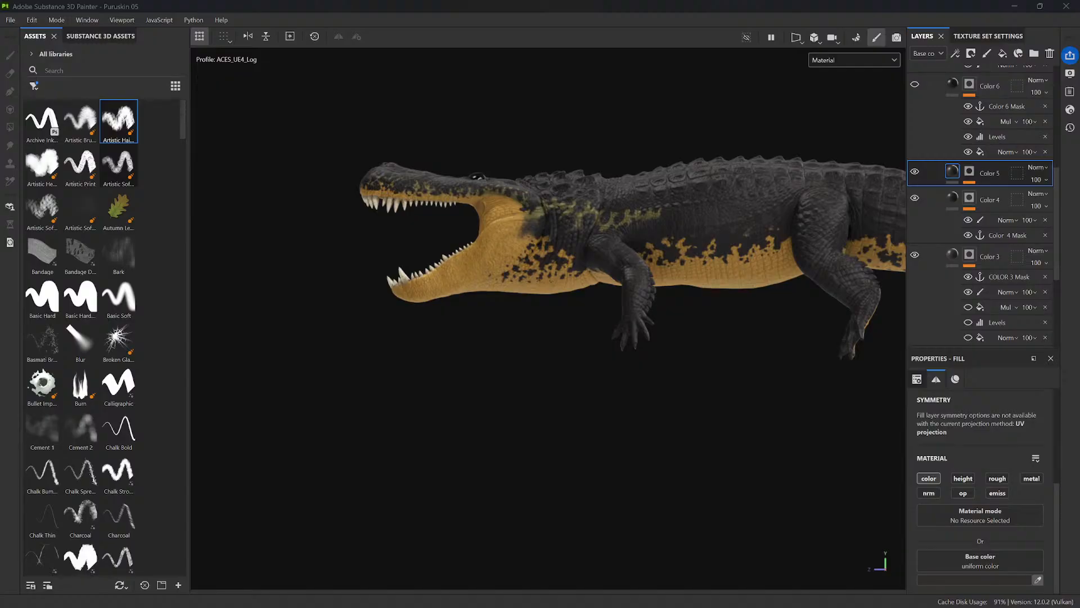
pyautogui.click(969, 173)
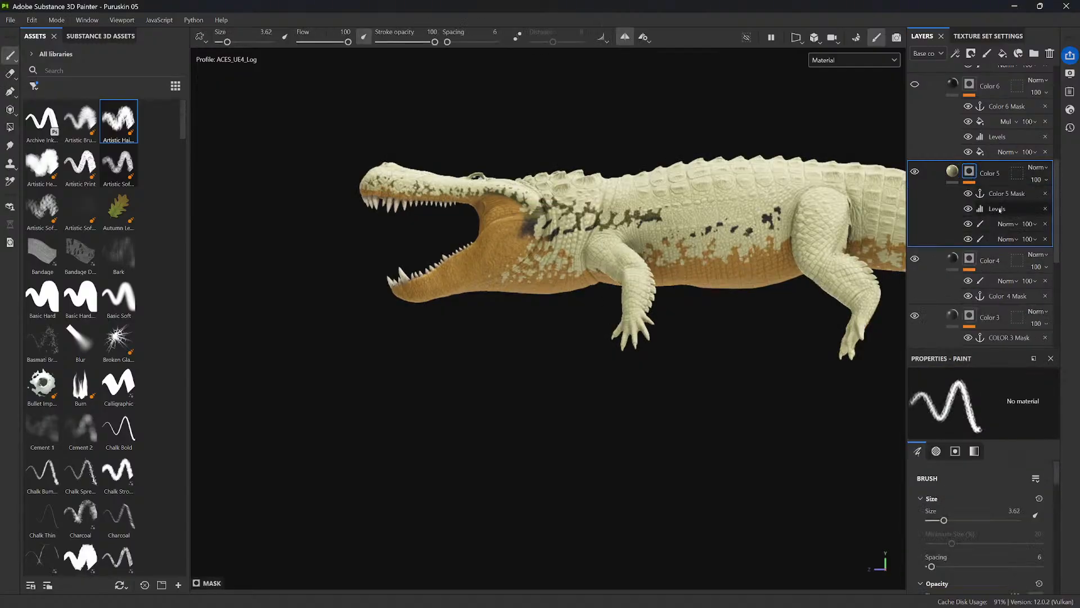
# - Remove the Levels and both paint effects from the Color 5 mask, keeping its anchor point
pyautogui.click(1045, 210)
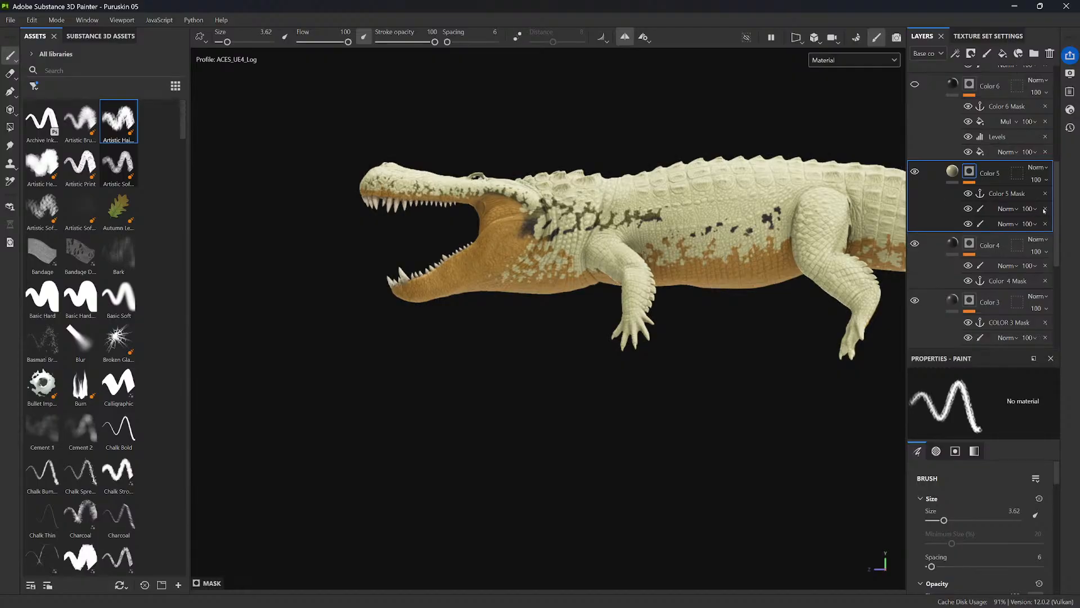
pyautogui.click(1045, 209)
pyautogui.click(1044, 210)
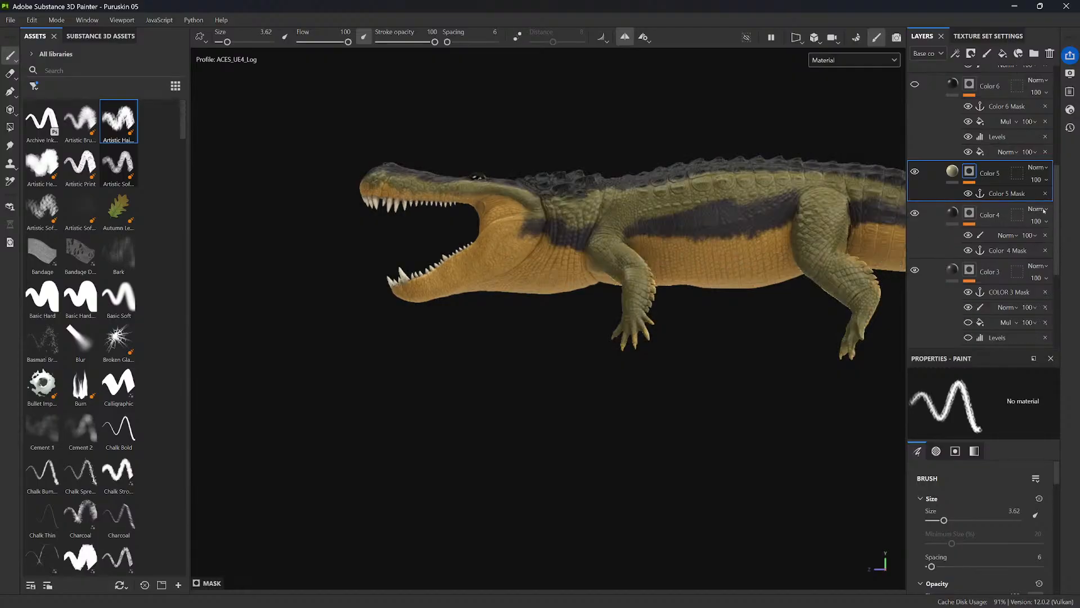
# - Add a new paint effect to the Color 5 mask and place it below the Color 5 Mask anchor point
pyautogui.click(990, 194)
pyautogui.rightClick(990, 196)
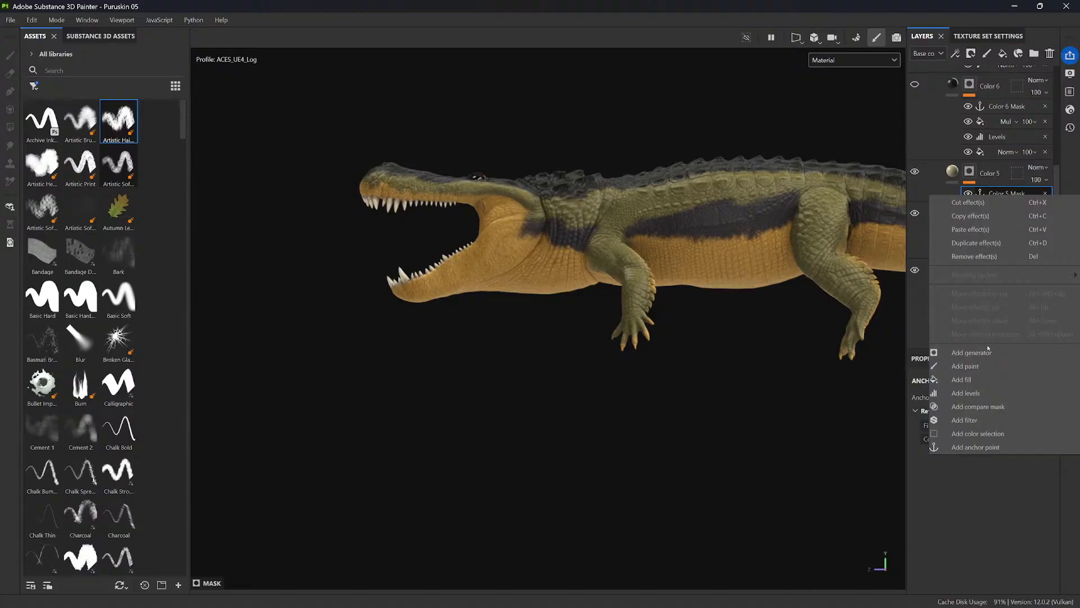
pyautogui.click(966, 365)
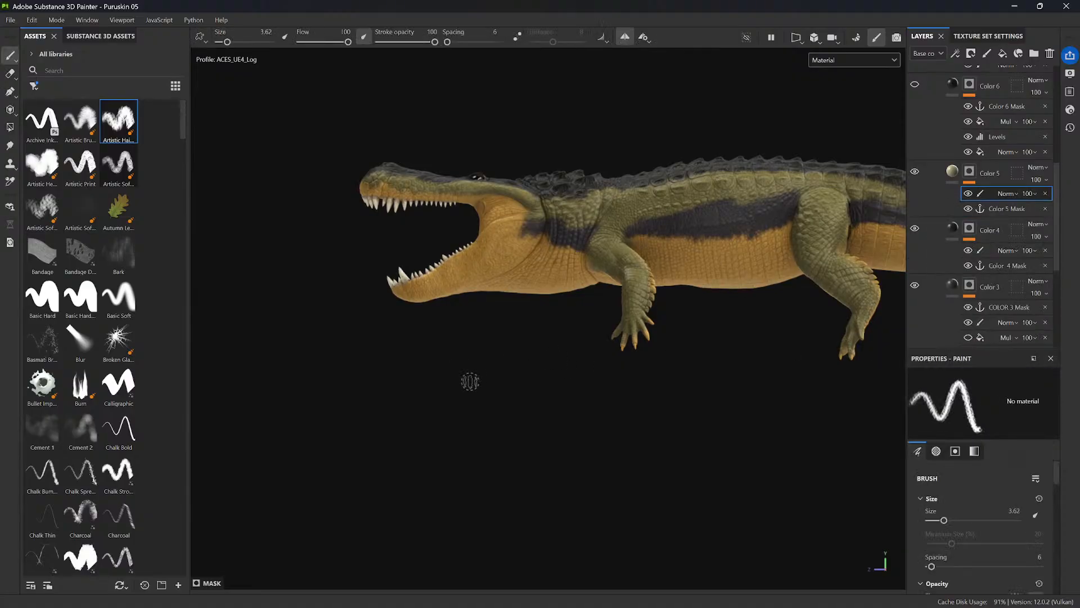
pyautogui.moveTo(989, 194); pyautogui.dragTo(989, 213)
# - Paint a wavy Color 5 stripe from the side of the neck over the shoulder with the Basic Hard brush at size 4.53
pyautogui.moveTo(762, 333)
pyautogui.keyDown('alt'); pyautogui.mouseDown()
pyautogui.moveTo(728, 413)
pyautogui.moveTo(735, 393)
pyautogui.moveTo(721, 375)
pyautogui.mouseUp(); pyautogui.keyUp('alt')
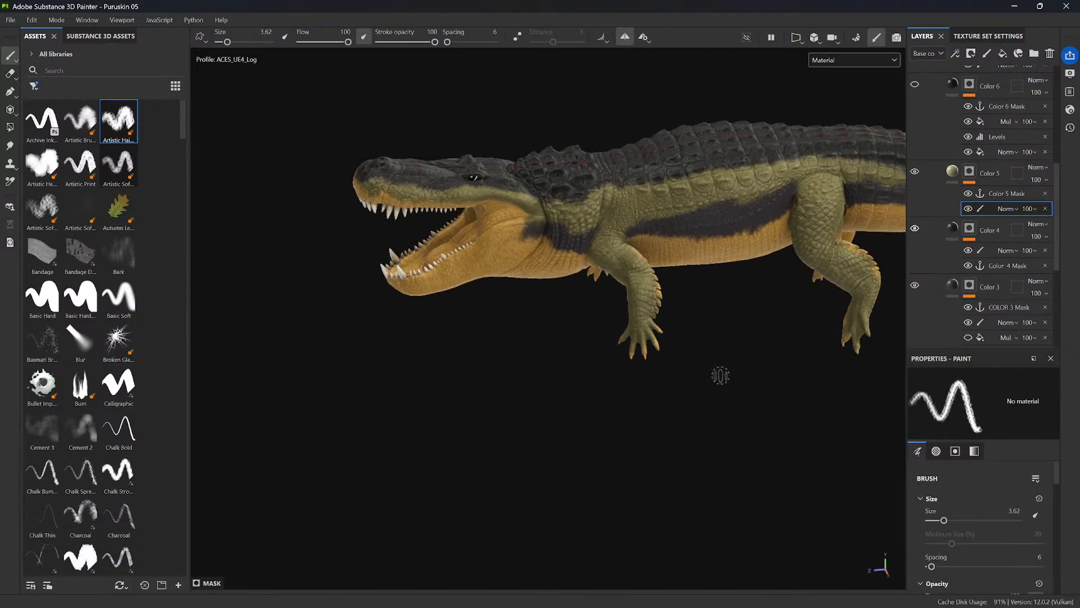
pyautogui.keyDown('alt'); pyautogui.moveTo(721, 376); pyautogui.dragTo(735, 477, button='middle'); pyautogui.keyUp('alt')
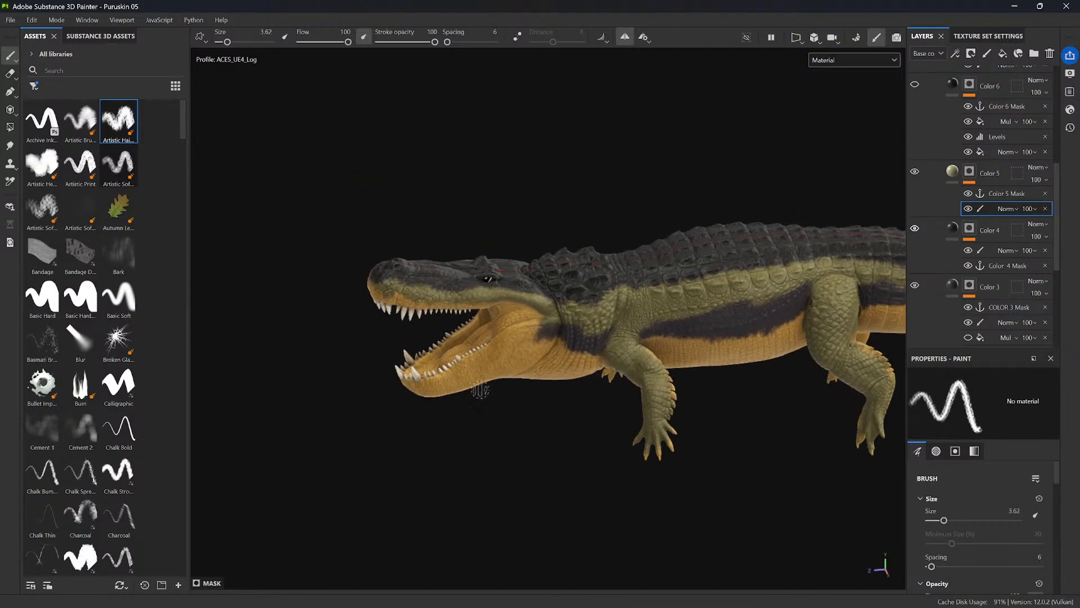
pyautogui.click(43, 296)
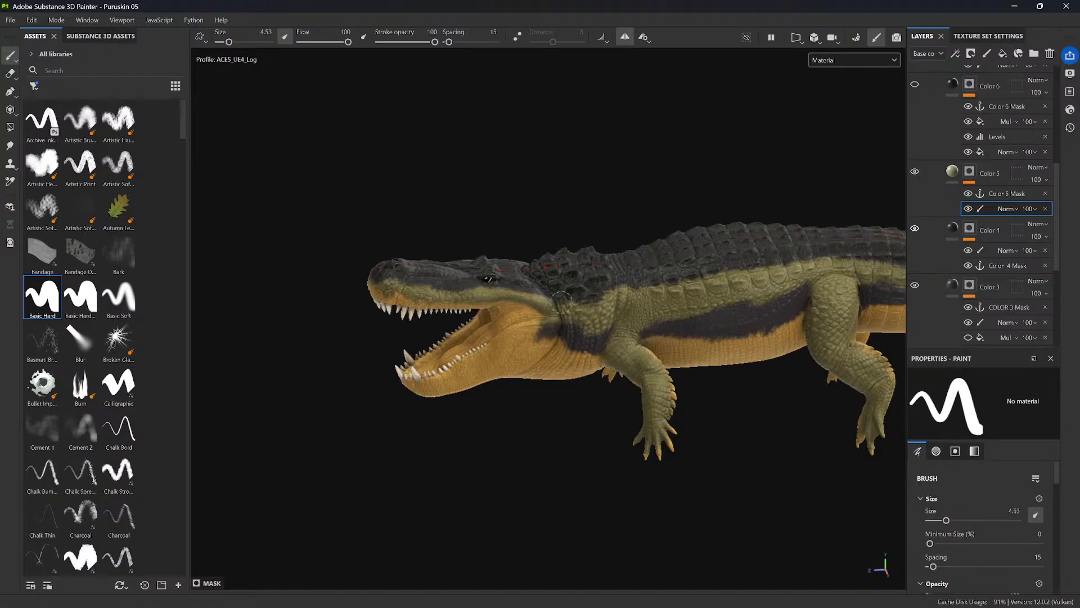
pyautogui.keyDown('alt'); pyautogui.moveTo(561, 304); pyautogui.dragTo(515, 316, button='middle'); pyautogui.keyUp('alt')
pyautogui.keyDown('alt'); pyautogui.moveTo(516, 316); pyautogui.dragTo(584, 370, button='right'); pyautogui.keyUp('alt')
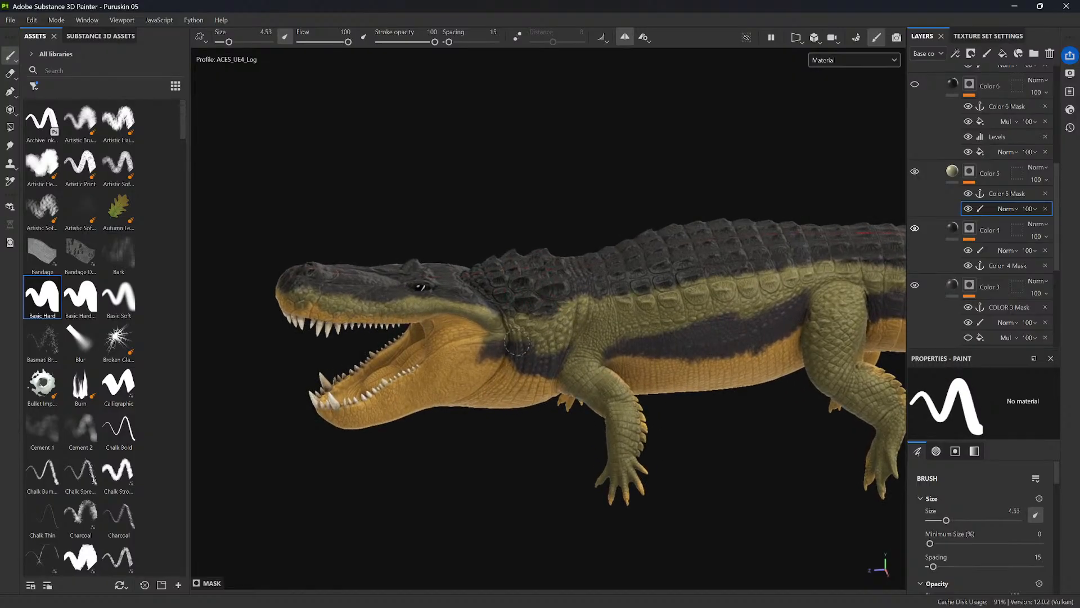
pyautogui.moveTo(517, 345)
pyautogui.mouseDown()
pyautogui.moveTo(488, 348)
pyautogui.moveTo(533, 349)
pyautogui.moveTo(521, 346)
pyautogui.moveTo(529, 340)
pyautogui.moveTo(555, 361)
pyautogui.moveTo(596, 332)
pyautogui.moveTo(577, 355)
pyautogui.moveTo(547, 363)
pyautogui.moveTo(532, 360)
pyautogui.moveTo(547, 347)
pyautogui.moveTo(626, 333)
pyautogui.moveTo(588, 352)
pyautogui.moveTo(586, 343)
pyautogui.mouseUp()
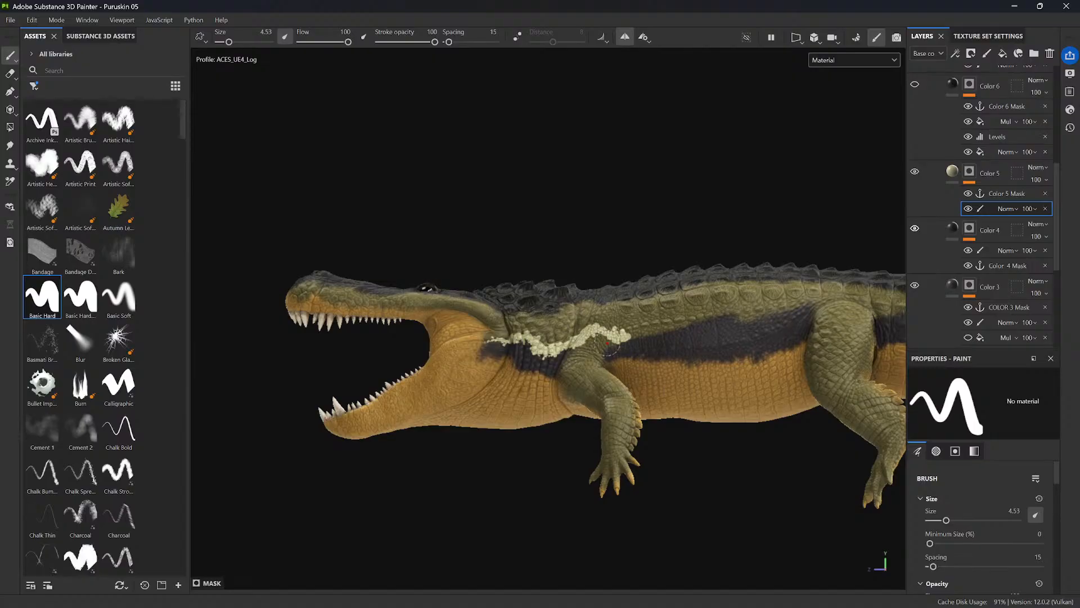
# - Extend the Color 5 stripe behind the front leg onto the flank, forming a V-shaped branch along the dark patch's front edge
pyautogui.keyDown('alt'); pyautogui.moveTo(608, 343); pyautogui.dragTo(495, 358, button='middle'); pyautogui.keyUp('alt')
pyautogui.moveTo(519, 347)
pyautogui.mouseDown()
pyautogui.moveTo(537, 344)
pyautogui.moveTo(520, 348)
pyautogui.moveTo(532, 343)
pyautogui.moveTo(529, 356)
pyautogui.mouseUp()
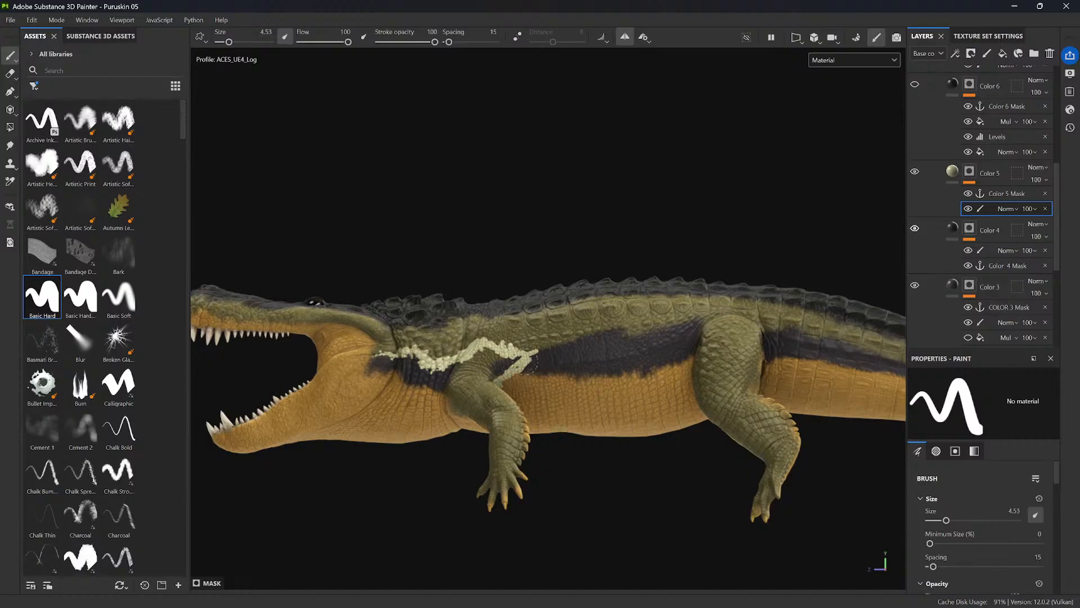
pyautogui.moveTo(534, 360)
pyautogui.mouseDown()
pyautogui.moveTo(537, 346)
pyautogui.moveTo(548, 349)
pyautogui.moveTo(545, 363)
pyautogui.moveTo(520, 362)
pyautogui.mouseUp()
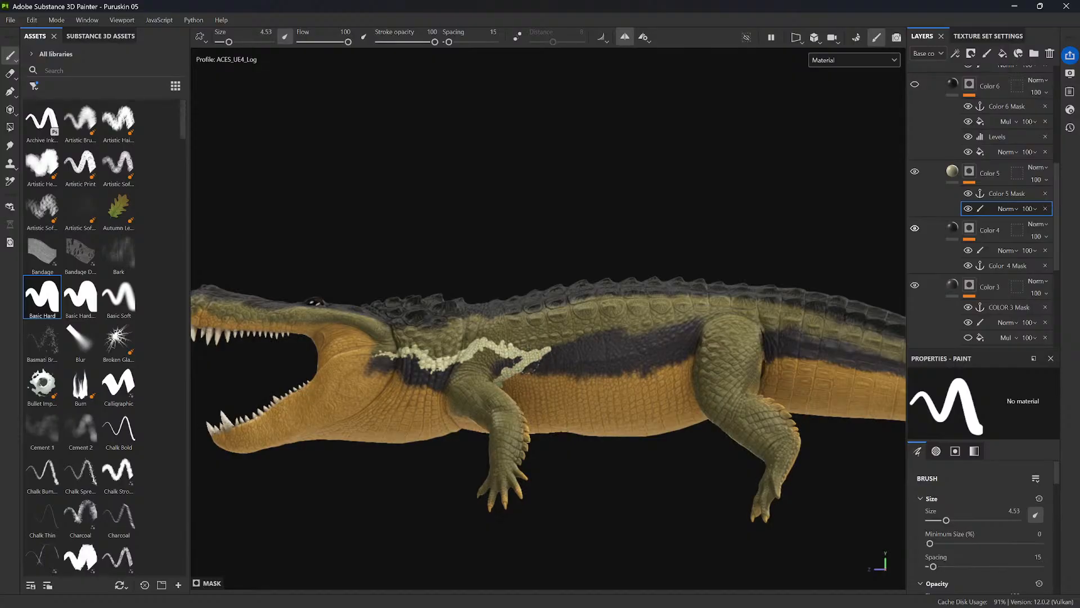
# - Extend the cream stripe in the Color 5 mask along the flank from behind the foreleg to the front of the hind leg
pyautogui.keyDown('alt'); pyautogui.moveTo(526, 346); pyautogui.dragTo(492, 355, button='middle'); pyautogui.keyUp('alt')
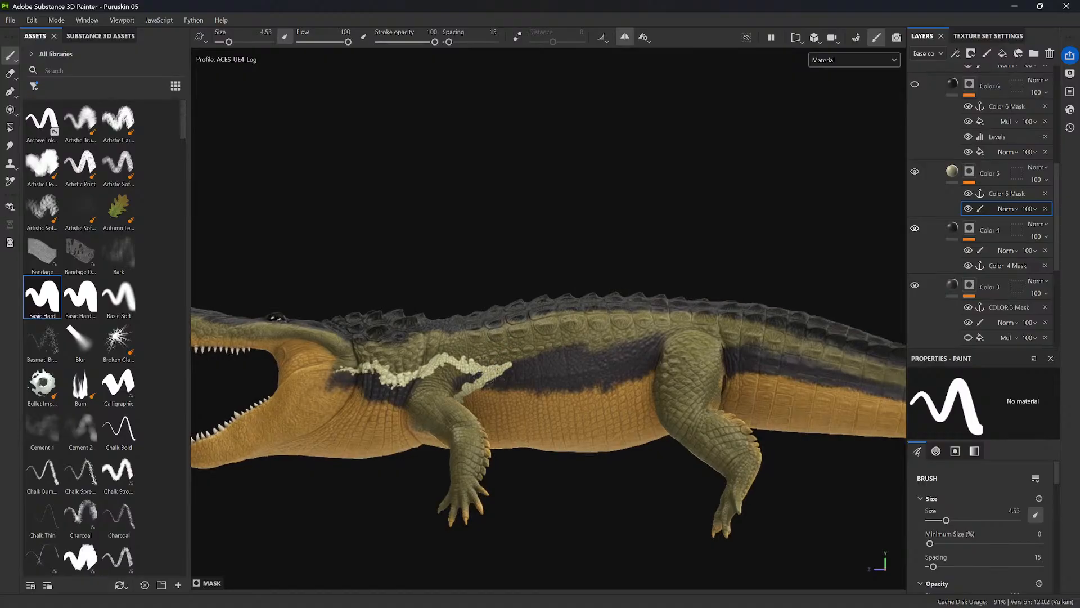
pyautogui.moveTo(478, 370); pyautogui.dragTo(495, 372)
pyautogui.moveTo(496, 369)
pyautogui.mouseDown()
pyautogui.moveTo(591, 344)
pyautogui.moveTo(554, 358)
pyautogui.mouseUp()
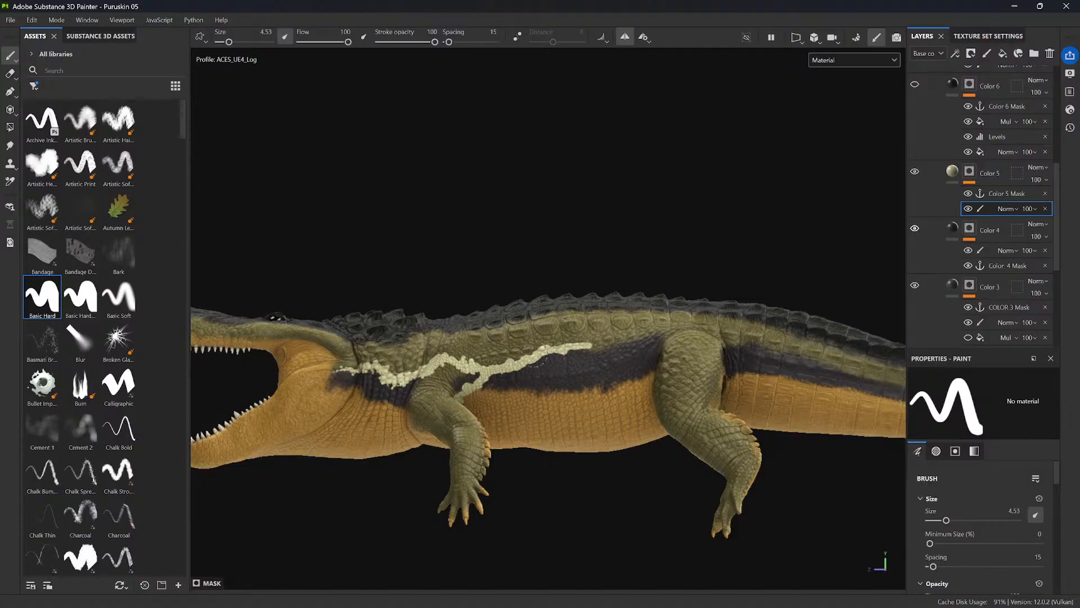
pyautogui.keyDown('alt'); pyautogui.moveTo(562, 357); pyautogui.dragTo(514, 345, button='middle'); pyautogui.keyUp('alt')
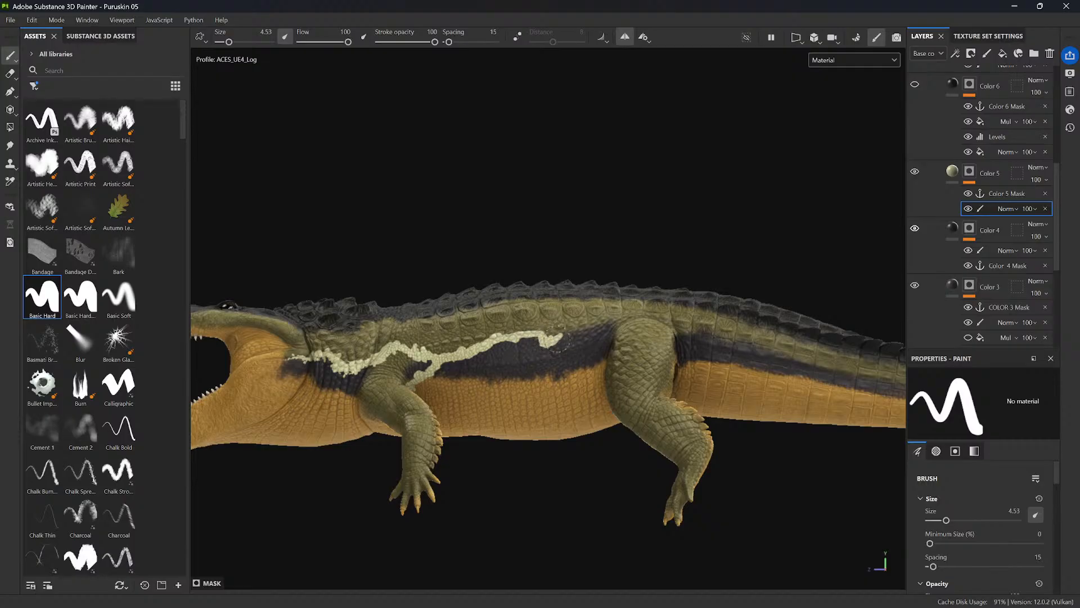
pyautogui.moveTo(559, 342); pyautogui.dragTo(611, 319)
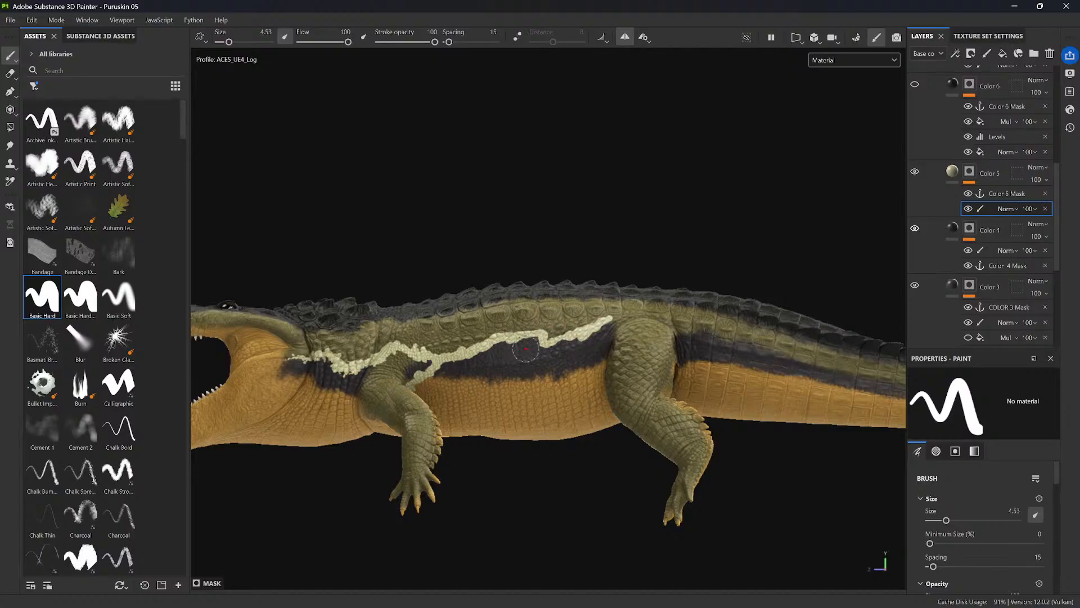
# - Carry the cream flank stripe over the top of the hind leg to the base of the tail
pyautogui.keyDown('alt'); pyautogui.moveTo(572, 335); pyautogui.dragTo(491, 346); pyautogui.keyUp('alt')
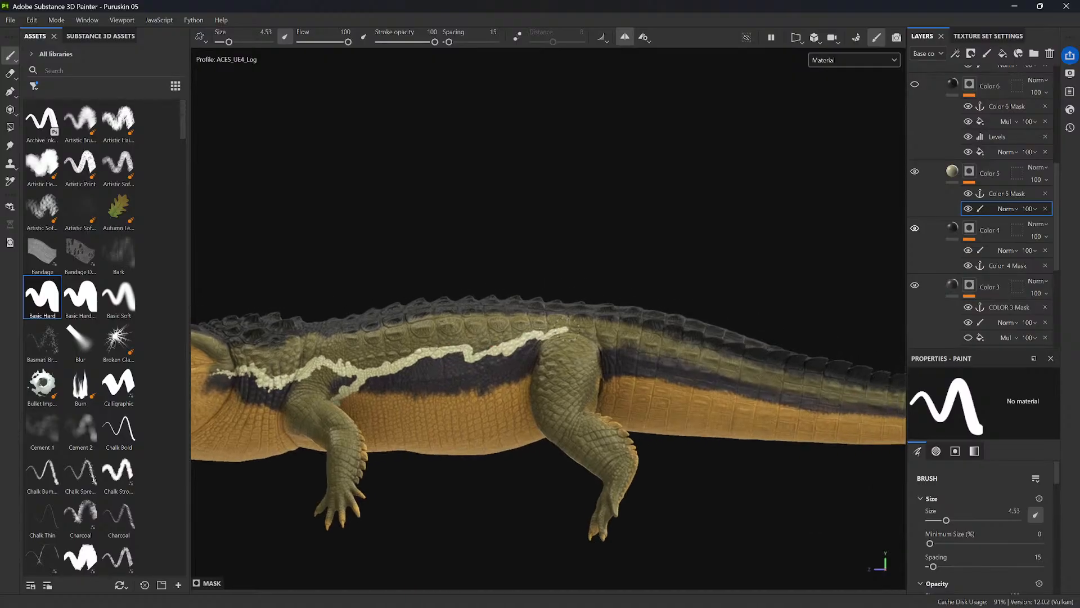
pyautogui.moveTo(568, 328); pyautogui.dragTo(597, 338)
pyautogui.moveTo(513, 337); pyautogui.dragTo(500, 338)
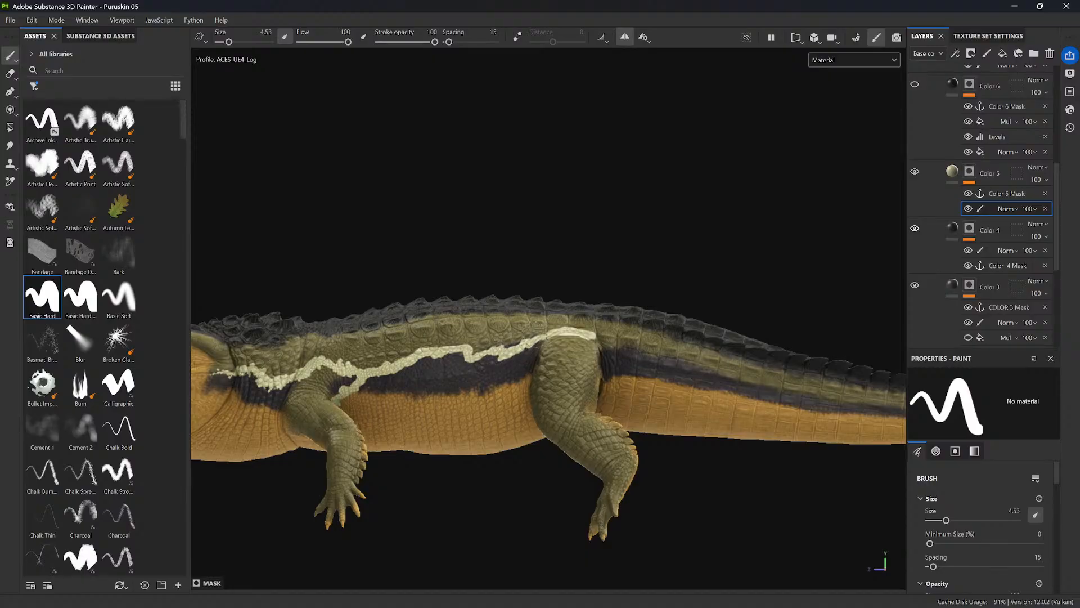
pyautogui.moveTo(557, 335); pyautogui.dragTo(529, 357, button='middle')
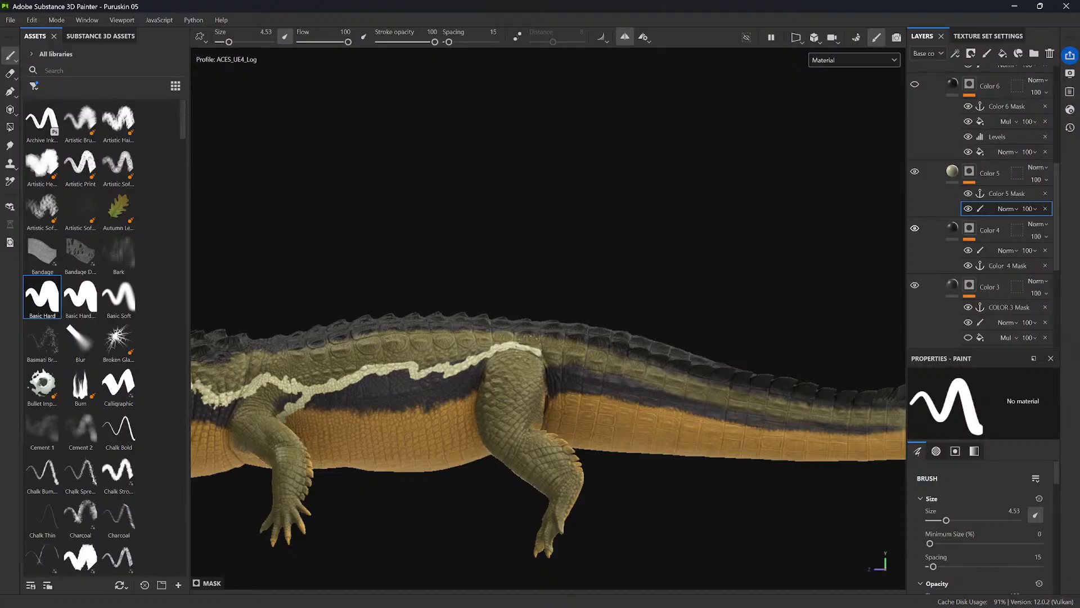
pyautogui.moveTo(537, 353); pyautogui.dragTo(539, 358)
pyautogui.moveTo(519, 342); pyautogui.dragTo(456, 356, button='middle')
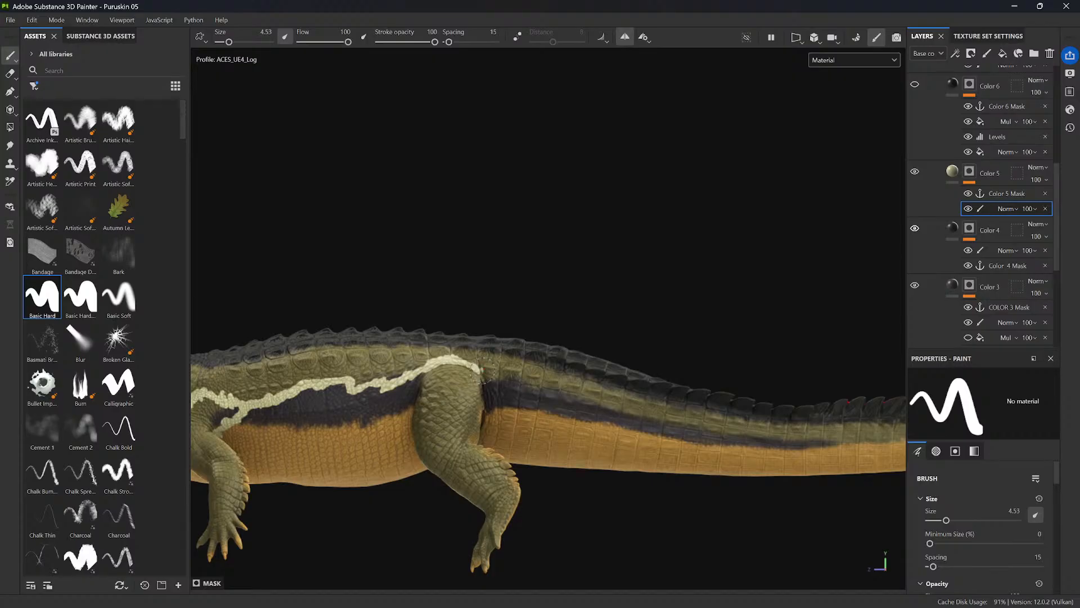
# - Continue the lower cream stripe along the side of the tail above the dark band, tapering it toward mid-tail
pyautogui.moveTo(482, 371); pyautogui.dragTo(498, 378)
pyautogui.moveTo(504, 377); pyautogui.dragTo(478, 359, button='middle')
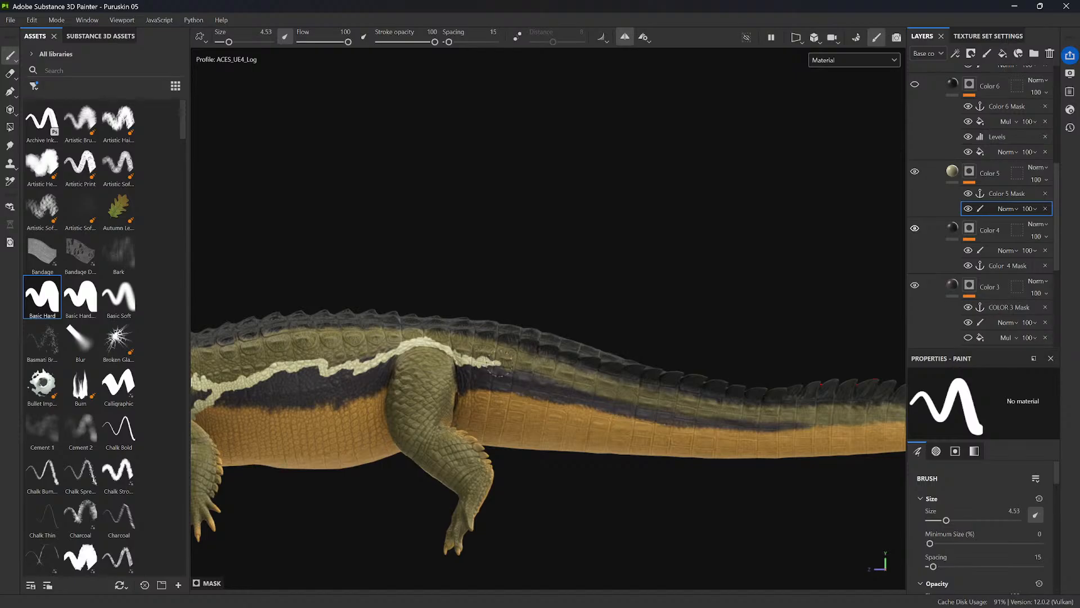
pyautogui.moveTo(498, 372); pyautogui.dragTo(554, 382)
pyautogui.keyDown('alt'); pyautogui.moveTo(571, 376); pyautogui.dragTo(503, 352, button='middle'); pyautogui.keyUp('alt')
pyautogui.moveTo(496, 361)
pyautogui.mouseDown()
pyautogui.moveTo(469, 357)
pyautogui.moveTo(521, 370)
pyautogui.mouseUp()
pyautogui.keyDown('alt'); pyautogui.moveTo(524, 370); pyautogui.dragTo(493, 366, button='middle'); pyautogui.keyUp('alt')
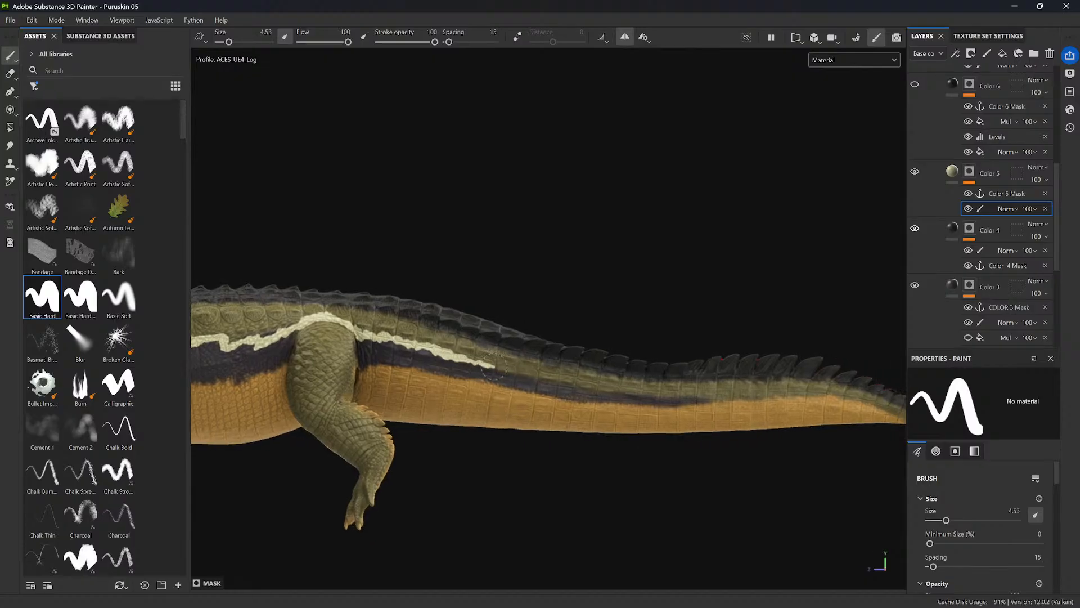
pyautogui.moveTo(499, 370)
pyautogui.mouseDown()
pyautogui.moveTo(597, 390)
pyautogui.moveTo(442, 356)
pyautogui.mouseUp()
# - Paint an upper cream stripe from behind the jaw over the shoulder, following the lower edge of the dark back scales
pyautogui.keyDown('alt'); pyautogui.moveTo(455, 350); pyautogui.dragTo(740, 277, button='middle'); pyautogui.keyUp('alt')
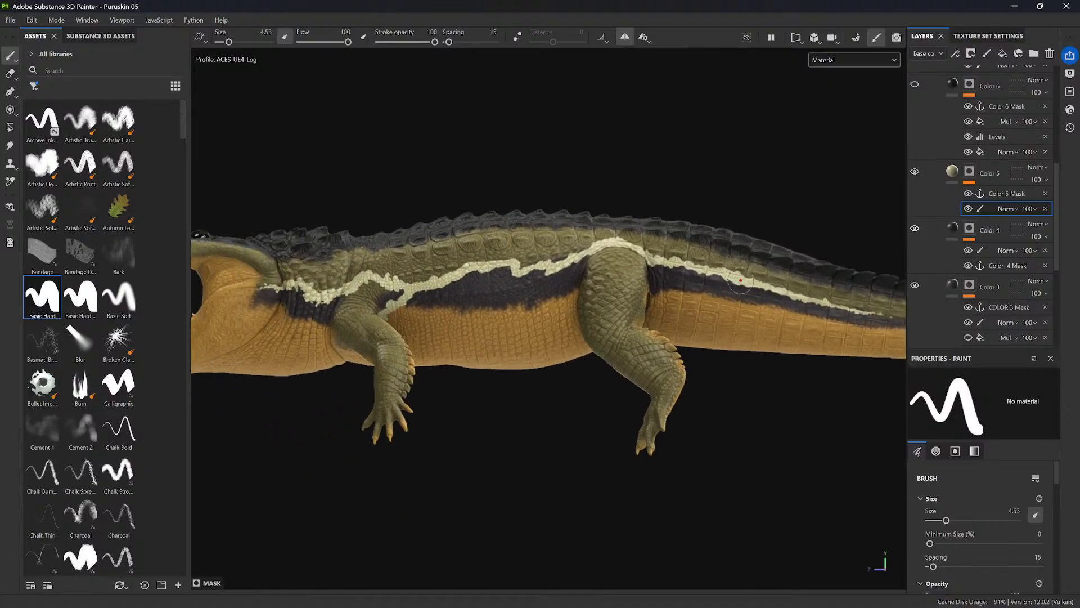
pyautogui.keyDown('alt'); pyautogui.moveTo(489, 292); pyautogui.dragTo(658, 332, button='middle'); pyautogui.keyUp('alt')
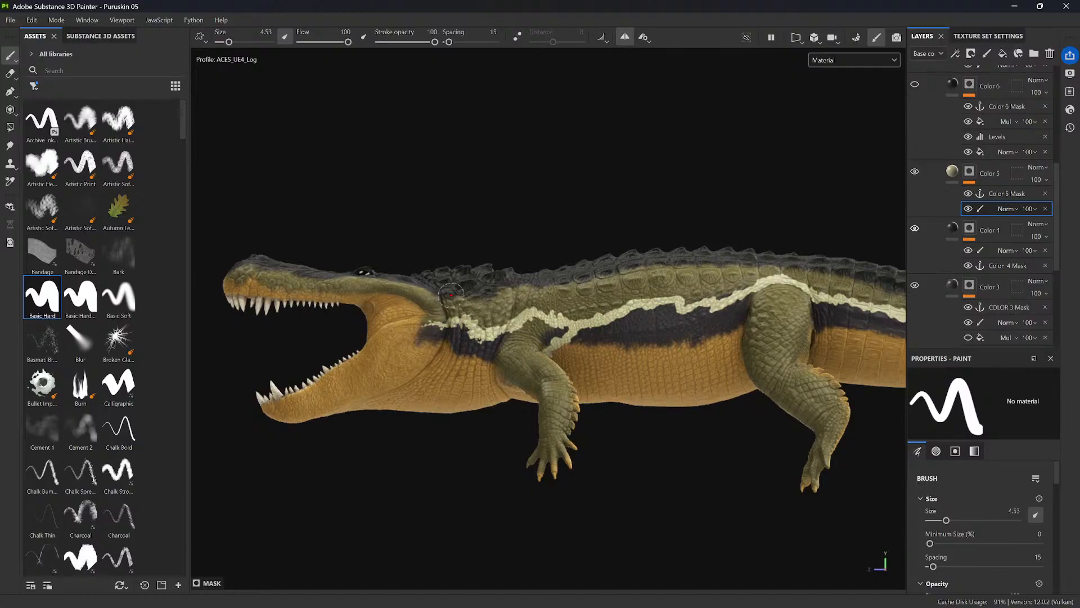
pyautogui.moveTo(442, 292); pyautogui.dragTo(526, 293)
pyautogui.moveTo(526, 292); pyautogui.dragTo(445, 322, button='middle')
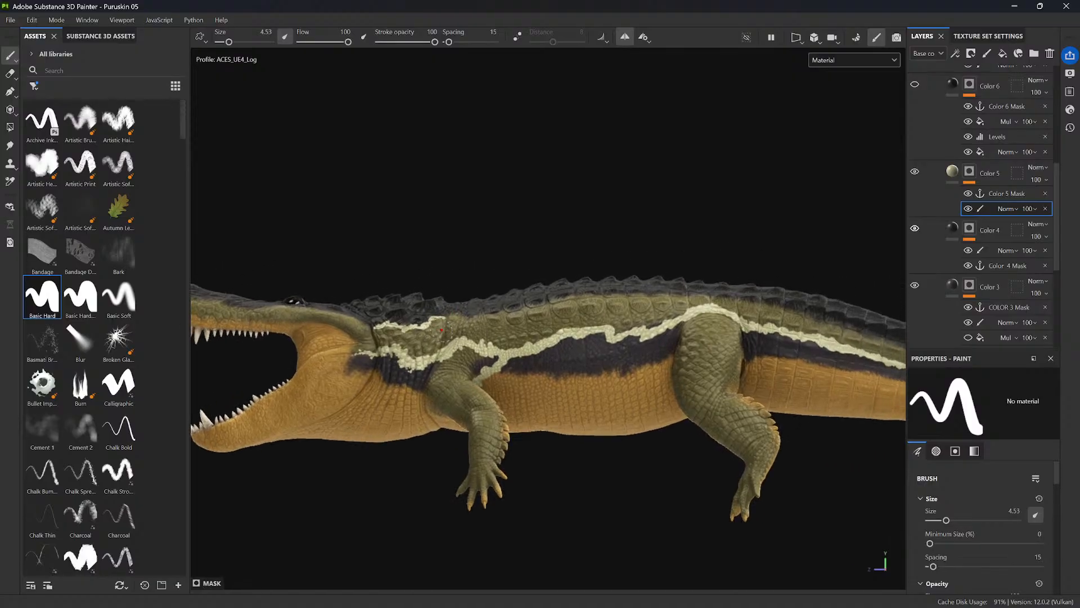
pyautogui.moveTo(431, 326)
pyautogui.mouseDown()
pyautogui.moveTo(419, 329)
pyautogui.moveTo(517, 306)
pyautogui.moveTo(493, 313)
pyautogui.moveTo(660, 413)
pyautogui.moveTo(668, 345)
pyautogui.moveTo(504, 357)
pyautogui.mouseUp()
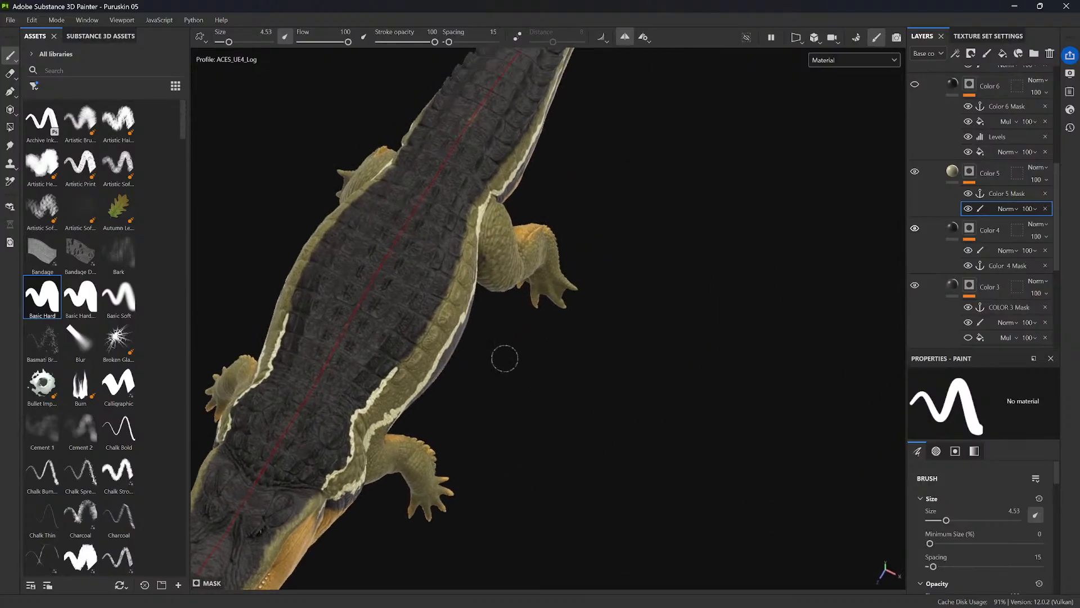
# - Extend the upper cream stripe along the edge of the dark back scales to the hips
pyautogui.moveTo(393, 369); pyautogui.dragTo(407, 353)
pyautogui.keyDown('alt'); pyautogui.moveTo(422, 331); pyautogui.dragTo(406, 367, button='middle'); pyautogui.keyUp('alt')
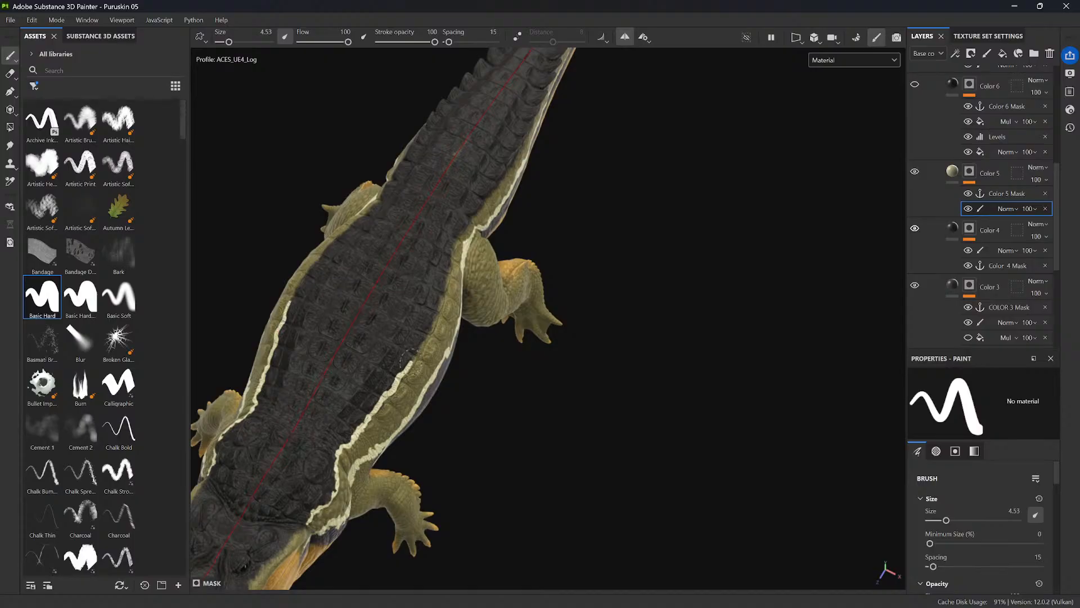
pyautogui.keyDown('alt'); pyautogui.moveTo(416, 346); pyautogui.dragTo(378, 408, button='middle'); pyautogui.keyUp('alt')
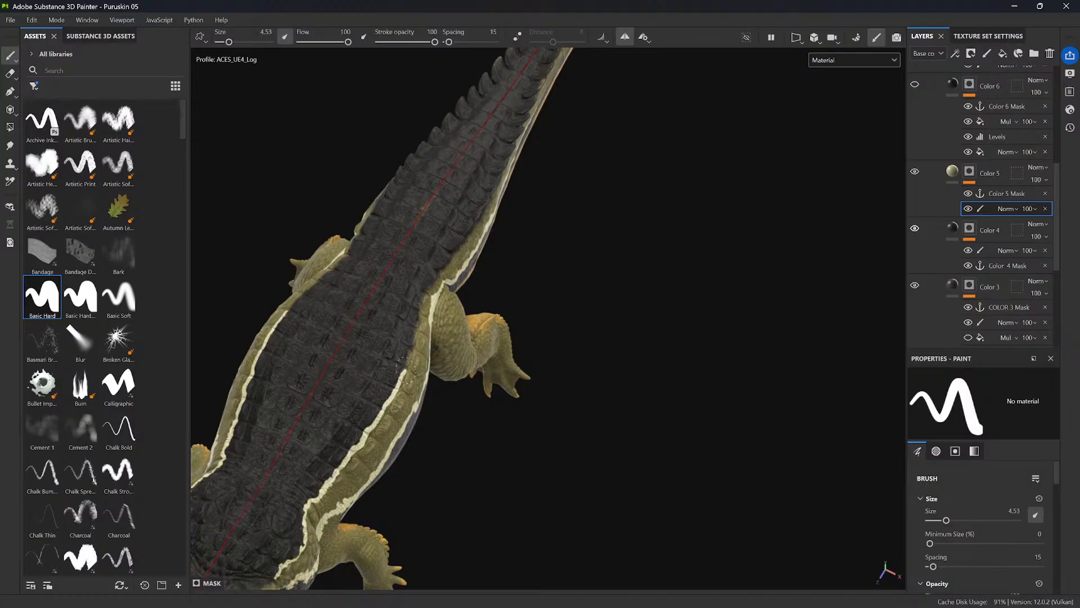
pyautogui.keyDown('alt'); pyautogui.moveTo(417, 323); pyautogui.dragTo(394, 380); pyautogui.keyUp('alt')
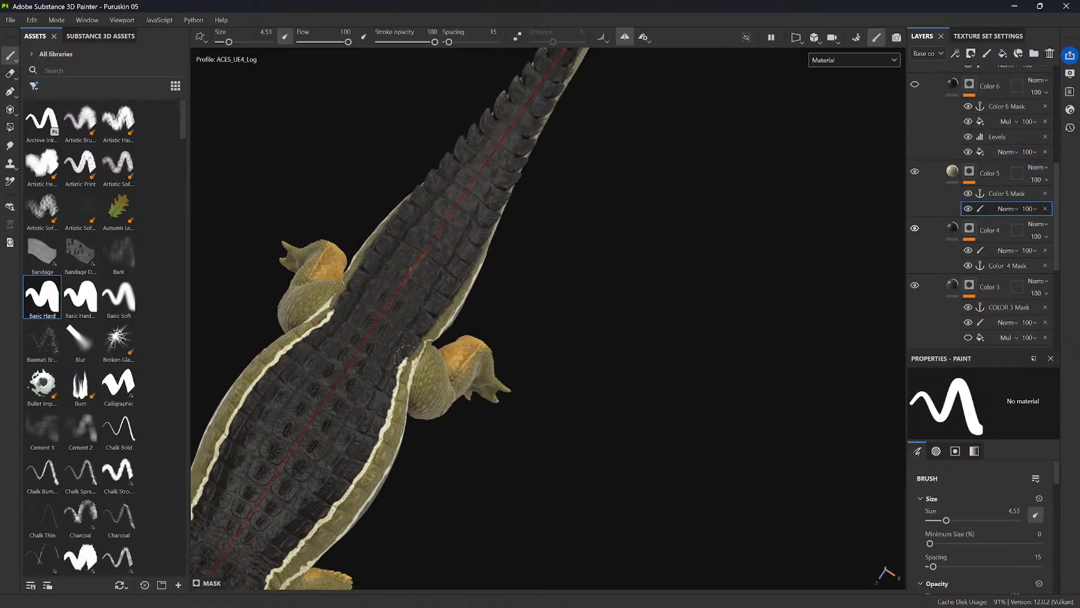
# - Continue the upper cream stripe from the hips along the tail, just below the dark scales
pyautogui.keyDown('alt'); pyautogui.moveTo(283, 341); pyautogui.dragTo(405, 304); pyautogui.keyUp('alt')
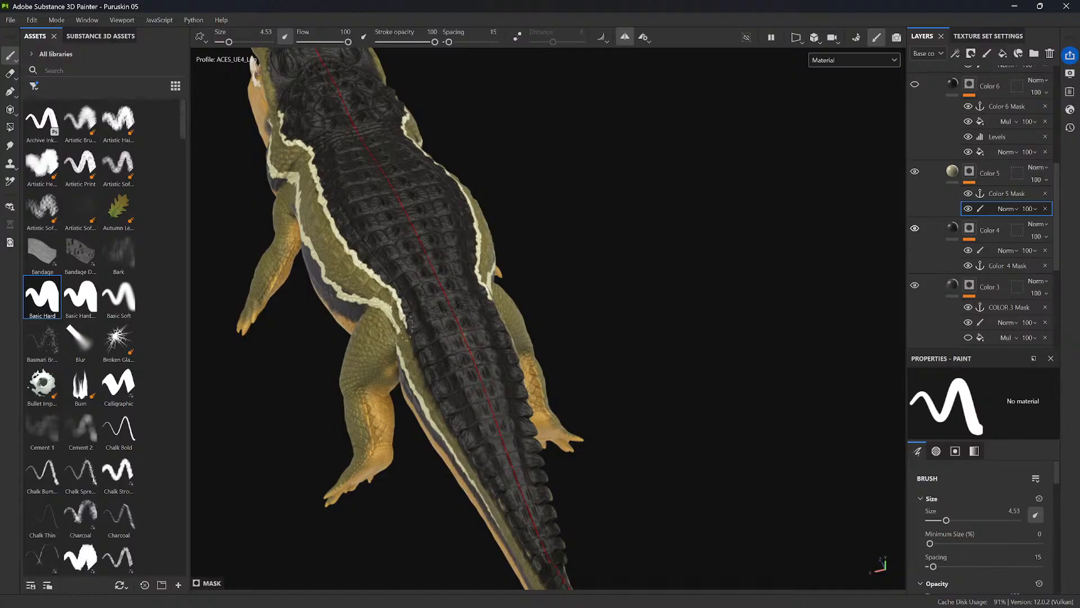
pyautogui.keyDown('alt'); pyautogui.moveTo(405, 351); pyautogui.dragTo(641, 312); pyautogui.keyUp('alt')
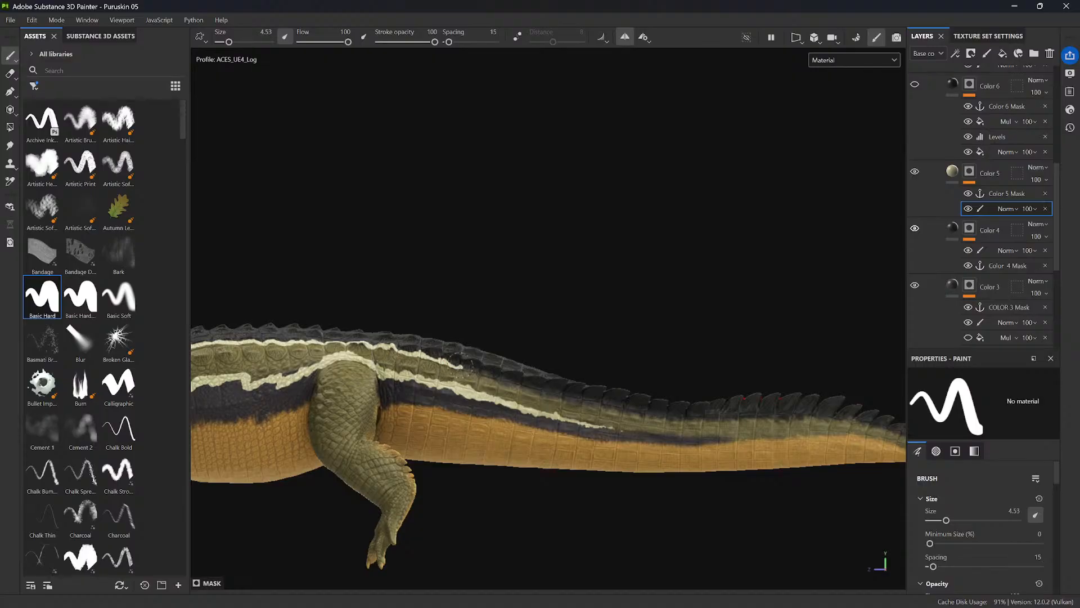
pyautogui.moveTo(494, 378); pyautogui.dragTo(367, 314, button='middle')
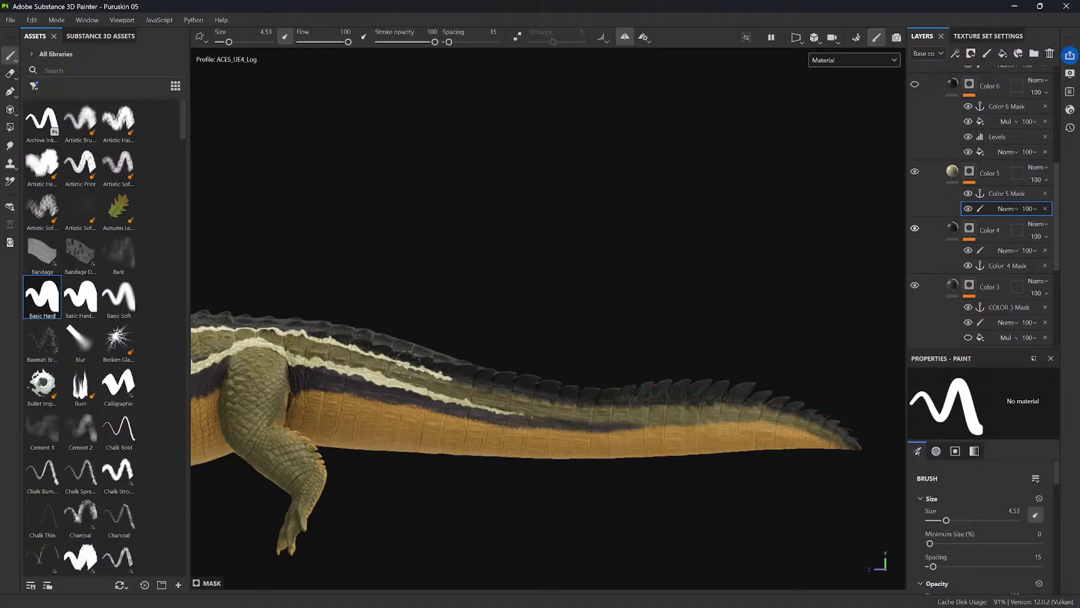
pyautogui.keyDown('alt'); pyautogui.moveTo(449, 332); pyautogui.dragTo(366, 302, button='middle'); pyautogui.keyUp('alt')
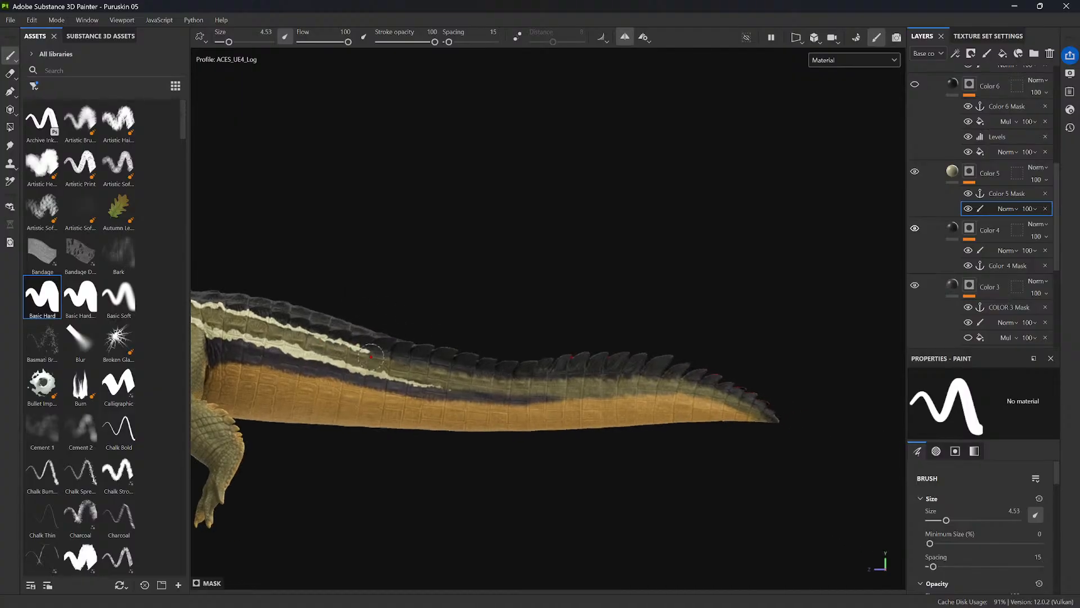
pyautogui.moveTo(368, 351); pyautogui.dragTo(399, 358)
pyautogui.keyDown('alt'); pyautogui.moveTo(489, 371); pyautogui.dragTo(527, 221); pyautogui.keyUp('alt')
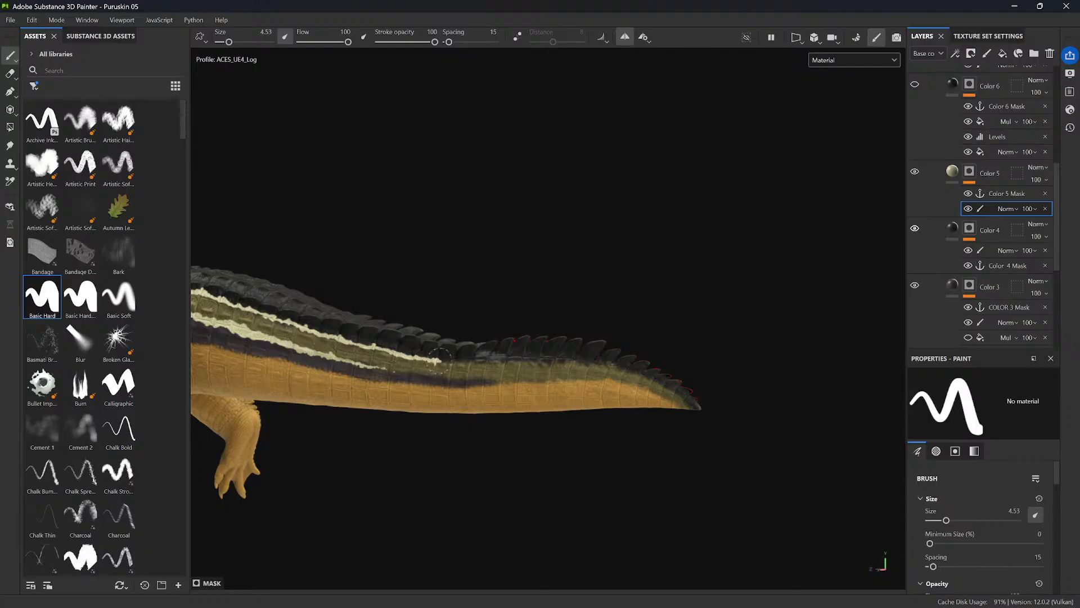
pyautogui.moveTo(452, 358)
pyautogui.keyDown('alt'); pyautogui.mouseDown()
pyautogui.moveTo(415, 396)
pyautogui.moveTo(408, 389)
pyautogui.mouseUp(); pyautogui.keyUp('alt')
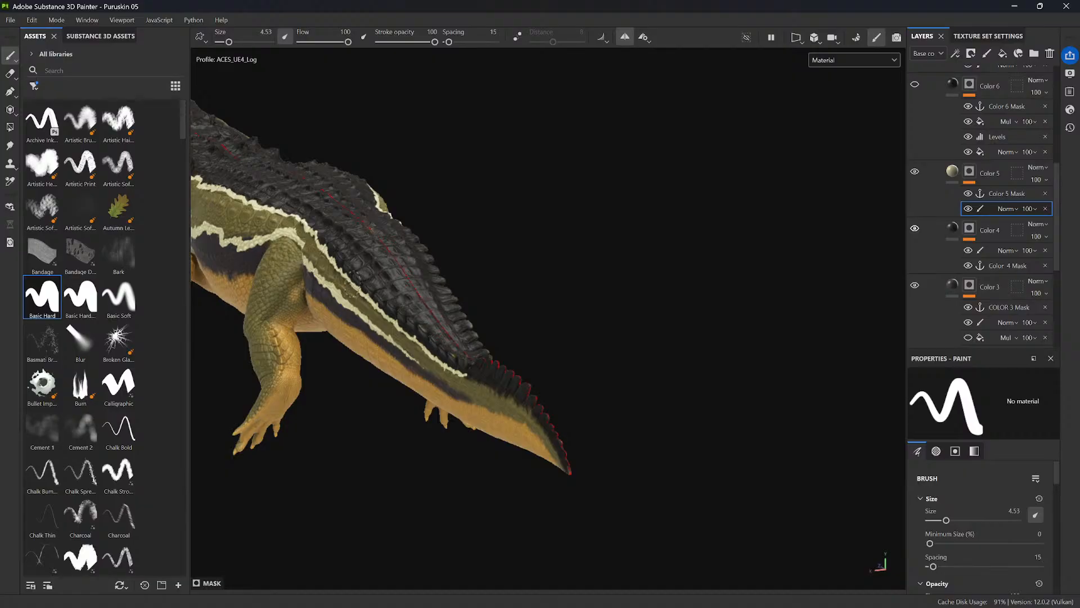
# - Extend the upper cream stripe below the tail spikes and taper it near the tail tip
pyautogui.moveTo(378, 304)
pyautogui.keyDown('alt'); pyautogui.mouseDown()
pyautogui.moveTo(377, 196)
pyautogui.moveTo(349, 236)
pyautogui.moveTo(385, 275)
pyautogui.moveTo(380, 294)
pyautogui.mouseUp(); pyautogui.keyUp('alt')
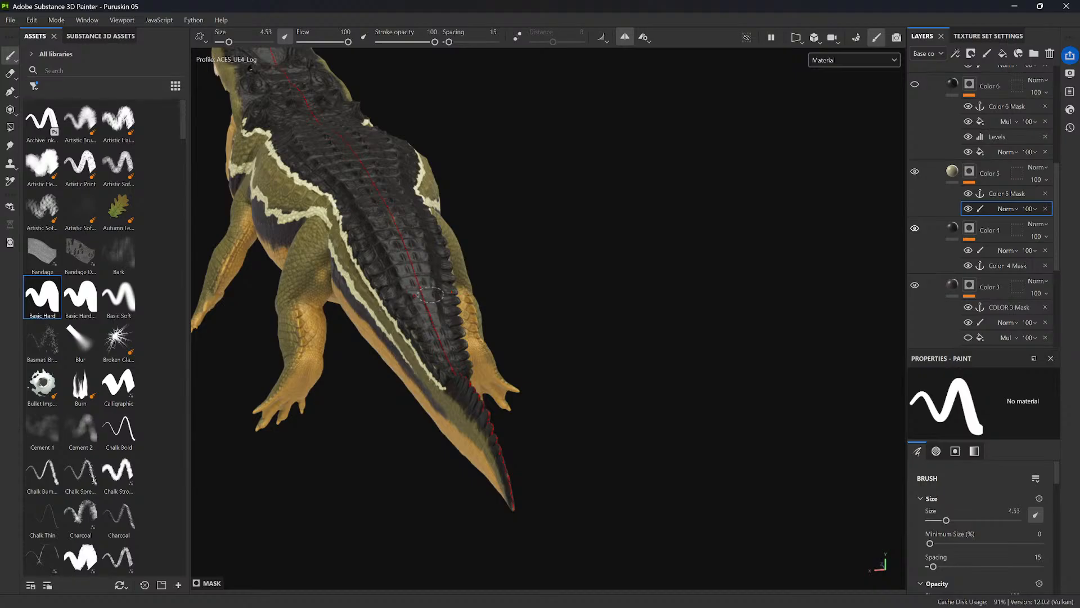
pyautogui.keyDown('alt'); pyautogui.moveTo(453, 388); pyautogui.dragTo(428, 322, button='middle'); pyautogui.keyUp('alt')
pyautogui.keyDown('alt'); pyautogui.moveTo(423, 325); pyautogui.dragTo(477, 298); pyautogui.keyUp('alt')
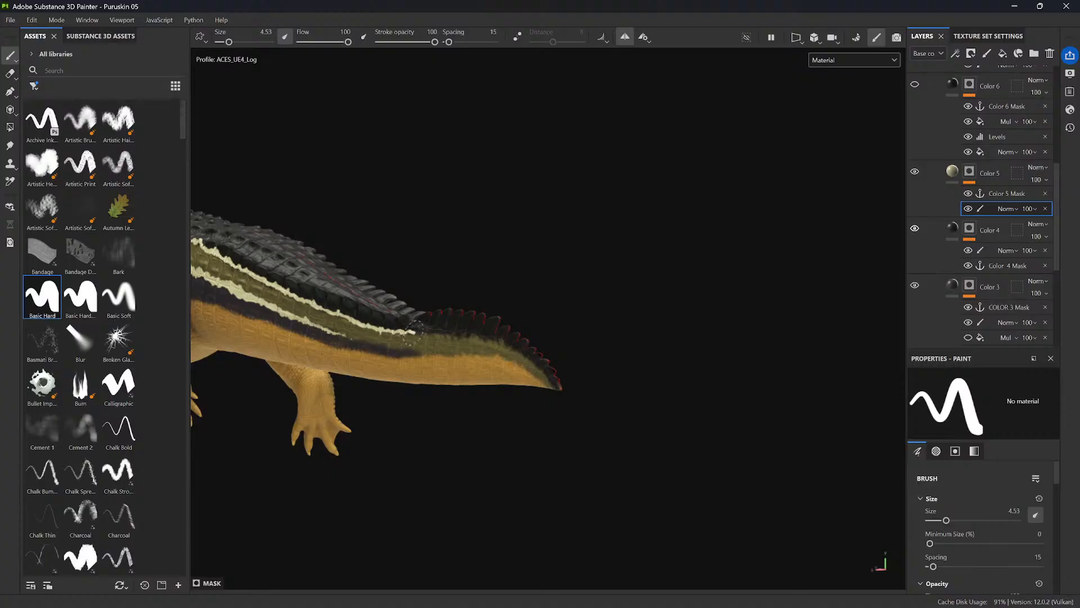
pyautogui.moveTo(415, 336)
pyautogui.mouseDown()
pyautogui.moveTo(462, 332)
pyautogui.moveTo(508, 346)
pyautogui.mouseUp()
pyautogui.keyDown('alt'); pyautogui.moveTo(383, 324); pyautogui.dragTo(580, 360); pyautogui.keyUp('alt')
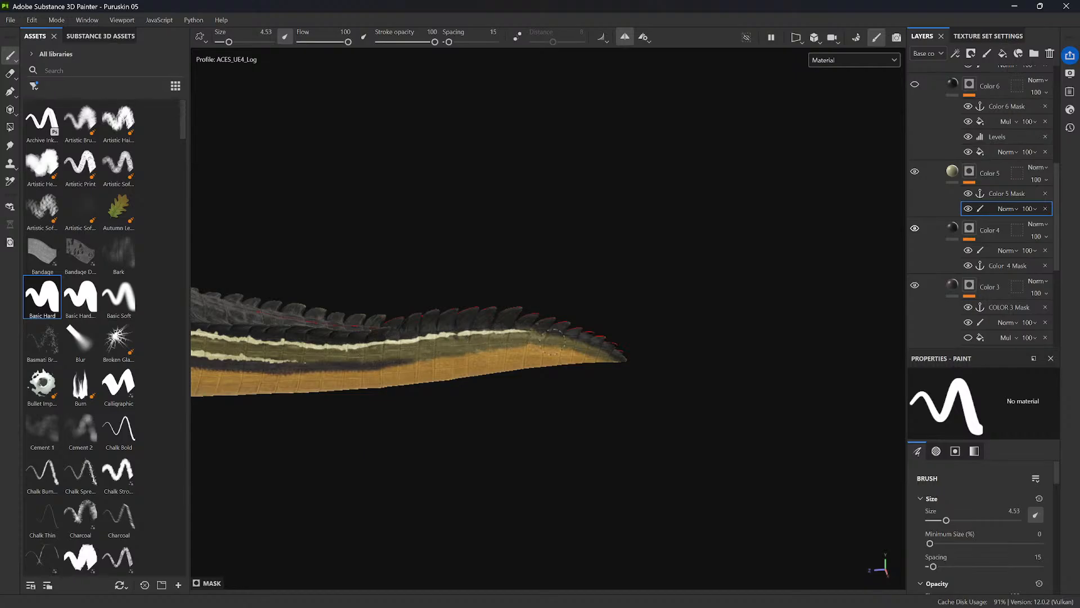
# - Extend the upper cream stripe forward from the neck across the side of the head toward the eye
pyautogui.keyDown('alt'); pyautogui.keyDown('shift'); pyautogui.moveTo(522, 379); pyautogui.dragTo(495, 385); pyautogui.keyUp('shift'); pyautogui.keyUp('alt')
pyautogui.keyDown('alt'); pyautogui.moveTo(436, 394); pyautogui.dragTo(591, 396, button='middle'); pyautogui.keyUp('alt')
pyautogui.keyDown('alt'); pyautogui.moveTo(377, 431); pyautogui.dragTo(610, 412, button='middle'); pyautogui.keyUp('alt')
pyautogui.moveTo(315, 390)
pyautogui.keyDown('alt'); pyautogui.mouseDown(button='middle')
pyautogui.moveTo(415, 375)
pyautogui.moveTo(673, 408)
pyautogui.mouseUp(button='middle'); pyautogui.keyUp('alt')
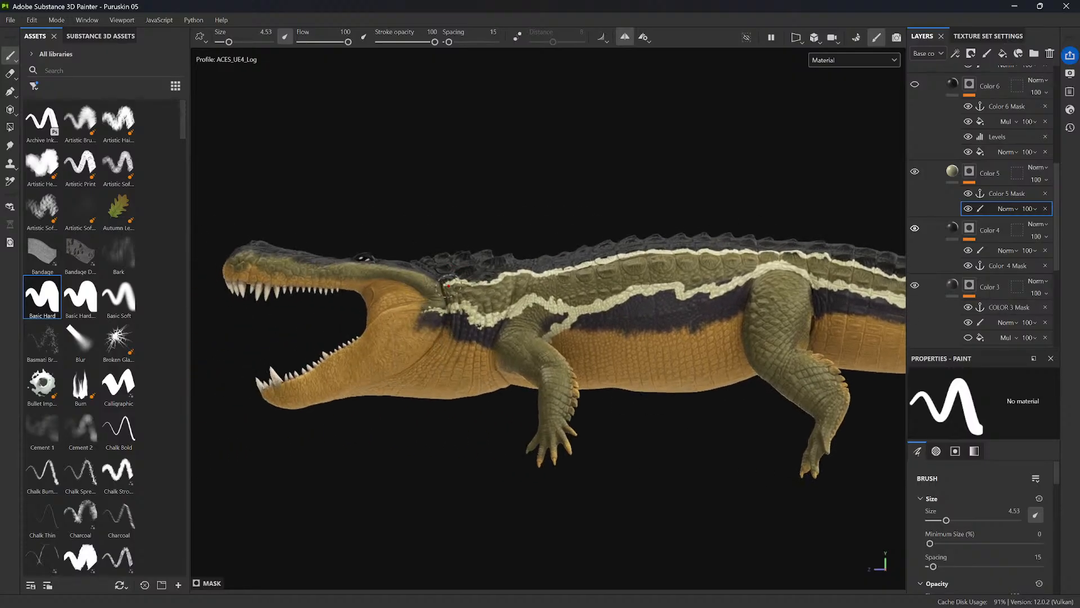
pyautogui.moveTo(444, 284)
pyautogui.keyDown('alt'); pyautogui.mouseDown()
pyautogui.moveTo(417, 272)
pyautogui.moveTo(429, 264)
pyautogui.moveTo(393, 262)
pyautogui.mouseUp(); pyautogui.keyUp('alt')
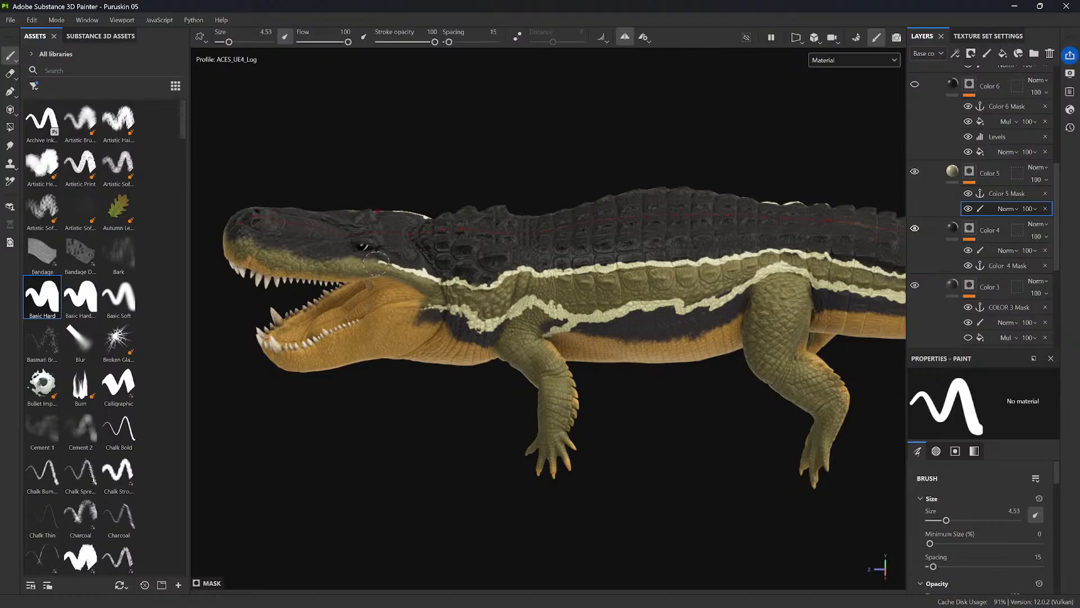
pyautogui.keyDown('alt'); pyautogui.moveTo(389, 261); pyautogui.dragTo(428, 276, button='middle'); pyautogui.keyUp('alt')
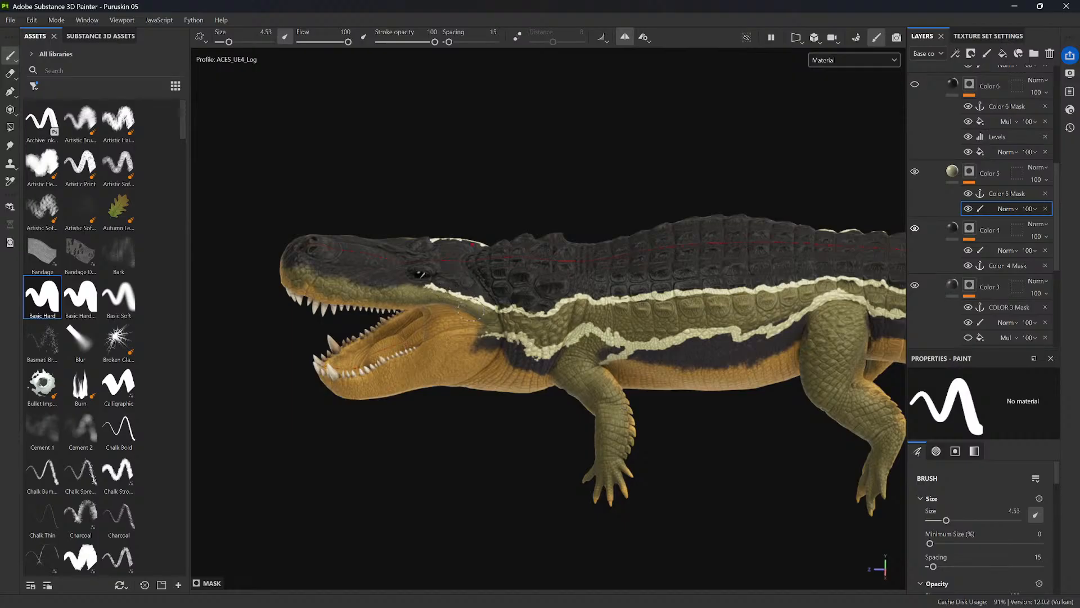
# - Paint the cream stripe past the eye and along the edge of the snout, thinning it toward the nostrils
pyautogui.keyDown('alt'); pyautogui.moveTo(458, 307); pyautogui.dragTo(415, 338); pyautogui.keyUp('alt')
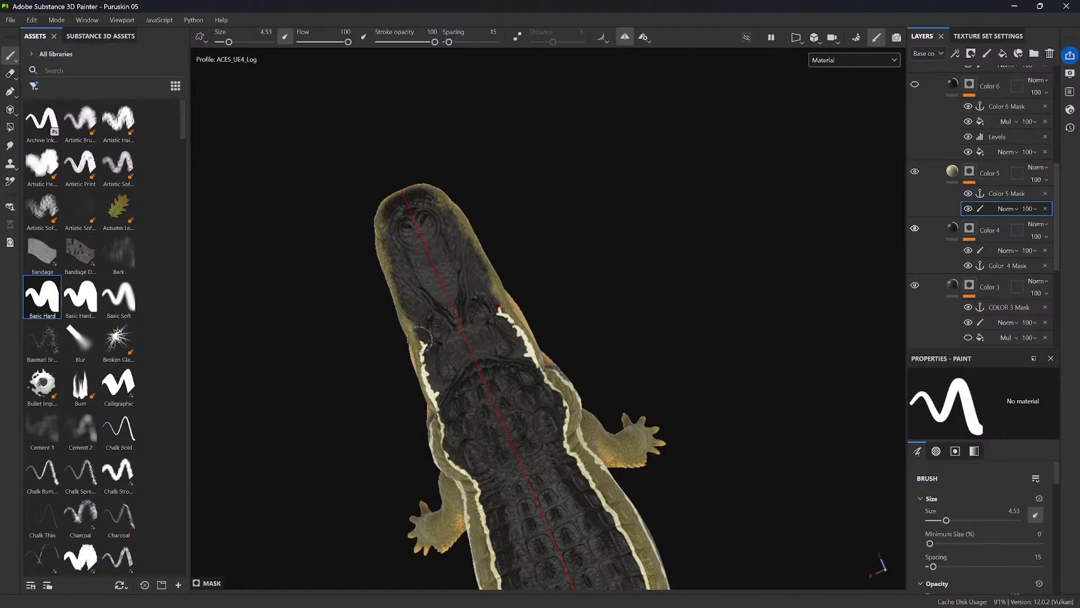
pyautogui.moveTo(423, 338)
pyautogui.mouseDown()
pyautogui.moveTo(401, 307)
pyautogui.moveTo(392, 241)
pyautogui.mouseUp()
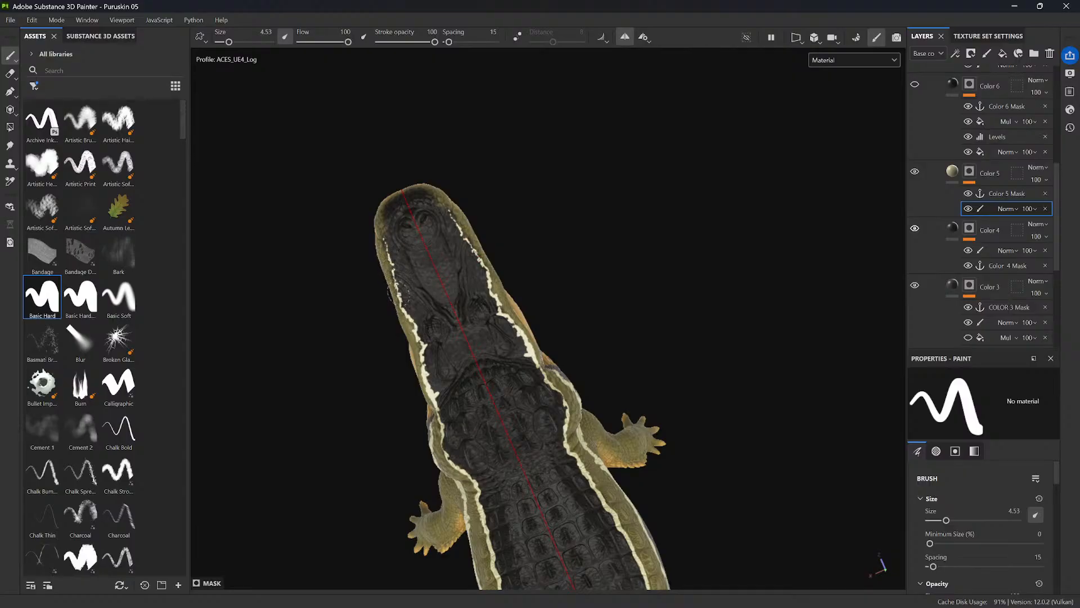
pyautogui.keyDown('alt'); pyautogui.moveTo(410, 315); pyautogui.dragTo(799, 433); pyautogui.keyUp('alt')
# - Reduce the brush size to 2.71 and refine the upper cream stripe's ragged edge beside and in front of the eyes
pyautogui.keyDown('alt'); pyautogui.moveTo(769, 434); pyautogui.dragTo(709, 342, button='middle'); pyautogui.keyUp('alt')
pyautogui.keyDown('alt'); pyautogui.moveTo(704, 342); pyautogui.dragTo(698, 376); pyautogui.keyUp('alt')
pyautogui.keyDown('alt'); pyautogui.moveTo(611, 376); pyautogui.dragTo(585, 373); pyautogui.keyUp('alt')
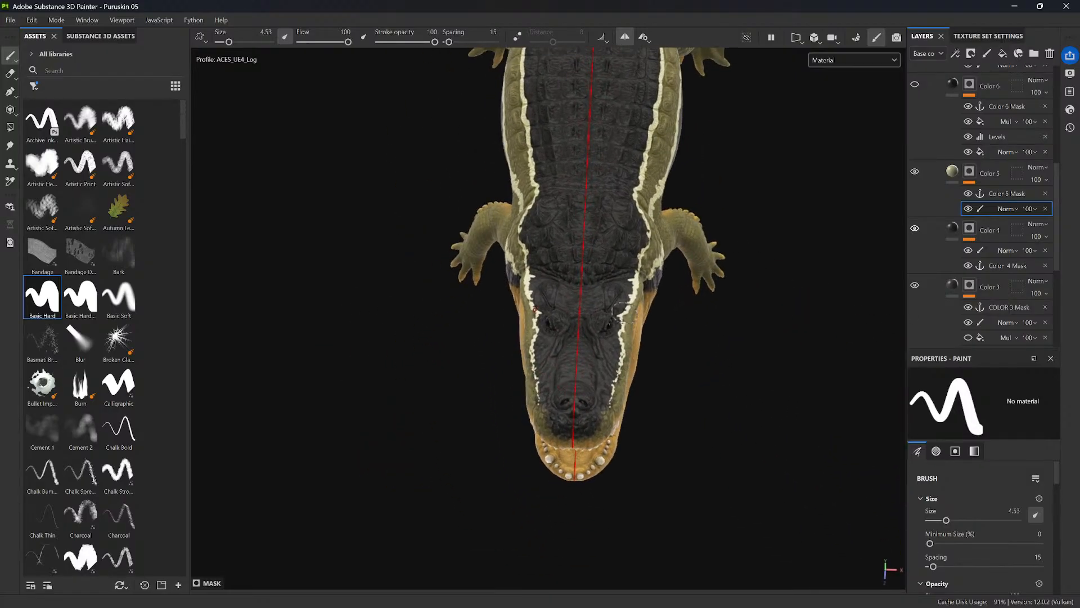
pyautogui.keyDown('alt'); pyautogui.moveTo(670, 388); pyautogui.dragTo(641, 391, button='middle'); pyautogui.keyUp('alt')
pyautogui.keyDown('alt'); pyautogui.moveTo(614, 394); pyautogui.dragTo(616, 326, button='right'); pyautogui.keyUp('alt')
pyautogui.keyDown('alt'); pyautogui.moveTo(641, 416); pyautogui.dragTo(620, 355, button='right'); pyautogui.keyUp('alt')
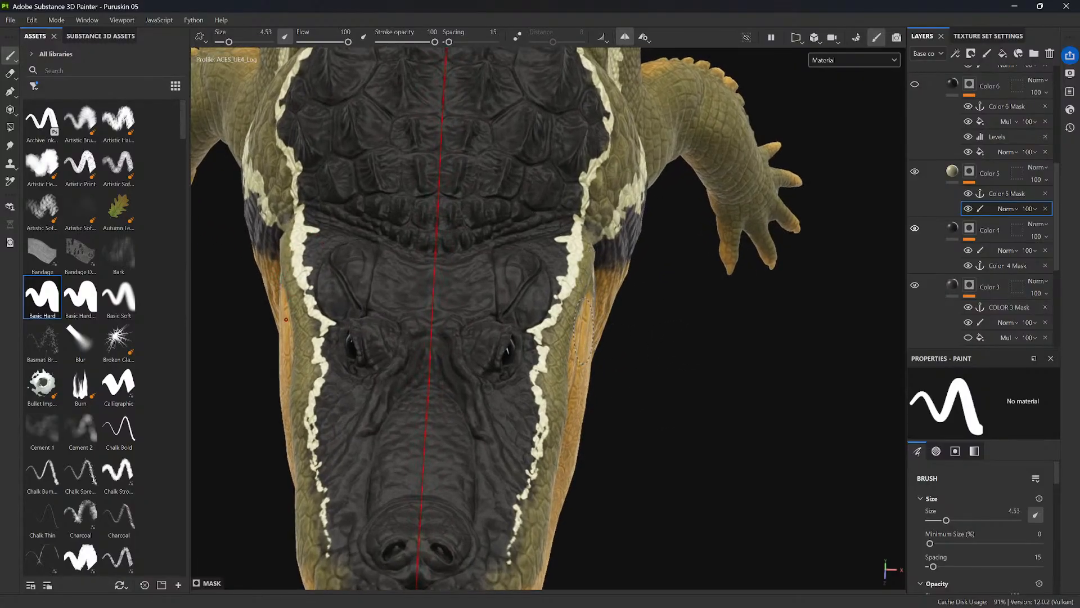
pyautogui.keyDown('ctrl'); pyautogui.moveTo(555, 315); pyautogui.dragTo(532, 326, button='right'); pyautogui.keyUp('ctrl')
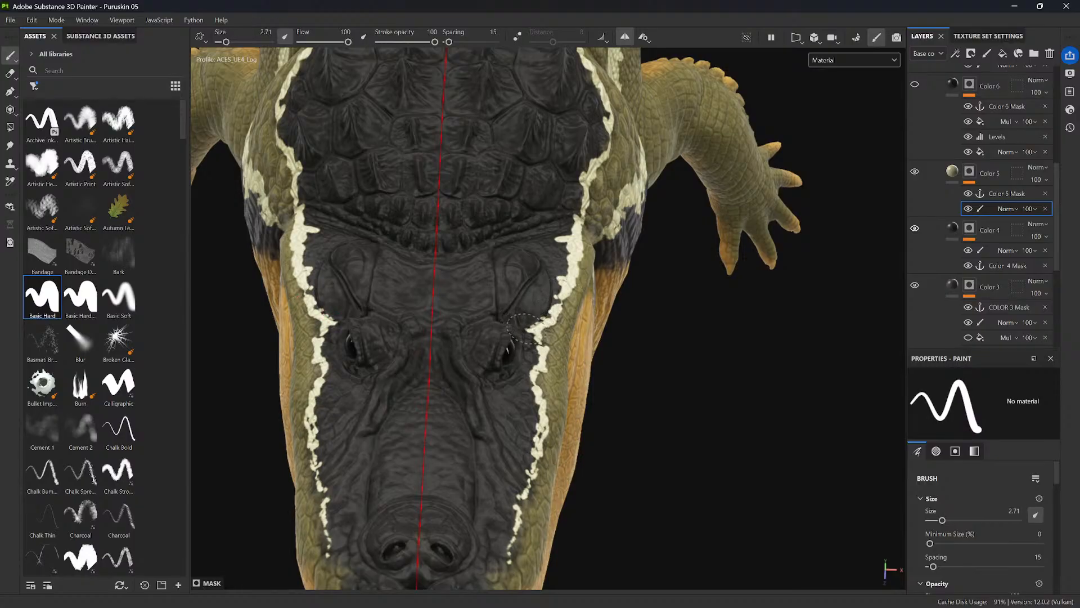
pyautogui.keyDown('alt'); pyautogui.moveTo(531, 325); pyautogui.dragTo(551, 336); pyautogui.keyUp('alt')
pyautogui.keyDown('alt'); pyautogui.moveTo(551, 336); pyautogui.dragTo(531, 339, button='middle'); pyautogui.keyUp('alt')
pyautogui.keyDown('alt'); pyautogui.moveTo(532, 340); pyautogui.dragTo(535, 354); pyautogui.keyUp('alt')
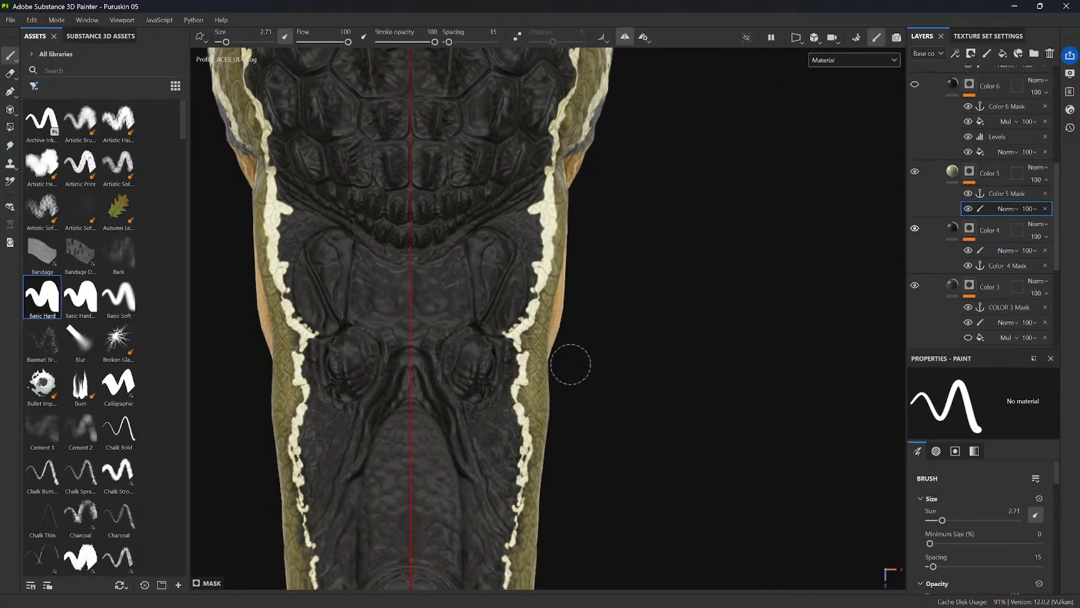
pyautogui.moveTo(602, 344)
pyautogui.keyDown('alt'); pyautogui.mouseDown(button='right')
pyautogui.moveTo(583, 313)
pyautogui.moveTo(597, 368)
pyautogui.mouseUp(button='right'); pyautogui.keyUp('alt')
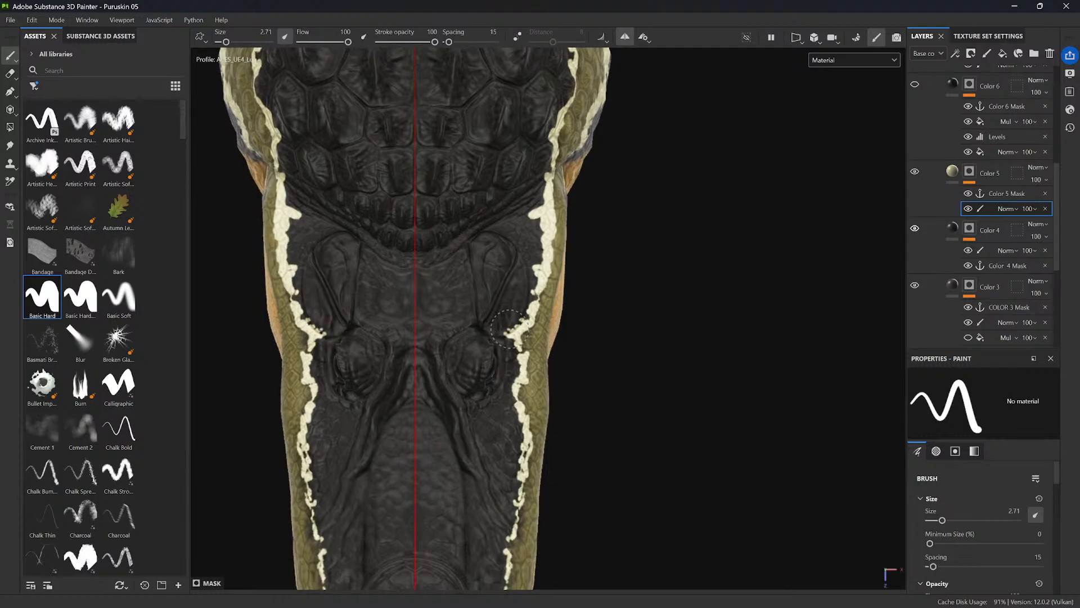
pyautogui.moveTo(514, 326); pyautogui.dragTo(518, 407)
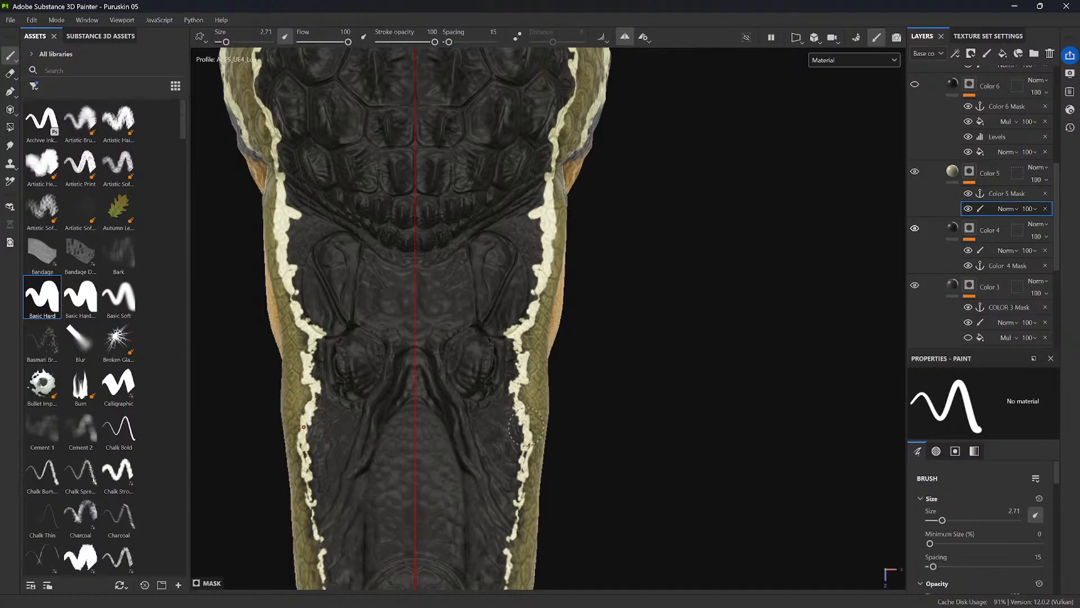
# - Fill in the cream stripe along the snout edge and taper it into small broken dots beside the nostrils
pyautogui.keyDown('alt'); pyautogui.moveTo(529, 447); pyautogui.dragTo(515, 353, button='middle'); pyautogui.keyUp('alt')
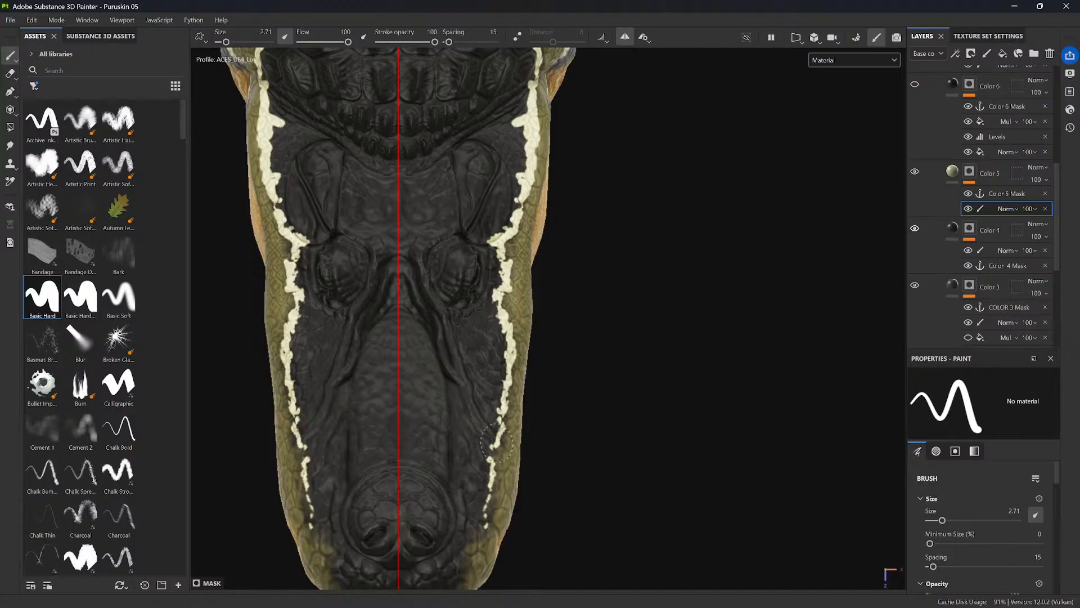
pyautogui.moveTo(498, 443); pyautogui.dragTo(494, 457)
pyautogui.keyDown('alt'); pyautogui.moveTo(486, 490); pyautogui.dragTo(478, 370, button='middle'); pyautogui.keyUp('alt')
pyautogui.keyDown('alt'); pyautogui.moveTo(478, 371); pyautogui.dragTo(463, 388, button='right'); pyautogui.keyUp('alt')
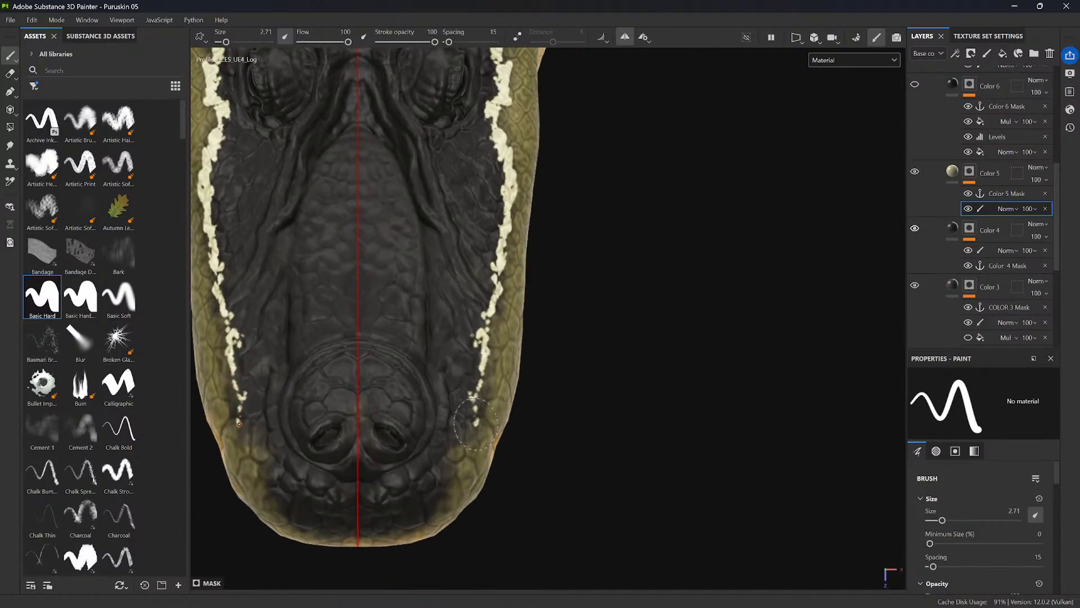
pyautogui.moveTo(475, 427); pyautogui.dragTo(473, 426)
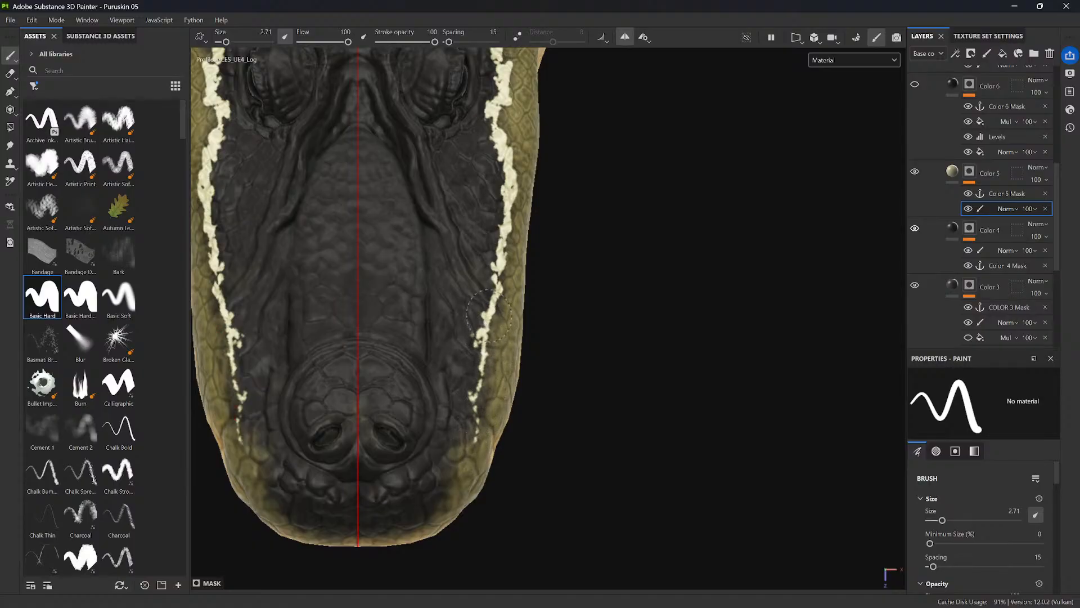
# - Roughen the upper stripe's edge on the neck and add small cream specks beside the back of the head
pyautogui.keyDown('alt'); pyautogui.moveTo(469, 314); pyautogui.dragTo(460, 245); pyautogui.keyUp('alt')
pyautogui.scroll(-5, 460, 245)
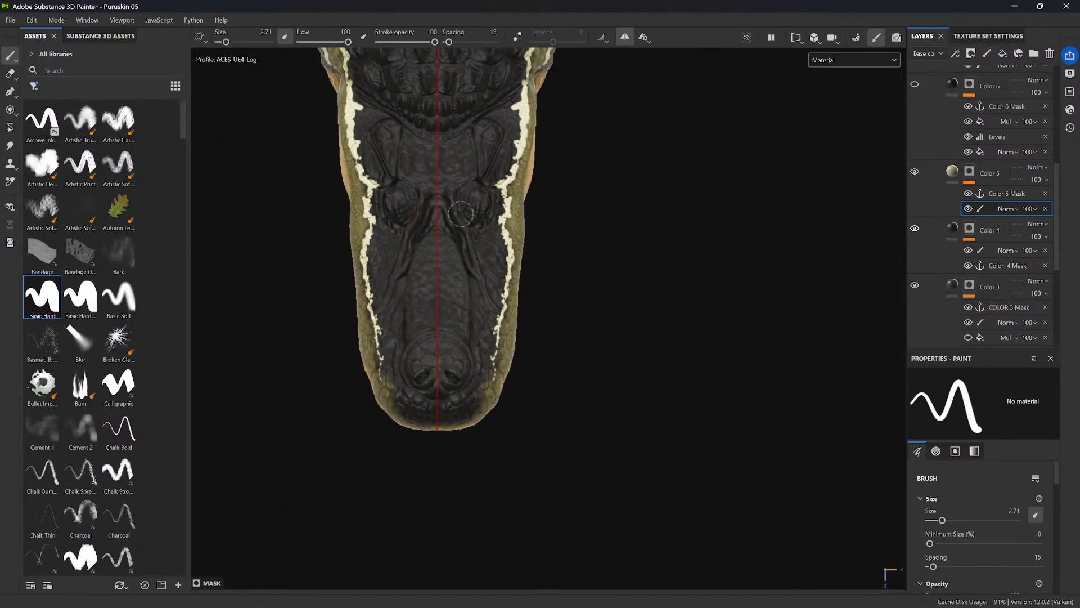
pyautogui.keyDown('alt'); pyautogui.moveTo(566, 242); pyautogui.dragTo(514, 419, button='middle'); pyautogui.keyUp('alt')
pyautogui.keyDown('alt'); pyautogui.moveTo(594, 398); pyautogui.dragTo(497, 436); pyautogui.keyUp('alt')
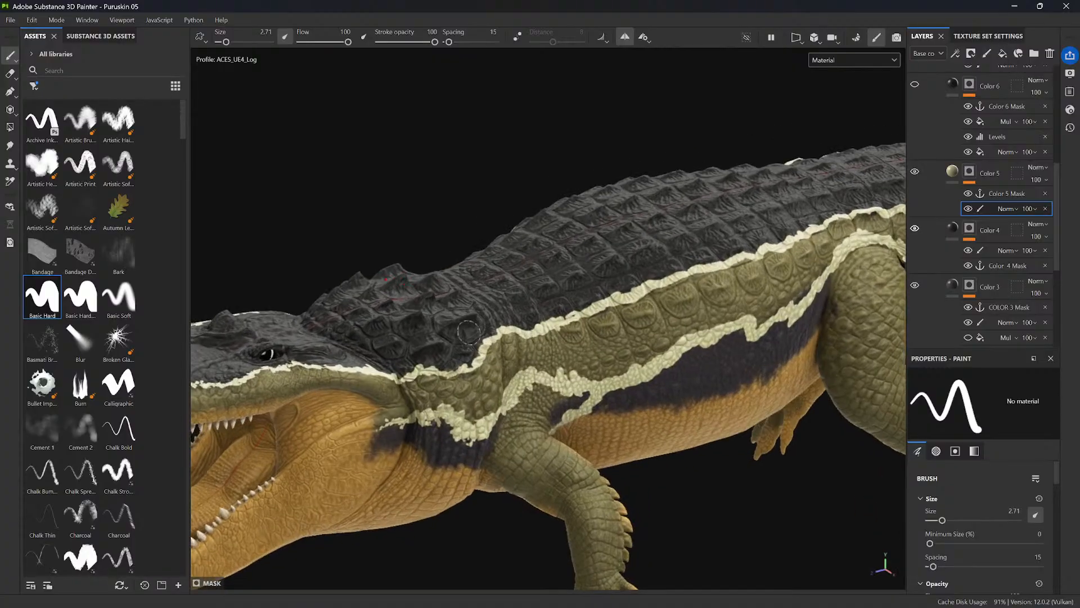
pyautogui.scroll(5, 429, 363)
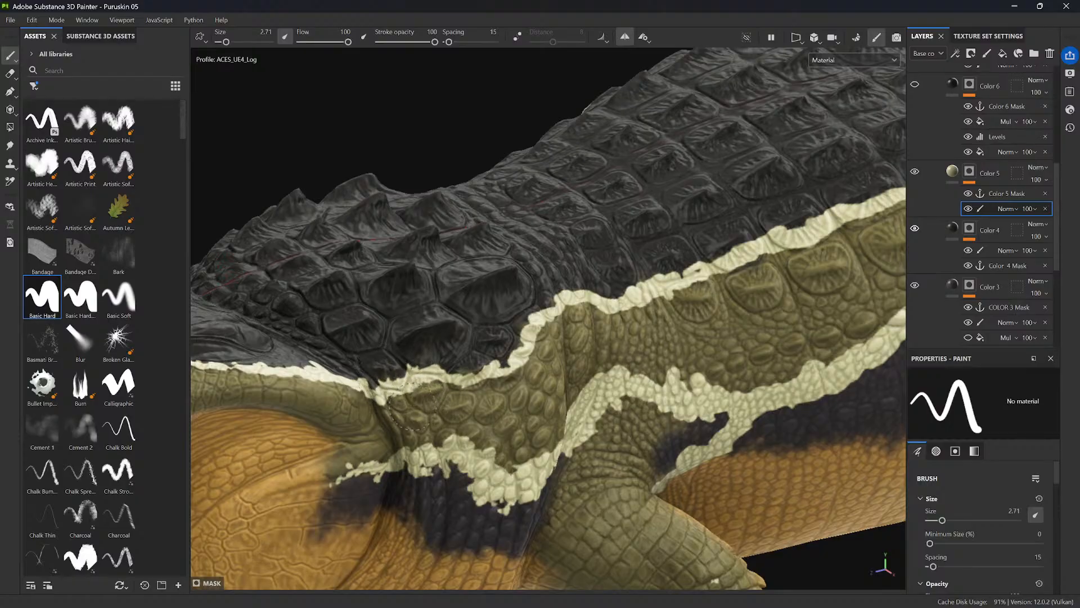
pyautogui.keyDown('alt'); pyautogui.moveTo(440, 394); pyautogui.dragTo(416, 388); pyautogui.keyUp('alt')
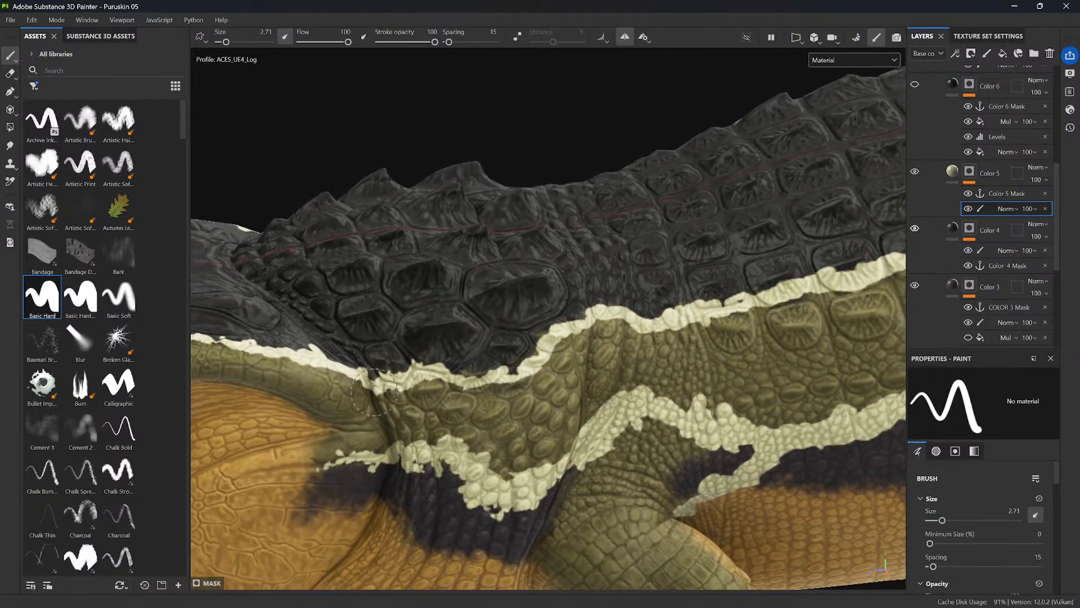
pyautogui.keyDown('alt'); pyautogui.moveTo(374, 394); pyautogui.dragTo(373, 356); pyautogui.keyUp('alt')
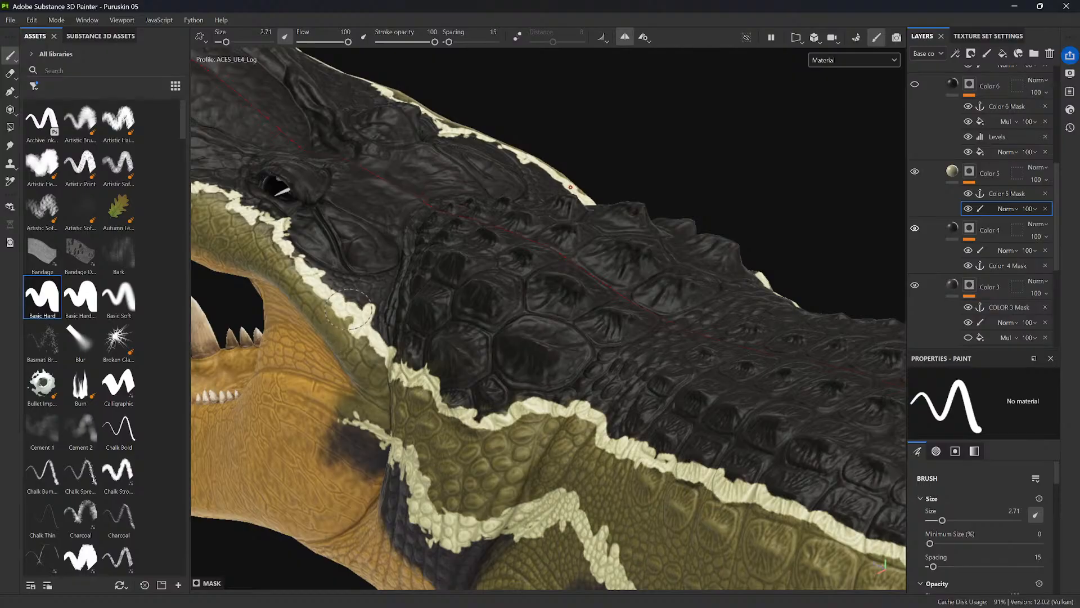
pyautogui.moveTo(349, 310)
pyautogui.mouseDown()
pyautogui.moveTo(389, 307)
pyautogui.moveTo(377, 300)
pyautogui.mouseUp()
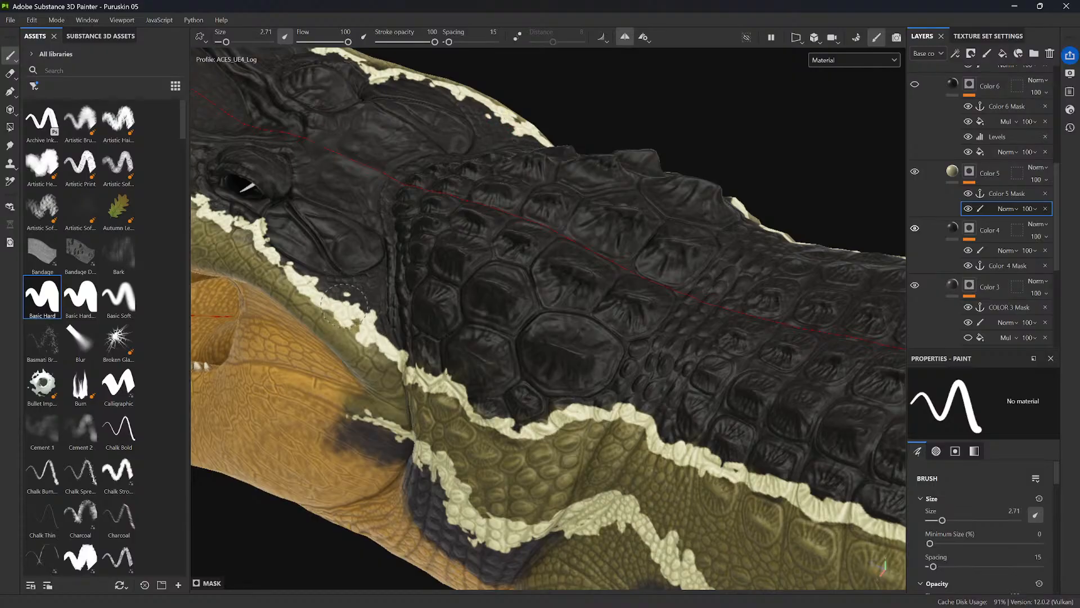
# - Break up the upper stripe's edge with irregular cream scales from the neck to above the front leg
pyautogui.keyDown('alt'); pyautogui.moveTo(377, 320); pyautogui.dragTo(306, 366); pyautogui.keyUp('alt')
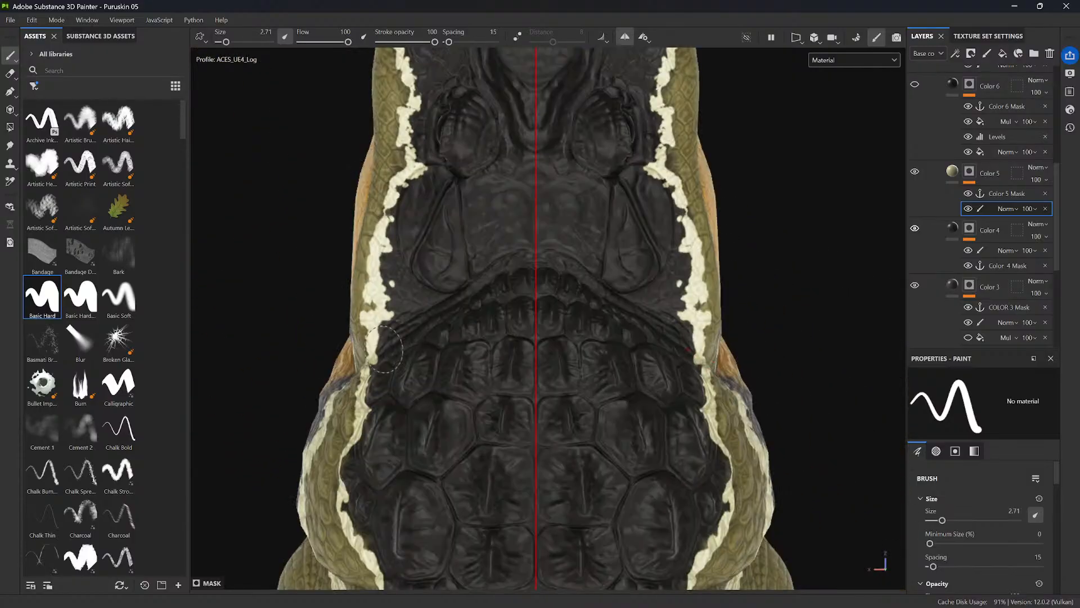
pyautogui.moveTo(380, 335)
pyautogui.keyDown('alt'); pyautogui.mouseDown(button='right')
pyautogui.moveTo(310, 259)
pyautogui.moveTo(354, 316)
pyautogui.moveTo(327, 284)
pyautogui.mouseUp(button='right'); pyautogui.keyUp('alt')
pyautogui.keyDown('alt'); pyautogui.moveTo(366, 360); pyautogui.dragTo(380, 204, button='middle'); pyautogui.keyUp('alt')
pyautogui.keyDown('alt'); pyautogui.moveTo(397, 293); pyautogui.dragTo(443, 346, button='right'); pyautogui.keyUp('alt')
pyautogui.keyDown('alt'); pyautogui.moveTo(443, 345); pyautogui.dragTo(386, 304); pyautogui.keyUp('alt')
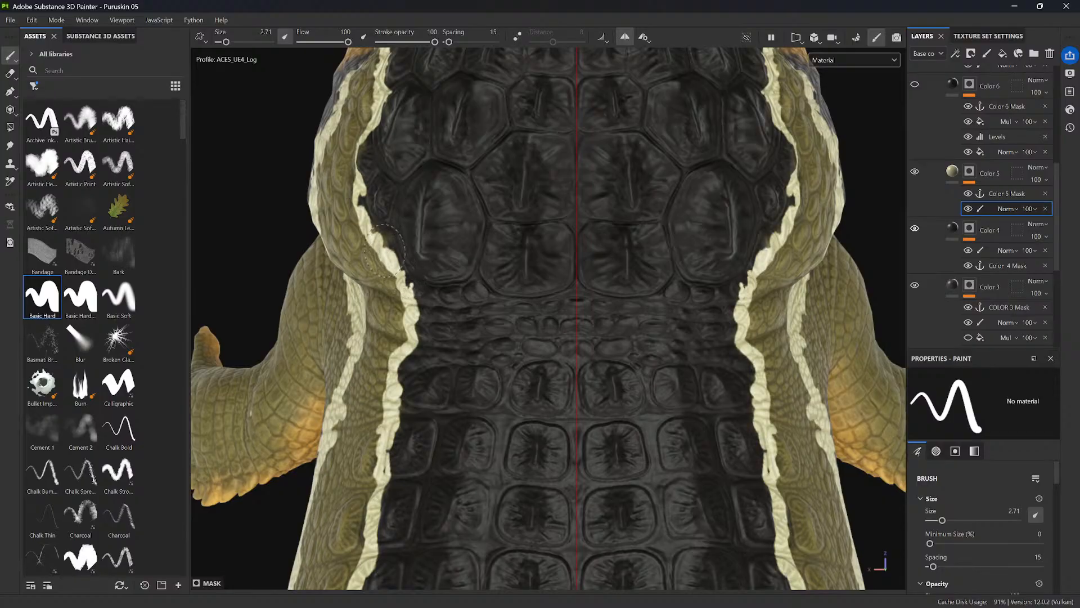
pyautogui.keyDown('alt'); pyautogui.moveTo(372, 229); pyautogui.dragTo(430, 219); pyautogui.keyUp('alt')
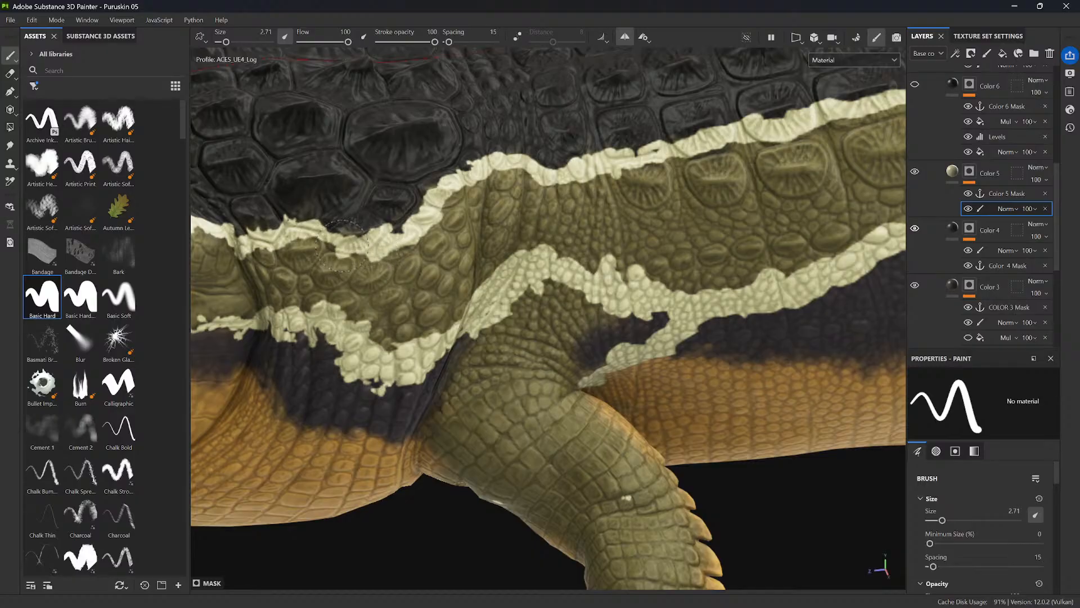
pyautogui.keyDown('alt'); pyautogui.moveTo(424, 205); pyautogui.dragTo(391, 223, button='middle'); pyautogui.keyUp('alt')
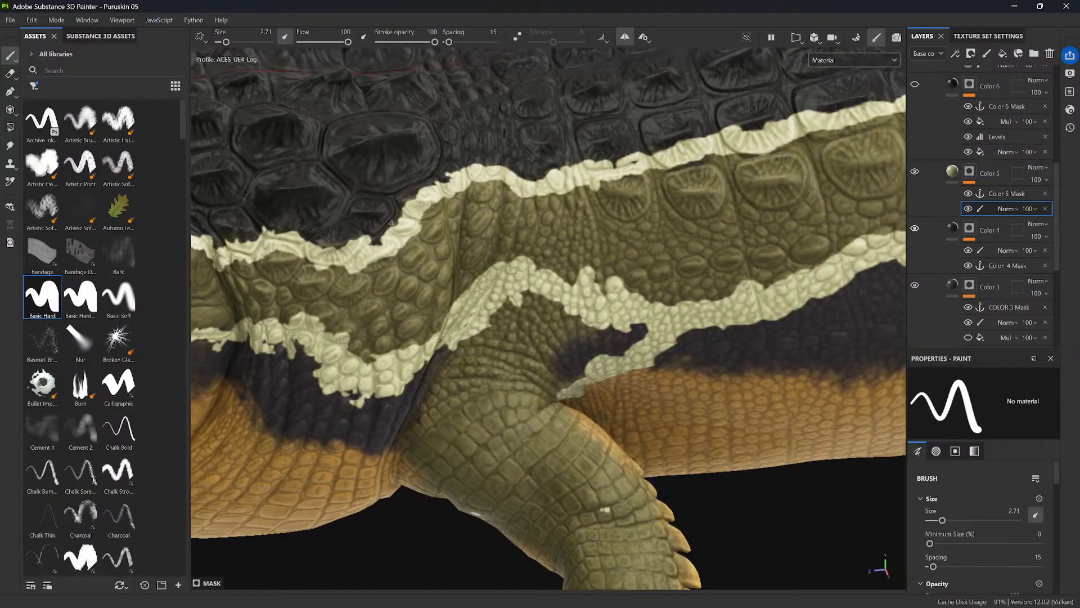
pyautogui.keyDown('alt'); pyautogui.moveTo(391, 224); pyautogui.dragTo(419, 209); pyautogui.keyUp('alt')
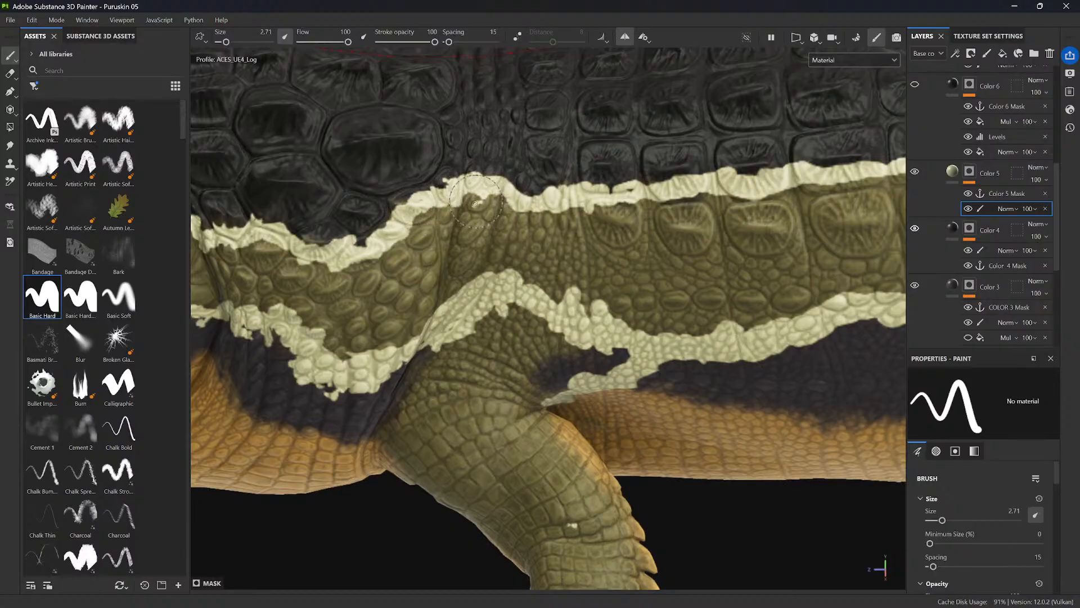
pyautogui.keyDown('alt'); pyautogui.moveTo(487, 188); pyautogui.dragTo(409, 198); pyautogui.keyUp('alt')
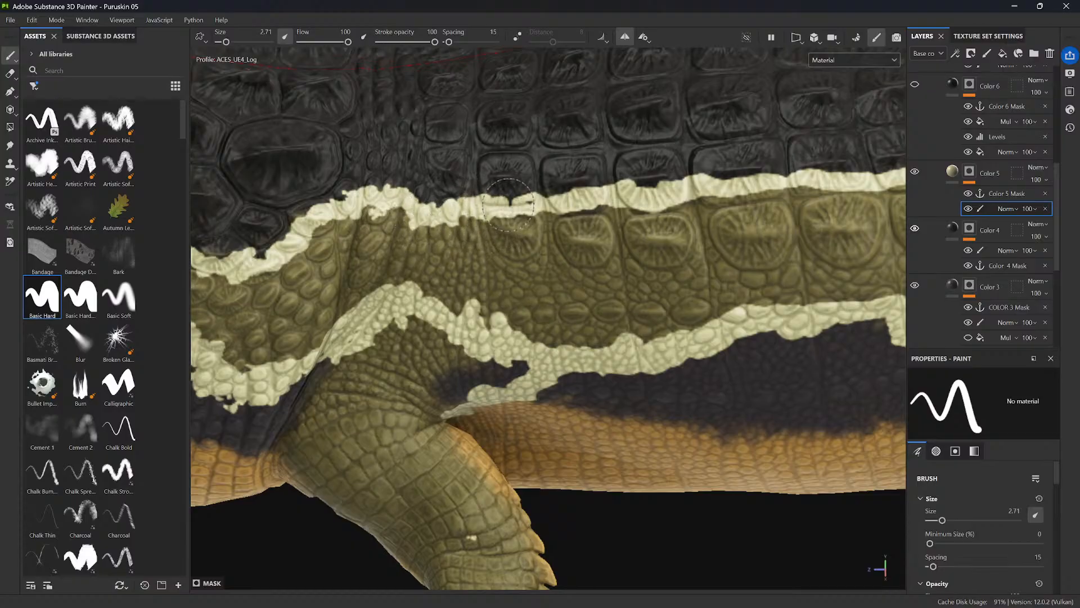
# - Continue roughening and thickening the upper stripe along the flank just behind the front leg
pyautogui.keyDown('alt'); pyautogui.moveTo(503, 222); pyautogui.dragTo(418, 151, button='middle'); pyautogui.keyUp('alt')
pyautogui.scroll(-3, 419, 151)
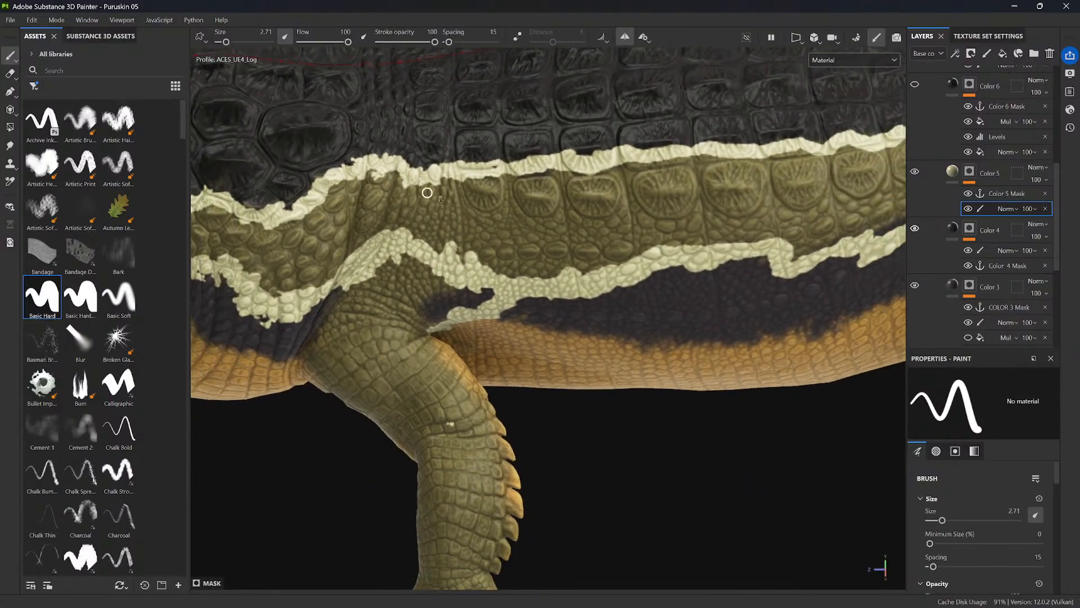
pyautogui.moveTo(429, 188)
pyautogui.keyDown('alt'); pyautogui.mouseDown()
pyautogui.moveTo(464, 163)
pyautogui.moveTo(425, 232)
pyautogui.moveTo(469, 186)
pyautogui.mouseUp(); pyautogui.keyUp('alt')
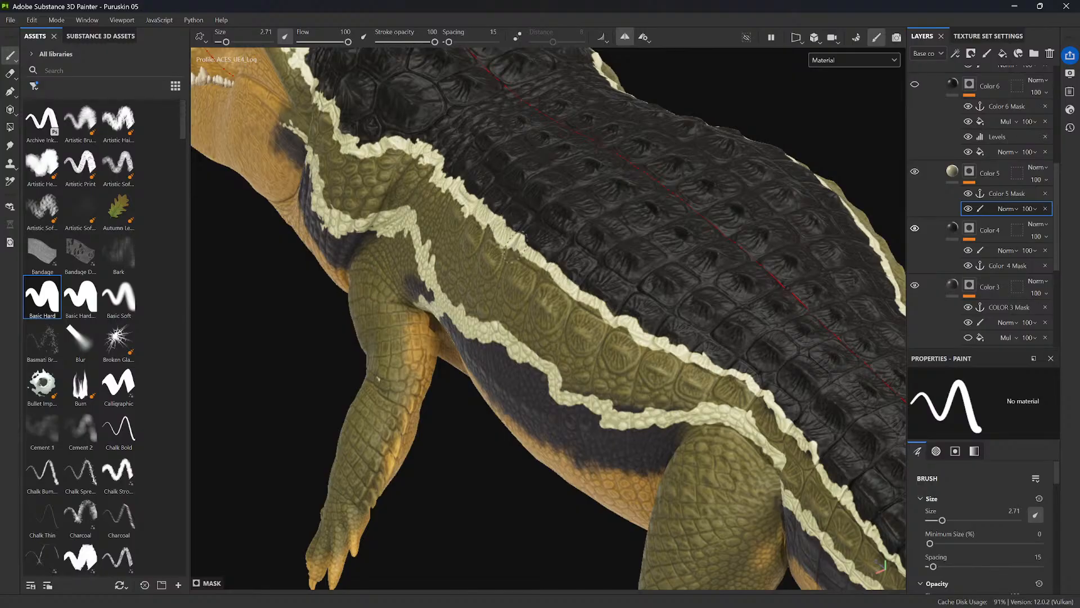
pyautogui.keyDown('alt'); pyautogui.moveTo(512, 246); pyautogui.dragTo(460, 262); pyautogui.keyUp('alt')
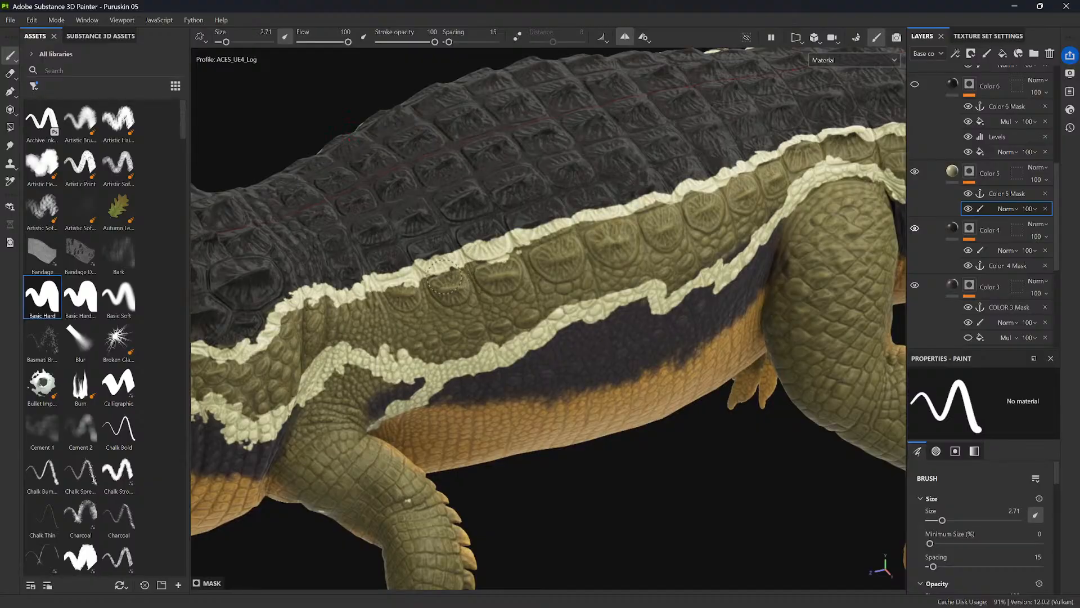
# - Examine the cream stripes over the whole crocodile from the side, from the head to the tail
pyautogui.scroll(-8, 453, 300)
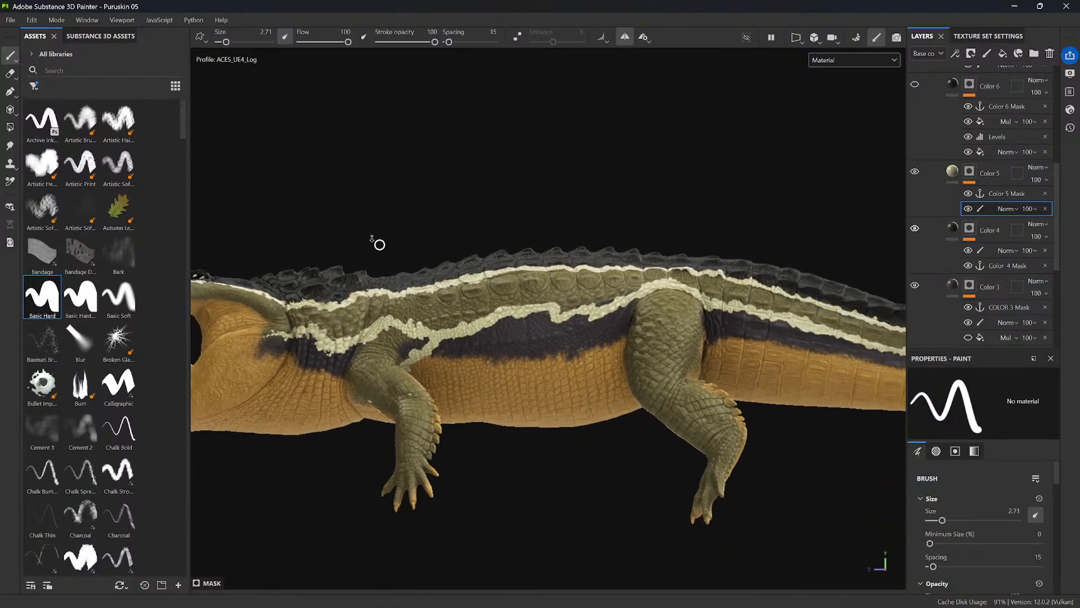
pyautogui.scroll(-4, 378, 244)
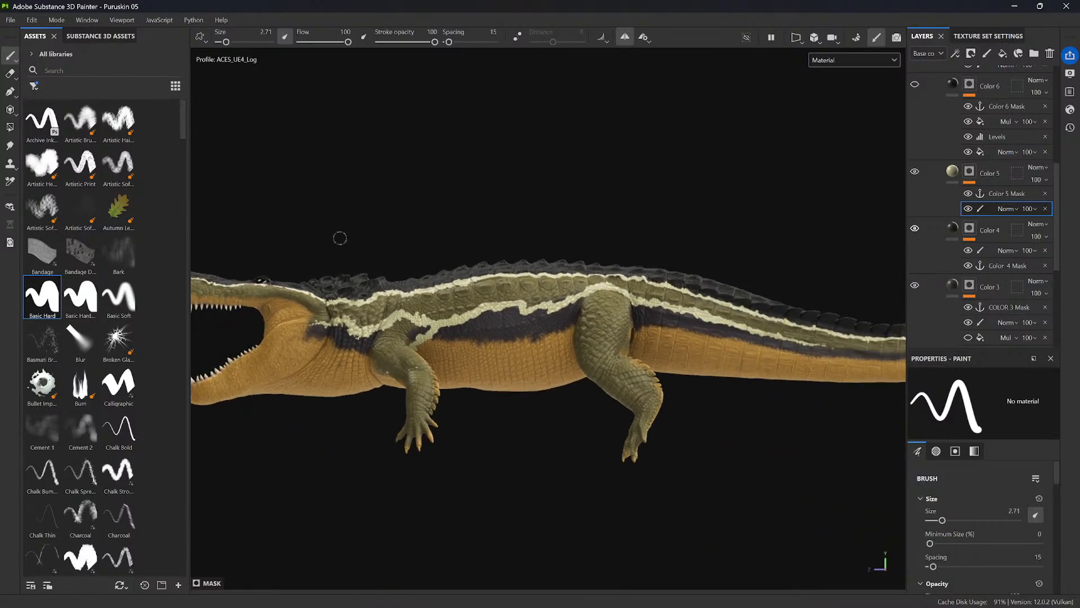
pyautogui.keyDown('alt'); pyautogui.moveTo(339, 238); pyautogui.dragTo(738, 349); pyautogui.keyUp('alt')
pyautogui.keyDown('alt'); pyautogui.moveTo(737, 349); pyautogui.dragTo(785, 371, button='middle'); pyautogui.keyUp('alt')
pyautogui.keyDown('alt'); pyautogui.moveTo(784, 371); pyautogui.dragTo(722, 408); pyautogui.keyUp('alt')
pyautogui.keyDown('alt'); pyautogui.moveTo(722, 409); pyautogui.dragTo(500, 294, button='middle'); pyautogui.keyUp('alt')
pyautogui.scroll(8, 541, 278)
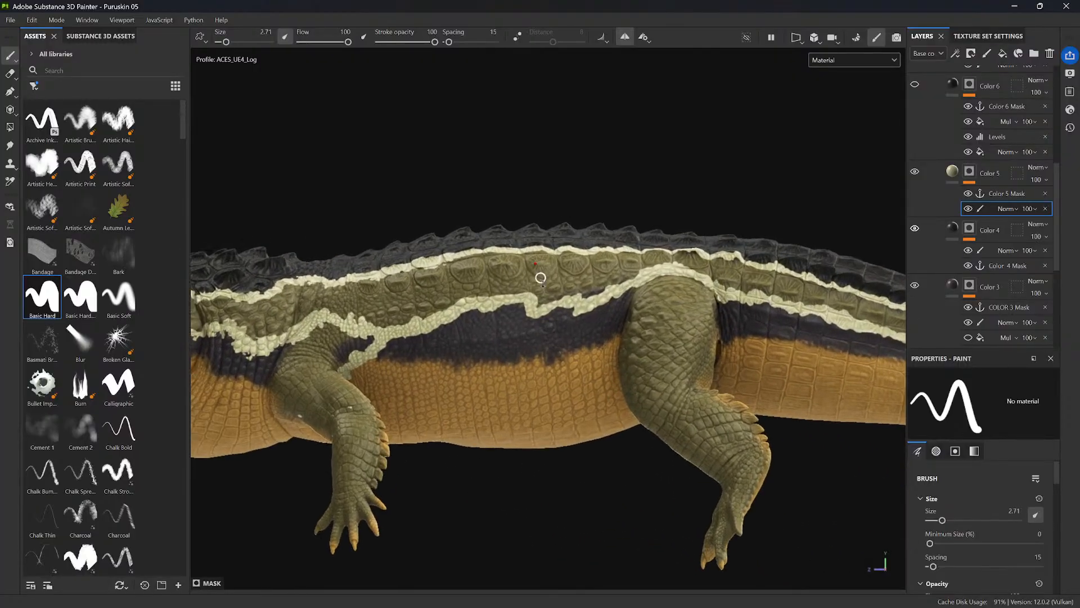
pyautogui.moveTo(573, 388)
pyautogui.keyDown('alt'); pyautogui.mouseDown()
pyautogui.moveTo(424, 248)
pyautogui.moveTo(392, 243)
pyautogui.moveTo(471, 237)
pyautogui.moveTo(455, 244)
pyautogui.moveTo(508, 224)
pyautogui.moveTo(522, 241)
pyautogui.moveTo(549, 230)
pyautogui.moveTo(472, 247)
pyautogui.moveTo(446, 226)
pyautogui.moveTo(588, 220)
pyautogui.moveTo(571, 216)
pyautogui.moveTo(607, 210)
pyautogui.moveTo(619, 203)
pyautogui.moveTo(611, 194)
pyautogui.moveTo(568, 253)
pyautogui.moveTo(530, 277)
pyautogui.moveTo(537, 147)
pyautogui.moveTo(732, 198)
pyautogui.moveTo(707, 232)
pyautogui.moveTo(579, 251)
pyautogui.moveTo(613, 290)
pyautogui.mouseUp(); pyautogui.keyUp('alt')
pyautogui.press('x')
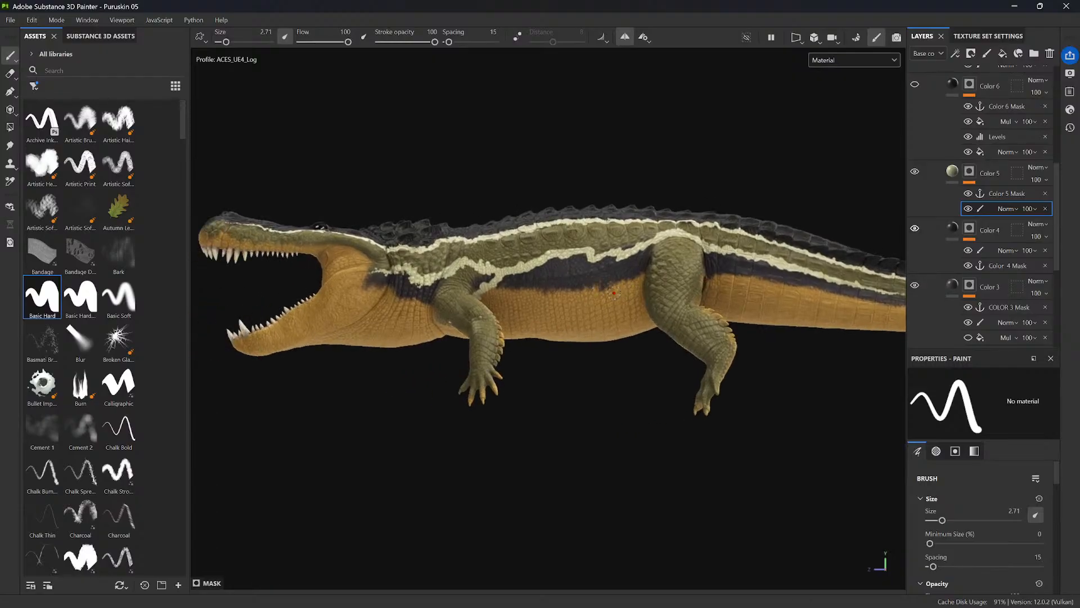
pyautogui.keyDown('alt'); pyautogui.moveTo(614, 293); pyautogui.dragTo(681, 302, button='middle'); pyautogui.keyUp('alt')
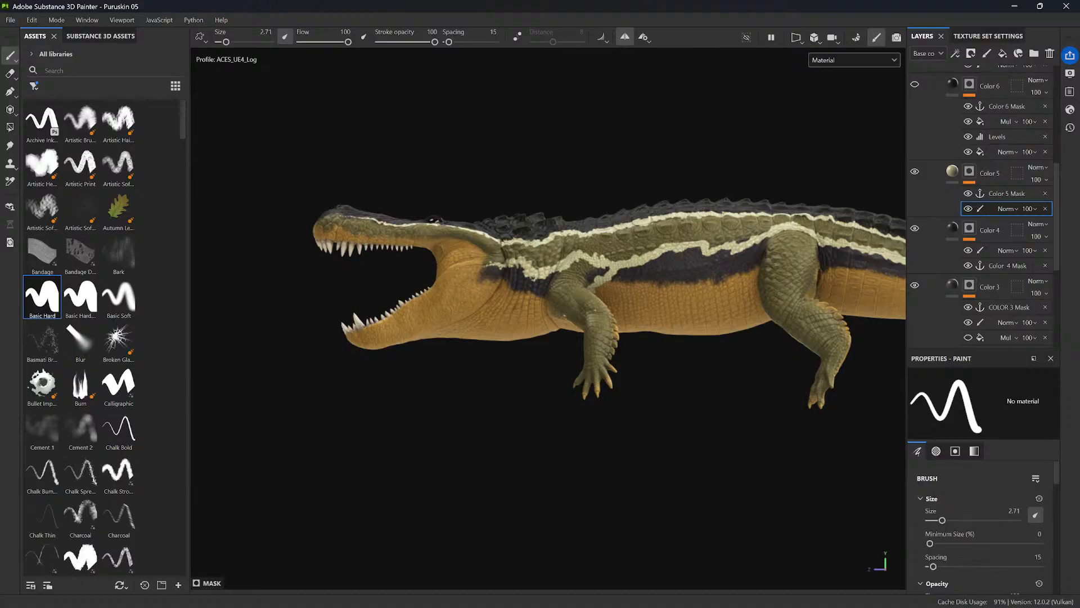
# - Make the Color 6 layer visible and select the Multiply fill in its mask that references the Color 5 Mask
pyautogui.scroll(3, 932, 242)
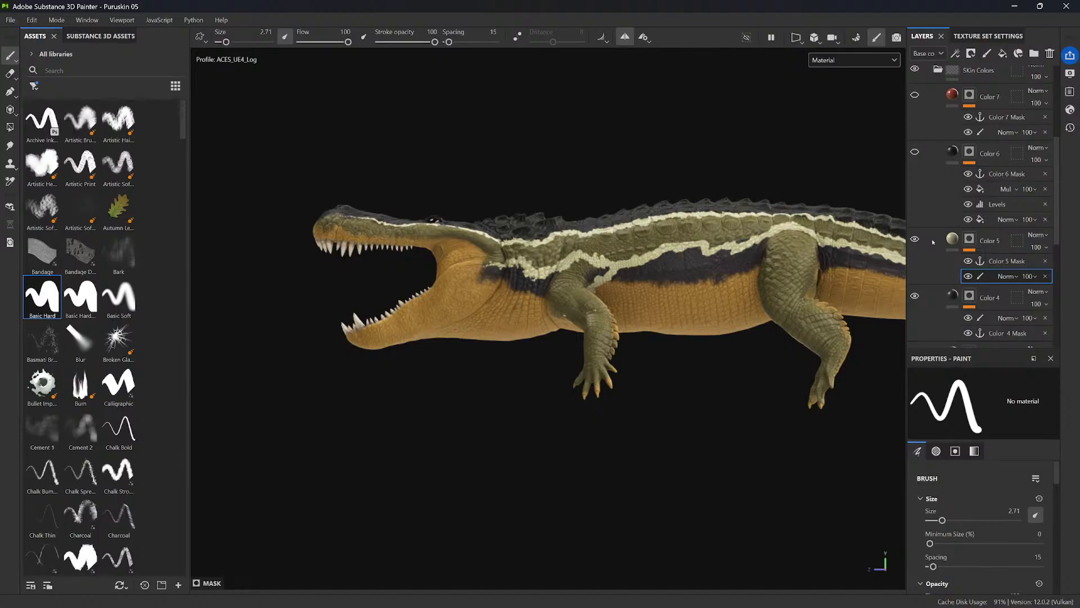
pyautogui.scroll(-7, 932, 239)
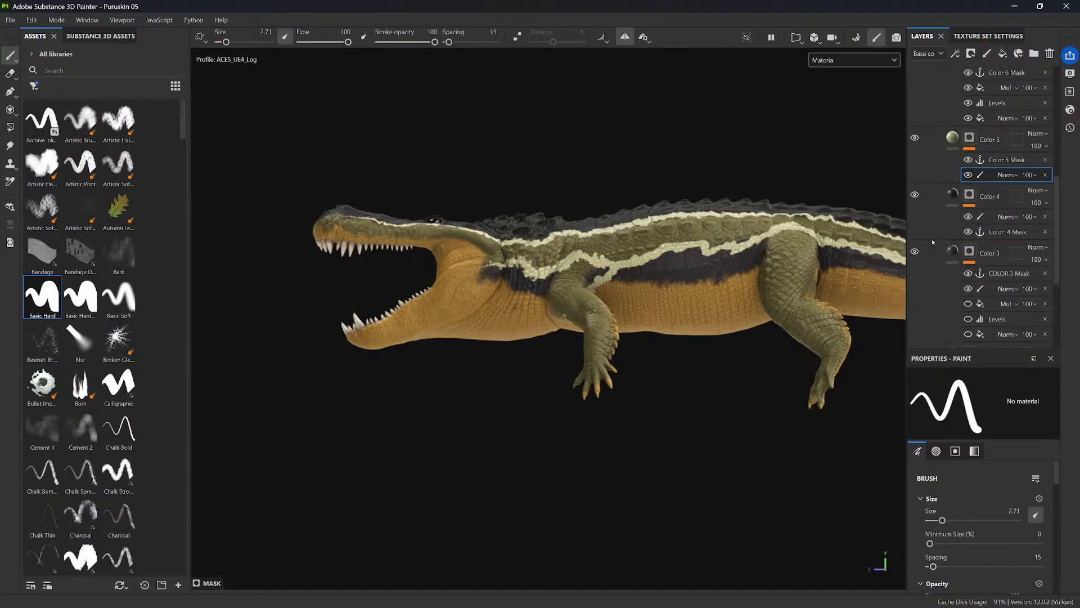
pyautogui.scroll(4, 932, 239)
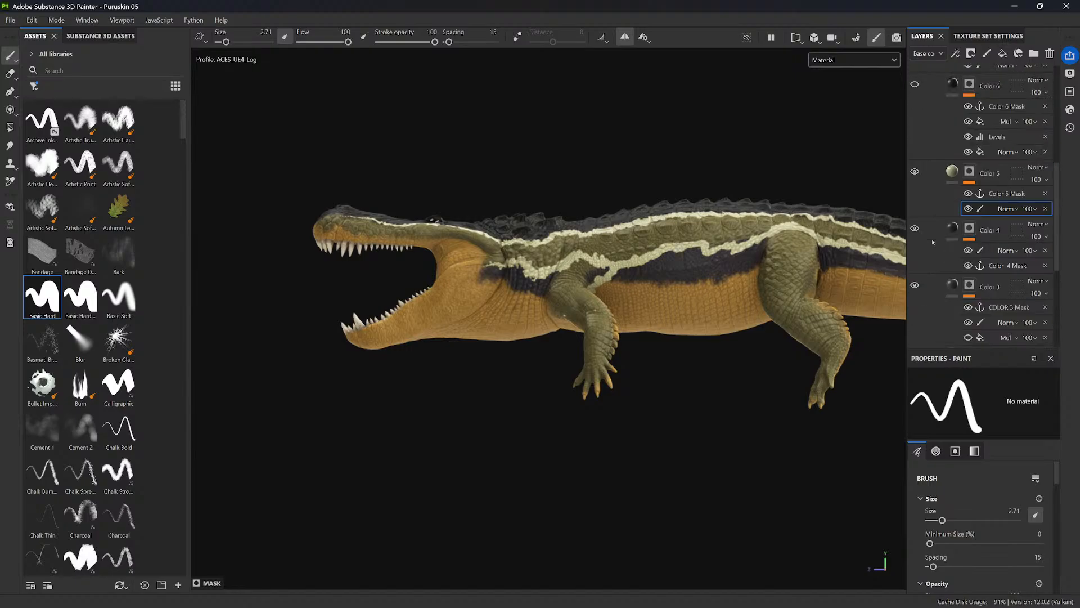
pyautogui.scroll(1, 932, 239)
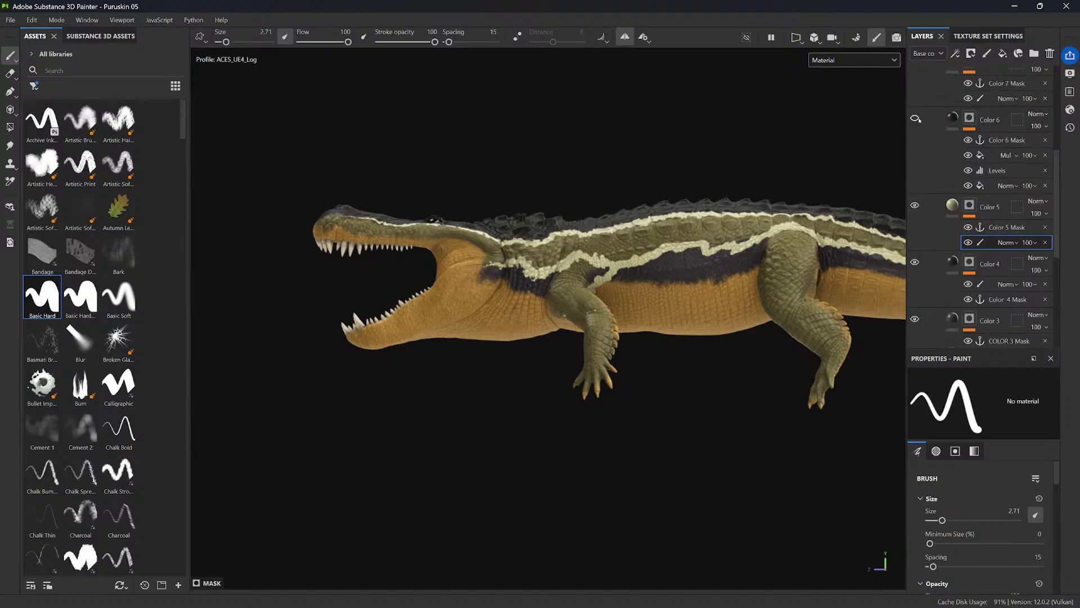
pyautogui.click(952, 115)
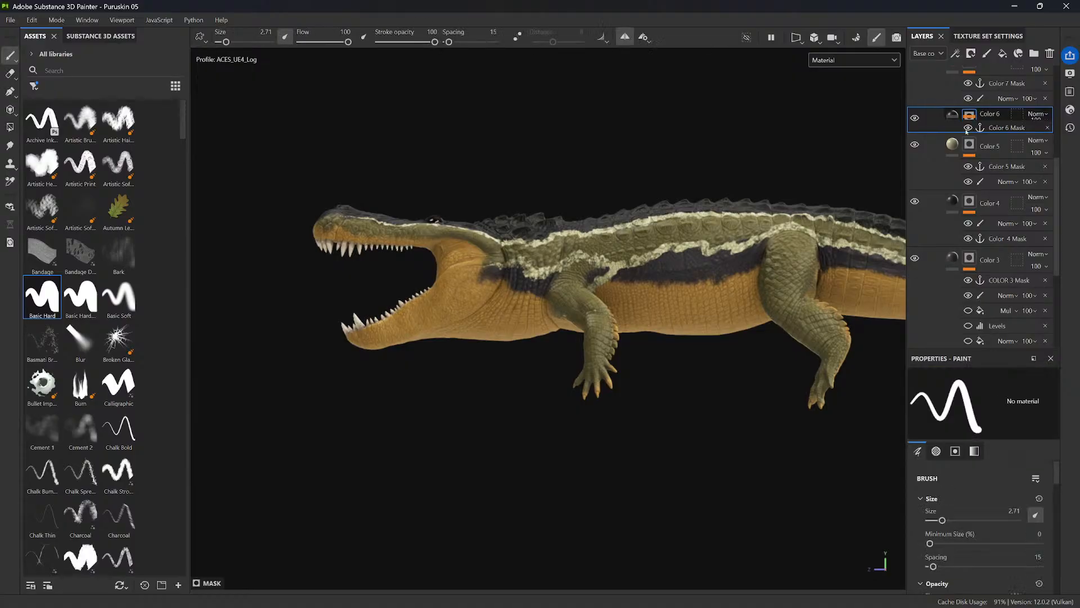
pyautogui.click(1013, 155)
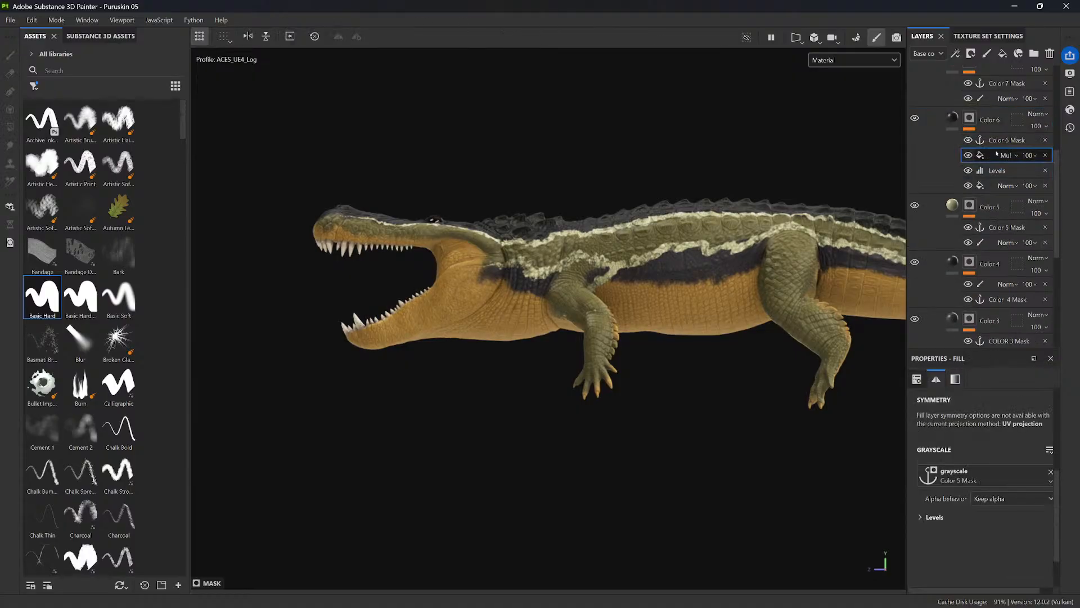
# - Remove the Multiply fill that references the Color 5 Mask from the Color 6 mask, keeping its Levels effect
pyautogui.click(1051, 54)
pyautogui.click(1051, 53)
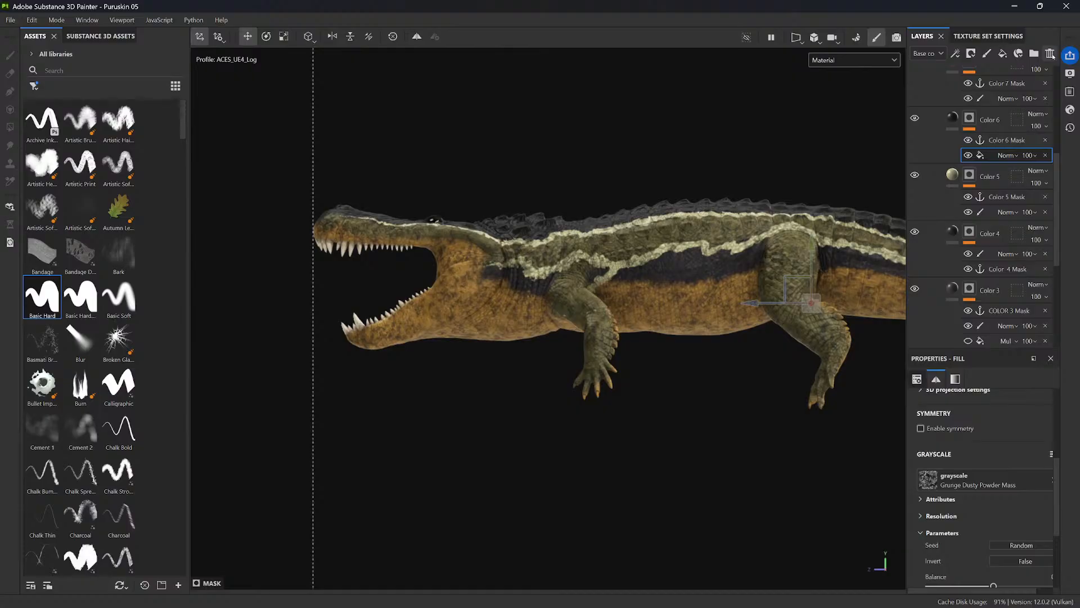
pyautogui.hotkey('ctrl', 'z')
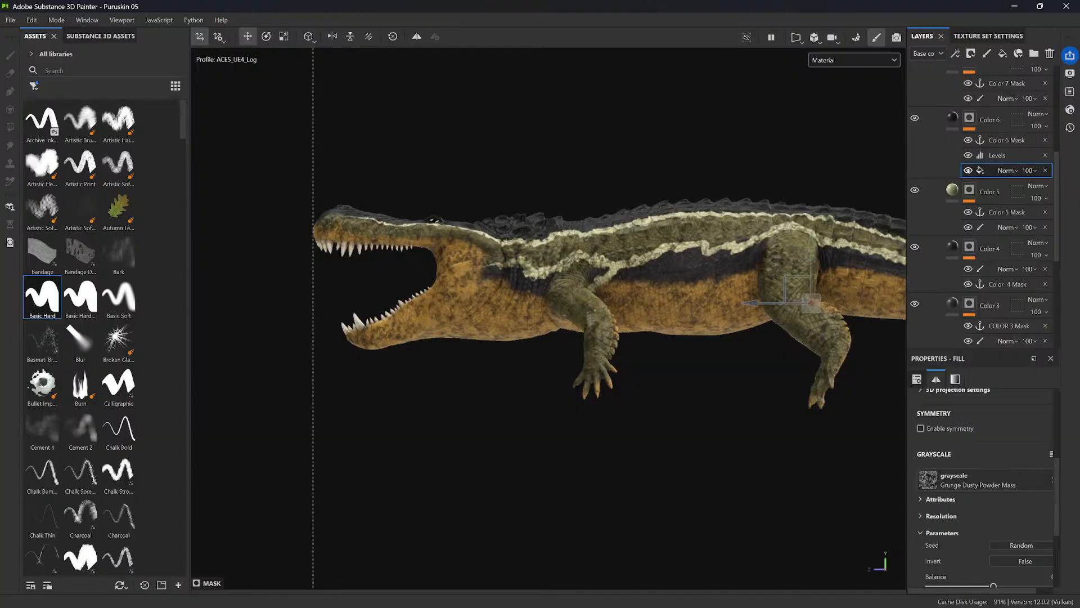
# - Change the Color 6 layer's base color to a dark olive brown with the color picker
pyautogui.scroll(3, 606, 281)
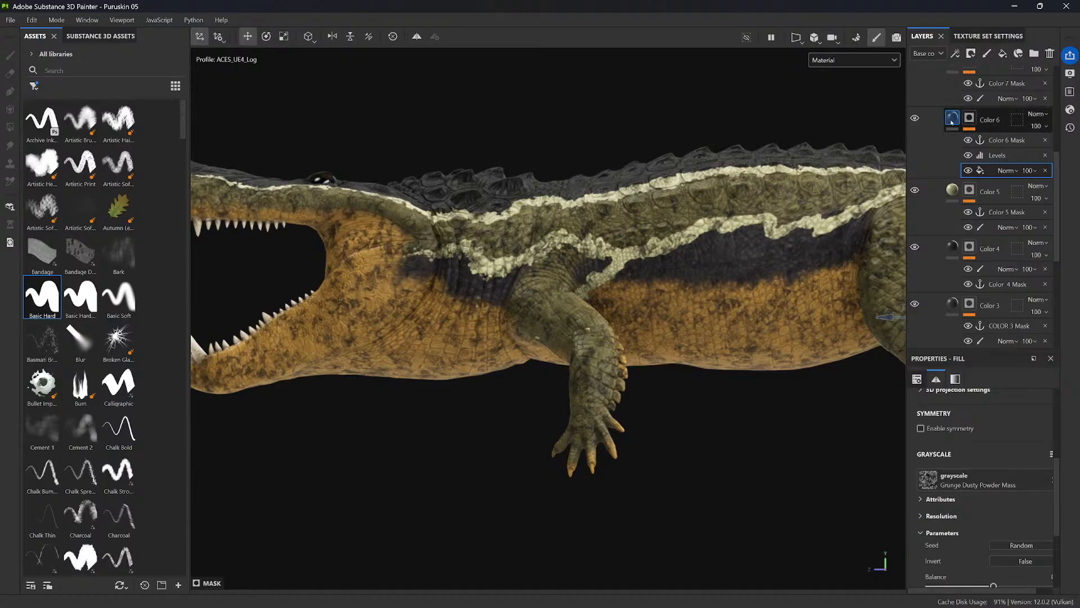
pyautogui.click(934, 124)
pyautogui.click(1040, 579)
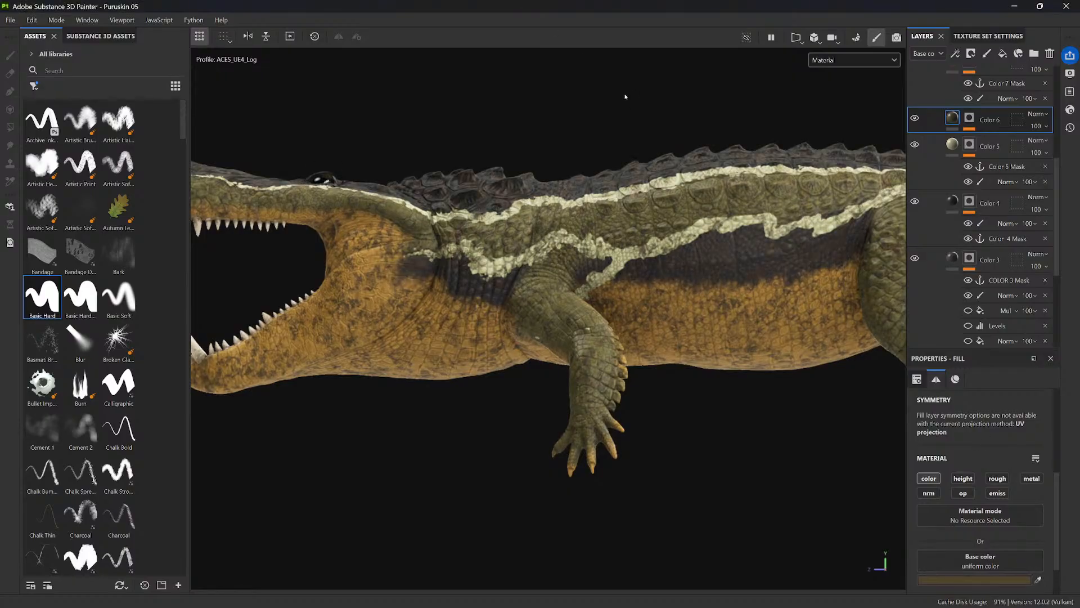
# - Add a paint effect to the Color 6 mask between its Levels and the grunge fill
pyautogui.click(969, 118)
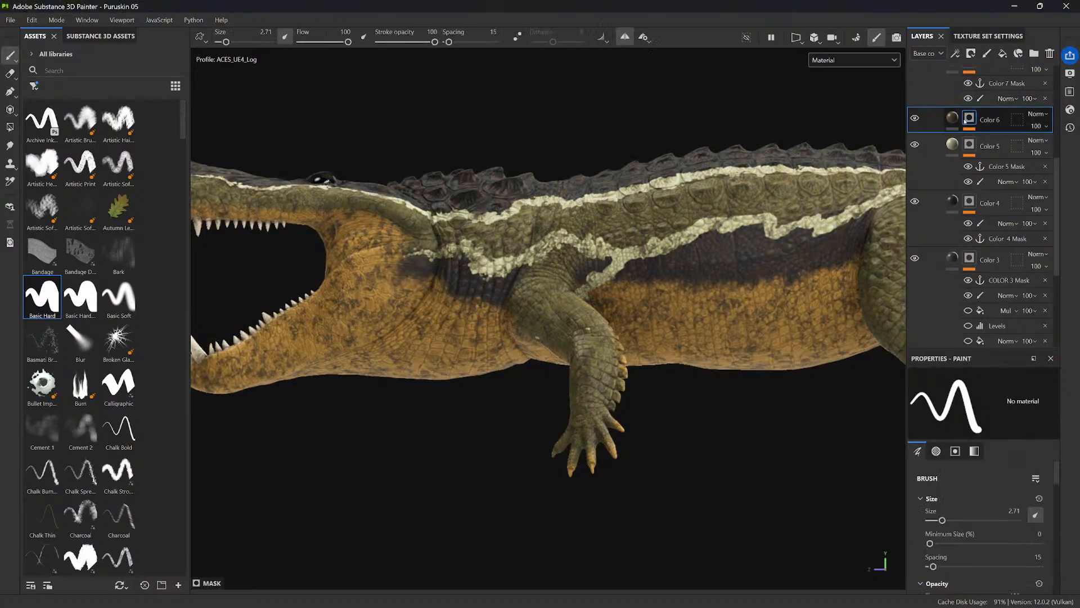
pyautogui.click(1001, 156)
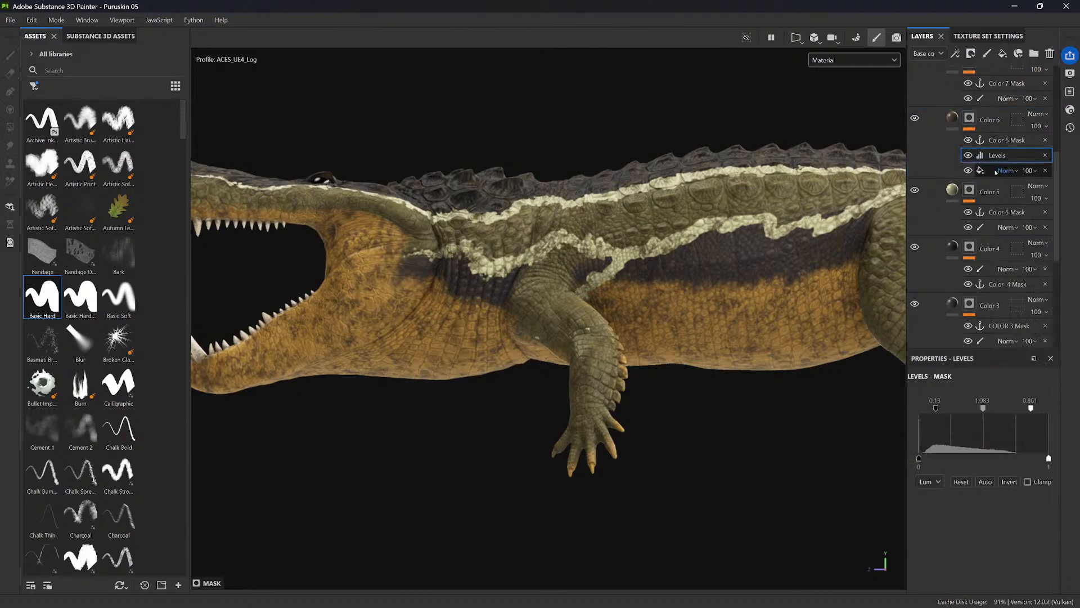
pyautogui.rightClick(991, 170)
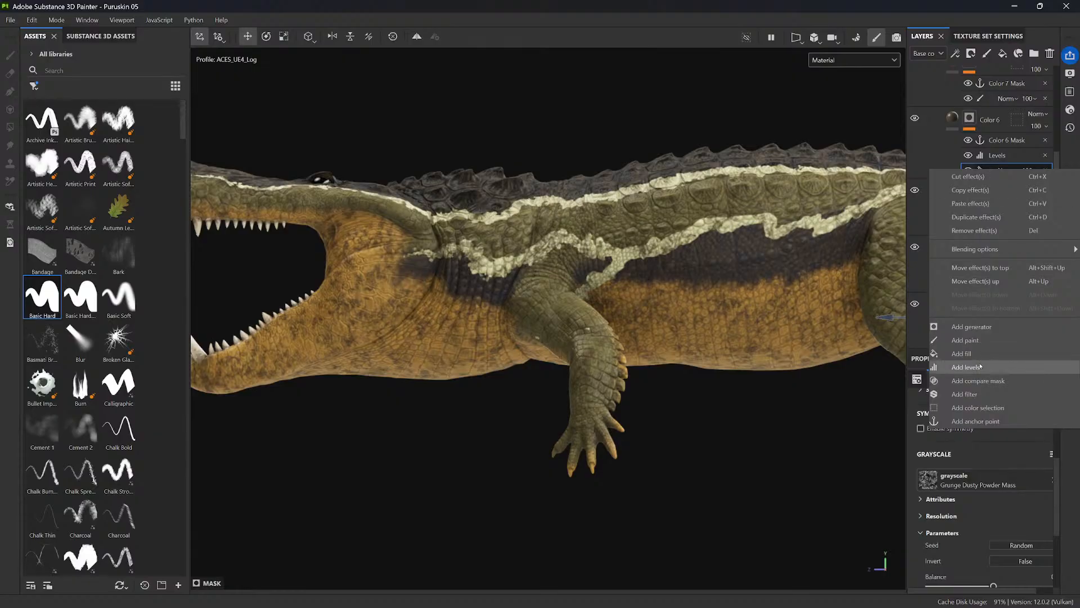
pyautogui.click(976, 341)
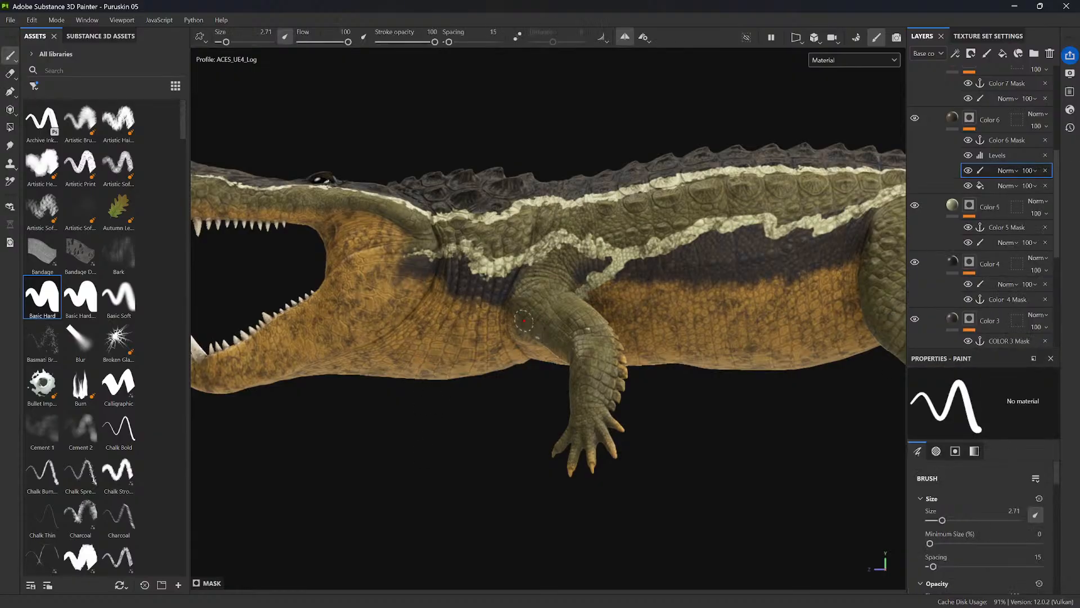
# - Paint out the dark specks on the lower jaw, throat and cheek with the hard brush at size 10.28
pyautogui.keyDown('ctrl'); pyautogui.moveTo(524, 320); pyautogui.dragTo(534, 325, button='right'); pyautogui.keyUp('ctrl')
pyautogui.moveTo(430, 329)
pyautogui.keyDown('alt'); pyautogui.mouseDown()
pyautogui.moveTo(515, 326)
pyautogui.moveTo(435, 328)
pyautogui.mouseUp(); pyautogui.keyUp('alt')
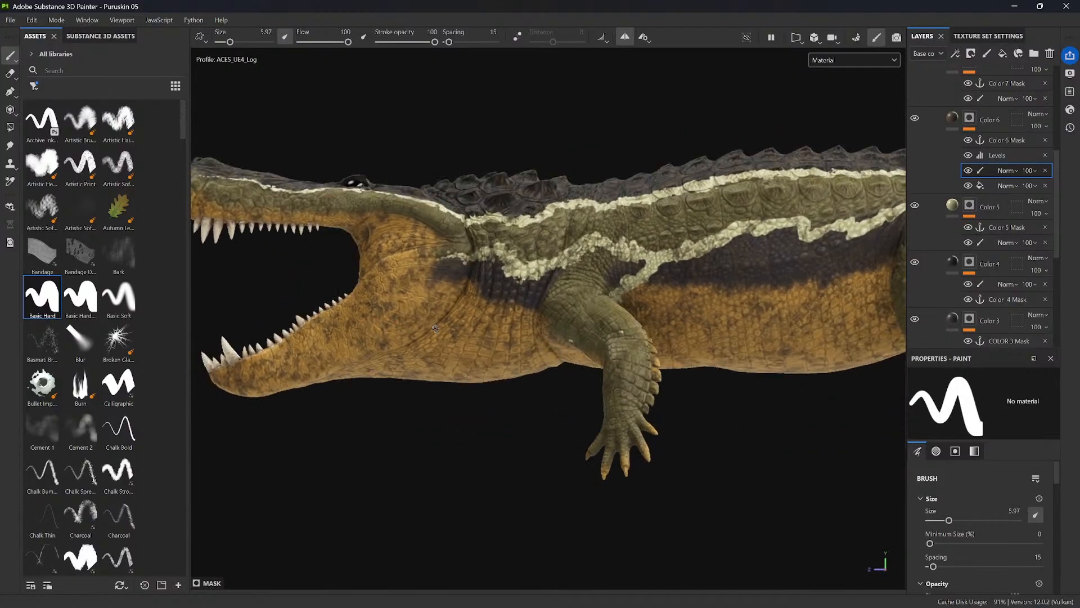
pyautogui.keyDown('alt'); pyautogui.moveTo(435, 328); pyautogui.dragTo(535, 347, button='middle'); pyautogui.keyUp('alt')
pyautogui.keyDown('ctrl'); pyautogui.moveTo(547, 322); pyautogui.dragTo(560, 323, button='right'); pyautogui.keyUp('ctrl')
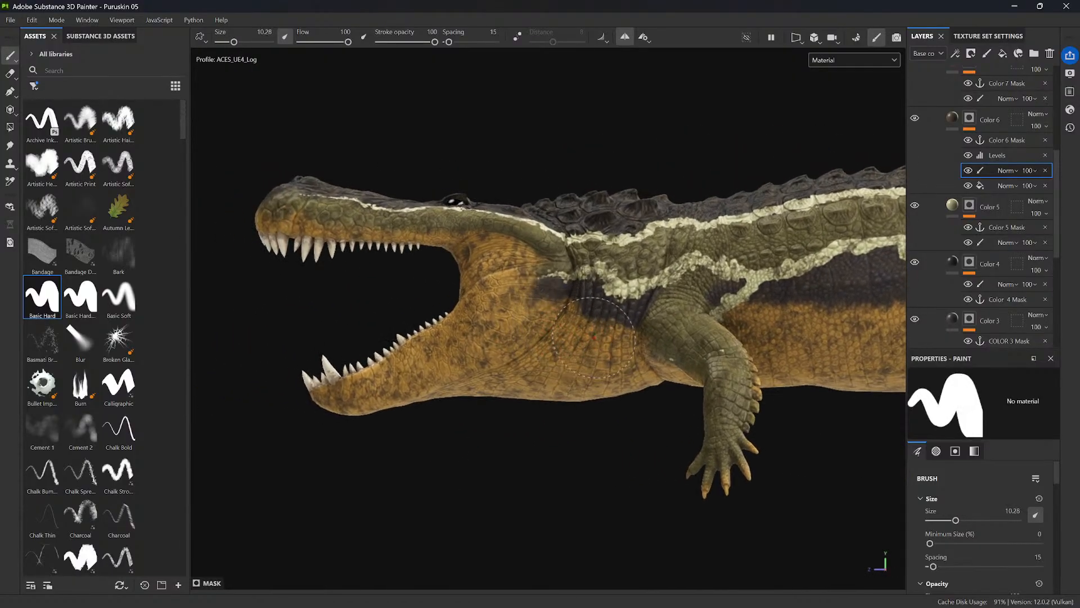
pyautogui.moveTo(594, 338)
pyautogui.mouseDown()
pyautogui.moveTo(605, 351)
pyautogui.moveTo(617, 323)
pyautogui.moveTo(342, 386)
pyautogui.mouseUp()
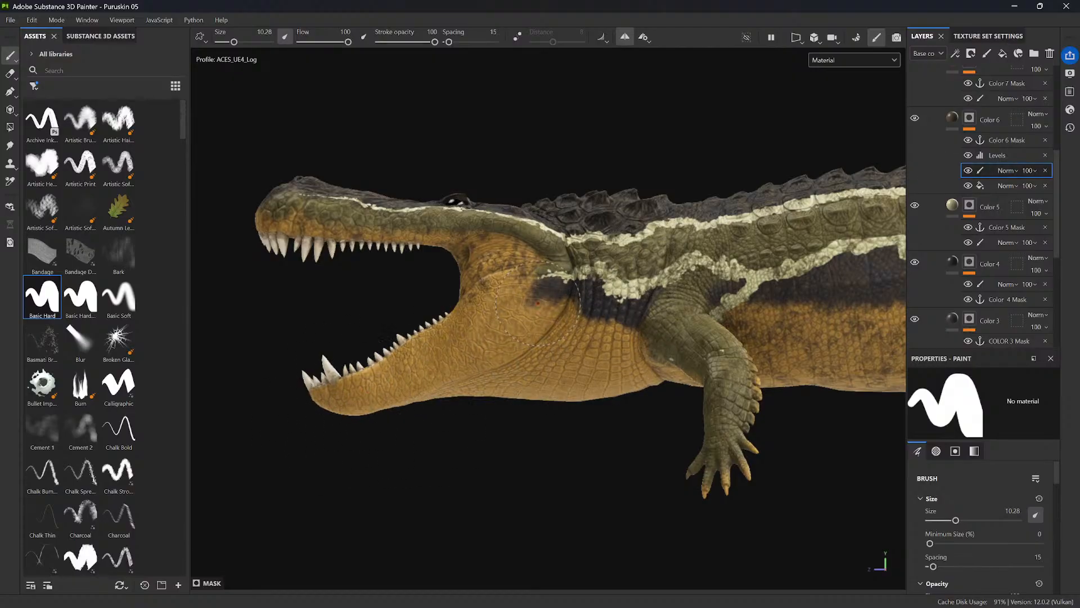
pyautogui.scroll(-1, 487, 253)
pyautogui.keyDown('alt'); pyautogui.moveTo(538, 307); pyautogui.dragTo(497, 323, button='middle'); pyautogui.keyUp('alt')
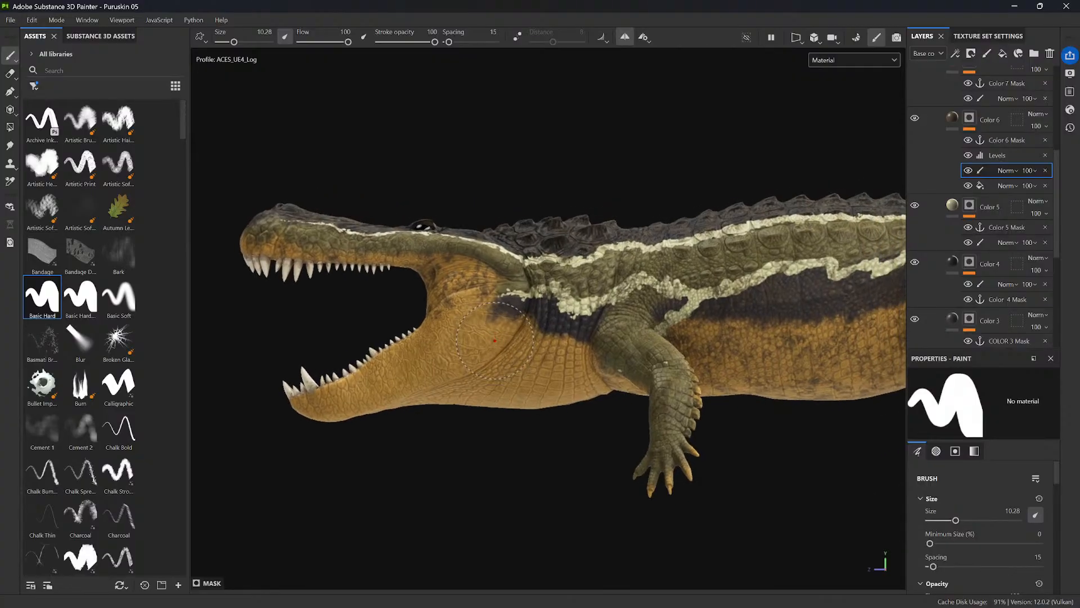
pyautogui.moveTo(497, 332)
pyautogui.keyDown('alt'); pyautogui.mouseDown()
pyautogui.moveTo(499, 360)
pyautogui.moveTo(510, 364)
pyautogui.moveTo(506, 337)
pyautogui.mouseUp(); pyautogui.keyUp('alt')
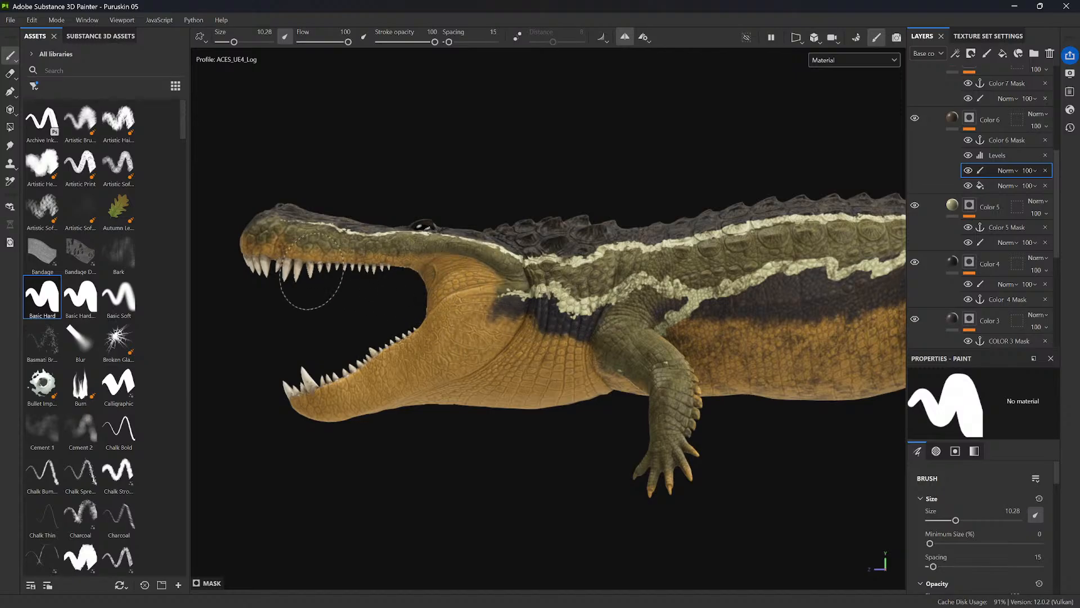
# - Add a fill above Levels in the Color 6 mask and link its grayscale to the COLOR 2 Mask anchor point
pyautogui.click(1011, 154)
pyautogui.rightClick(1012, 153)
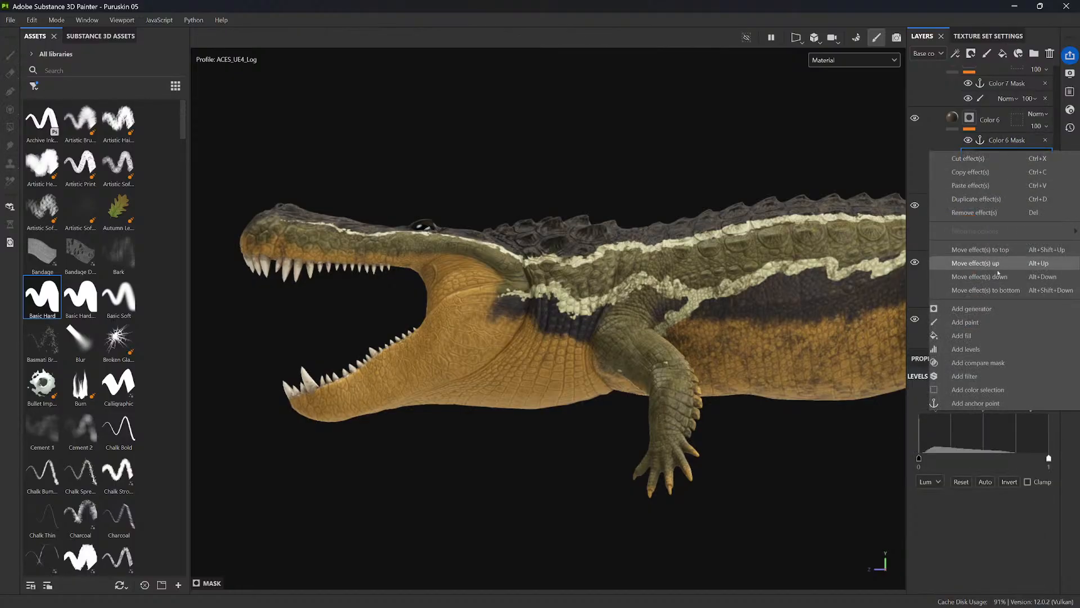
pyautogui.click(962, 336)
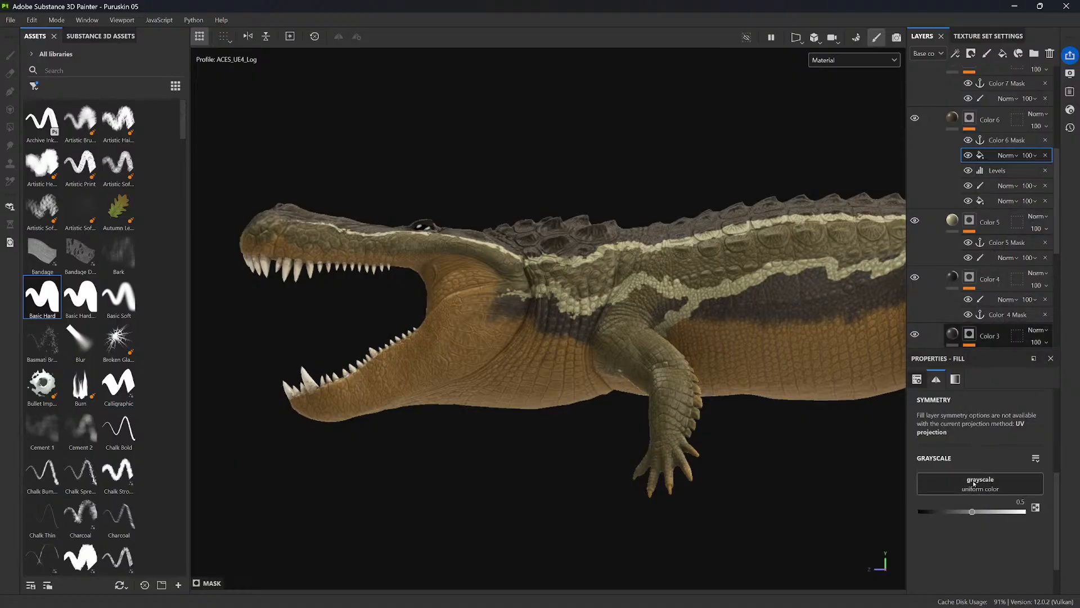
pyautogui.scroll(-3, 1055, 285)
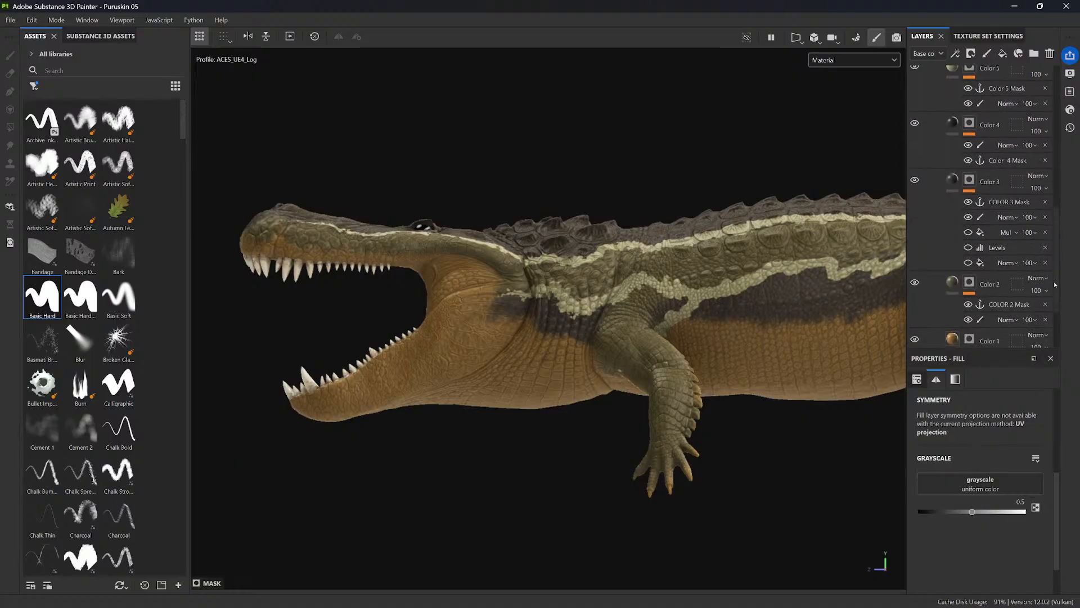
pyautogui.scroll(3, 1056, 285)
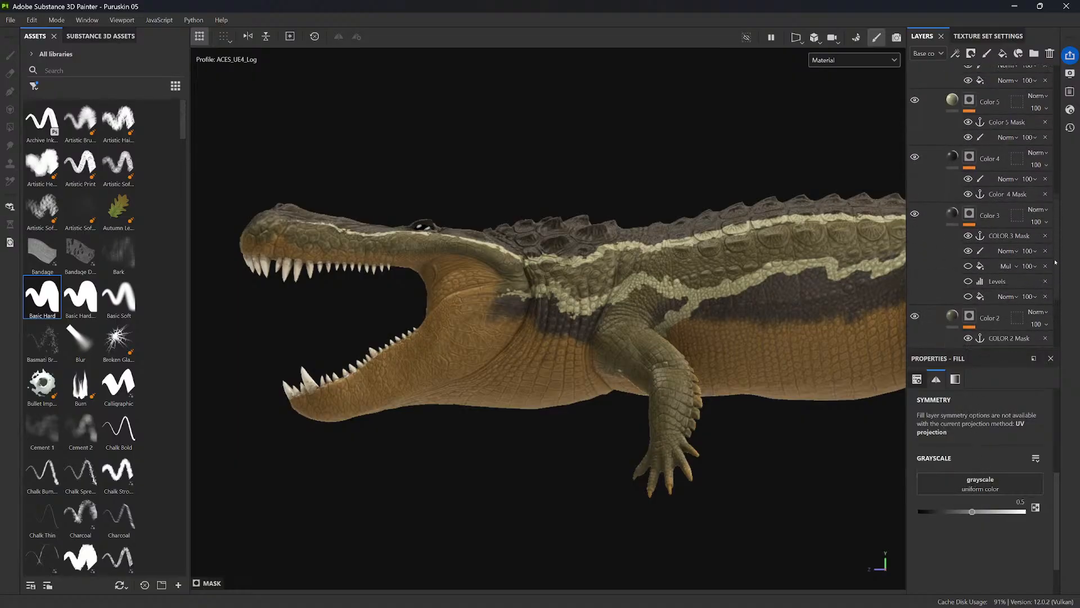
pyautogui.click(985, 478)
pyautogui.click(993, 316)
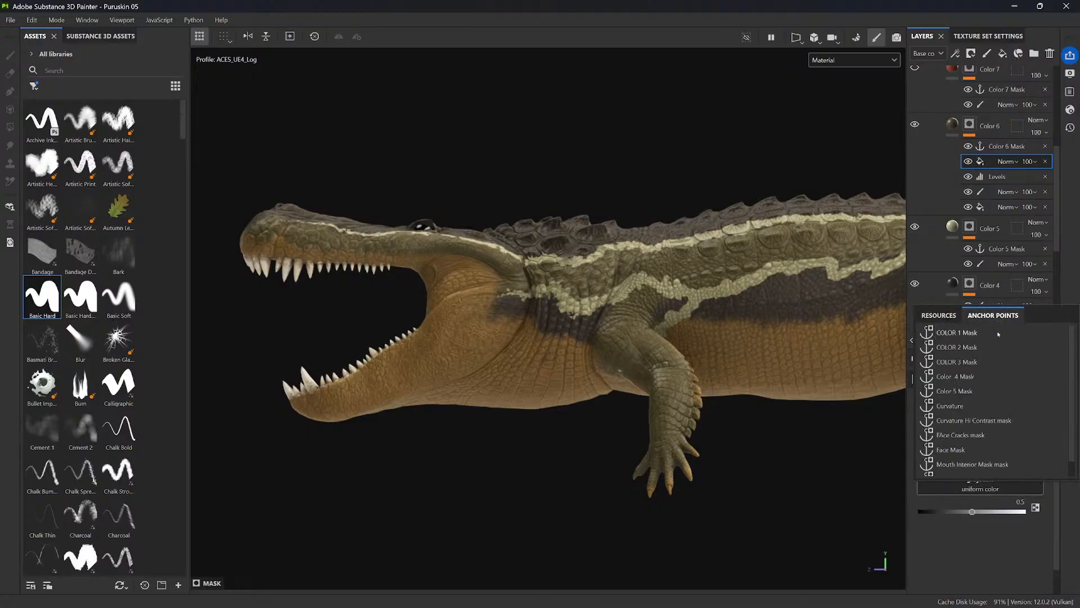
pyautogui.click(968, 347)
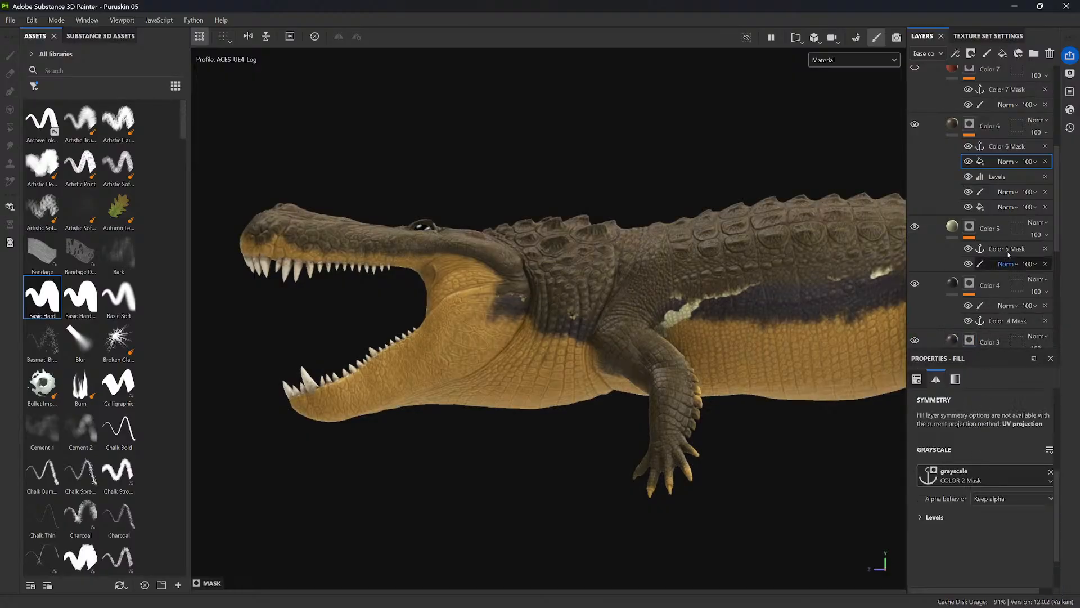
# - Set the blending mode of the COLOR 2 Mask fill in the Color 6 mask to Multiply
pyautogui.click(1037, 162)
pyautogui.click(1007, 162)
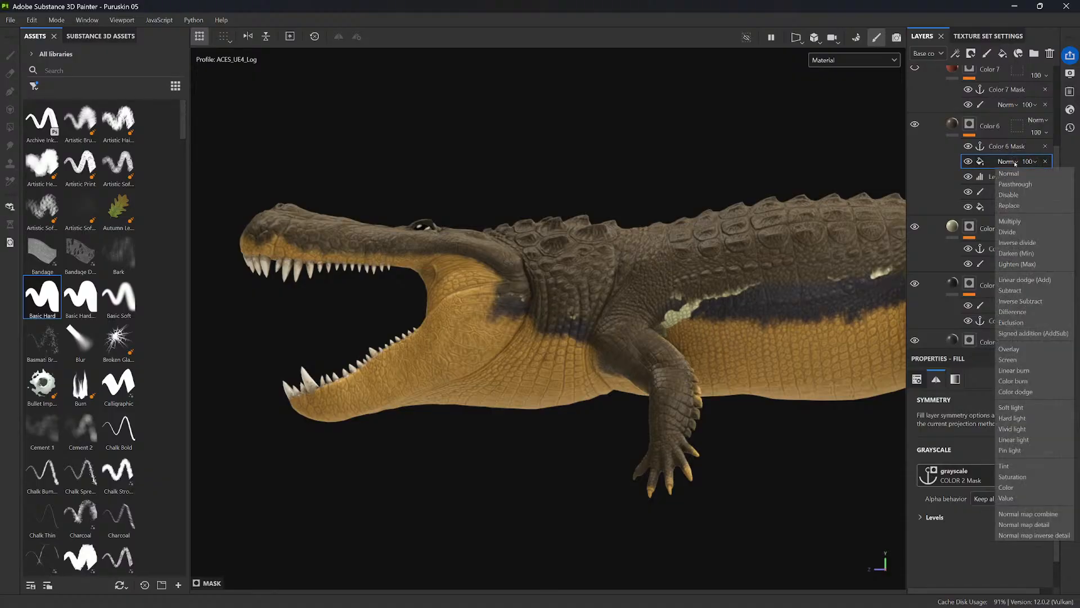
pyautogui.click(1001, 214)
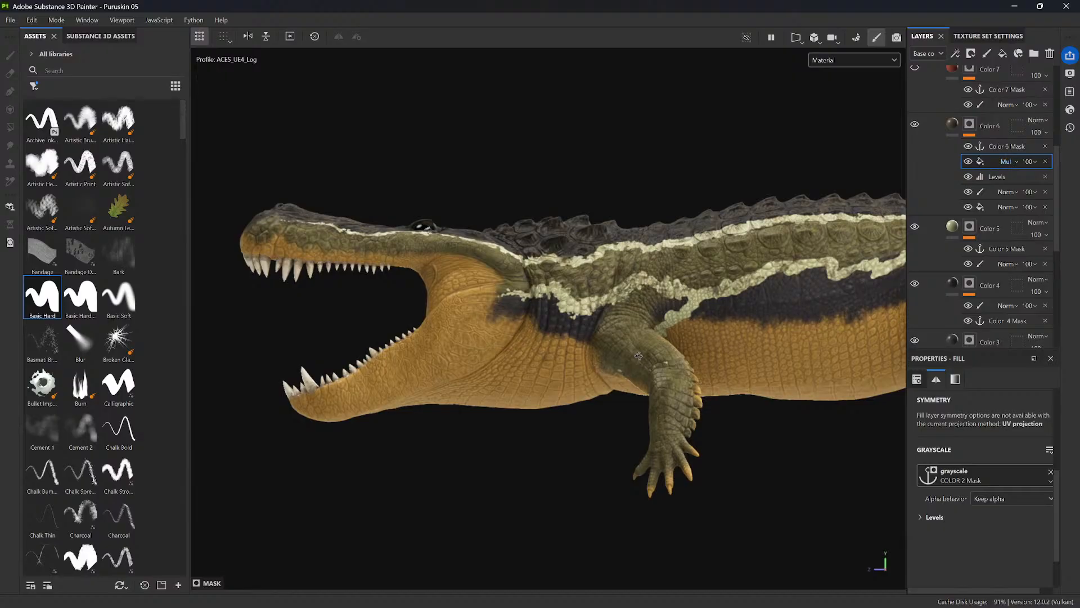
pyautogui.moveTo(638, 356)
pyautogui.keyDown('alt'); pyautogui.mouseDown()
pyautogui.moveTo(694, 399)
pyautogui.moveTo(636, 367)
pyautogui.mouseUp(); pyautogui.keyUp('alt')
pyautogui.click(706, 374)
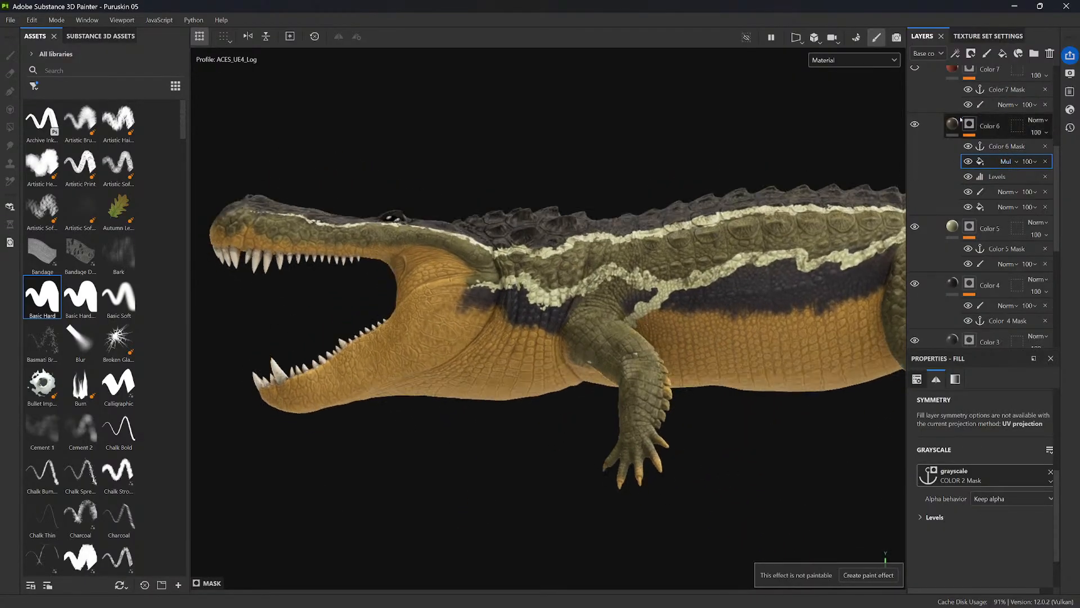
# - Move the Color 6 layer down the stack so it sits between Color 3 and Color 2
pyautogui.moveTo(954, 124)
pyautogui.mouseDown()
pyautogui.moveTo(956, 346)
pyautogui.moveTo(957, 335)
pyautogui.mouseUp()
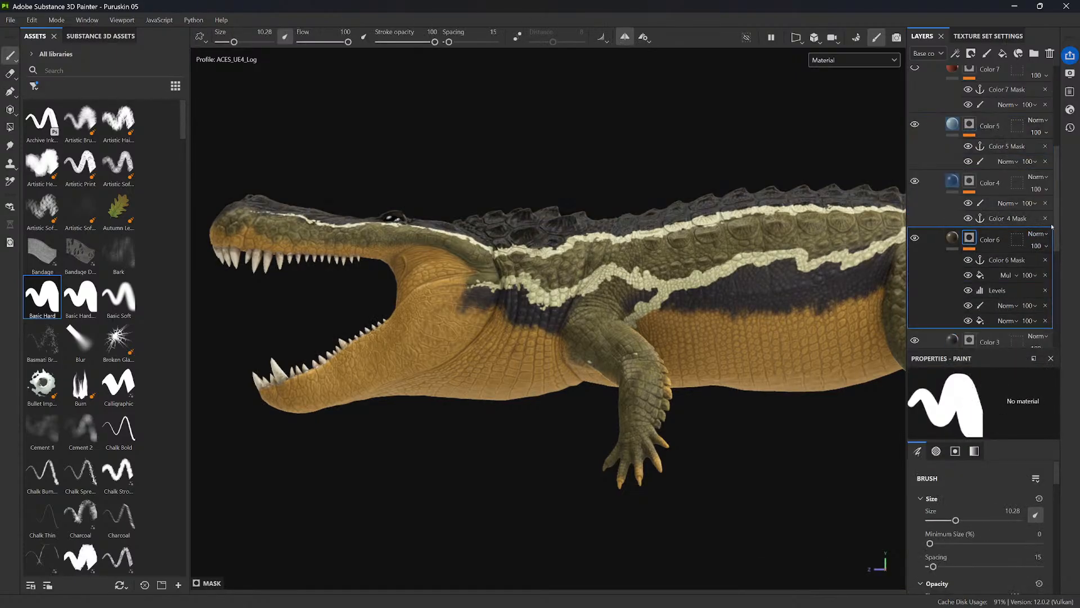
pyautogui.scroll(-2, 1057, 236)
pyautogui.scroll(-3, 1057, 237)
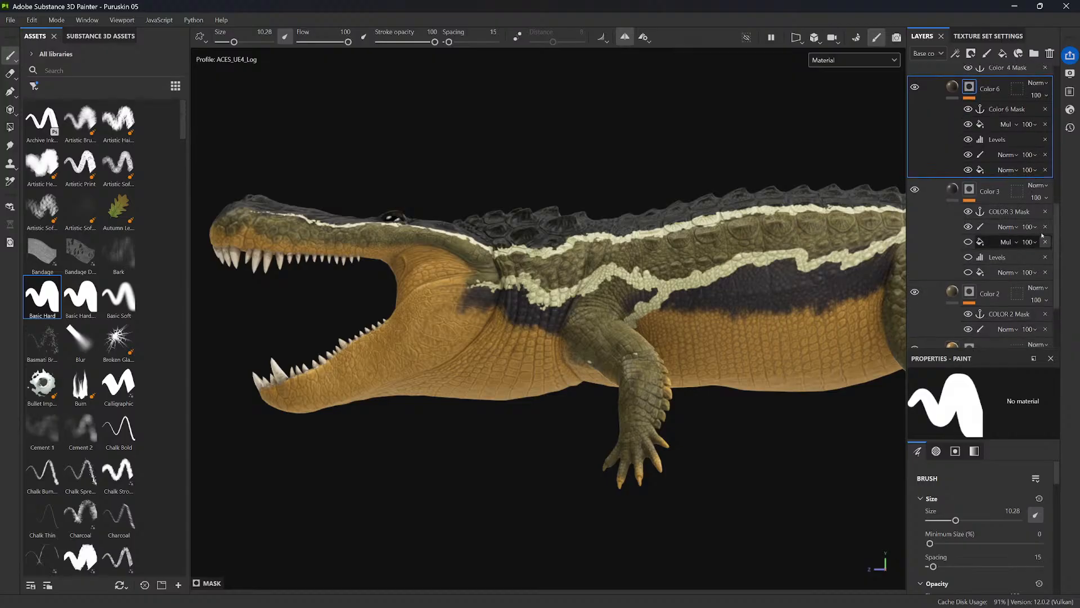
pyautogui.moveTo(951, 89); pyautogui.dragTo(946, 291)
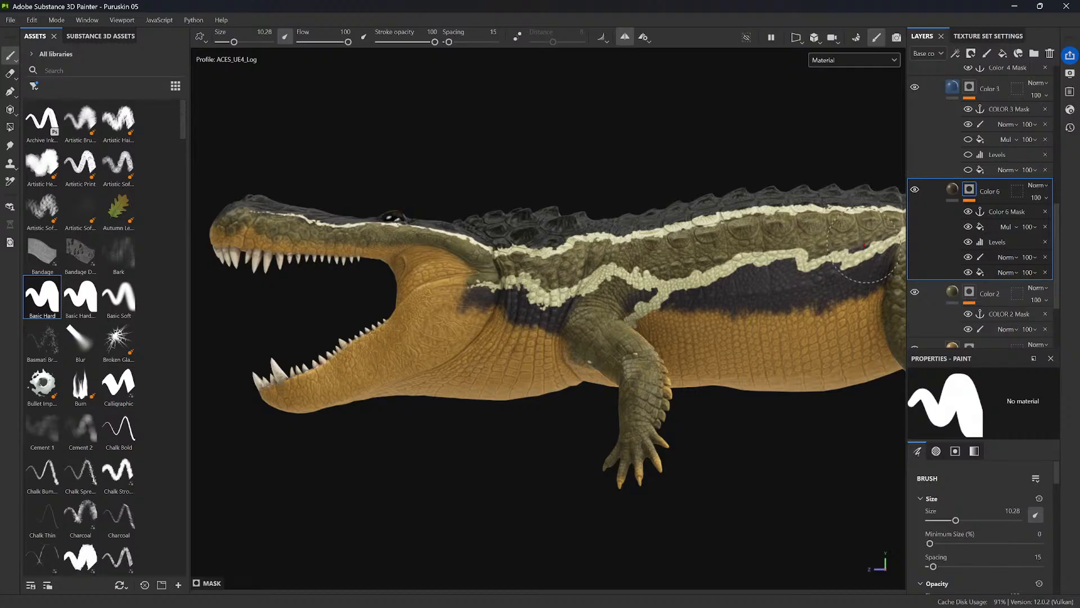
# - Display only the Base color channel in the viewport, framed on the front leg and flank
pyautogui.moveTo(771, 321)
pyautogui.keyDown('alt'); pyautogui.mouseDown()
pyautogui.moveTo(829, 387)
pyautogui.moveTo(789, 301)
pyautogui.mouseUp(); pyautogui.keyUp('alt')
pyautogui.click(847, 61)
pyautogui.click(832, 109)
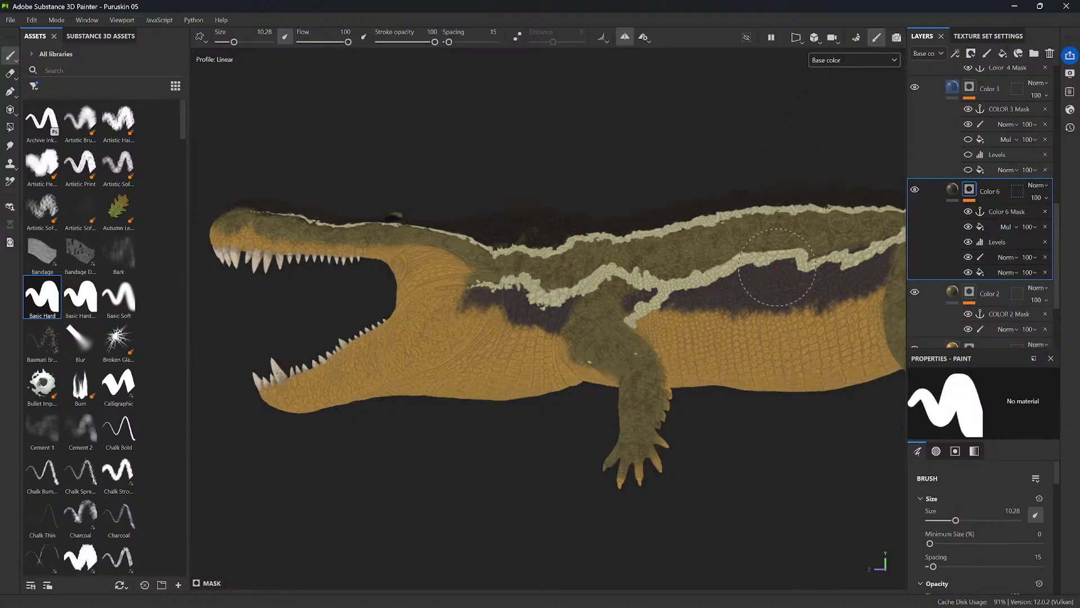
pyautogui.scroll(3, 799, 270)
pyautogui.scroll(-1, 1004, 225)
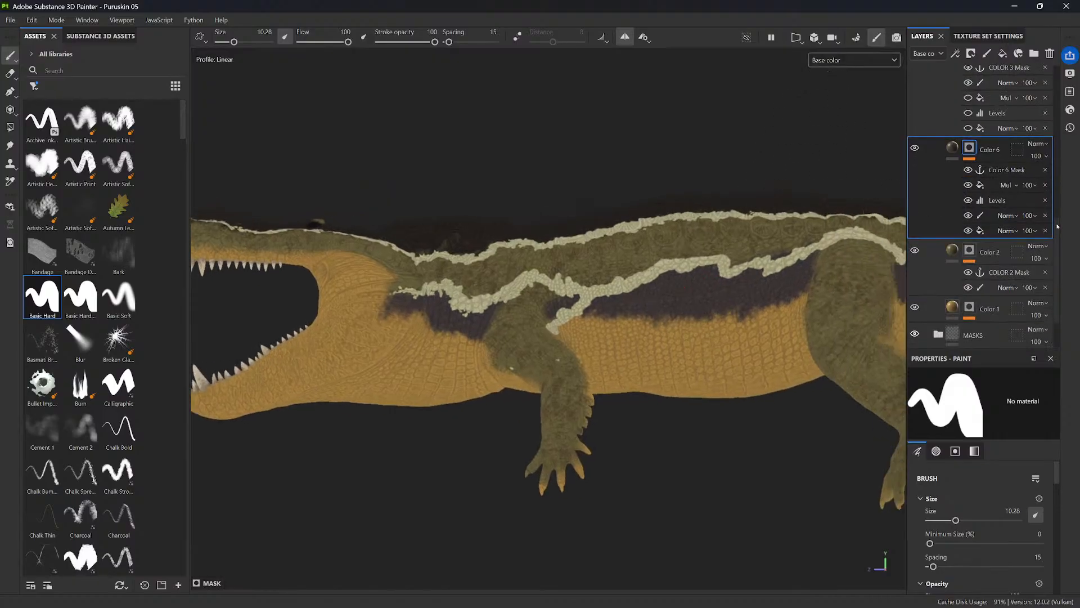
# - Compare the belly with the Color 6 mask's Multiply fill hidden and shown
pyautogui.click(999, 202)
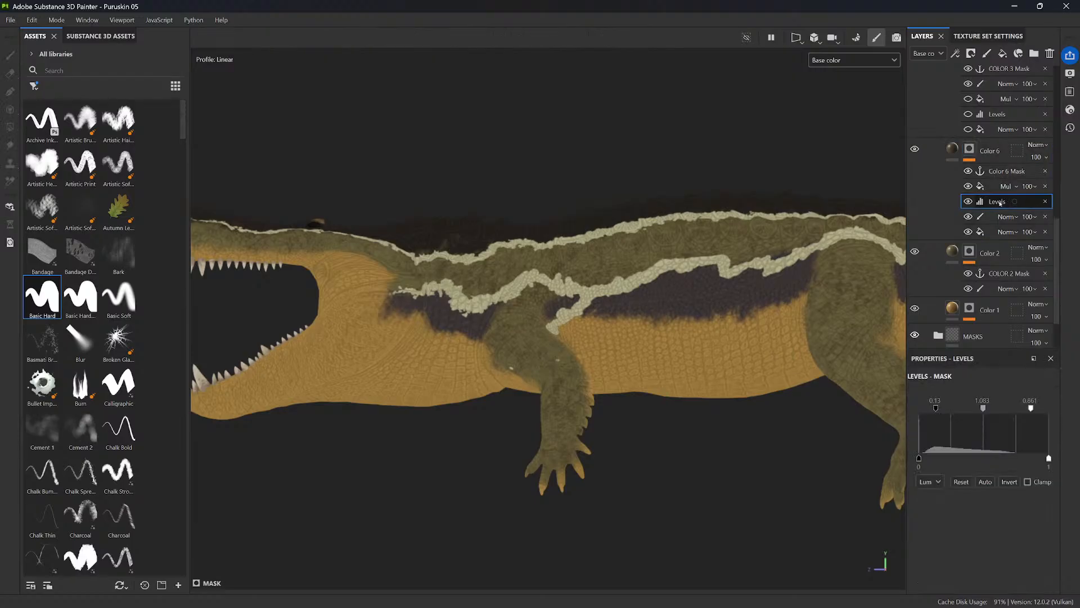
pyautogui.click(968, 186)
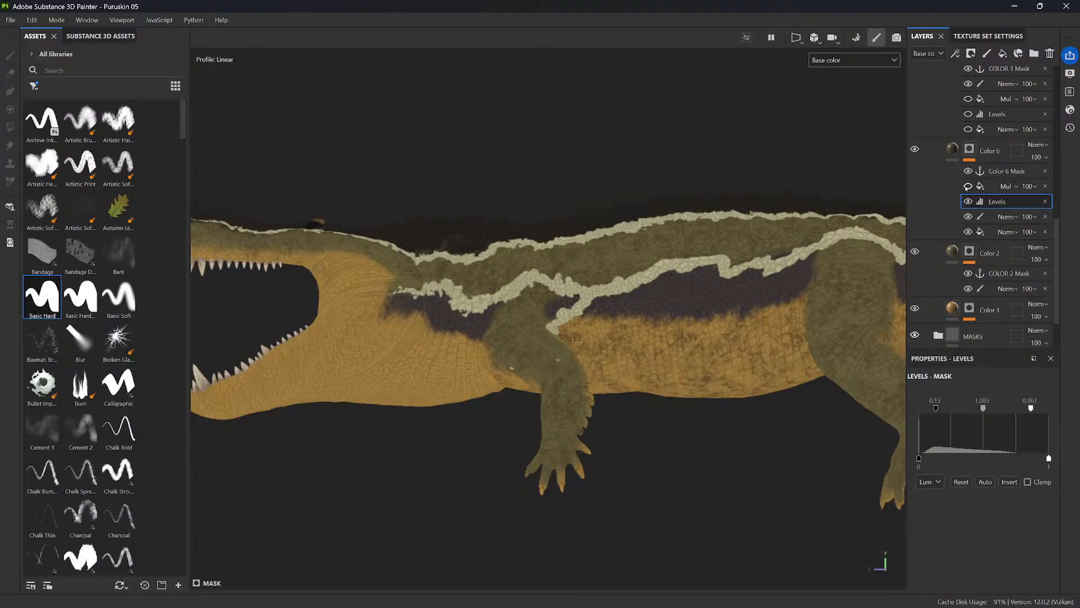
pyautogui.click(968, 186)
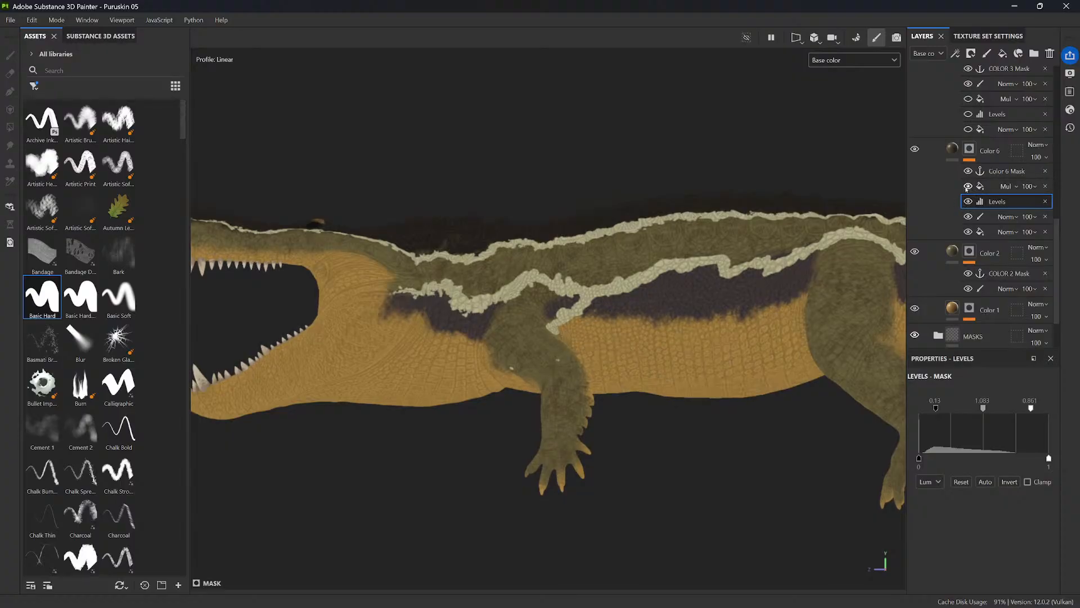
# - Add a paint effect above Levels in the Color 6 mask and load a dotted Kyle's Spatter brush at size 11.57
pyautogui.rightClick(1012, 202)
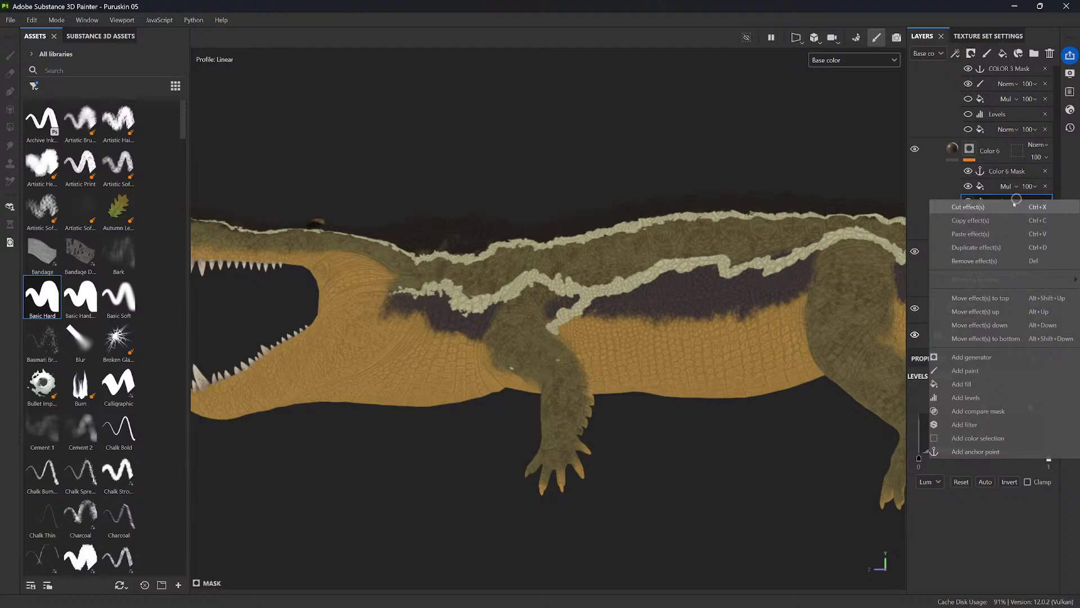
pyautogui.click(967, 371)
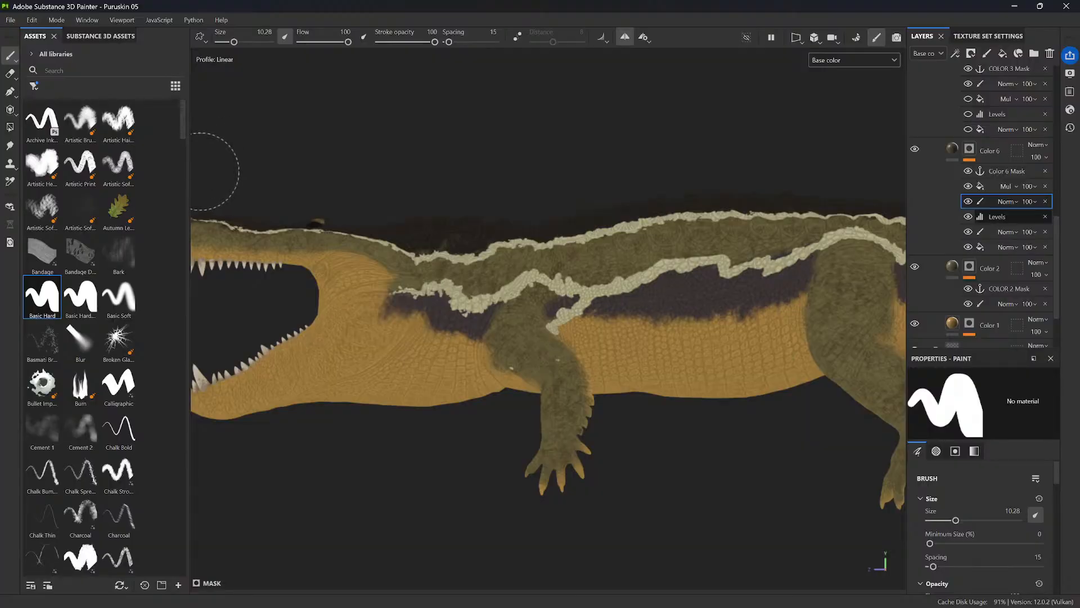
pyautogui.moveTo(184, 133); pyautogui.dragTo(197, 383)
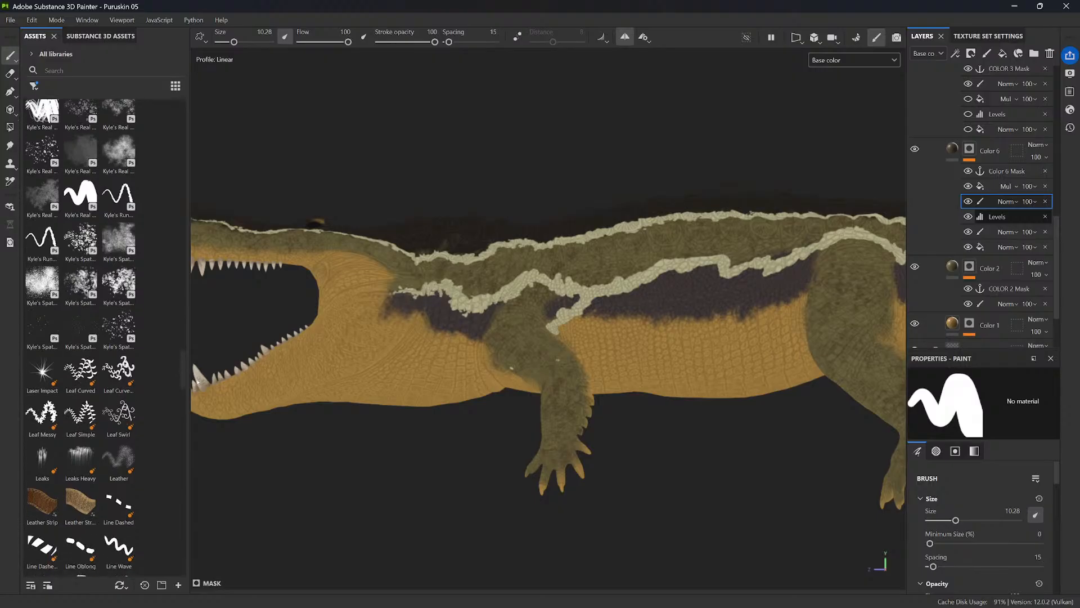
pyautogui.click(133, 330)
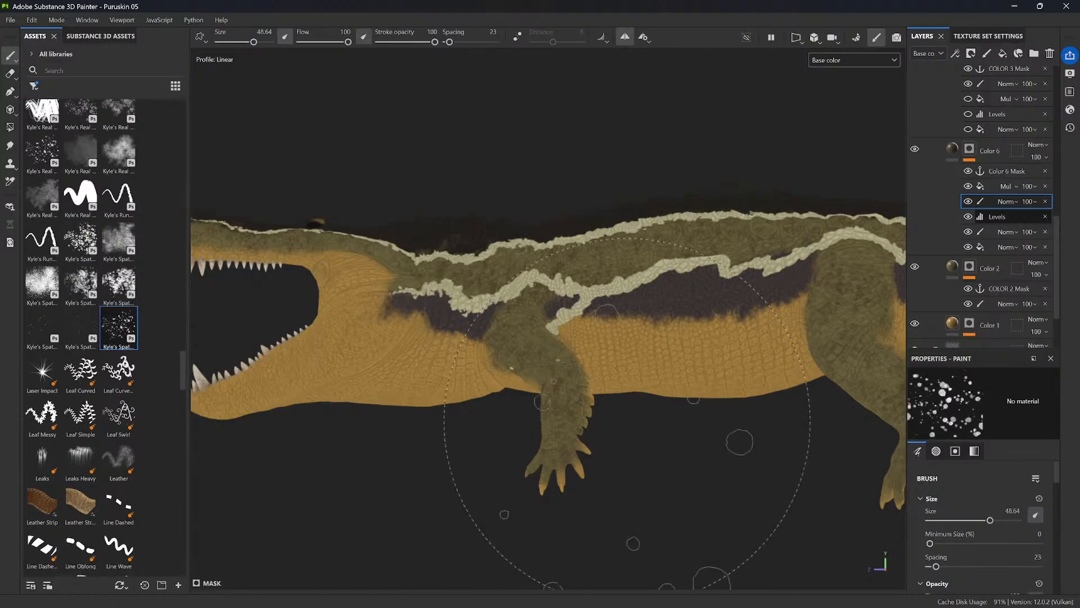
pyautogui.scroll(6, 548, 444)
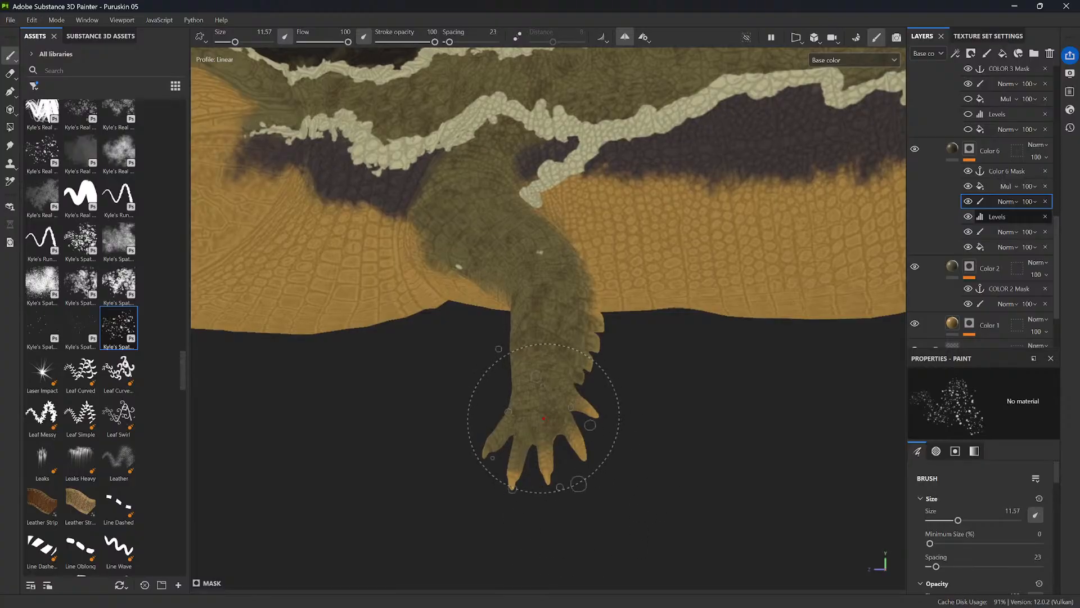
# - Spatter brown dots over the front leg's forearm and foot in the Color 6 mask, reducing the brush size to 8.38 and 5.87
pyautogui.keyDown('alt'); pyautogui.moveTo(543, 418); pyautogui.dragTo(581, 462); pyautogui.keyUp('alt')
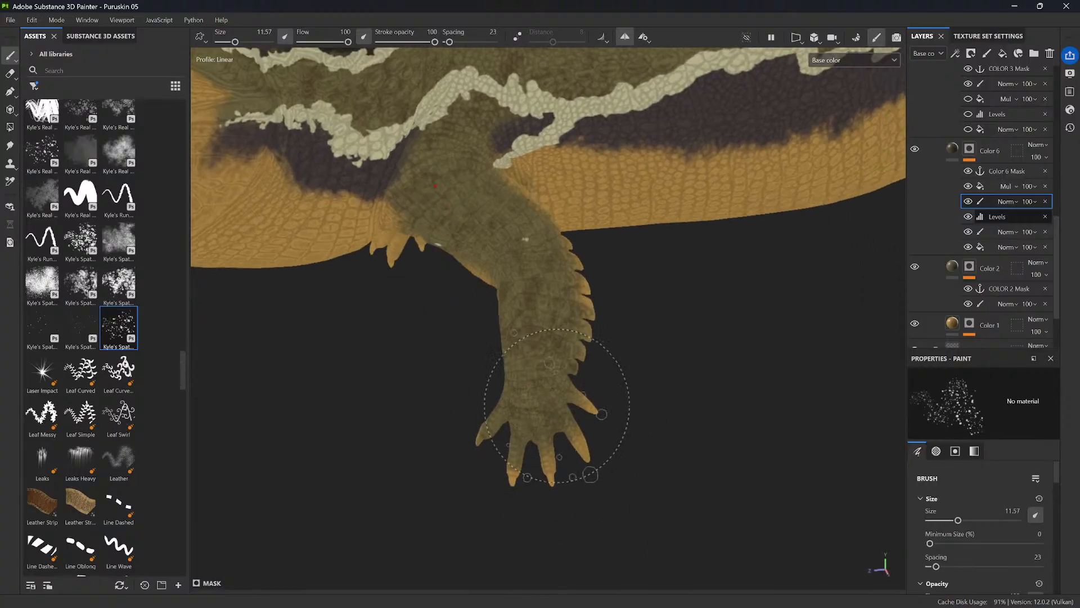
pyautogui.keyDown('ctrl'); pyautogui.moveTo(556, 409); pyautogui.dragTo(538, 408, button='right'); pyautogui.keyUp('ctrl')
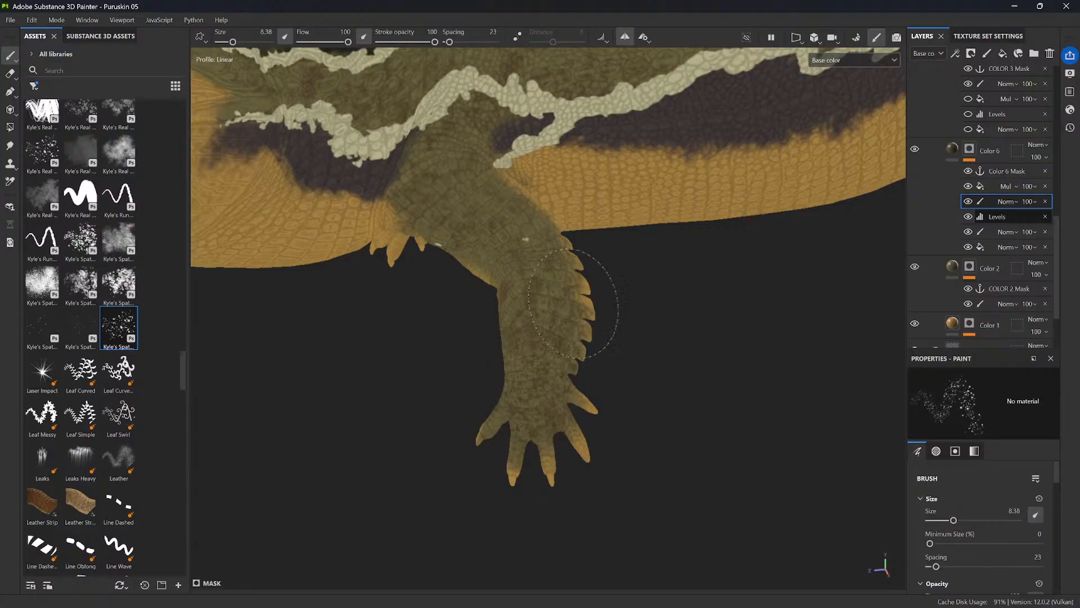
pyautogui.keyDown('alt'); pyautogui.moveTo(572, 320); pyautogui.dragTo(552, 312); pyautogui.keyUp('alt')
pyautogui.keyDown('alt'); pyautogui.moveTo(557, 315); pyautogui.dragTo(524, 350, button='middle'); pyautogui.keyUp('alt')
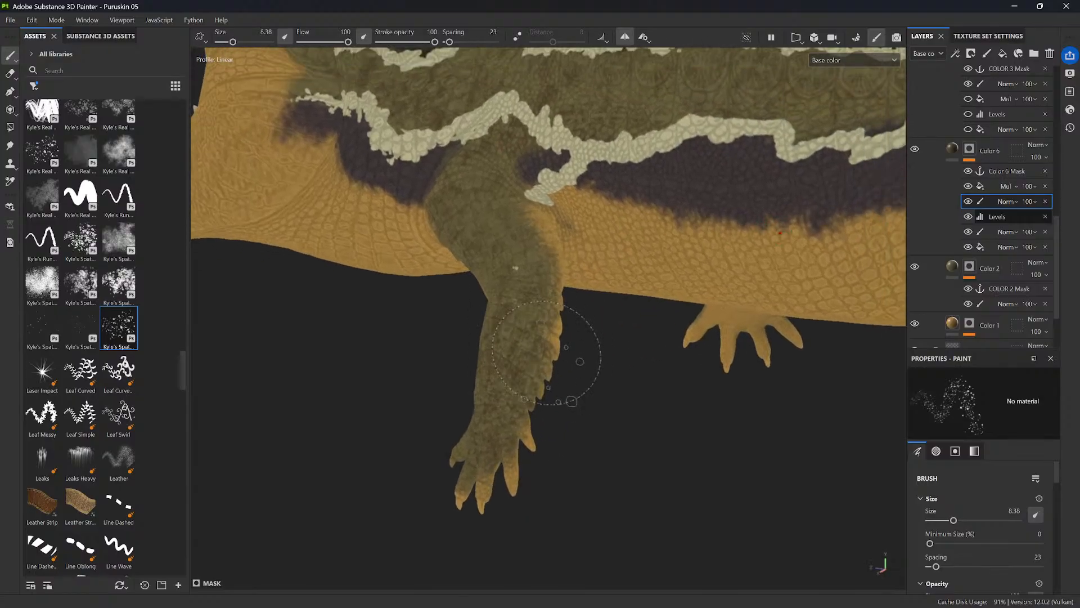
pyautogui.keyDown('ctrl'); pyautogui.moveTo(546, 351); pyautogui.dragTo(524, 344, button='right'); pyautogui.keyUp('ctrl')
pyautogui.keyDown('alt'); pyautogui.moveTo(546, 345); pyautogui.dragTo(572, 345); pyautogui.keyUp('alt')
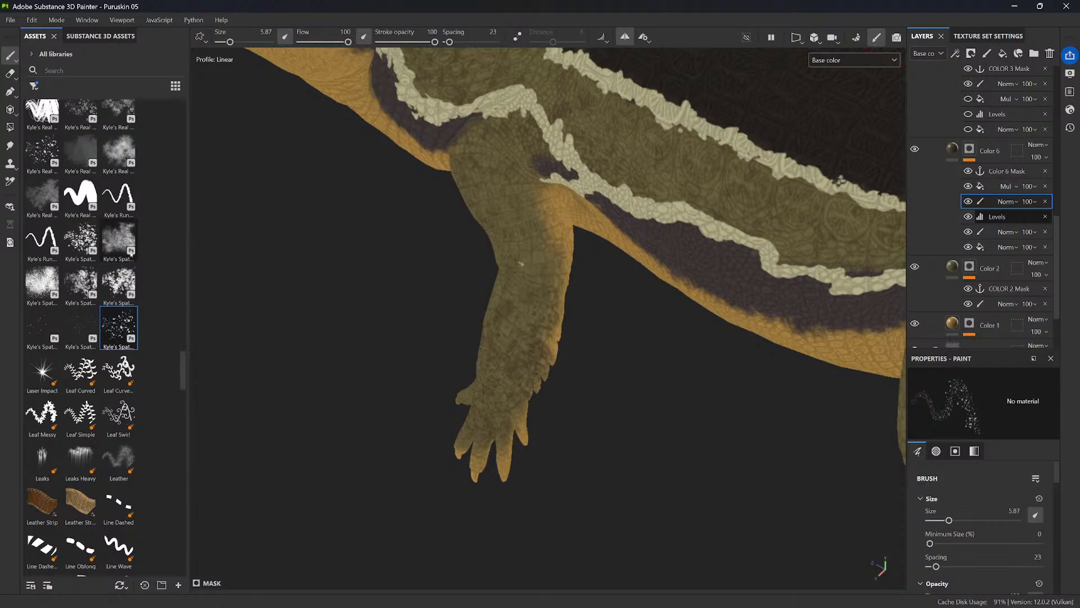
# - In the Color 2 mask's paint effect, cover the forearm's rear edge and outer toe in olive, using a dense Kyle's Spatter brush at size 3.18
pyautogui.click(993, 304)
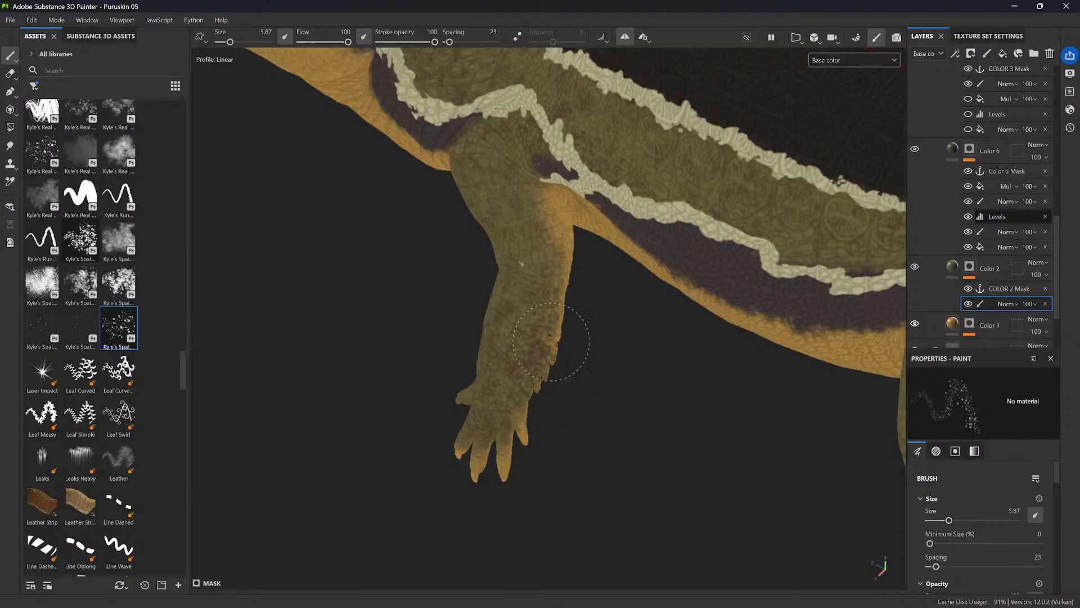
pyautogui.moveTo(555, 326); pyautogui.dragTo(552, 346)
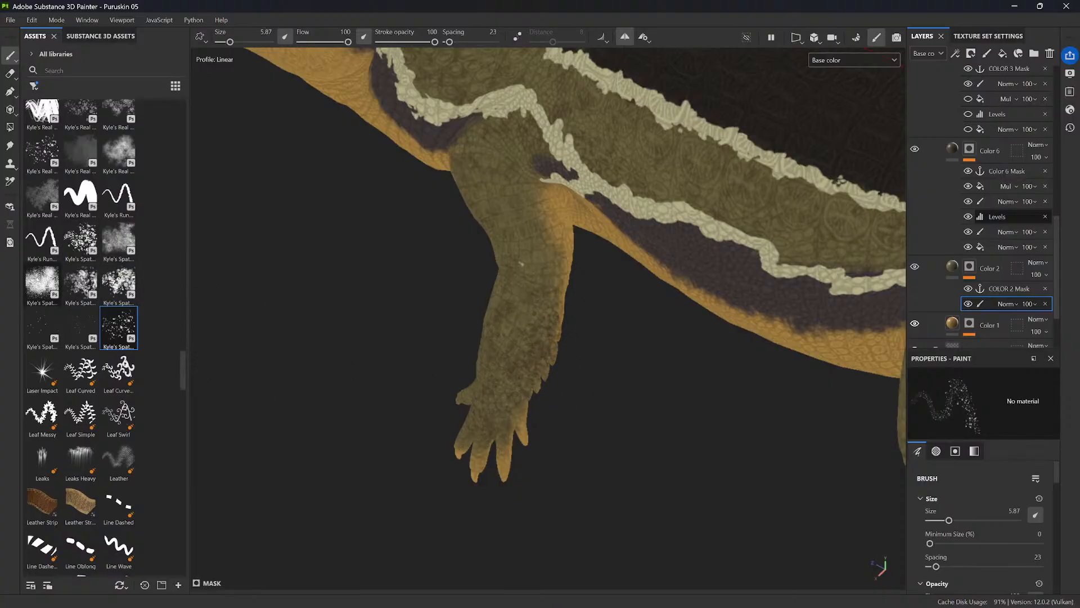
pyautogui.click(42, 284)
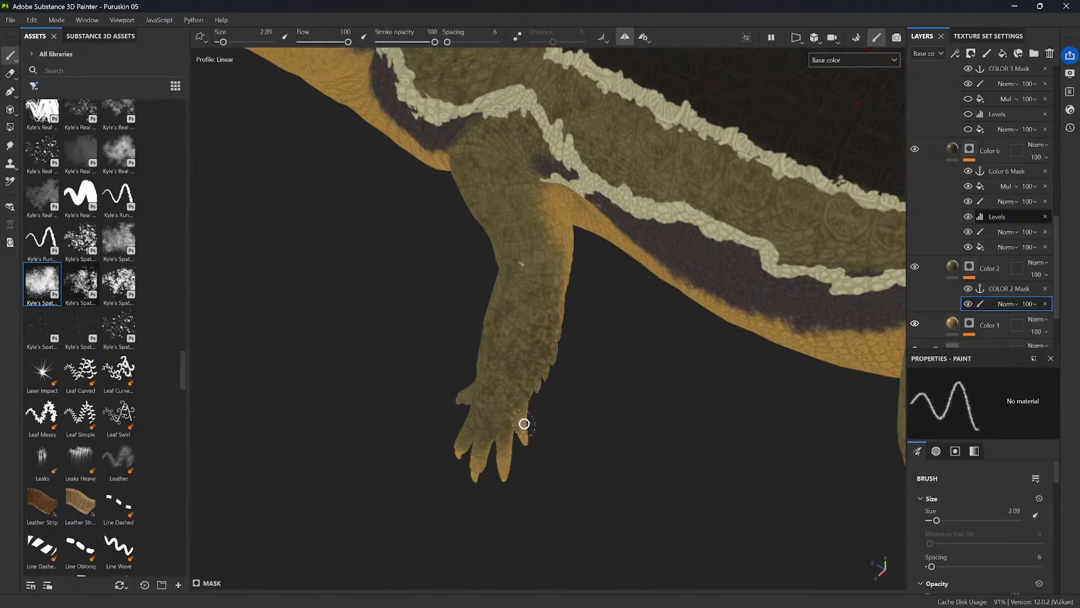
pyautogui.keyDown('ctrl'); pyautogui.moveTo(524, 423); pyautogui.dragTo(531, 423, button='right'); pyautogui.keyUp('ctrl')
pyautogui.moveTo(532, 437)
pyautogui.mouseDown()
pyautogui.moveTo(523, 419)
pyautogui.moveTo(508, 430)
pyautogui.mouseUp()
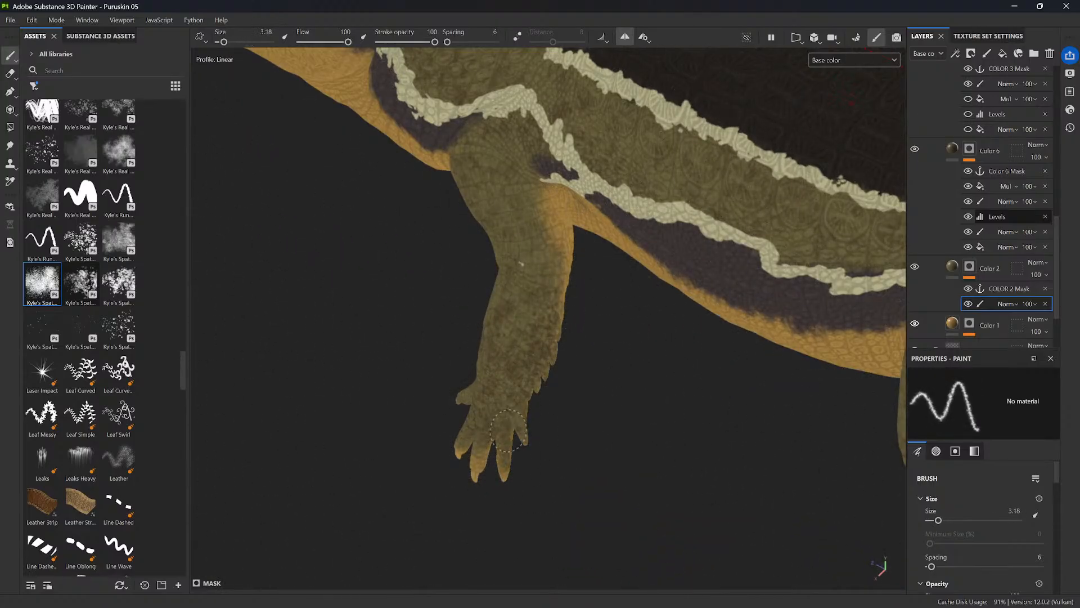
# - Extend the olive Color 2 paint over the front foot's remaining toes and claws and the upper arm's edge
pyautogui.keyDown('alt'); pyautogui.moveTo(502, 486); pyautogui.dragTo(579, 451); pyautogui.keyUp('alt')
pyautogui.moveTo(483, 442)
pyautogui.mouseDown()
pyautogui.moveTo(497, 459)
pyautogui.moveTo(586, 475)
pyautogui.mouseUp()
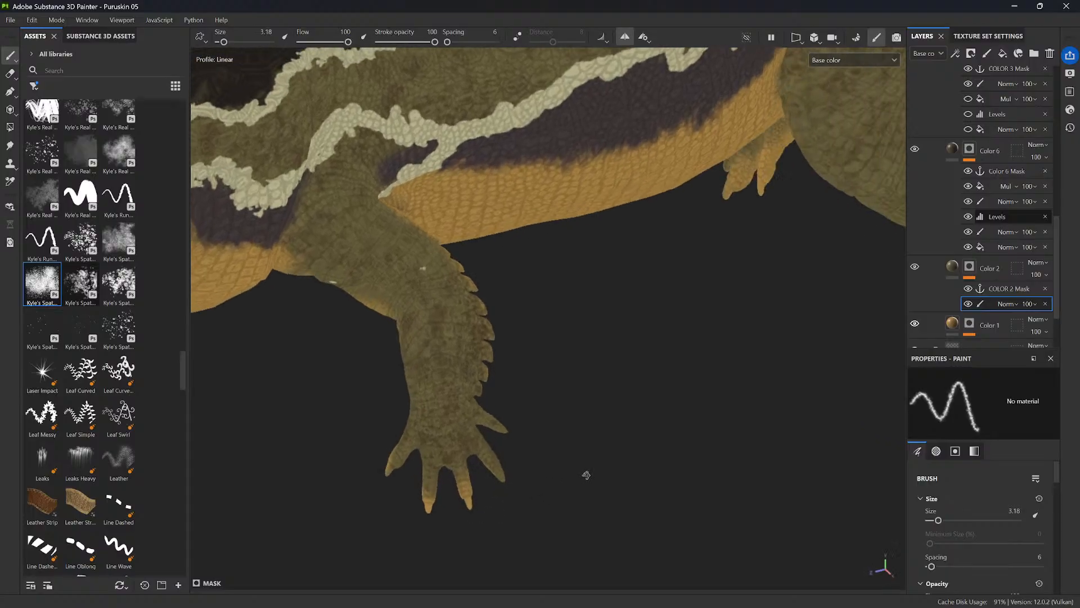
pyautogui.keyDown('alt'); pyautogui.moveTo(530, 497); pyautogui.dragTo(580, 450, button='middle'); pyautogui.keyUp('alt')
pyautogui.moveTo(521, 465)
pyautogui.mouseDown()
pyautogui.moveTo(529, 451)
pyautogui.moveTo(532, 481)
pyautogui.mouseUp()
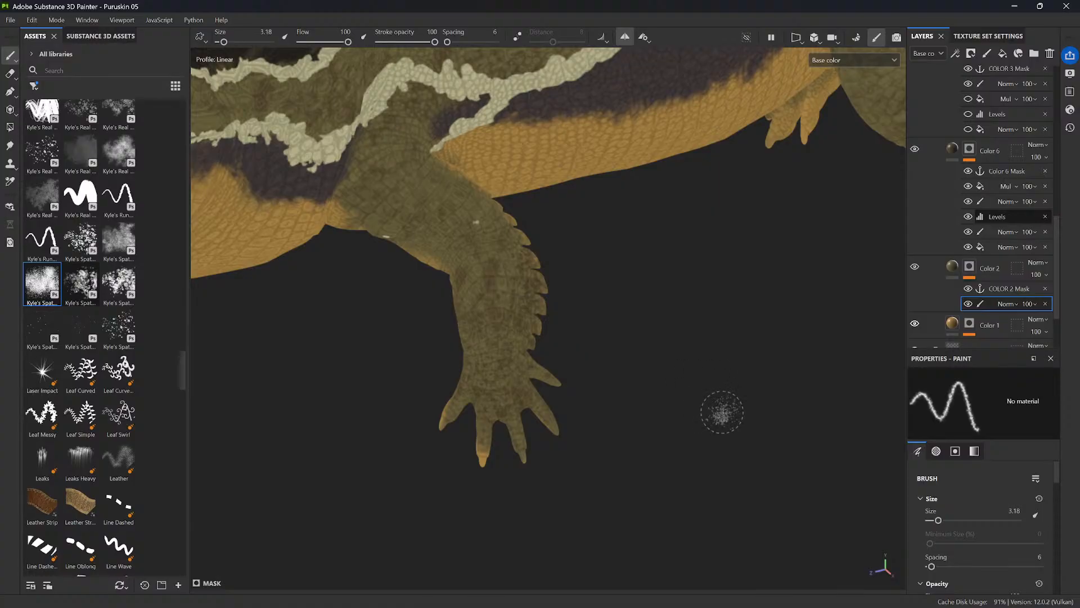
pyautogui.moveTo(719, 410)
pyautogui.keyDown('alt'); pyautogui.mouseDown()
pyautogui.moveTo(677, 398)
pyautogui.moveTo(709, 398)
pyautogui.moveTo(700, 376)
pyautogui.mouseUp(); pyautogui.keyUp('alt')
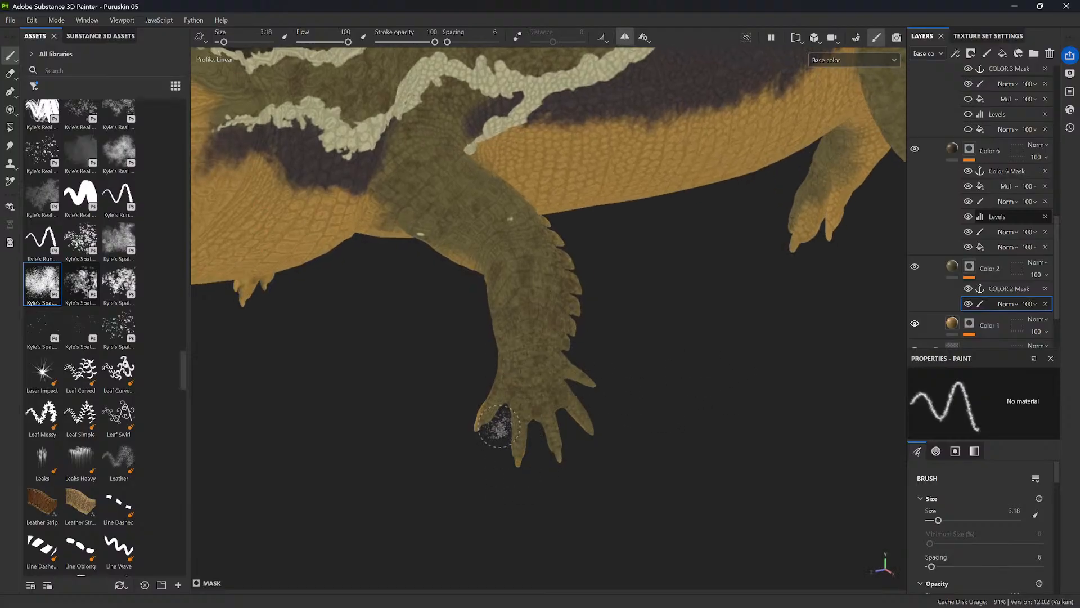
pyautogui.keyDown('alt'); pyautogui.moveTo(494, 430); pyautogui.dragTo(458, 293); pyautogui.keyUp('alt')
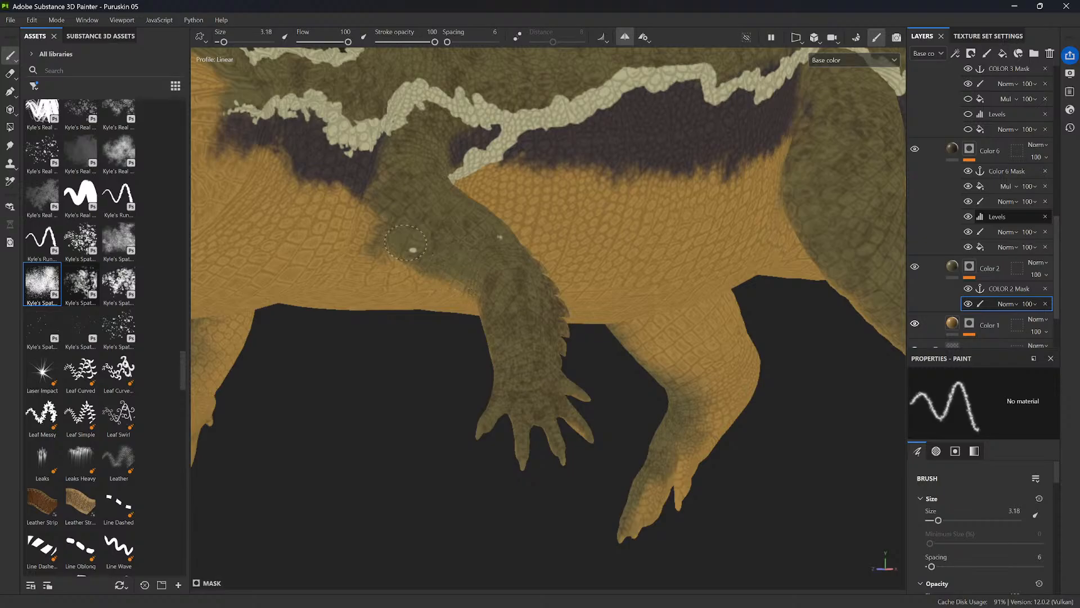
pyautogui.keyDown('alt'); pyautogui.moveTo(478, 249); pyautogui.dragTo(445, 253); pyautogui.keyUp('alt')
pyautogui.keyDown('alt'); pyautogui.moveTo(445, 253); pyautogui.dragTo(457, 292, button='middle'); pyautogui.keyUp('alt')
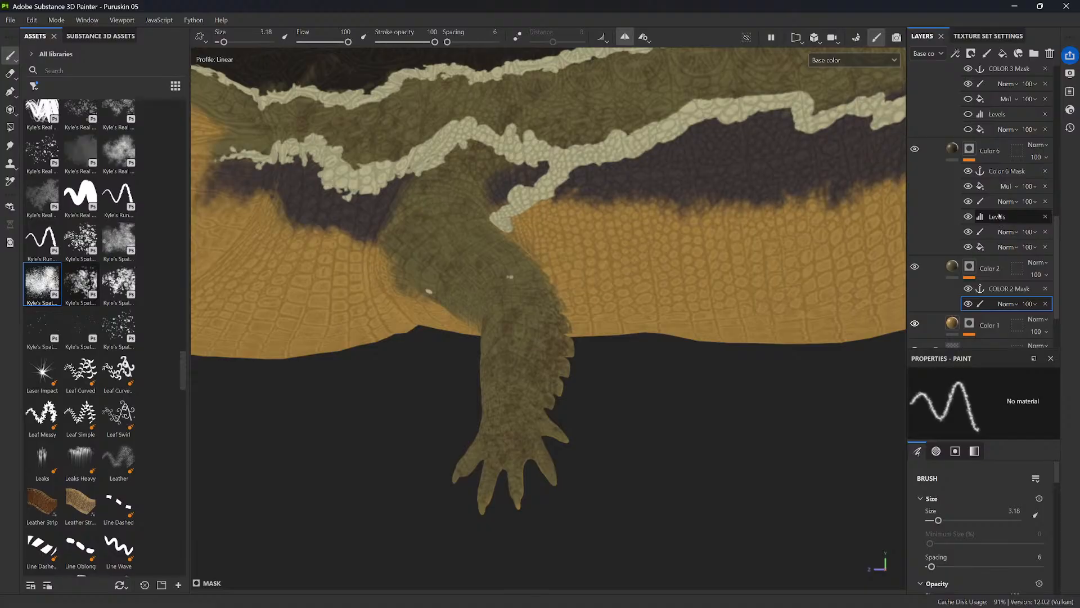
# - Spatter the Color 6 mask along the forearm's scaly rear edge with the dotted Kyle's Spatter brush, at sizes 9.53 and 4.99
pyautogui.click(994, 203)
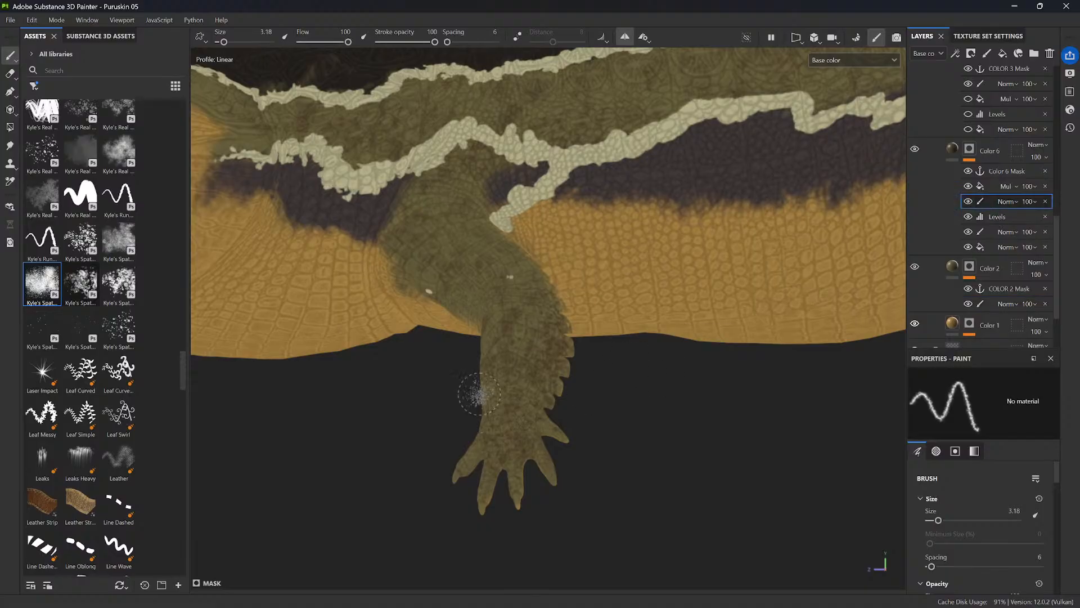
pyautogui.click(128, 327)
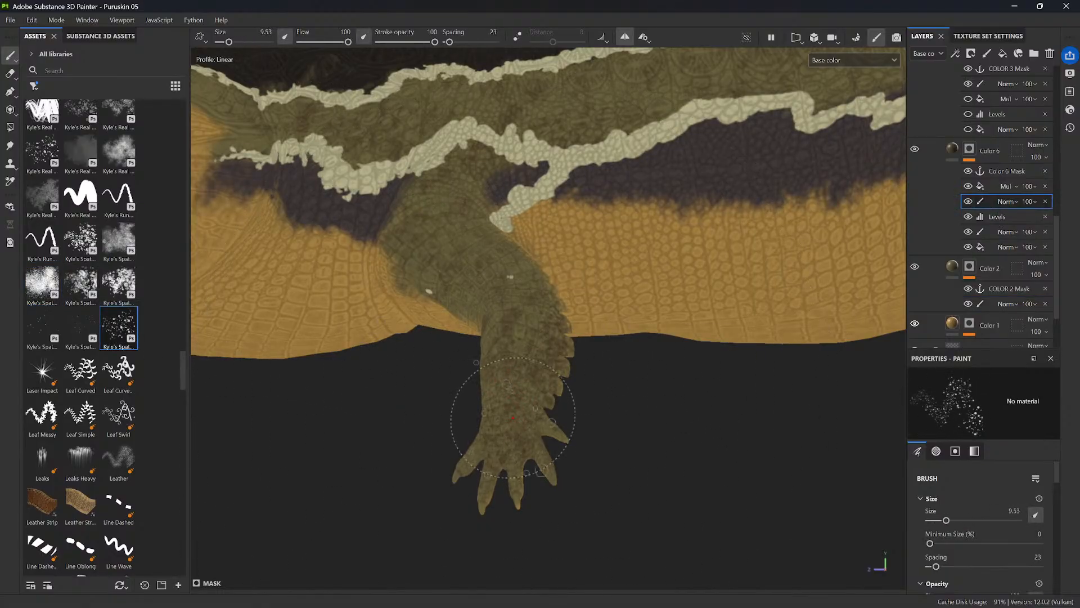
pyautogui.keyDown('alt'); pyautogui.moveTo(513, 418); pyautogui.dragTo(518, 397); pyautogui.keyUp('alt')
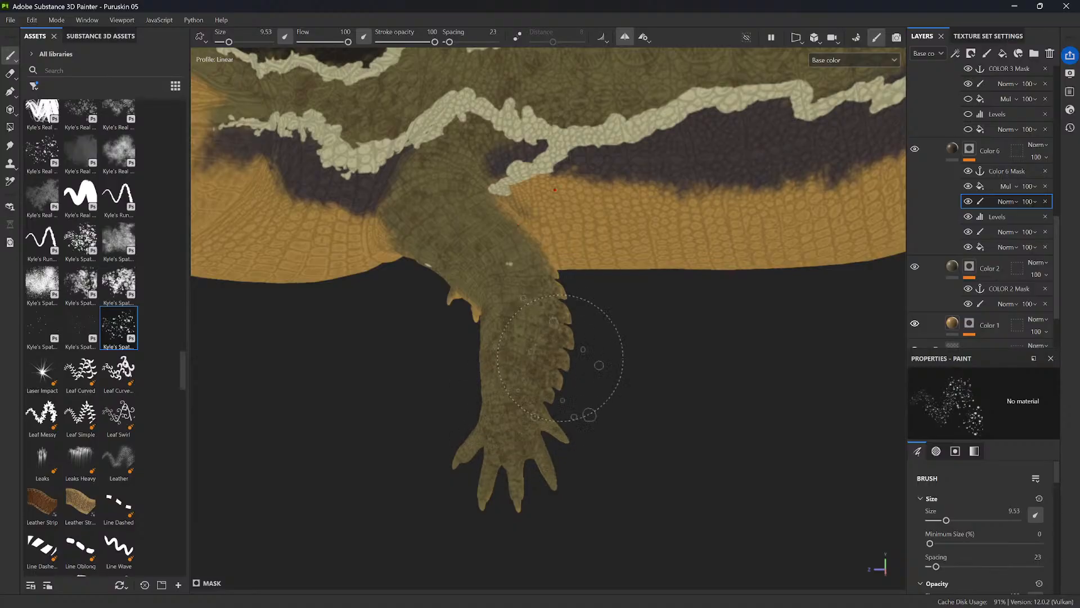
pyautogui.moveTo(603, 381)
pyautogui.keyDown('alt'); pyautogui.mouseDown()
pyautogui.moveTo(596, 349)
pyautogui.moveTo(579, 342)
pyautogui.mouseUp(); pyautogui.keyUp('alt')
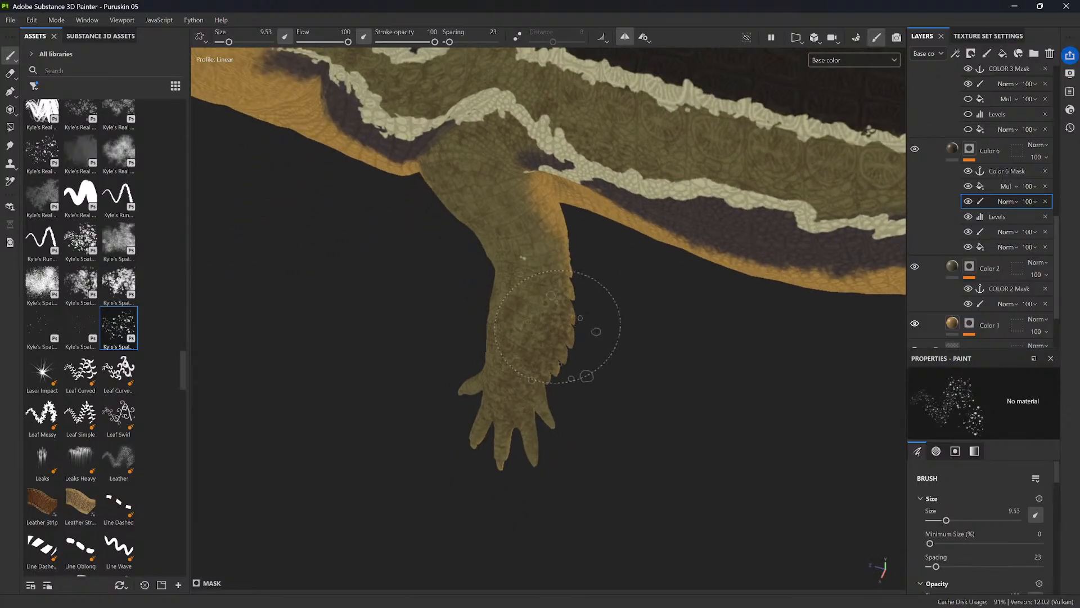
pyautogui.keyDown('ctrl'); pyautogui.moveTo(536, 297); pyautogui.dragTo(521, 296, button='right'); pyautogui.keyUp('ctrl')
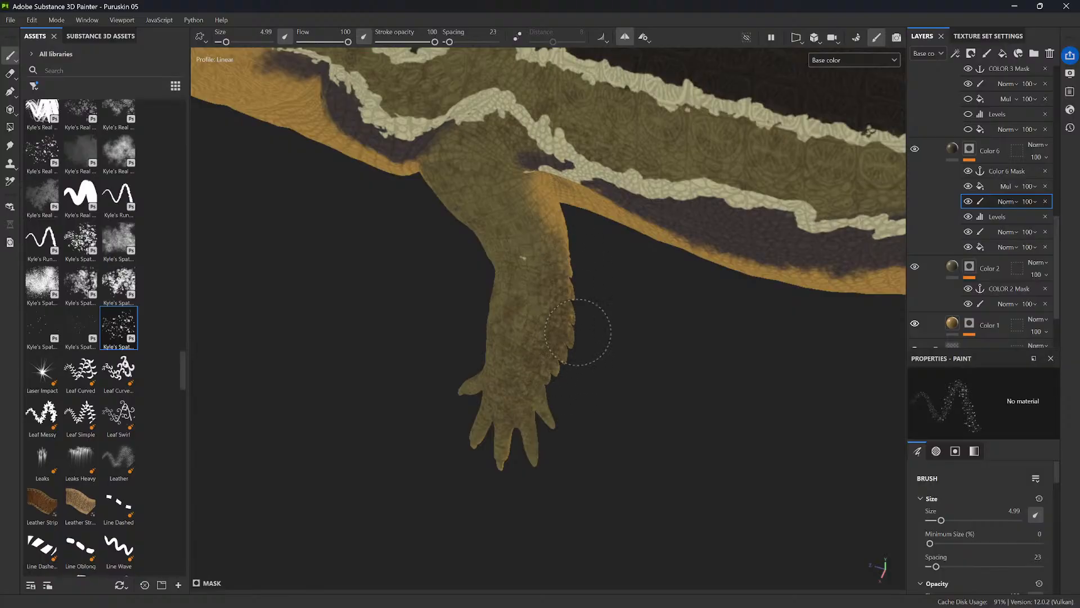
# - Spatter brown dots over the front foot and wrist in the Color 6 mask with the brush size at 8.07
pyautogui.keyDown('alt'); pyautogui.moveTo(549, 386); pyautogui.dragTo(521, 391); pyautogui.keyUp('alt')
pyautogui.keyDown('ctrl'); pyautogui.moveTo(521, 391); pyautogui.dragTo(533, 390, button='right'); pyautogui.keyUp('ctrl')
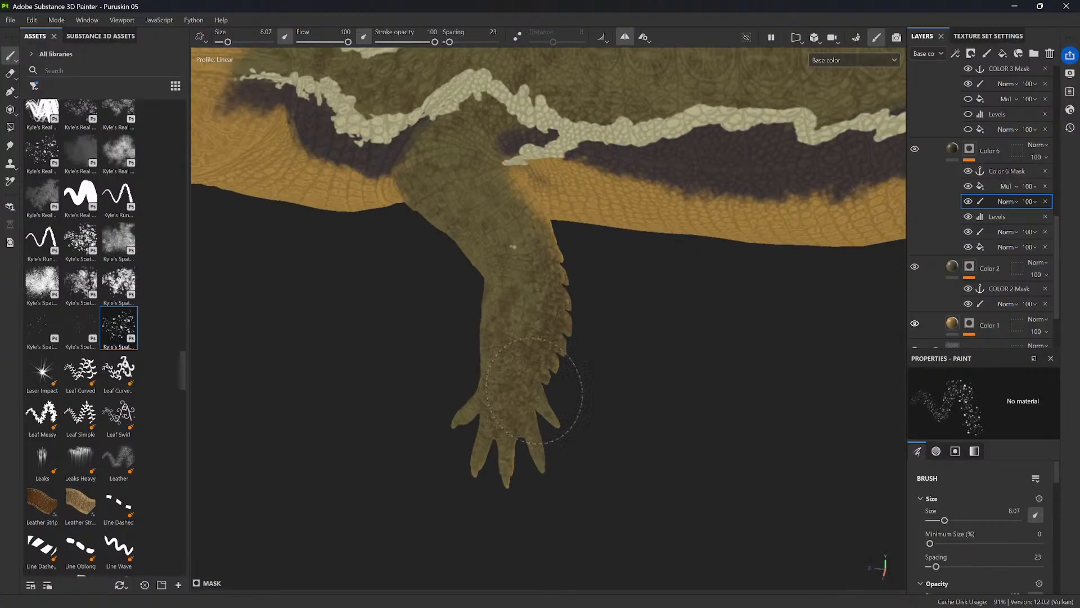
pyautogui.moveTo(516, 488)
pyautogui.keyDown('alt'); pyautogui.mouseDown()
pyautogui.moveTo(569, 422)
pyautogui.moveTo(470, 437)
pyautogui.mouseUp(); pyautogui.keyUp('alt')
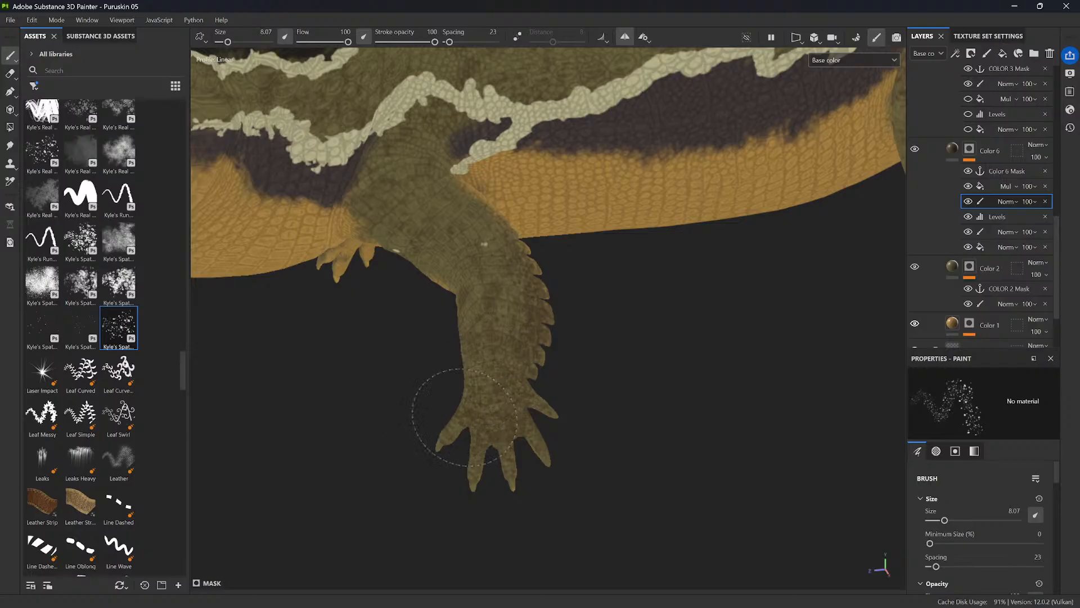
pyautogui.keyDown('alt'); pyautogui.moveTo(527, 334); pyautogui.dragTo(489, 289); pyautogui.keyUp('alt')
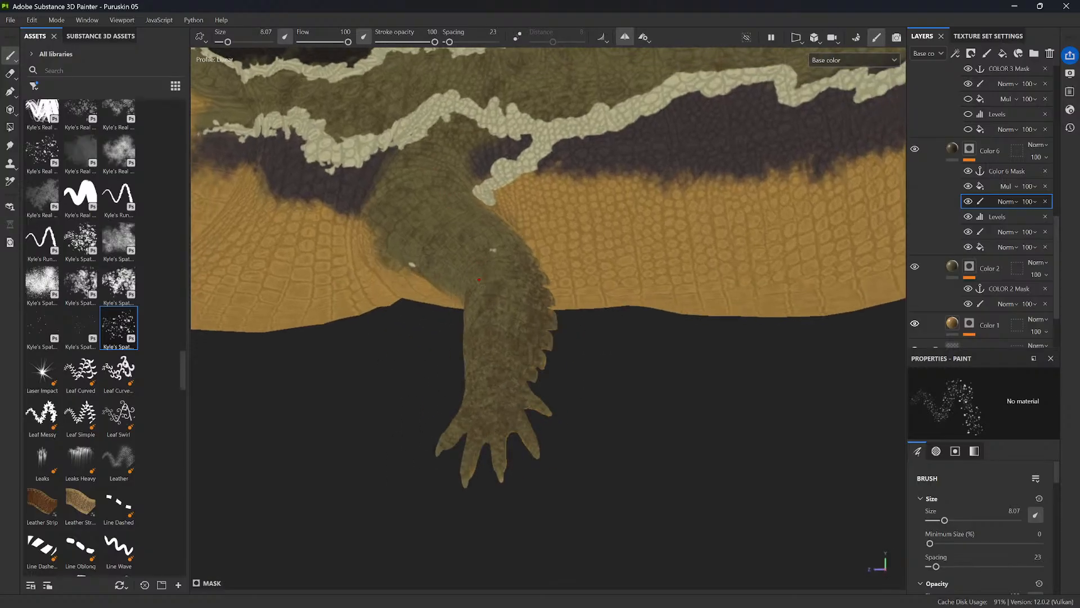
# - Spatter the hind leg's foot, shin and knee in the Color 6 mask with the dotted brush
pyautogui.keyDown('alt'); pyautogui.moveTo(554, 332); pyautogui.dragTo(377, 293, button='middle'); pyautogui.keyUp('alt')
pyautogui.keyDown('alt'); pyautogui.moveTo(666, 333); pyautogui.dragTo(368, 322, button='middle'); pyautogui.keyUp('alt')
pyautogui.moveTo(596, 329)
pyautogui.keyDown('alt'); pyautogui.mouseDown()
pyautogui.moveTo(580, 327)
pyautogui.moveTo(610, 374)
pyautogui.mouseUp(); pyautogui.keyUp('alt')
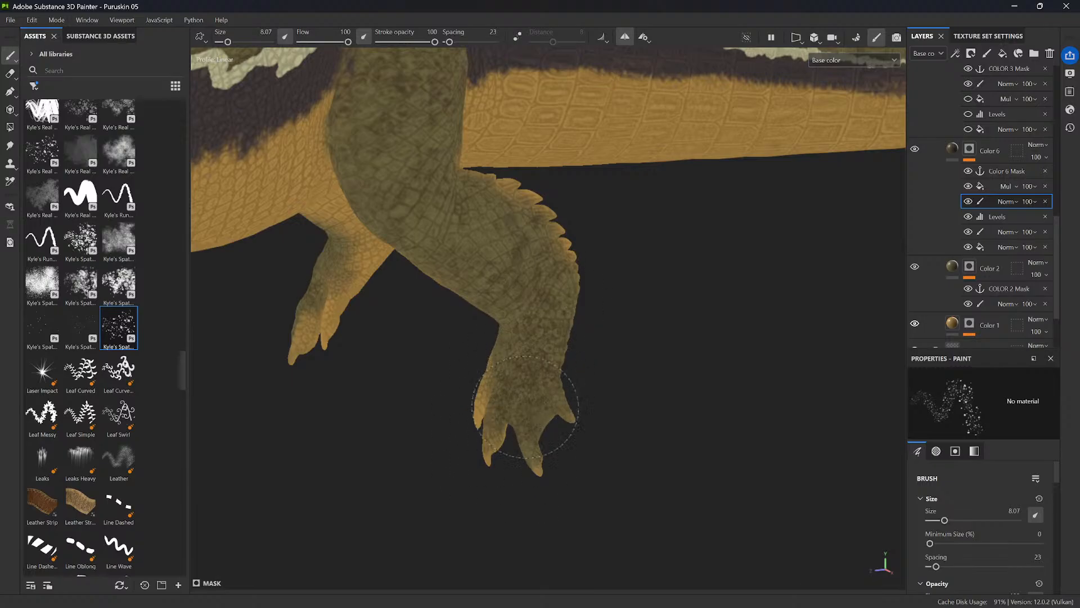
pyautogui.moveTo(521, 354)
pyautogui.keyDown('alt'); pyautogui.mouseDown()
pyautogui.moveTo(580, 243)
pyautogui.moveTo(464, 252)
pyautogui.mouseUp(); pyautogui.keyUp('alt')
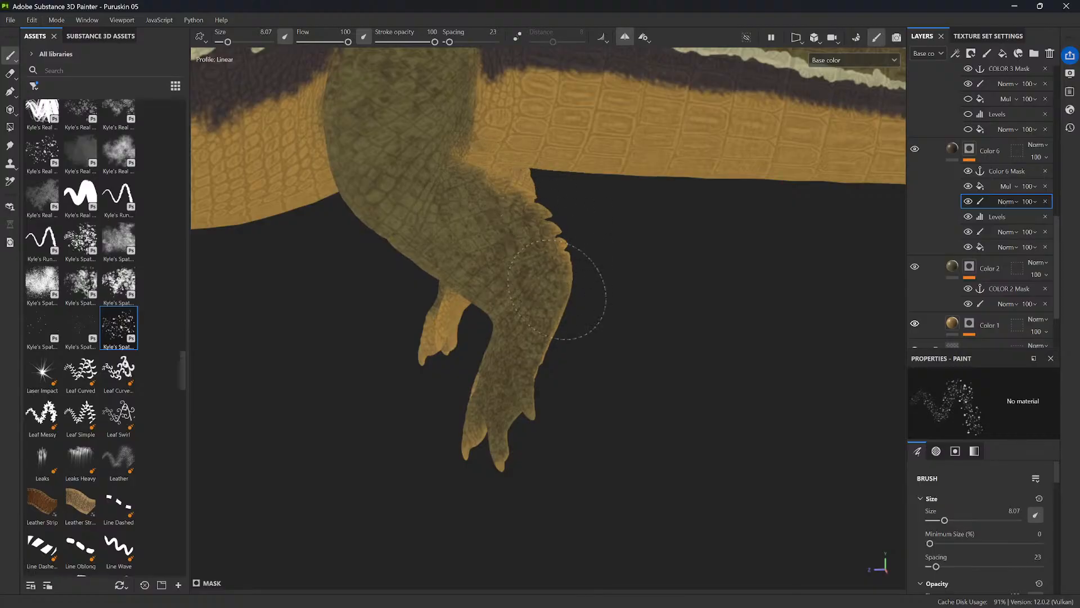
pyautogui.keyDown('alt'); pyautogui.moveTo(527, 365); pyautogui.dragTo(555, 393); pyautogui.keyUp('alt')
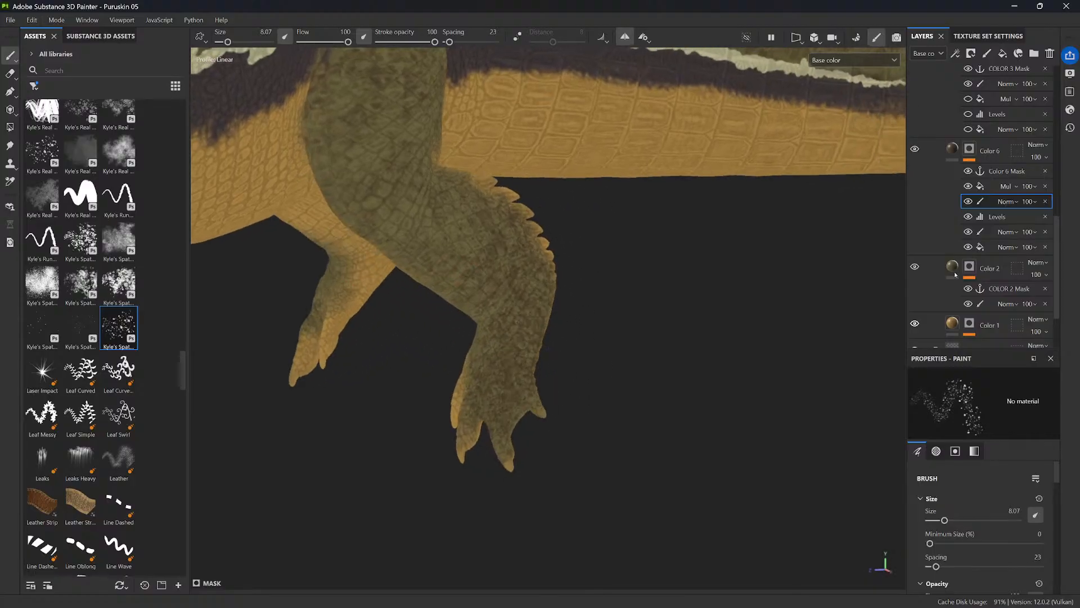
# - Select the Color 2 mask's paint effect and load a solid, soft-edged Kyle's Real brush
pyautogui.click(1003, 305)
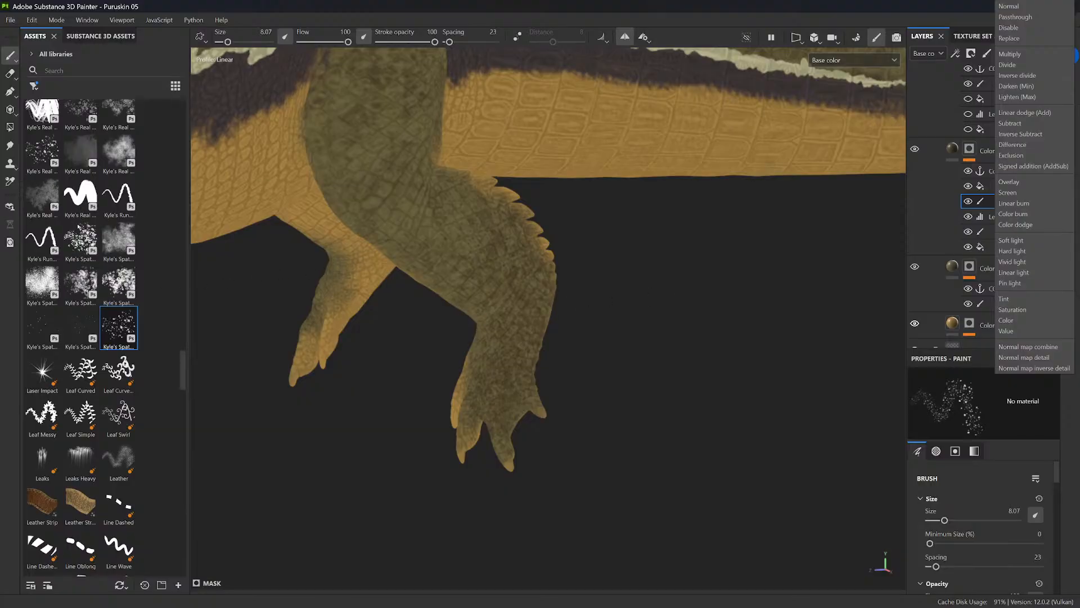
pyautogui.click(42, 239)
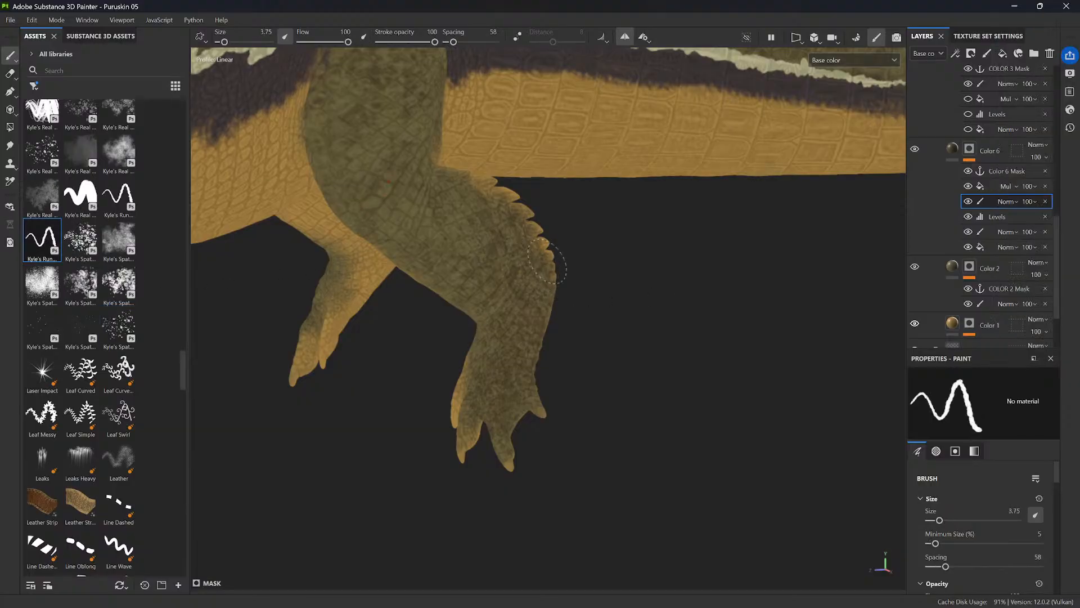
pyautogui.keyDown('alt'); pyautogui.moveTo(543, 235); pyautogui.dragTo(755, 283); pyautogui.keyUp('alt')
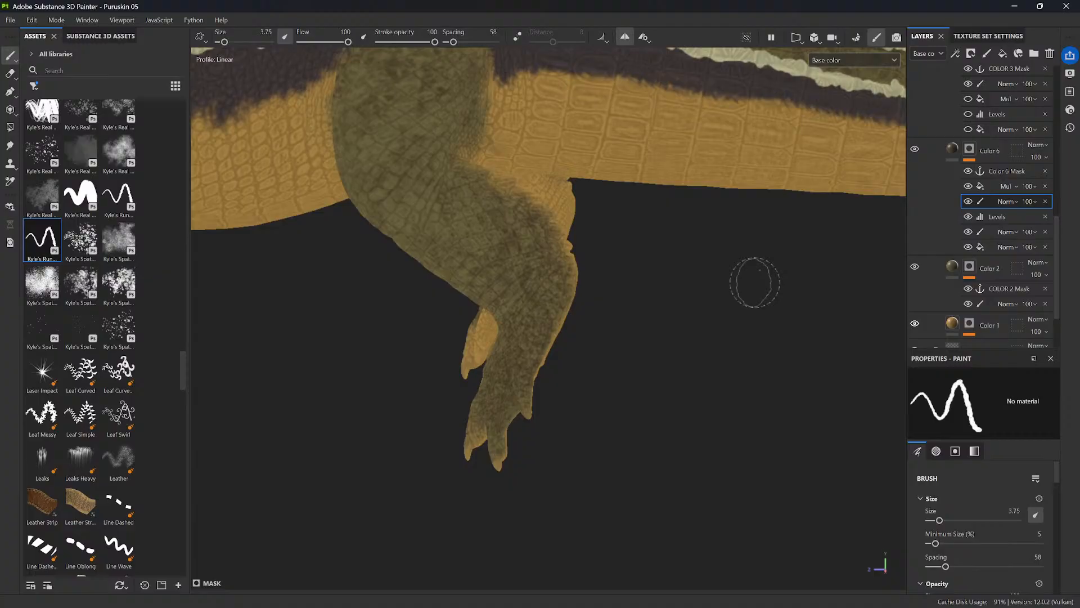
pyautogui.click(994, 305)
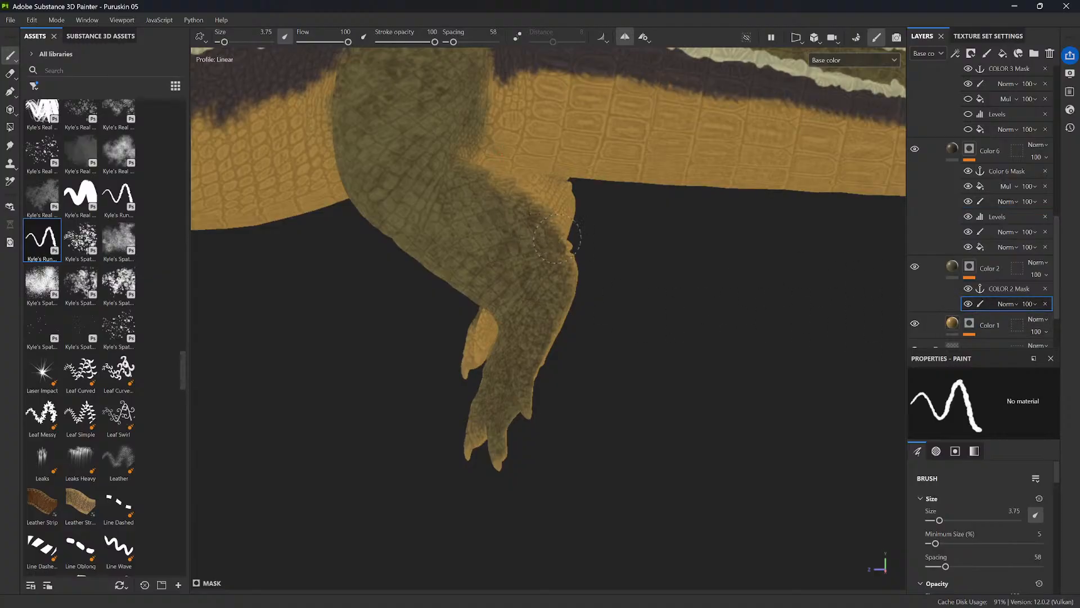
pyautogui.keyDown('alt'); pyautogui.moveTo(557, 237); pyautogui.dragTo(225, 282); pyautogui.keyUp('alt')
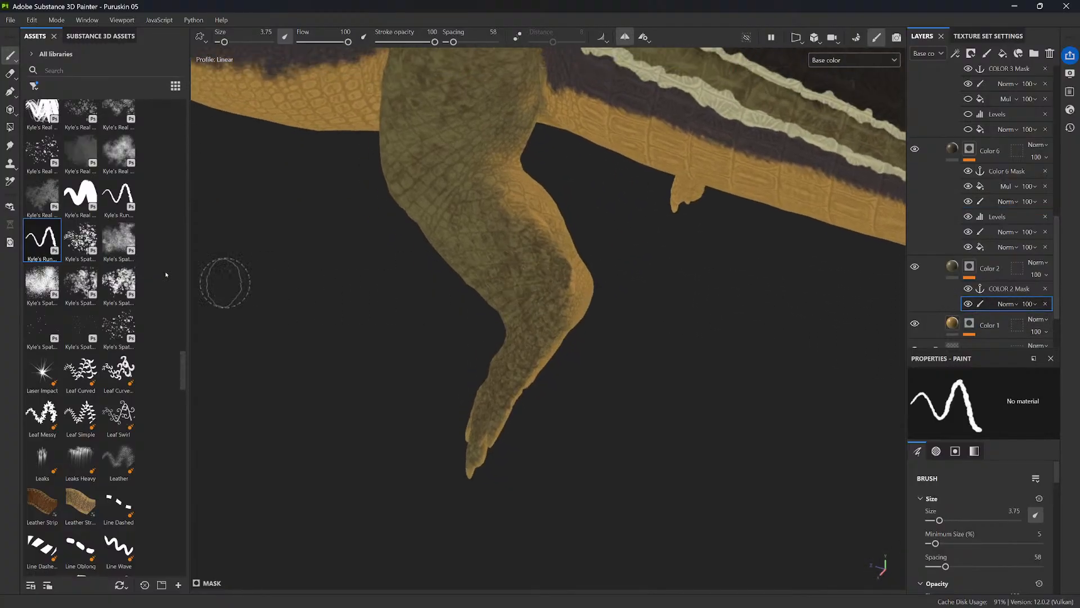
pyautogui.moveTo(185, 375); pyautogui.dragTo(184, 335)
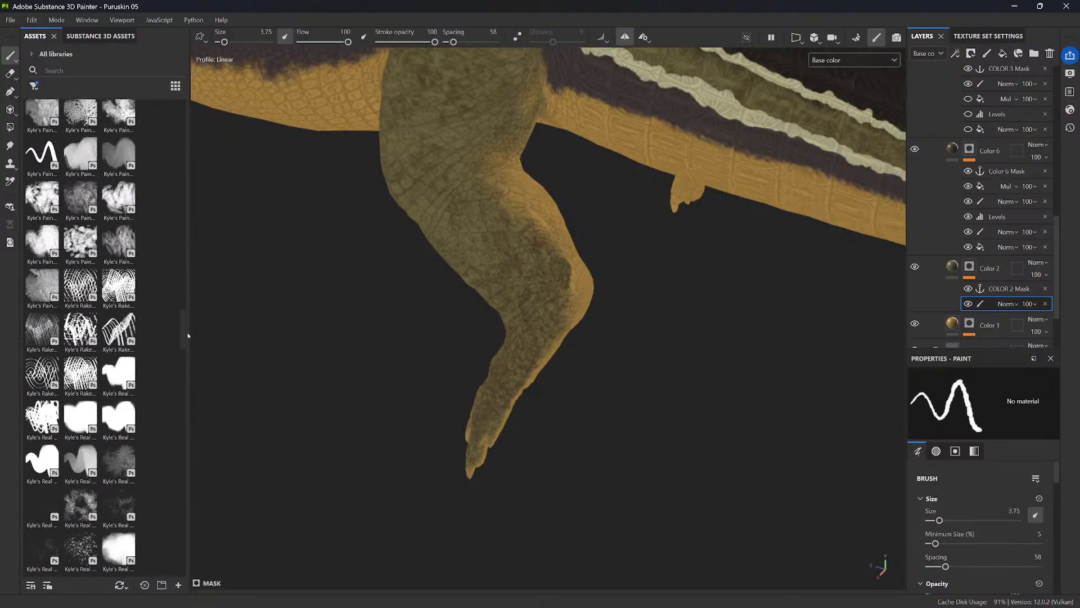
pyautogui.click(119, 419)
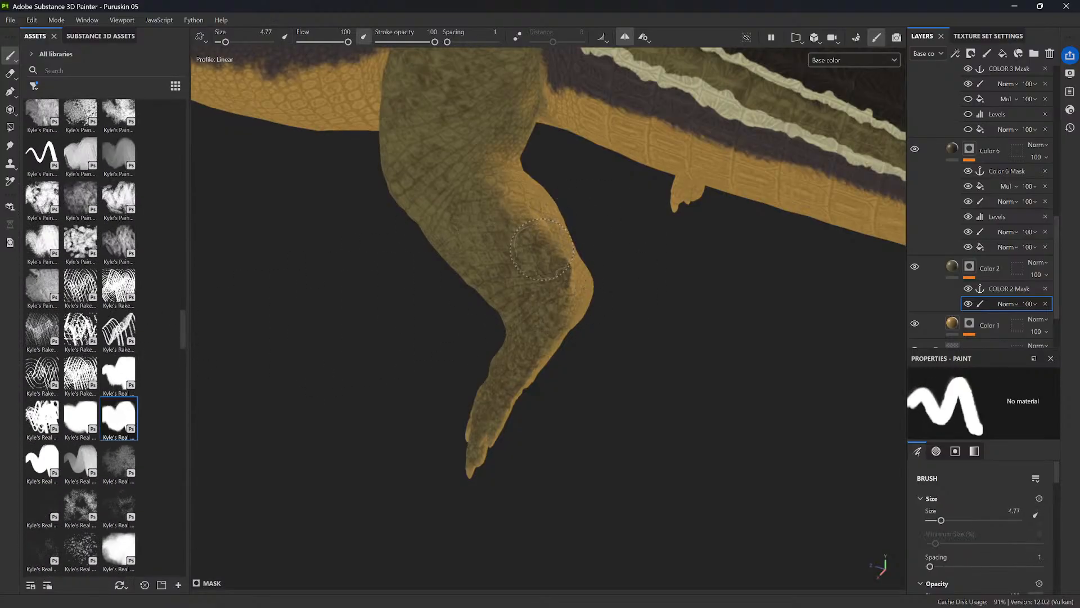
# - Paint olive over the hind leg's knee and scaly rear ridge in the Color 2 mask at brush size 3.04
pyautogui.keyDown('ctrl'); pyautogui.moveTo(545, 287); pyautogui.dragTo(529, 287, button='right'); pyautogui.keyUp('ctrl')
pyautogui.moveTo(546, 284); pyautogui.dragTo(559, 300)
pyautogui.keyDown('alt'); pyautogui.moveTo(531, 247); pyautogui.dragTo(548, 306, button='middle'); pyautogui.keyUp('alt')
pyautogui.moveTo(549, 306)
pyautogui.keyDown('alt'); pyautogui.mouseDown()
pyautogui.moveTo(591, 247)
pyautogui.moveTo(668, 274)
pyautogui.moveTo(688, 383)
pyautogui.mouseUp(); pyautogui.keyUp('alt')
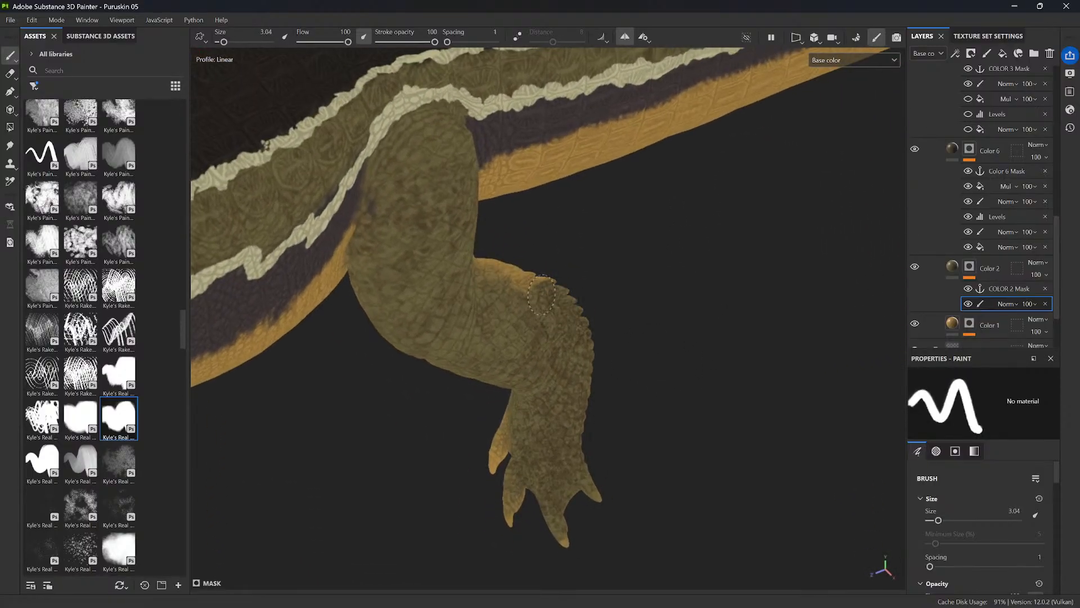
# - Paint olive over the hind leg's foot and toes in the Color 2 mask at brush size 1.64
pyautogui.moveTo(477, 291)
pyautogui.keyDown('alt'); pyautogui.mouseDown()
pyautogui.moveTo(475, 260)
pyautogui.moveTo(423, 231)
pyautogui.mouseUp(); pyautogui.keyUp('alt')
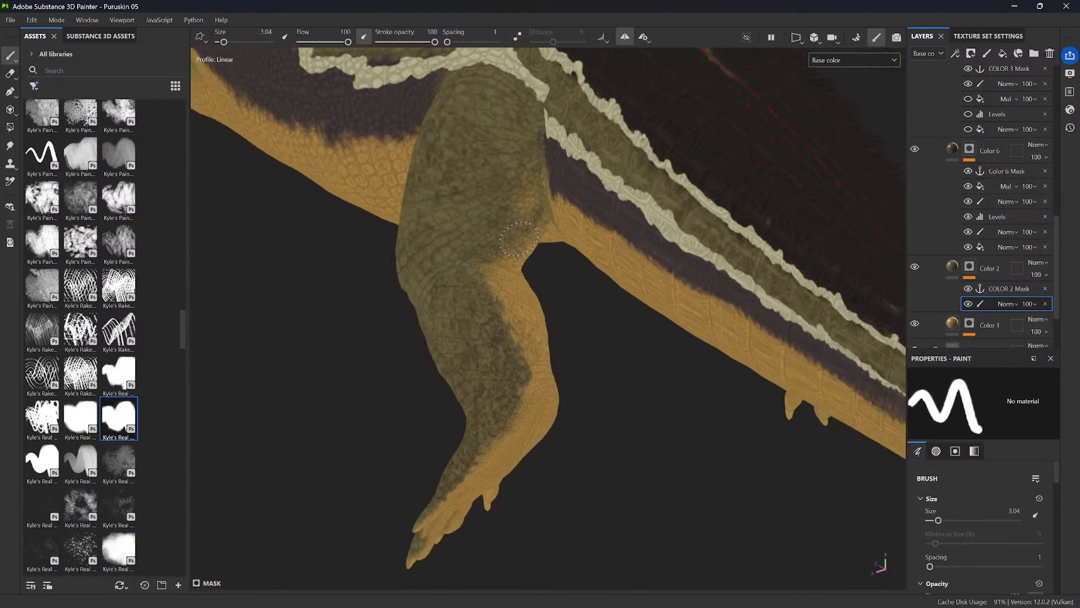
pyautogui.keyDown('ctrl'); pyautogui.moveTo(507, 241); pyautogui.dragTo(493, 241, button='right'); pyautogui.keyUp('ctrl')
pyautogui.moveTo(484, 256)
pyautogui.keyDown('alt'); pyautogui.mouseDown()
pyautogui.moveTo(460, 306)
pyautogui.moveTo(498, 348)
pyautogui.mouseUp(); pyautogui.keyUp('alt')
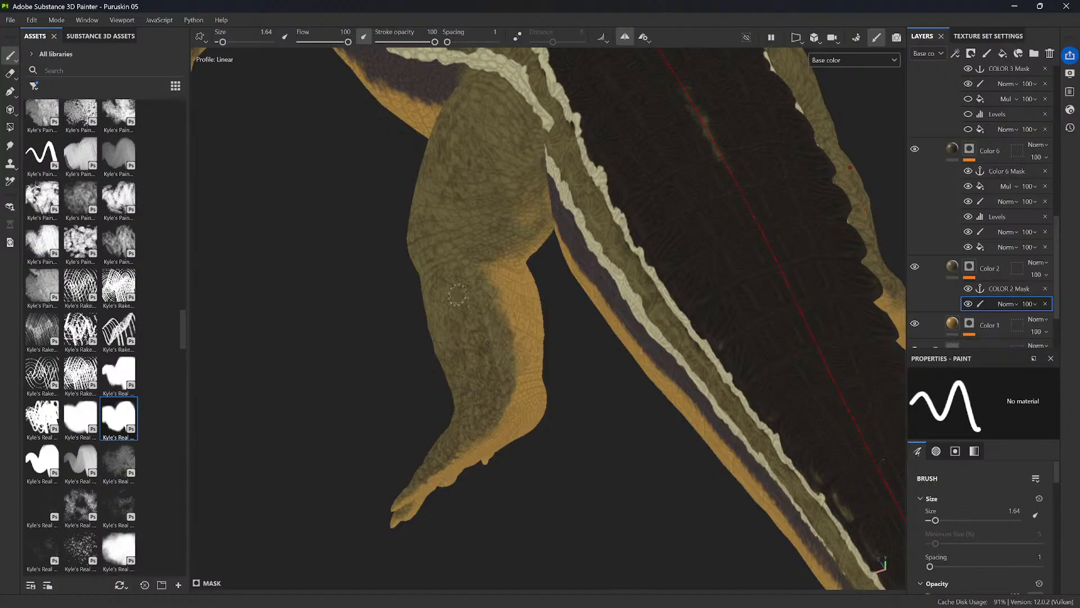
pyautogui.keyDown('alt'); pyautogui.moveTo(479, 336); pyautogui.dragTo(496, 385); pyautogui.keyUp('alt')
pyautogui.keyDown('alt'); pyautogui.moveTo(496, 385); pyautogui.dragTo(552, 233, button='middle'); pyautogui.keyUp('alt')
pyautogui.keyDown('alt'); pyautogui.moveTo(484, 294); pyautogui.dragTo(602, 320); pyautogui.keyUp('alt')
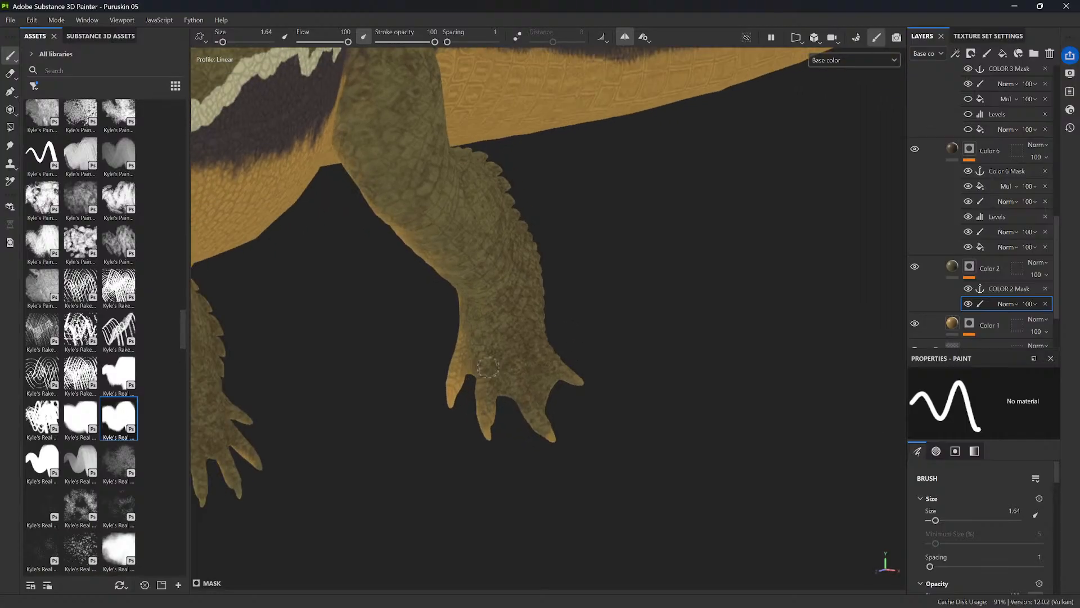
pyautogui.moveTo(488, 357); pyautogui.dragTo(483, 404)
pyautogui.hotkey('ctrl', 'z')
pyautogui.moveTo(488, 353); pyautogui.dragTo(485, 420)
pyautogui.moveTo(566, 374)
pyautogui.keyDown('alt'); pyautogui.mouseDown()
pyautogui.moveTo(478, 346)
pyautogui.moveTo(446, 319)
pyautogui.mouseUp(); pyautogui.keyUp('alt')
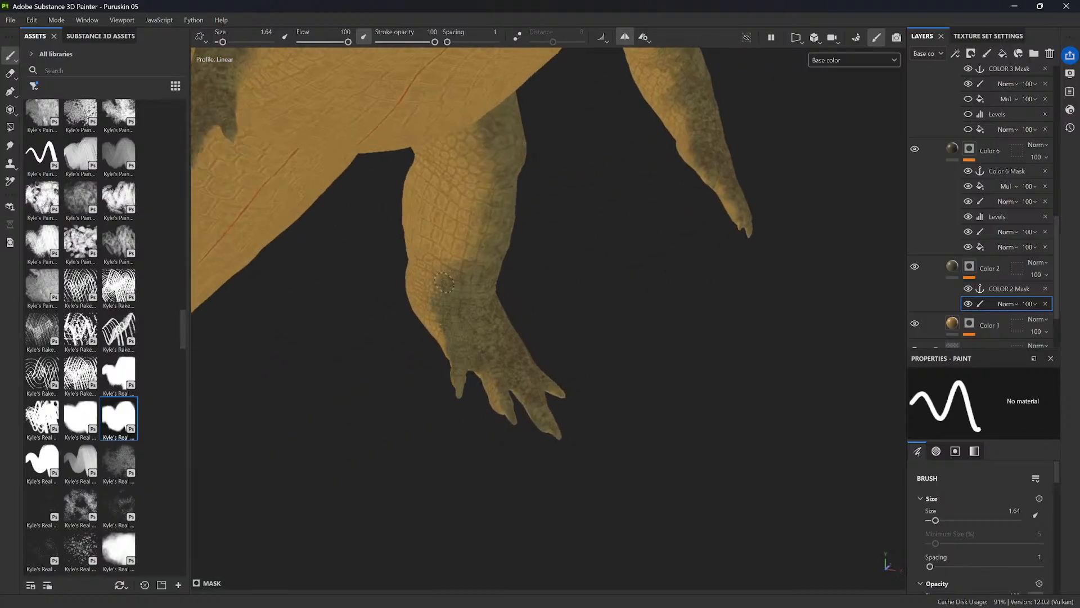
# - Extend the olive along the underside of the hind leg, from the ankle up the shin to the thigh, in the Color 2 mask
pyautogui.keyDown('alt'); pyautogui.moveTo(476, 208); pyautogui.dragTo(475, 169); pyautogui.keyUp('alt')
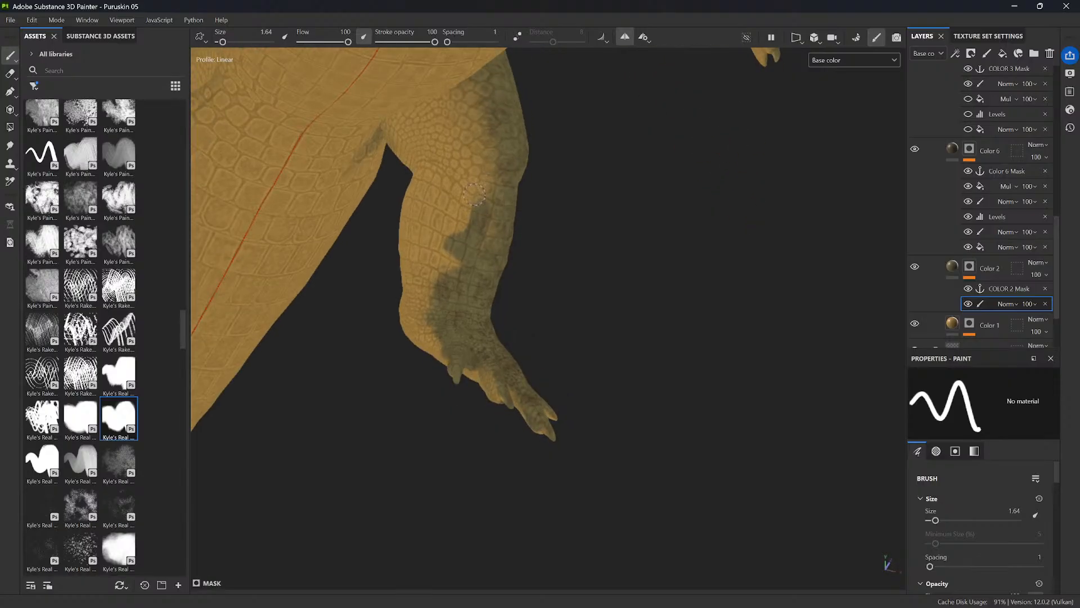
pyautogui.keyDown('alt'); pyautogui.moveTo(477, 215); pyautogui.dragTo(518, 297, button='middle'); pyautogui.keyUp('alt')
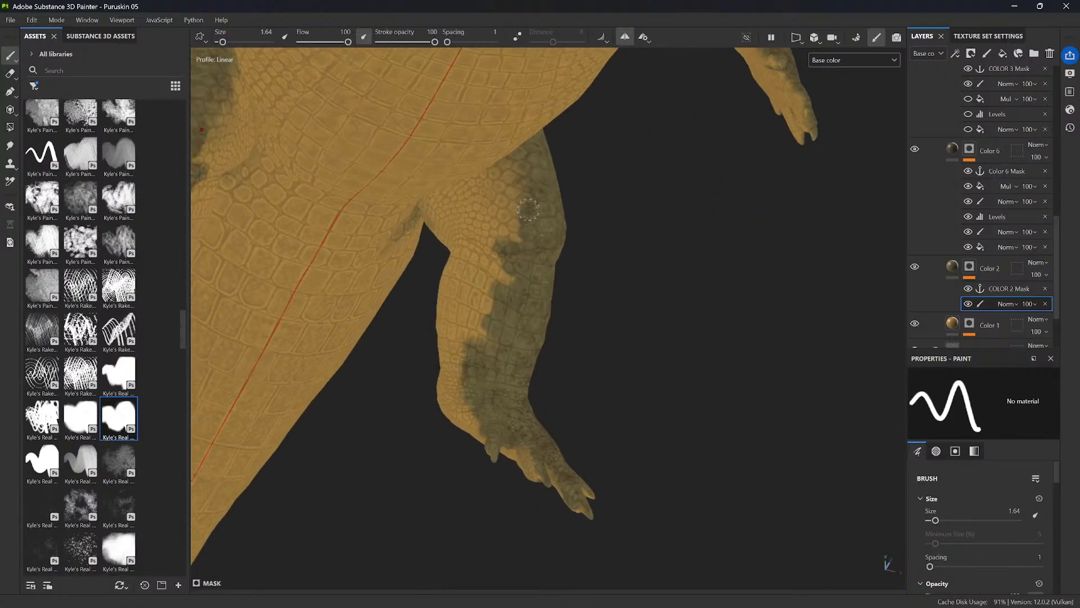
pyautogui.keyDown('alt'); pyautogui.moveTo(529, 222); pyautogui.dragTo(509, 201); pyautogui.keyUp('alt')
pyautogui.moveTo(426, 304); pyautogui.dragTo(446, 265)
pyautogui.moveTo(498, 179)
pyautogui.mouseDown()
pyautogui.moveTo(485, 192)
pyautogui.moveTo(492, 205)
pyautogui.mouseUp()
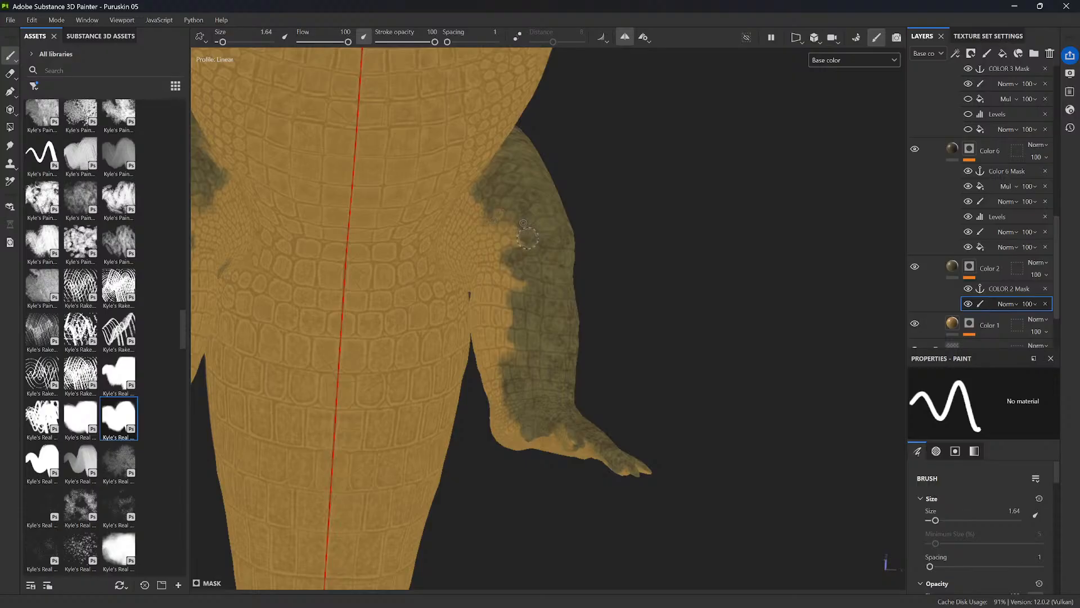
pyautogui.moveTo(510, 263); pyautogui.dragTo(506, 277)
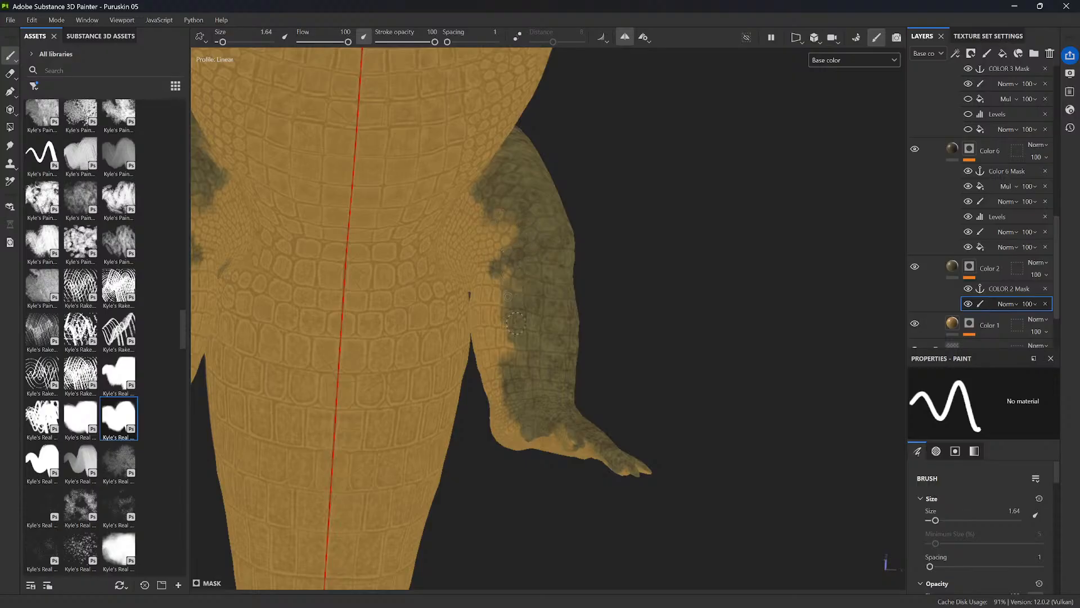
# - Collapse the Color 5 and Color 3 effect stacks and make the Color 7 layer visible
pyautogui.keyDown('alt'); pyautogui.moveTo(516, 322); pyautogui.dragTo(476, 370); pyautogui.keyUp('alt')
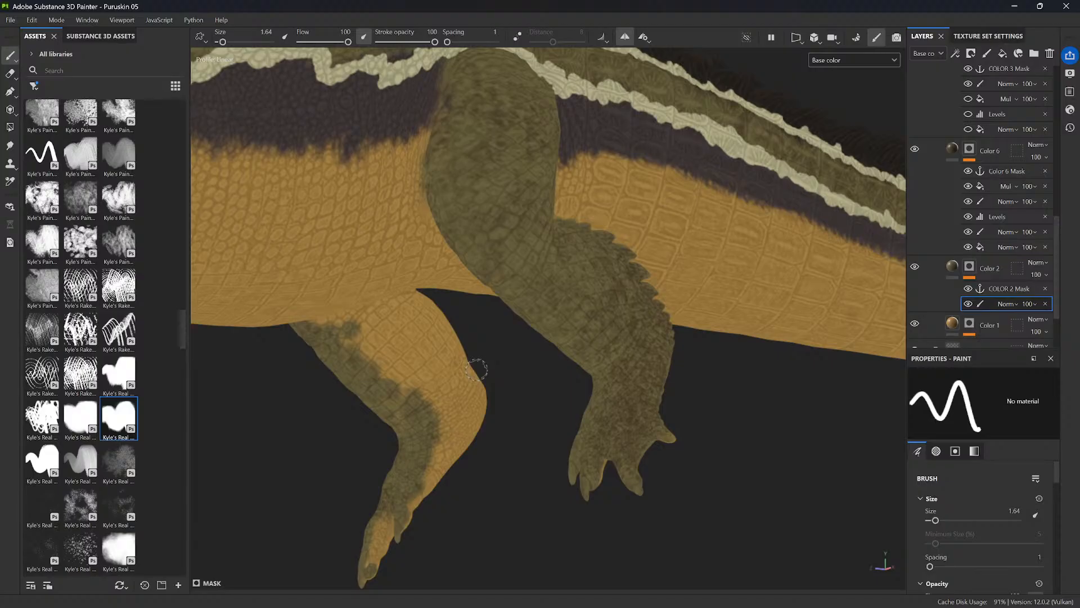
pyautogui.keyDown('alt'); pyautogui.moveTo(476, 370); pyautogui.dragTo(636, 270); pyautogui.keyUp('alt')
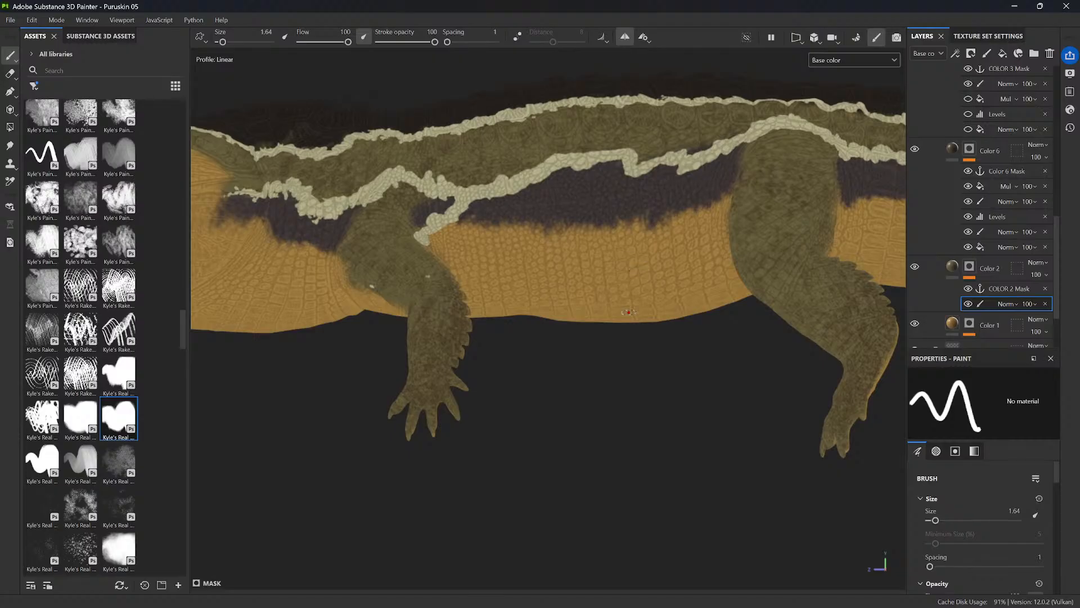
pyautogui.moveTo(568, 332)
pyautogui.keyDown('alt'); pyautogui.mouseDown()
pyautogui.moveTo(658, 349)
pyautogui.moveTo(569, 329)
pyautogui.mouseUp(); pyautogui.keyUp('alt')
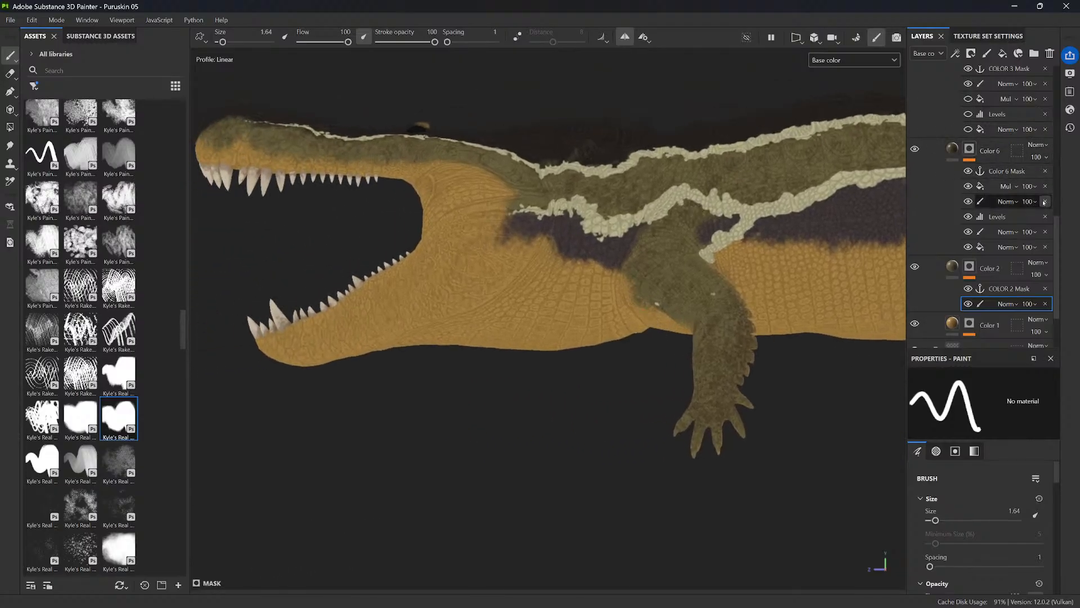
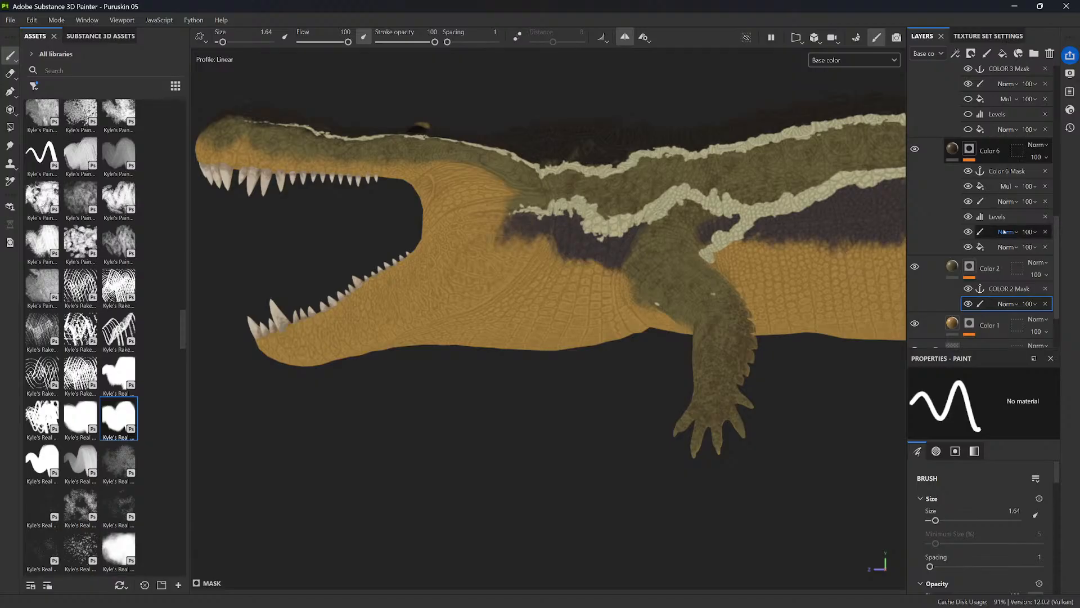
pyautogui.scroll(5, 1019, 161)
pyautogui.scroll(2, 990, 159)
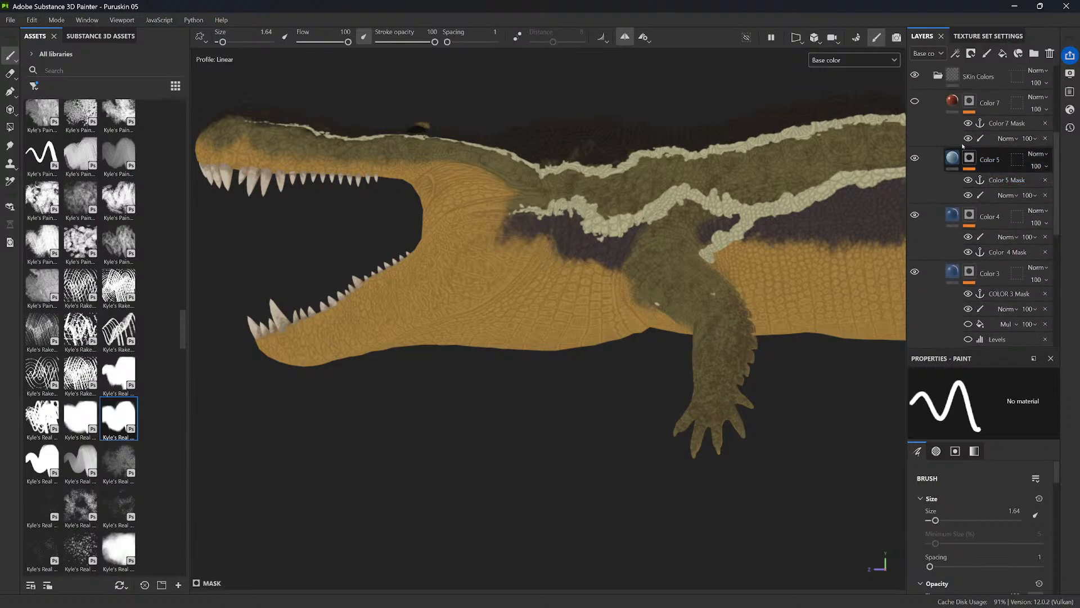
pyautogui.click(956, 111)
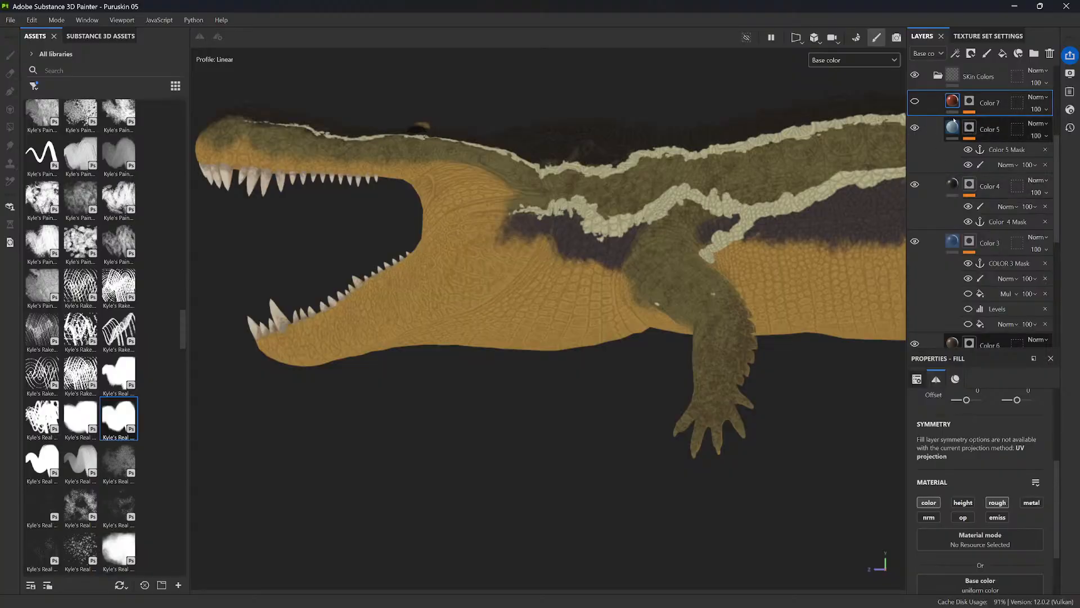
pyautogui.click(953, 131)
pyautogui.click(955, 219)
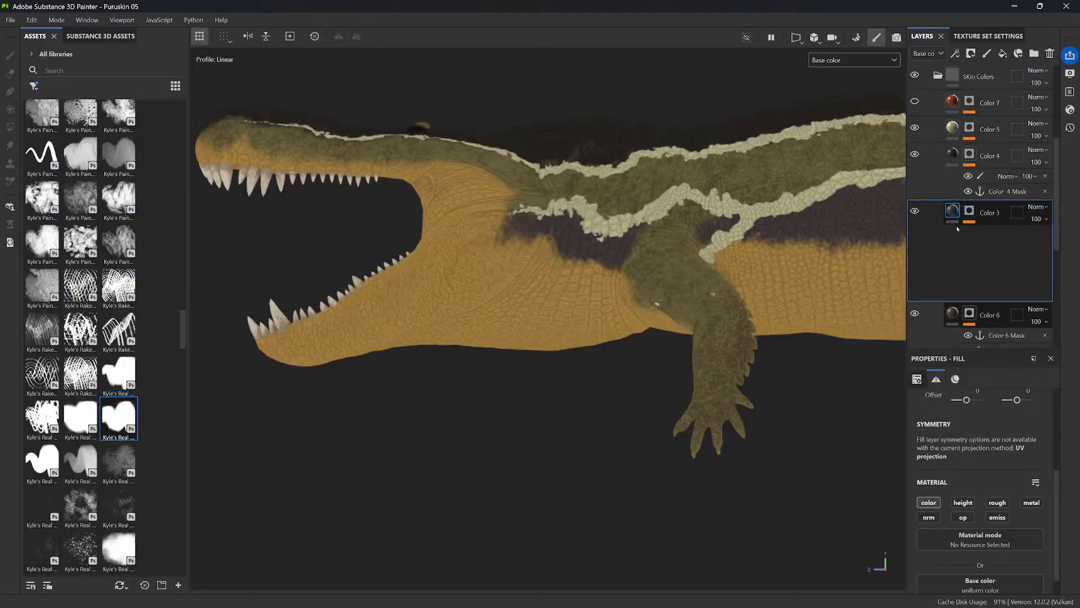
pyautogui.click(954, 105)
pyautogui.click(915, 101)
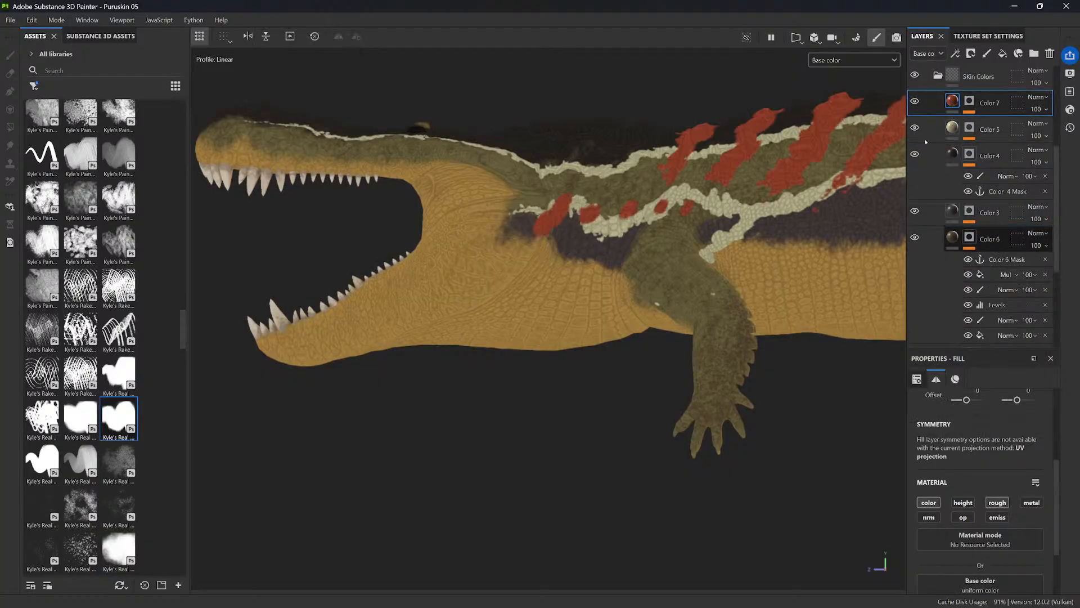
# - Set the Color 7 fill layer's base color to black
pyautogui.click(970, 101)
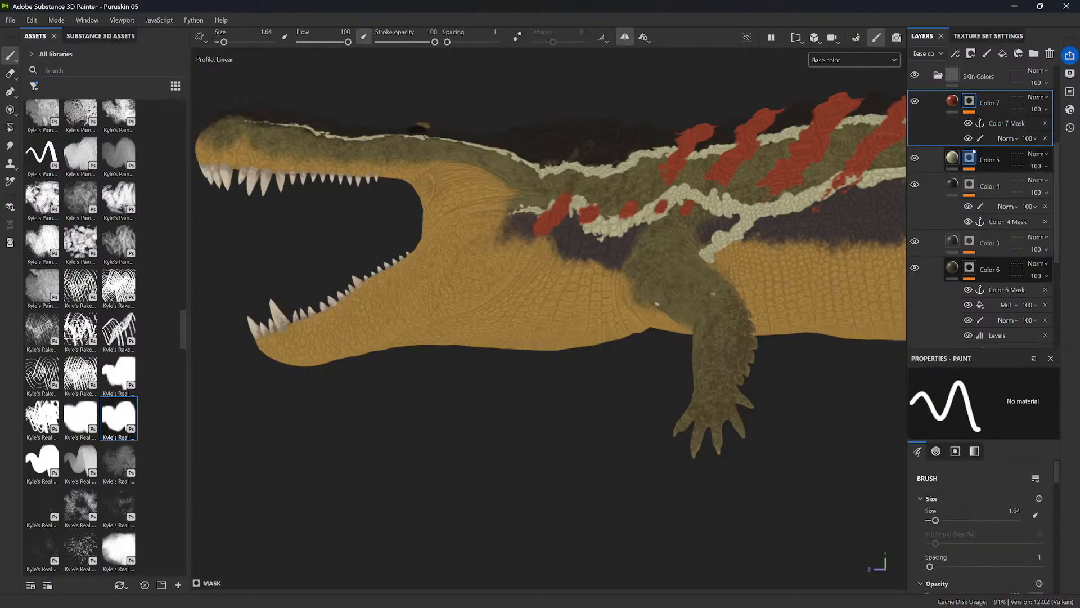
pyautogui.click(950, 101)
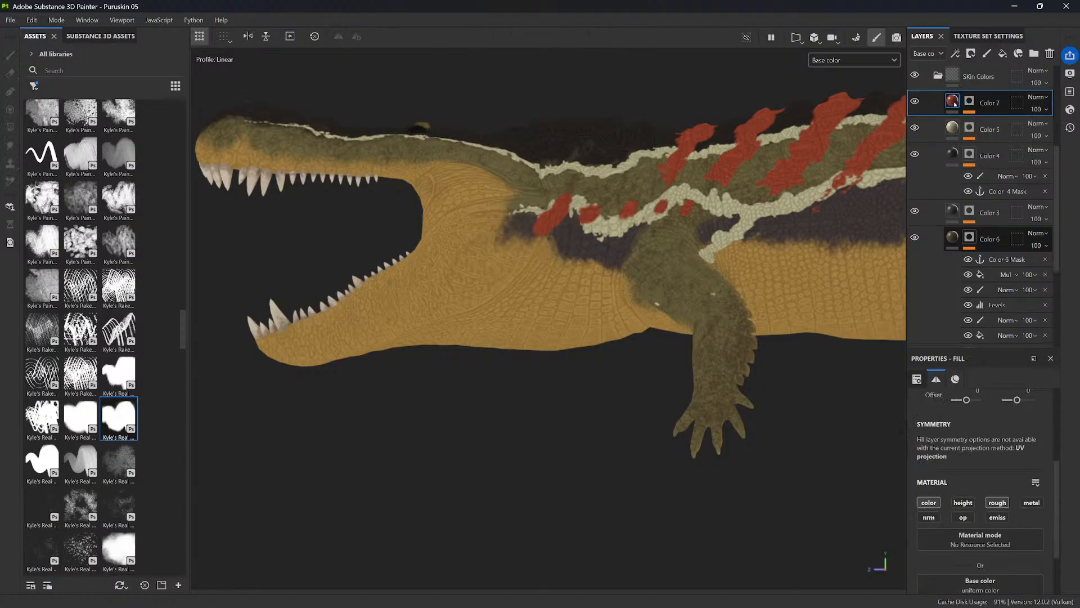
pyautogui.scroll(-2, 1026, 513)
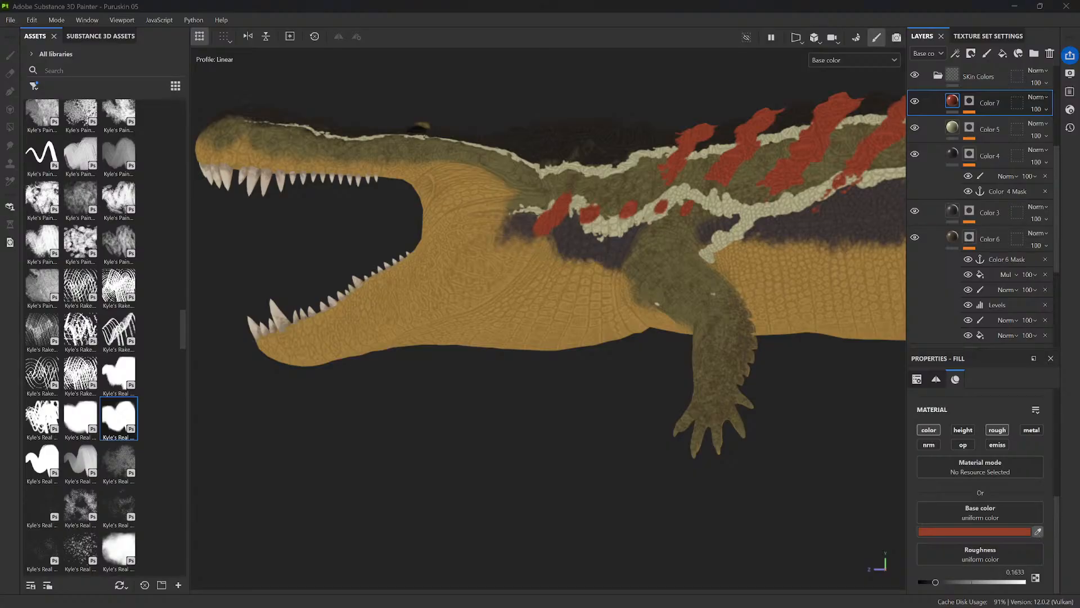
pyautogui.click(585, 144)
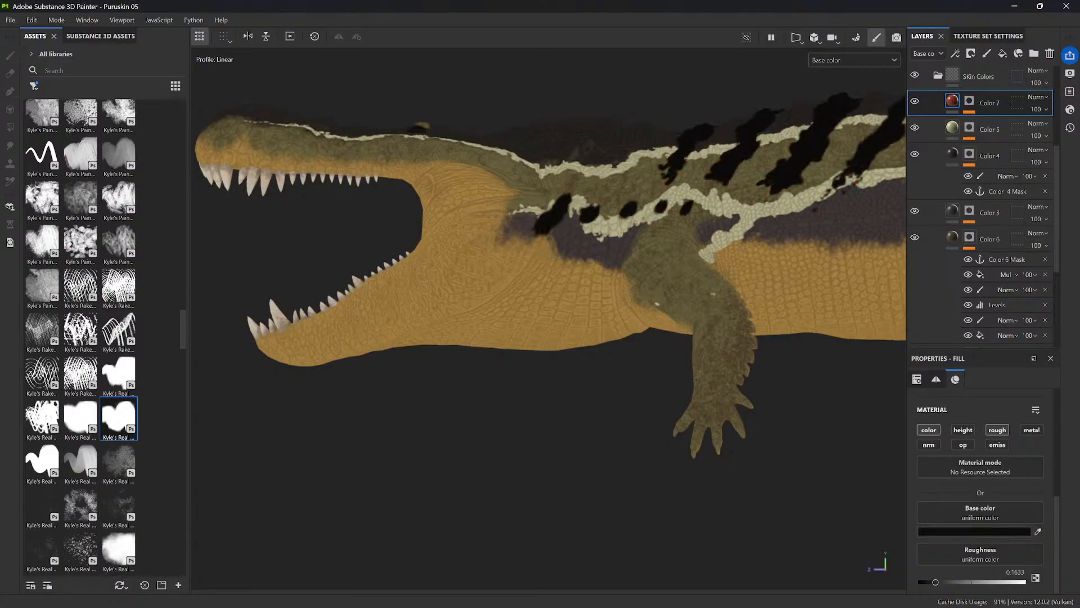
# - Remove the existing stripe paint effect from the Color 7 mask
pyautogui.click(970, 100)
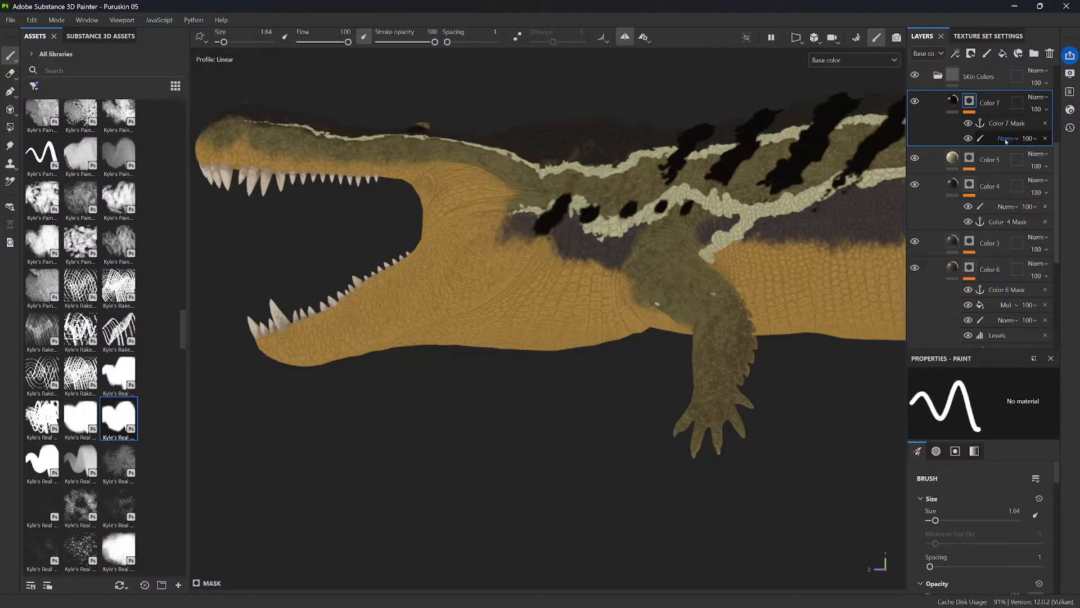
pyautogui.click(1047, 139)
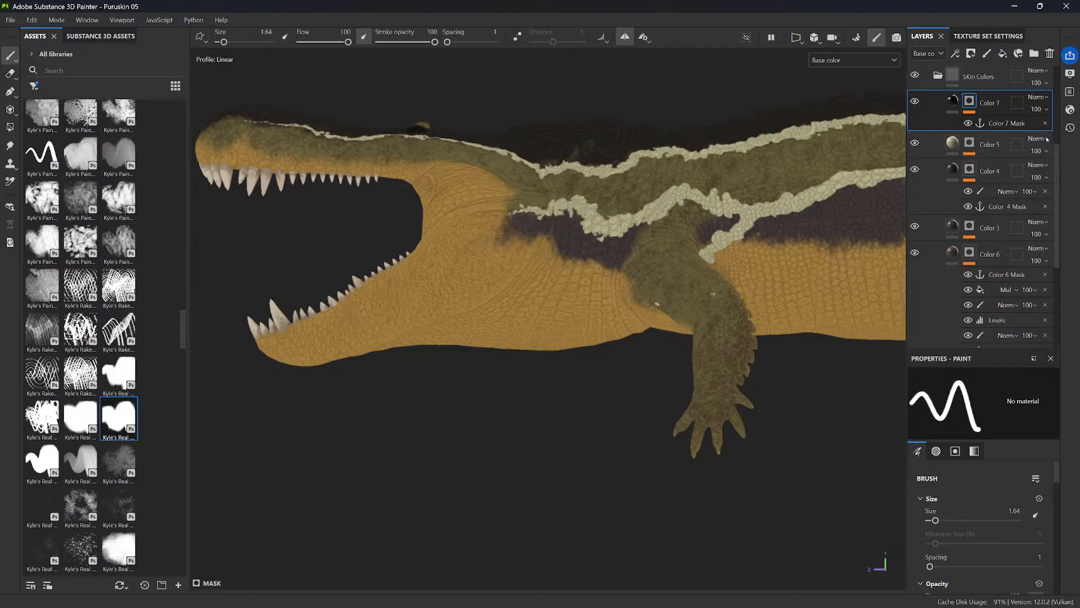
pyautogui.click(1008, 124)
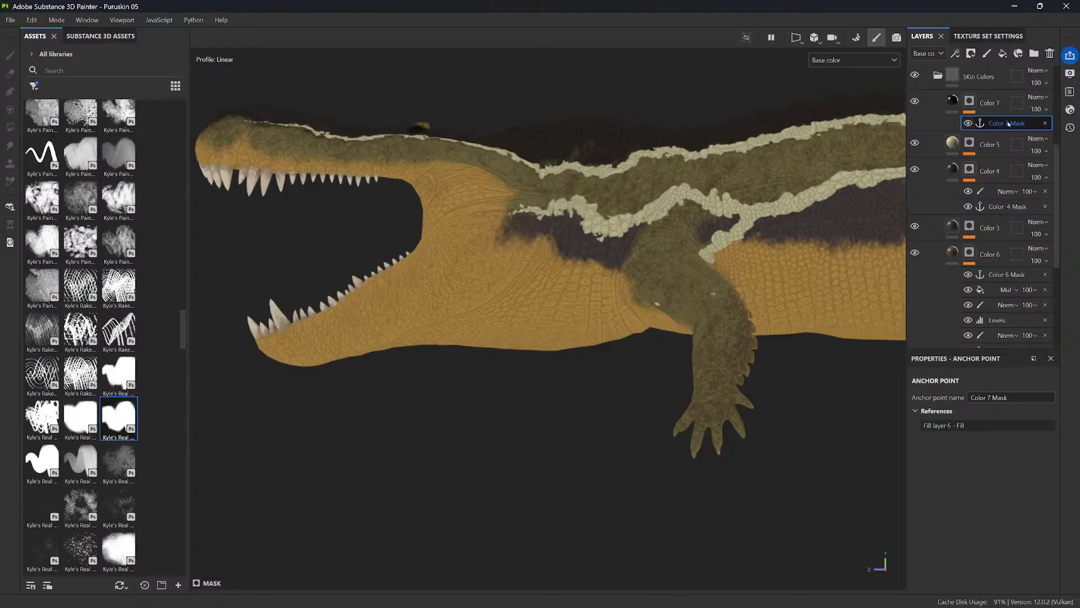
pyautogui.rightClick(1008, 124)
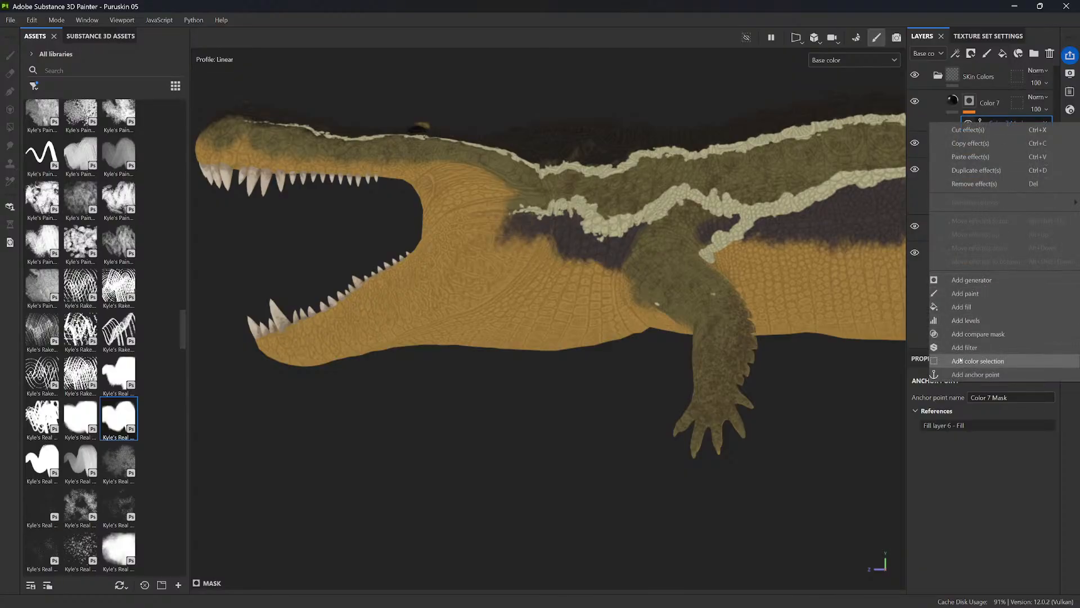
pyautogui.click(963, 307)
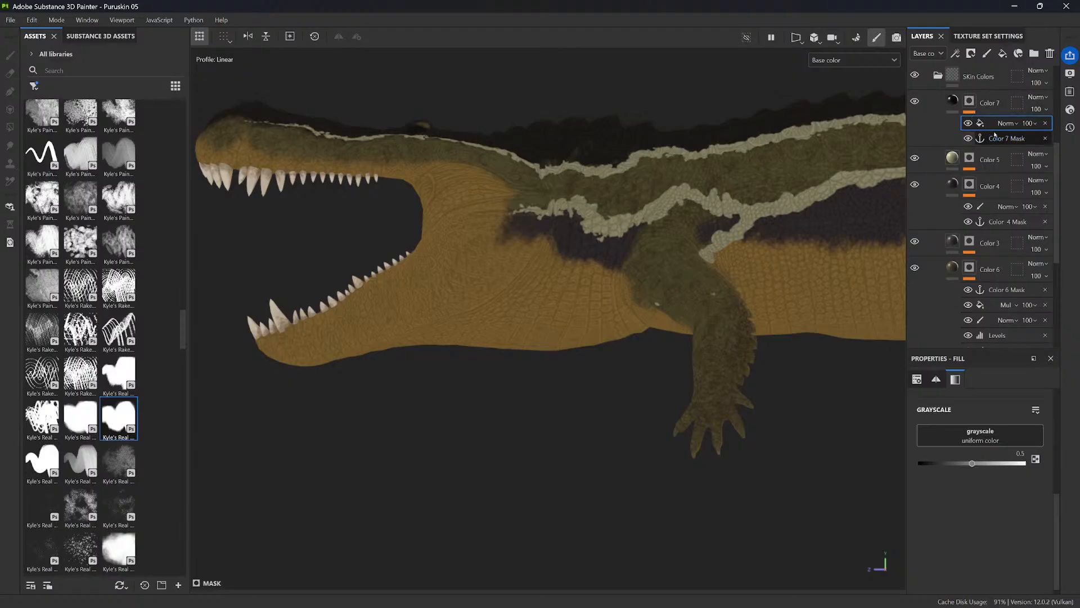
pyautogui.click(1045, 123)
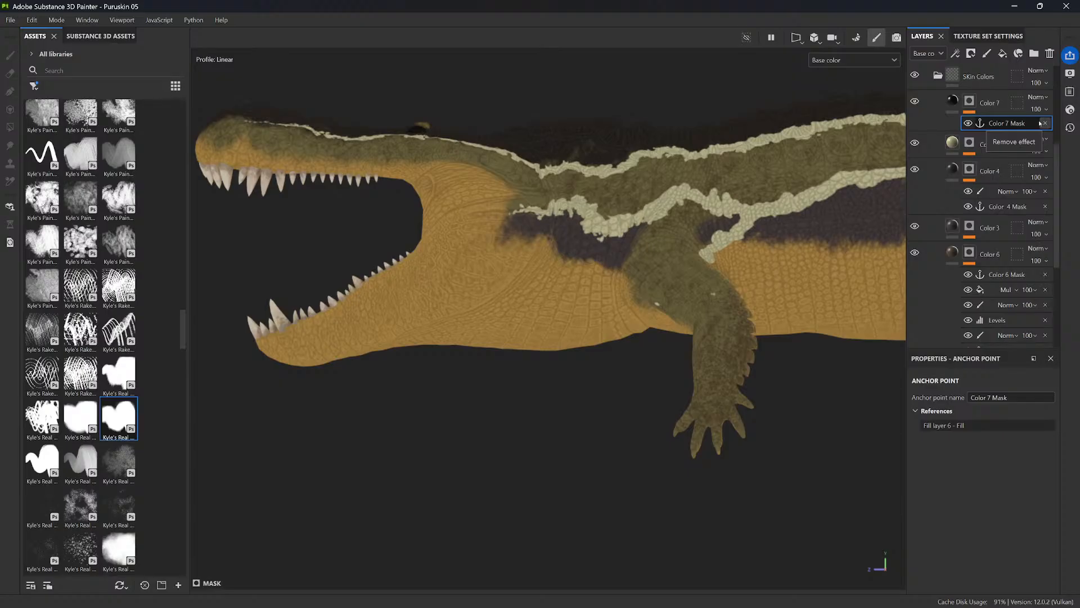
# - Add a new paint effect to the Color 7 mask and place it beneath the Color 7 Mask anchor point
pyautogui.rightClick(1010, 125)
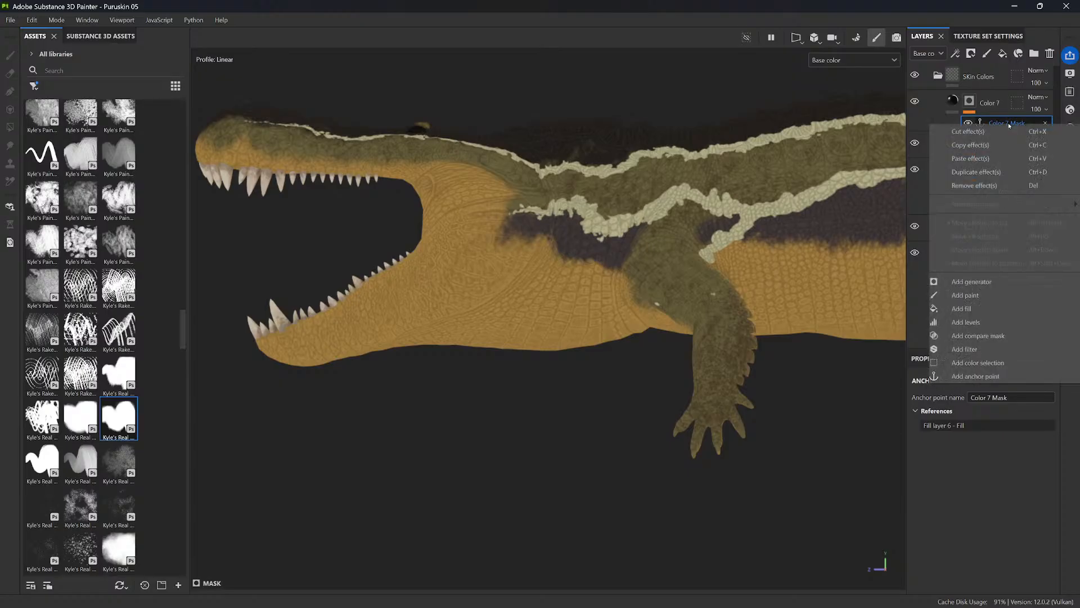
pyautogui.click(966, 296)
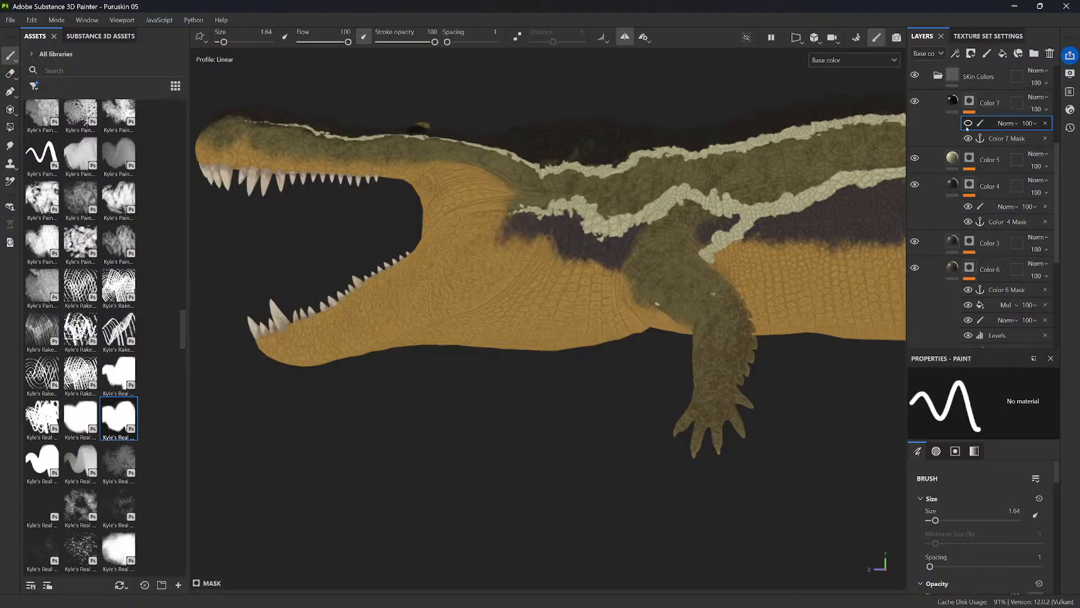
pyautogui.moveTo(994, 124); pyautogui.dragTo(994, 143)
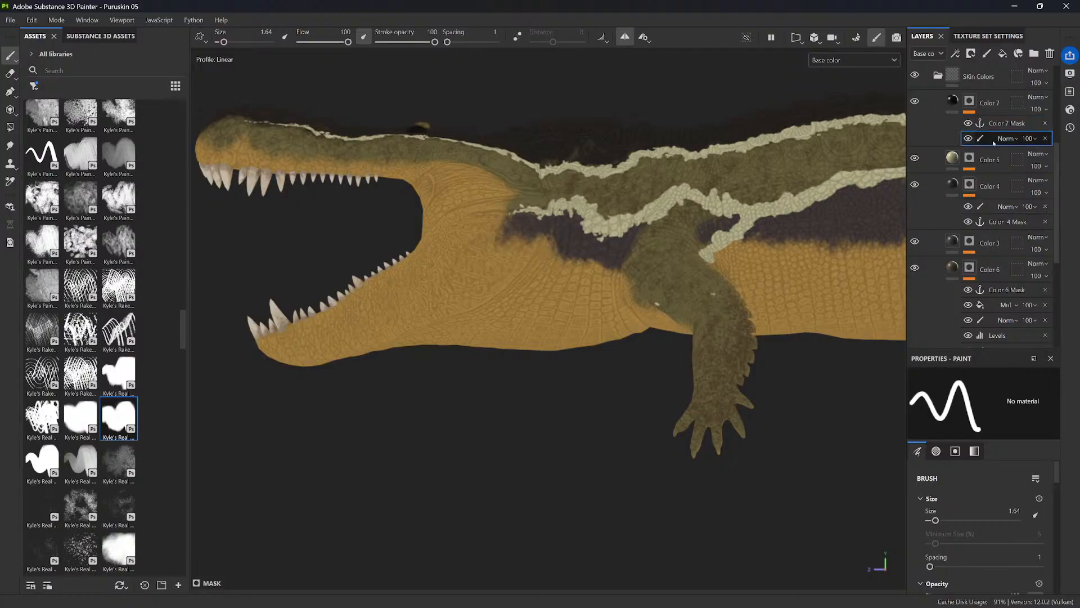
# - Load a soft, cloudy Kyle's Real brush and paint black along the middle of the belly up to the throat, reducing the brush size to 9.96
pyautogui.keyDown('alt'); pyautogui.moveTo(651, 454); pyautogui.dragTo(651, 359); pyautogui.keyUp('alt')
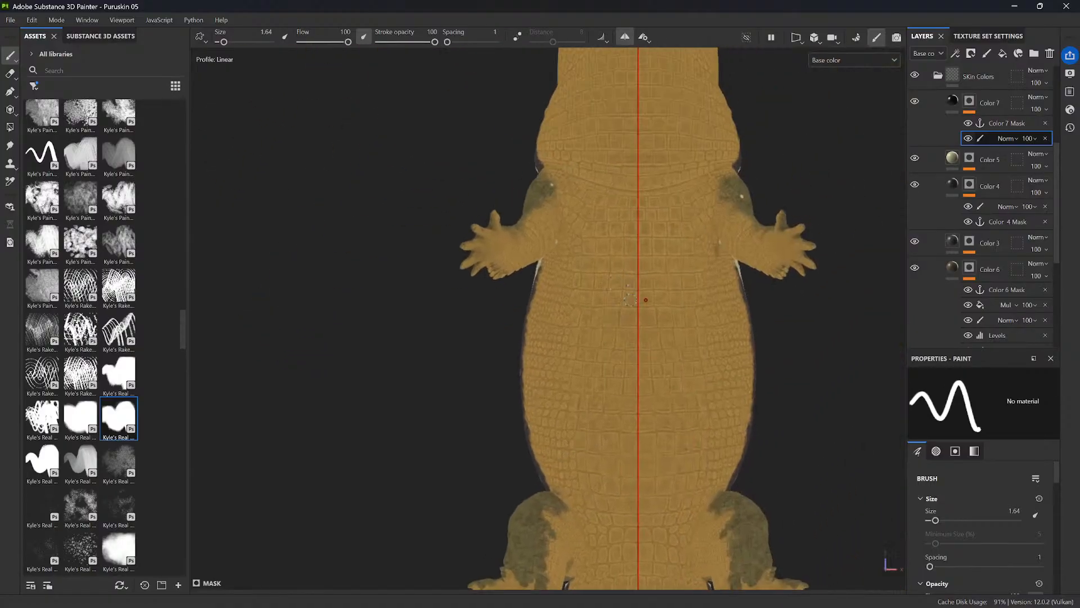
pyautogui.keyDown('ctrl'); pyautogui.moveTo(588, 271); pyautogui.dragTo(623, 279, button='right'); pyautogui.keyUp('ctrl')
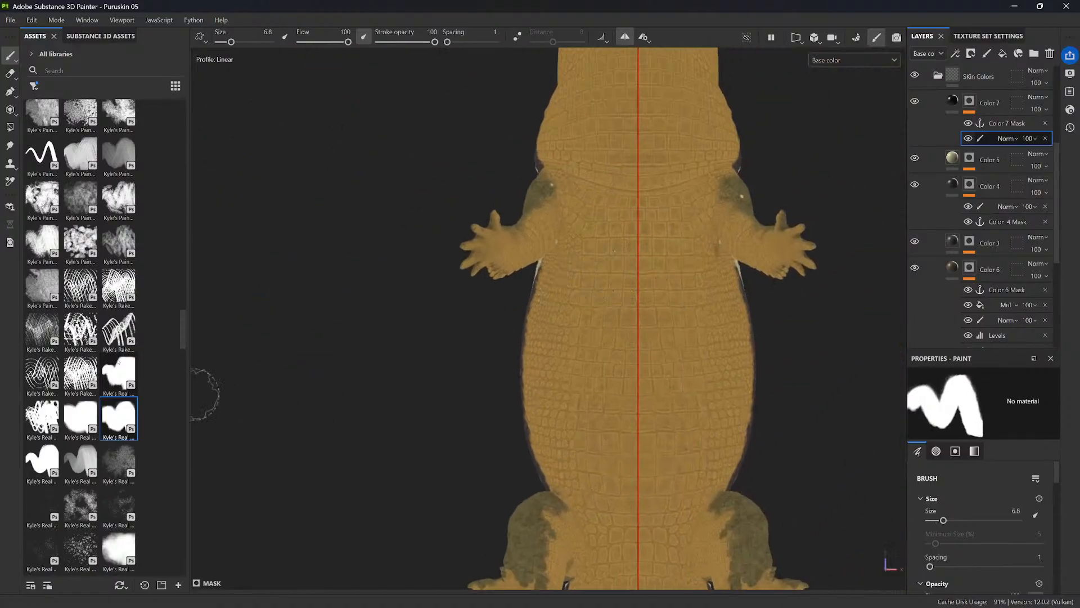
pyautogui.click(80, 419)
pyautogui.click(125, 545)
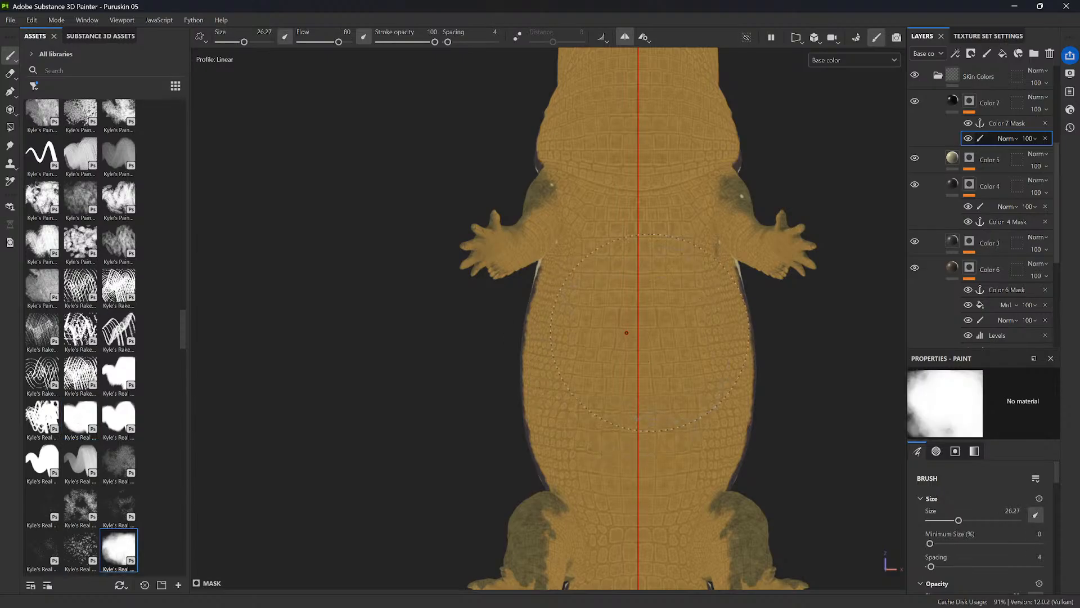
pyautogui.keyDown('ctrl'); pyautogui.moveTo(650, 333); pyautogui.dragTo(640, 334, button='right'); pyautogui.keyUp('ctrl')
pyautogui.moveTo(641, 336)
pyautogui.mouseDown()
pyautogui.moveTo(633, 393)
pyautogui.moveTo(616, 253)
pyautogui.mouseUp()
pyautogui.keyDown('alt'); pyautogui.moveTo(636, 222); pyautogui.dragTo(637, 368, button='middle'); pyautogui.keyUp('alt')
pyautogui.keyDown('ctrl'); pyautogui.moveTo(640, 345); pyautogui.dragTo(627, 346, button='right'); pyautogui.keyUp('ctrl')
pyautogui.moveTo(647, 319)
pyautogui.mouseDown()
pyautogui.moveTo(648, 262)
pyautogui.moveTo(632, 255)
pyautogui.moveTo(636, 348)
pyautogui.mouseUp()
pyautogui.keyDown('alt'); pyautogui.keyDown('shift'); pyautogui.moveTo(639, 303); pyautogui.dragTo(643, 227); pyautogui.keyUp('shift'); pyautogui.keyUp('alt')
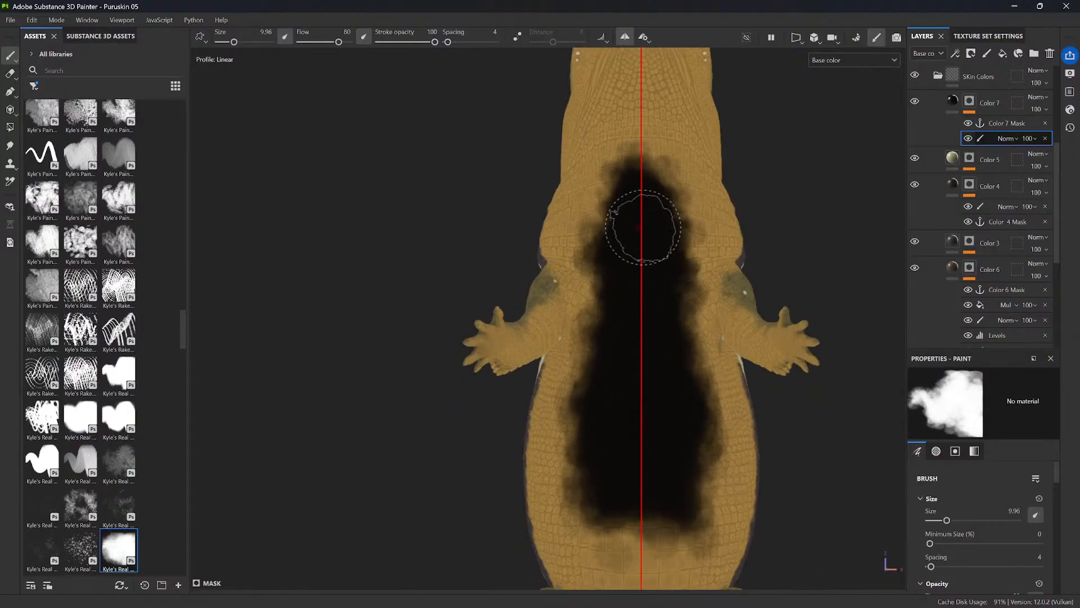
# - Paint black from the chest down the inner front legs to the feet, reducing the brush size to 6.49 and 3.36
pyautogui.keyDown('alt'); pyautogui.moveTo(643, 227); pyautogui.dragTo(634, 338, button='middle'); pyautogui.keyUp('alt')
pyautogui.keyDown('ctrl'); pyautogui.moveTo(636, 338); pyautogui.dragTo(629, 339, button='right'); pyautogui.keyUp('ctrl')
pyautogui.moveTo(632, 349)
pyautogui.mouseDown()
pyautogui.moveTo(632, 164)
pyautogui.moveTo(658, 243)
pyautogui.moveTo(670, 354)
pyautogui.mouseUp()
pyautogui.moveTo(664, 359)
pyautogui.keyDown('alt'); pyautogui.keyDown('shift'); pyautogui.mouseDown()
pyautogui.moveTo(590, 372)
pyautogui.moveTo(610, 344)
pyautogui.moveTo(593, 321)
pyautogui.moveTo(554, 342)
pyautogui.moveTo(566, 329)
pyautogui.mouseUp(); pyautogui.keyUp('shift'); pyautogui.keyUp('alt')
pyautogui.moveTo(568, 331)
pyautogui.keyDown('alt'); pyautogui.mouseDown()
pyautogui.moveTo(561, 310)
pyautogui.moveTo(566, 384)
pyautogui.moveTo(546, 360)
pyautogui.moveTo(509, 380)
pyautogui.moveTo(591, 335)
pyautogui.moveTo(512, 404)
pyautogui.moveTo(514, 434)
pyautogui.mouseUp(); pyautogui.keyUp('alt')
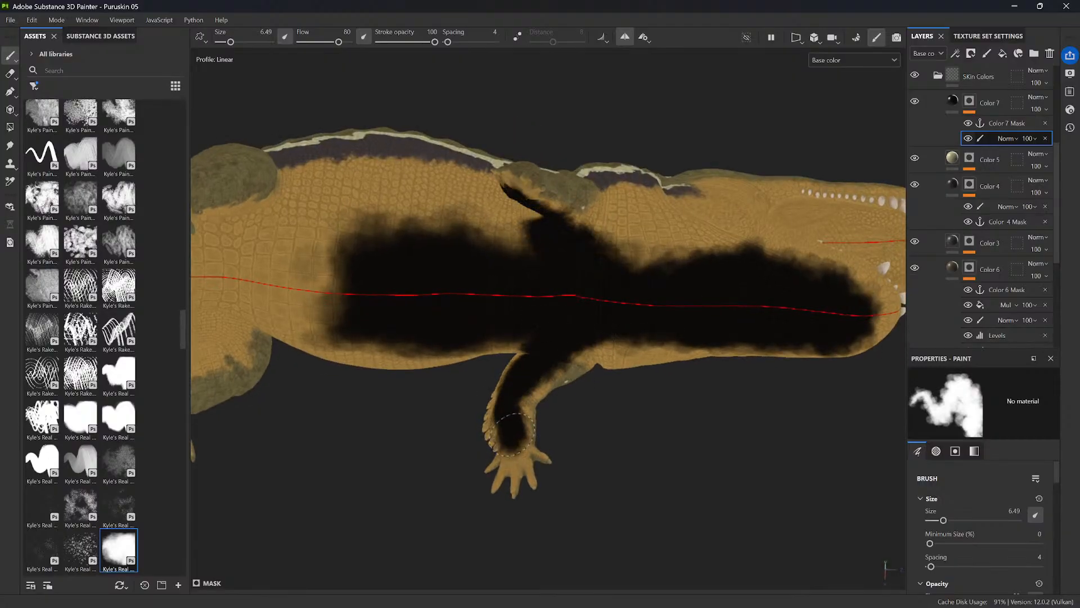
pyautogui.keyDown('ctrl'); pyautogui.moveTo(509, 423); pyautogui.dragTo(505, 422, button='right'); pyautogui.keyUp('ctrl')
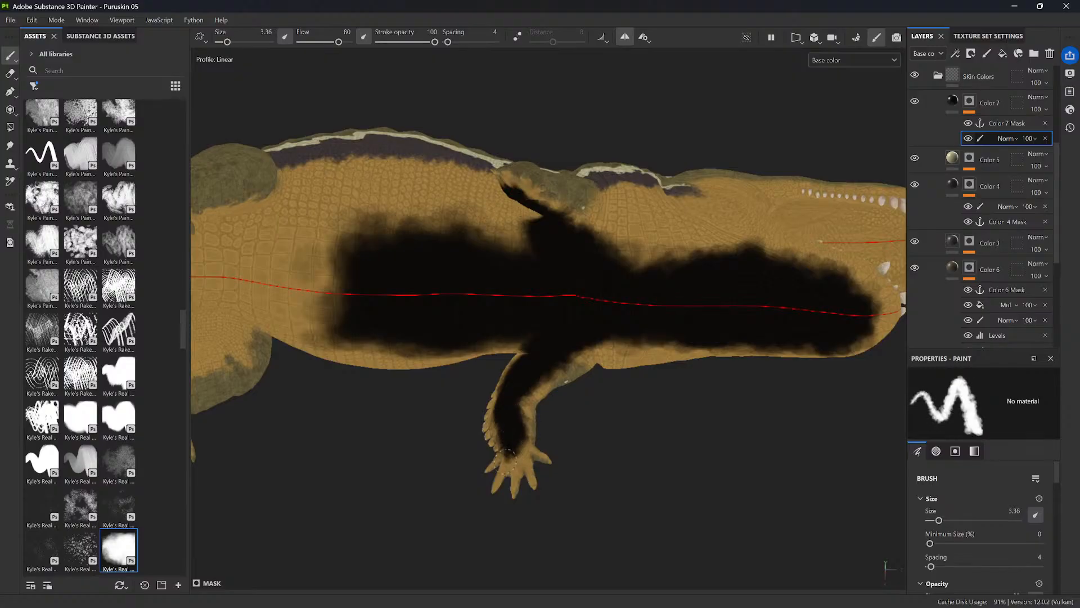
pyautogui.moveTo(506, 462); pyautogui.dragTo(527, 469)
pyautogui.moveTo(524, 426)
pyautogui.mouseDown()
pyautogui.moveTo(529, 388)
pyautogui.moveTo(558, 360)
pyautogui.moveTo(609, 338)
pyautogui.moveTo(637, 352)
pyautogui.moveTo(641, 337)
pyautogui.mouseUp()
# - Enlarge the brush to 10.67 and extend the black across the throat and the underside of the jaw
pyautogui.moveTo(642, 338)
pyautogui.keyDown('alt'); pyautogui.mouseDown()
pyautogui.moveTo(602, 344)
pyautogui.moveTo(588, 257)
pyautogui.mouseUp(); pyautogui.keyUp('alt')
pyautogui.keyDown('ctrl'); pyautogui.moveTo(550, 271); pyautogui.dragTo(591, 254, button='right'); pyautogui.keyUp('ctrl')
pyautogui.moveTo(554, 332); pyautogui.dragTo(558, 248)
pyautogui.moveTo(568, 262)
pyautogui.keyDown('alt'); pyautogui.mouseDown()
pyautogui.moveTo(632, 320)
pyautogui.moveTo(598, 259)
pyautogui.moveTo(551, 243)
pyautogui.moveTo(583, 225)
pyautogui.moveTo(495, 238)
pyautogui.moveTo(481, 259)
pyautogui.moveTo(601, 217)
pyautogui.moveTo(543, 202)
pyautogui.moveTo(726, 231)
pyautogui.mouseUp(); pyautogui.keyUp('alt')
pyautogui.moveTo(726, 231)
pyautogui.keyDown('alt'); pyautogui.mouseDown()
pyautogui.moveTo(647, 272)
pyautogui.moveTo(564, 238)
pyautogui.mouseUp(); pyautogui.keyUp('alt')
pyautogui.keyDown('alt'); pyautogui.keyDown('shift'); pyautogui.moveTo(591, 345); pyautogui.dragTo(591, 319); pyautogui.keyUp('shift'); pyautogui.keyUp('alt')
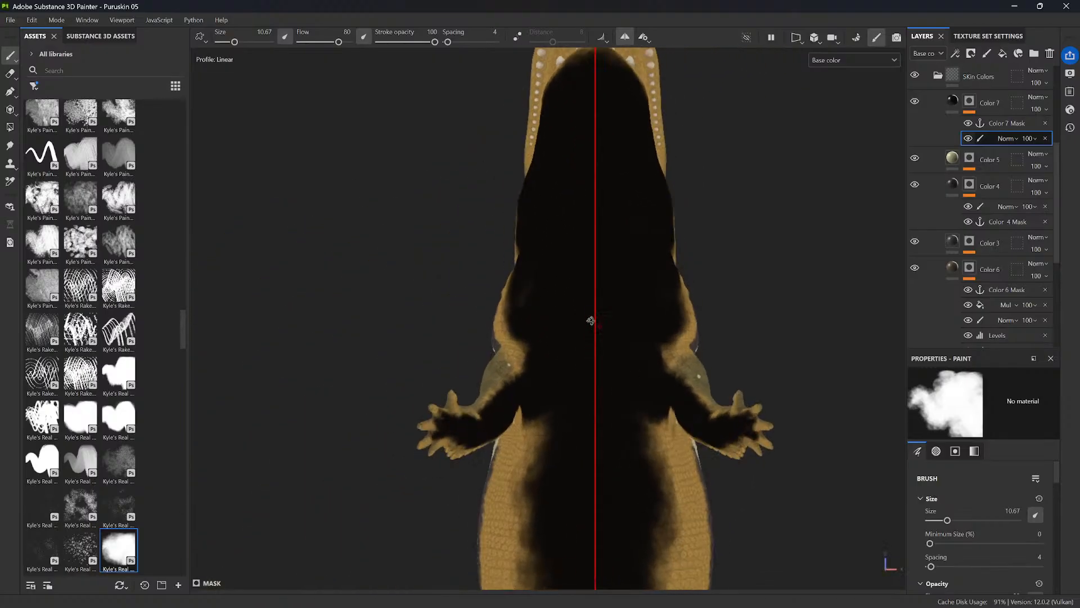
# - Widen the black across the belly and continue it over the pelvis and inner hind legs
pyautogui.keyDown('alt'); pyautogui.moveTo(583, 351); pyautogui.dragTo(568, 269, button='middle'); pyautogui.keyUp('alt')
pyautogui.moveTo(568, 264)
pyautogui.mouseDown()
pyautogui.moveTo(572, 242)
pyautogui.moveTo(554, 251)
pyautogui.moveTo(550, 239)
pyautogui.moveTo(535, 325)
pyautogui.moveTo(541, 388)
pyautogui.mouseUp()
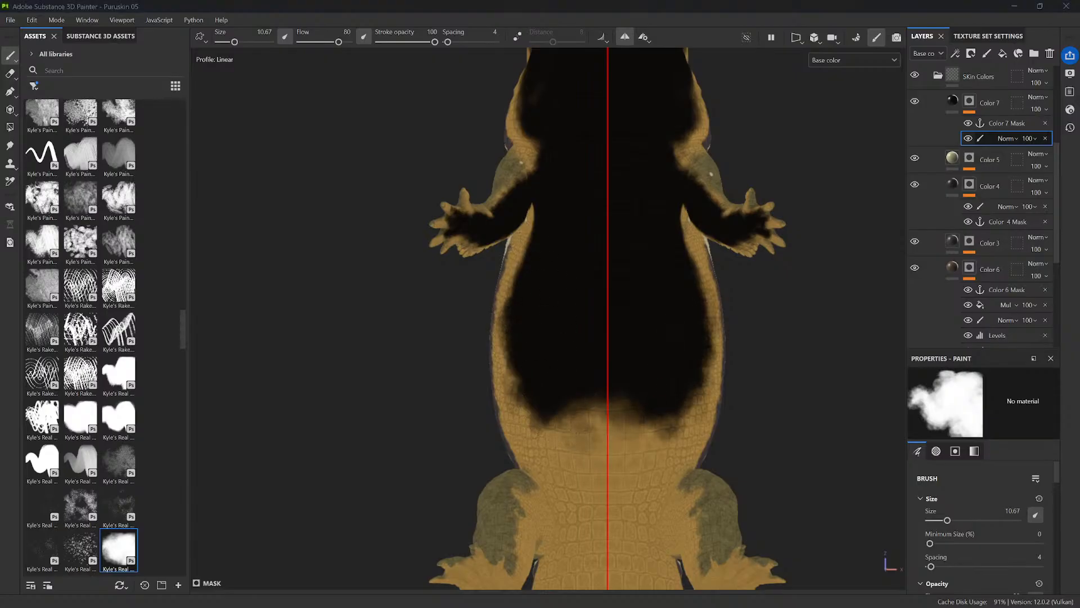
pyautogui.moveTo(651, 354)
pyautogui.mouseDown()
pyautogui.moveTo(579, 405)
pyautogui.moveTo(550, 369)
pyautogui.moveTo(566, 470)
pyautogui.moveTo(591, 470)
pyautogui.mouseUp()
pyautogui.keyDown('alt'); pyautogui.moveTo(605, 465); pyautogui.dragTo(585, 225, button='middle'); pyautogui.keyUp('alt')
pyautogui.moveTo(585, 225)
pyautogui.mouseDown()
pyautogui.moveTo(555, 331)
pyautogui.moveTo(559, 275)
pyautogui.moveTo(526, 253)
pyautogui.moveTo(512, 274)
pyautogui.moveTo(537, 278)
pyautogui.moveTo(523, 273)
pyautogui.mouseUp()
pyautogui.moveTo(523, 273)
pyautogui.mouseDown()
pyautogui.moveTo(515, 298)
pyautogui.moveTo(567, 355)
pyautogui.moveTo(565, 368)
pyautogui.moveTo(553, 342)
pyautogui.moveTo(574, 383)
pyautogui.moveTo(544, 406)
pyautogui.mouseUp()
# - Paint black along the underside of the tail from the pelvis down to the tip
pyautogui.keyDown('alt'); pyautogui.moveTo(566, 300); pyautogui.dragTo(552, 221); pyautogui.keyUp('alt')
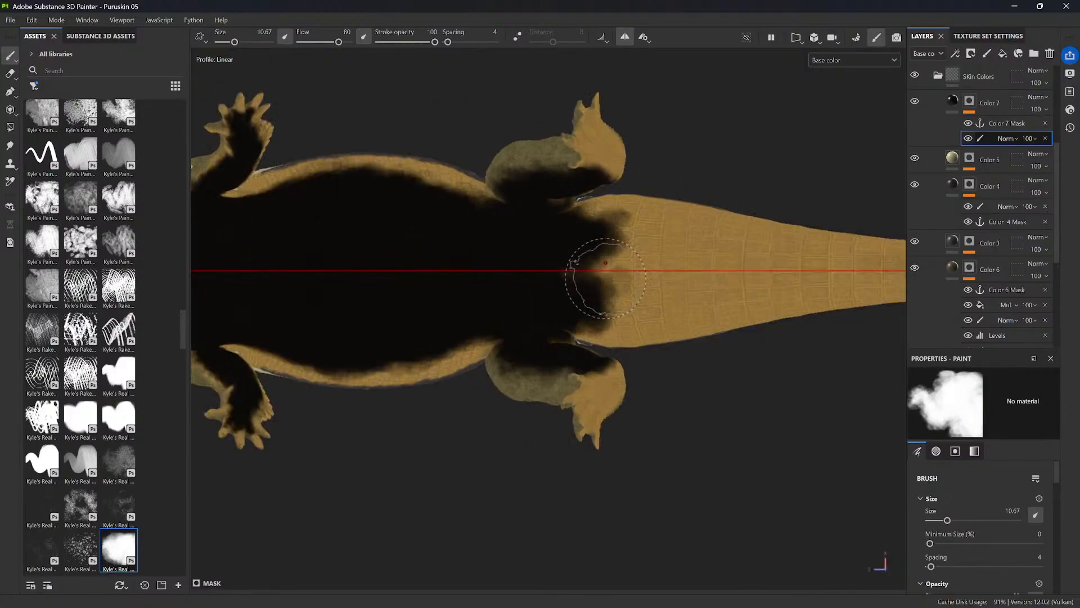
pyautogui.keyDown('alt'); pyautogui.moveTo(606, 278); pyautogui.dragTo(723, 247); pyautogui.keyUp('alt')
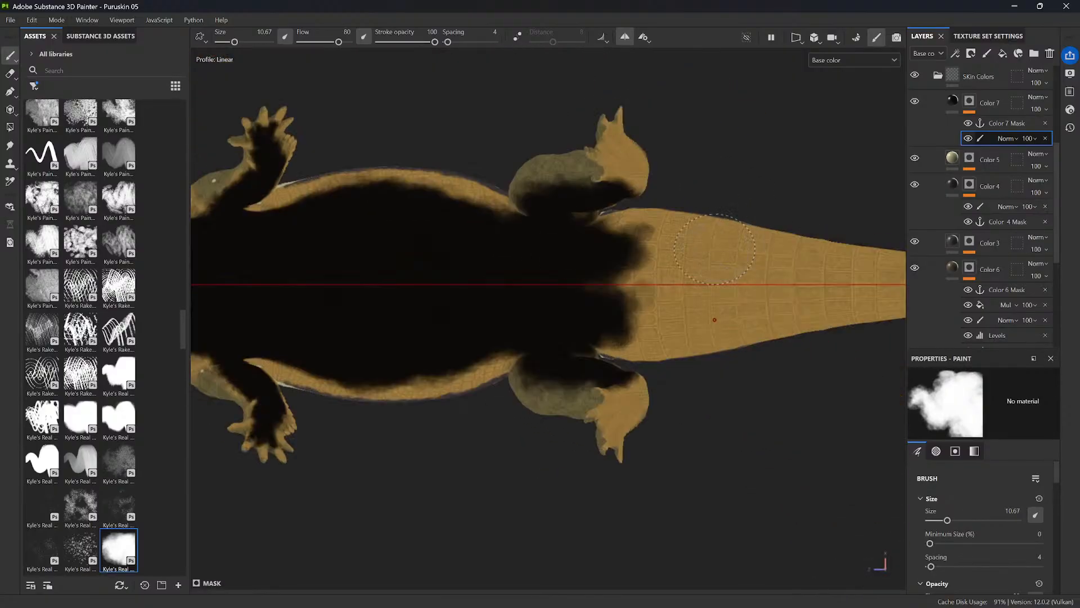
pyautogui.keyDown('alt'); pyautogui.moveTo(715, 320); pyautogui.dragTo(612, 293); pyautogui.keyUp('alt')
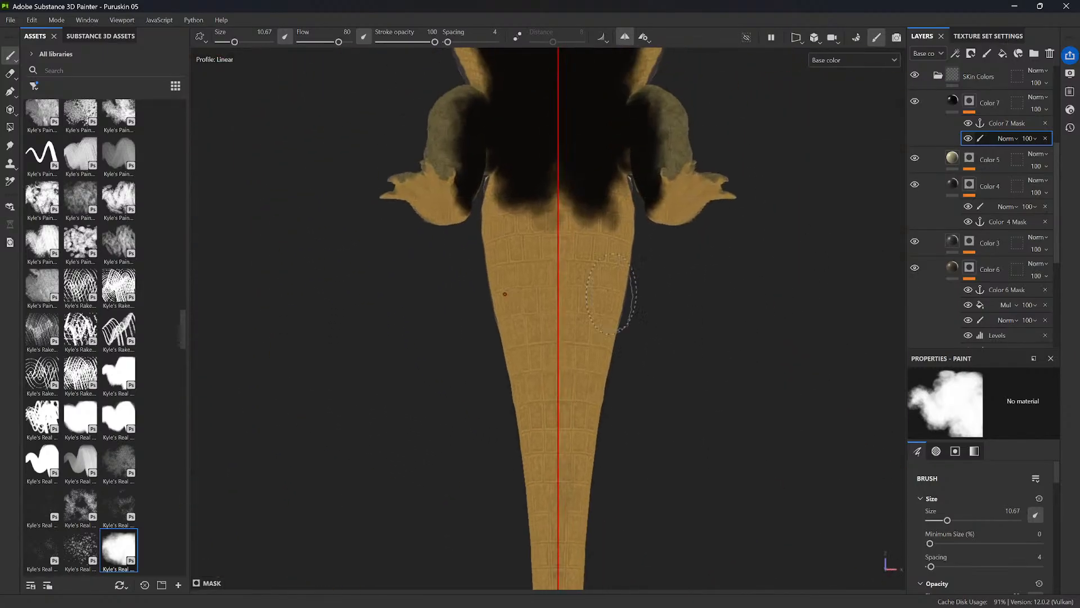
pyautogui.moveTo(574, 166)
pyautogui.mouseDown()
pyautogui.moveTo(611, 287)
pyautogui.moveTo(574, 337)
pyautogui.moveTo(585, 386)
pyautogui.mouseUp()
pyautogui.keyDown('alt'); pyautogui.moveTo(584, 386); pyautogui.dragTo(596, 306, button='right'); pyautogui.keyUp('alt')
pyautogui.keyDown('alt'); pyautogui.moveTo(634, 416); pyautogui.dragTo(622, 242, button='middle'); pyautogui.keyUp('alt')
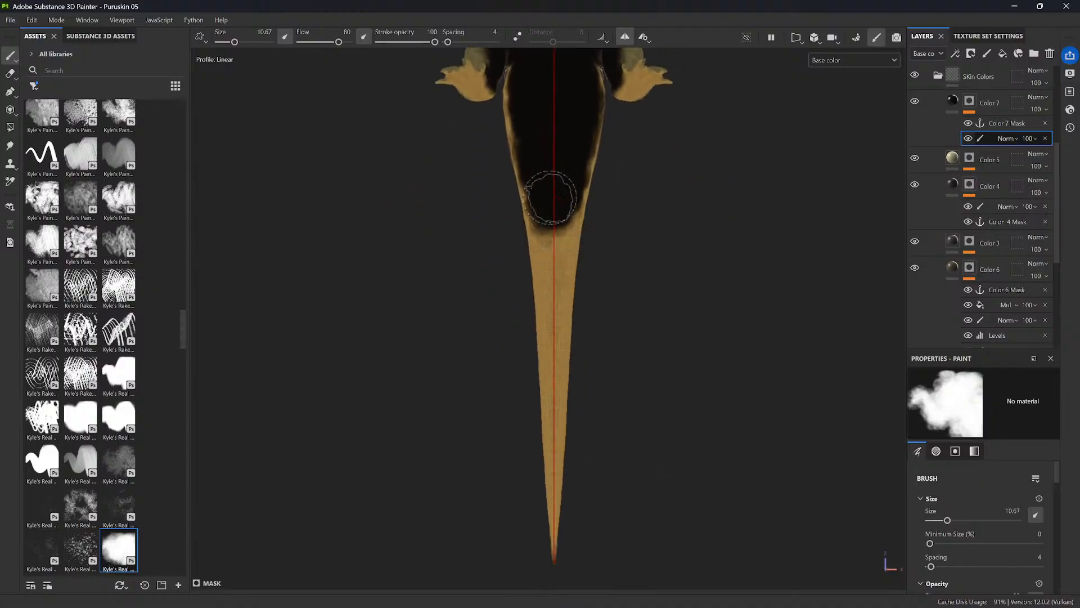
pyautogui.moveTo(576, 181)
pyautogui.mouseDown()
pyautogui.moveTo(557, 279)
pyautogui.moveTo(569, 270)
pyautogui.moveTo(543, 252)
pyautogui.moveTo(561, 226)
pyautogui.mouseUp()
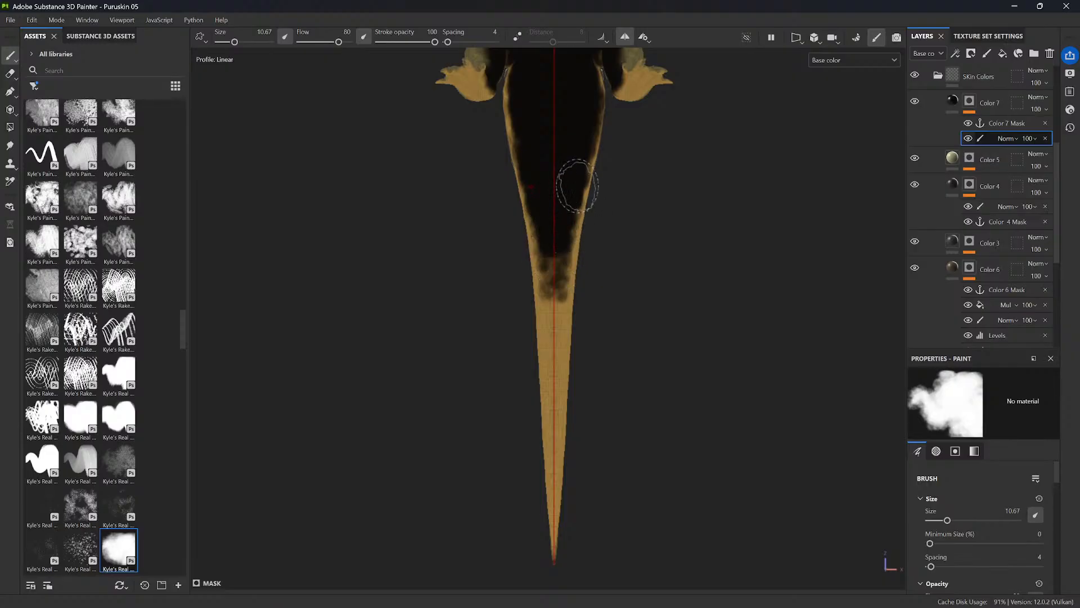
pyautogui.moveTo(581, 137)
pyautogui.mouseDown()
pyautogui.moveTo(552, 365)
pyautogui.moveTo(558, 549)
pyautogui.moveTo(683, 357)
pyautogui.moveTo(687, 291)
pyautogui.moveTo(593, 294)
pyautogui.mouseUp()
# - Refine the tail's black edge from the side, reducing the brush to 7.1 and erasing the excess black along the upper side and tip
pyautogui.keyDown('alt'); pyautogui.moveTo(721, 262); pyautogui.dragTo(585, 321, button='middle'); pyautogui.keyUp('alt')
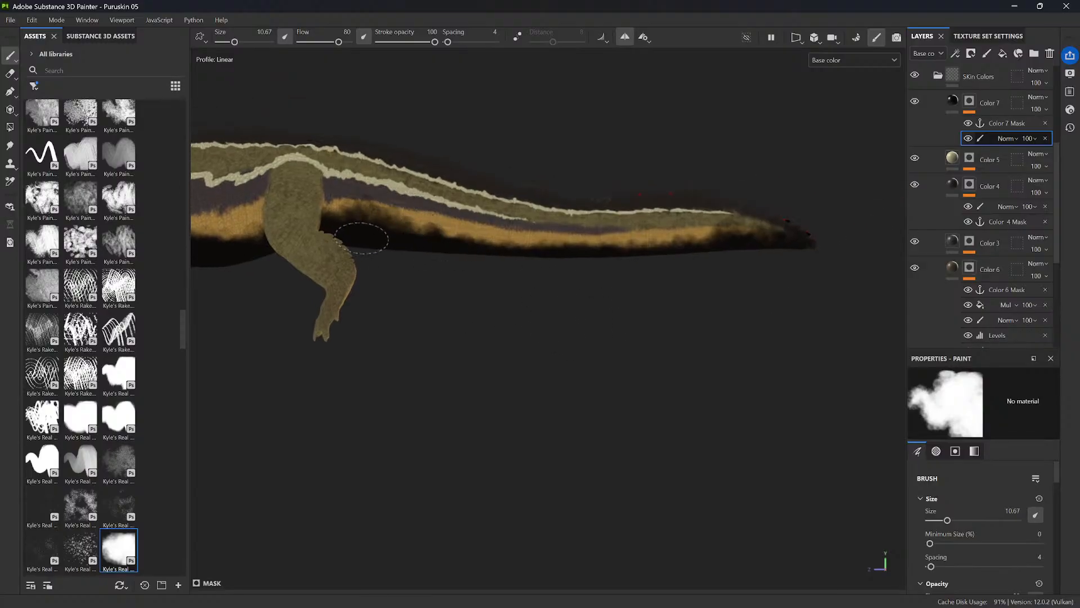
pyautogui.moveTo(403, 237); pyautogui.dragTo(436, 241)
pyautogui.press('[')
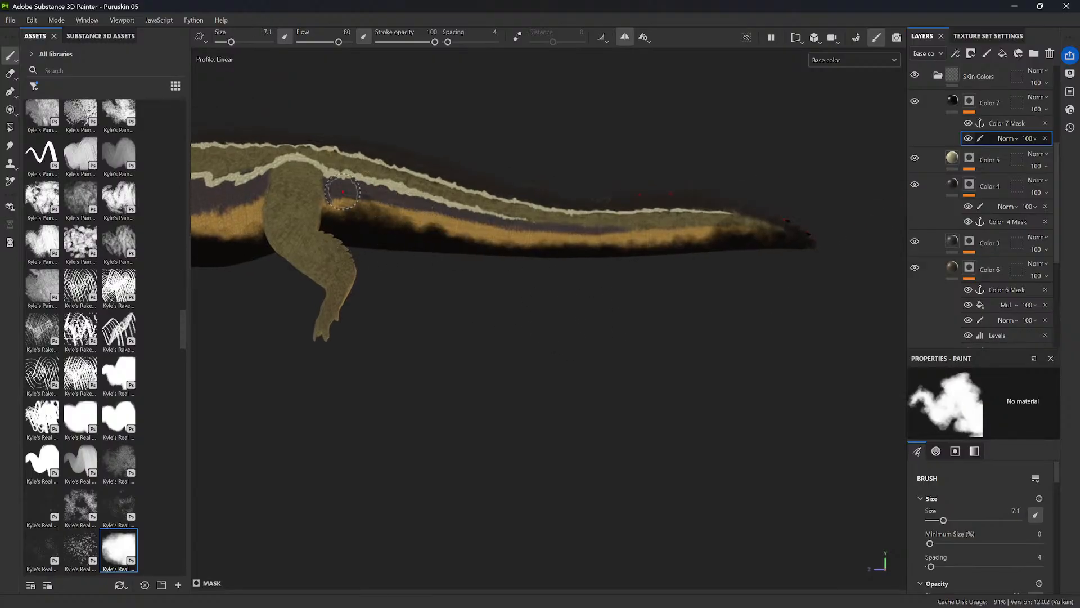
pyautogui.moveTo(344, 192)
pyautogui.mouseDown()
pyautogui.moveTo(384, 222)
pyautogui.moveTo(550, 256)
pyautogui.moveTo(755, 241)
pyautogui.moveTo(755, 218)
pyautogui.moveTo(814, 238)
pyautogui.mouseUp()
pyautogui.hotkey('ctrl', 'z')
pyautogui.press('x')
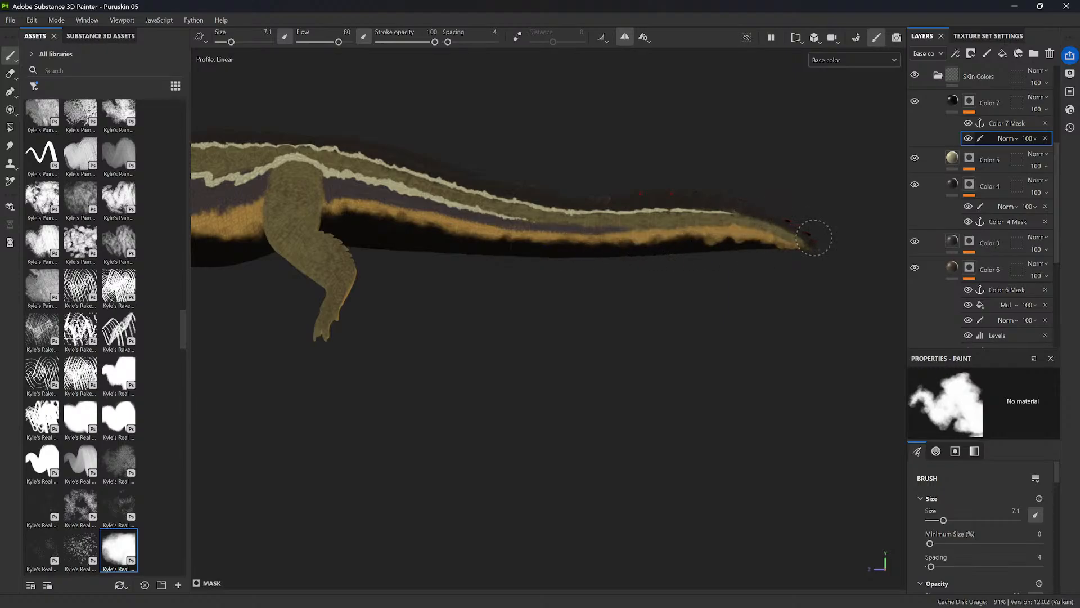
pyautogui.moveTo(759, 211)
pyautogui.mouseDown()
pyautogui.moveTo(790, 249)
pyautogui.moveTo(716, 242)
pyautogui.moveTo(732, 215)
pyautogui.moveTo(777, 223)
pyautogui.mouseUp()
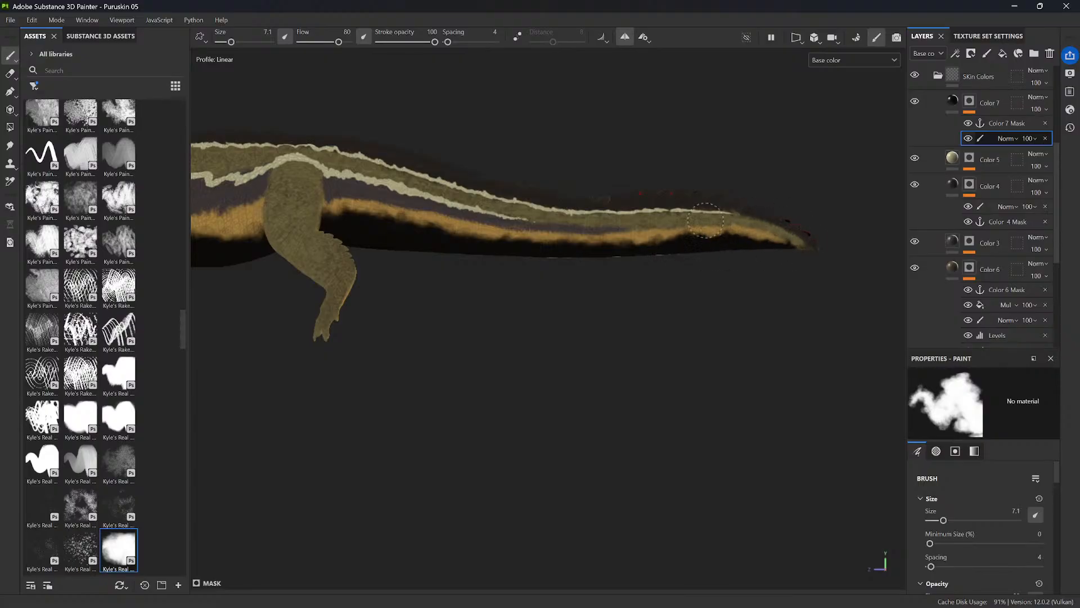
pyautogui.moveTo(706, 220); pyautogui.dragTo(646, 222)
# - Paint black along the side of the lower jaw and below the mouth corner with brush sizes 5.35 and 8.2
pyautogui.keyDown('alt'); pyautogui.moveTo(372, 402); pyautogui.dragTo(775, 403, button='middle'); pyautogui.keyUp('alt')
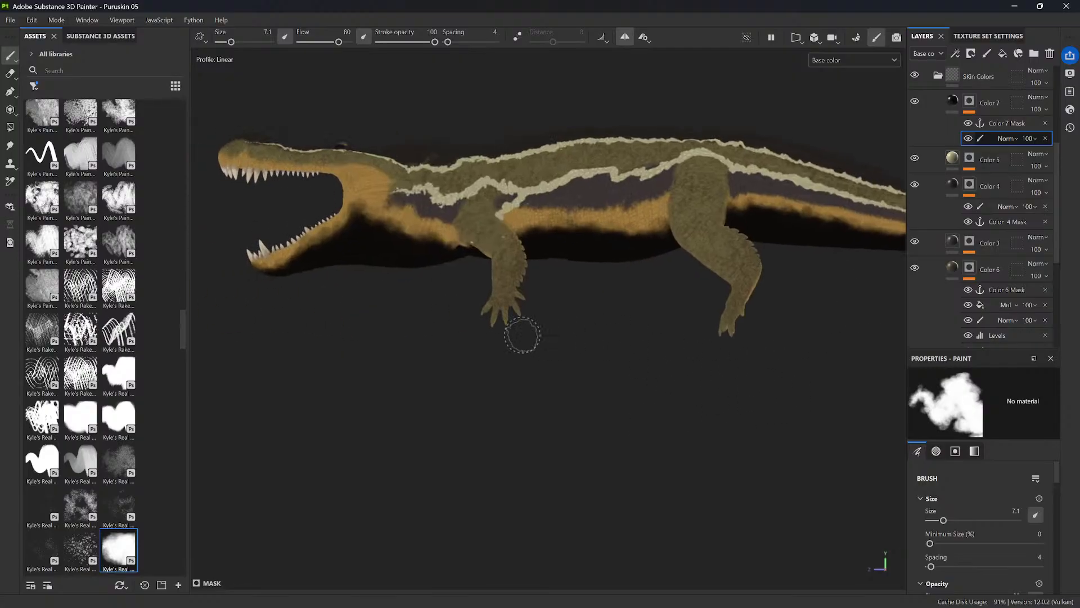
pyautogui.keyDown('ctrl'); pyautogui.moveTo(347, 222); pyautogui.dragTo(336, 219, button='right'); pyautogui.keyUp('ctrl')
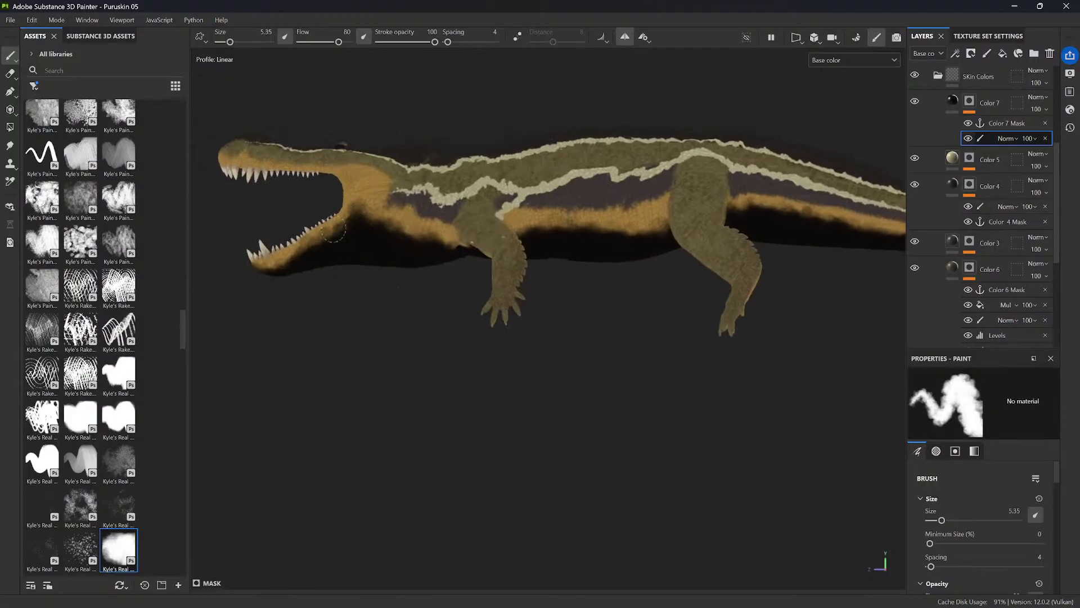
pyautogui.moveTo(333, 231); pyautogui.dragTo(316, 237)
pyautogui.keyDown('ctrl'); pyautogui.moveTo(326, 240); pyautogui.dragTo(338, 239, button='right'); pyautogui.keyUp('ctrl')
pyautogui.moveTo(350, 224); pyautogui.dragTo(387, 211)
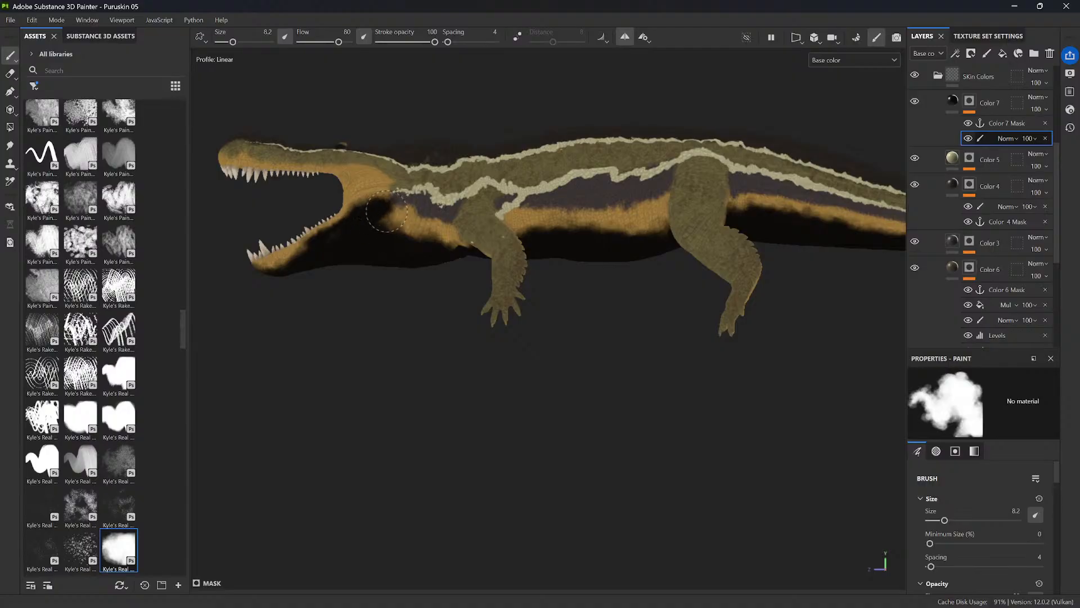
pyautogui.moveTo(316, 252)
pyautogui.mouseDown()
pyautogui.moveTo(271, 263)
pyautogui.moveTo(330, 278)
pyautogui.moveTo(300, 243)
pyautogui.moveTo(249, 259)
pyautogui.moveTo(294, 252)
pyautogui.moveTo(272, 262)
pyautogui.mouseUp()
# - Extend the black up the side of the neck ahead of the front leg, enlarging the brush to 17.56
pyautogui.keyDown('alt'); pyautogui.moveTo(322, 316); pyautogui.dragTo(408, 390, button='middle'); pyautogui.keyUp('alt')
pyautogui.keyDown('alt'); pyautogui.moveTo(445, 383); pyautogui.dragTo(528, 356, button='right'); pyautogui.keyUp('alt')
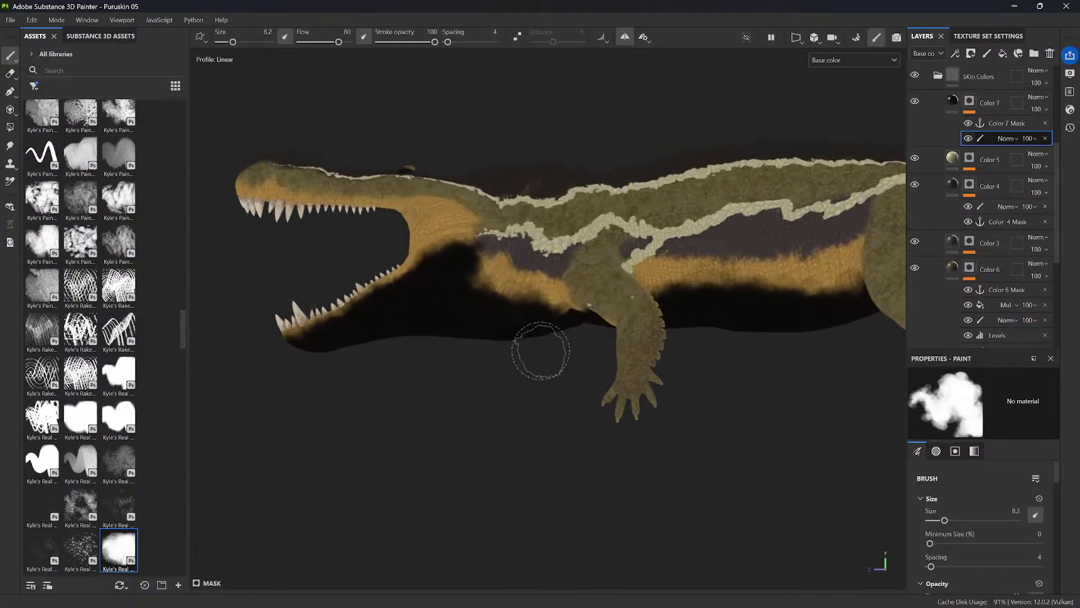
pyautogui.moveTo(558, 314)
pyautogui.mouseDown()
pyautogui.moveTo(538, 298)
pyautogui.moveTo(502, 294)
pyautogui.moveTo(489, 307)
pyautogui.moveTo(481, 280)
pyautogui.moveTo(495, 258)
pyautogui.mouseUp()
pyautogui.keyDown('ctrl'); pyautogui.moveTo(520, 283); pyautogui.dragTo(548, 283, button='right'); pyautogui.keyUp('ctrl')
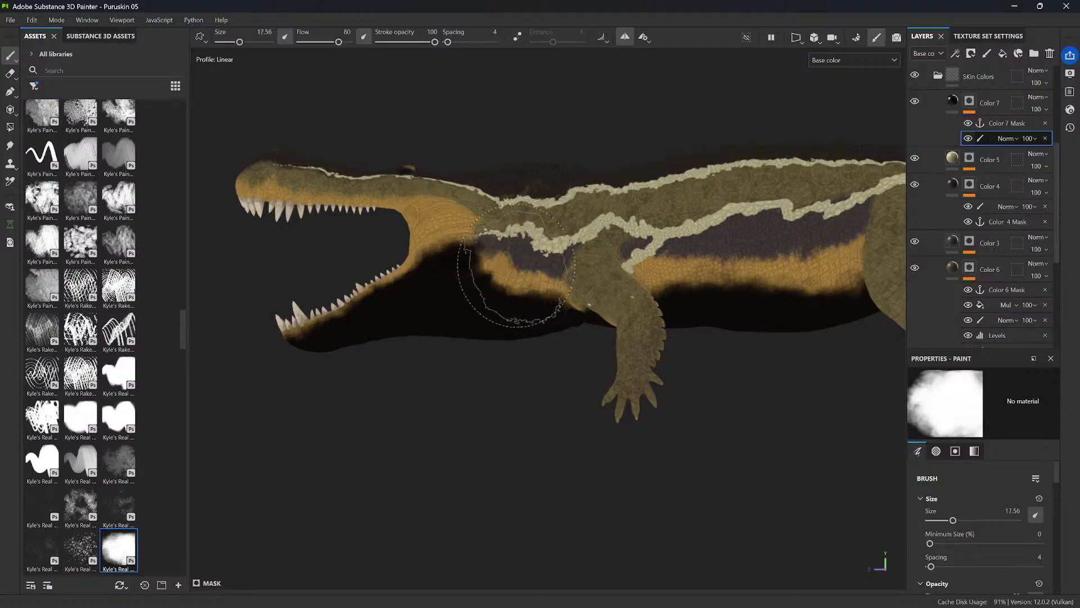
pyautogui.moveTo(513, 284)
pyautogui.mouseDown()
pyautogui.moveTo(501, 312)
pyautogui.moveTo(472, 298)
pyautogui.moveTo(509, 312)
pyautogui.moveTo(466, 276)
pyautogui.mouseUp()
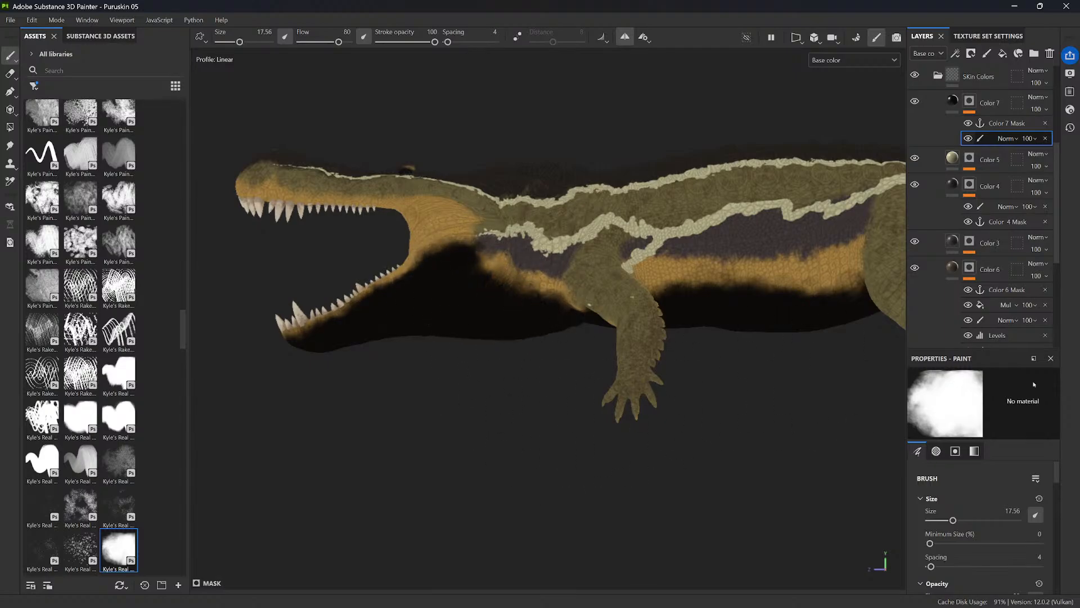
# - Add a fill effect above the paint in the Color 7 mask and assign it the FAce Cracks mask anchor point
pyautogui.rightClick(990, 143)
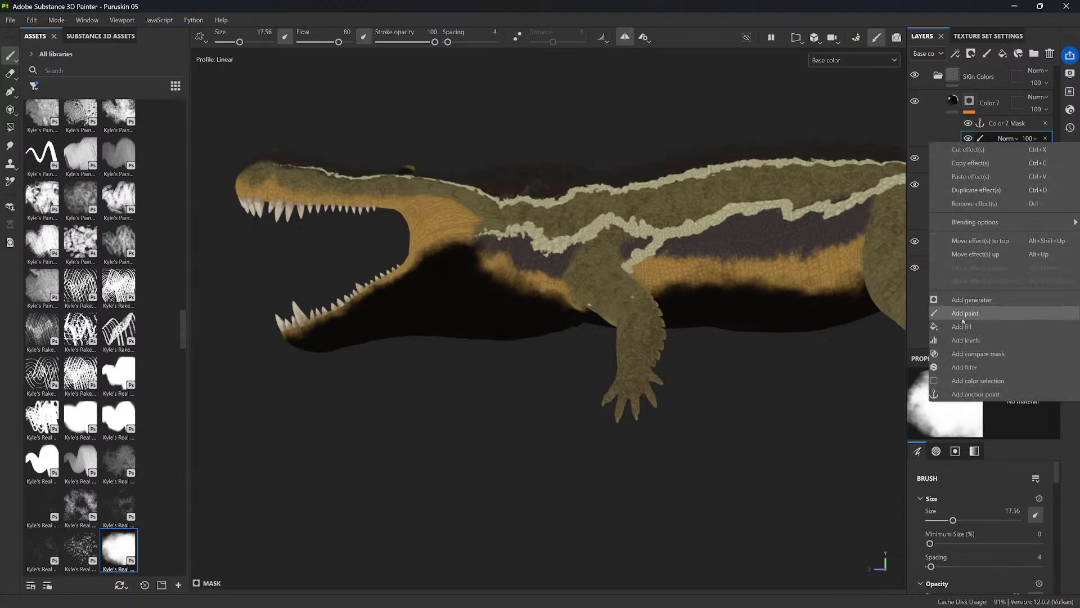
pyautogui.click(963, 321)
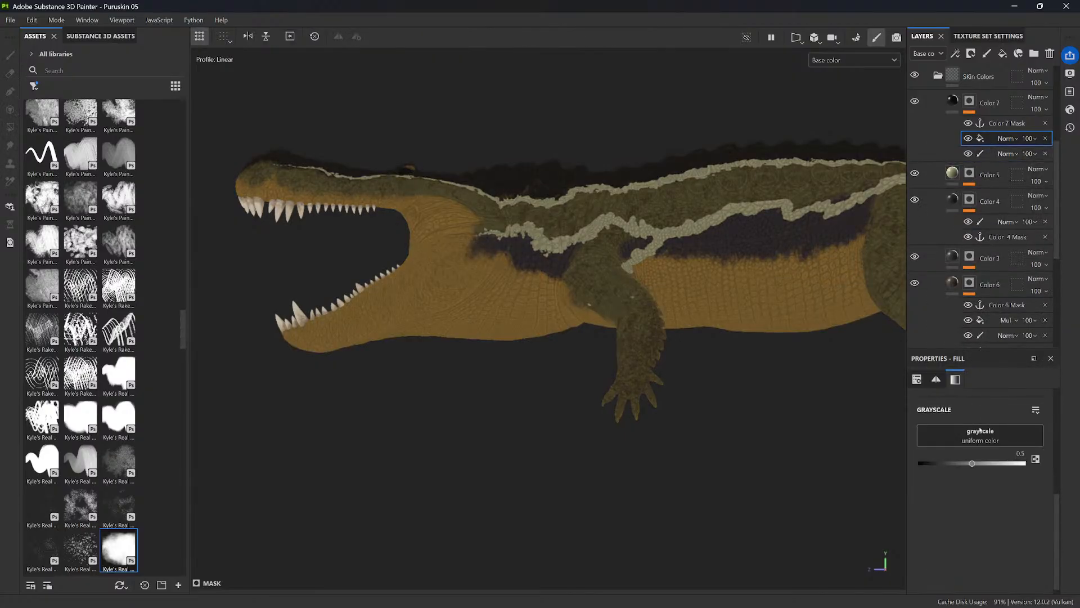
pyautogui.click(975, 447)
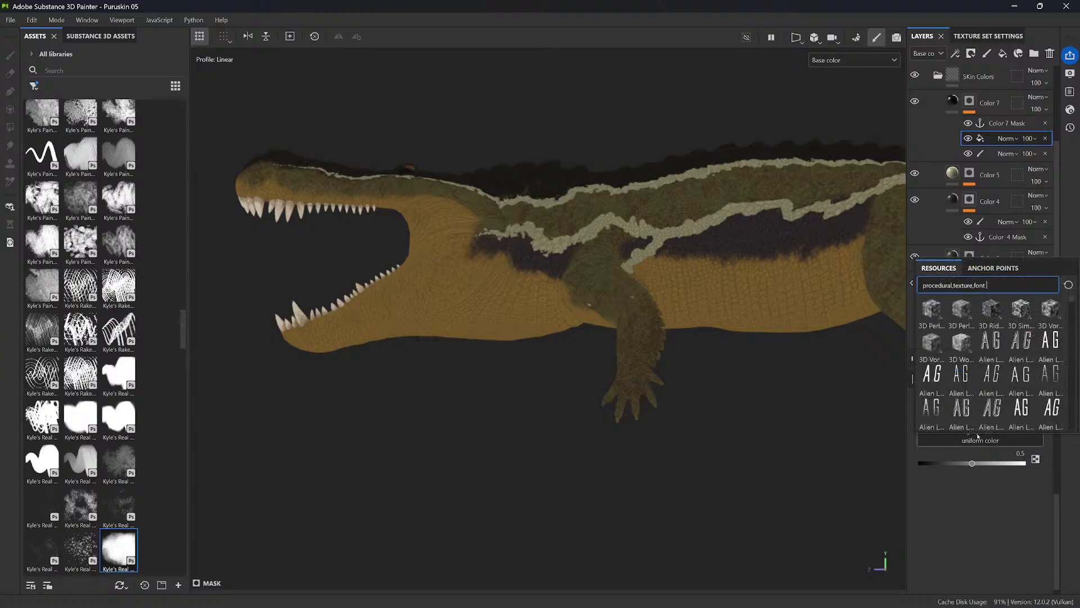
pyautogui.click(992, 269)
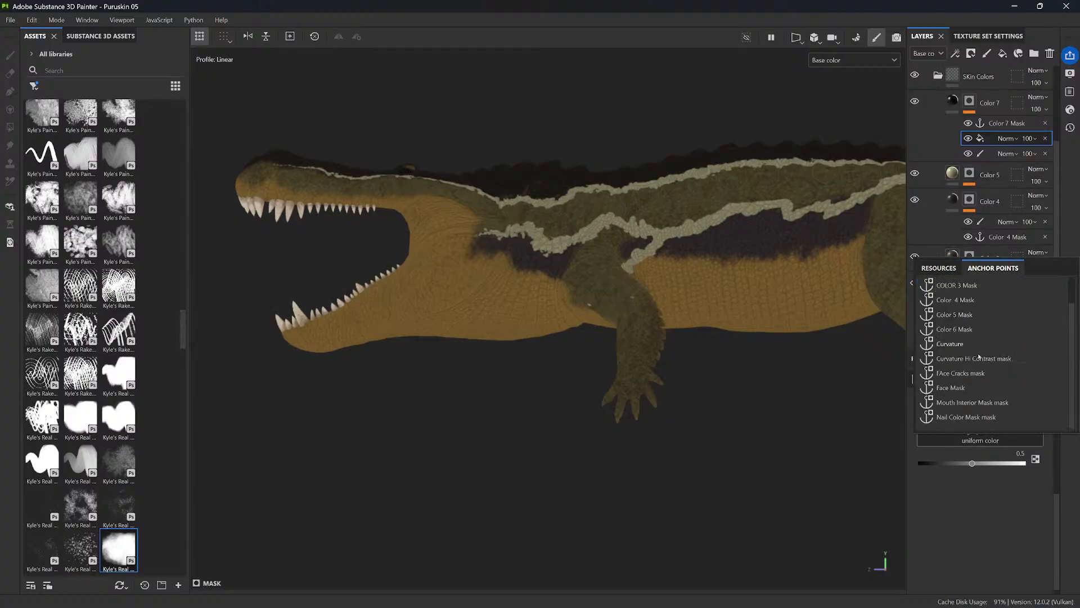
pyautogui.click(967, 373)
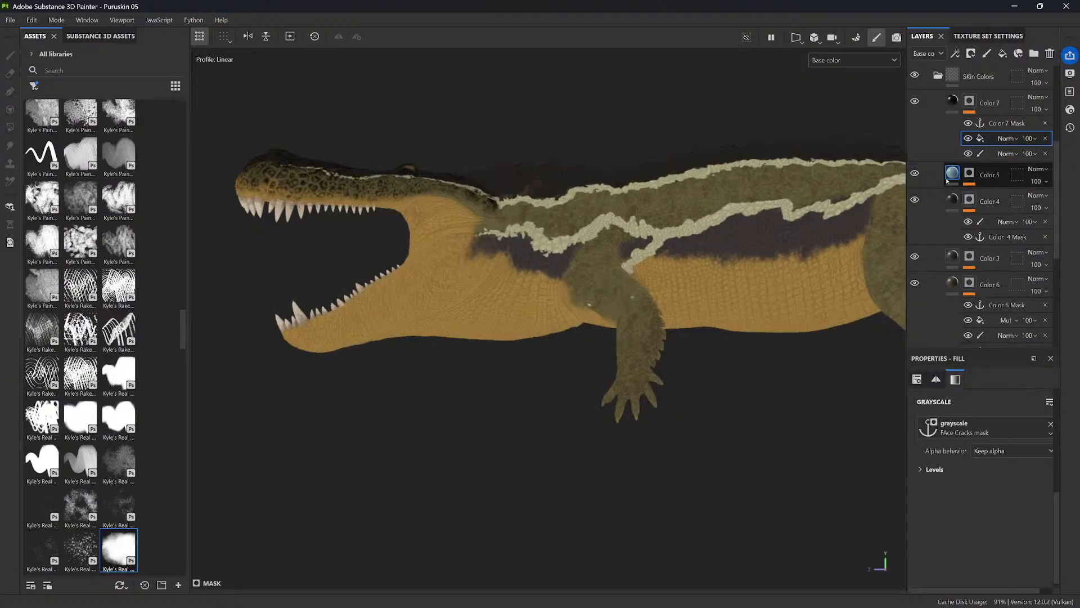
pyautogui.keyDown('alt'); pyautogui.moveTo(524, 218); pyautogui.dragTo(517, 258); pyautogui.keyUp('alt')
pyautogui.keyDown('alt'); pyautogui.moveTo(453, 227); pyautogui.dragTo(787, 243); pyautogui.keyUp('alt')
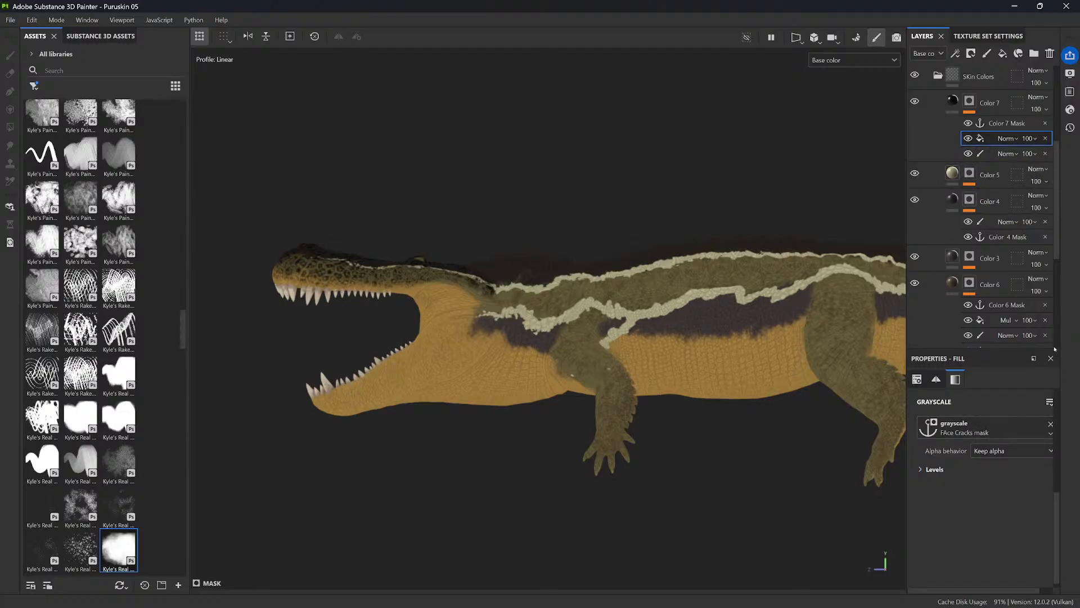
# - Replace the fill's grayscale source with the Curvature anchor point and set its blending mode to Multiply
pyautogui.click(988, 422)
pyautogui.scroll(-1, 986, 477)
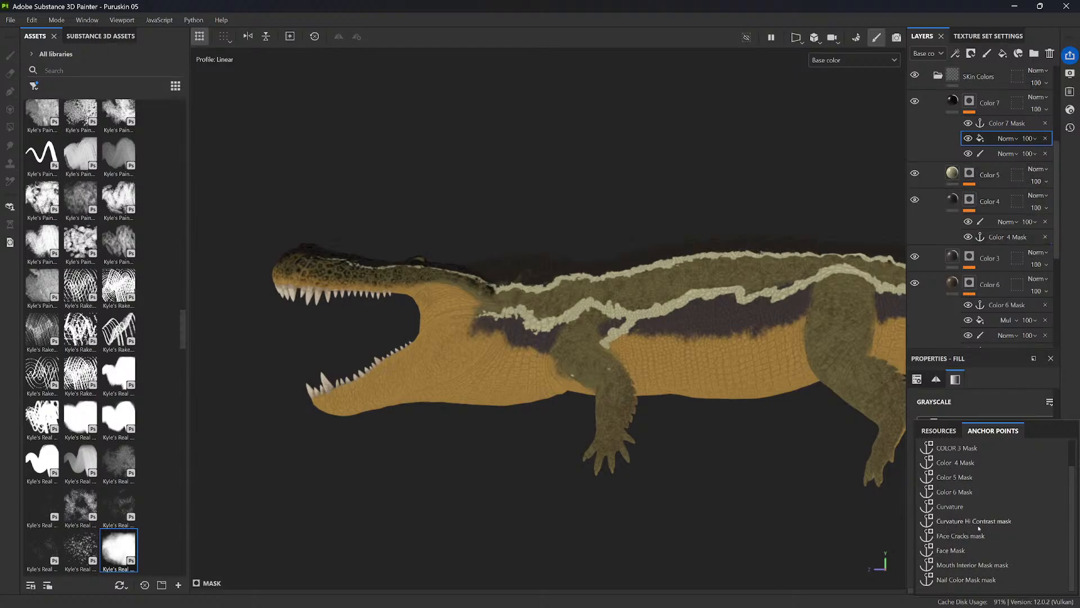
pyautogui.click(959, 506)
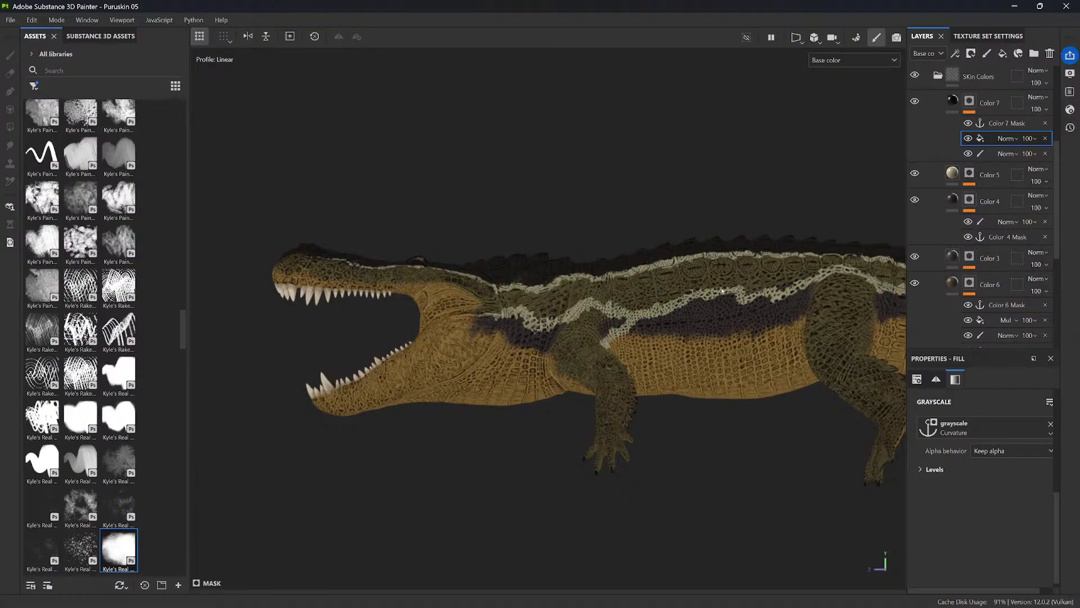
pyautogui.click(1016, 141)
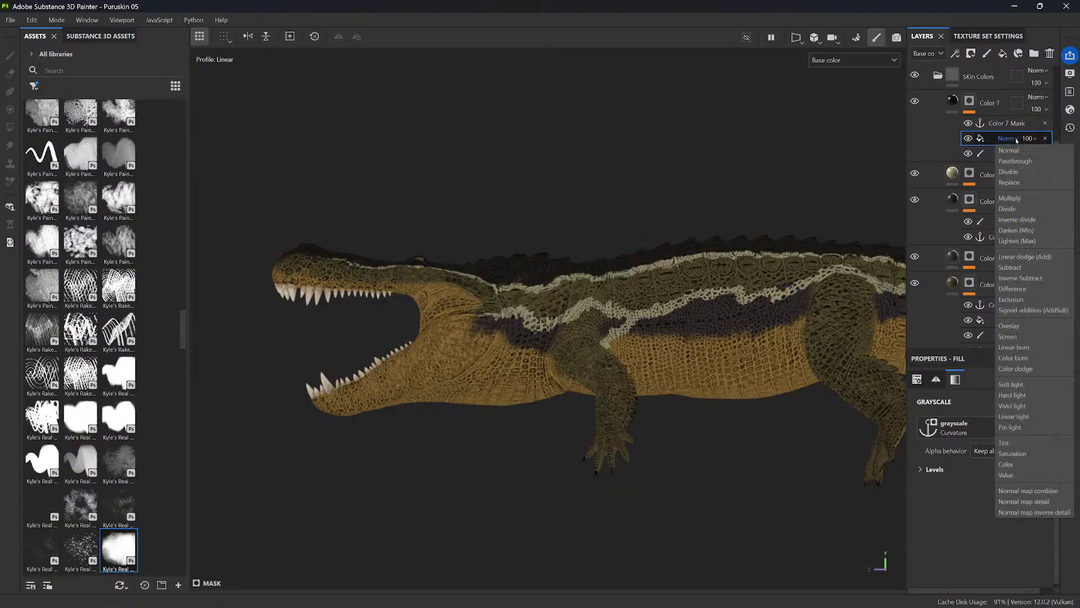
pyautogui.click(1007, 203)
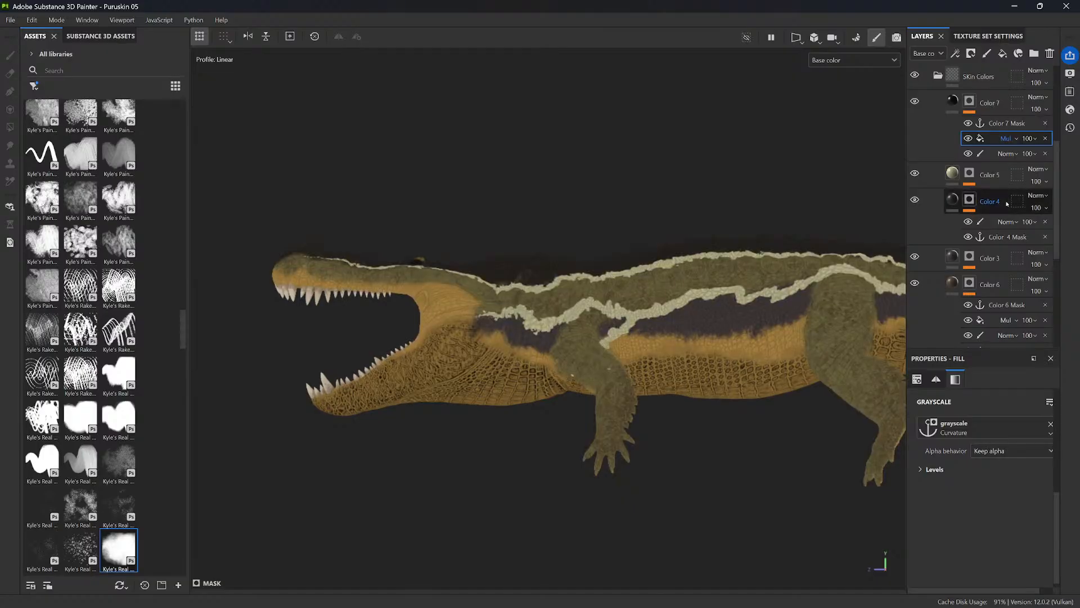
# - Examine the belly scales up close and compare them with the curvature fill effect hidden and shown
pyautogui.scroll(2, 742, 390)
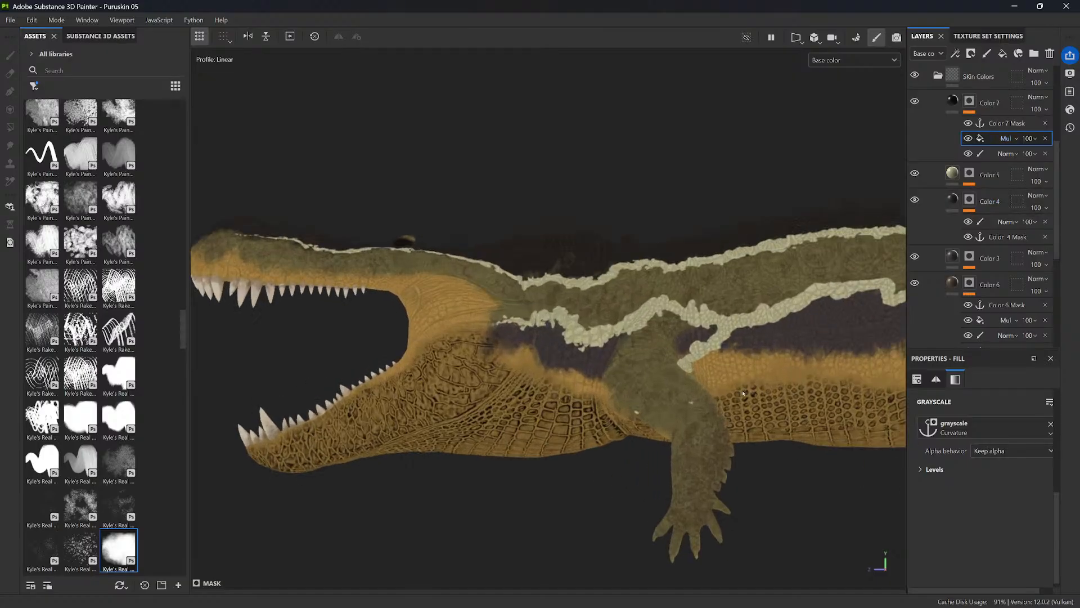
pyautogui.scroll(5, 753, 395)
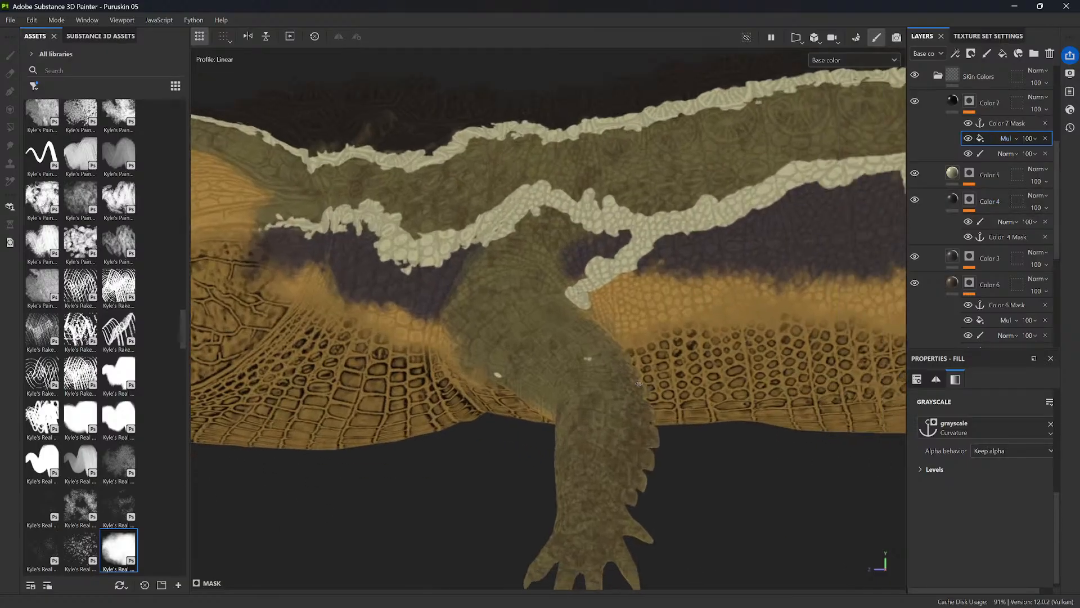
pyautogui.scroll(-3, 701, 375)
pyautogui.scroll(5, 701, 374)
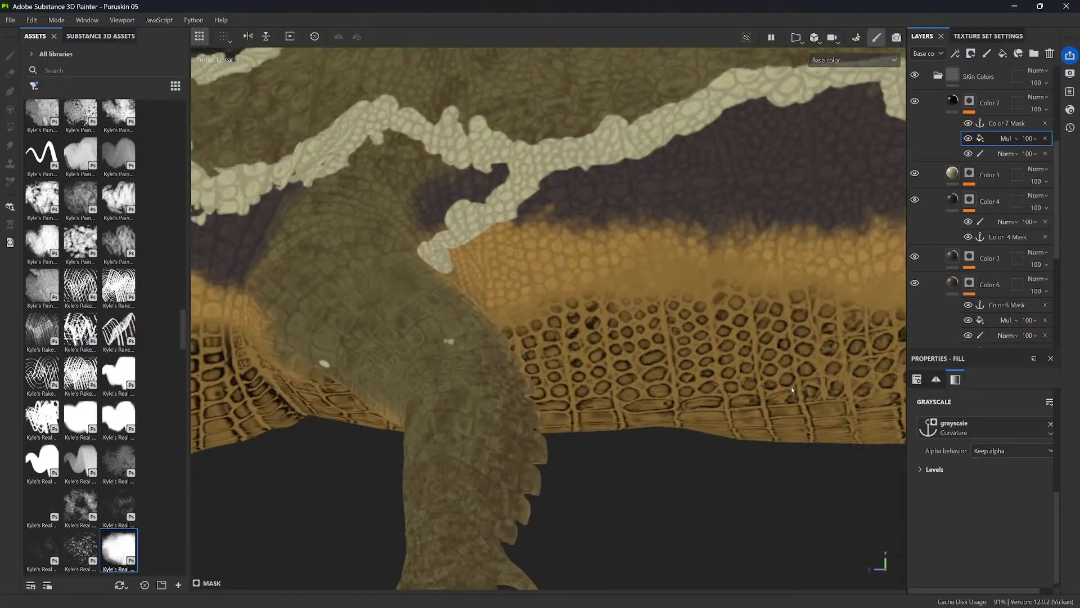
pyautogui.scroll(-3, 701, 374)
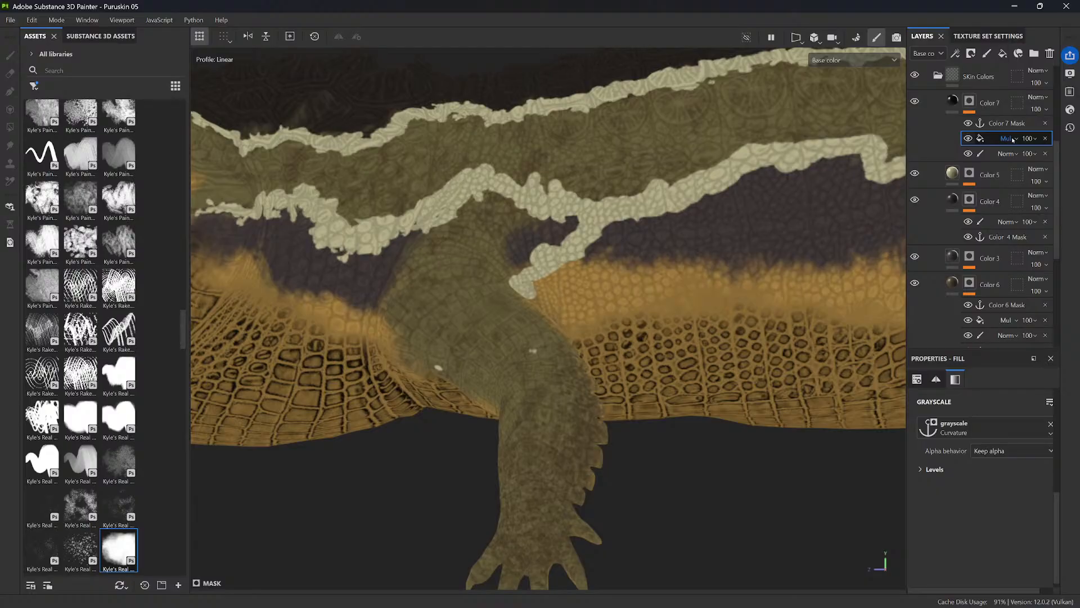
pyautogui.click(968, 138)
pyautogui.click(969, 139)
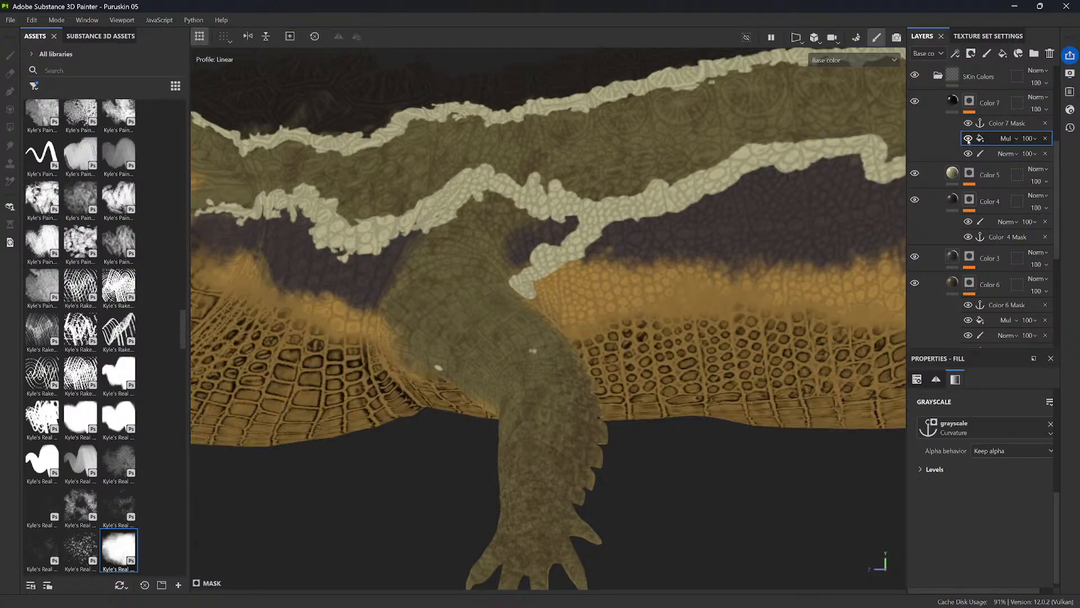
pyautogui.click(968, 138)
pyautogui.click(968, 139)
# - Set the curvature fill's input levels to black 0, midtone 0.927 and white 0.531
pyautogui.click(922, 469)
pyautogui.moveTo(1024, 518); pyautogui.dragTo(988, 531, button='middle')
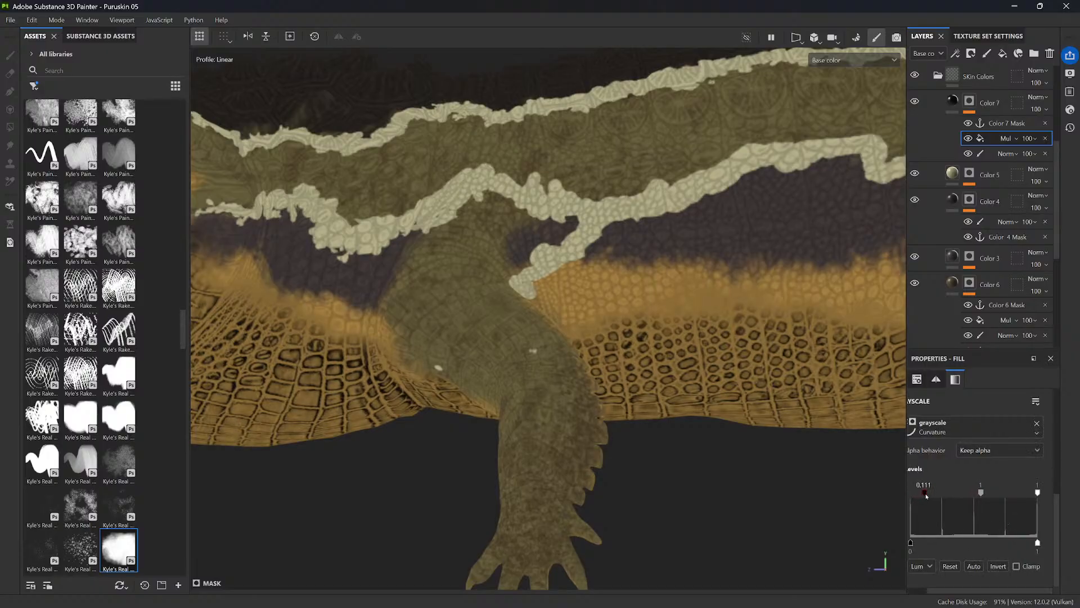
pyautogui.moveTo(925, 493); pyautogui.dragTo(909, 494)
pyautogui.moveTo(1039, 493); pyautogui.dragTo(946, 494)
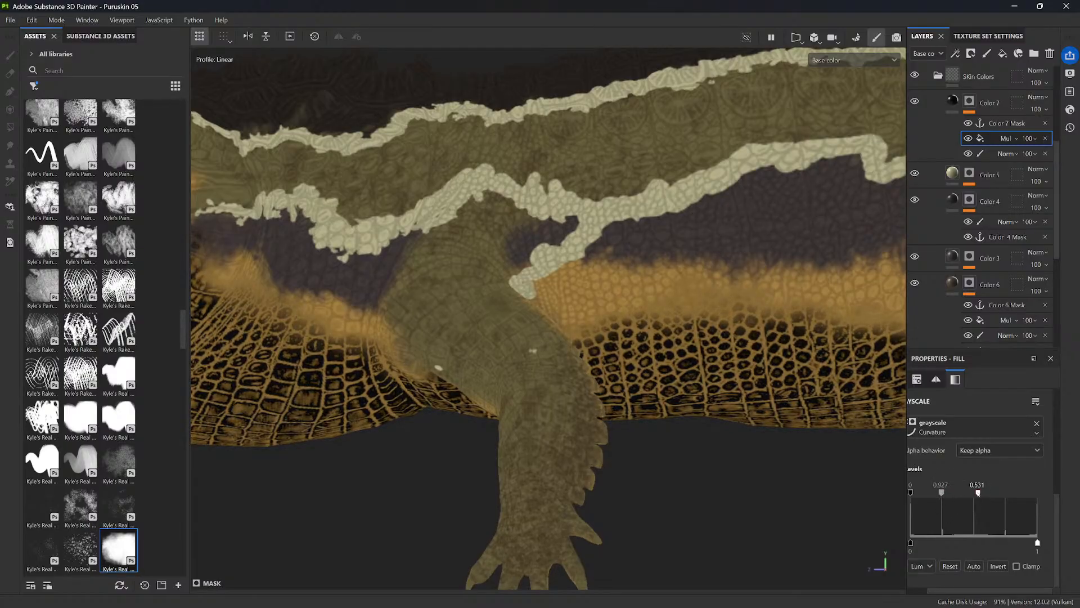
# - Examine the scale pattern on the side, belly and lower jaw, comparing the curvature fill hidden and shown
pyautogui.scroll(-5, 805, 416)
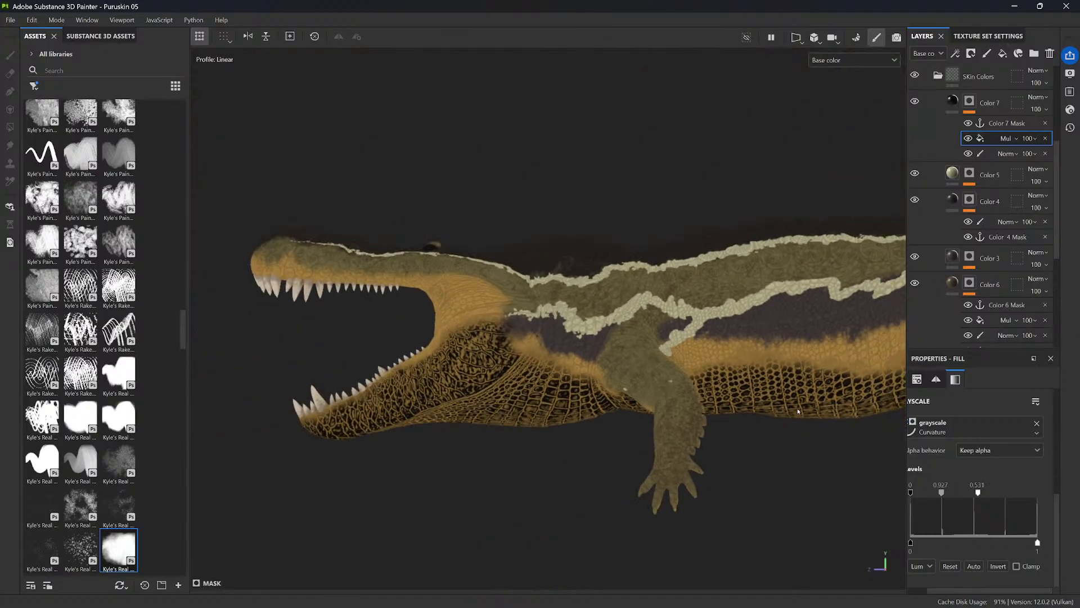
pyautogui.keyDown('alt'); pyautogui.moveTo(806, 416); pyautogui.dragTo(662, 424, button='middle'); pyautogui.keyUp('alt')
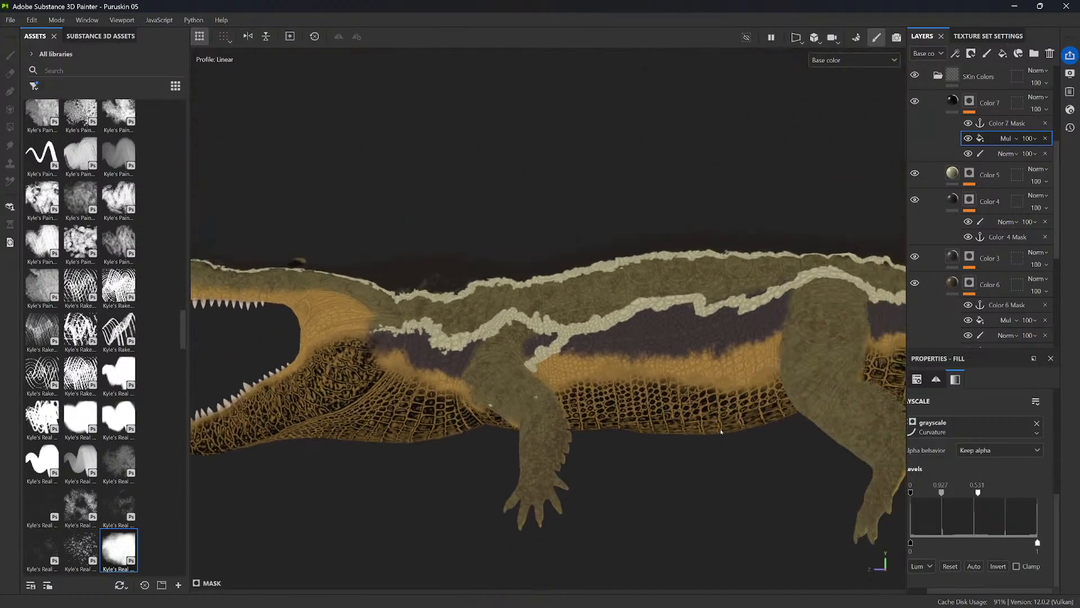
pyautogui.keyDown('alt'); pyautogui.moveTo(721, 432); pyautogui.dragTo(873, 289); pyautogui.keyUp('alt')
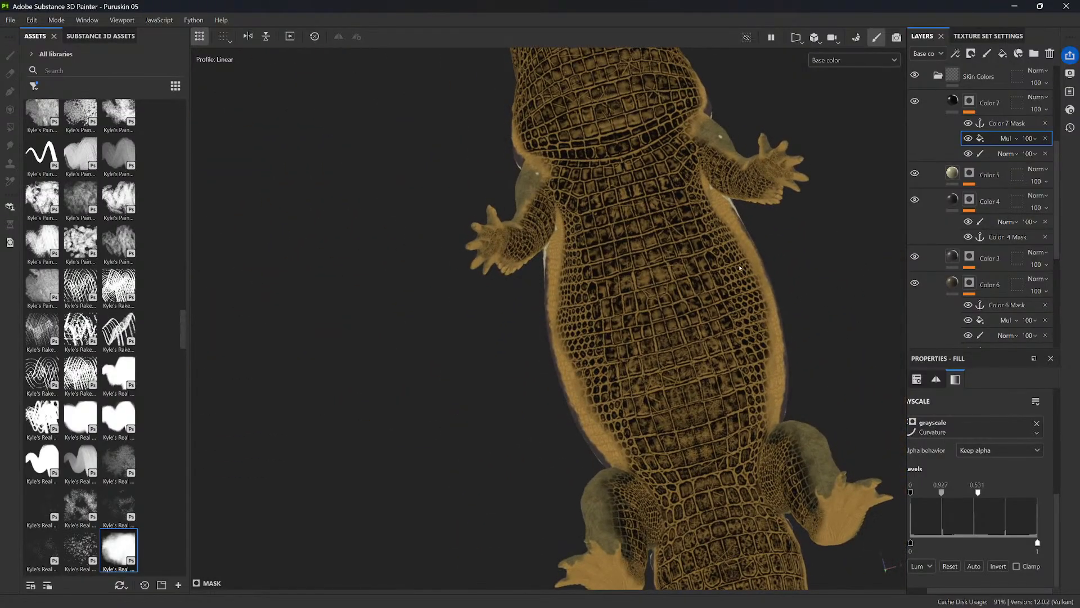
pyautogui.keyDown('alt'); pyautogui.moveTo(758, 259); pyautogui.dragTo(577, 210); pyautogui.keyUp('alt')
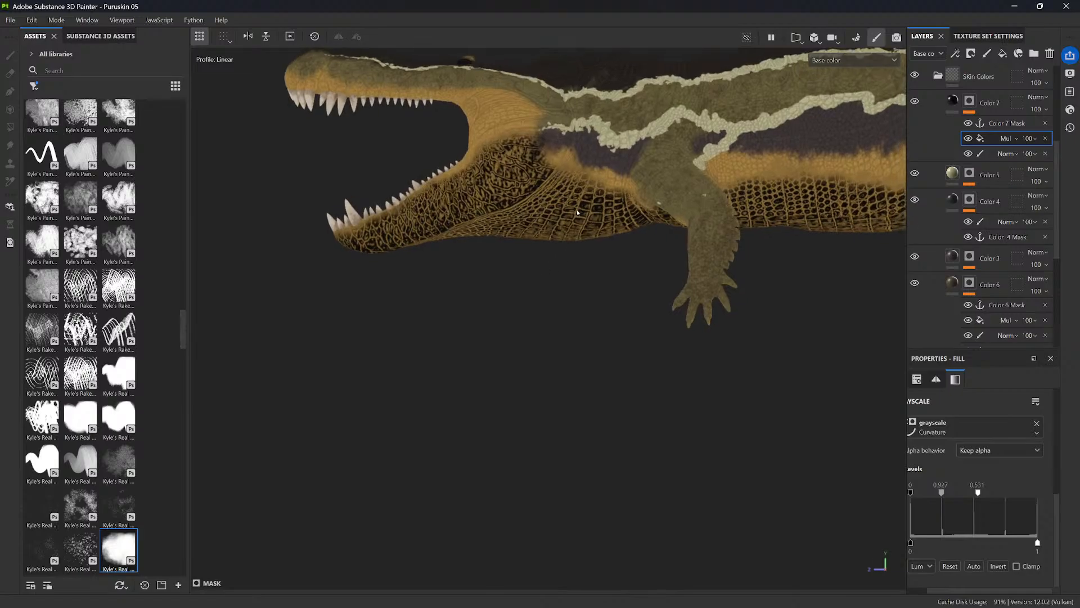
pyautogui.keyDown('alt'); pyautogui.moveTo(576, 210); pyautogui.dragTo(670, 393, button='middle'); pyautogui.keyUp('alt')
pyautogui.scroll(3, 536, 299)
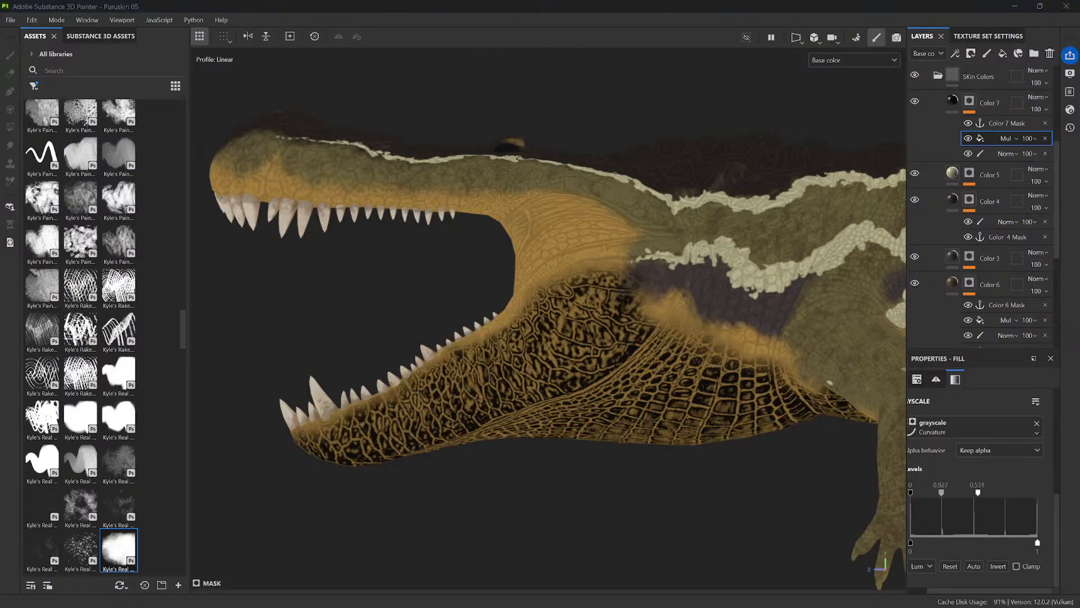
pyautogui.click(916, 282)
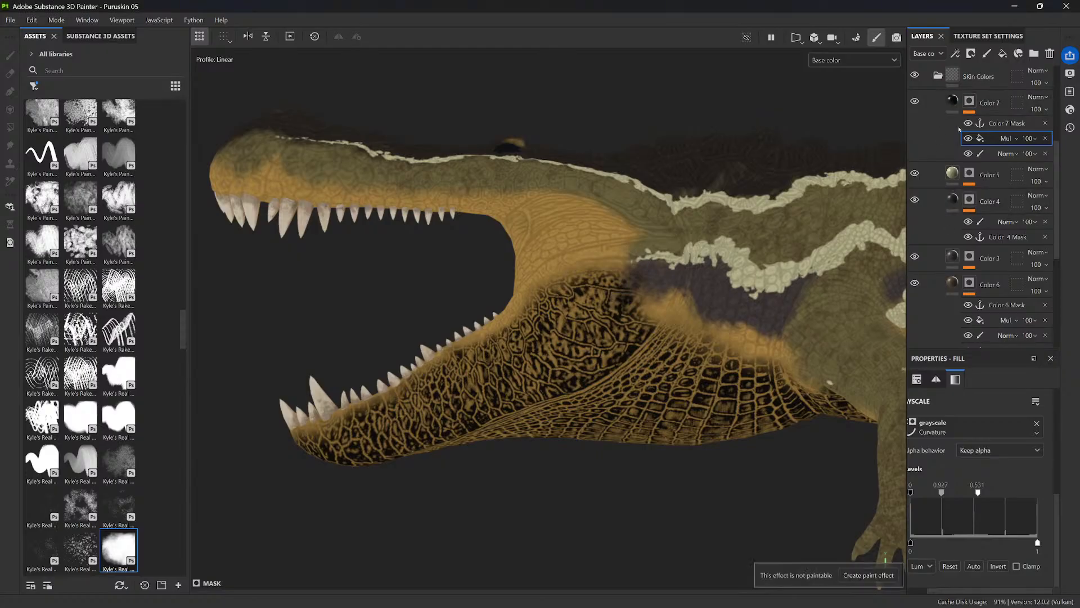
pyautogui.click(969, 138)
pyautogui.click(969, 139)
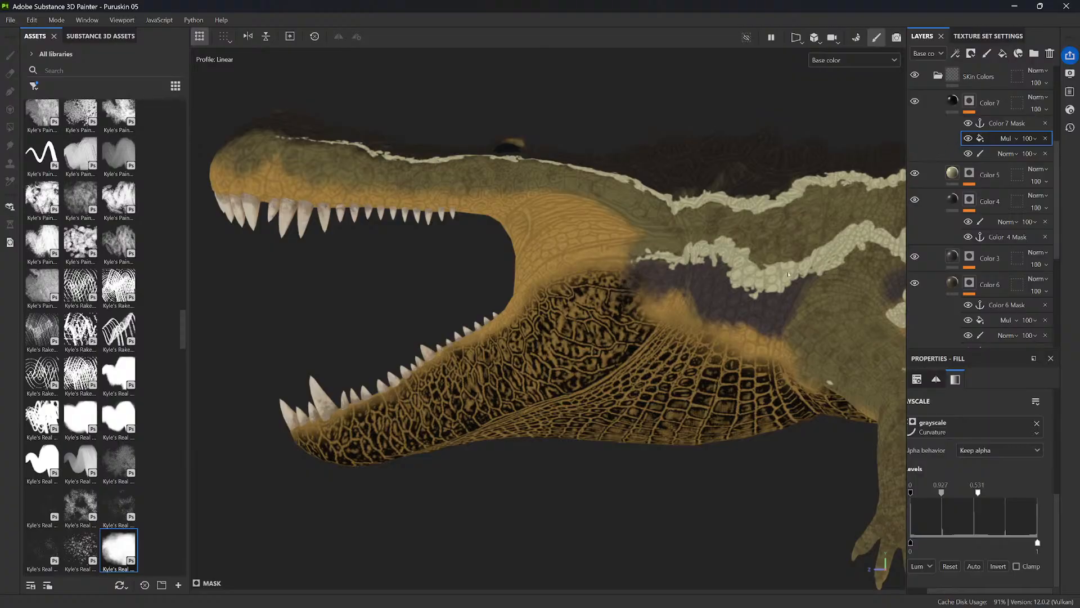
# - Examine the belly from directly below and compare its scales with the curvature fill effect hidden and shown
pyautogui.scroll(-4, 788, 275)
pyautogui.keyDown('alt'); pyautogui.moveTo(788, 275); pyautogui.dragTo(656, 301, button='middle'); pyautogui.keyUp('alt')
pyautogui.scroll(-2, 656, 301)
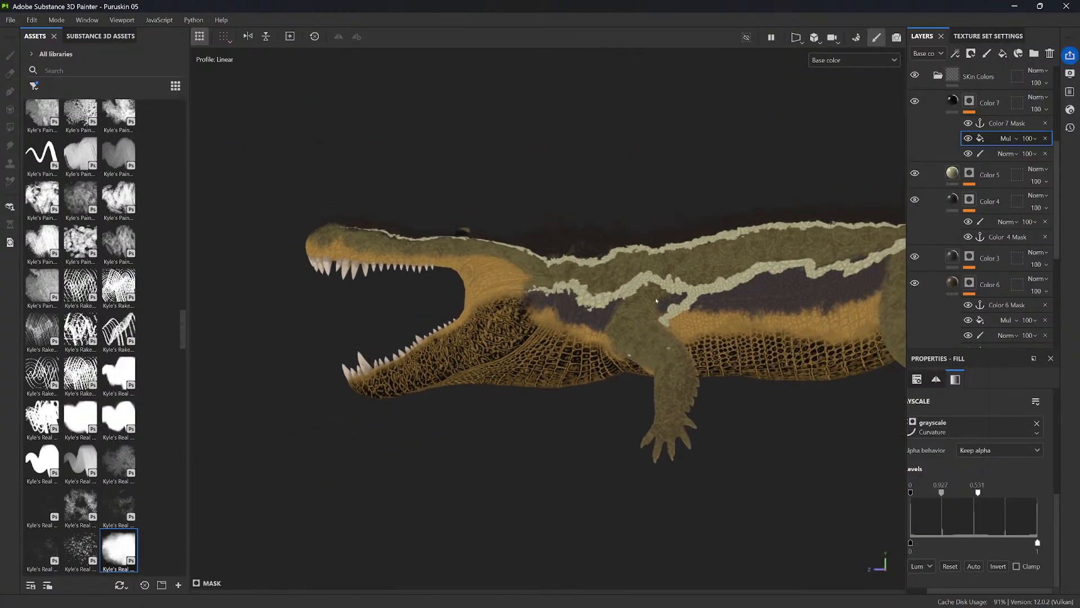
pyautogui.keyDown('alt'); pyautogui.moveTo(656, 301); pyautogui.dragTo(810, 152); pyautogui.keyUp('alt')
pyautogui.scroll(3, 587, 371)
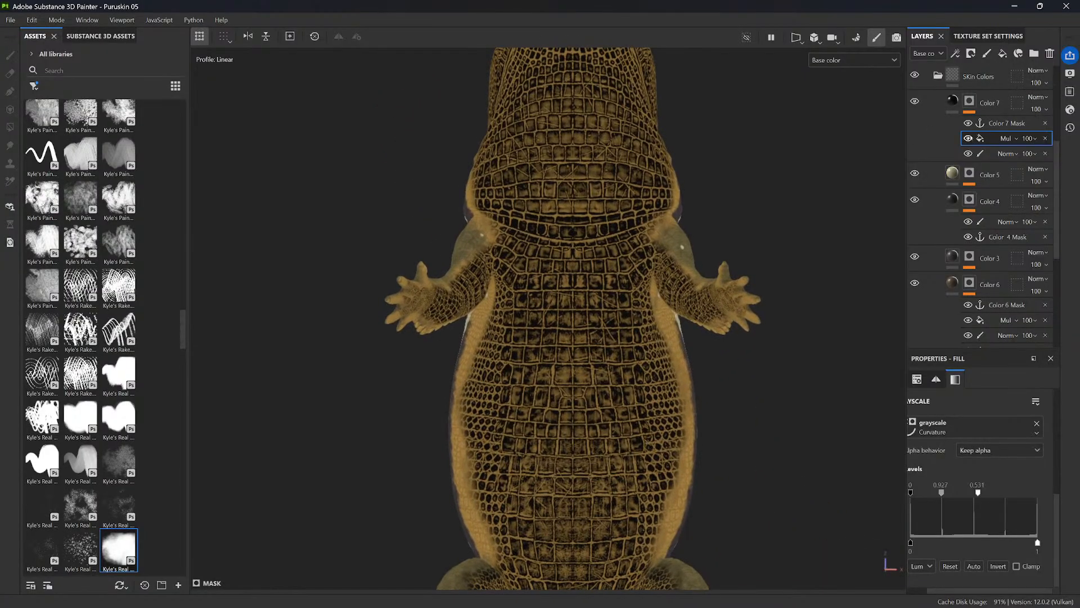
pyautogui.click(968, 138)
pyautogui.click(969, 139)
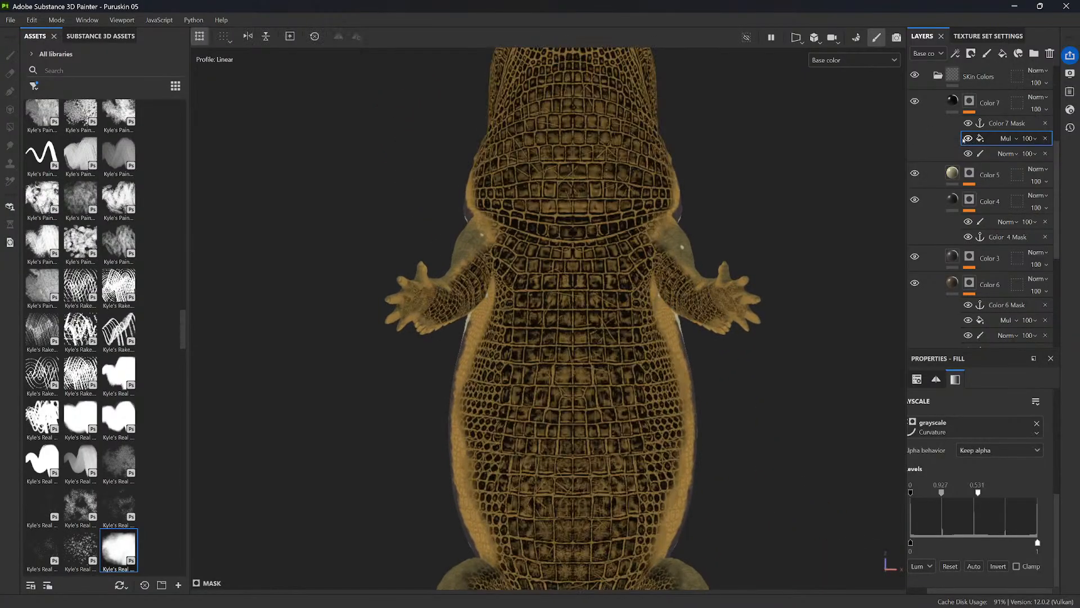
# - Try a new fill and a duplicate of the curvature fill in the Color 7 mask, removing both
pyautogui.rightClick(993, 135)
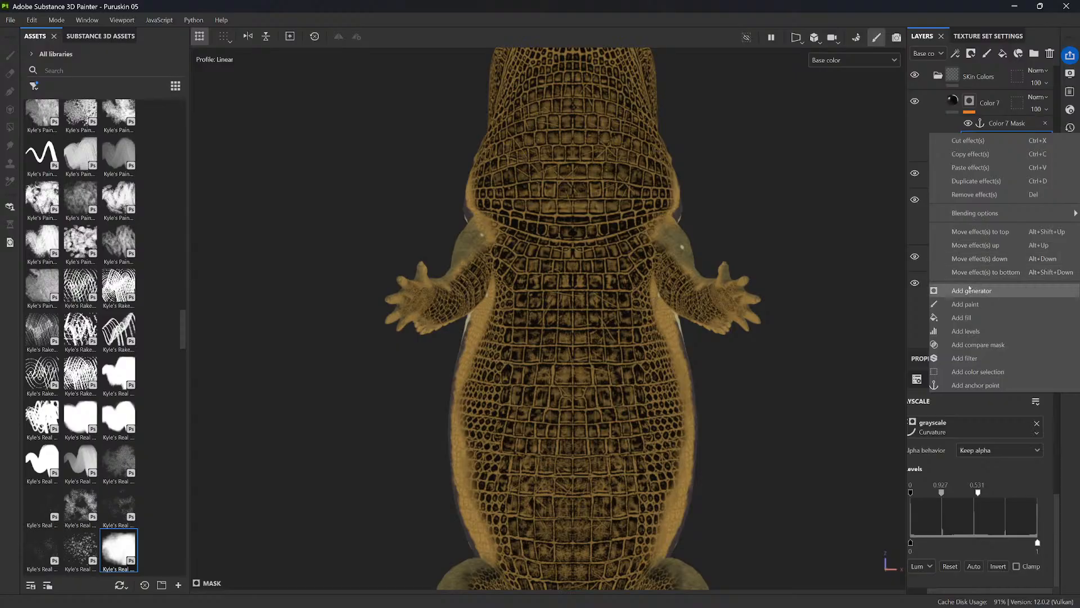
pyautogui.click(968, 310)
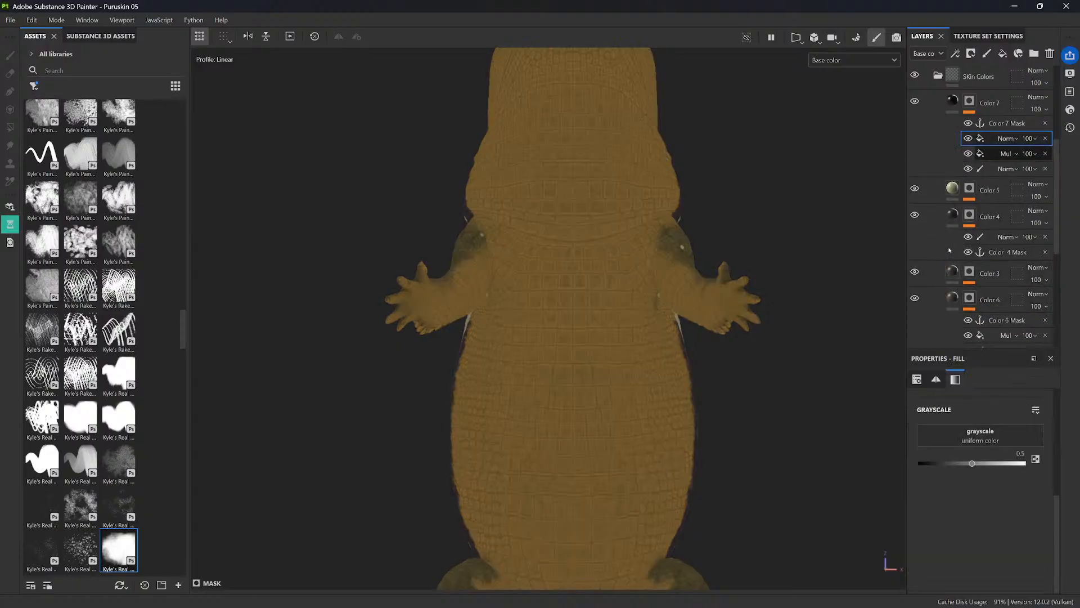
pyautogui.rightClick(993, 141)
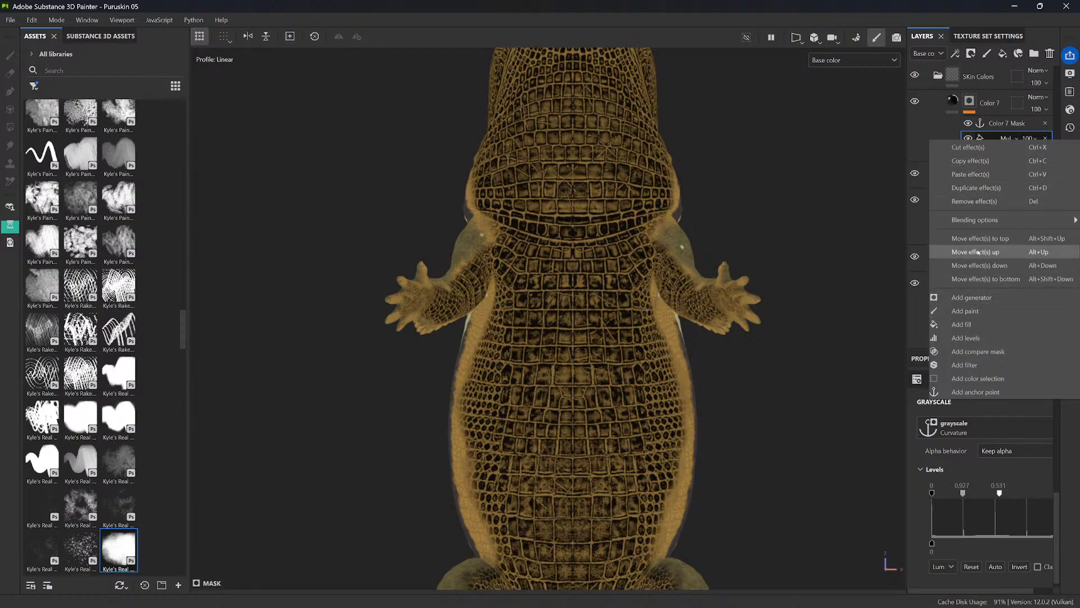
pyautogui.click(974, 189)
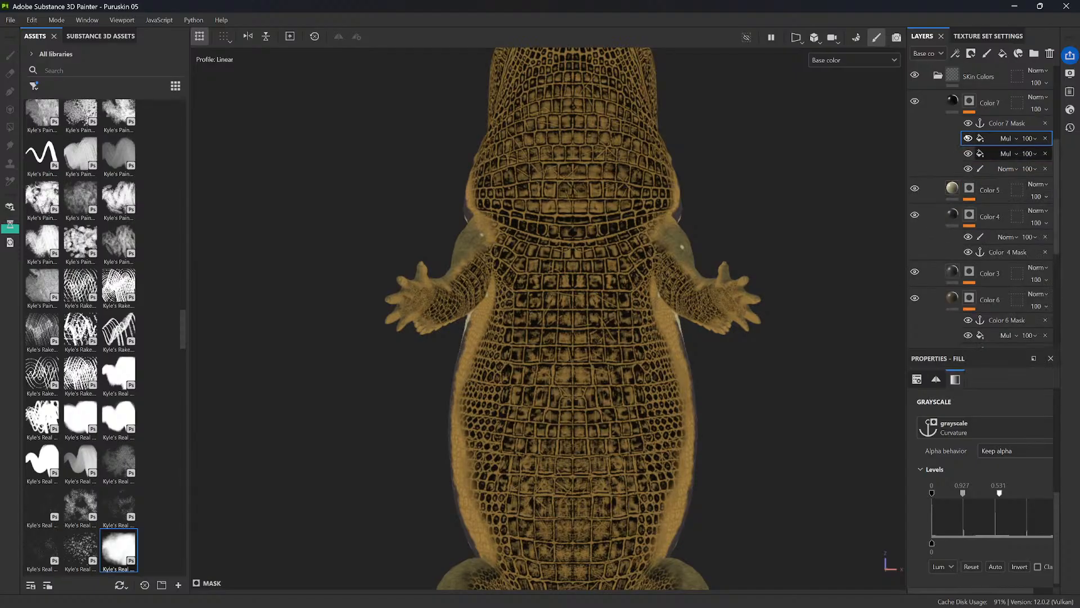
pyautogui.click(966, 141)
pyautogui.click(965, 142)
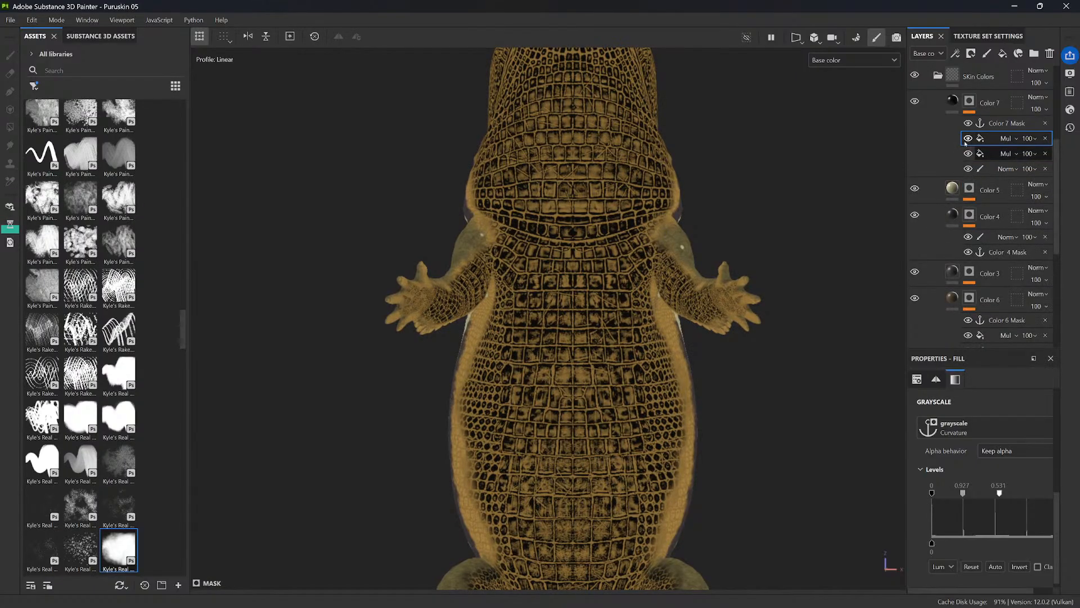
pyautogui.click(1045, 138)
# - Compare the belly without the curvature fill and lower the fill's input levels to midtone 0.721 and white 0.262
pyautogui.click(968, 140)
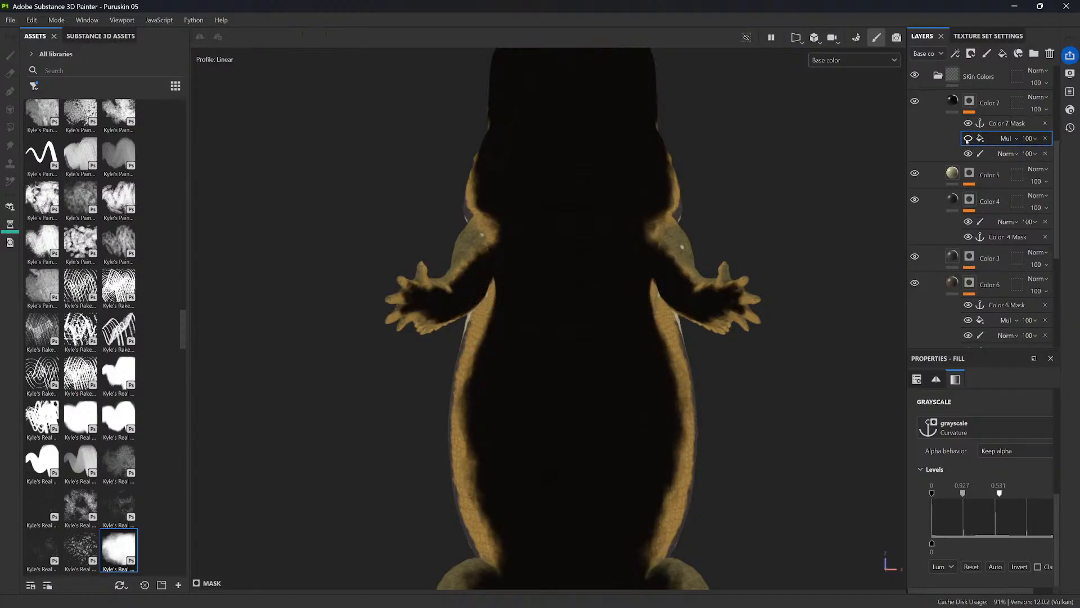
pyautogui.click(965, 142)
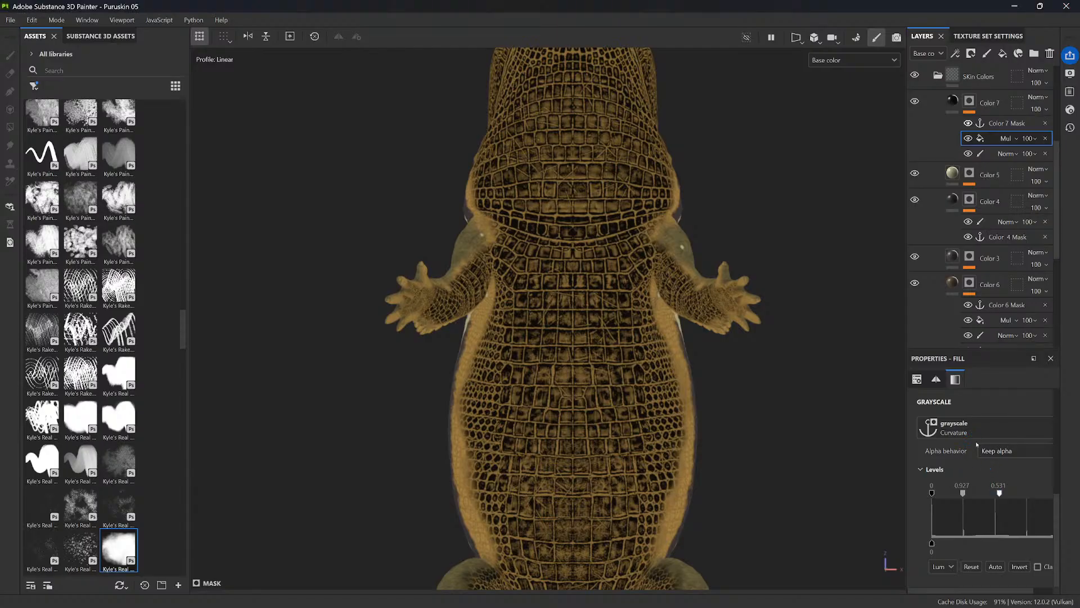
pyautogui.moveTo(999, 495); pyautogui.dragTo(975, 495)
pyautogui.moveTo(951, 495)
pyautogui.mouseDown()
pyautogui.moveTo(972, 495)
pyautogui.moveTo(963, 495)
pyautogui.mouseUp()
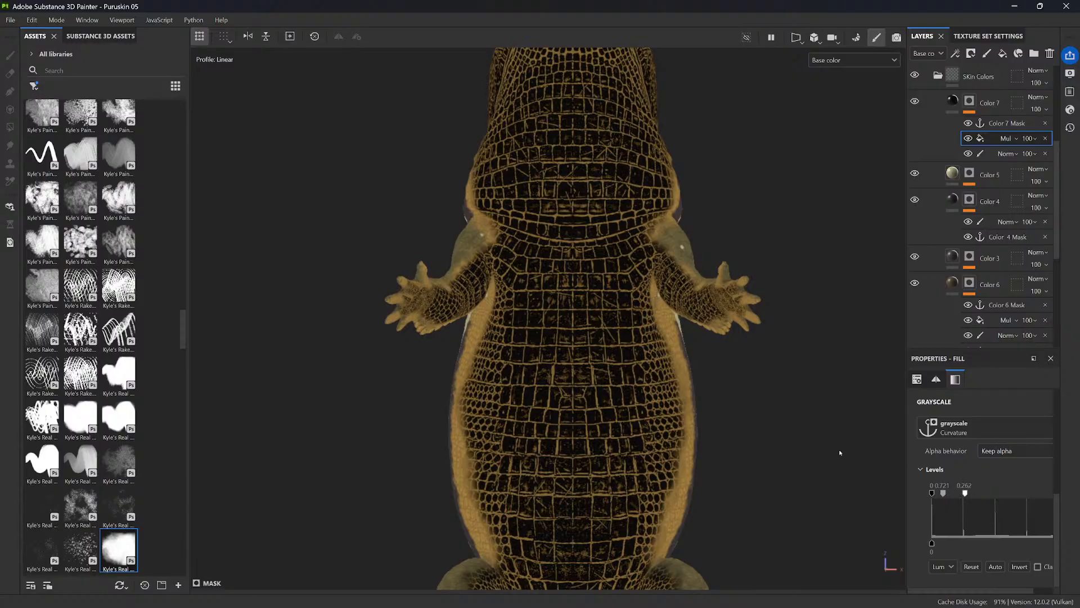
# - Check the scale pattern from the side and add a paint effect above the curvature fill in the Color 7 mask
pyautogui.keyDown('alt'); pyautogui.moveTo(839, 449); pyautogui.dragTo(632, 485); pyautogui.keyUp('alt')
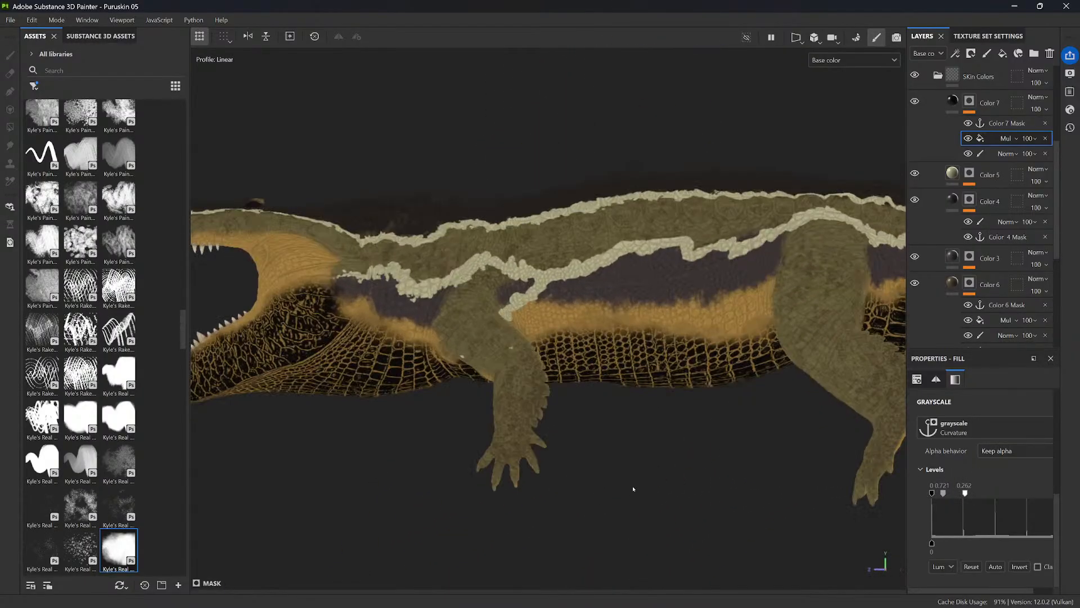
pyautogui.keyDown('alt'); pyautogui.moveTo(632, 487); pyautogui.dragTo(785, 509, button='middle'); pyautogui.keyUp('alt')
pyautogui.keyDown('alt'); pyautogui.moveTo(744, 465); pyautogui.dragTo(729, 381, button='right'); pyautogui.keyUp('alt')
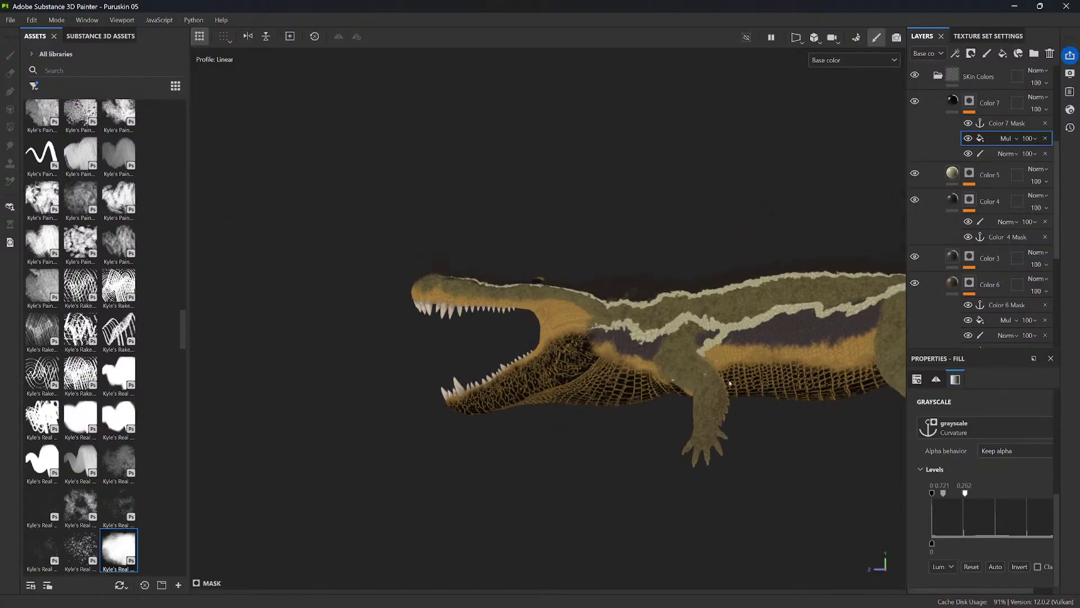
pyautogui.keyDown('alt'); pyautogui.moveTo(826, 446); pyautogui.dragTo(761, 472, button='middle'); pyautogui.keyUp('alt')
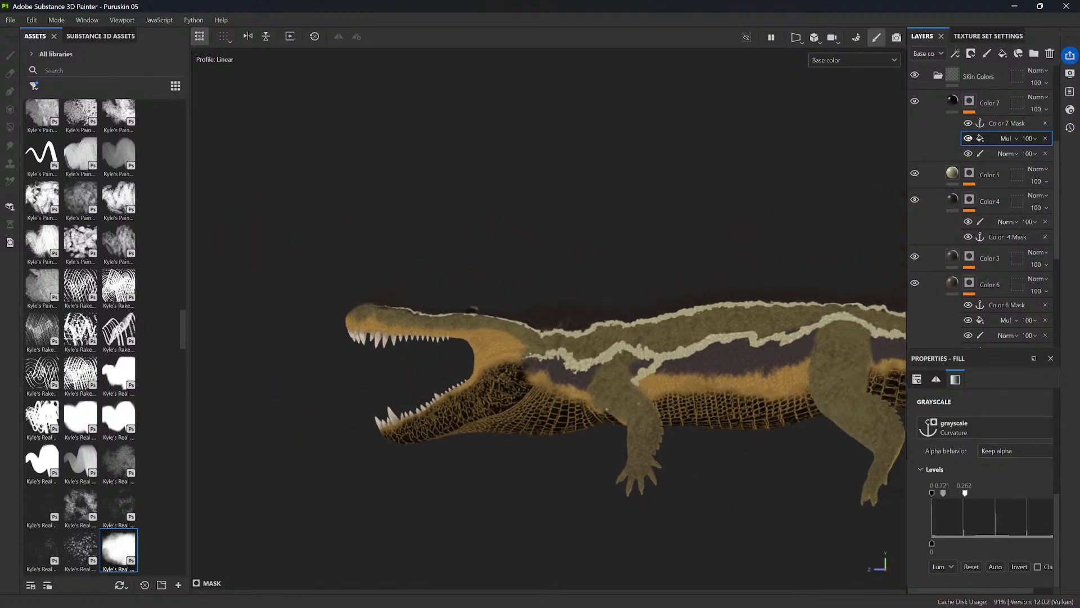
pyautogui.click(989, 140)
pyautogui.rightClick(991, 139)
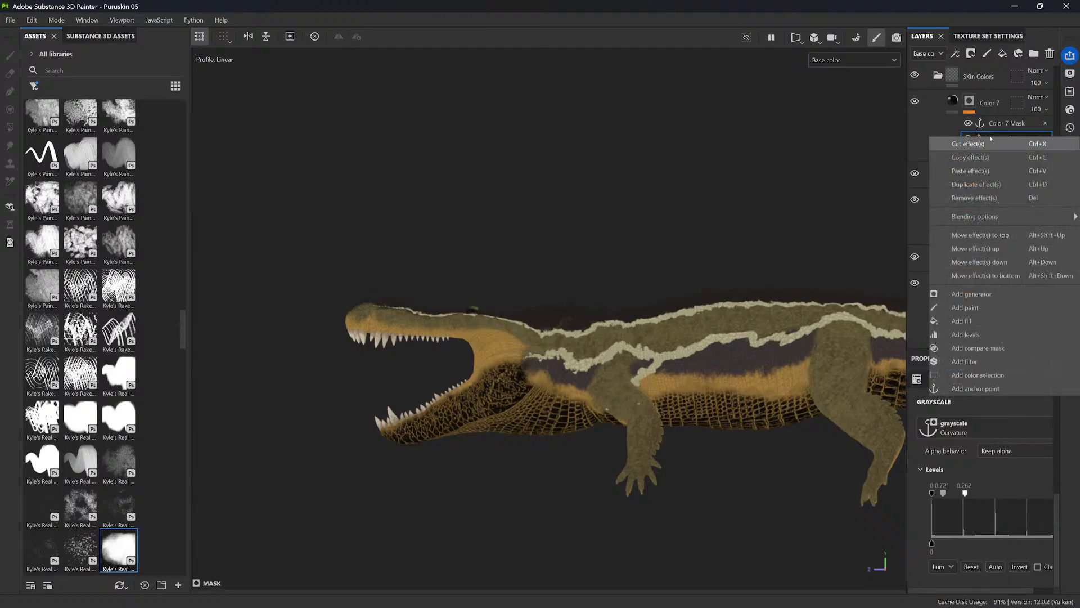
pyautogui.click(967, 308)
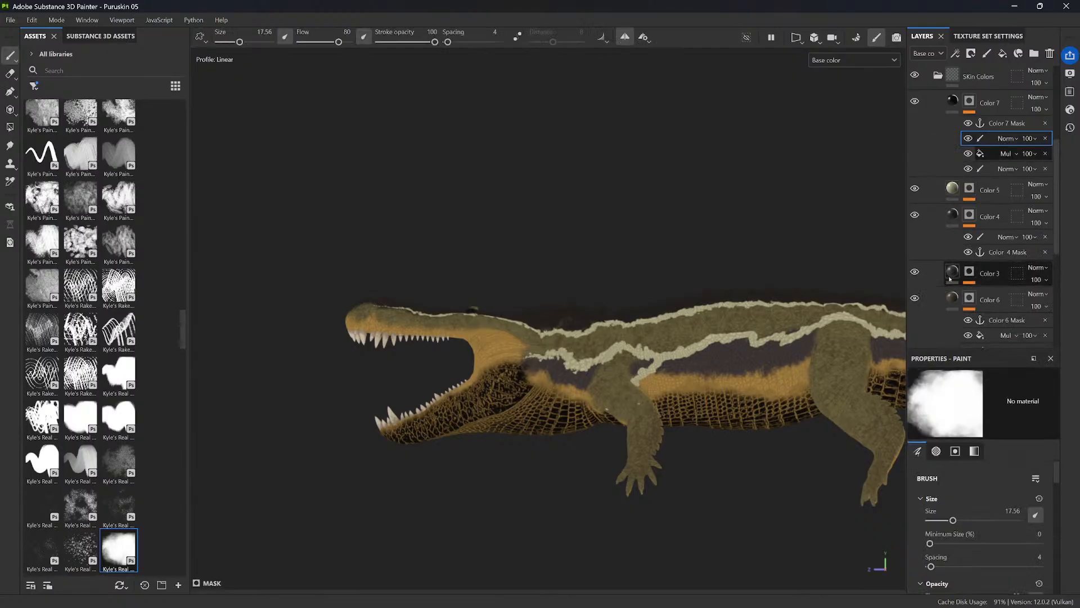
# - Choose a hard-edged Kyle's Real brush at size 0.36 and paint solid black scales below the middle teeth of the lower jaw
pyautogui.scroll(2, 562, 476)
pyautogui.scroll(5, 562, 477)
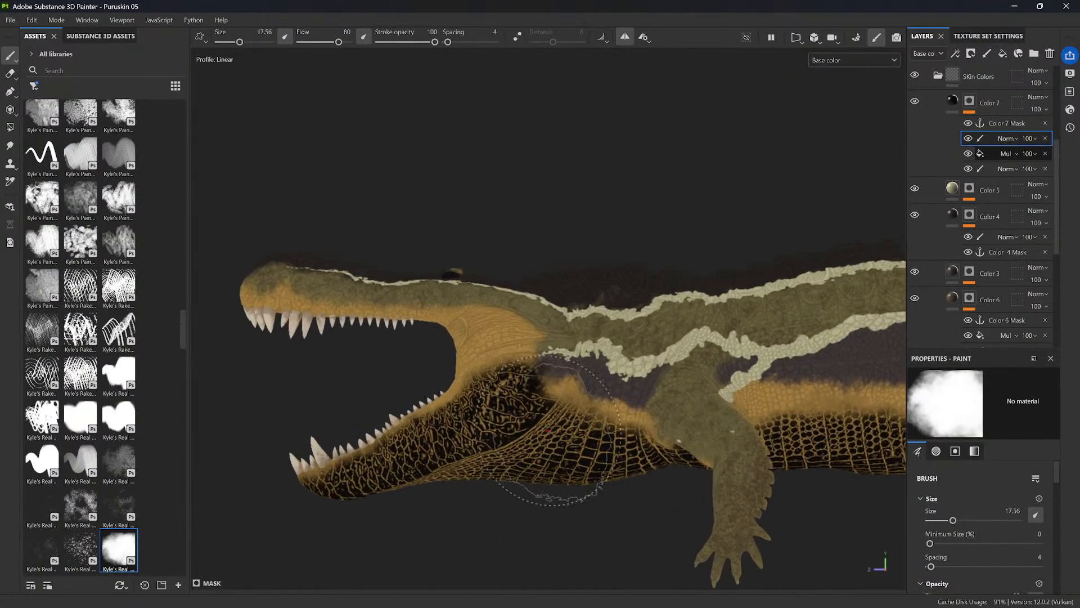
pyautogui.scroll(4, 613, 424)
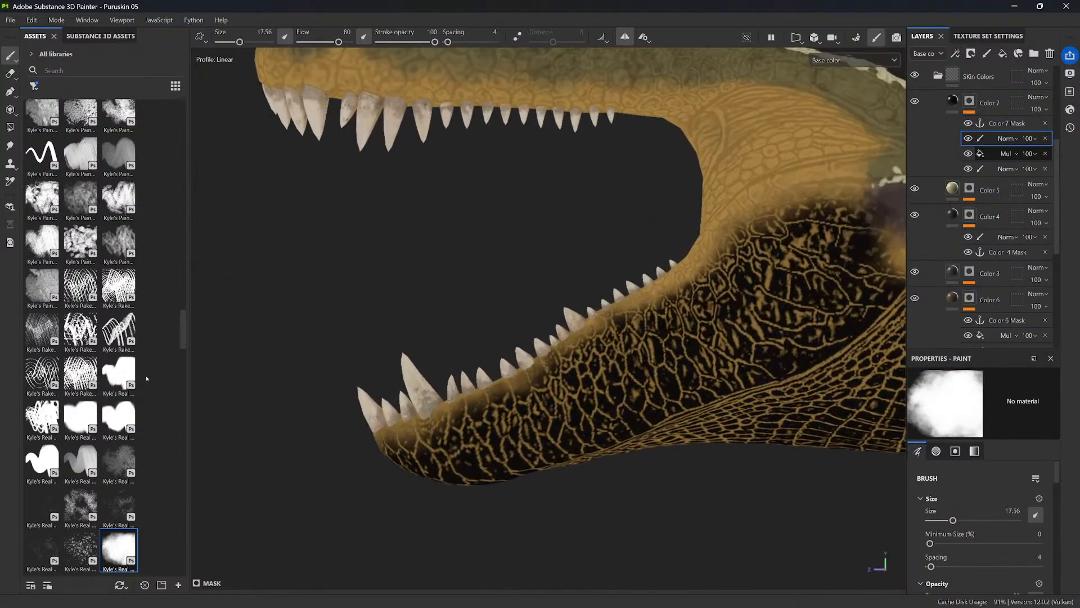
pyautogui.click(118, 419)
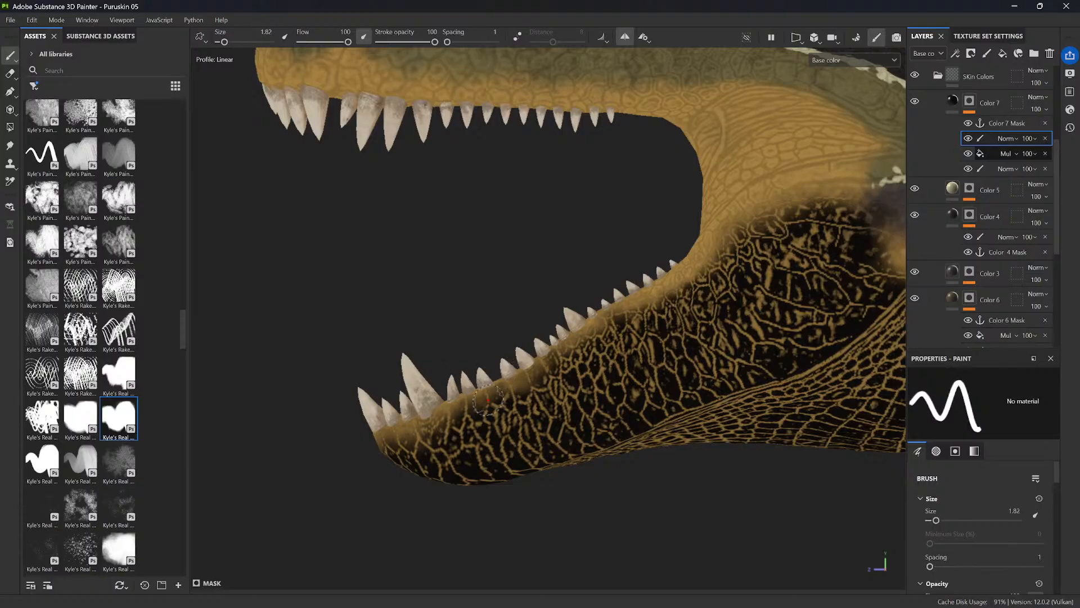
pyautogui.scroll(4, 498, 369)
pyautogui.keyDown('ctrl'); pyautogui.moveTo(503, 398); pyautogui.dragTo(484, 395, button='right'); pyautogui.keyUp('ctrl')
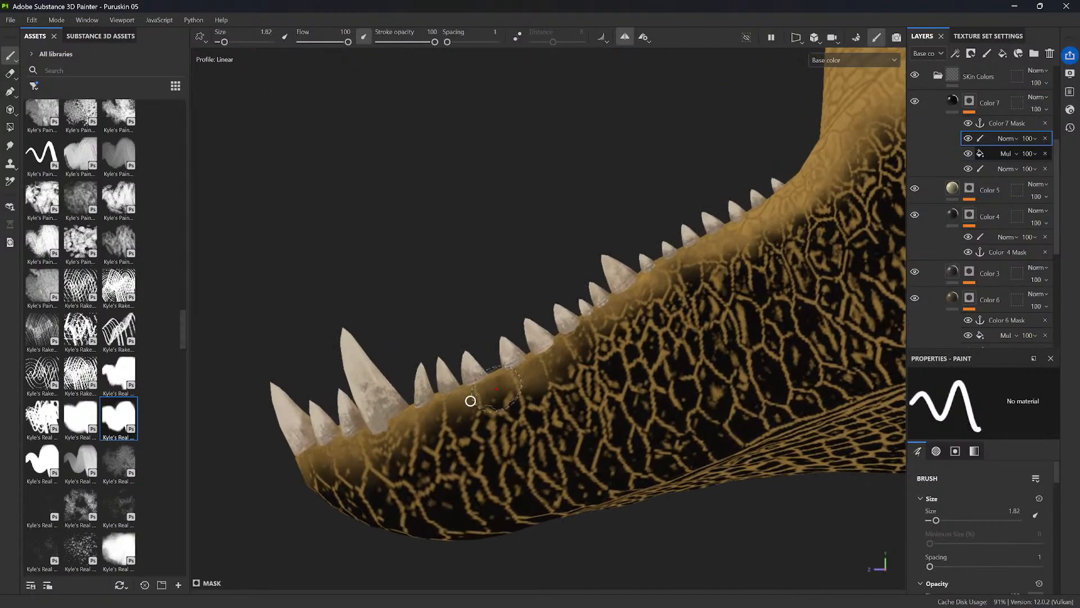
pyautogui.moveTo(493, 387); pyautogui.dragTo(493, 393)
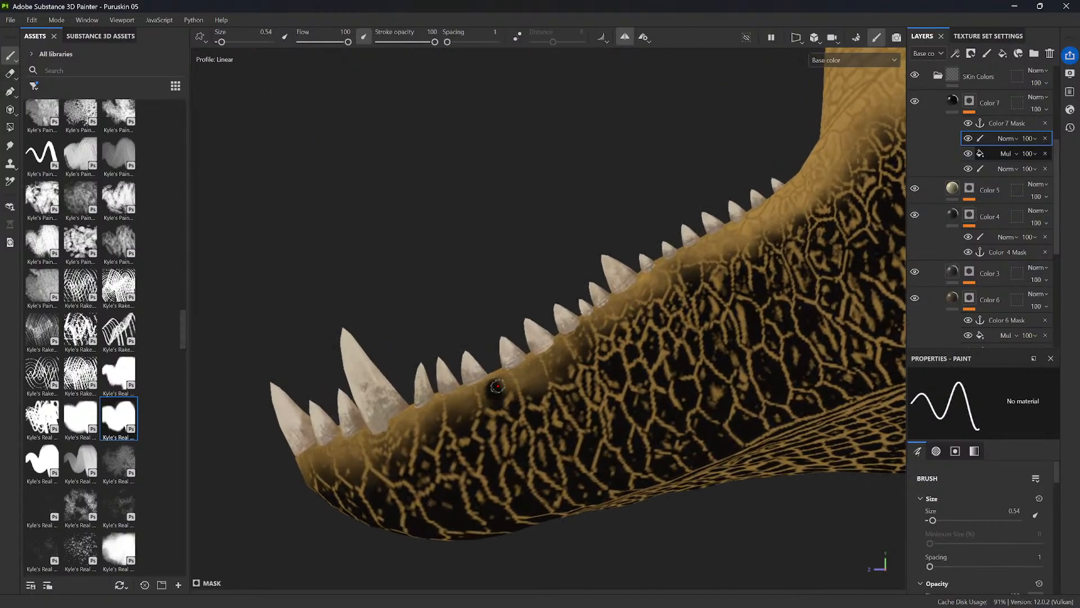
pyautogui.keyDown('ctrl'); pyautogui.moveTo(504, 385); pyautogui.dragTo(504, 378, button='right'); pyautogui.keyUp('ctrl')
pyautogui.moveTo(503, 380); pyautogui.dragTo(485, 397)
pyautogui.moveTo(527, 369)
pyautogui.mouseDown()
pyautogui.moveTo(525, 382)
pyautogui.moveTo(537, 372)
pyautogui.moveTo(530, 393)
pyautogui.moveTo(586, 322)
pyautogui.moveTo(586, 355)
pyautogui.moveTo(605, 323)
pyautogui.mouseUp()
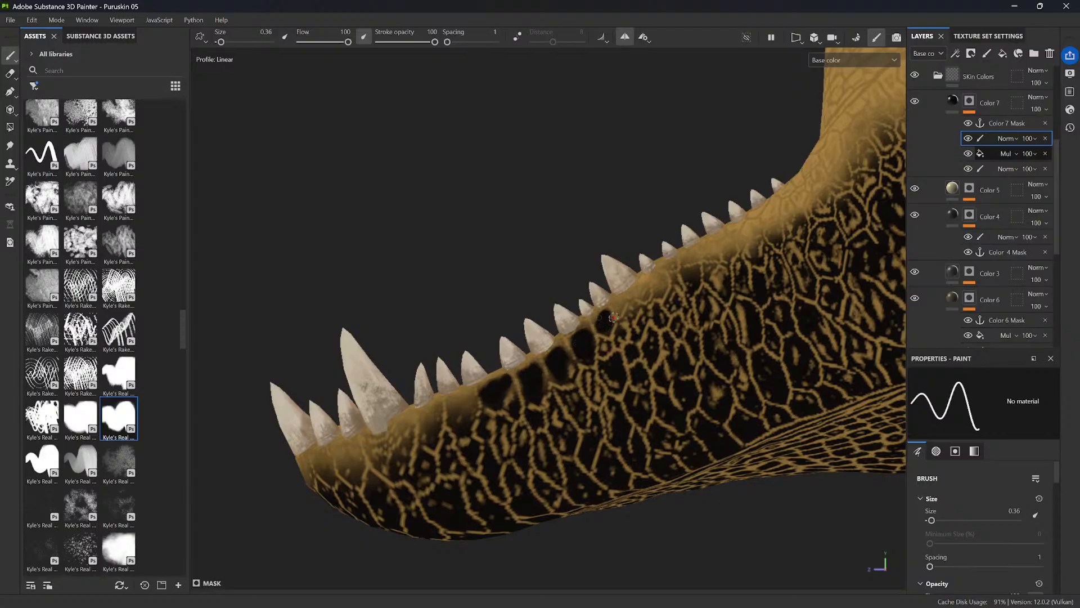
# - Continue the row of small black scales along the lower gum line toward the corner of the mouth
pyautogui.keyDown('alt'); pyautogui.moveTo(613, 318); pyautogui.dragTo(551, 348, button='middle'); pyautogui.keyUp('alt')
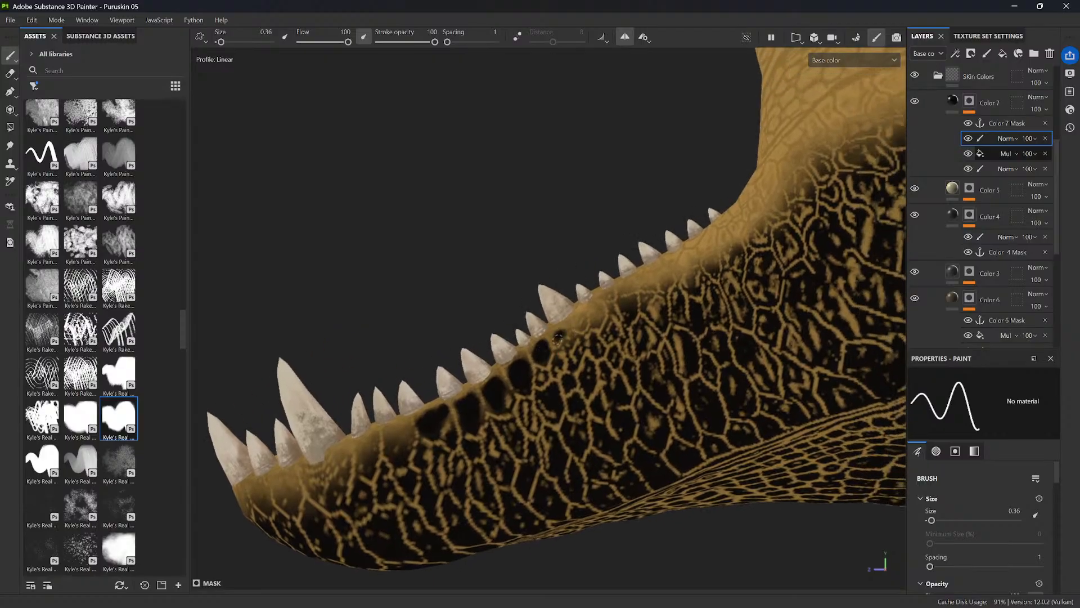
pyautogui.moveTo(559, 338)
pyautogui.mouseDown()
pyautogui.moveTo(604, 293)
pyautogui.moveTo(599, 318)
pyautogui.mouseUp()
pyautogui.moveTo(628, 283)
pyautogui.mouseDown()
pyautogui.moveTo(649, 269)
pyautogui.moveTo(665, 276)
pyautogui.moveTo(669, 257)
pyautogui.moveTo(689, 257)
pyautogui.moveTo(710, 236)
pyautogui.mouseUp()
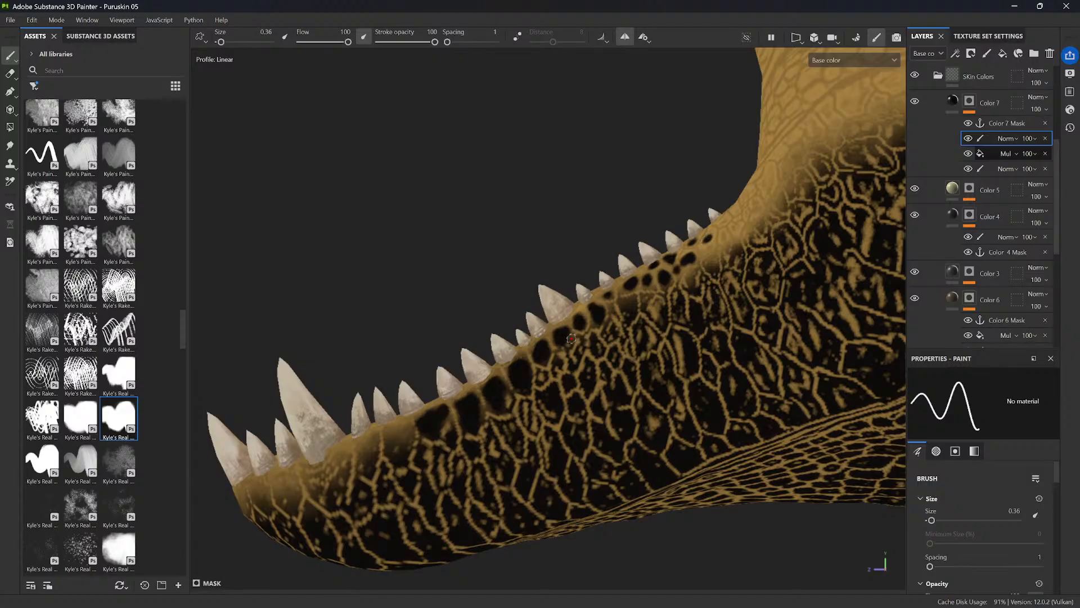
# - Extend the row of black gum-line scales forward beneath the large front tooth toward the tip of the lower jaw
pyautogui.keyDown('alt'); pyautogui.moveTo(439, 430); pyautogui.dragTo(545, 391, button='middle'); pyautogui.keyUp('alt')
pyautogui.moveTo(513, 382); pyautogui.dragTo(467, 411)
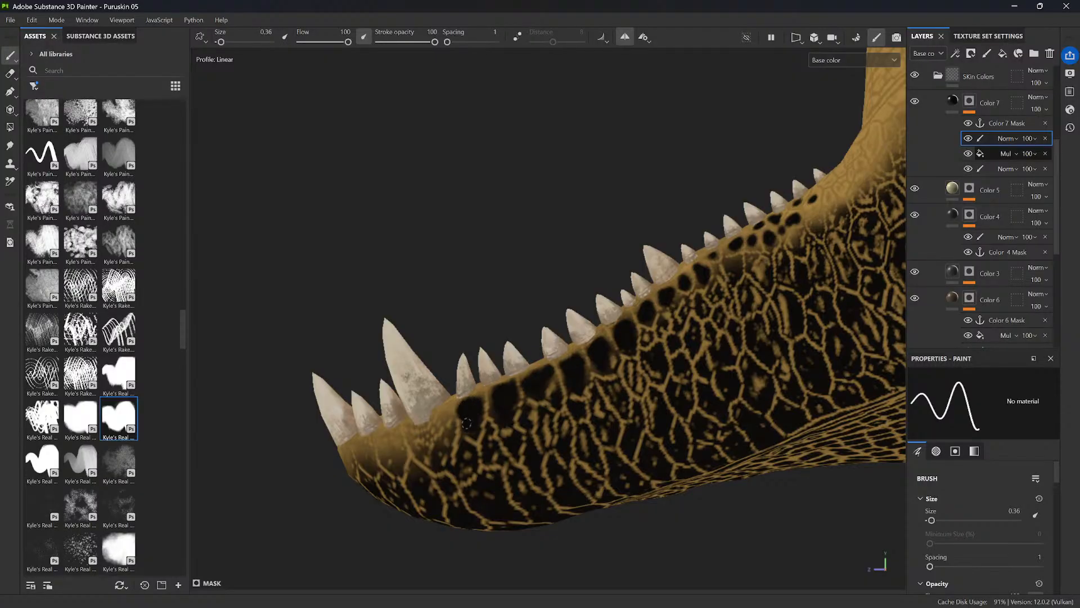
pyautogui.keyDown('alt'); pyautogui.moveTo(467, 423); pyautogui.dragTo(529, 378, button='middle'); pyautogui.keyUp('alt')
pyautogui.moveTo(512, 377)
pyautogui.mouseDown()
pyautogui.moveTo(513, 407)
pyautogui.moveTo(492, 396)
pyautogui.moveTo(486, 409)
pyautogui.moveTo(501, 420)
pyautogui.mouseUp()
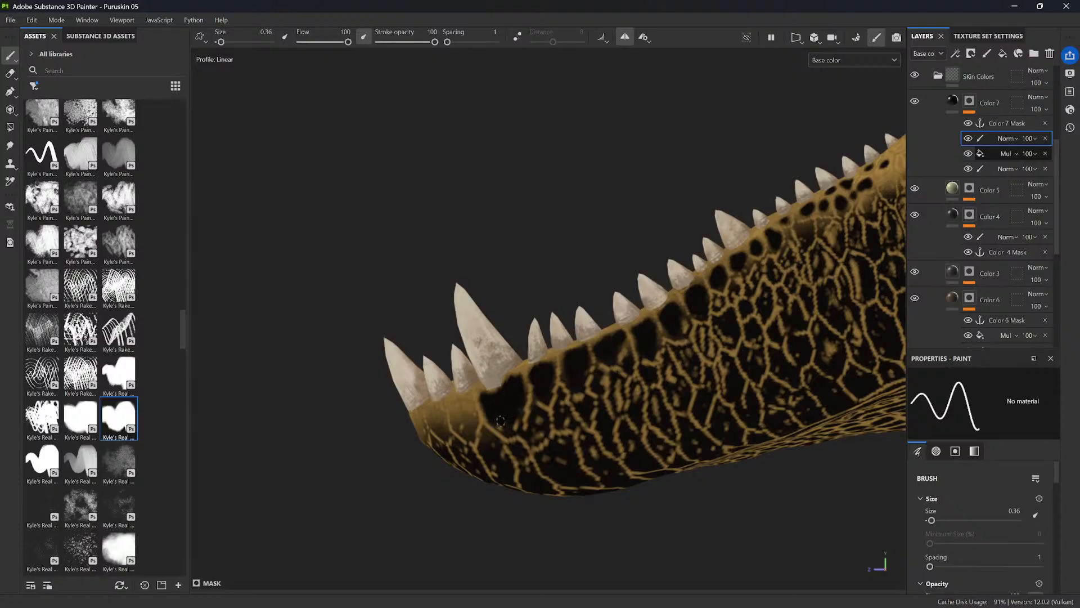
pyautogui.keyDown('alt'); pyautogui.moveTo(507, 400); pyautogui.dragTo(527, 385, button='middle'); pyautogui.keyUp('alt')
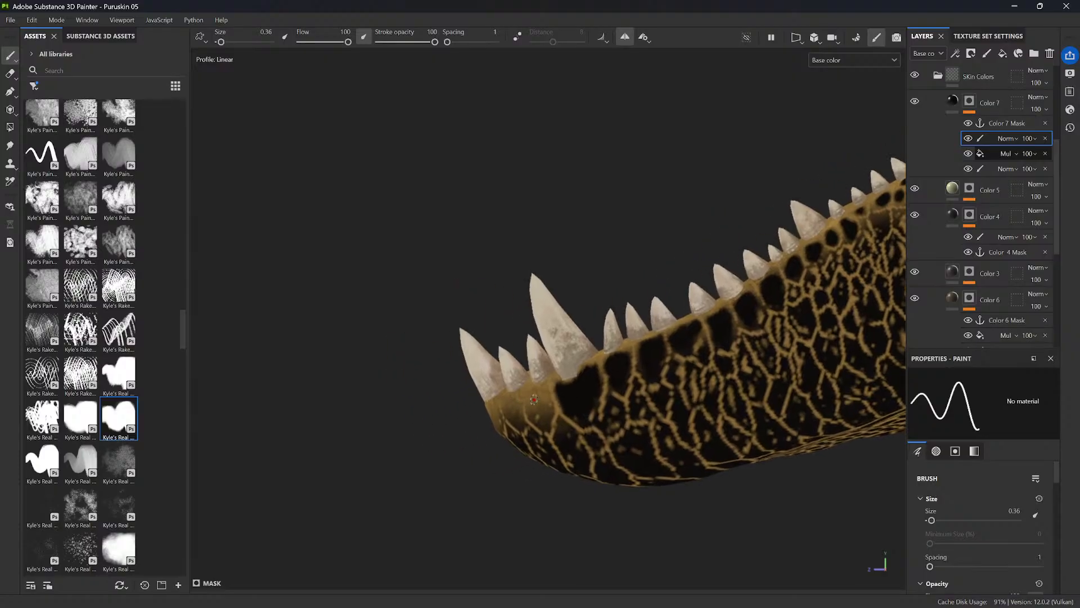
pyautogui.moveTo(533, 399)
pyautogui.mouseDown()
pyautogui.moveTo(545, 406)
pyautogui.moveTo(542, 395)
pyautogui.moveTo(530, 401)
pyautogui.moveTo(546, 415)
pyautogui.moveTo(586, 388)
pyautogui.moveTo(550, 394)
pyautogui.mouseUp()
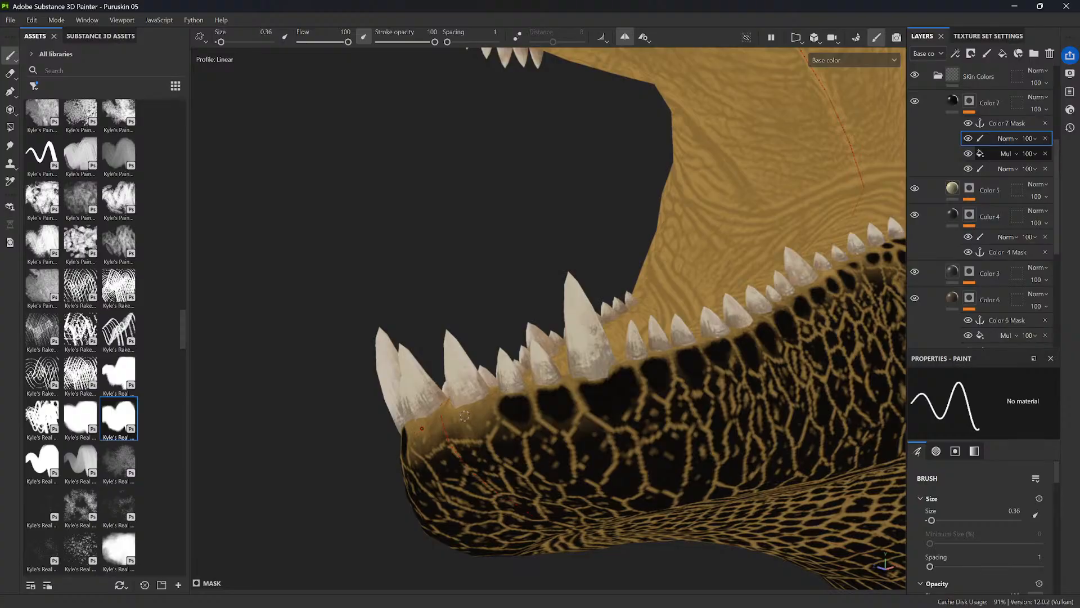
# - Paint mirrored black scales under the frontmost teeth up to the centre line and undo the last stroke
pyautogui.moveTo(465, 415)
pyautogui.mouseDown()
pyautogui.moveTo(454, 421)
pyautogui.moveTo(480, 406)
pyautogui.moveTo(520, 422)
pyautogui.moveTo(554, 411)
pyautogui.moveTo(448, 422)
pyautogui.mouseUp()
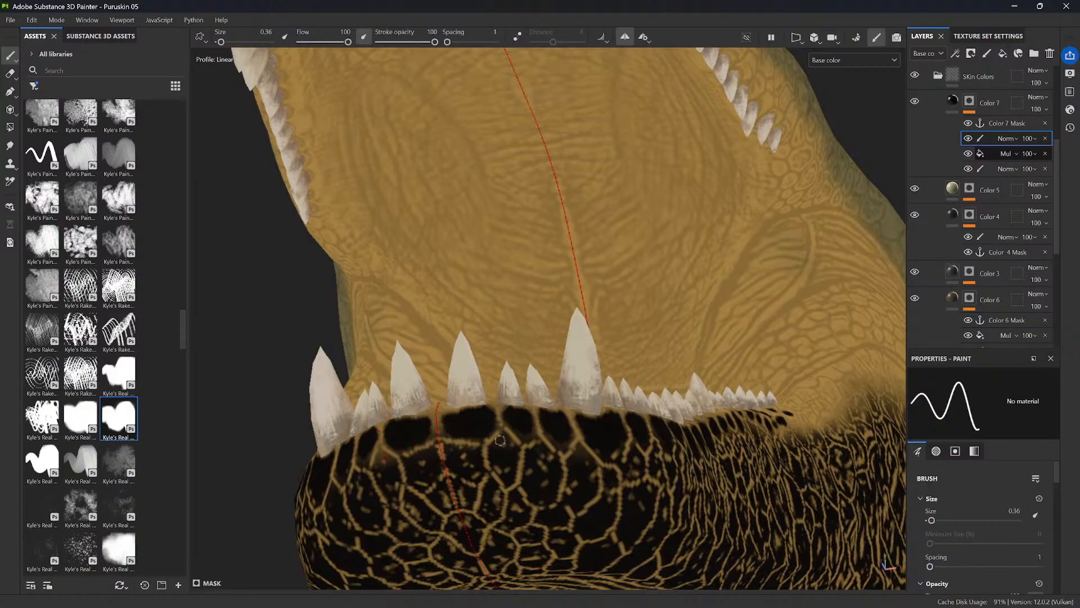
pyautogui.moveTo(502, 442)
pyautogui.mouseDown()
pyautogui.moveTo(496, 467)
pyautogui.moveTo(467, 458)
pyautogui.mouseUp()
pyautogui.moveTo(495, 413)
pyautogui.keyDown('alt'); pyautogui.mouseDown()
pyautogui.moveTo(506, 412)
pyautogui.moveTo(463, 407)
pyautogui.moveTo(479, 407)
pyautogui.moveTo(472, 420)
pyautogui.mouseUp(); pyautogui.keyUp('alt')
pyautogui.press(']')
pyautogui.press(']')
pyautogui.hotkey('ctrl', 'z')
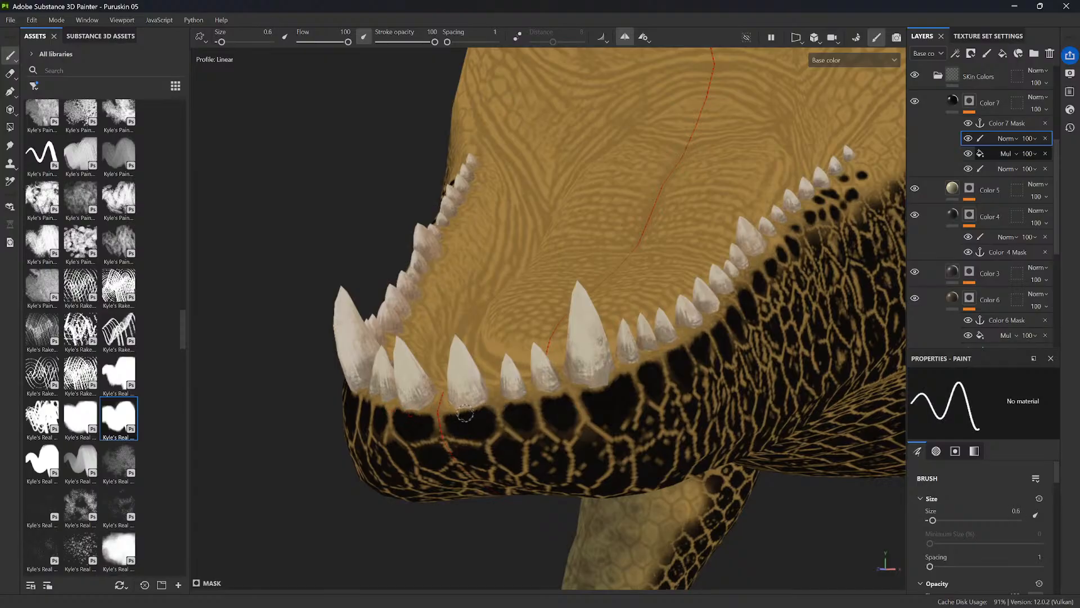
# - Reduce the brush size to 0.26 and refine the black scales beneath the front teeth around the centre line
pyautogui.press('[')
pyautogui.press('[')
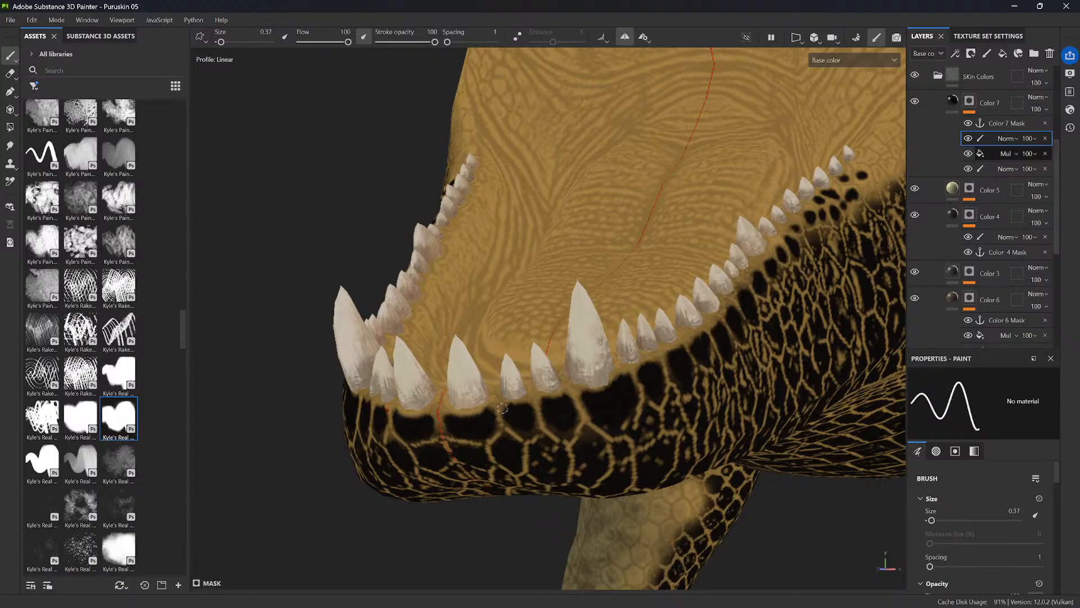
pyautogui.press('[')
pyautogui.press('[')
pyautogui.press(']')
pyautogui.press(']')
pyautogui.press(']')
pyautogui.press('[')
pyautogui.press('[')
pyautogui.keyDown('alt'); pyautogui.moveTo(496, 411); pyautogui.dragTo(503, 415); pyautogui.keyUp('alt')
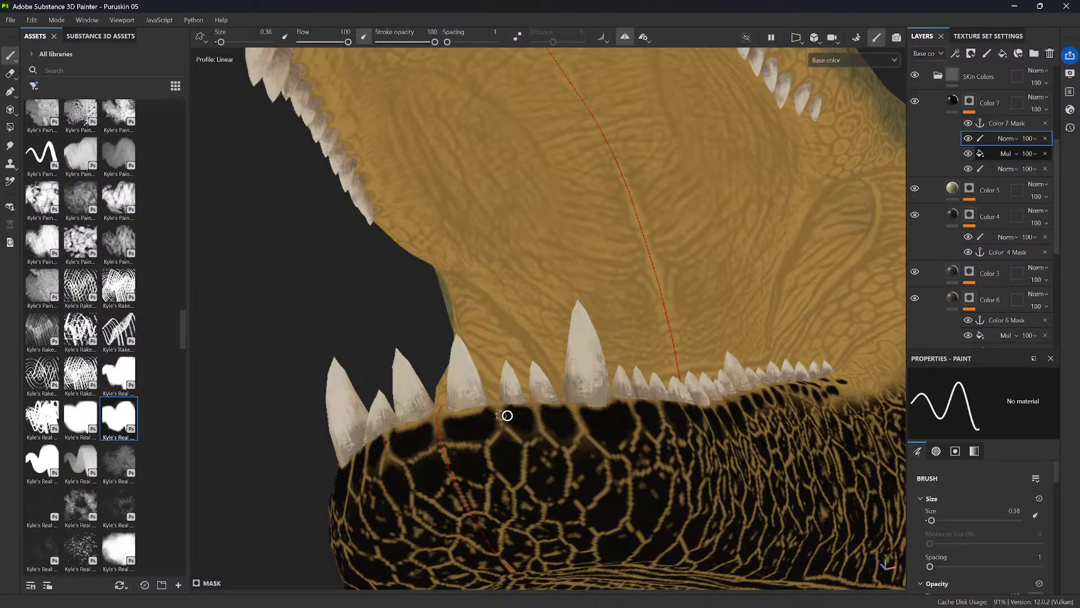
pyautogui.press('[')
pyautogui.press(']')
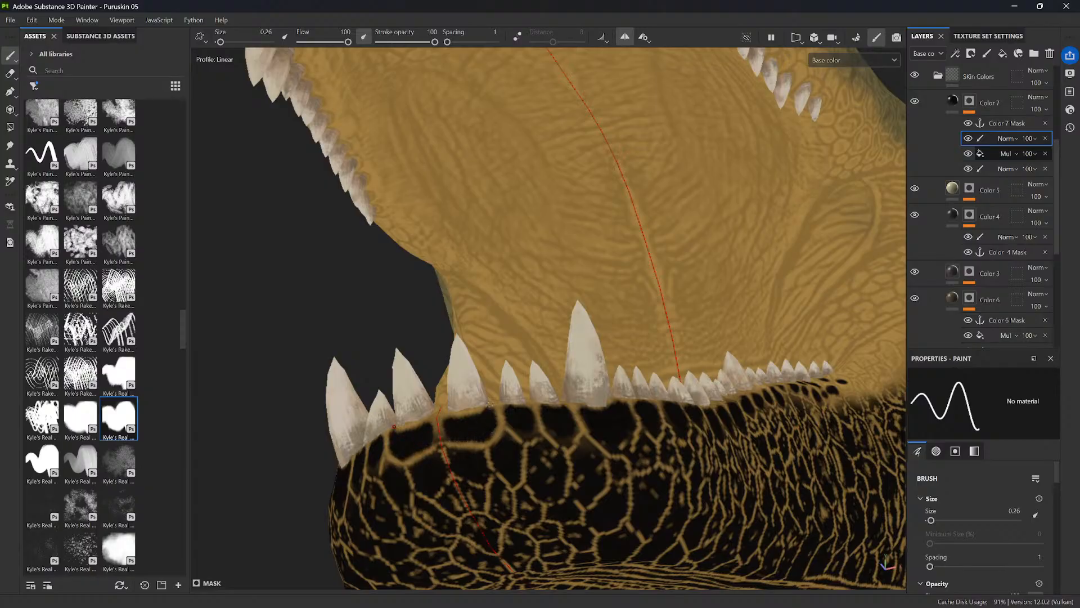
# - Paint larger, clearly outlined black scales on the chin around the symmetry line, undoing the last stray stroke
pyautogui.moveTo(489, 403)
pyautogui.keyDown('alt'); pyautogui.mouseDown()
pyautogui.moveTo(485, 436)
pyautogui.moveTo(471, 429)
pyautogui.mouseUp(); pyautogui.keyUp('alt')
pyautogui.keyDown('alt'); pyautogui.moveTo(470, 430); pyautogui.dragTo(414, 407, button='middle'); pyautogui.keyUp('alt')
pyautogui.moveTo(413, 408)
pyautogui.keyDown('alt'); pyautogui.mouseDown()
pyautogui.moveTo(504, 380)
pyautogui.moveTo(508, 364)
pyautogui.moveTo(490, 390)
pyautogui.moveTo(488, 376)
pyautogui.moveTo(473, 400)
pyautogui.moveTo(454, 402)
pyautogui.mouseUp(); pyautogui.keyUp('alt')
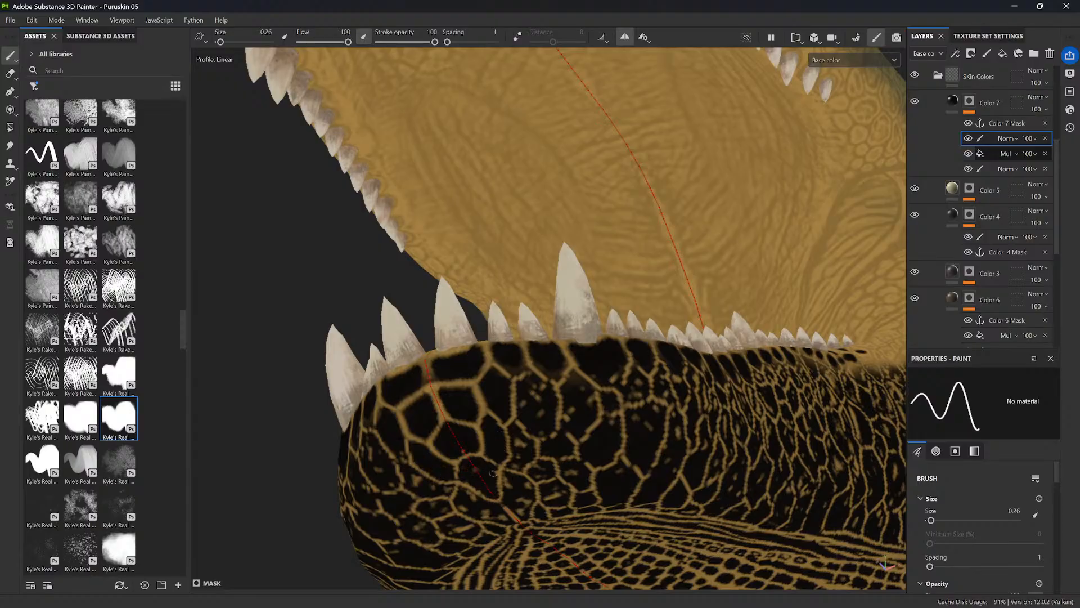
pyautogui.keyDown('alt'); pyautogui.moveTo(494, 473); pyautogui.dragTo(478, 401); pyautogui.keyUp('alt')
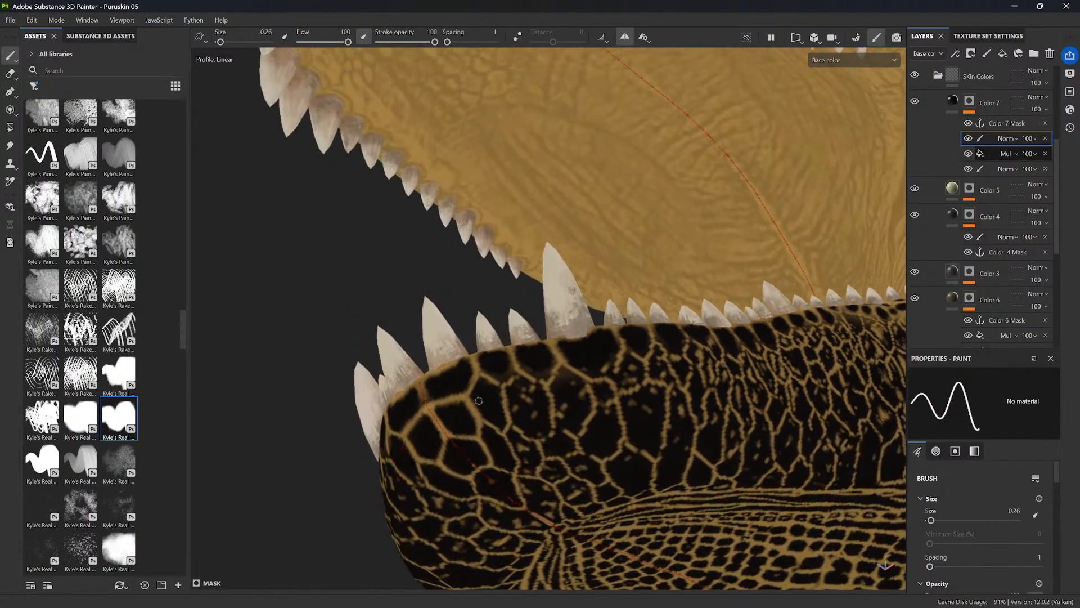
pyautogui.click(481, 401)
pyautogui.moveTo(483, 390)
pyautogui.mouseDown()
pyautogui.moveTo(490, 405)
pyautogui.moveTo(483, 390)
pyautogui.mouseUp()
pyautogui.hotkey('ctrl', 'z')
pyautogui.moveTo(487, 371)
pyautogui.keyDown('alt'); pyautogui.mouseDown()
pyautogui.moveTo(495, 387)
pyautogui.moveTo(552, 389)
pyautogui.moveTo(491, 363)
pyautogui.moveTo(490, 380)
pyautogui.mouseUp(); pyautogui.keyUp('alt')
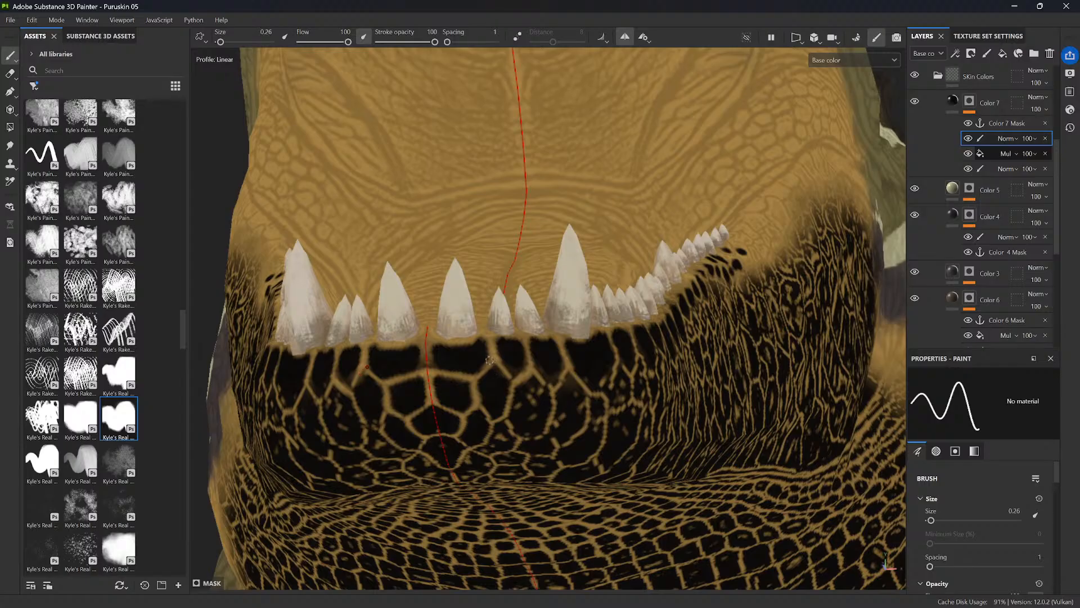
# - Continue the outlined scales from the chin around the side of the jaw below the large front tooth
pyautogui.moveTo(534, 356)
pyautogui.keyDown('alt'); pyautogui.mouseDown()
pyautogui.moveTo(501, 375)
pyautogui.moveTo(539, 345)
pyautogui.mouseUp(); pyautogui.keyUp('alt')
pyautogui.keyDown('alt'); pyautogui.moveTo(557, 357); pyautogui.dragTo(520, 358, button='middle'); pyautogui.keyUp('alt')
pyautogui.keyDown('alt'); pyautogui.moveTo(571, 386); pyautogui.dragTo(526, 391); pyautogui.keyUp('alt')
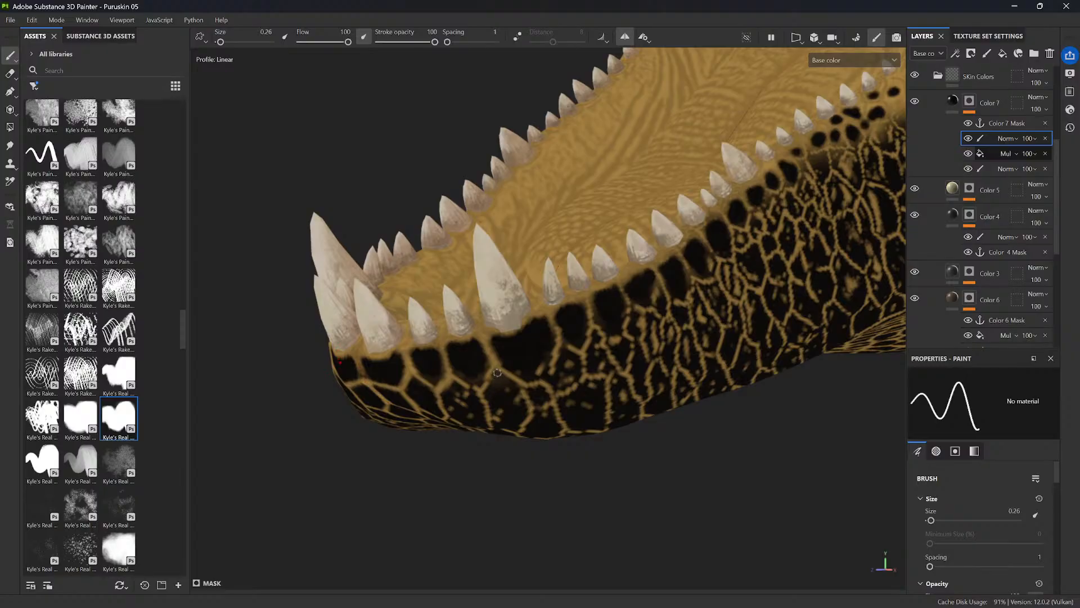
pyautogui.keyDown('alt'); pyautogui.moveTo(510, 382); pyautogui.dragTo(518, 359); pyautogui.keyUp('alt')
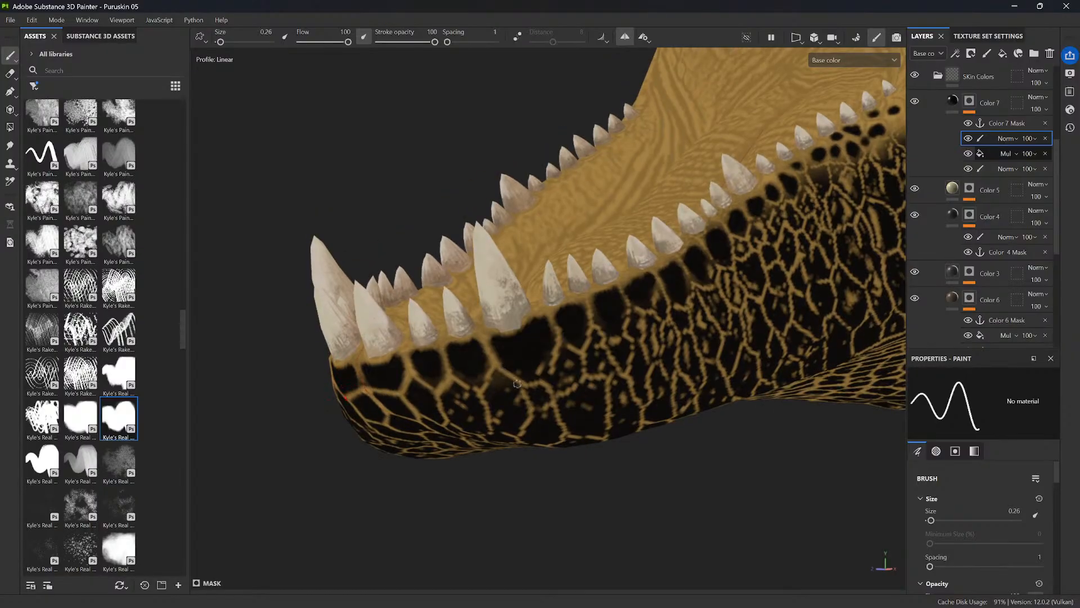
pyautogui.keyDown('alt'); pyautogui.moveTo(516, 384); pyautogui.dragTo(477, 355); pyautogui.keyUp('alt')
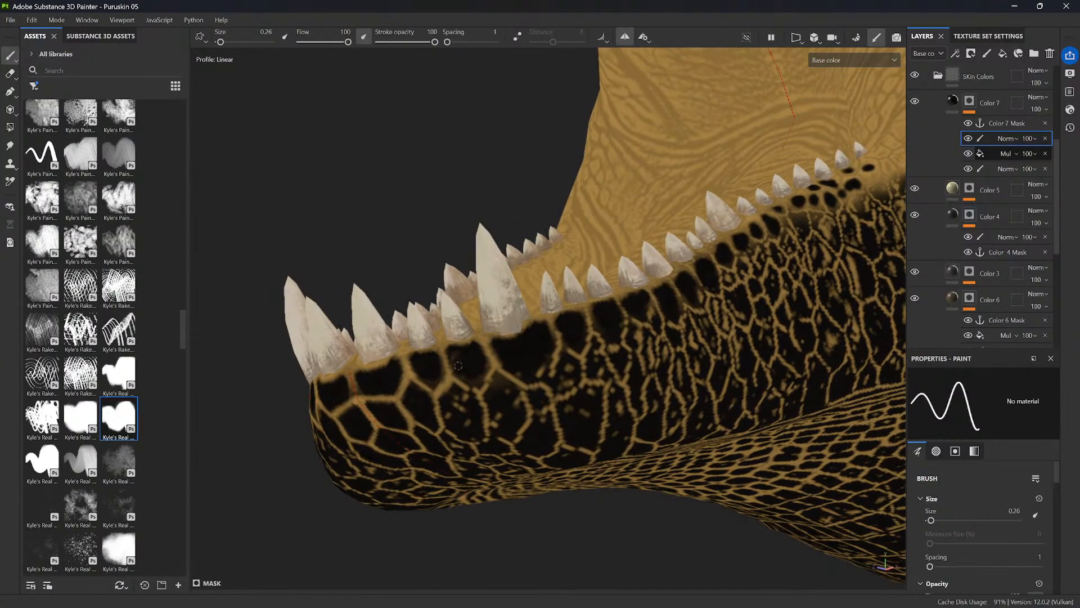
pyautogui.moveTo(465, 368)
pyautogui.keyDown('alt'); pyautogui.mouseDown()
pyautogui.moveTo(502, 389)
pyautogui.moveTo(527, 387)
pyautogui.moveTo(516, 401)
pyautogui.moveTo(530, 389)
pyautogui.moveTo(515, 381)
pyautogui.mouseUp(); pyautogui.keyUp('alt')
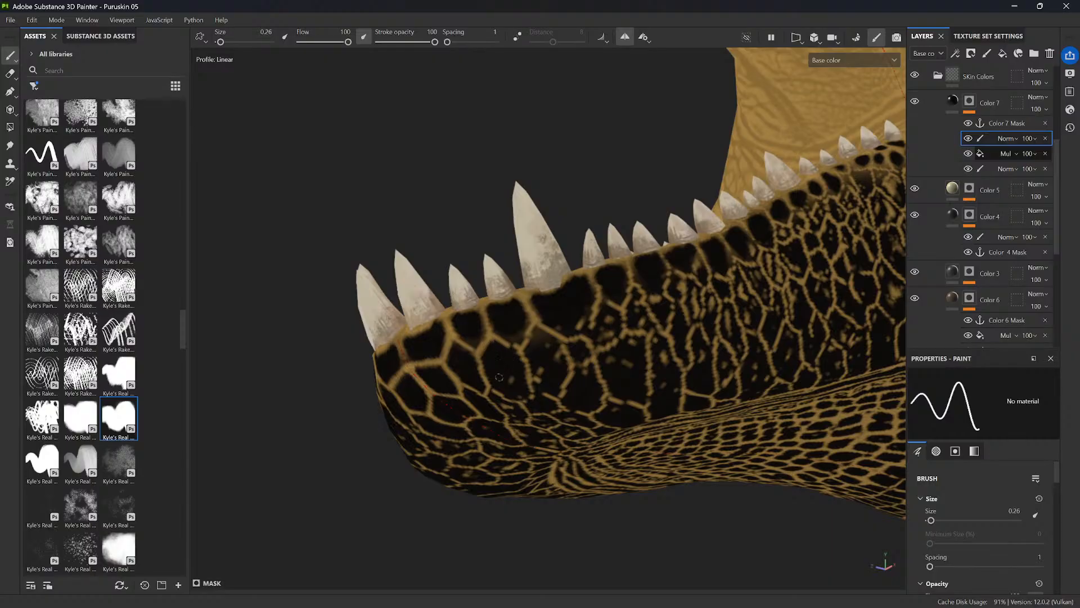
pyautogui.keyDown('alt'); pyautogui.moveTo(503, 405); pyautogui.dragTo(525, 352); pyautogui.keyUp('alt')
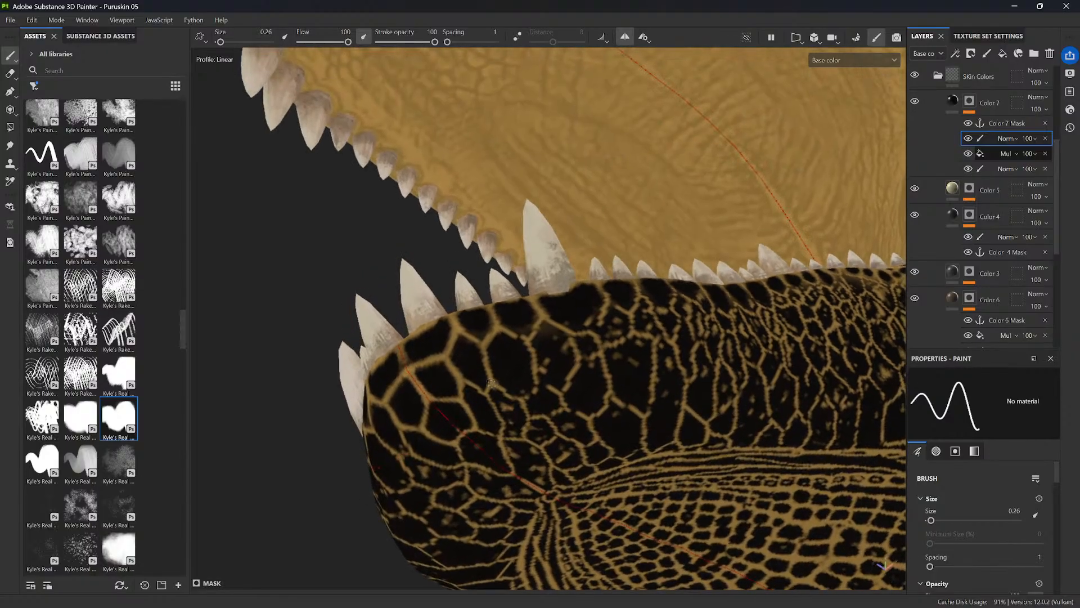
# - Reduce the brush size to 0.18 and clean up the scales below the large front tooth, alternating between black and tan outlines
pyautogui.moveTo(523, 400)
pyautogui.mouseDown()
pyautogui.moveTo(538, 377)
pyautogui.moveTo(537, 397)
pyautogui.moveTo(553, 388)
pyautogui.mouseUp()
pyautogui.press('[')
pyautogui.click(538, 396)
pyautogui.press('x')
pyautogui.moveTo(542, 382)
pyautogui.mouseDown()
pyautogui.moveTo(540, 339)
pyautogui.moveTo(517, 337)
pyautogui.moveTo(547, 325)
pyautogui.mouseUp()
pyautogui.press('x')
pyautogui.press('x')
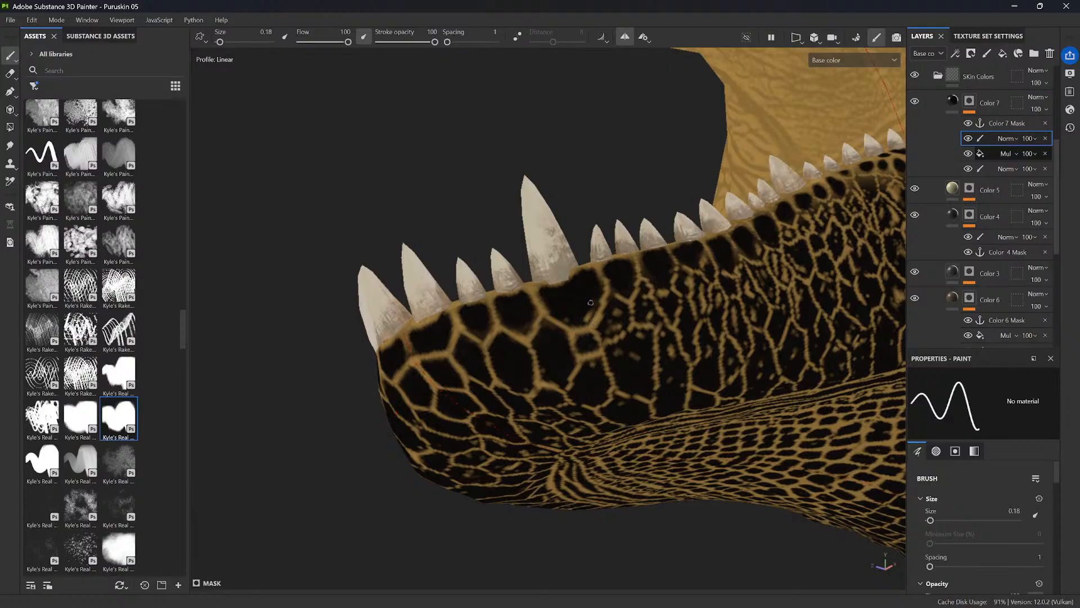
# - Enlarge the brush to 0.72 and paint solid black scales at the rear of the jaw below the cream stripe
pyautogui.keyDown('alt'); pyautogui.moveTo(584, 312); pyautogui.dragTo(494, 314); pyautogui.keyUp('alt')
pyautogui.keyDown('alt'); pyautogui.moveTo(805, 105); pyautogui.dragTo(447, 235, button='middle'); pyautogui.keyUp('alt')
pyautogui.scroll(2, 605, 293)
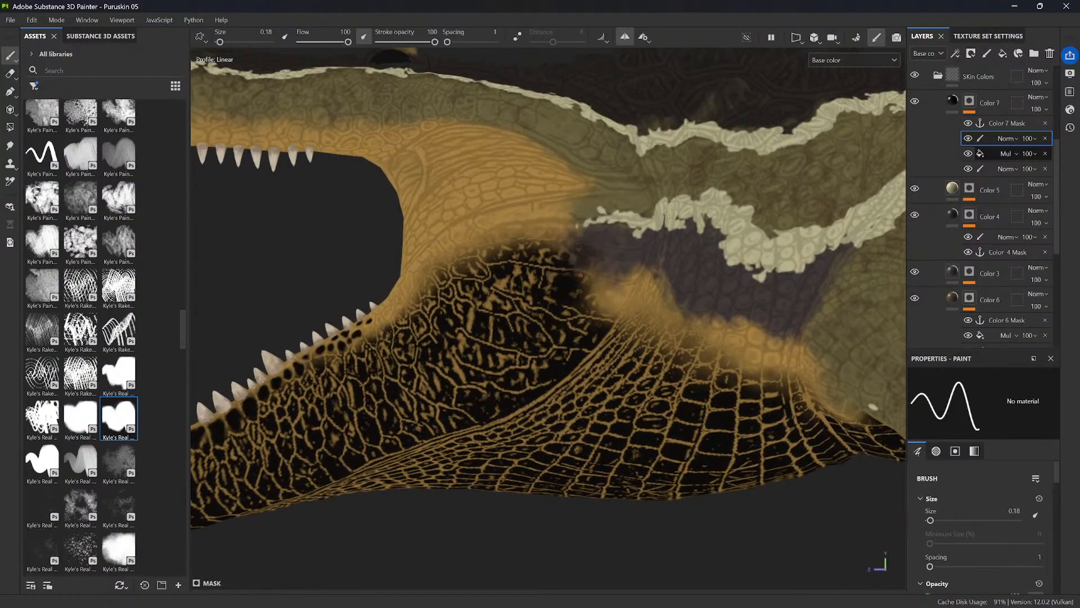
pyautogui.keyDown('ctrl'); pyautogui.moveTo(588, 278); pyautogui.dragTo(596, 278, button='right'); pyautogui.keyUp('ctrl')
pyautogui.moveTo(588, 278)
pyautogui.mouseDown()
pyautogui.moveTo(544, 287)
pyautogui.moveTo(570, 279)
pyautogui.moveTo(585, 304)
pyautogui.moveTo(603, 307)
pyautogui.moveTo(620, 295)
pyautogui.moveTo(596, 256)
pyautogui.moveTo(619, 272)
pyautogui.moveTo(629, 247)
pyautogui.moveTo(605, 234)
pyautogui.moveTo(617, 241)
pyautogui.moveTo(591, 245)
pyautogui.moveTo(634, 264)
pyautogui.moveTo(587, 308)
pyautogui.mouseUp()
pyautogui.keyDown('alt'); pyautogui.moveTo(572, 307); pyautogui.dragTo(620, 286, button='middle'); pyautogui.keyUp('alt')
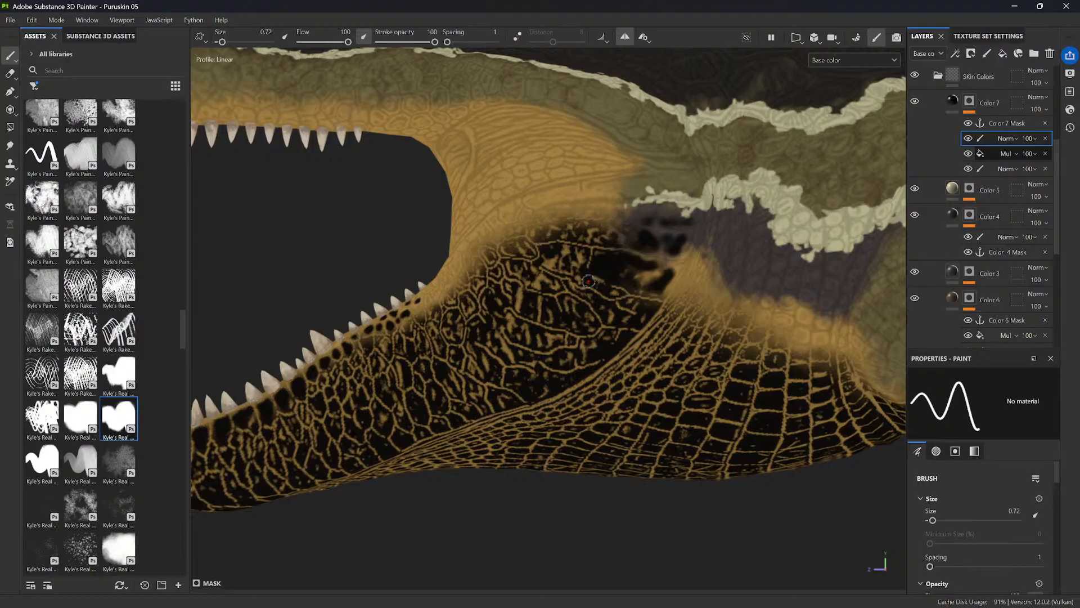
pyautogui.scroll(1, 592, 265)
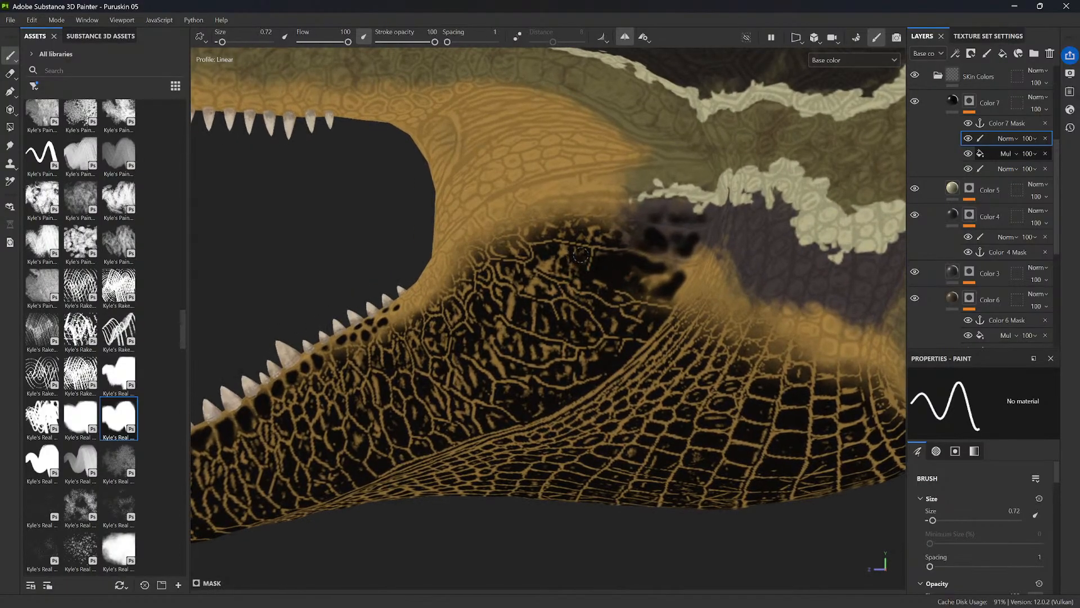
pyautogui.moveTo(568, 268)
pyautogui.mouseDown()
pyautogui.moveTo(545, 266)
pyautogui.moveTo(564, 258)
pyautogui.mouseUp()
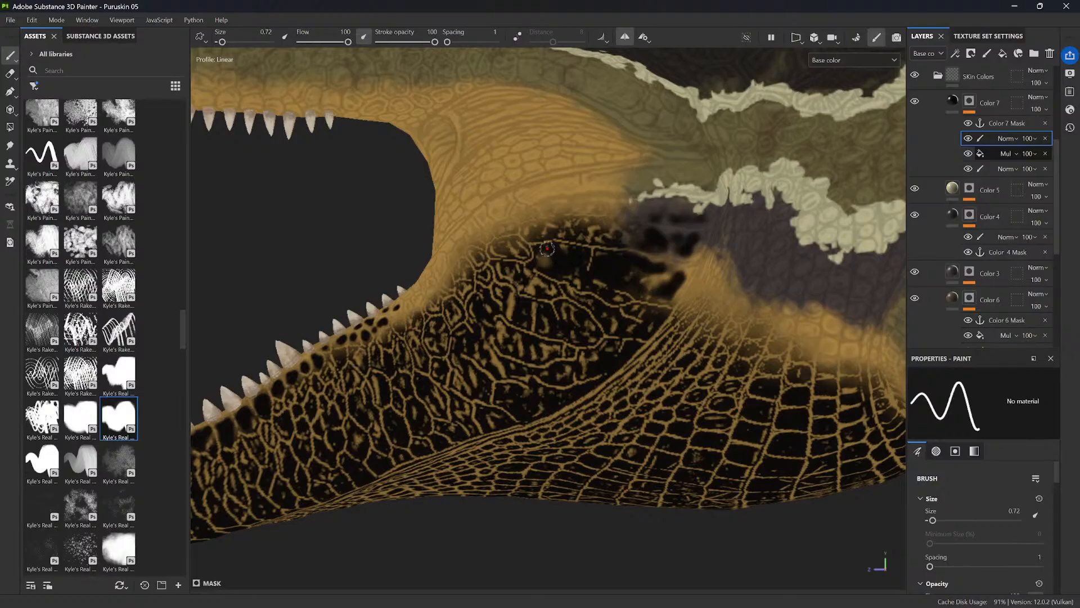
# - Set the brush size to 0.33 and divide the black area behind the mouth corner into scales with tan outlines
pyautogui.press('[')
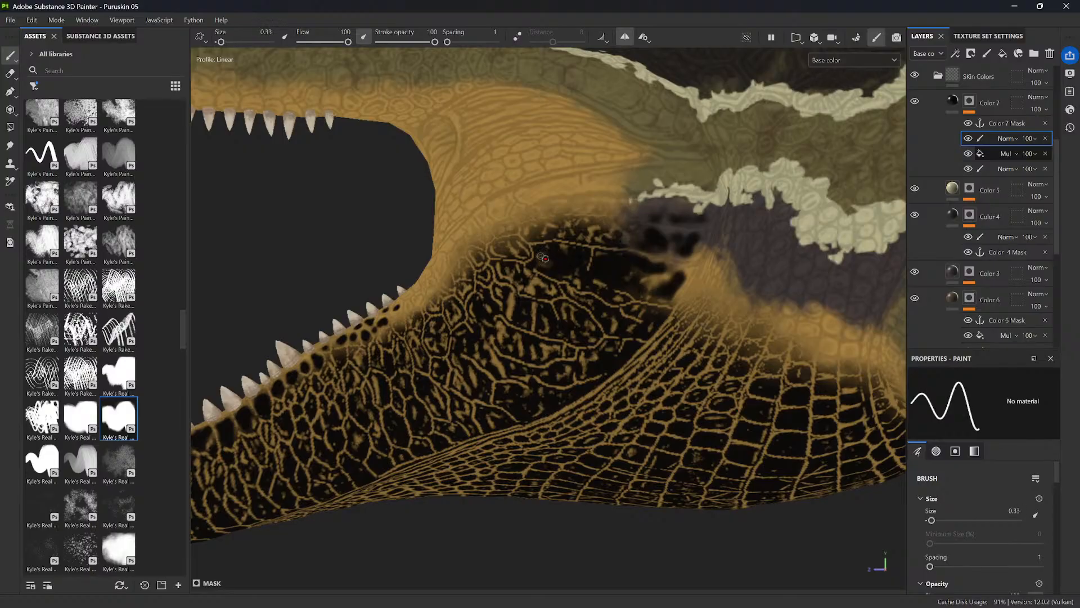
pyautogui.moveTo(525, 262)
pyautogui.mouseDown()
pyautogui.moveTo(553, 278)
pyautogui.moveTo(592, 278)
pyautogui.moveTo(594, 291)
pyautogui.mouseUp()
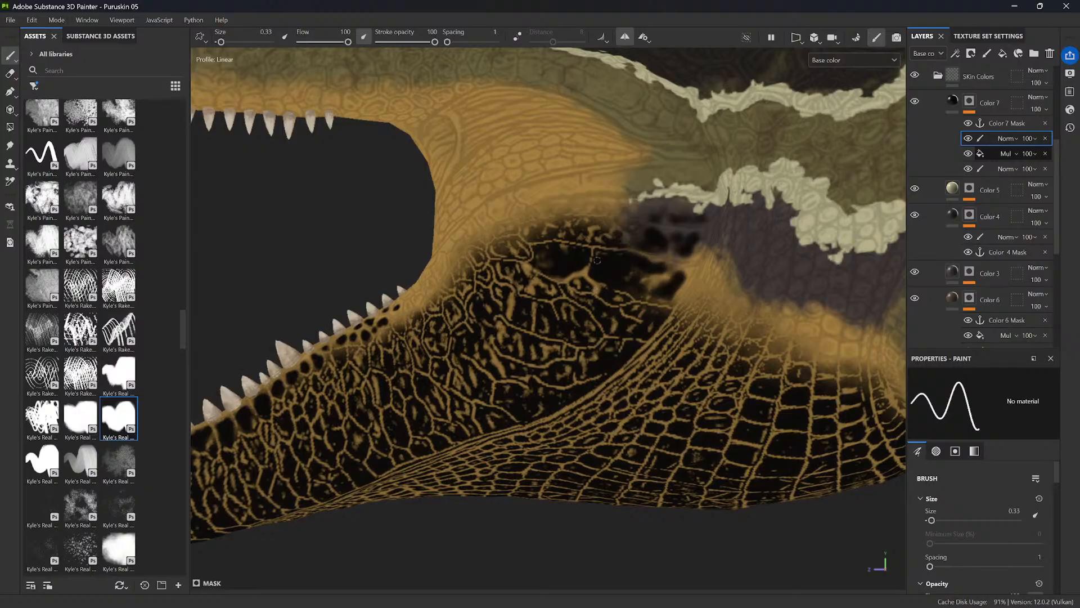
pyautogui.moveTo(564, 248); pyautogui.dragTo(565, 259)
pyautogui.keyDown('alt'); pyautogui.moveTo(516, 250); pyautogui.dragTo(538, 265, button='middle'); pyautogui.keyUp('alt')
pyautogui.moveTo(539, 265)
pyautogui.mouseDown()
pyautogui.moveTo(549, 274)
pyautogui.moveTo(530, 268)
pyautogui.mouseUp()
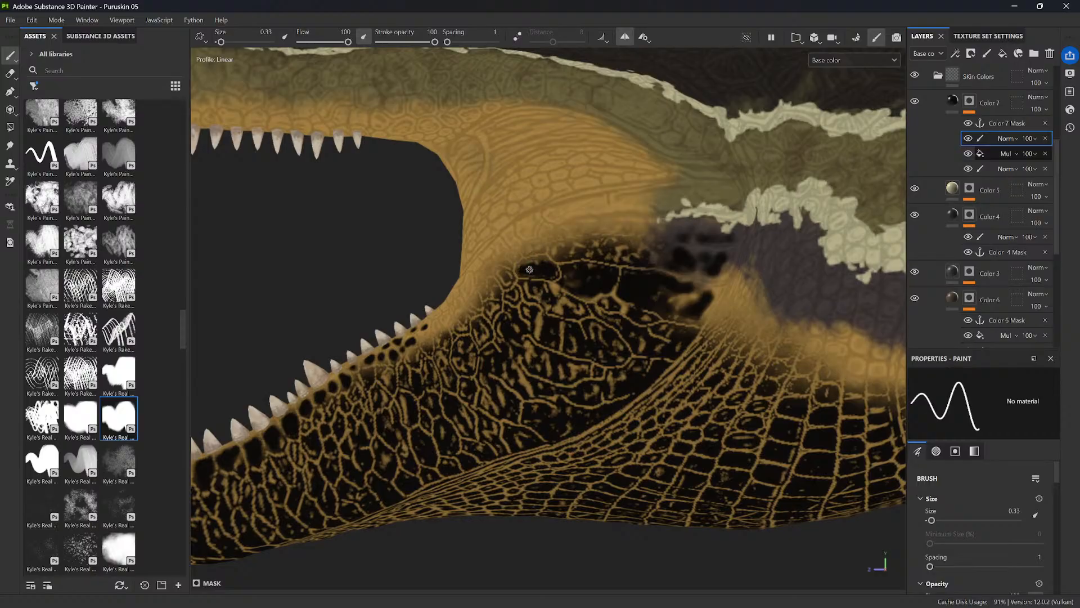
# - Dot small black scales along the upper front edge of the black cheek area behind the mouth
pyautogui.keyDown('alt'); pyautogui.moveTo(523, 263); pyautogui.dragTo(542, 276, button='middle'); pyautogui.keyUp('alt')
pyautogui.moveTo(540, 276); pyautogui.dragTo(533, 269)
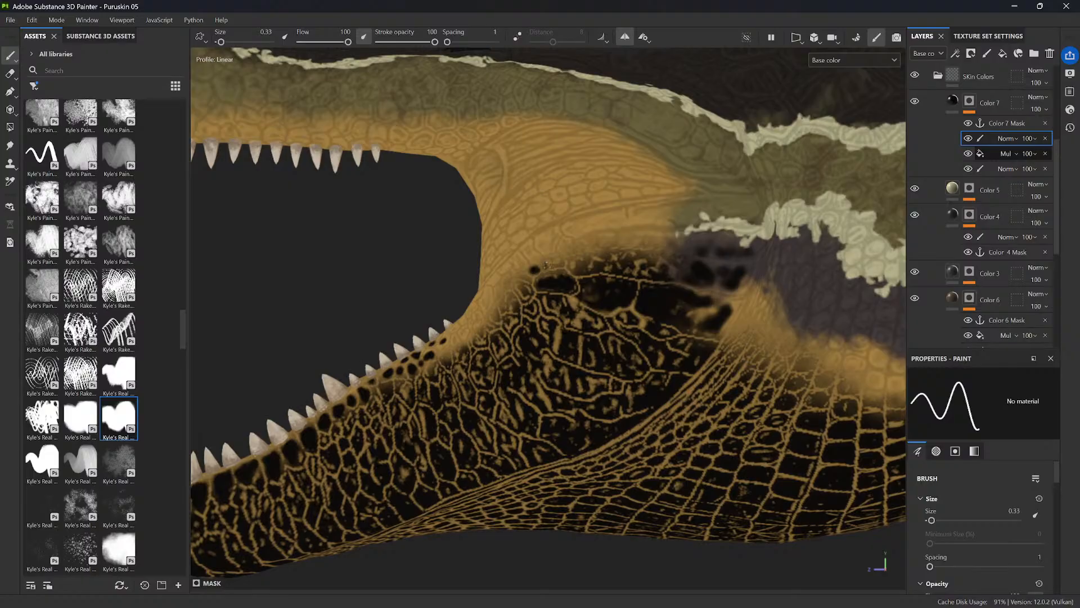
pyautogui.click(545, 263)
pyautogui.click(559, 262)
pyautogui.click(528, 277)
pyautogui.moveTo(528, 290); pyautogui.dragTo(525, 287)
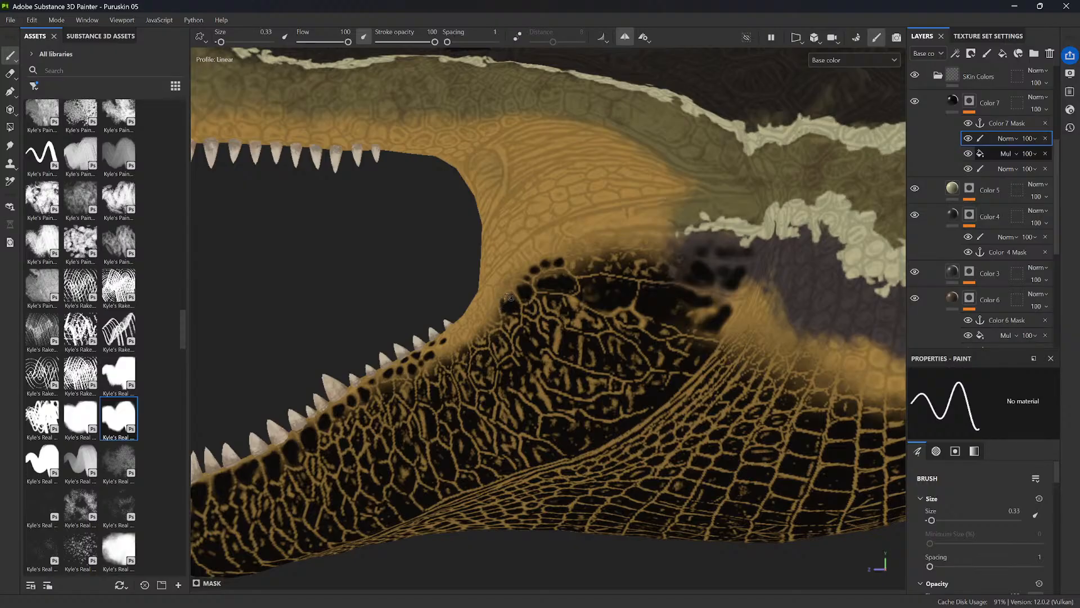
# - Continue the edge scales down the cheek to join the gum-line row at the corner of the mouth
pyautogui.moveTo(511, 298); pyautogui.dragTo(505, 316)
pyautogui.moveTo(483, 332); pyautogui.dragTo(482, 340)
pyautogui.keyDown('alt'); pyautogui.moveTo(465, 304); pyautogui.dragTo(495, 303, button='middle'); pyautogui.keyUp('alt')
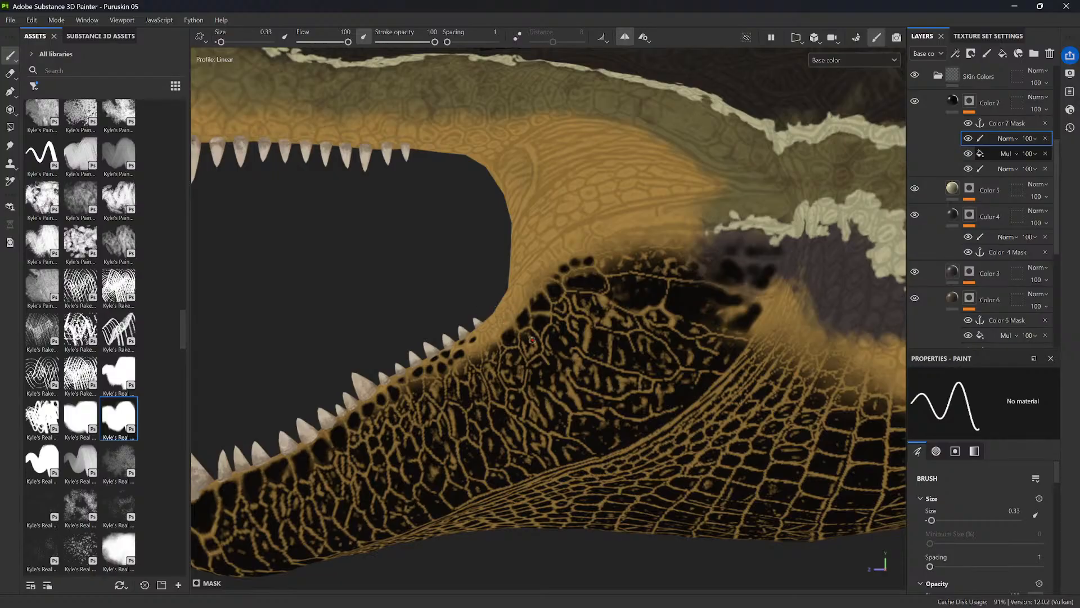
pyautogui.moveTo(492, 332); pyautogui.dragTo(492, 350)
pyautogui.moveTo(507, 318); pyautogui.dragTo(505, 322)
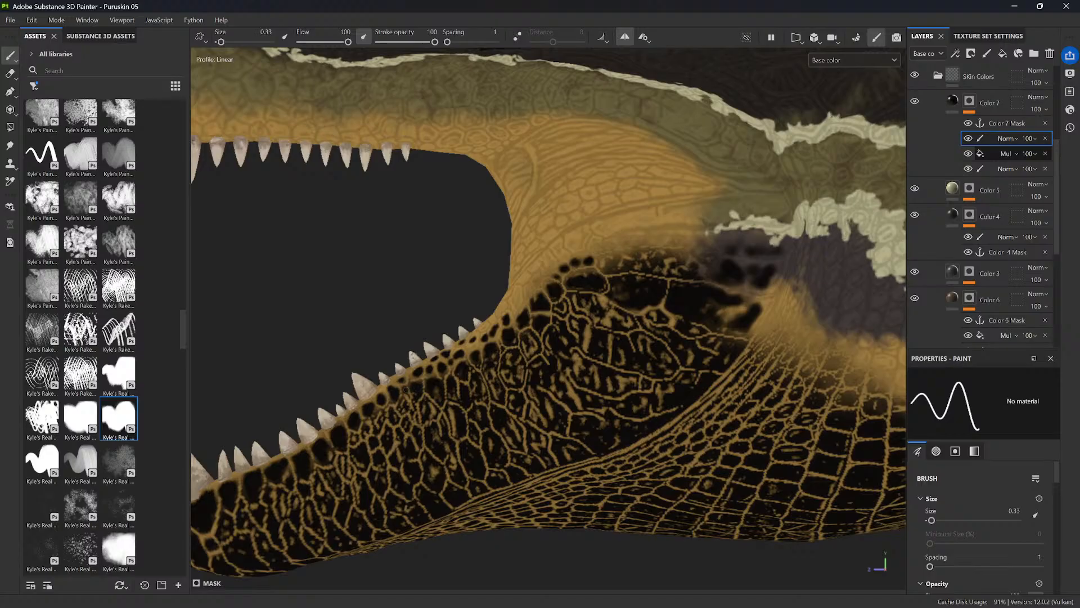
# - Reduce the brush size to 0.25 and define rows of scales beneath the gum line along the middle and rear teeth
pyautogui.moveTo(421, 387)
pyautogui.keyDown('alt'); pyautogui.mouseDown(button='middle')
pyautogui.moveTo(454, 376)
pyautogui.moveTo(468, 358)
pyautogui.mouseUp(button='middle'); pyautogui.keyUp('alt')
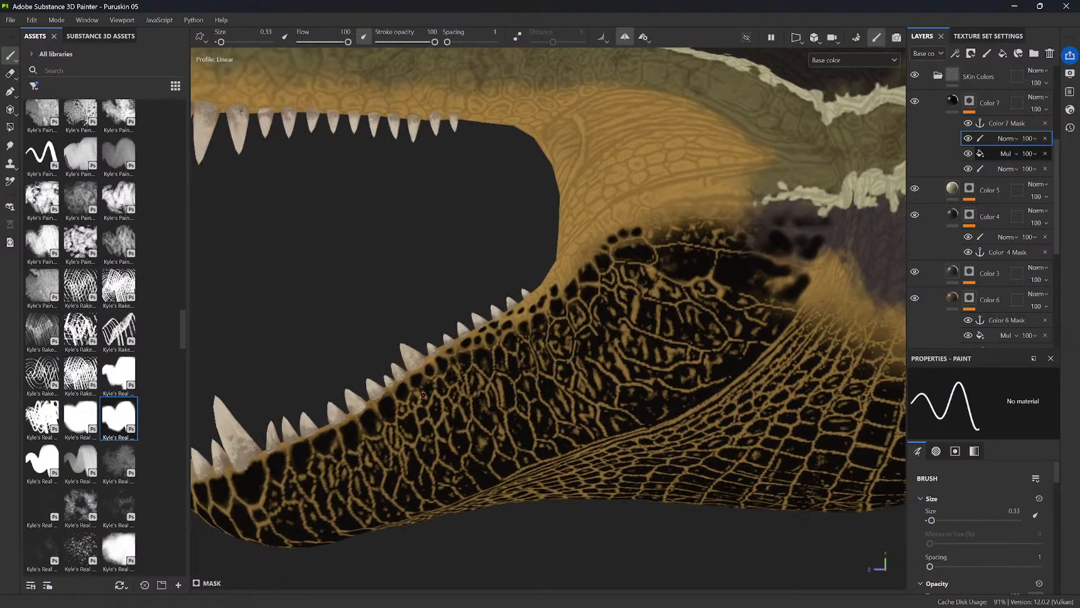
pyautogui.press('[')
pyautogui.keyDown('alt'); pyautogui.moveTo(434, 391); pyautogui.dragTo(475, 371, button='middle'); pyautogui.keyUp('alt')
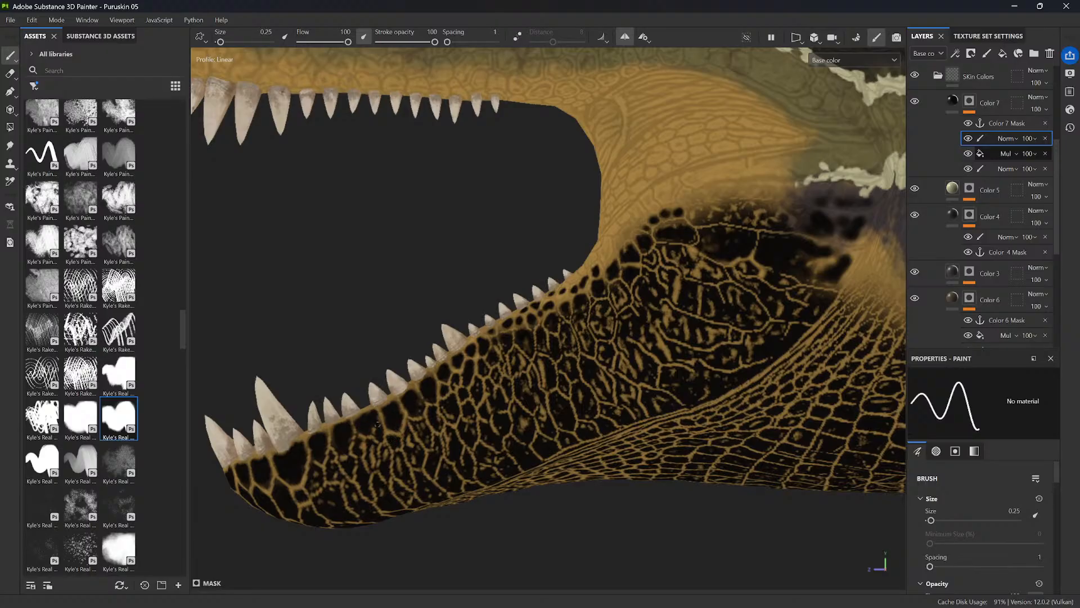
pyautogui.keyDown('alt'); pyautogui.moveTo(608, 276); pyautogui.dragTo(511, 307, button='middle'); pyautogui.keyUp('alt')
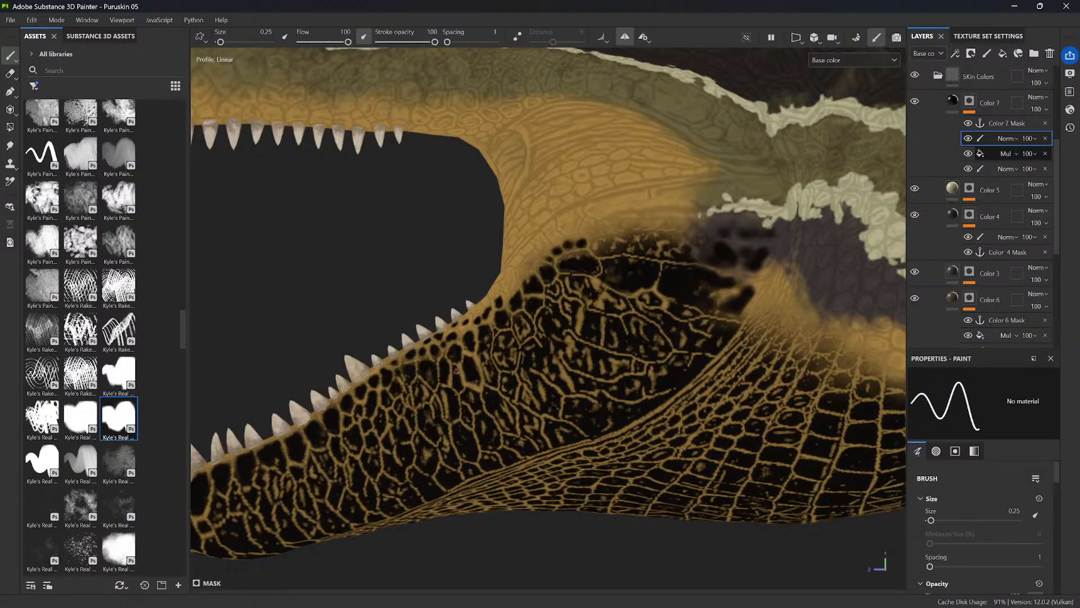
# - Fill in solid black scales down the middle of the lower jaw's side toward its bottom edge
pyautogui.keyDown('alt'); pyautogui.moveTo(453, 331); pyautogui.dragTo(430, 255); pyautogui.keyUp('alt')
pyautogui.moveTo(464, 321)
pyautogui.mouseDown()
pyautogui.moveTo(481, 366)
pyautogui.moveTo(448, 395)
pyautogui.moveTo(447, 411)
pyautogui.moveTo(455, 393)
pyautogui.mouseUp()
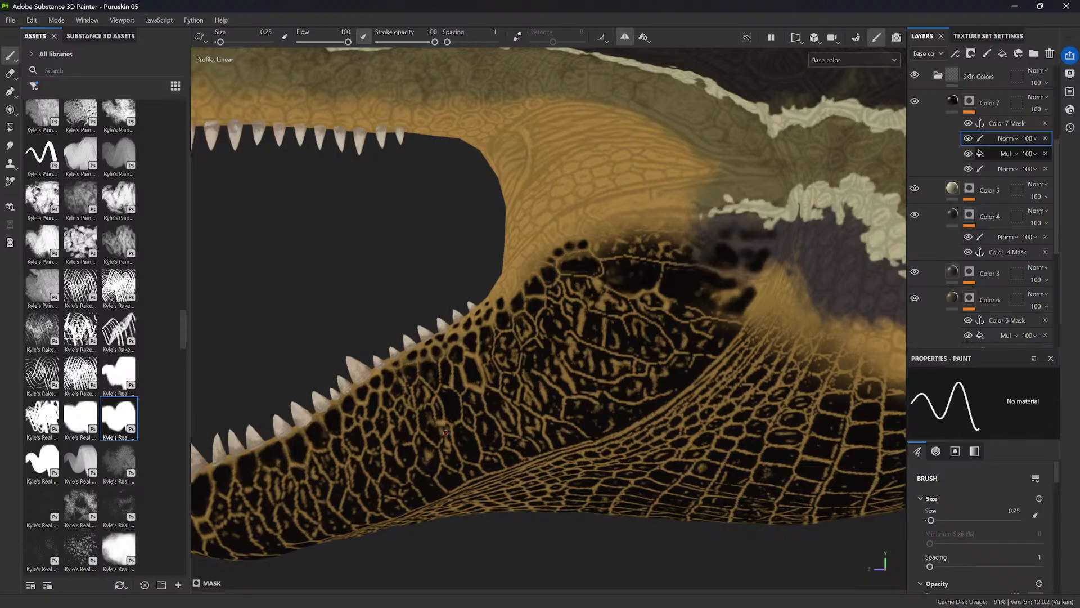
pyautogui.moveTo(445, 446); pyautogui.dragTo(441, 424)
pyautogui.scroll(3, 445, 441)
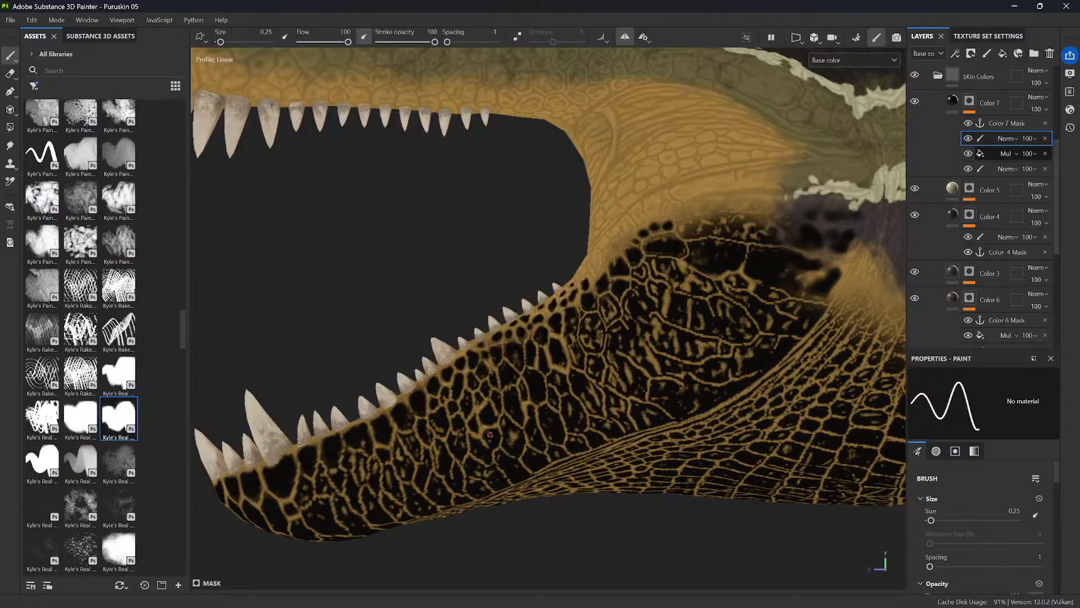
pyautogui.moveTo(482, 440)
pyautogui.mouseDown()
pyautogui.moveTo(489, 463)
pyautogui.moveTo(469, 428)
pyautogui.moveTo(423, 428)
pyautogui.moveTo(450, 432)
pyautogui.moveTo(456, 446)
pyautogui.moveTo(441, 464)
pyautogui.moveTo(428, 430)
pyautogui.moveTo(408, 440)
pyautogui.mouseUp()
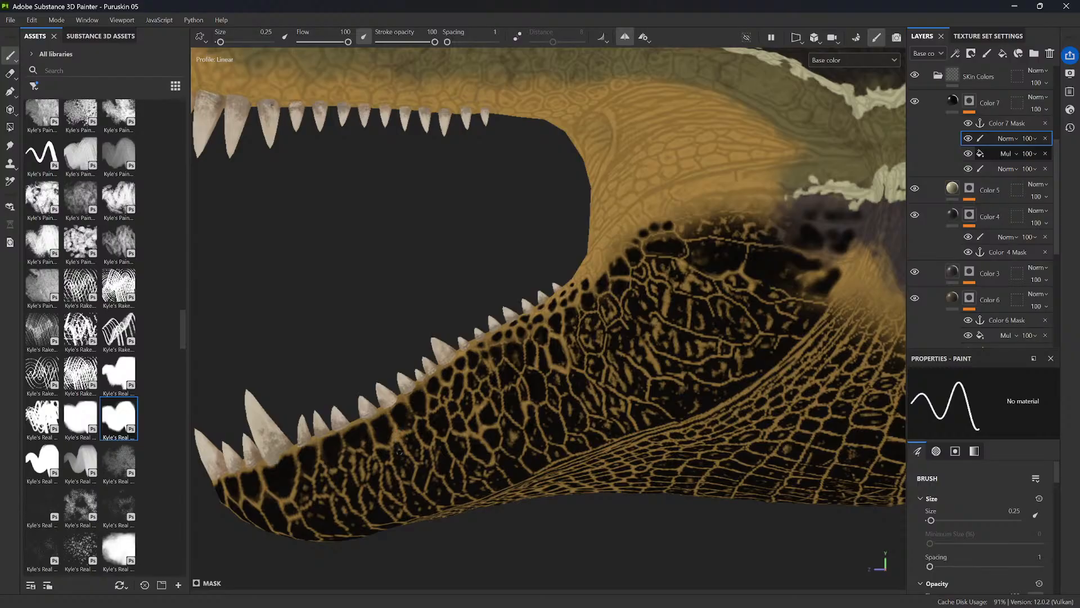
# - Fill a long solid black scale along the cheek's upper edge behind the mouth with brush size 0.51, trimming it at 0.27
pyautogui.moveTo(405, 469); pyautogui.dragTo(404, 476)
pyautogui.keyDown('alt'); pyautogui.moveTo(676, 341); pyautogui.dragTo(571, 291); pyautogui.keyUp('alt')
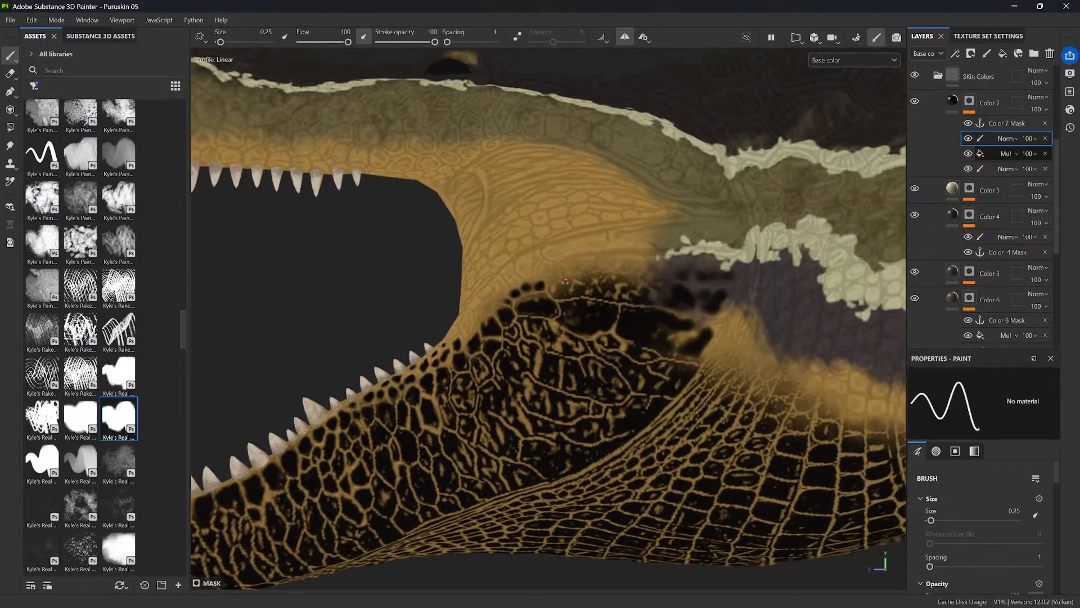
pyautogui.keyDown('ctrl'); pyautogui.moveTo(565, 282); pyautogui.dragTo(571, 280, button='right'); pyautogui.keyUp('ctrl')
pyautogui.moveTo(571, 281)
pyautogui.mouseDown()
pyautogui.moveTo(564, 288)
pyautogui.moveTo(625, 286)
pyautogui.moveTo(559, 286)
pyautogui.mouseUp()
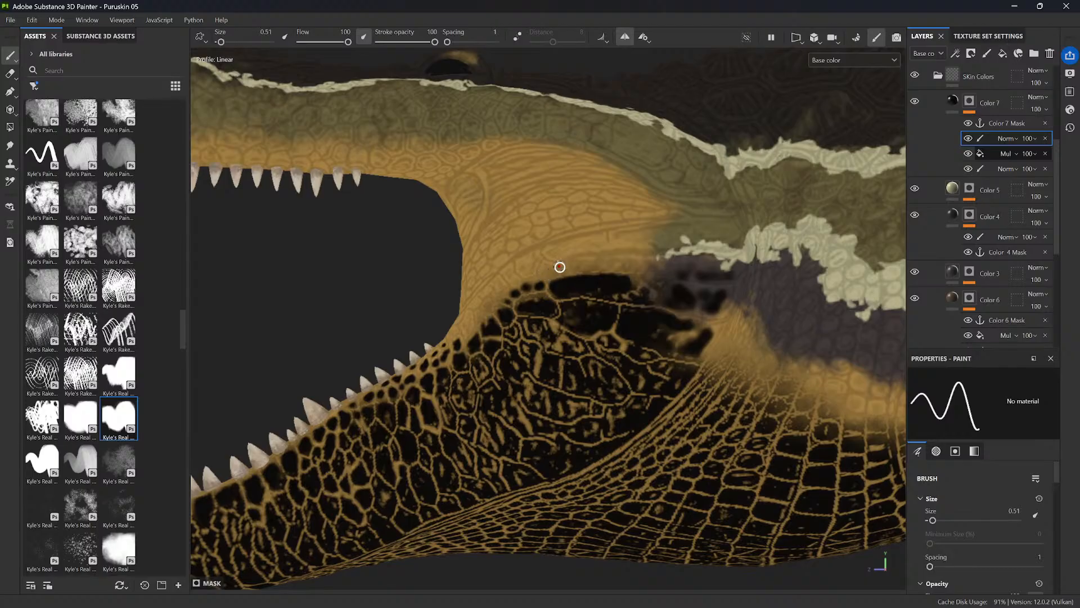
pyautogui.moveTo(543, 271)
pyautogui.keyDown('ctrl'); pyautogui.mouseDown(button='right')
pyautogui.moveTo(558, 265)
pyautogui.moveTo(533, 268)
pyautogui.mouseUp(button='right'); pyautogui.keyUp('ctrl')
pyautogui.keyDown('ctrl'); pyautogui.moveTo(523, 307); pyautogui.dragTo(535, 300); pyautogui.keyUp('ctrl')
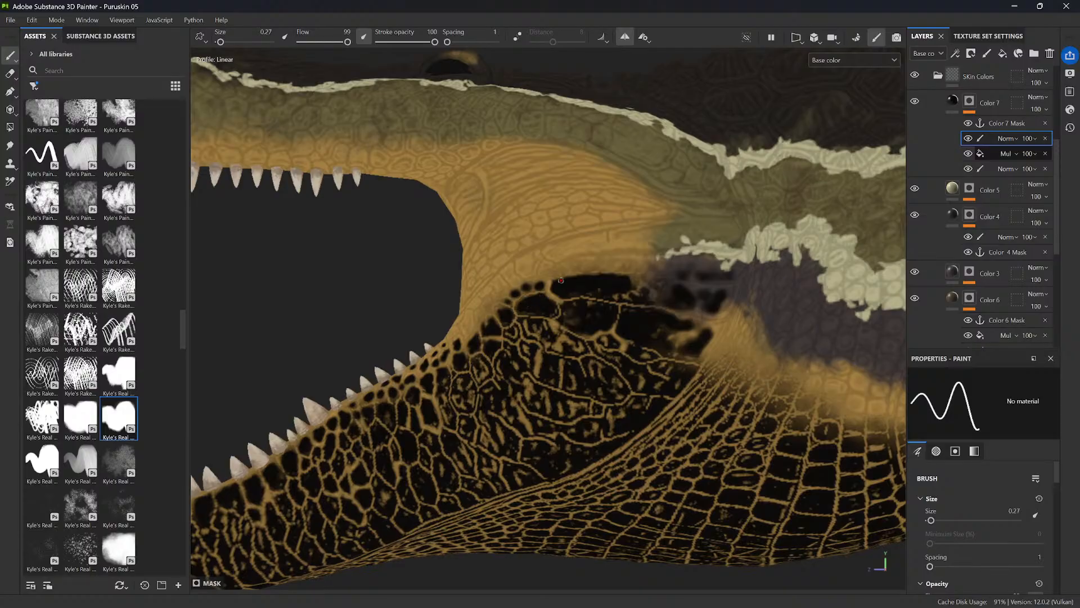
# - Reduce the brush size to 0.19 and outline the large upper cheek scales and the smaller ones behind them with clean, thin borders
pyautogui.keyDown('alt'); pyautogui.moveTo(596, 283); pyautogui.dragTo(534, 285, button='middle'); pyautogui.keyUp('alt')
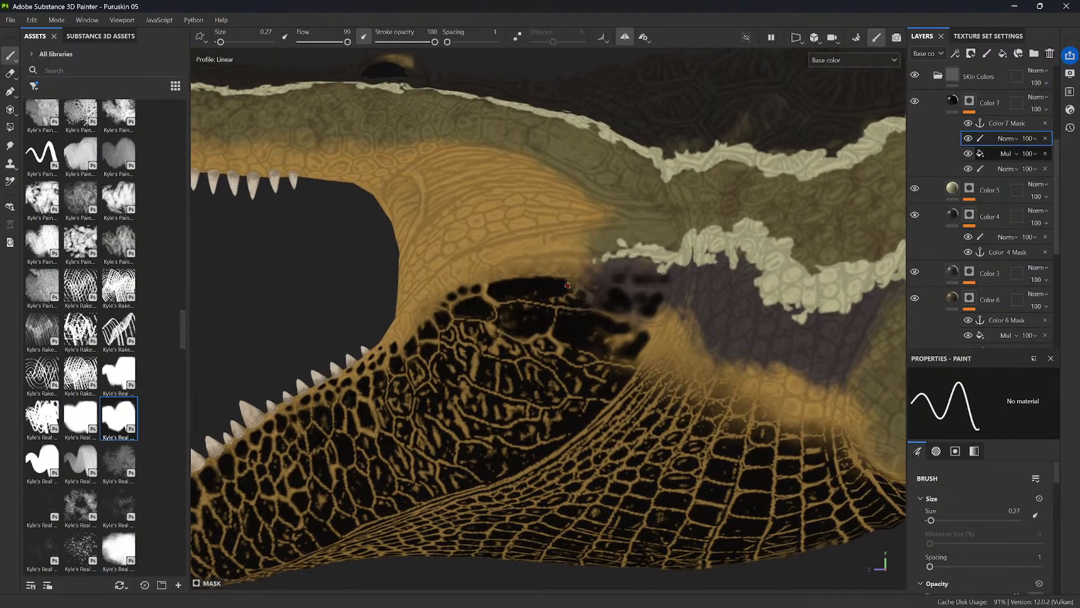
pyautogui.keyDown('ctrl'); pyautogui.moveTo(578, 280); pyautogui.dragTo(575, 278, button='right'); pyautogui.keyUp('ctrl')
pyautogui.moveTo(574, 273)
pyautogui.mouseDown()
pyautogui.moveTo(575, 294)
pyautogui.moveTo(573, 272)
pyautogui.moveTo(491, 276)
pyautogui.moveTo(539, 275)
pyautogui.mouseUp()
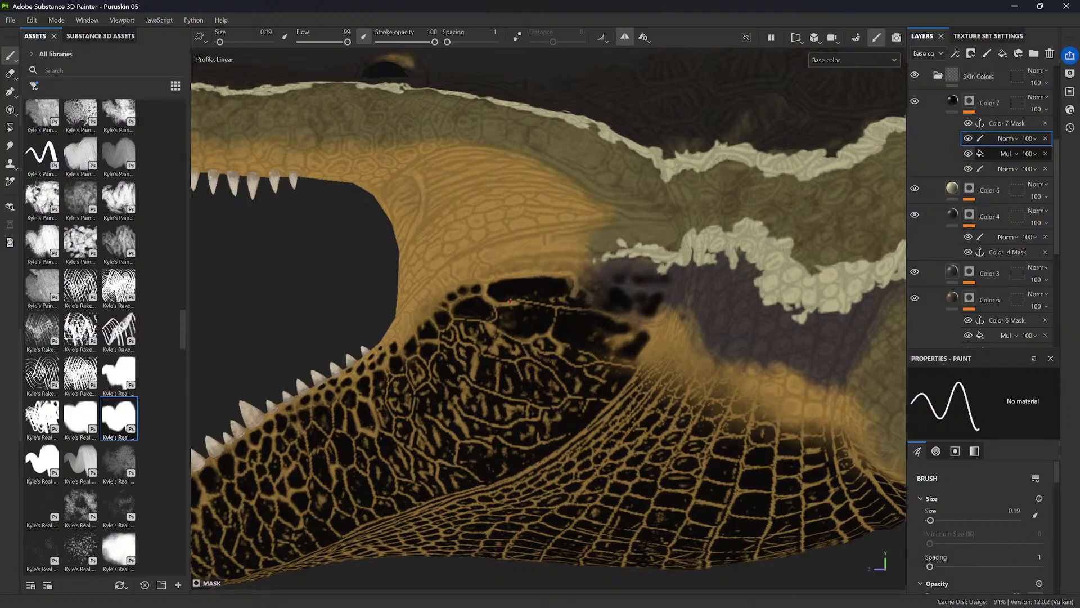
pyautogui.moveTo(496, 308)
pyautogui.mouseDown()
pyautogui.moveTo(510, 338)
pyautogui.moveTo(532, 340)
pyautogui.moveTo(556, 311)
pyautogui.moveTo(515, 302)
pyautogui.moveTo(573, 296)
pyautogui.mouseUp()
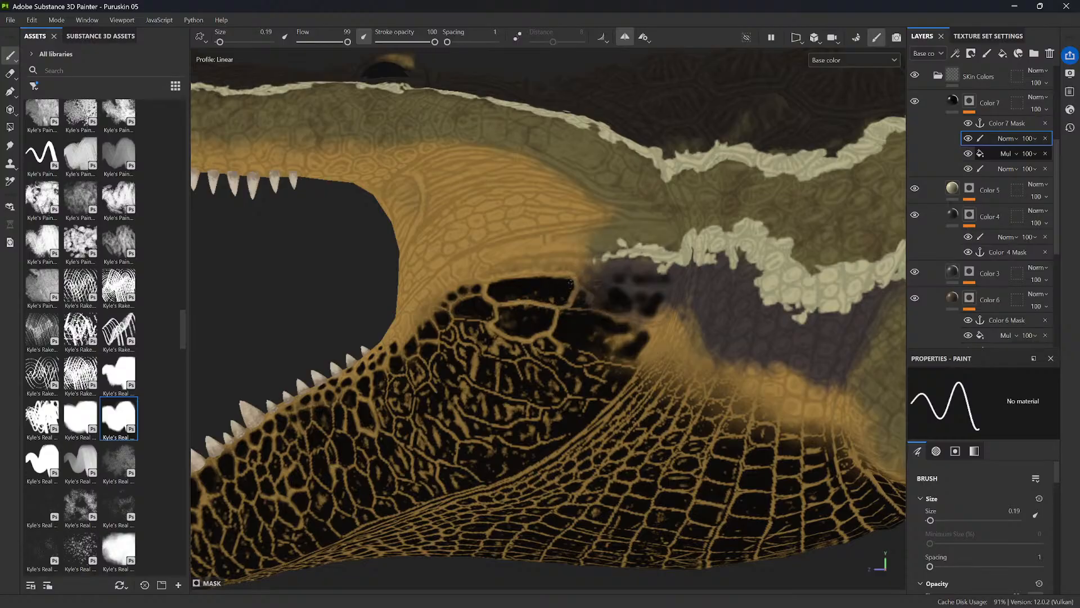
pyautogui.moveTo(583, 295)
pyautogui.mouseDown()
pyautogui.moveTo(597, 281)
pyautogui.moveTo(586, 286)
pyautogui.moveTo(595, 301)
pyautogui.moveTo(607, 282)
pyautogui.mouseUp()
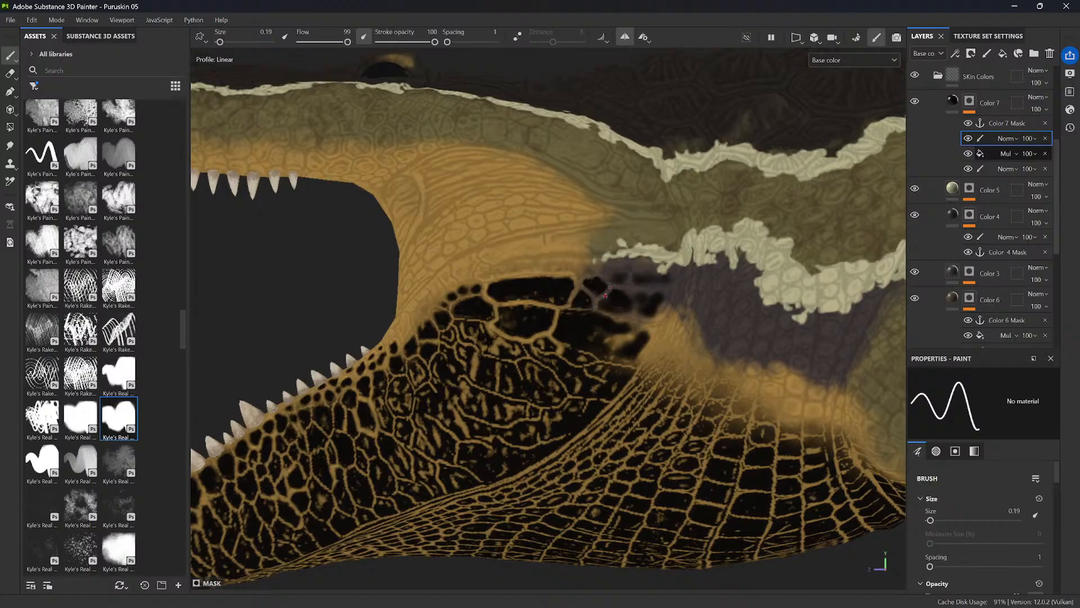
pyautogui.moveTo(612, 311); pyautogui.dragTo(626, 304)
# - Touch up the small black scales at the corner of the mouth and down the rear of the lower jaw
pyautogui.moveTo(545, 361); pyautogui.dragTo(559, 311, button='middle')
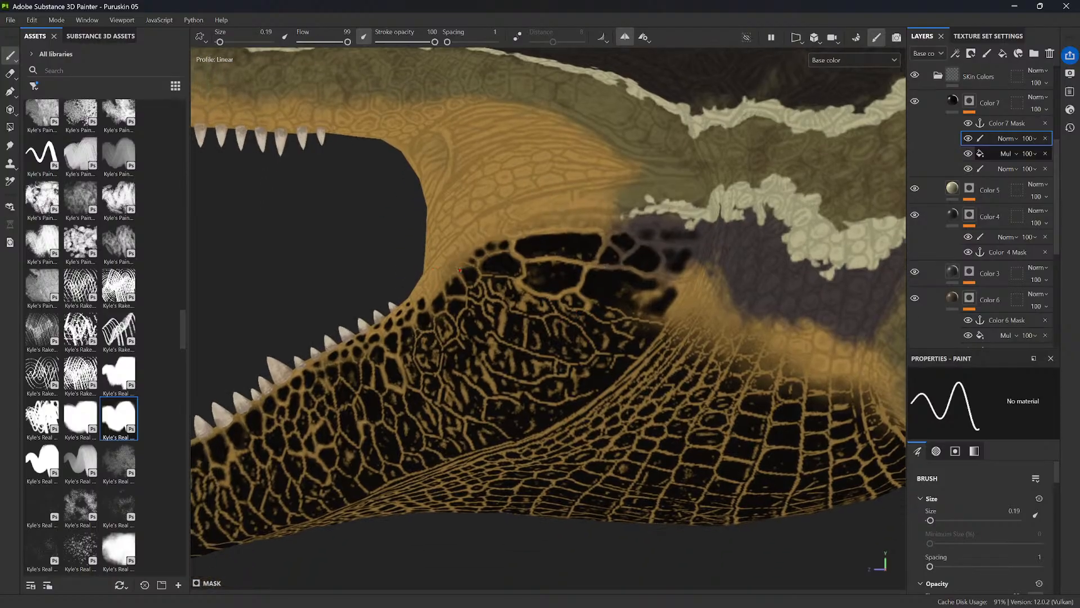
pyautogui.moveTo(461, 270); pyautogui.dragTo(465, 273)
pyautogui.moveTo(432, 289); pyautogui.dragTo(434, 286)
pyautogui.moveTo(425, 336)
pyautogui.mouseDown()
pyautogui.moveTo(400, 383)
pyautogui.moveTo(399, 370)
pyautogui.mouseUp()
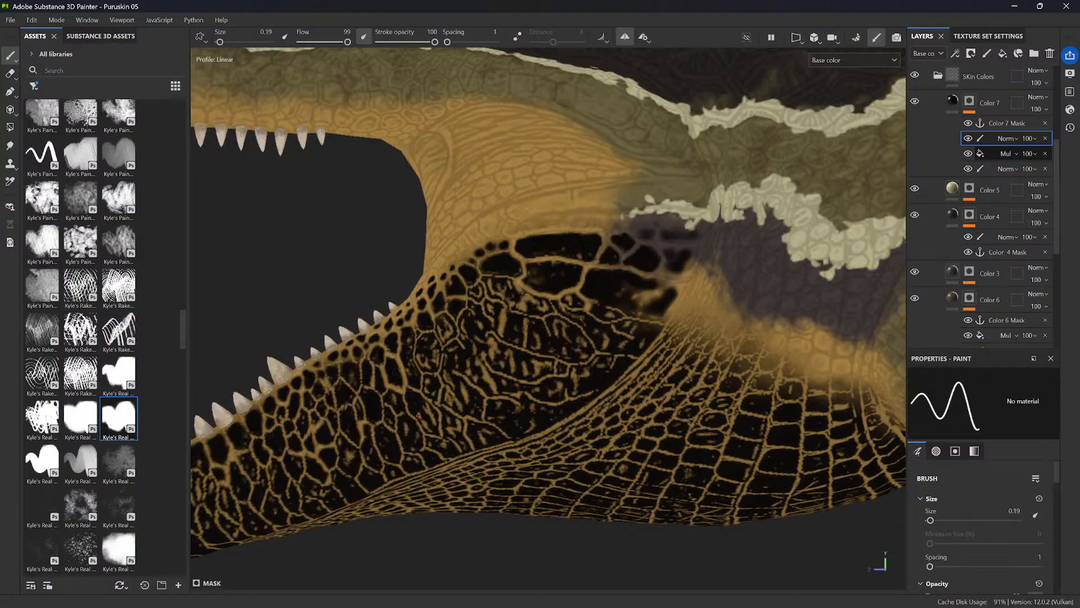
# - Set the brush size to 0.43 and fill in black scales along the middle of the lower jaw's side
pyautogui.keyDown('alt'); pyautogui.moveTo(418, 415); pyautogui.dragTo(573, 356, button='middle'); pyautogui.keyUp('alt')
pyautogui.scroll(-10, 573, 355)
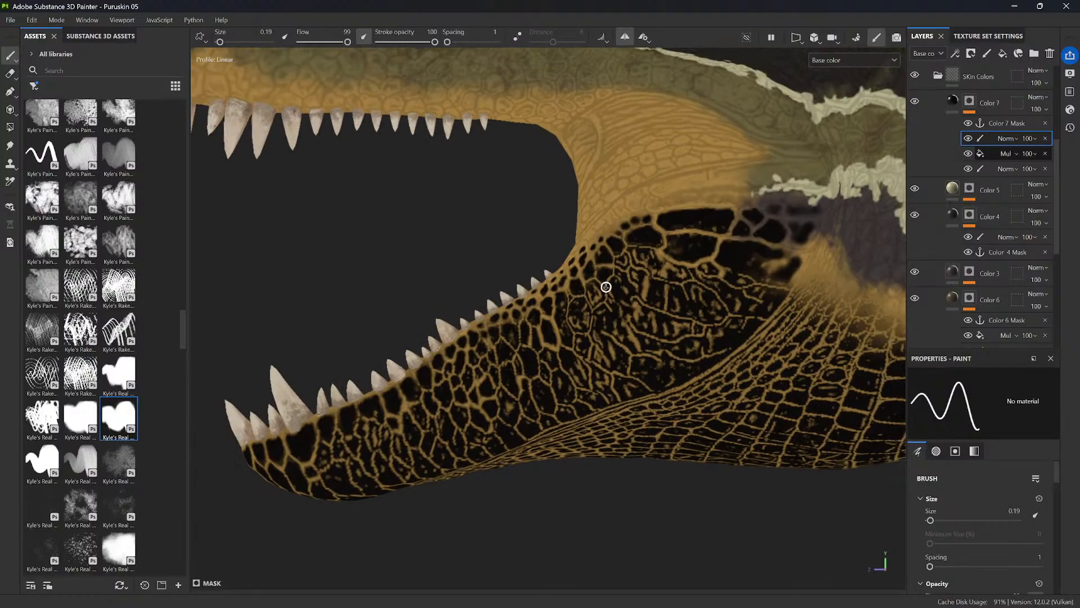
pyautogui.keyDown('alt'); pyautogui.moveTo(656, 360); pyautogui.dragTo(524, 323); pyautogui.keyUp('alt')
pyautogui.keyDown('alt'); pyautogui.moveTo(523, 323); pyautogui.dragTo(206, 396, button='middle'); pyautogui.keyUp('alt')
pyautogui.keyDown('alt'); pyautogui.moveTo(671, 479); pyautogui.dragTo(633, 225, button='right'); pyautogui.keyUp('alt')
pyautogui.keyDown('ctrl'); pyautogui.moveTo(644, 304); pyautogui.dragTo(647, 304, button='right'); pyautogui.keyUp('ctrl')
pyautogui.moveTo(646, 303)
pyautogui.mouseDown()
pyautogui.moveTo(631, 310)
pyautogui.moveTo(669, 307)
pyautogui.moveTo(646, 326)
pyautogui.mouseUp()
pyautogui.keyDown('alt'); pyautogui.moveTo(551, 346); pyautogui.dragTo(631, 335, button='middle'); pyautogui.keyUp('alt')
pyautogui.keyDown('alt'); pyautogui.moveTo(529, 396); pyautogui.dragTo(591, 355, button='middle'); pyautogui.keyUp('alt')
pyautogui.keyDown('alt'); pyautogui.moveTo(576, 316); pyautogui.dragTo(608, 427, button='right'); pyautogui.keyUp('alt')
pyautogui.keyDown('alt'); pyautogui.moveTo(489, 372); pyautogui.dragTo(596, 339, button='middle'); pyautogui.keyUp('alt')
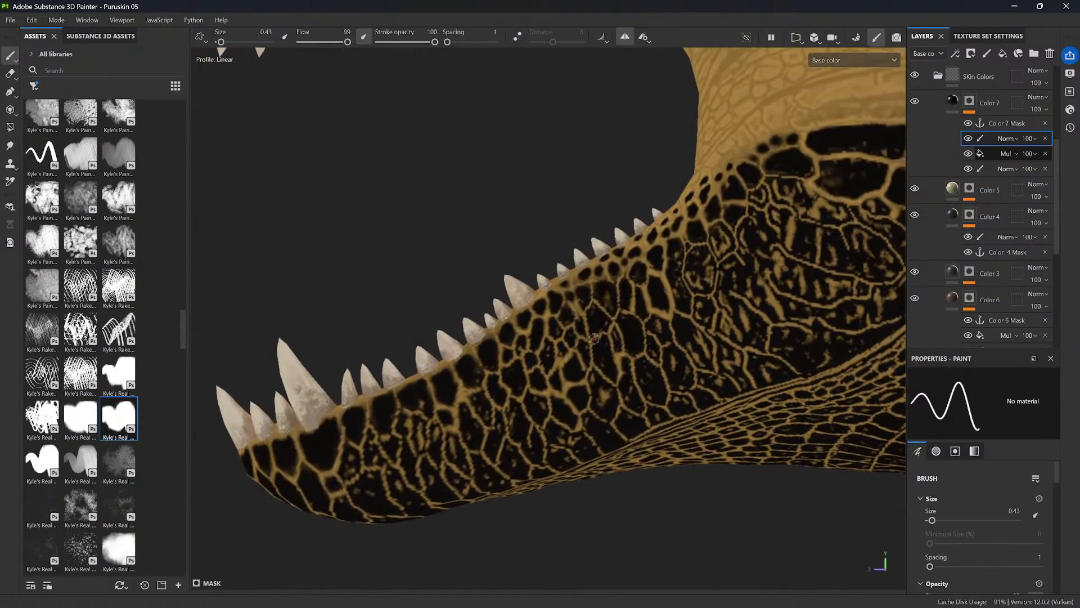
pyautogui.moveTo(549, 348); pyautogui.dragTo(564, 339)
# - Reduce the brush size to 0.2 and refine the scales and their borders from the mid-jaw teeth toward the jaw's front
pyautogui.keyDown('ctrl'); pyautogui.moveTo(559, 333); pyautogui.dragTo(550, 338, button='right'); pyautogui.keyUp('ctrl')
pyautogui.keyDown('alt'); pyautogui.moveTo(565, 321); pyautogui.dragTo(582, 335, button='middle'); pyautogui.keyUp('alt')
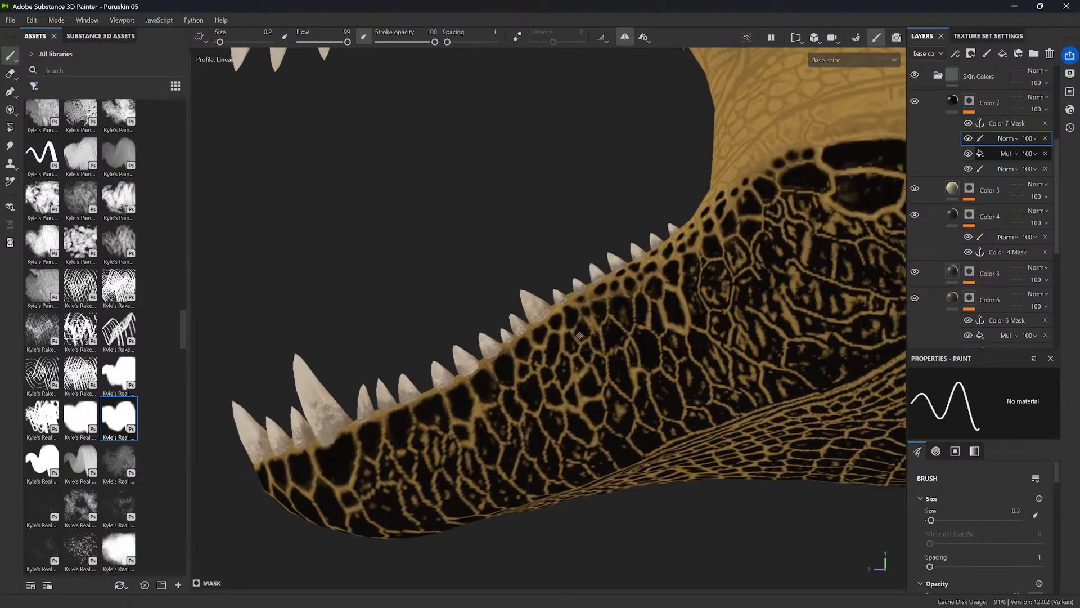
pyautogui.keyDown('alt'); pyautogui.moveTo(583, 337); pyautogui.dragTo(608, 406, button='right'); pyautogui.keyUp('alt')
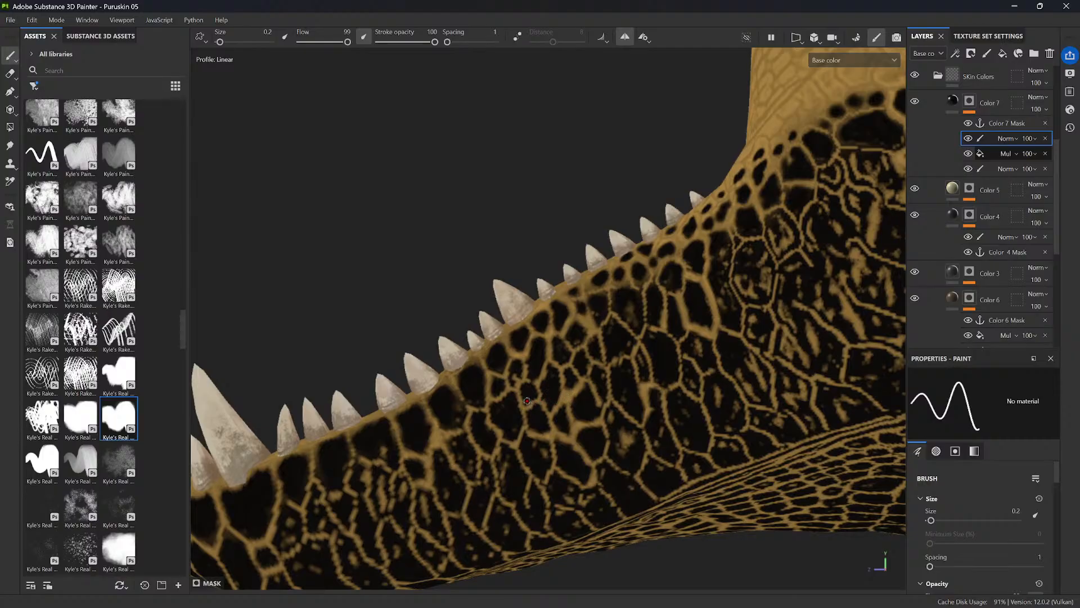
pyautogui.keyDown('alt'); pyautogui.moveTo(505, 433); pyautogui.dragTo(595, 338, button='middle'); pyautogui.keyUp('alt')
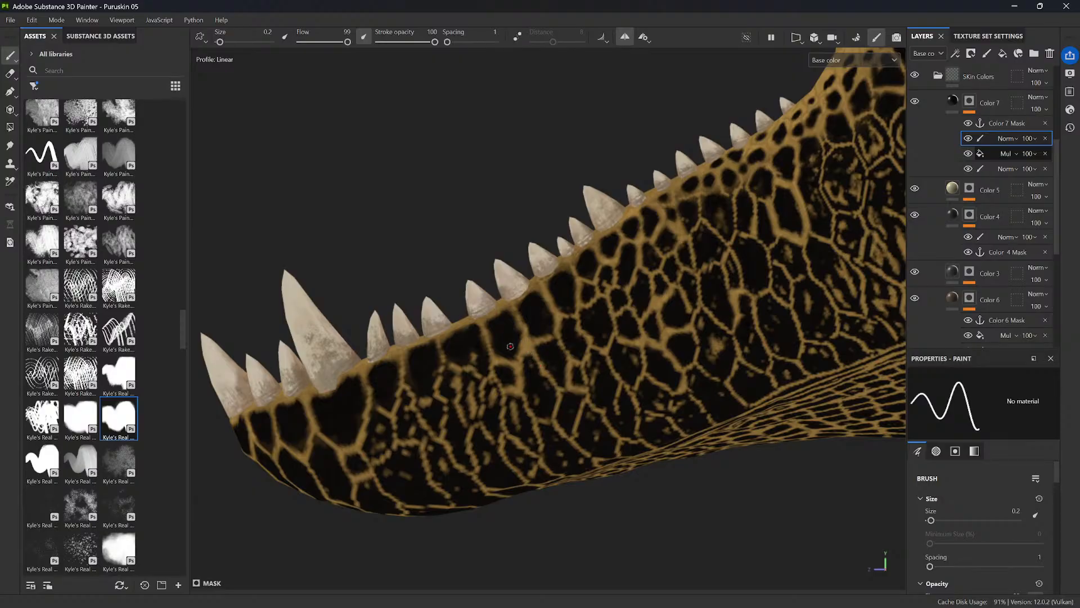
pyautogui.keyDown('alt'); pyautogui.moveTo(559, 399); pyautogui.dragTo(554, 345, button='middle'); pyautogui.keyUp('alt')
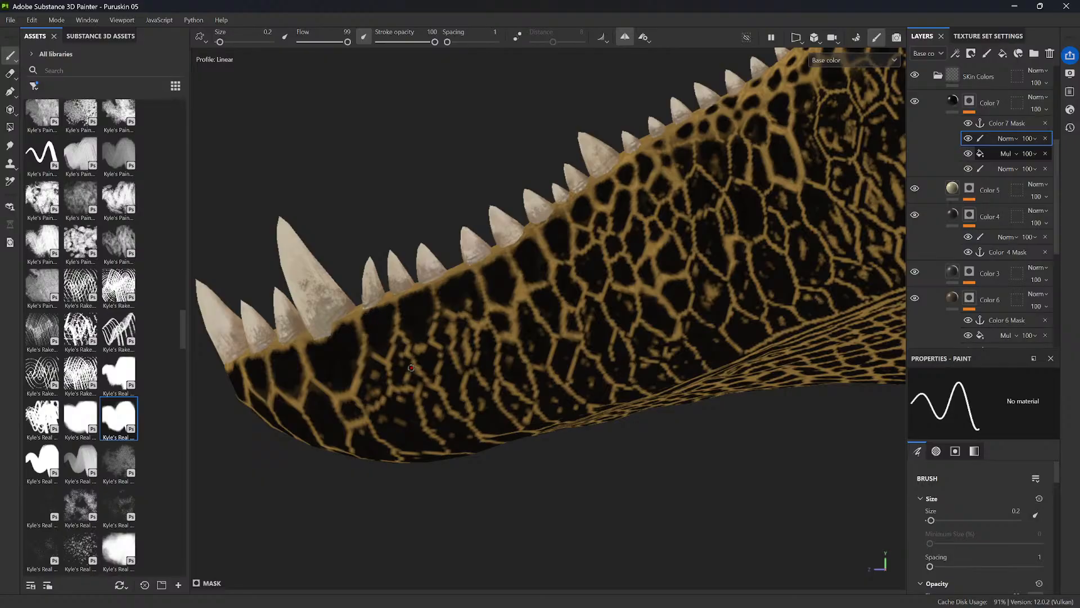
pyautogui.keyDown('alt'); pyautogui.moveTo(407, 383); pyautogui.dragTo(418, 359, button='middle'); pyautogui.keyUp('alt')
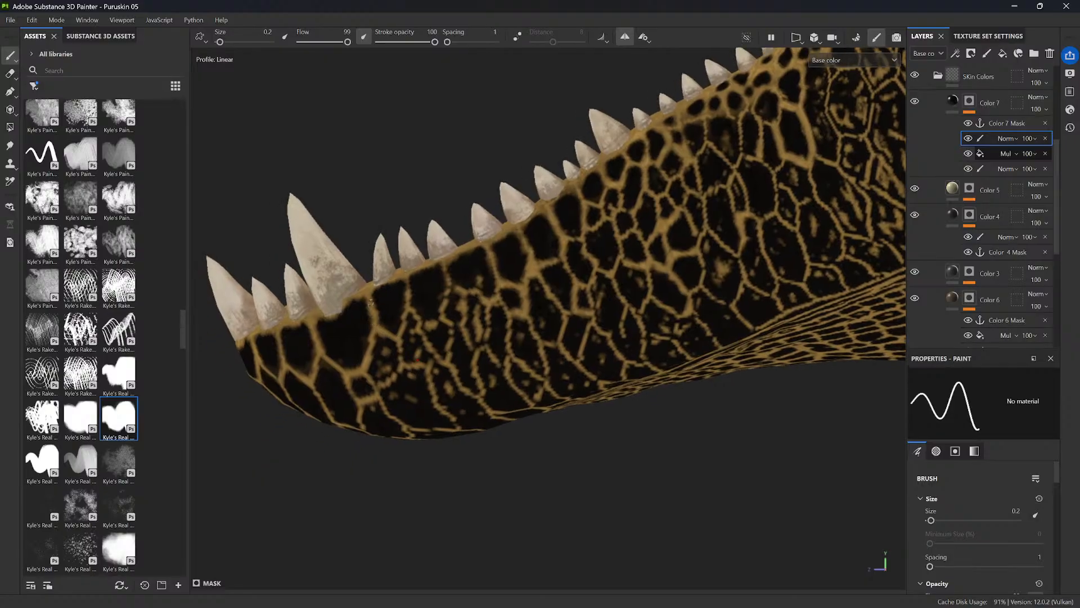
# - Solidify the large black scale at the rear of the cheek and sharpen the small scales over the adjoining purple patch
pyautogui.moveTo(677, 319)
pyautogui.keyDown('alt'); pyautogui.mouseDown()
pyautogui.moveTo(754, 318)
pyautogui.moveTo(677, 319)
pyautogui.mouseUp(); pyautogui.keyUp('alt')
pyautogui.keyDown('alt'); pyautogui.moveTo(720, 277); pyautogui.dragTo(435, 396, button='middle'); pyautogui.keyUp('alt')
pyautogui.scroll(2, 485, 359)
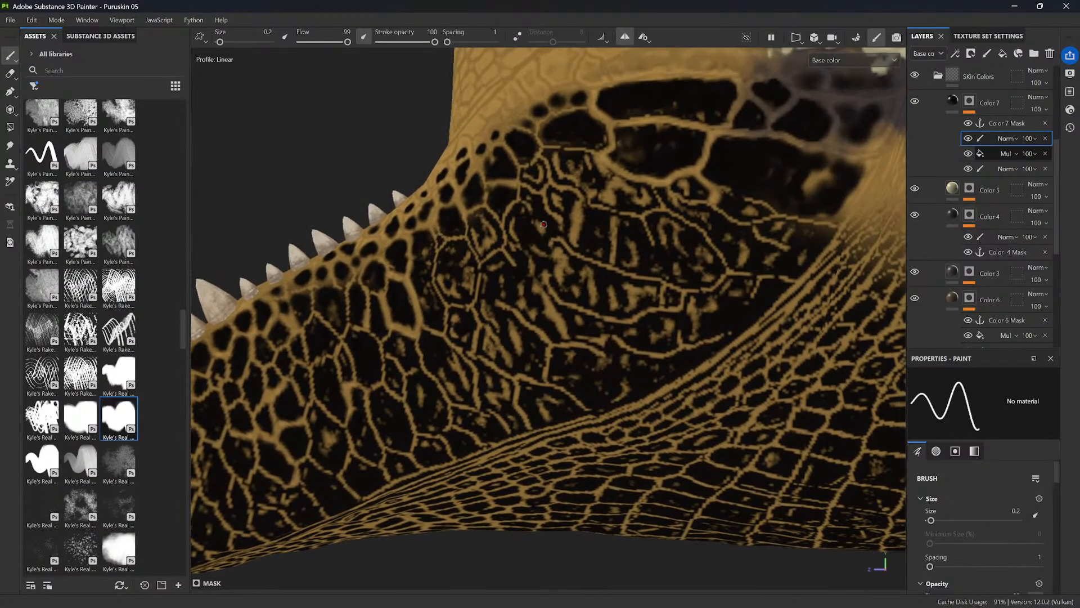
pyautogui.scroll(-1, 534, 226)
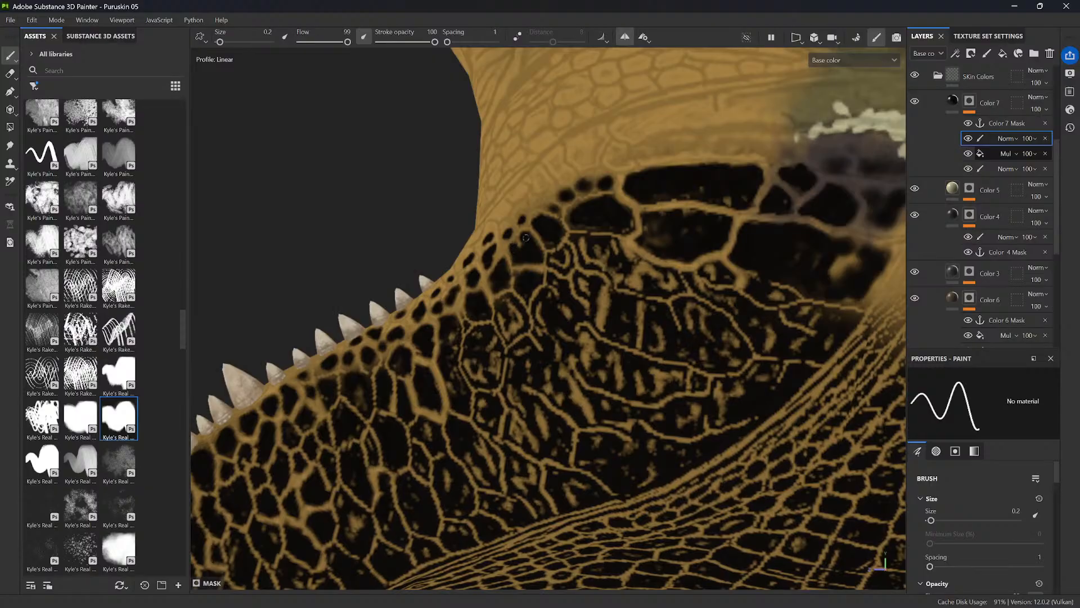
pyautogui.scroll(-1, 513, 255)
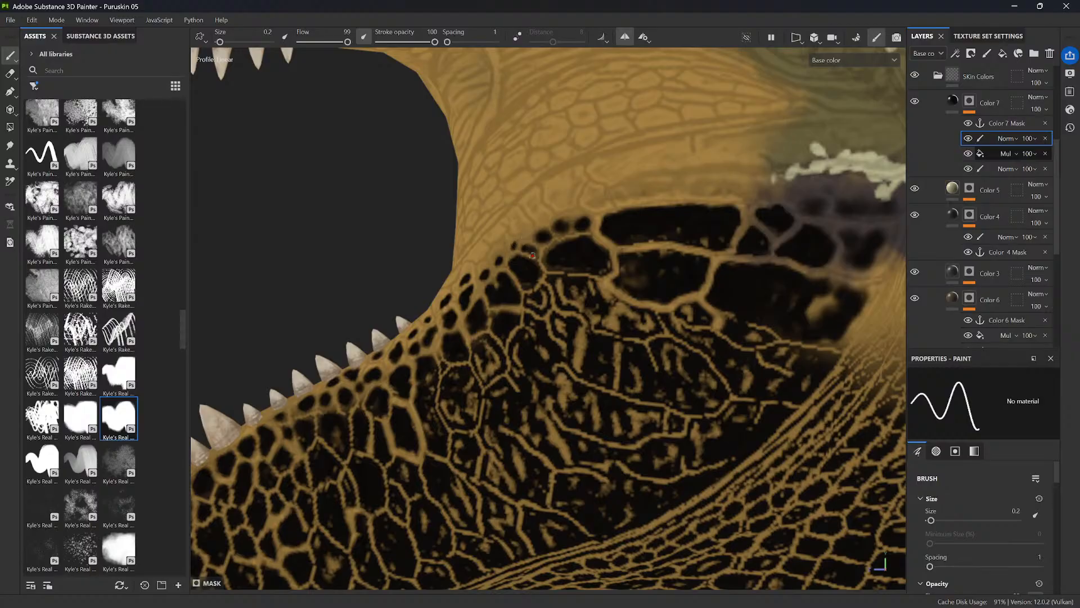
pyautogui.scroll(-6, 533, 255)
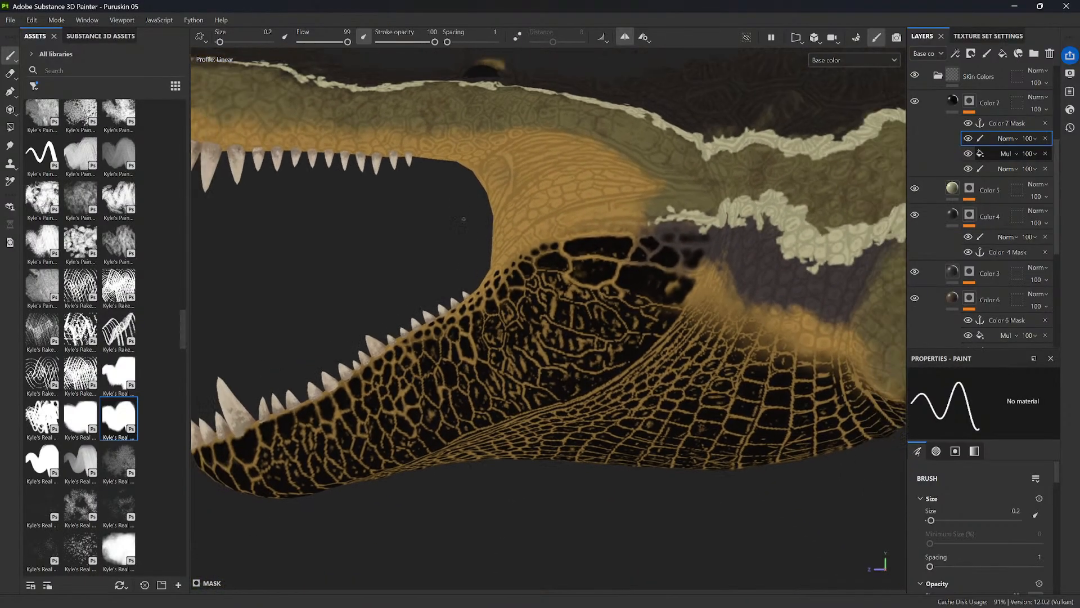
pyautogui.keyDown('alt'); pyautogui.moveTo(464, 219); pyautogui.dragTo(601, 326); pyautogui.keyUp('alt')
pyautogui.keyDown('alt'); pyautogui.moveTo(580, 303); pyautogui.dragTo(546, 248, button='right'); pyautogui.keyUp('alt')
pyautogui.keyDown('alt'); pyautogui.moveTo(623, 331); pyautogui.dragTo(563, 264, button='right'); pyautogui.keyUp('alt')
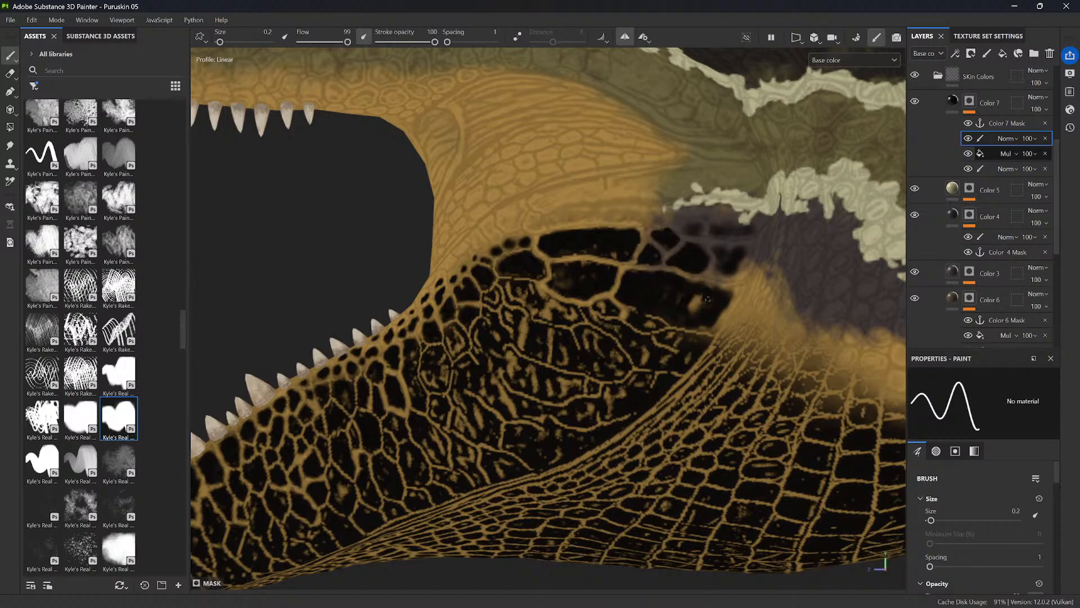
pyautogui.moveTo(700, 303)
pyautogui.mouseDown()
pyautogui.moveTo(694, 311)
pyautogui.moveTo(698, 298)
pyautogui.mouseUp()
pyautogui.moveTo(729, 301)
pyautogui.mouseDown()
pyautogui.moveTo(719, 235)
pyautogui.moveTo(690, 225)
pyautogui.moveTo(707, 216)
pyautogui.moveTo(688, 216)
pyautogui.moveTo(759, 232)
pyautogui.moveTo(726, 275)
pyautogui.moveTo(738, 272)
pyautogui.mouseUp()
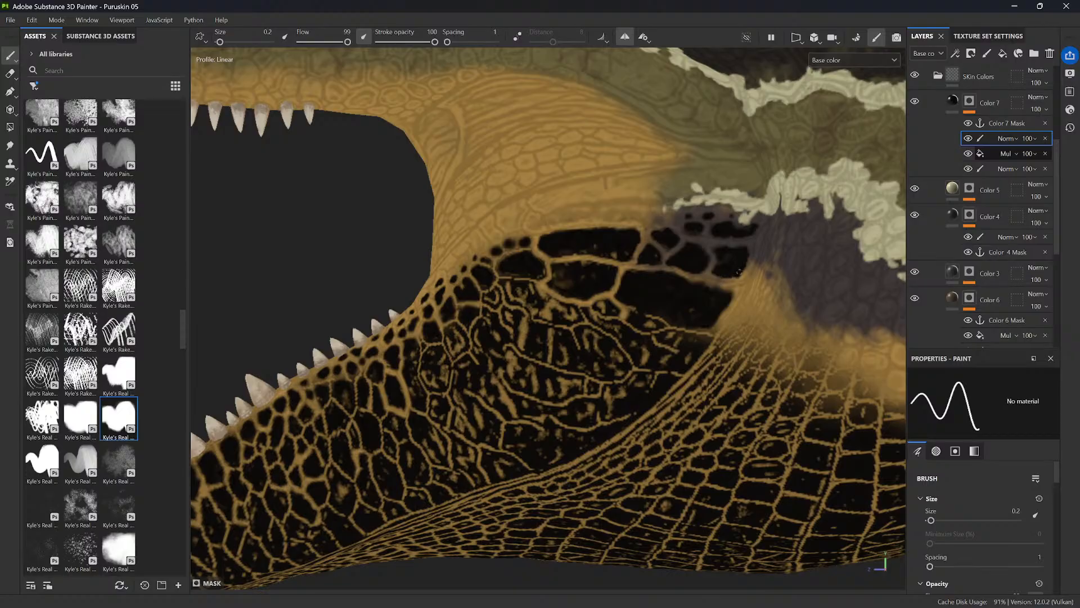
# - Touch up the scales on the lower jaw's side and along the gum line below the front fangs
pyautogui.keyDown('alt'); pyautogui.moveTo(703, 289); pyautogui.dragTo(579, 220, button='right'); pyautogui.keyUp('alt')
pyautogui.keyDown('alt'); pyautogui.moveTo(611, 521); pyautogui.dragTo(795, 488); pyautogui.keyUp('alt')
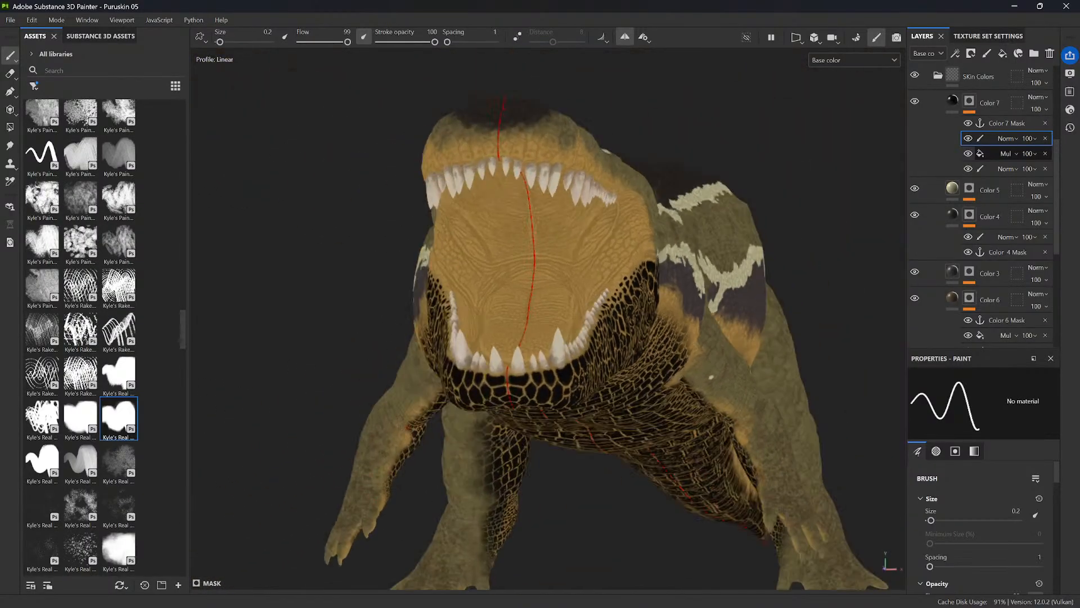
pyautogui.keyDown('alt'); pyautogui.moveTo(713, 164); pyautogui.dragTo(878, 158); pyautogui.keyUp('alt')
pyautogui.keyDown('alt'); pyautogui.moveTo(614, 488); pyautogui.dragTo(678, 315); pyautogui.keyUp('alt')
pyautogui.moveTo(677, 316)
pyautogui.keyDown('alt'); pyautogui.mouseDown(button='right')
pyautogui.moveTo(606, 284)
pyautogui.moveTo(626, 295)
pyautogui.mouseUp(button='right'); pyautogui.keyUp('alt')
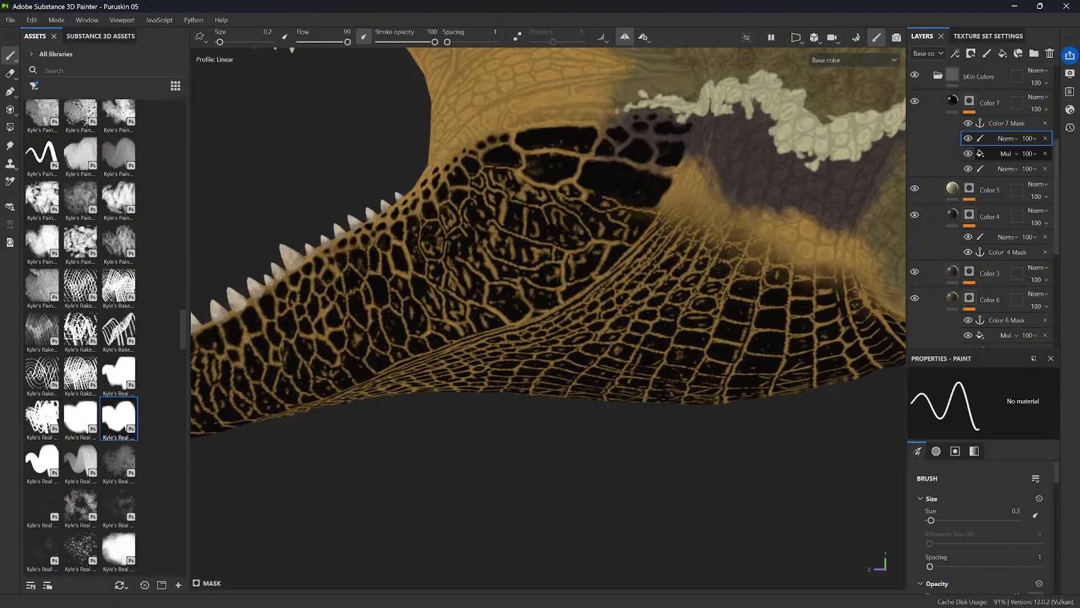
pyautogui.moveTo(367, 255); pyautogui.dragTo(367, 273)
pyautogui.keyDown('alt'); pyautogui.moveTo(358, 272); pyautogui.dragTo(545, 305, button='middle'); pyautogui.keyUp('alt')
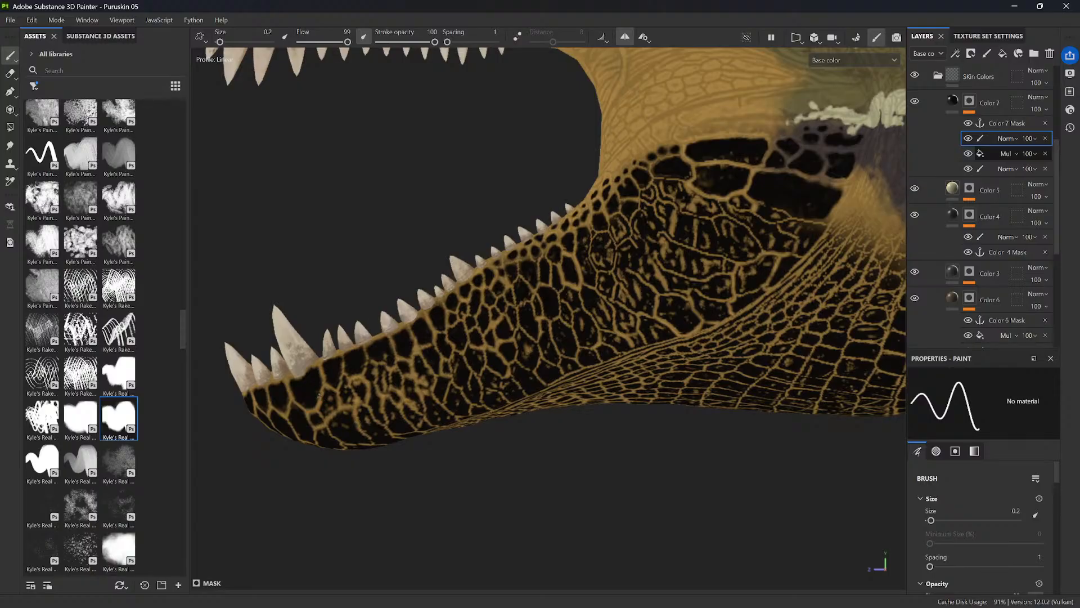
pyautogui.moveTo(301, 375)
pyautogui.mouseDown()
pyautogui.moveTo(315, 369)
pyautogui.moveTo(274, 386)
pyautogui.mouseUp()
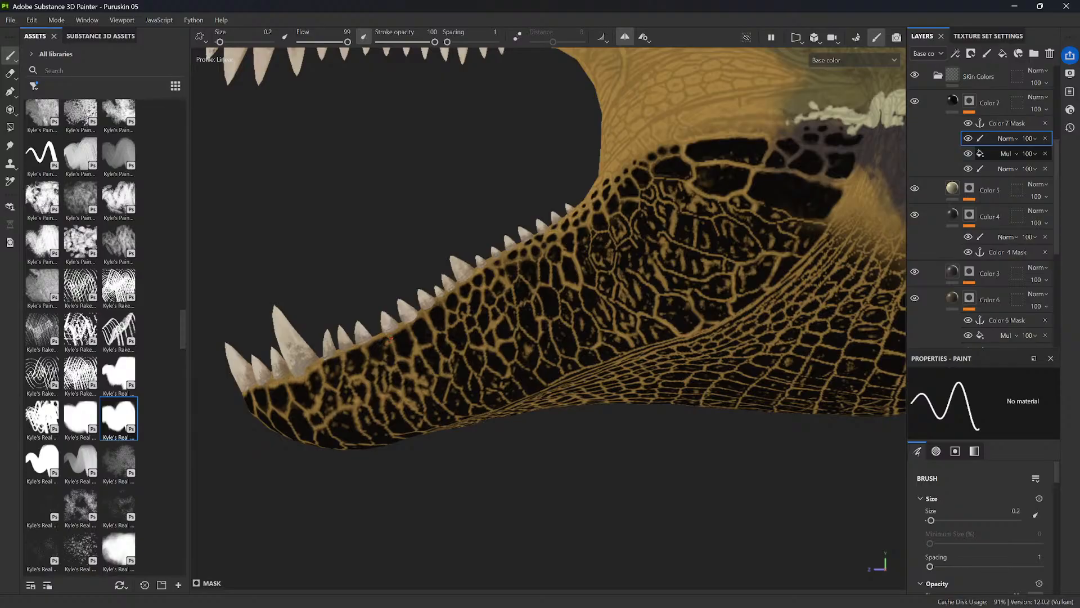
# - Examine the painted scales on the lower jaw, cheek and throat from several angles and distances
pyautogui.keyDown('alt'); pyautogui.moveTo(396, 357); pyautogui.dragTo(316, 287, button='right'); pyautogui.keyUp('alt')
pyautogui.keyDown('alt'); pyautogui.moveTo(439, 383); pyautogui.dragTo(639, 208); pyautogui.keyUp('alt')
pyautogui.keyDown('alt'); pyautogui.moveTo(560, 360); pyautogui.dragTo(508, 327); pyautogui.keyUp('alt')
pyautogui.keyDown('alt'); pyautogui.moveTo(508, 326); pyautogui.dragTo(506, 242, button='right'); pyautogui.keyUp('alt')
pyautogui.keyDown('alt'); pyautogui.moveTo(506, 242); pyautogui.dragTo(506, 338); pyautogui.keyUp('alt')
pyautogui.keyDown('alt'); pyautogui.moveTo(506, 337); pyautogui.dragTo(598, 339, button='right'); pyautogui.keyUp('alt')
pyautogui.keyDown('alt'); pyautogui.moveTo(566, 296); pyautogui.dragTo(603, 386, button='right'); pyautogui.keyUp('alt')
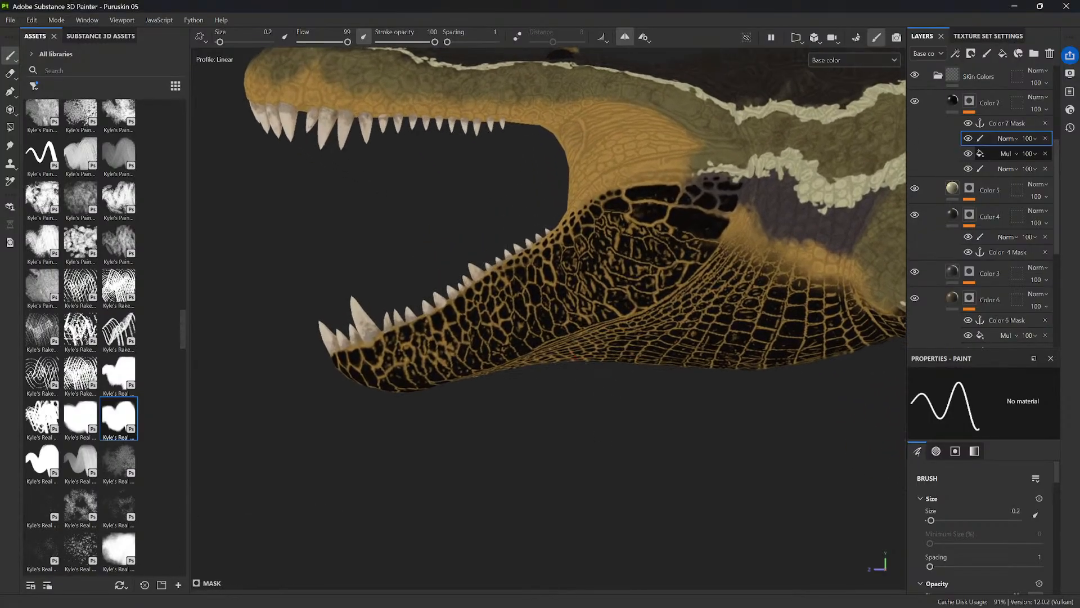
pyautogui.moveTo(618, 403)
pyautogui.keyDown('alt'); pyautogui.mouseDown()
pyautogui.moveTo(581, 422)
pyautogui.moveTo(620, 405)
pyautogui.mouseUp(); pyautogui.keyUp('alt')
pyautogui.keyDown('alt'); pyautogui.moveTo(580, 394); pyautogui.dragTo(556, 317, button='right'); pyautogui.keyUp('alt')
pyautogui.keyDown('alt'); pyautogui.moveTo(555, 316); pyautogui.dragTo(425, 334, button='middle'); pyautogui.keyUp('alt')
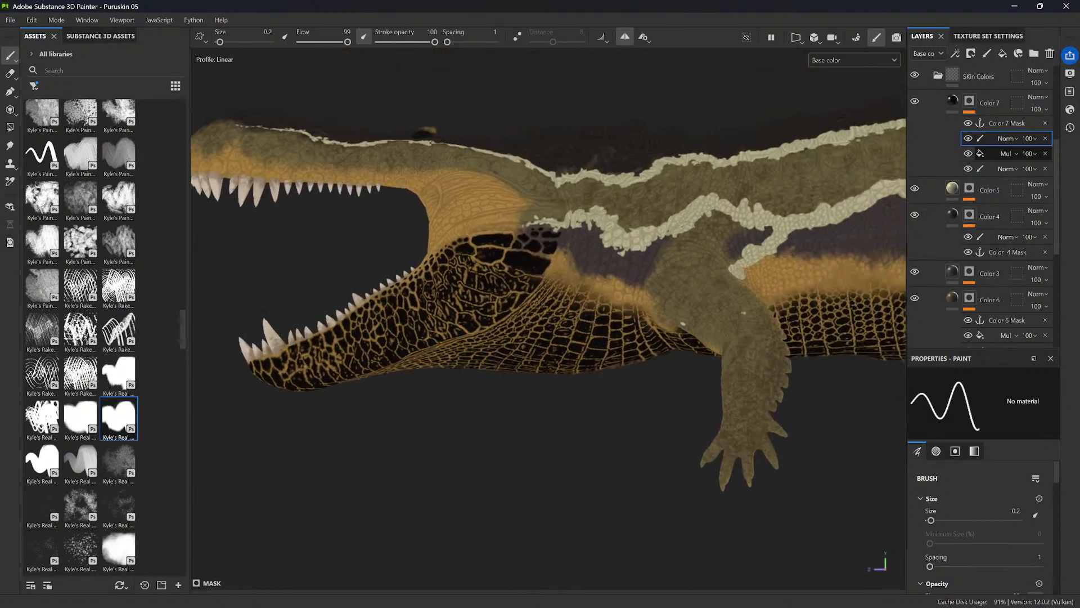
# - Add a fill effect above the hand-painted scales in the Color 7 mask and filter the asset library to textures
pyautogui.rightClick(988, 141)
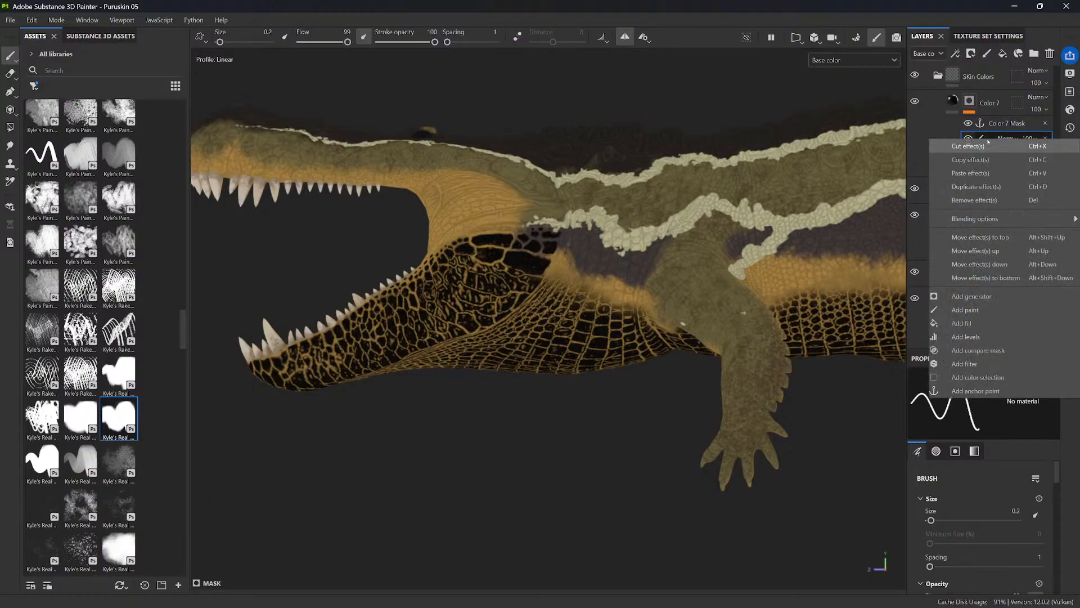
pyautogui.click(965, 324)
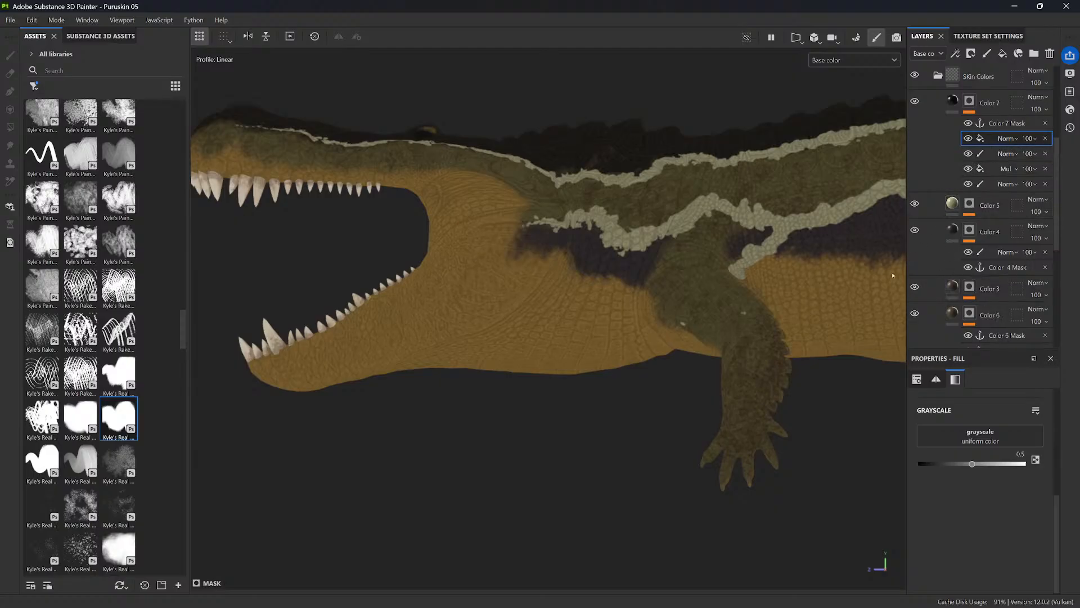
pyautogui.click(35, 86)
pyautogui.click(56, 175)
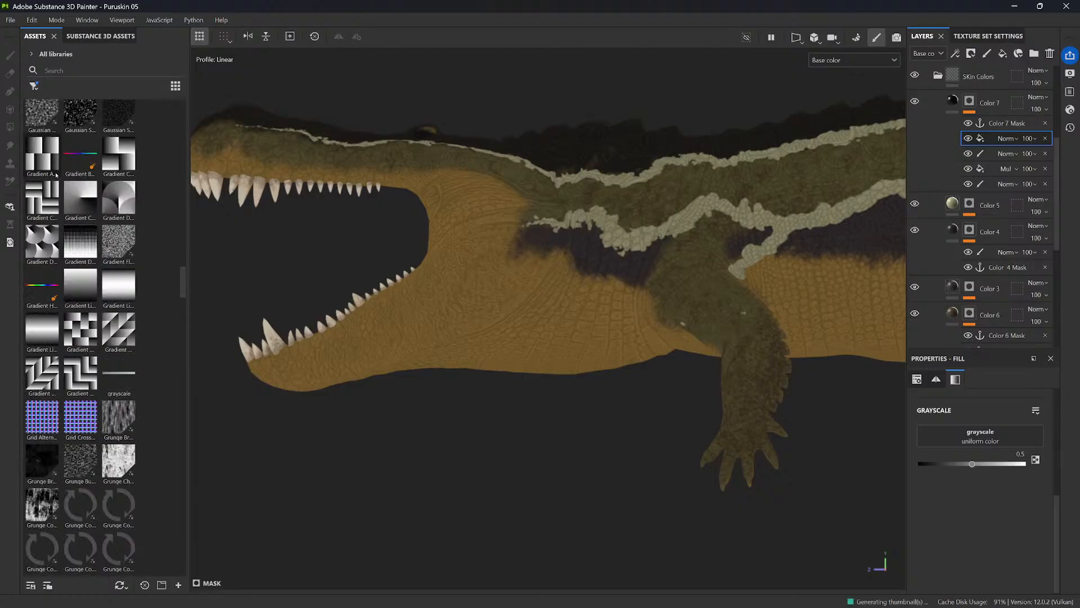
# - Browse the grunge textures and preview several candidates for breaking up the black underside
pyautogui.scroll(-3, 110, 346)
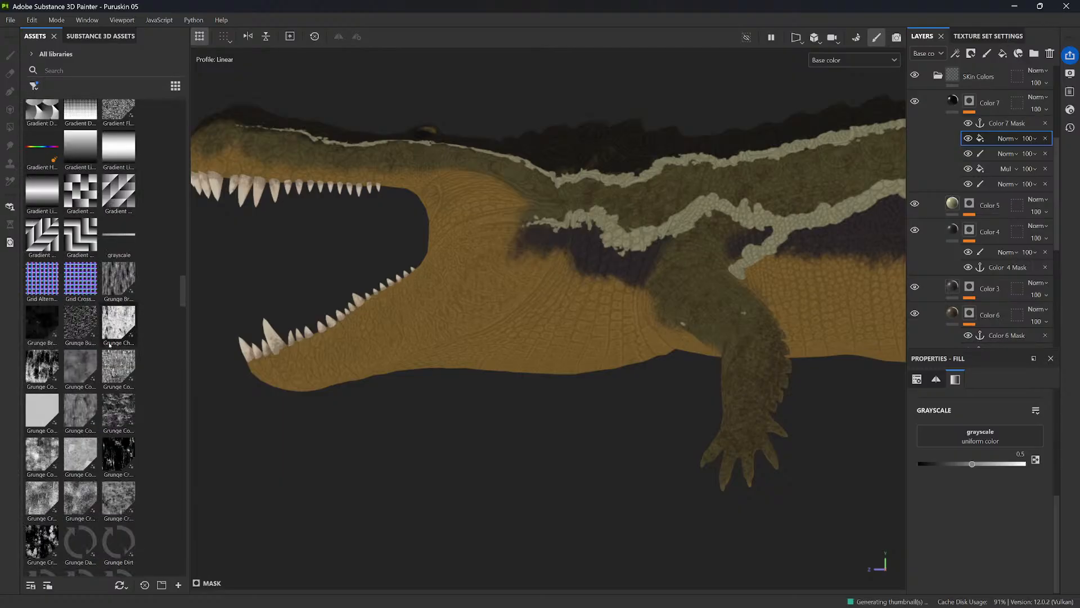
pyautogui.scroll(-6, 110, 345)
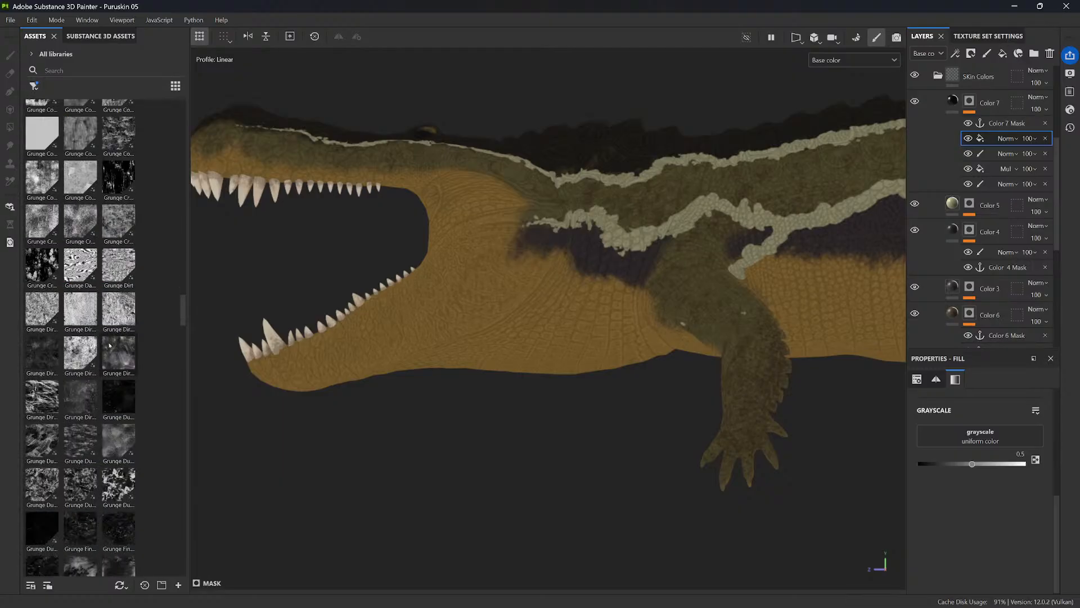
pyautogui.scroll(-6, 110, 345)
pyautogui.scroll(-6, 109, 346)
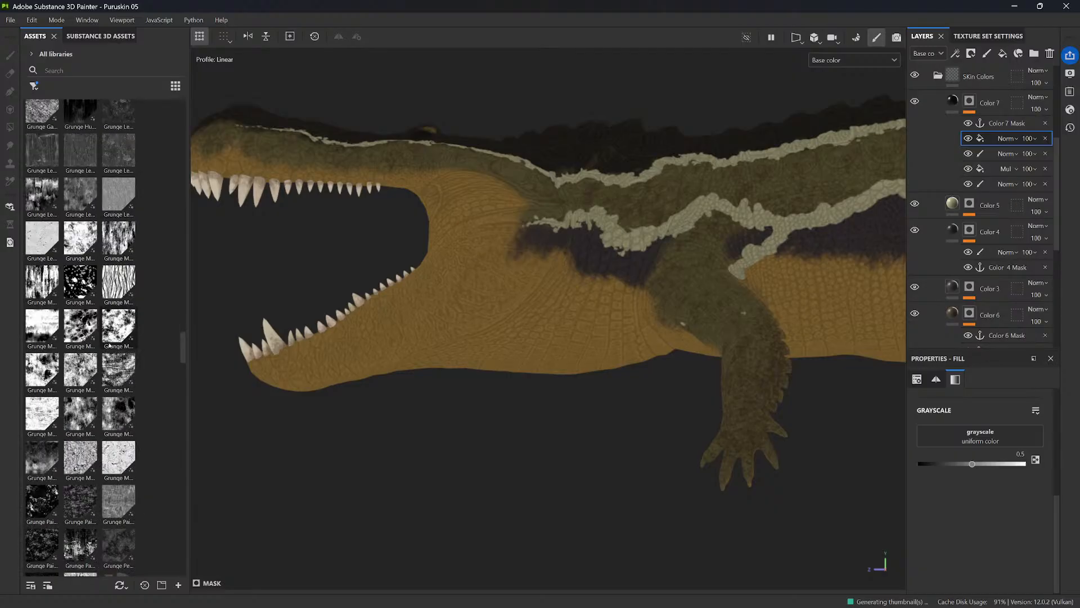
pyautogui.scroll(-3, 110, 345)
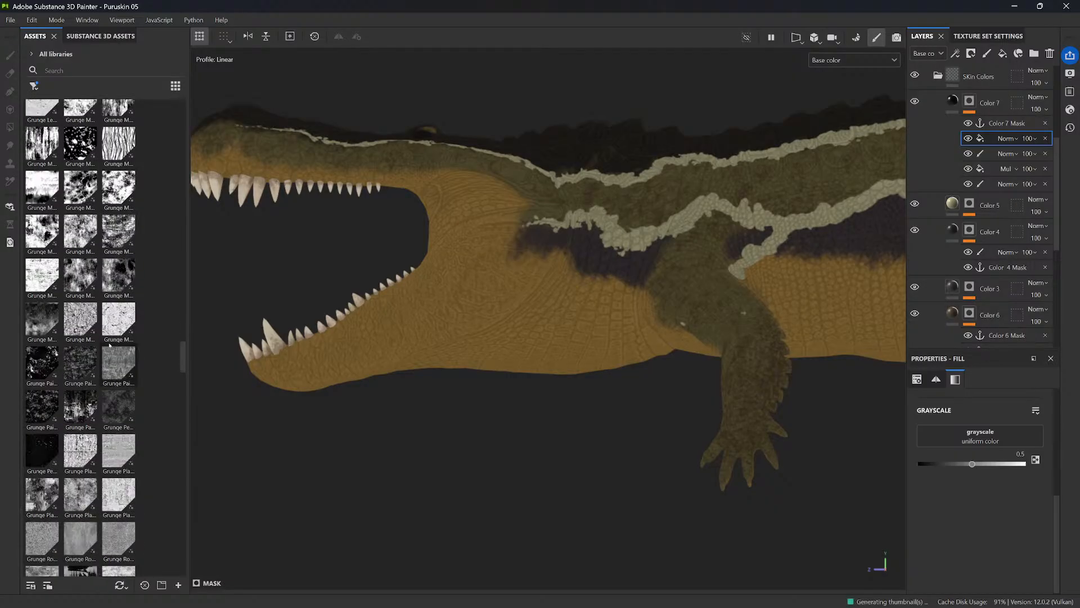
pyautogui.scroll(-3, 109, 345)
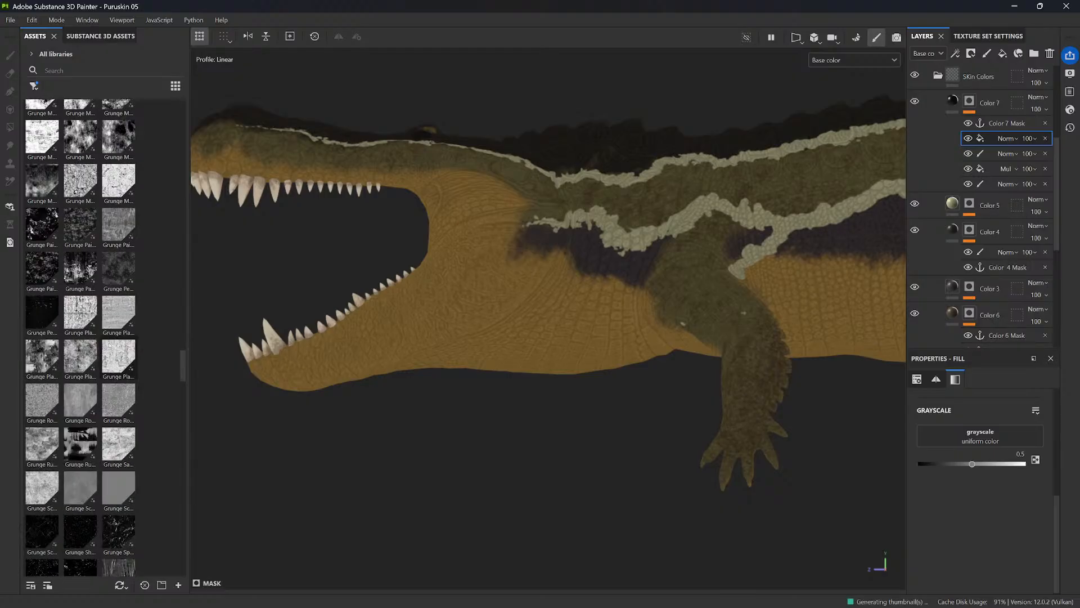
pyautogui.scroll(-3, 110, 427)
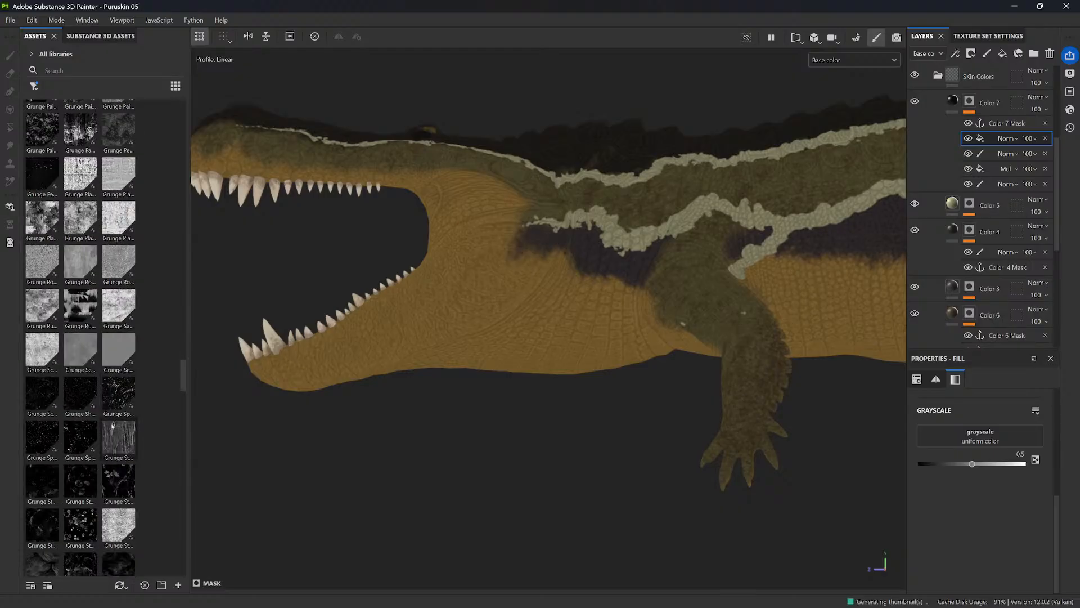
pyautogui.scroll(-3, 111, 426)
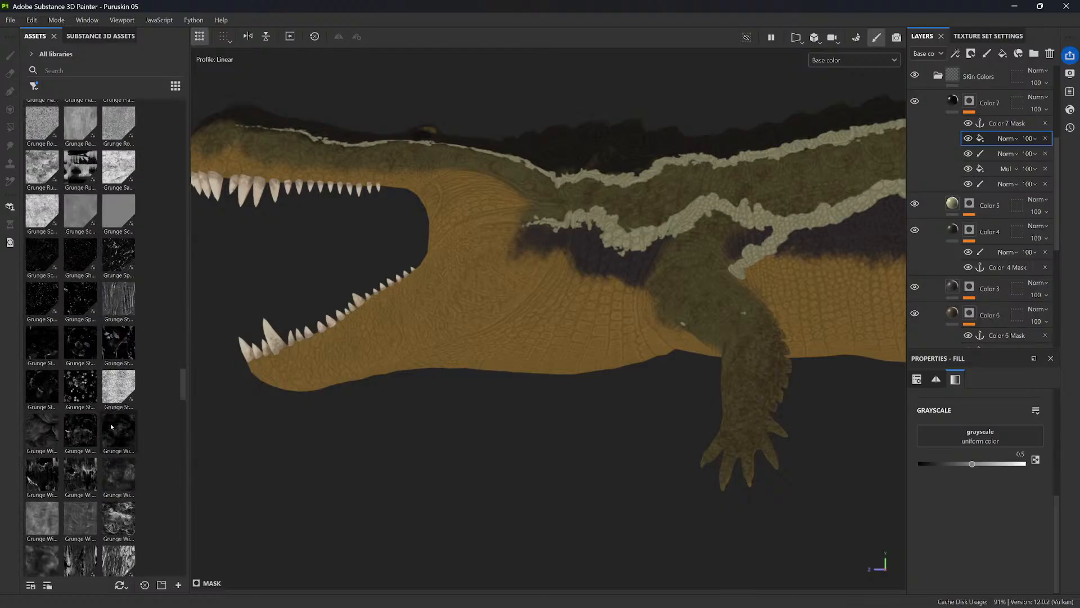
pyautogui.scroll(-3, 111, 426)
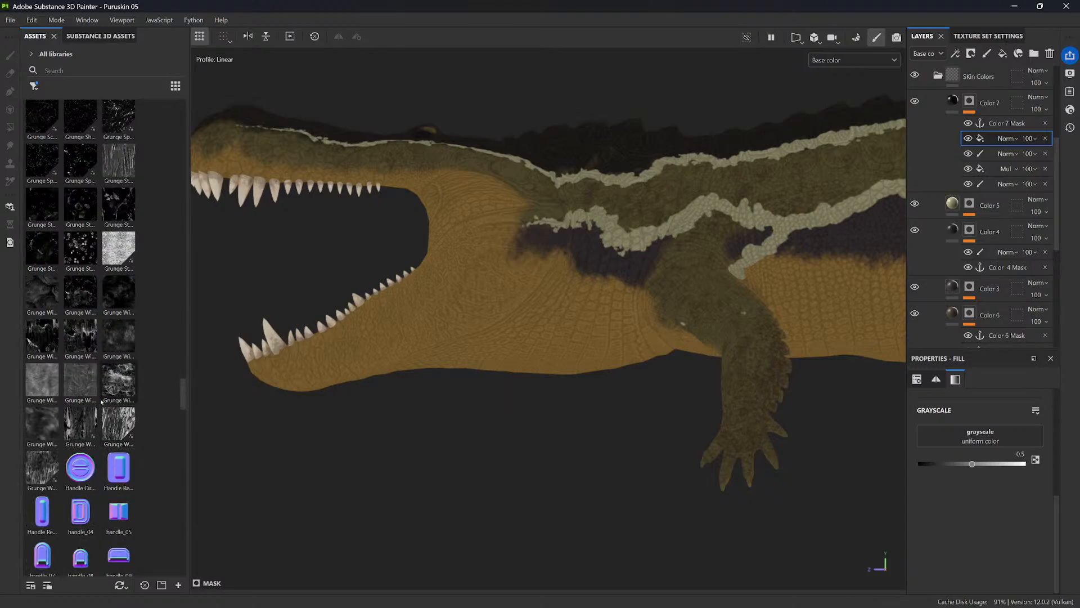
pyautogui.scroll(6, 70, 375)
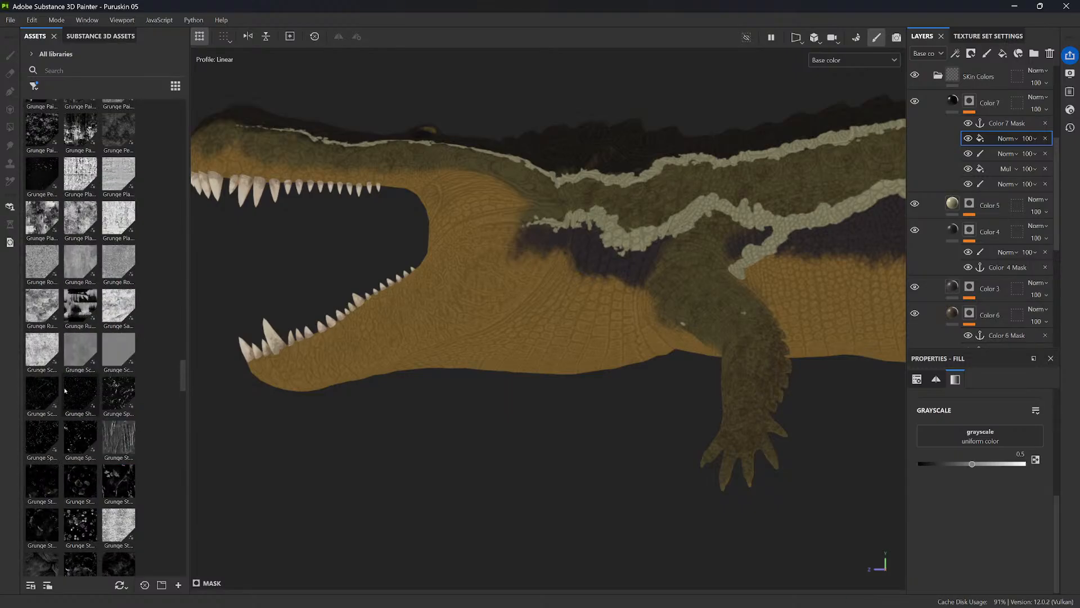
pyautogui.scroll(6, 80, 450)
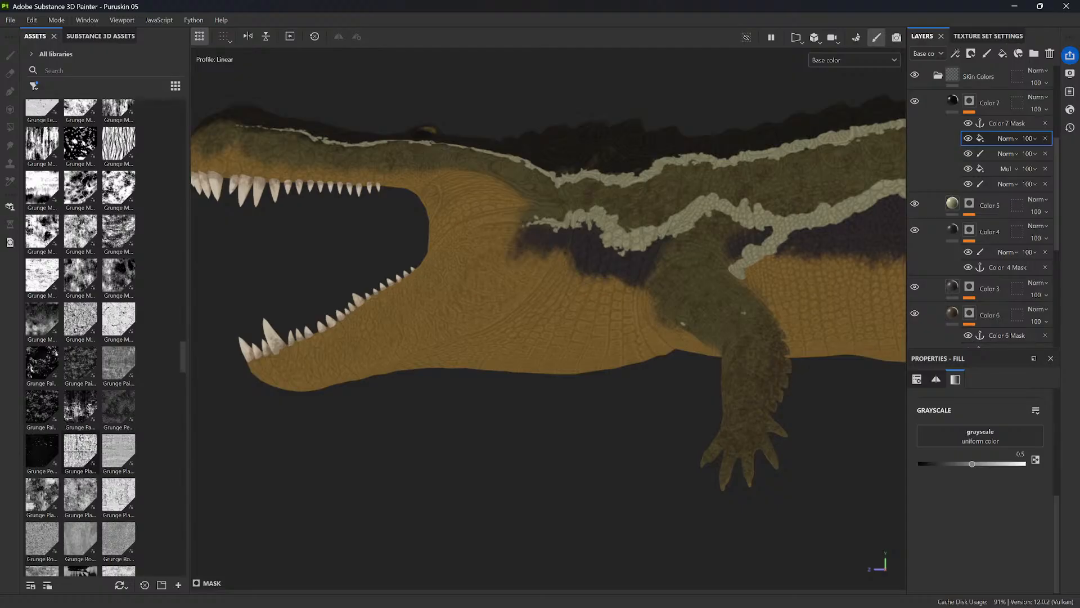
pyautogui.moveTo(48, 372)
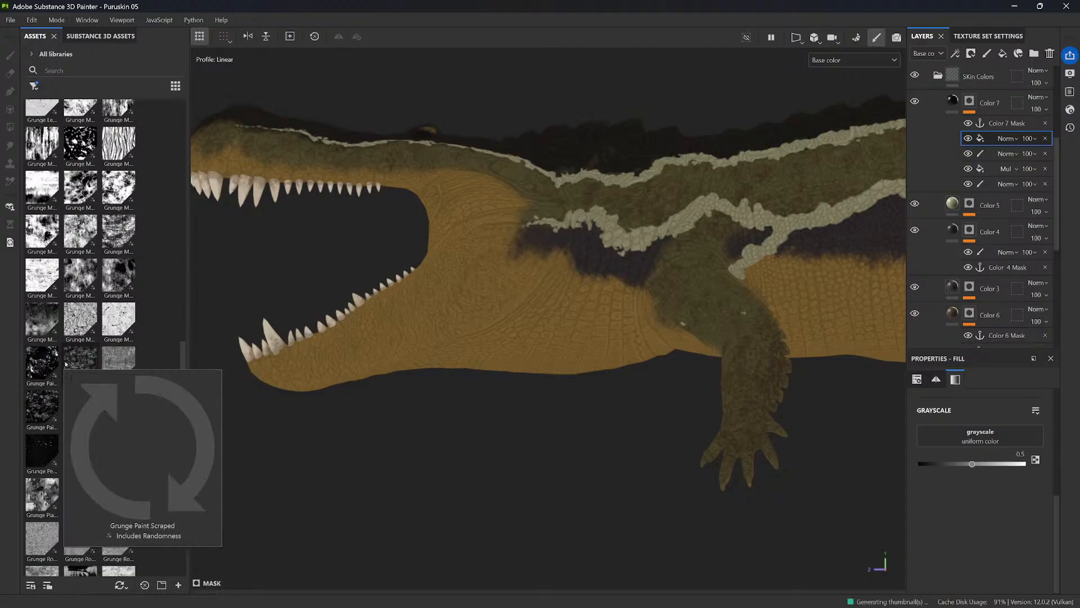
pyautogui.moveTo(120, 280)
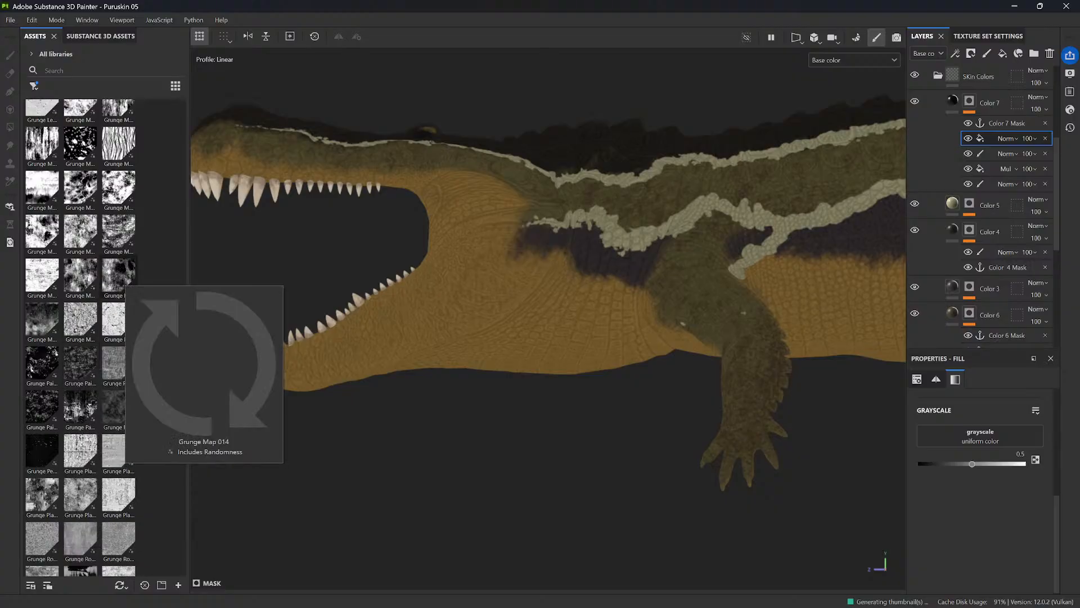
pyautogui.moveTo(76, 281)
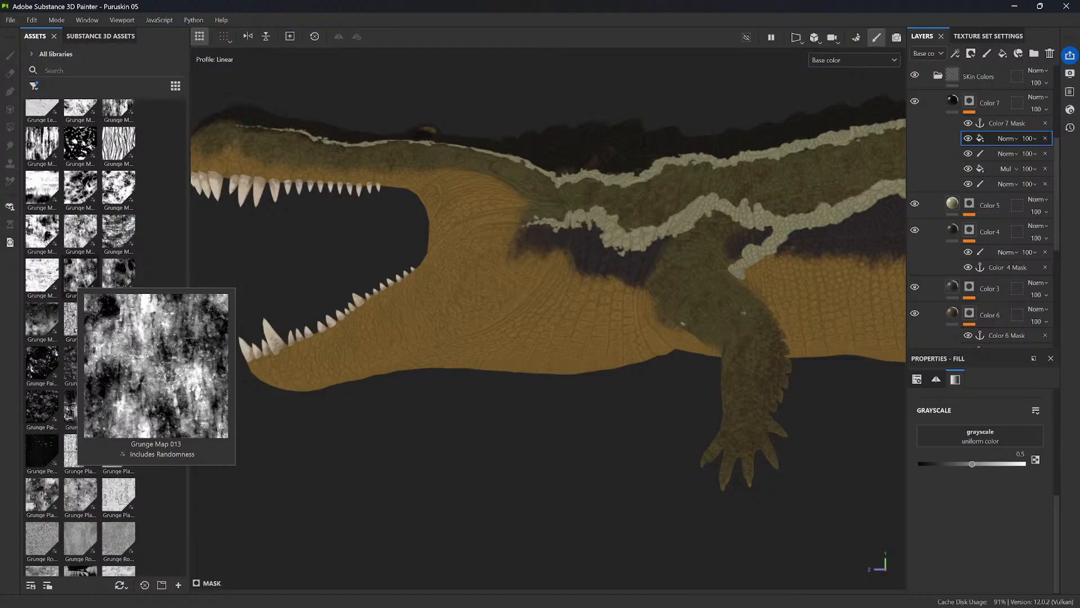
pyautogui.scroll(3, 77, 280)
pyautogui.scroll(3, 77, 279)
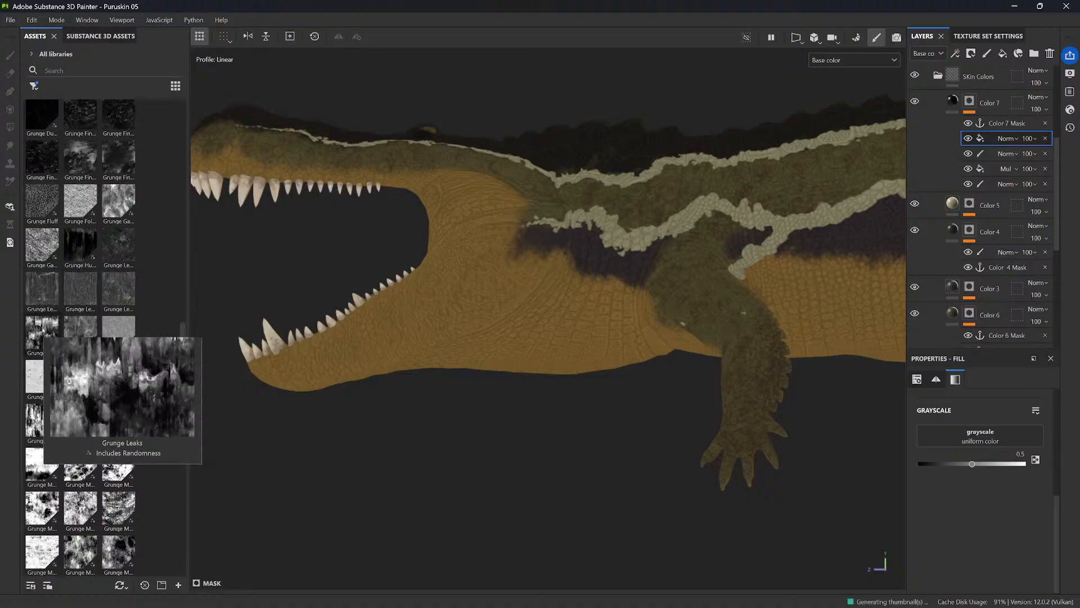
pyautogui.moveTo(107, 323)
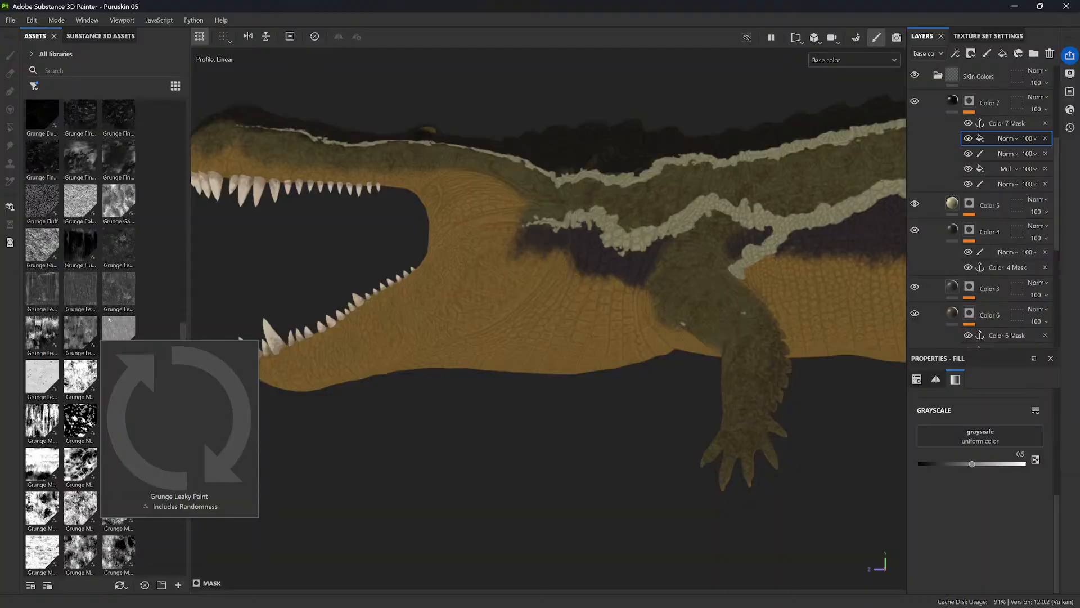
pyautogui.scroll(3, 108, 319)
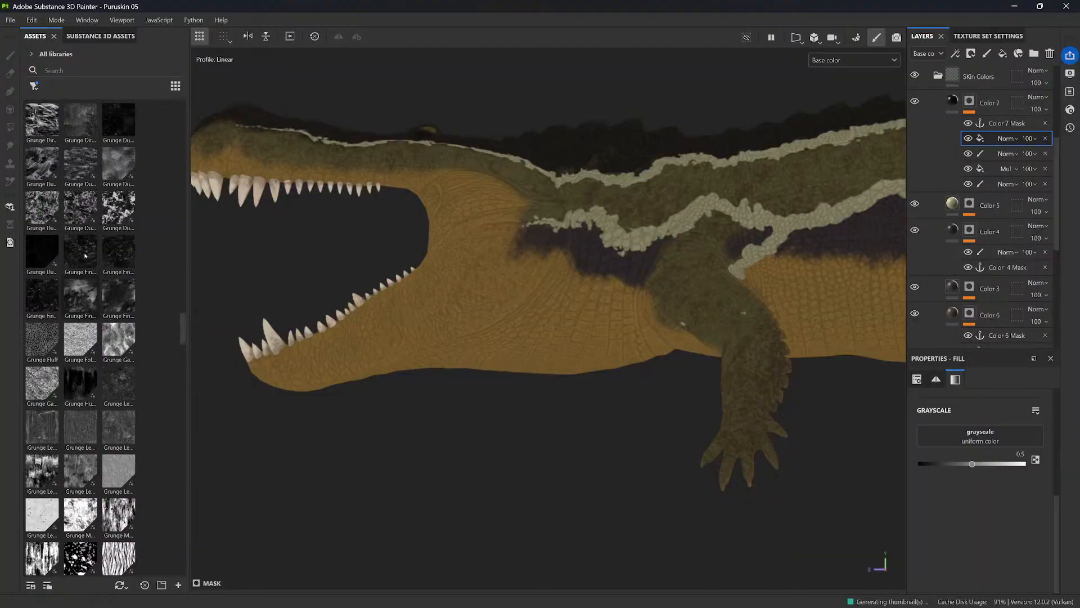
pyautogui.moveTo(85, 256)
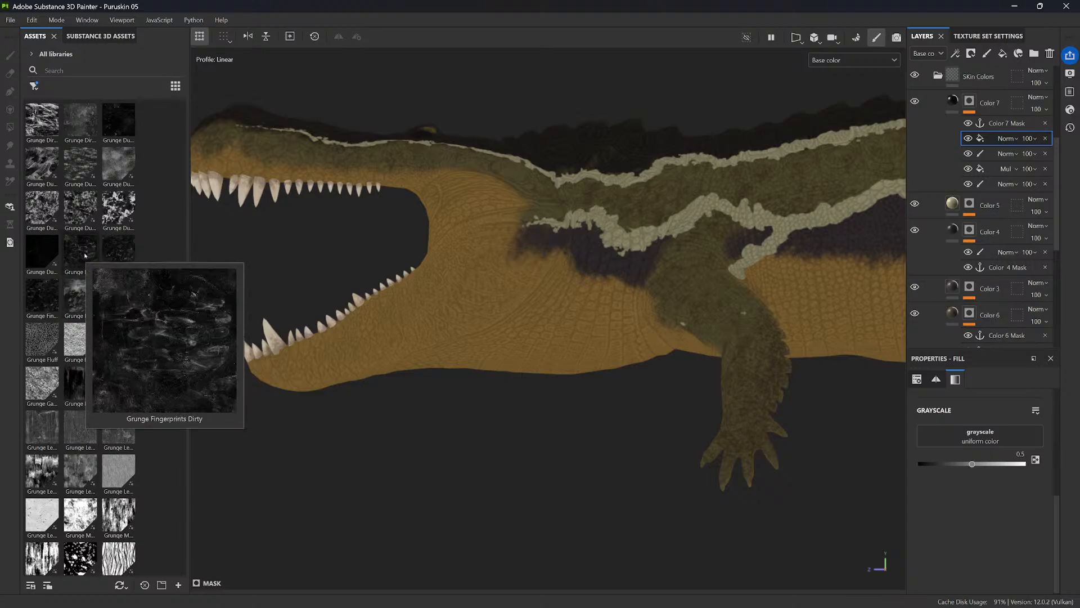
pyautogui.scroll(3, 85, 256)
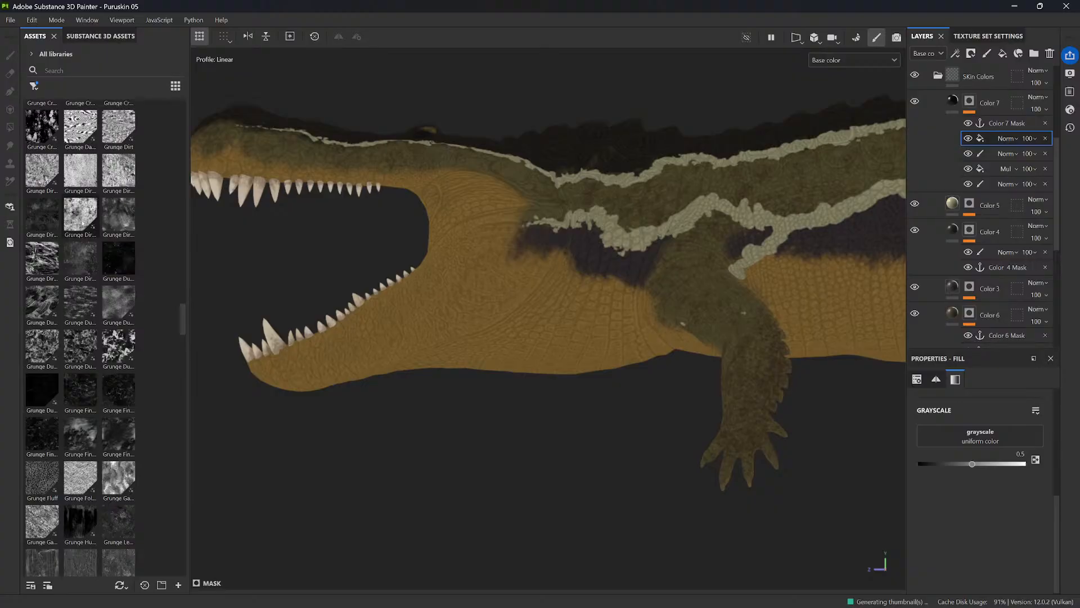
pyautogui.moveTo(83, 223)
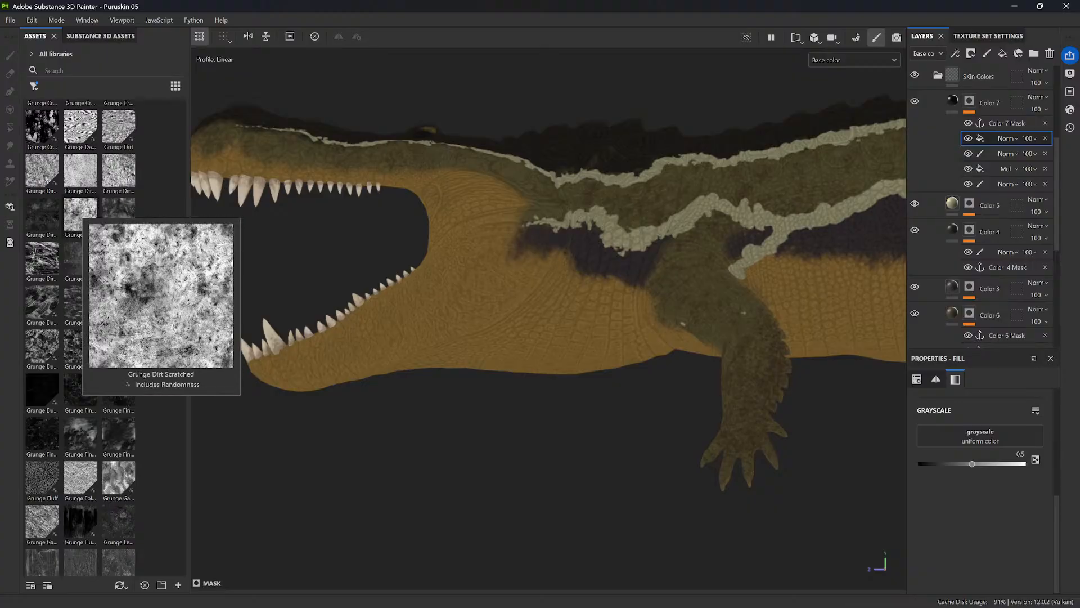
# - Load Grunge Concrete Old into the new mask fill, with Tri-planar projection and Multiply blending
pyautogui.scroll(3, 82, 214)
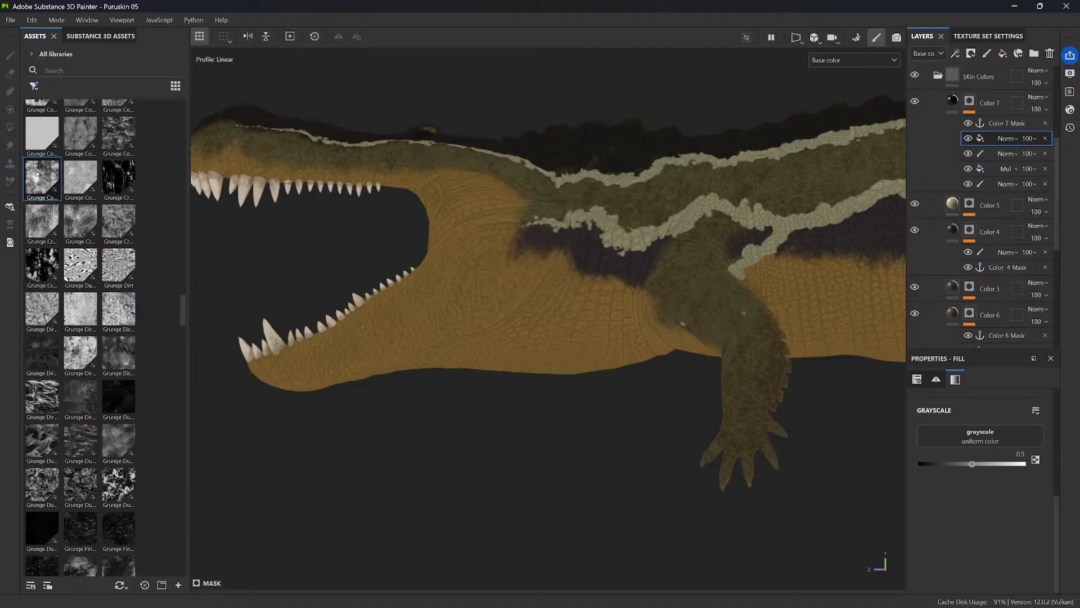
pyautogui.moveTo(37, 176); pyautogui.dragTo(929, 436)
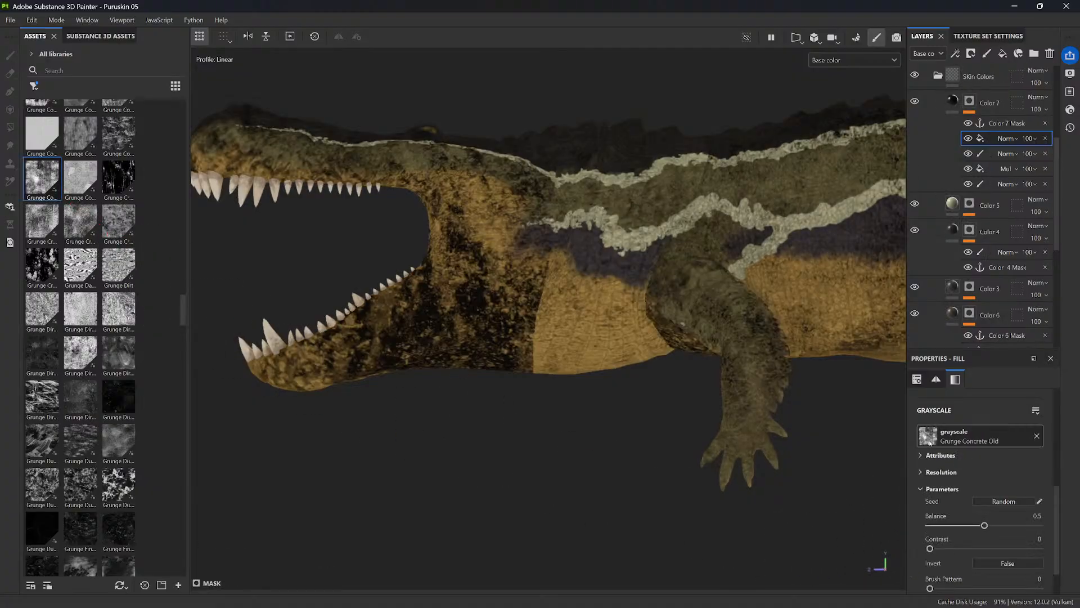
pyautogui.scroll(5, 991, 427)
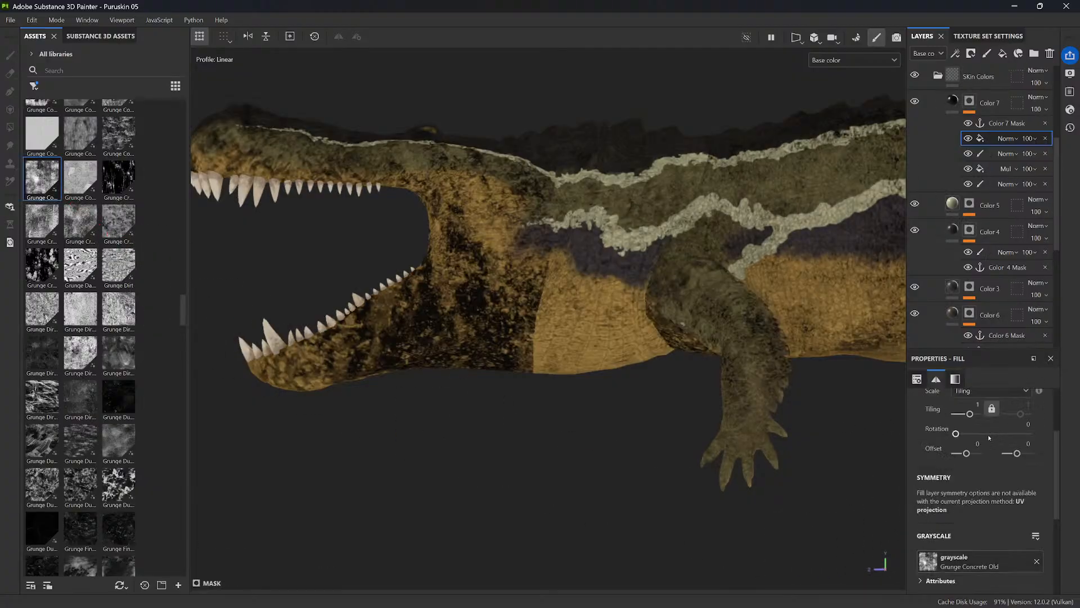
pyautogui.click(998, 421)
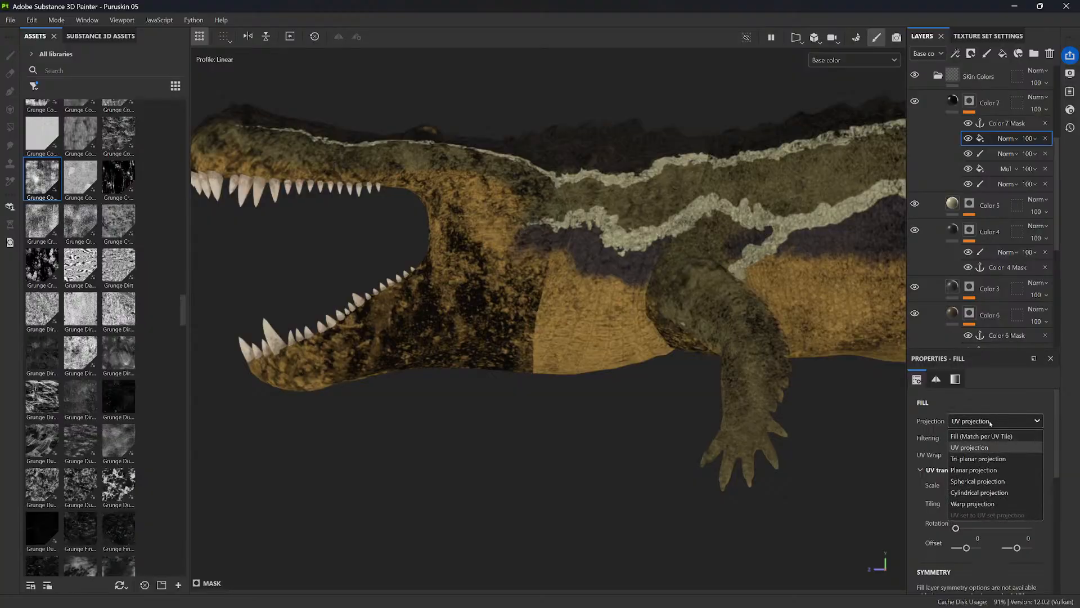
pyautogui.click(960, 456)
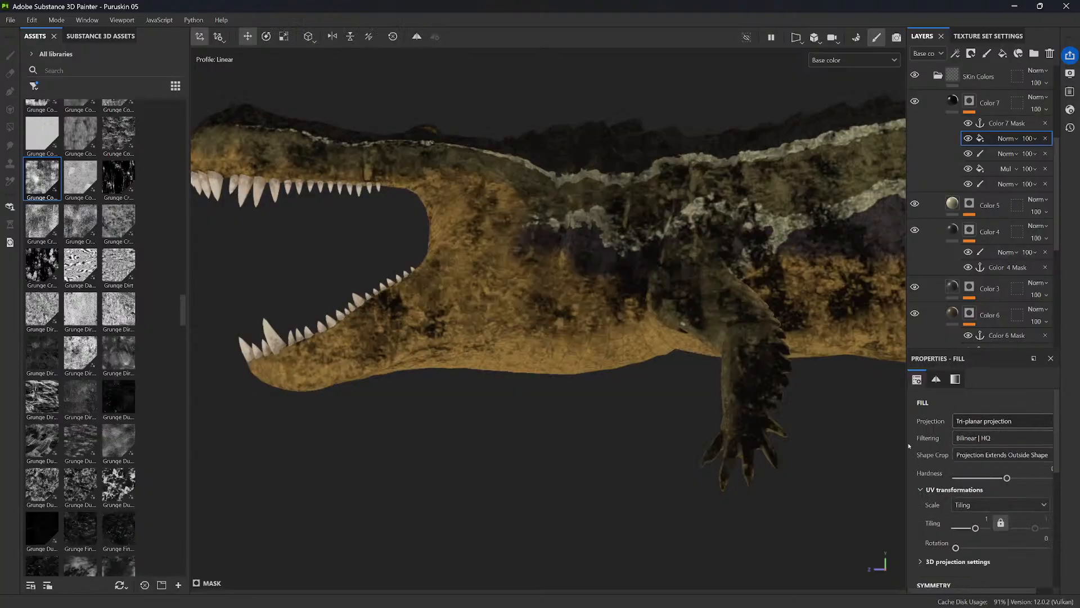
pyautogui.click(1007, 138)
pyautogui.click(1011, 198)
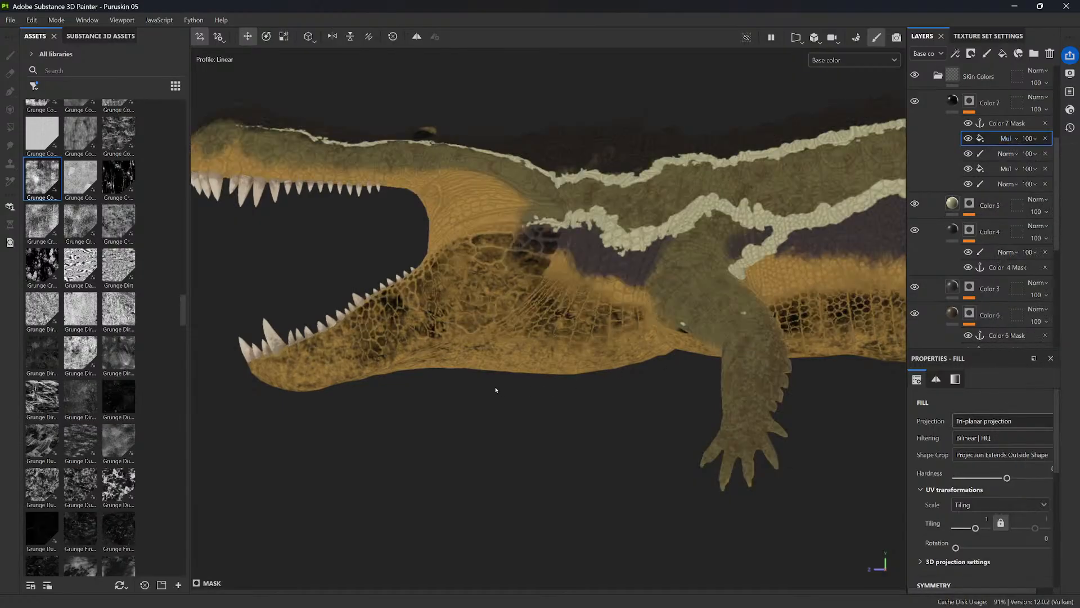
# - Set the tiling of the Grunge Concrete Old fill to -1.19
pyautogui.scroll(-1, 576, 438)
pyautogui.keyDown('alt'); pyautogui.moveTo(487, 438); pyautogui.dragTo(533, 455, button='middle'); pyautogui.keyUp('alt')
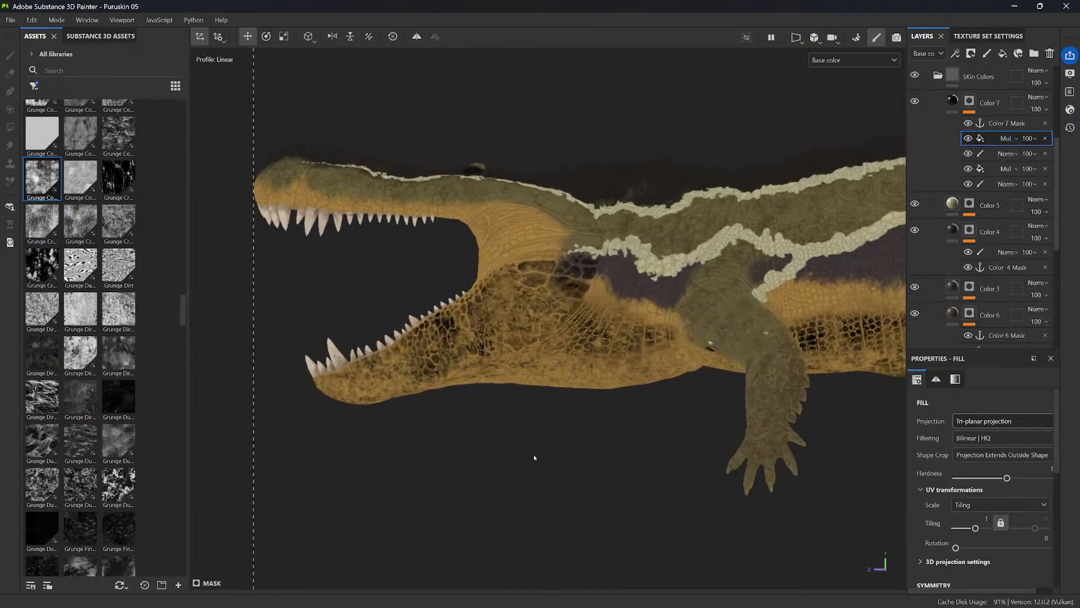
pyautogui.scroll(-3, 989, 515)
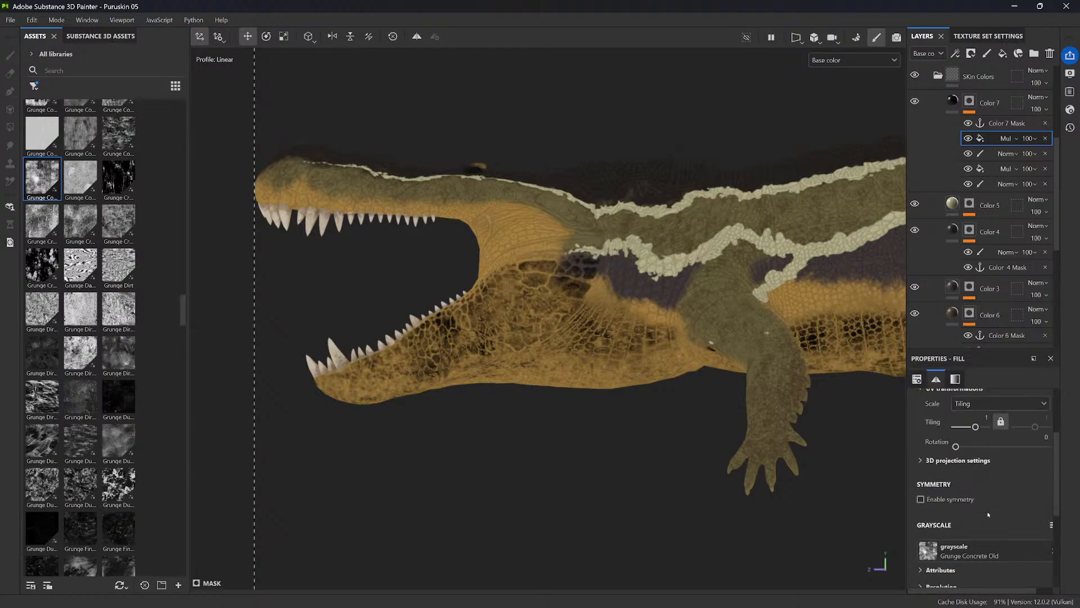
pyautogui.scroll(1, 978, 502)
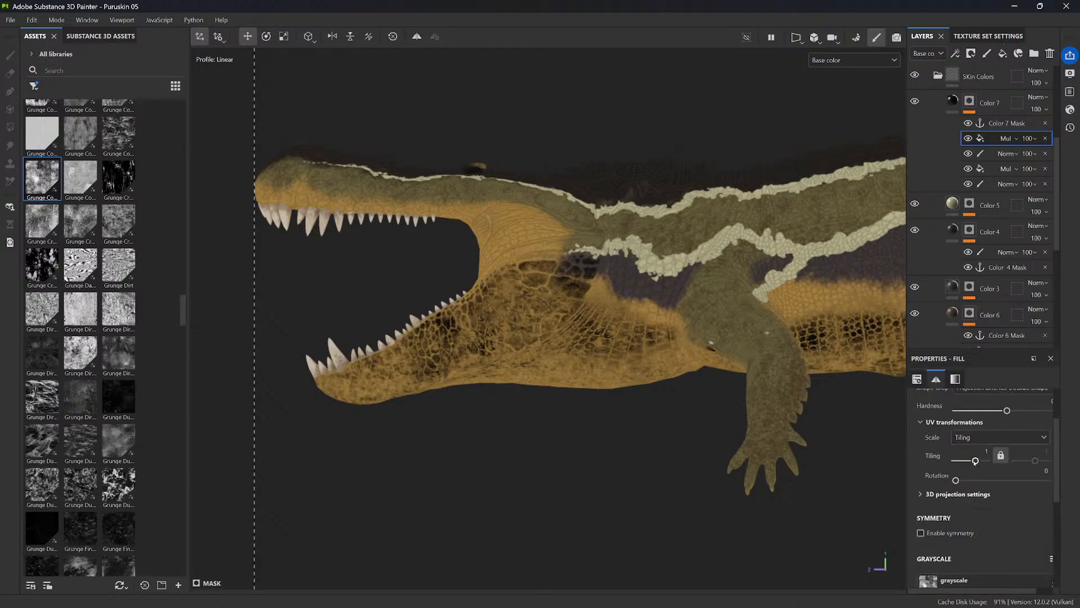
pyautogui.moveTo(976, 461); pyautogui.dragTo(966, 460)
# - Raise the contrast of the Grunge Concrete Old pattern, checking the black patches on the belly and jaw
pyautogui.keyDown('alt'); pyautogui.moveTo(788, 499); pyautogui.dragTo(609, 444); pyautogui.keyUp('alt')
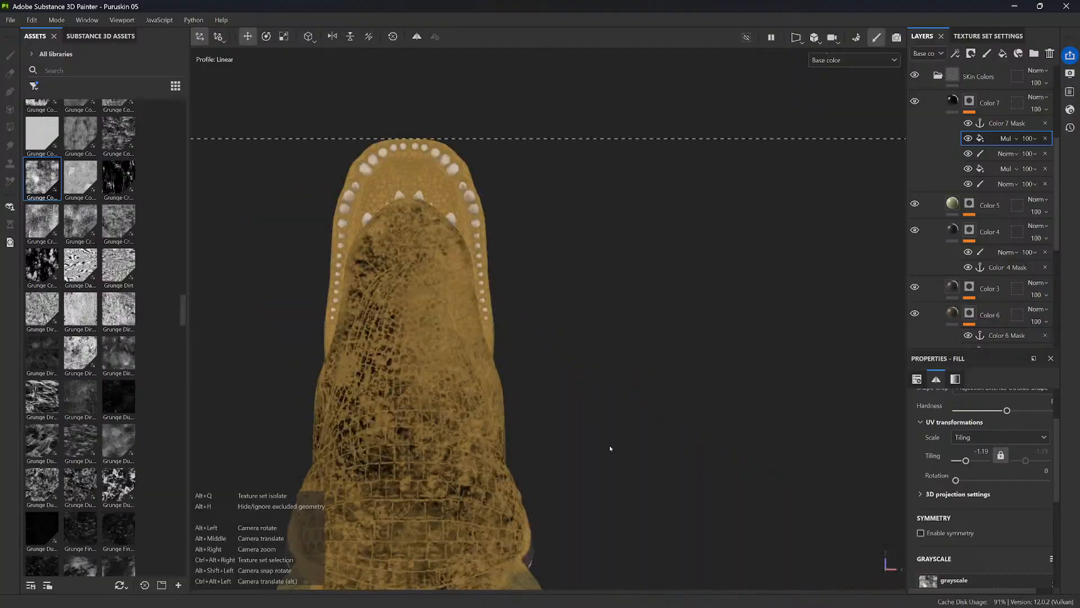
pyautogui.keyDown('alt'); pyautogui.moveTo(683, 387); pyautogui.dragTo(704, 186, button='middle'); pyautogui.keyUp('alt')
pyautogui.keyDown('alt'); pyautogui.moveTo(647, 169); pyautogui.dragTo(675, 338, button='right'); pyautogui.keyUp('alt')
pyautogui.moveTo(669, 358)
pyautogui.keyDown('alt'); pyautogui.mouseDown()
pyautogui.moveTo(676, 338)
pyautogui.moveTo(672, 364)
pyautogui.mouseUp(); pyautogui.keyUp('alt')
pyautogui.keyDown('alt'); pyautogui.moveTo(664, 432); pyautogui.dragTo(702, 337, button='middle'); pyautogui.keyUp('alt')
pyautogui.keyDown('alt'); pyautogui.moveTo(744, 369); pyautogui.dragTo(738, 359); pyautogui.keyUp('alt')
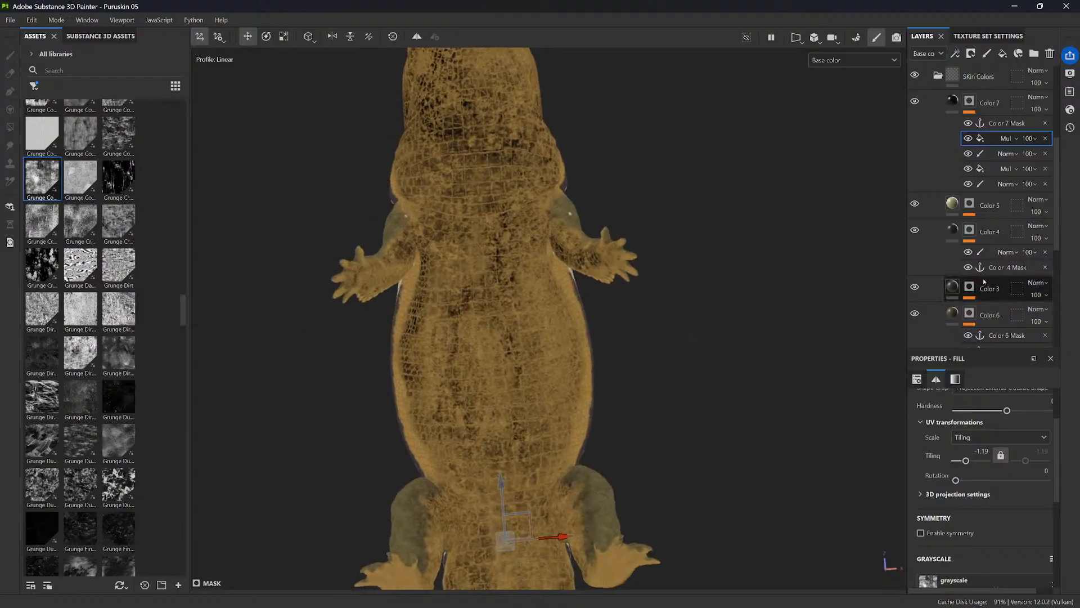
pyautogui.moveTo(1058, 438); pyautogui.dragTo(1054, 522)
pyautogui.moveTo(930, 498); pyautogui.dragTo(977, 499)
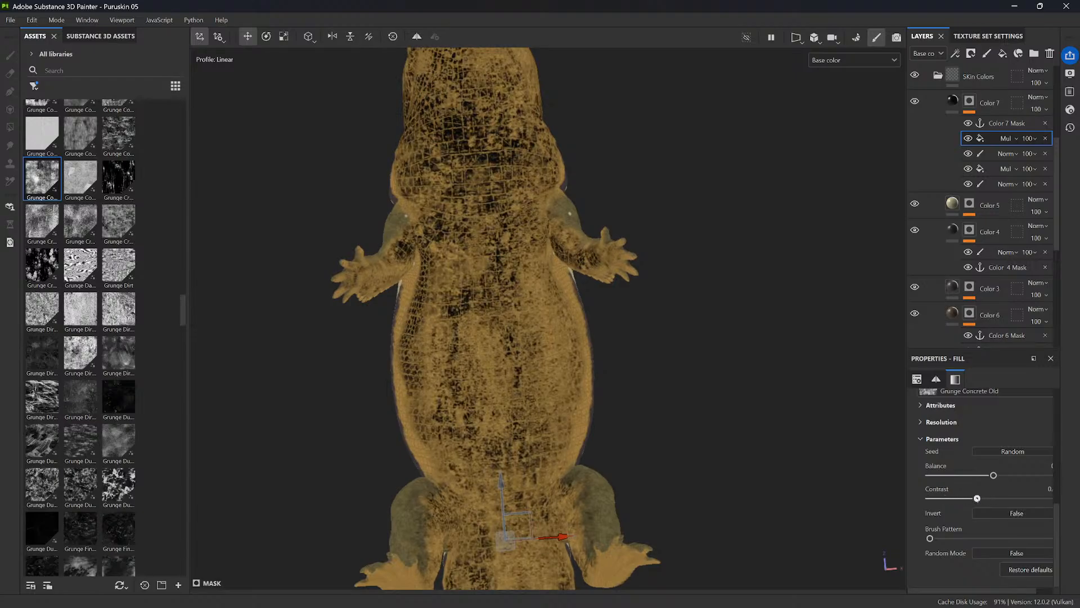
pyautogui.keyDown('alt'); pyautogui.moveTo(726, 490); pyautogui.dragTo(642, 458); pyautogui.keyUp('alt')
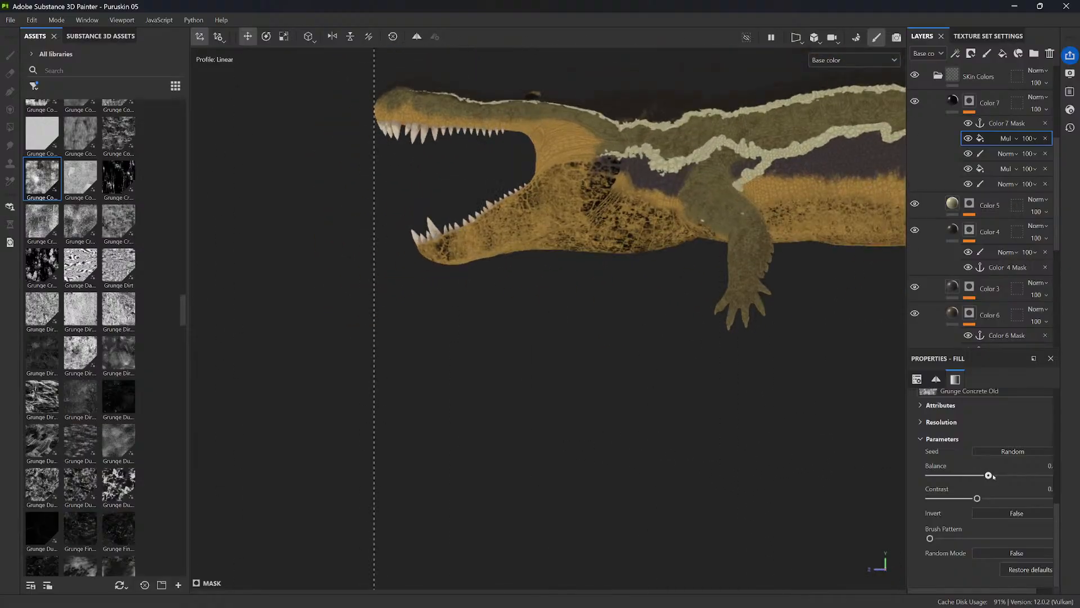
# - Raise the balance and lower the contrast of the Grunge Concrete Old pattern, checking the result on the underside
pyautogui.moveTo(989, 476); pyautogui.dragTo(965, 500)
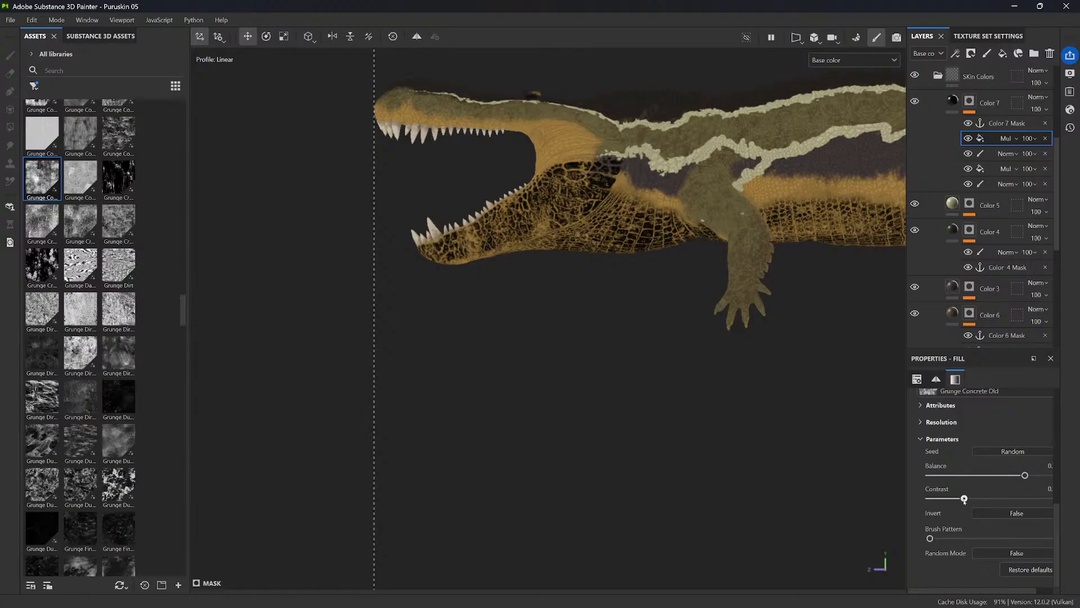
pyautogui.keyDown('alt'); pyautogui.moveTo(889, 478); pyautogui.dragTo(786, 255); pyautogui.keyUp('alt')
pyautogui.press('alt')
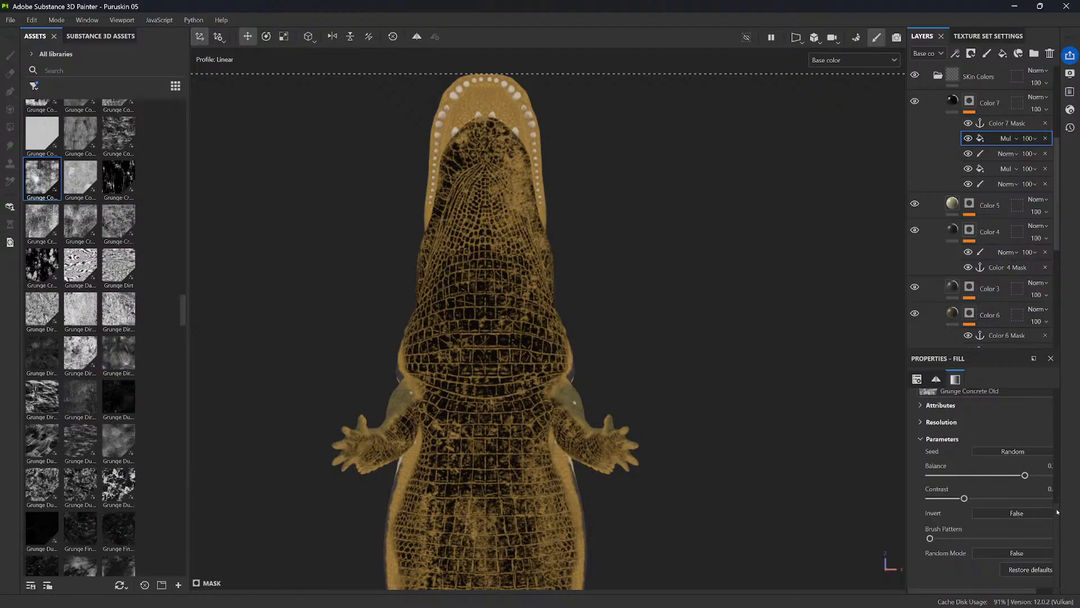
# - Set the tiling of the Grunge Concrete Old fill to -32
pyautogui.scroll(2, 1055, 479)
pyautogui.scroll(3, 1055, 478)
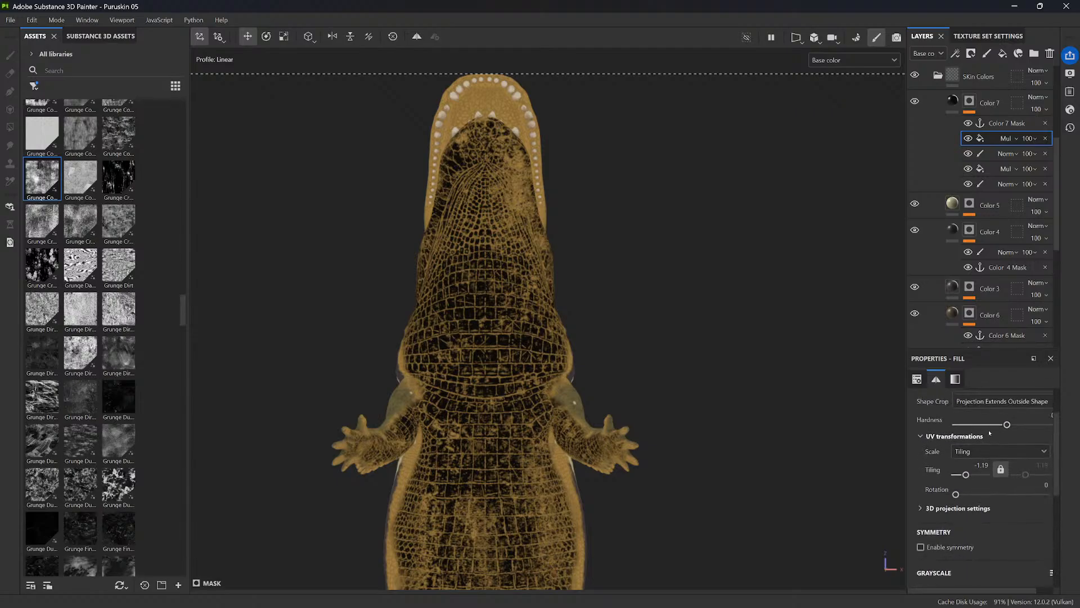
pyautogui.moveTo(965, 474); pyautogui.dragTo(957, 476)
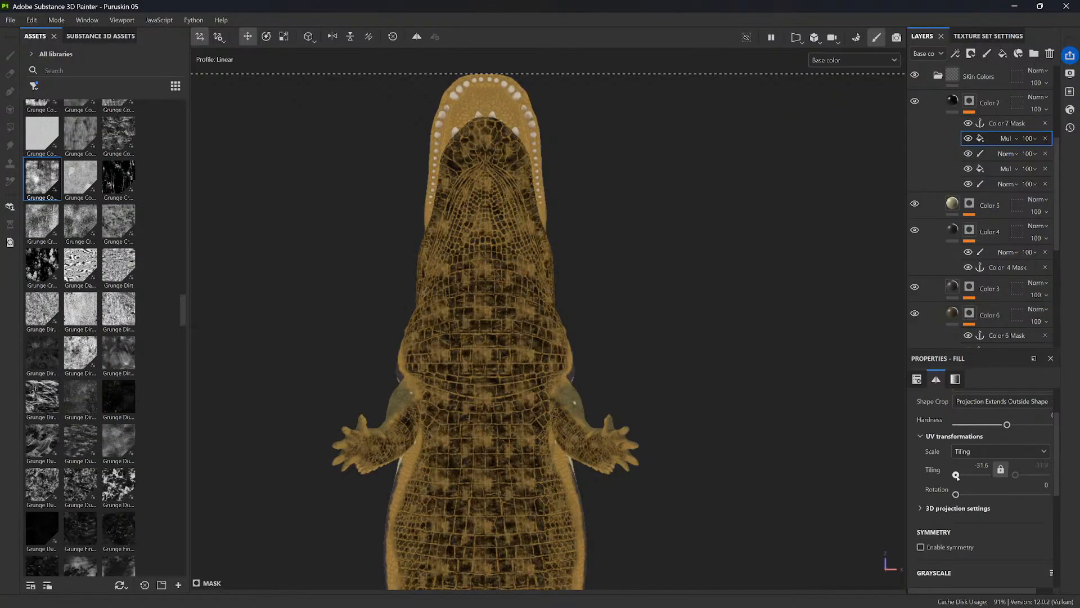
# - Examine the retiled grunge pattern along the jaw, belly, flank and underside of the tail
pyautogui.keyDown('alt'); pyautogui.moveTo(798, 411); pyautogui.dragTo(643, 495); pyautogui.keyUp('alt')
pyautogui.keyDown('alt'); pyautogui.moveTo(715, 473); pyautogui.dragTo(740, 339); pyautogui.keyUp('alt')
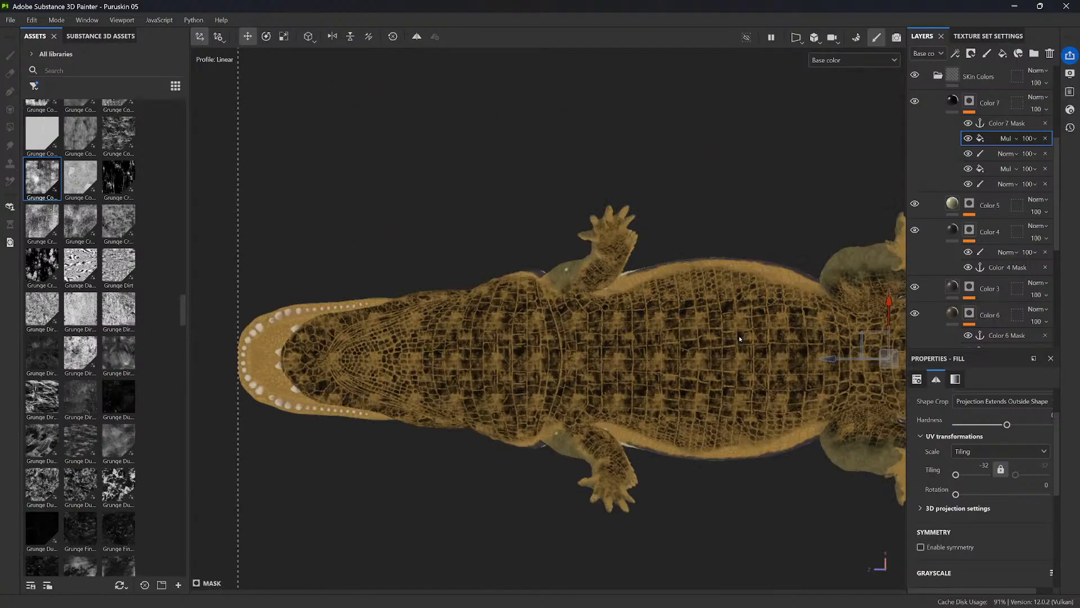
pyautogui.keyDown('alt'); pyautogui.moveTo(747, 444); pyautogui.dragTo(486, 361); pyautogui.keyUp('alt')
pyautogui.keyDown('alt'); pyautogui.keyDown('shift'); pyautogui.moveTo(803, 292); pyautogui.dragTo(786, 408); pyautogui.keyUp('shift'); pyautogui.keyUp('alt')
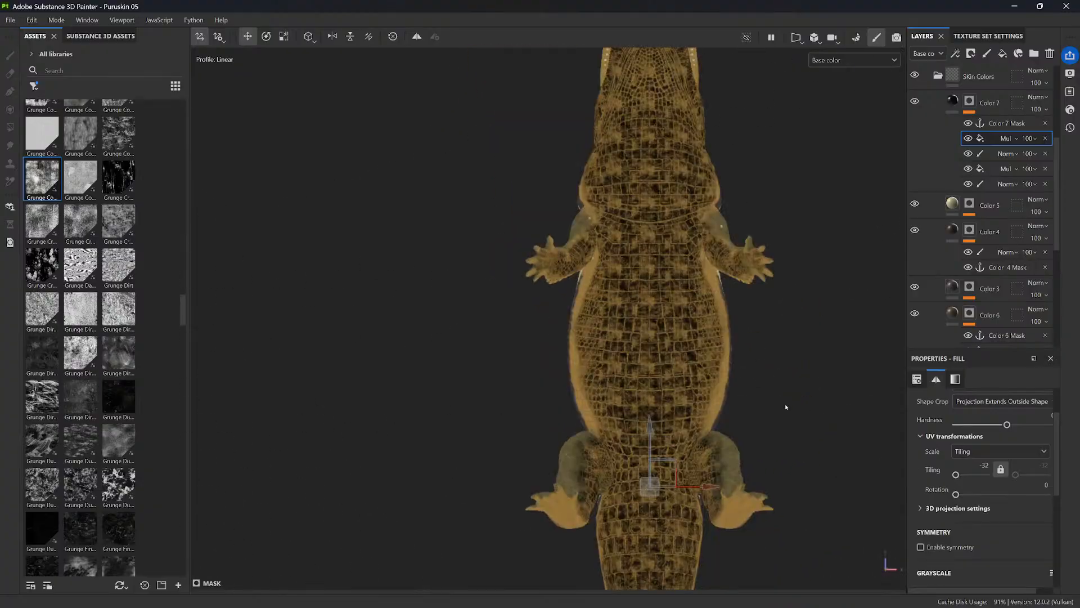
pyautogui.moveTo(786, 407)
pyautogui.keyDown('alt'); pyautogui.mouseDown(button='middle')
pyautogui.moveTo(746, 311)
pyautogui.moveTo(769, 328)
pyautogui.moveTo(763, 274)
pyautogui.mouseUp(button='middle'); pyautogui.keyUp('alt')
pyautogui.keyDown('alt'); pyautogui.moveTo(780, 410); pyautogui.dragTo(774, 274, button='middle'); pyautogui.keyUp('alt')
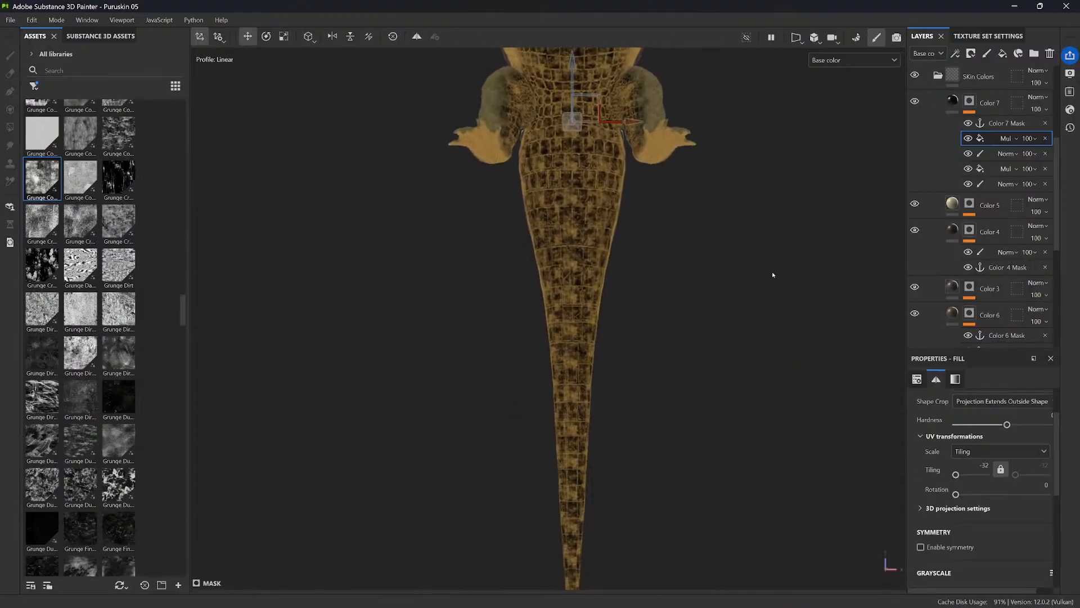
pyautogui.keyDown('alt'); pyautogui.moveTo(779, 175); pyautogui.dragTo(769, 377, button='middle'); pyautogui.keyUp('alt')
pyautogui.keyDown('alt'); pyautogui.moveTo(768, 377); pyautogui.dragTo(629, 453); pyautogui.keyUp('alt')
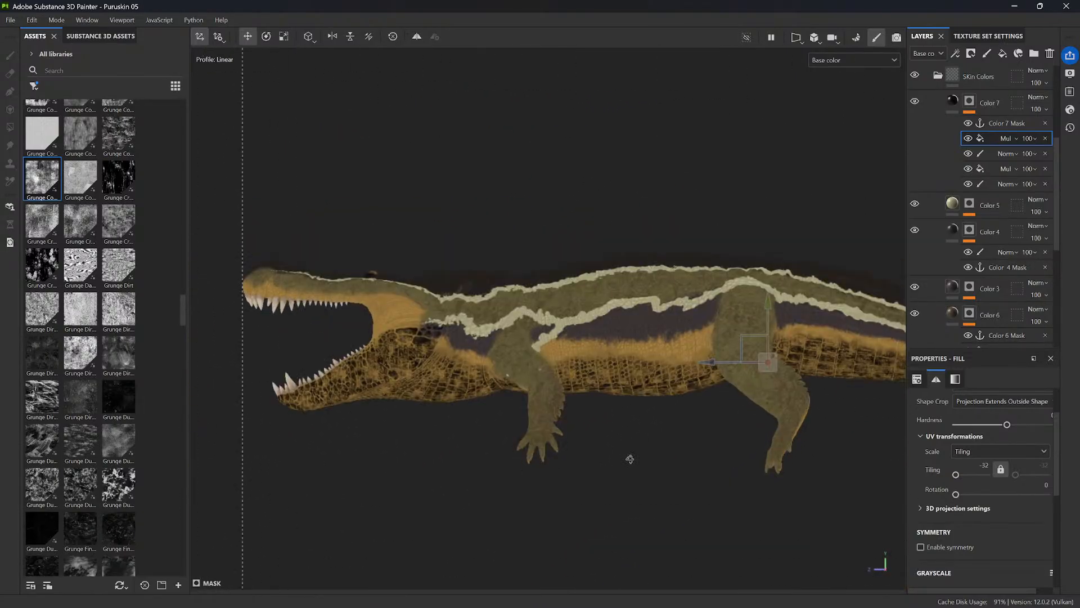
pyautogui.keyDown('alt'); pyautogui.moveTo(612, 490); pyautogui.dragTo(624, 308); pyautogui.keyUp('alt')
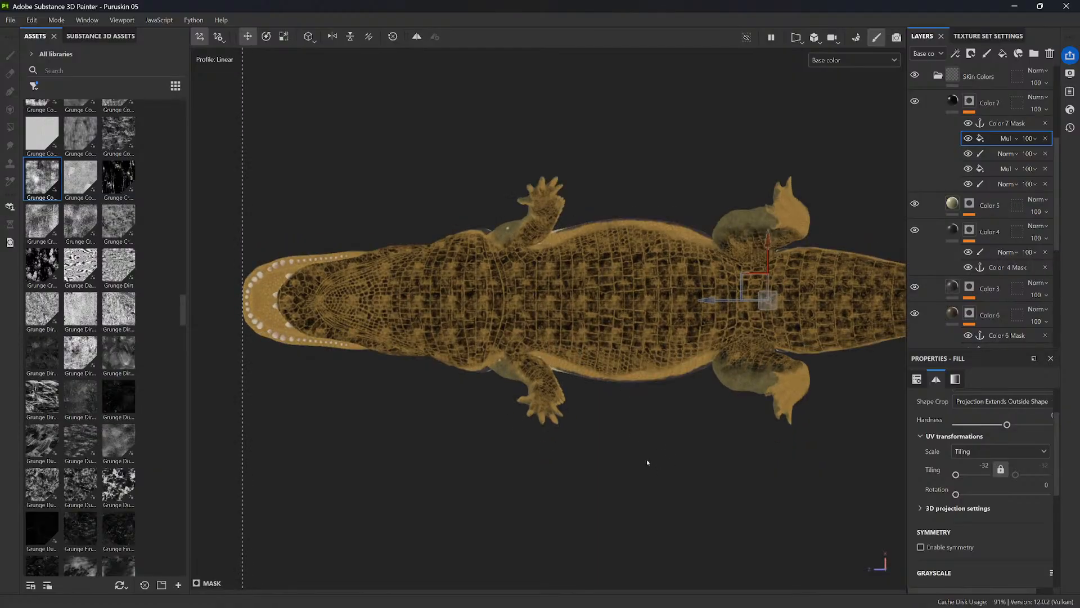
# - Compare the crocodile's belly with the Color 7 mask's Grunge Concrete Old fill shown and hidden
pyautogui.click(968, 139)
pyautogui.click(968, 138)
pyautogui.click(968, 139)
pyautogui.click(969, 138)
pyautogui.click(969, 138)
pyautogui.click(968, 138)
pyautogui.click(968, 138)
pyautogui.click(969, 138)
pyautogui.moveTo(1057, 466); pyautogui.dragTo(1047, 528)
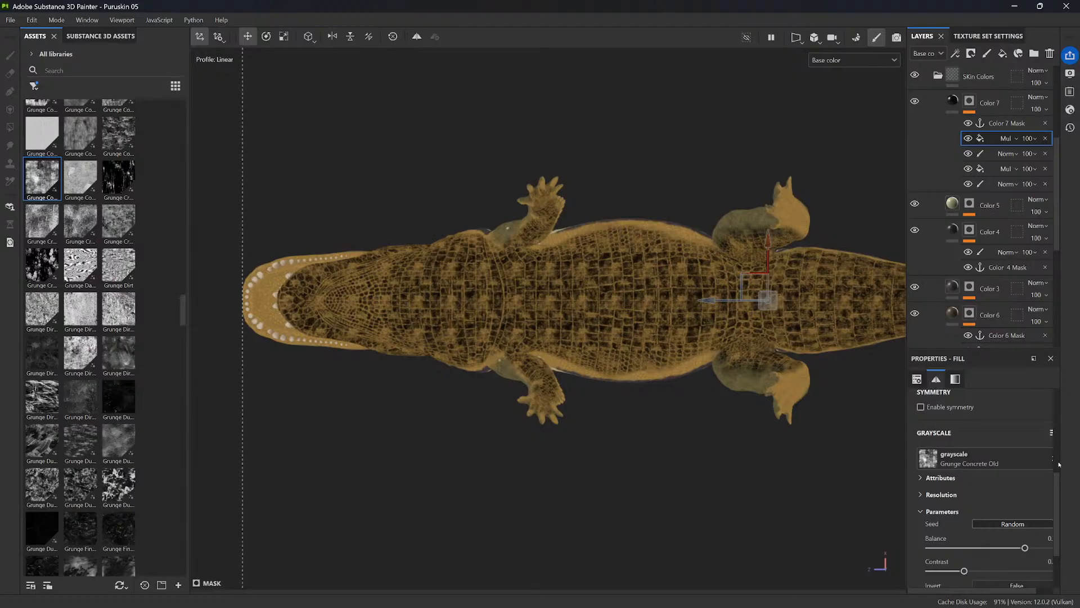
pyautogui.moveTo(1059, 489); pyautogui.dragTo(1059, 458)
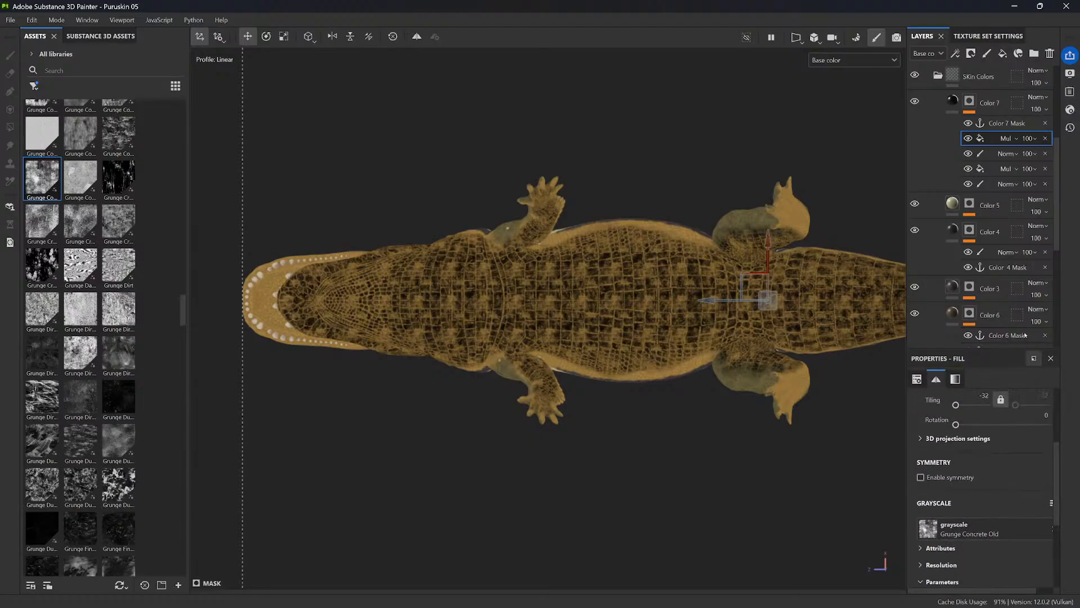
pyautogui.click(968, 139)
pyautogui.click(969, 138)
pyautogui.click(968, 139)
pyautogui.click(968, 138)
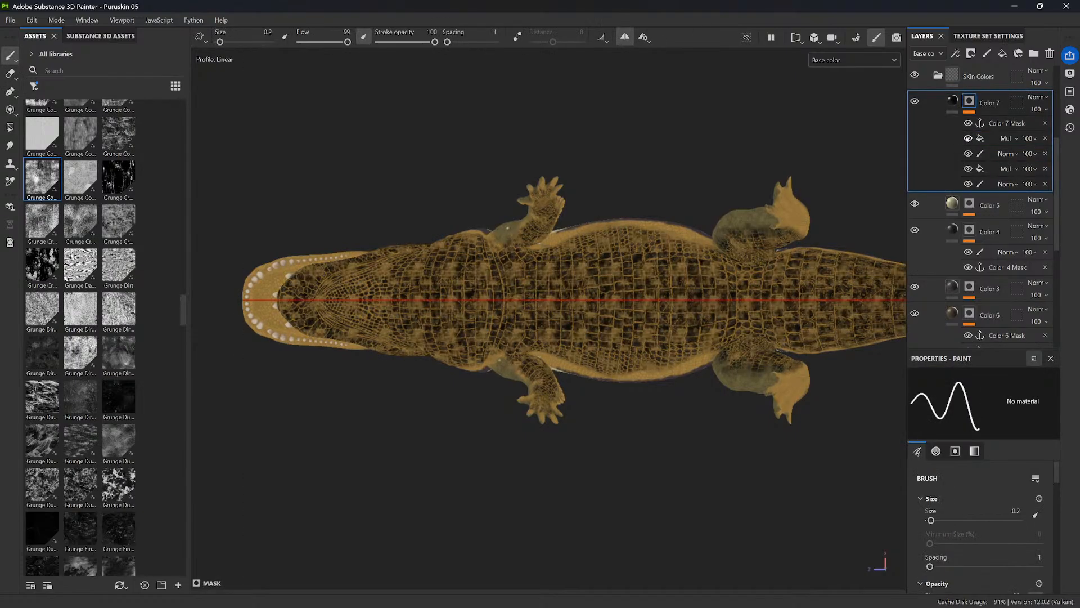
# - Try rotating the Grunge Concrete Old pattern to 38.7 and 167.3, and undo the rotation
pyautogui.click(1008, 139)
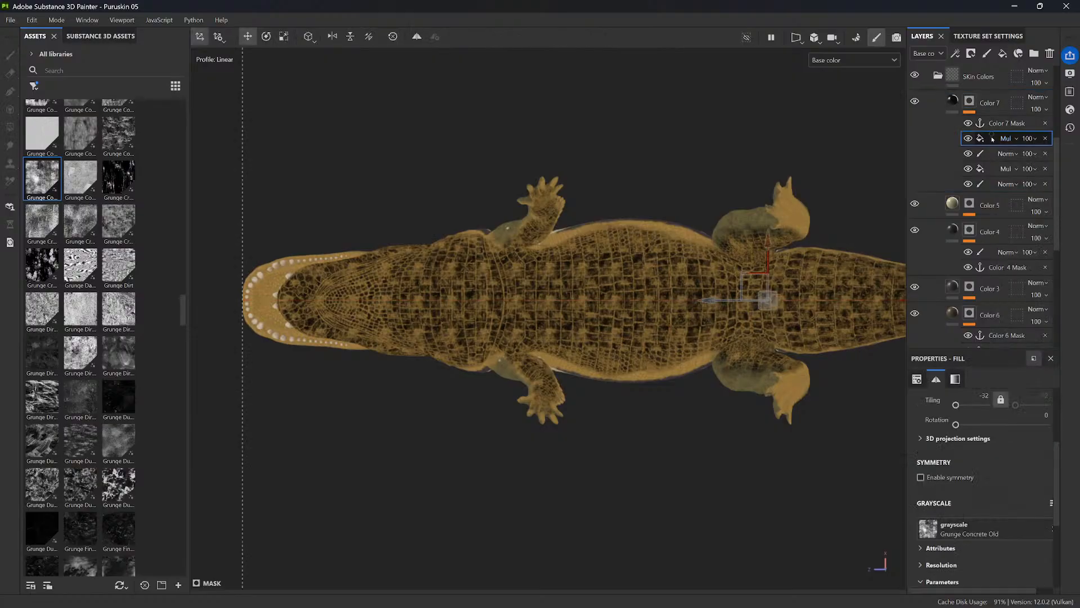
pyautogui.click(986, 143)
pyautogui.keyDown('alt'); pyautogui.moveTo(811, 252); pyautogui.dragTo(900, 315); pyautogui.keyUp('alt')
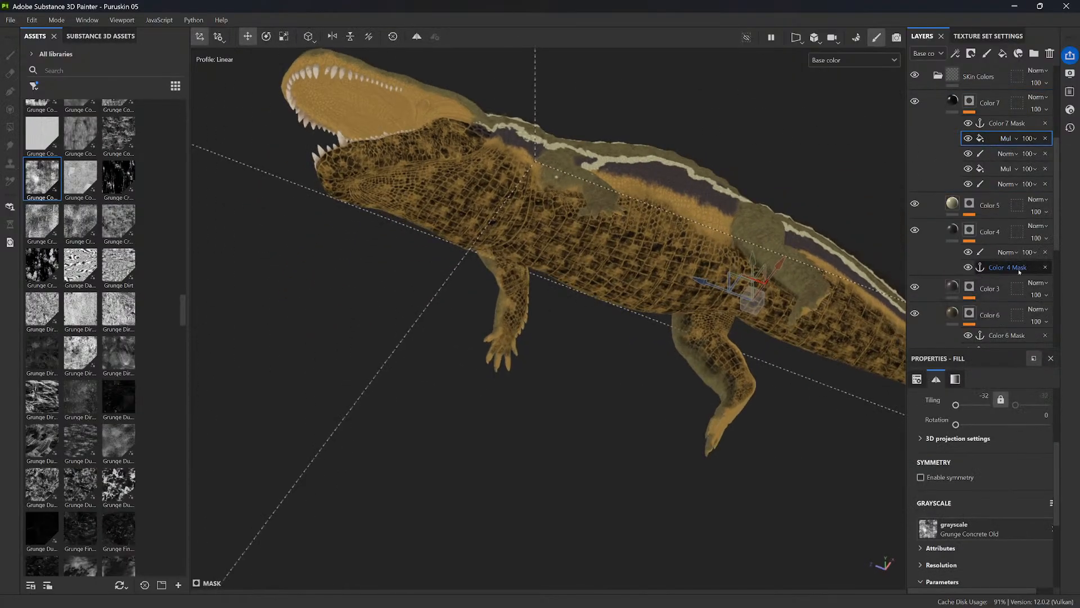
pyautogui.scroll(2, 1047, 427)
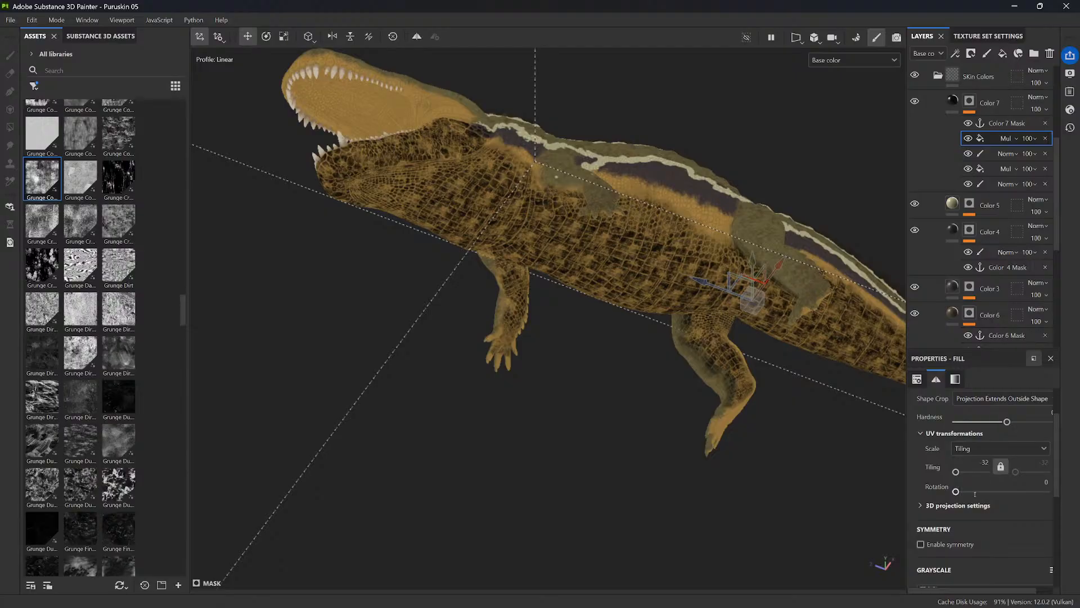
pyautogui.scroll(-1, 977, 458)
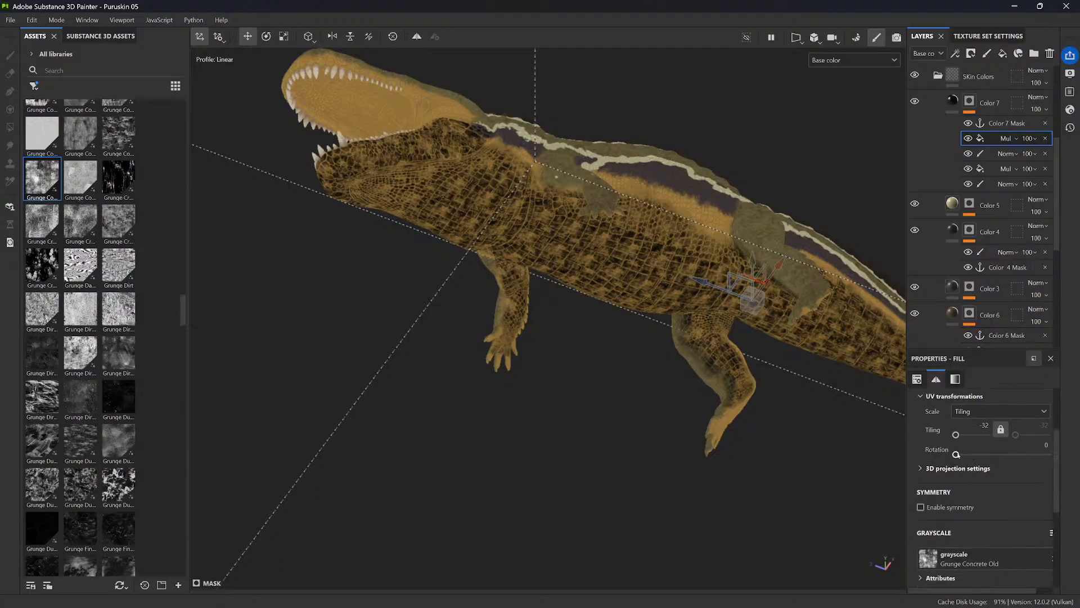
pyautogui.moveTo(956, 454); pyautogui.dragTo(997, 451)
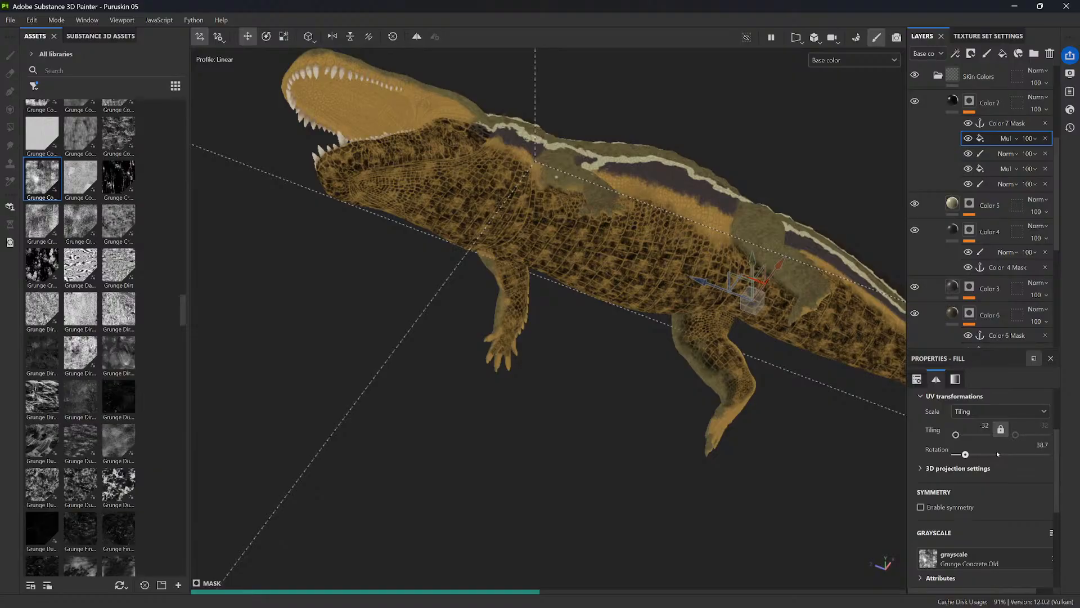
pyautogui.click(997, 452)
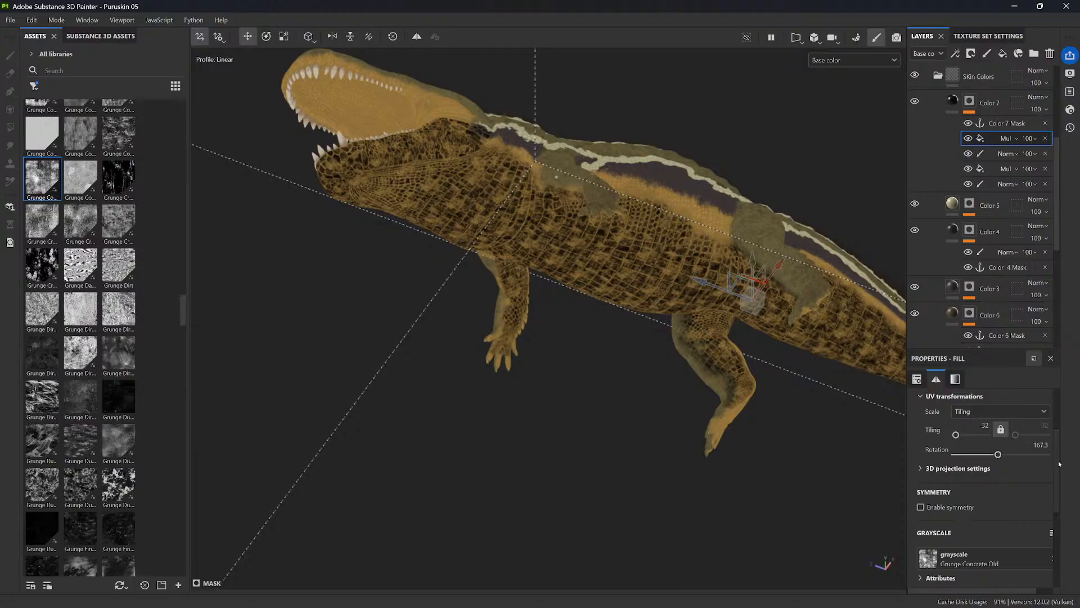
pyautogui.hotkey('ctrl', 'z')
# - Try inverting the Grunge Concrete Old pattern and adjusting its Brush Pattern, and restore both settings
pyautogui.moveTo(1058, 465); pyautogui.dragTo(1048, 533)
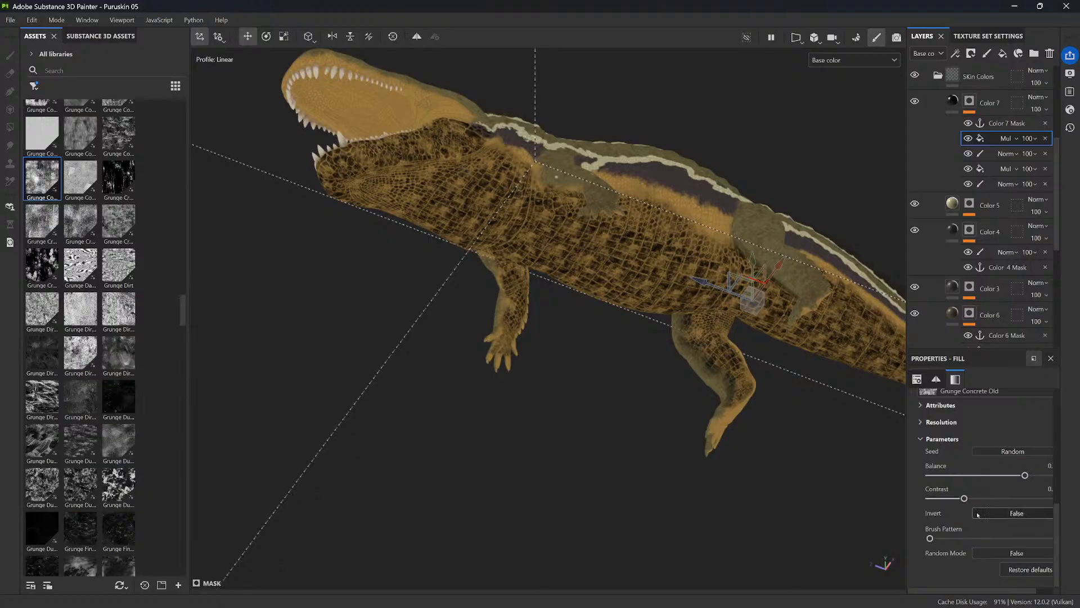
pyautogui.click(995, 514)
pyautogui.click(993, 517)
pyautogui.moveTo(943, 538)
pyautogui.mouseDown()
pyautogui.moveTo(991, 536)
pyautogui.moveTo(913, 534)
pyautogui.mouseUp()
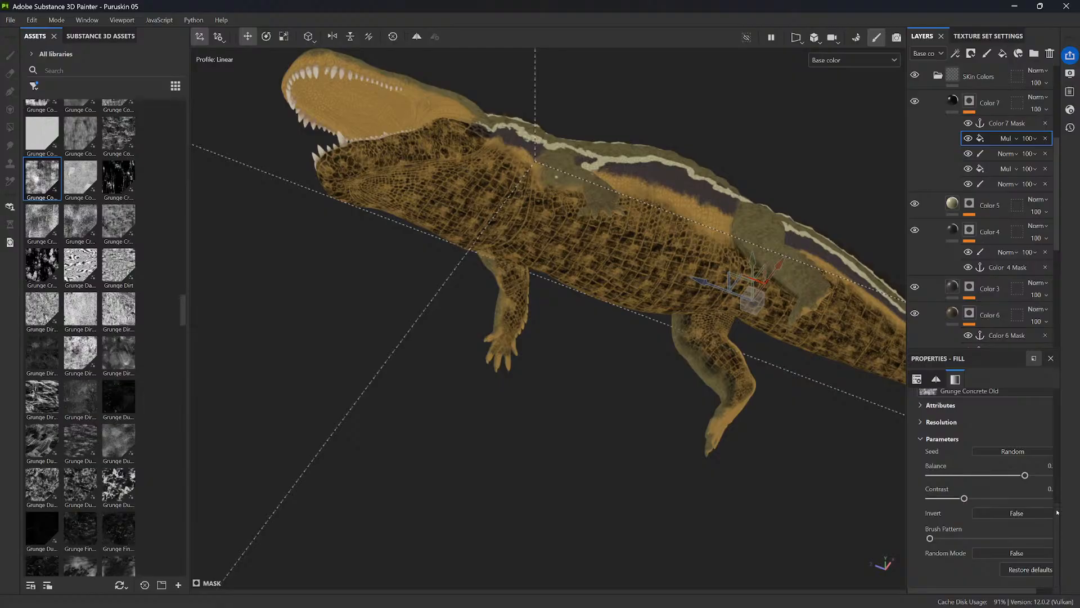
pyautogui.moveTo(1058, 516); pyautogui.dragTo(1048, 400)
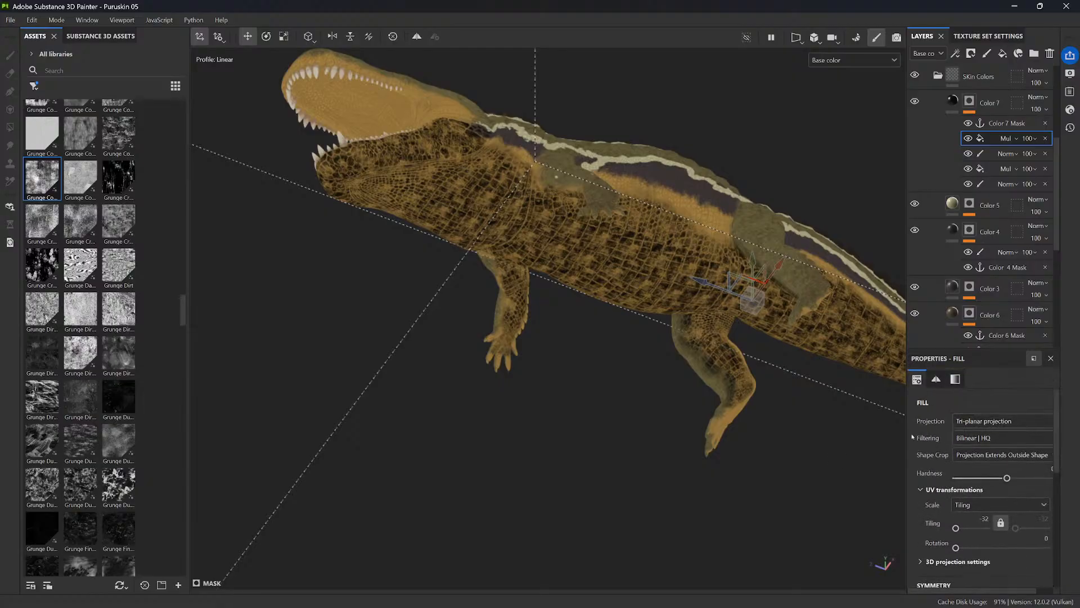
# - Compare the skin with and without the Grunge Concrete Old mask fill in side view, and leave the fill hidden
pyautogui.keyDown('alt'); pyautogui.moveTo(569, 445); pyautogui.dragTo(825, 441); pyautogui.keyUp('alt')
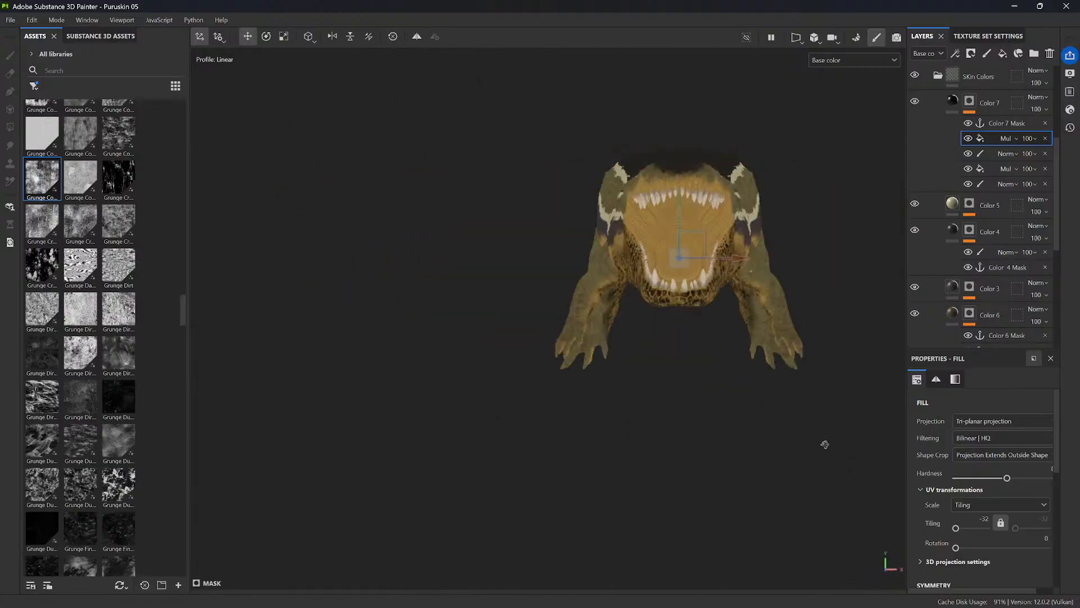
pyautogui.keyDown('alt'); pyautogui.moveTo(697, 458); pyautogui.dragTo(605, 494); pyautogui.keyUp('alt')
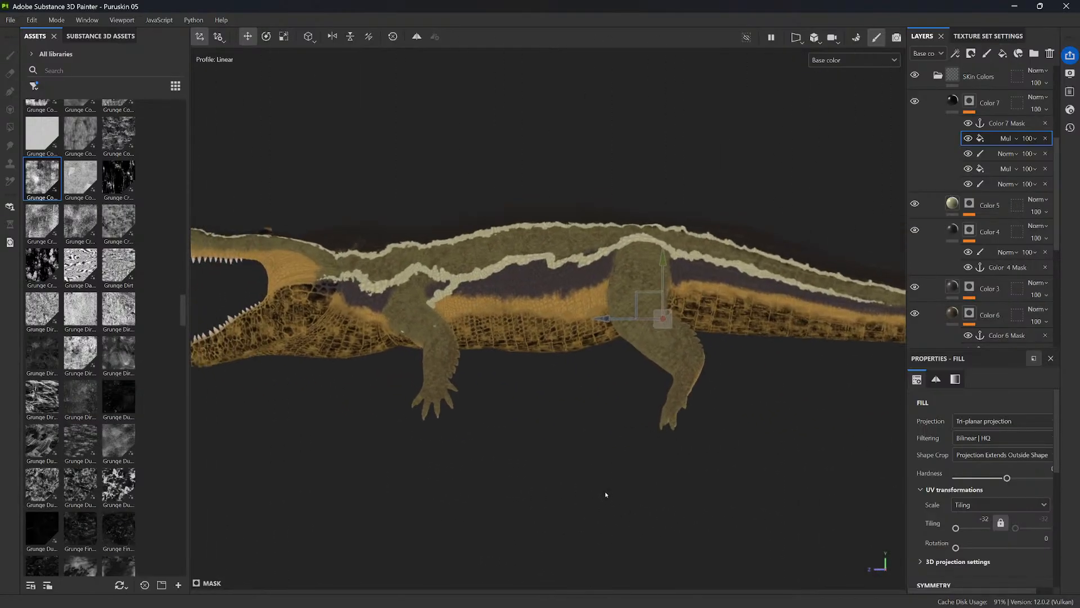
pyautogui.click(968, 138)
pyautogui.click(968, 139)
pyautogui.click(968, 138)
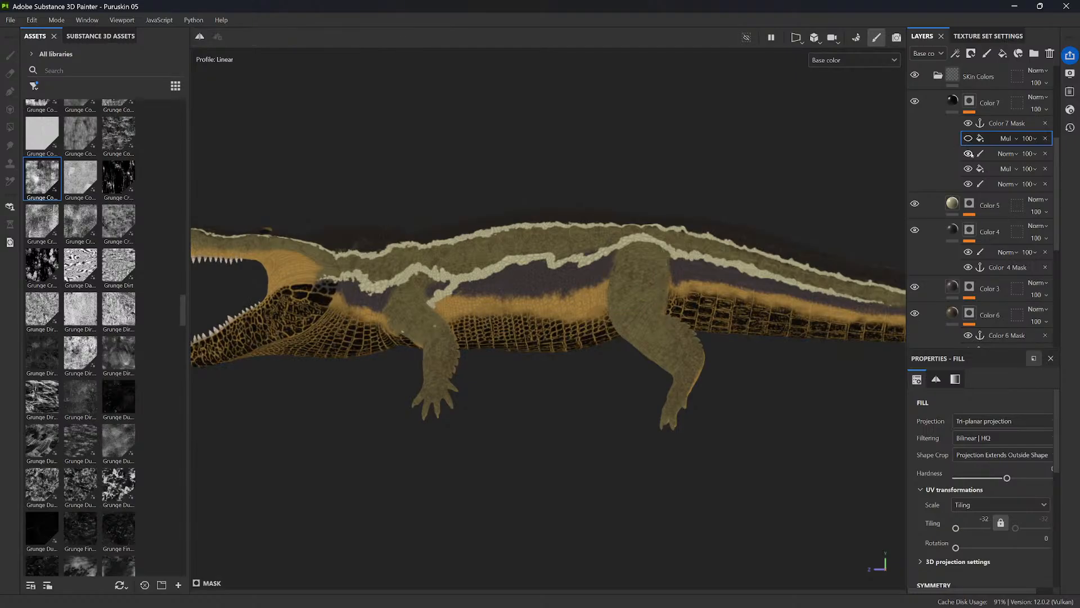
# - Select the fill of the Color 7 layer and collapse the layer's mask effects
pyautogui.click(985, 188)
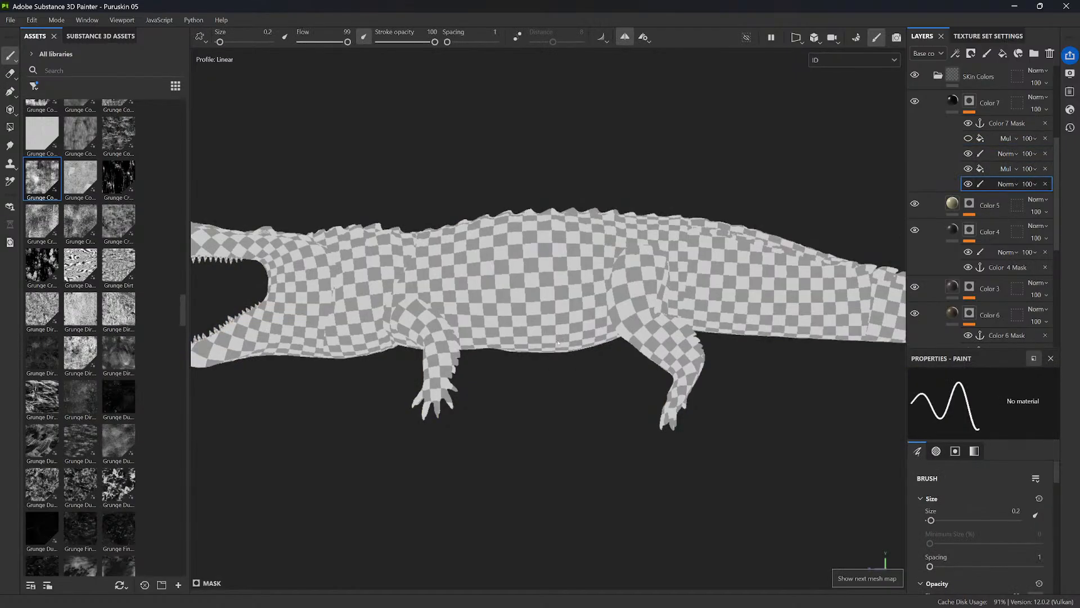
pyautogui.press('b')
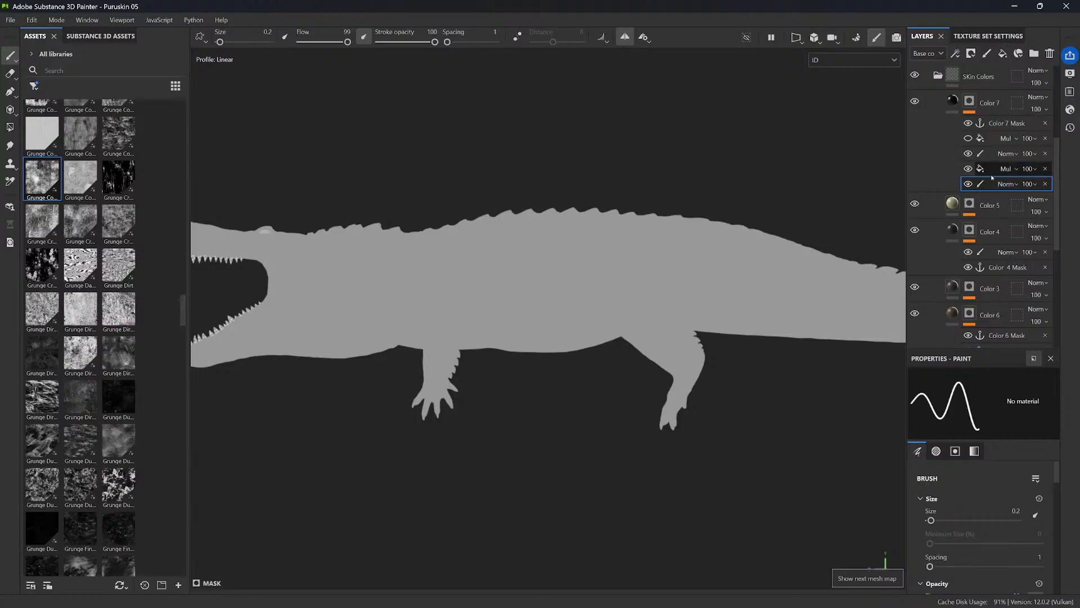
pyautogui.click(992, 154)
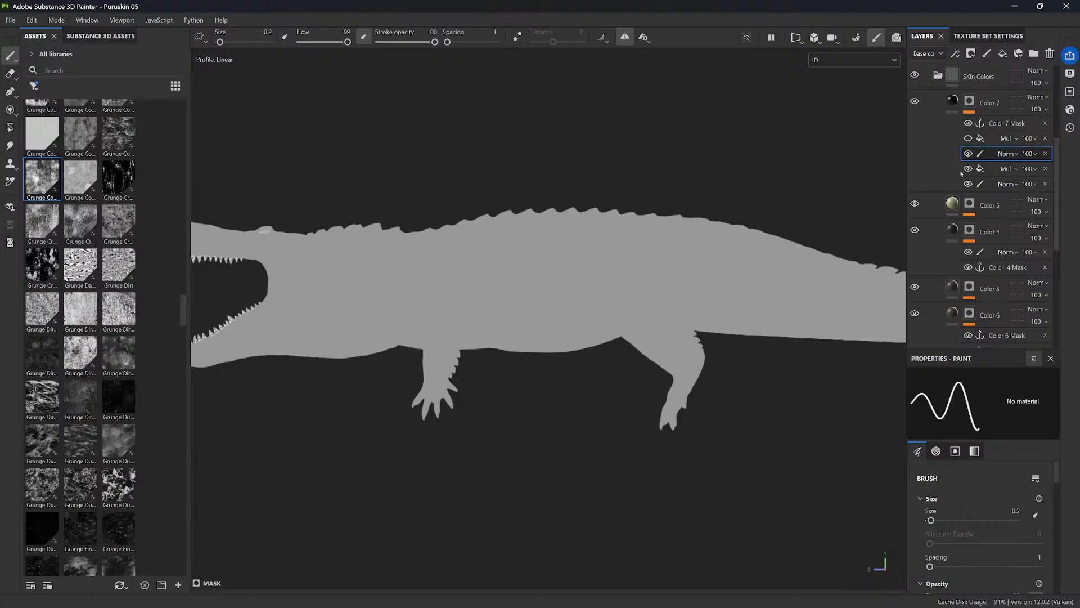
pyautogui.click(952, 102)
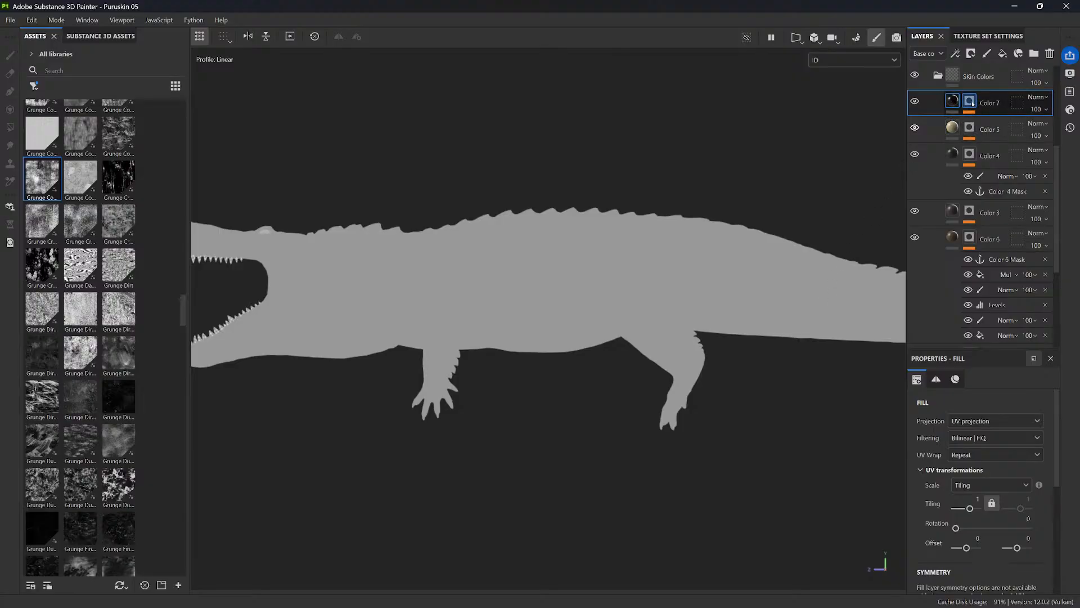
pyautogui.click(970, 101)
pyautogui.click(952, 102)
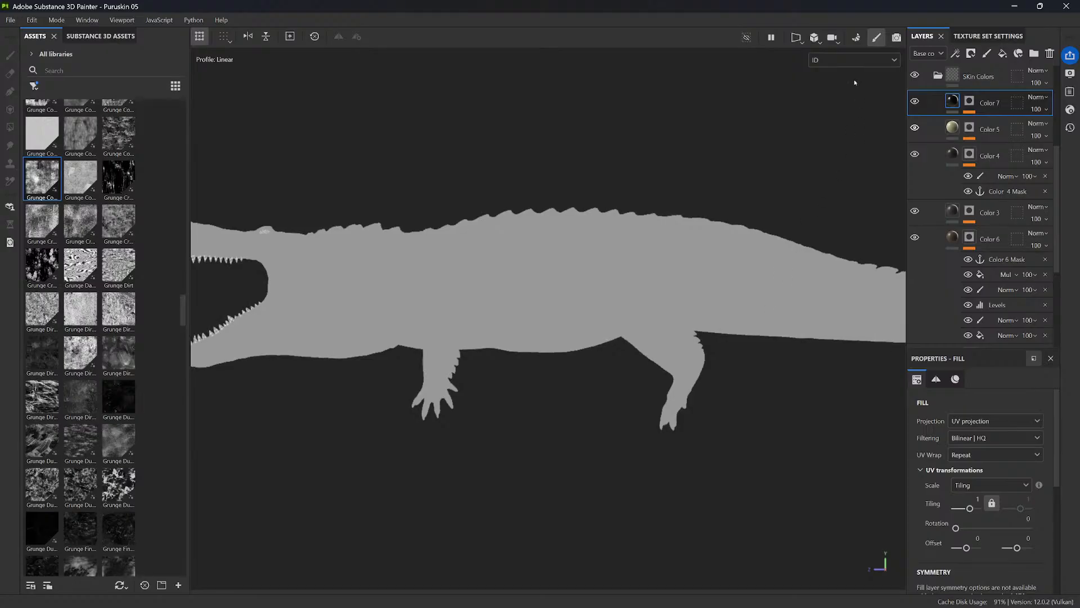
# - Switch the viewport display from the ID mesh map to Material
pyautogui.click(853, 59)
pyautogui.click(900, 106)
pyautogui.click(894, 59)
pyautogui.scroll(3, 852, 141)
pyautogui.click(844, 84)
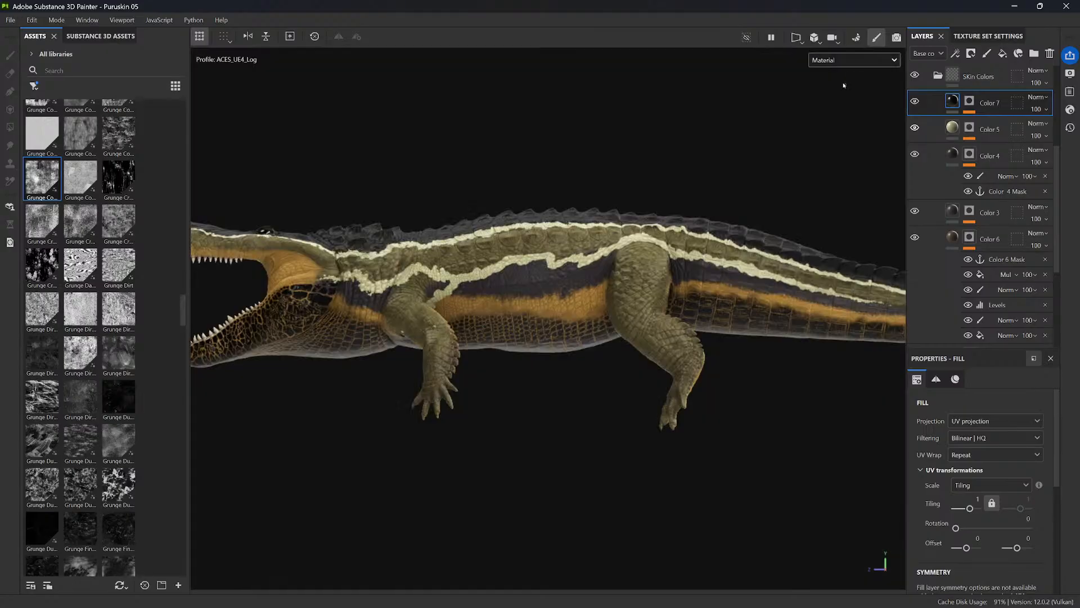
# - Check the shaded crocodile from the side and save the project
pyautogui.scroll(-2, 748, 319)
pyautogui.keyDown('alt'); pyautogui.moveTo(676, 330); pyautogui.dragTo(683, 363, button='middle'); pyautogui.keyUp('alt')
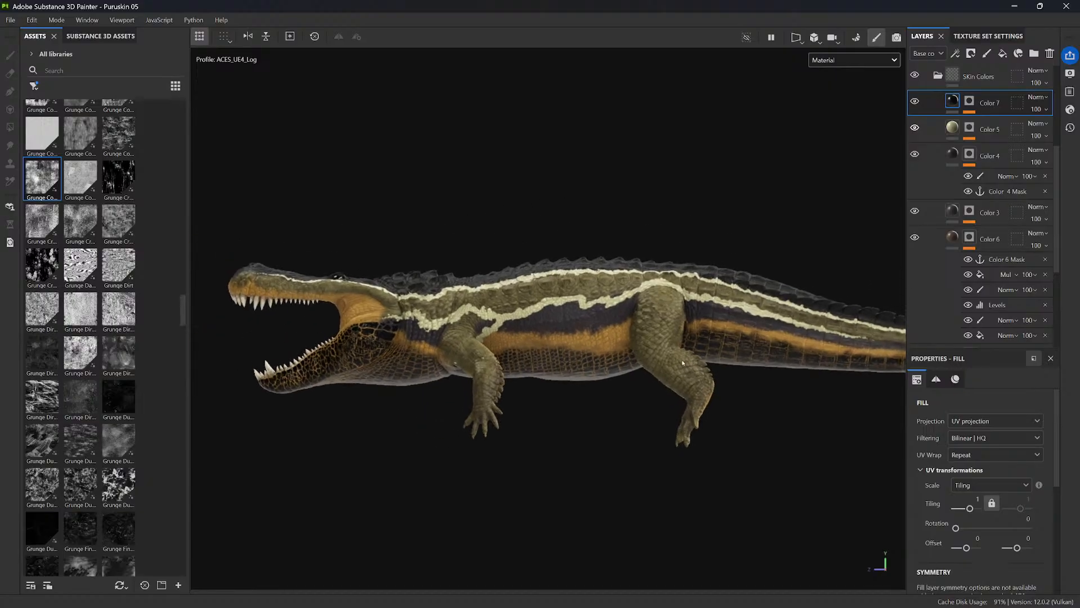
pyautogui.keyDown('alt'); pyautogui.moveTo(682, 363); pyautogui.dragTo(642, 440); pyautogui.keyUp('alt')
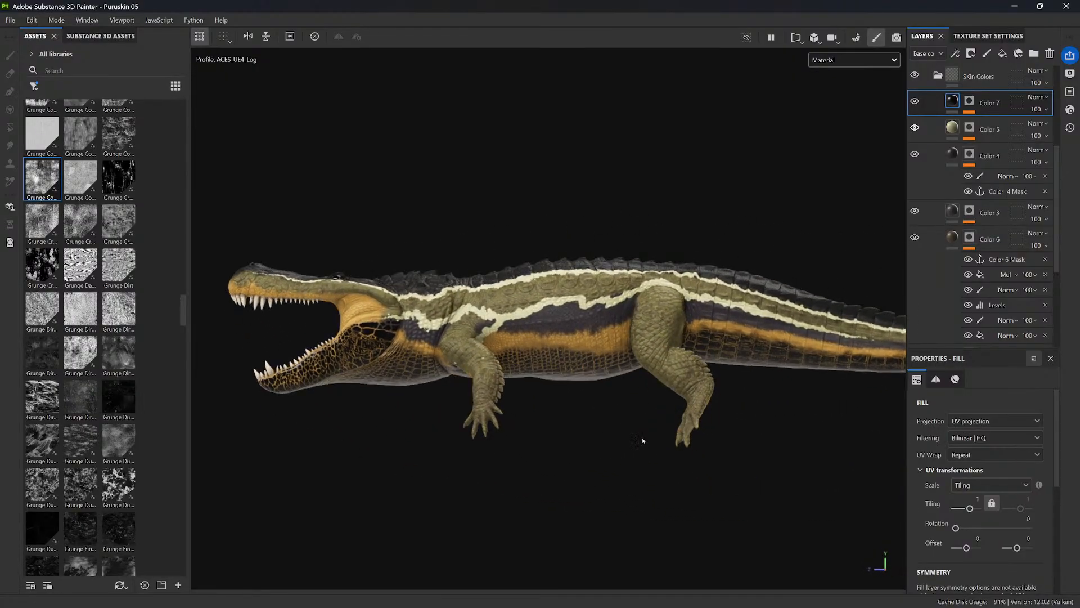
pyautogui.hotkey('ctrl', 's')
pyautogui.keyDown('alt'); pyautogui.moveTo(619, 554); pyautogui.dragTo(646, 487); pyautogui.keyUp('alt')
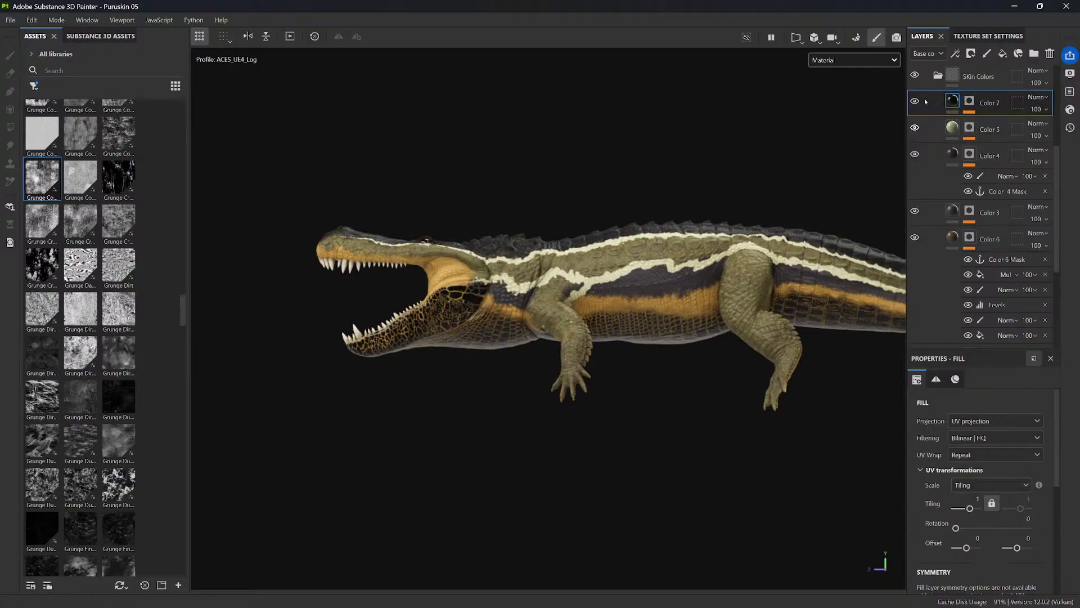
# - Collapse the Skin Colors folder and save the project again
pyautogui.click(937, 75)
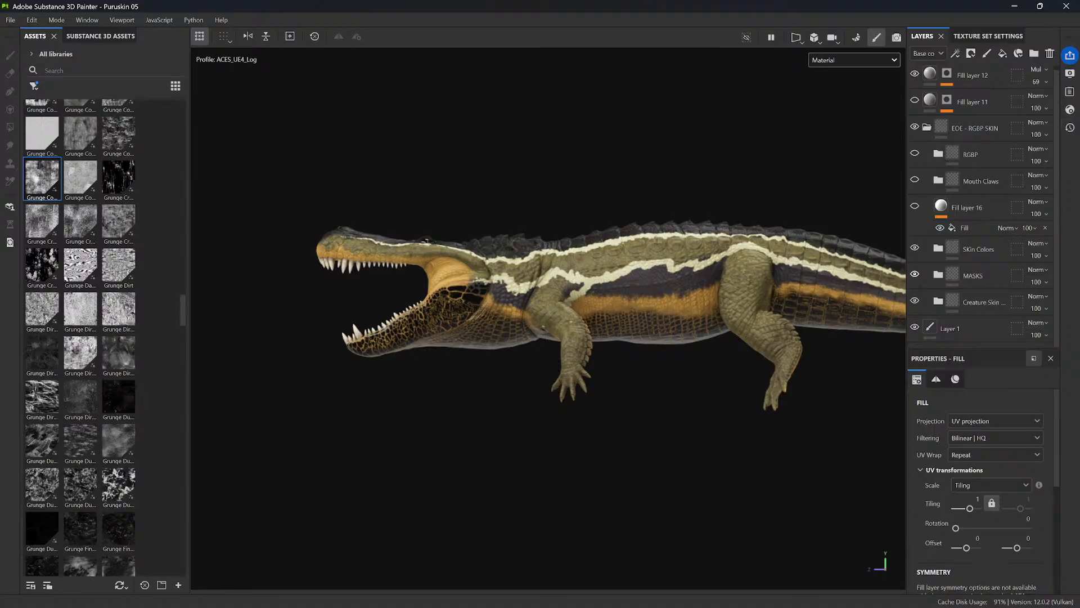
pyautogui.click(12, 20)
pyautogui.click(22, 115)
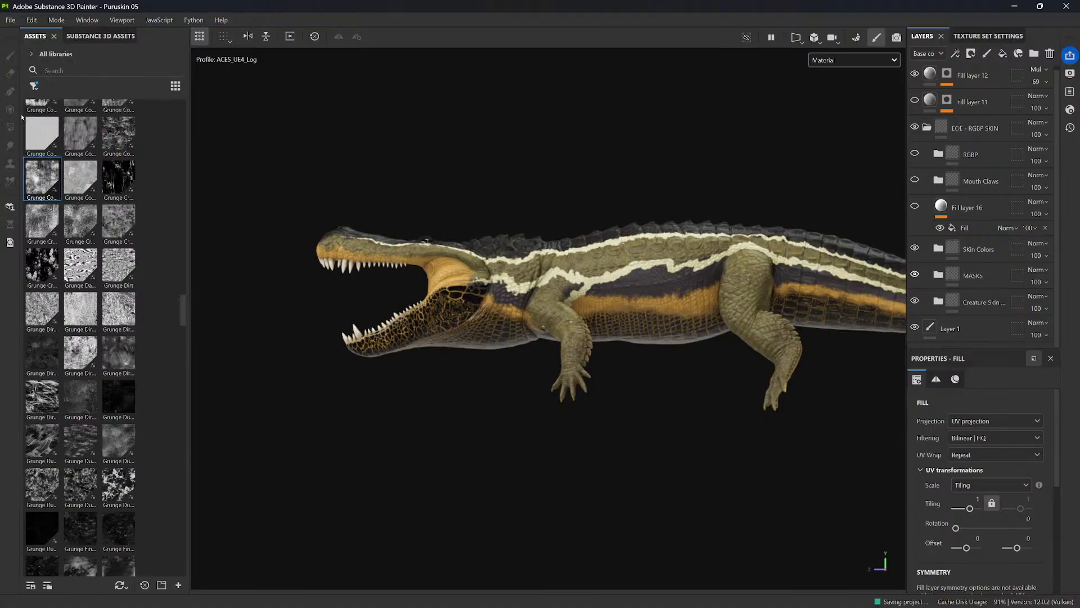